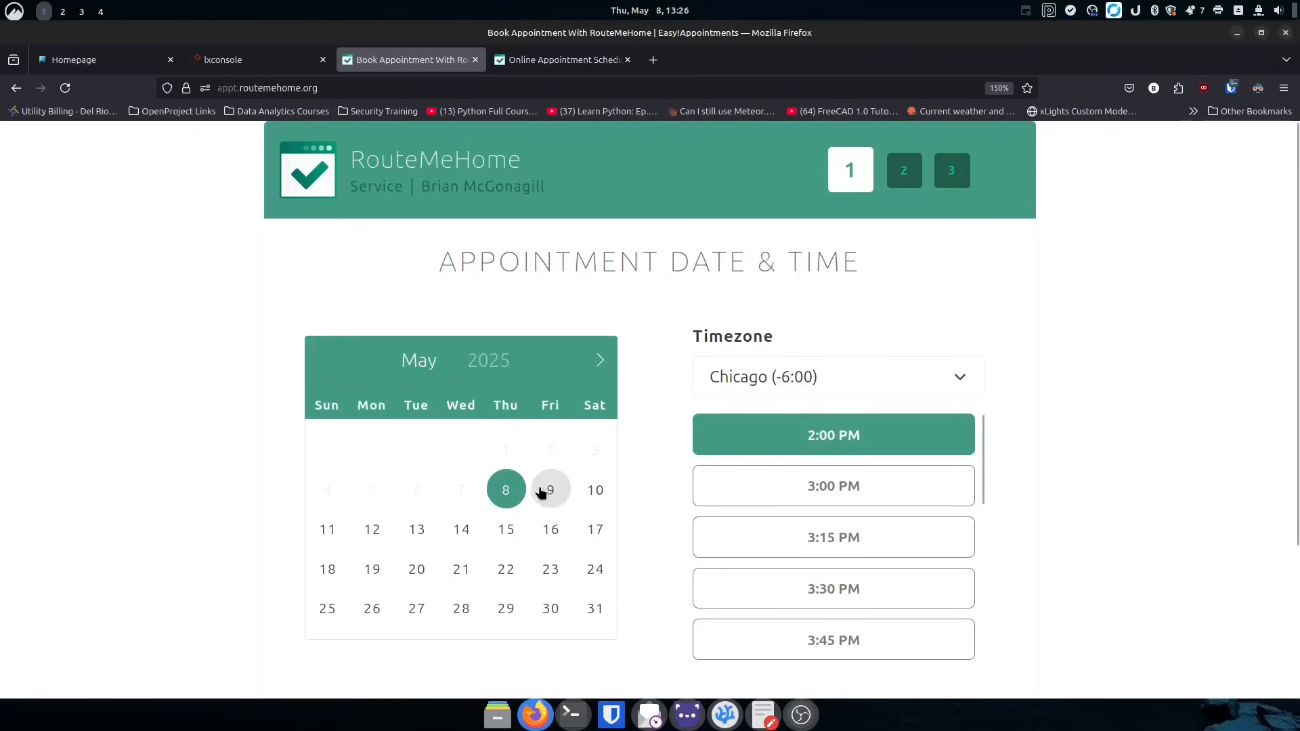
Choose the 4:15 PM time slot on May 8 and continue to the customer information form.
scroll(742, 496, "down", 5)
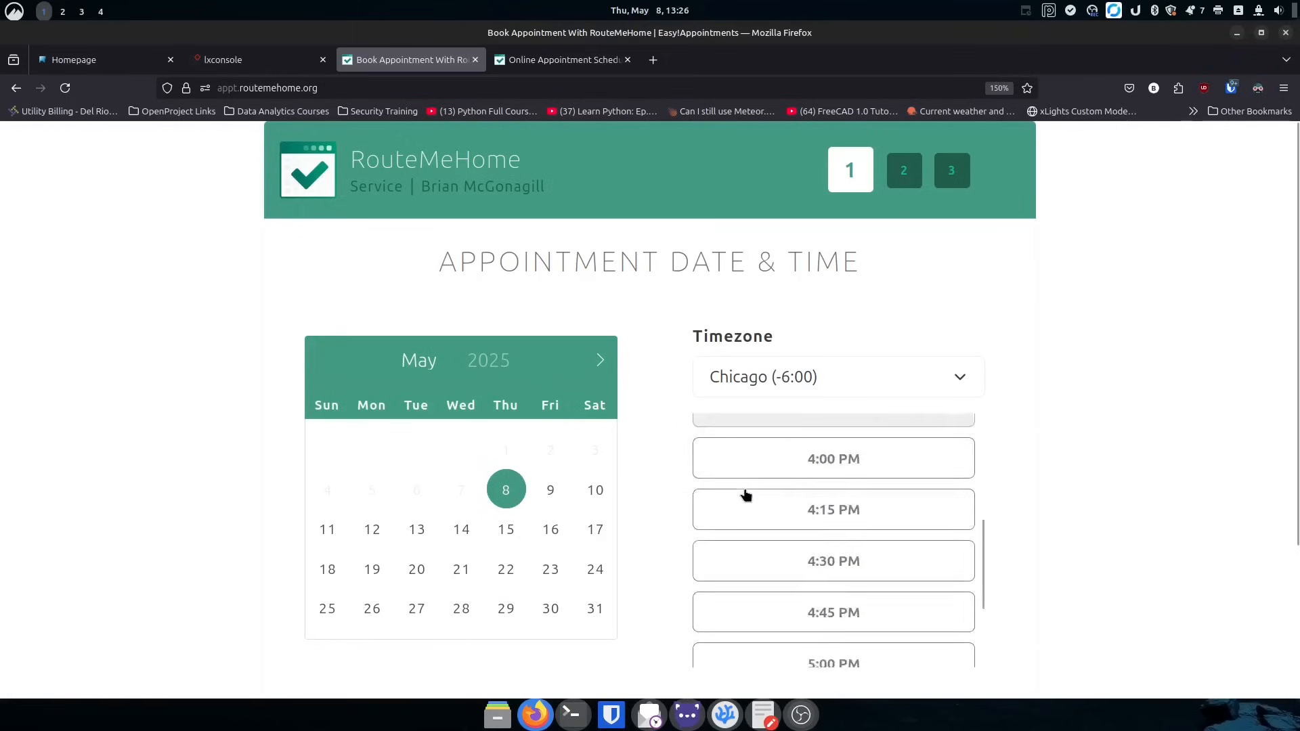
scroll(749, 487, "up", 2)
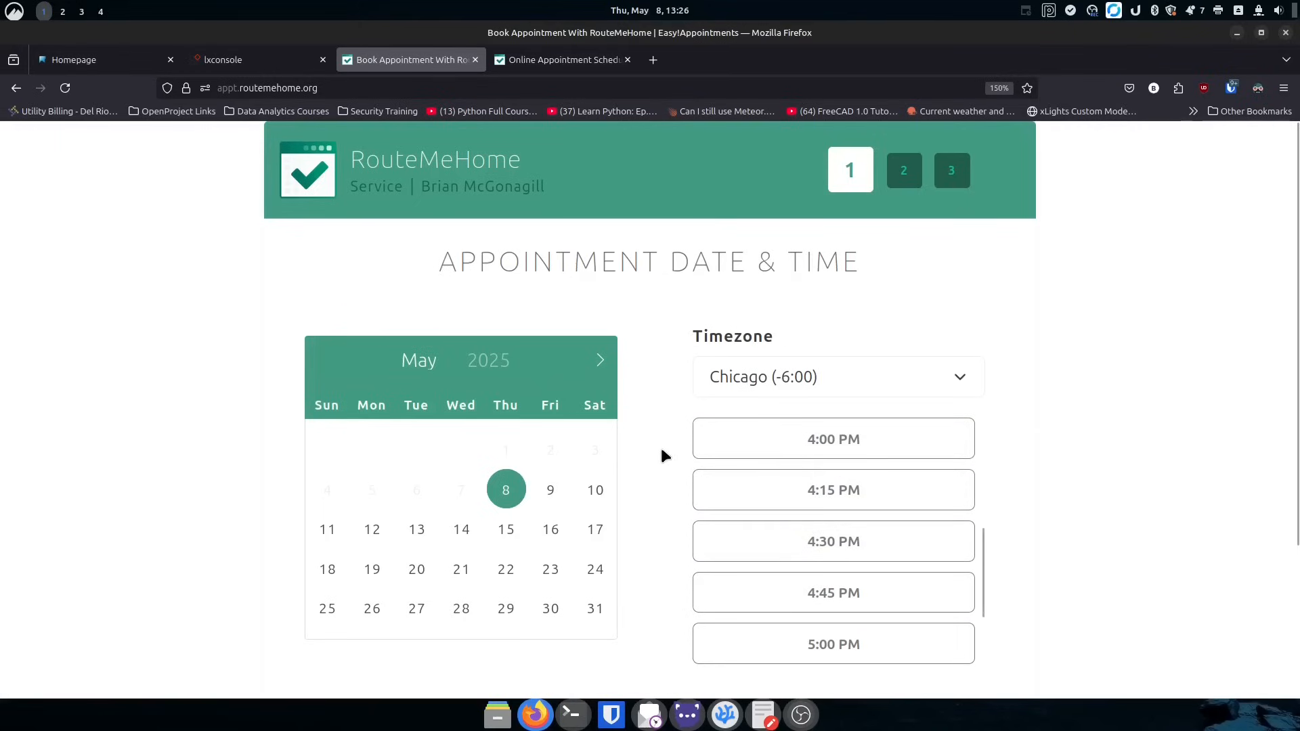
left_click(742, 489)
scroll(810, 543, "down", 2)
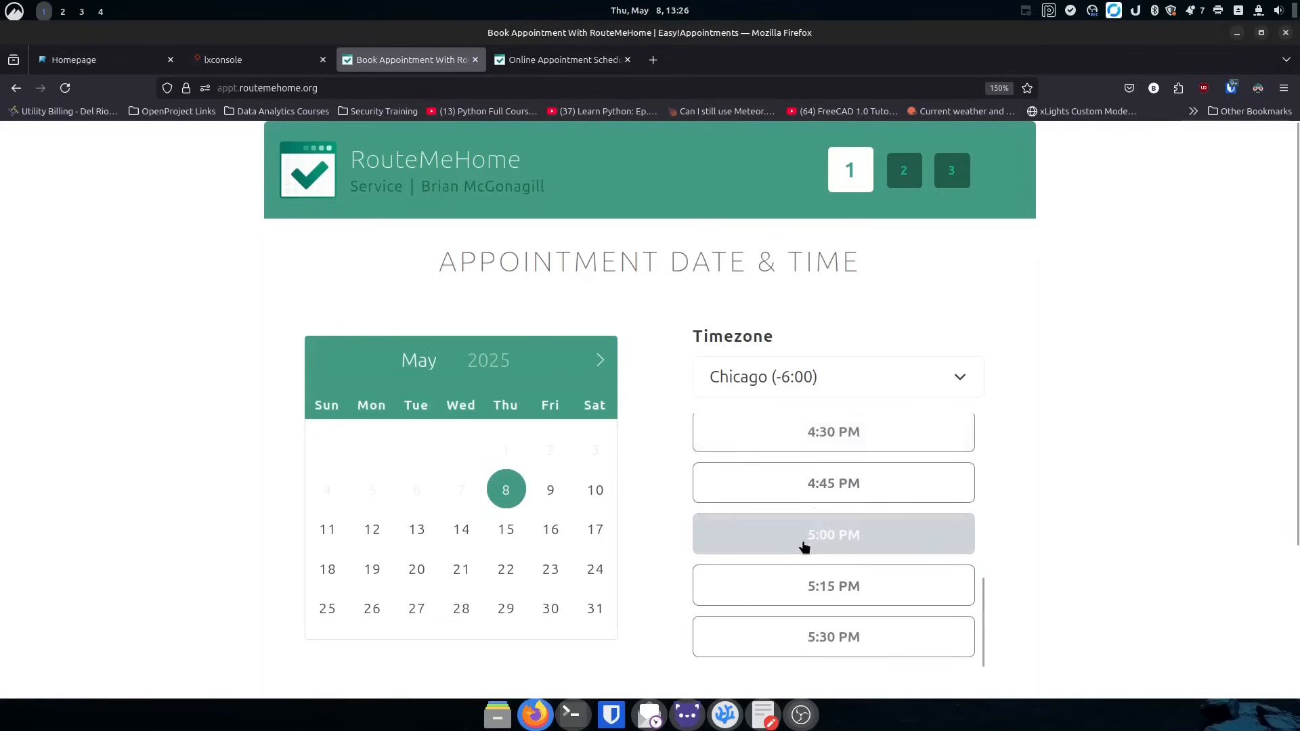
scroll(772, 538, "up", 4)
scroll(730, 619, "down", 2)
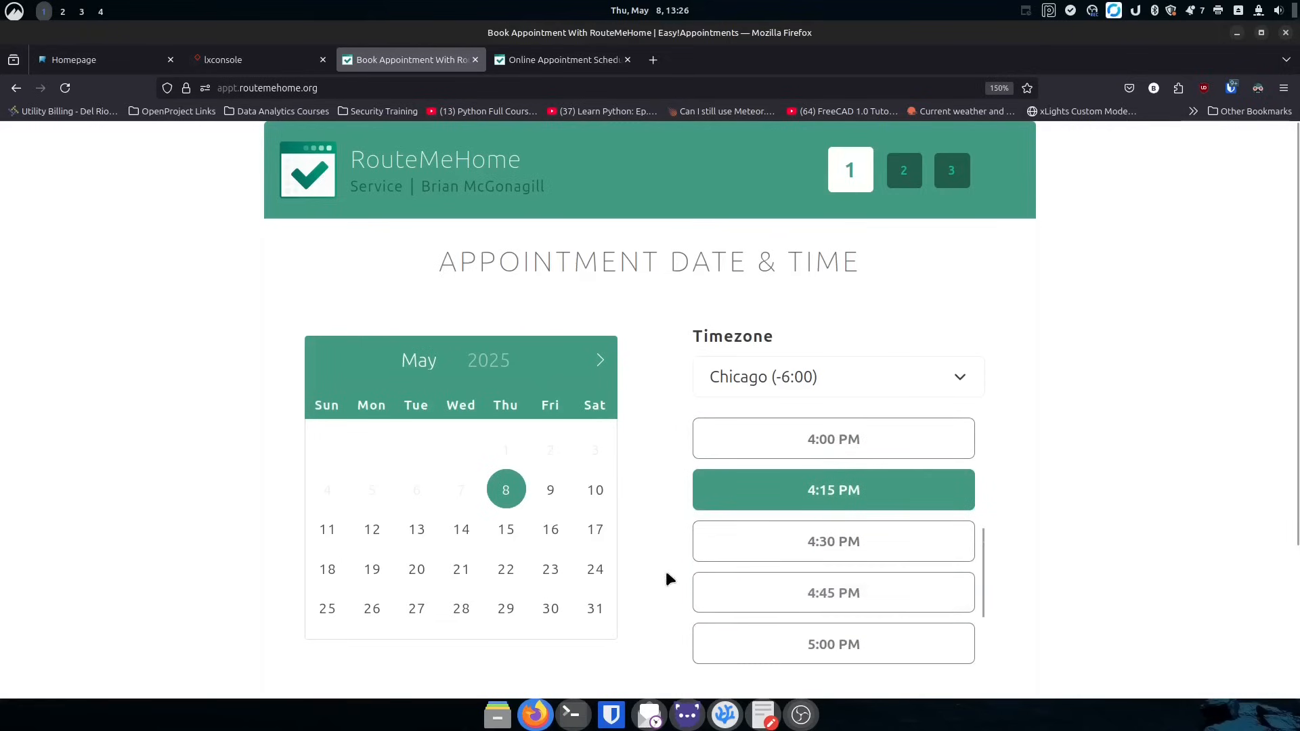
scroll(665, 568, "down", 2)
left_click(897, 637)
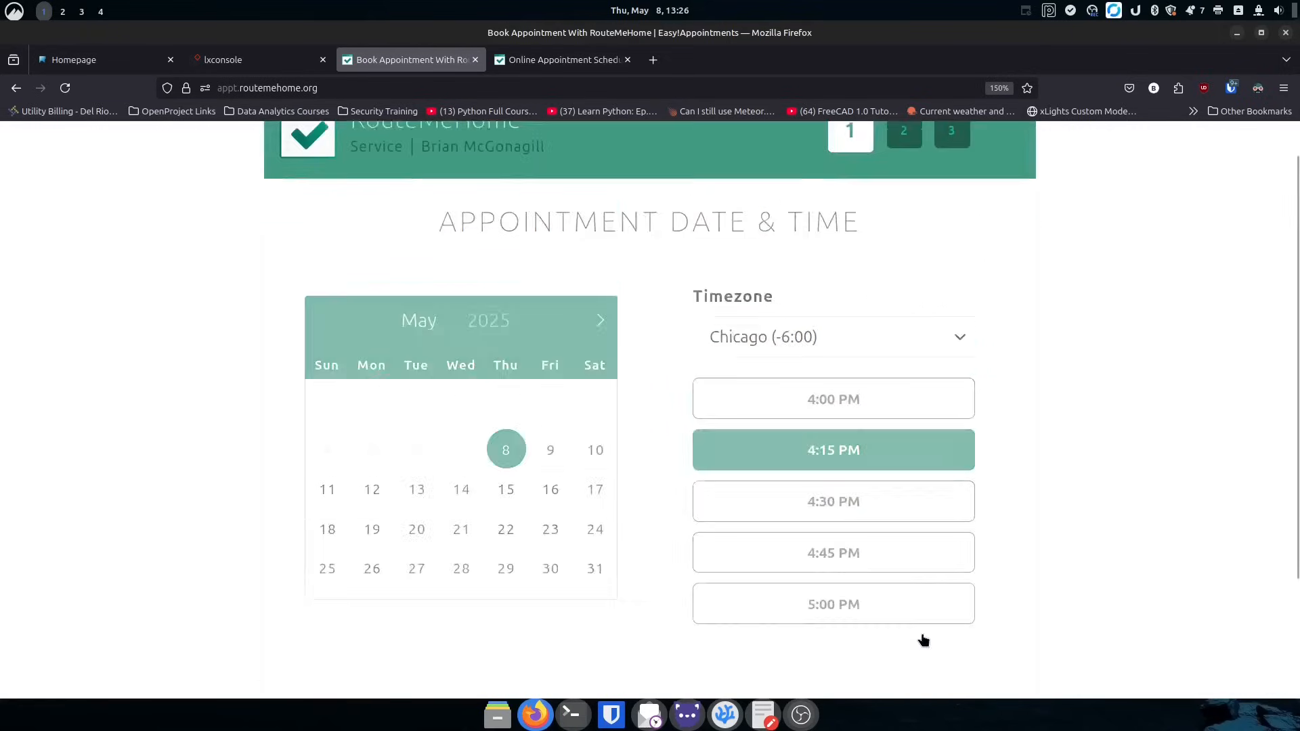
Fill in the customer's first name, last name, email and phone number in the required fields.
left_click(334, 362)
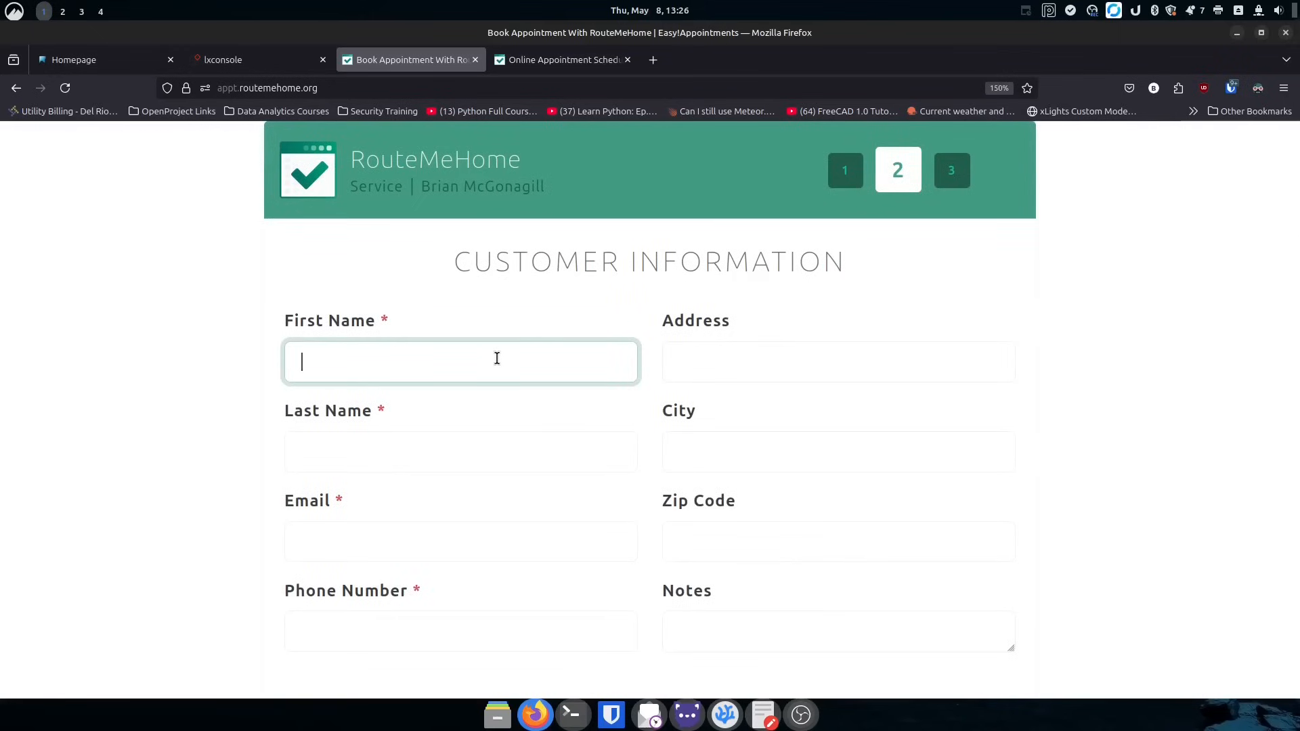
type("John")
key("Tab")
type("Doe")
key("Tab")
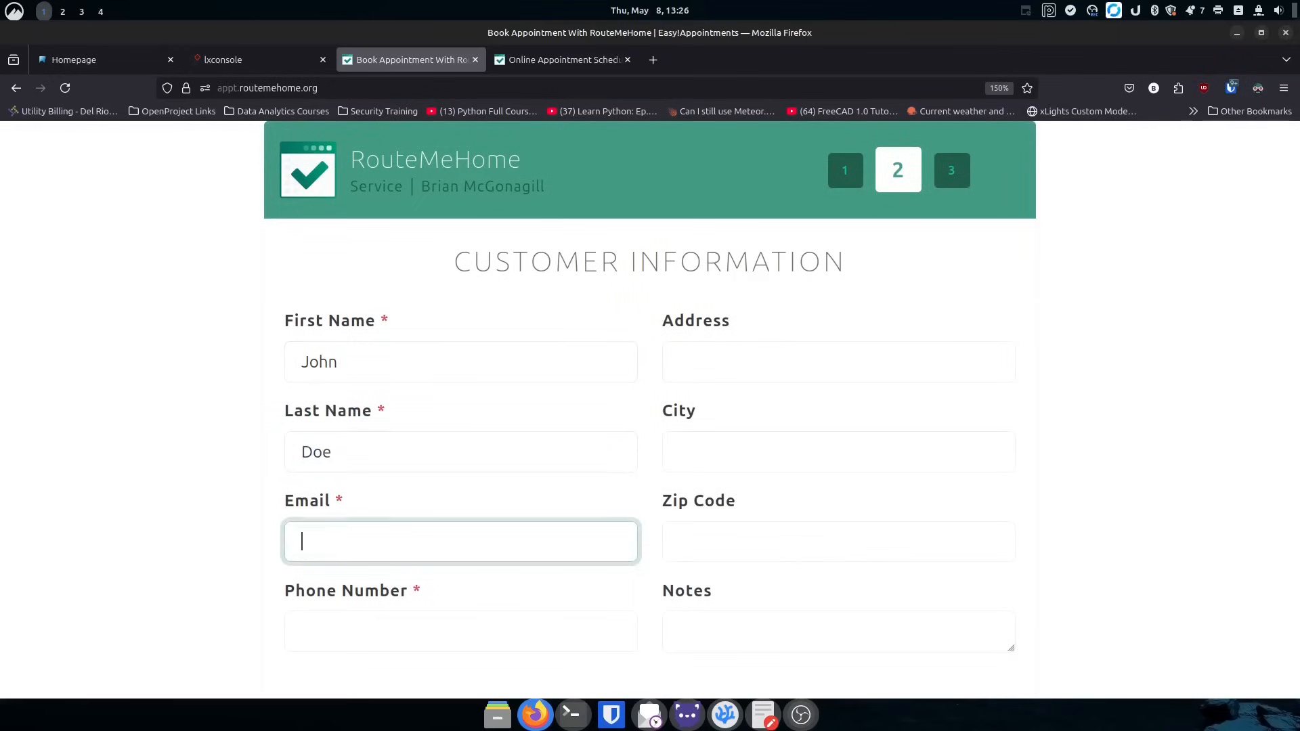
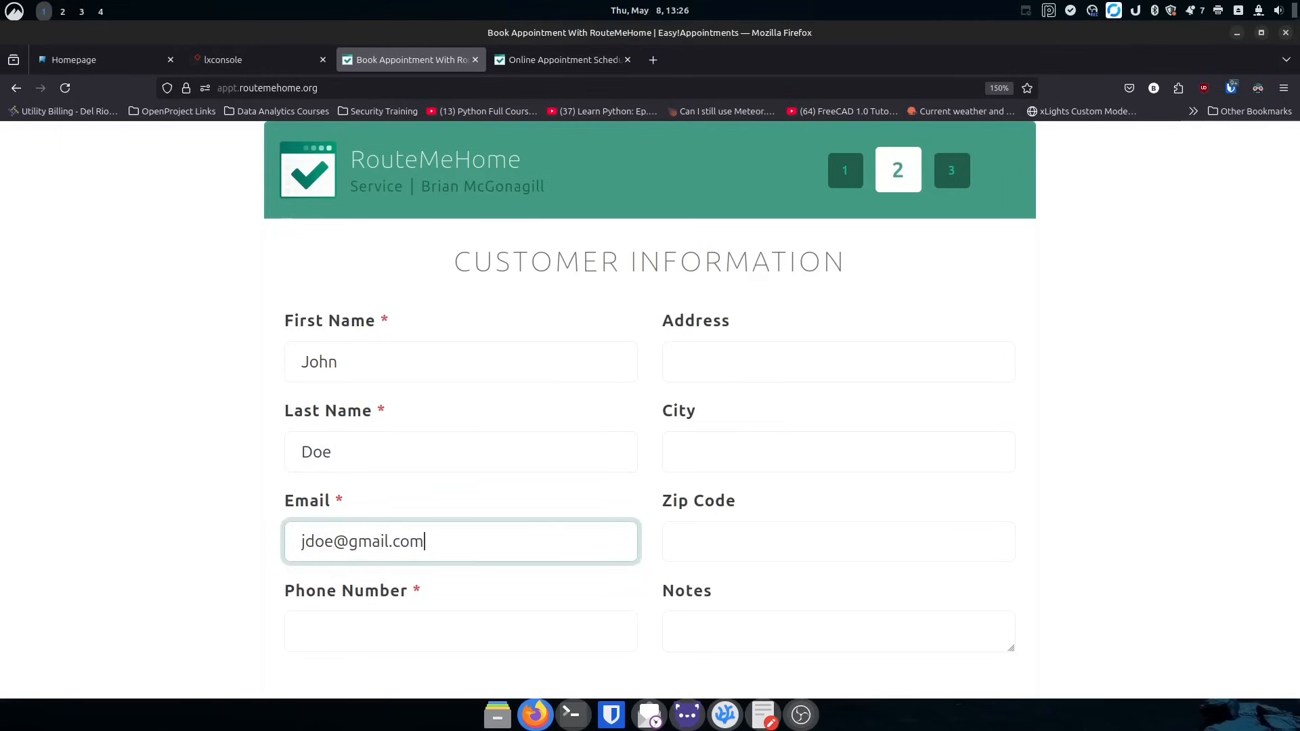
key("Tab")
type("888-555-75")
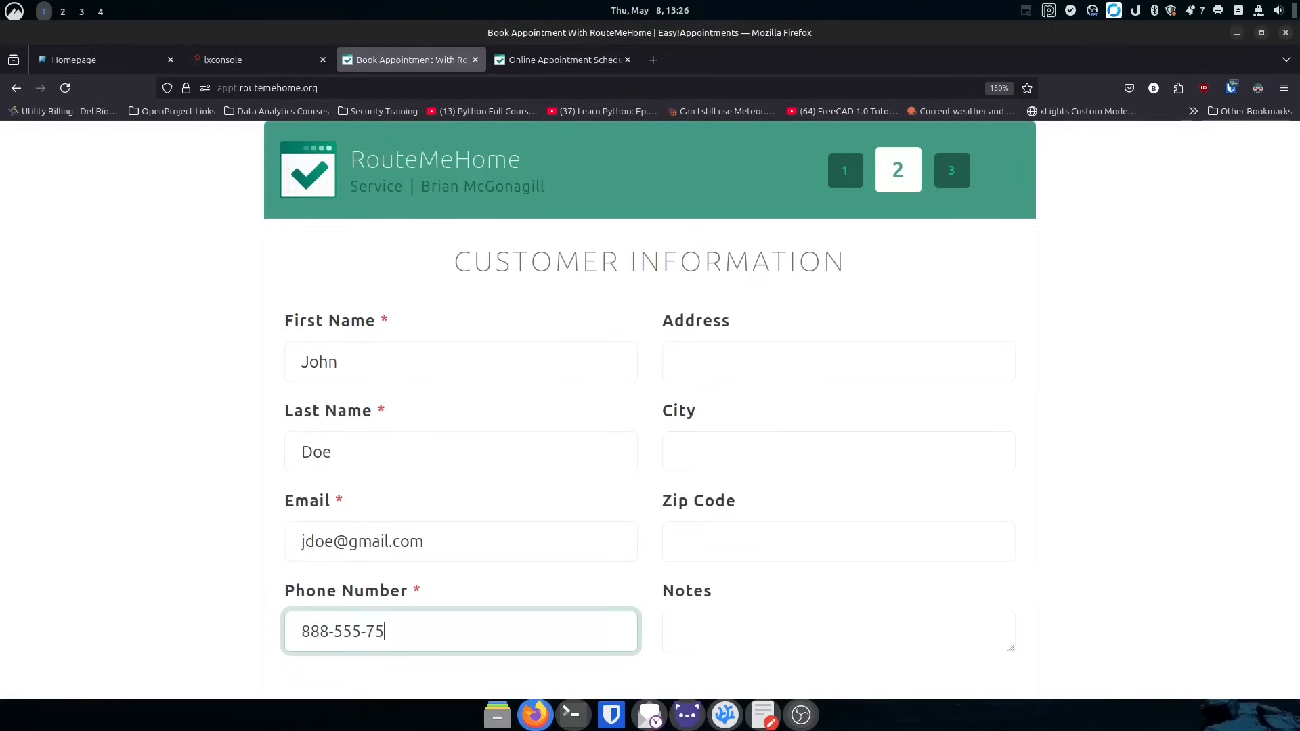
type("75")
left_click(740, 343)
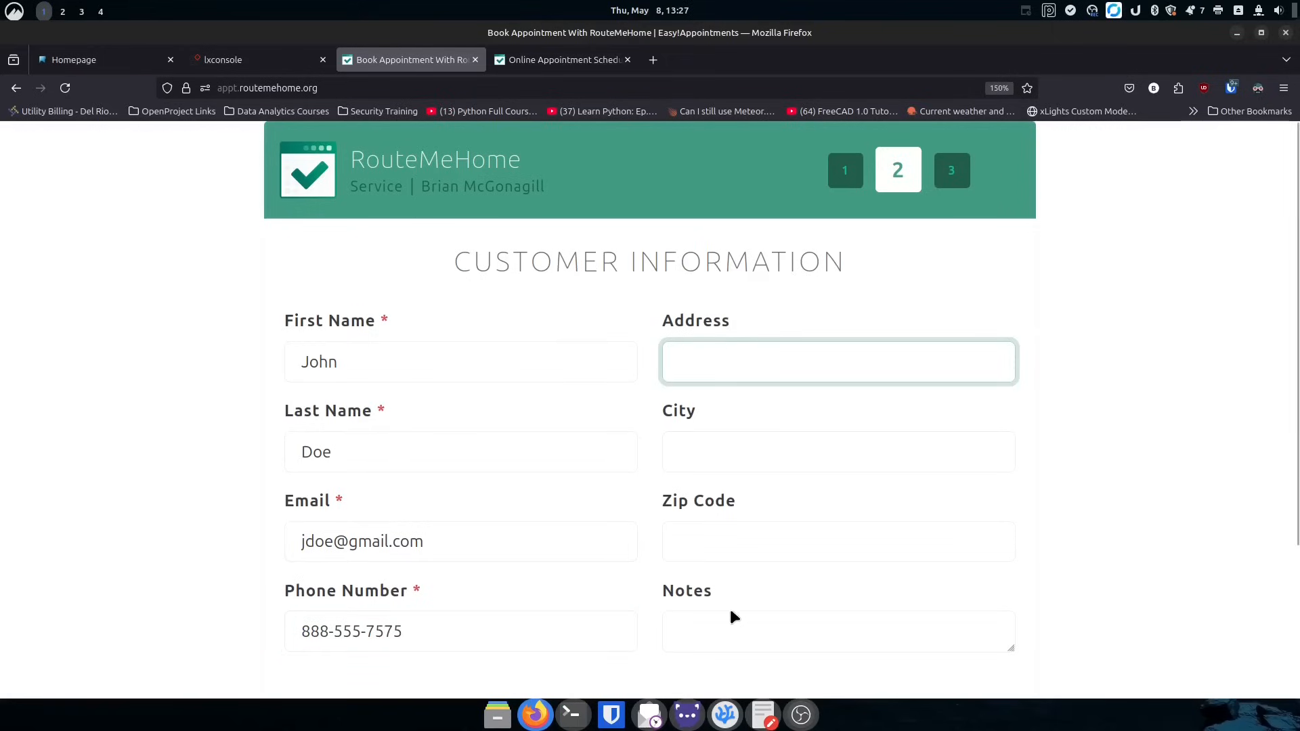
Add the note "Wanted to talk about getting Easy!appointments setup" to the booking and proceed to the appointment confirmation.
scroll(731, 609, "down", 3)
left_click(774, 456)
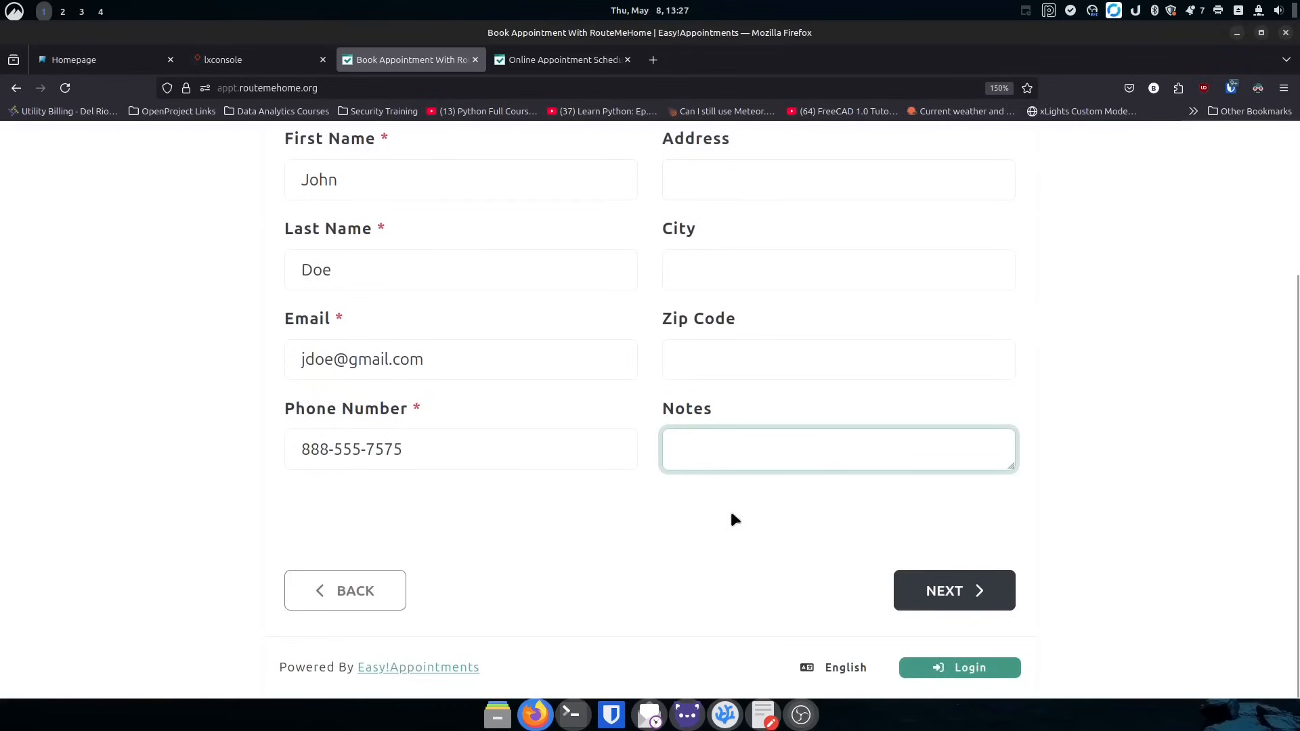
type("Wante")
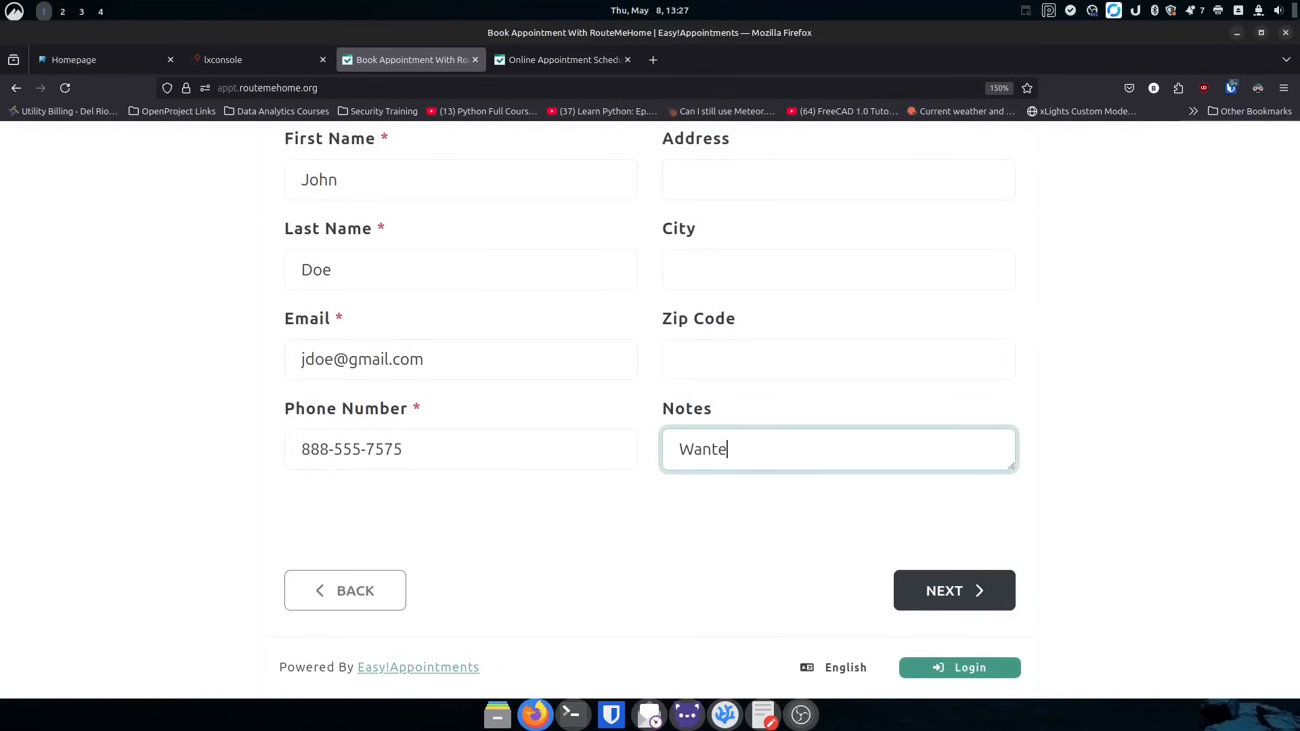
type("d to atlk about g")
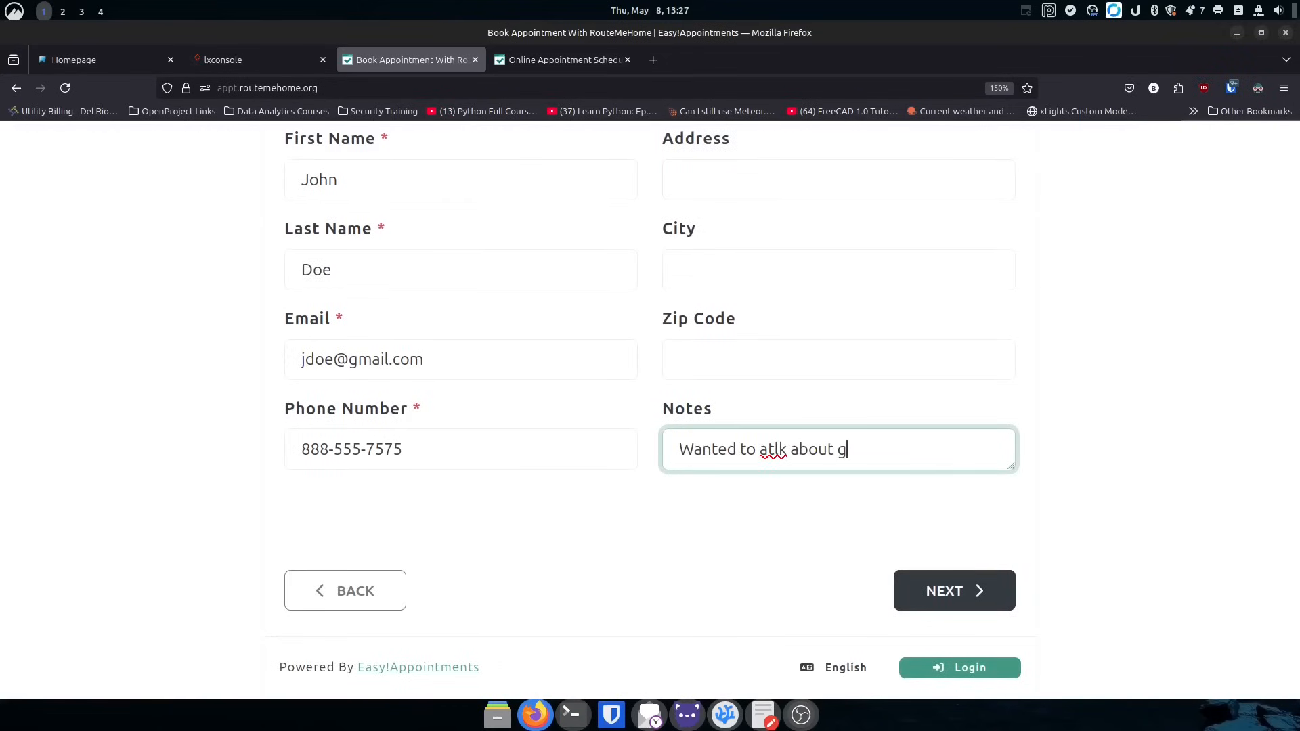
type("etting Easy!appointme")
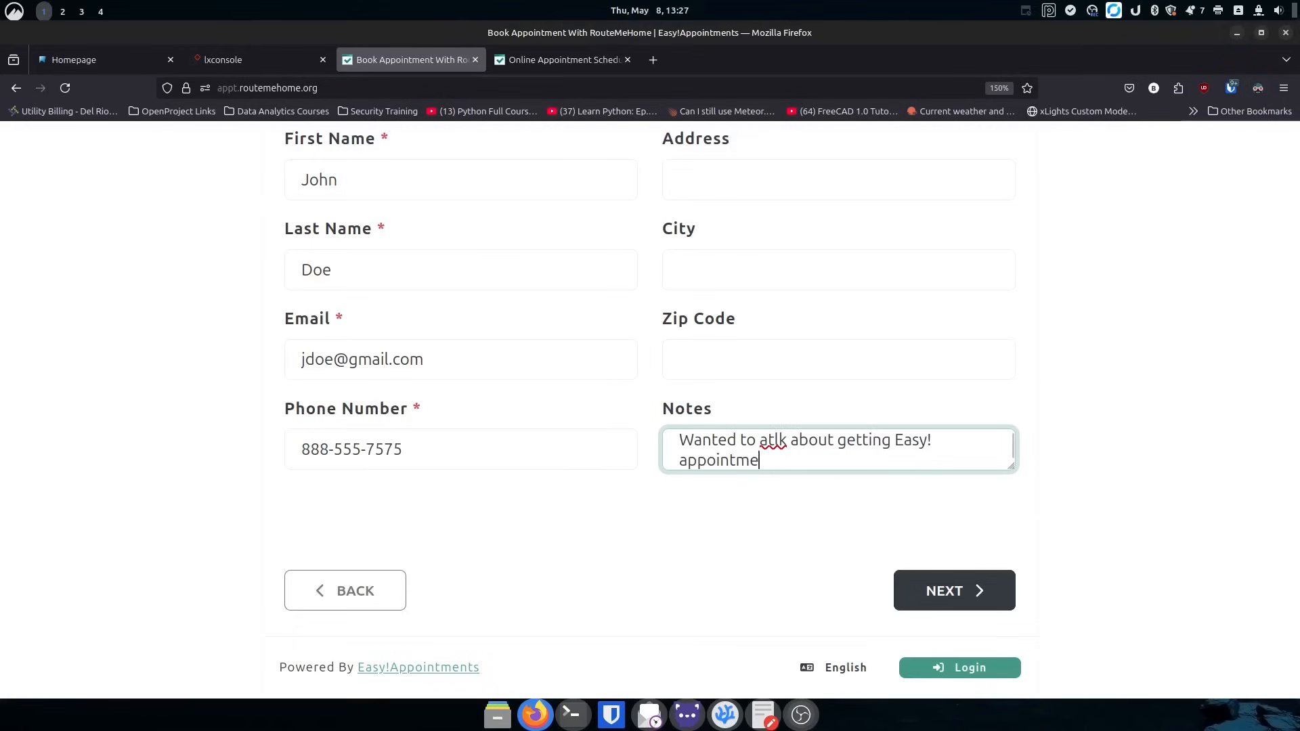
type("nts setup")
left_click_drag(768, 440, 781, 441)
key("BackSpace")
key("BackSpace")
type("tal")
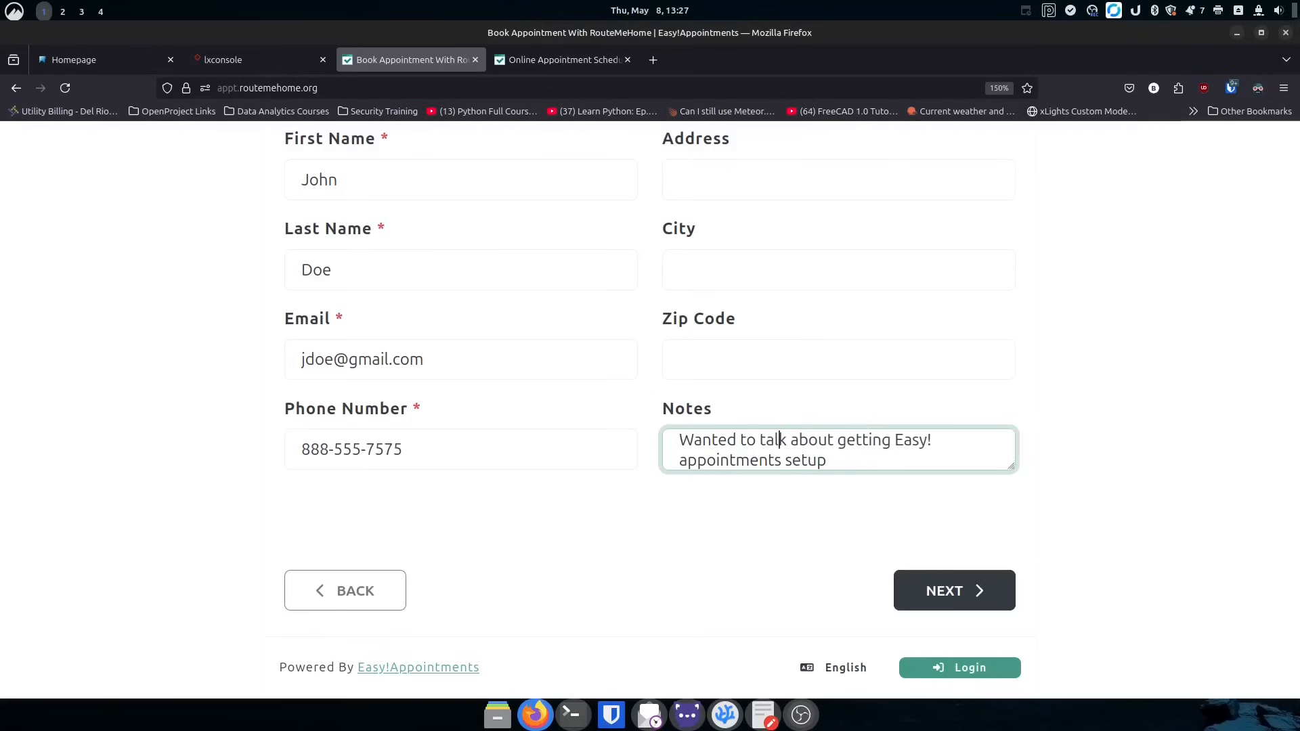
left_click(801, 501)
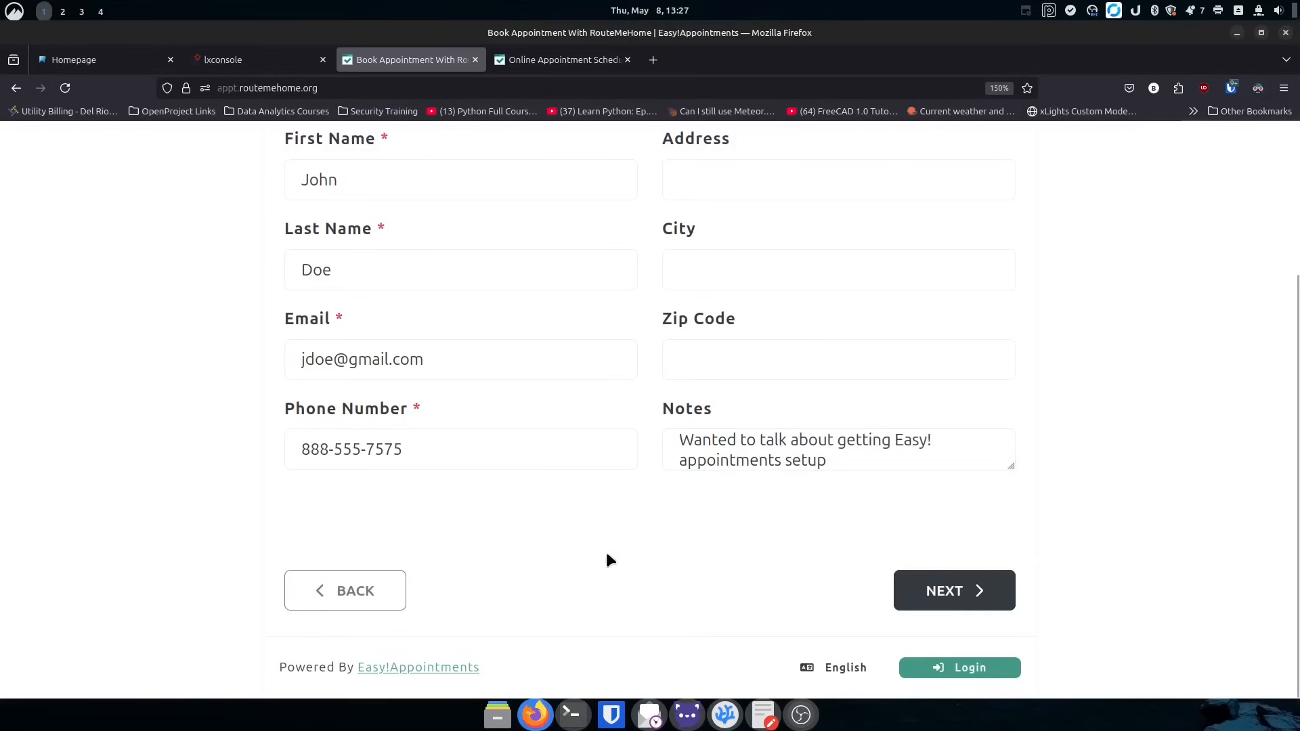
left_click(940, 590)
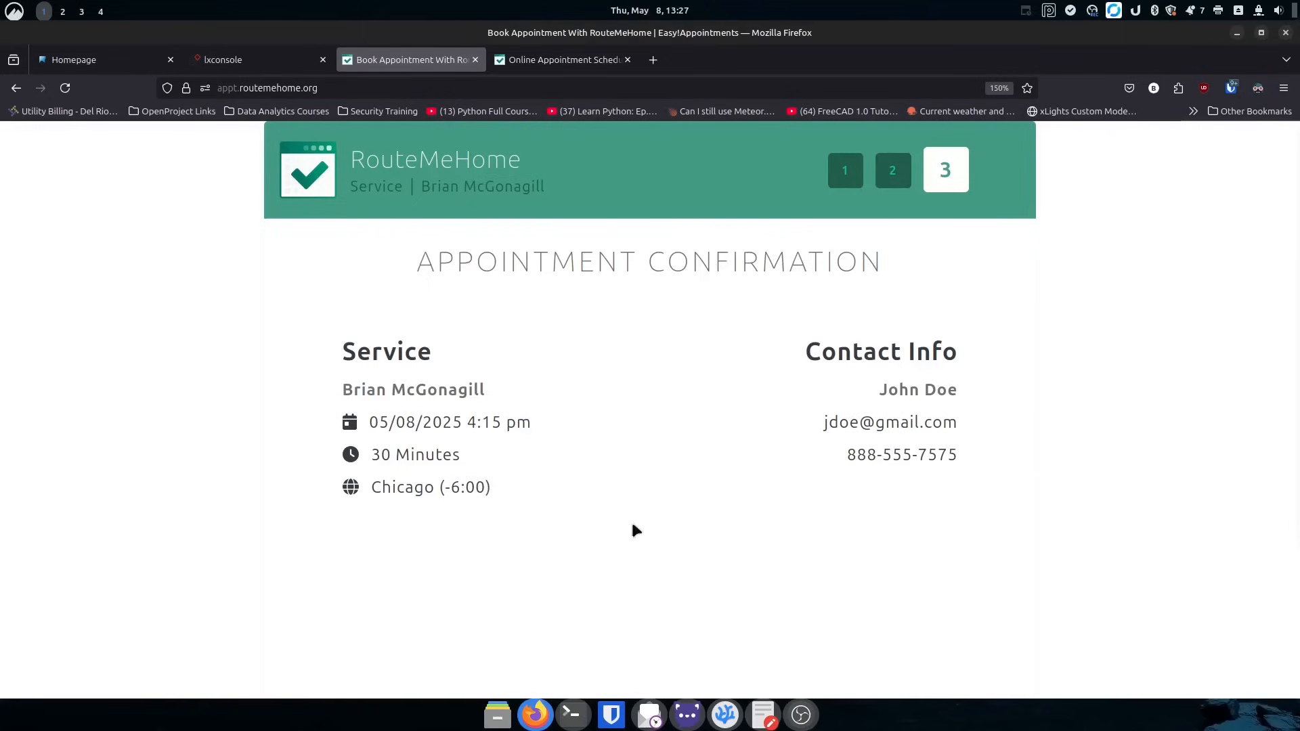
Review the appointment confirmation details and go back through the customer information to the date and time selection.
scroll(674, 424, "down", 5)
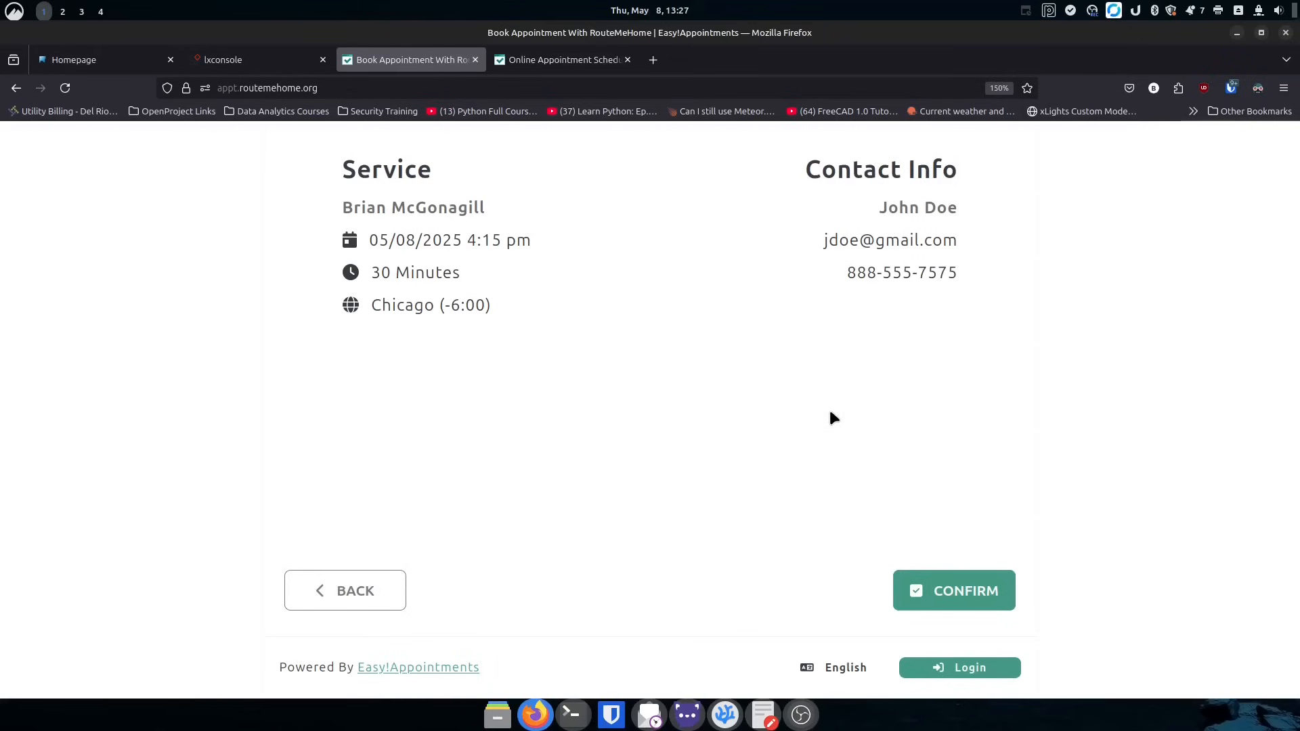
scroll(630, 378, "up", 3)
scroll(627, 376, "down", 3)
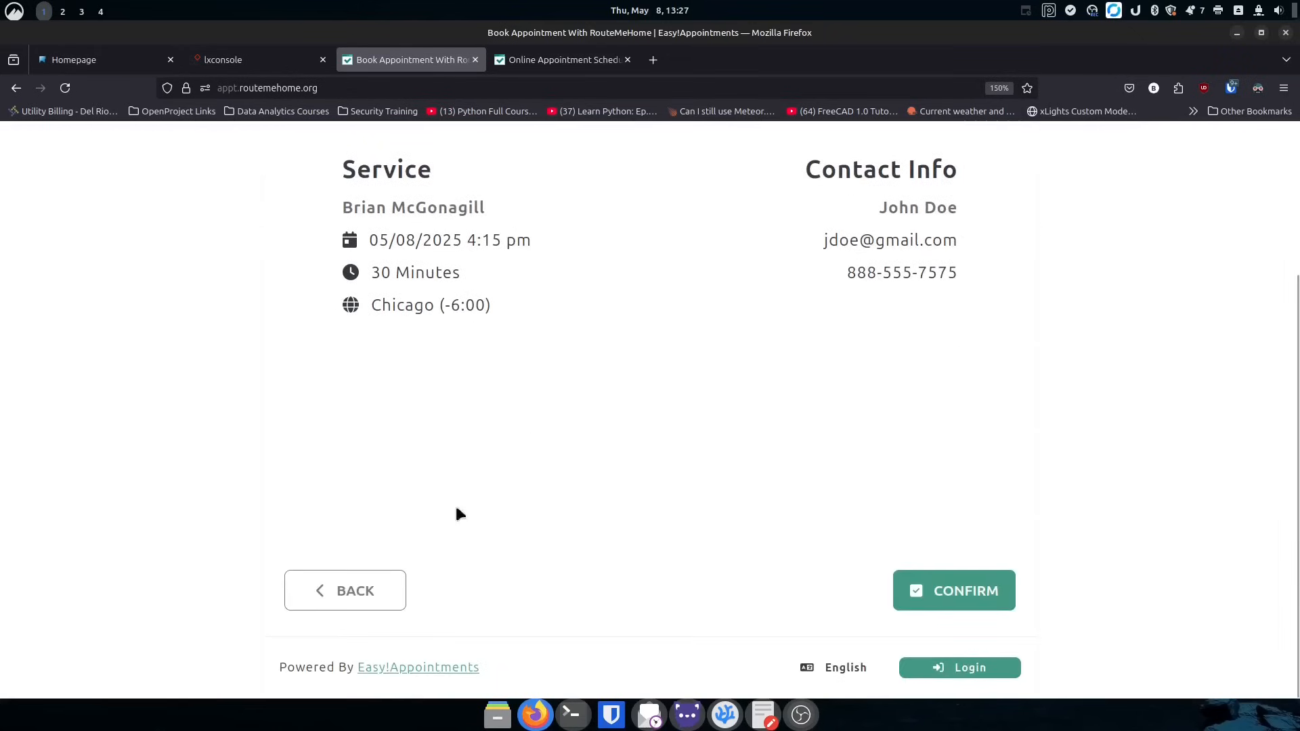
left_click(359, 610)
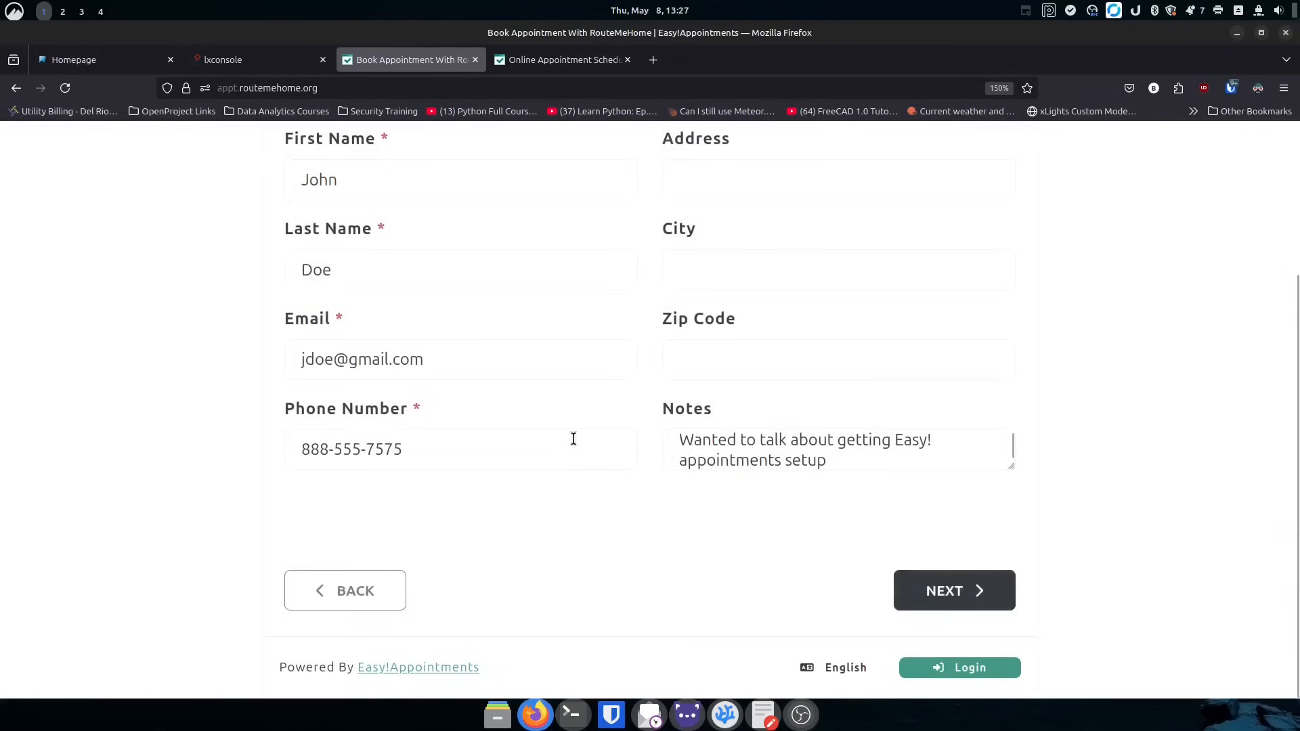
scroll(554, 444, "up", 3)
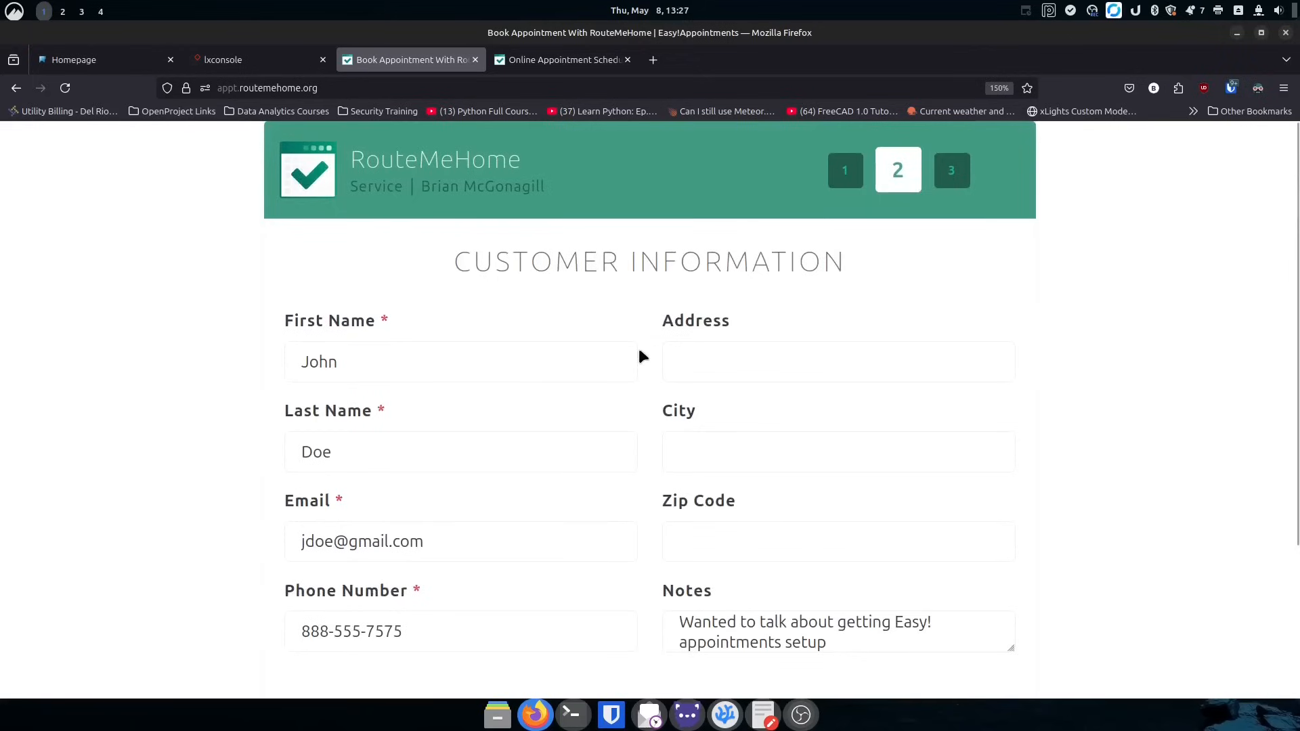
scroll(641, 354, "down", 3)
left_click(357, 592)
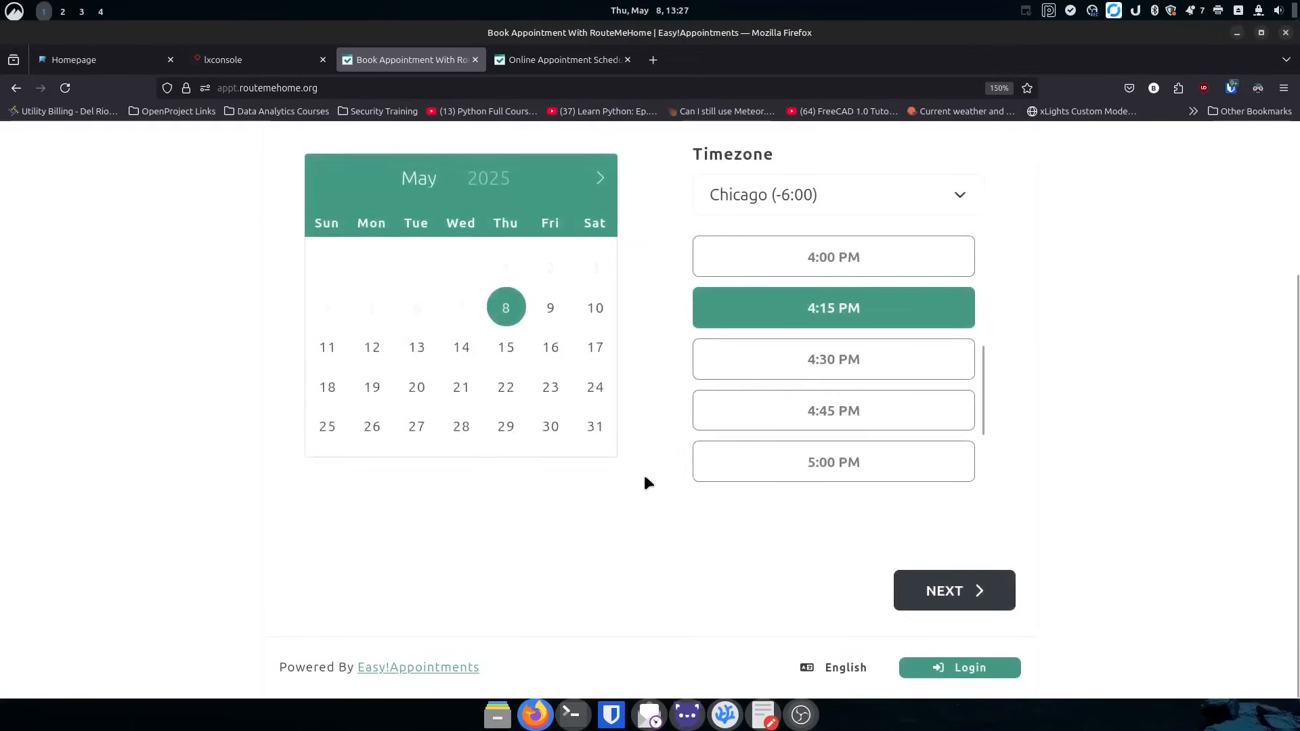
scroll(967, 308, "down", 3)
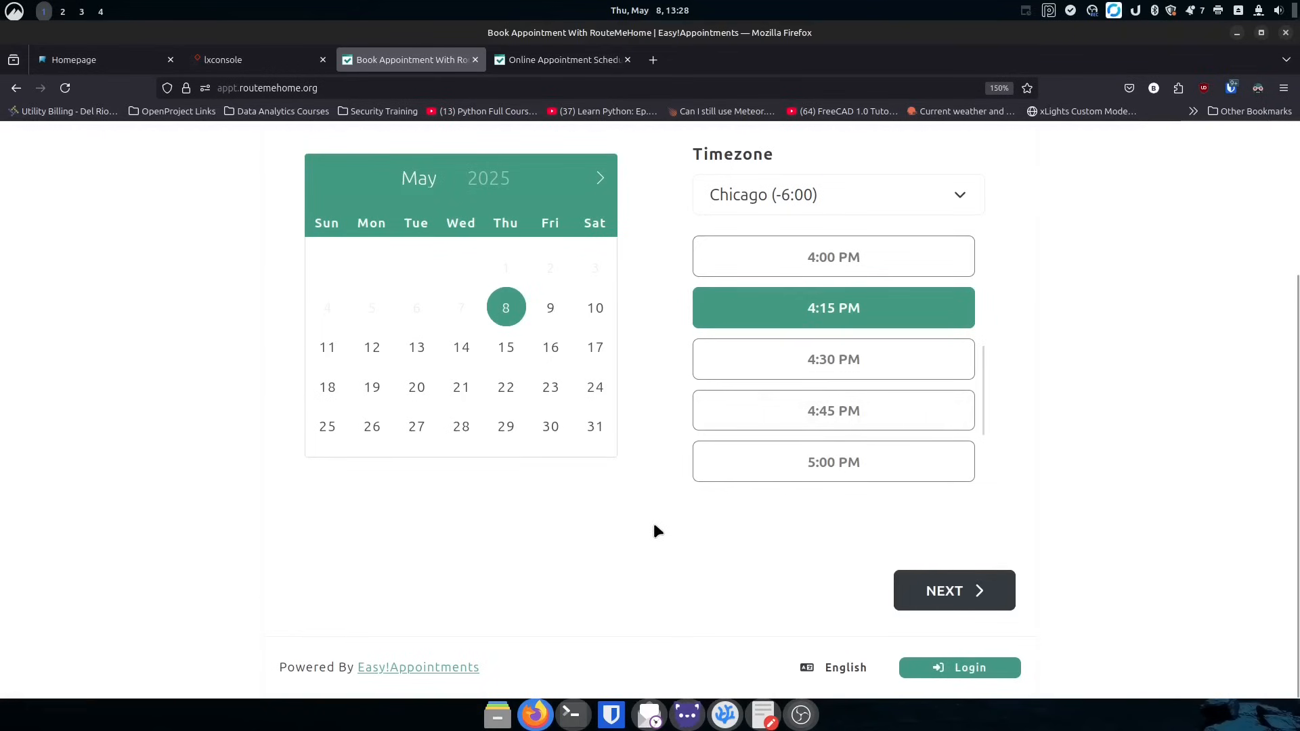
scroll(654, 526, "up", 3)
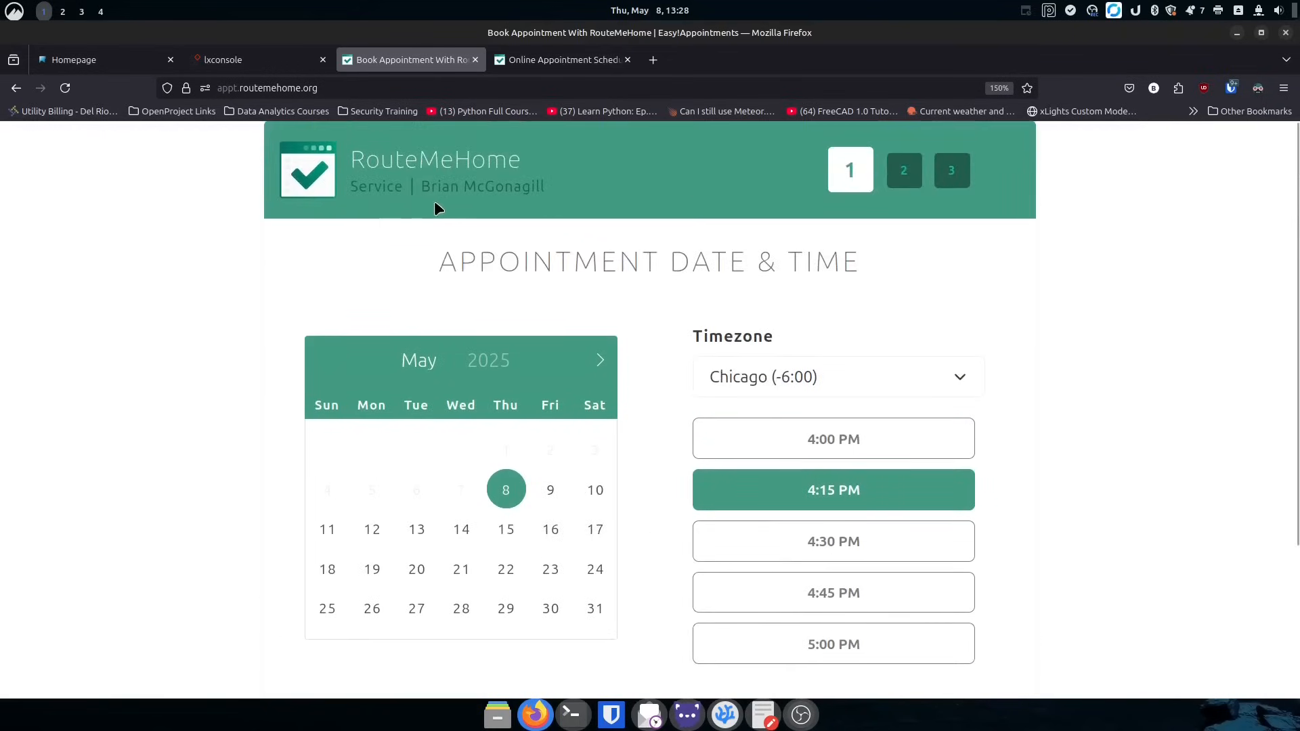
scroll(653, 427, "down", 3)
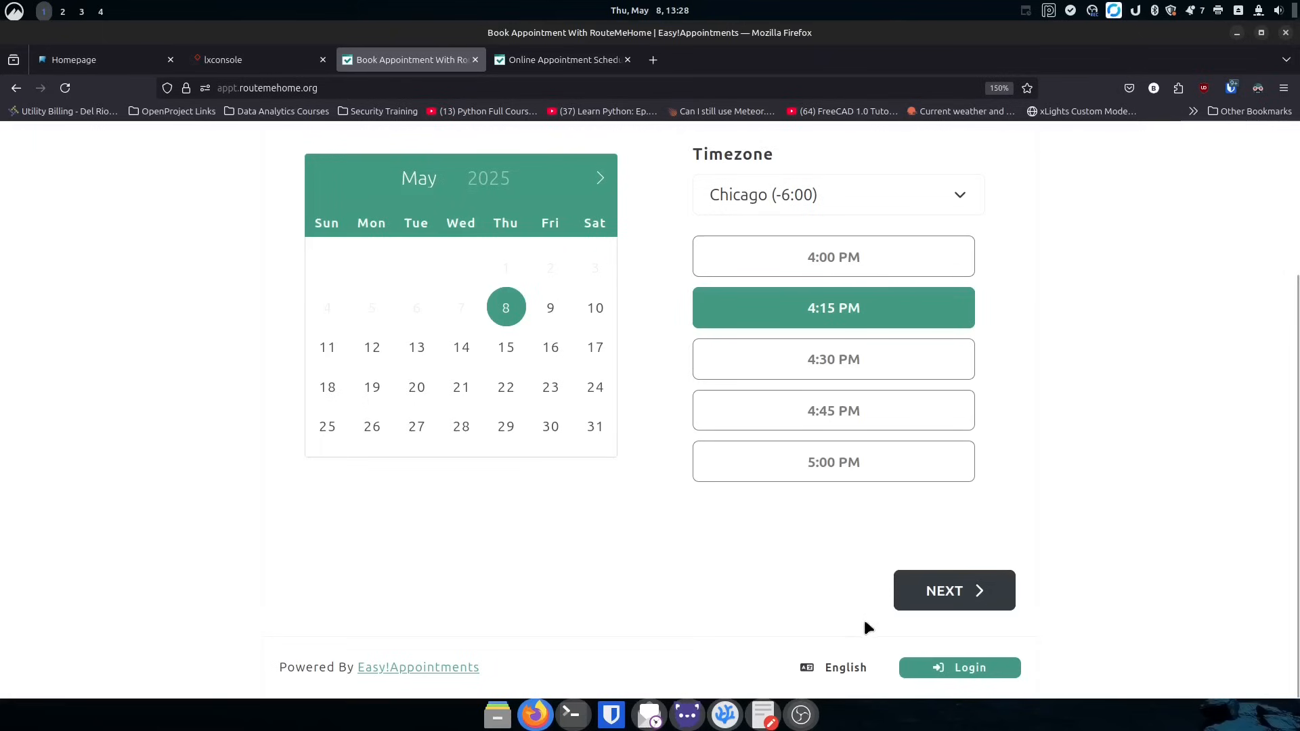
Log in to the backend section with the stored username and password, declining to save the password in the browser.
left_click(946, 669)
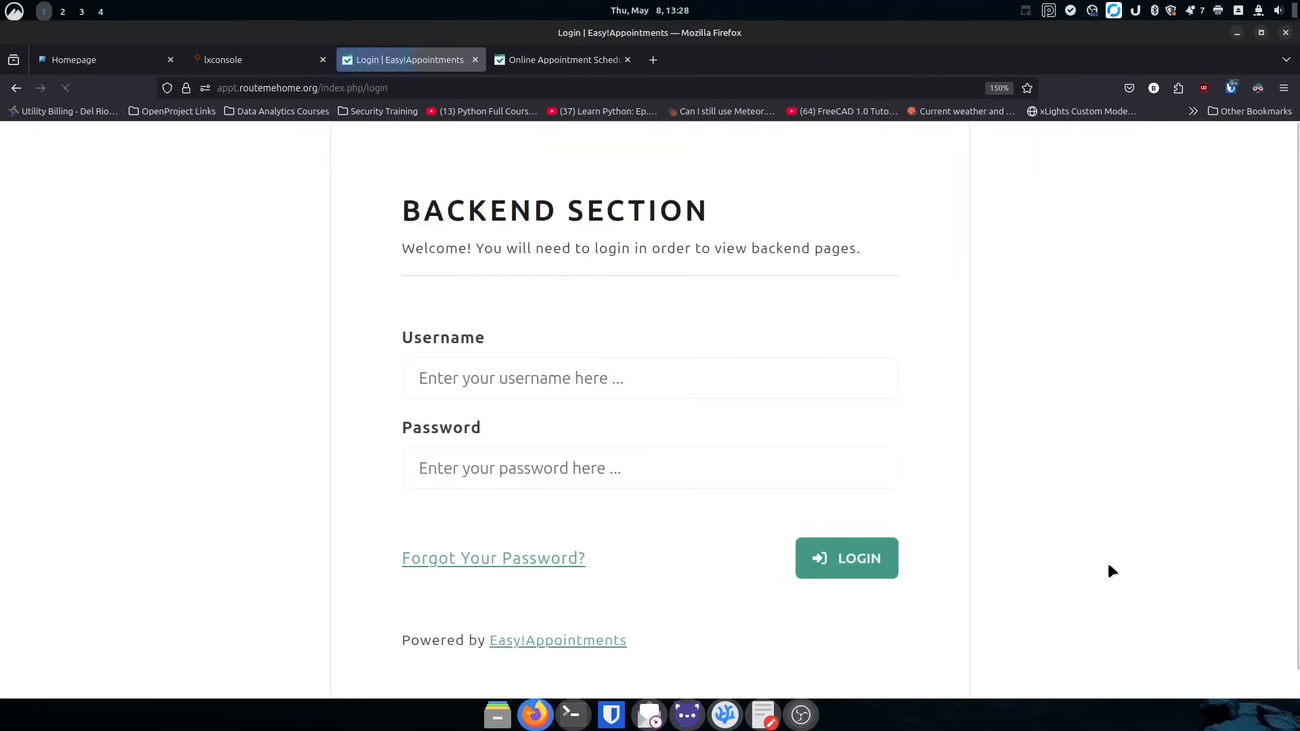
left_click(670, 386)
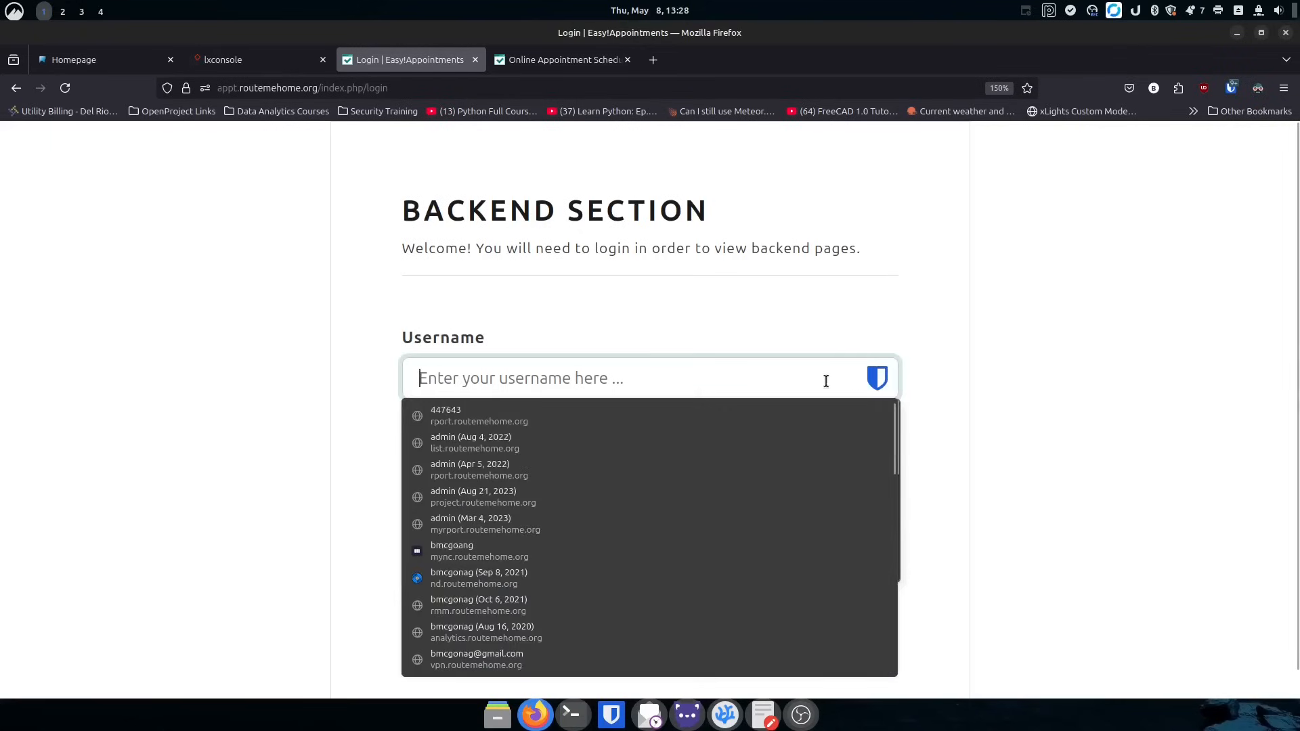
left_click(670, 440)
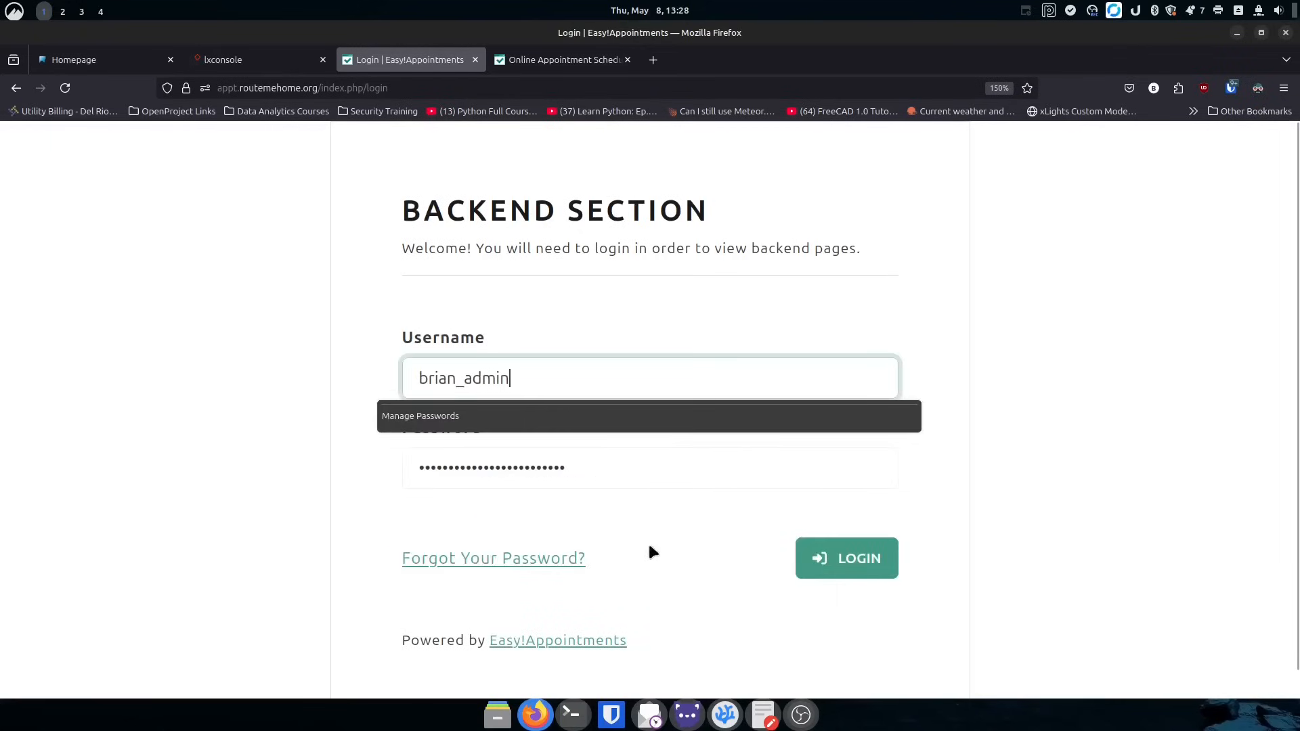
left_click(822, 562)
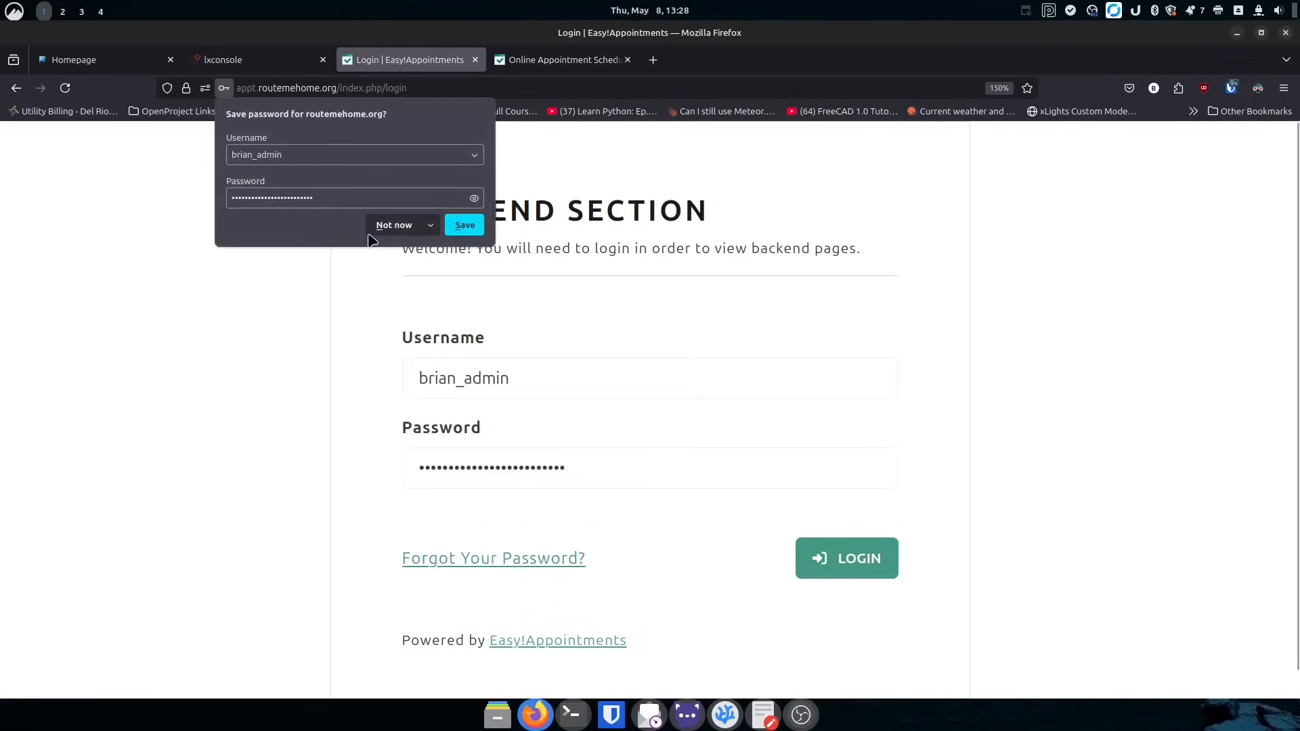
left_click(392, 226)
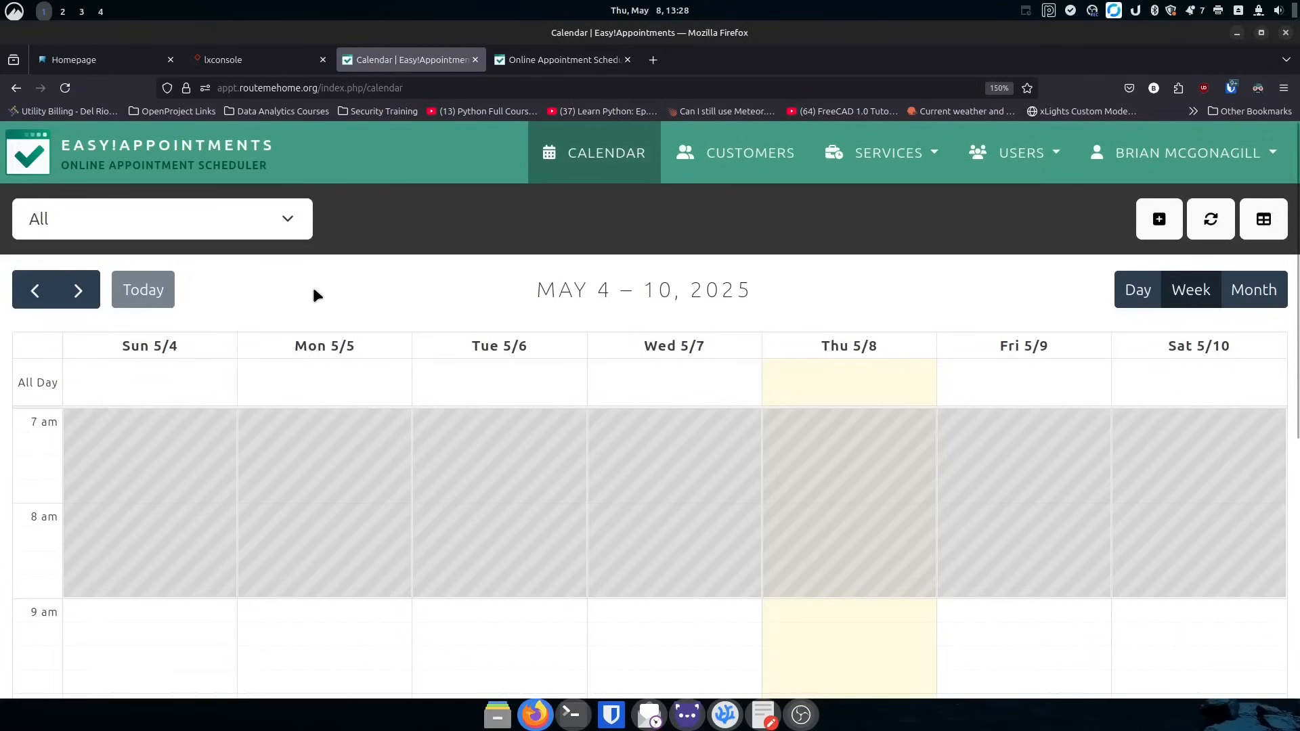
Examine the calendar's provider and service filter choices without changing the filter, and view the customers page.
left_click(289, 227)
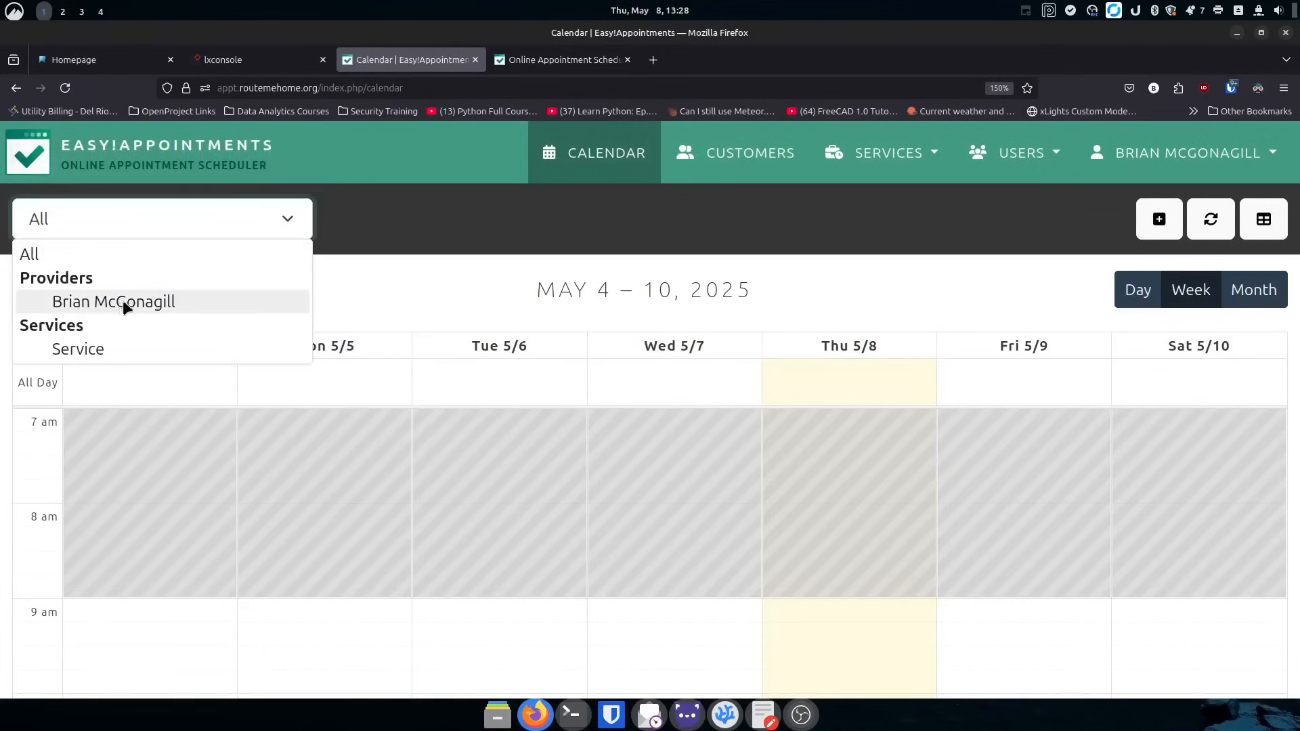
left_click(380, 231)
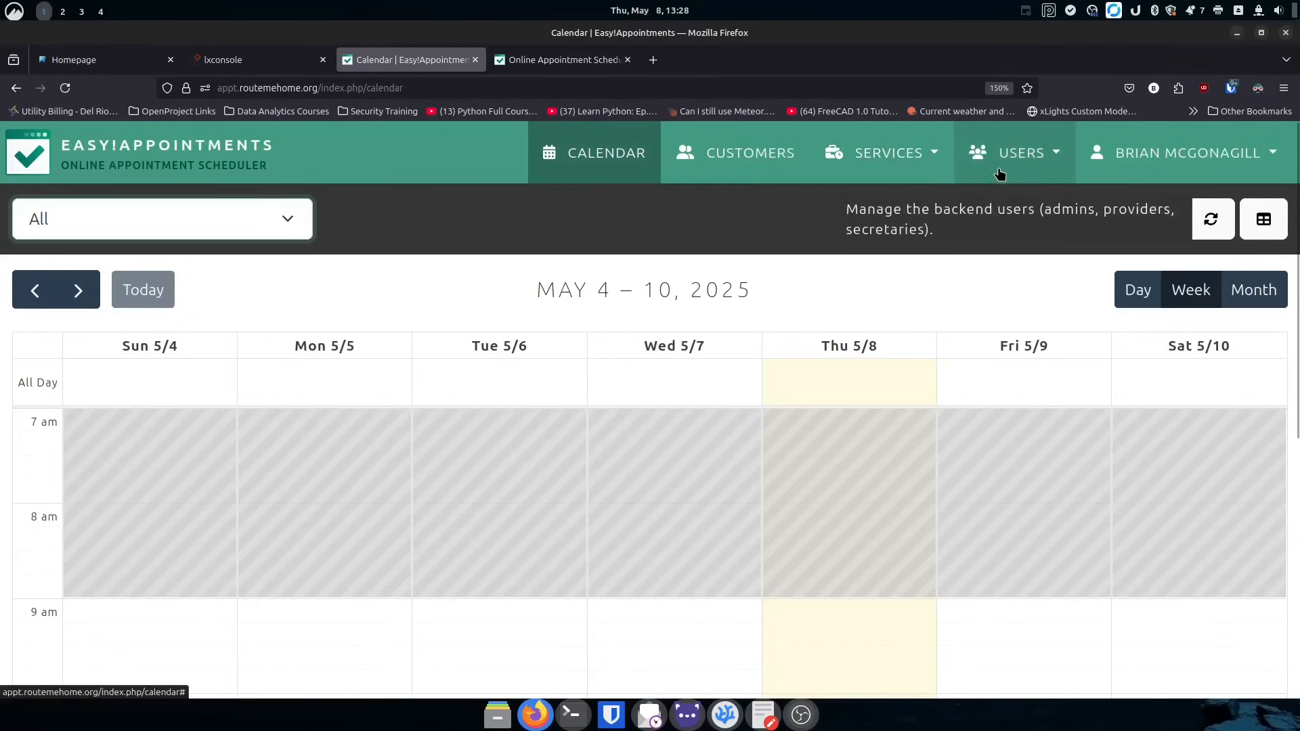
left_click(736, 159)
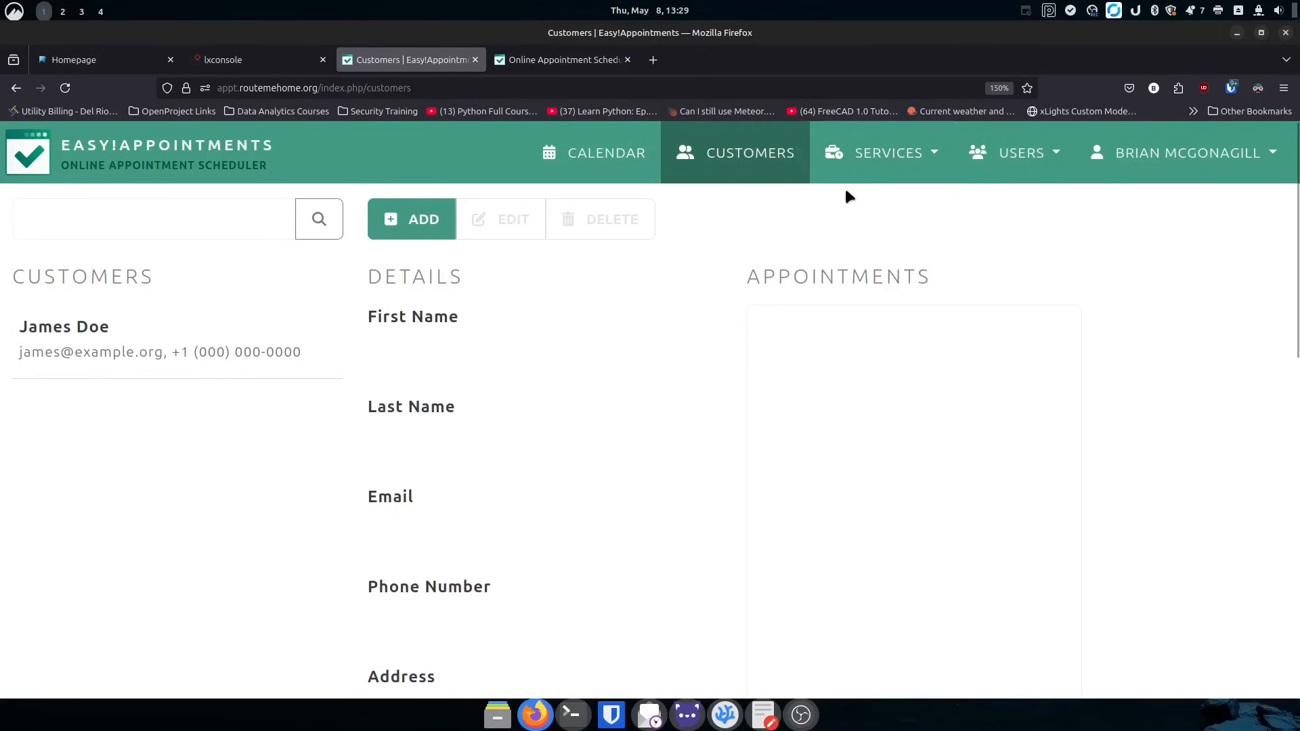
Open the account details page of the logged-in administrator.
left_click(1152, 169)
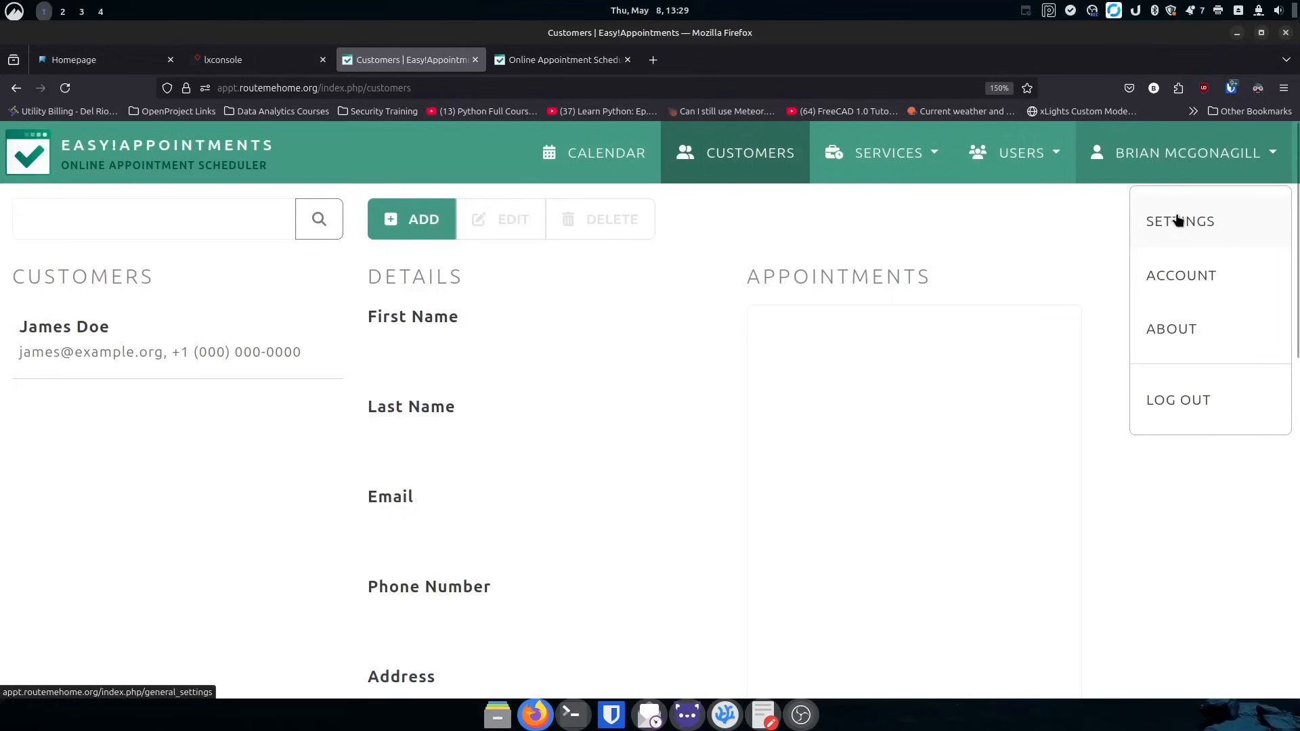
left_click(1166, 282)
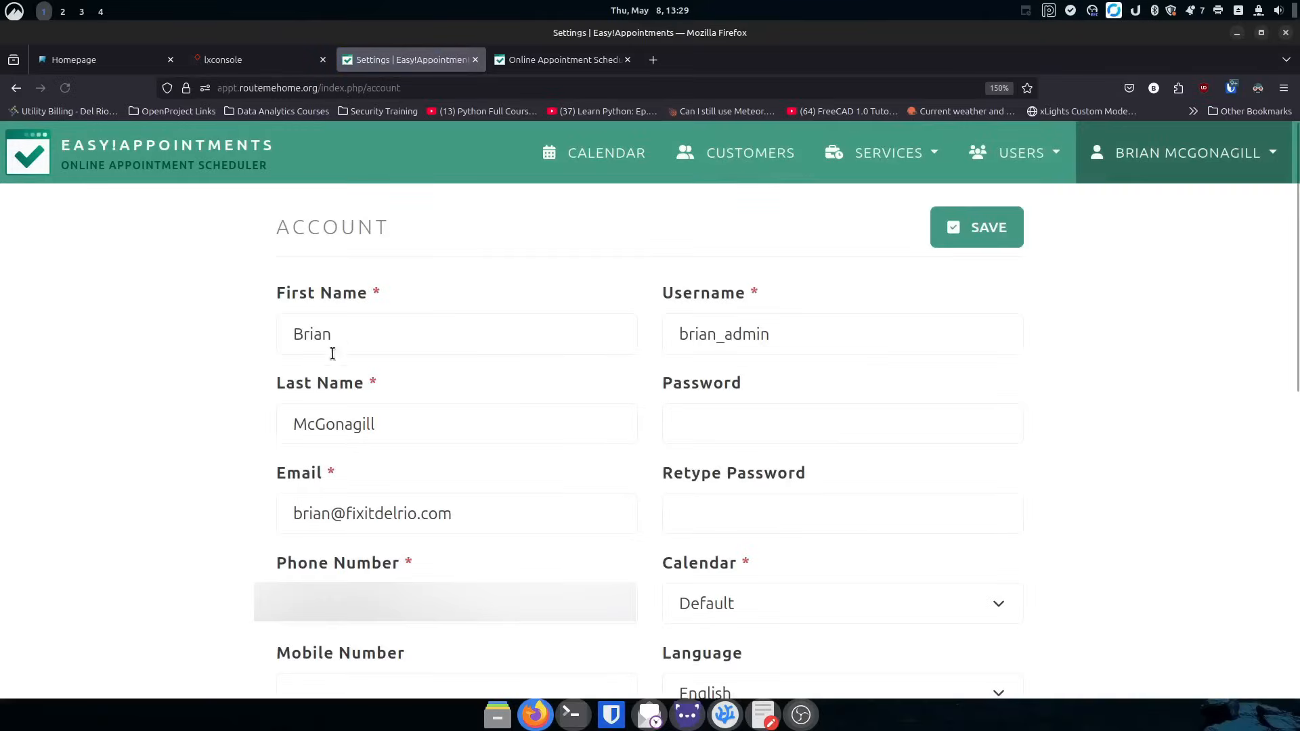
Review the fields on the account page and open the application's general settings.
scroll(741, 433, "down", 3)
scroll(749, 452, "down", 4)
scroll(749, 454, "up", 7)
left_click(1189, 153)
left_click(1184, 219)
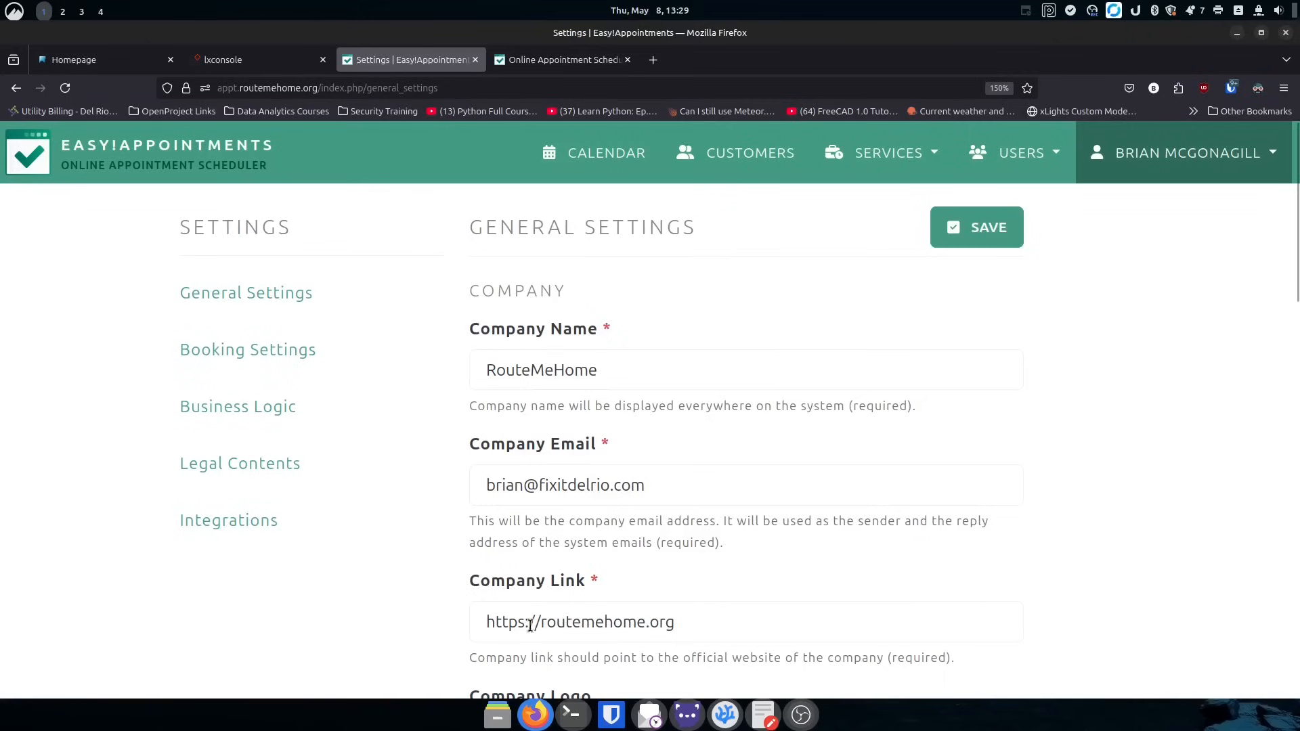
Pick the darkest blue swatch in the palette as the company color in the general settings.
scroll(452, 588, "down", 1)
scroll(452, 588, "down", 3)
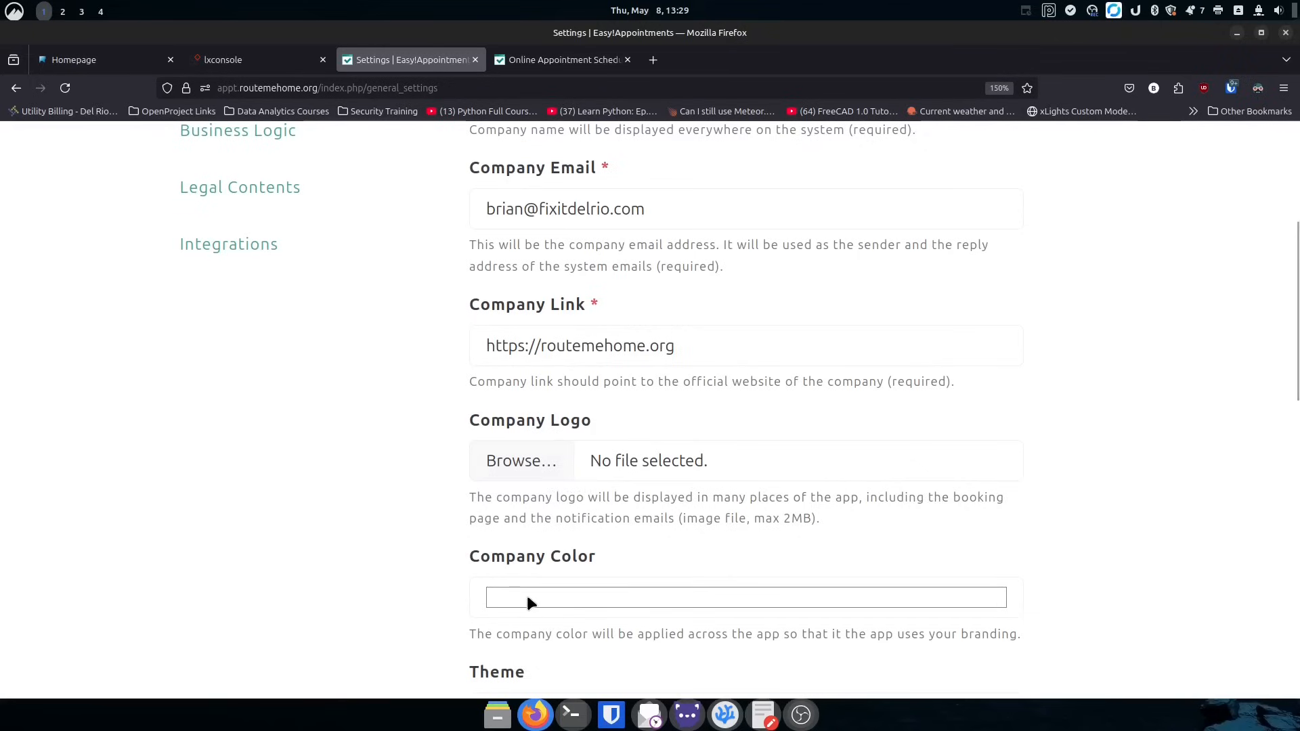
left_click(555, 596)
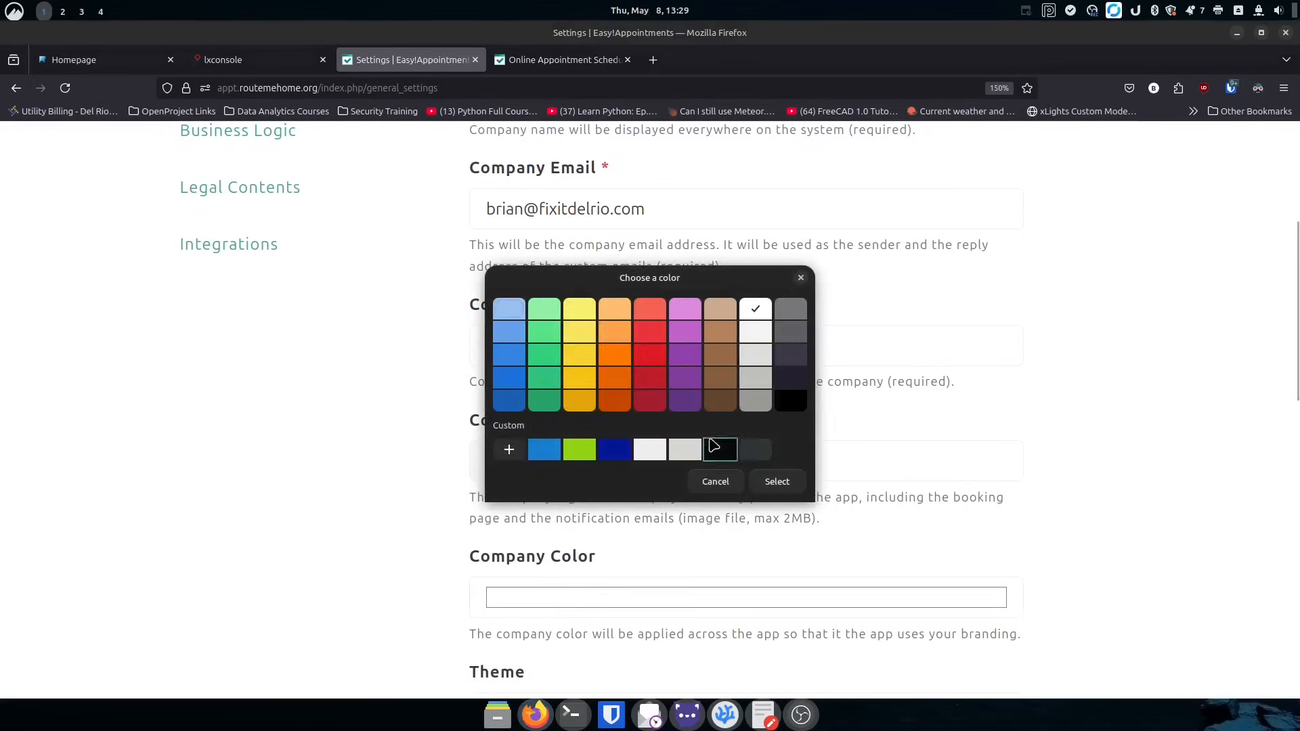
left_click(509, 378)
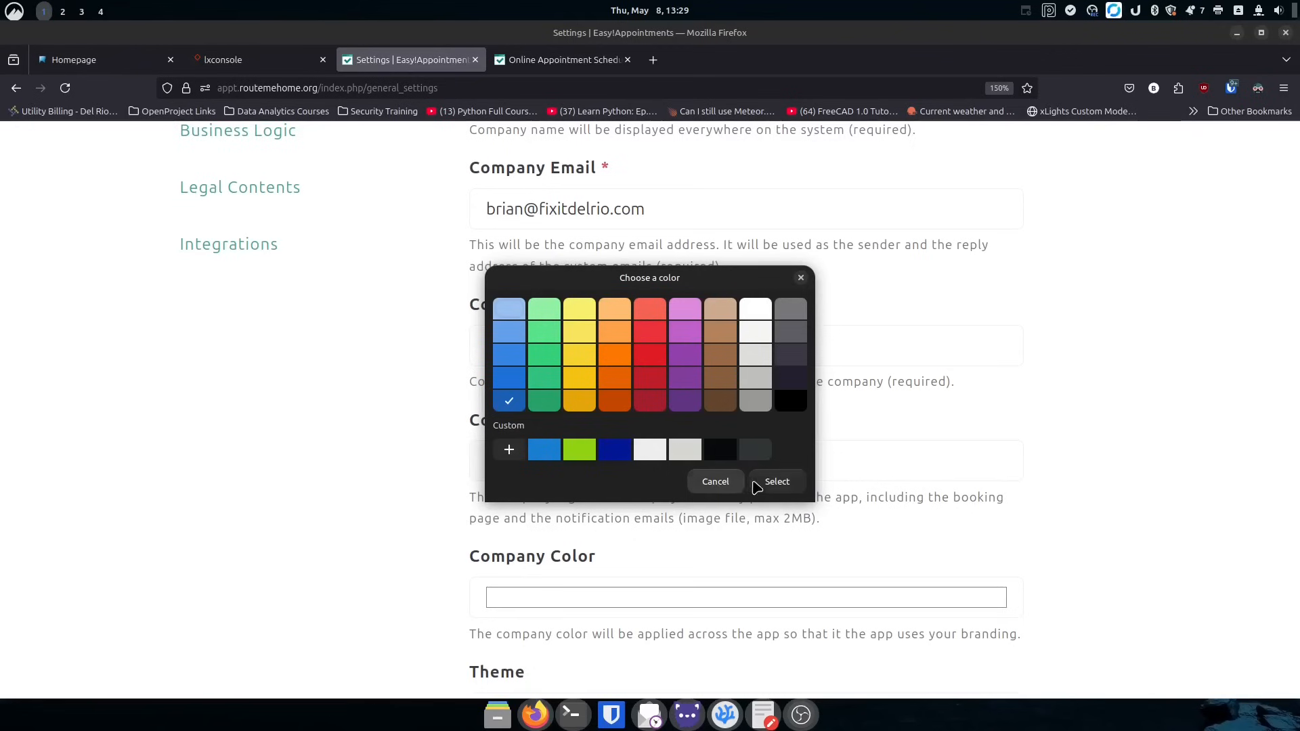
left_click(754, 487)
scroll(646, 532, "down", 2)
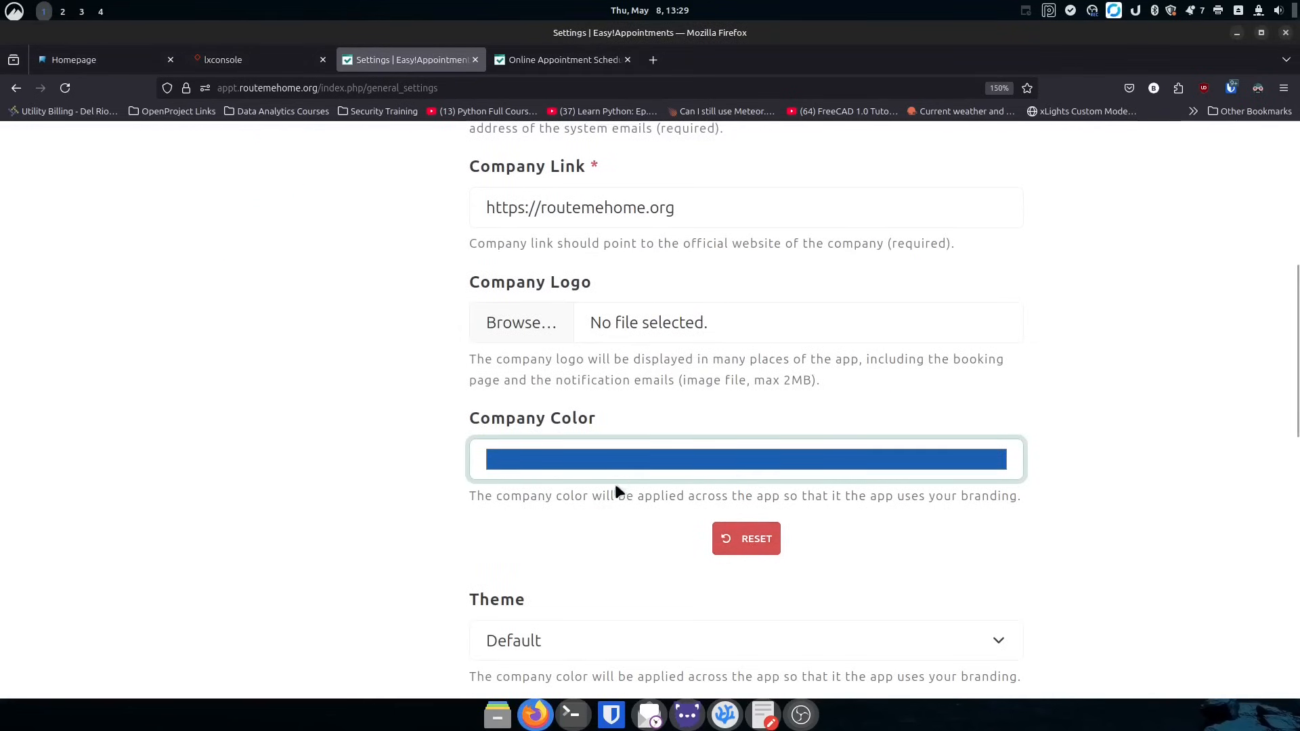
scroll(562, 538, "up", 2)
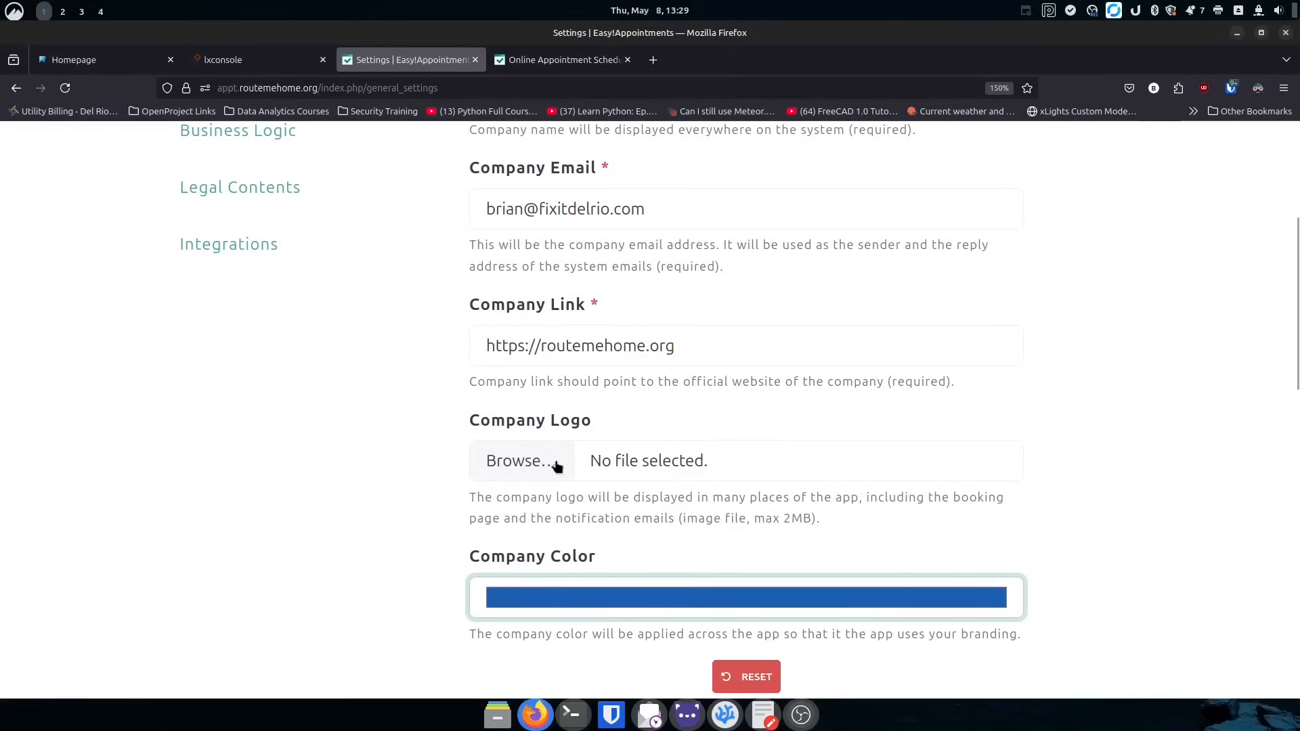
Examine the available theme and date format choices without changing either setting.
scroll(447, 537, "down", 5)
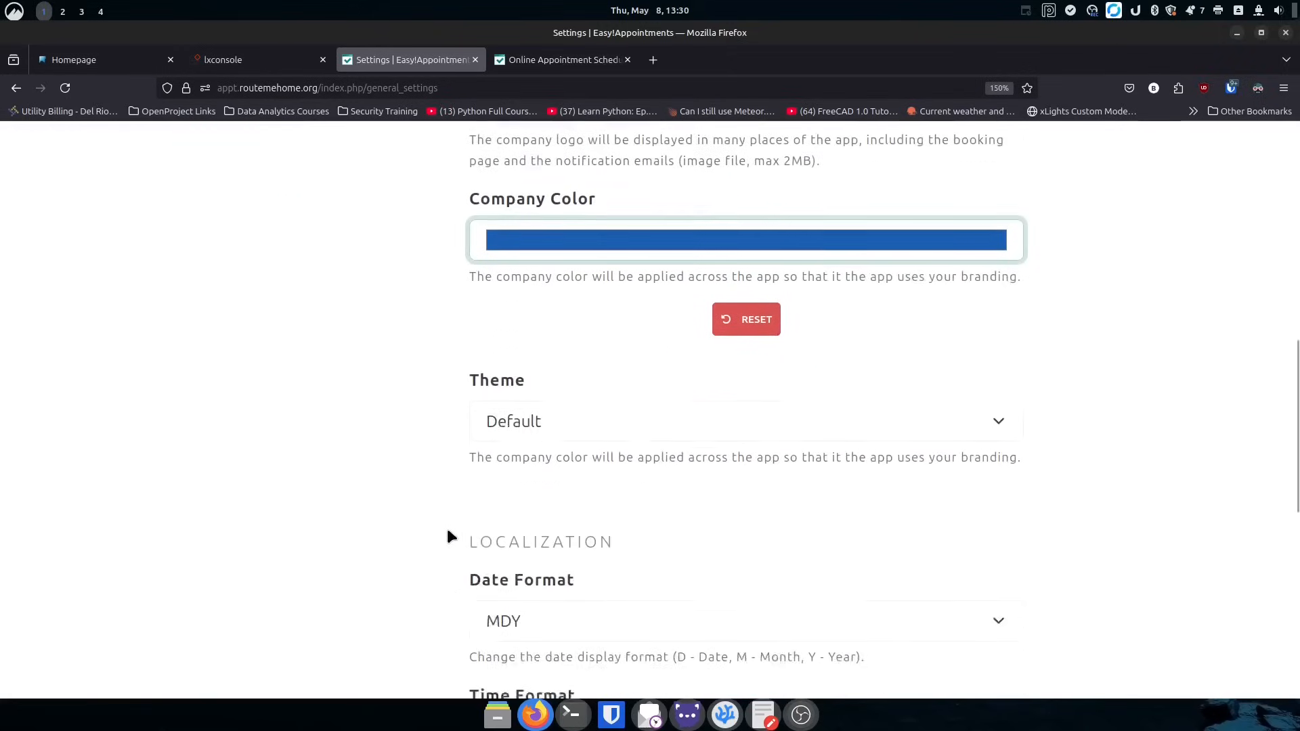
left_click(577, 369)
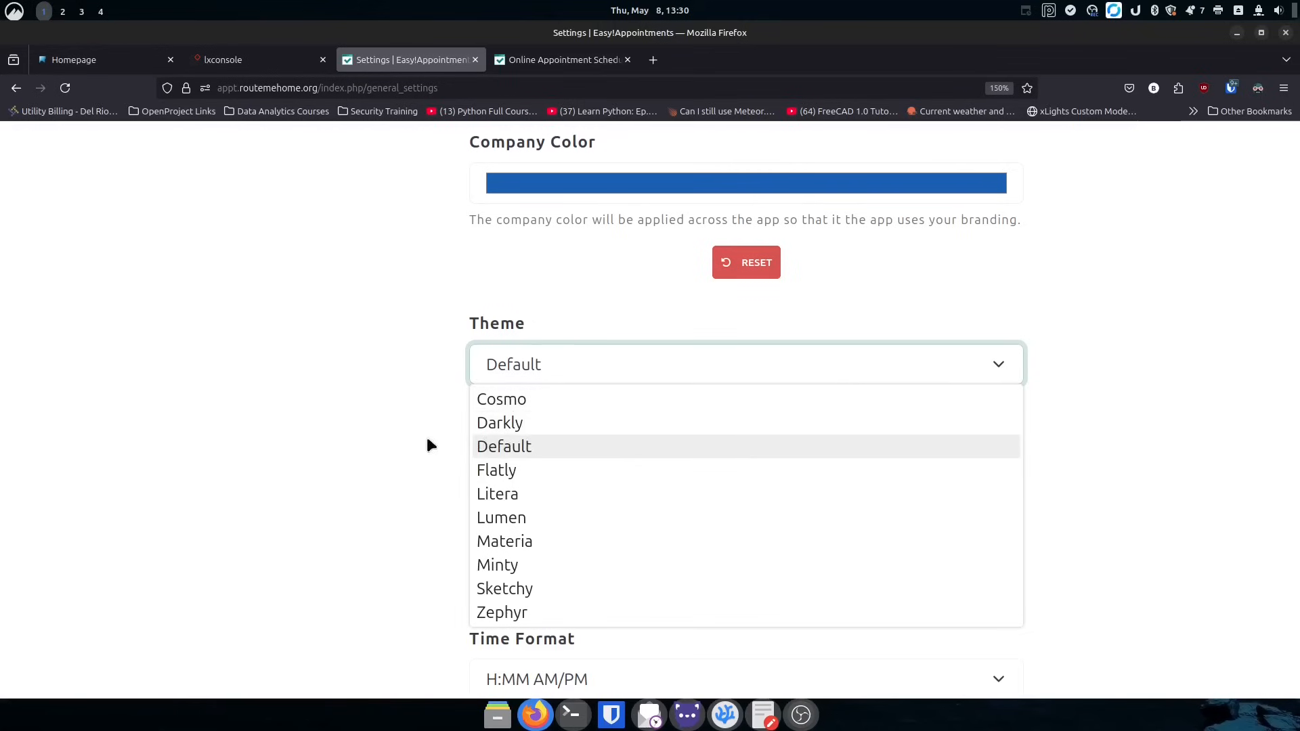
left_click(433, 464)
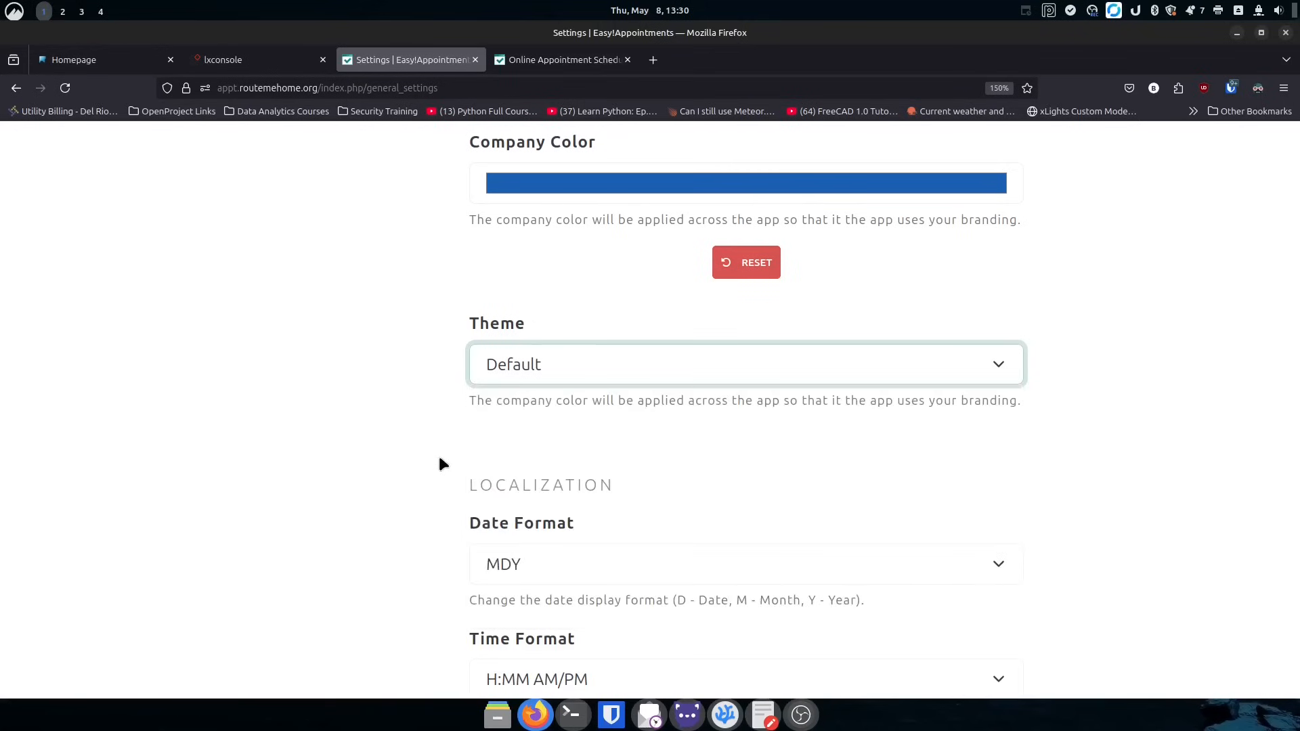
left_click(554, 567)
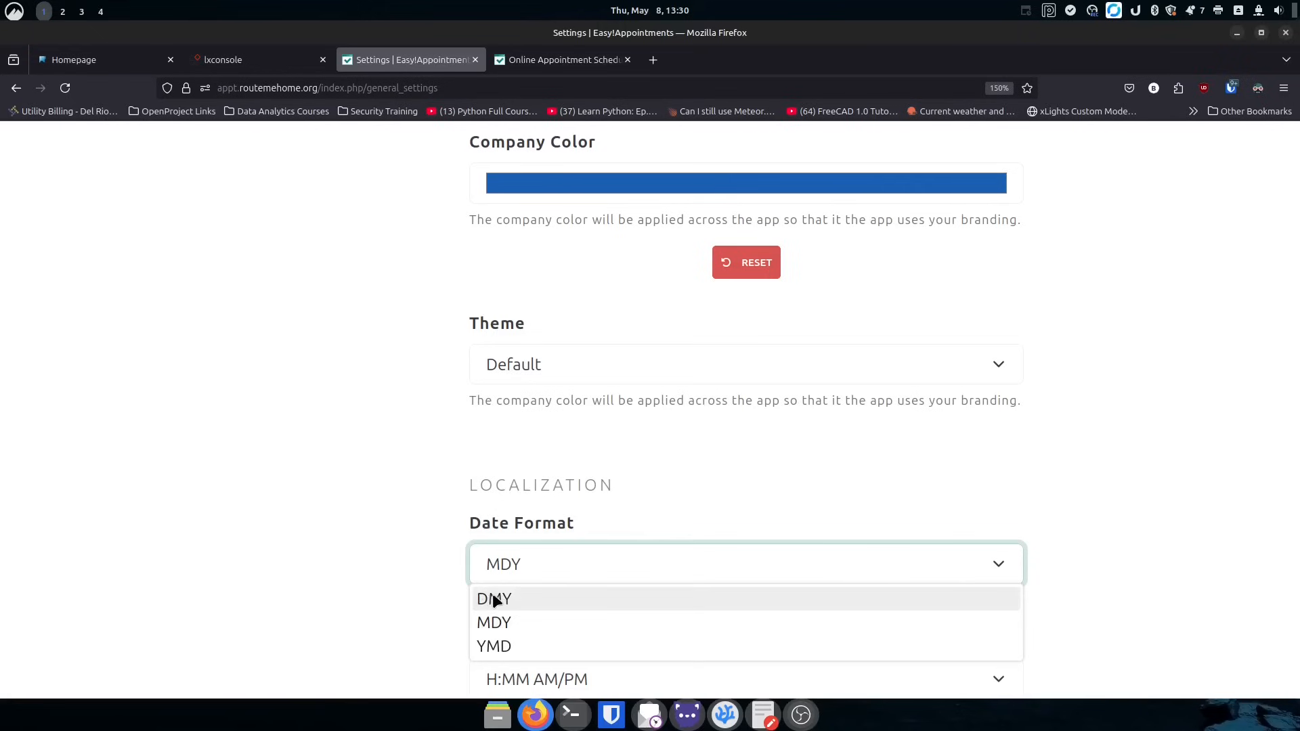
left_click(414, 535)
scroll(422, 534, "down", 4)
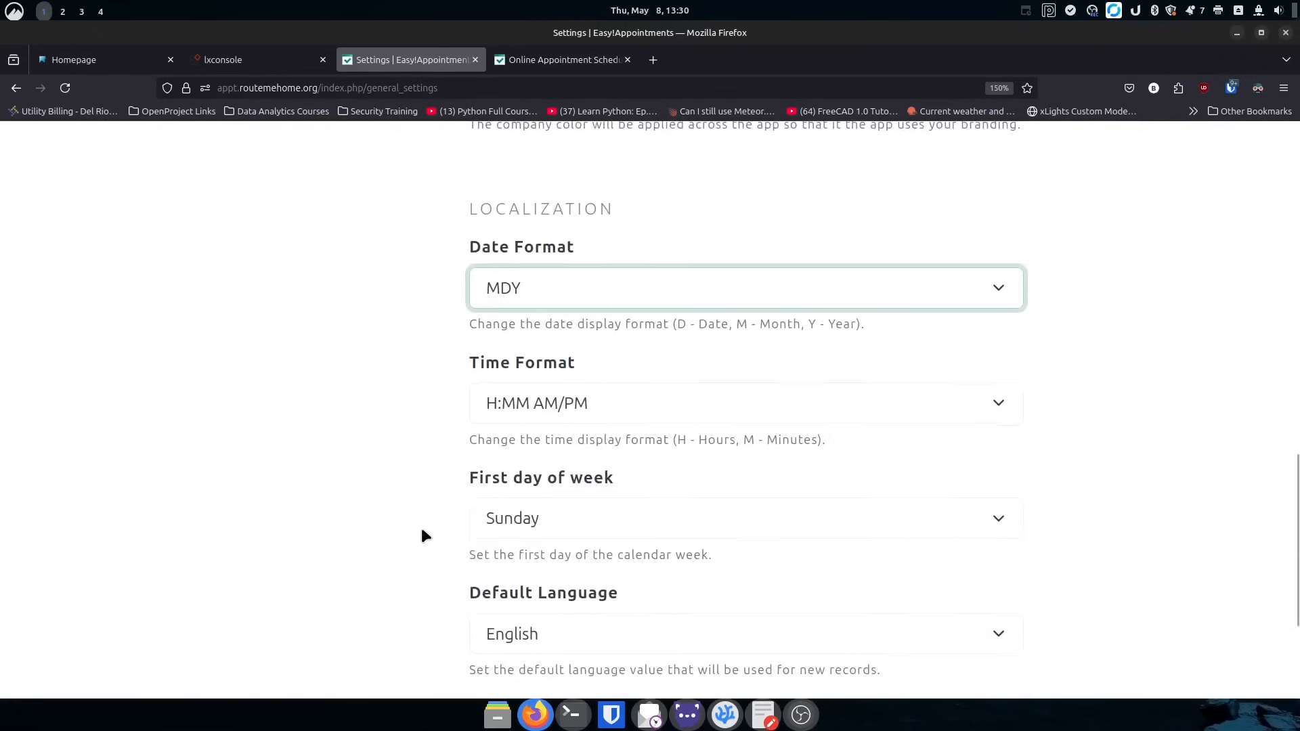
Examine the time format and first day of week choices, leaving both settings as they are.
left_click(624, 403)
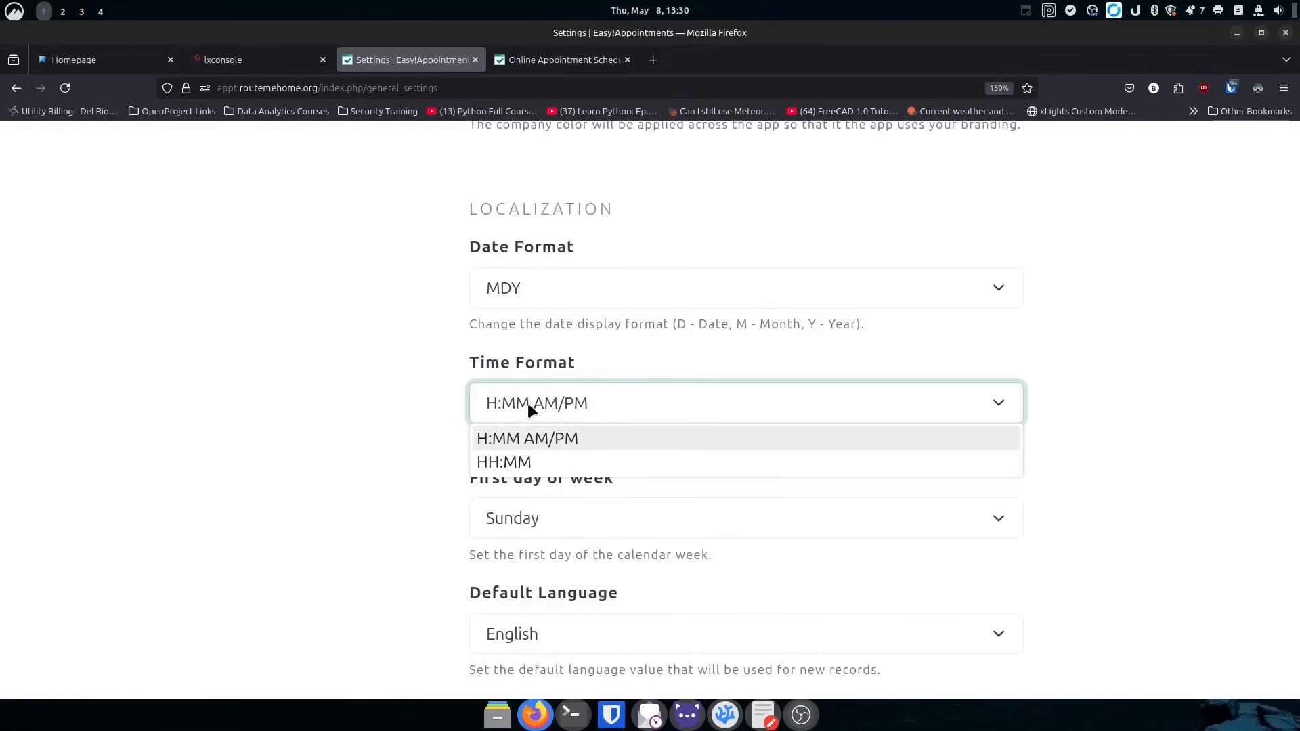
left_click(430, 464)
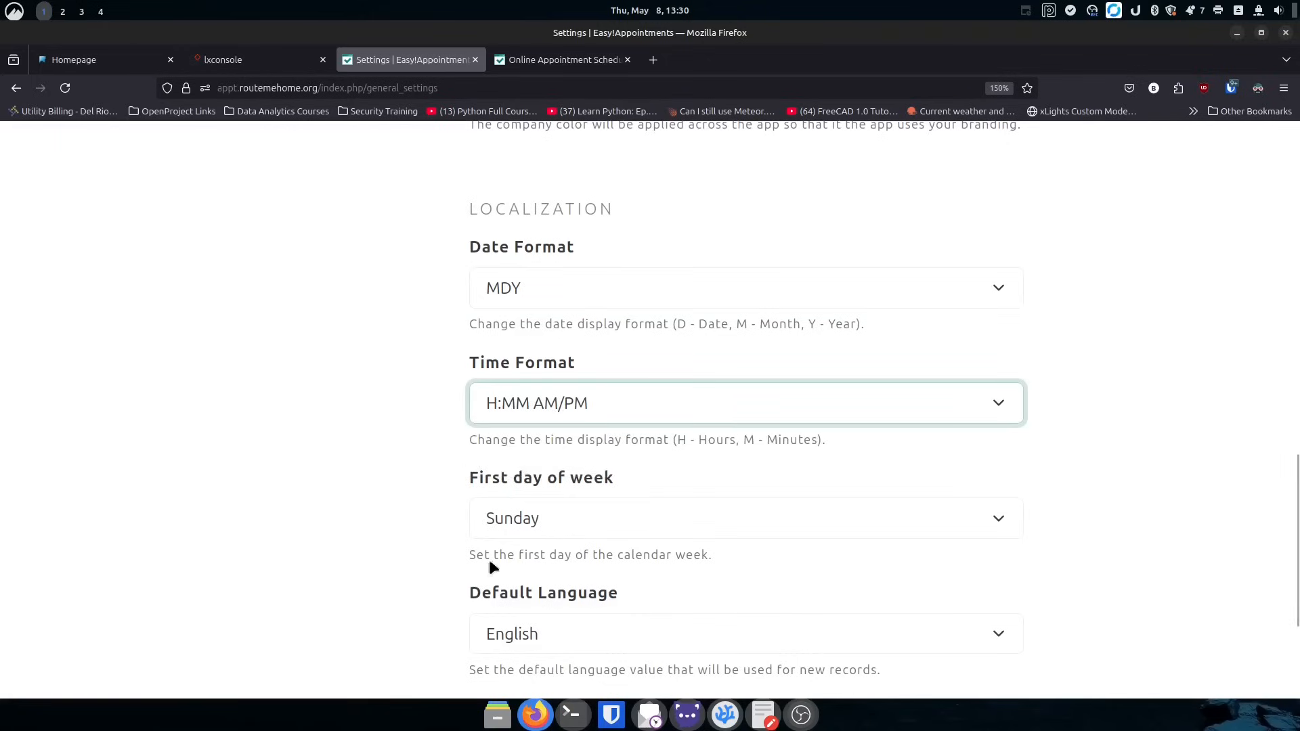
left_click(570, 519)
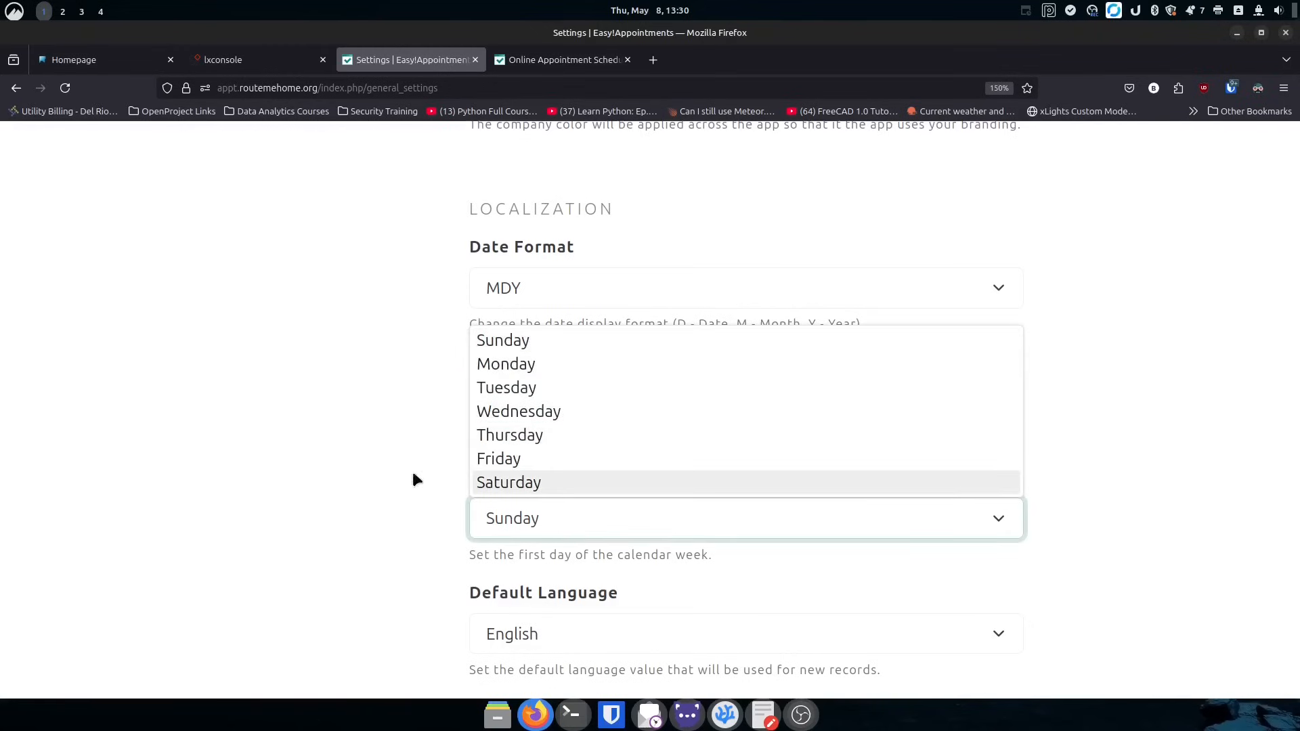
left_click(397, 458)
scroll(432, 525, "down", 2)
scroll(435, 530, "down", 1)
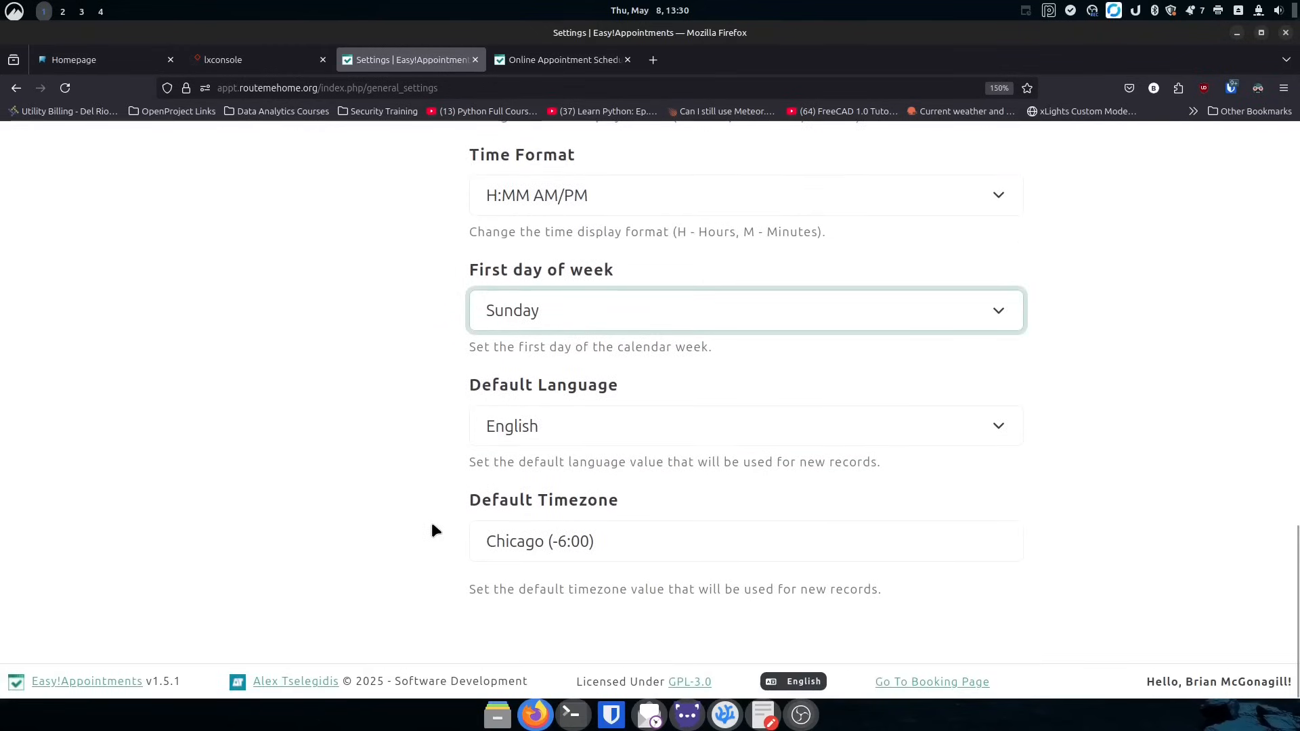
Examine the default language choices and the default timezone setting without changing them.
left_click(586, 428)
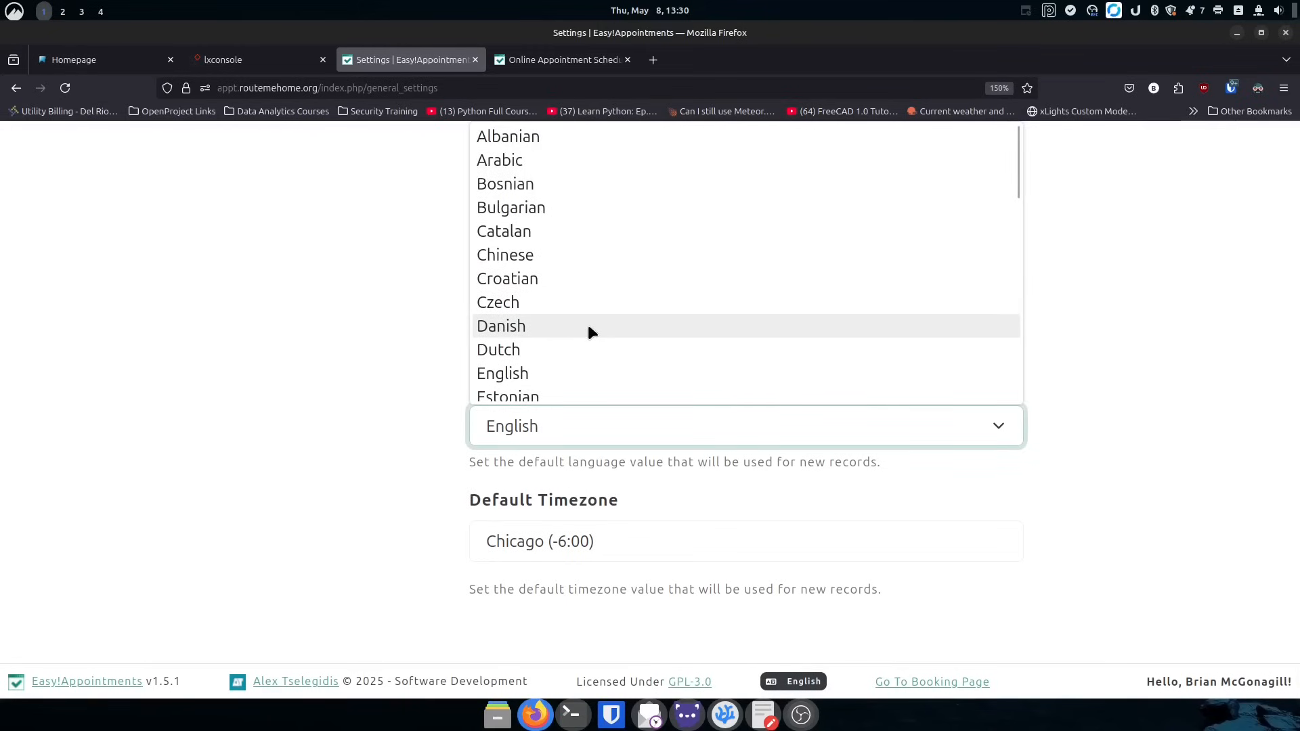
scroll(587, 325, "down", 5)
scroll(569, 331, "up", 2)
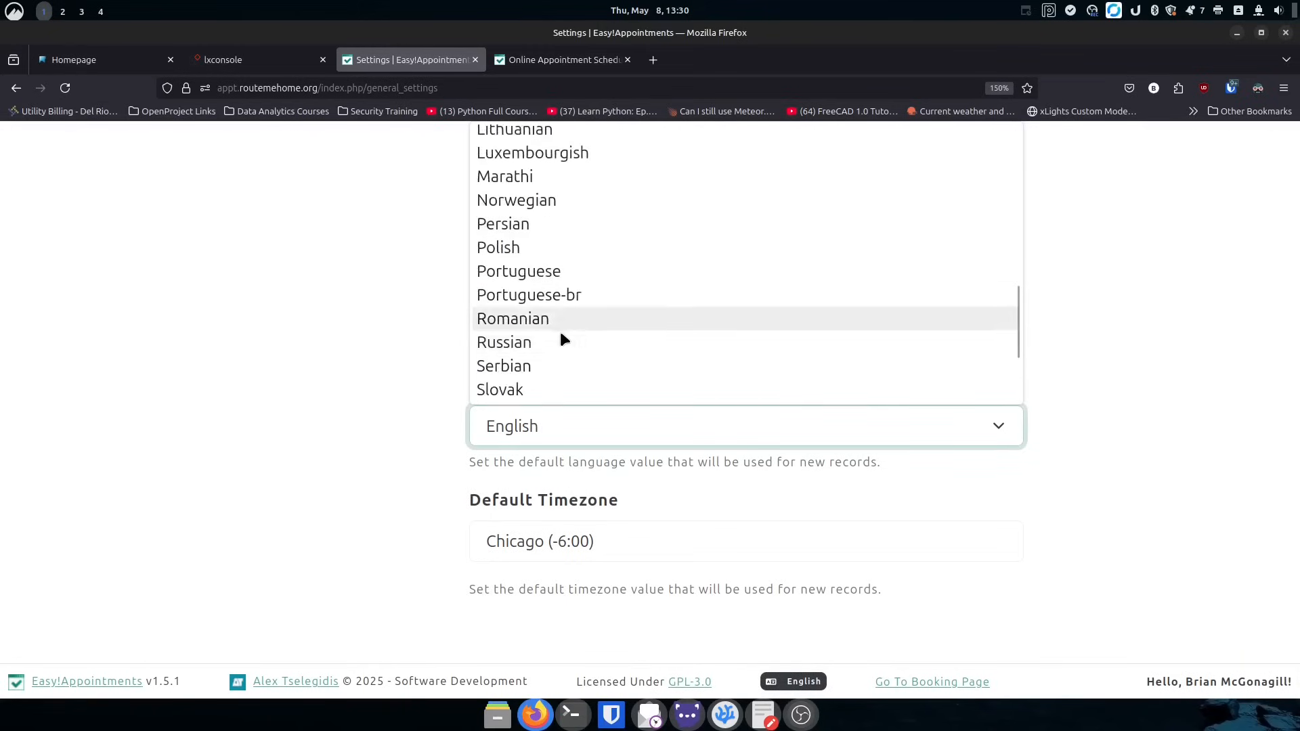
left_click(416, 440)
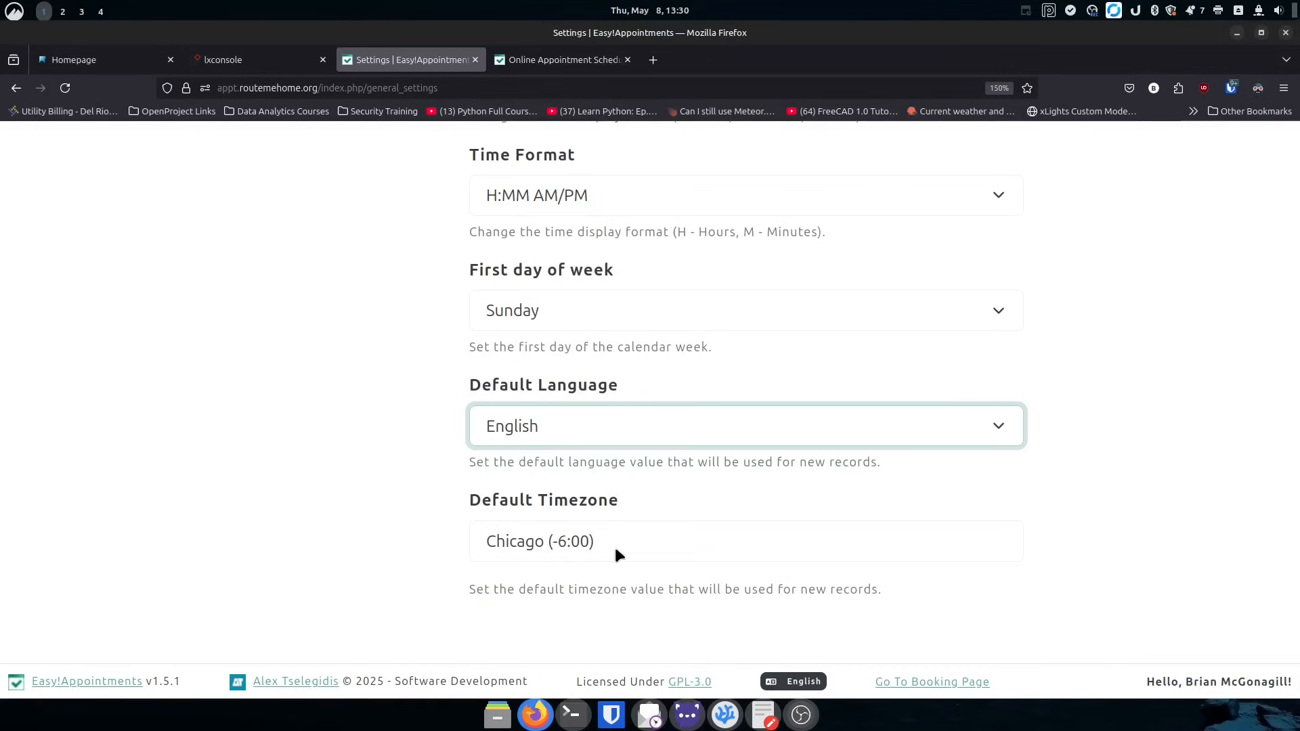
left_click(437, 524)
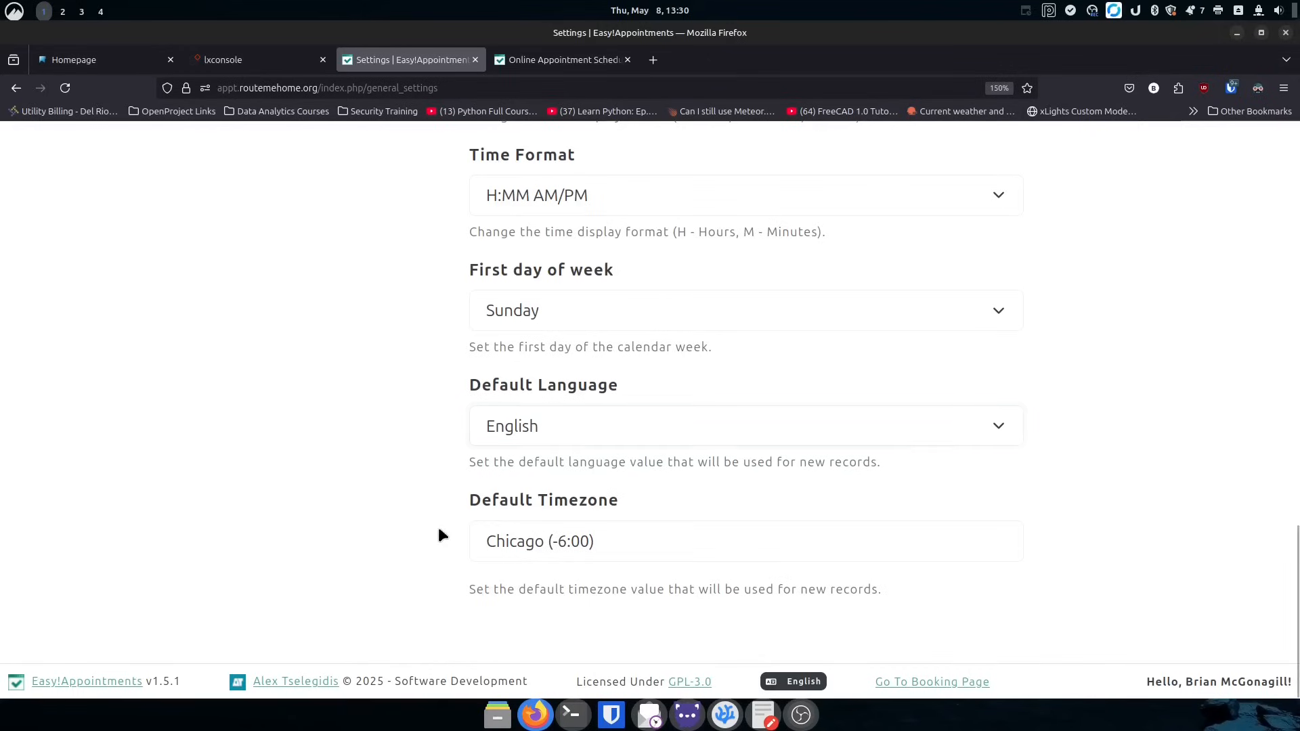
scroll(424, 474, "up", 15)
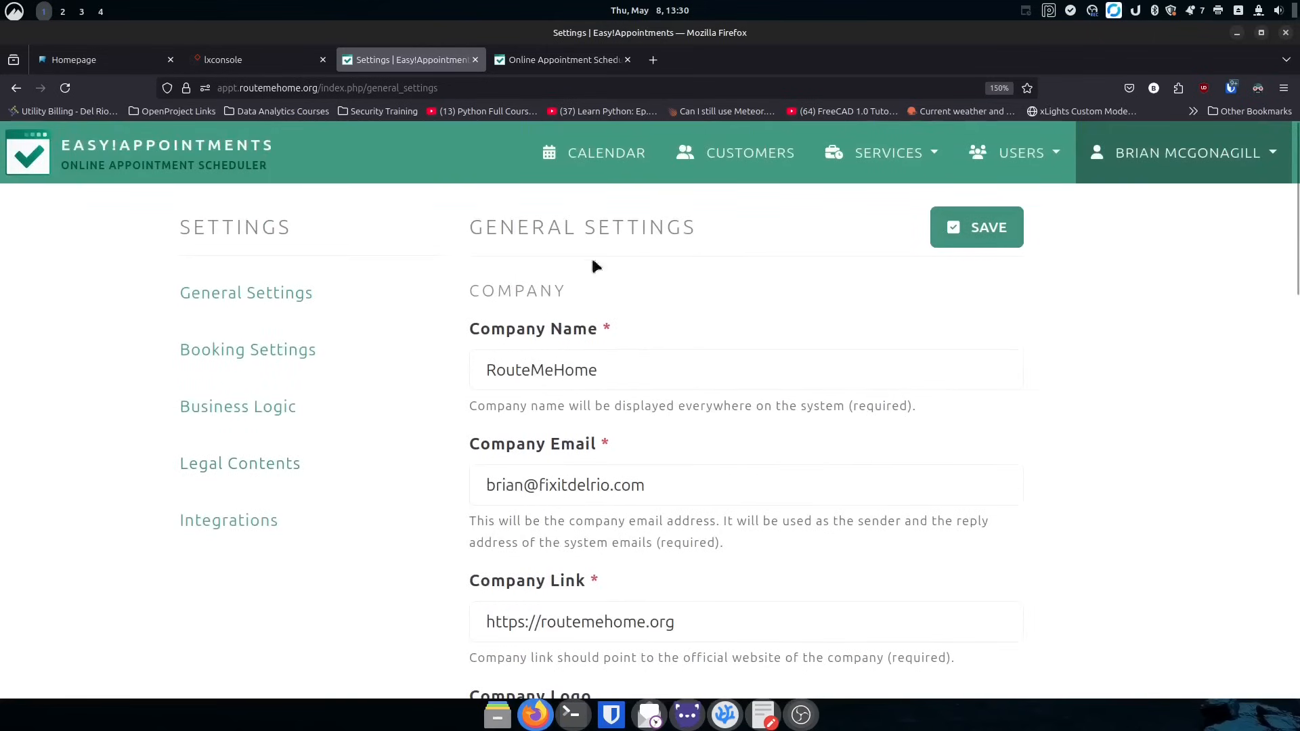
Open the booking settings and switch the Last Name field's Require option off and back on.
left_click(276, 355)
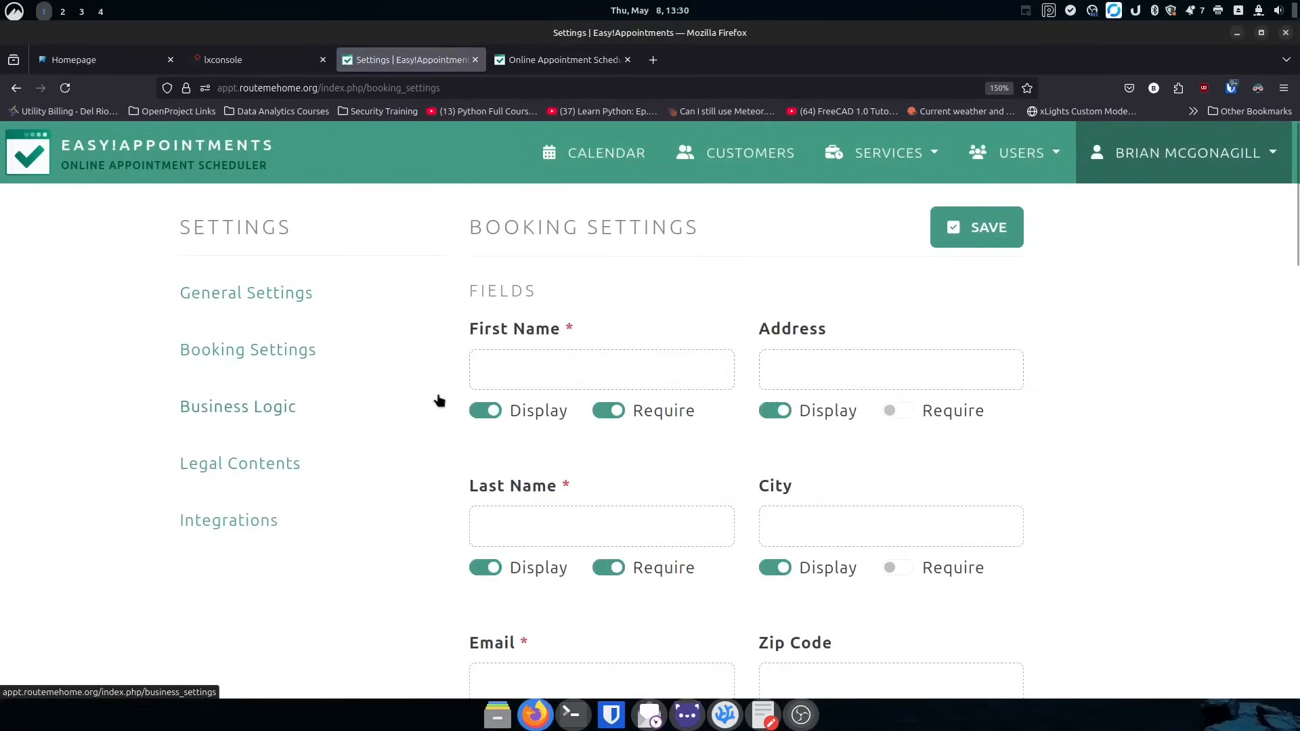
left_click(532, 367)
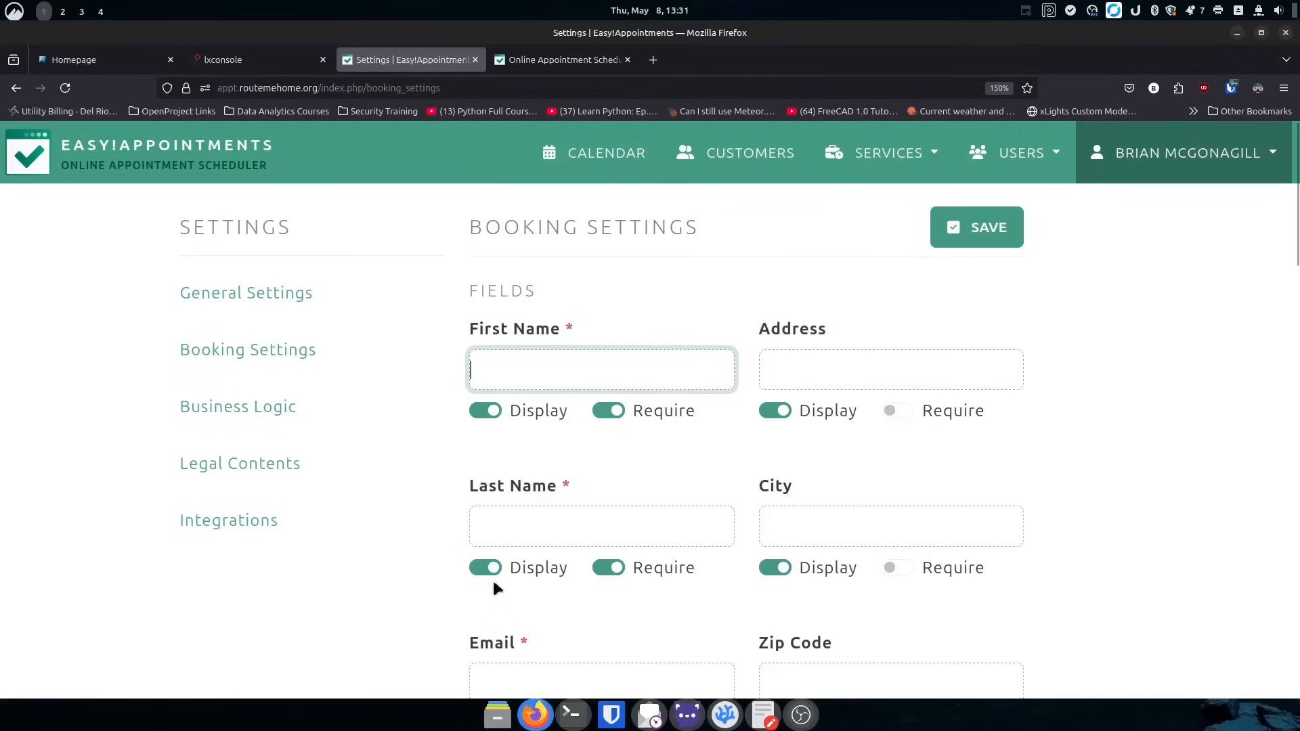
left_click(613, 568)
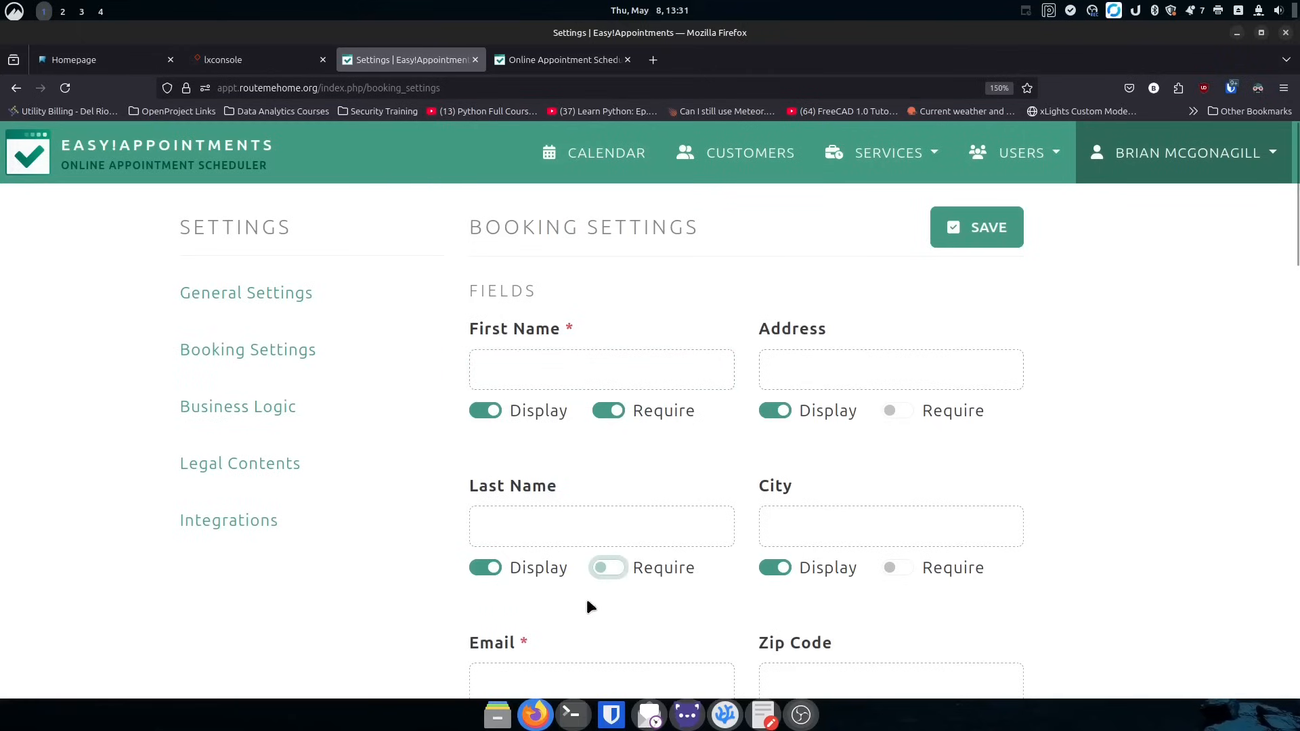
left_click(604, 568)
left_click(601, 565)
scroll(594, 464, "down", 2)
scroll(593, 476, "up", 2)
scroll(458, 486, "down", 2)
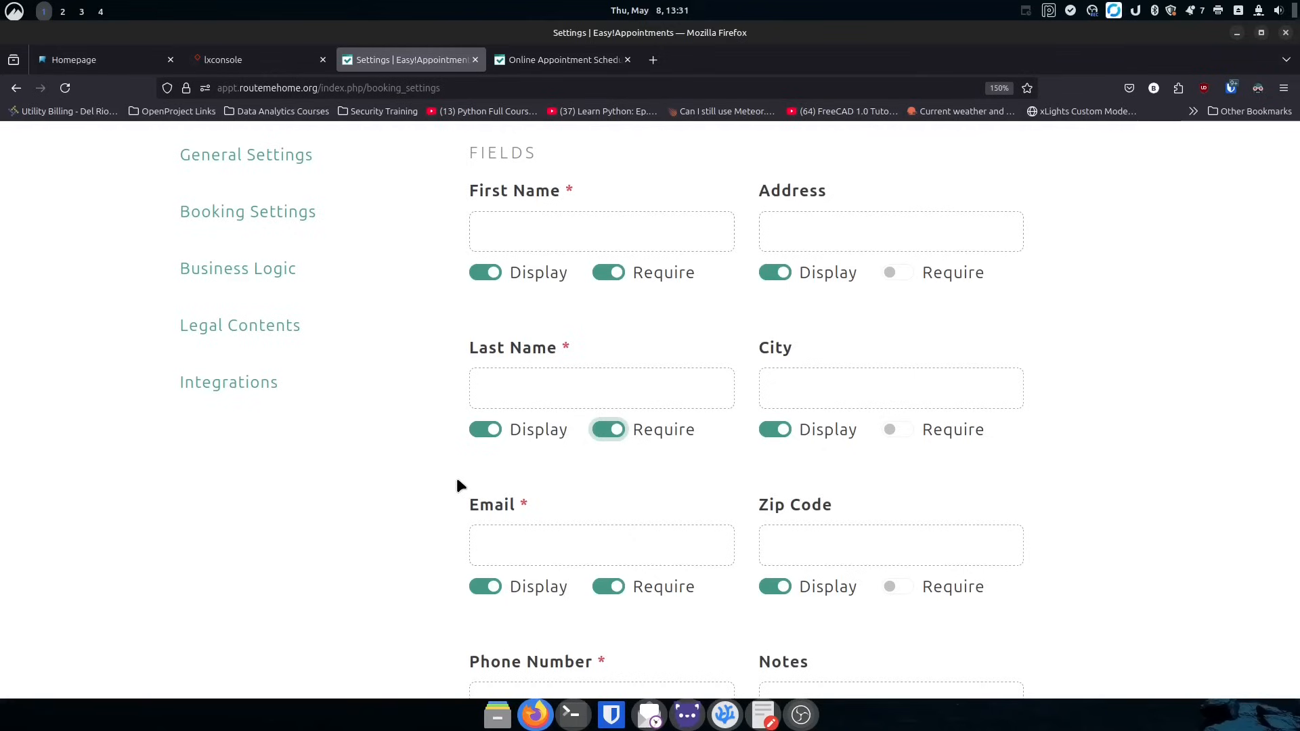
Try making the Address and City fields required, and turn both Require options back off.
left_click(907, 272)
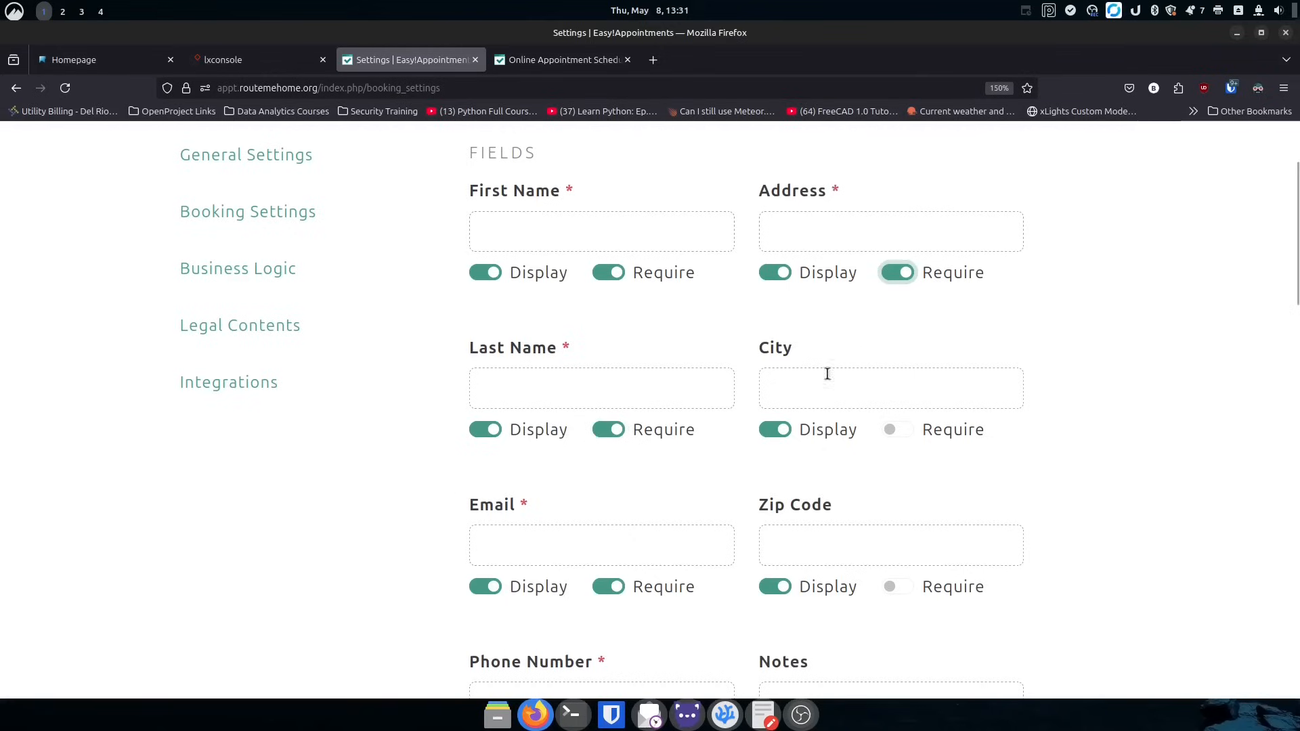
left_click(898, 429)
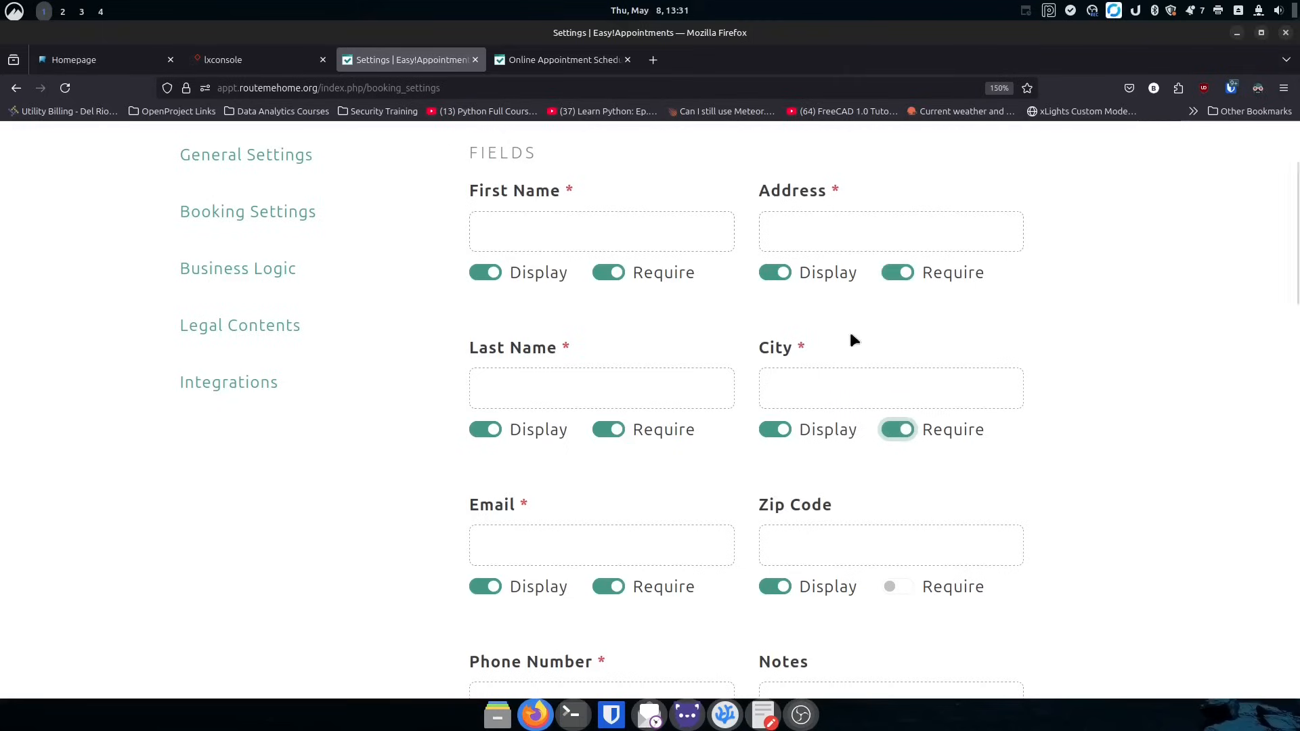
left_click(891, 281)
left_click(904, 276)
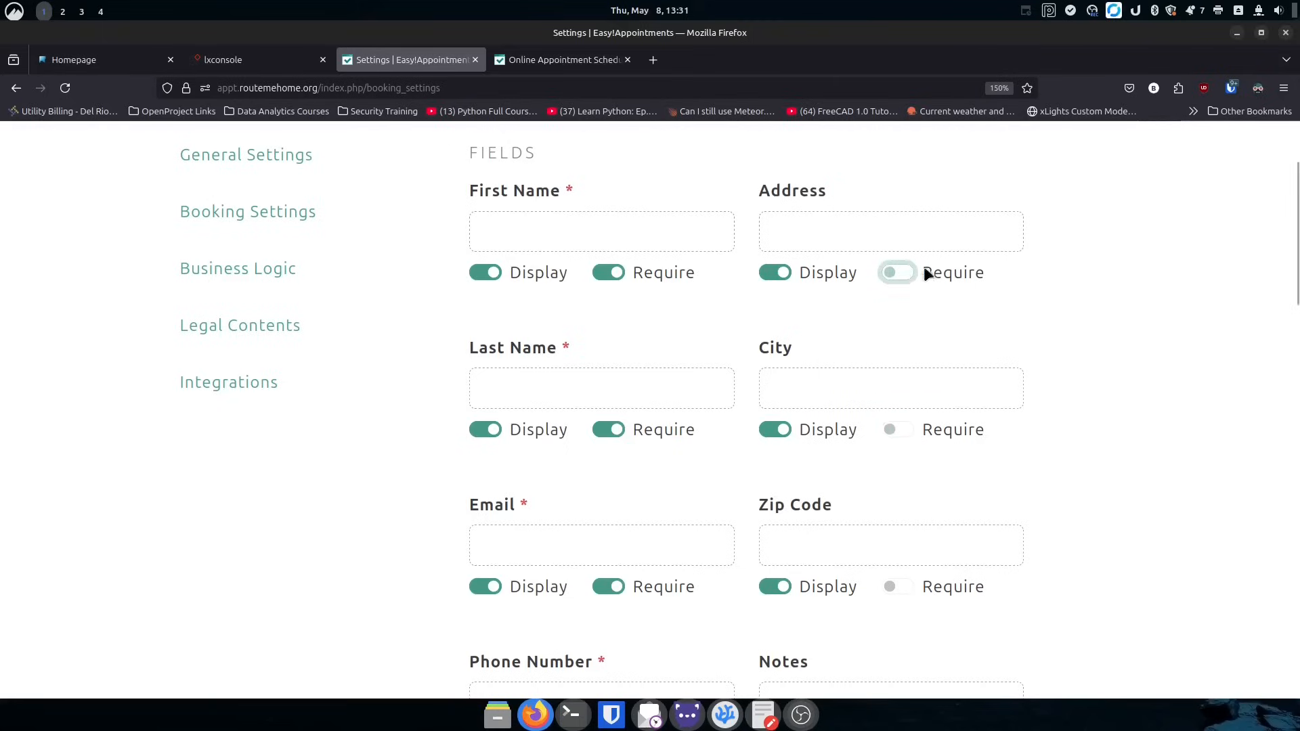
Turn off the display of the Address, City and Zip Code fields on the booking form.
left_click(772, 272)
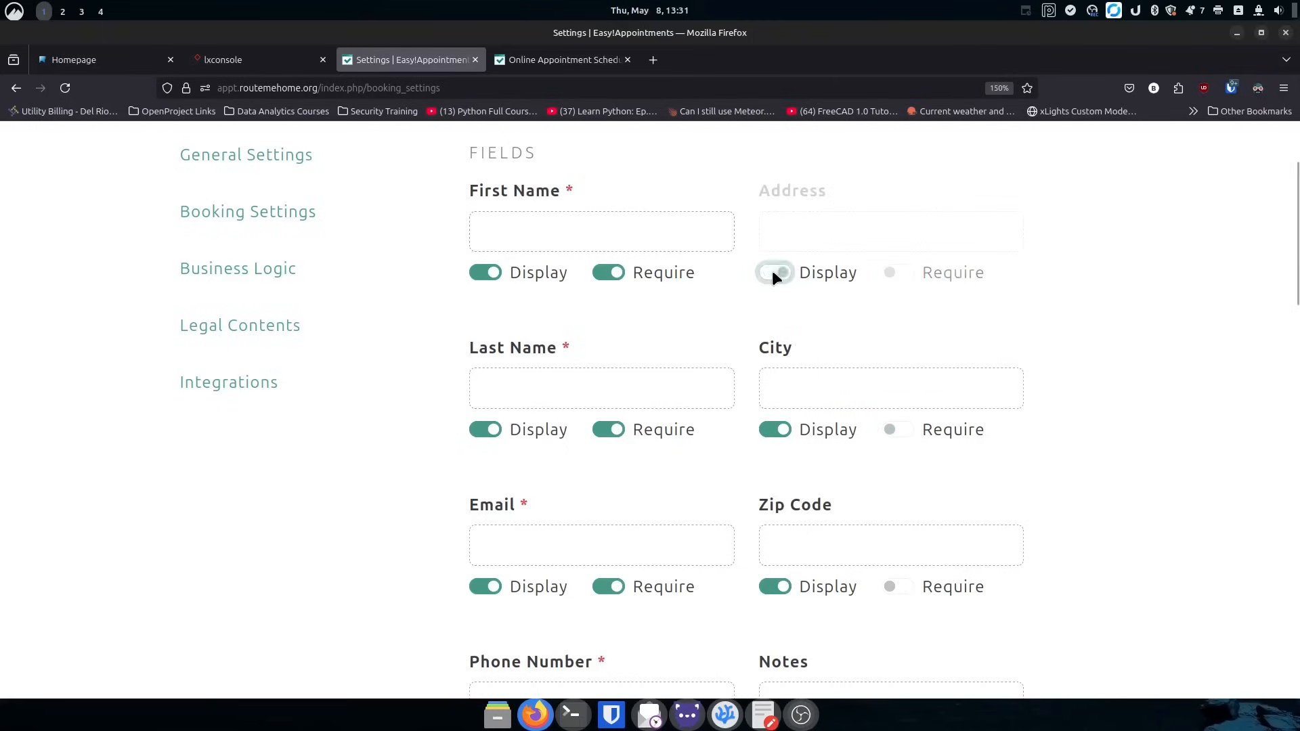
left_click(779, 430)
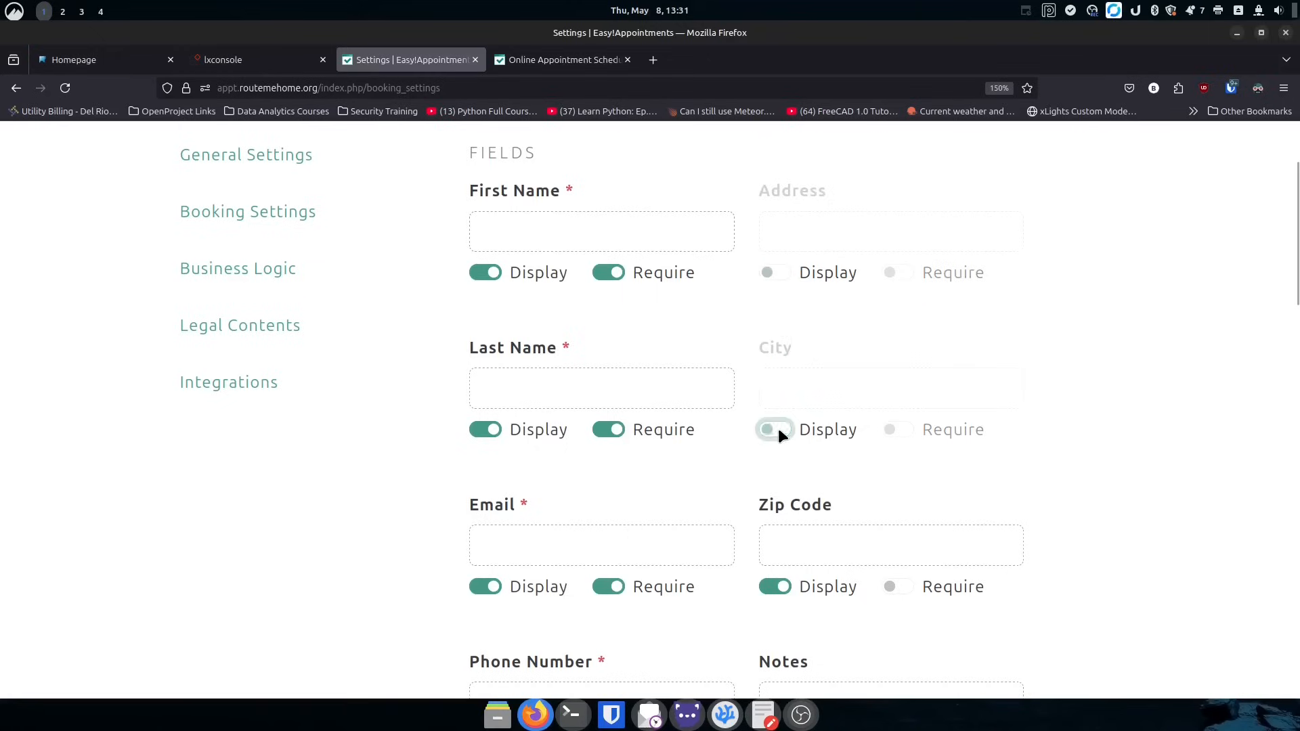
left_click(772, 585)
Make the Phone Number field optional while keeping it displayed, and view the custom fields section.
scroll(786, 481, "down", 2)
scroll(778, 511, "down", 2)
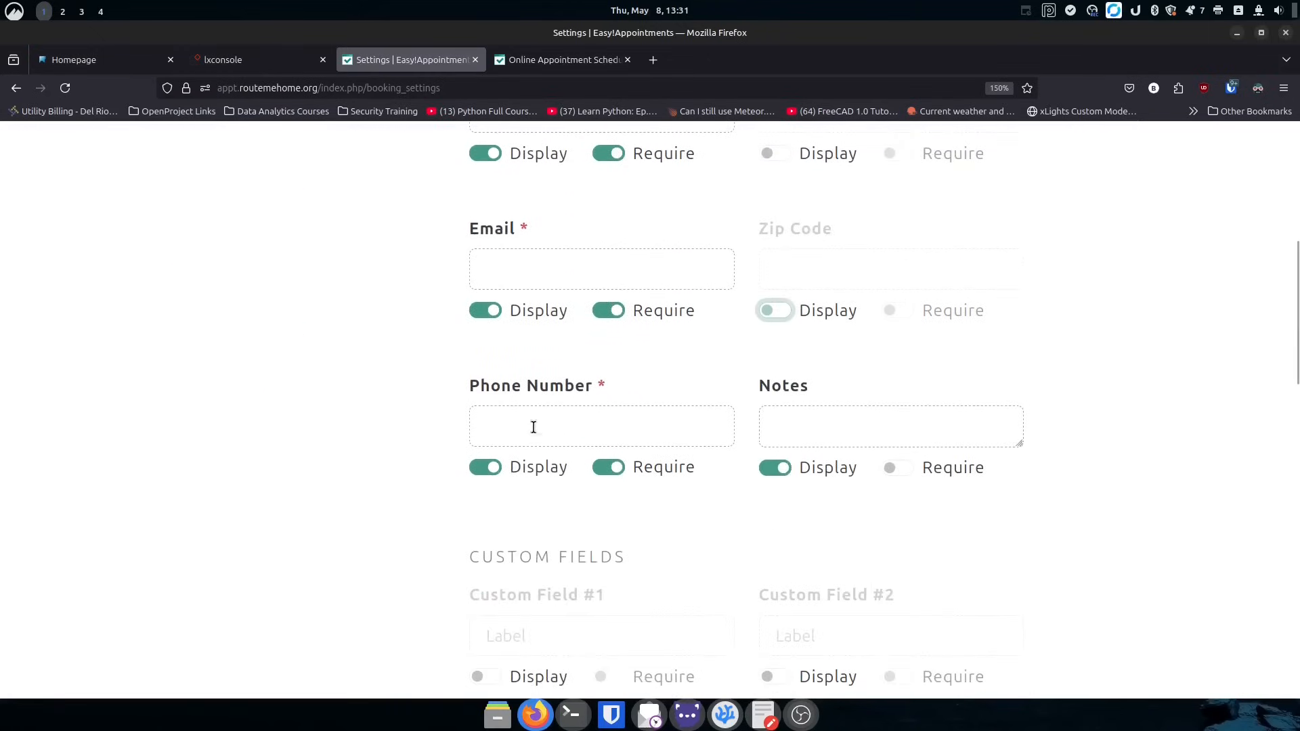
scroll(448, 433, "up", 2)
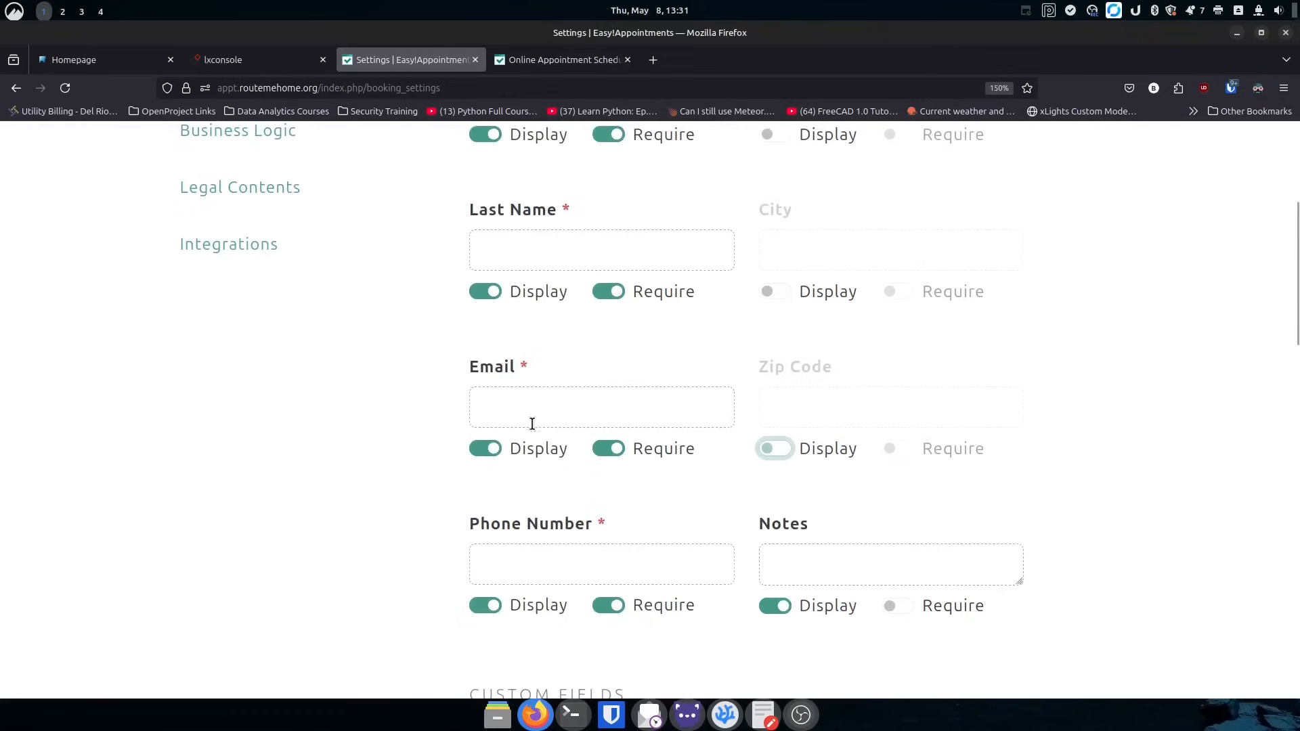
scroll(540, 528, "down", 2)
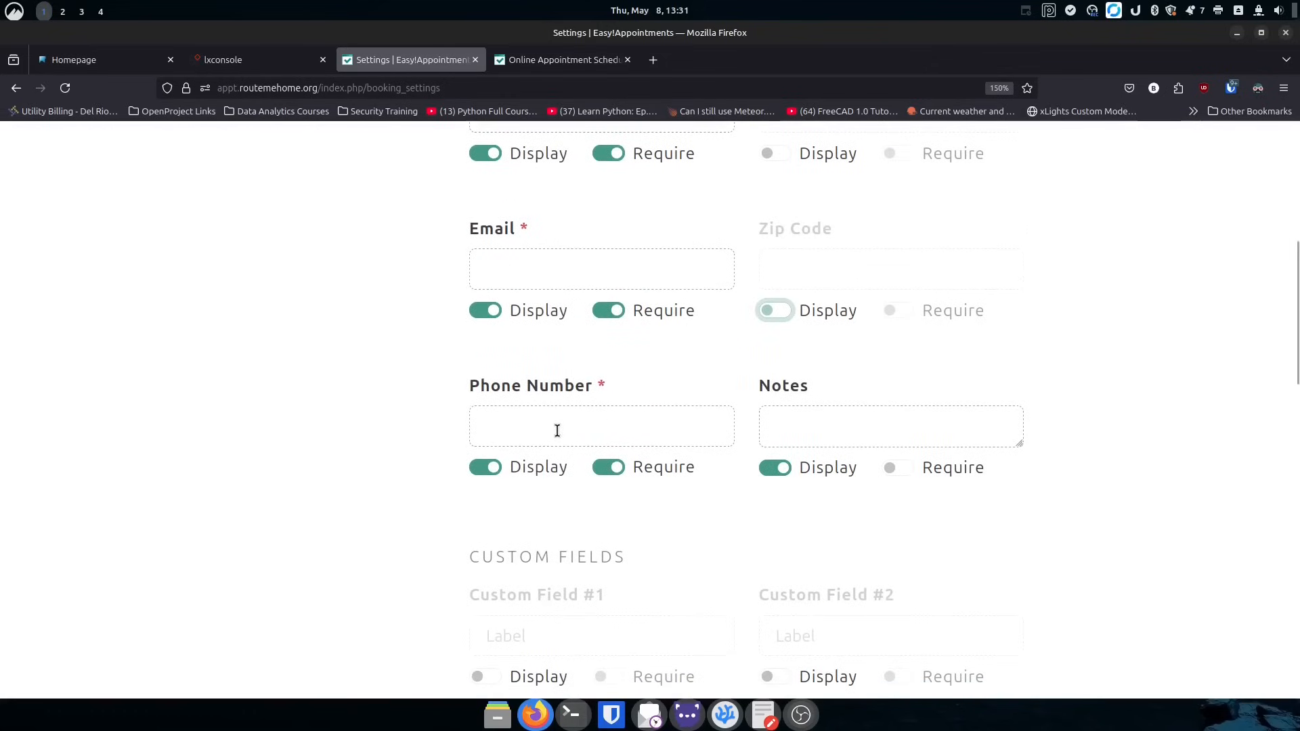
left_click(609, 472)
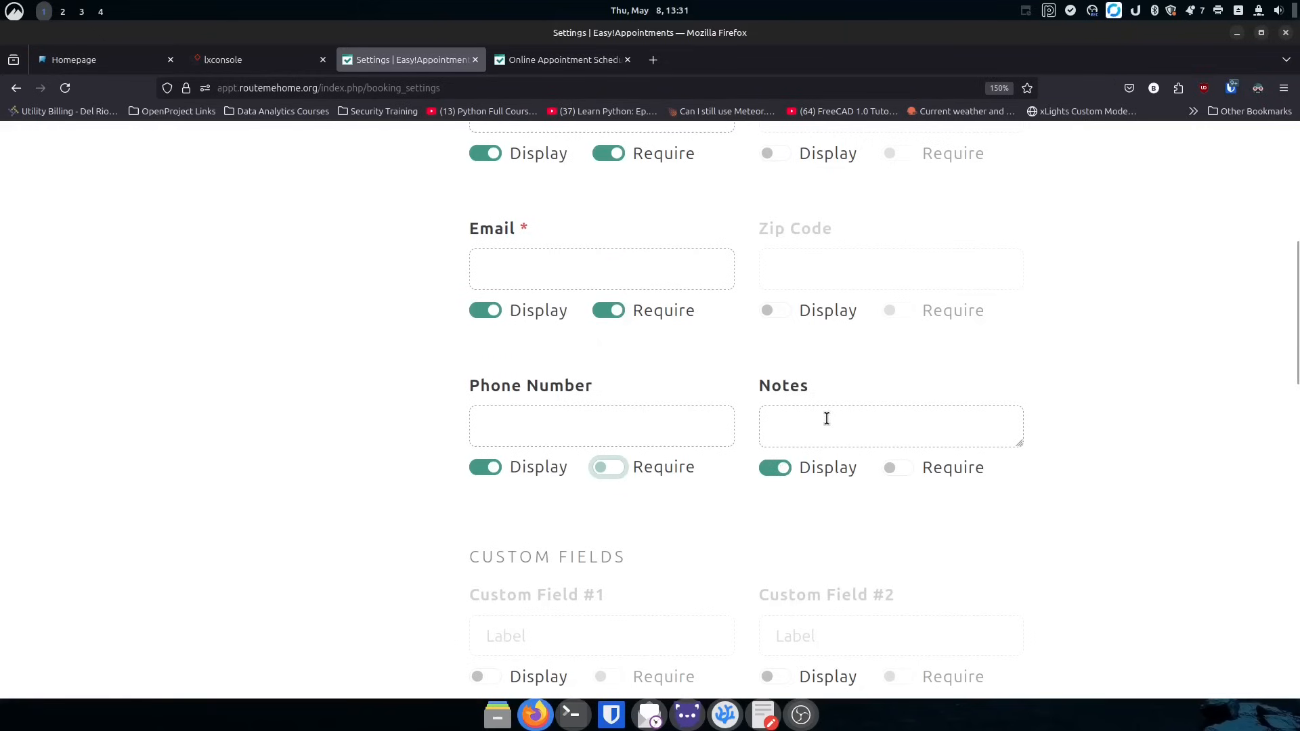
scroll(733, 497, "down", 2)
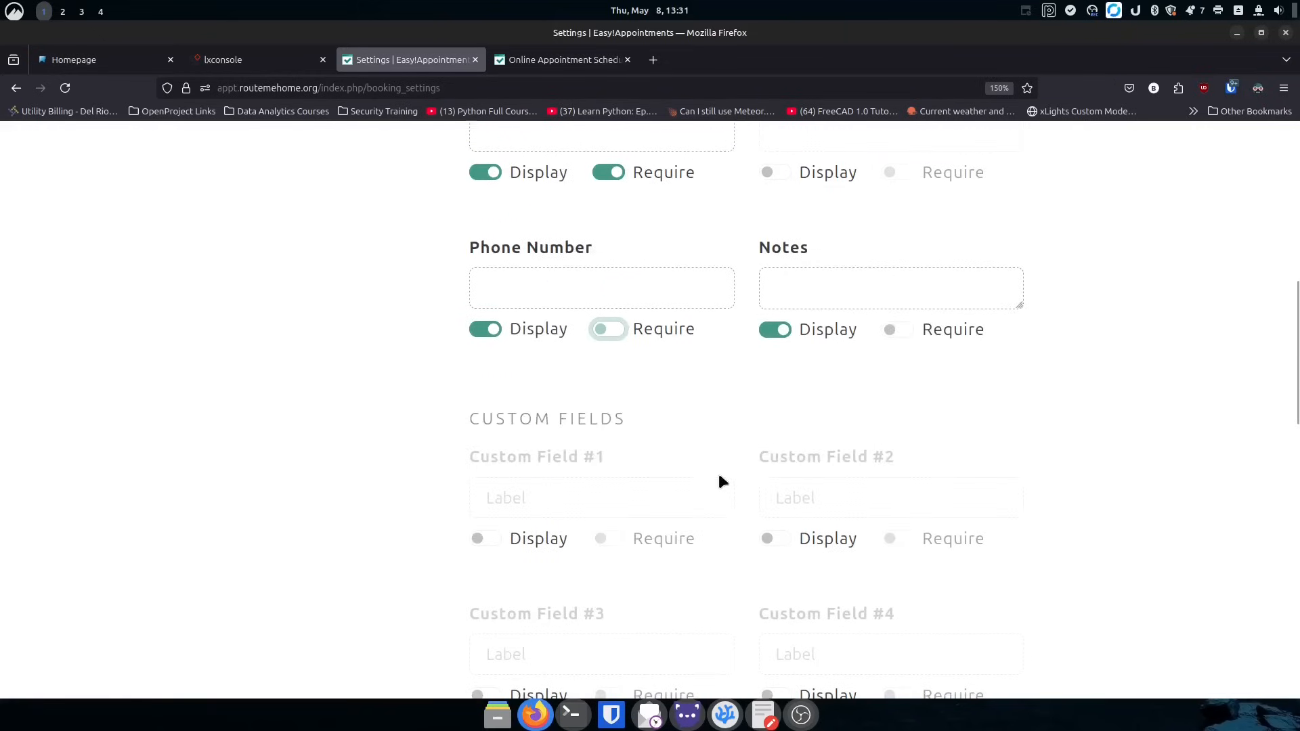
scroll(719, 480, "down", 2)
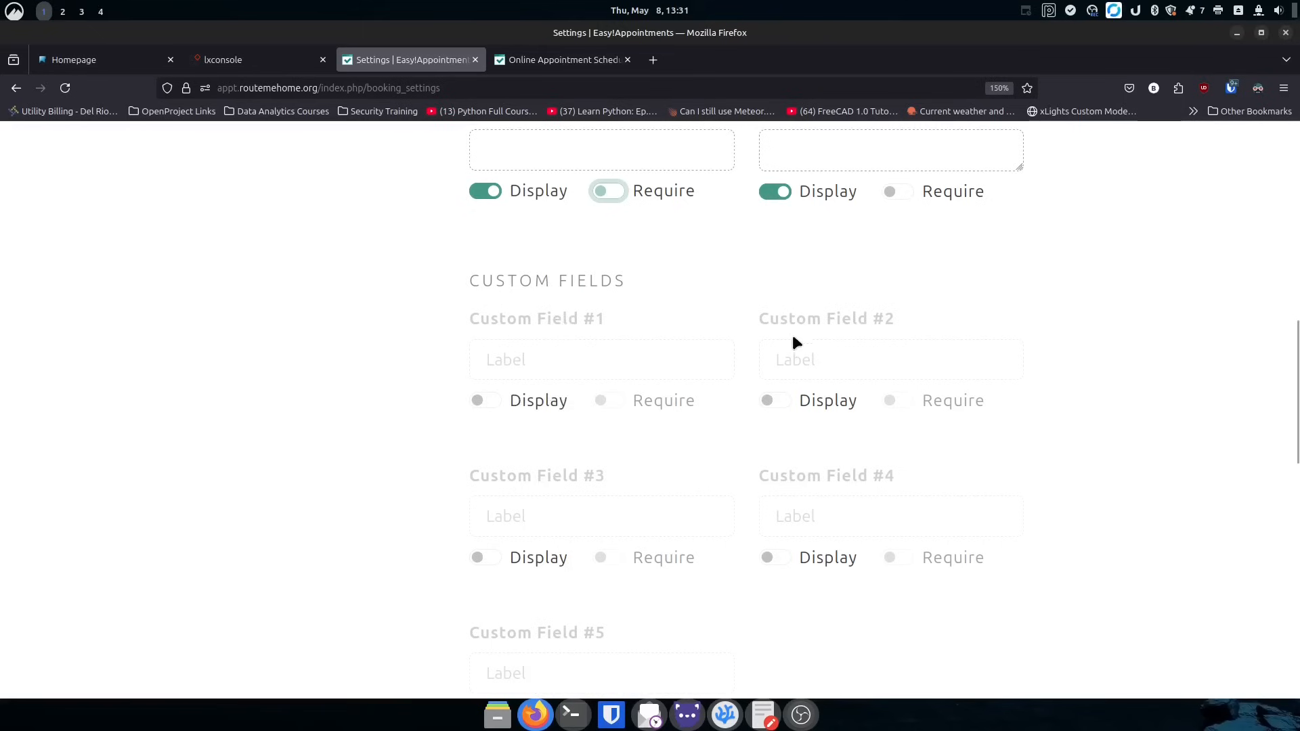
Review the custom fields and the booking options down to Disable Booking, and save the booking settings.
scroll(586, 535, "down", 1)
scroll(586, 536, "down", 3)
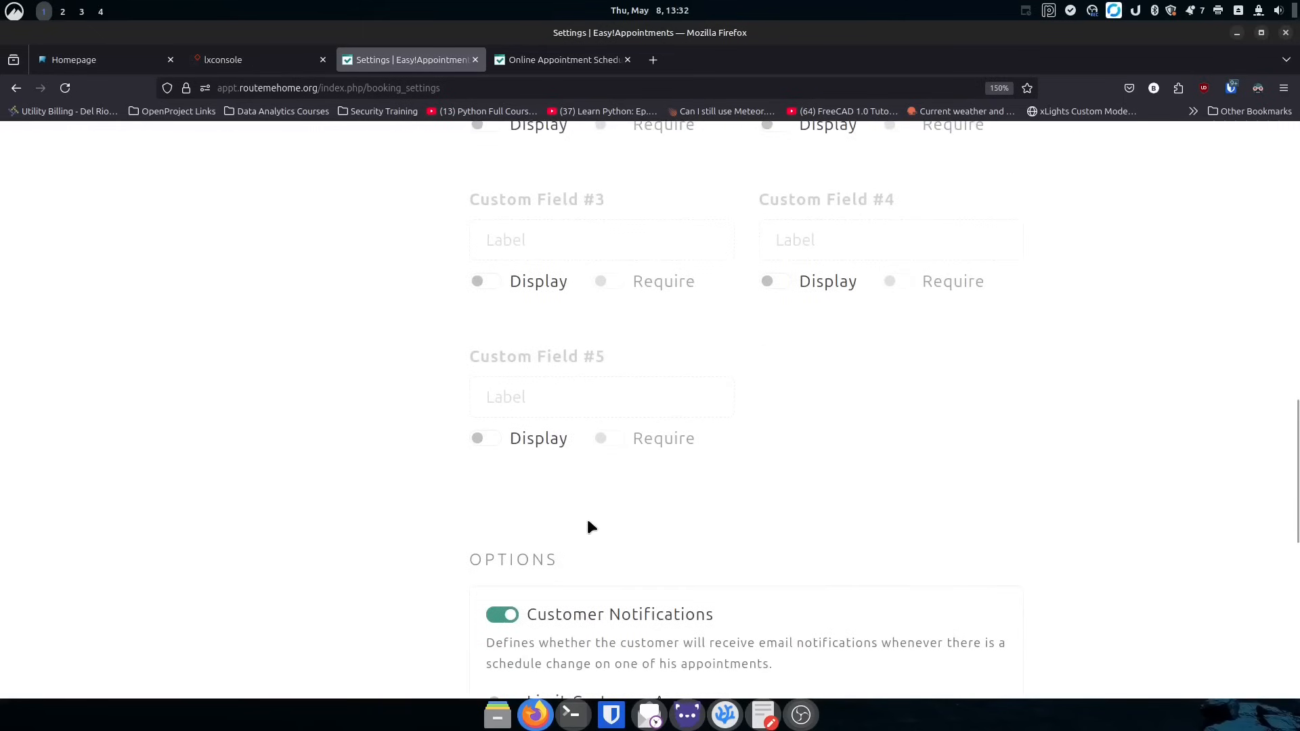
scroll(517, 455, "down", 4)
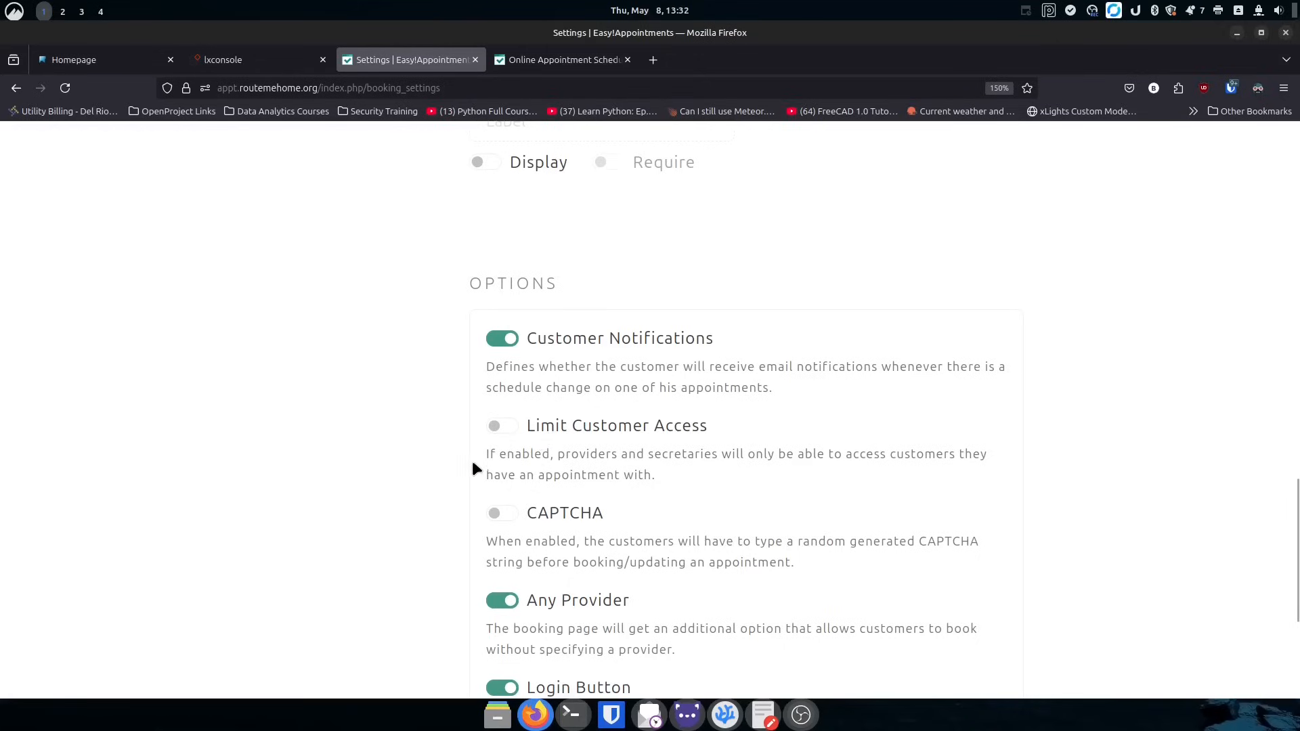
scroll(418, 465, "down", 2)
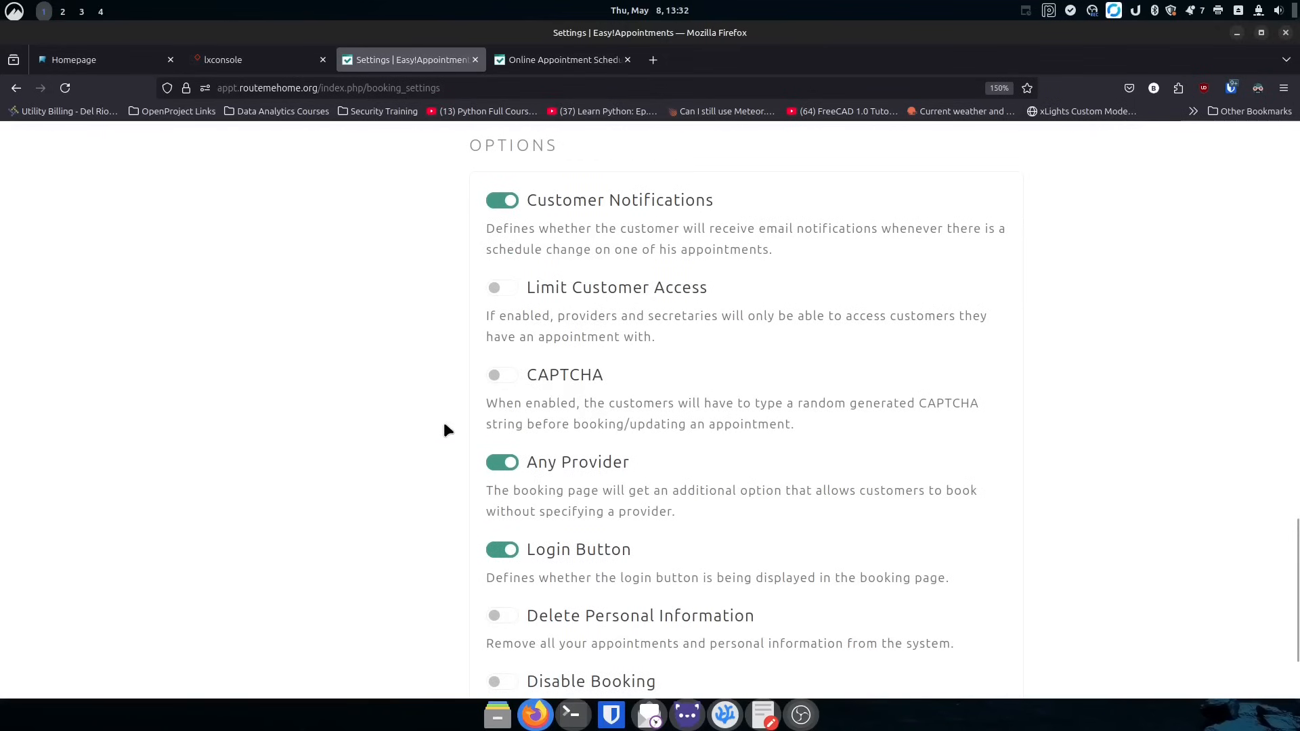
scroll(445, 429, "down", 2)
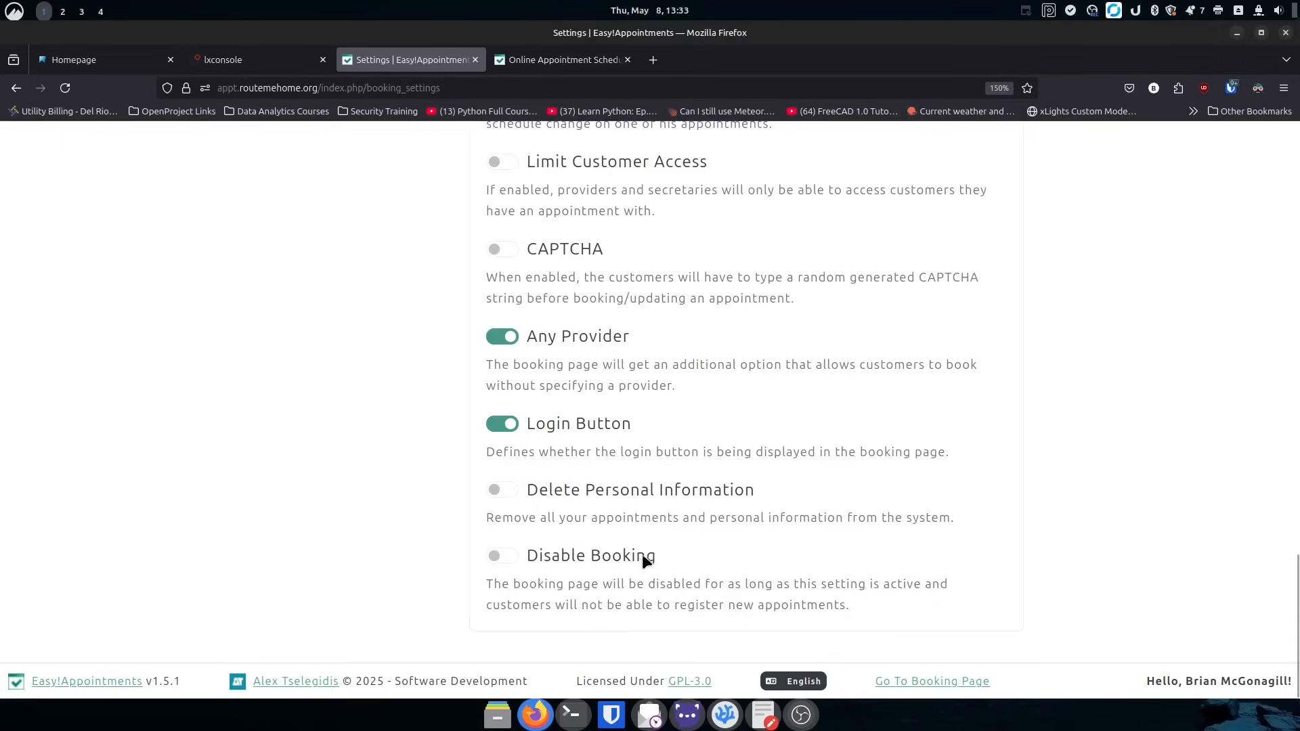
scroll(646, 553, "up", 20)
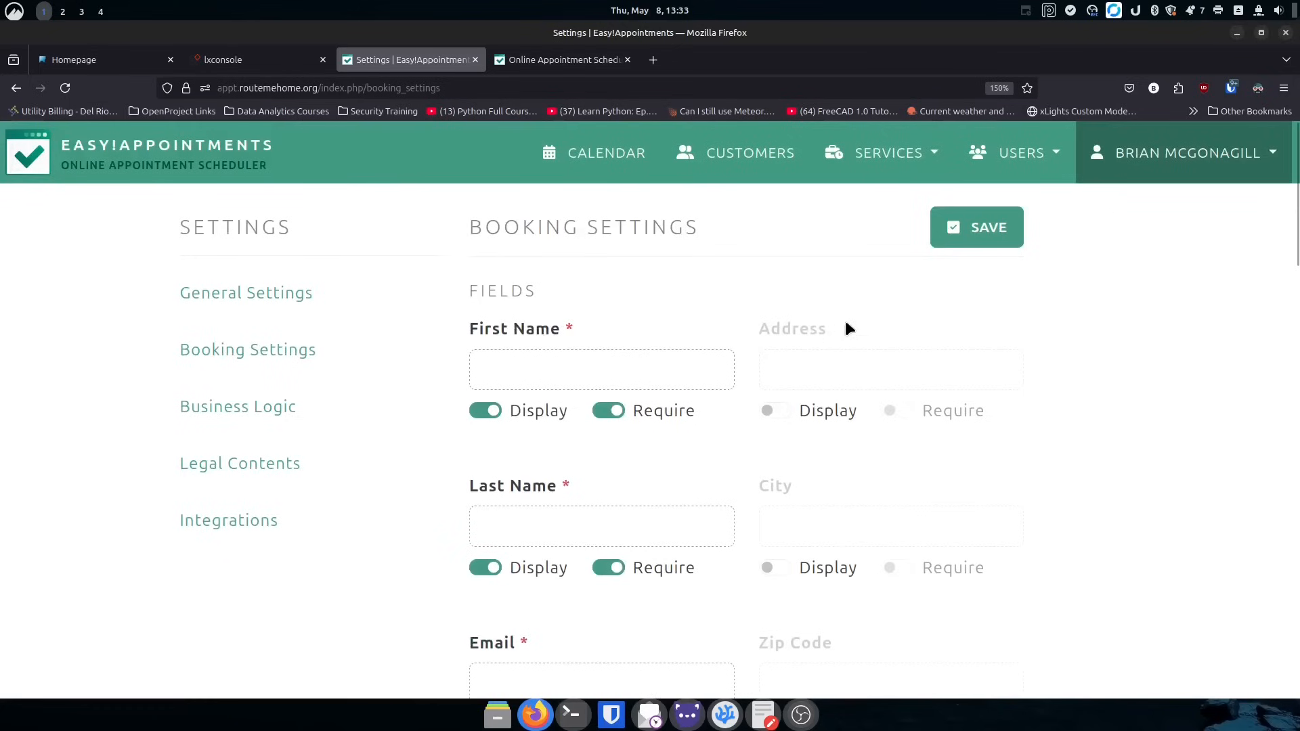
left_click(973, 245)
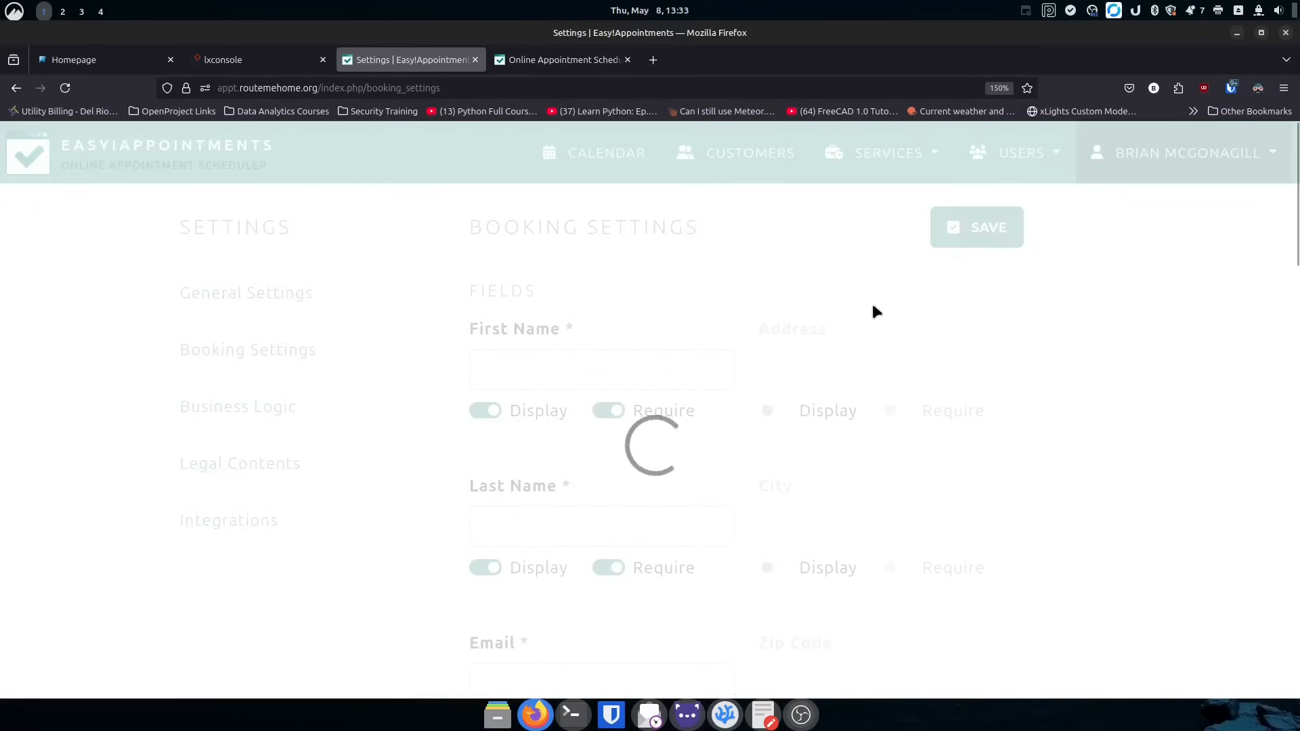
Open the Business Logic settings and exclude Sunday and Saturday from the company's working plan.
left_click(221, 411)
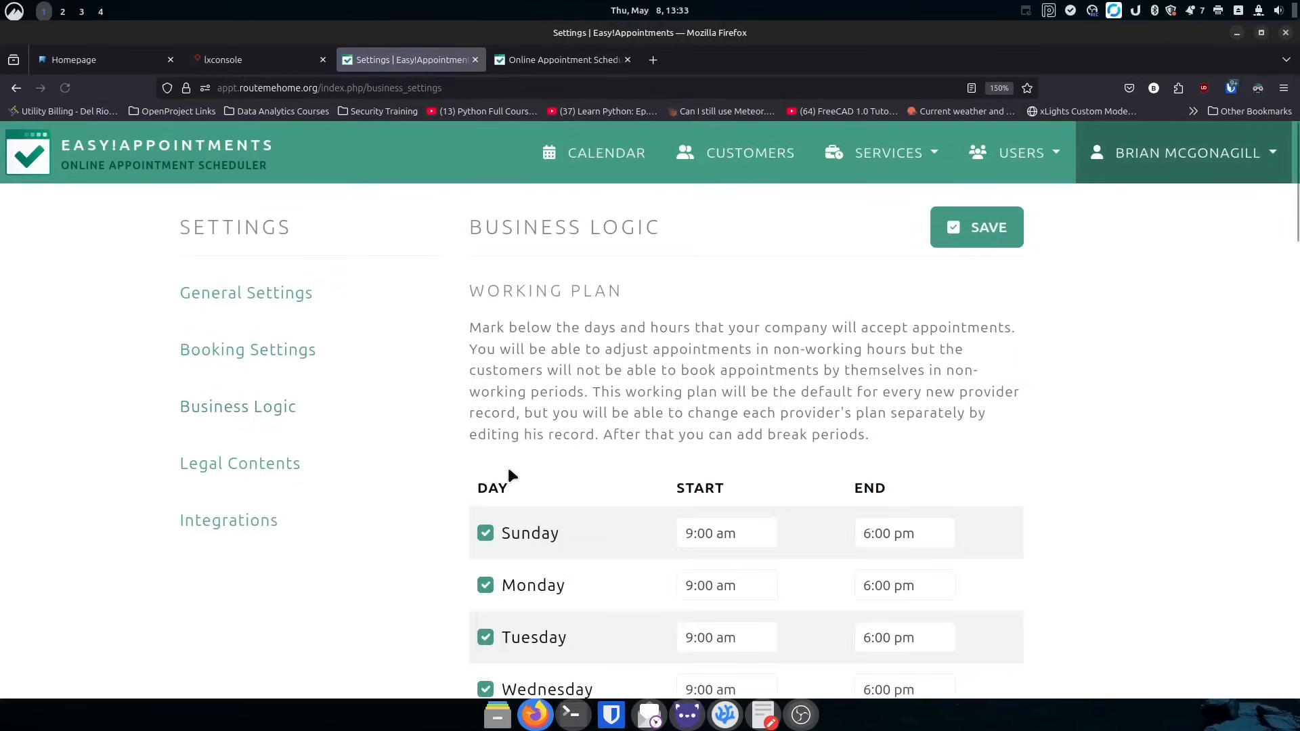
scroll(583, 447, "down", 2)
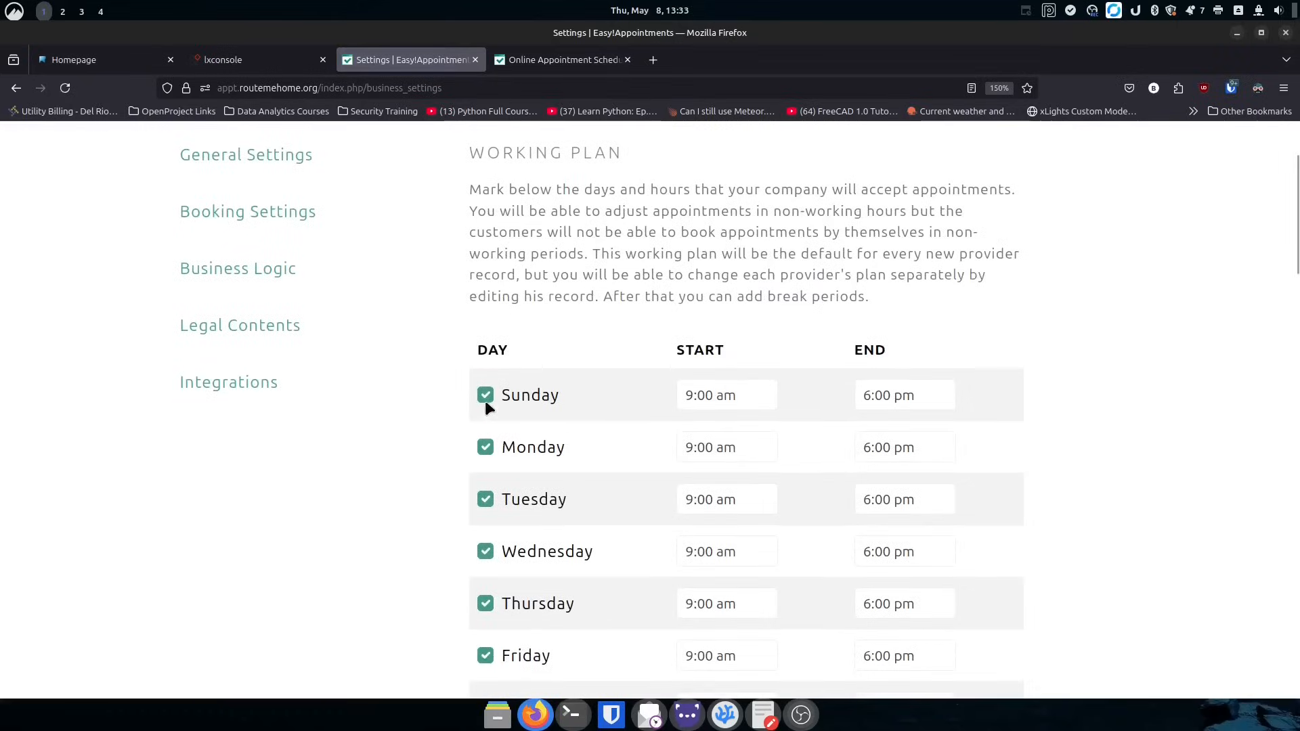
left_click(486, 398)
scroll(482, 406, "down", 2)
left_click(484, 572)
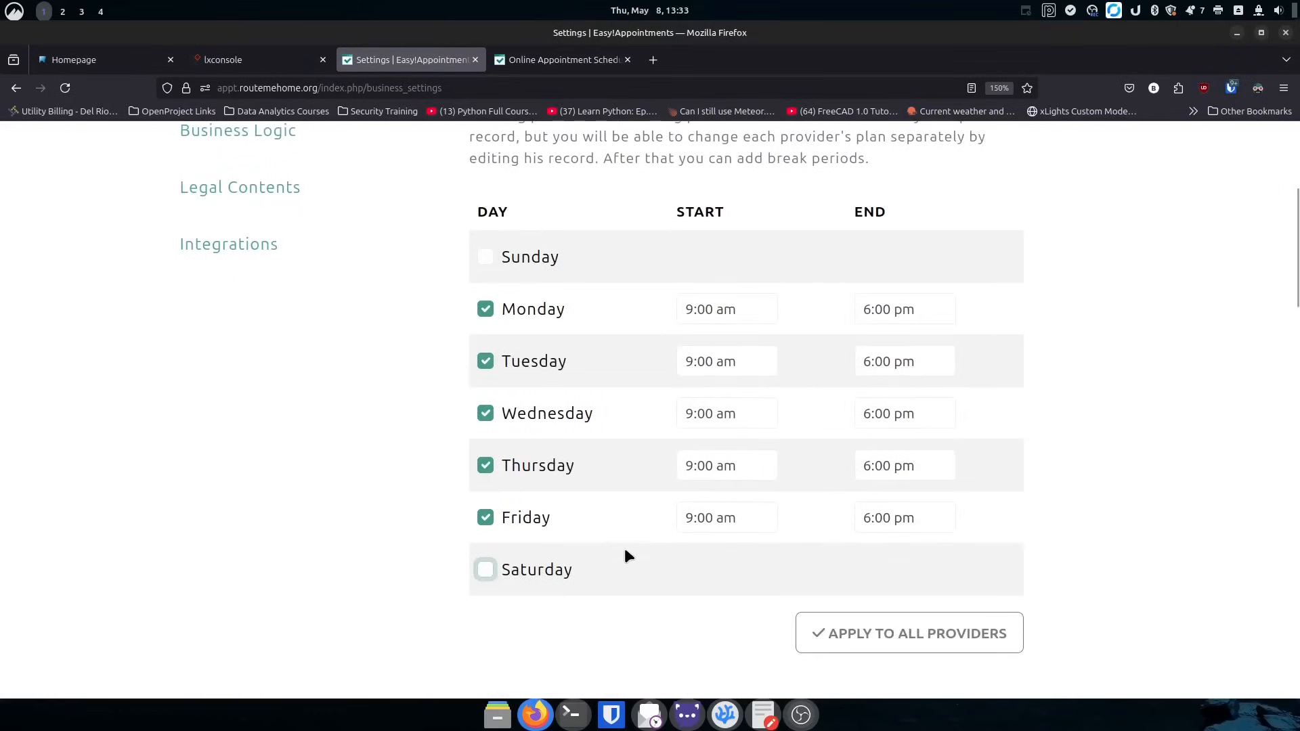
left_click(487, 571)
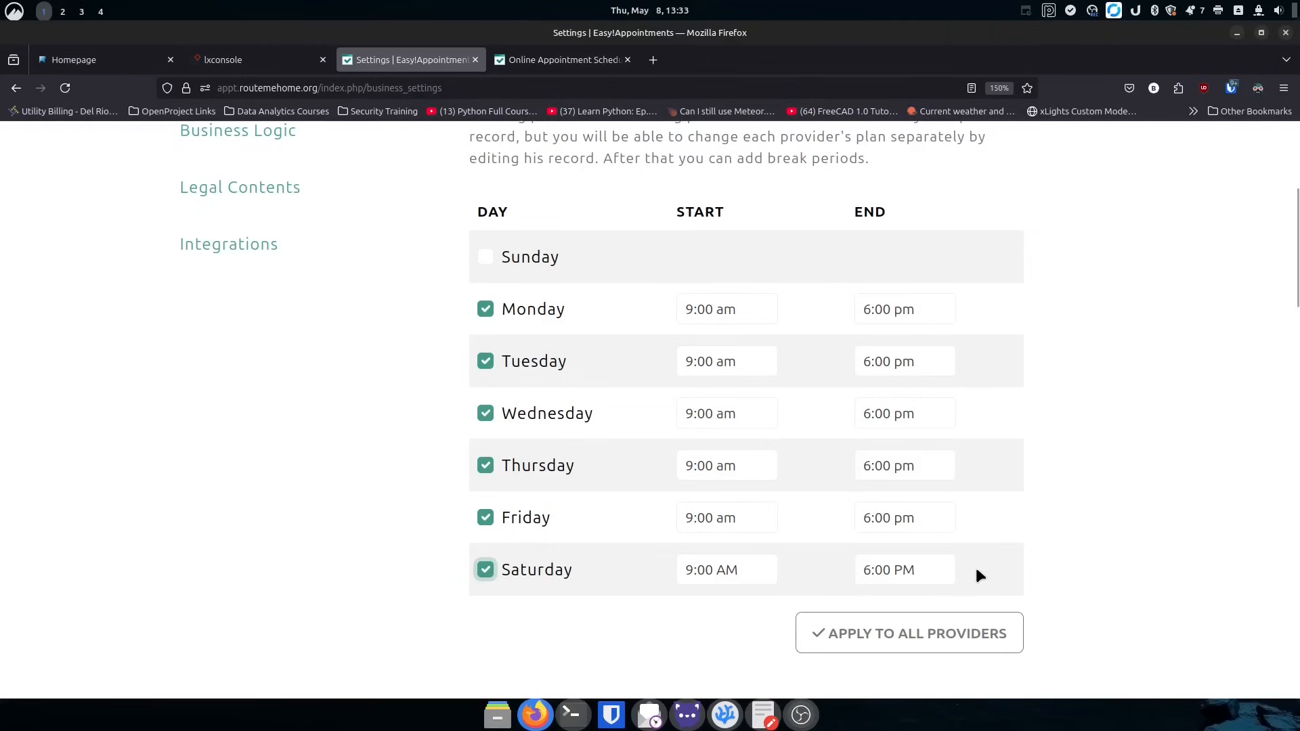
left_click(487, 569)
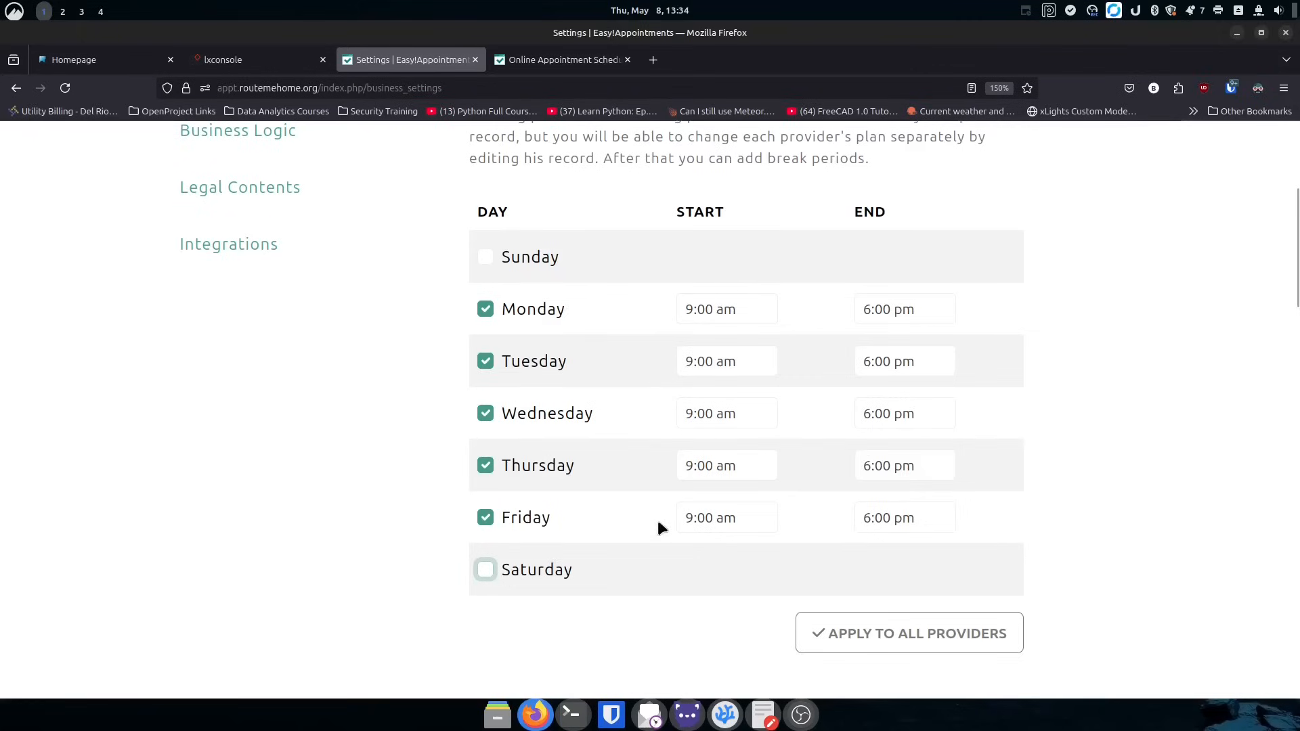
Apply the working plan to all providers and agree to overwrite their existing plans.
scroll(657, 517, "down", 4)
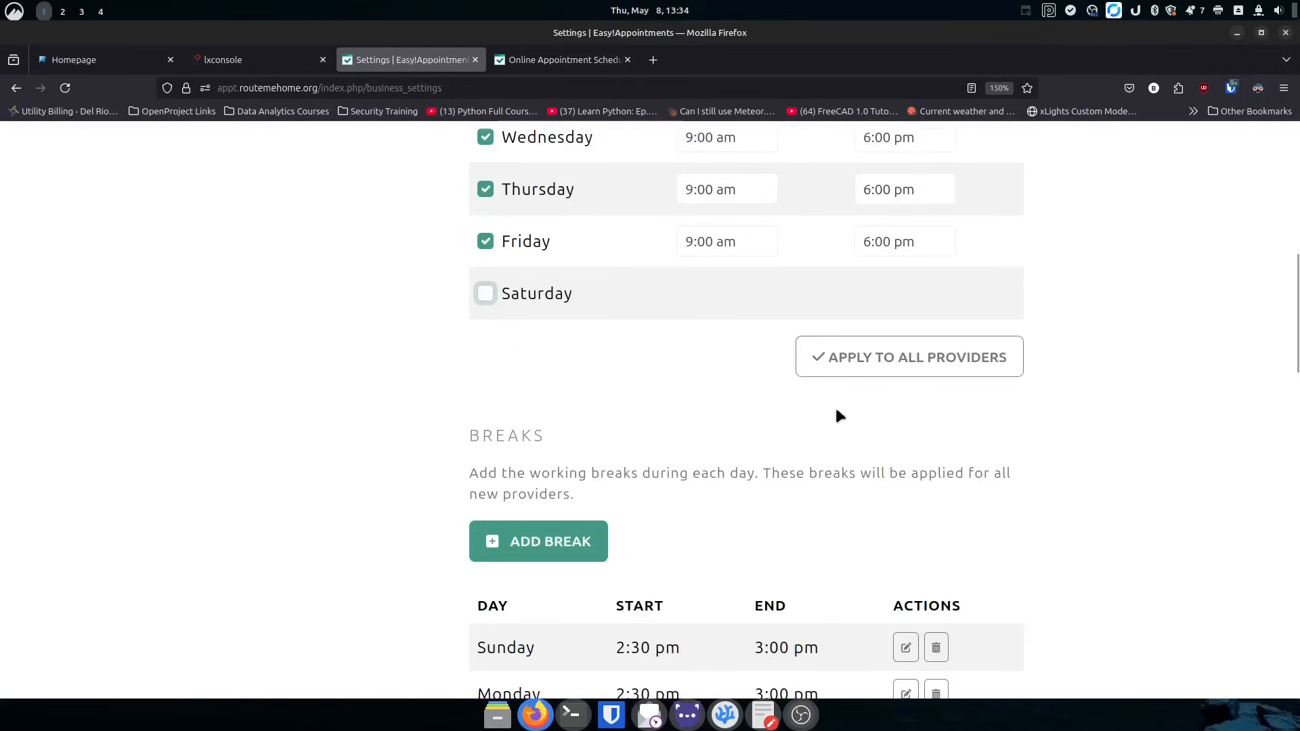
left_click(901, 362)
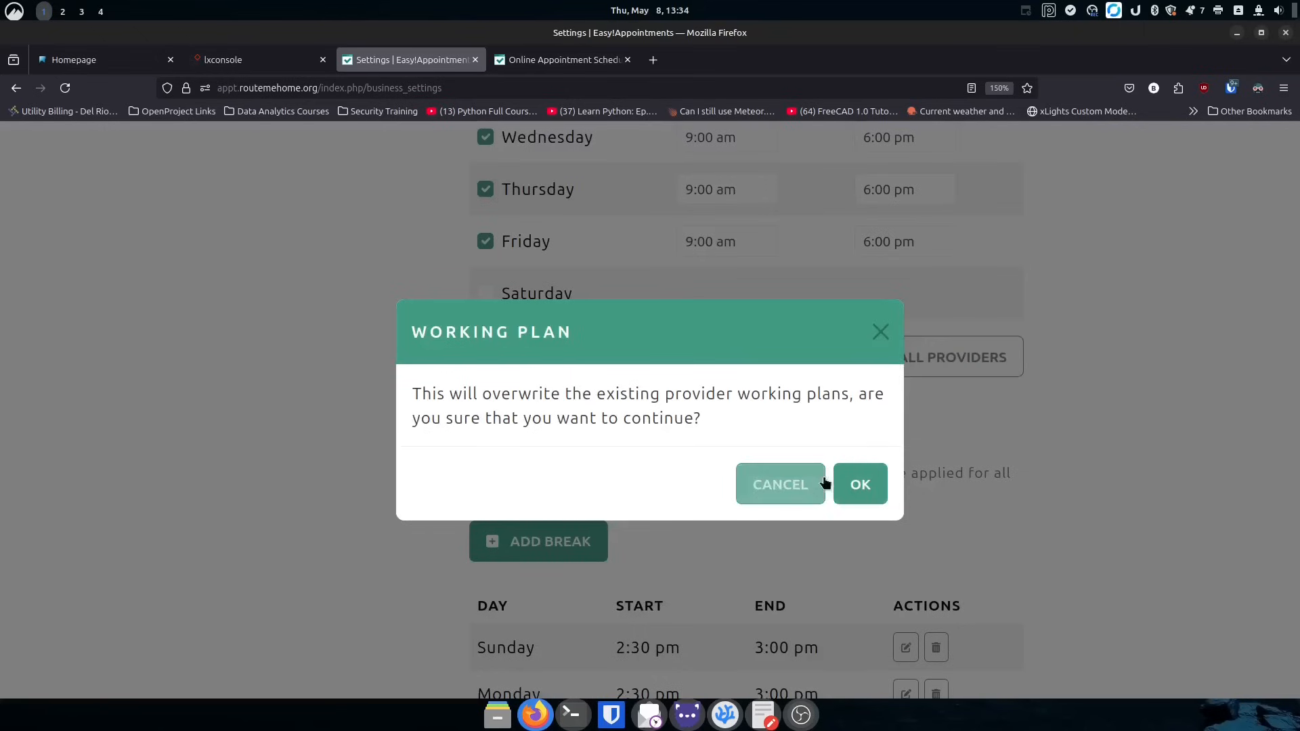
left_click(872, 485)
scroll(650, 416, "up", 4)
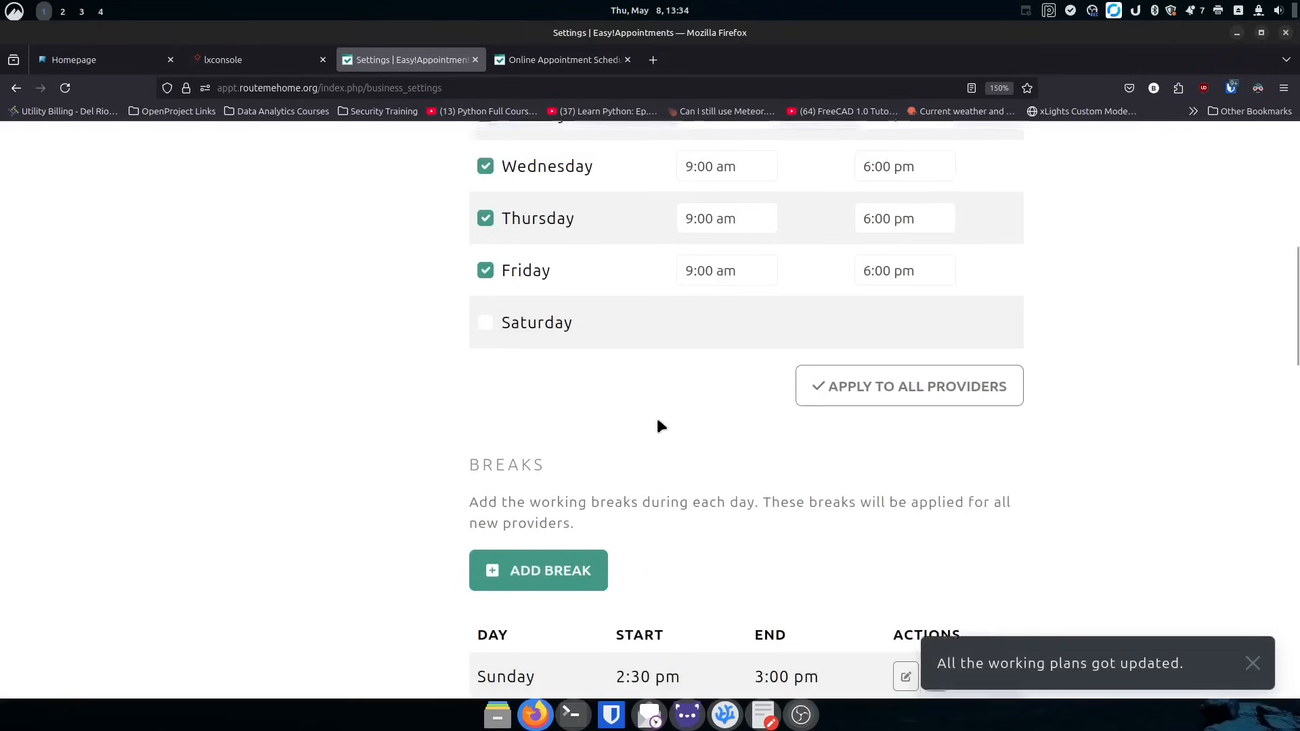
Examine the daily breaks list and compare it with the working plan's days and hours.
scroll(619, 558, "down", 3)
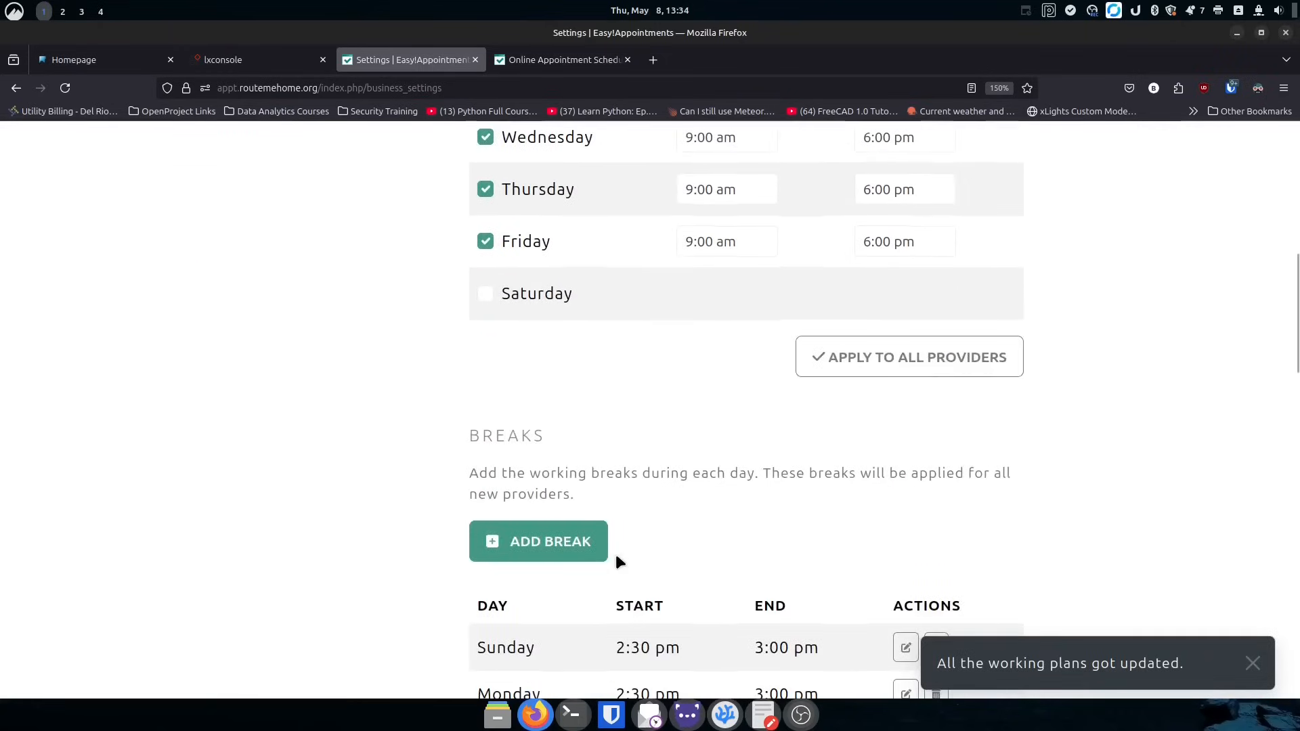
scroll(467, 468, "down", 1)
scroll(459, 479, "down", 1)
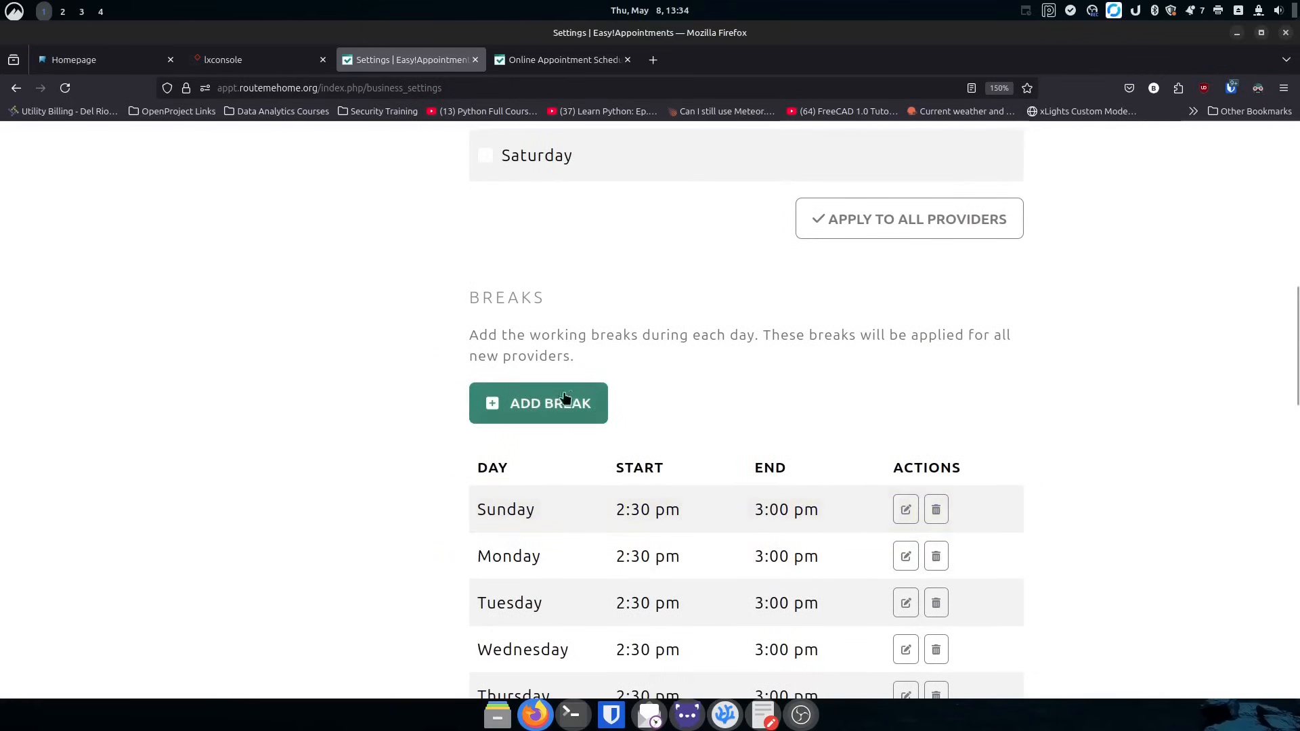
scroll(704, 408, "up", 5)
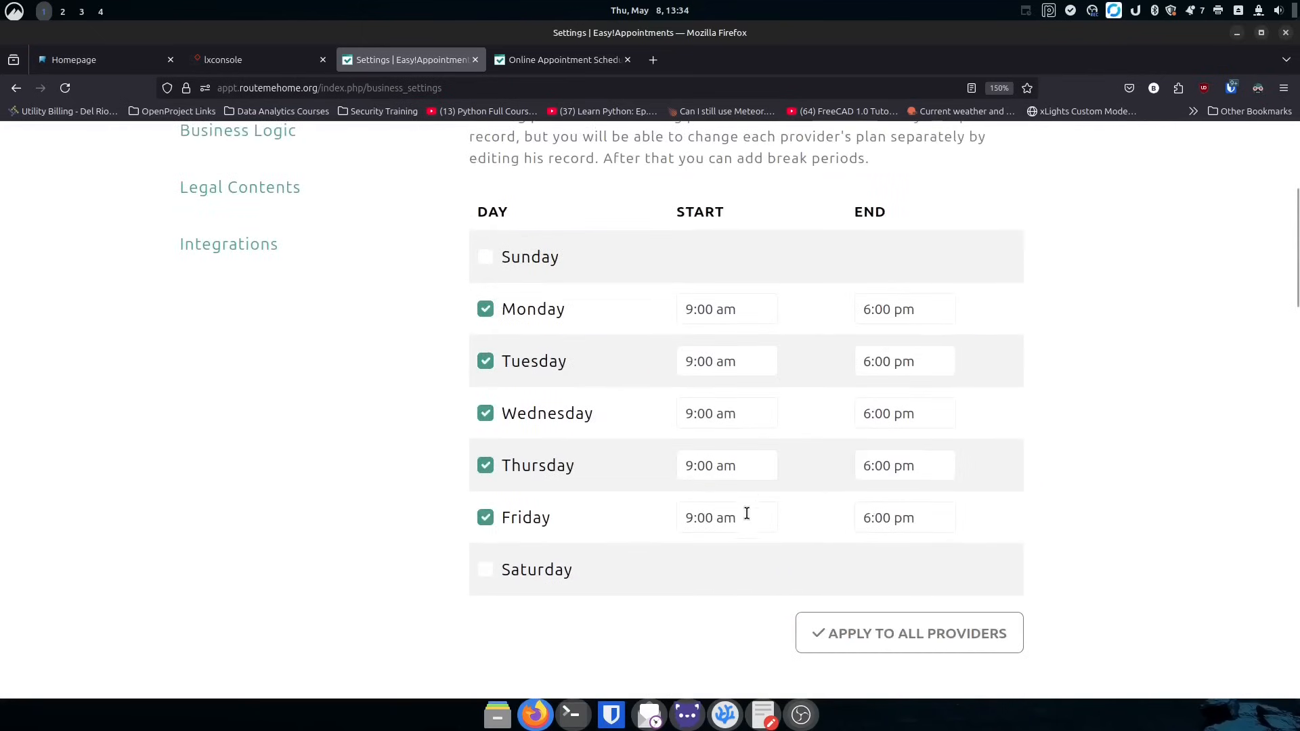
scroll(352, 525, "down", 1)
scroll(386, 521, "down", 4)
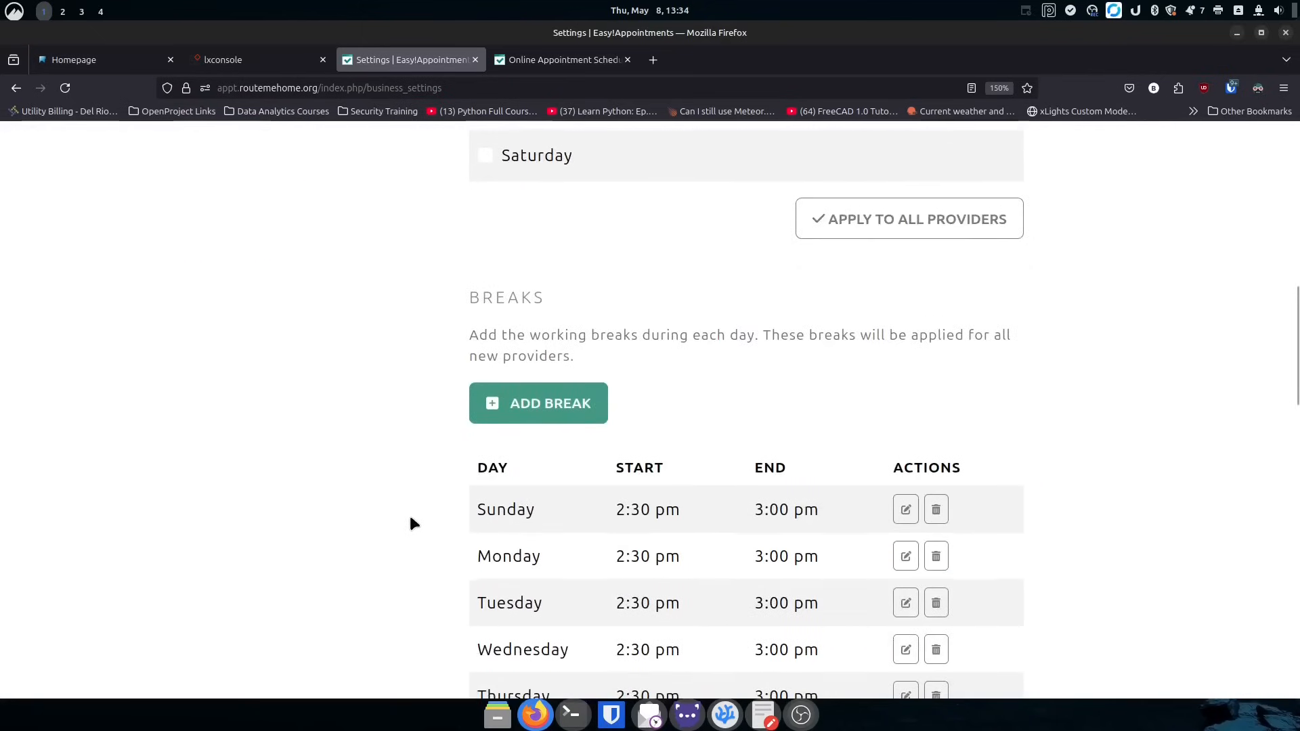
scroll(423, 499, "down", 2)
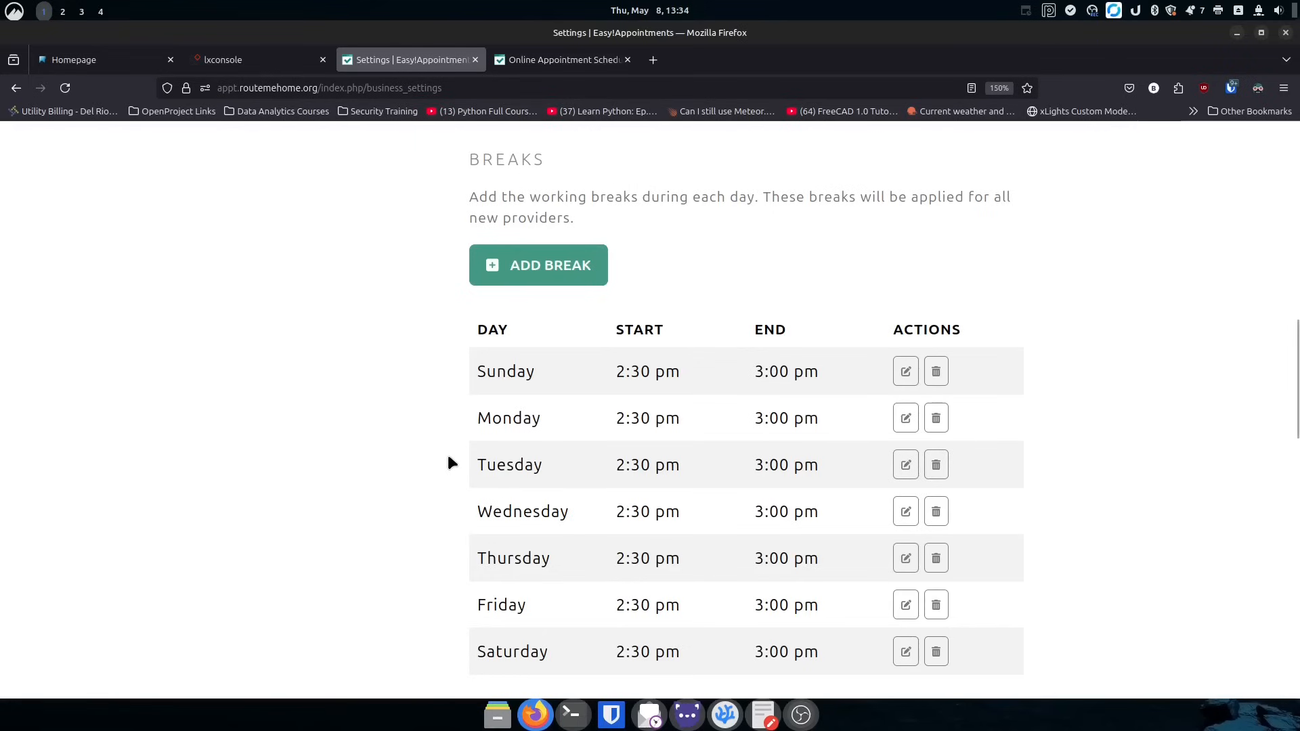
scroll(584, 541, "down", 1)
scroll(584, 542, "down", 3)
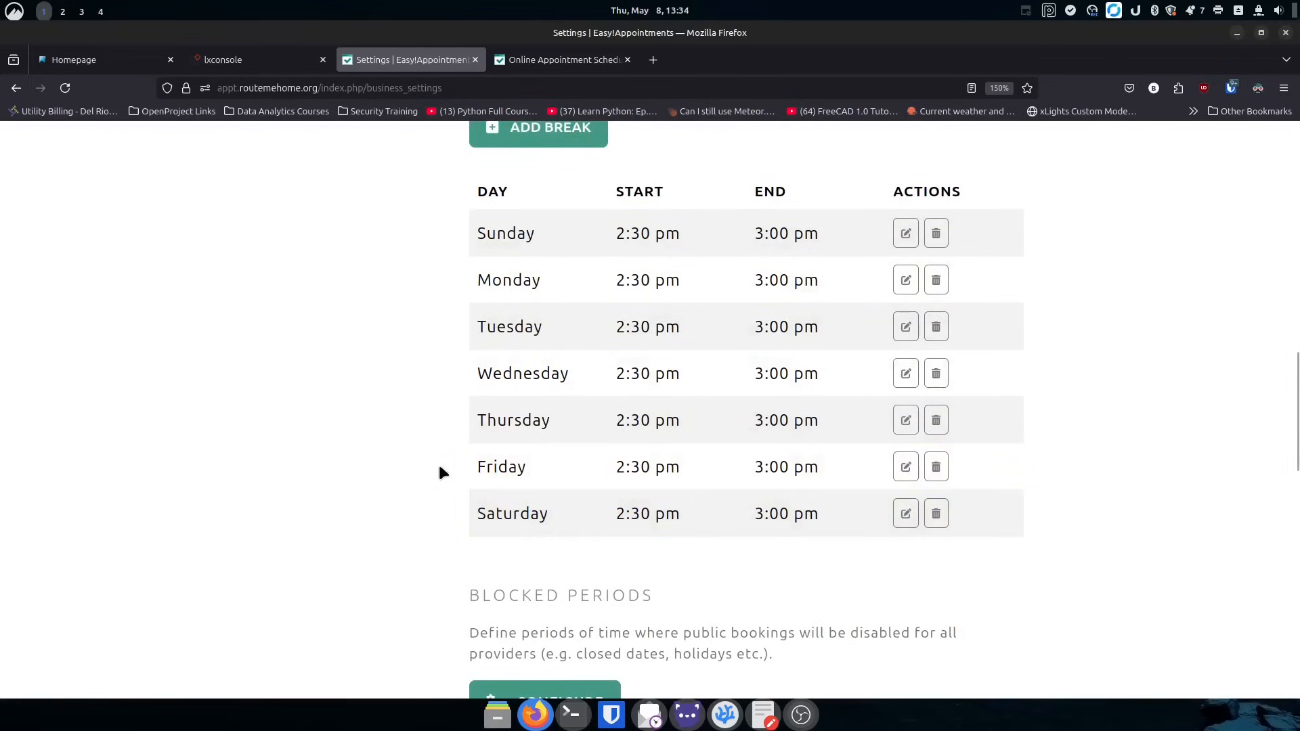
Examine the blocked periods section, the rescheduling timeout, the future booking limit and the appointment status options.
scroll(443, 467, "down", 1)
scroll(450, 471, "down", 5)
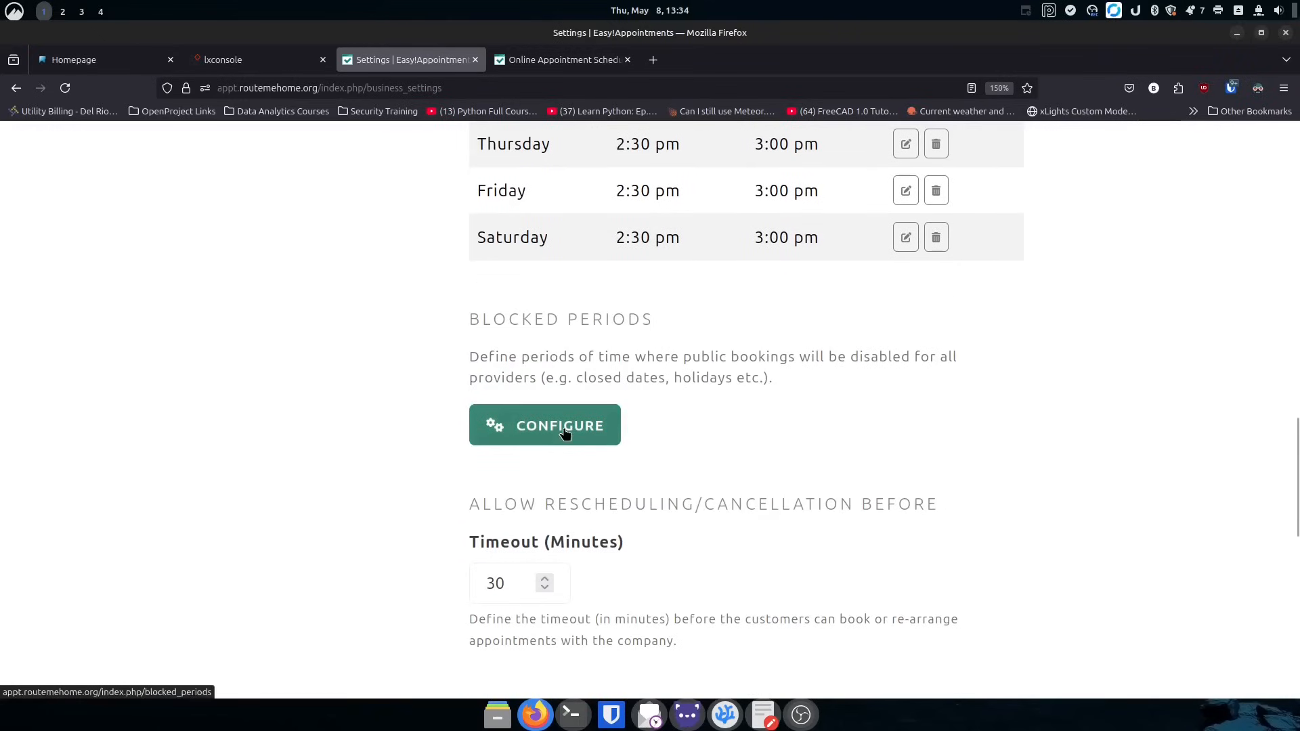
scroll(632, 325, "up", 3)
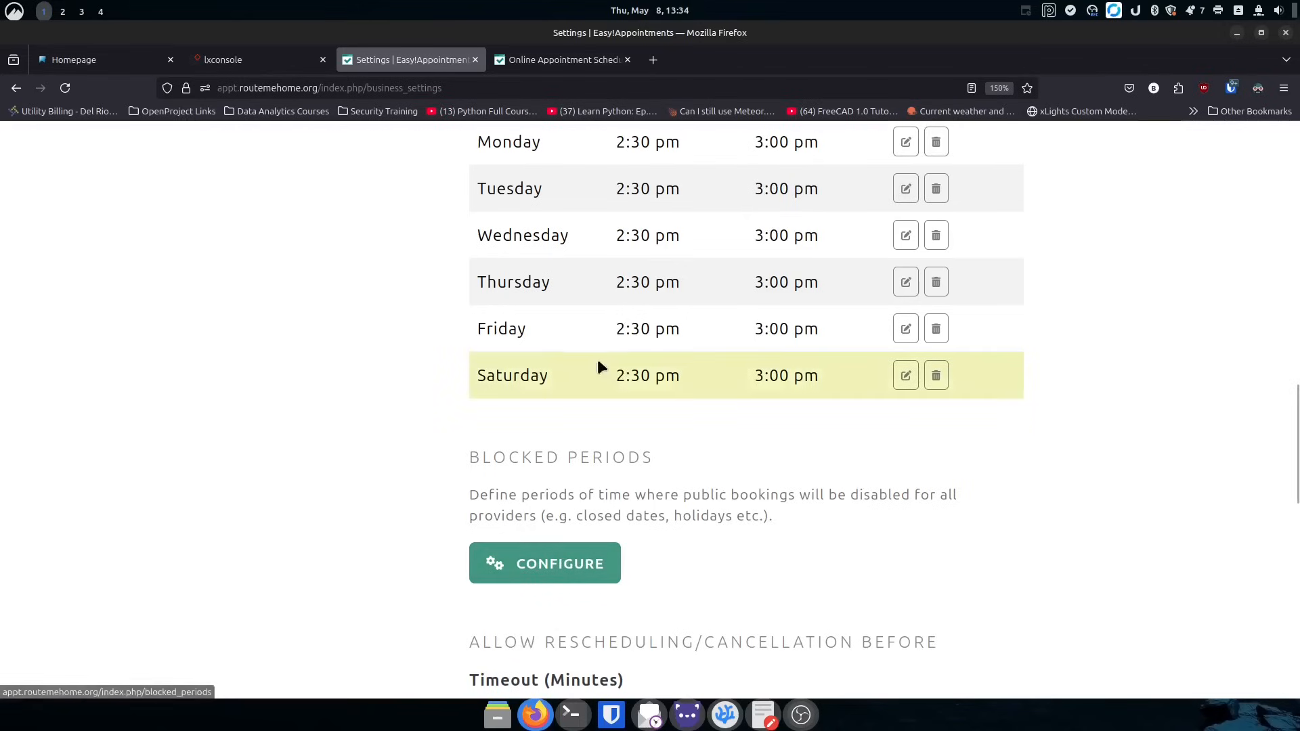
scroll(416, 502, "down", 4)
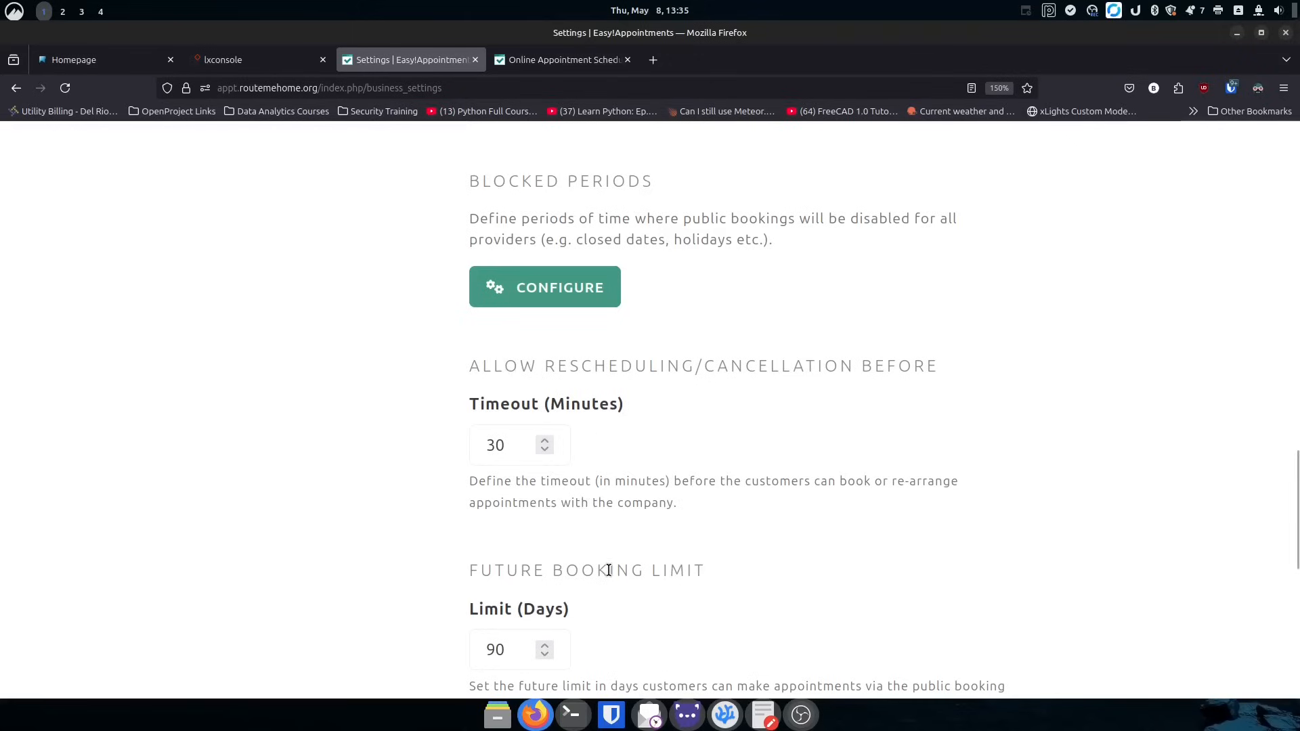
scroll(609, 570, "down", 2)
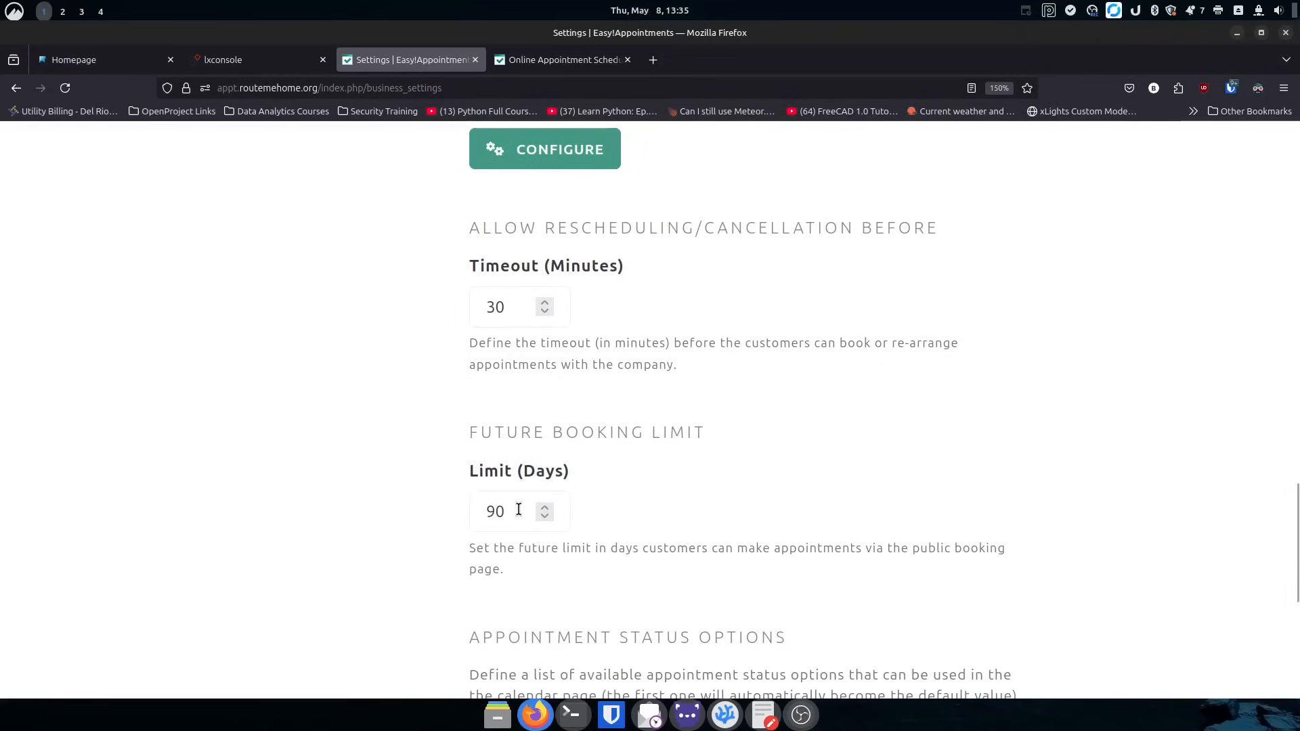
scroll(442, 508, "down", 2)
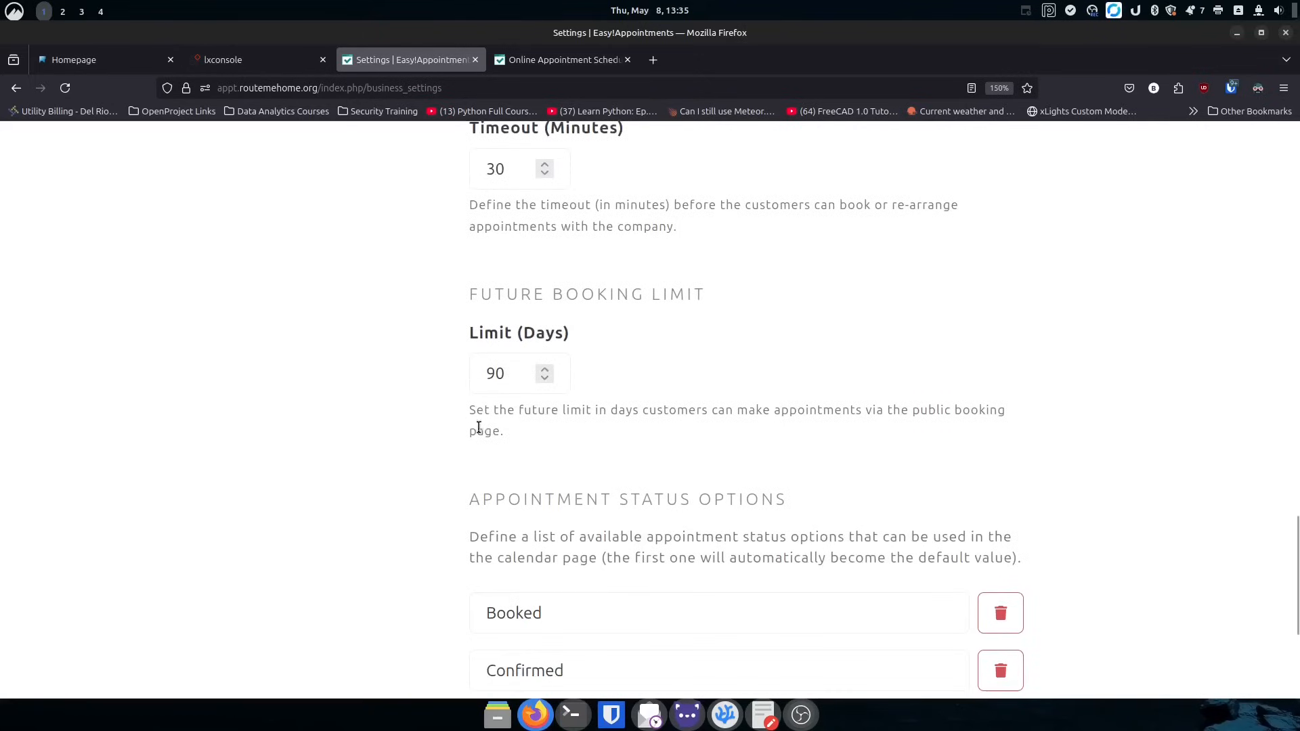
scroll(455, 451, "down", 2)
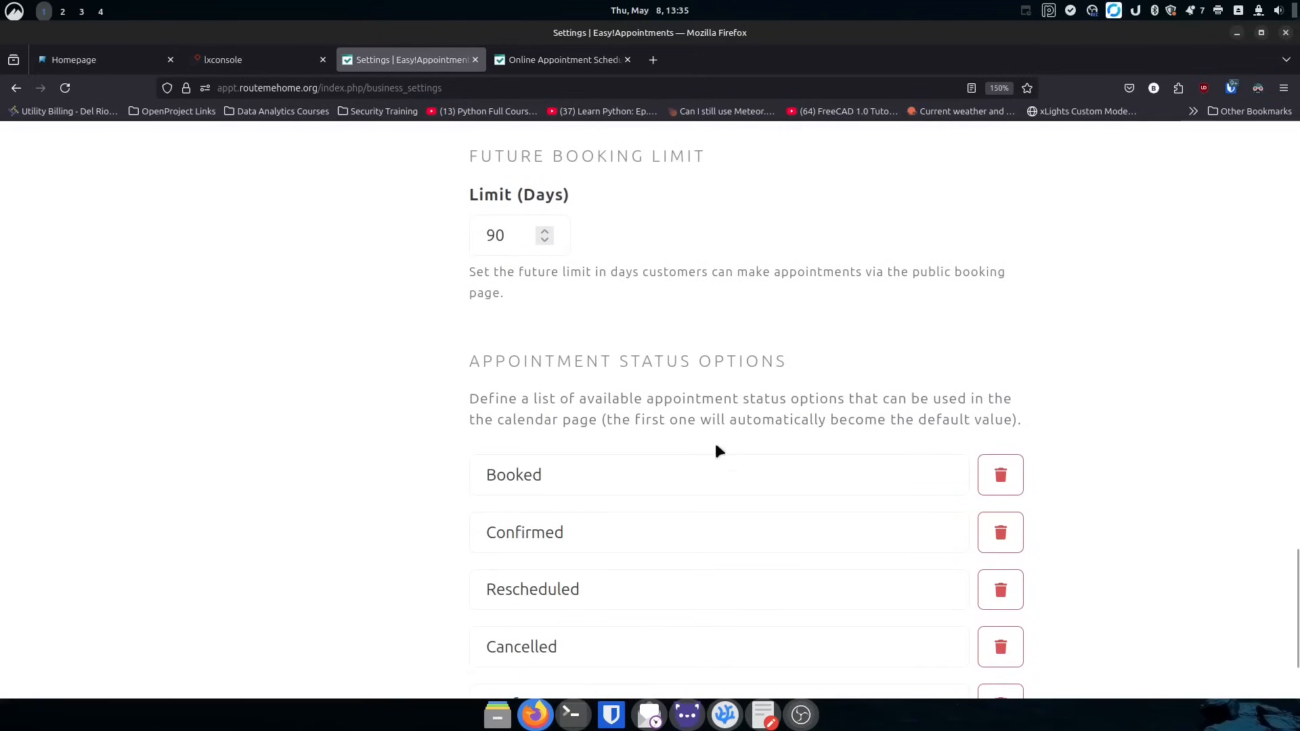
scroll(465, 613, "down", 2)
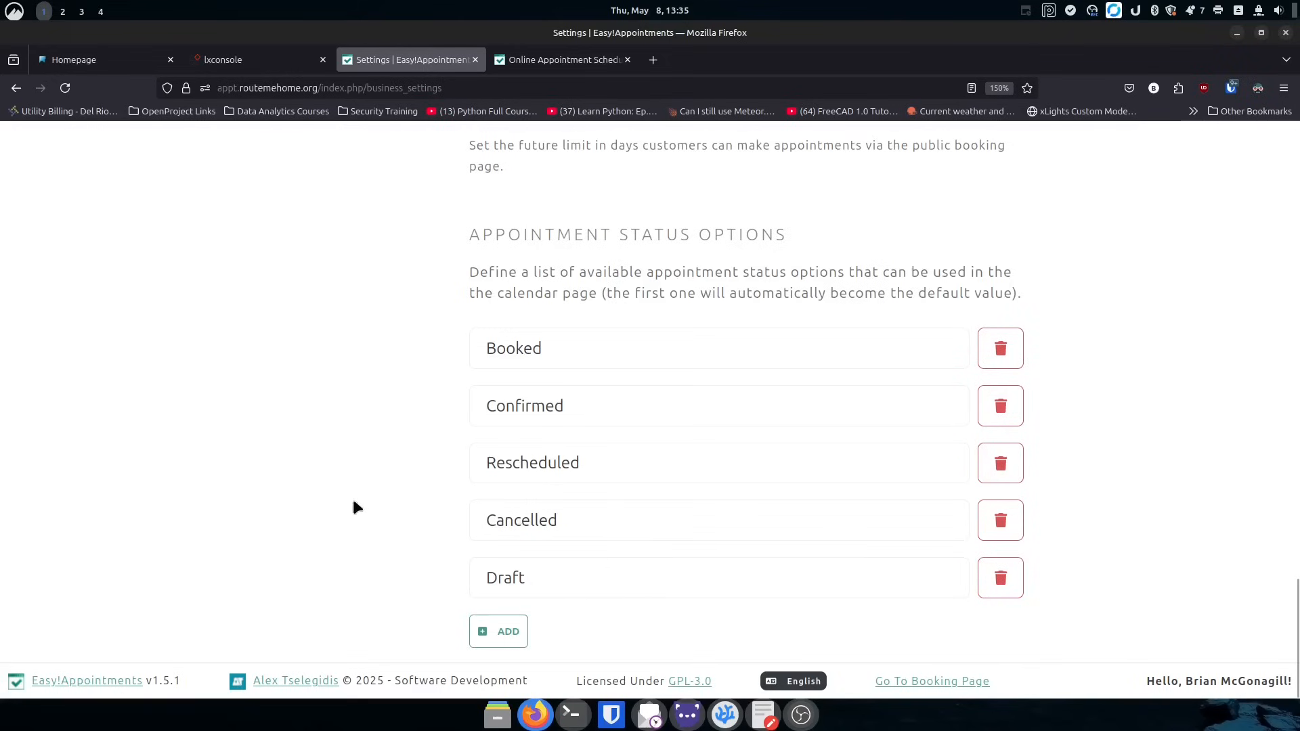
Save the business logic settings.
scroll(406, 448, "up", 10)
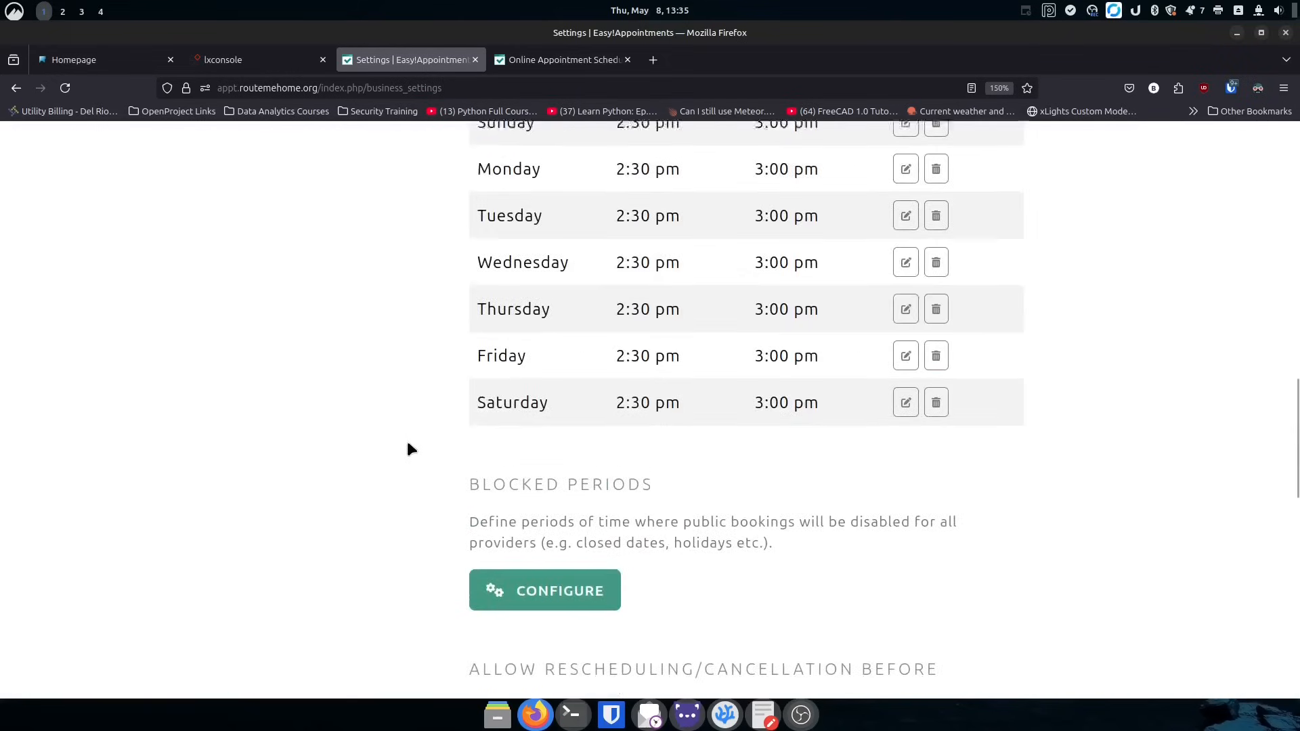
scroll(556, 391, "up", 5)
left_click(977, 227)
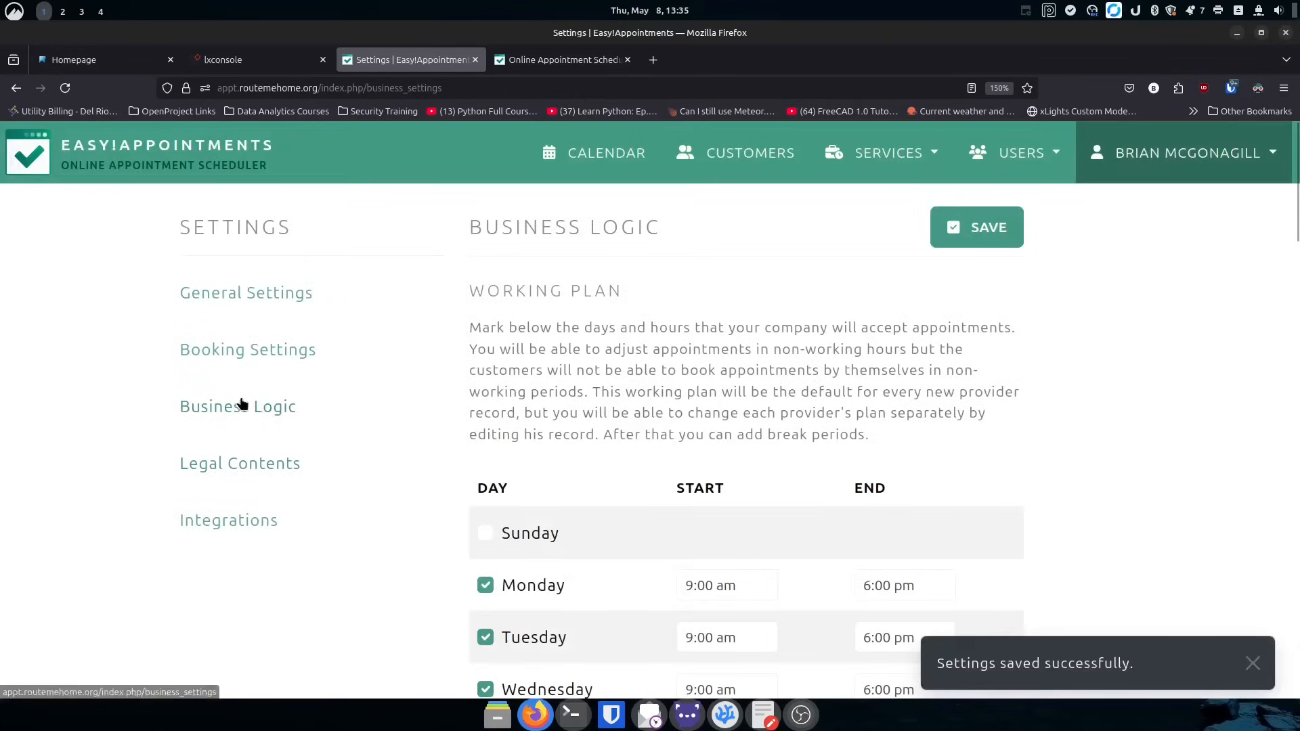
Open the Legal Contents settings and review the cookie notice, terms and conditions, and privacy policy sections.
left_click(271, 466)
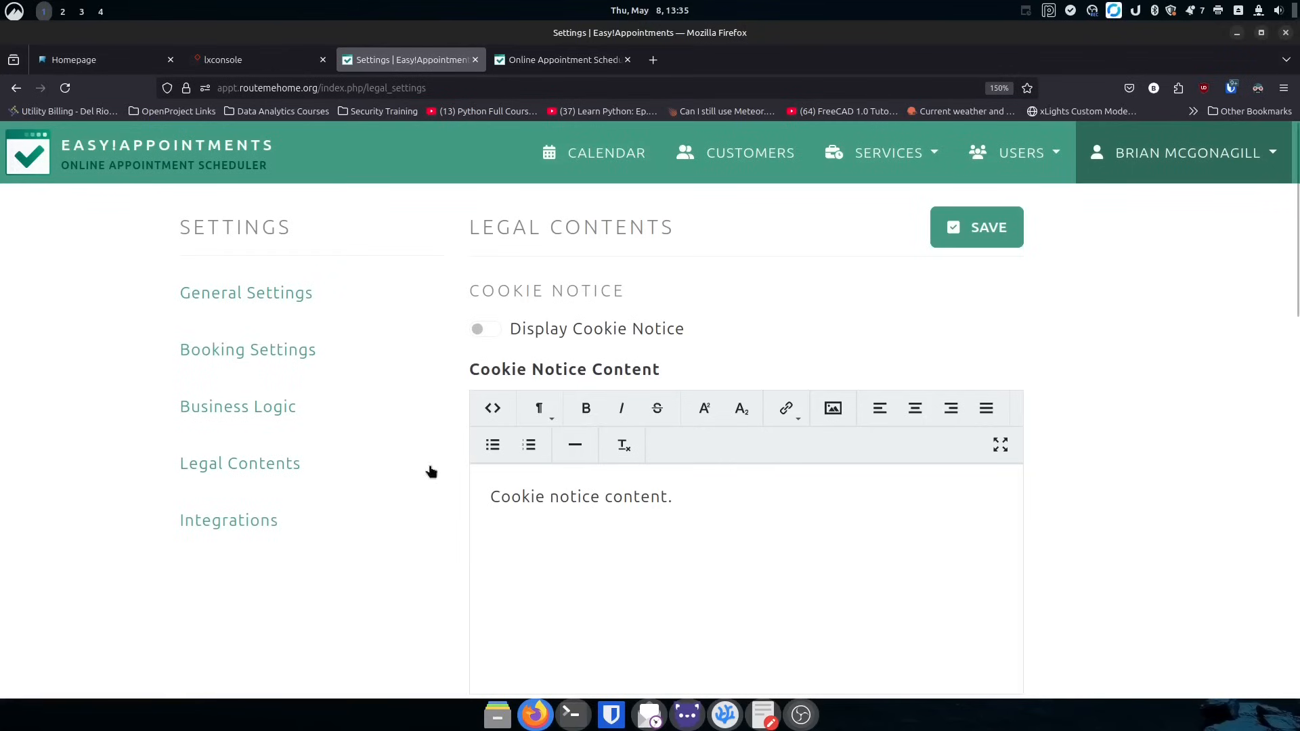
scroll(545, 601, "down", 4)
scroll(513, 595, "down", 4)
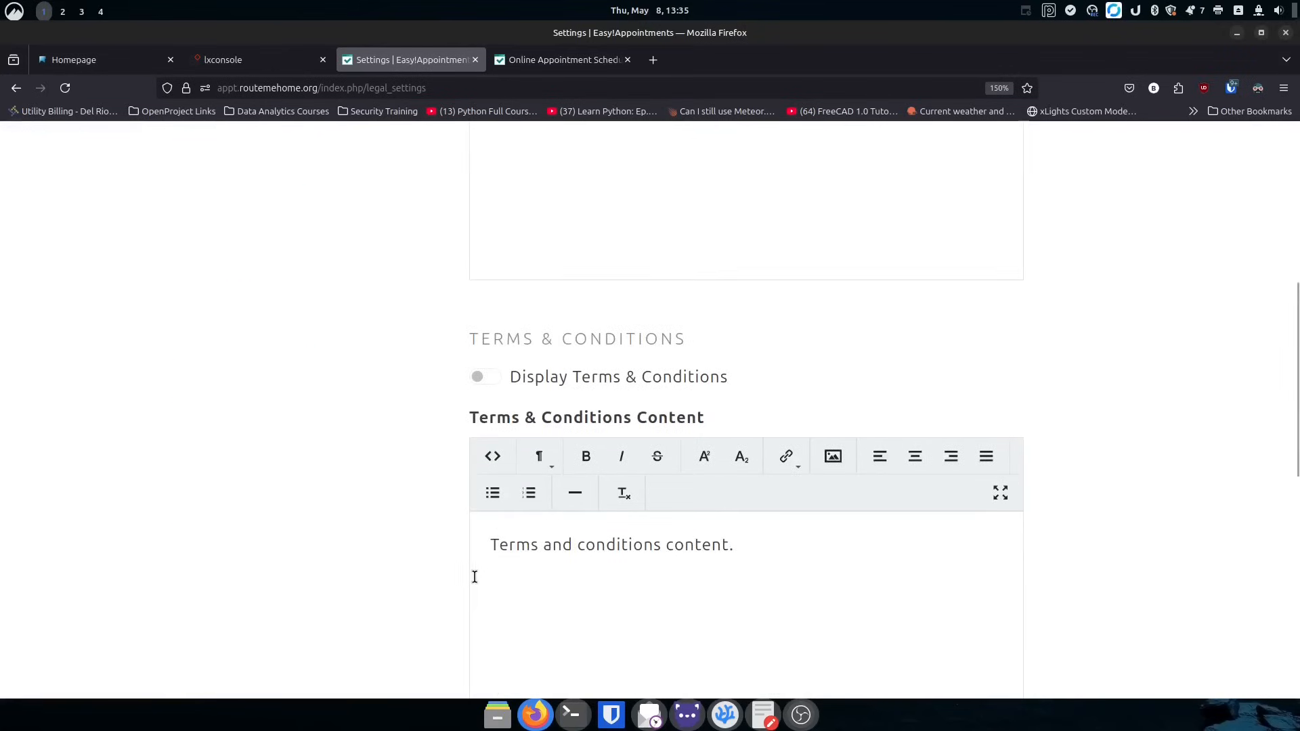
scroll(514, 567, "down", 2)
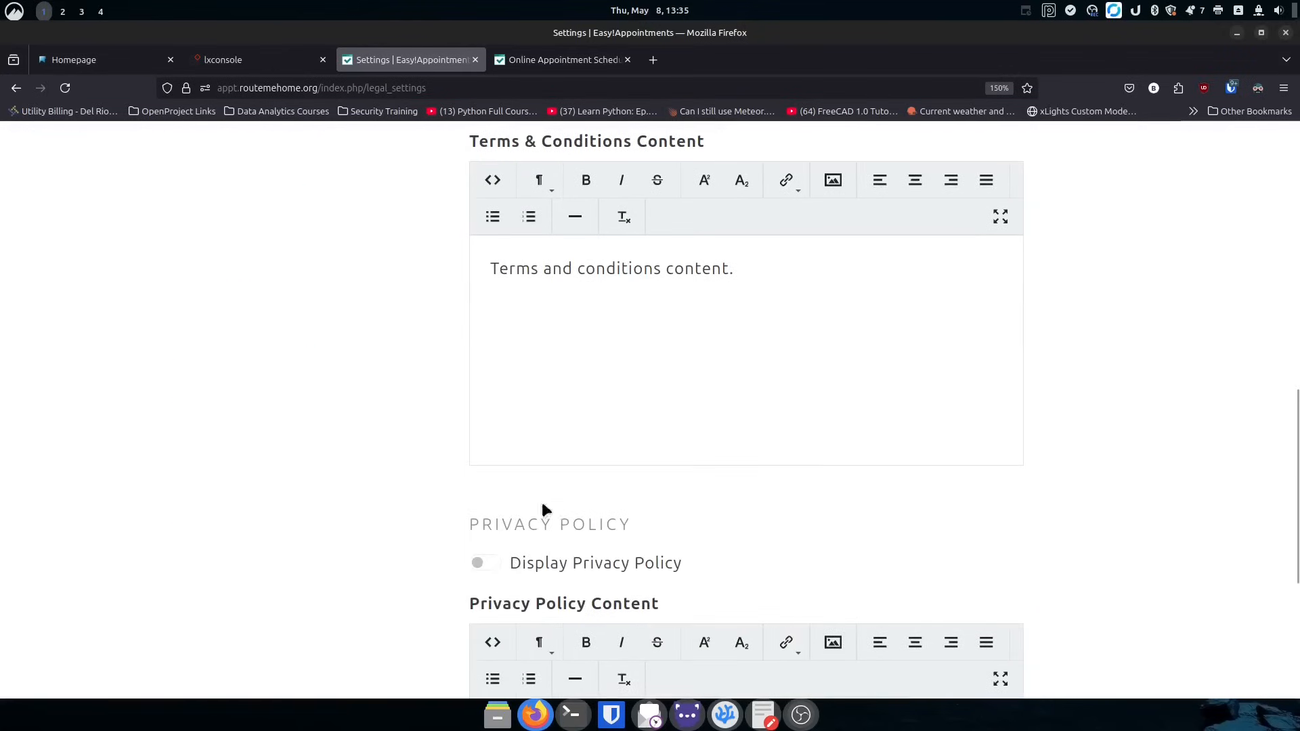
scroll(504, 410, "down", 4)
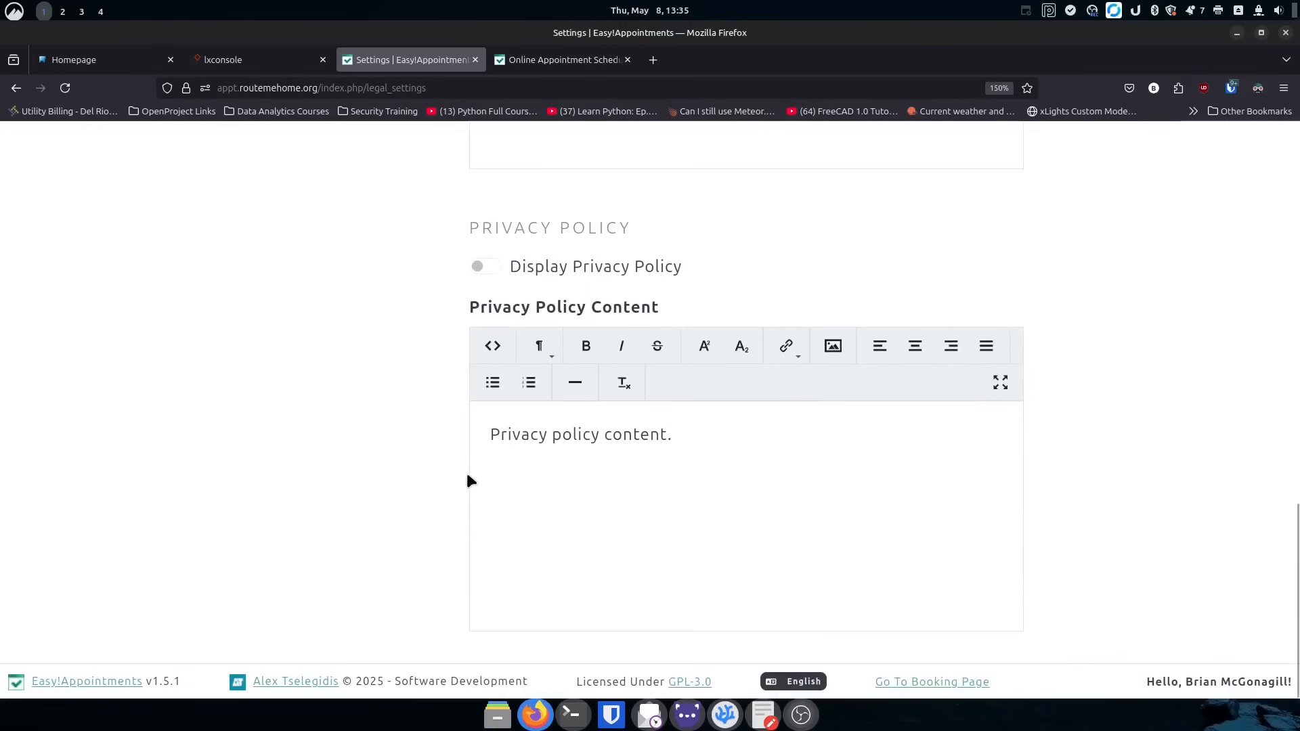
Open the Integrations settings and look through the Webhooks, Google Analytics, Matomo Analytics and API entries.
scroll(474, 477, "up", 14)
left_click(269, 526)
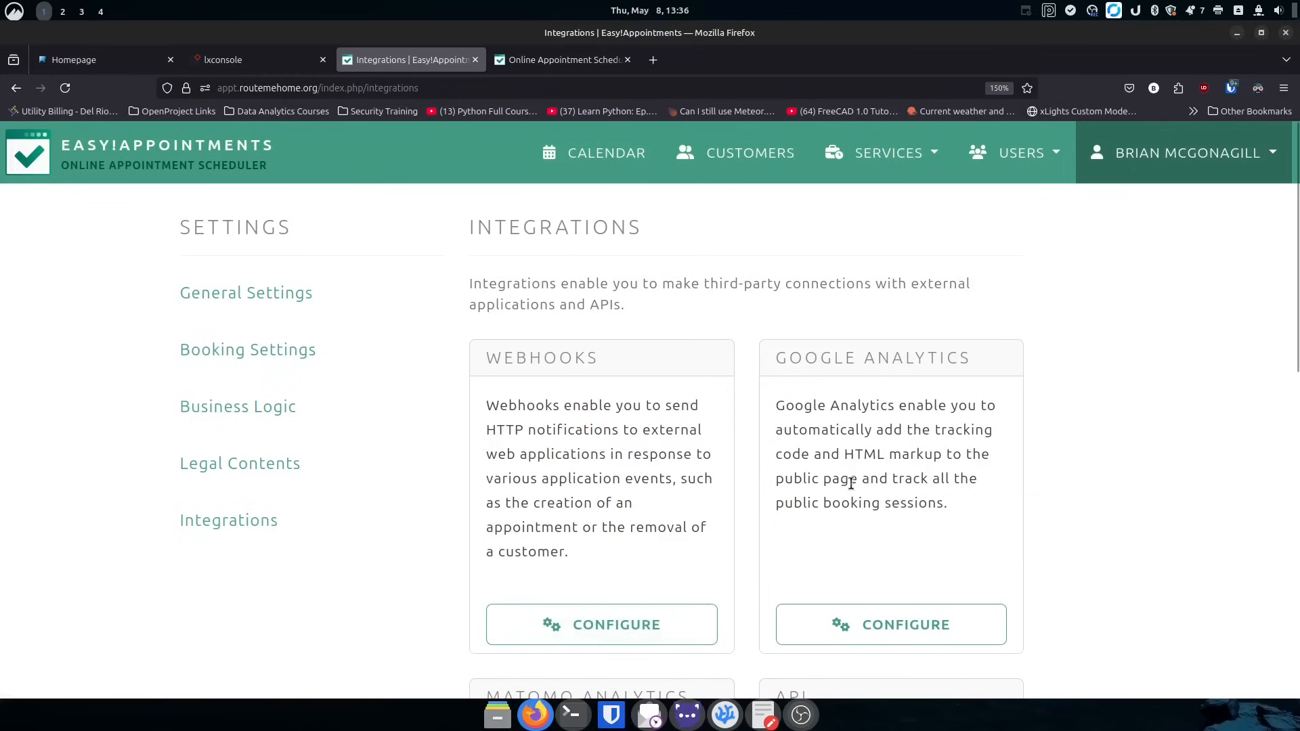
scroll(761, 508, "down", 4)
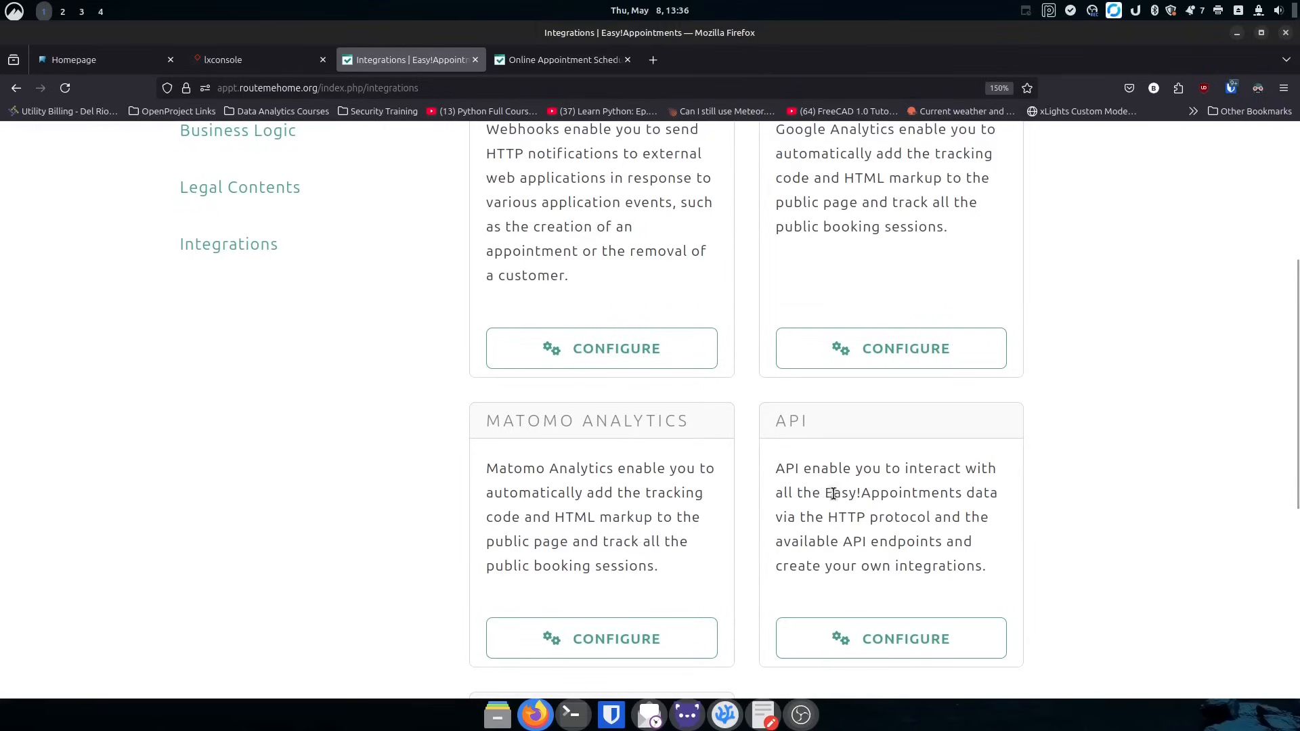
Look through the remaining integration entries down to the LDAP section.
scroll(874, 501, "down", 2)
scroll(883, 551, "down", 2)
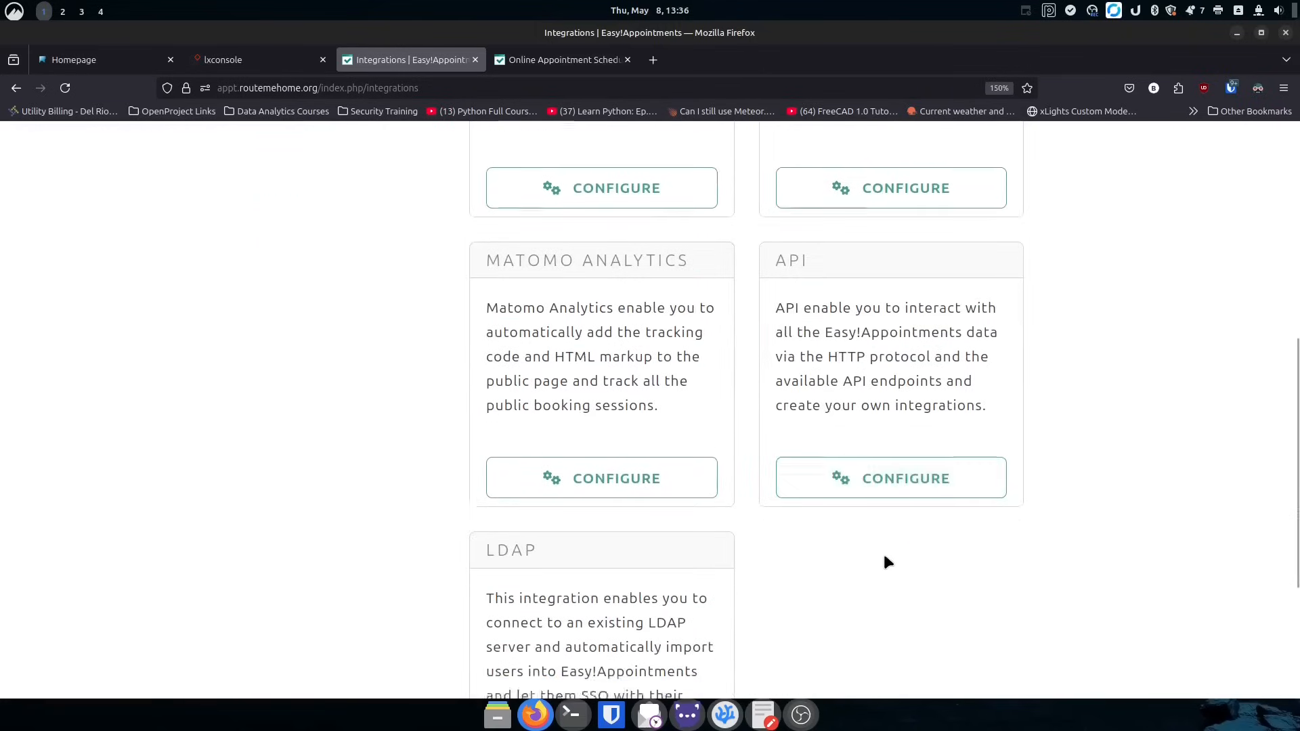
scroll(551, 485, "down", 2)
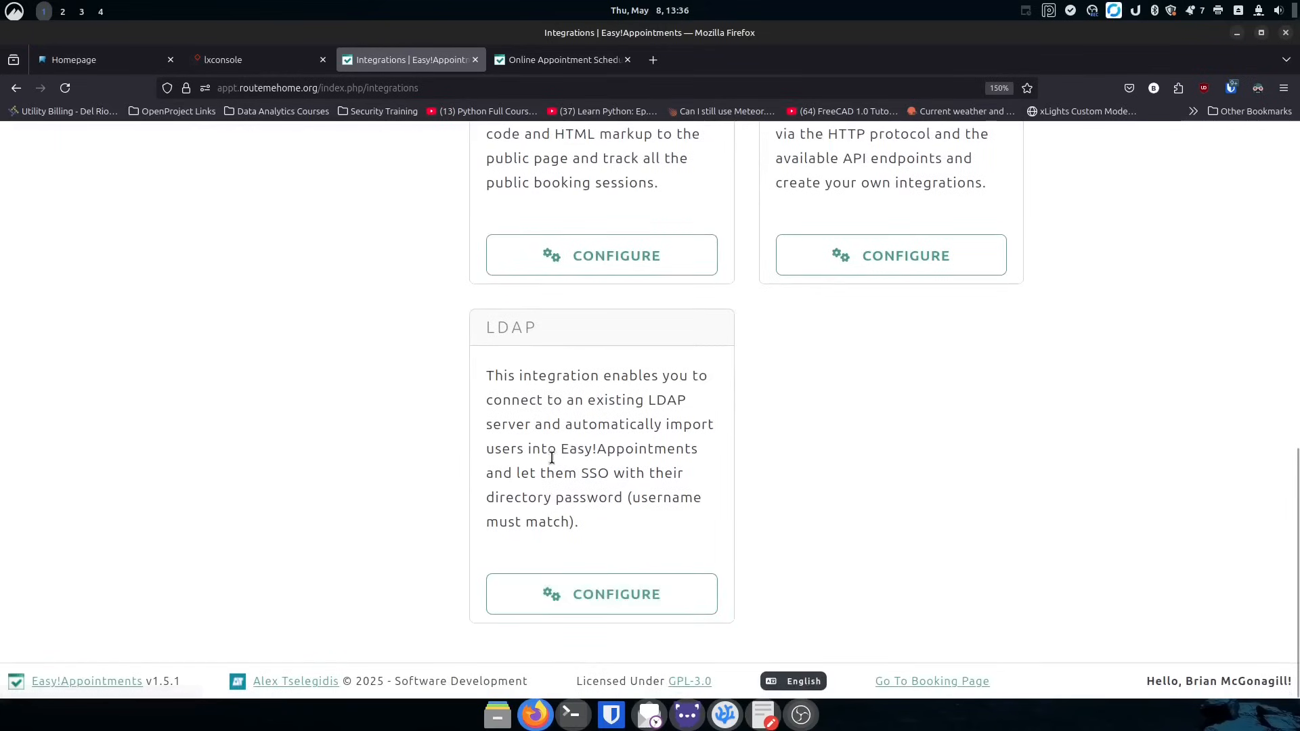
Open the Providers page and examine the existing provider's details, including the LDAP DN, visibility and notification options, and assigned services.
scroll(406, 440, "up", 5)
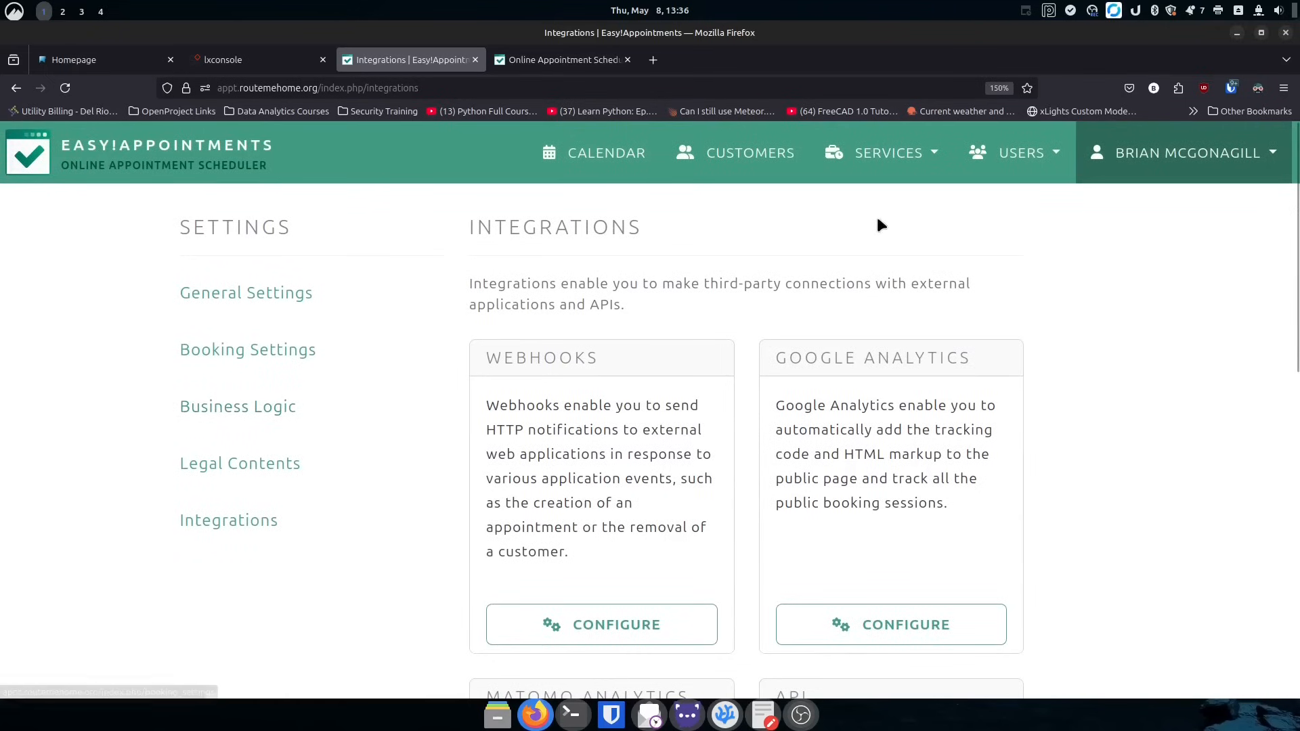
left_click(1040, 166)
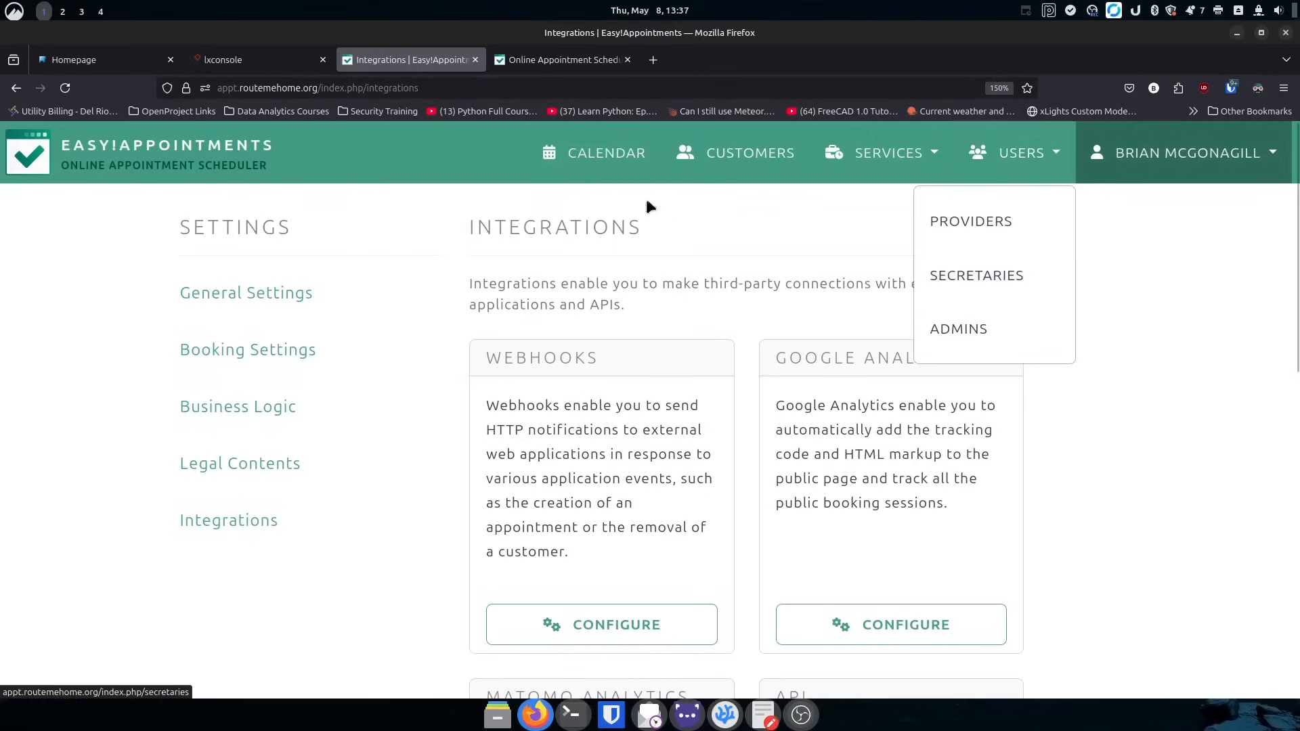
left_click(1009, 223)
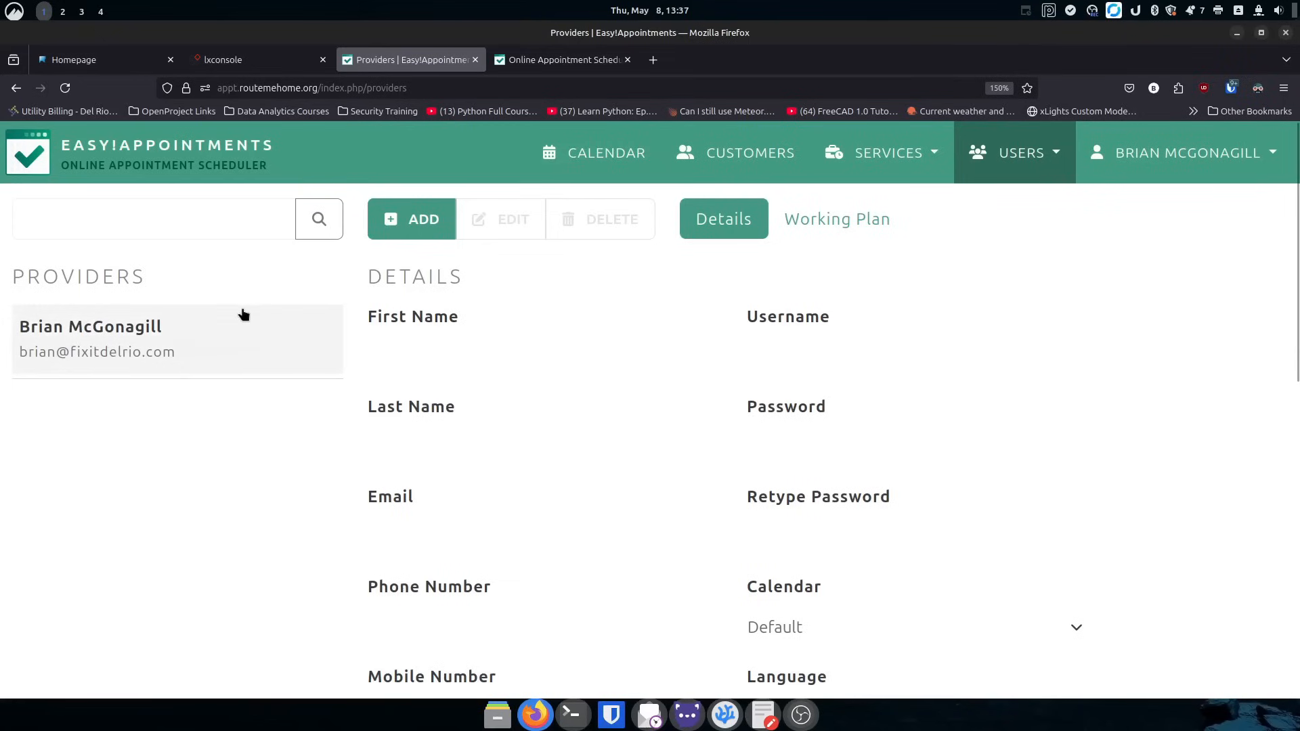
left_click(250, 328)
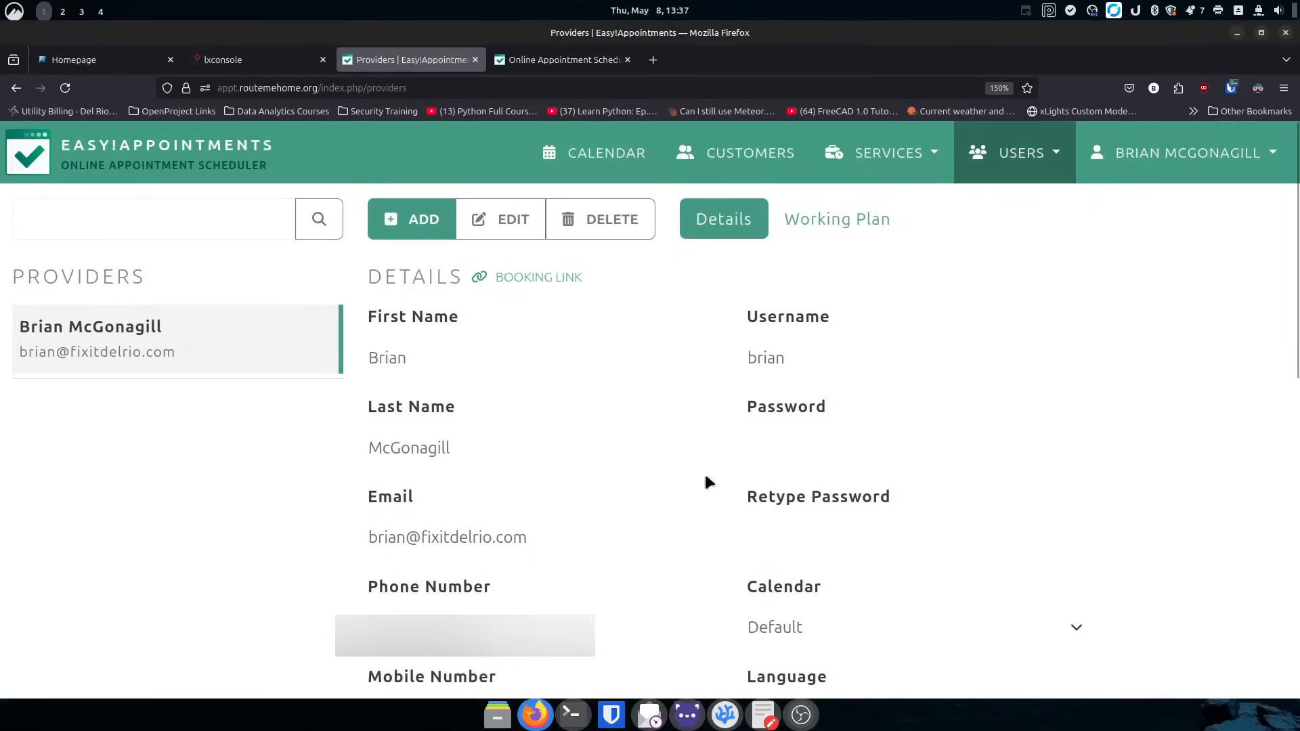
scroll(706, 477, "down", 8)
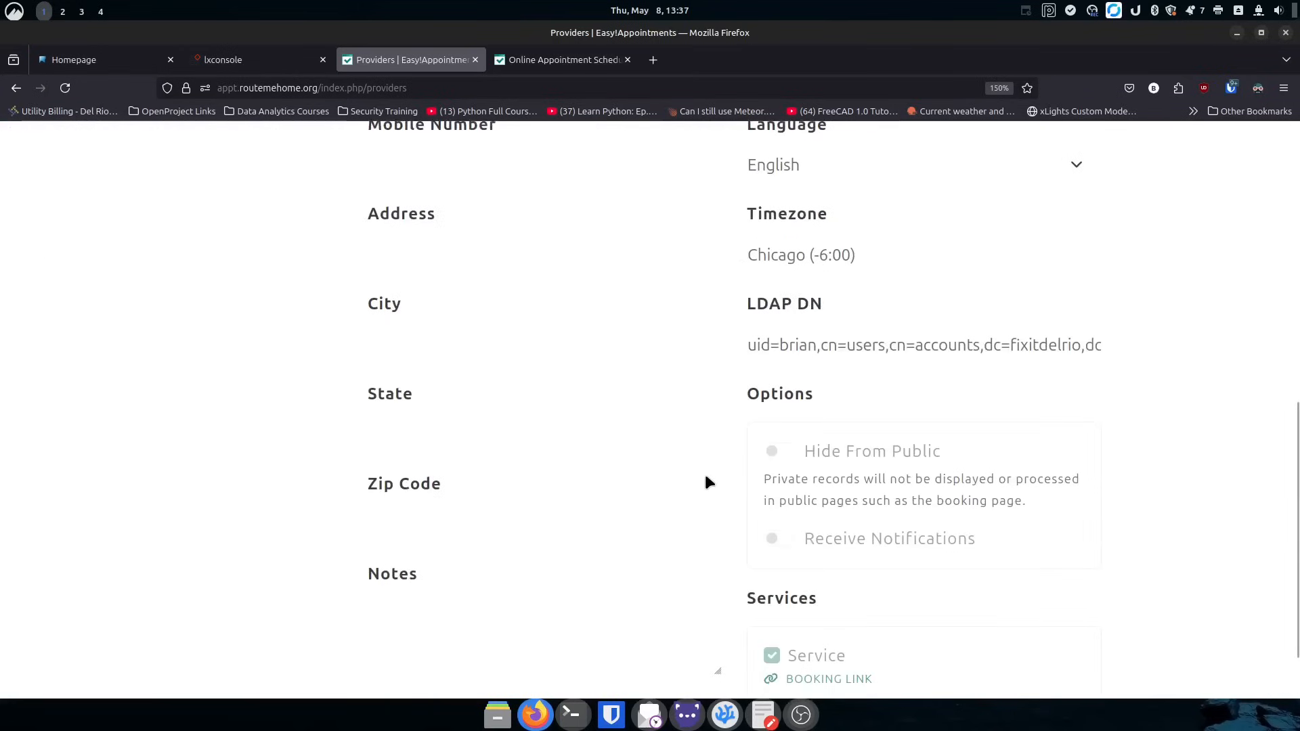
scroll(705, 477, "down", 1)
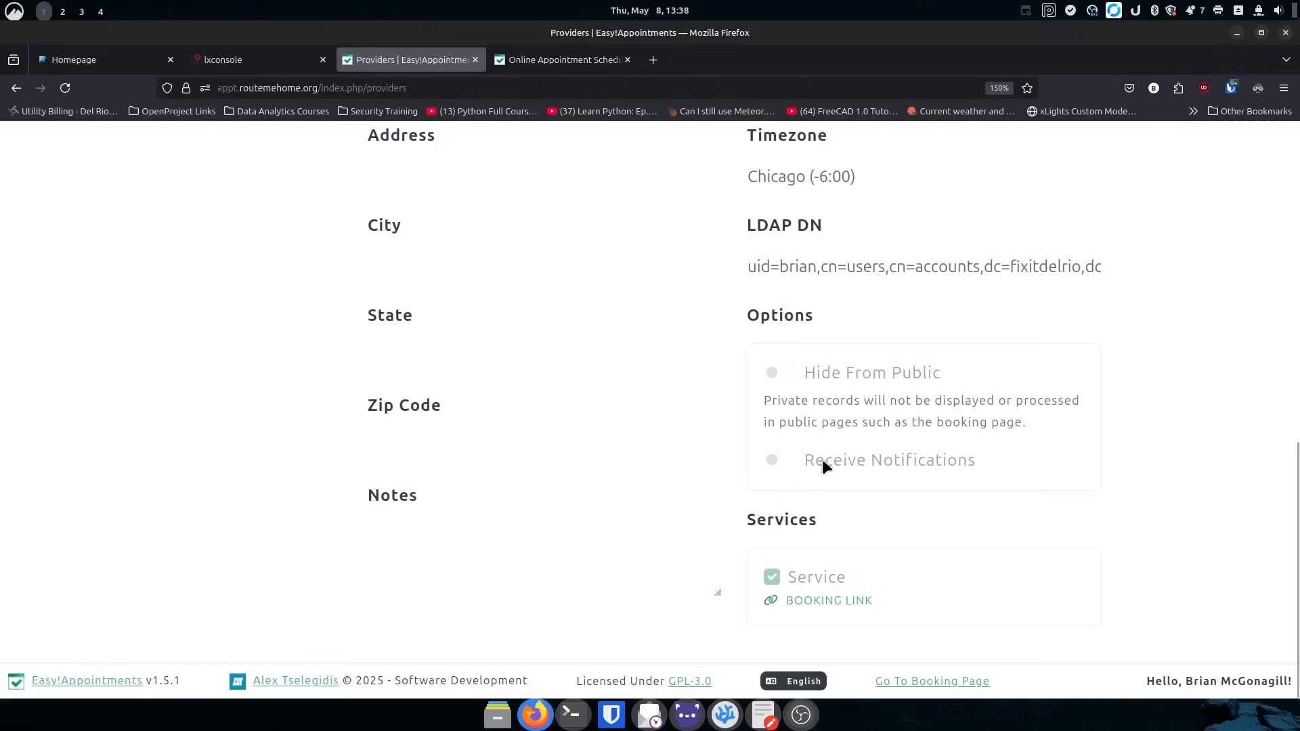
Visit the Services page, and look at the service Categories page.
scroll(782, 468, "up", 10)
left_click(887, 153)
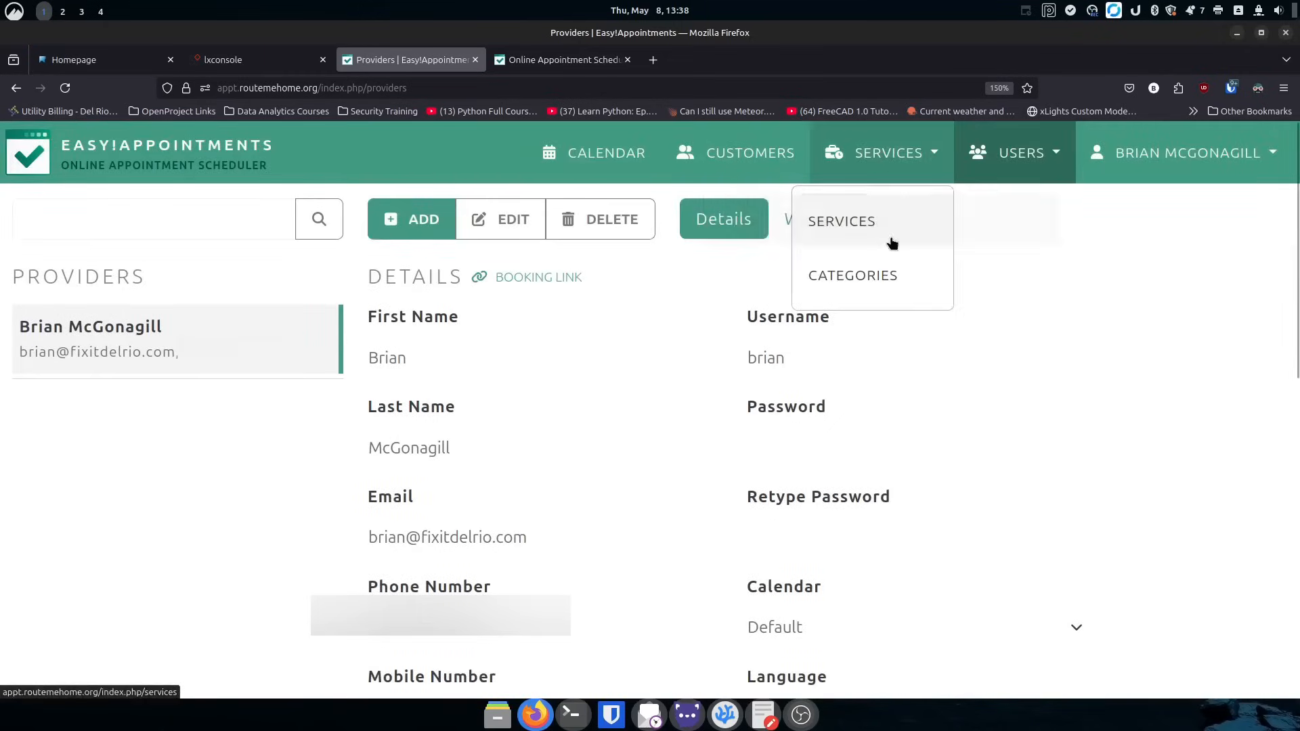
left_click(874, 238)
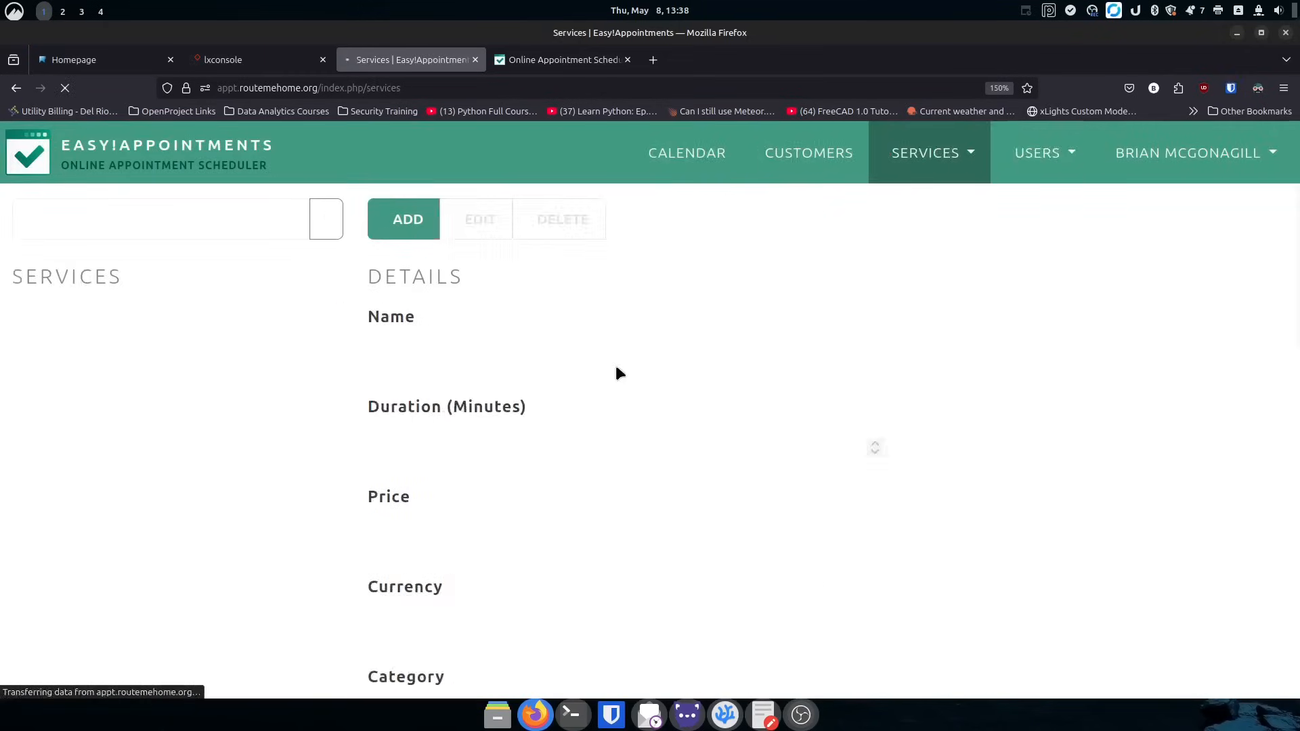
left_click(887, 153)
left_click(866, 275)
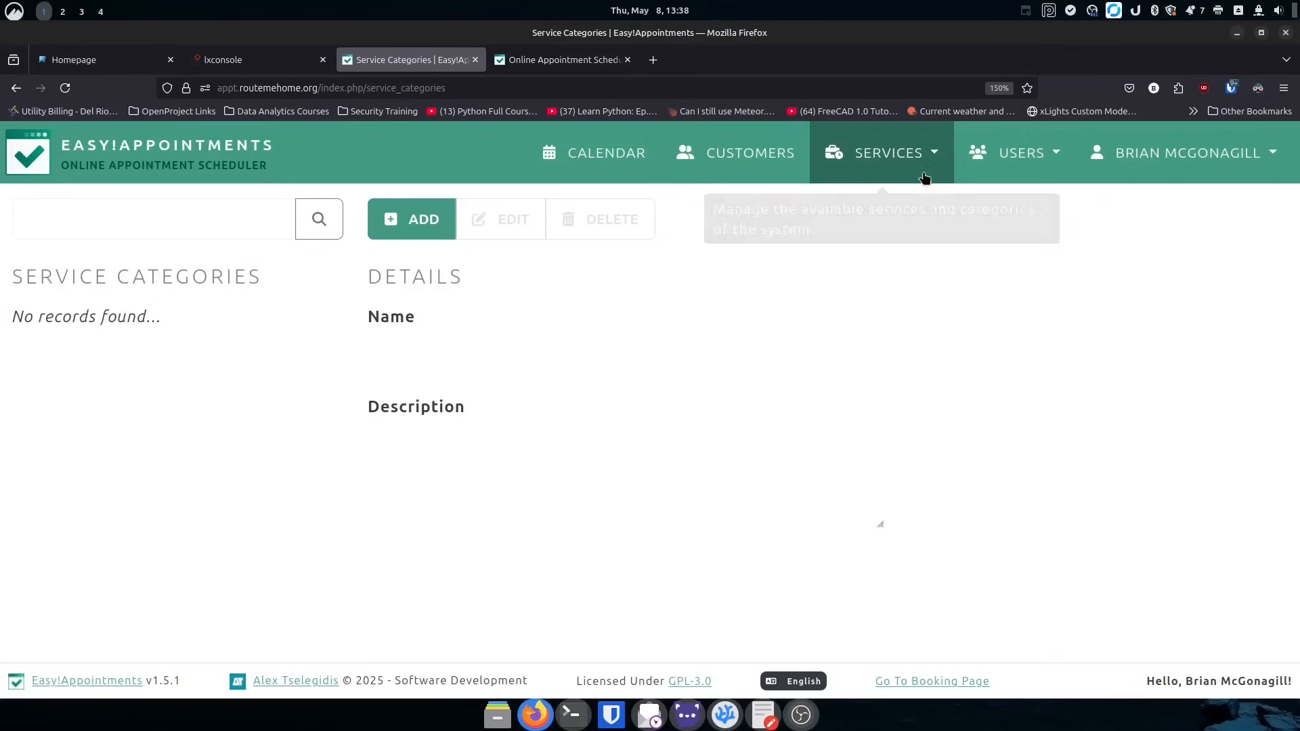
Return to the Services page and examine the default service's details, from duration and price to color, visibility and description.
left_click(900, 161)
left_click(864, 221)
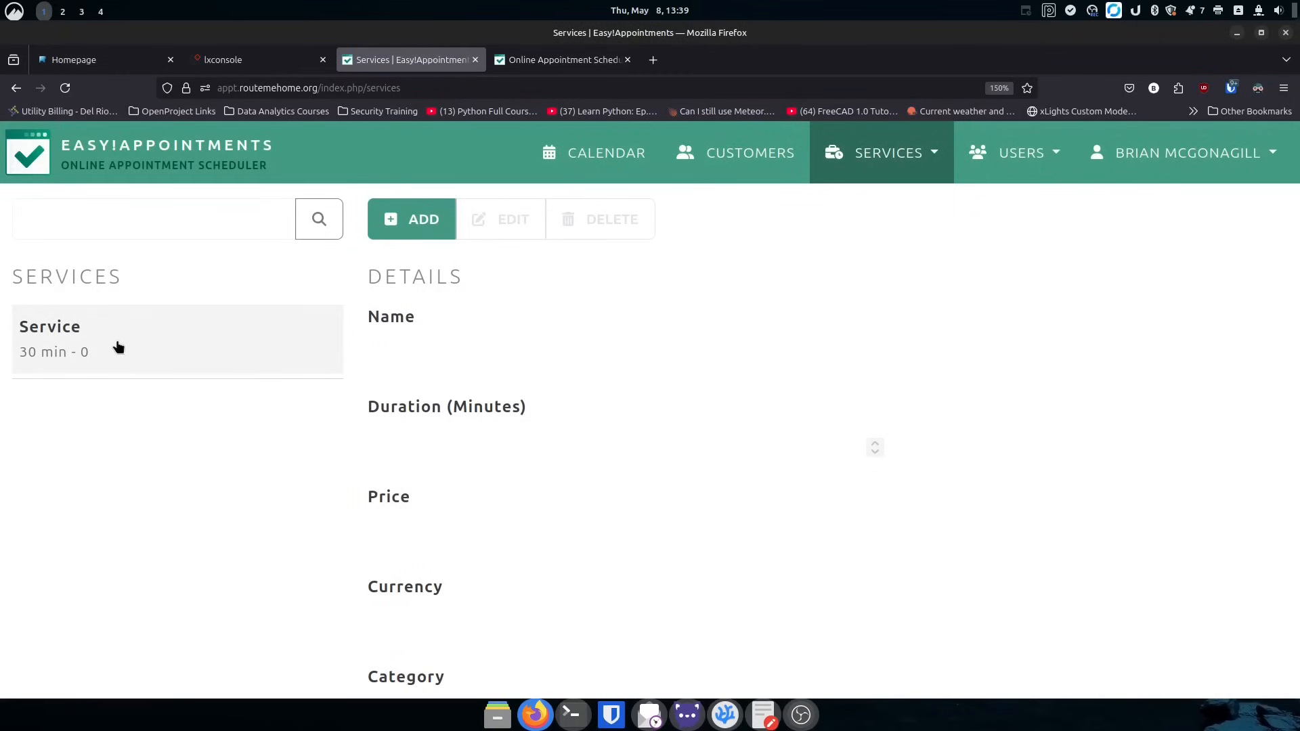
left_click(291, 346)
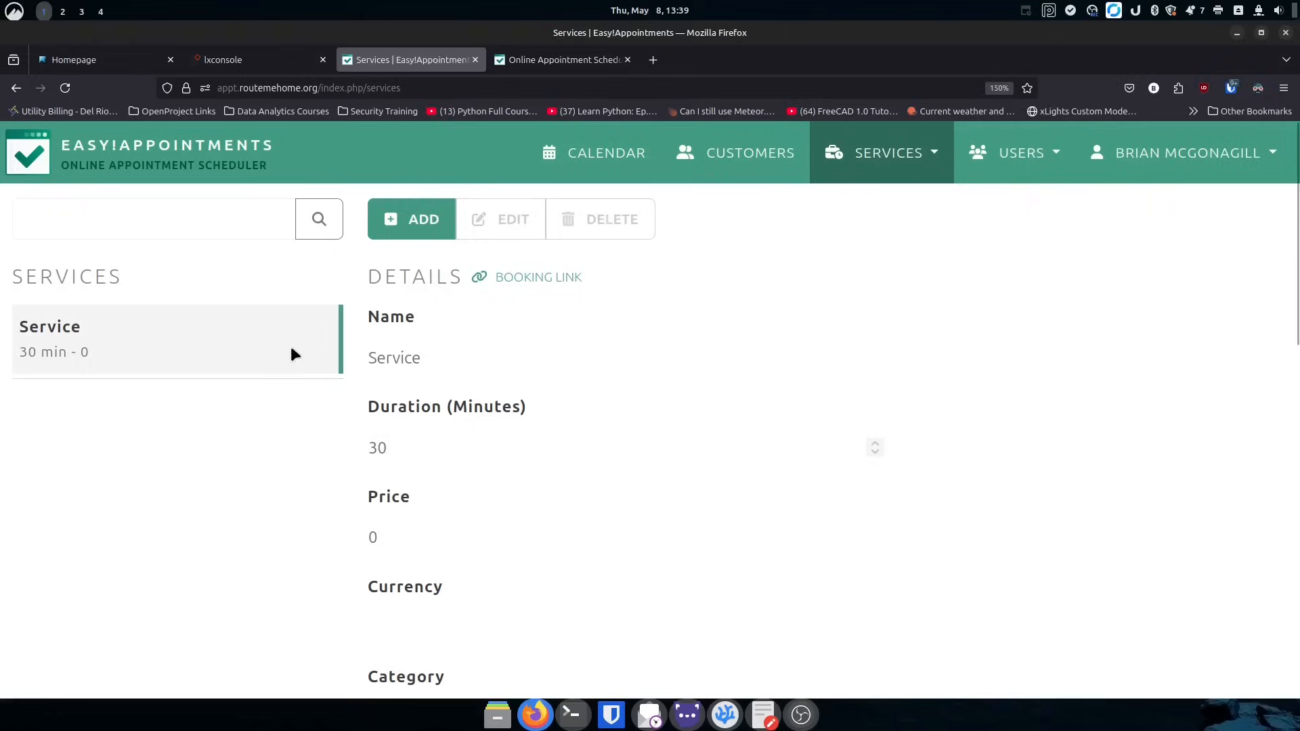
scroll(469, 347, "down", 2)
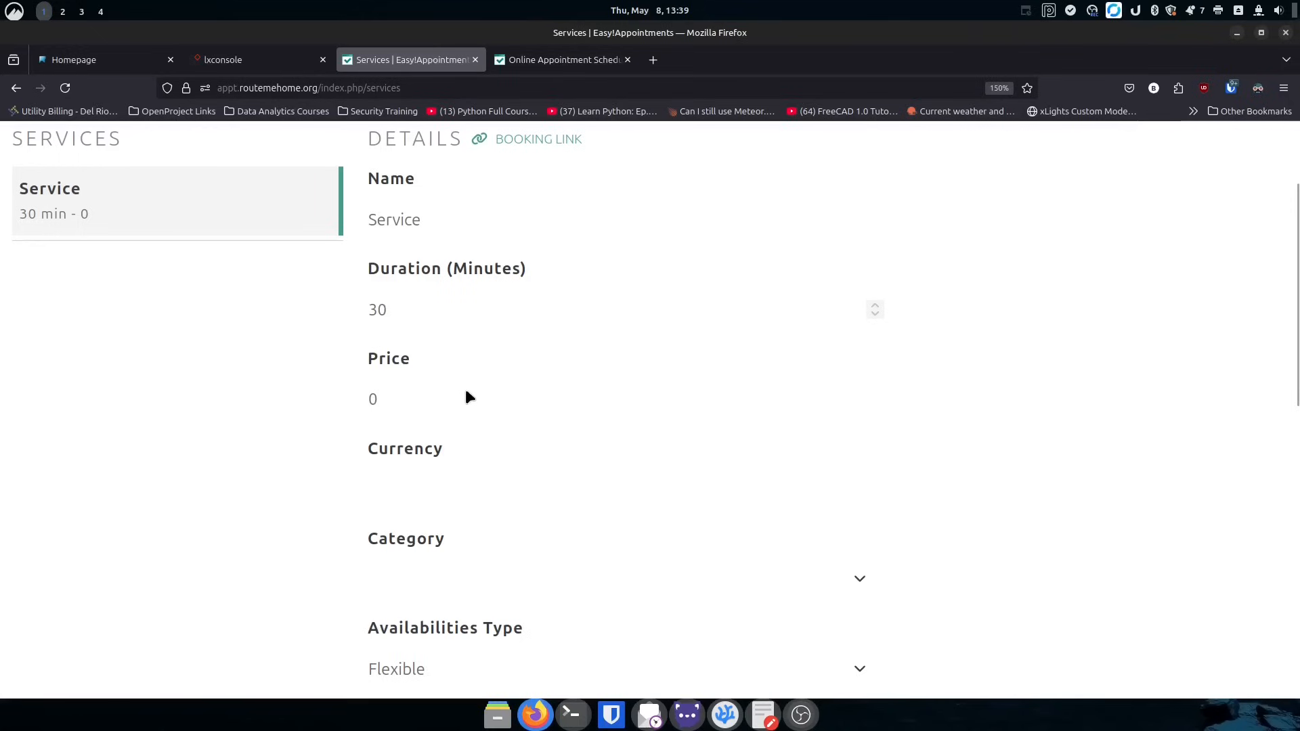
scroll(467, 390, "down", 2)
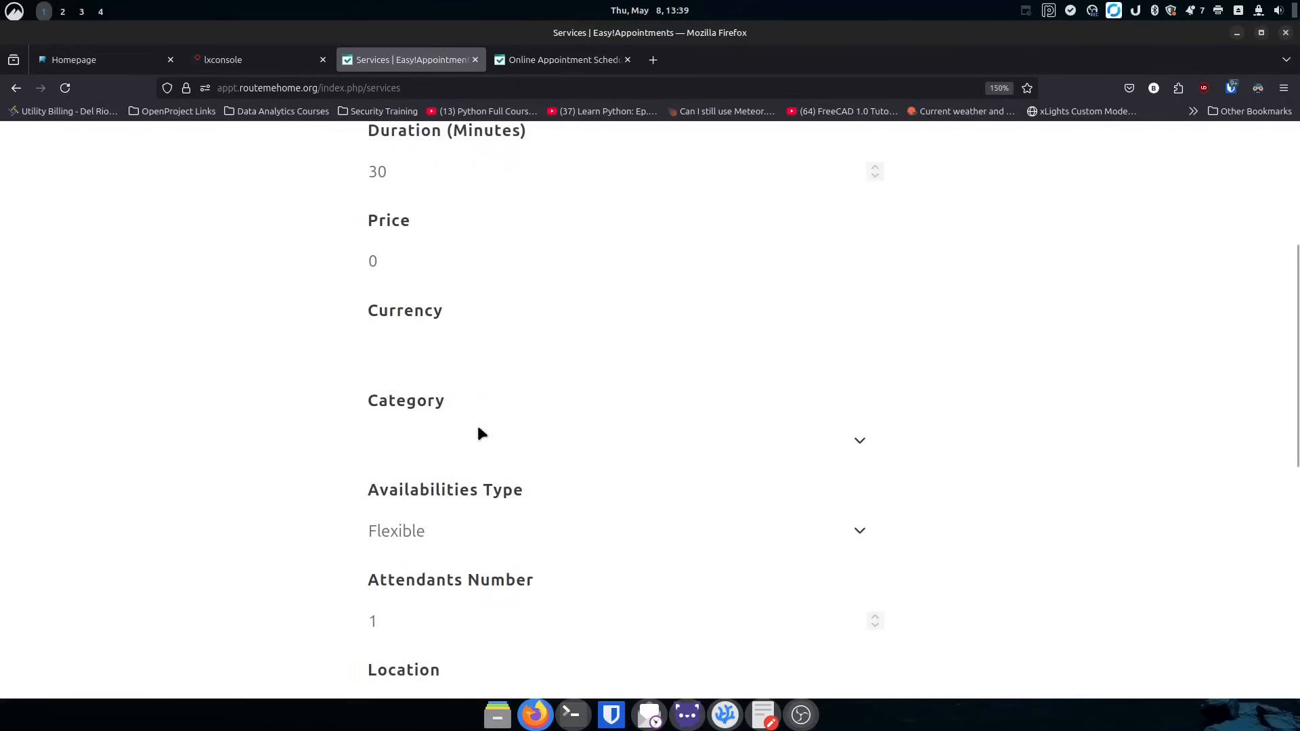
scroll(480, 426, "down", 4)
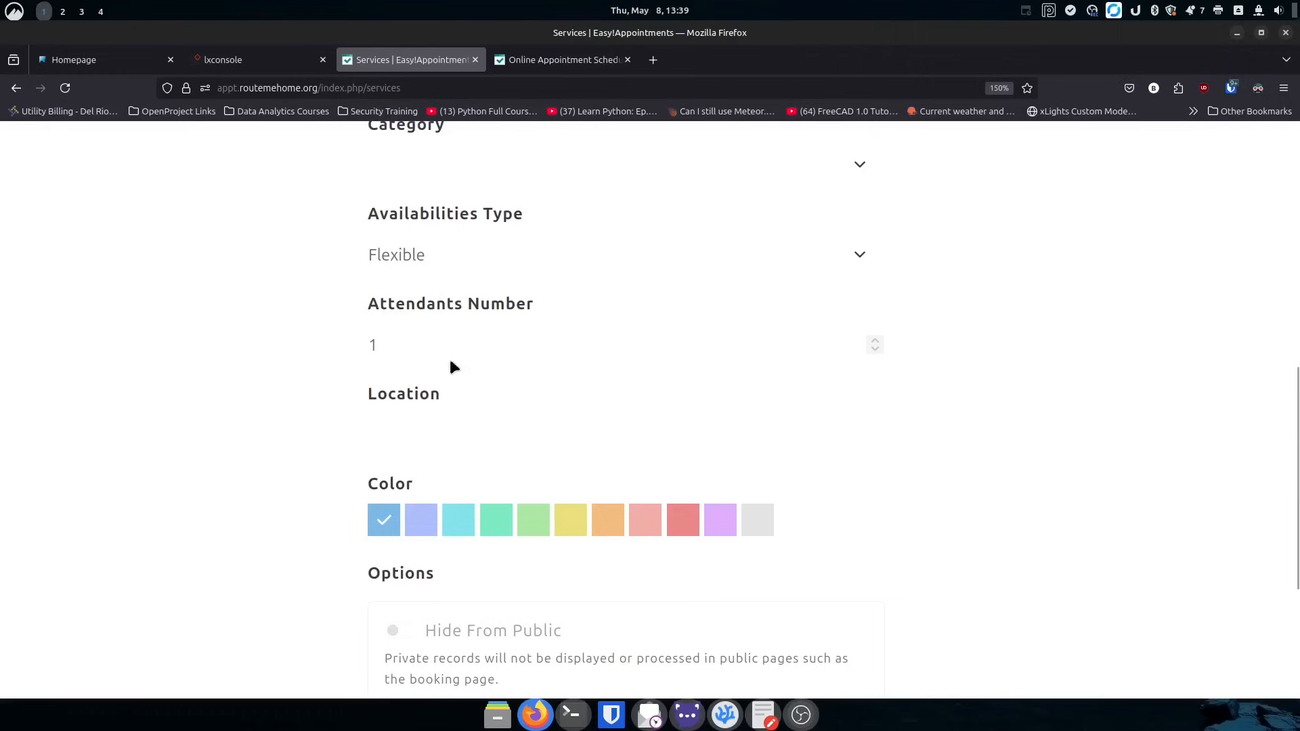
scroll(474, 411, "down", 4)
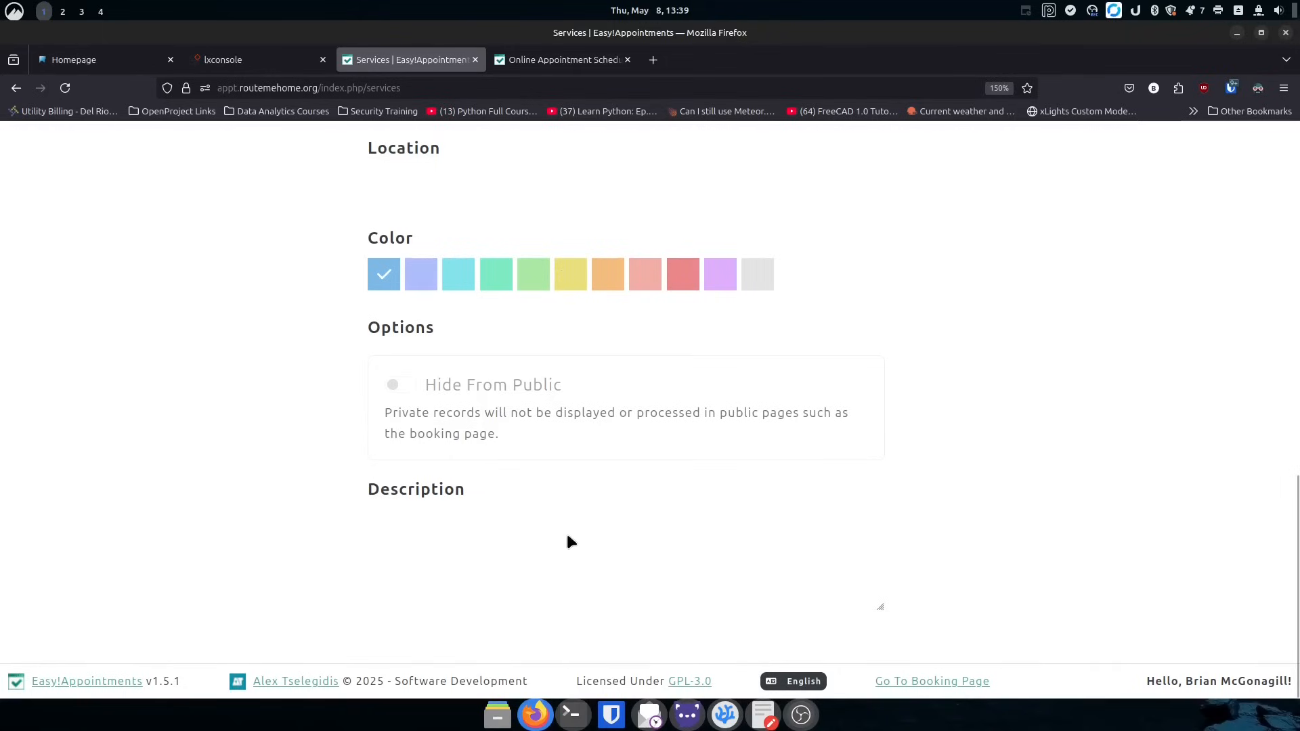
Open the default service for editing and enter $5.00 as its currency.
scroll(569, 540, "up", 10)
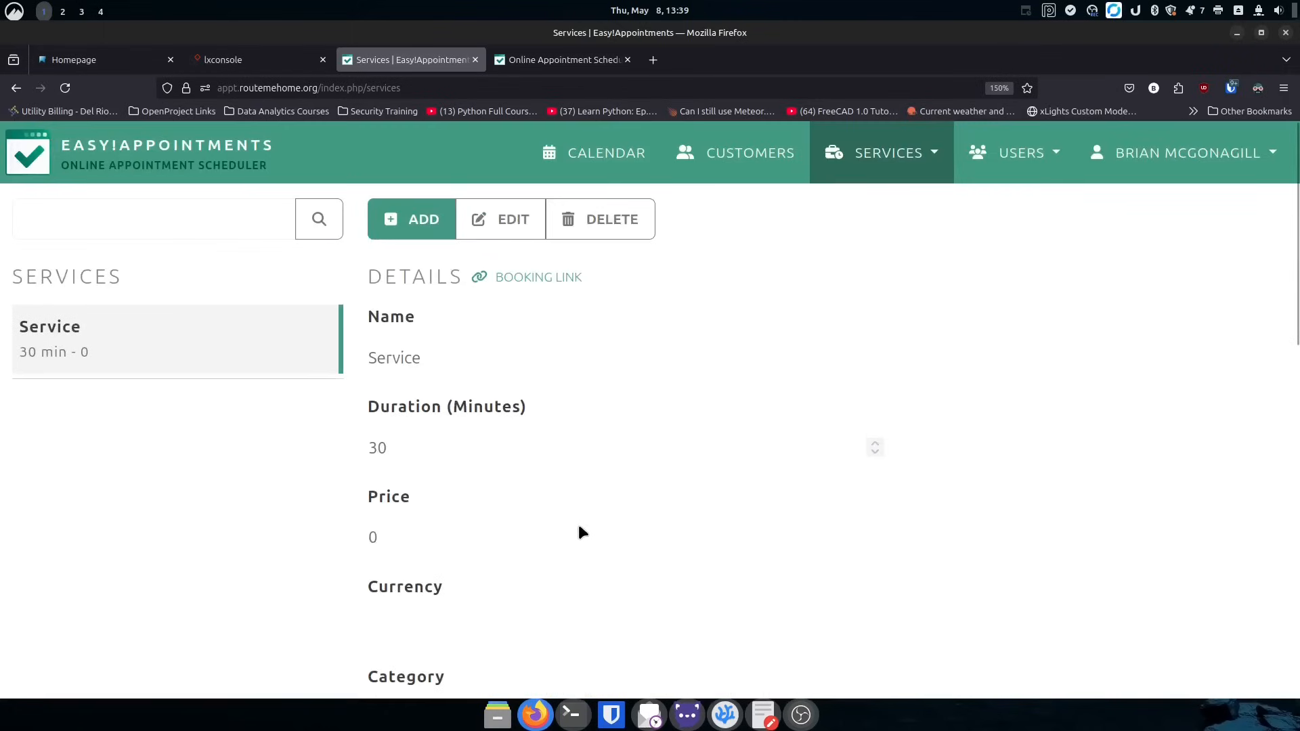
left_click(511, 222)
scroll(550, 485, "down", 4)
left_click(508, 341)
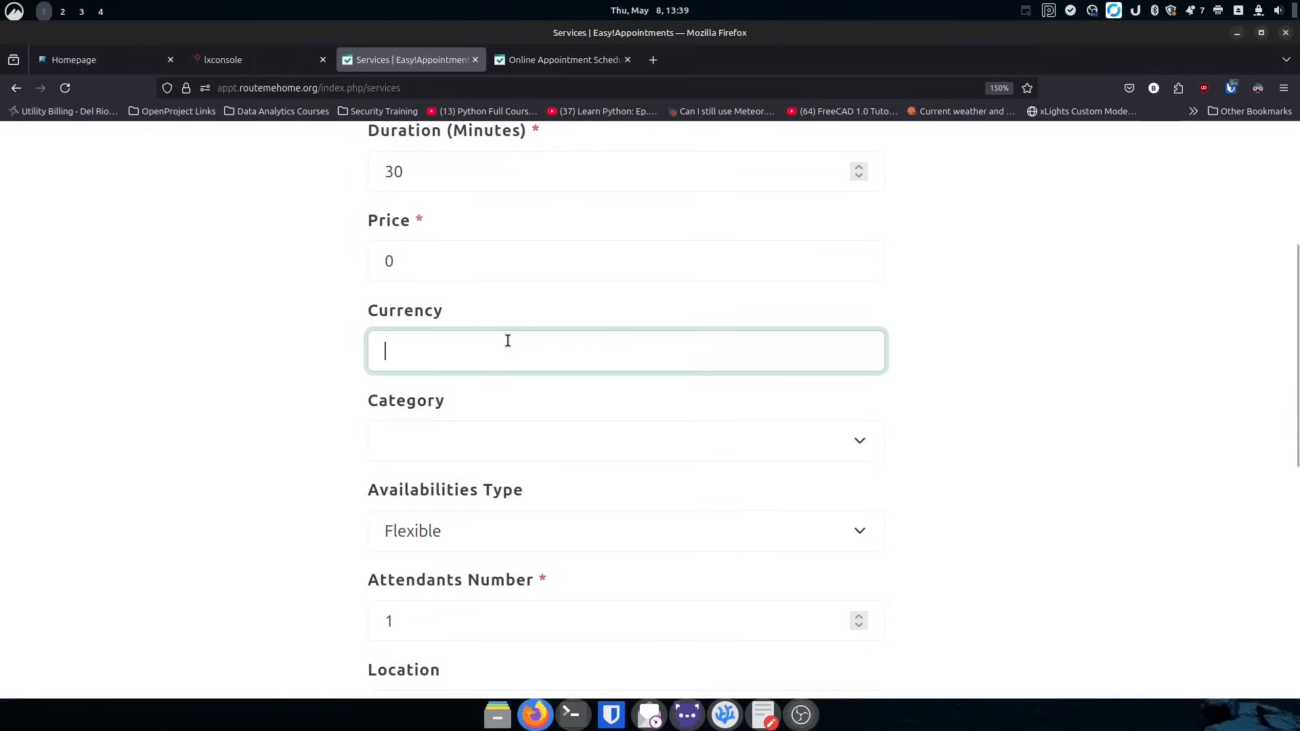
type("6")
key("BackSpace")
type("$5.00")
key("Tab")
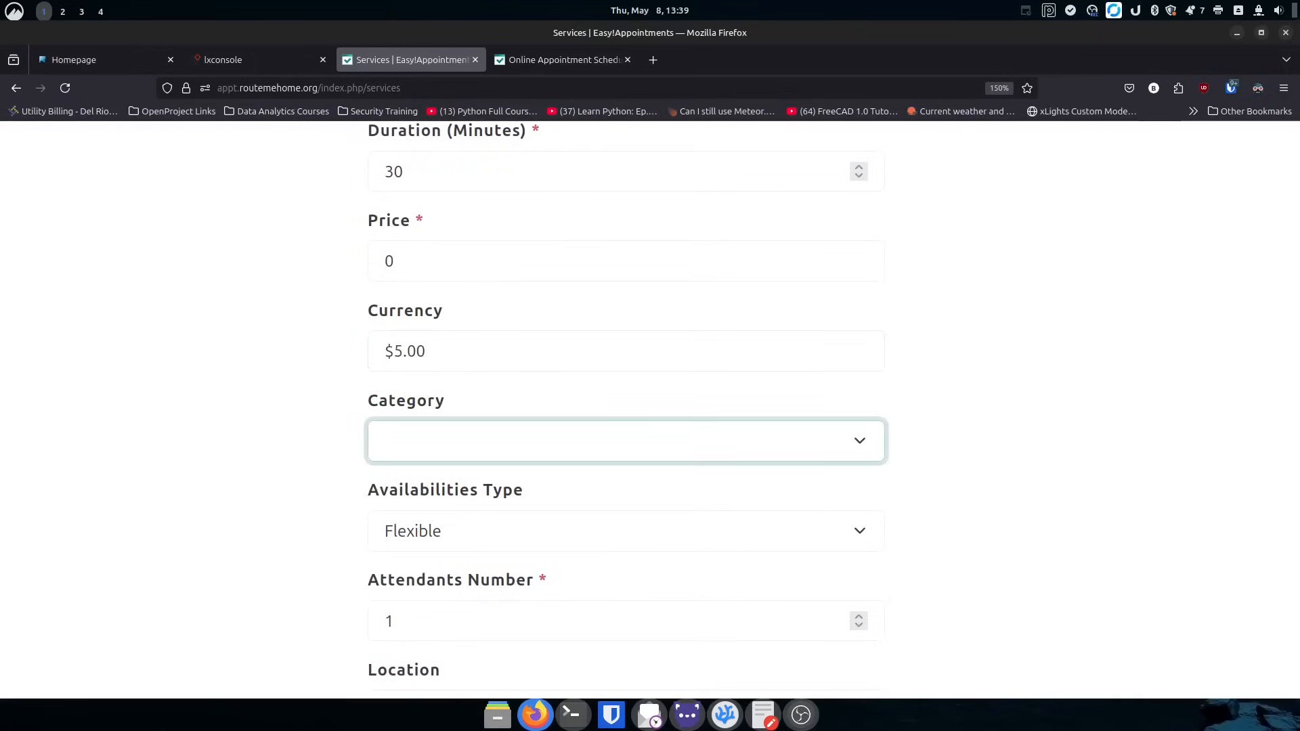
Check which categories are available for the service, leaving the category unset.
left_click(520, 441)
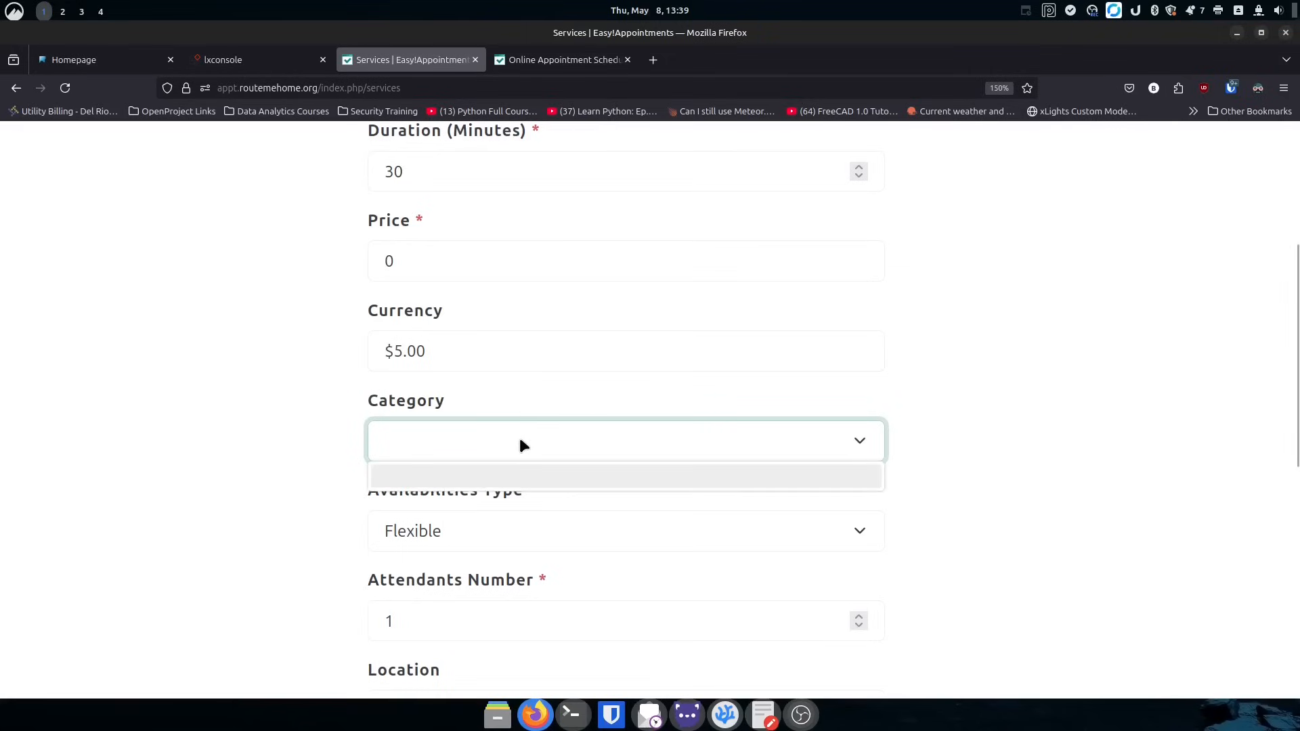
left_click(520, 440)
left_click(521, 445)
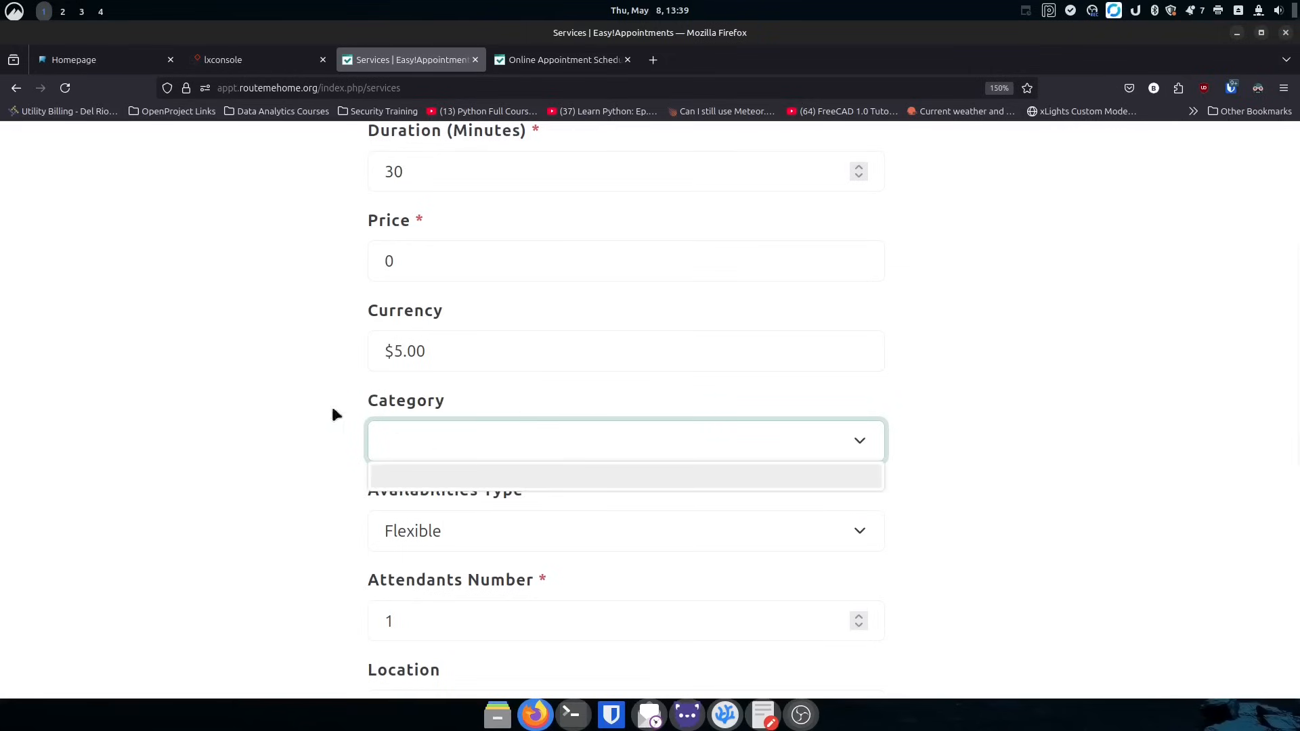
left_click(313, 490)
scroll(316, 480, "down", 2)
scroll(339, 406, "up", 2)
Set the service's price to $5.00 and its currency to US Dollar.
left_click(424, 266)
key("BackSpace")
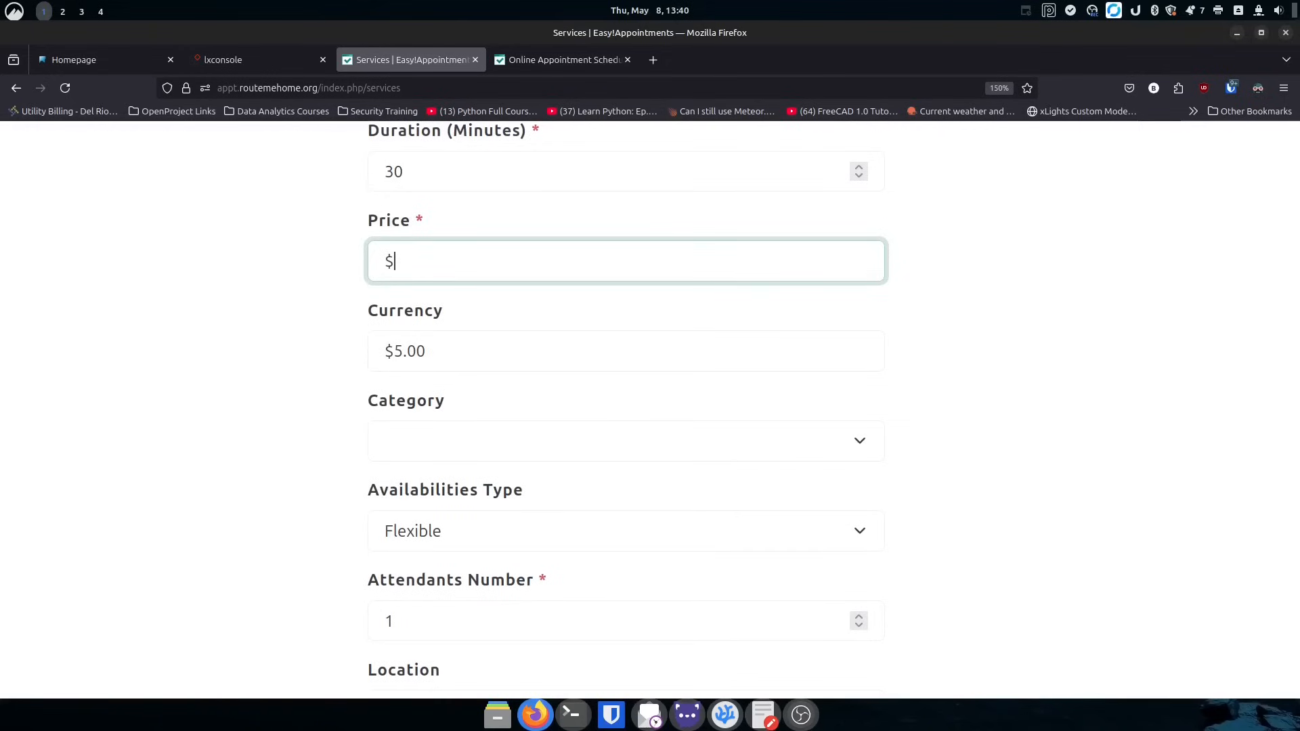
type("$5.00")
key("Tab")
type("US D")
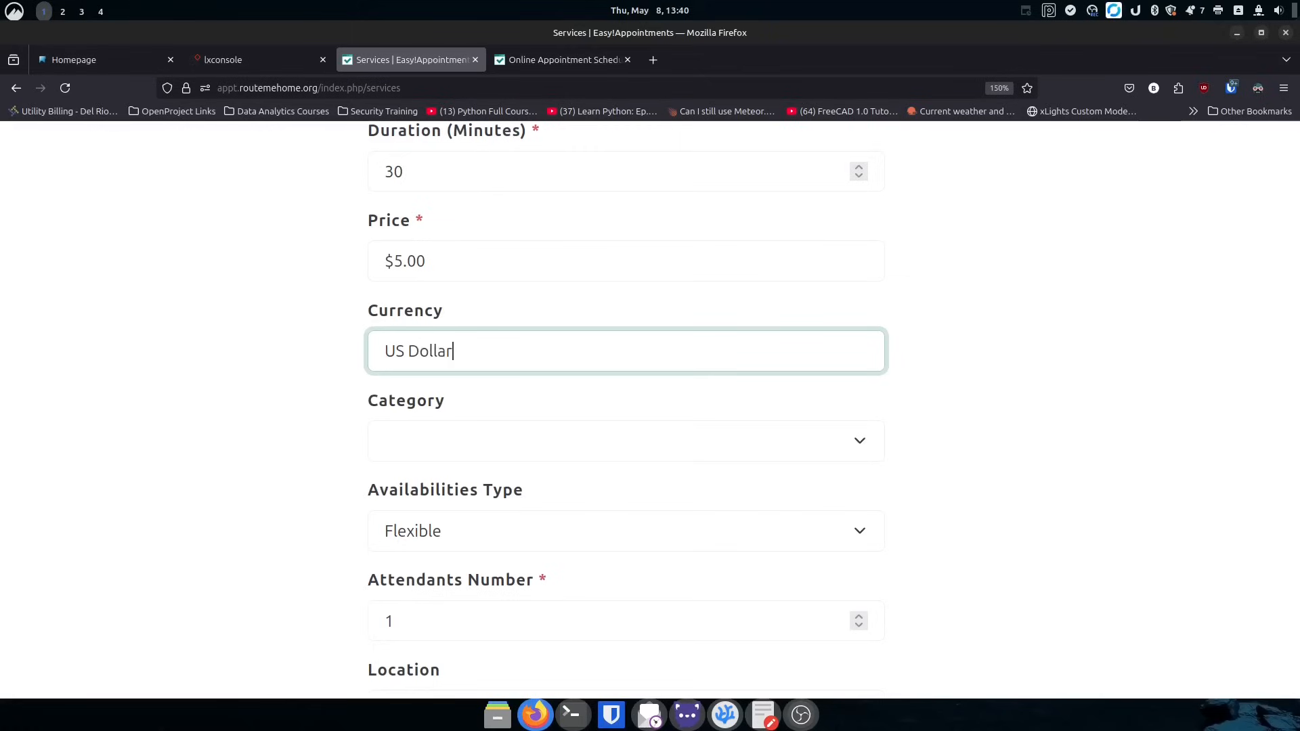
Choose the mint green swatch as the service's color.
left_click(141, 364)
scroll(345, 508, "down", 5)
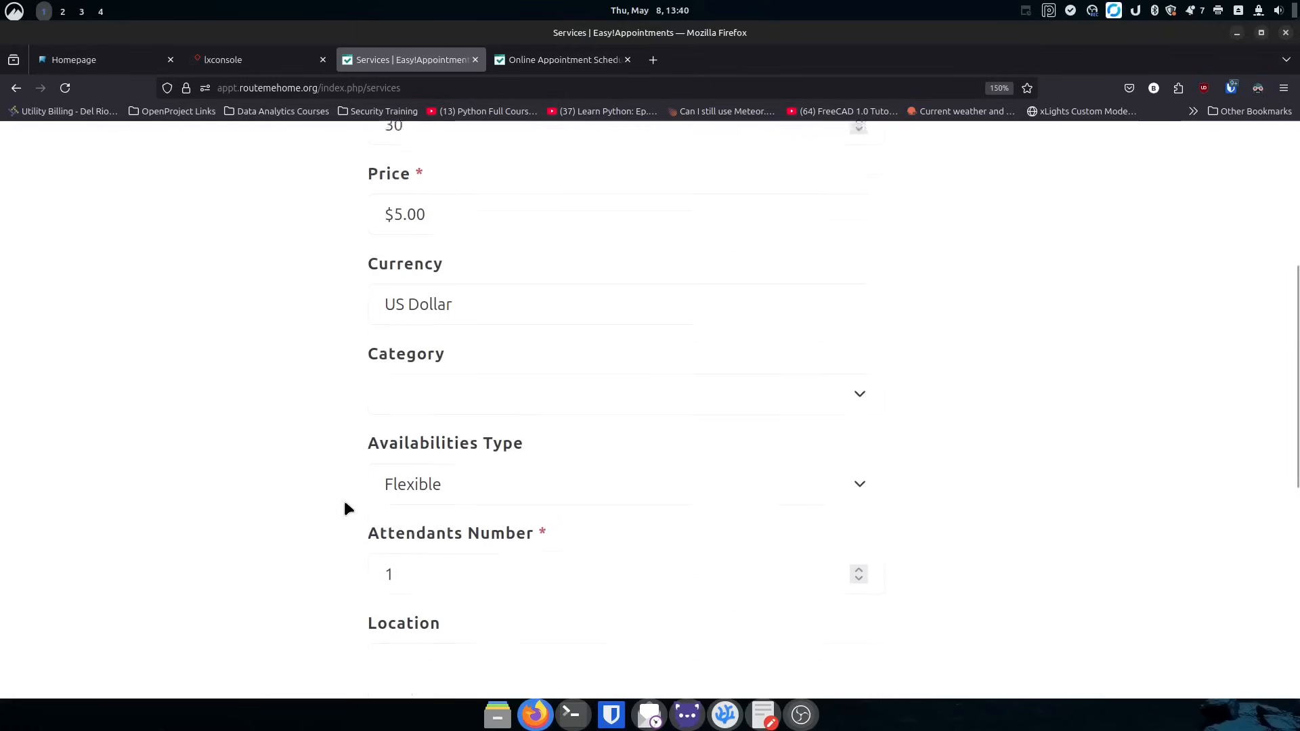
left_click(502, 520)
Rename the service to "Brak / Fix" and try to save it.
scroll(336, 444, "up", 10)
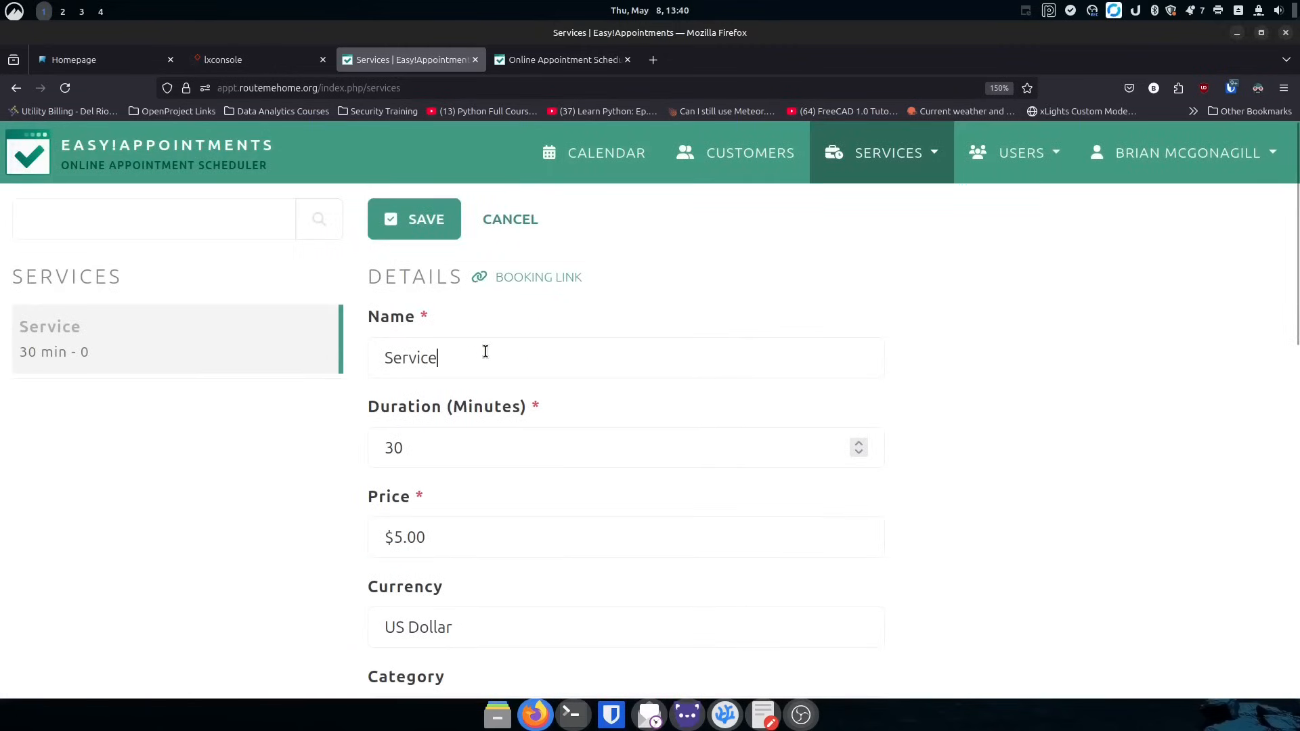
double_click(484, 361)
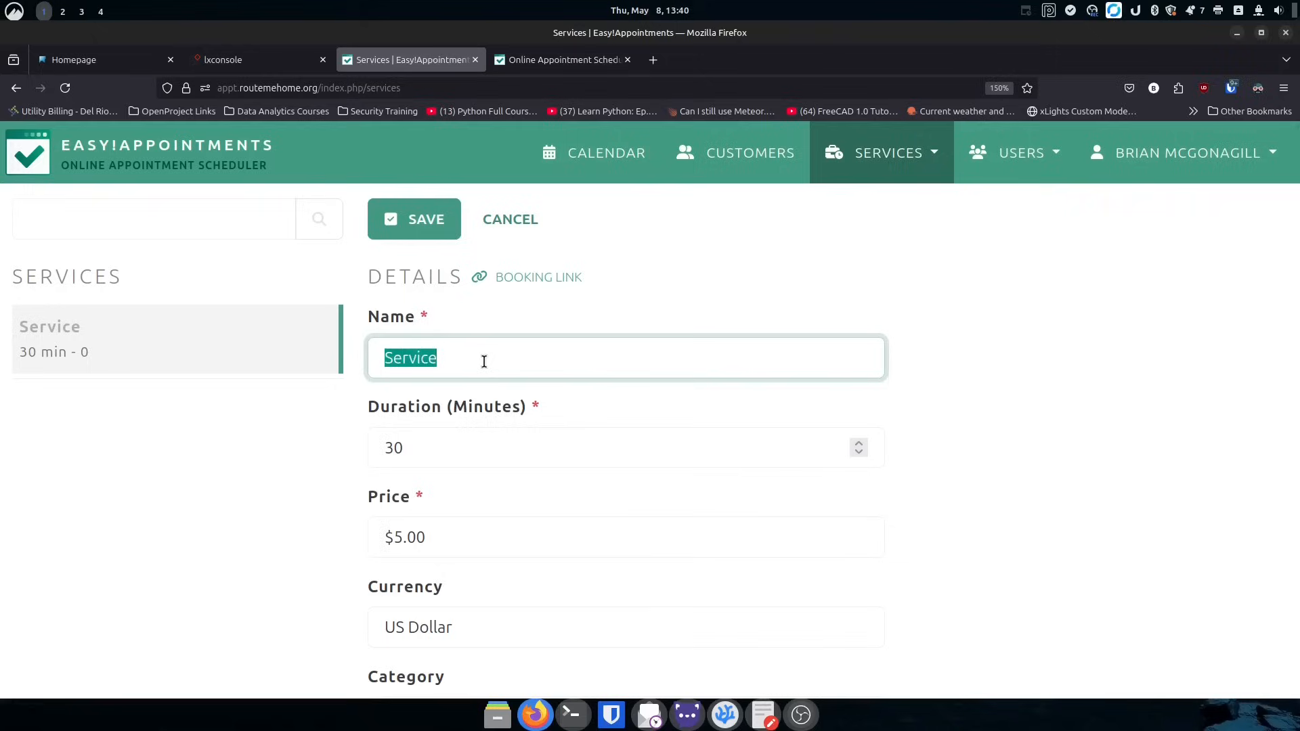
type("Brak / Fix")
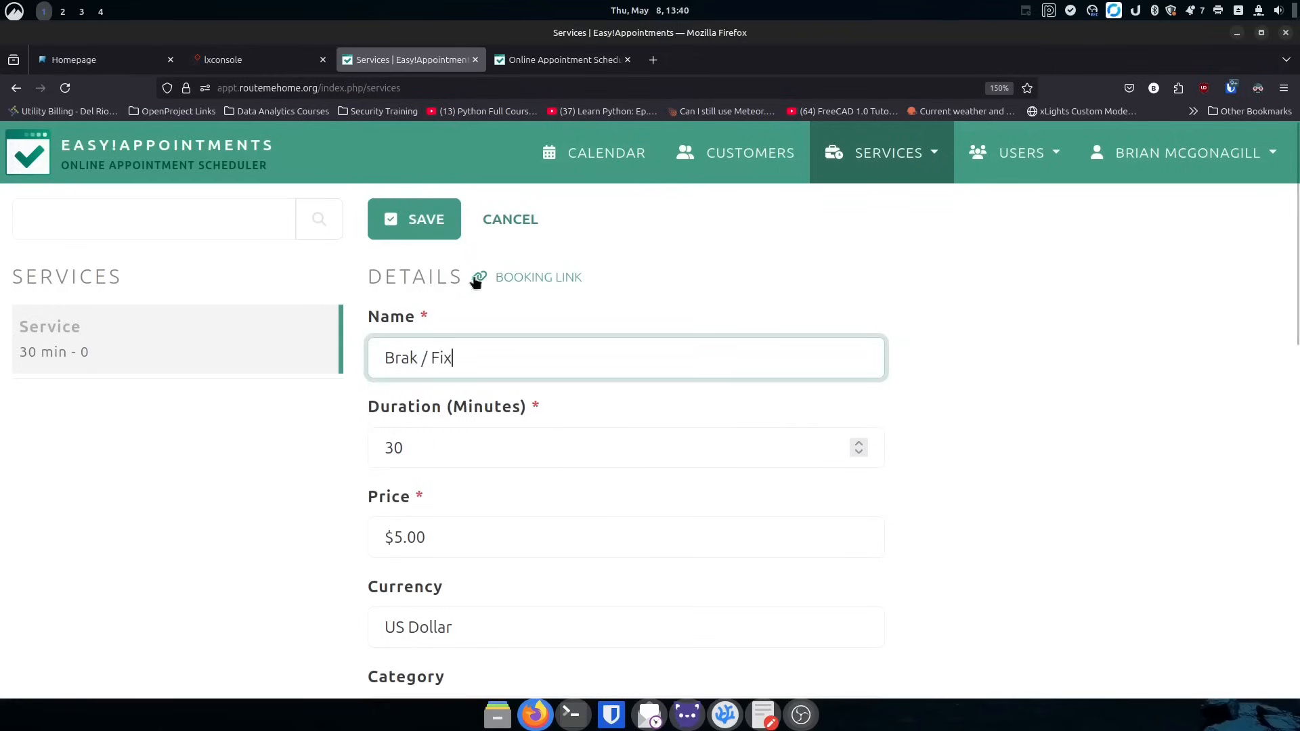
left_click(427, 223)
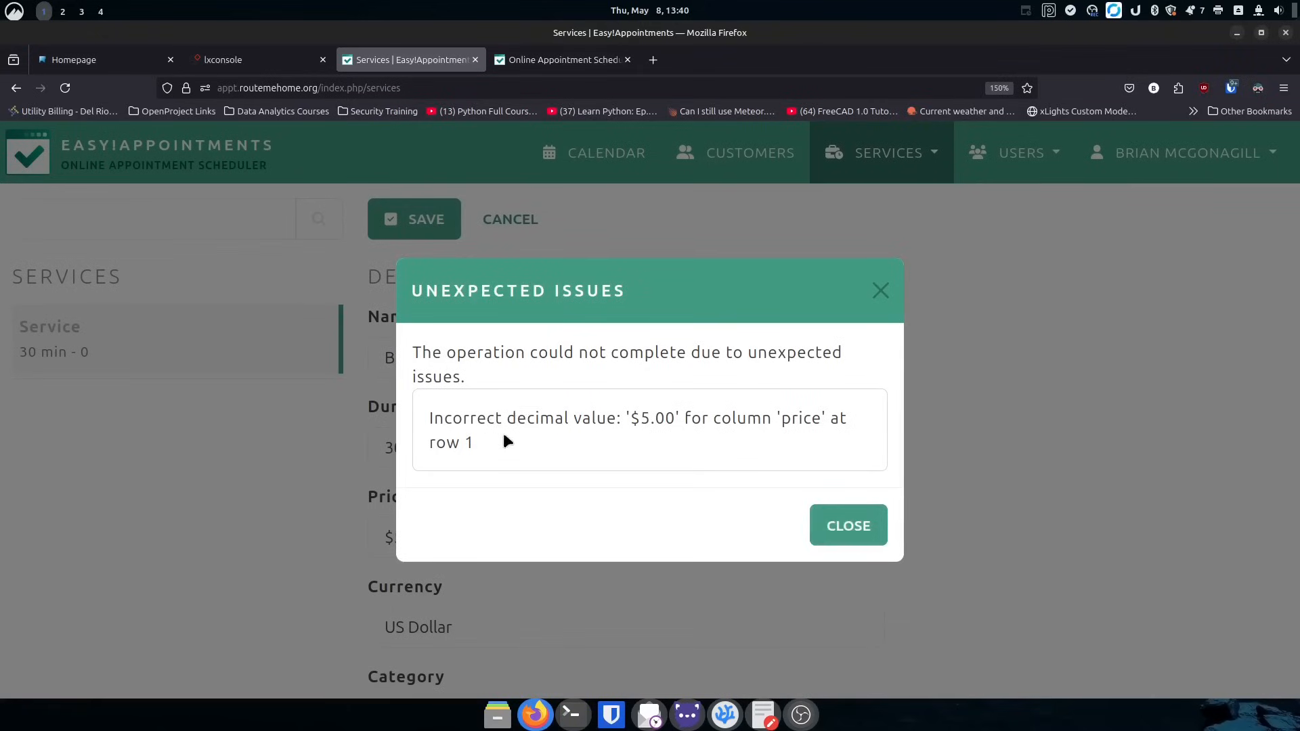
Remove the dollar sign from the price so it reads 5.00, and save the service.
left_click(827, 527)
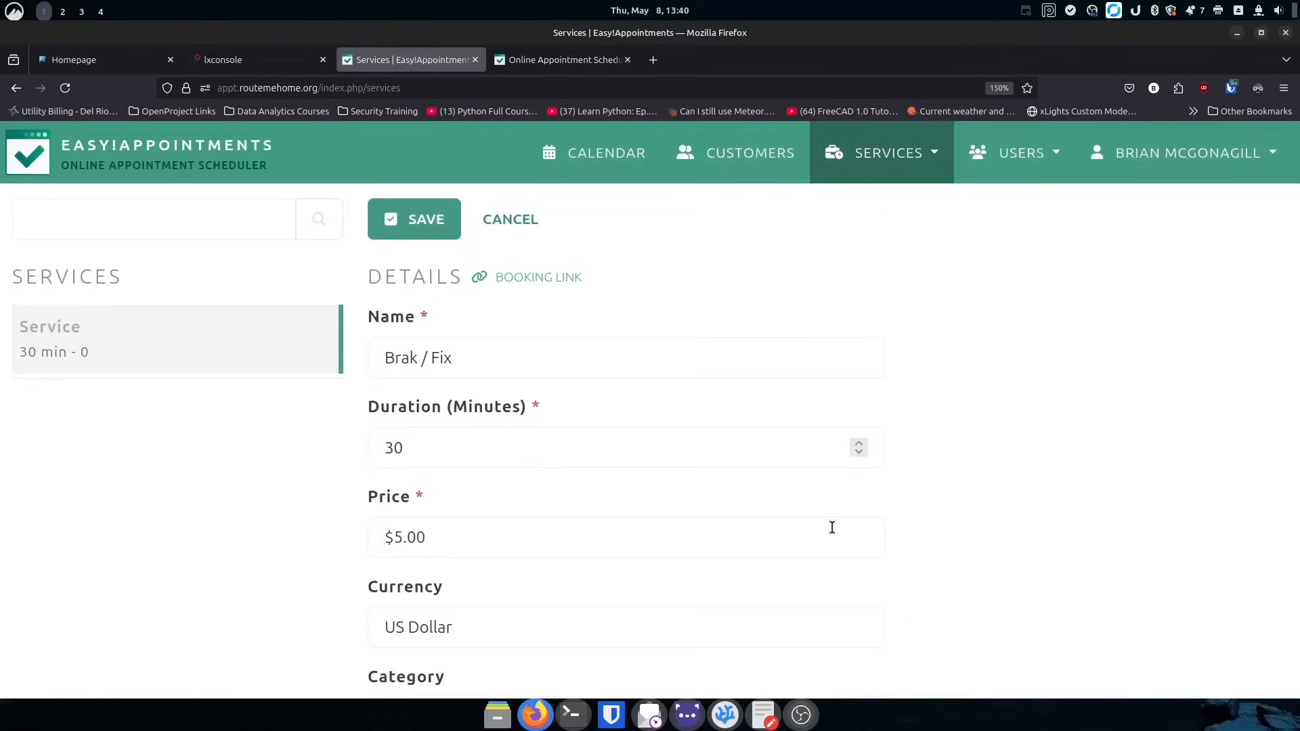
left_click(394, 539)
key("BackSpace")
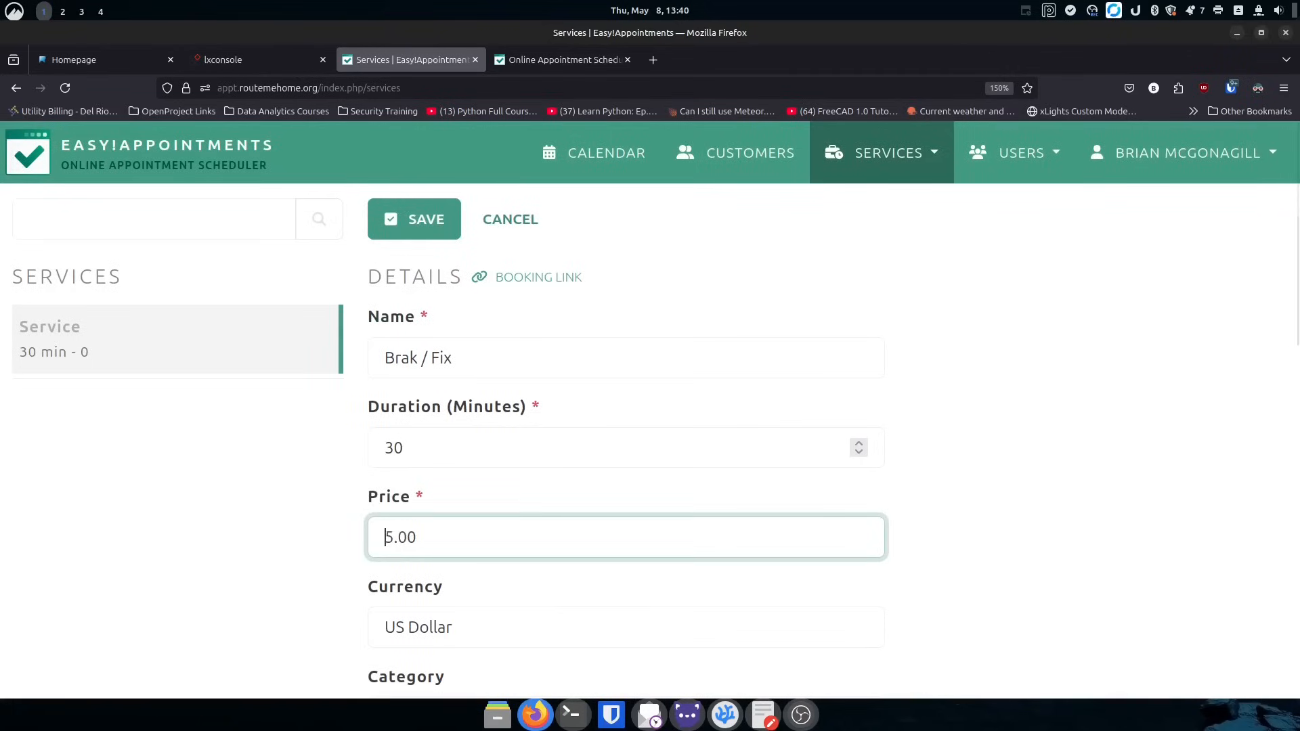
left_click(415, 221)
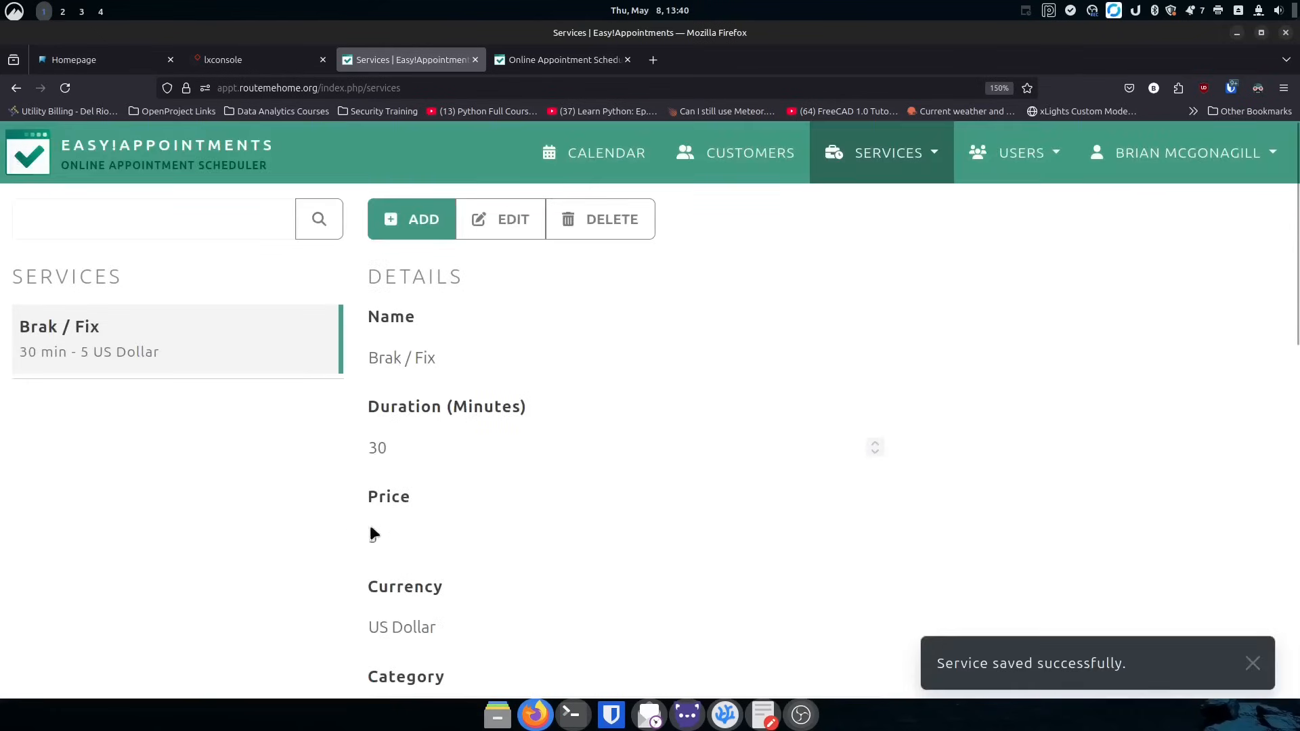
Review the saved service's details, including its price, currency, category and color.
scroll(527, 526, "down", 4)
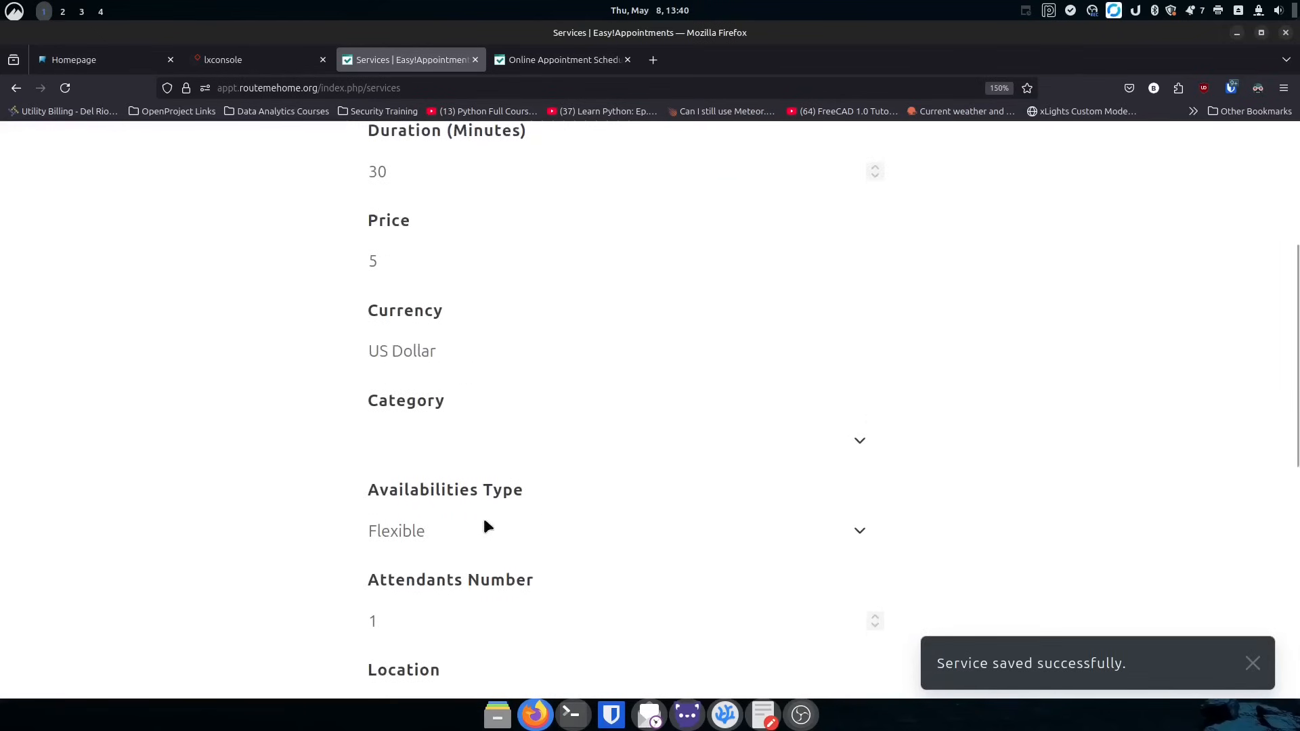
scroll(506, 583, "down", 5)
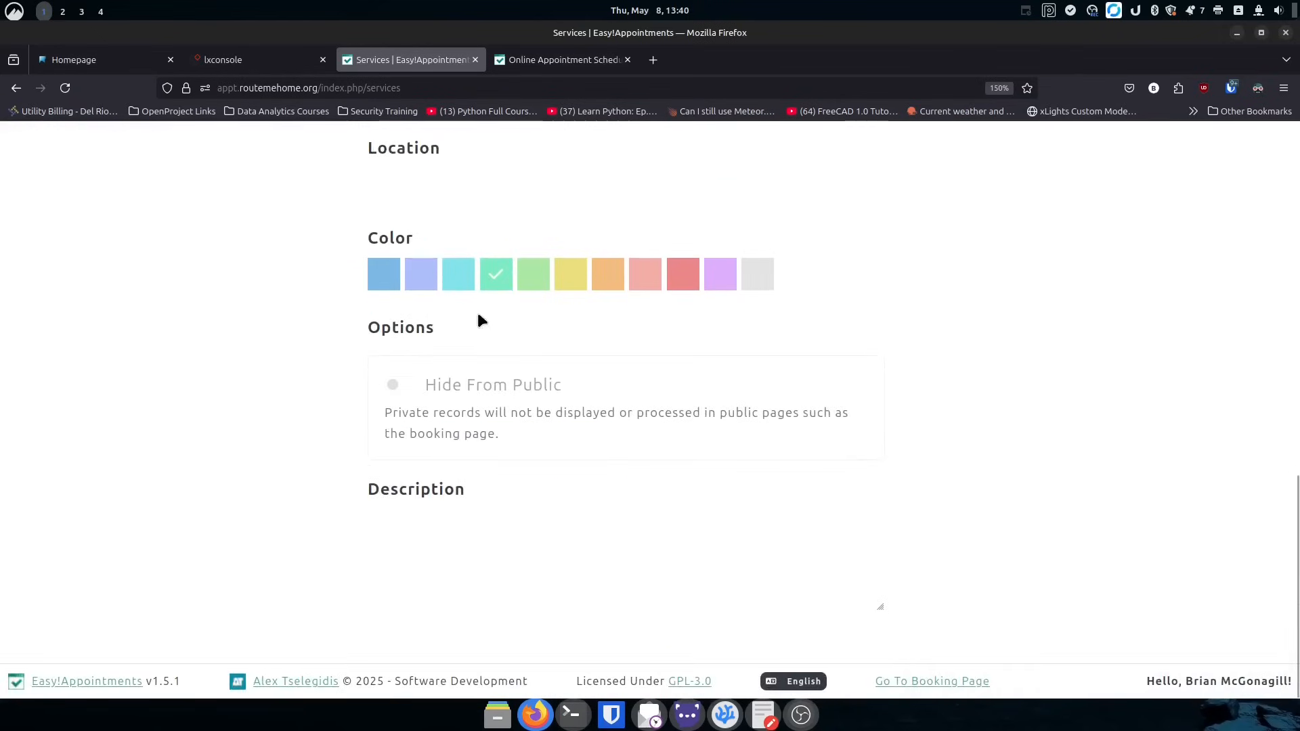
scroll(521, 515, "up", 10)
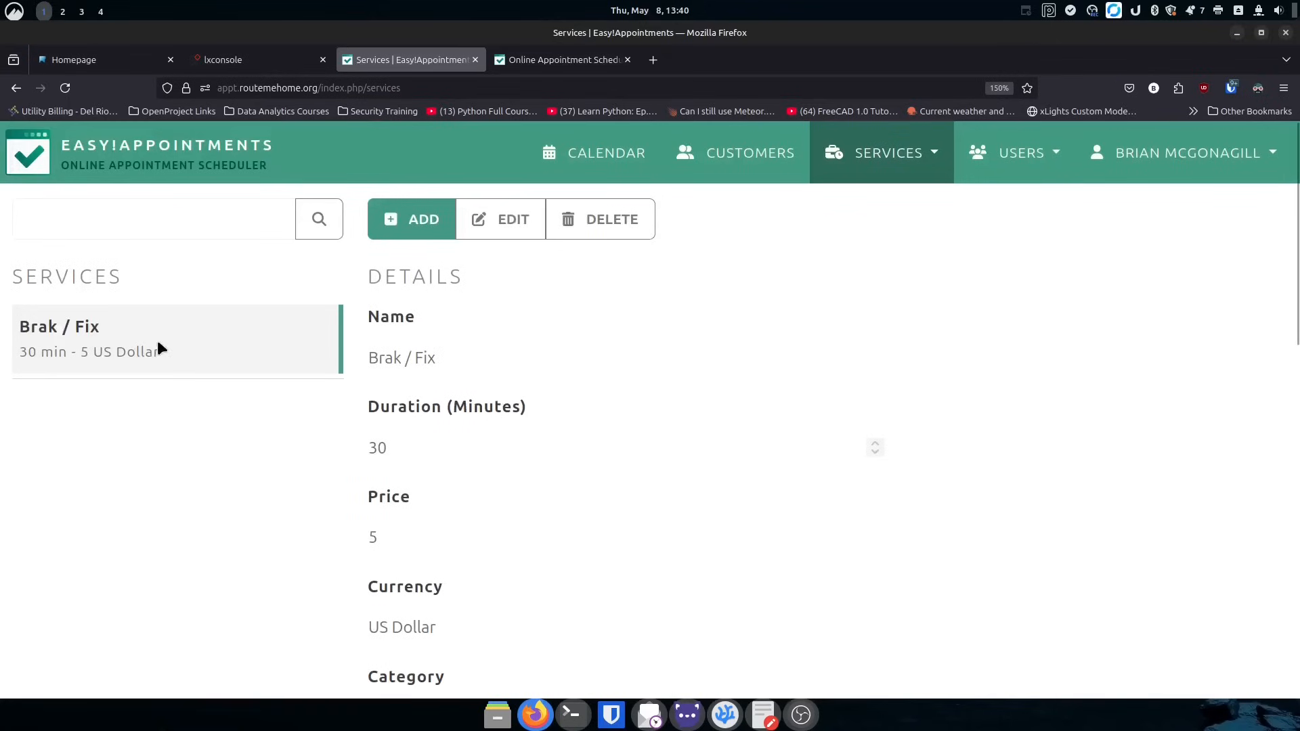
Open a blank new-service form, cancel it, and view the customer list.
left_click(434, 236)
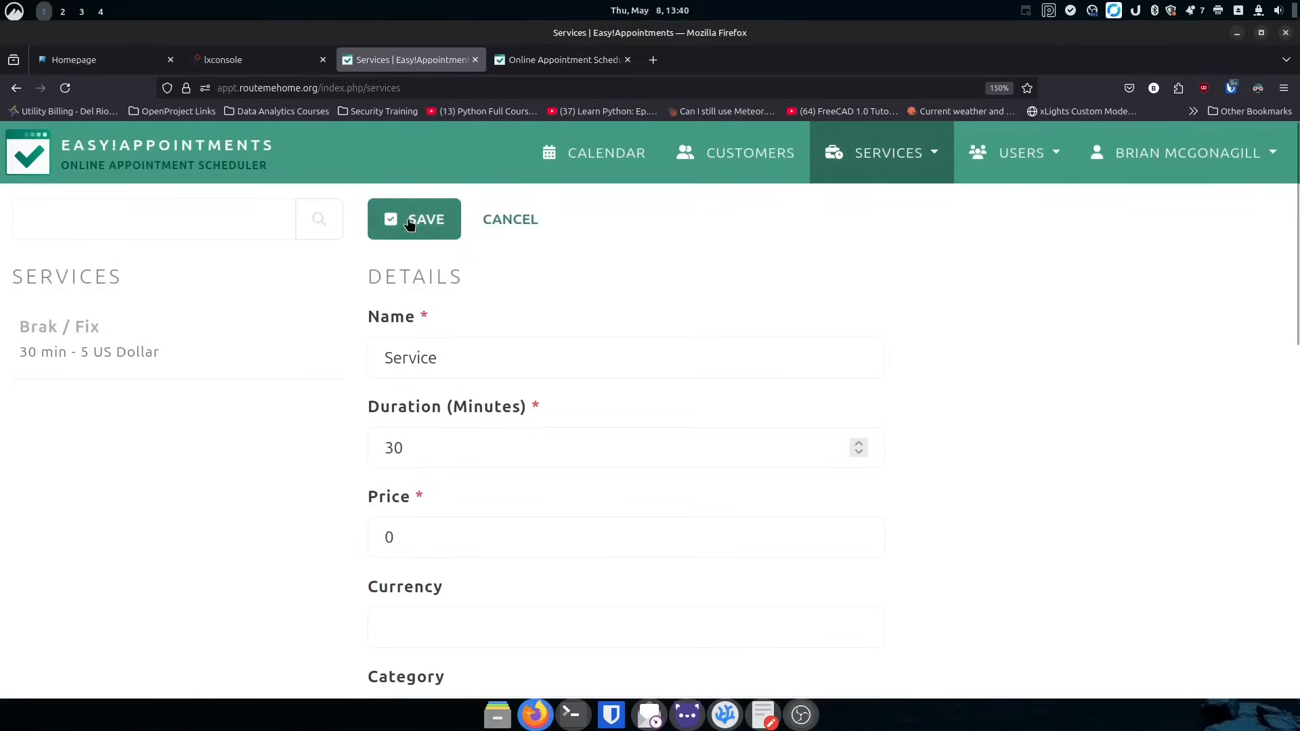
left_click(534, 234)
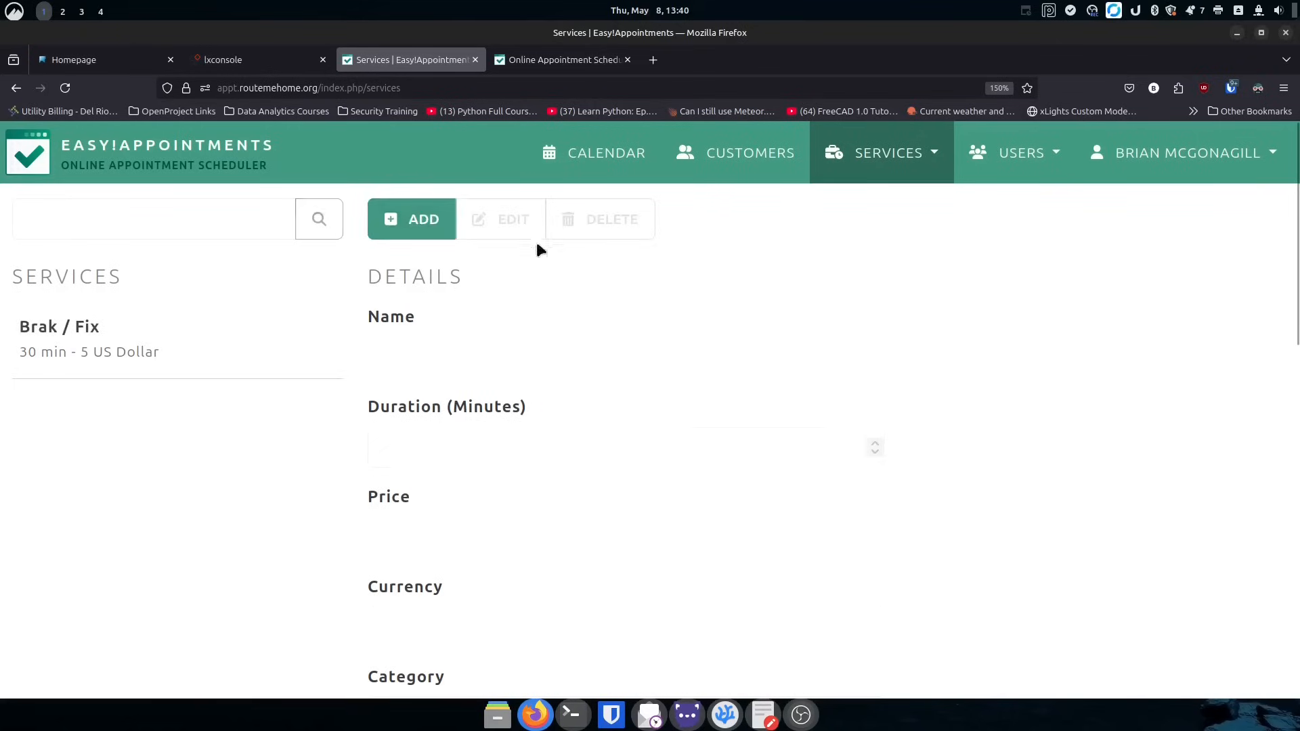
left_click(747, 175)
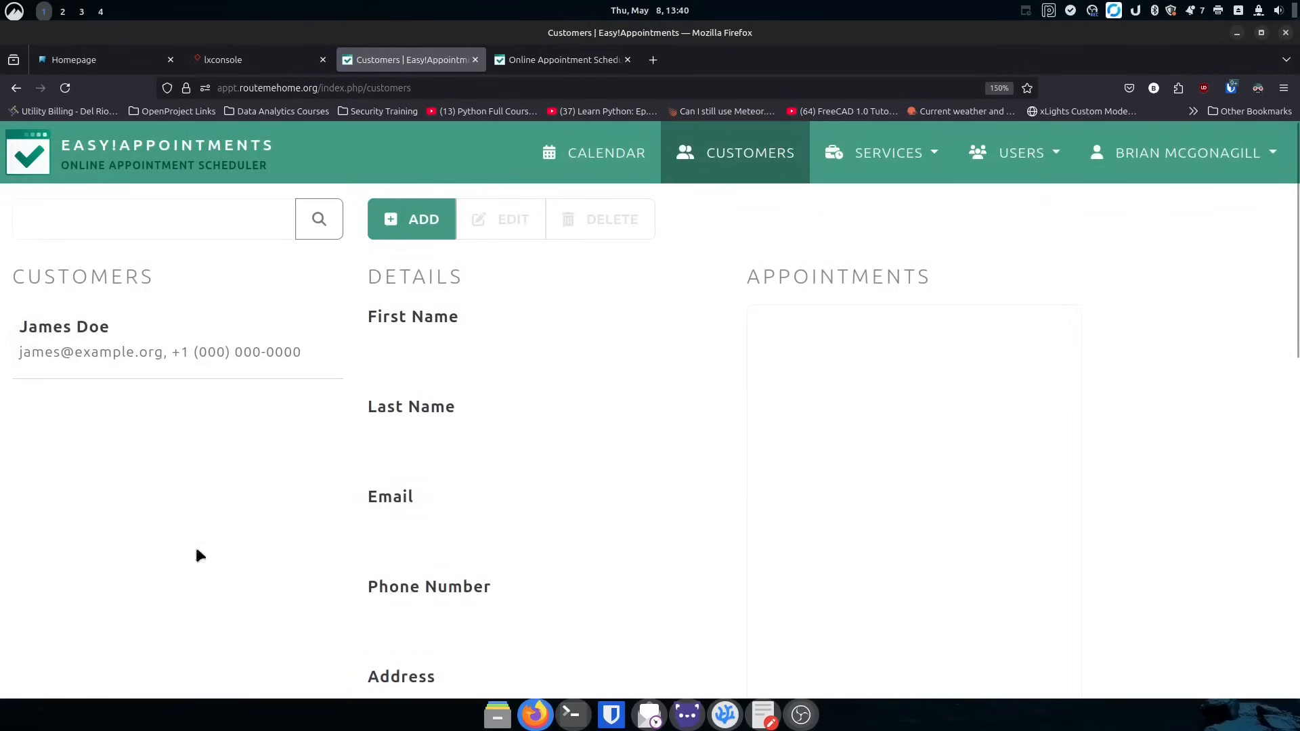
Examine the weekly calendar's working hours, breaks and non-working periods for May 4 – 10, 2025.
left_click(605, 151)
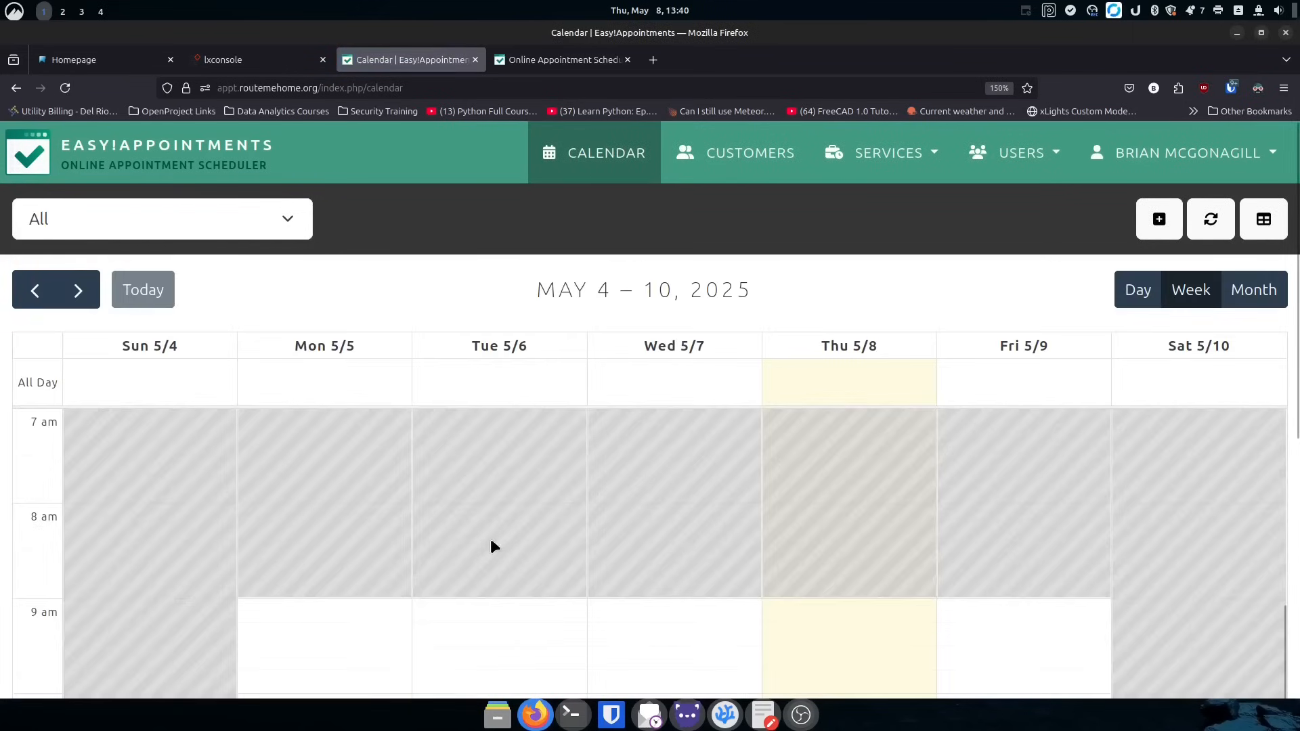
scroll(498, 508, "down", 2)
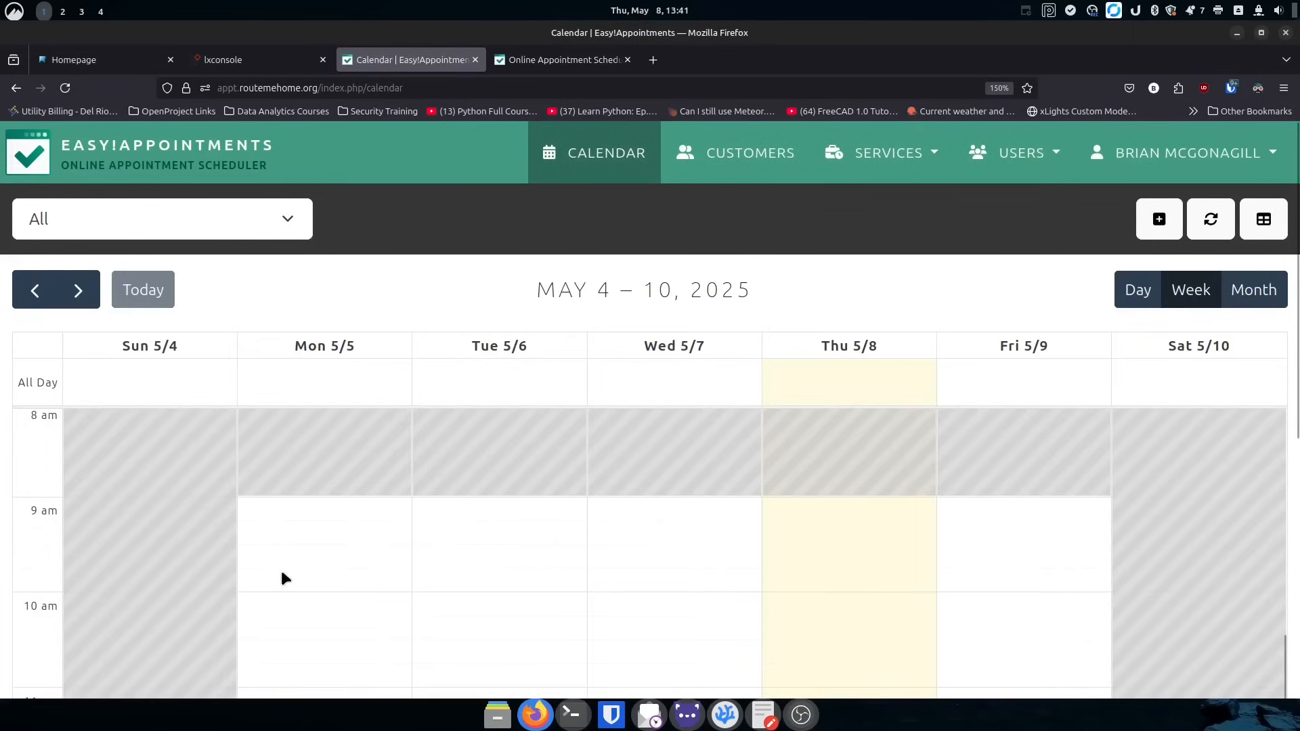
scroll(292, 581, "down", 8)
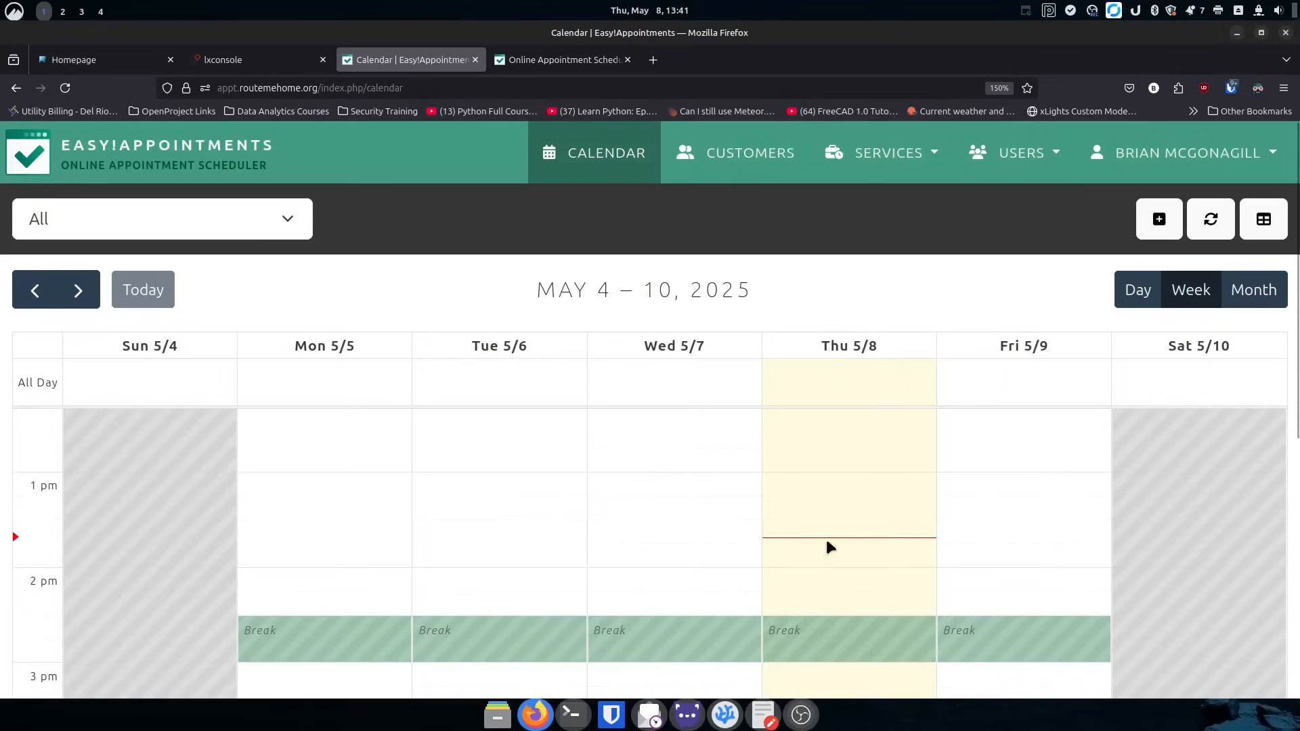
scroll(833, 575, "down", 6)
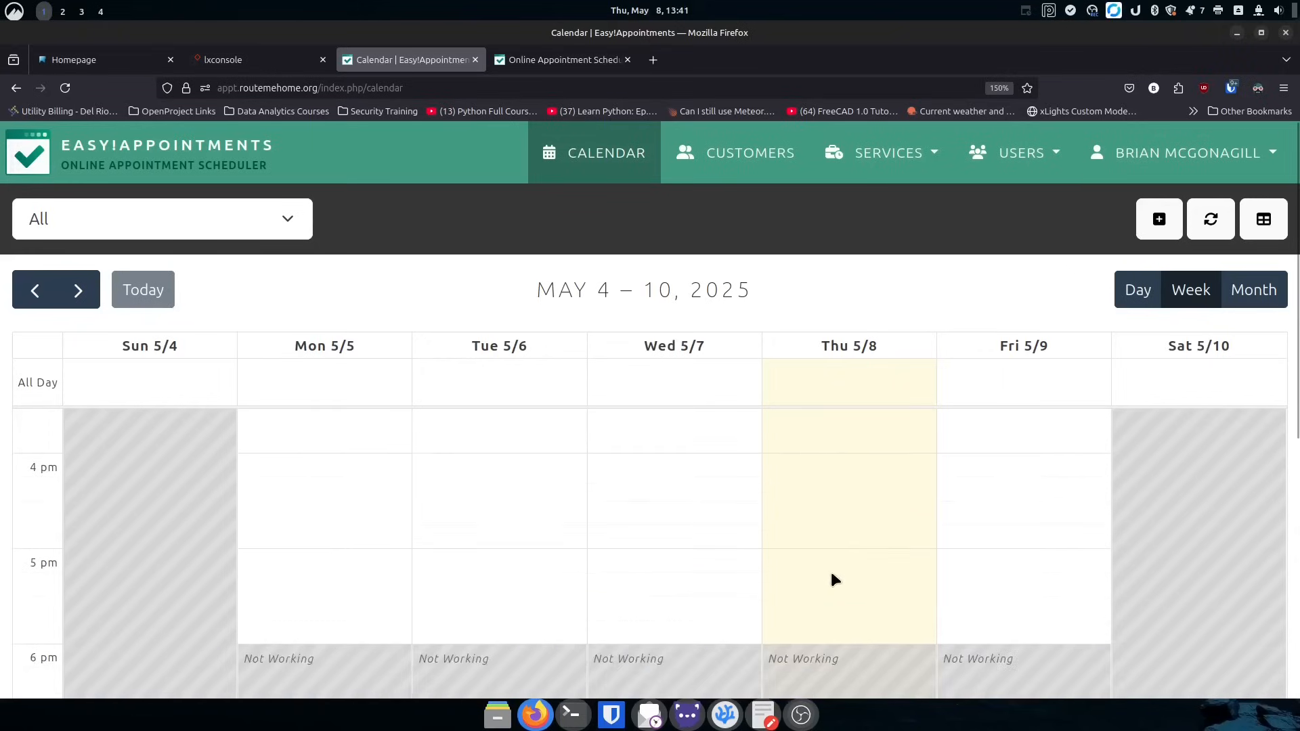
scroll(833, 575, "up", 4)
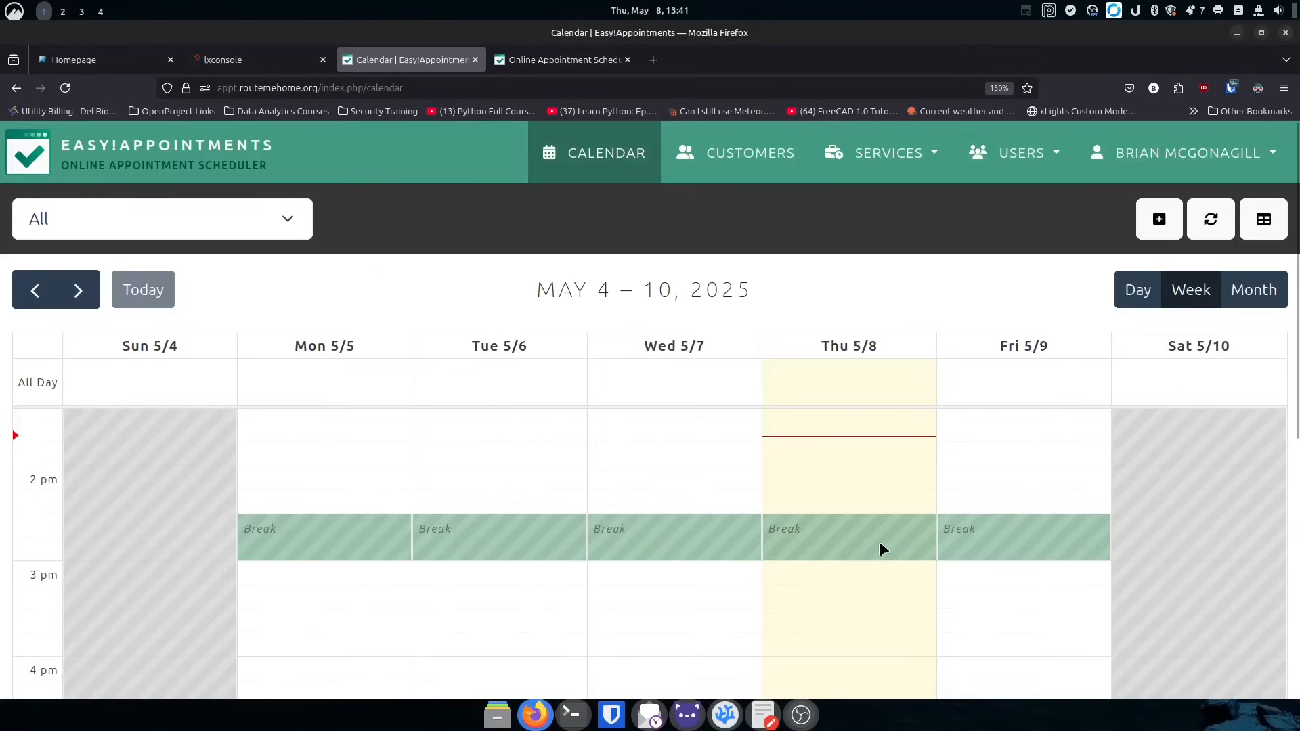
scroll(840, 592, "down", 3)
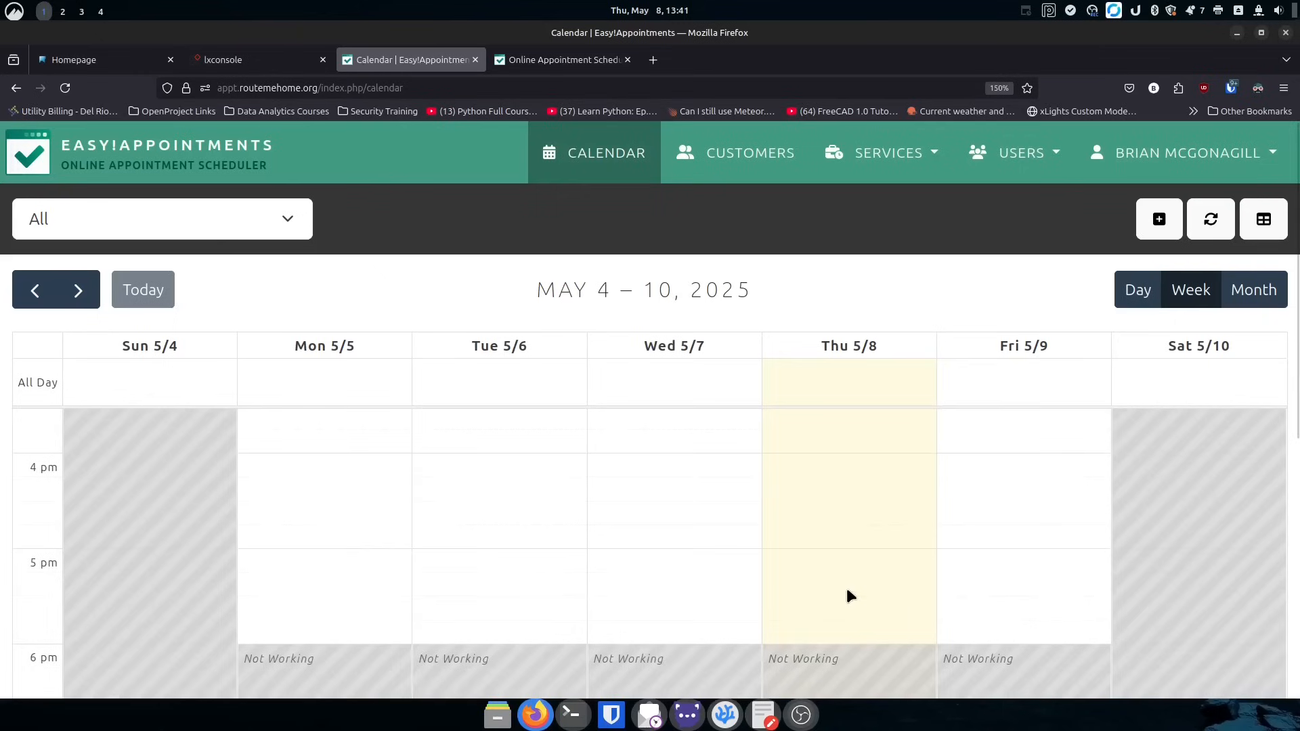
scroll(847, 586, "up", 6)
scroll(846, 586, "up", 5)
Check the calendar's provider and service filter, and preview the Day and Month views before returning to Week.
left_click(291, 222)
left_click(291, 228)
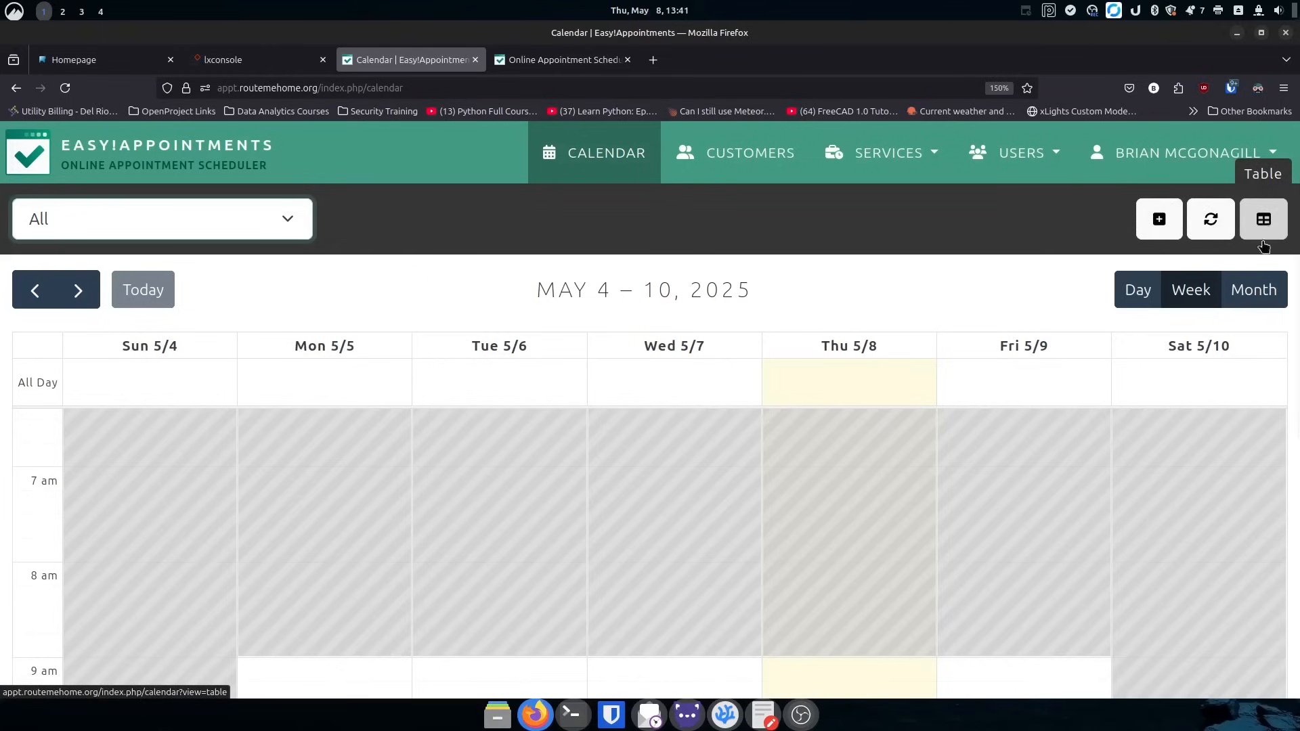
left_click(1141, 298)
left_click(1201, 298)
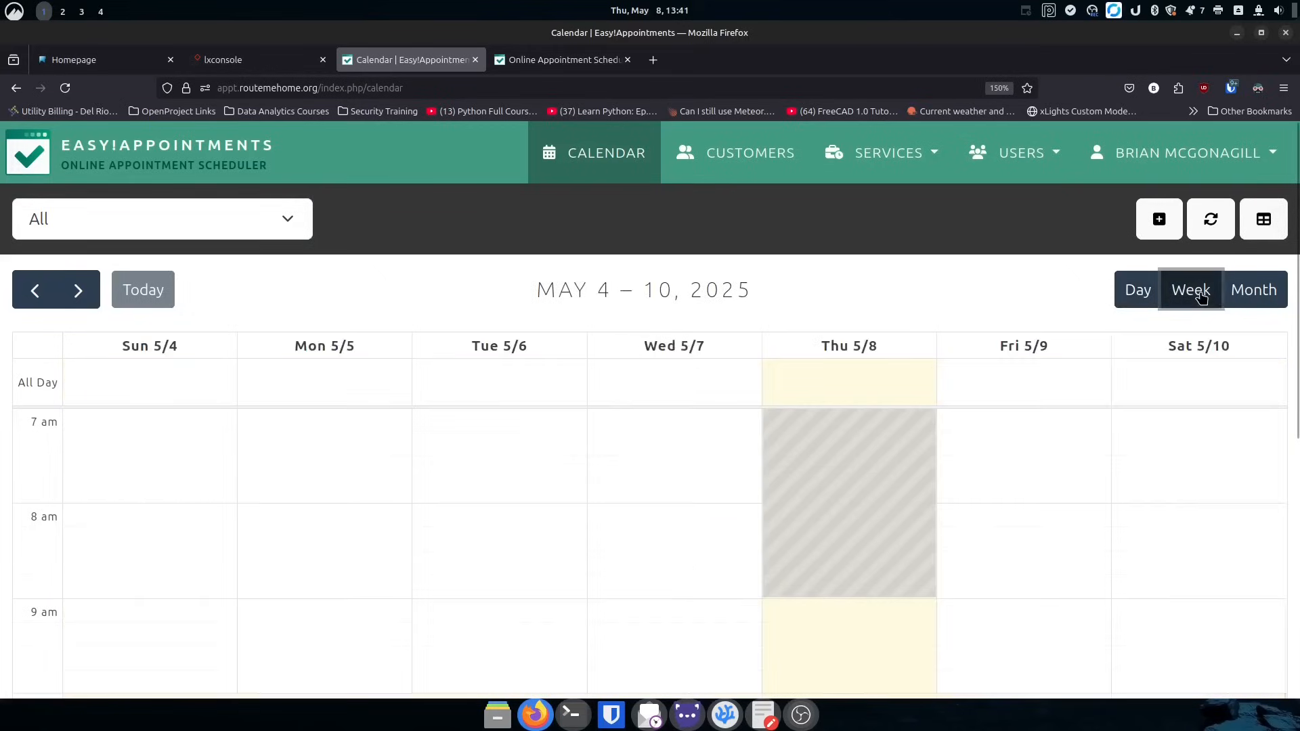
left_click(1246, 297)
left_click(1140, 291)
left_click(1190, 290)
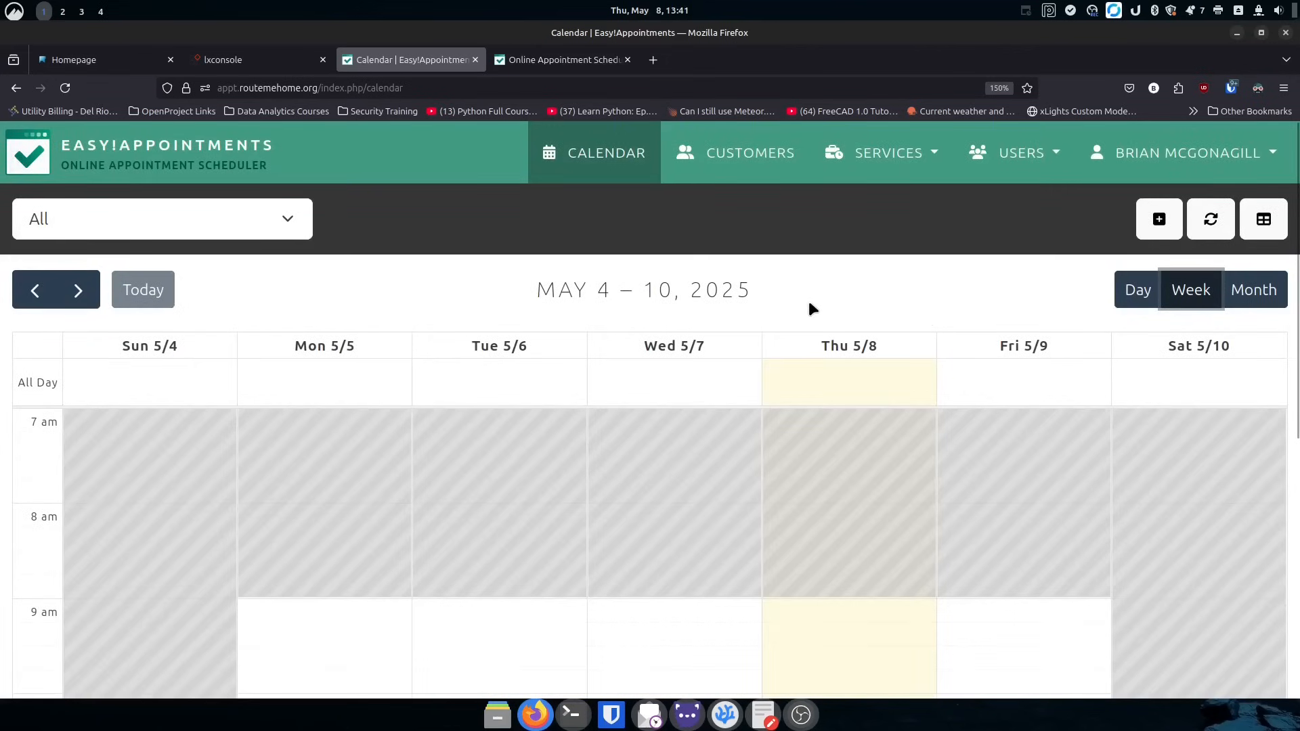
Log out of the backend, visit the public booking page, and go to the backend login from there.
left_click(1169, 155)
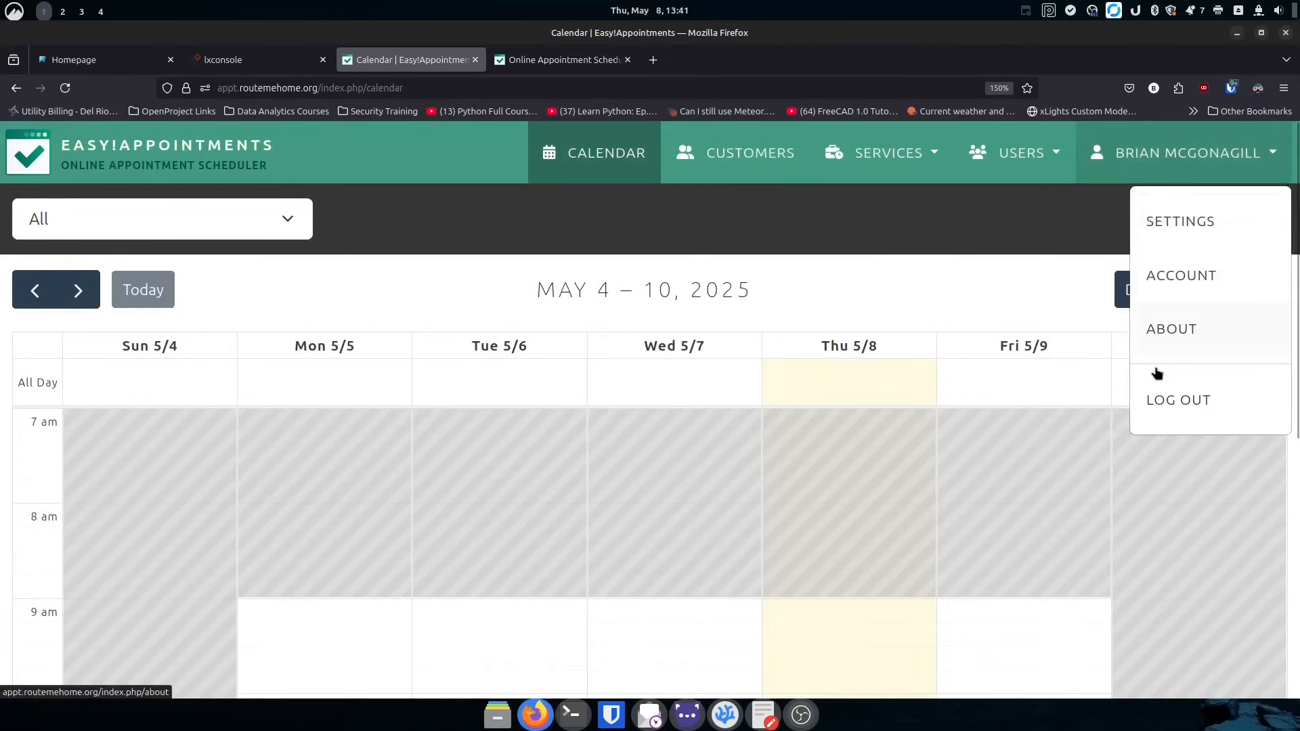
left_click(1163, 403)
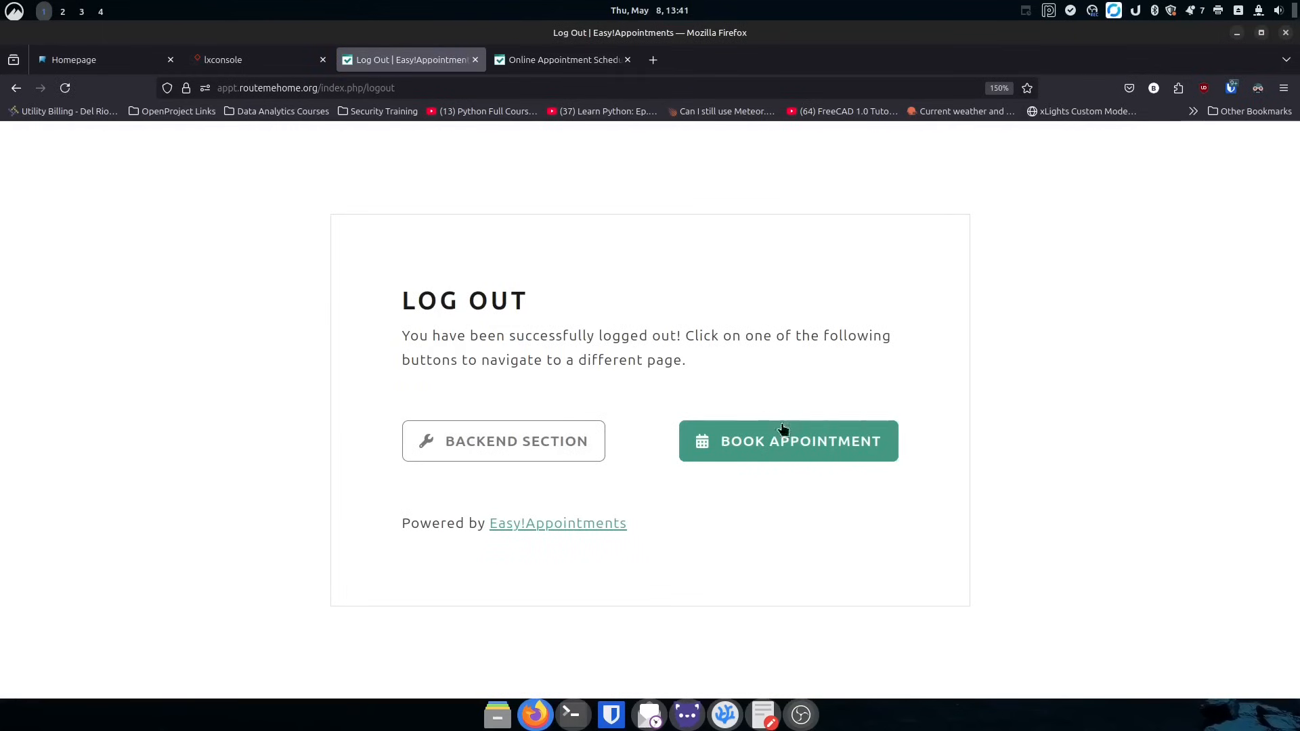
left_click(522, 441)
left_click(758, 451)
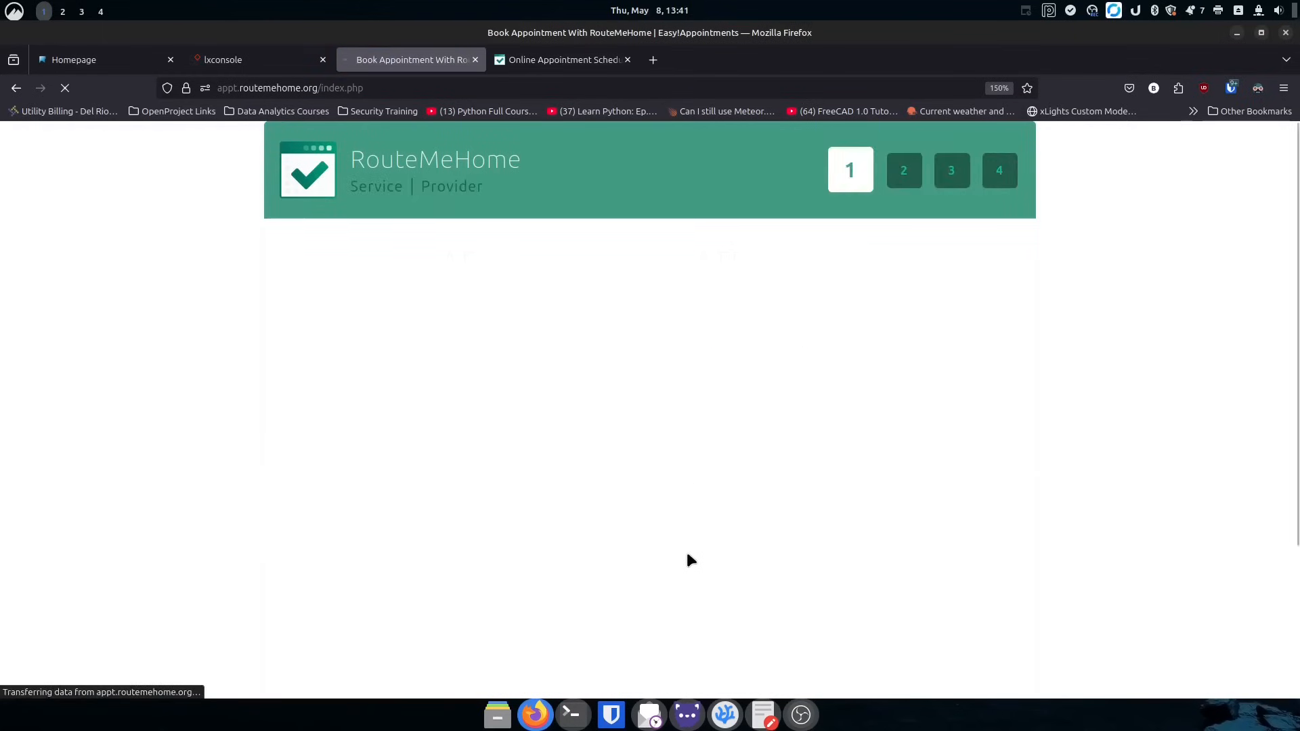
scroll(819, 501, "down", 3)
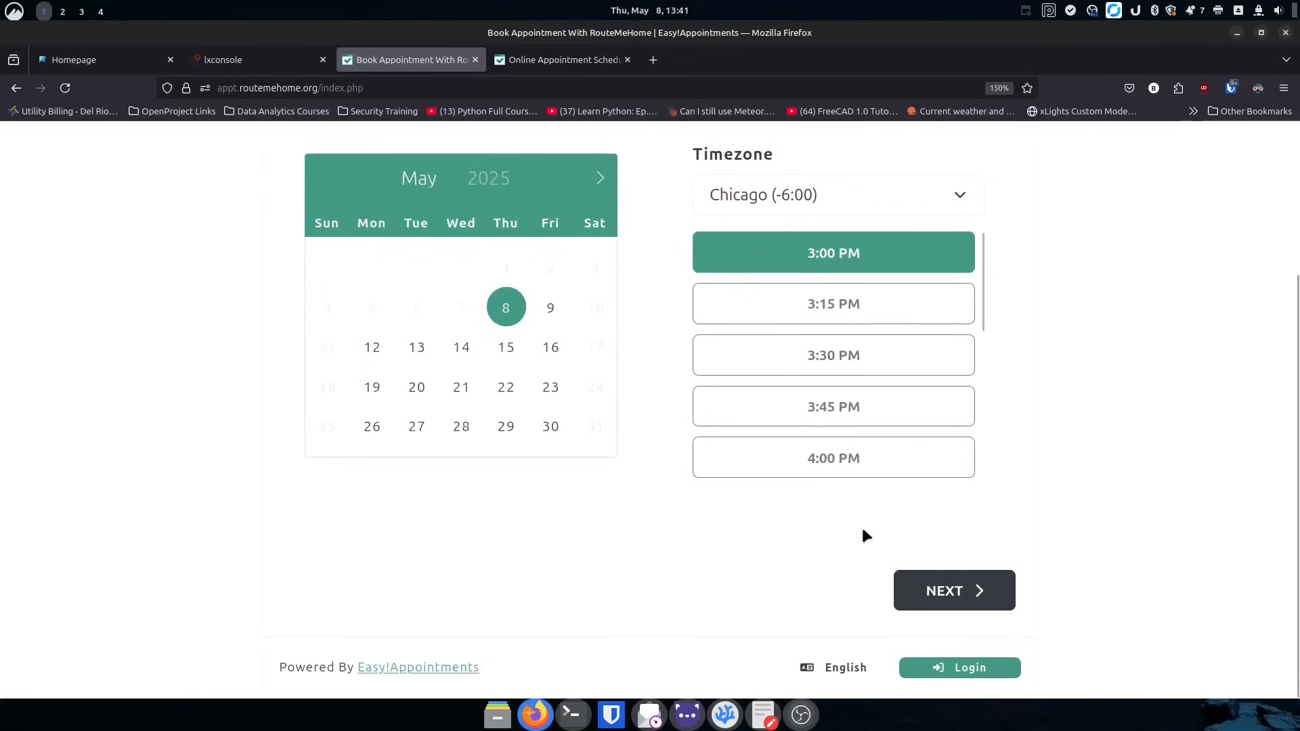
left_click(945, 667)
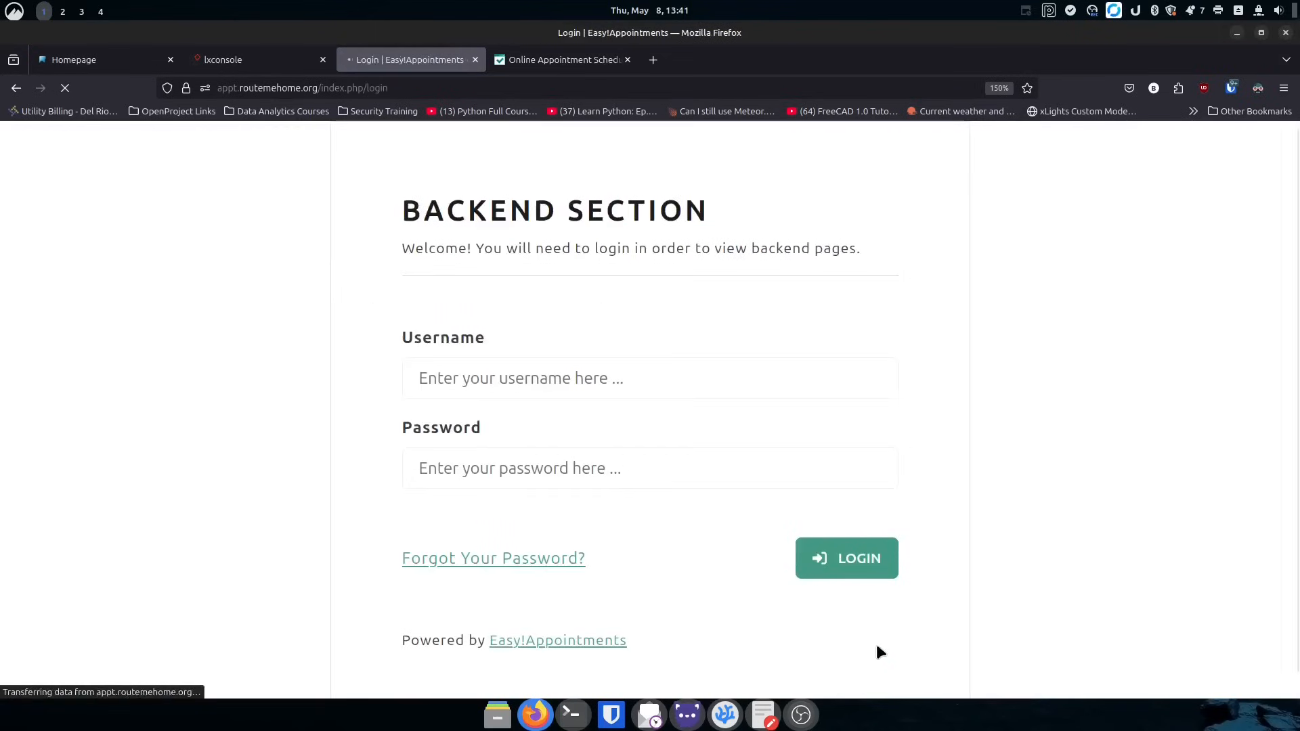
Log in to the backend with the provider's username and password, and decline saving the password in the browser.
left_click(559, 381)
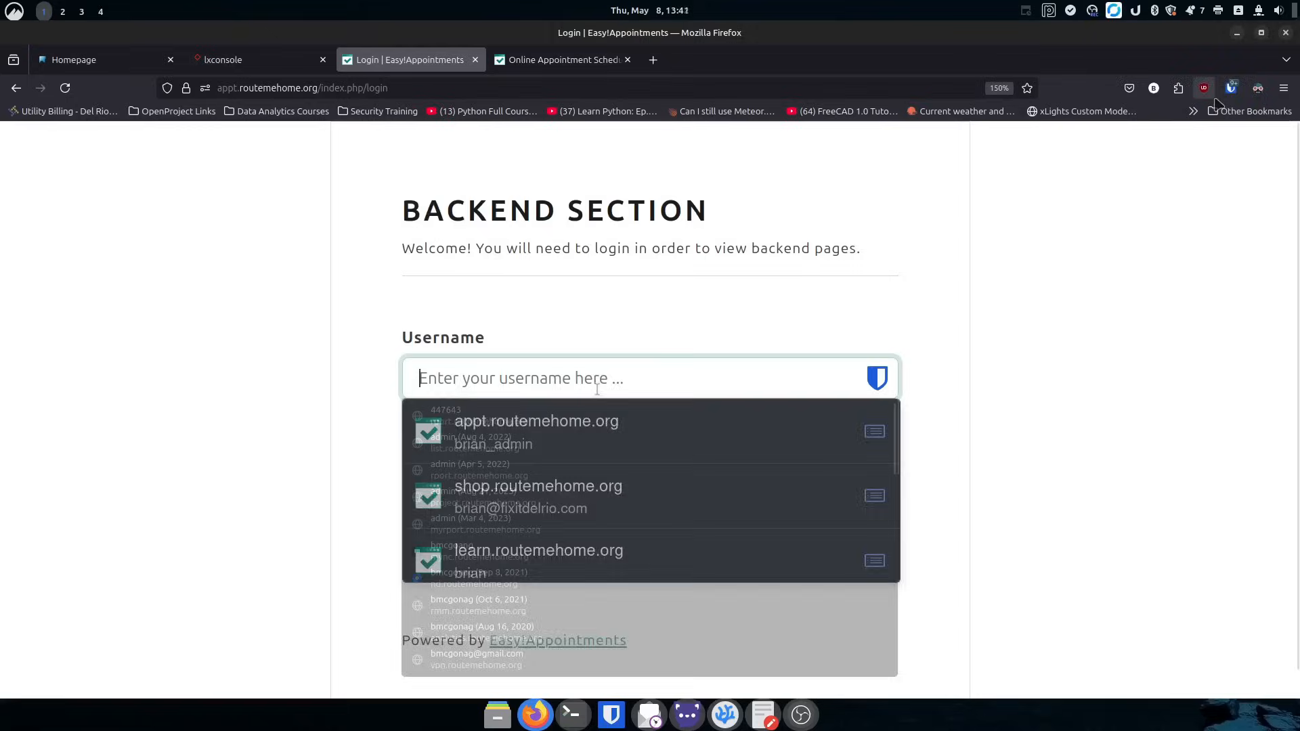
type("brian")
key("Tab")
key("ctrl+v")
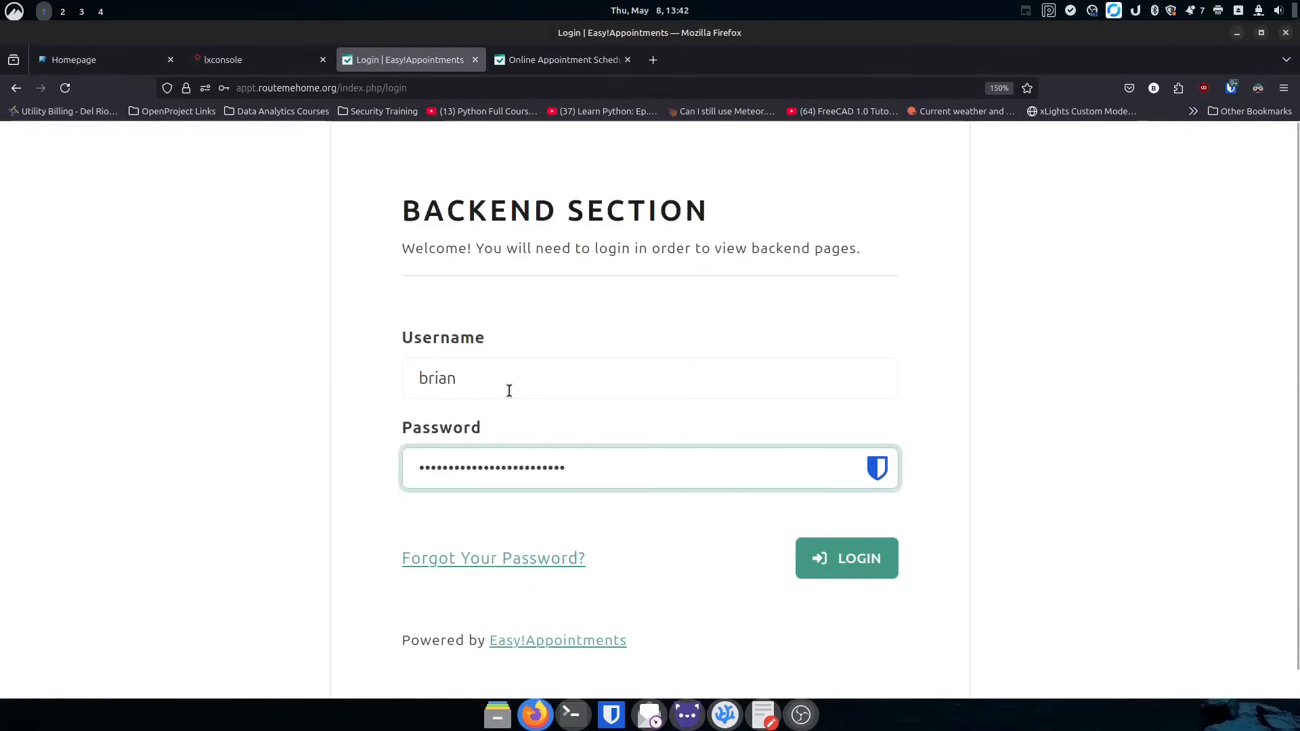
left_click(816, 574)
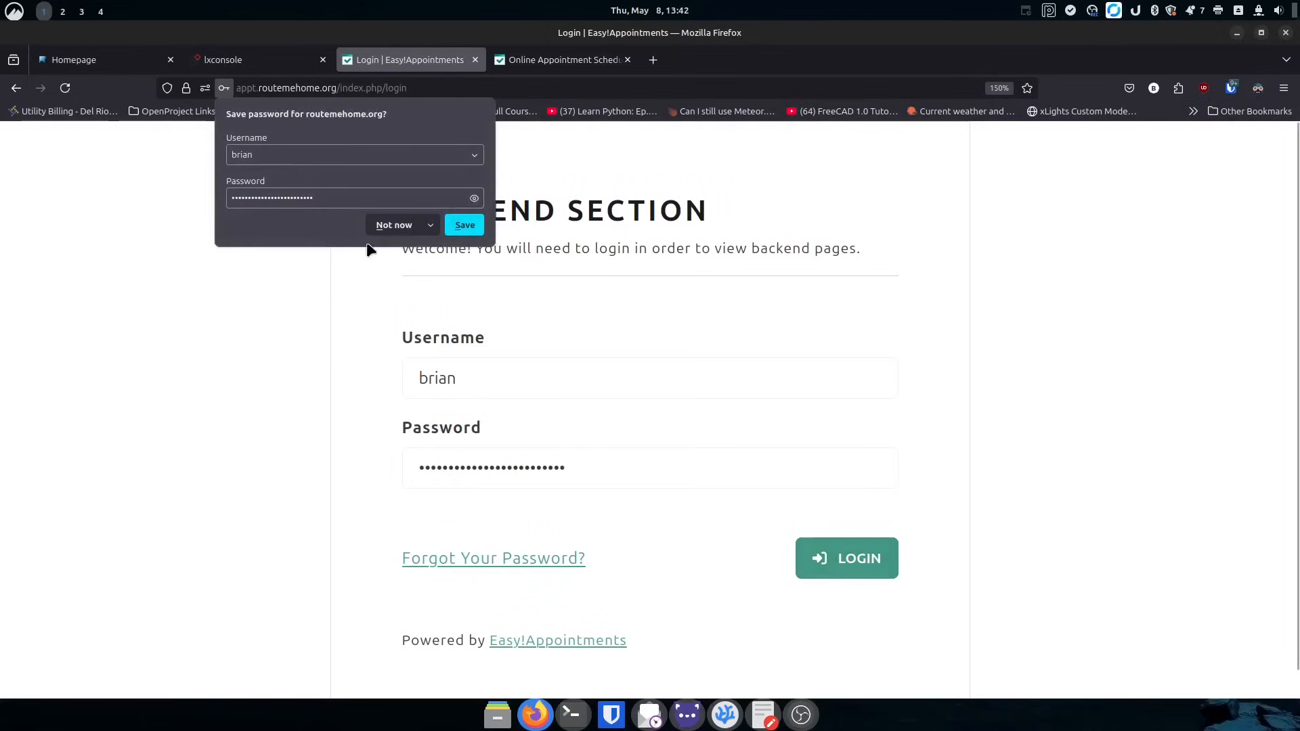
left_click(371, 226)
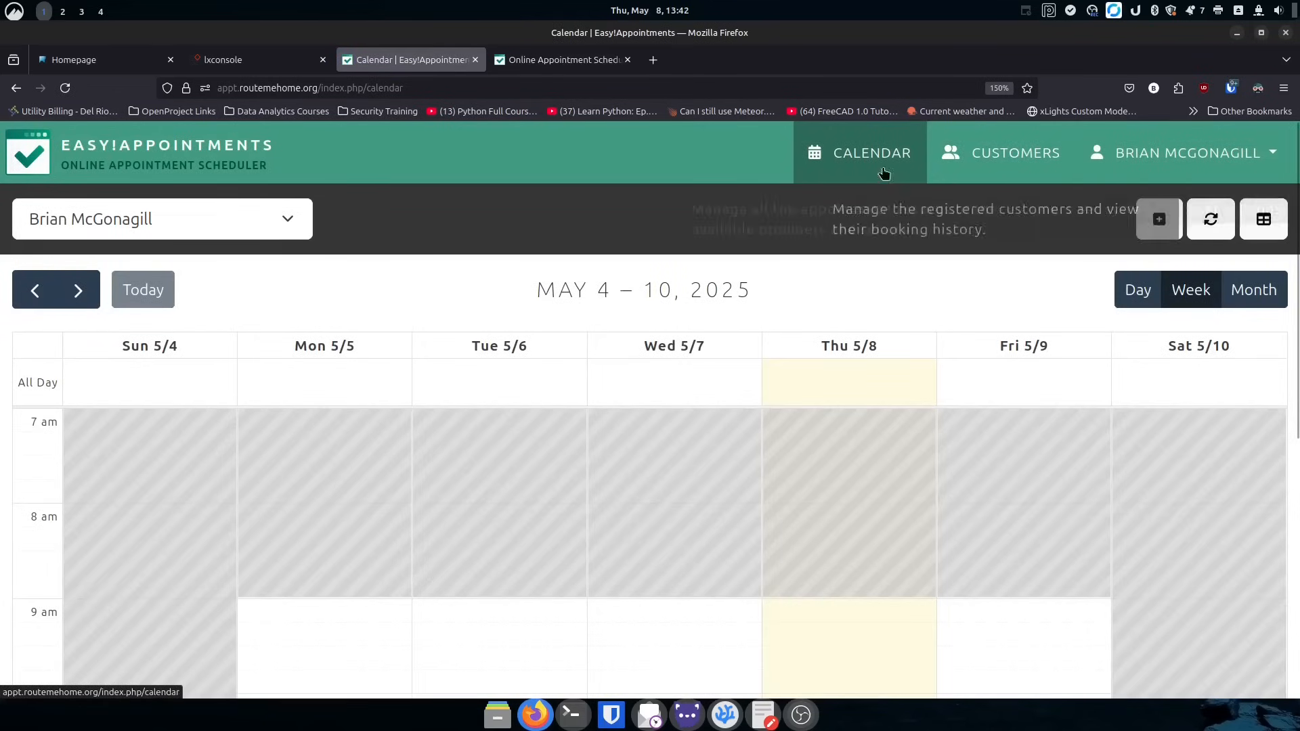
Open the provider's account page and review its personal details, calendar, language, timezone and notification fields.
left_click(1102, 167)
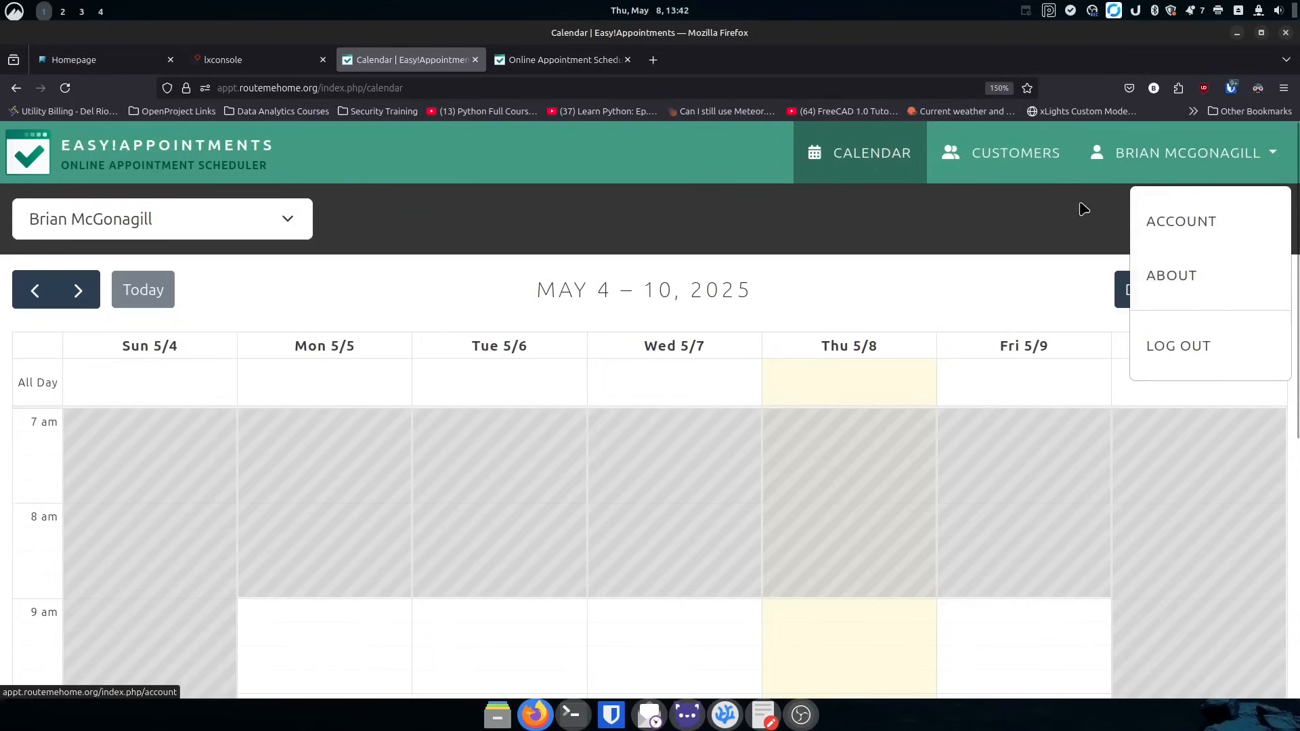
left_click(1182, 225)
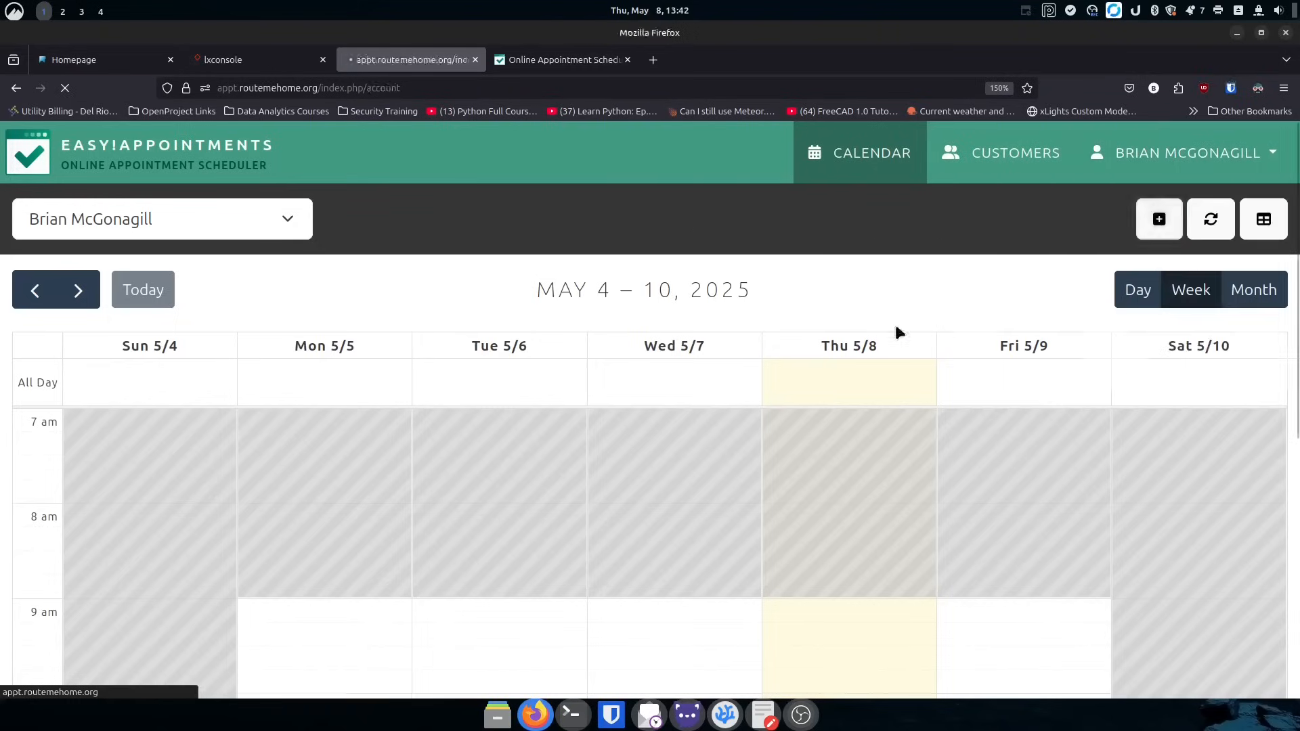
scroll(558, 471, "down", 6)
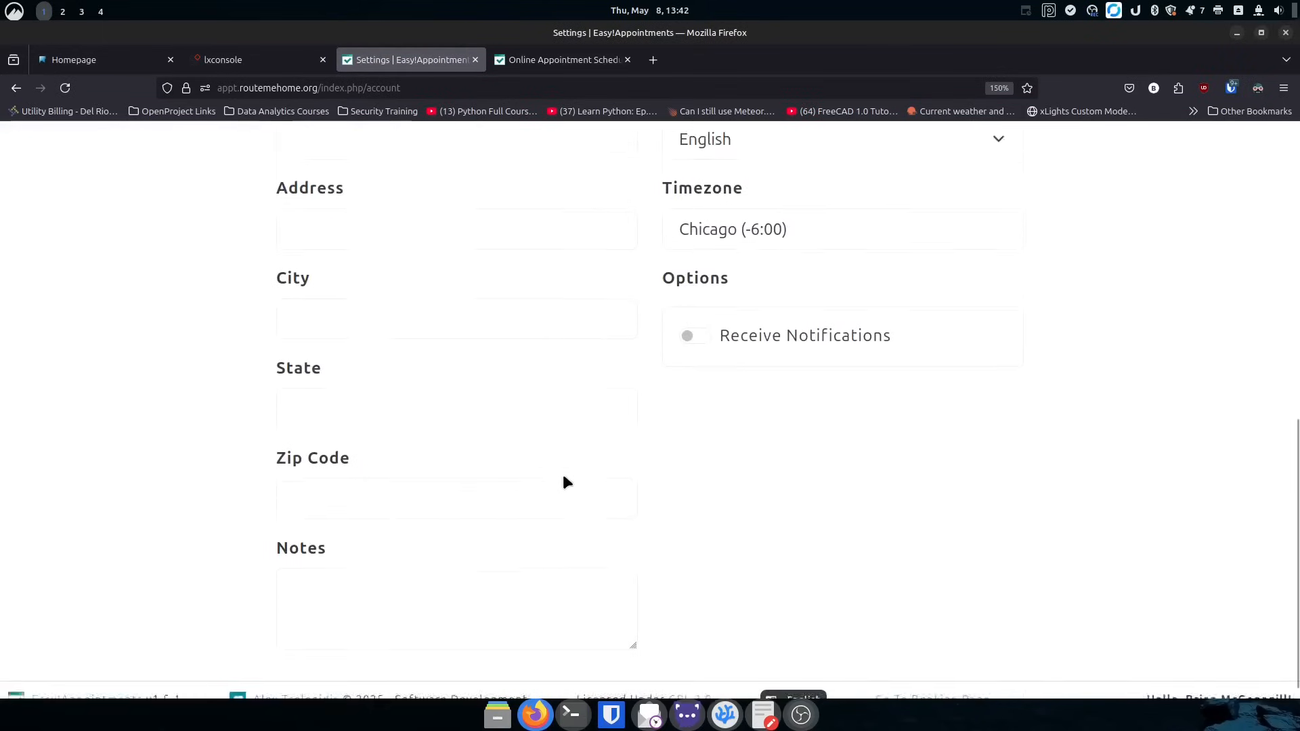
scroll(647, 454, "up", 6)
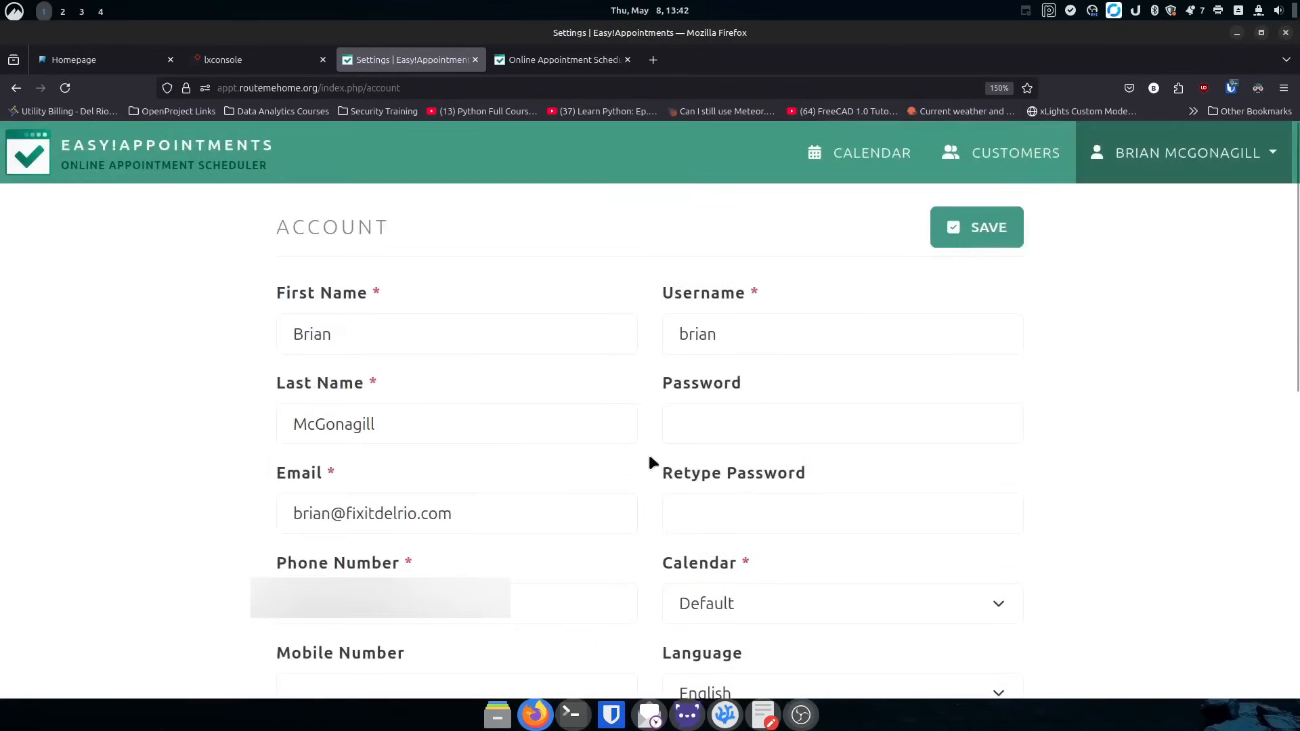
View the listed customer's details and appointments from the provider account.
left_click(1009, 153)
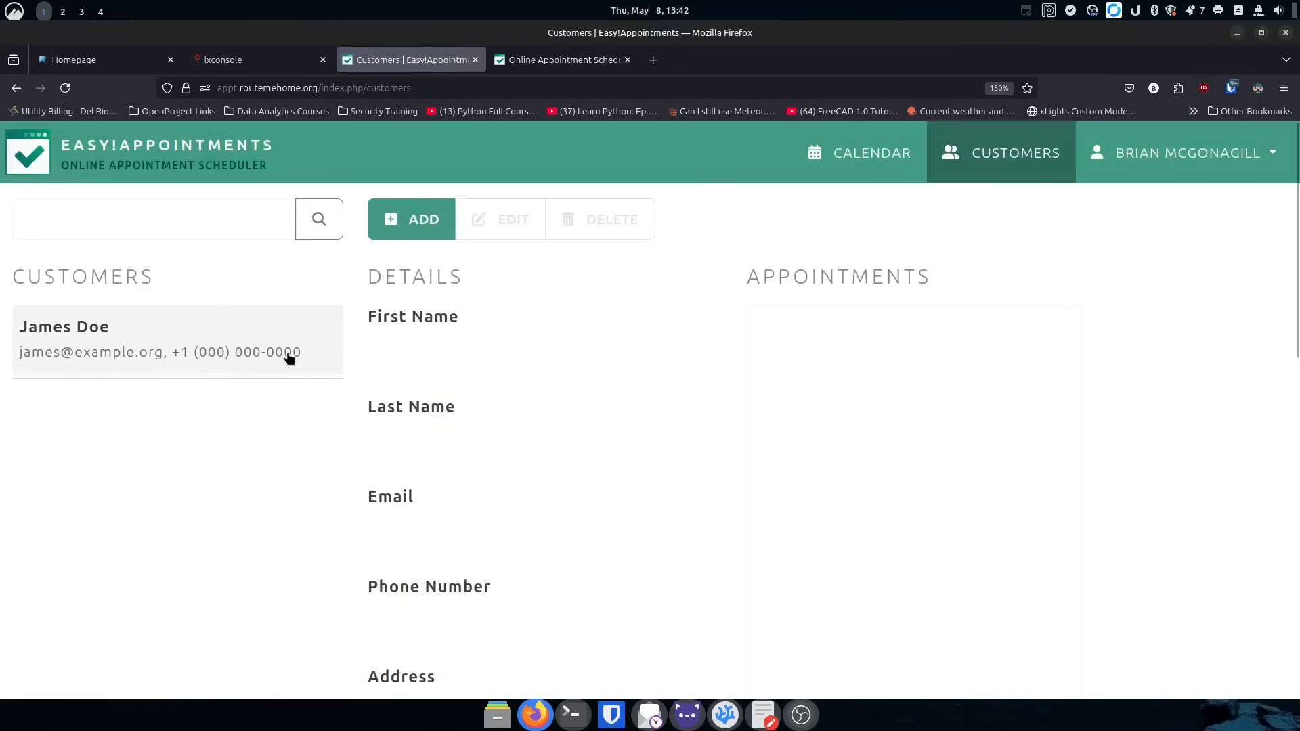
left_click(171, 339)
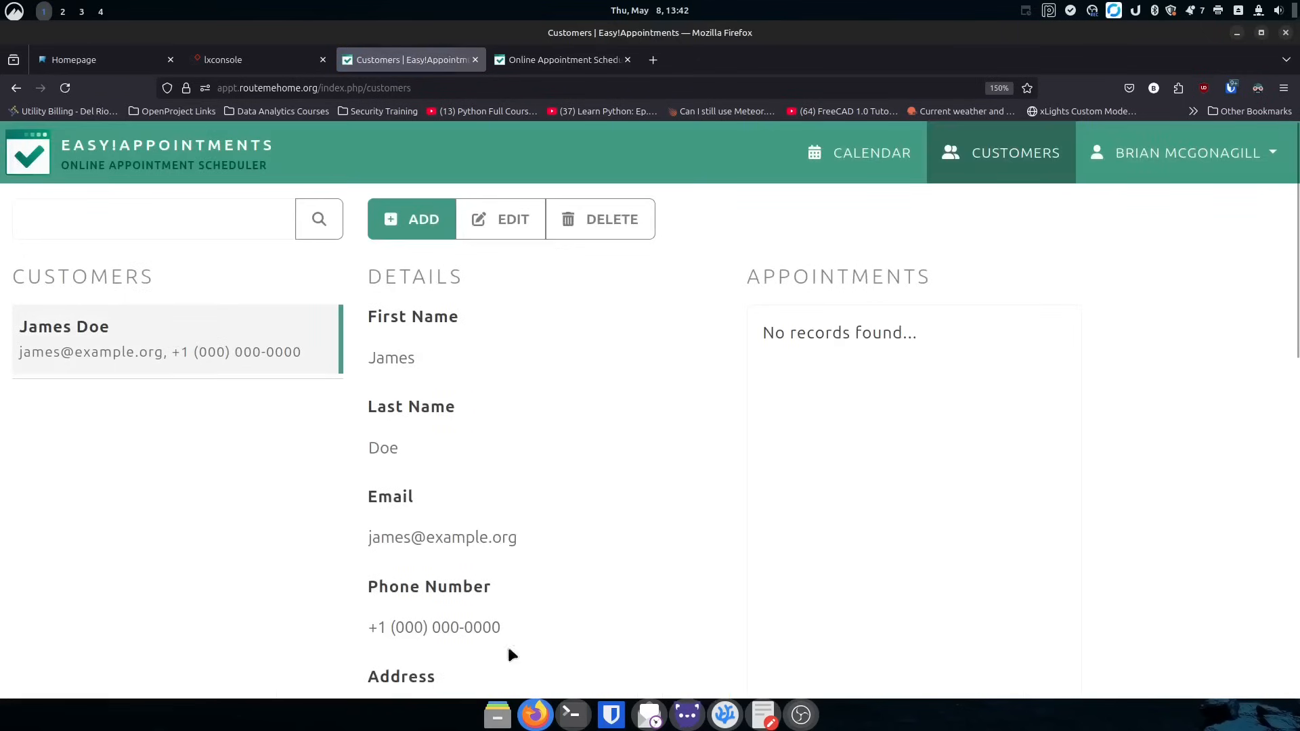
scroll(670, 510, "down", 7)
scroll(681, 515, "up", 8)
Return to the calendar and look through the provider and service filter options, keeping the provider selected.
left_click(863, 154)
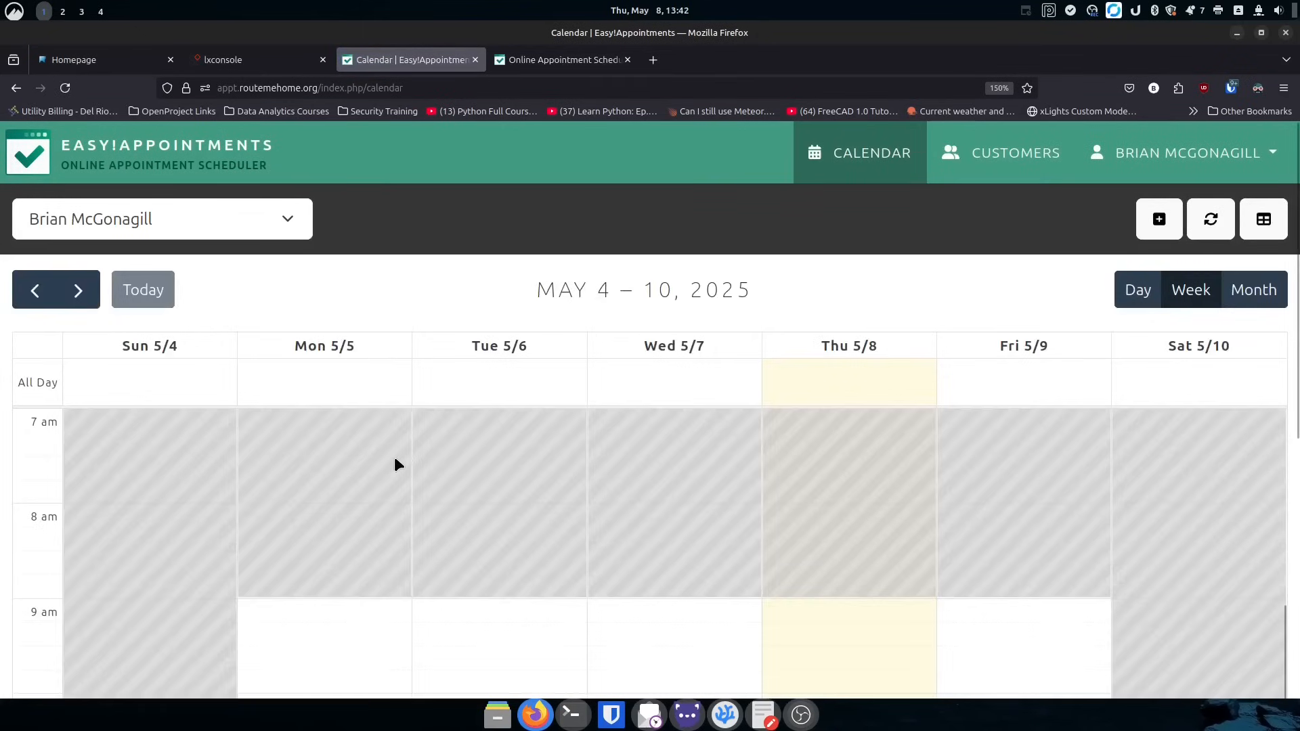
left_click(282, 221)
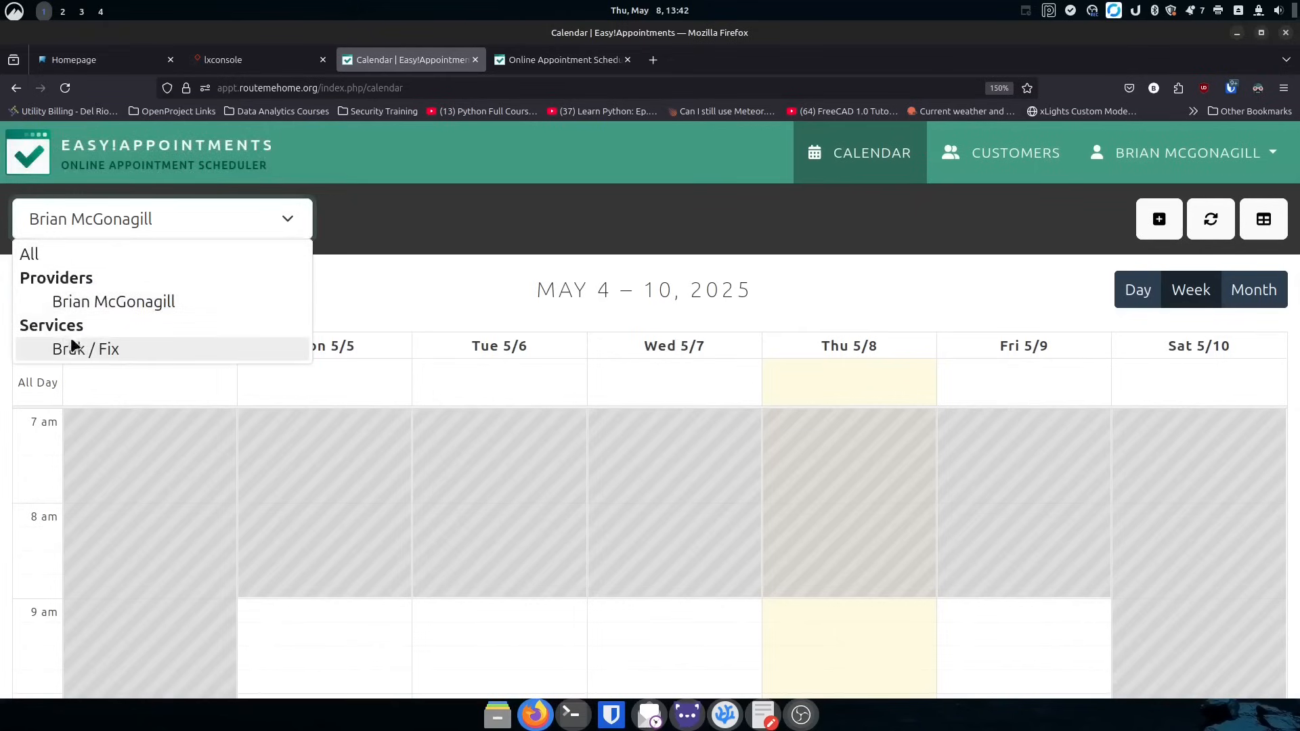
left_click(294, 209)
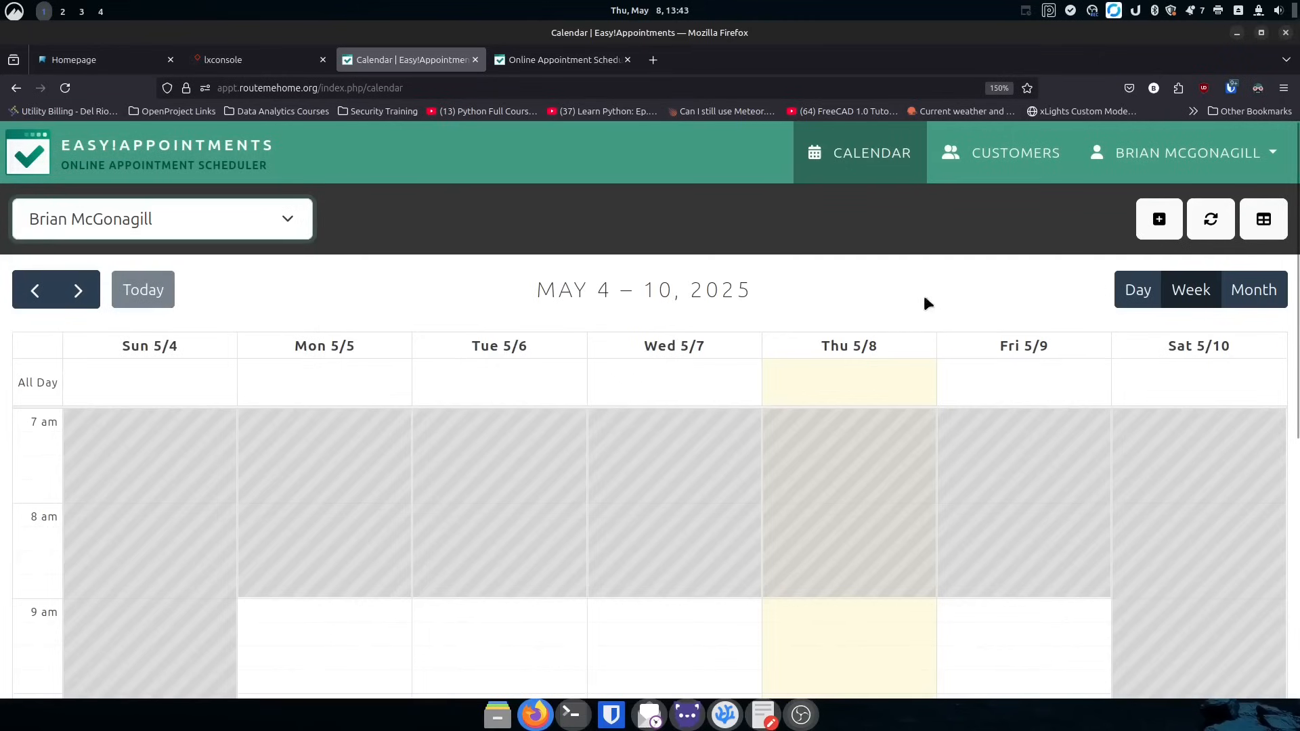
Start a new unavailability for the provider and set its start to 05/09/2025 1:45 pm.
left_click(1160, 219)
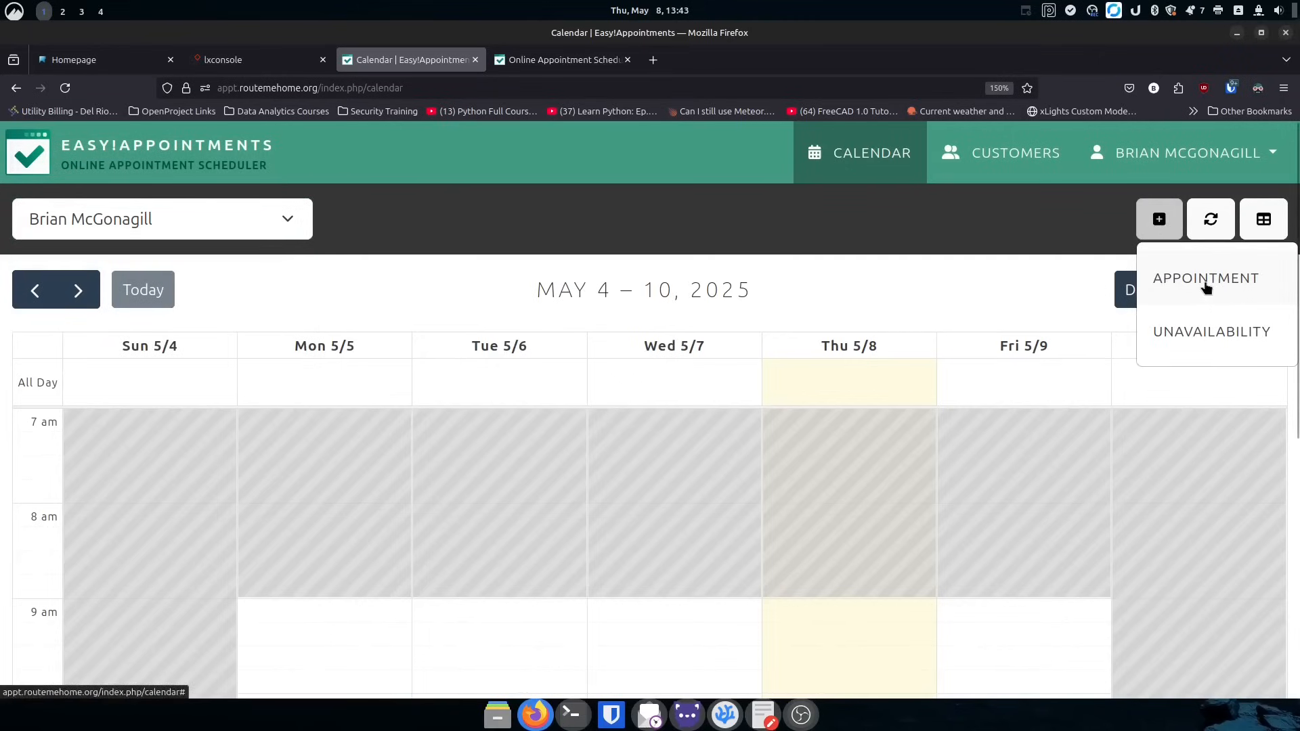
left_click(1212, 335)
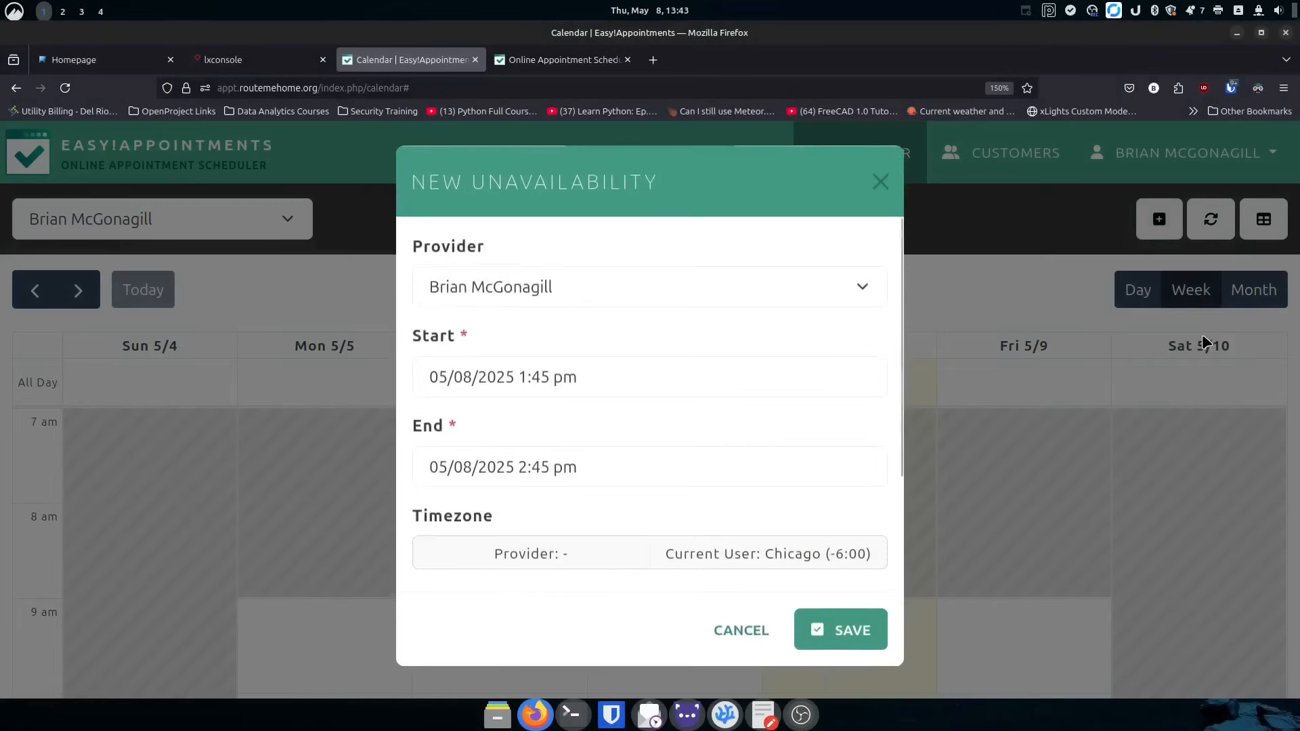
left_click(620, 385)
scroll(646, 532, "down", 2)
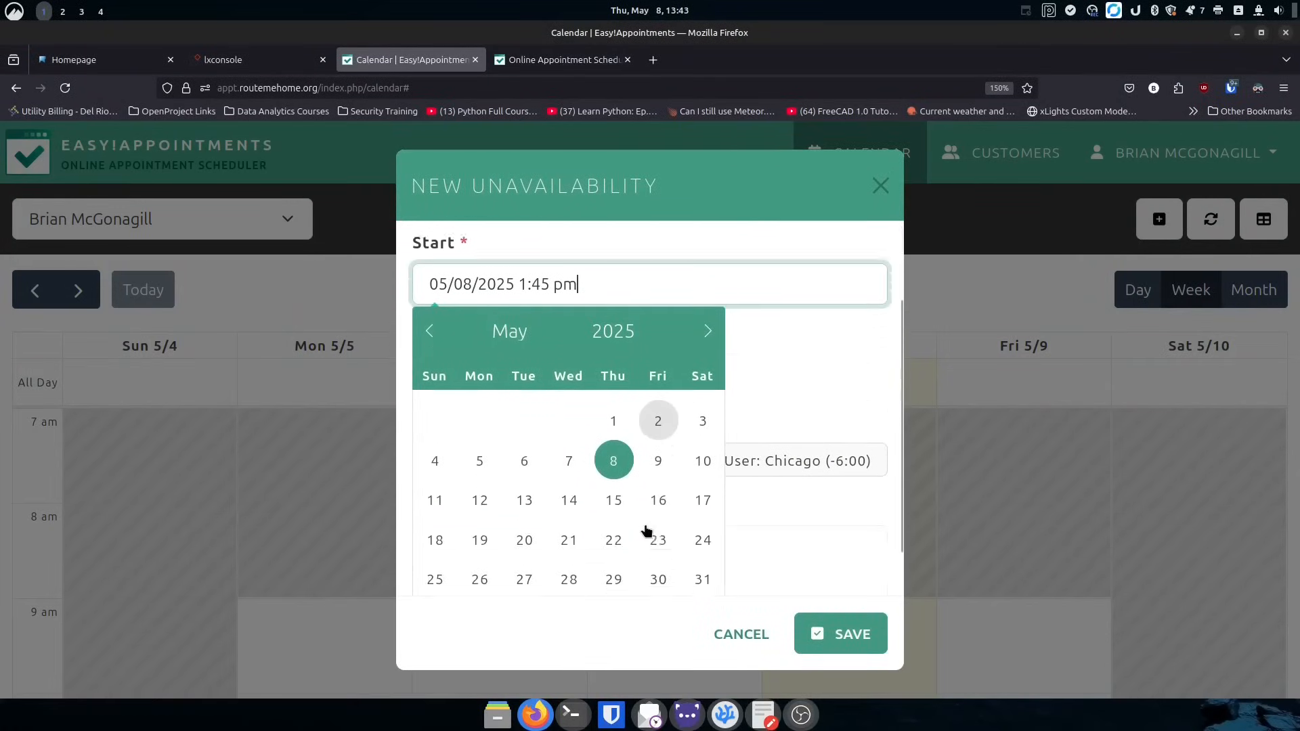
left_click(658, 448)
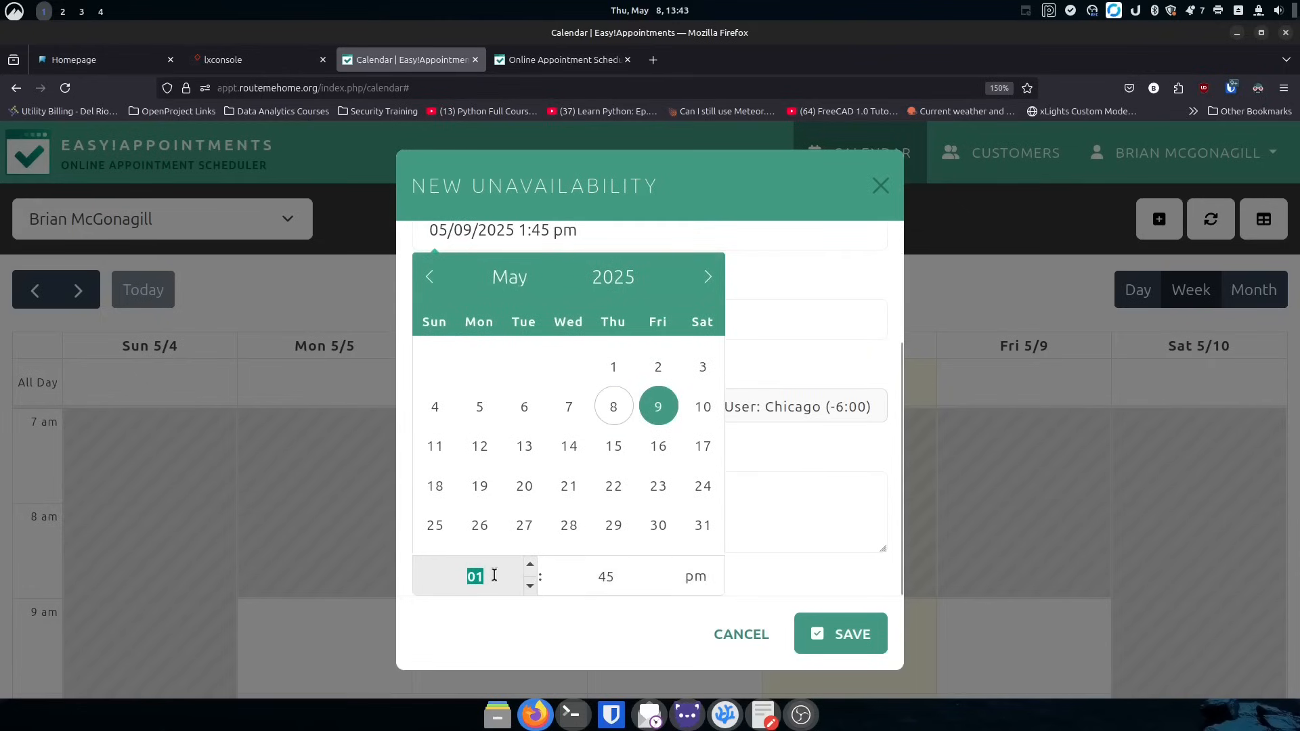
left_click(786, 547)
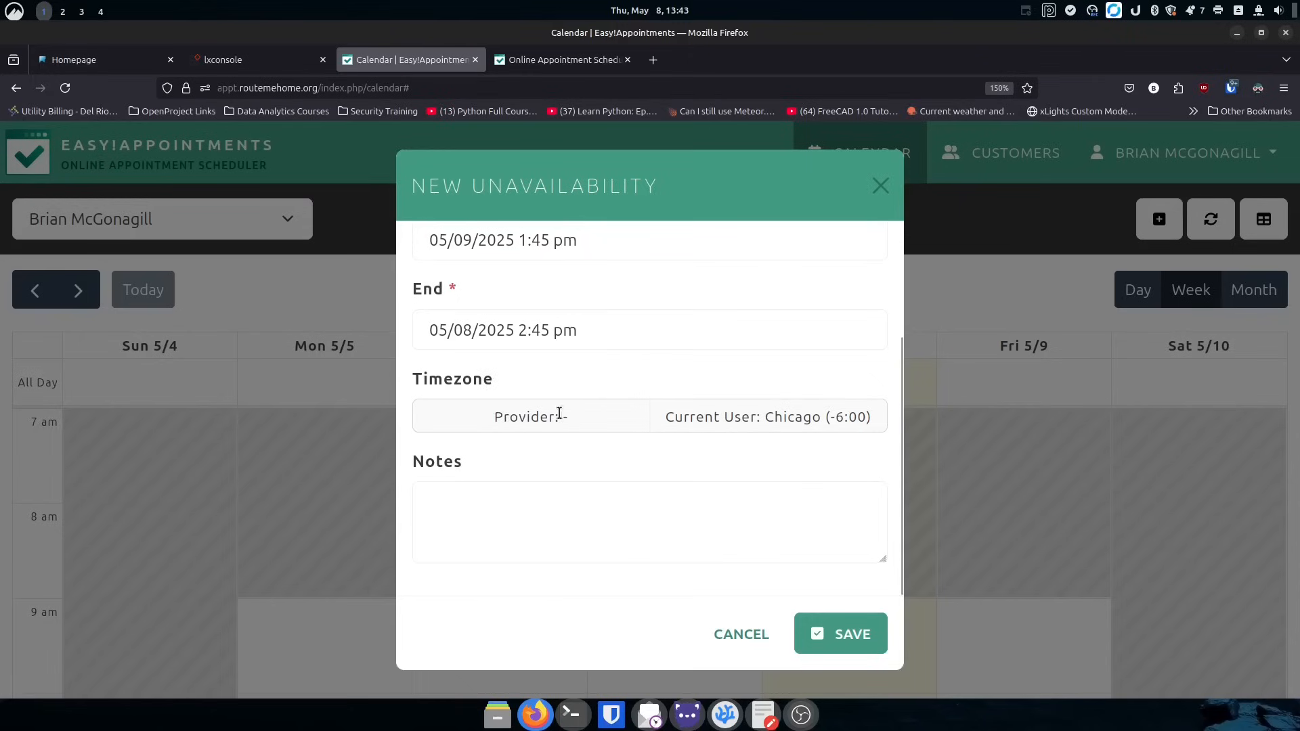
scroll(728, 434, "up", 2)
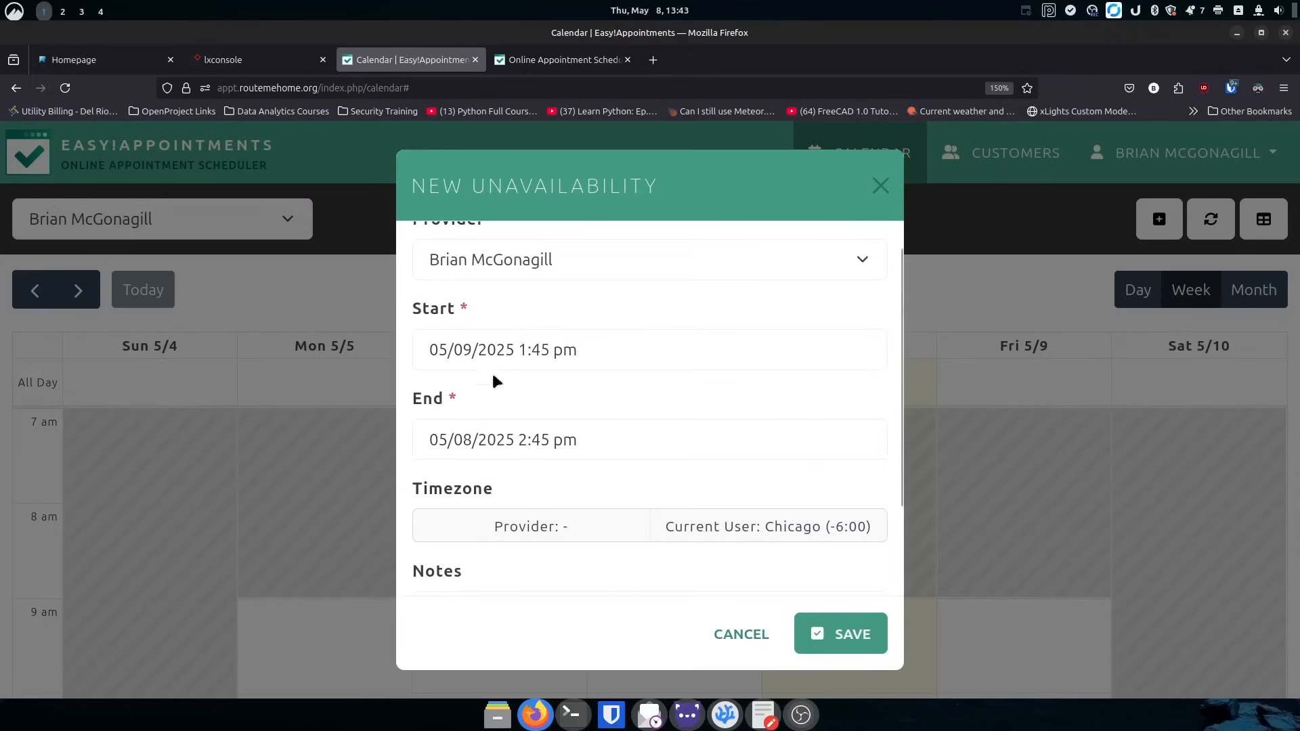
left_click(609, 435)
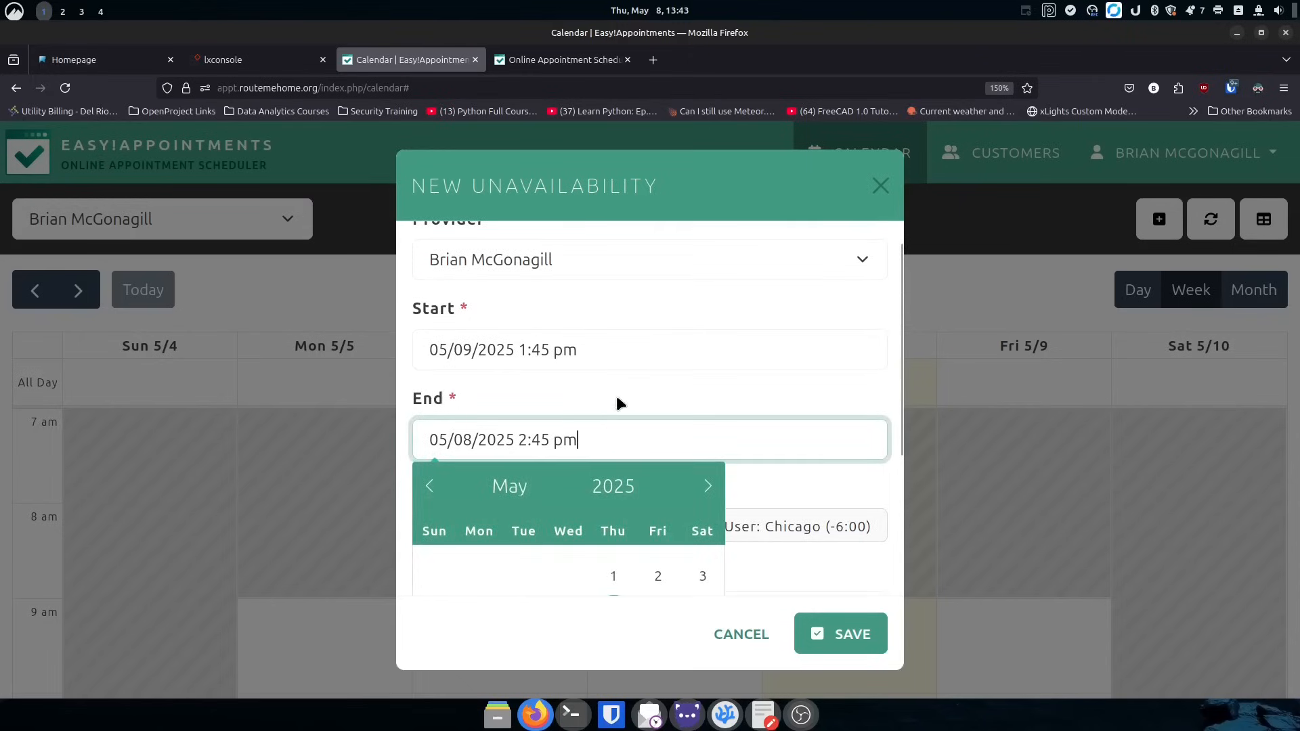
left_click(617, 402)
scroll(610, 491, "down", 2)
left_click(857, 649)
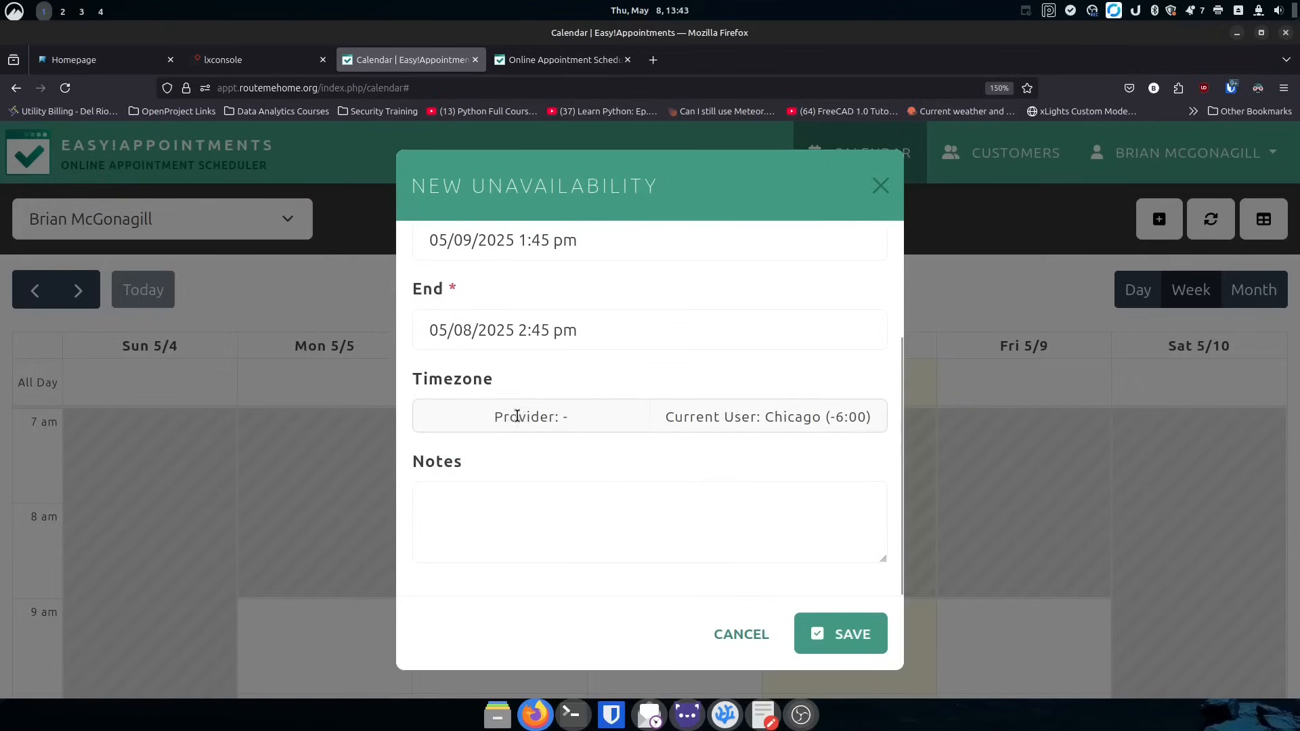
Add the note "On Site with Prospect" to the new unavailability and try to save it.
left_click(491, 502)
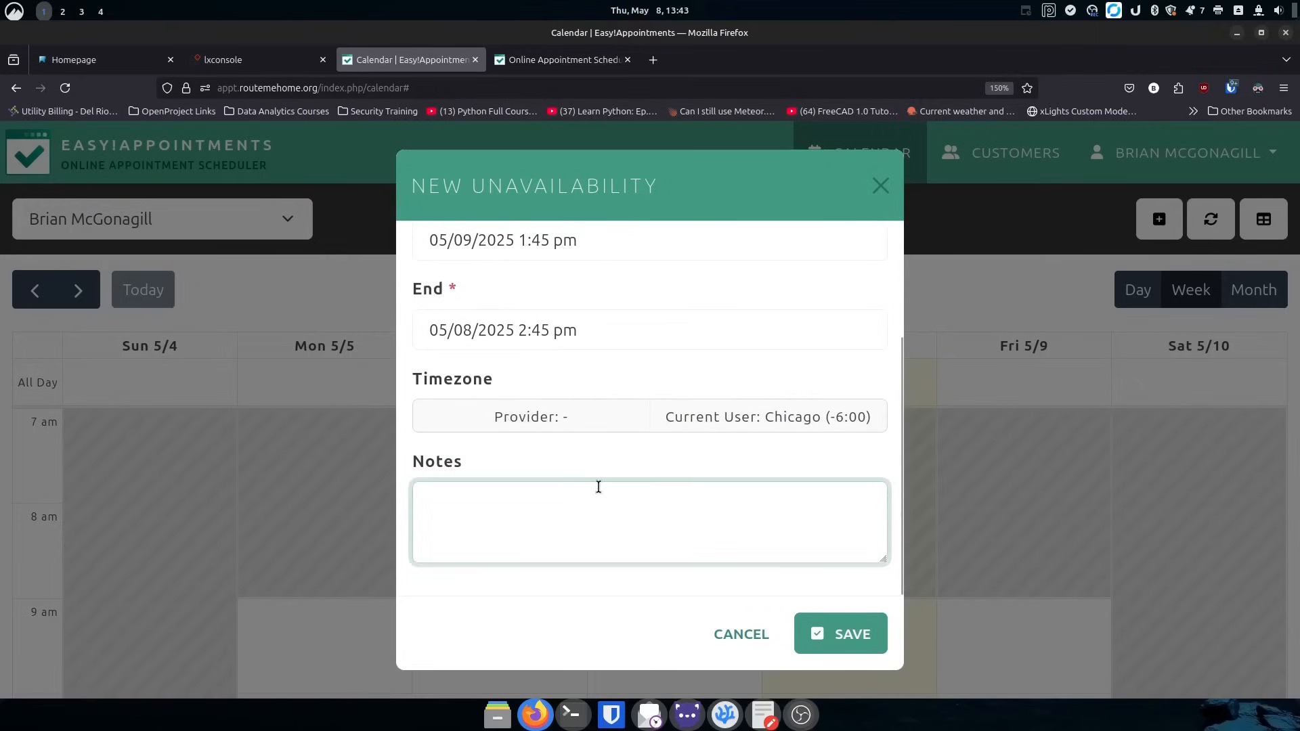
type("On Site with ")
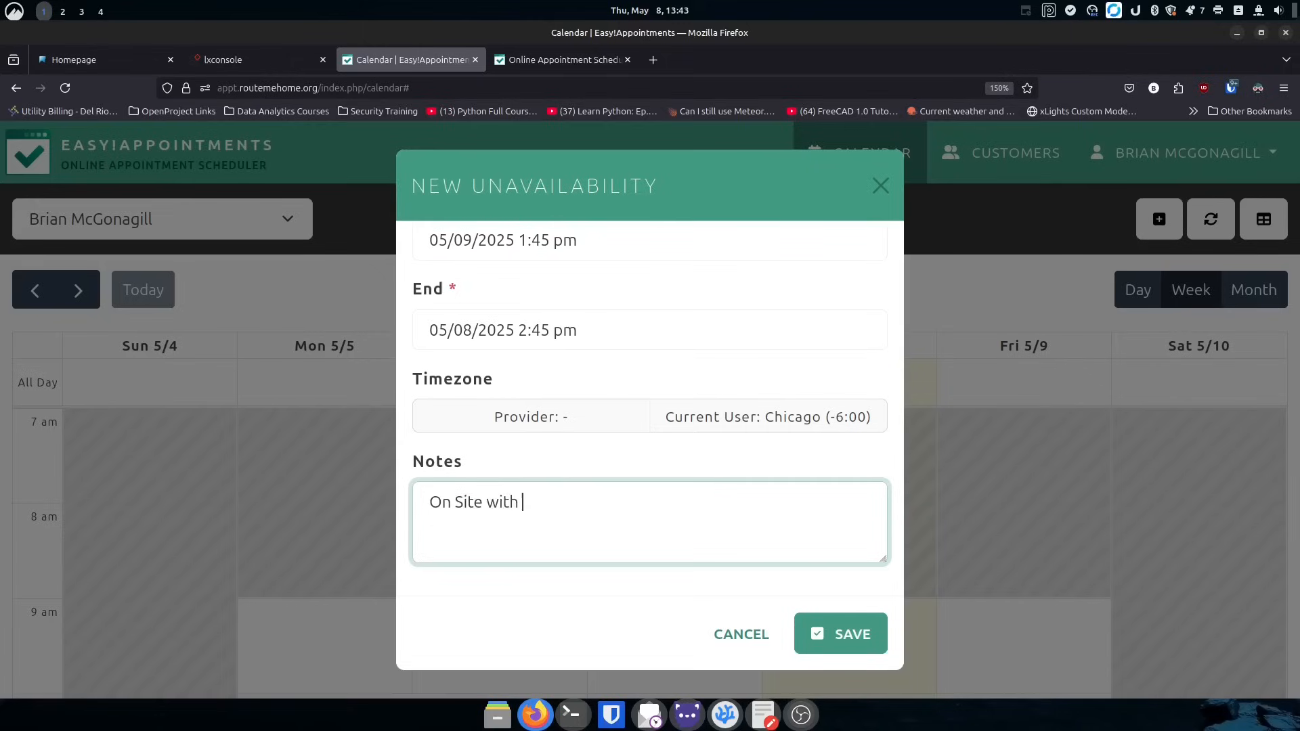
type("Prospect")
left_click(842, 636)
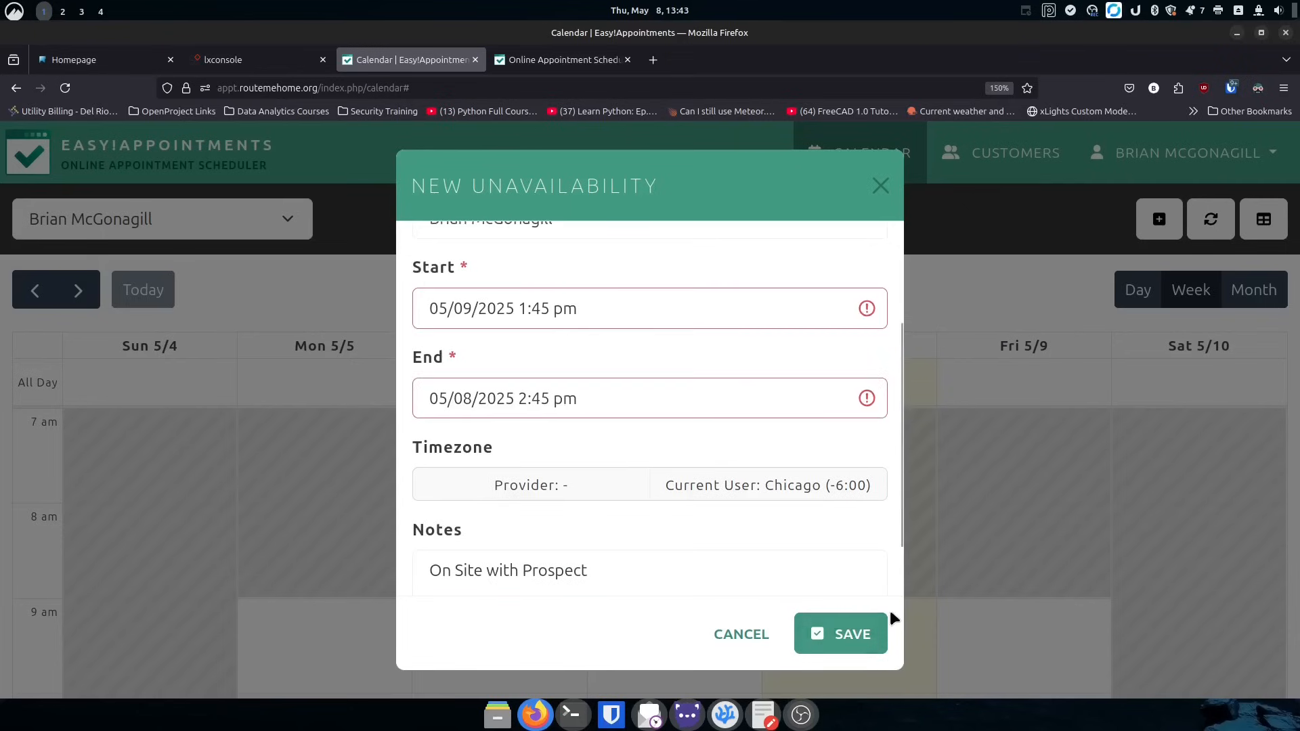
Set the unavailability's end to 05/09/2025 2:45 pm, save it and view its block in the week calendar.
left_click(658, 506)
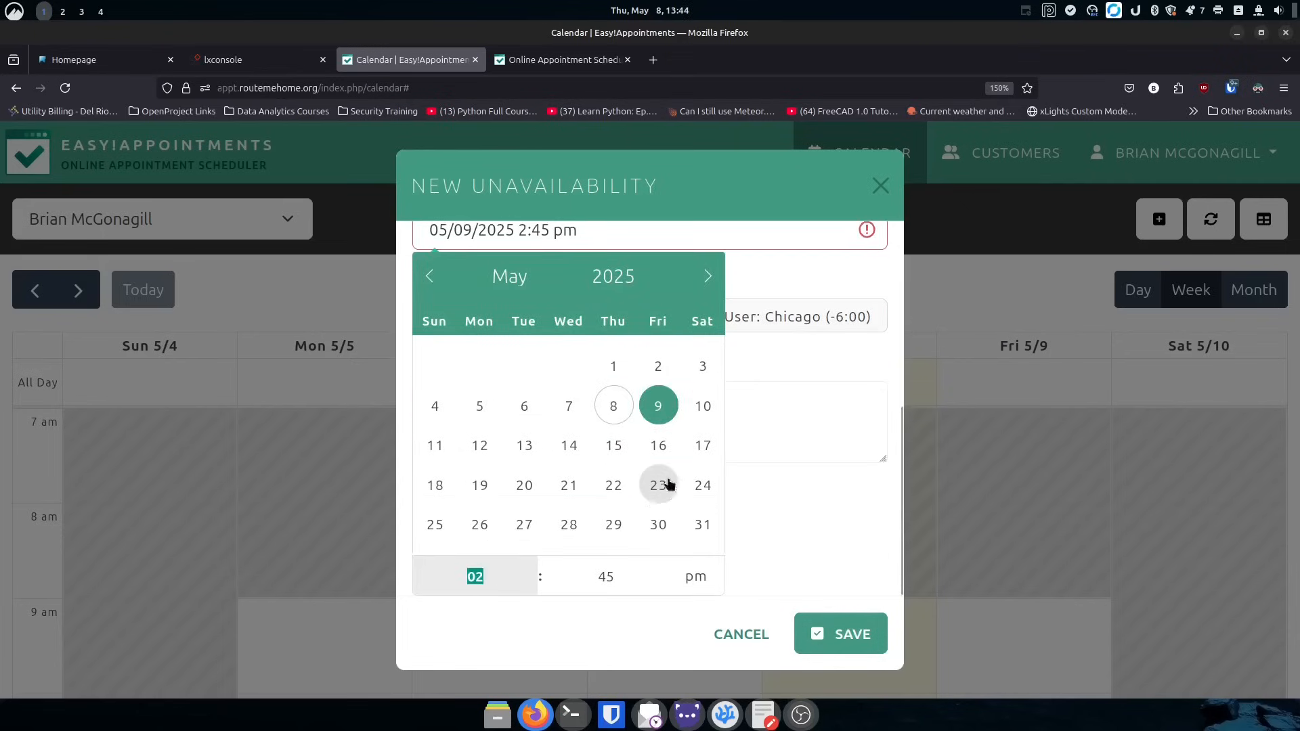
left_click(798, 526)
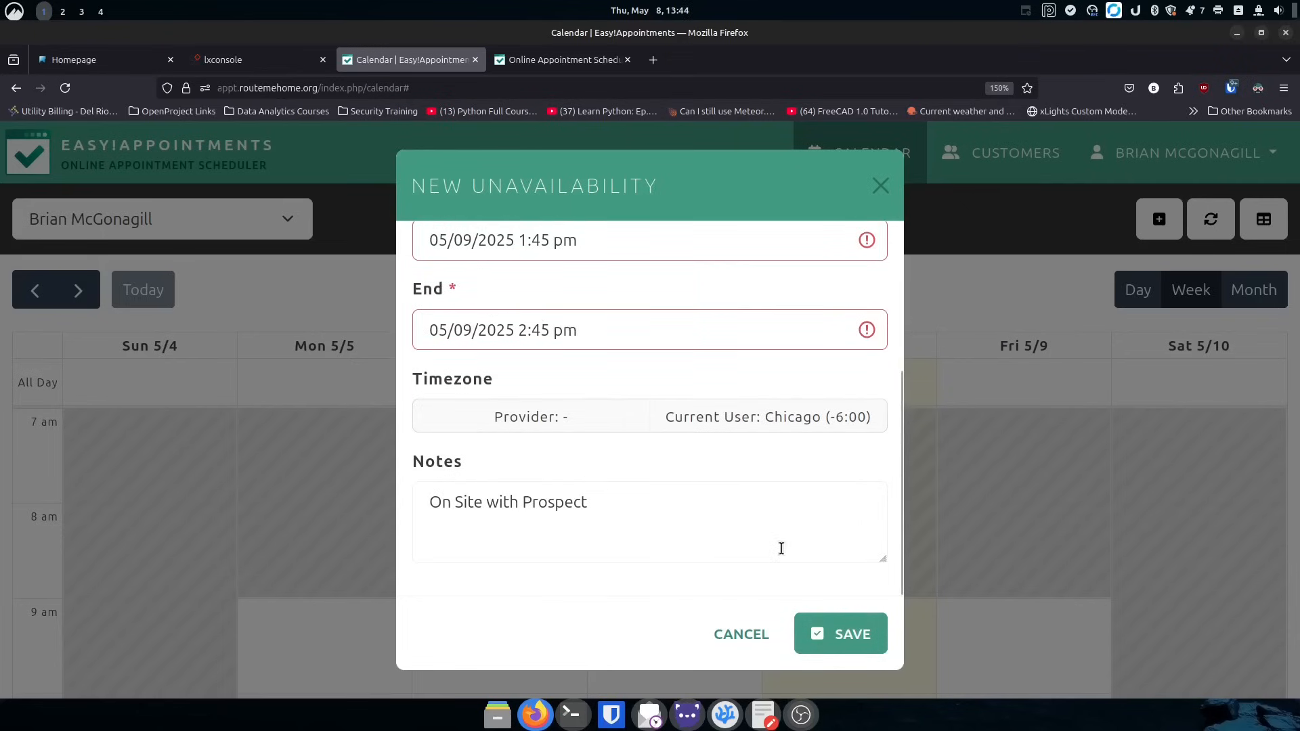
left_click(855, 644)
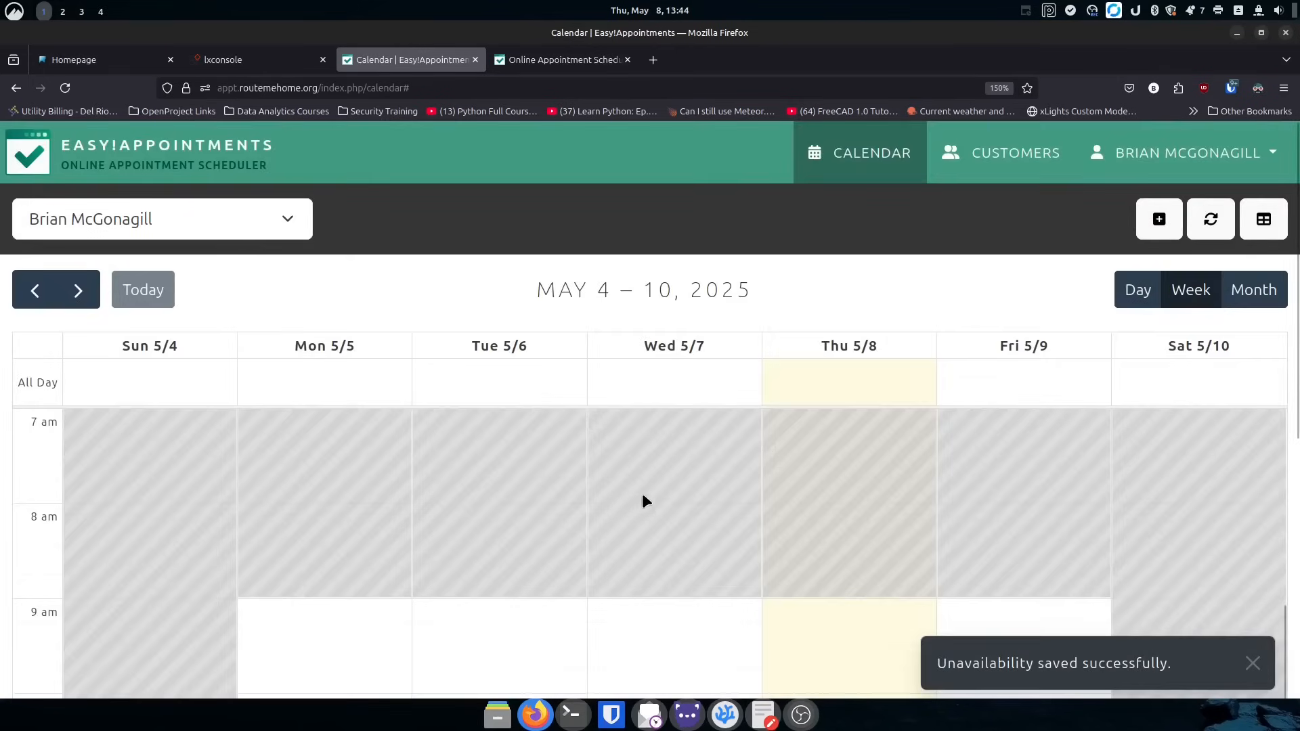
scroll(806, 491, "down", 3)
scroll(799, 505, "down", 6)
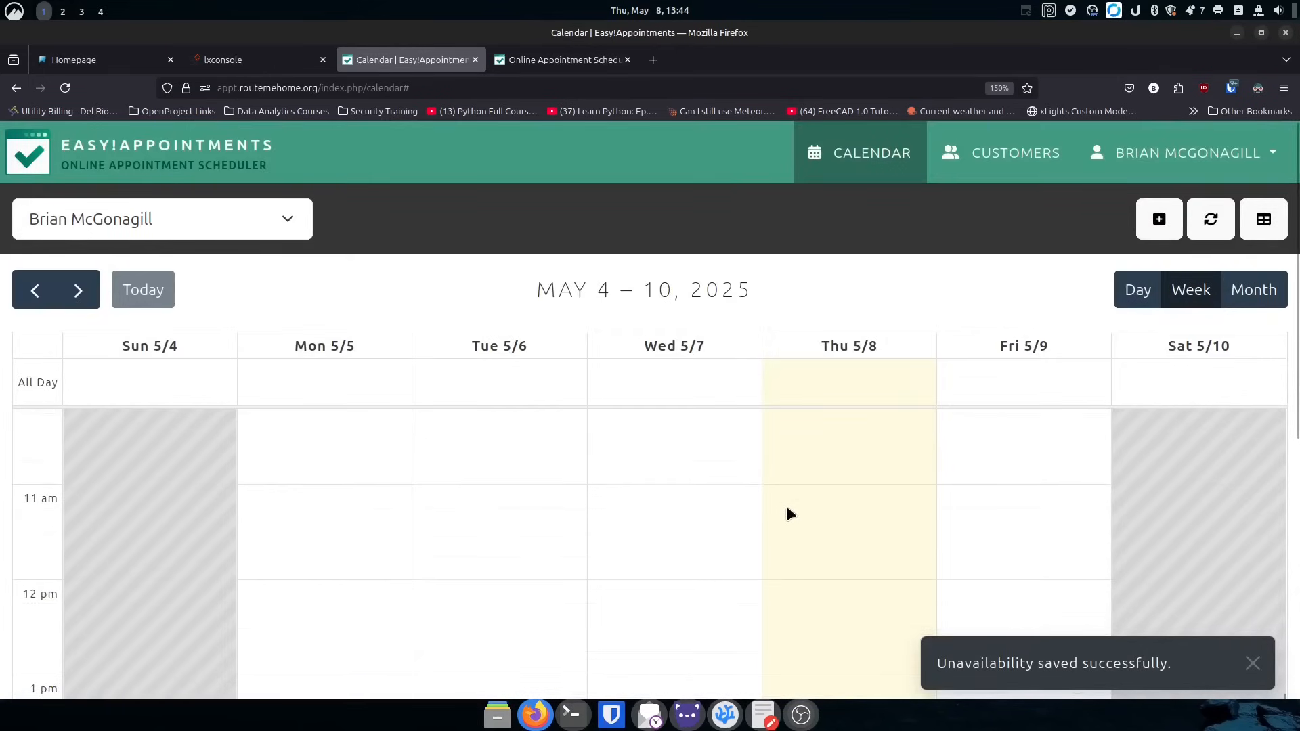
scroll(840, 545, "up", 1)
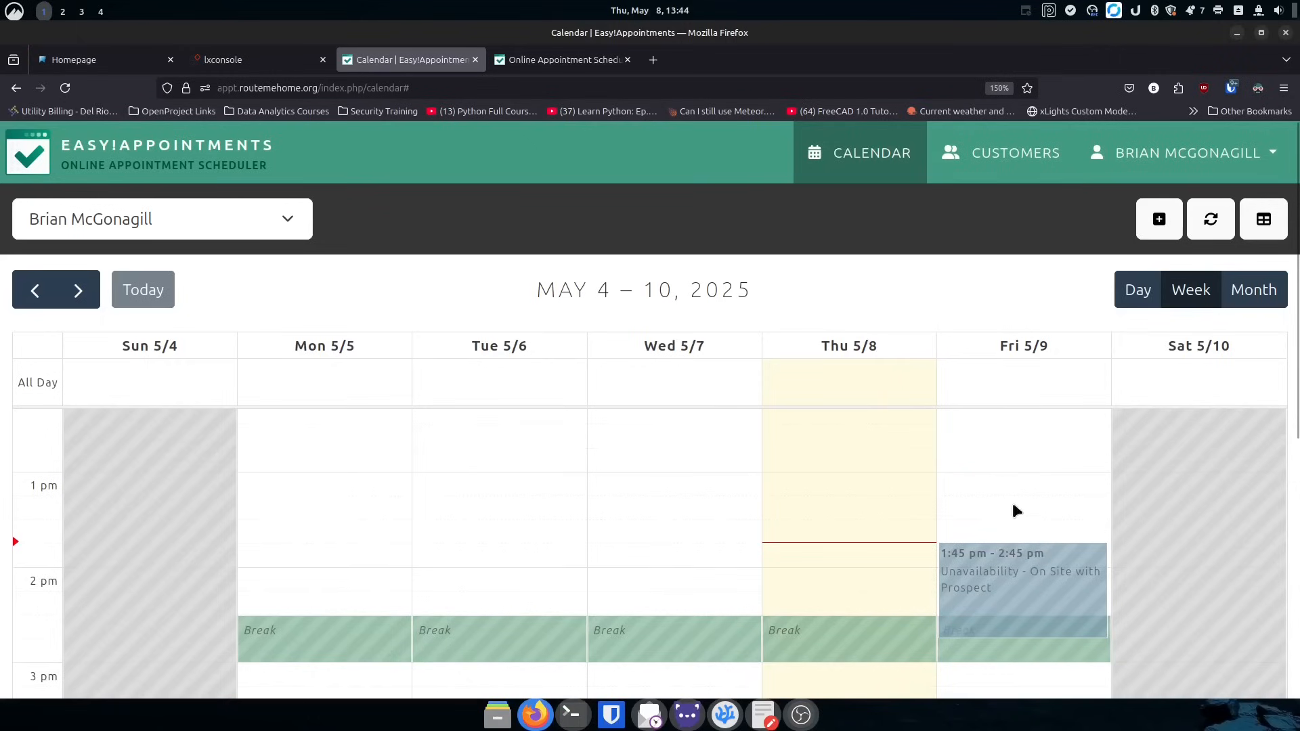
Open the public booking page at appt.routemehome.org in a private browser window.
left_click(1215, 152)
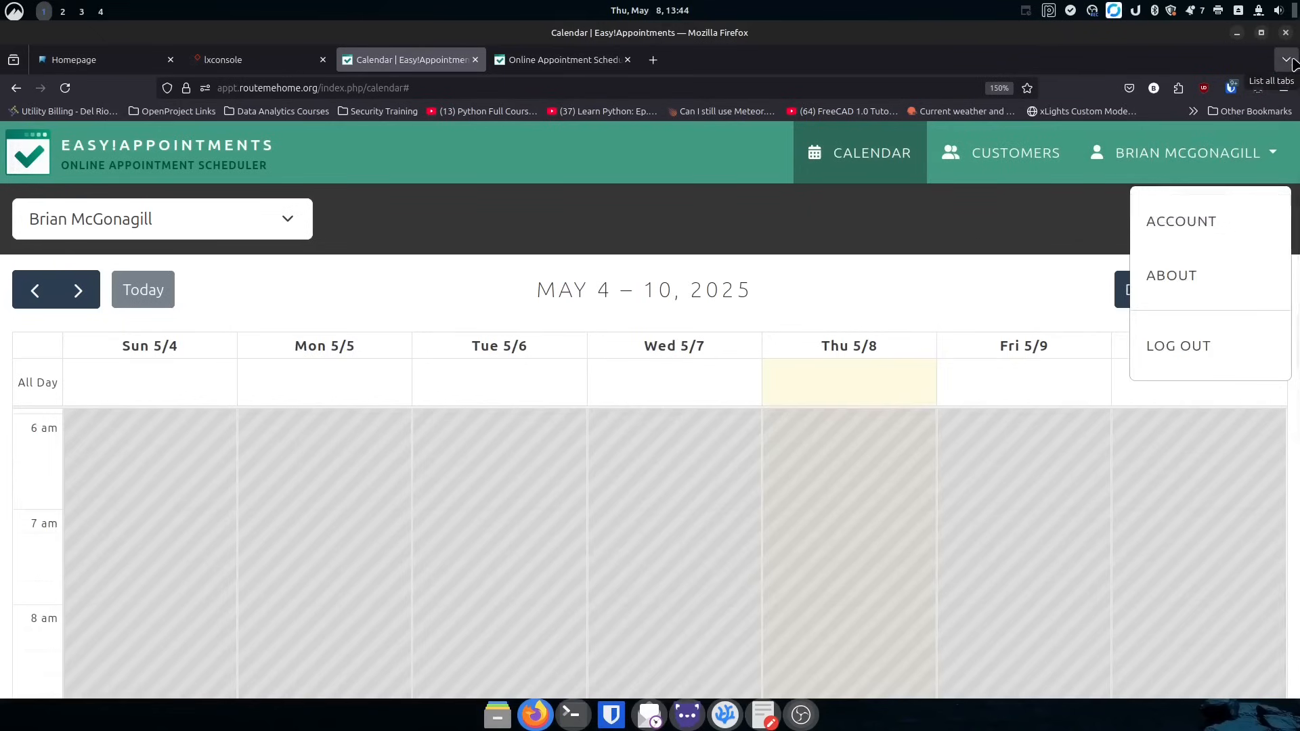
left_click(1284, 88)
left_click(1183, 187)
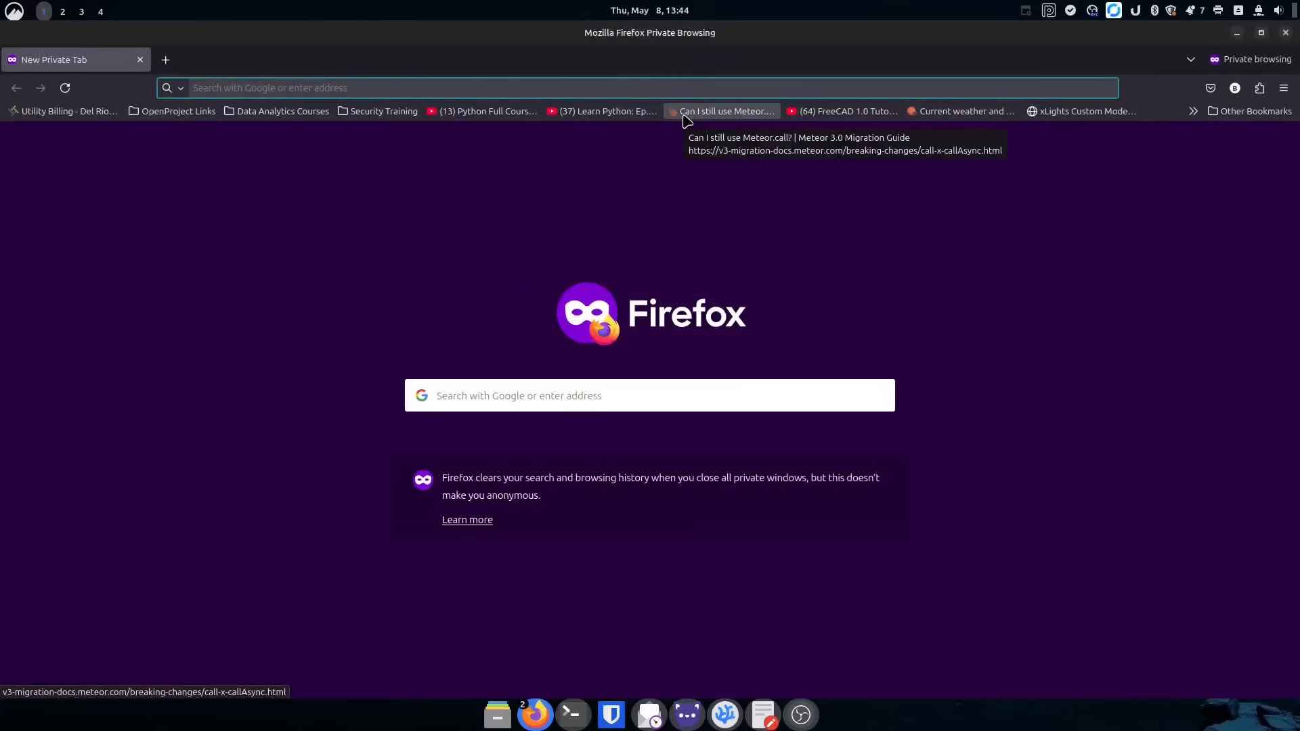
type("appt.routemehome.org")
key("Return")
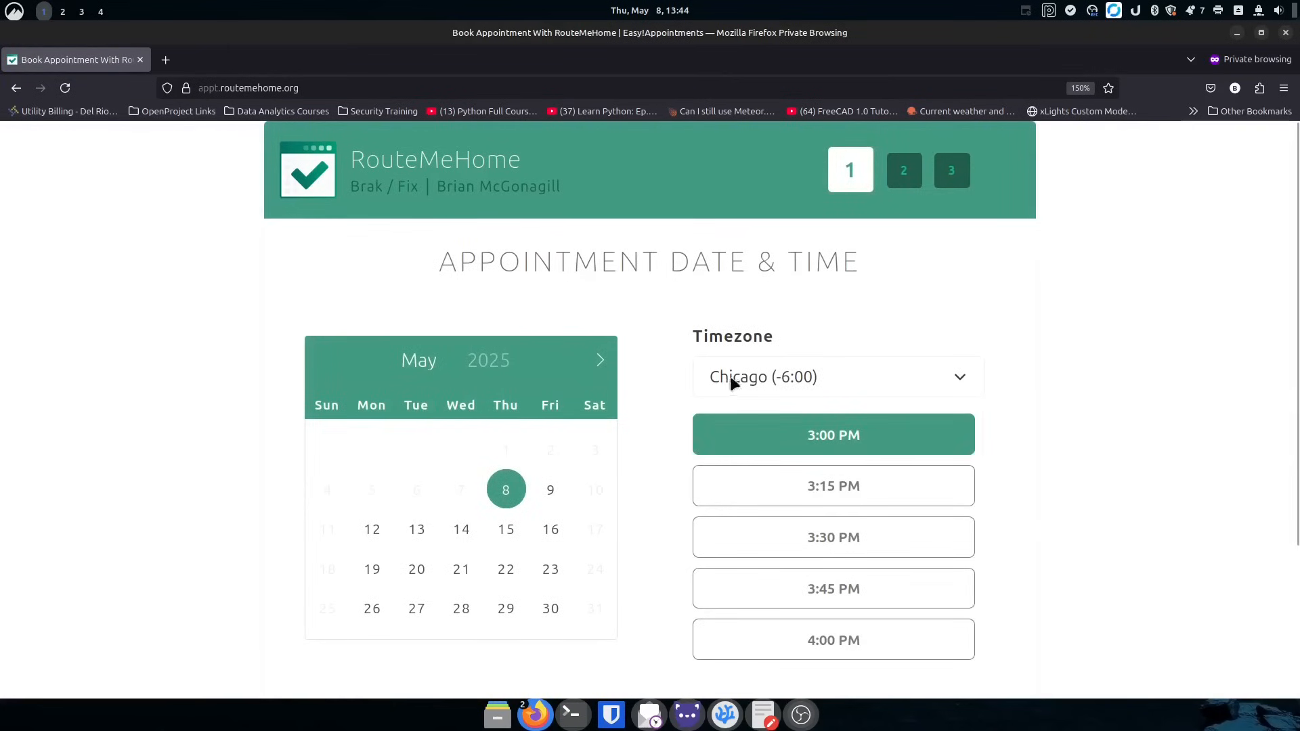
Choose Friday, May 9 on the booking page and check the offered appointment times around the unavailability.
left_click(551, 488)
scroll(668, 450, "down", 4)
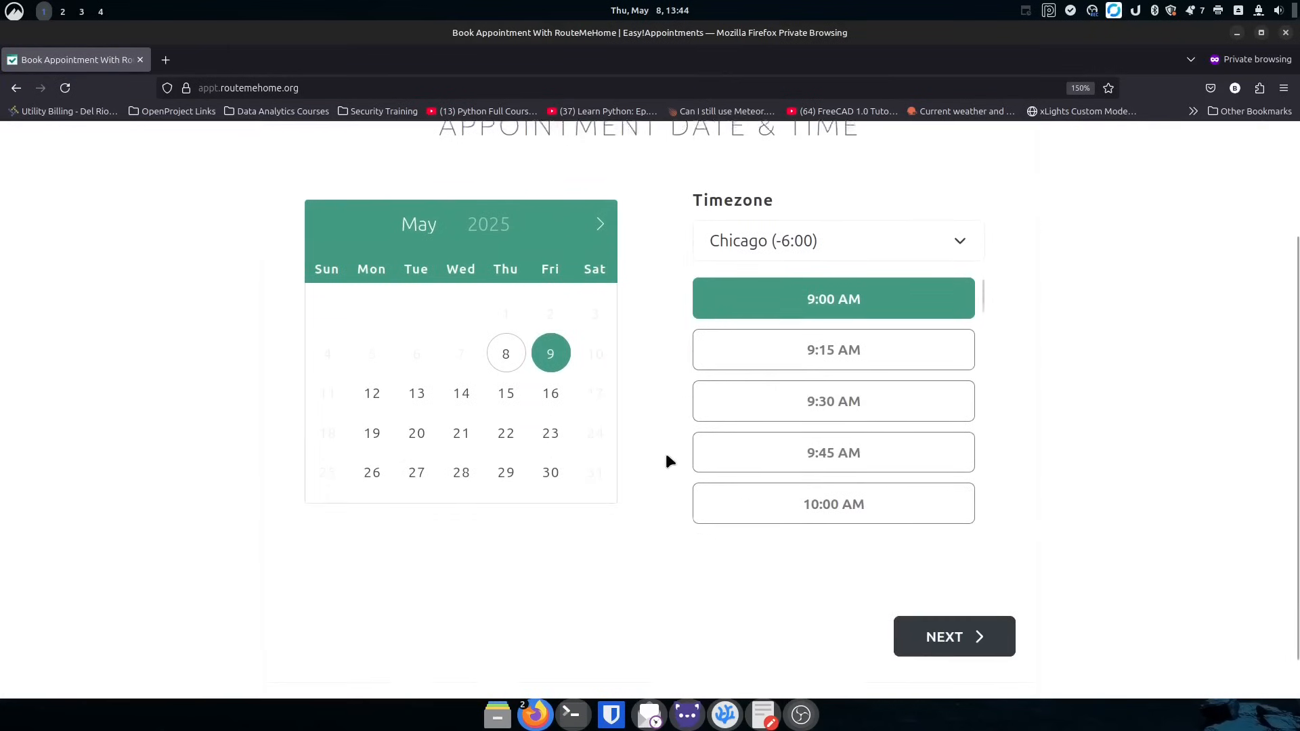
scroll(796, 459, "down", 2)
scroll(797, 461, "down", 3)
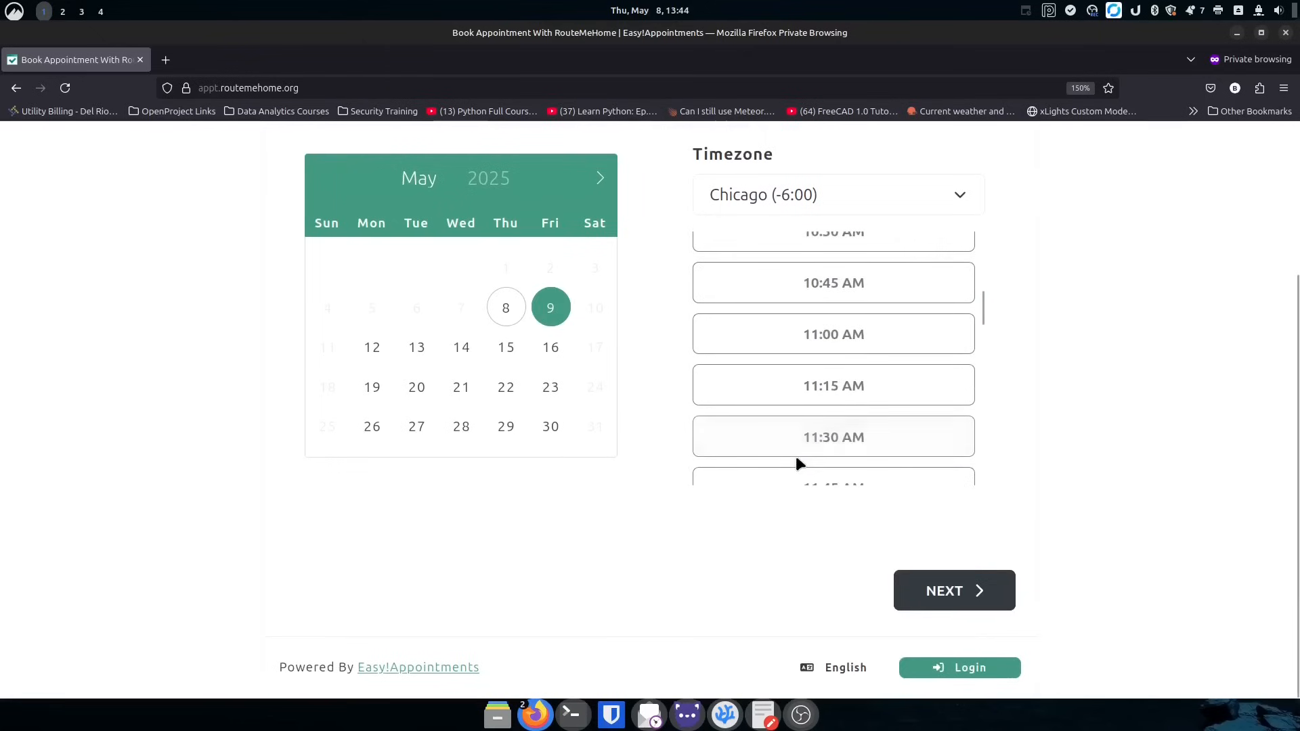
scroll(779, 457, "down", 2)
scroll(766, 454, "down", 3)
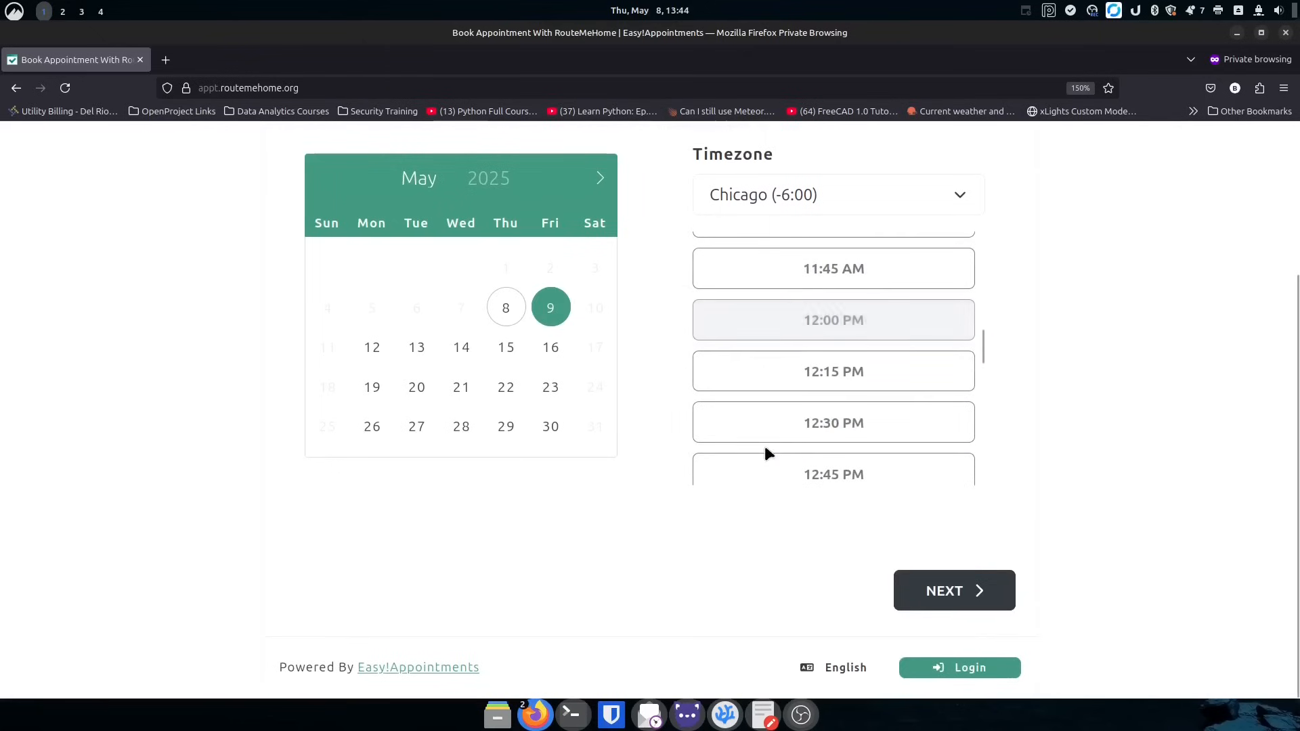
scroll(784, 433, "down", 4)
scroll(786, 407, "up", 2)
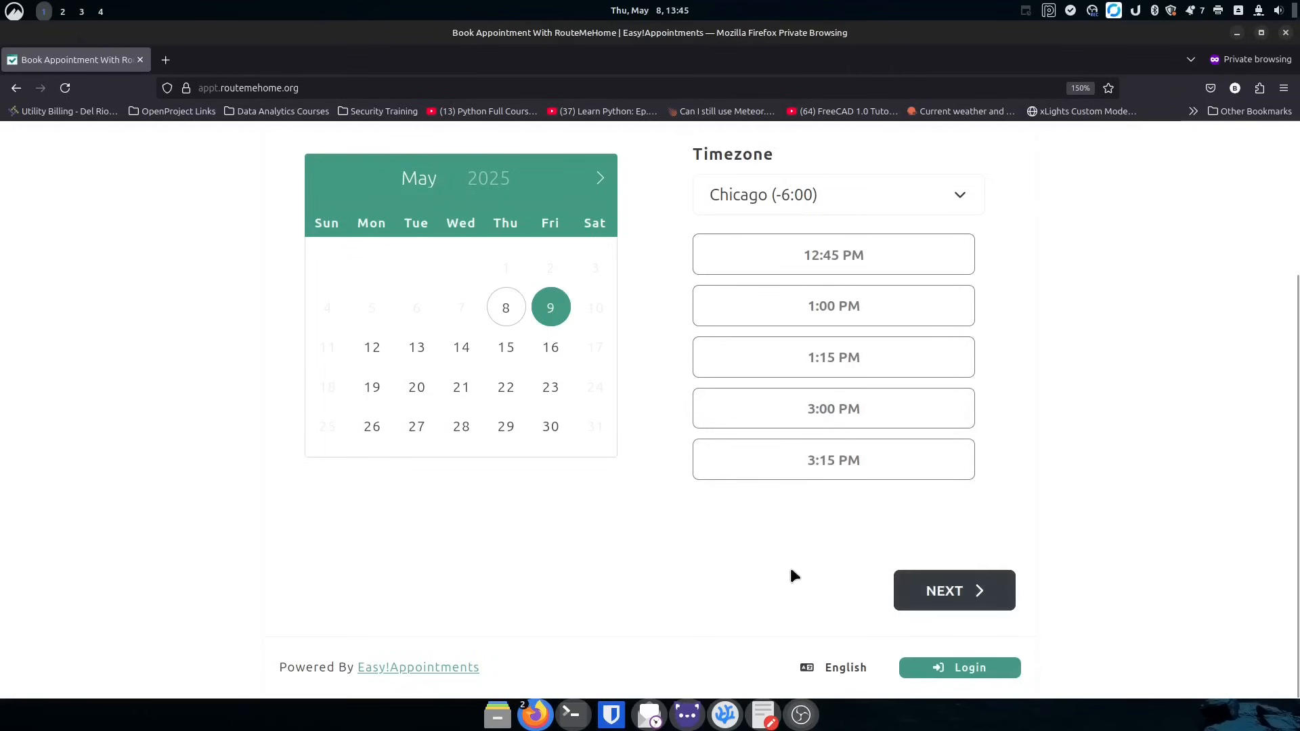
Switch to the eappt-test container's shell in lxconsole and list the contents of /home.
key("alt+Tab")
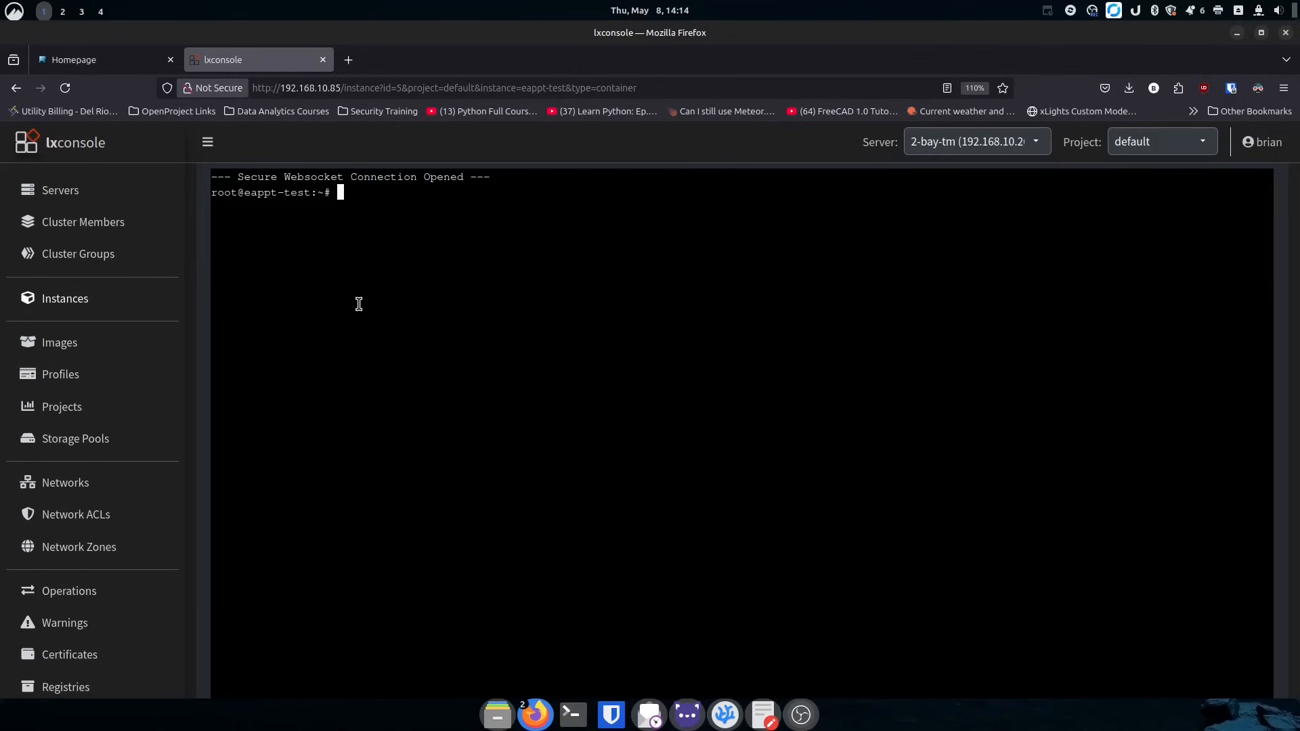
type("ls /home")
key("Return")
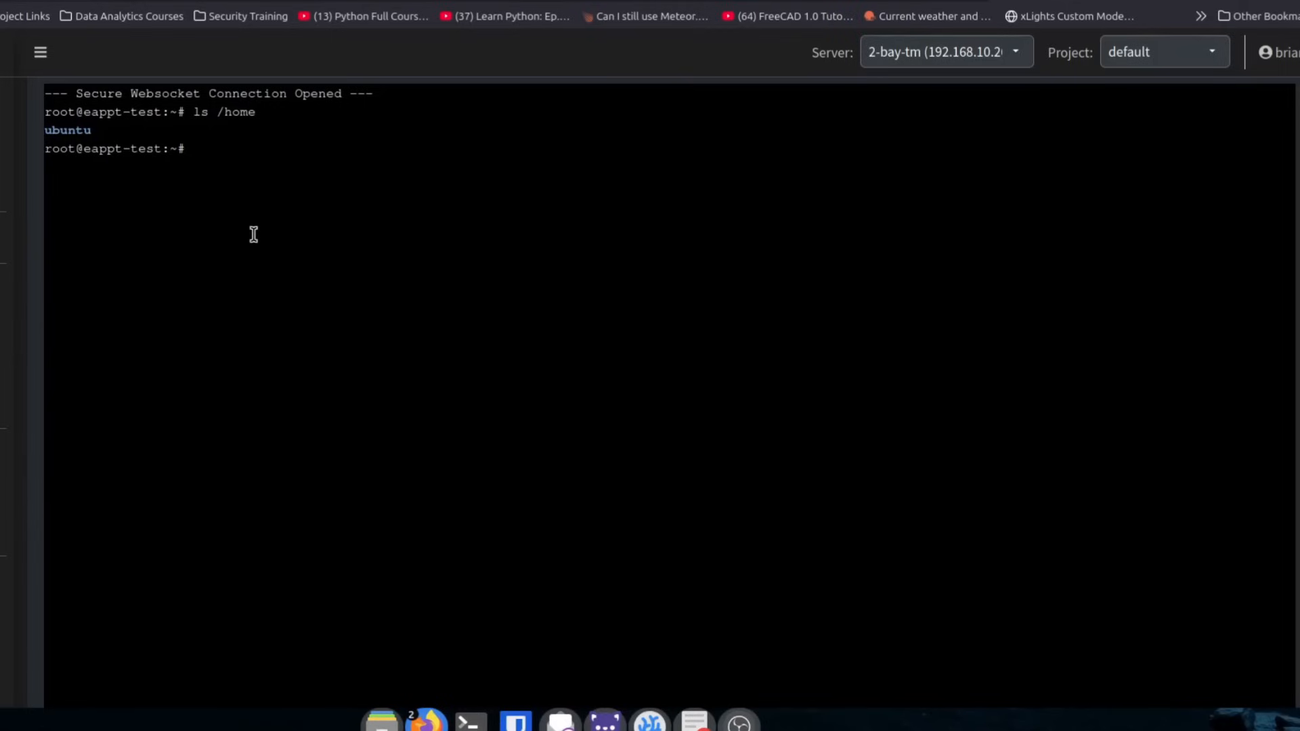
Create a new user with adduser, enter and repeat the account password, and accept the default user information.
type("adduser brian")
key("Return")
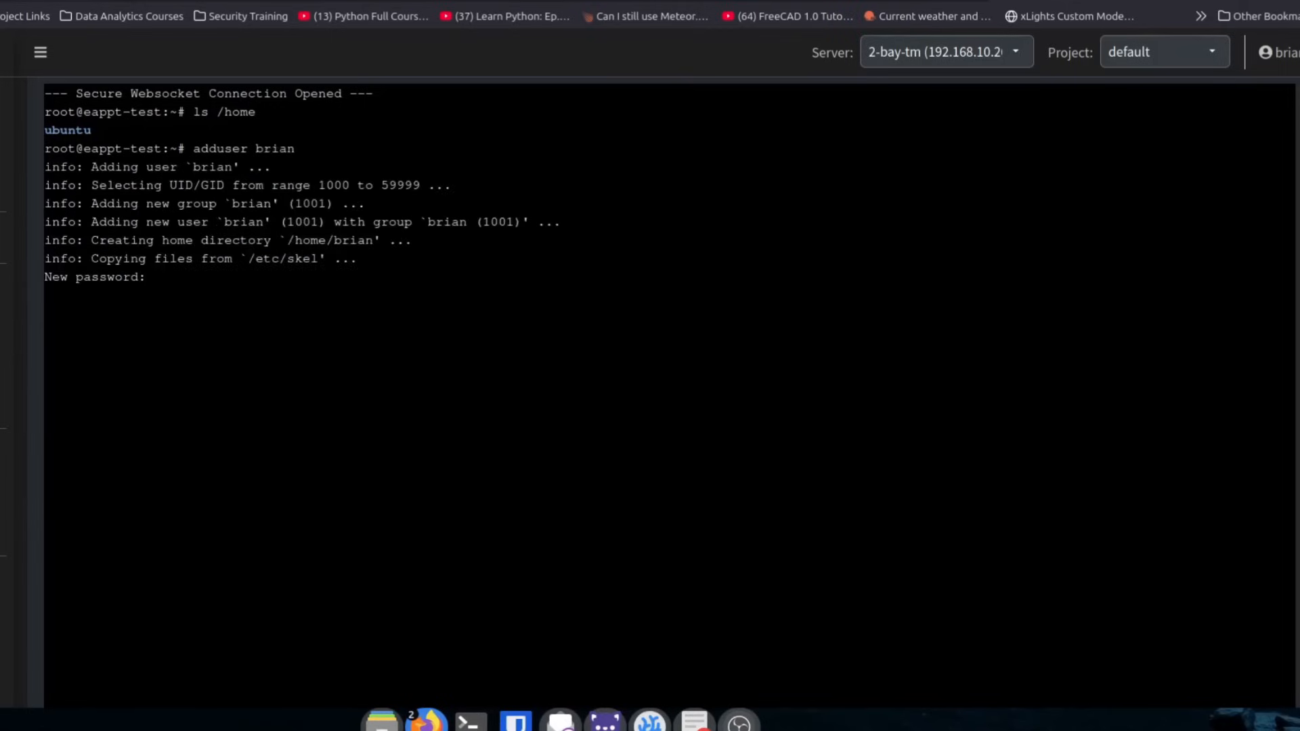
key("Return")
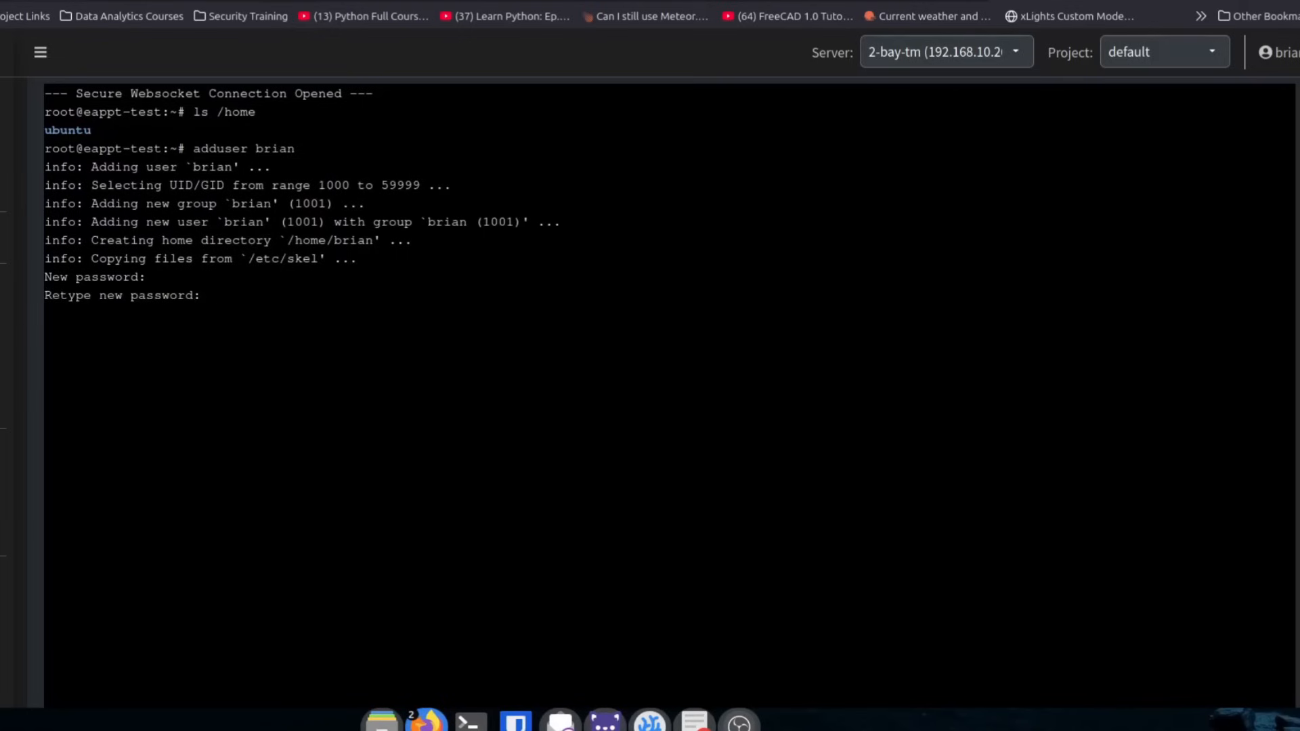
key("Return")
key("Return")
key("Return")
key("Return")
key("Return")
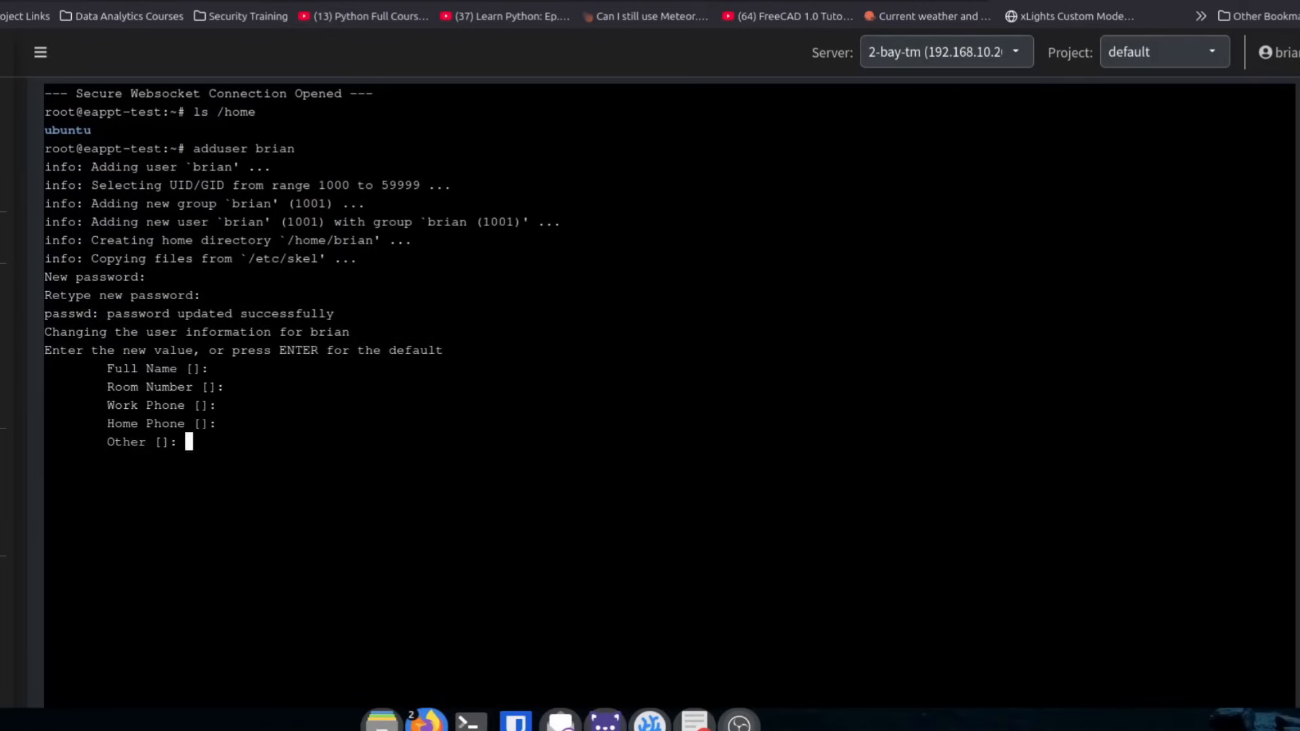
key("Return")
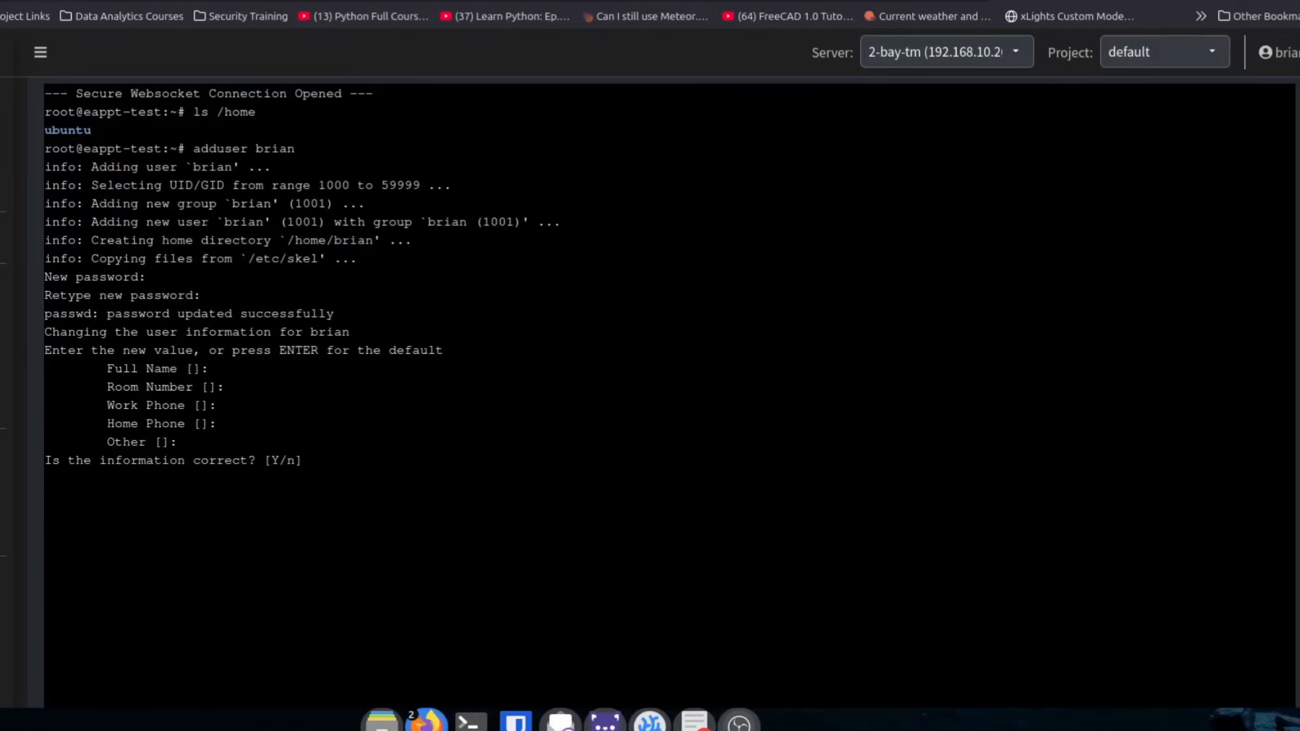
key("Return")
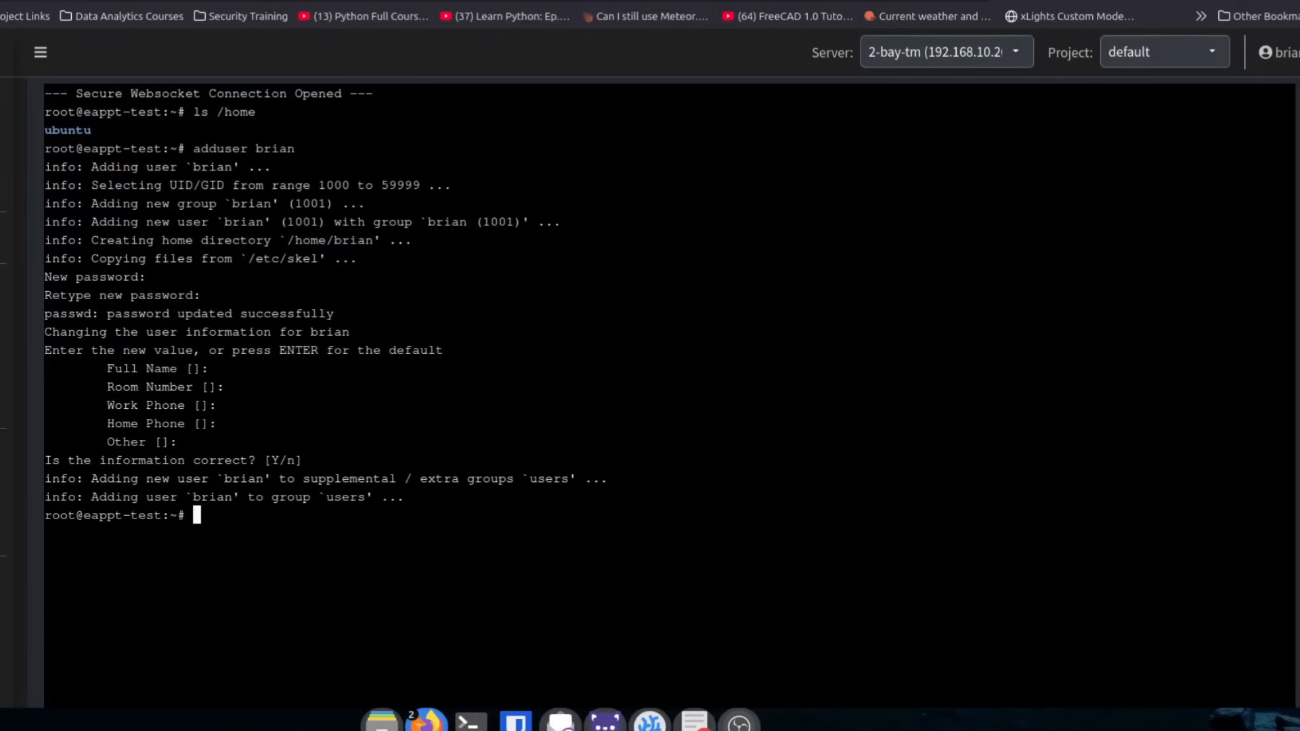
List /home again and add the new user to the sudo group with usermod -aG.
type("ls /home")
key("Return")
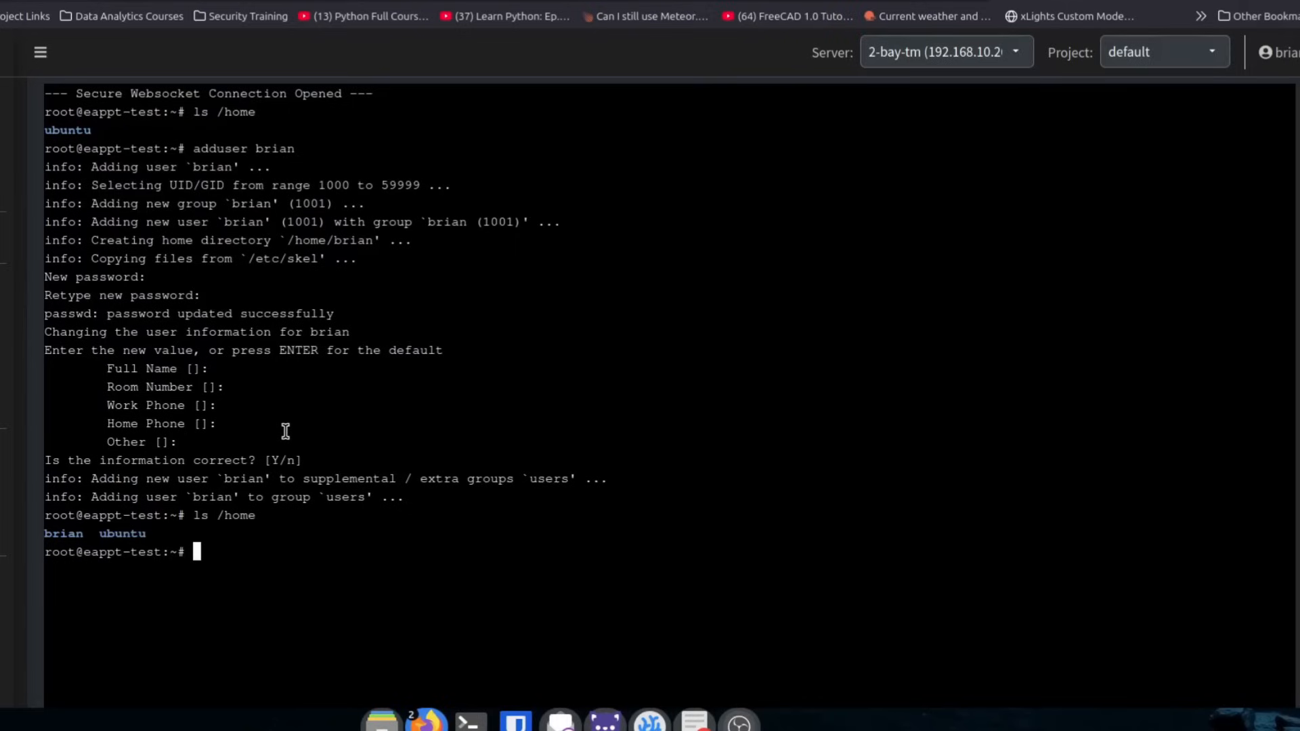
type("usermod -aG sudo ")
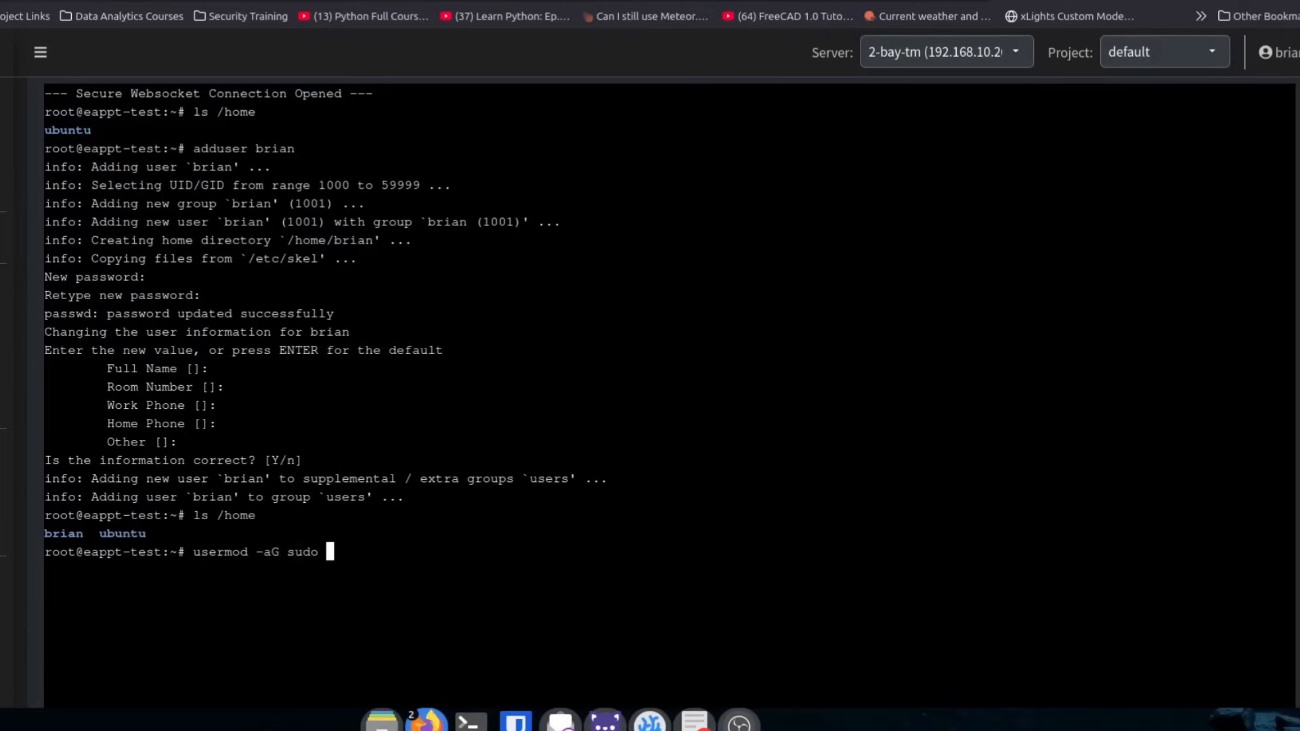
type("brian")
key("Return")
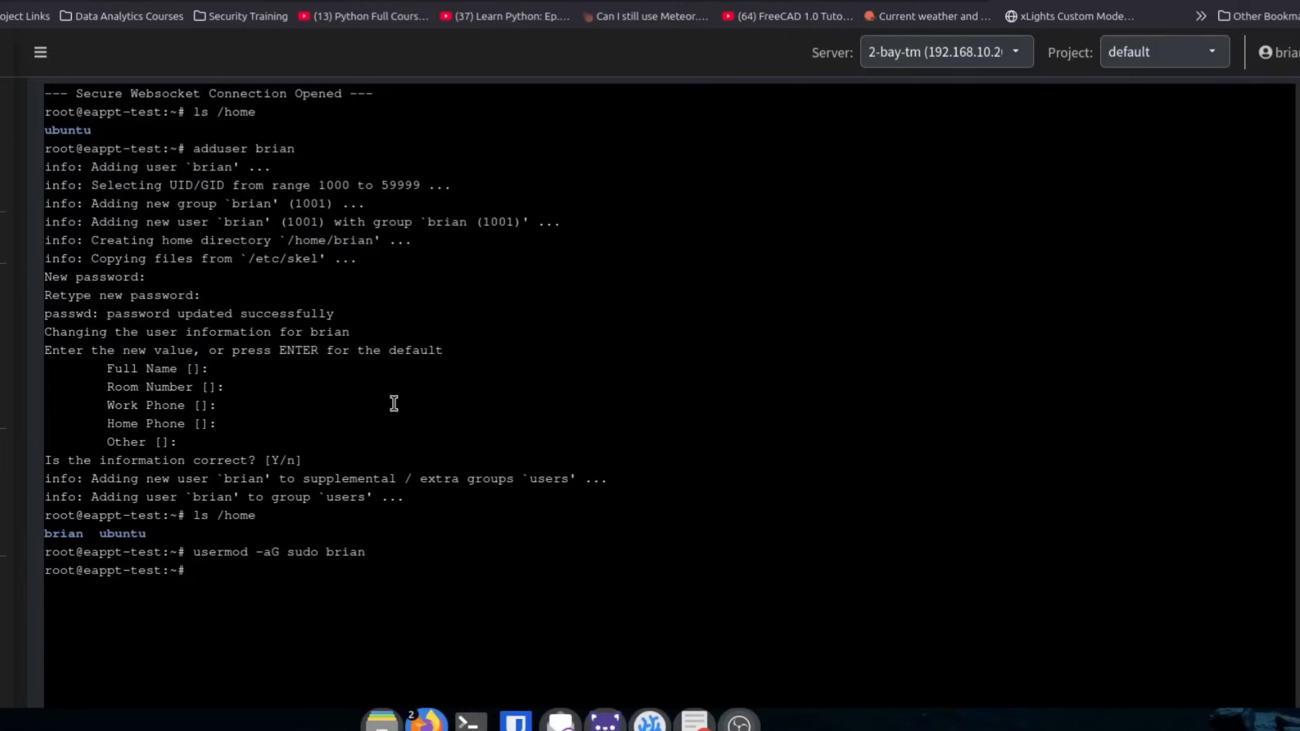
Install the openssh-server package with apt, using the -y option.
type("apt install opens")
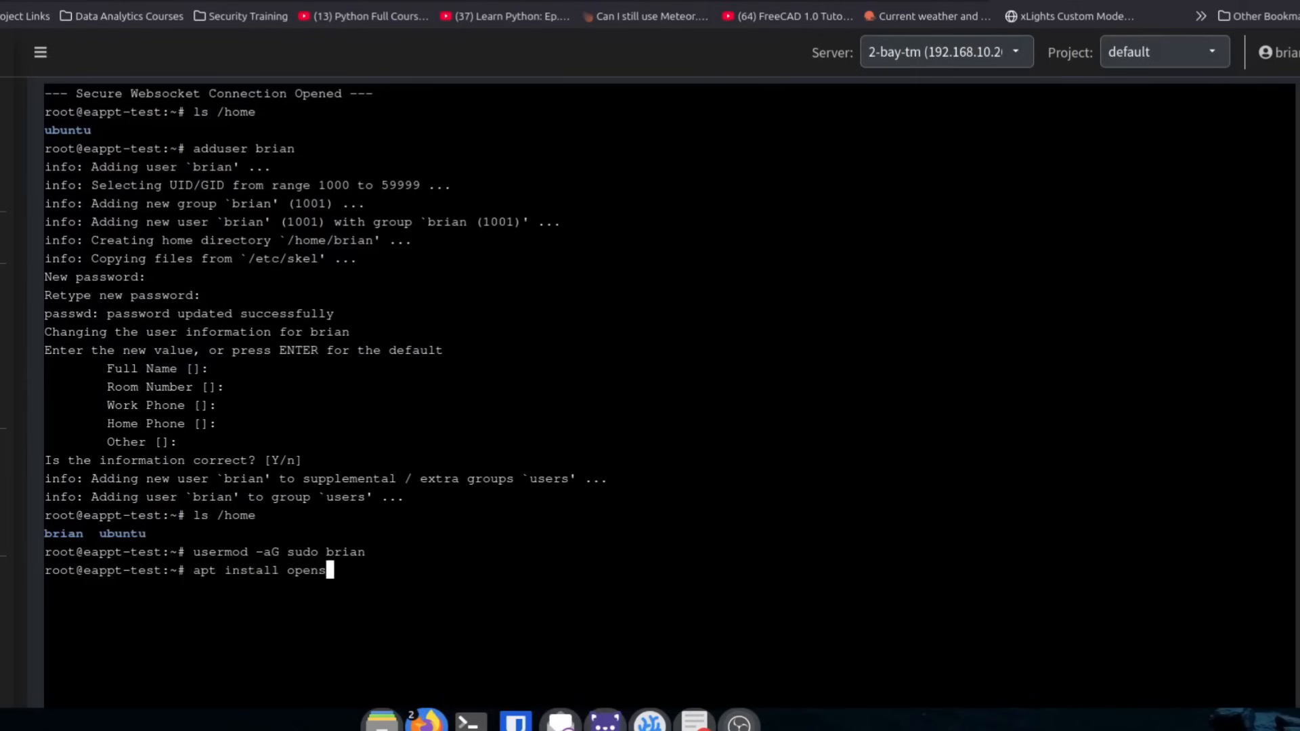
type("sh-server -y")
key("Return")
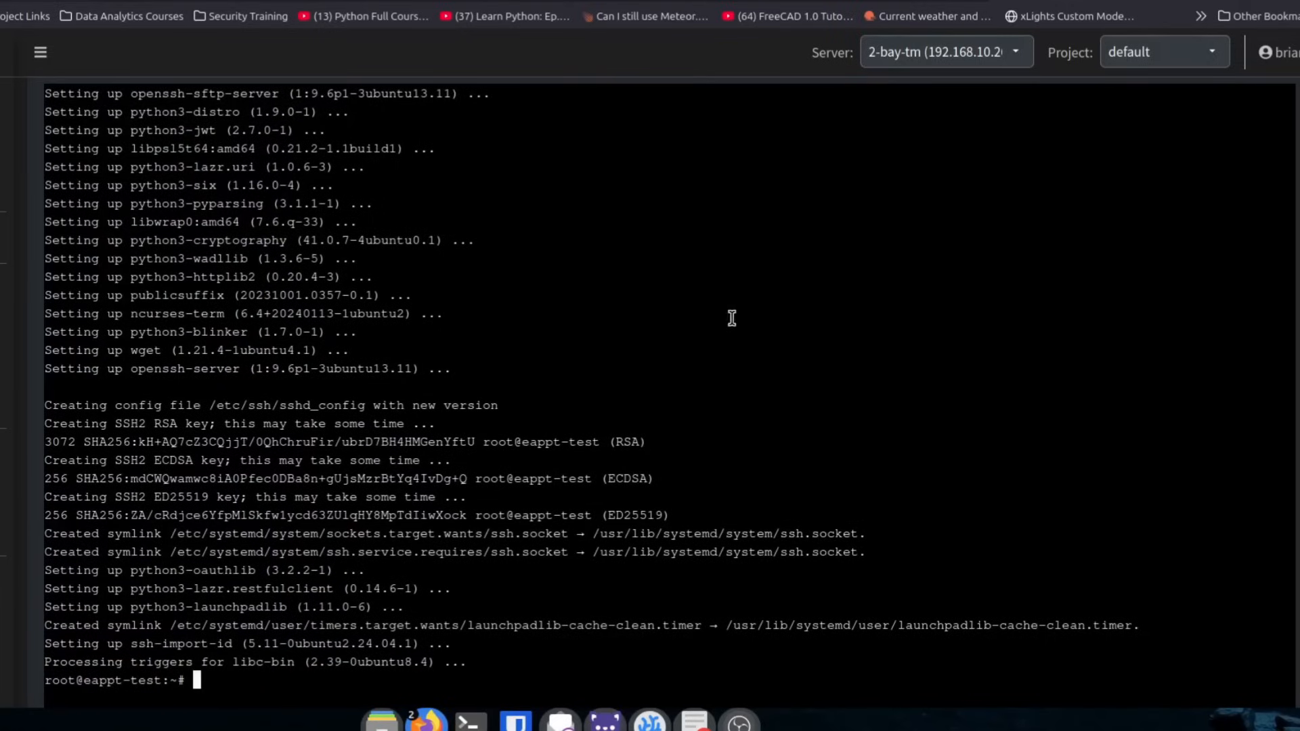
Stop the container's running Exec session.
scroll(740, 309, "up", 5)
scroll(29, 270, "up", 3)
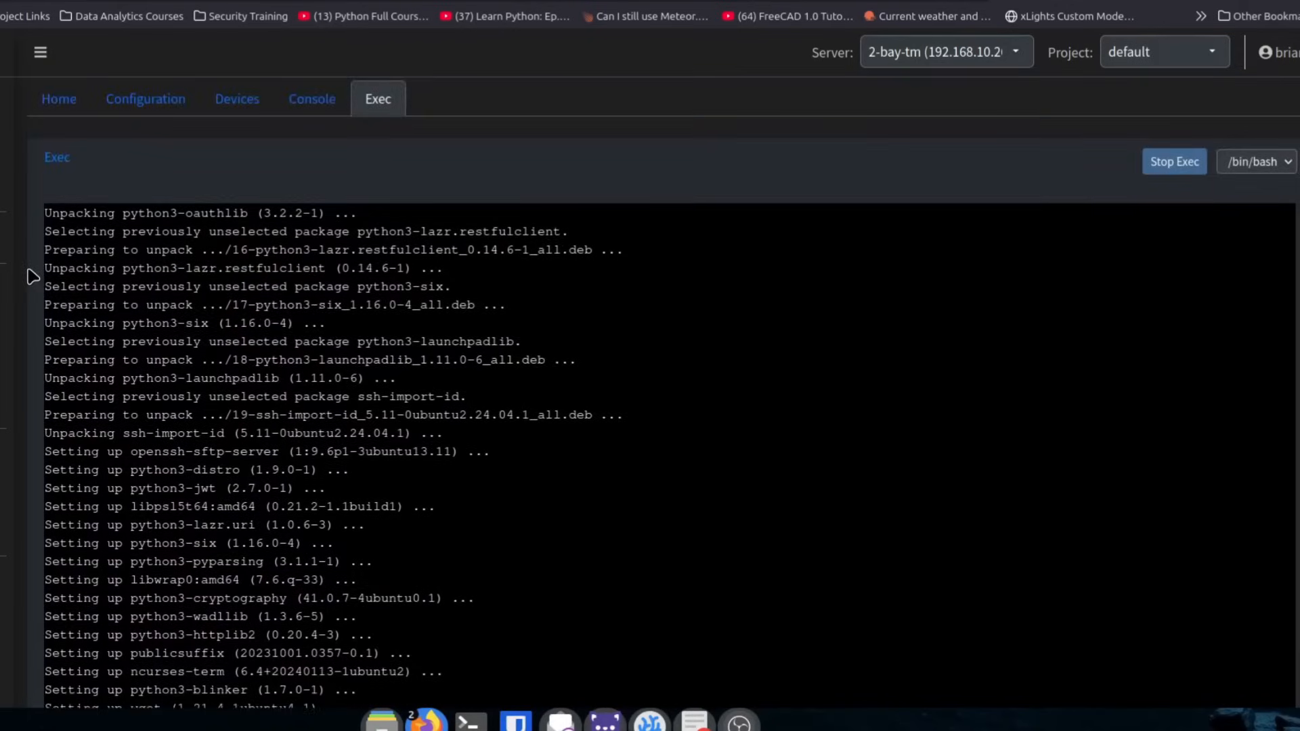
left_click(1172, 224)
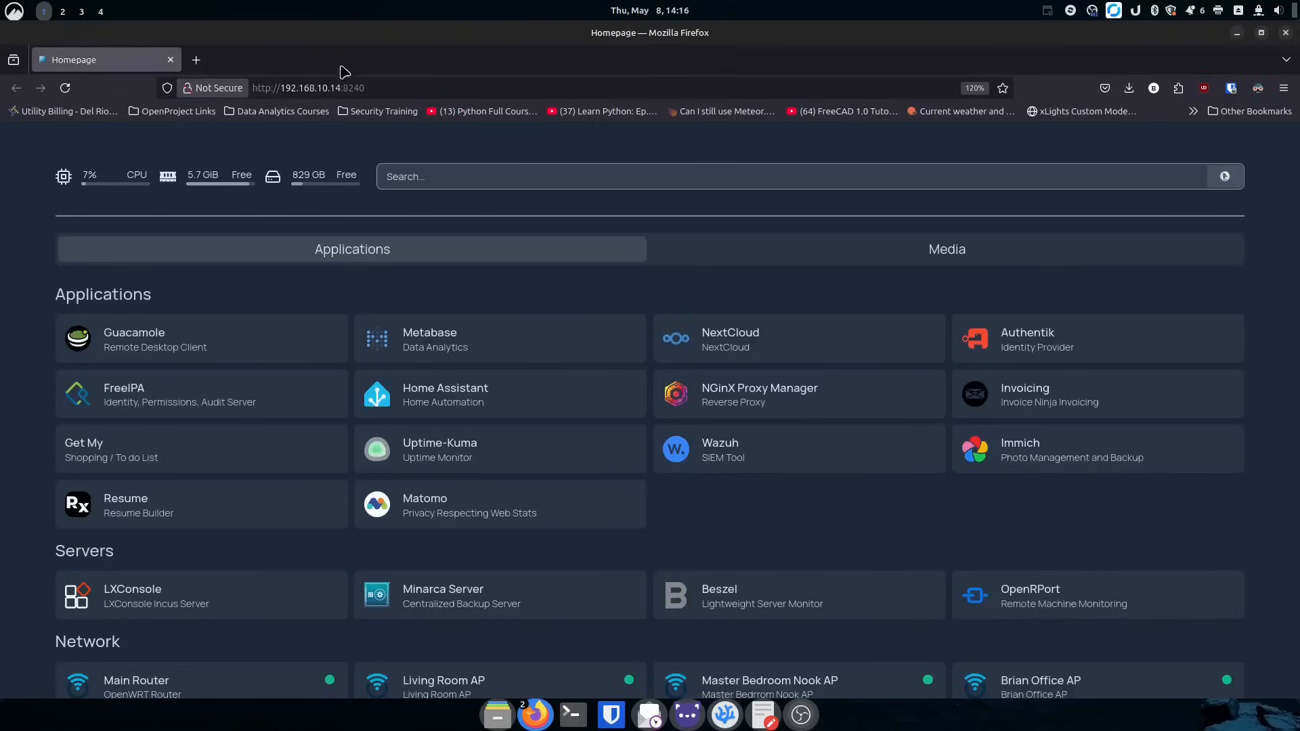
Open a terminal window over the browser, place it lower on the desktop, and reopen LXConsole from the Homepage dashboard.
left_click(574, 715)
double_click(397, 41)
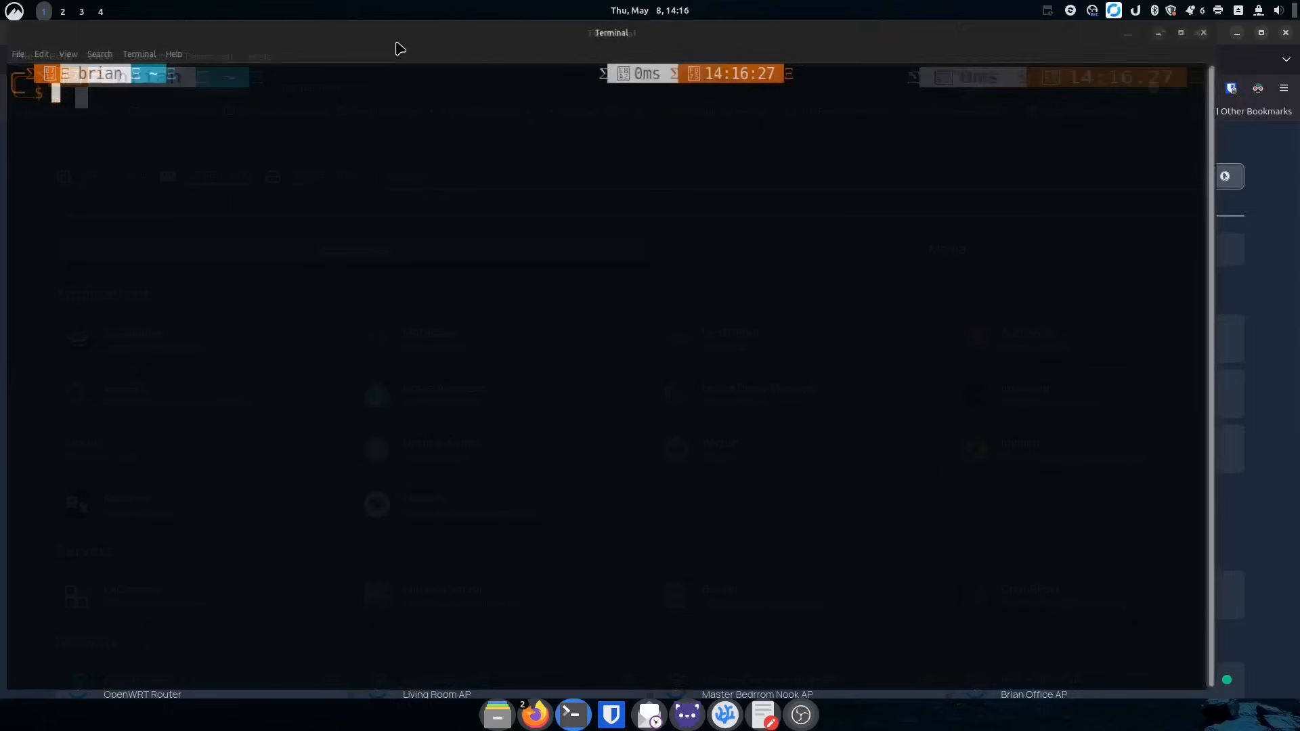
left_click_drag(427, 38, 457, 245)
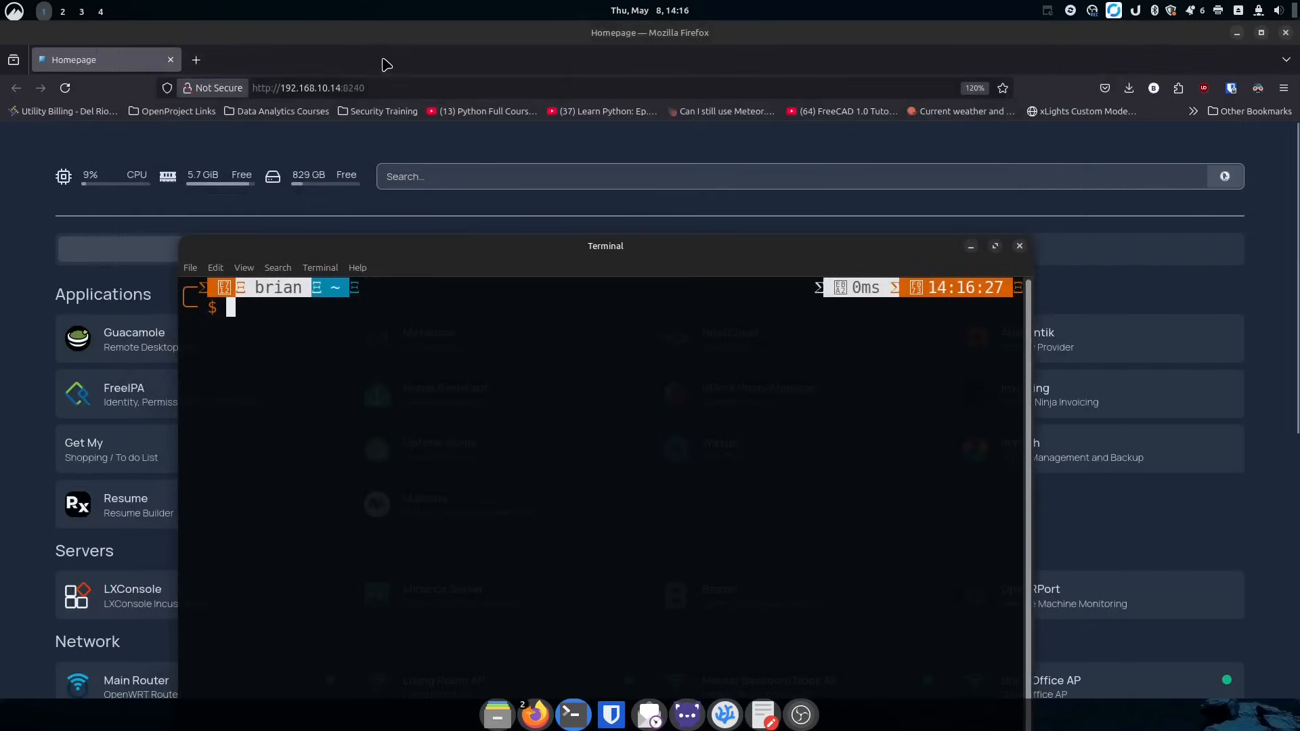
left_click(357, 38)
left_click(188, 623)
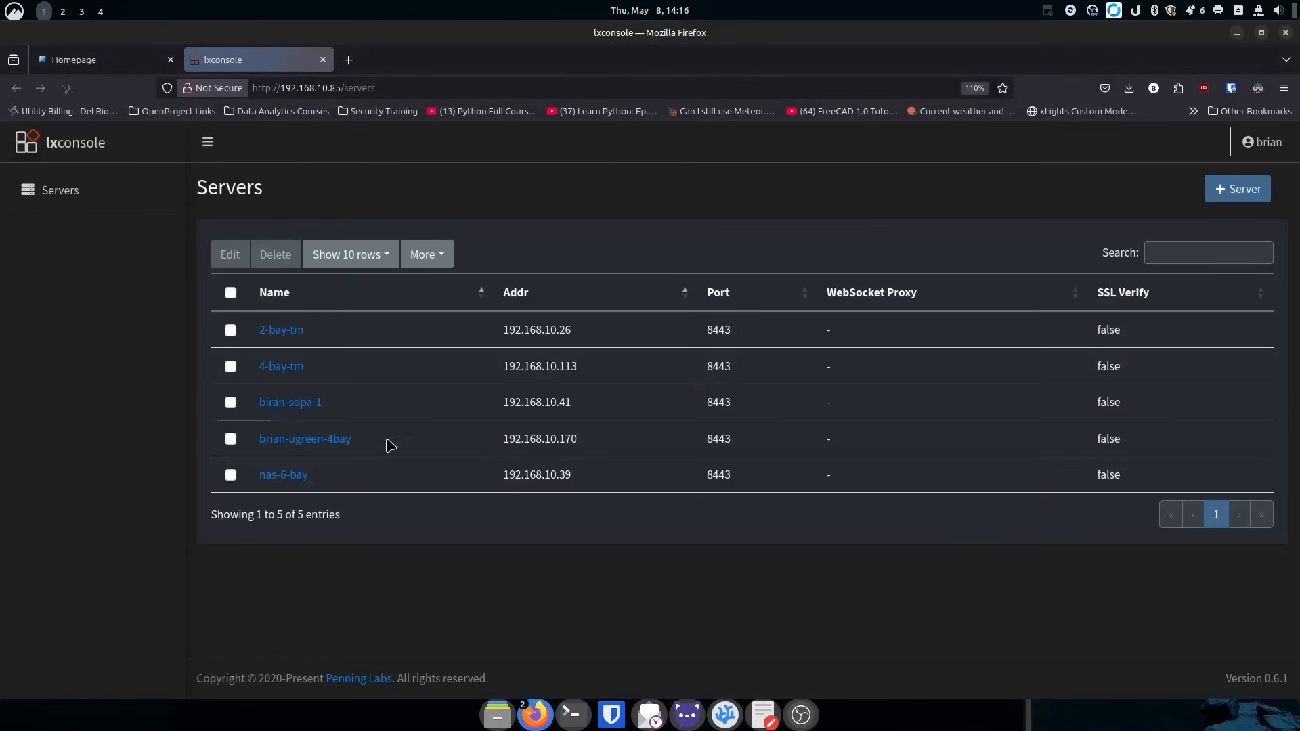
Open the 2-bay-tm server and bring up its container list to look up the eappt-test address.
left_click(282, 334)
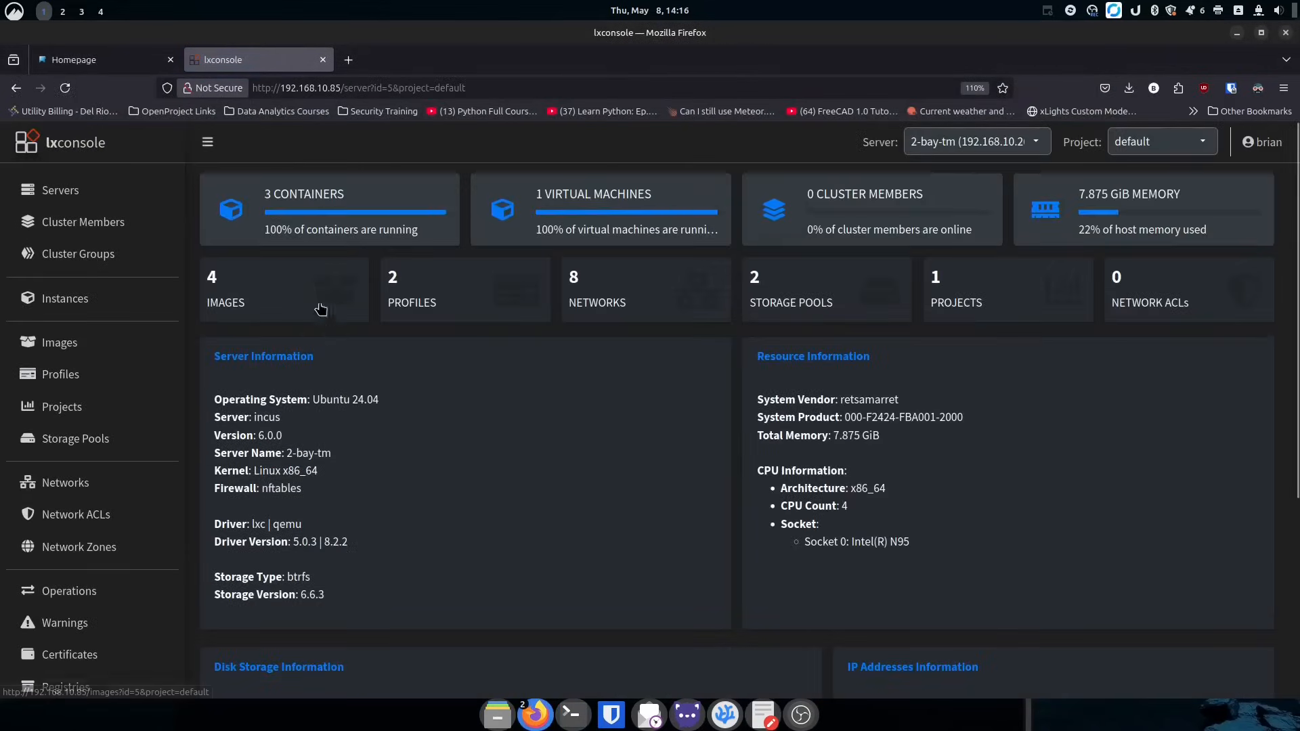
left_click(326, 242)
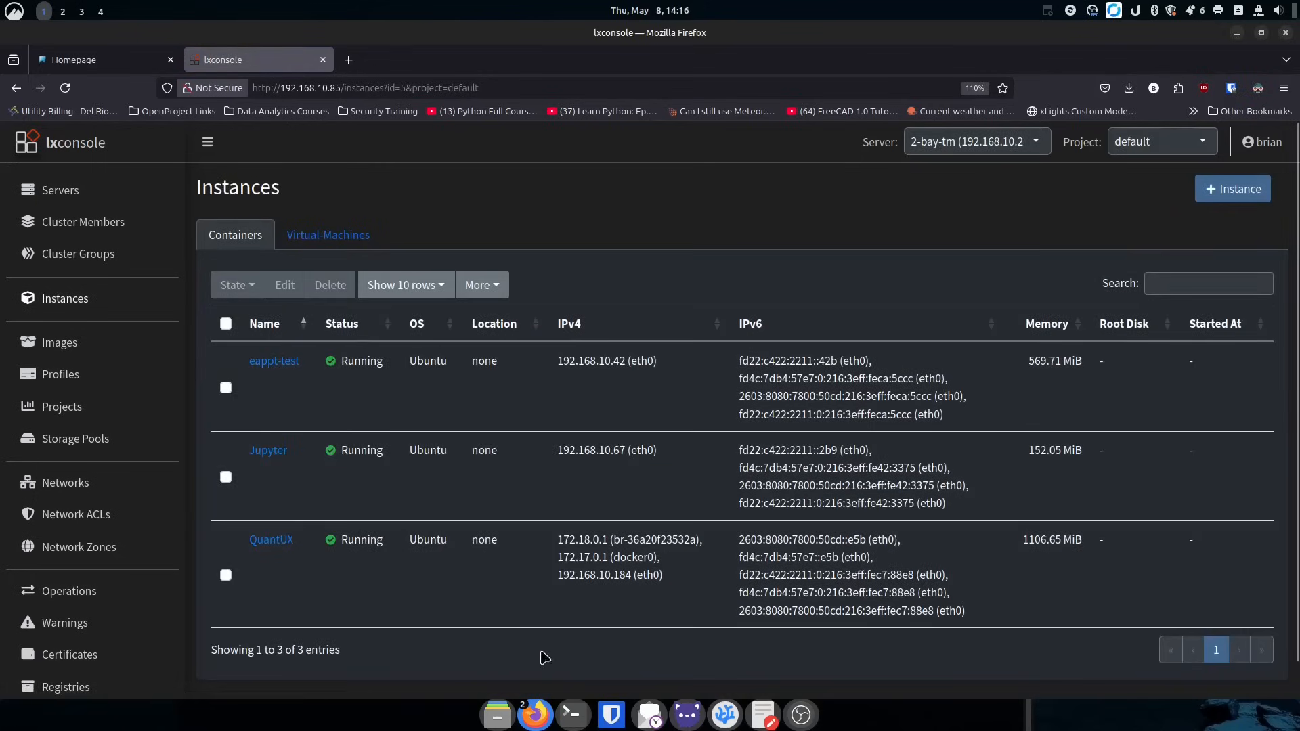
Switch to the terminal, maximize its window, enlarge the text three levels and clear the screen.
left_click(573, 714)
left_click_drag(496, 246, 527, 66)
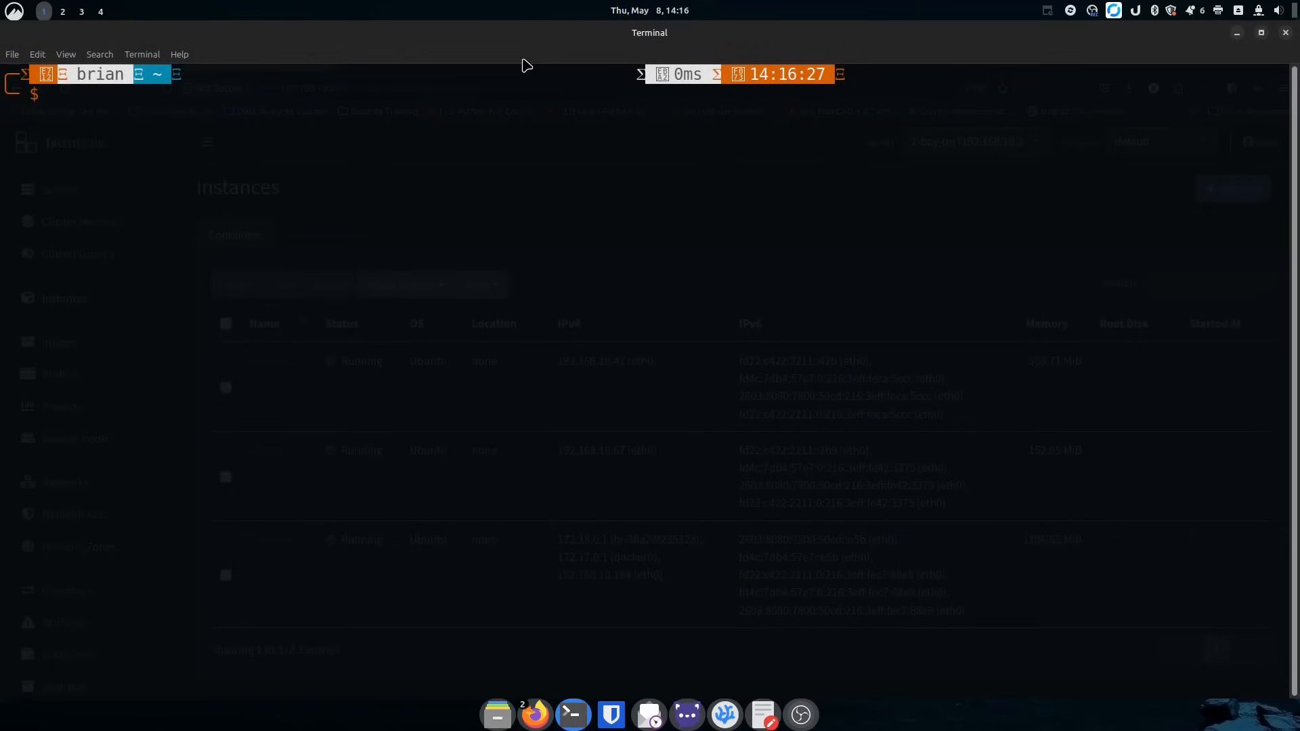
key("ctrl+plus")
key("ctrl+plus")
key("ctrl+plus")
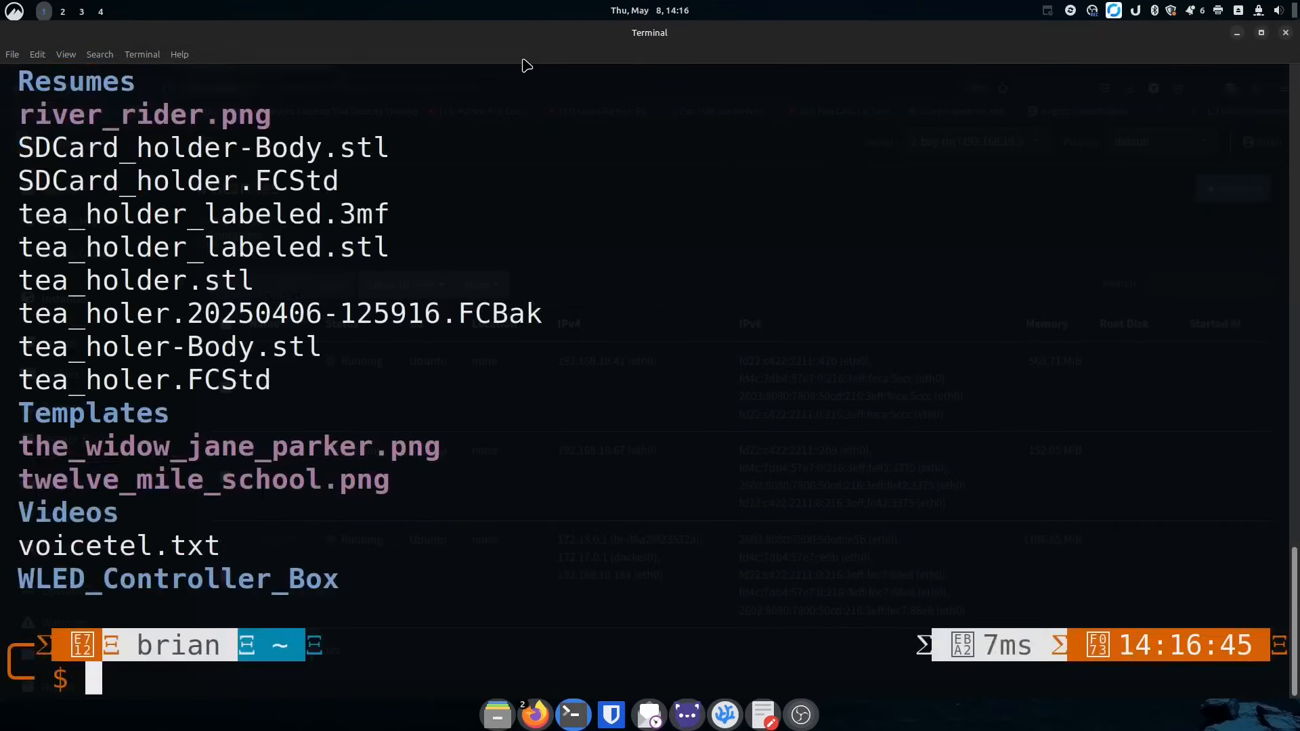
key("ctrl+l")
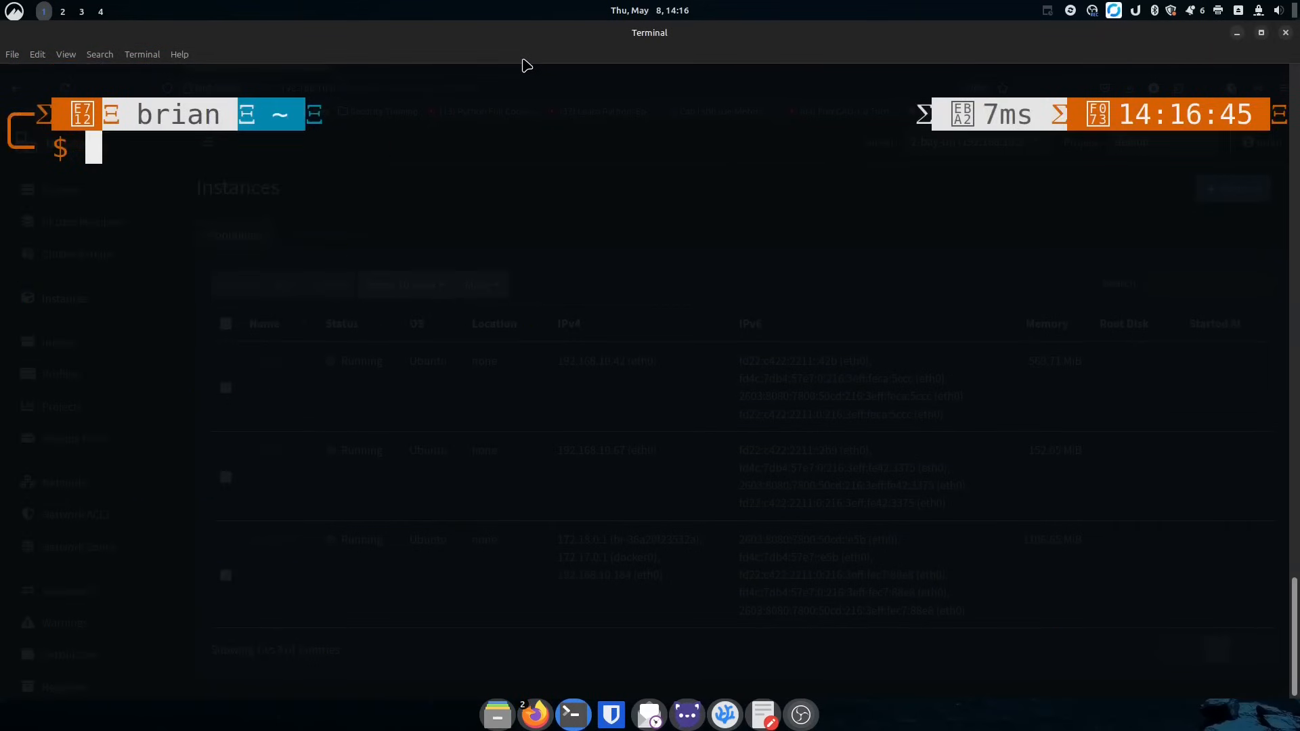
Start an SSH connection to the container at 192.168.10.42 as the new user.
type("ssh brian")
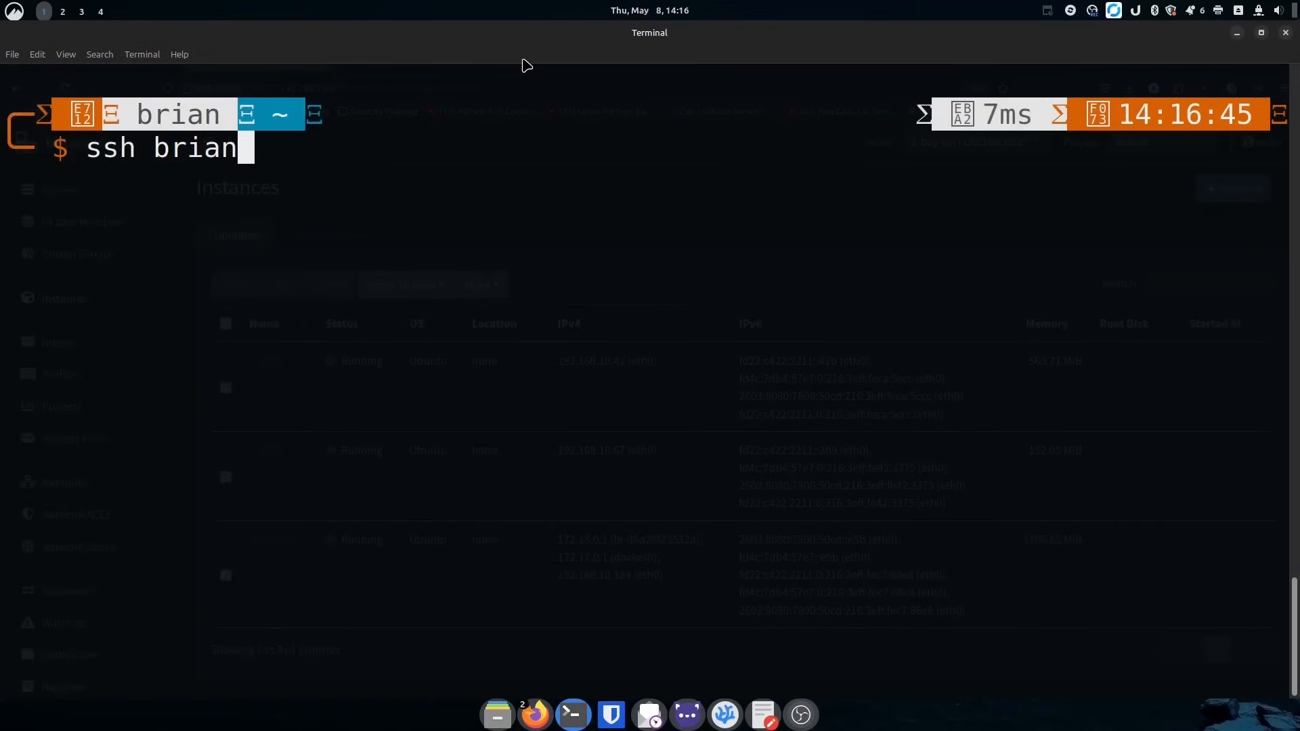
type("@192.168.20")
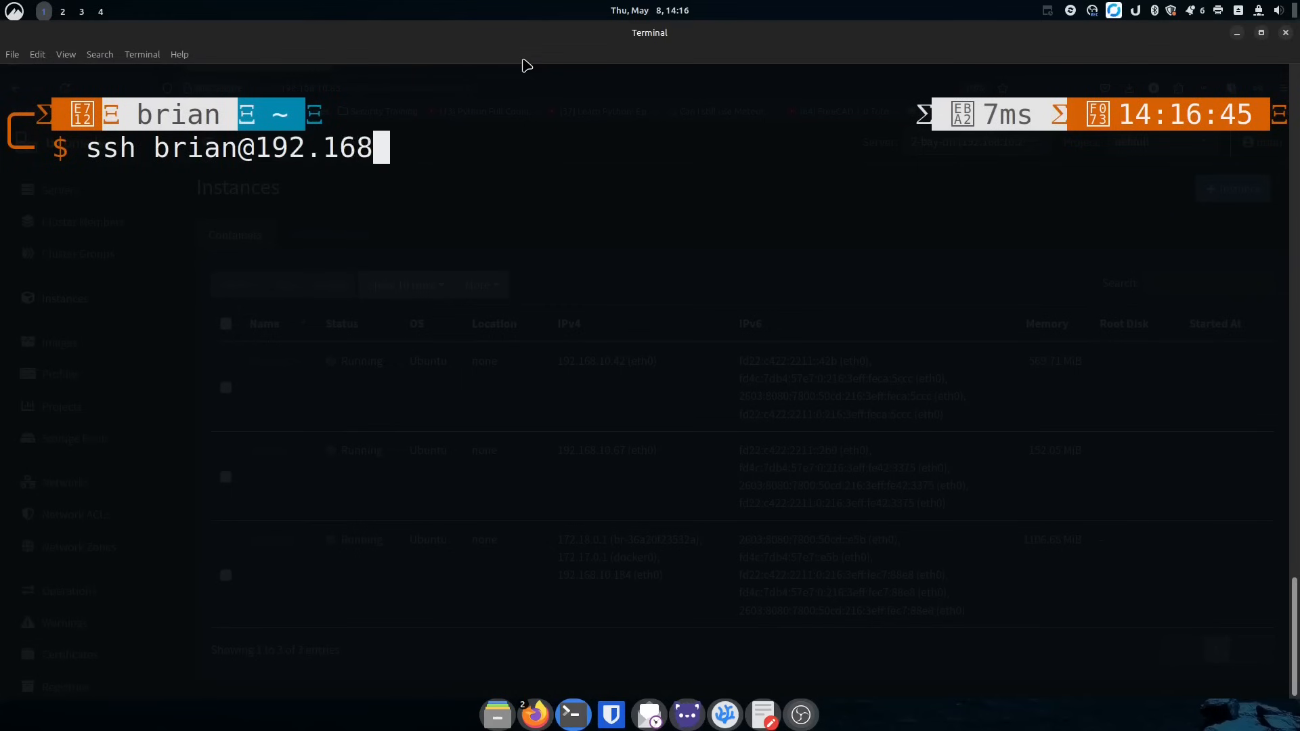
key("BackSpace")
key("BackSpace")
type("10.42")
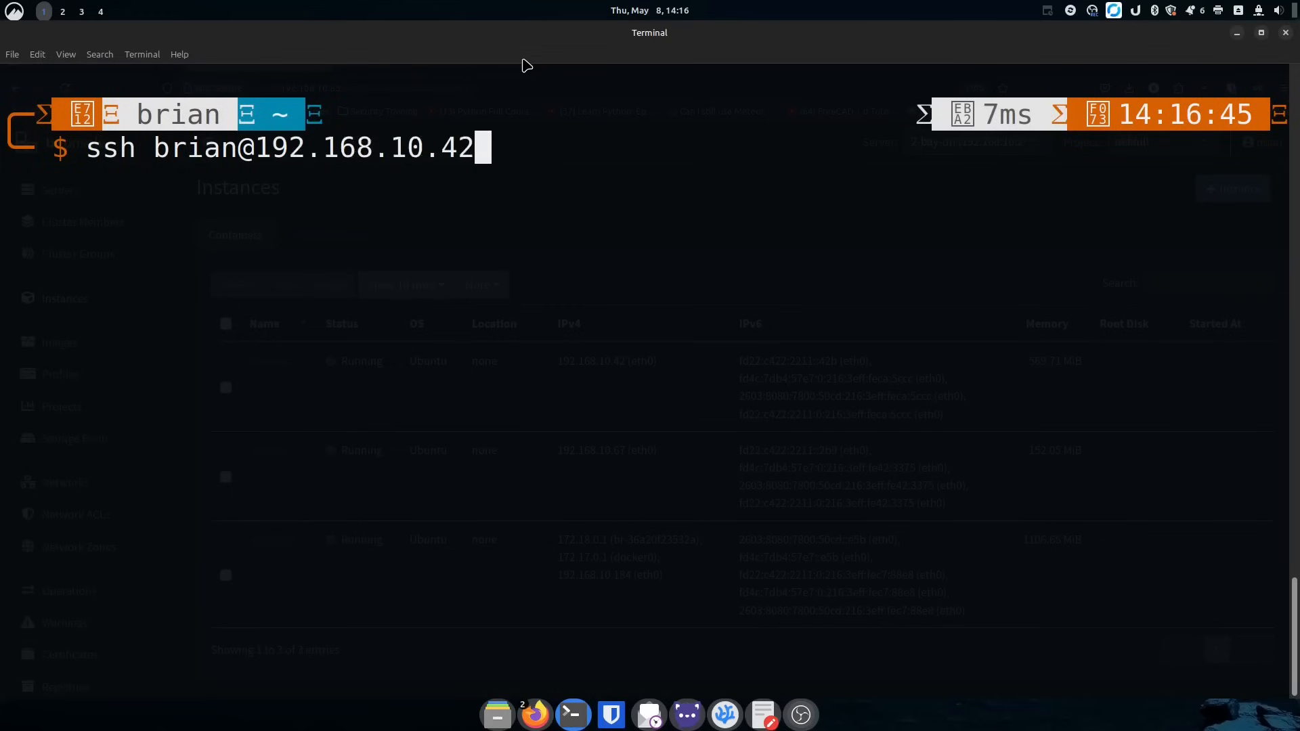
key("Return")
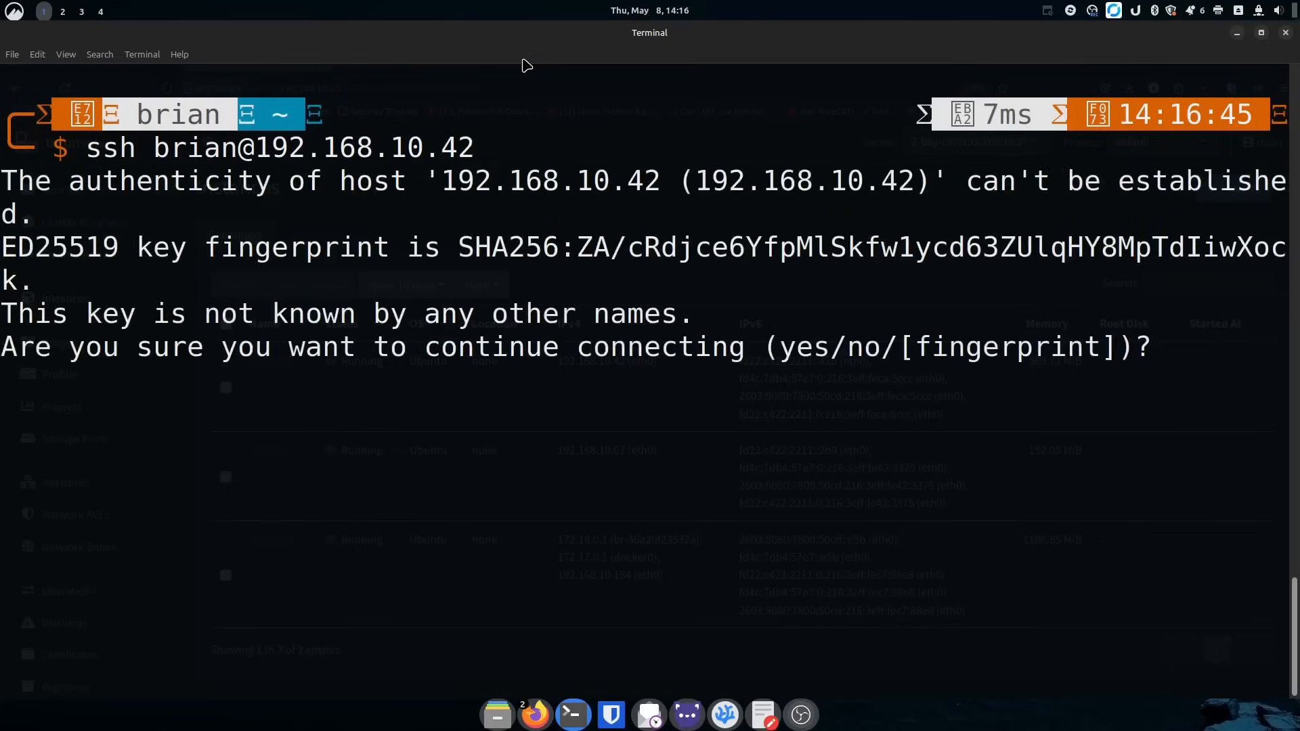
Accept the host key with yes, log in with the account password and clear the screen.
type("yes")
key("Return")
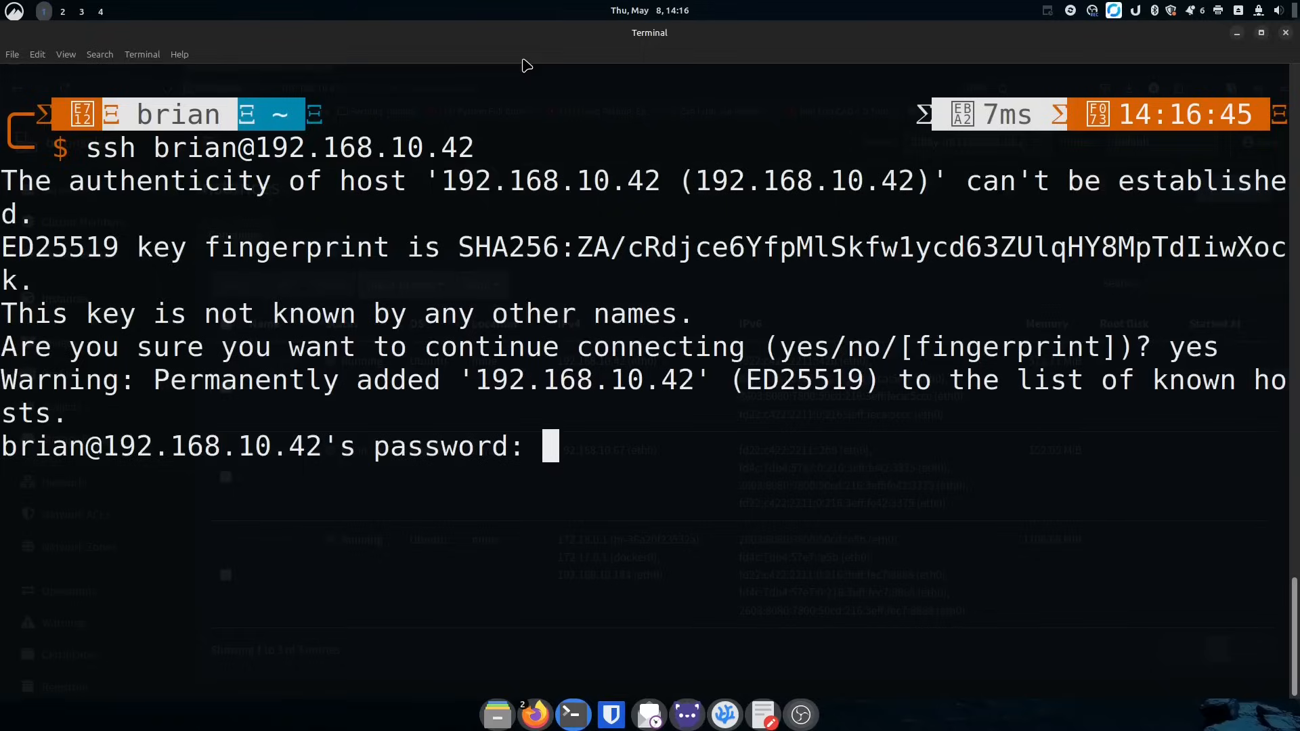
key("Return")
key("ctrl+l")
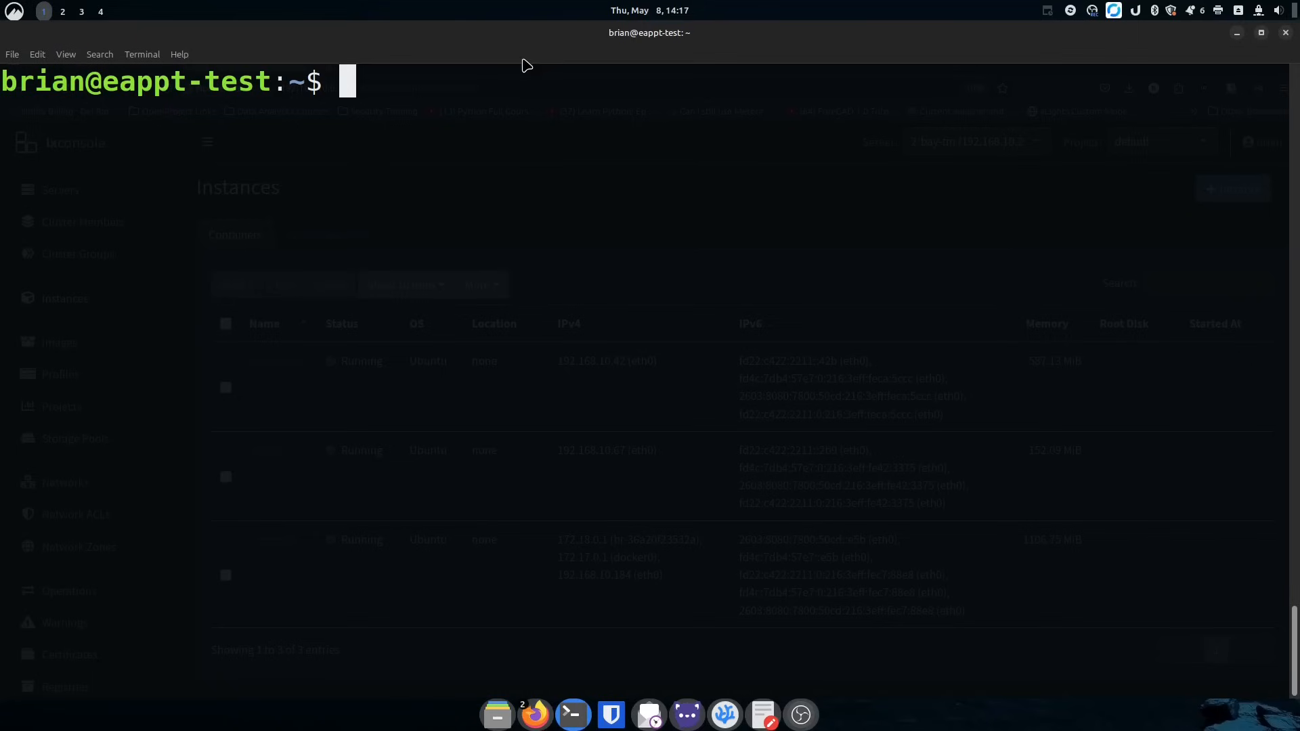
Write out the command sudo systemctl start ssh at the prompt and erase it back to sudo systemctl without running it.
type("sudo systemc")
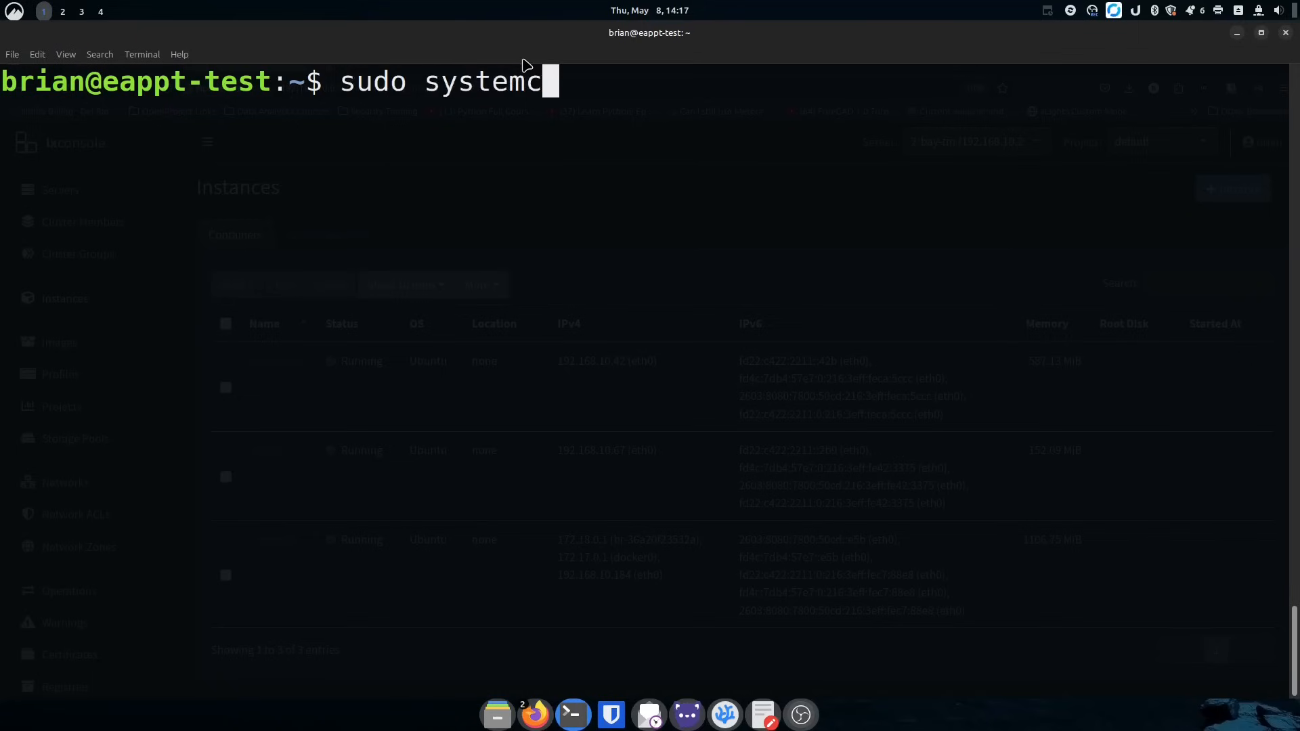
type("tl start ")
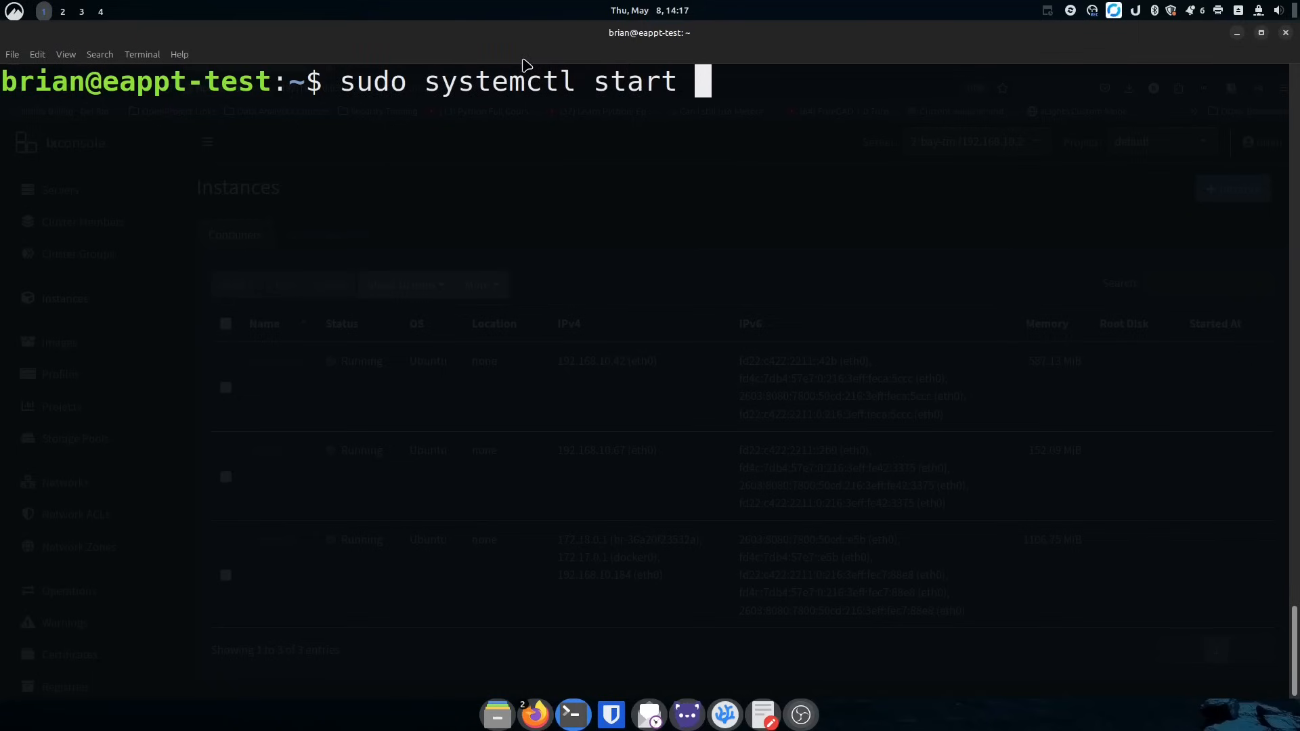
type("sshd")
key("BackSpace")
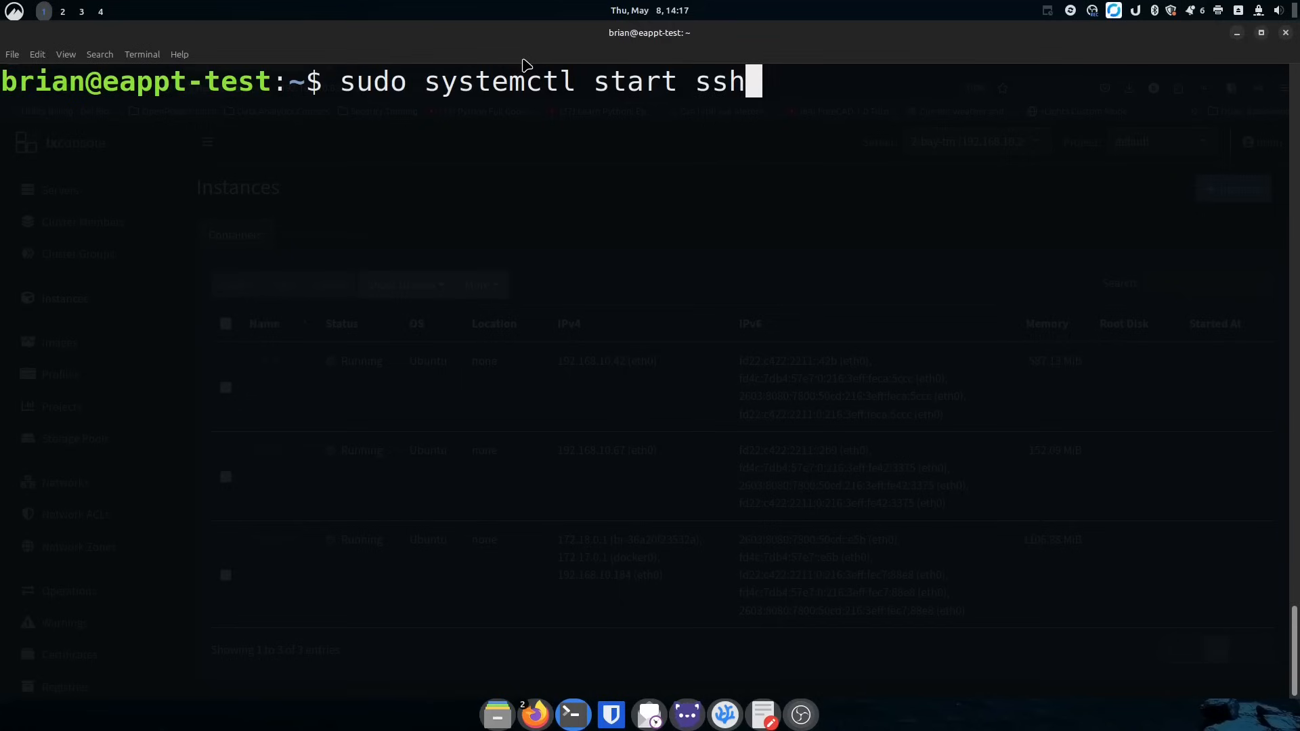
key("BackSpace")
key("BackSpace")
key("BackSpace")
key("BackSpace")
key("BackSpace")
key("BackSpace")
key("BackSpace")
key("BackSpace")
key("BackSpace")
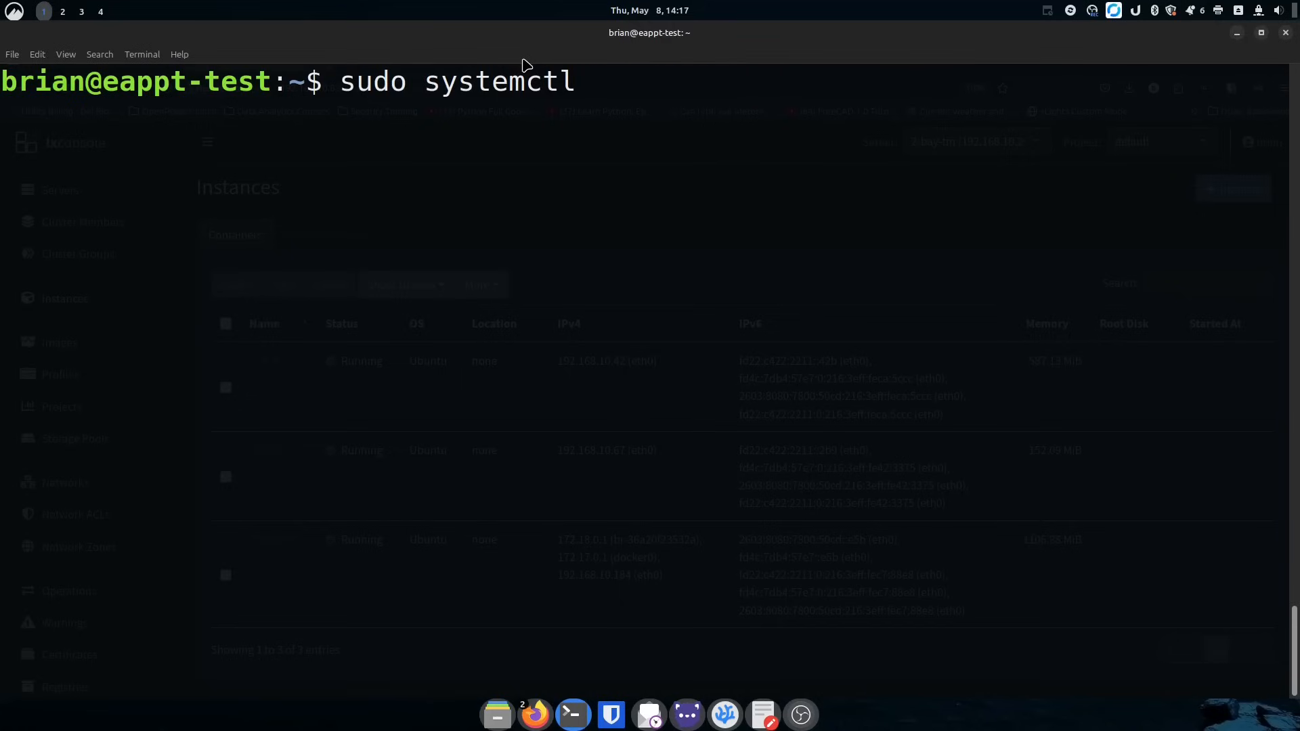
Write out the command sudo systemctl enable ssh and clear the line without running it.
type("enable ssh")
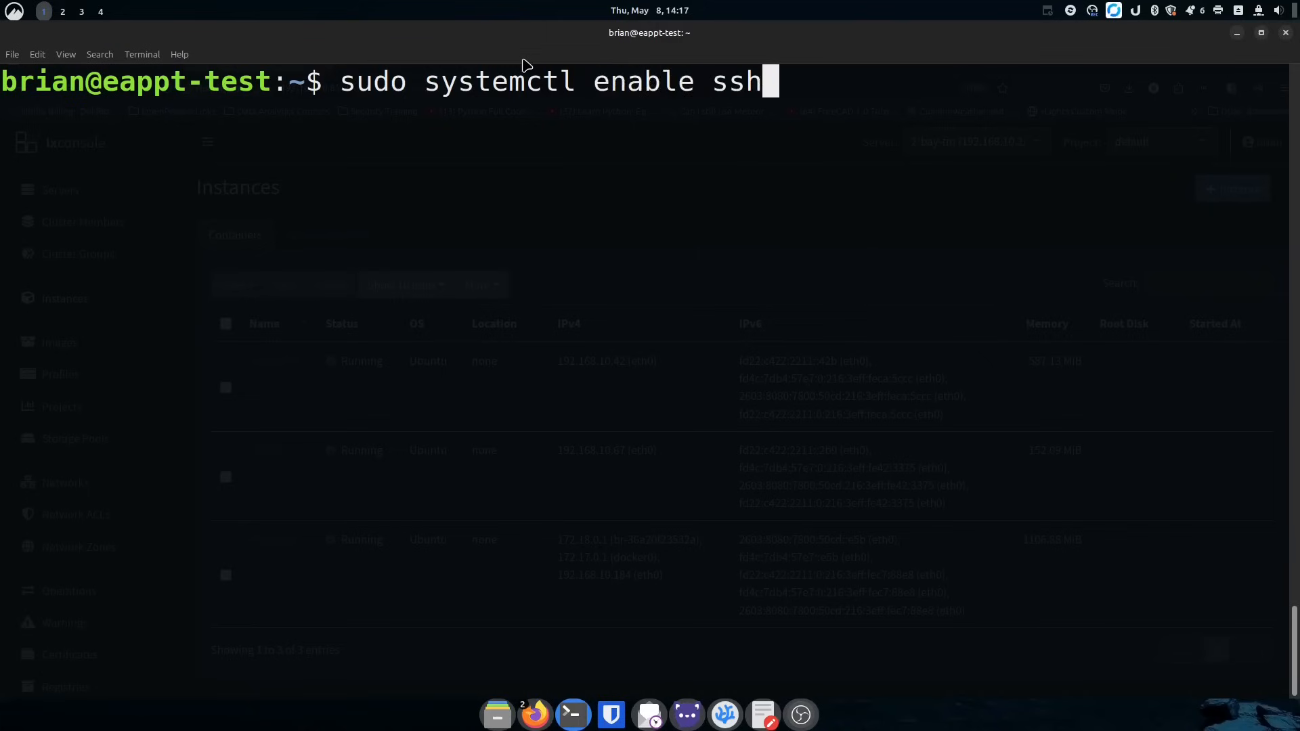
type("d")
key("BackSpace")
key("BackSpace")
key("BackSpace")
key("BackSpace")
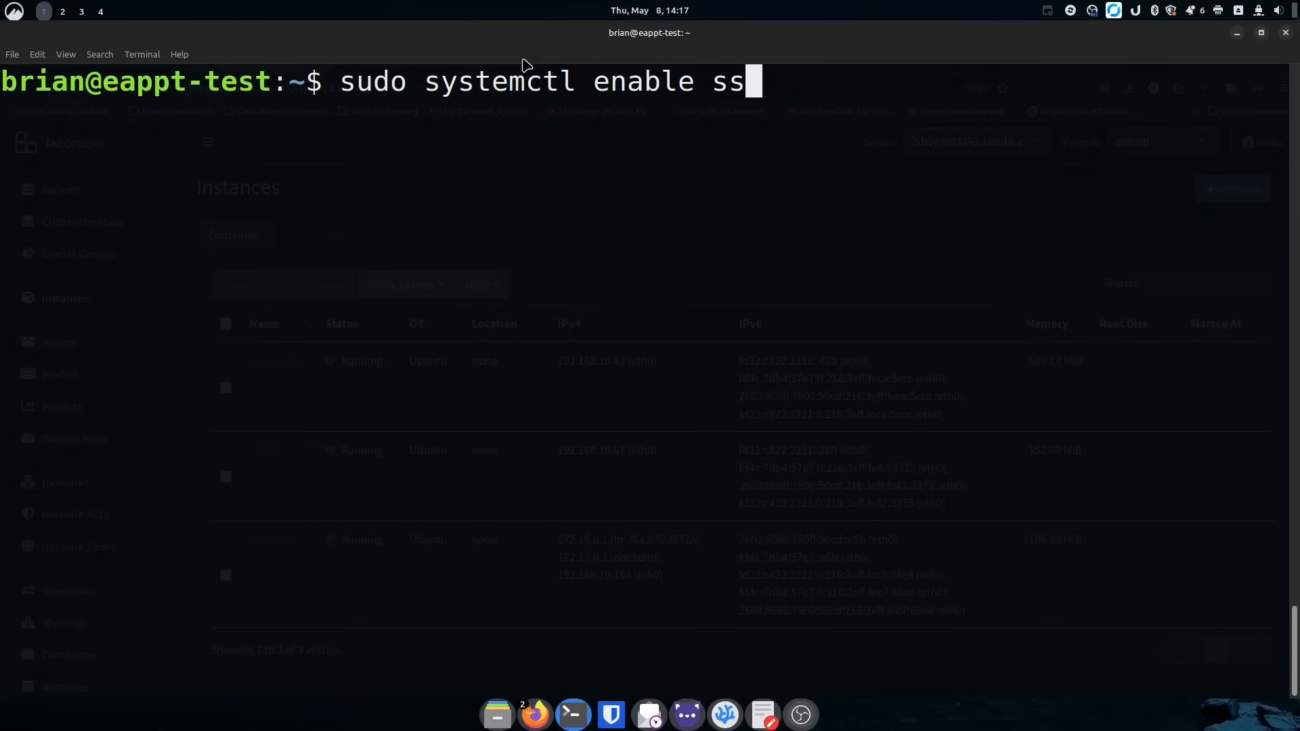
key("ctrl+u")
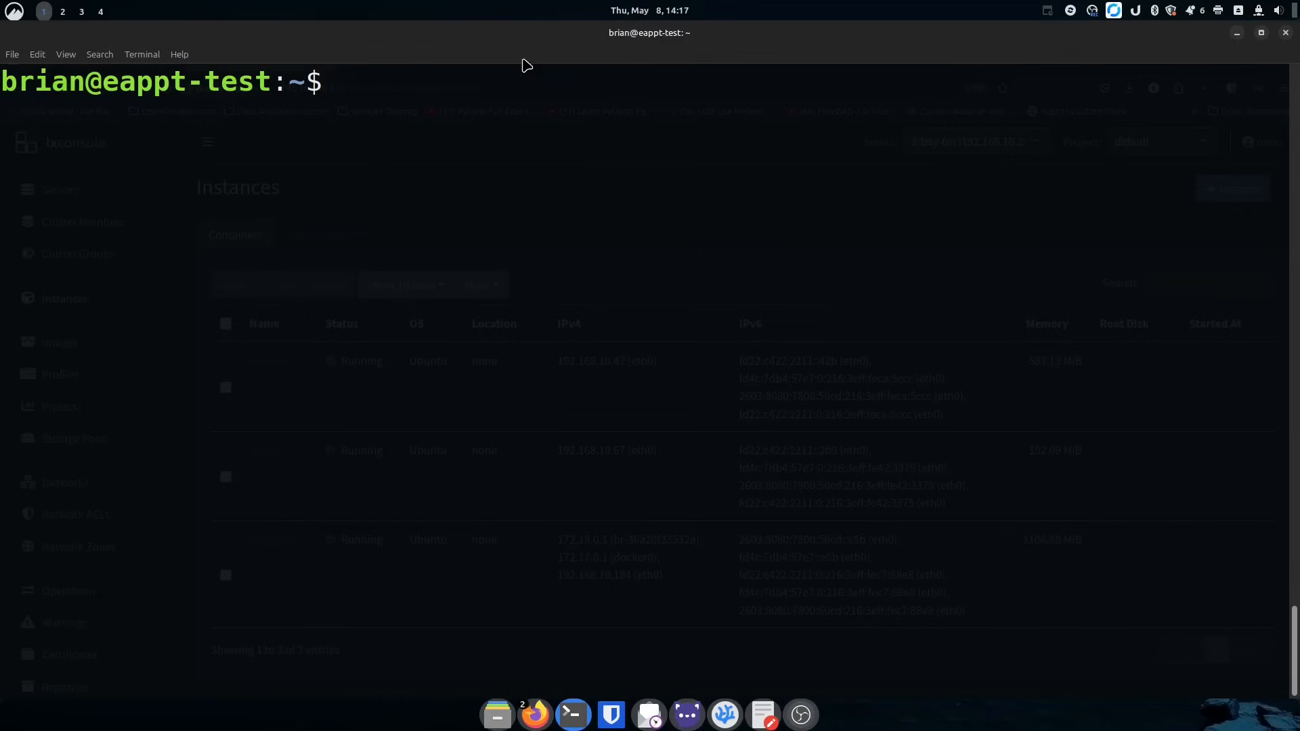
Write out the ssh login command for the new user at 192.168.10.42 and erase it without running it.
type("ssh brian@")
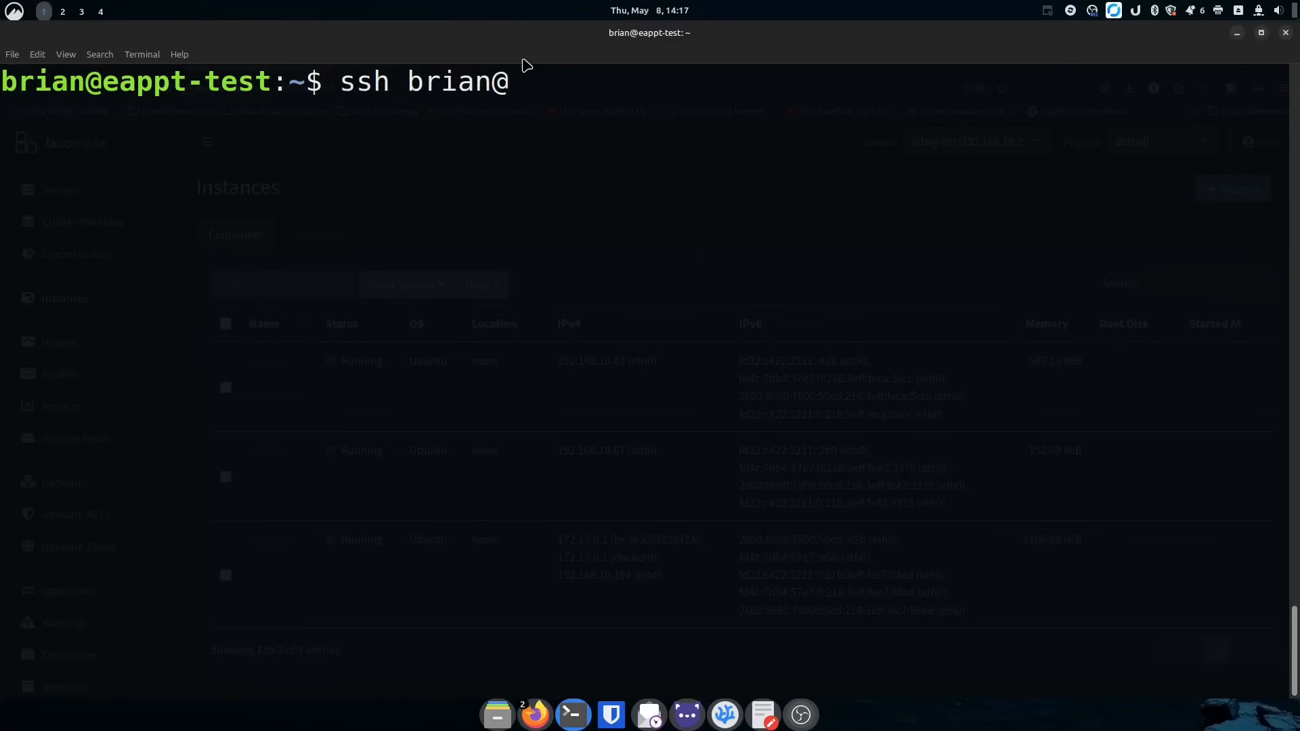
type("192")
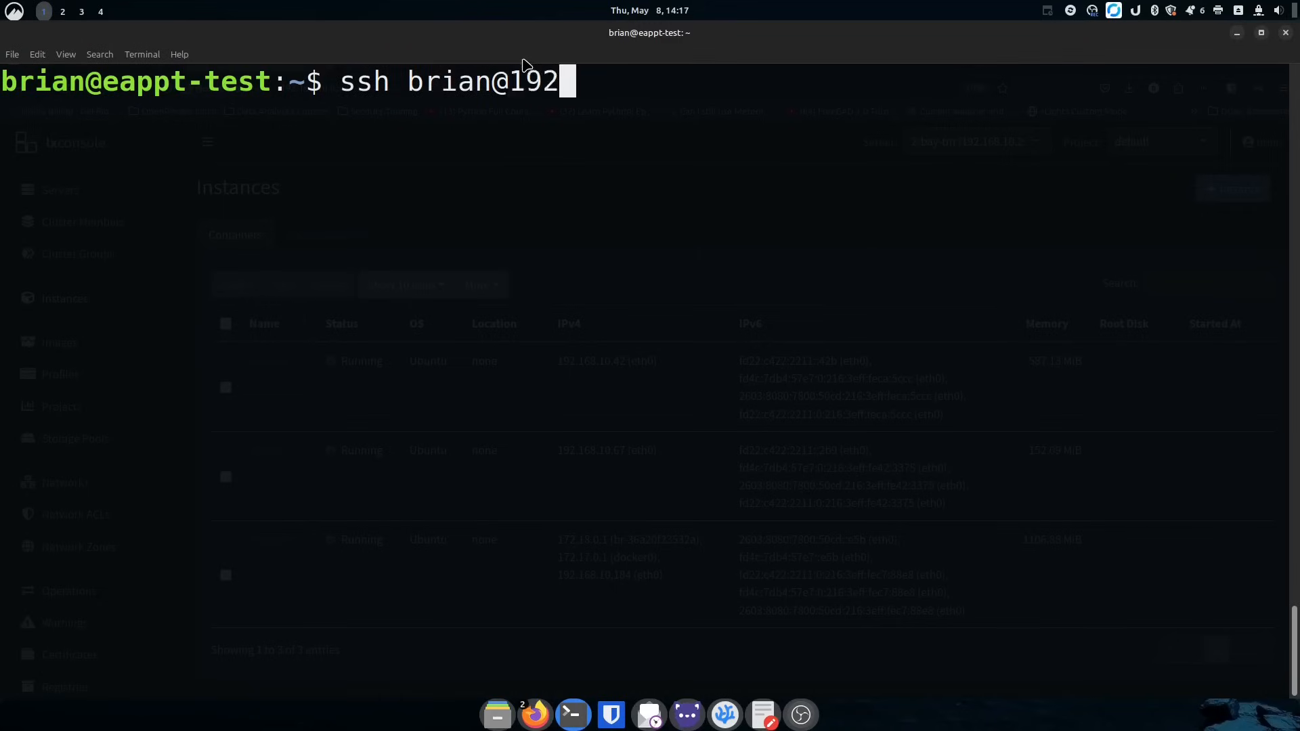
type(".168.10.42")
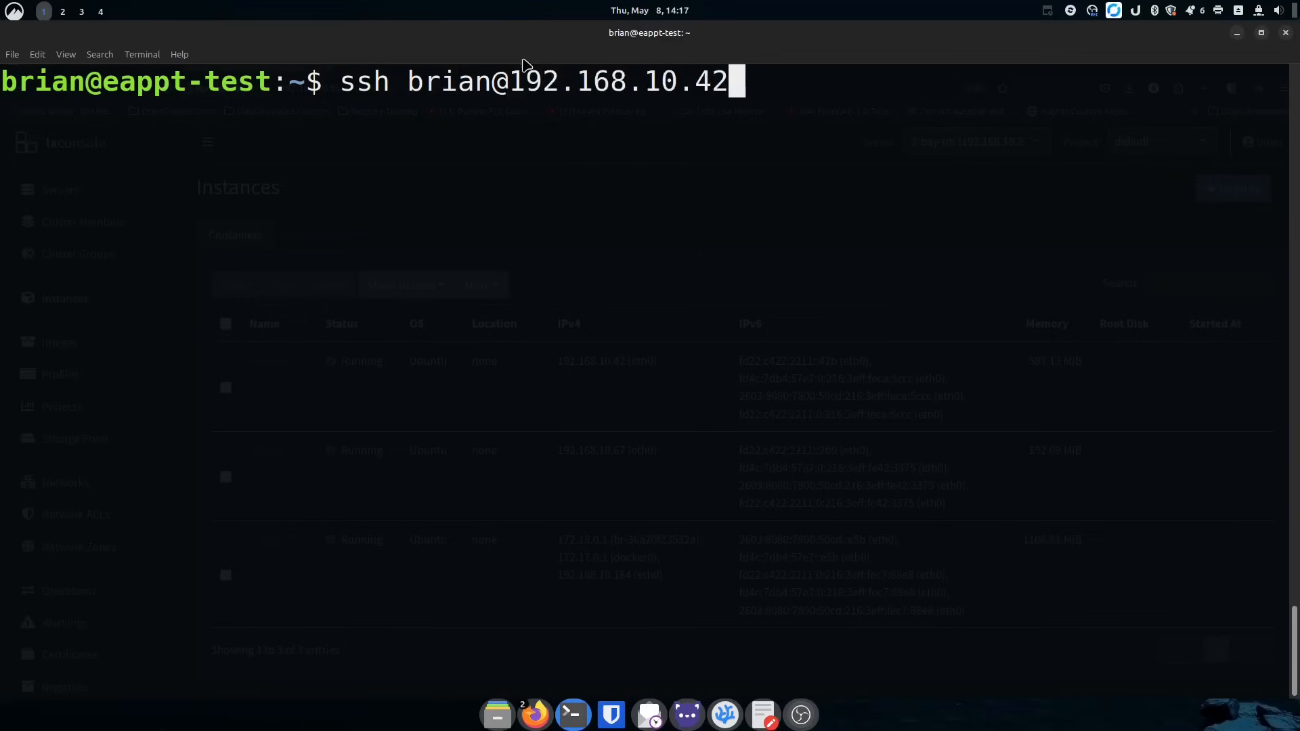
key("BackSpace")
key("BackSpace")
key("BackSpace")
key("BackSpace")
key("BackSpace")
key("BackSpace")
key("BackSpace")
key("BackSpace")
key("BackSpace")
key("BackSpace")
key("BackSpace")
key("BackSpace")
key("BackSpace")
key("BackSpace")
key("BackSpace")
key("BackSpace")
key("BackSpace")
key("BackSpace")
key("BackSpace")
key("BackSpace")
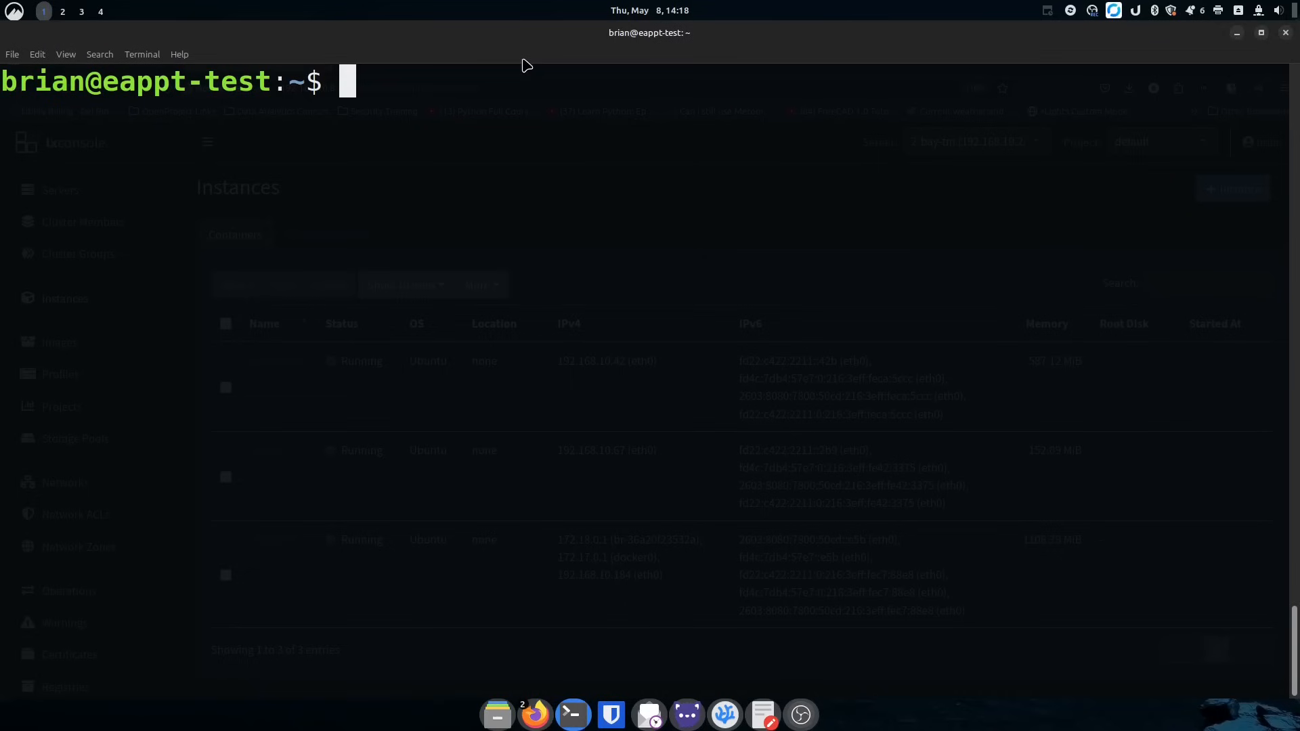
Test whether curl is available and run sudo apt install curl wget git nano.
type("curl")
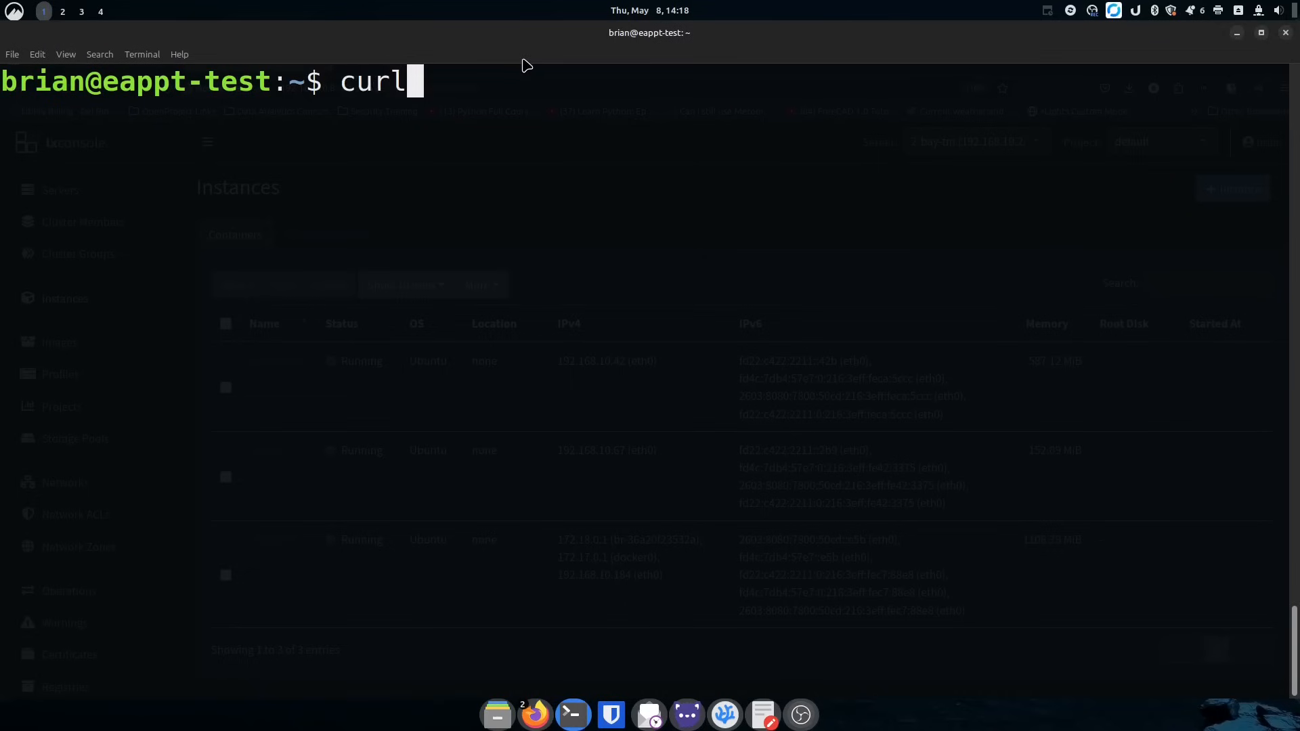
key("Return")
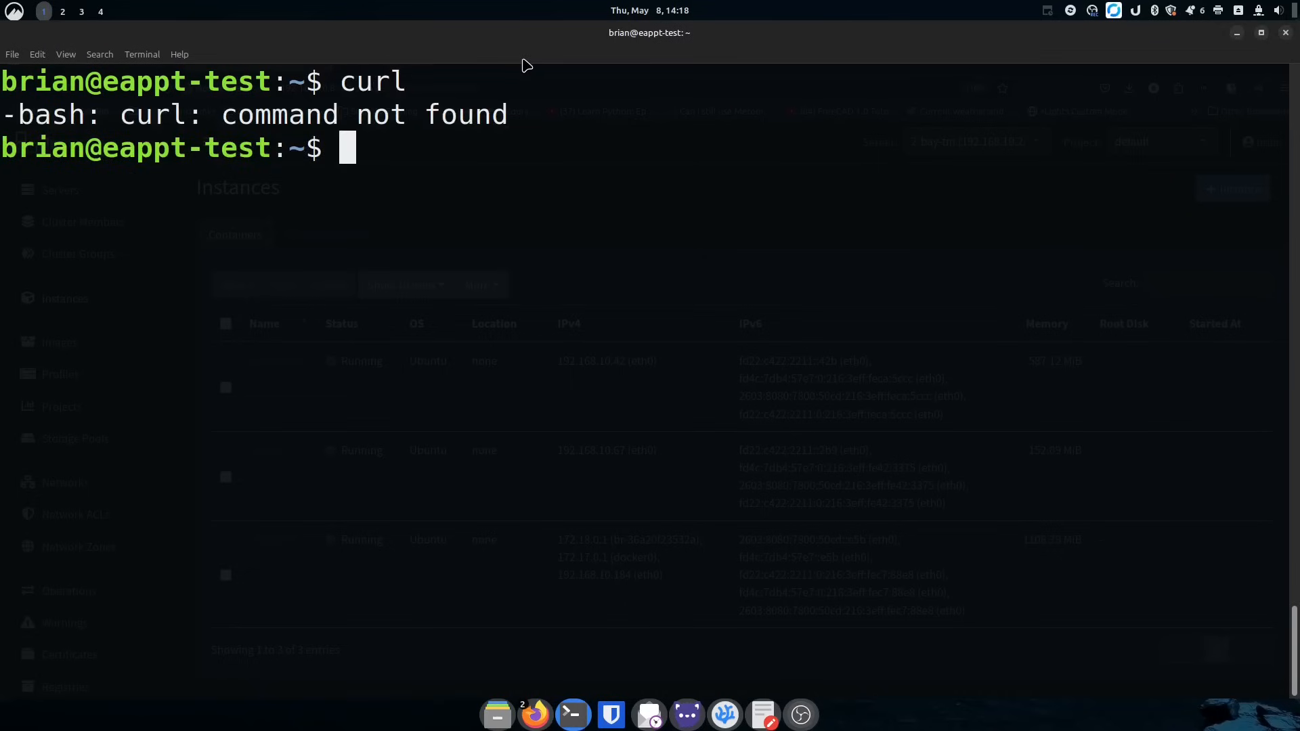
type("sudo ")
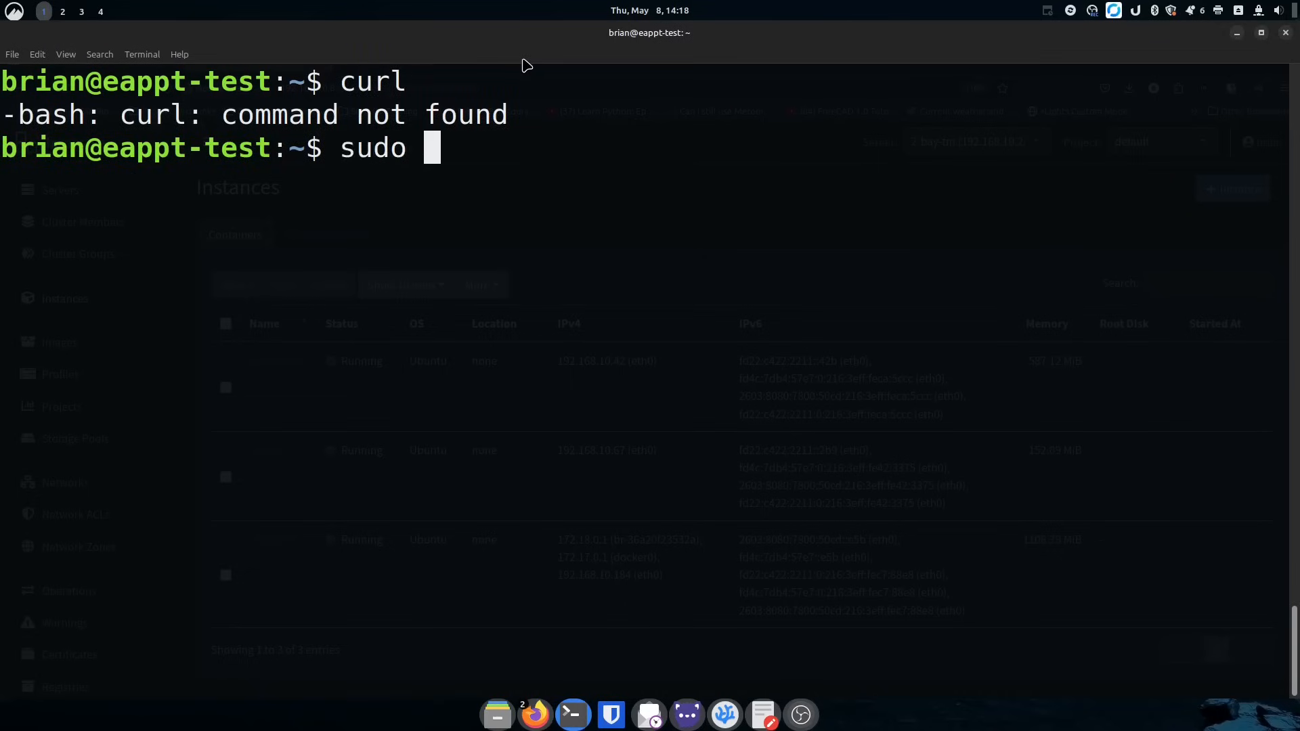
type("apt install")
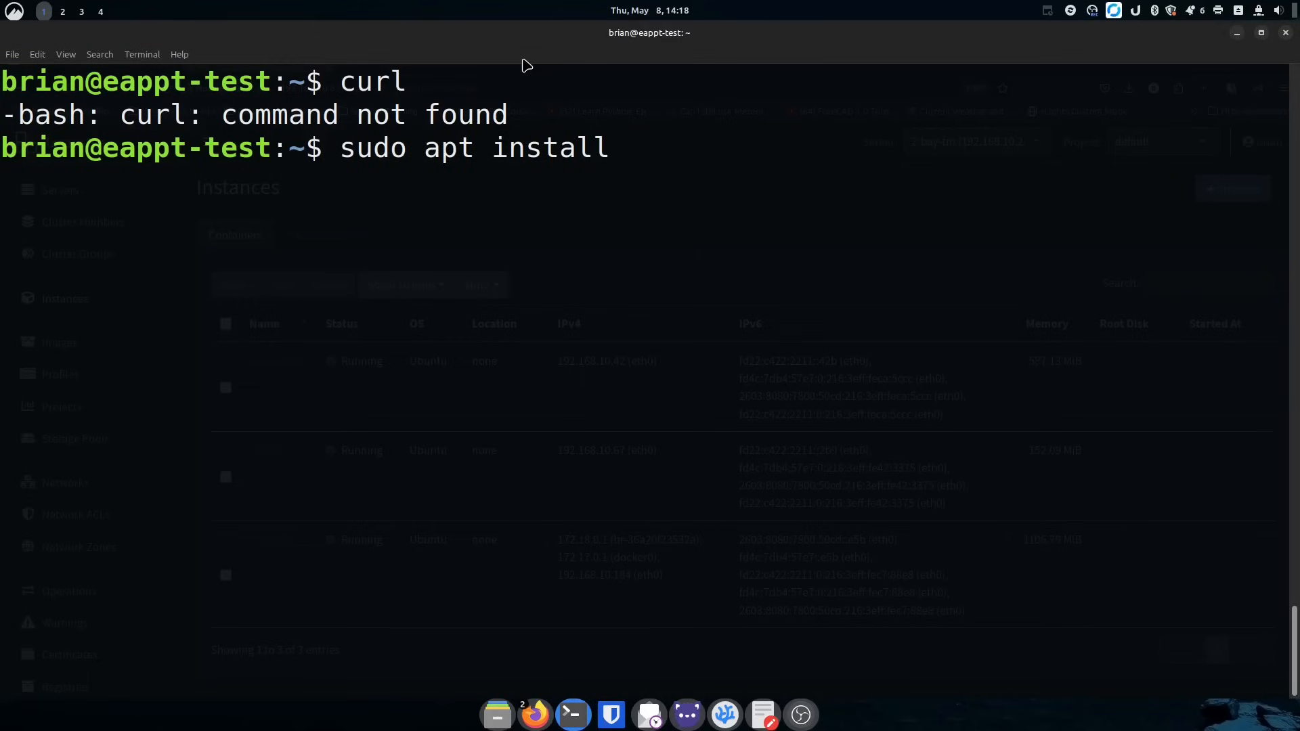
type("curl wg")
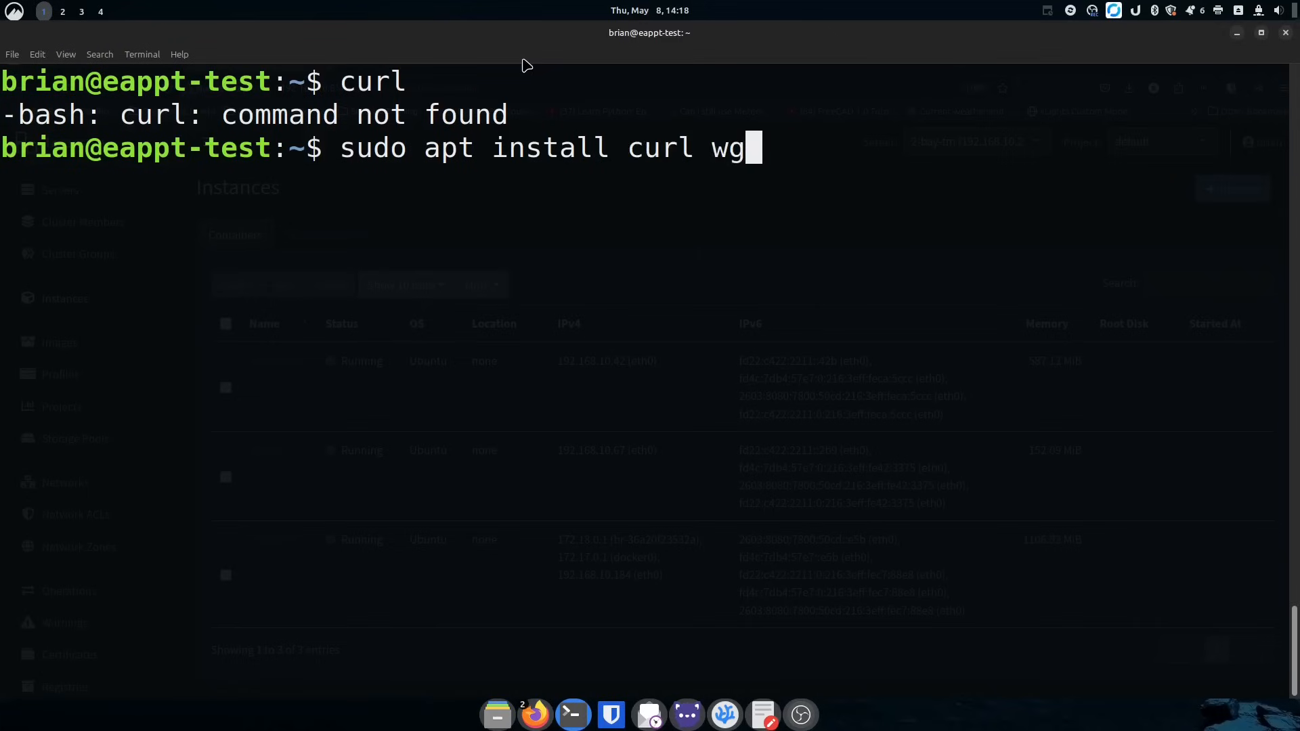
type("et git ")
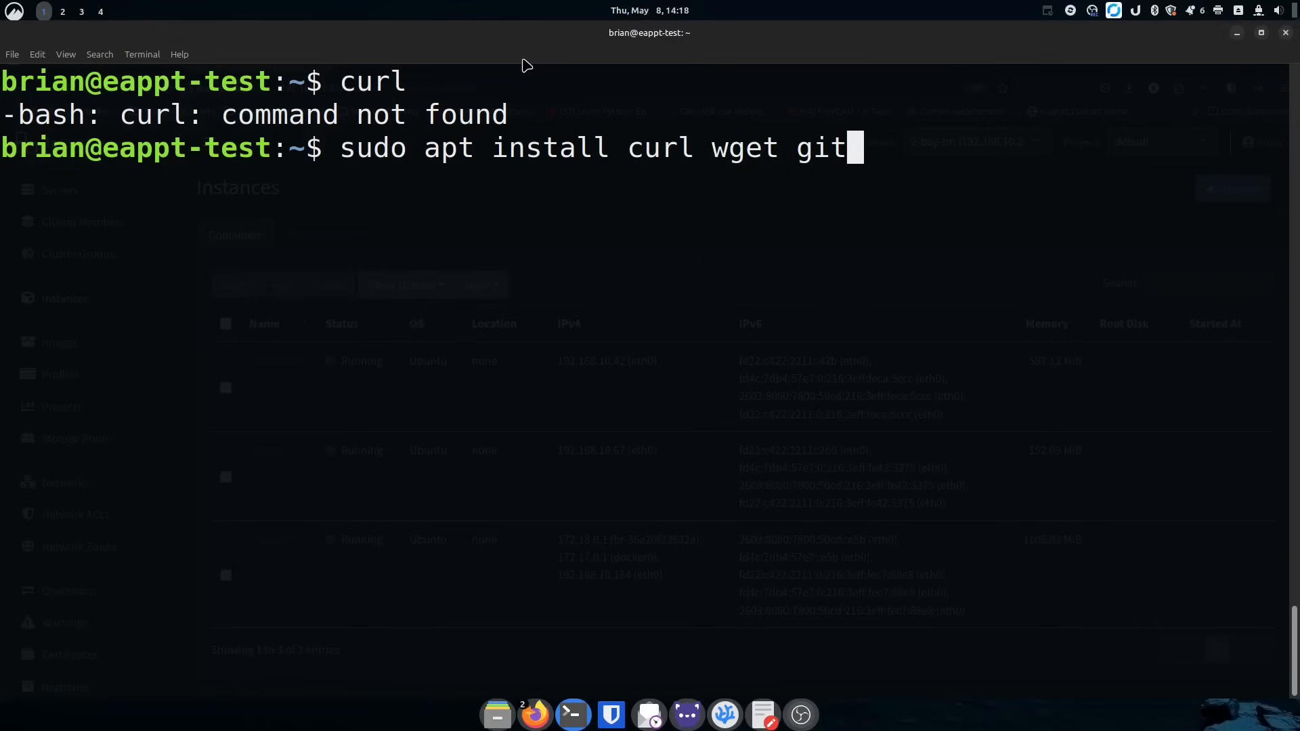
type("nano")
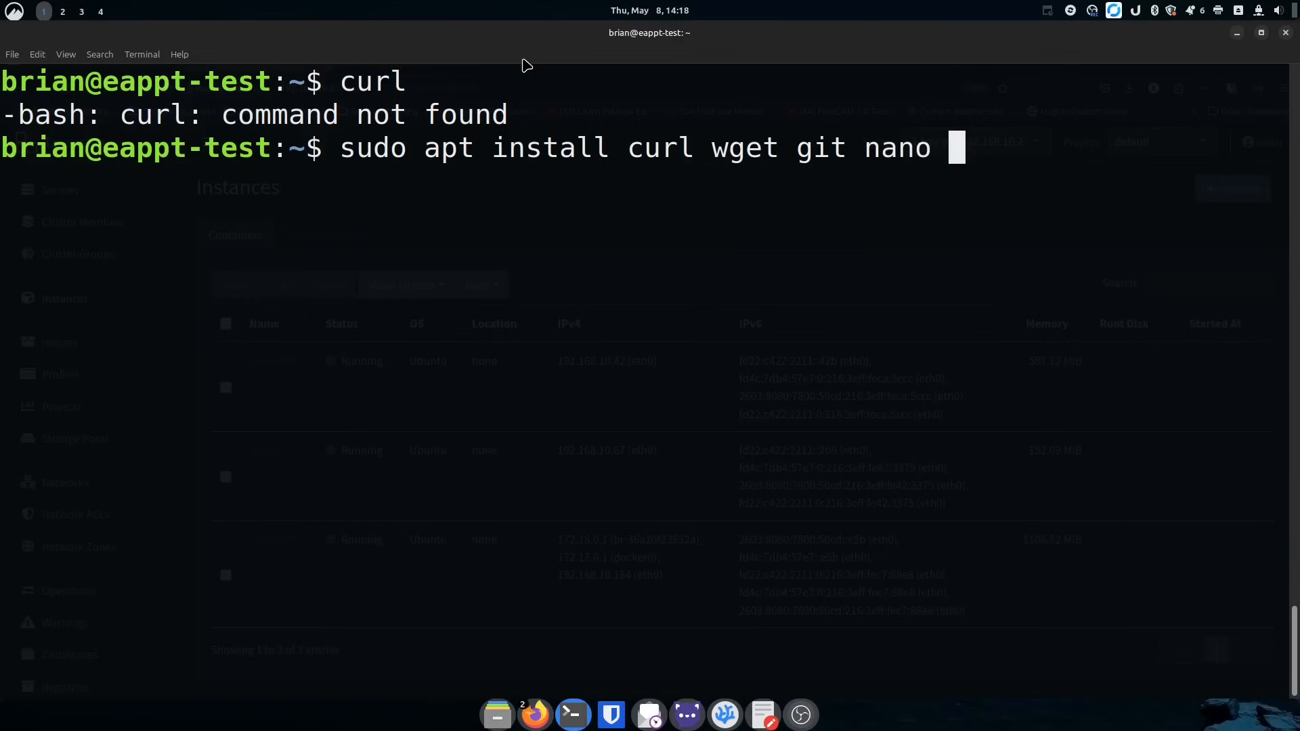
key("BackSpace")
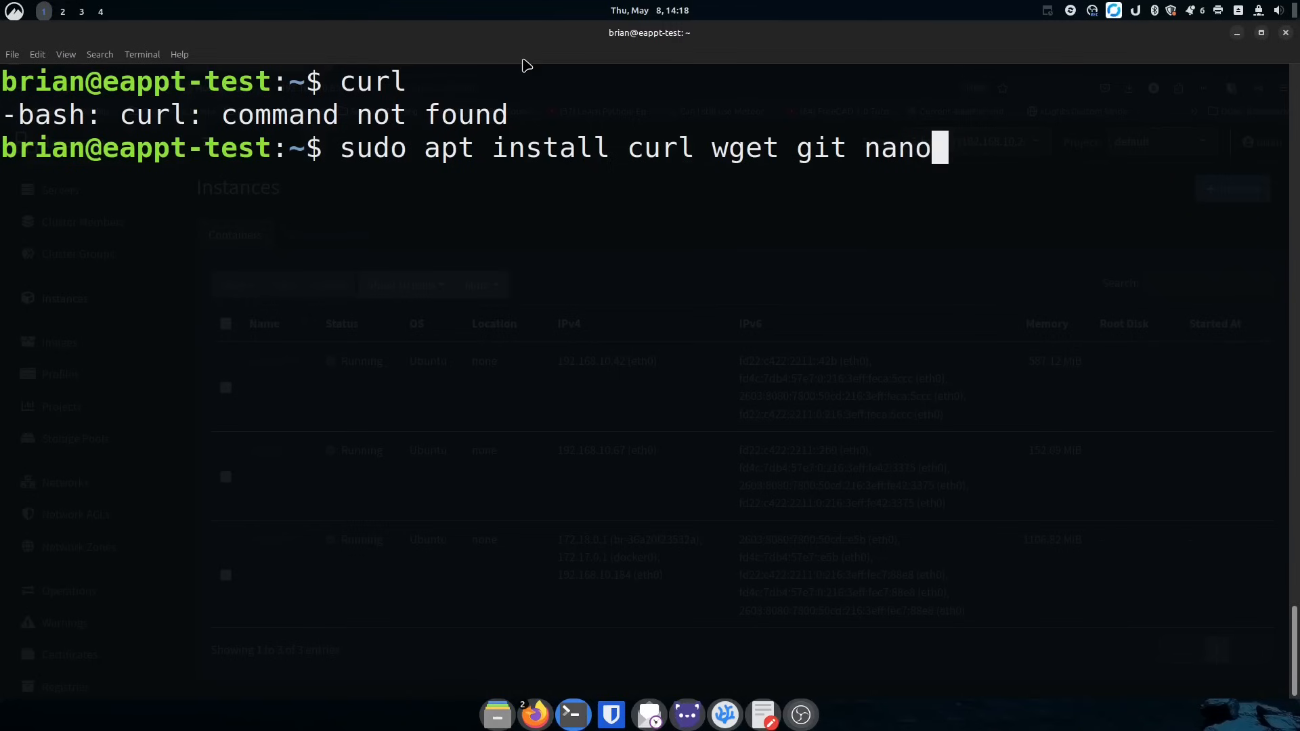
key("Return")
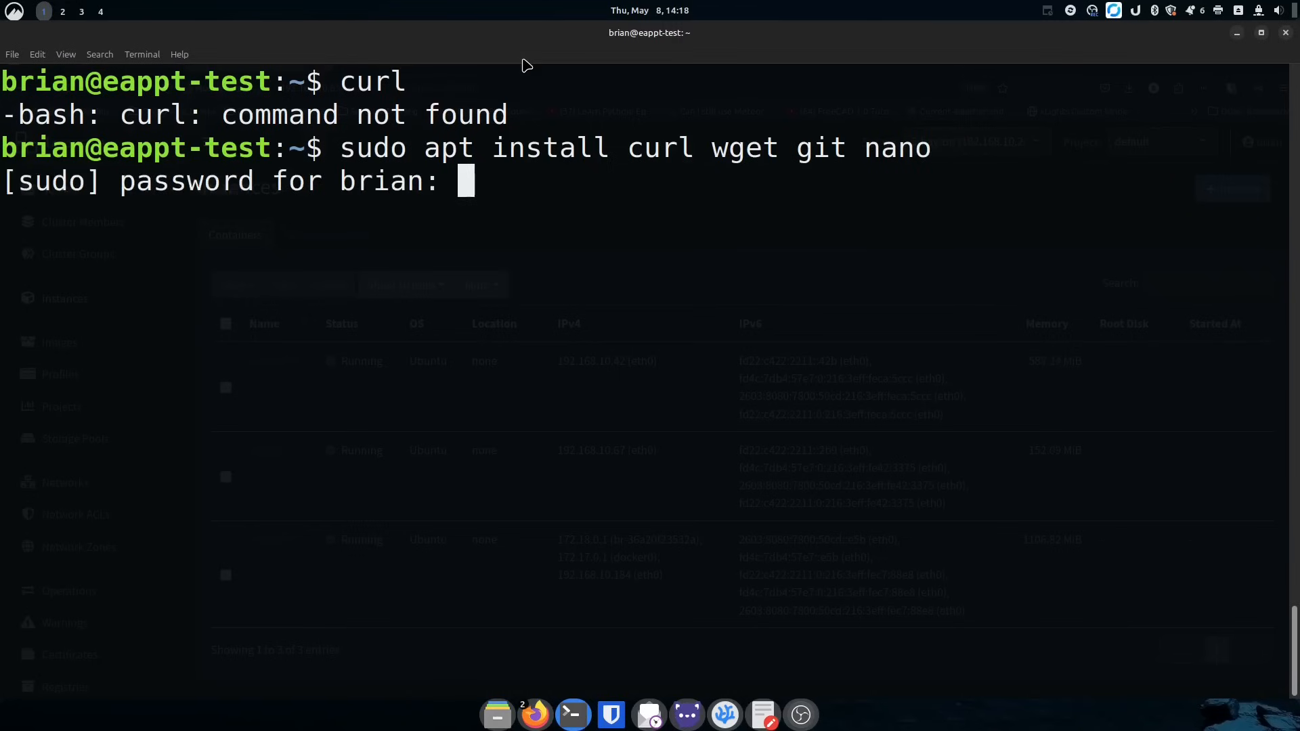
Authorise the package installation with the sudo password, accept it with y and clear the screen.
key("Return")
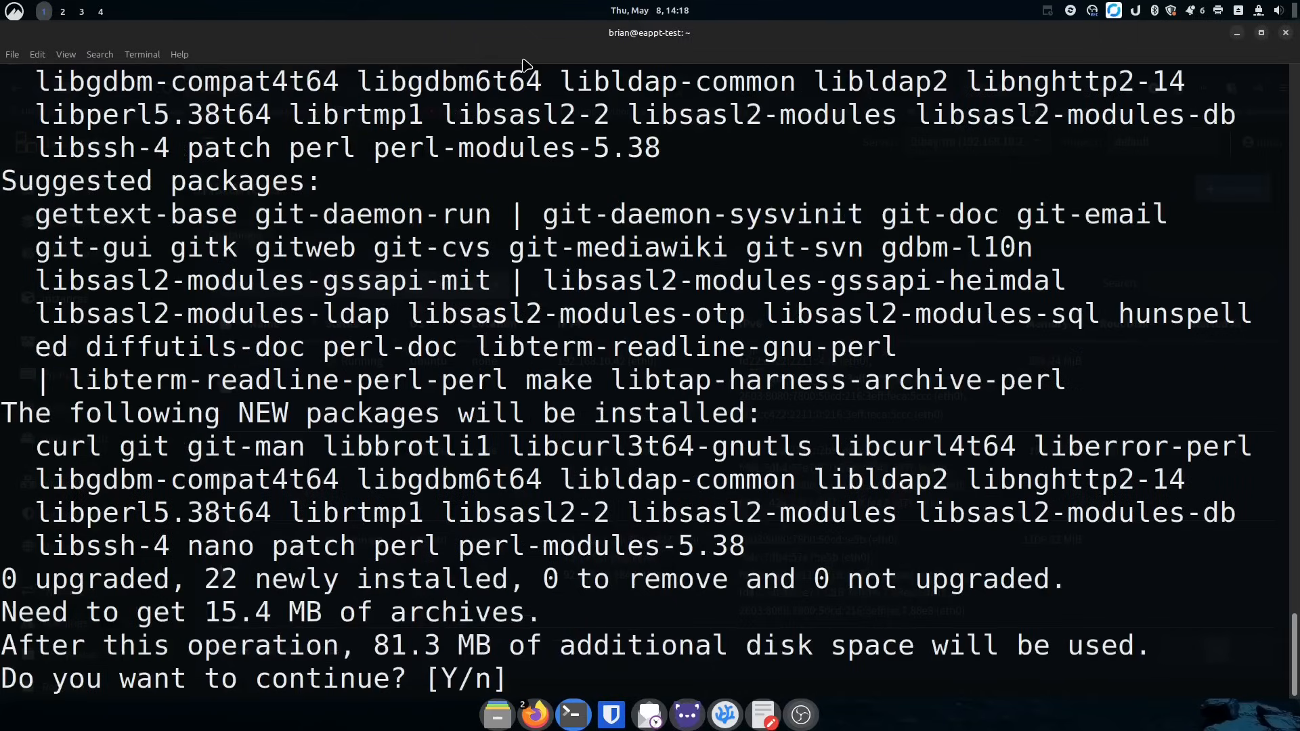
type("y")
key("Return")
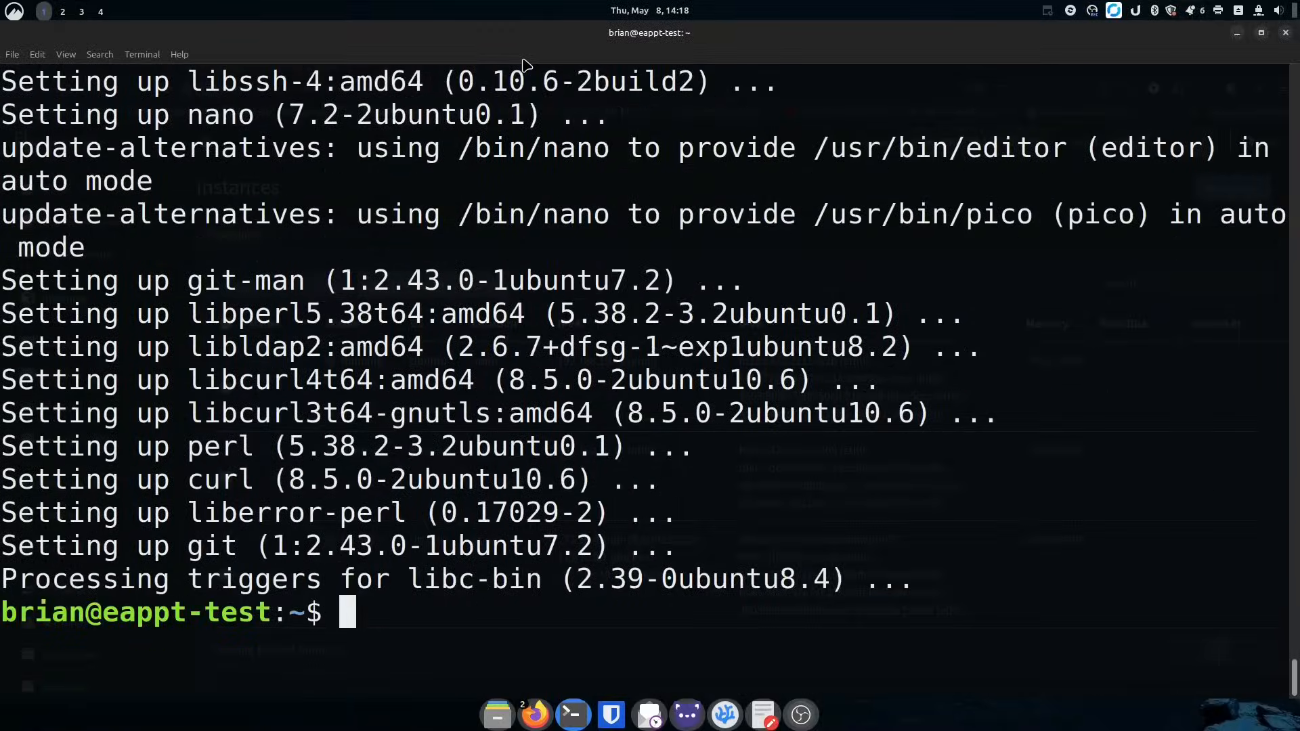
key("ctrl+l")
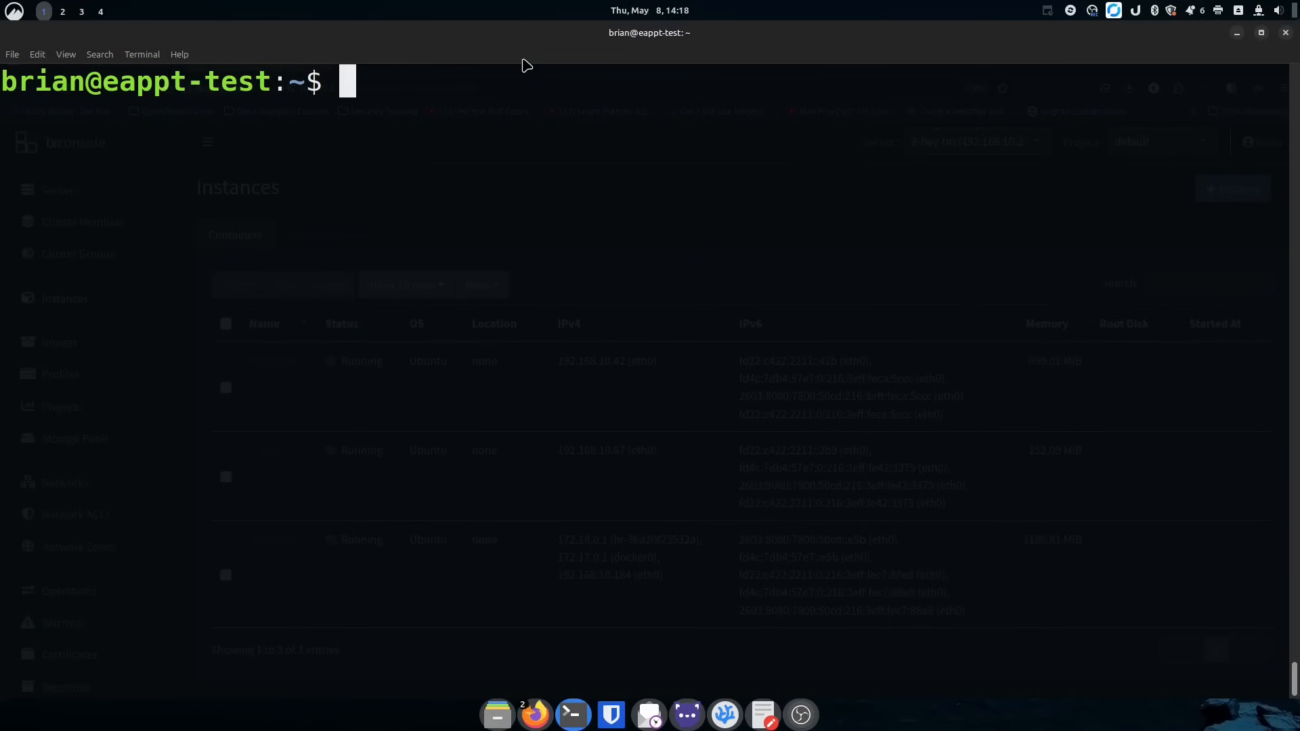
type("curl ")
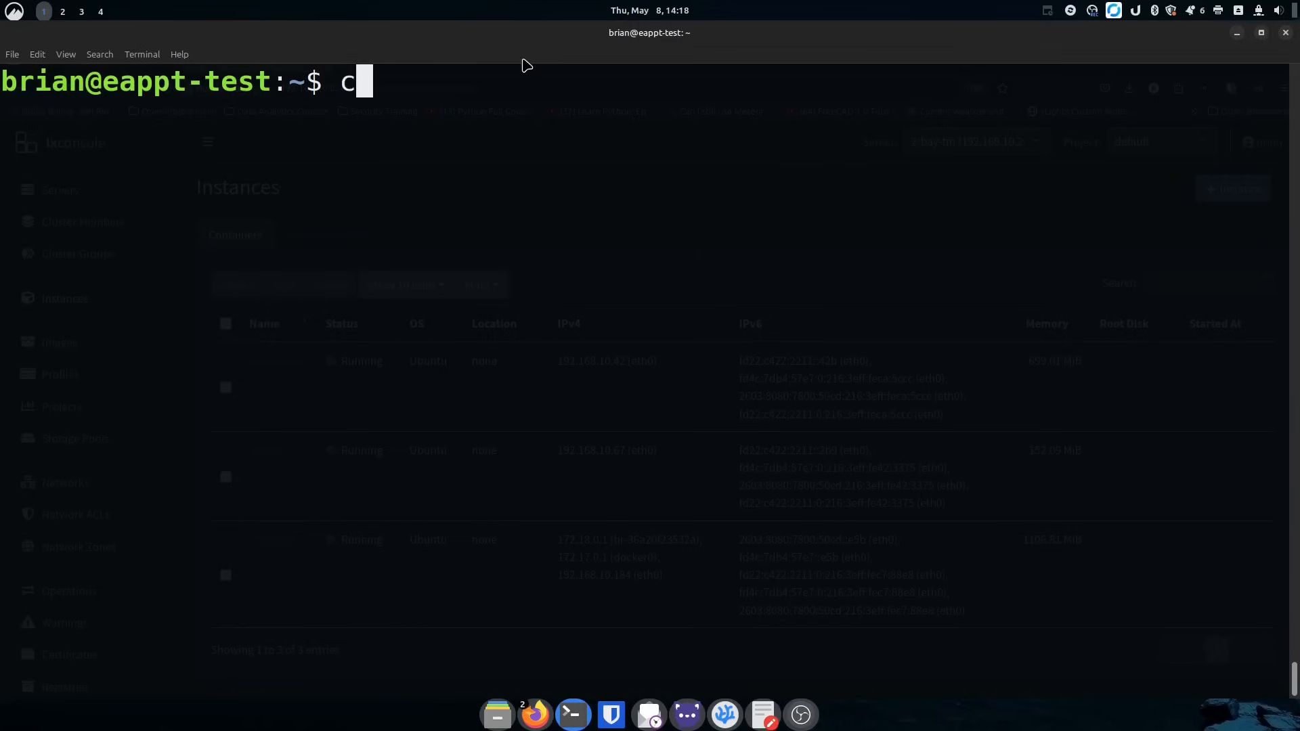
type("http")
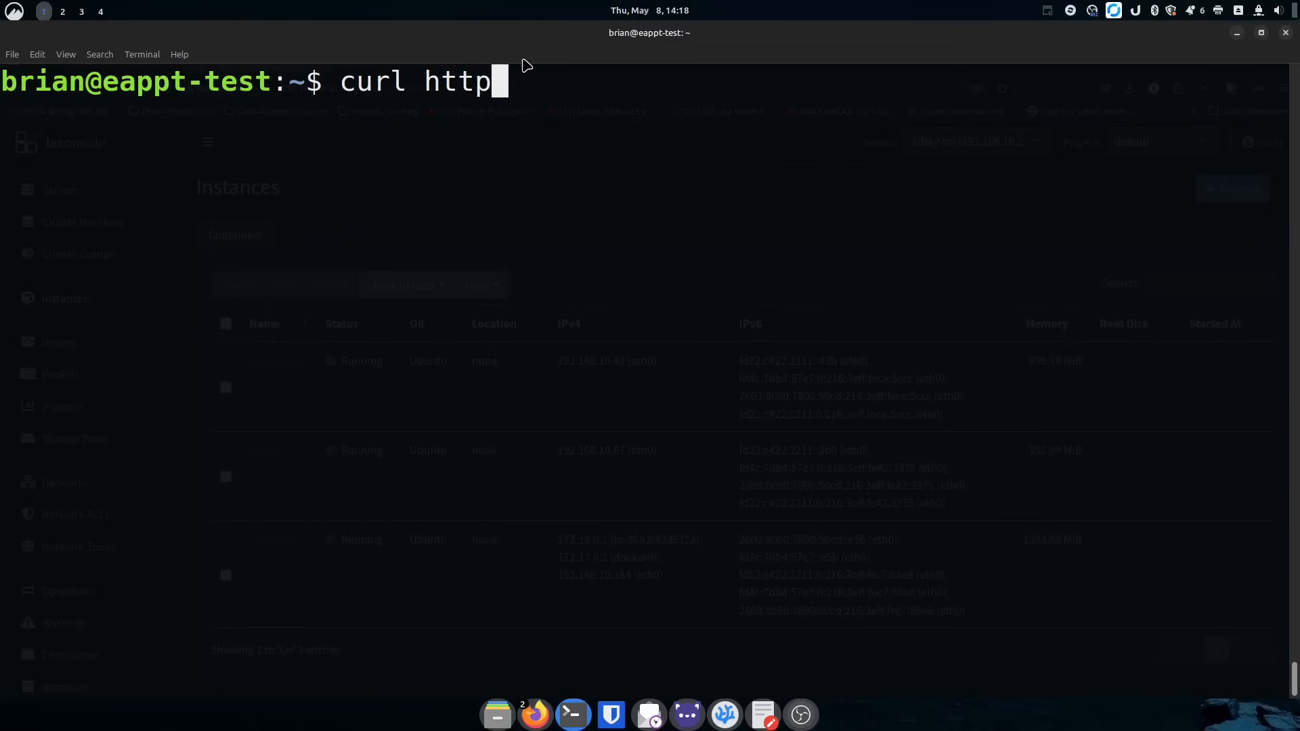
type("s://get.docker.")
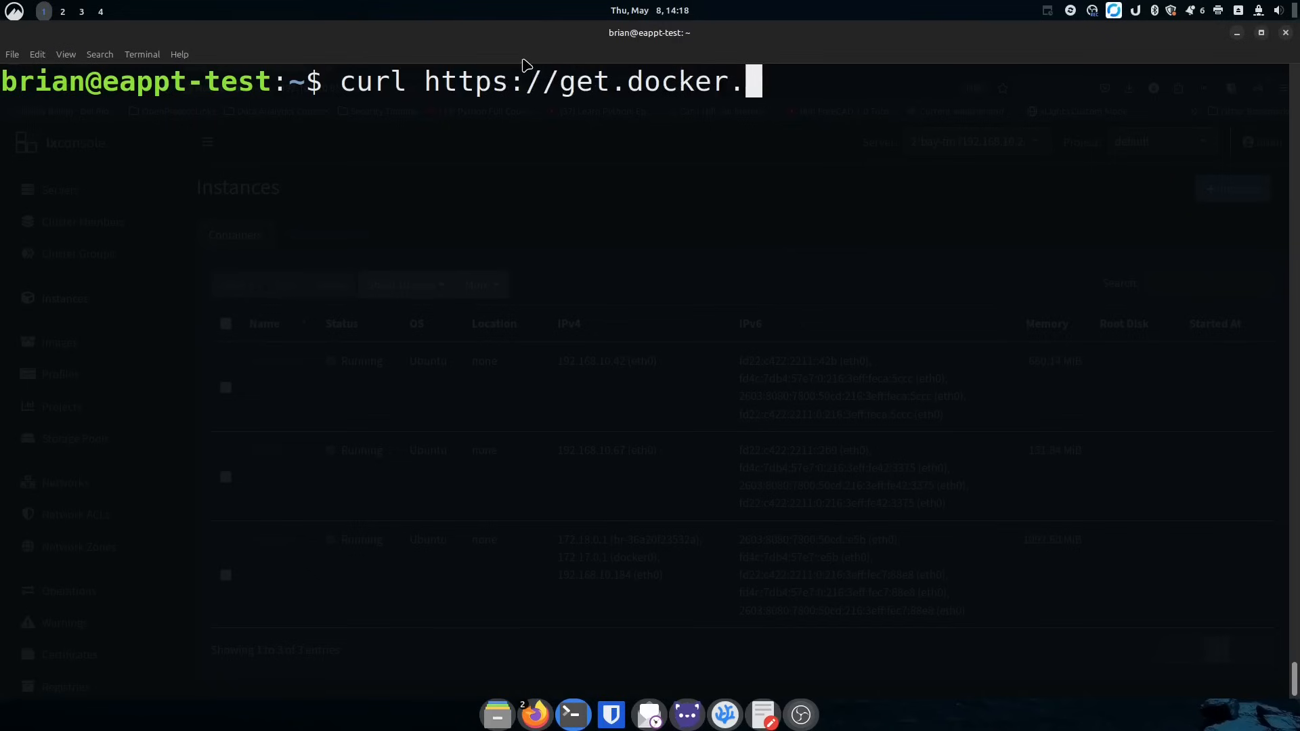
type("com |")
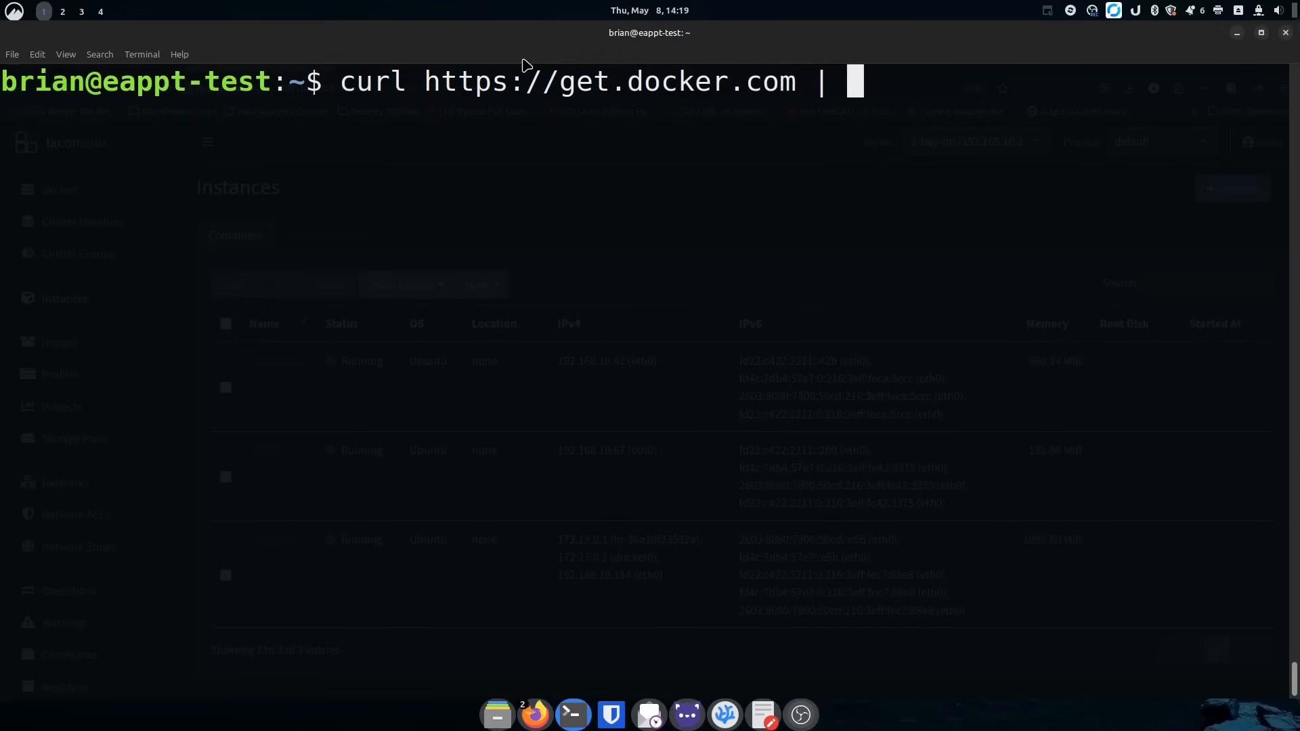
type(" sh")
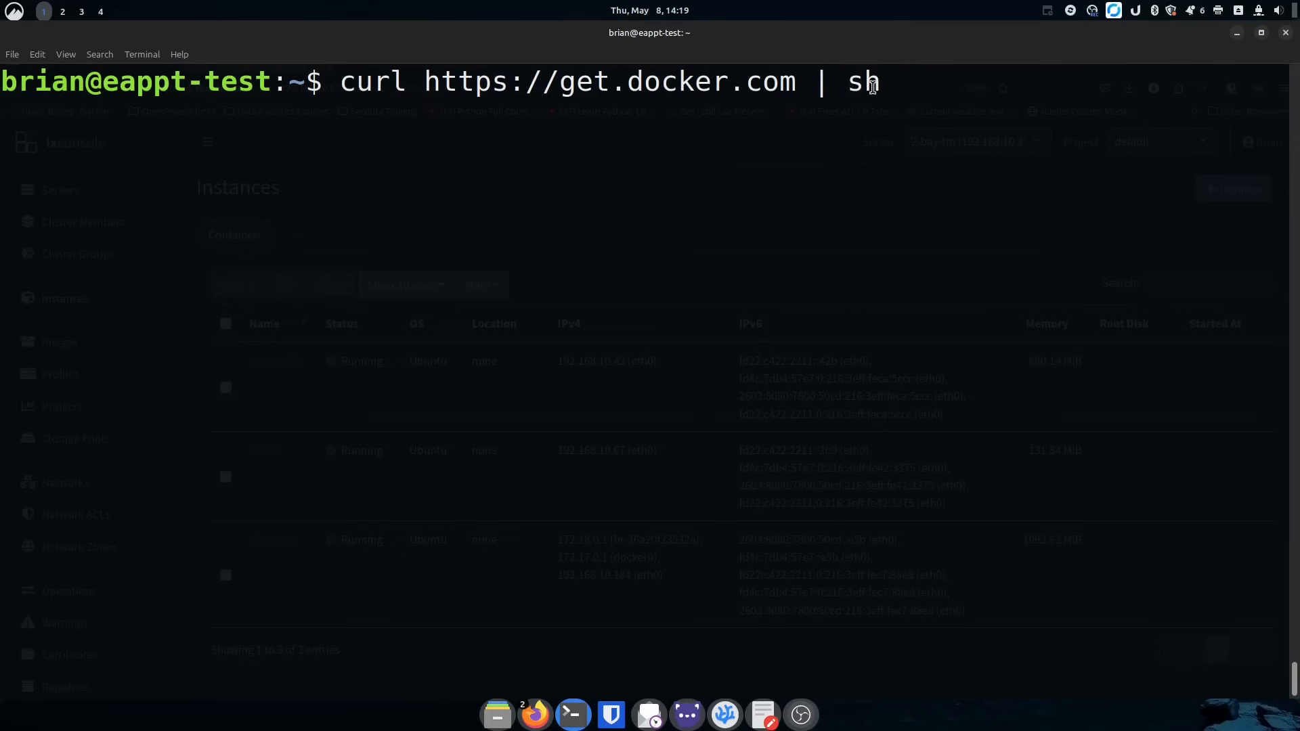
key("Return")
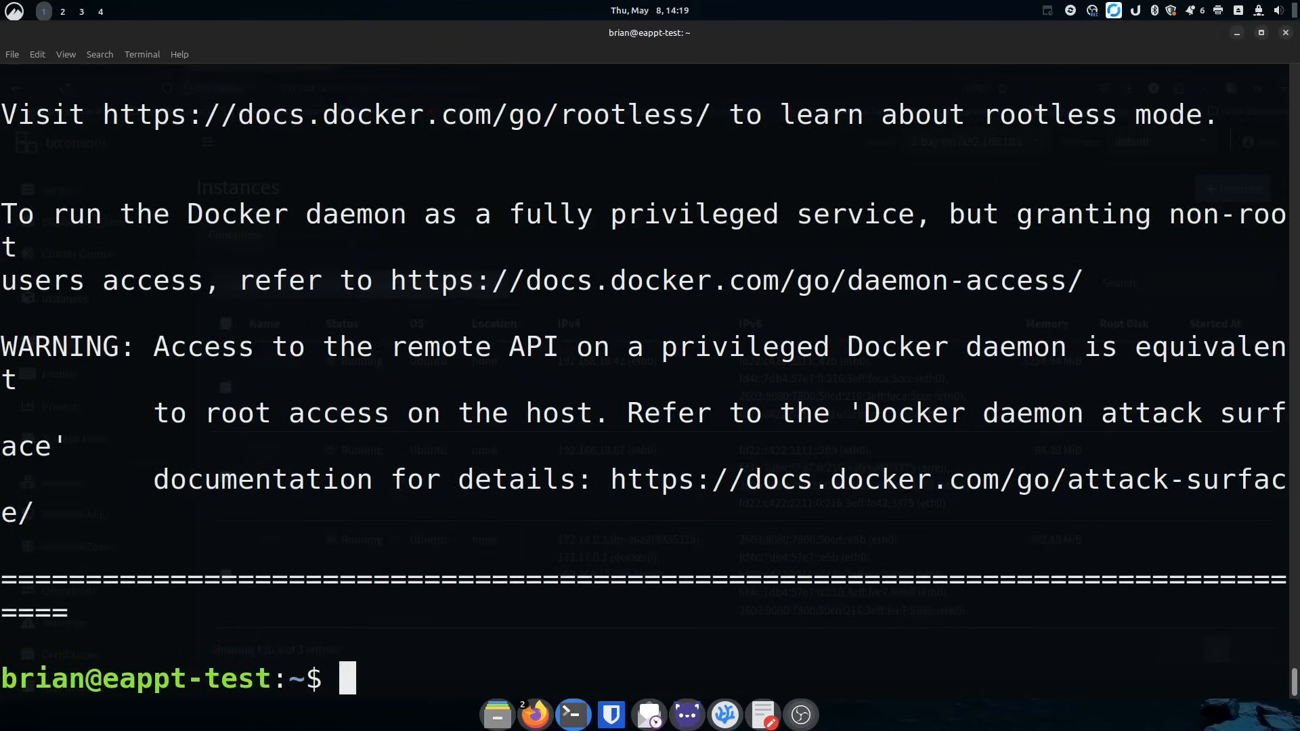
key("ctrl+l")
Test Docker access with docker ps and add the current user to the docker group with sudo usermod -aG.
type("docker ps")
key("Return")
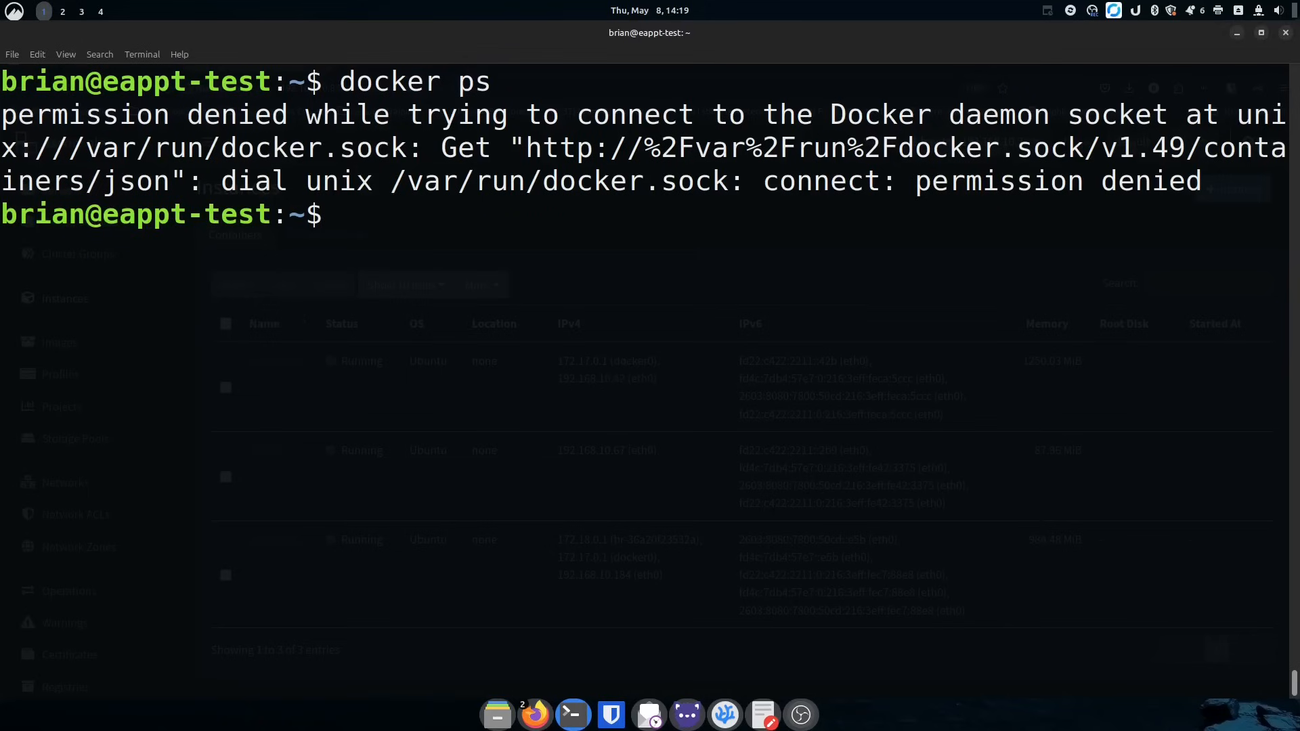
type("sudo us")
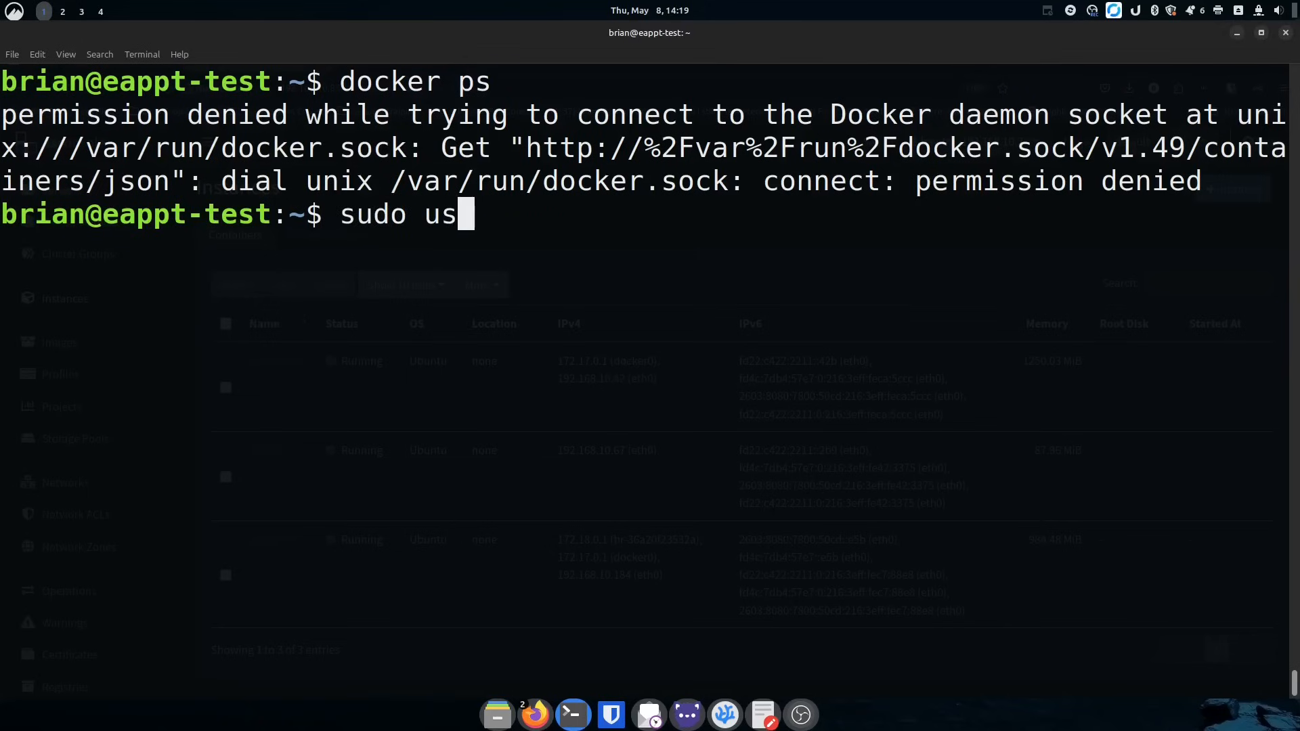
type("ermod -a")
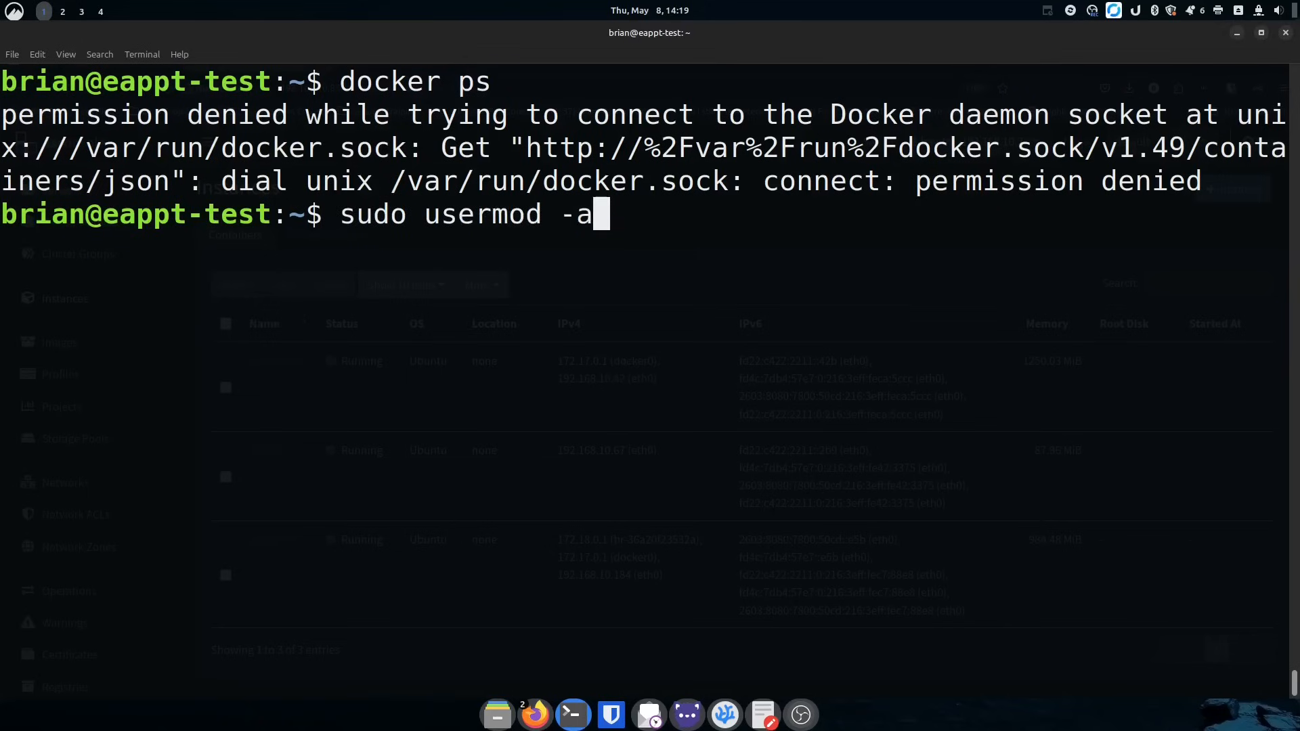
type("G docker brian")
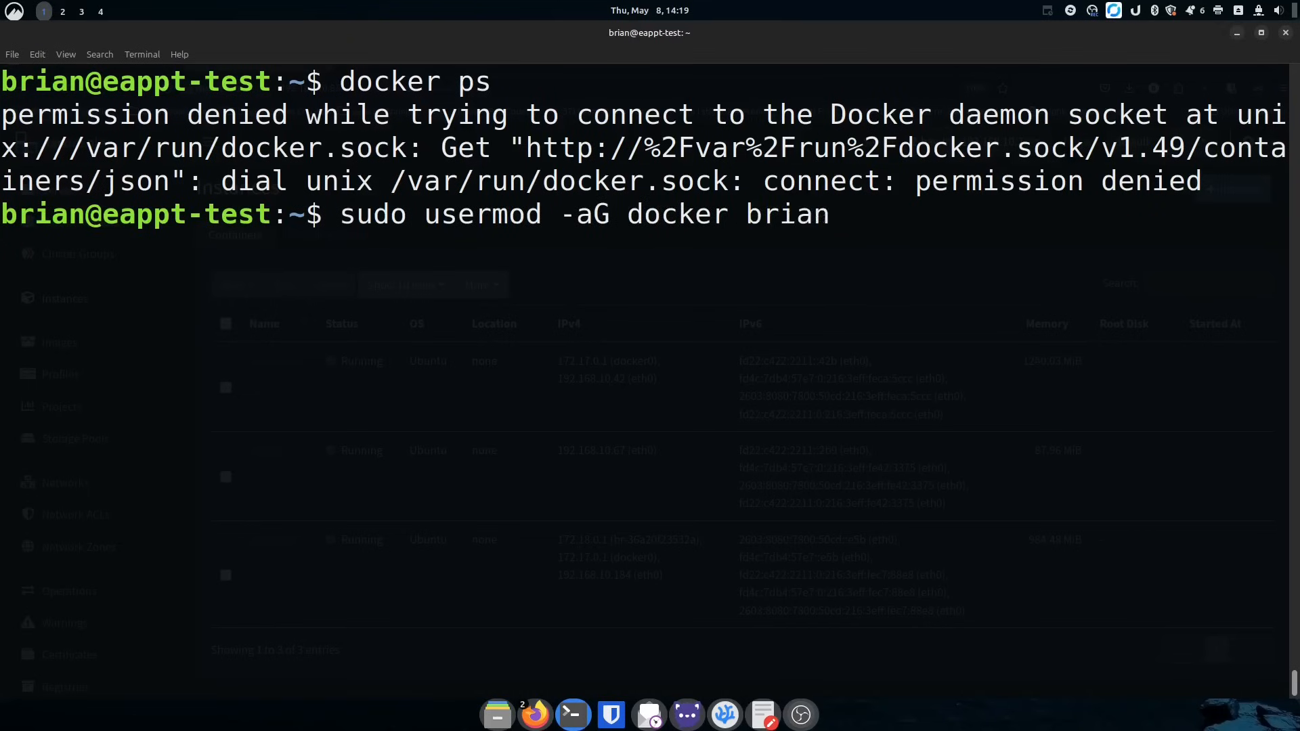
key("Return")
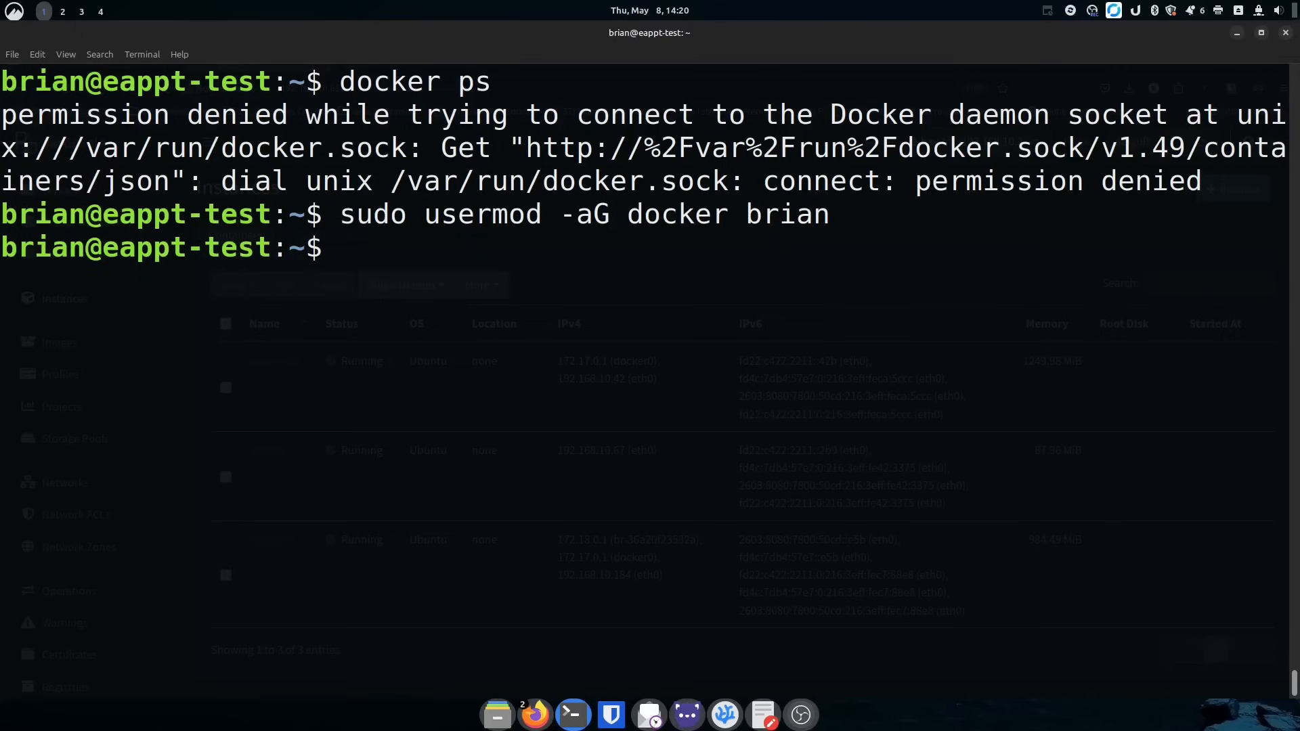
Run docker ps again to recheck Docker access without sudo.
type("oocker ps")
key("Return")
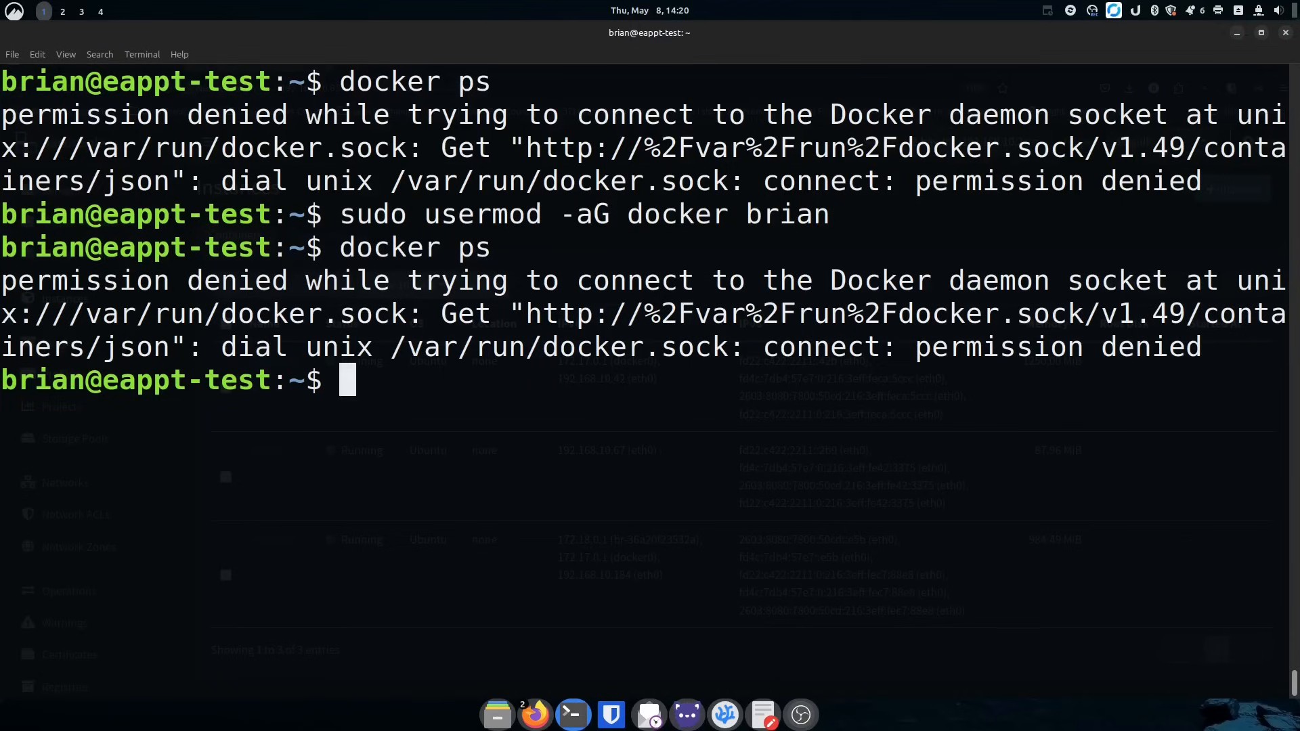
Run newgrp and newgrp docker to load the docker group in this shell, and check access with docker ps.
type("newgrp")
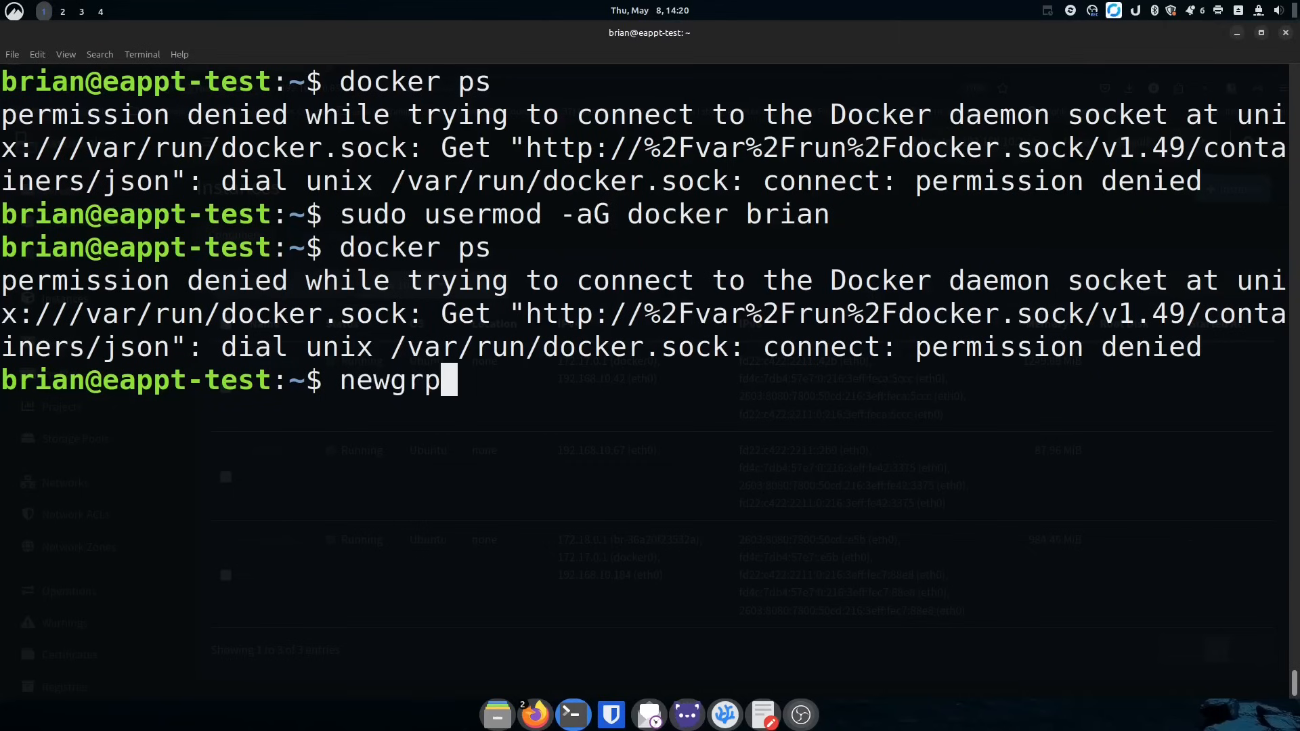
key("Return")
type("newgrp docker")
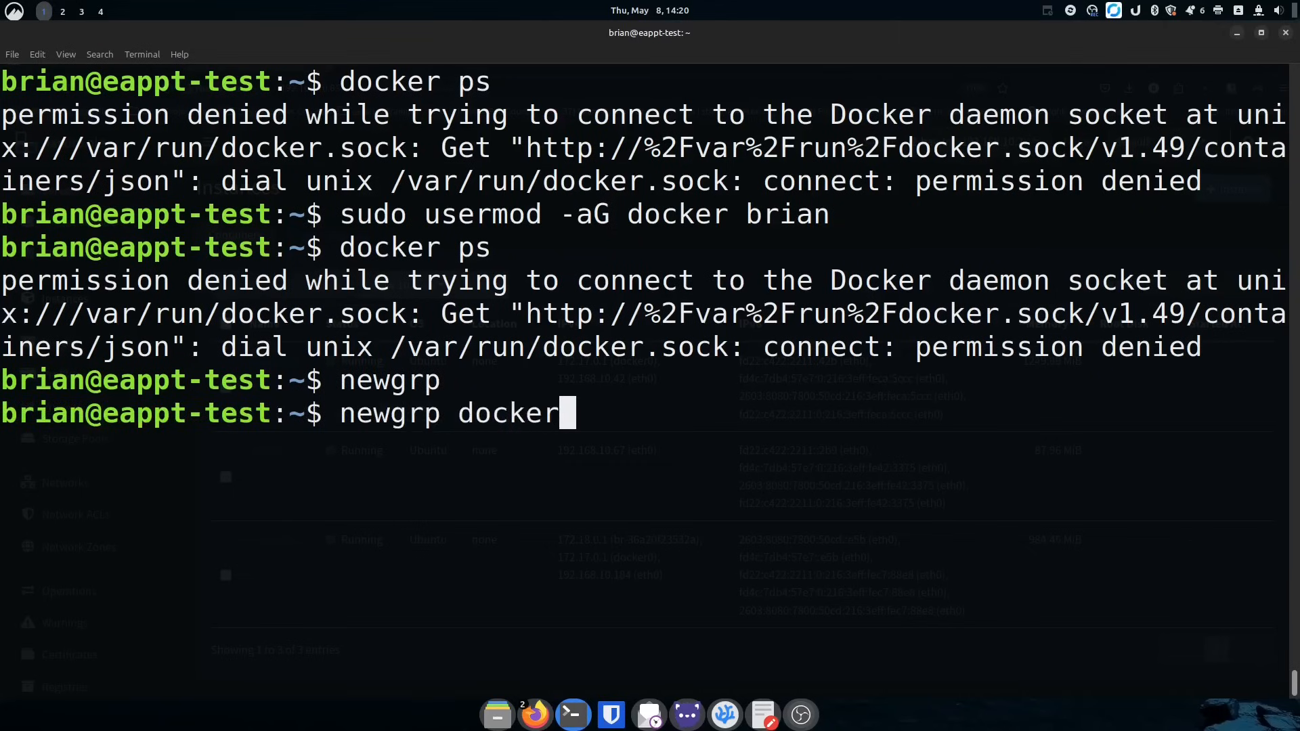
key("Return")
type("docker")
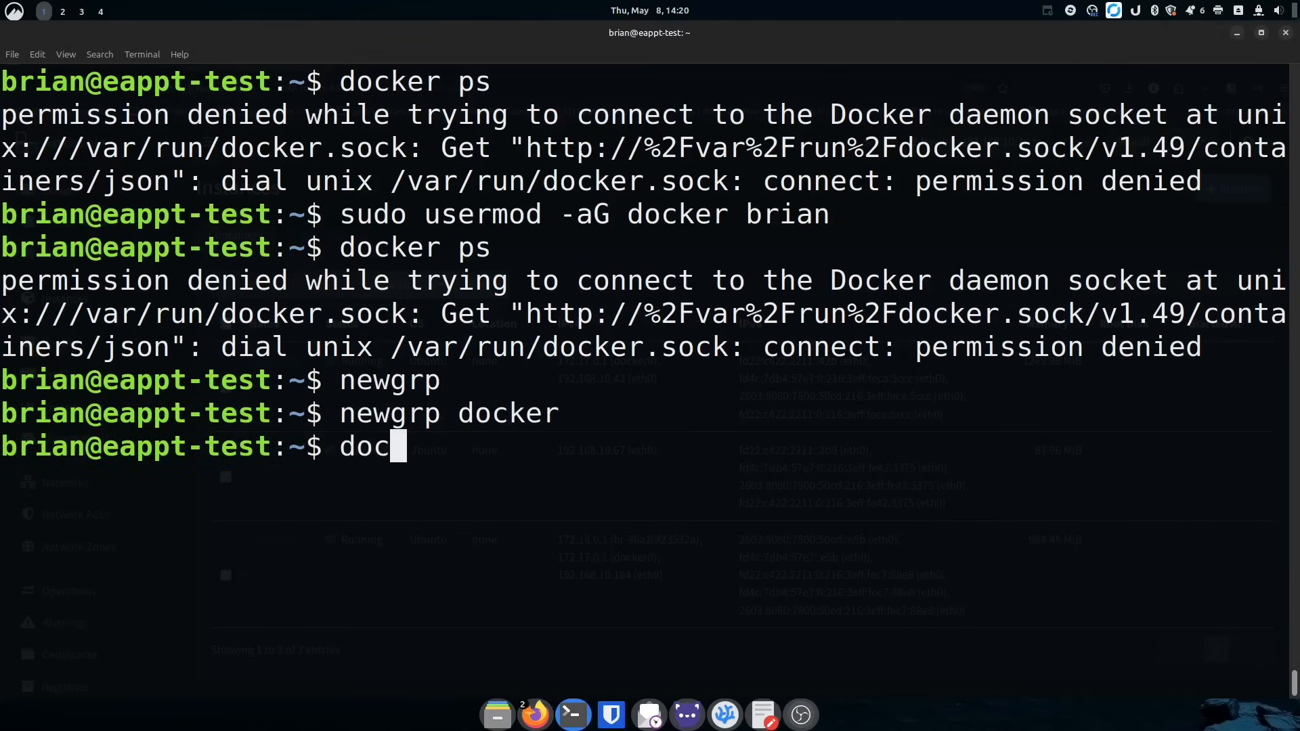
type(" ps")
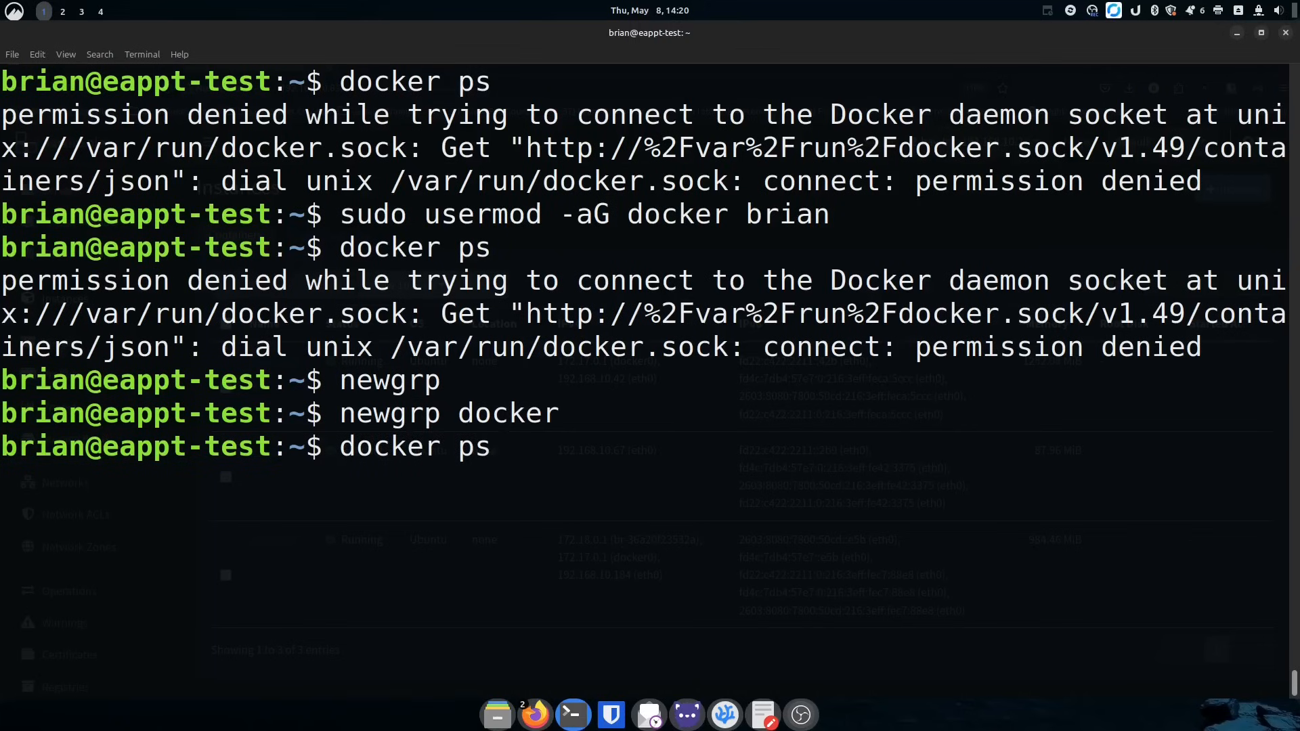
key("Return")
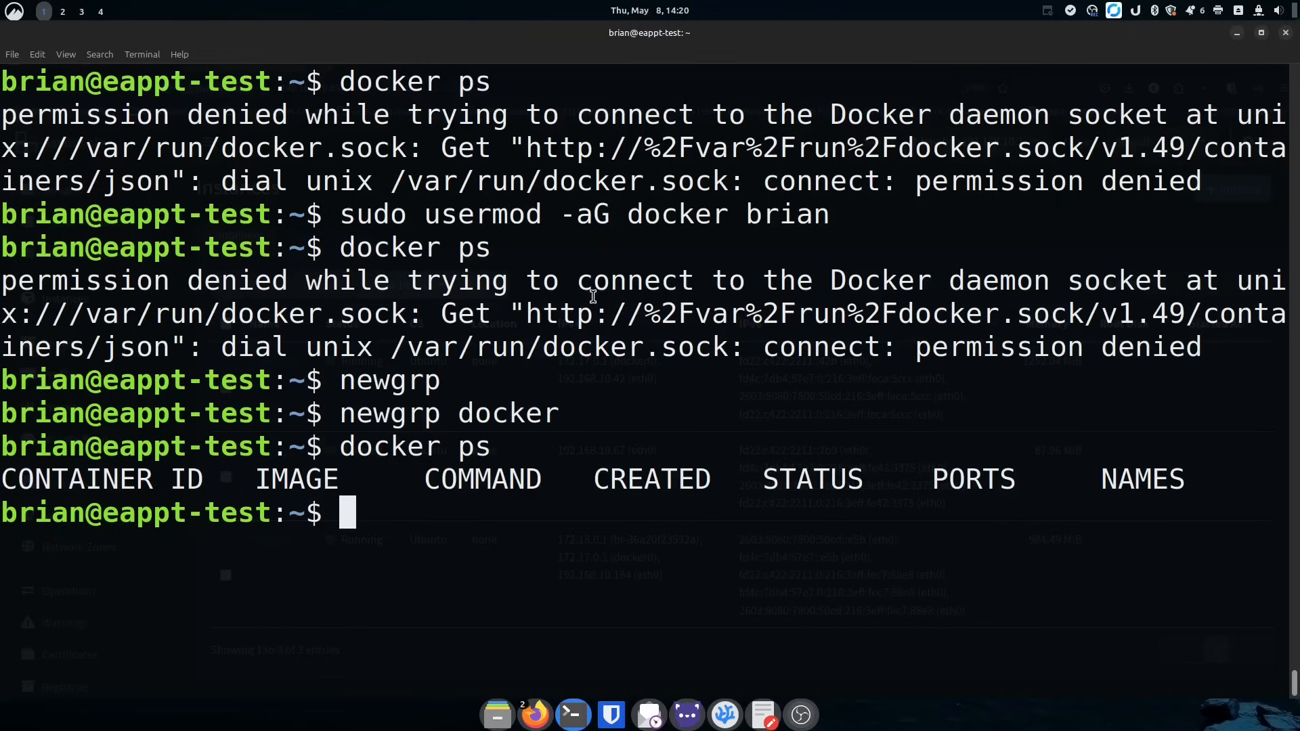
Exit both nested group shells and the SSH session, and clear the local terminal screen.
type("exit")
key("Return")
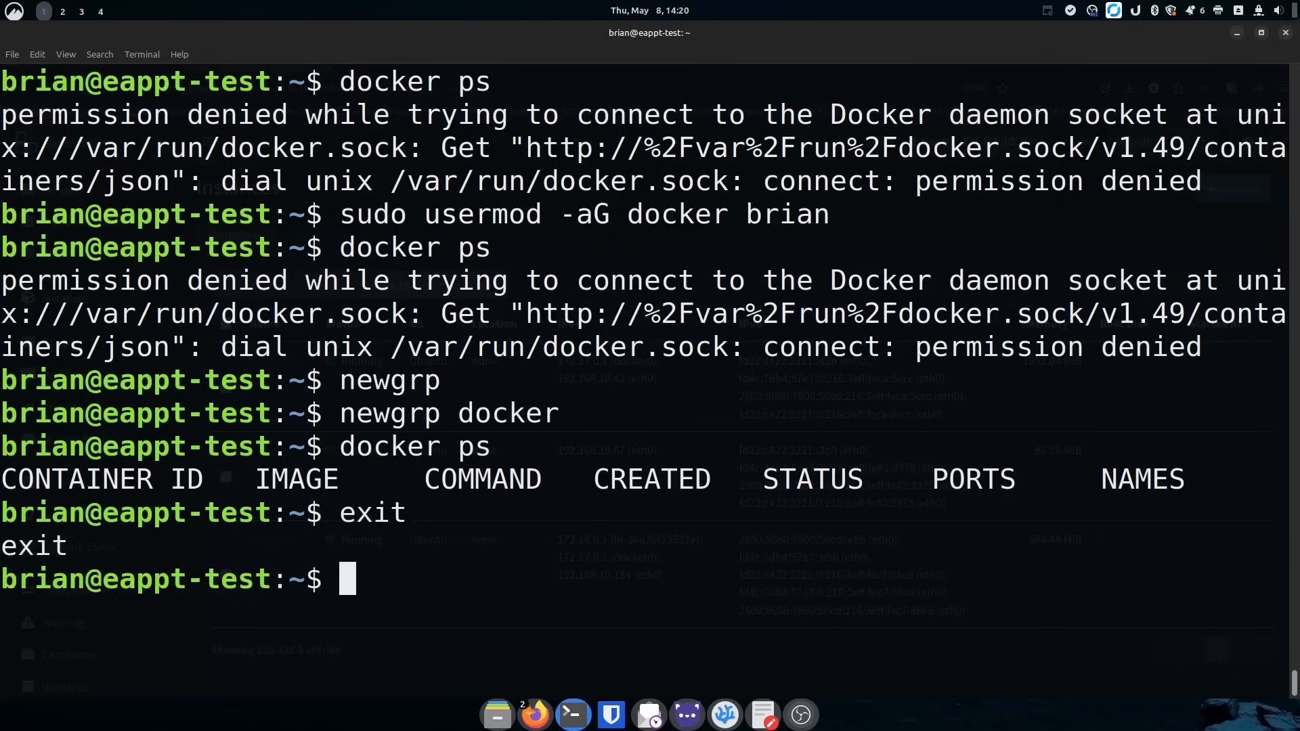
key("Up")
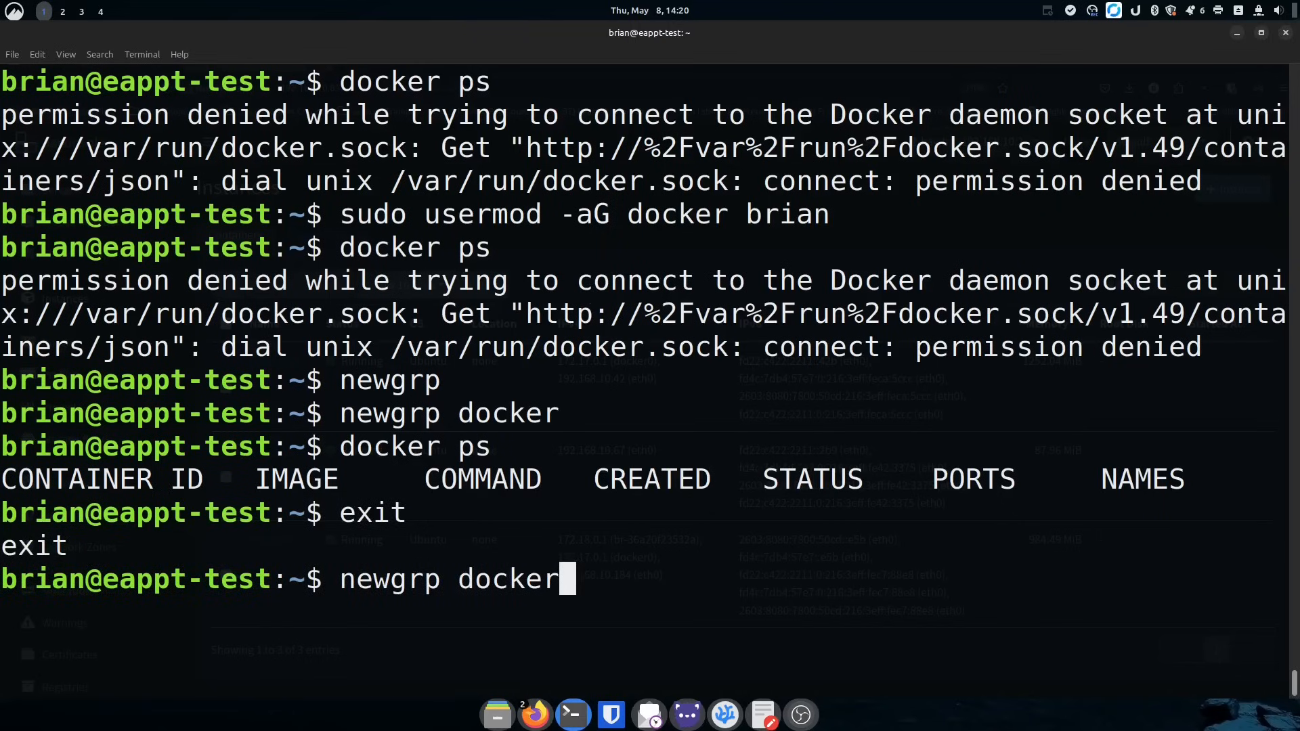
key("Down")
type("exit")
key("Return")
type("exit")
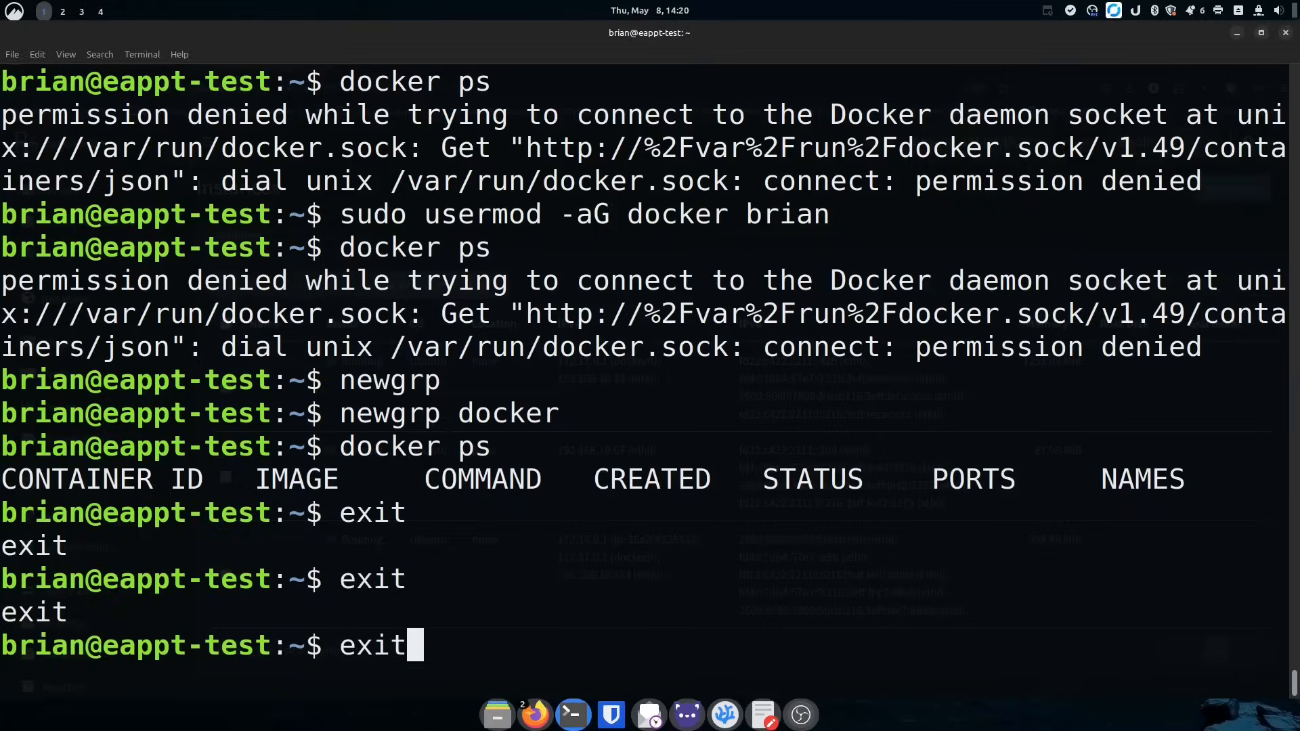
key("Return")
key("ctrl+l")
Log back in over SSH to the user's account at 192.168.10.42 with the account password.
key("Up")
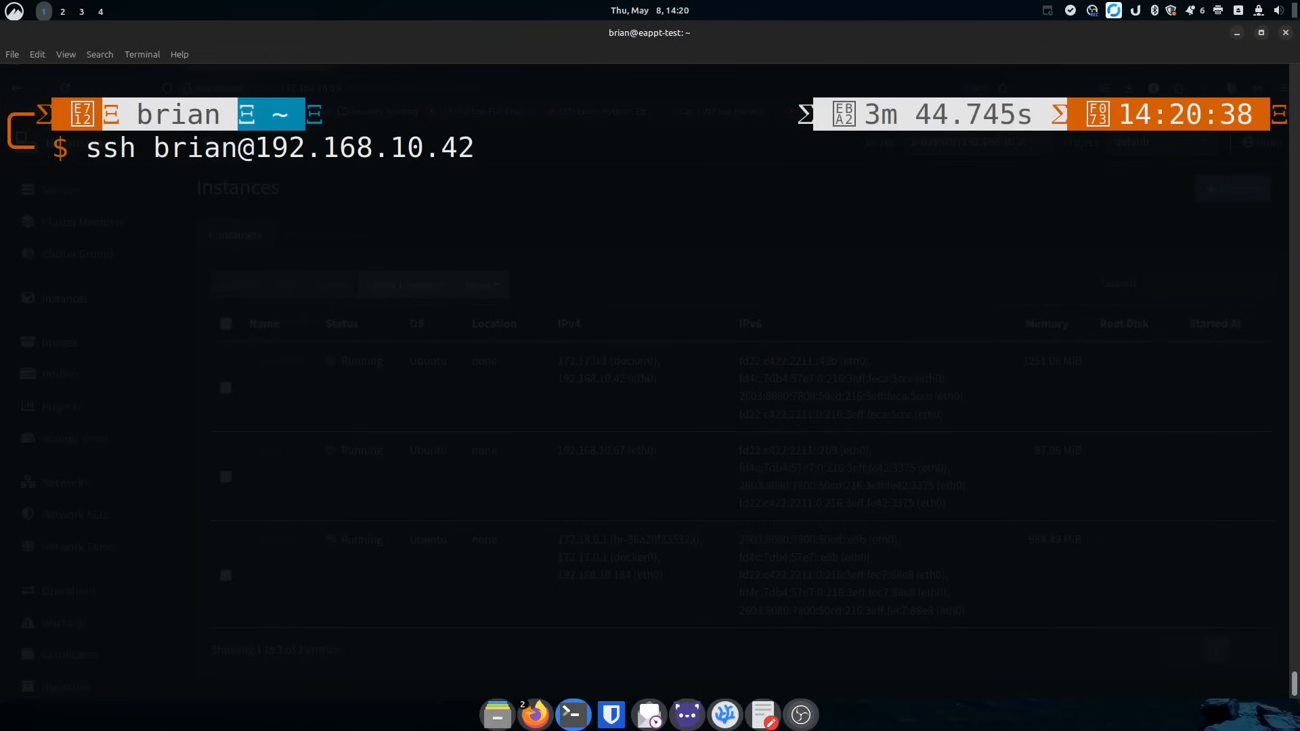
key("Return")
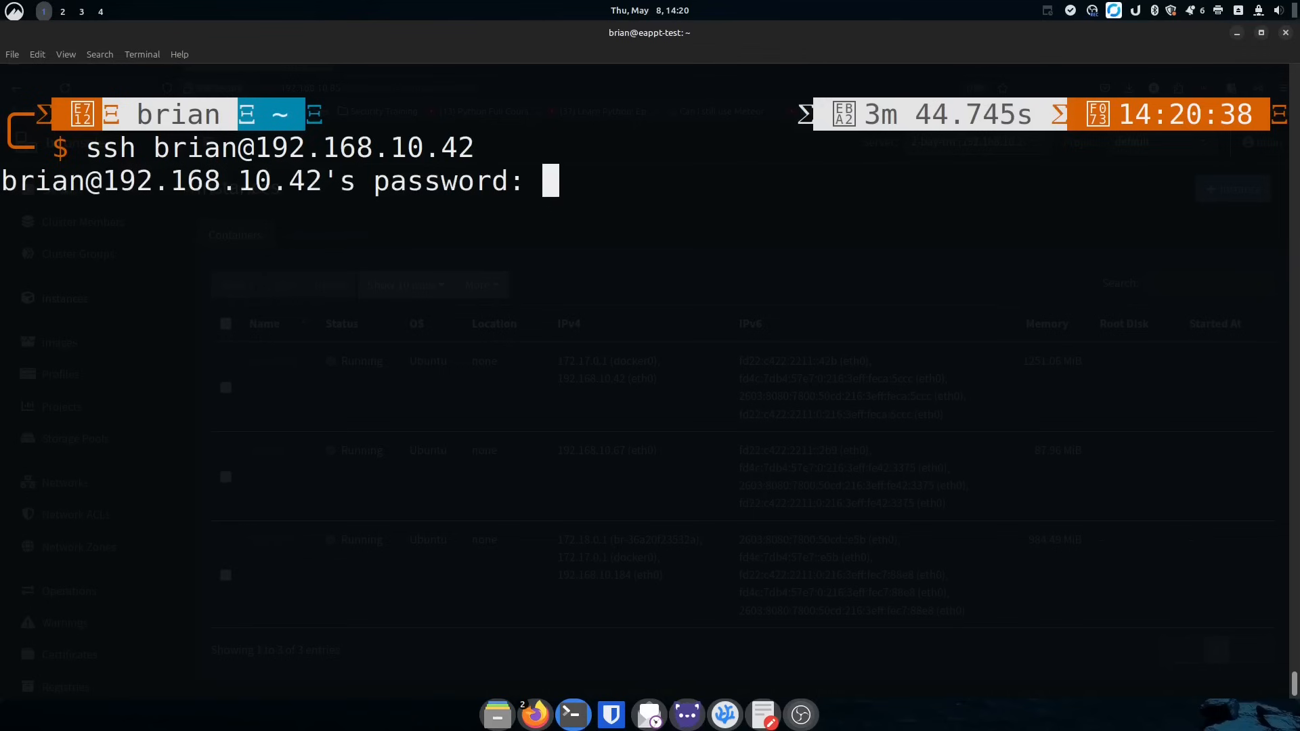
key("Return")
Run docker ps to verify Docker access without sudo in the new session, and clear the terminal screen.
type("docker pa")
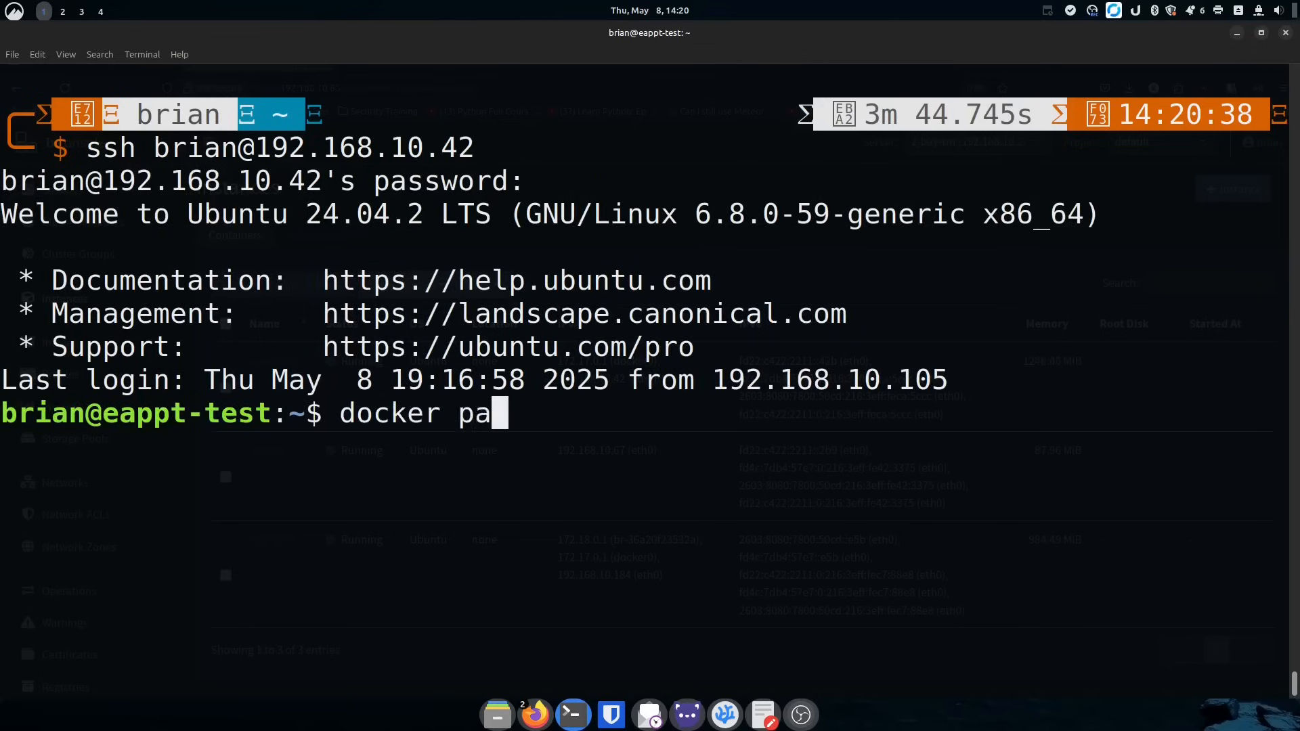
key("BackSpace")
type("s")
key("Return")
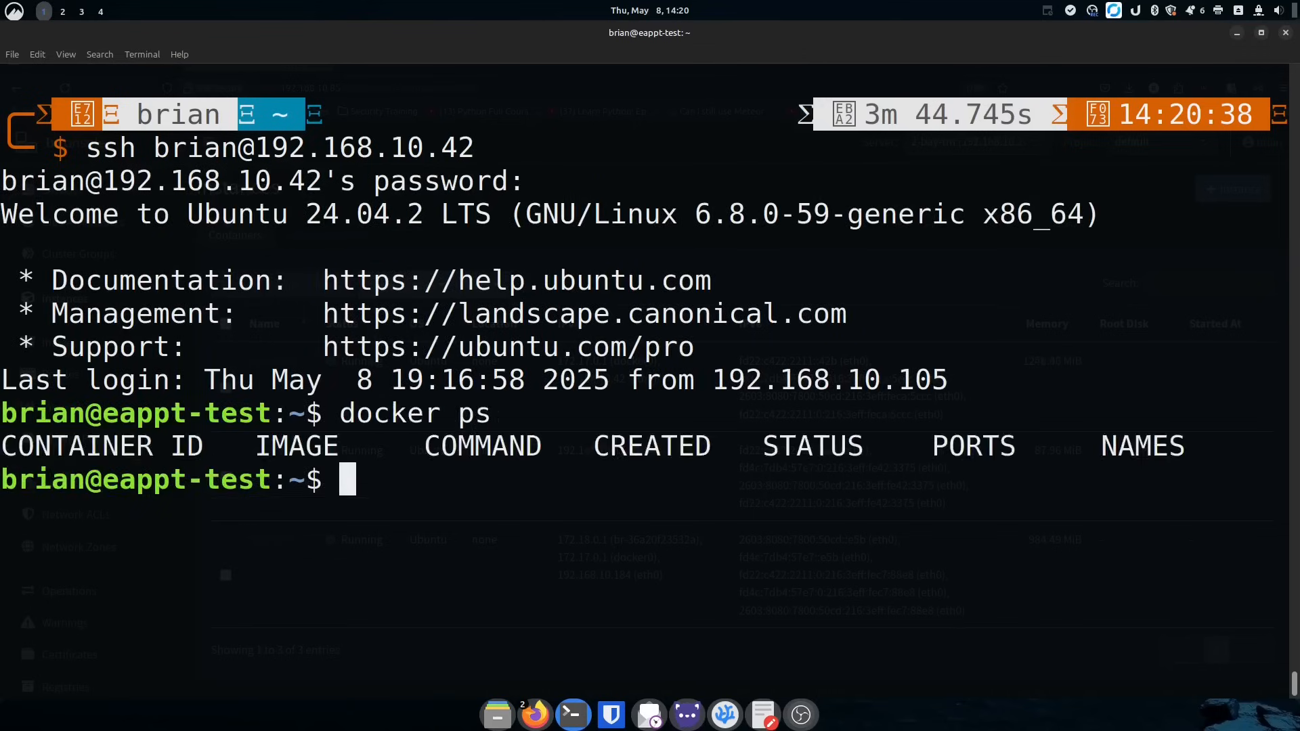
key("ctrl+l")
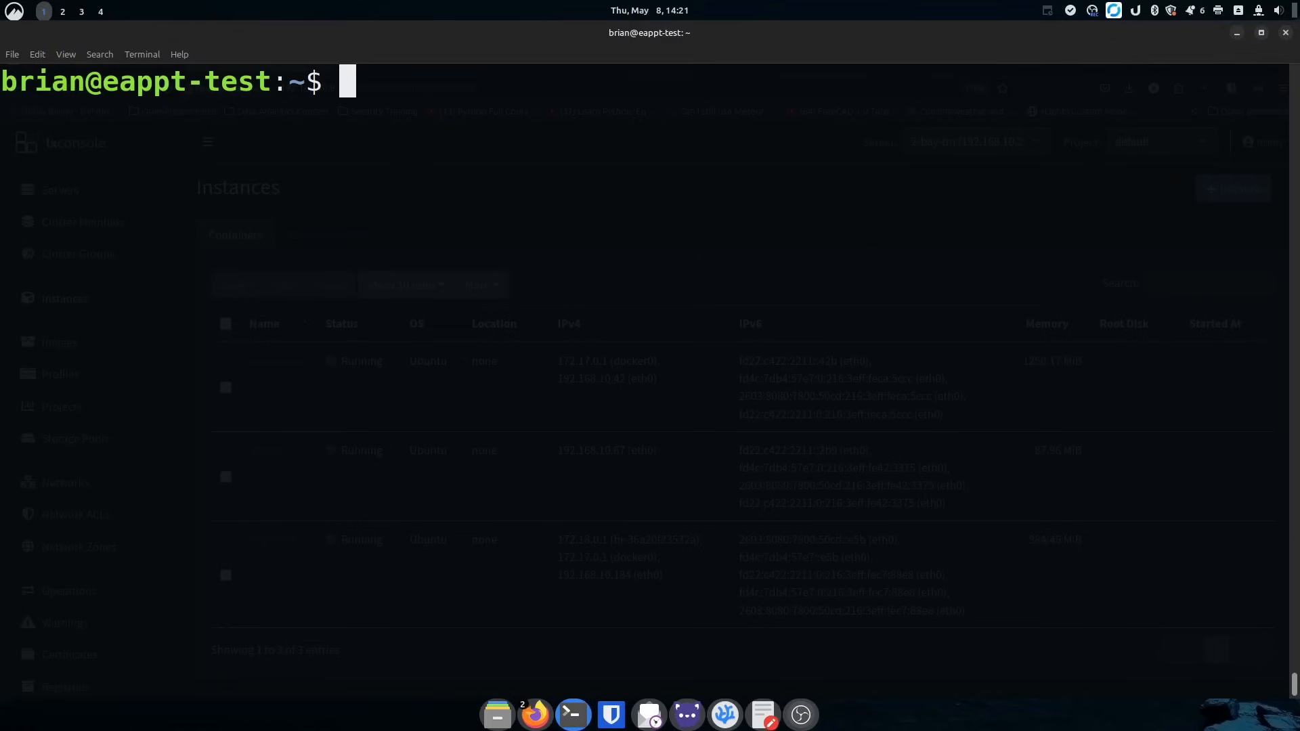
Create the nested directory docker/easyappt in the home folder using mkdir -p.
type("mkd")
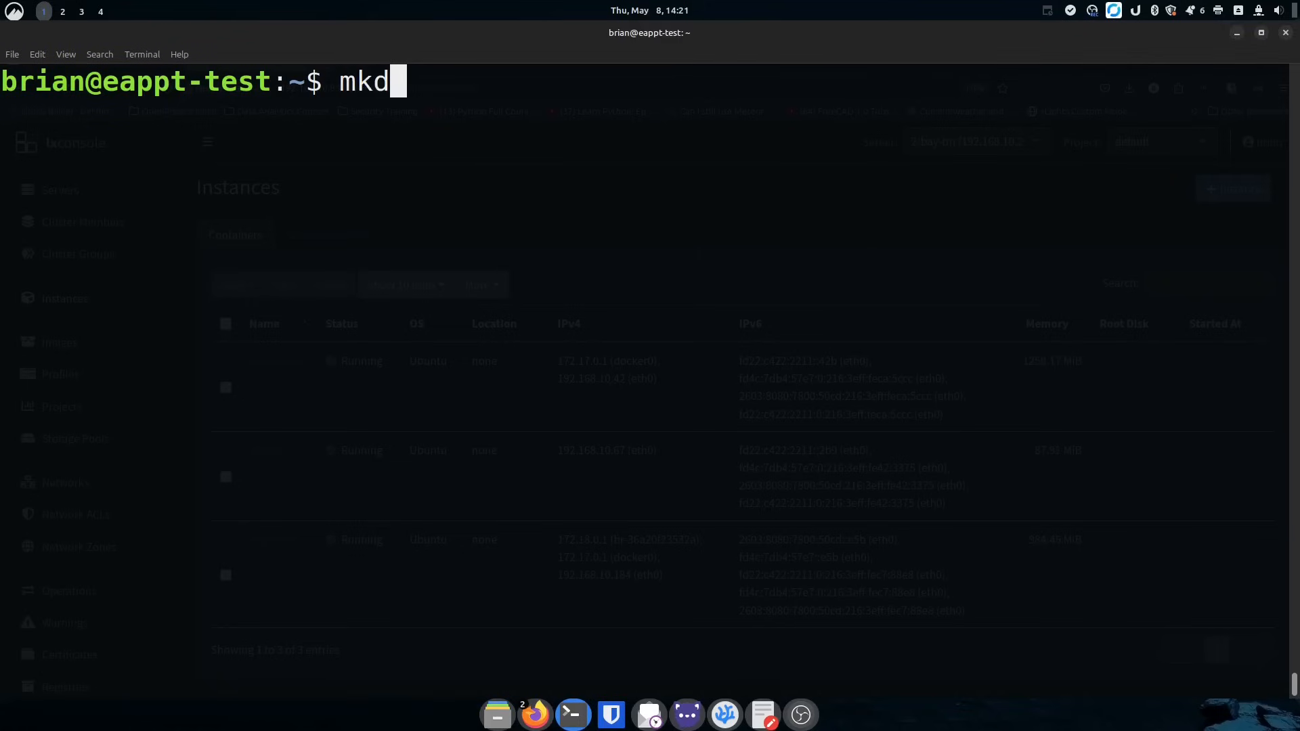
type("ir -p")
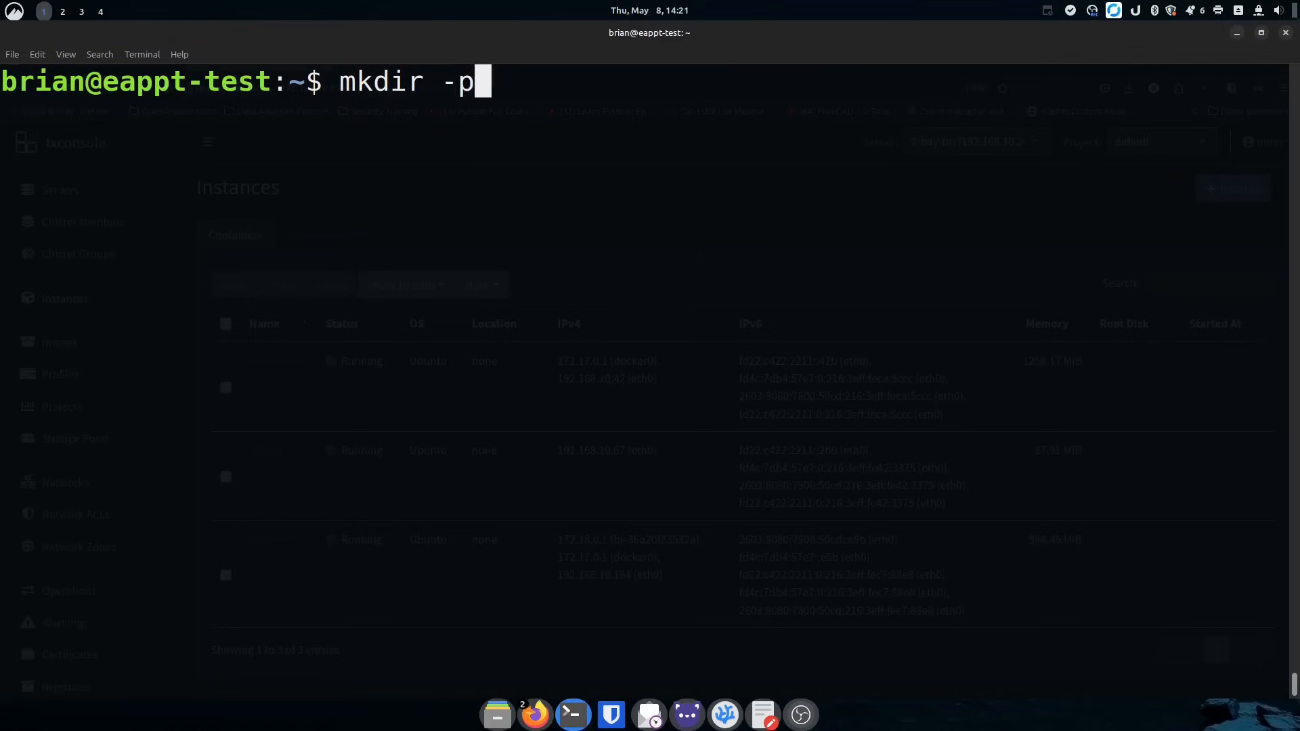
type(" docker/")
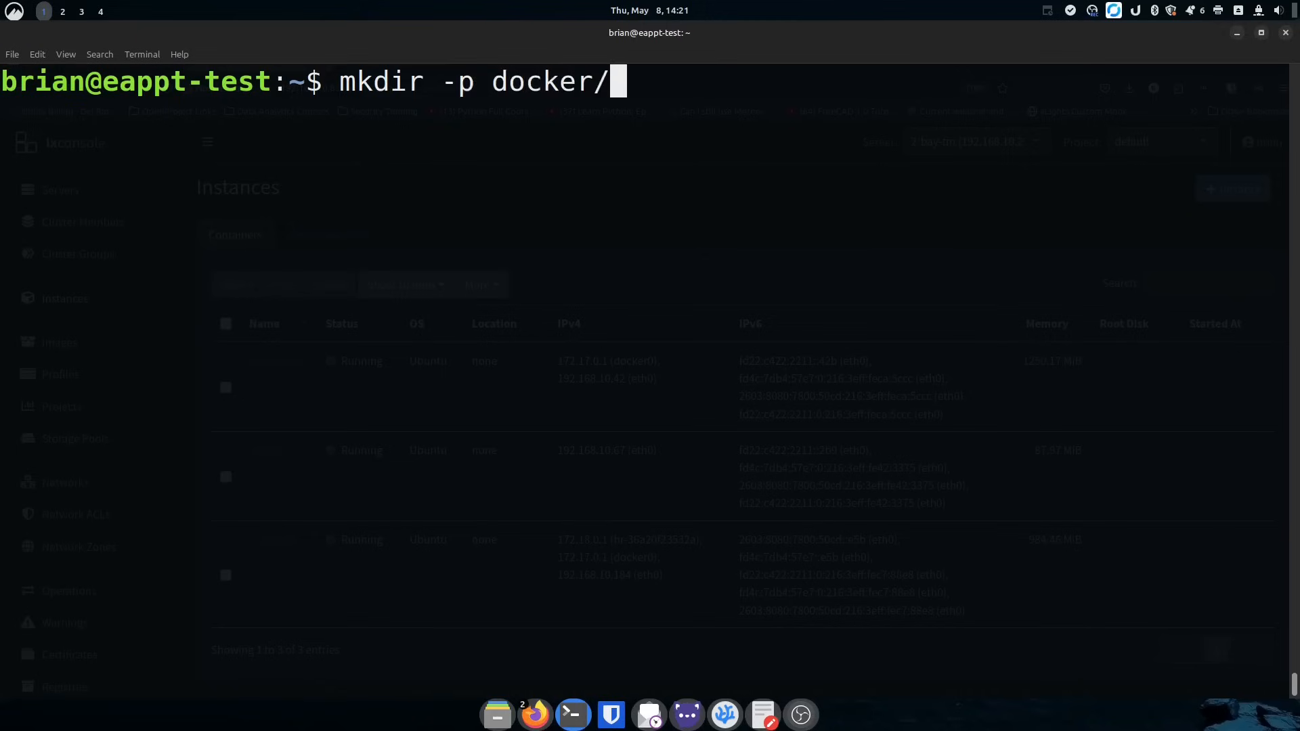
type("easyappt")
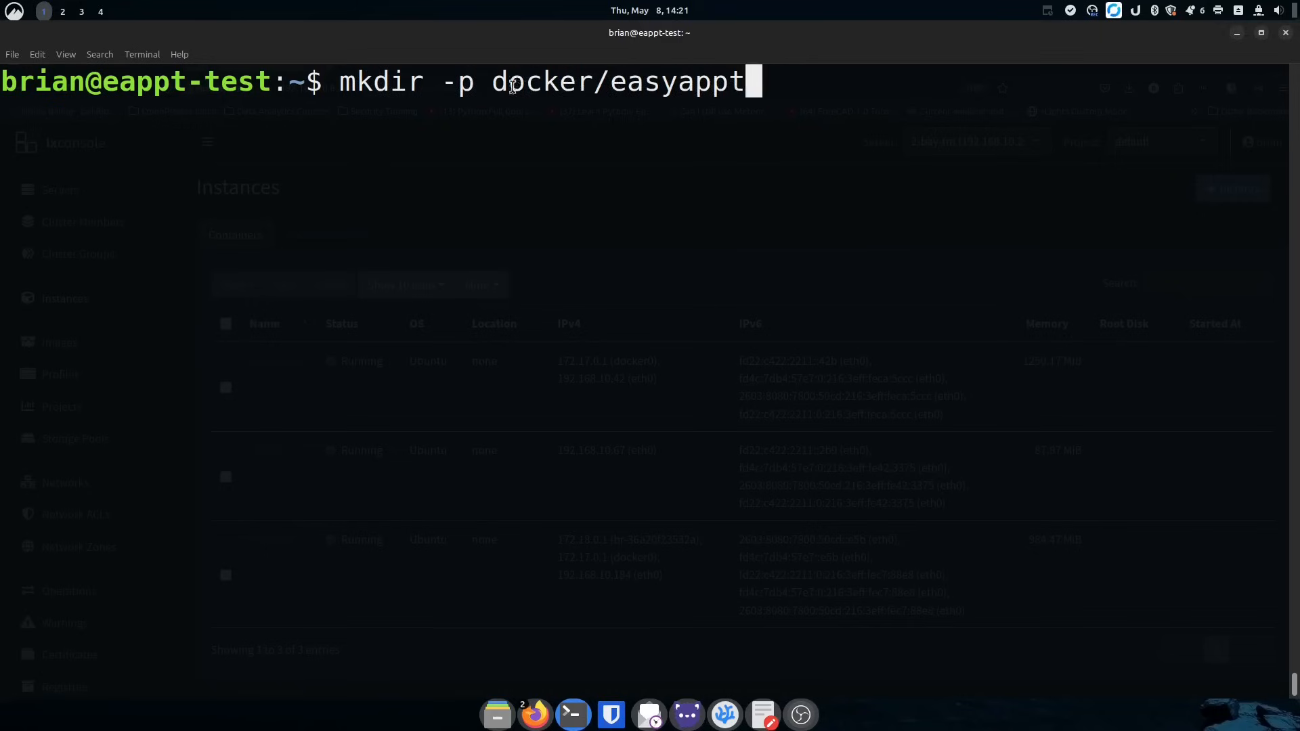
left_click_drag(487, 82, 593, 82)
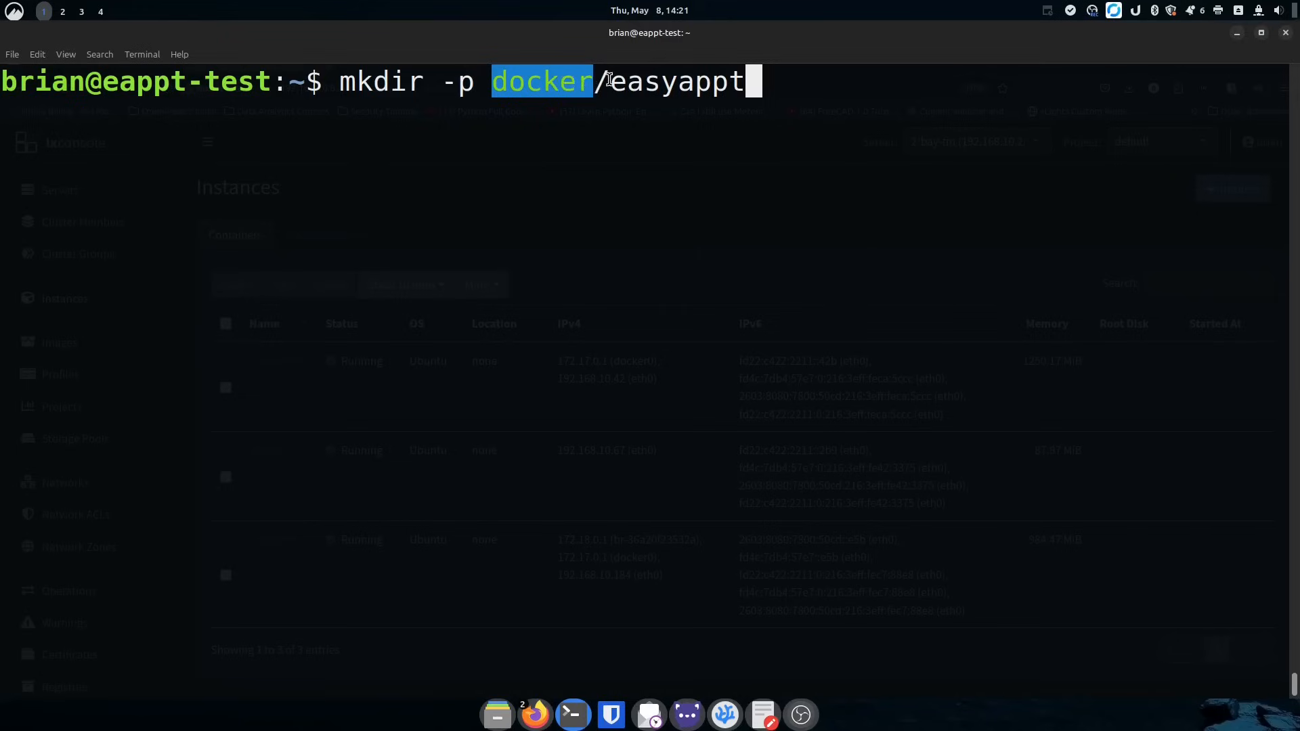
left_click_drag(609, 82, 740, 82)
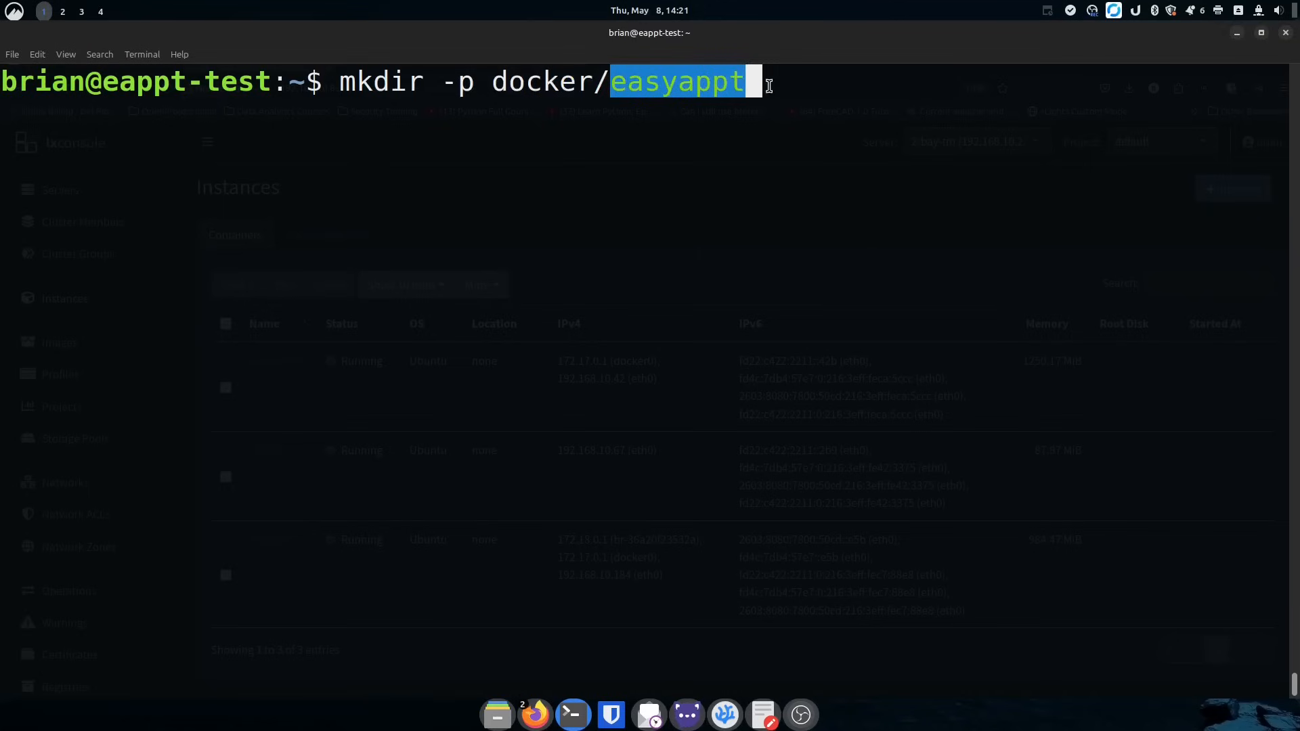
left_click(808, 89)
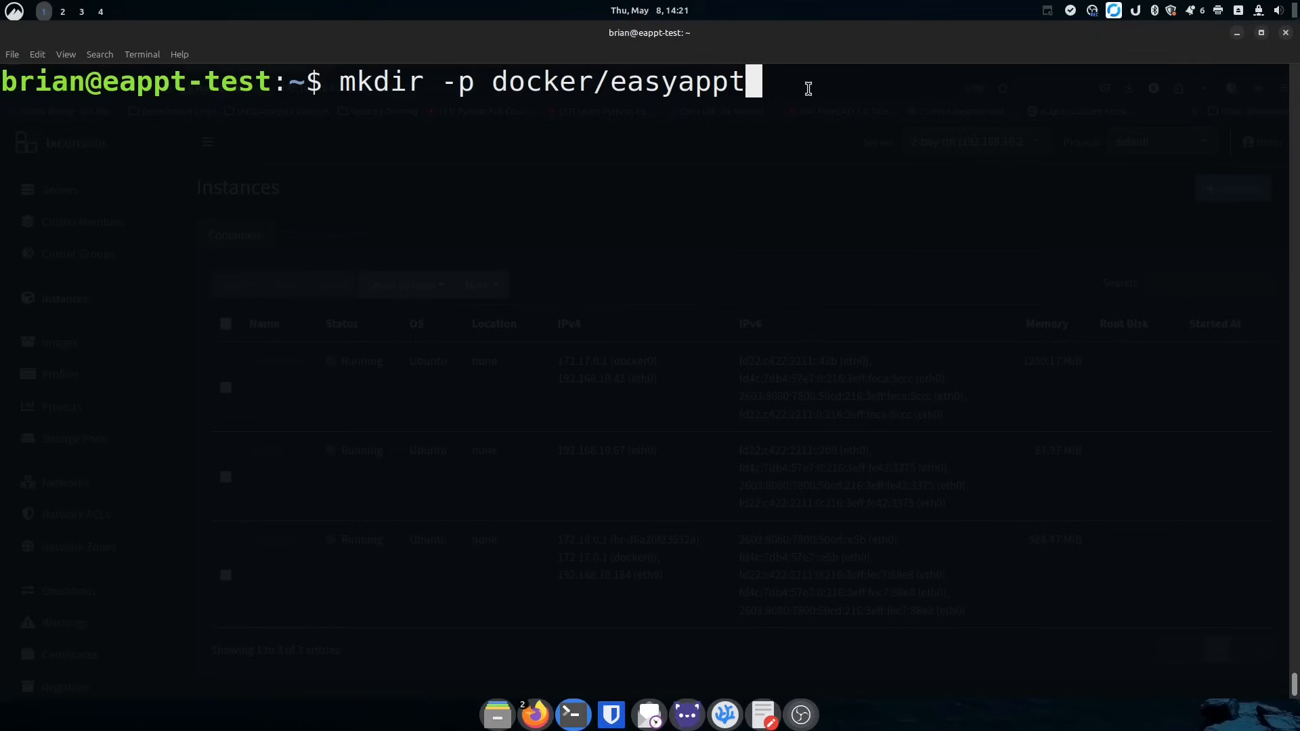
key("Return")
List the contents of the home folder and of the docker directory with ls.
type("ls")
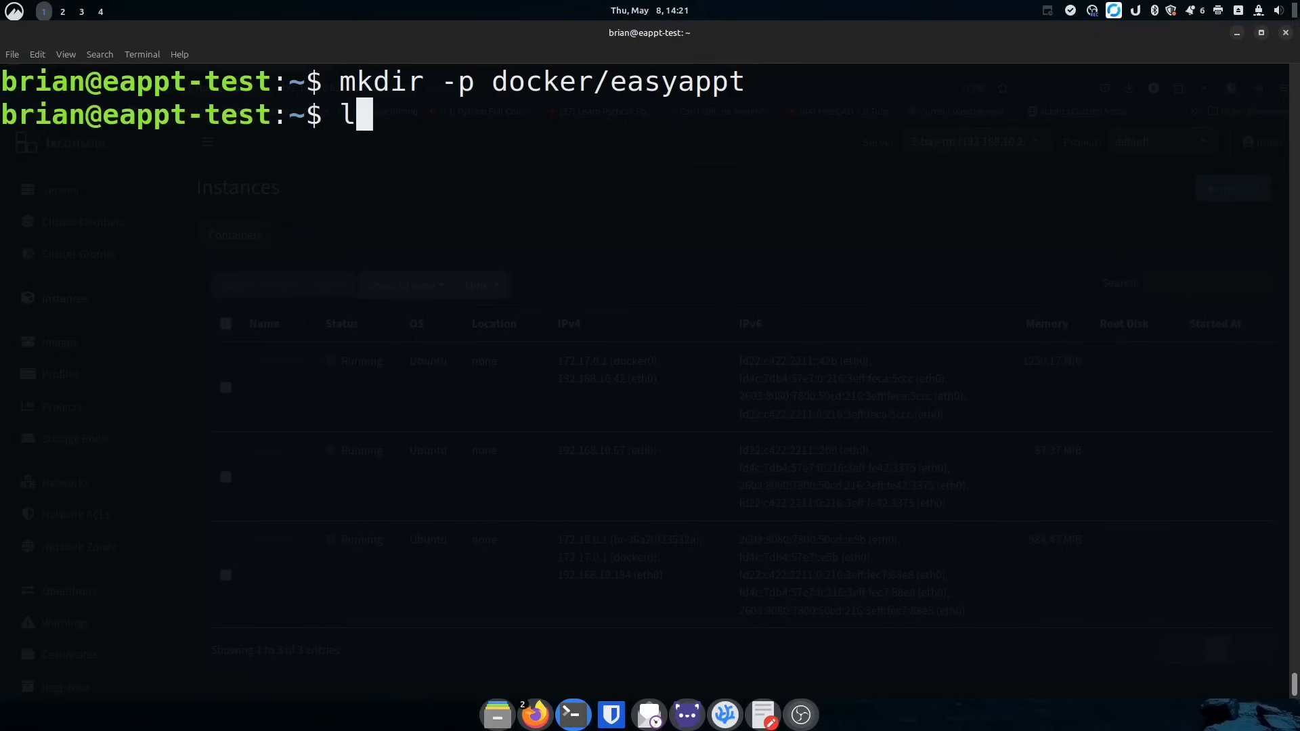
key("Return")
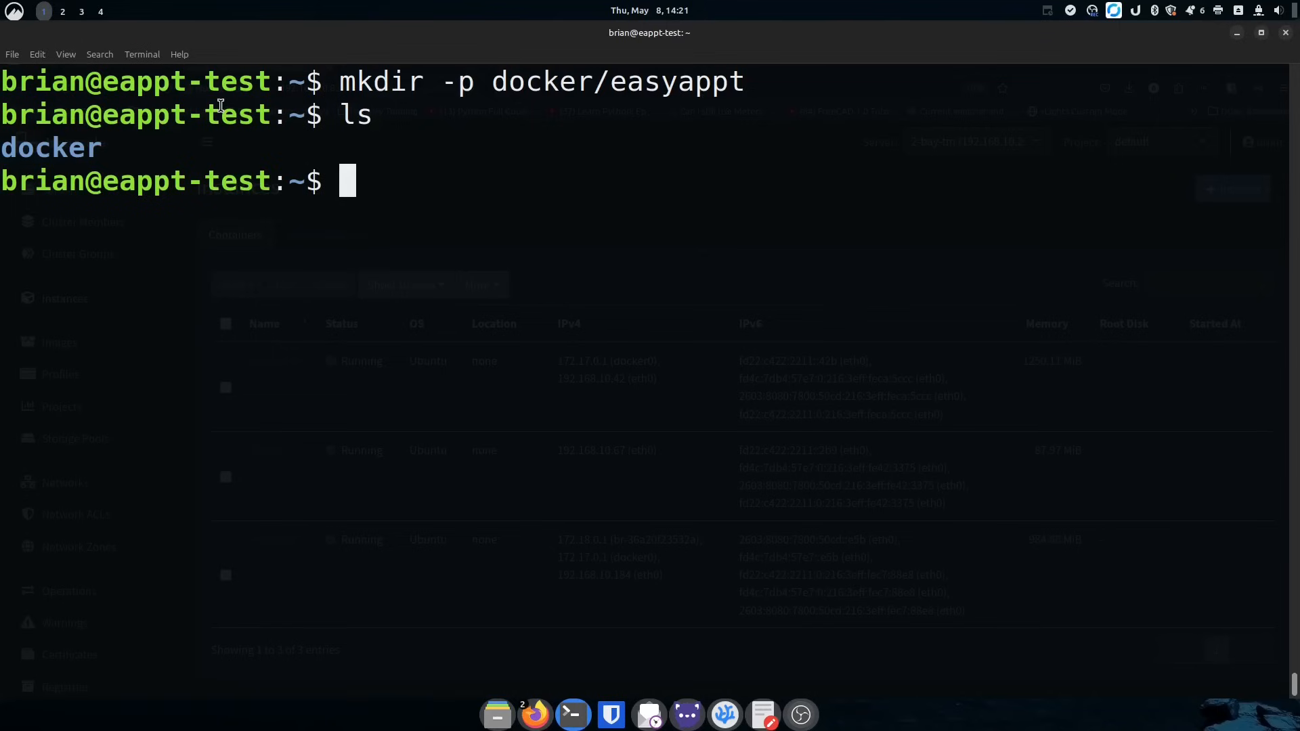
type("ls docker")
key("Return")
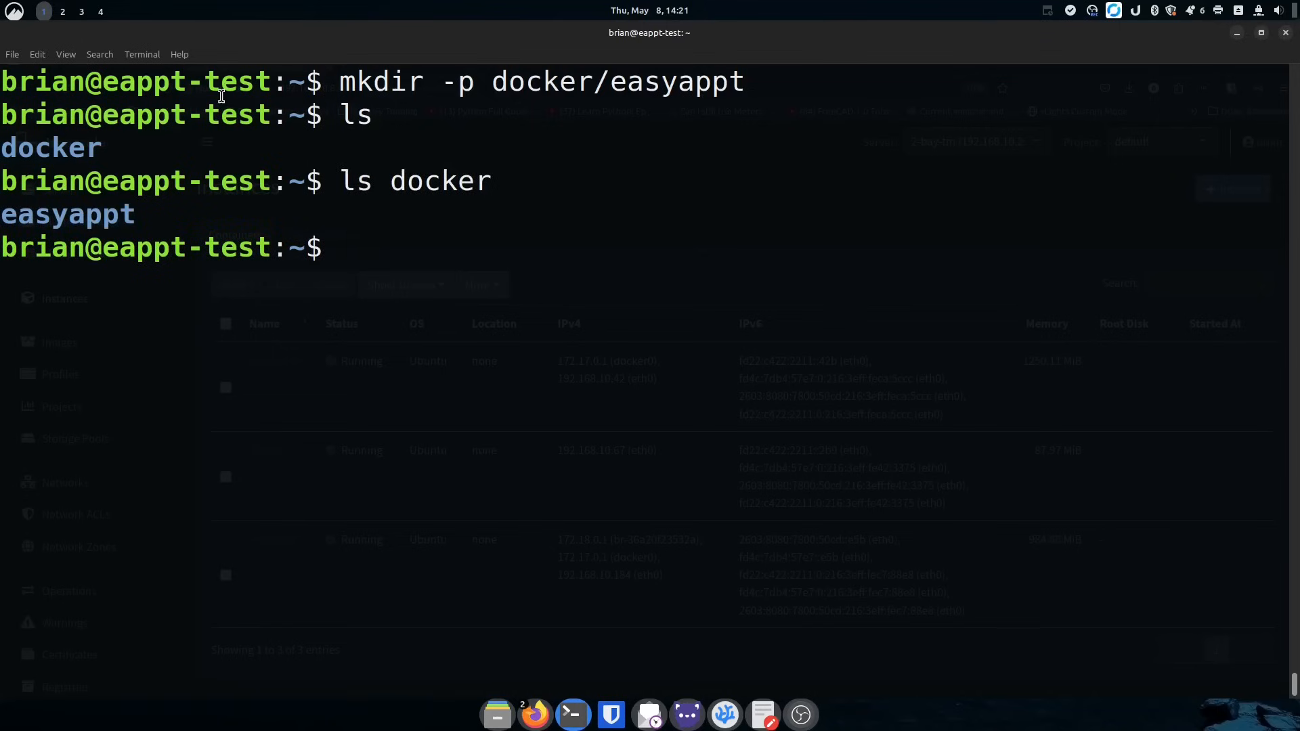
Change into the docker/easyappt directory.
type("cd docke")
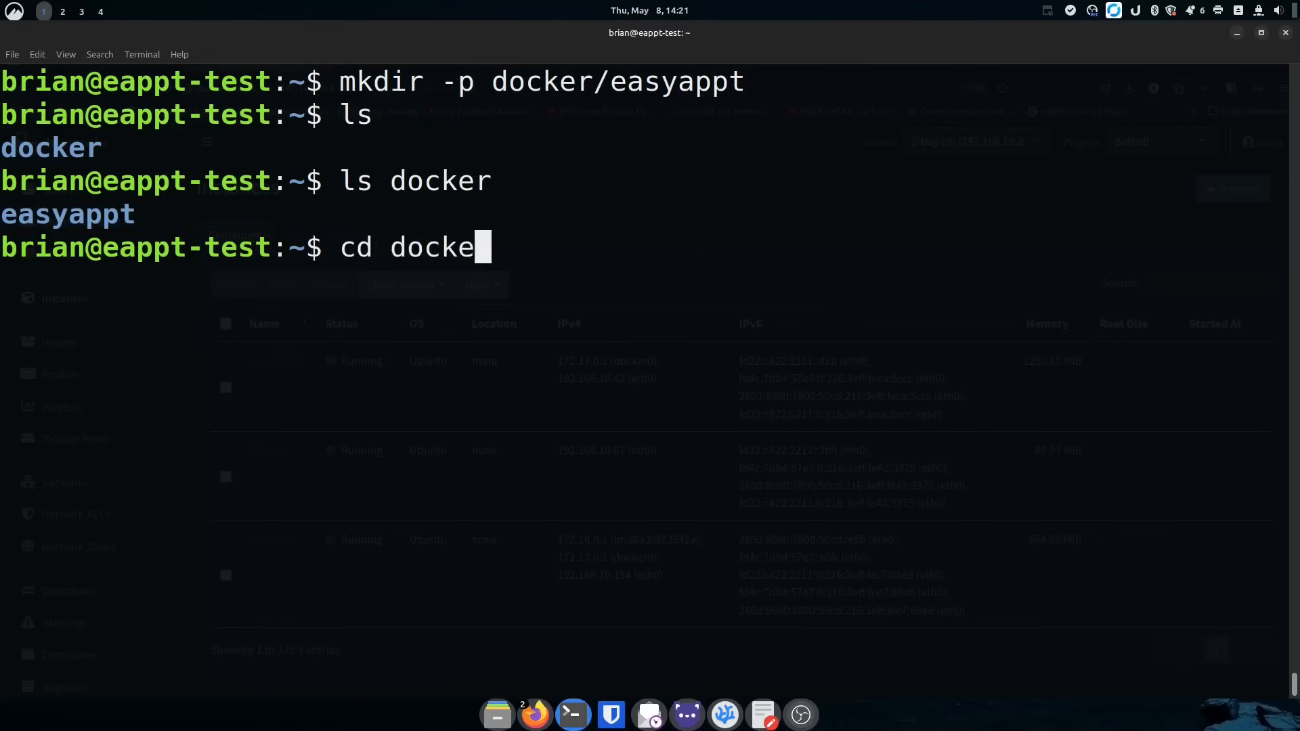
type("r/eas")
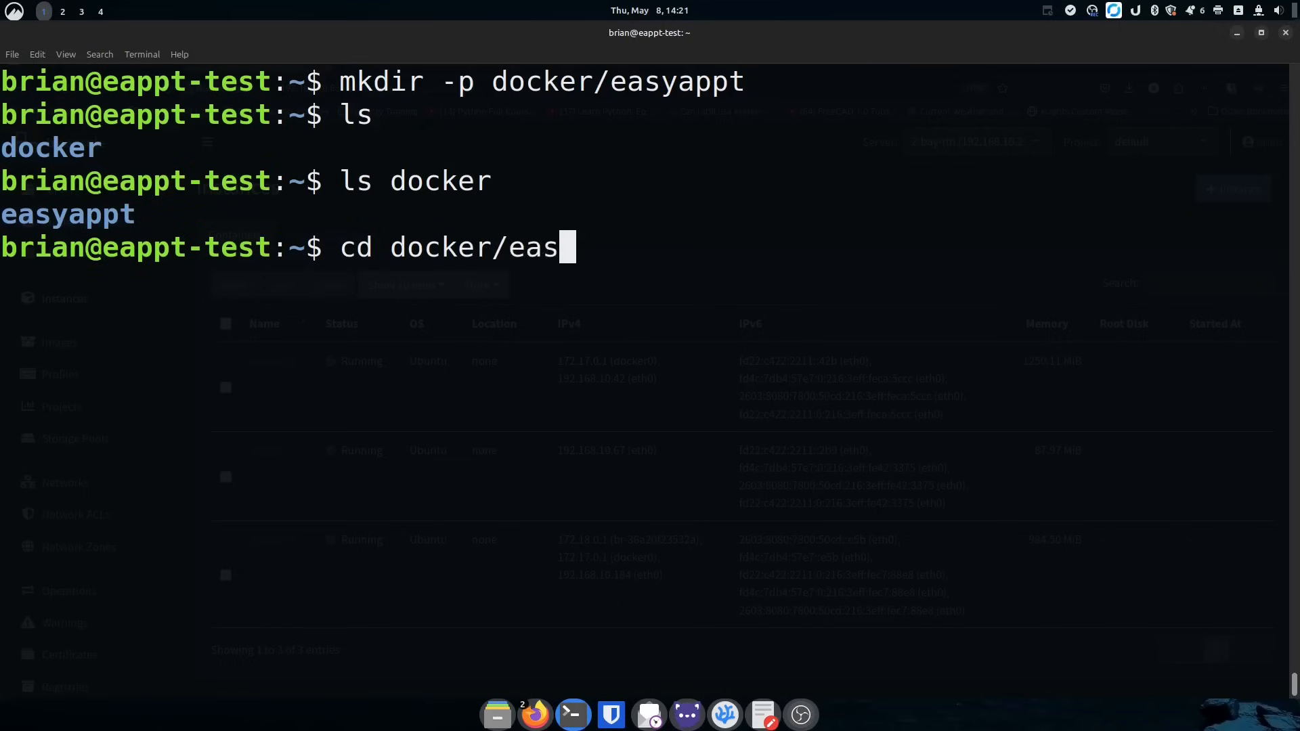
type("yappt")
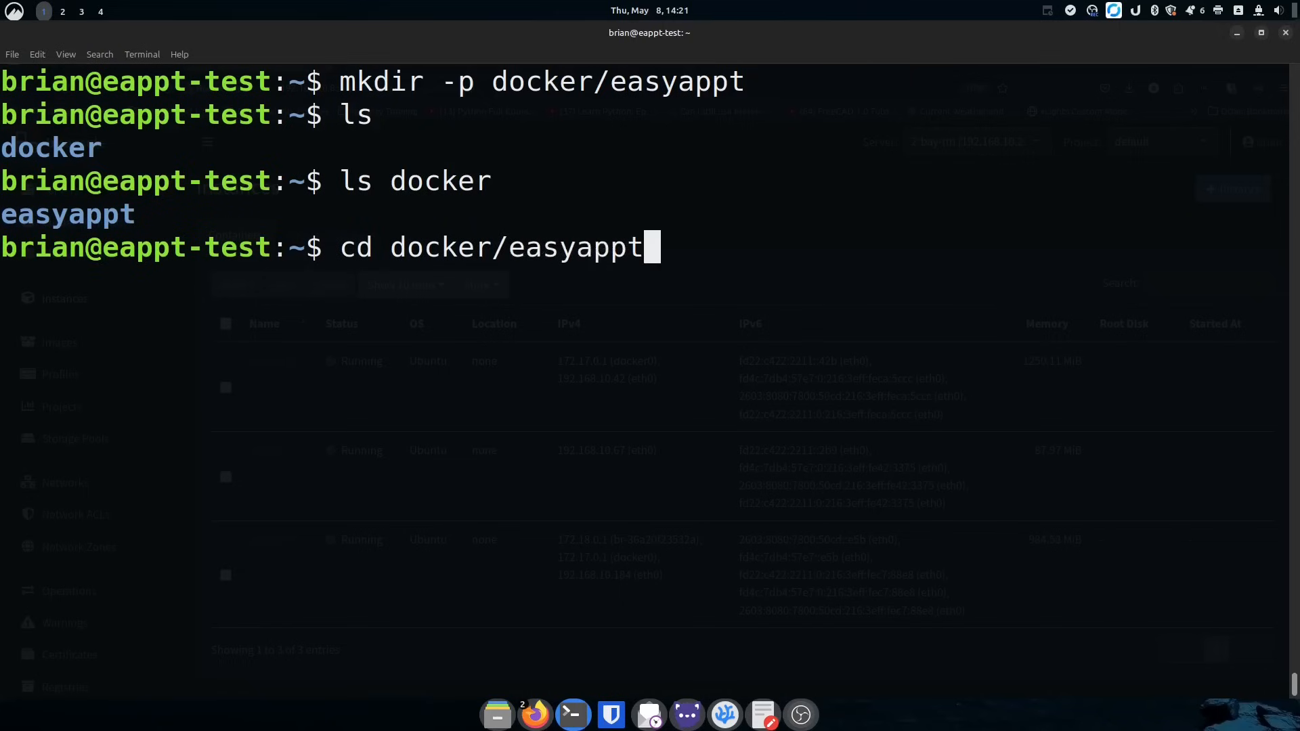
key("Return")
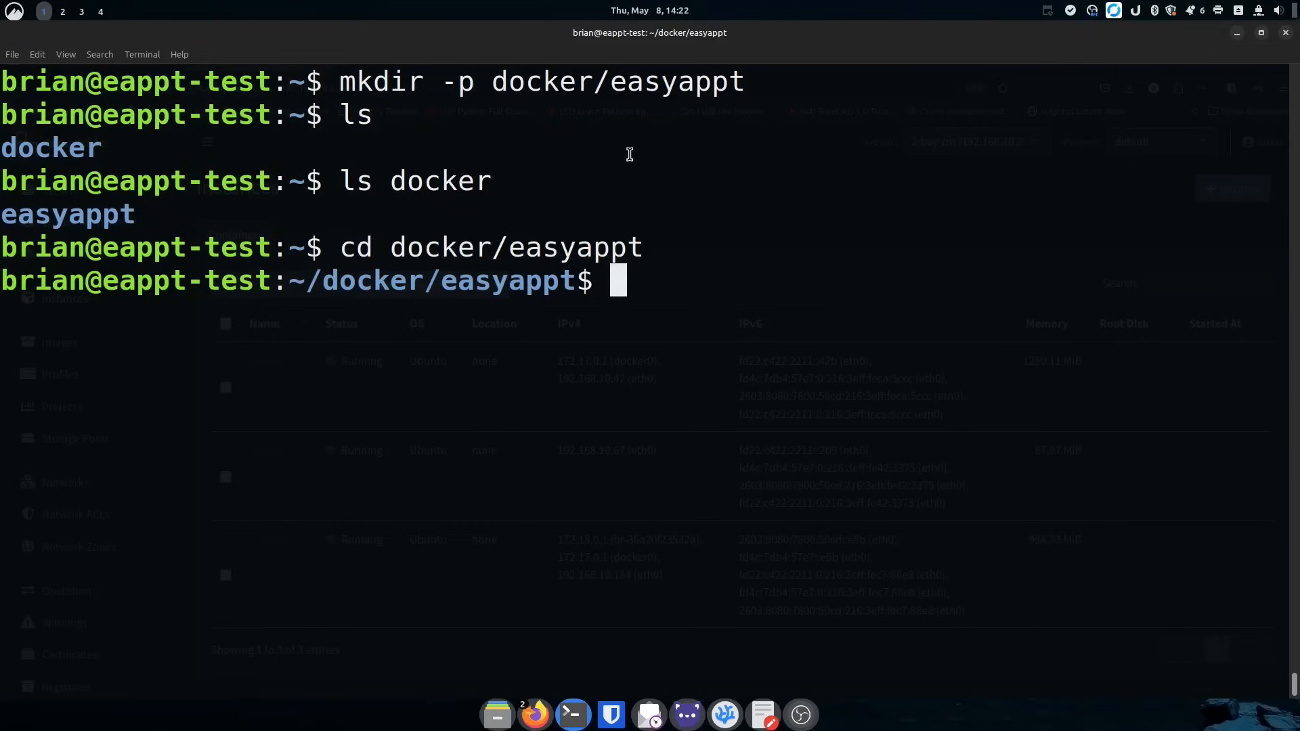
Create compose.yaml in nano and paste in the copied Easy!Appointments and MySQL service configuration, including its placeholder database passwords.
type("nano")
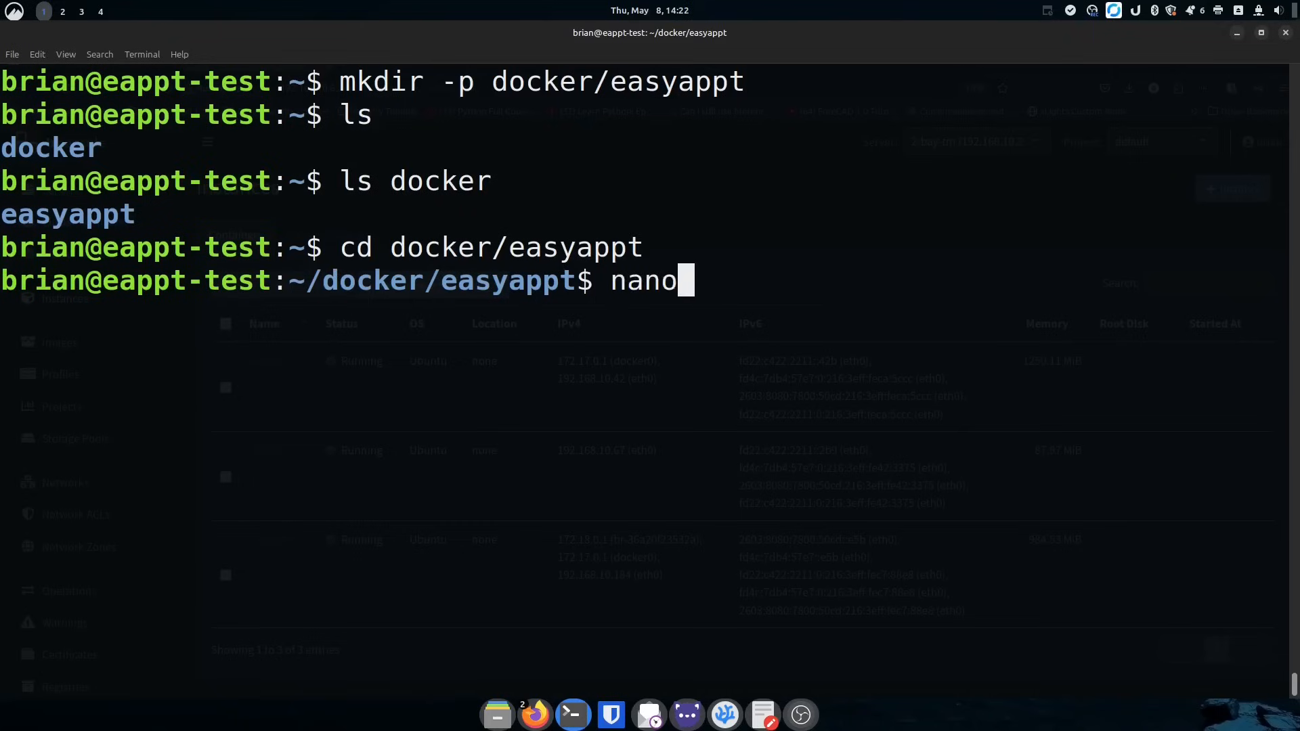
type(" compose.yaml")
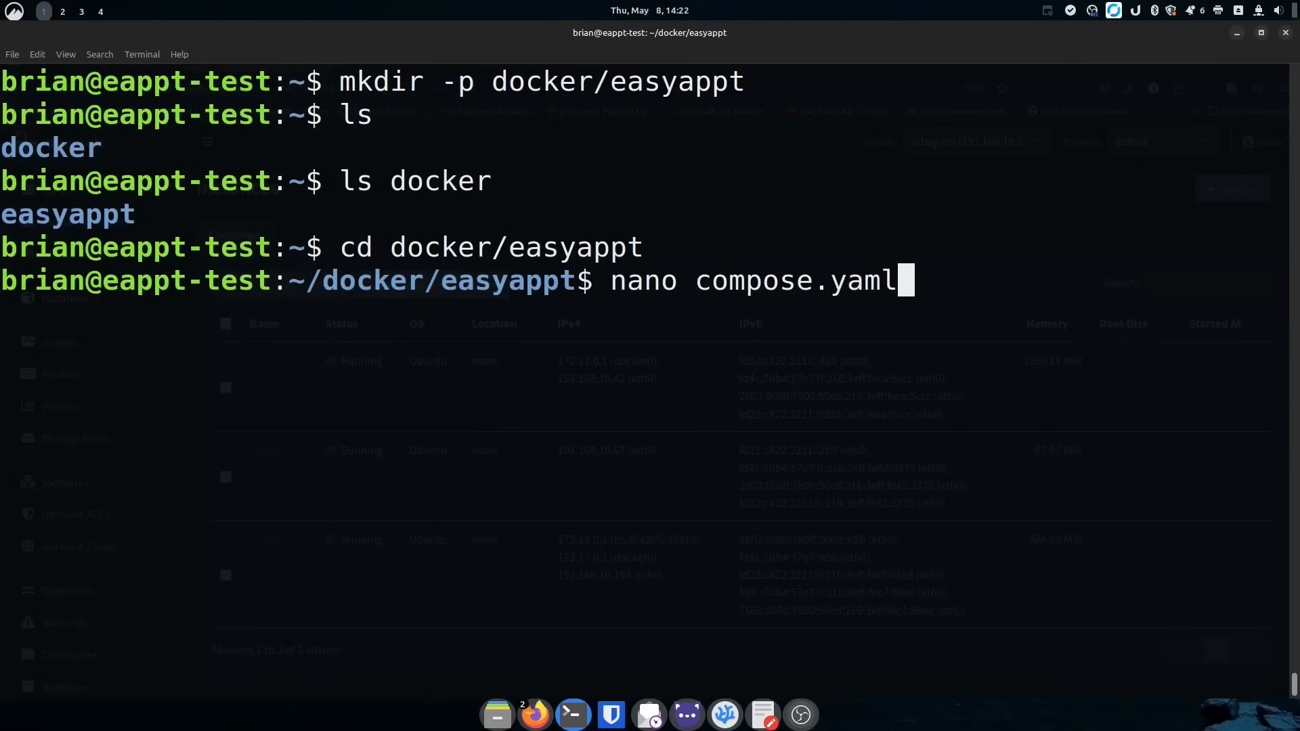
key("Return")
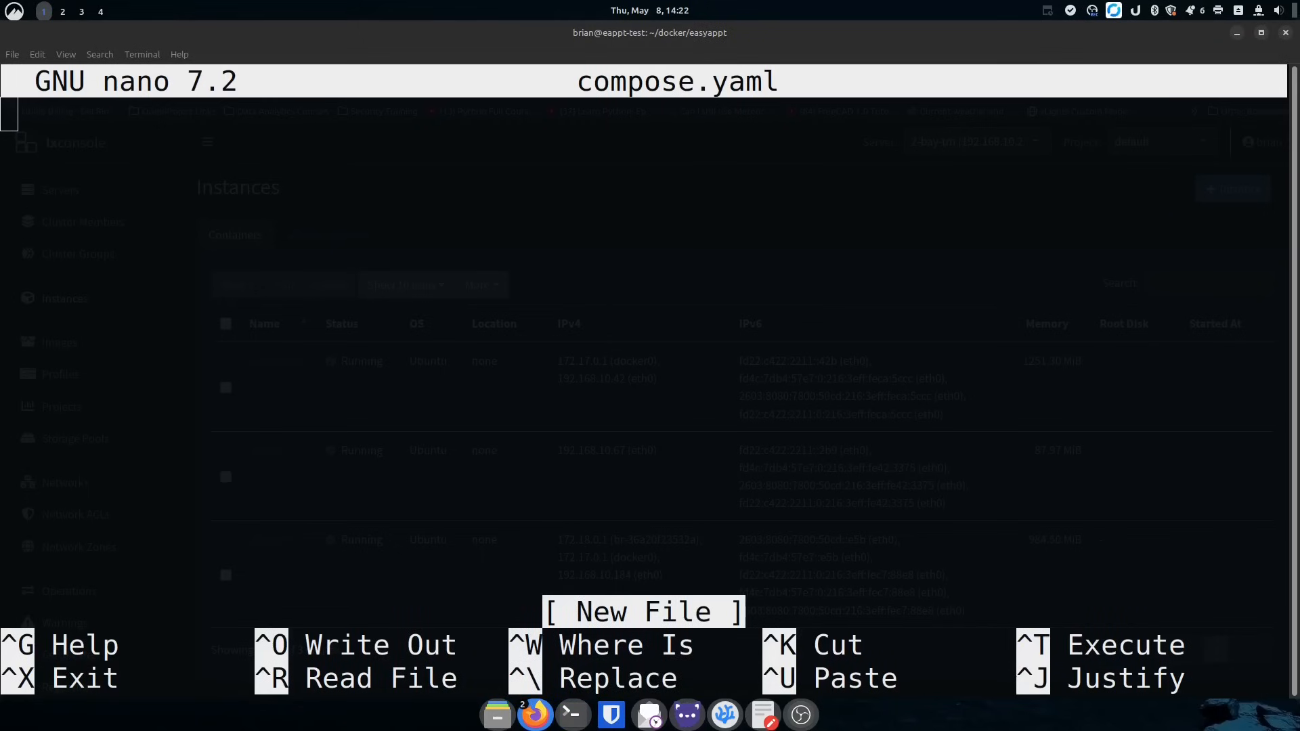
key("ctrl+shift+v")
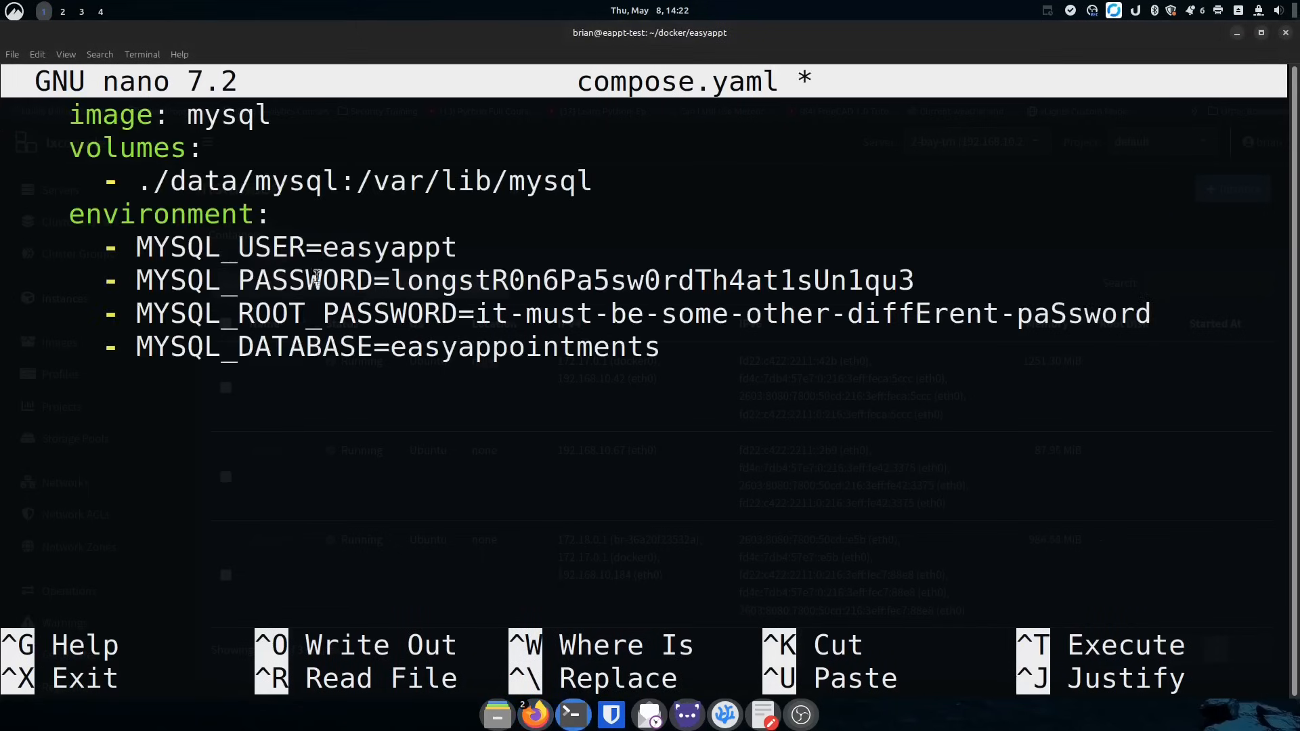
scroll(340, 290, "up", 1)
scroll(340, 290, "up", 5)
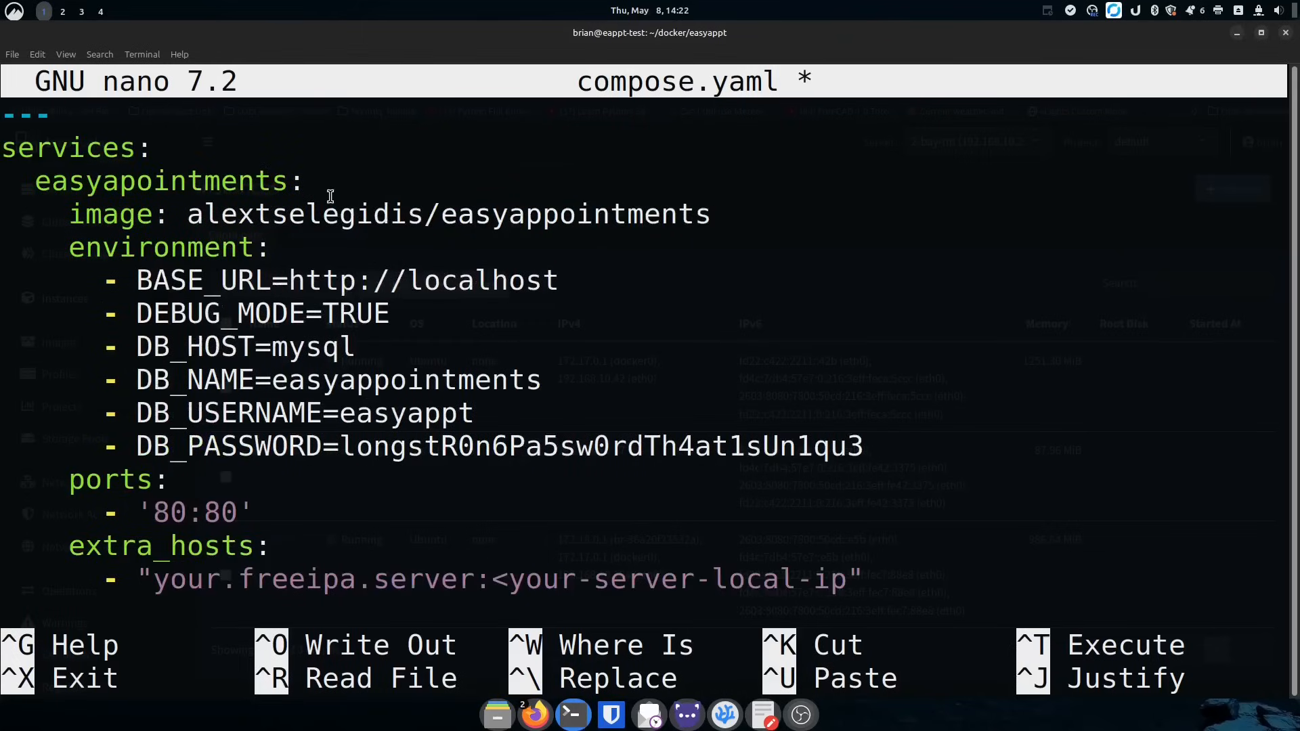
Set DEBUG_MODE to FALSE in the easyapointments service's environment section.
key("Down")
key("Down")
key("Down")
key("Down")
key("Left")
key("Left")
key("Left")
key("Left")
key("Left")
key("Left")
key("Left")
key("Left")
key("Left")
key("Left")
key("Right")
key("Right")
key("Right")
key("Right")
key("Right")
key("Right")
key("Right")
key("Right")
key("Right")
key("Down")
key("BackSpace")
key("BackSpace")
key("BackSpace")
key("BackSpace")
type("FASLE")
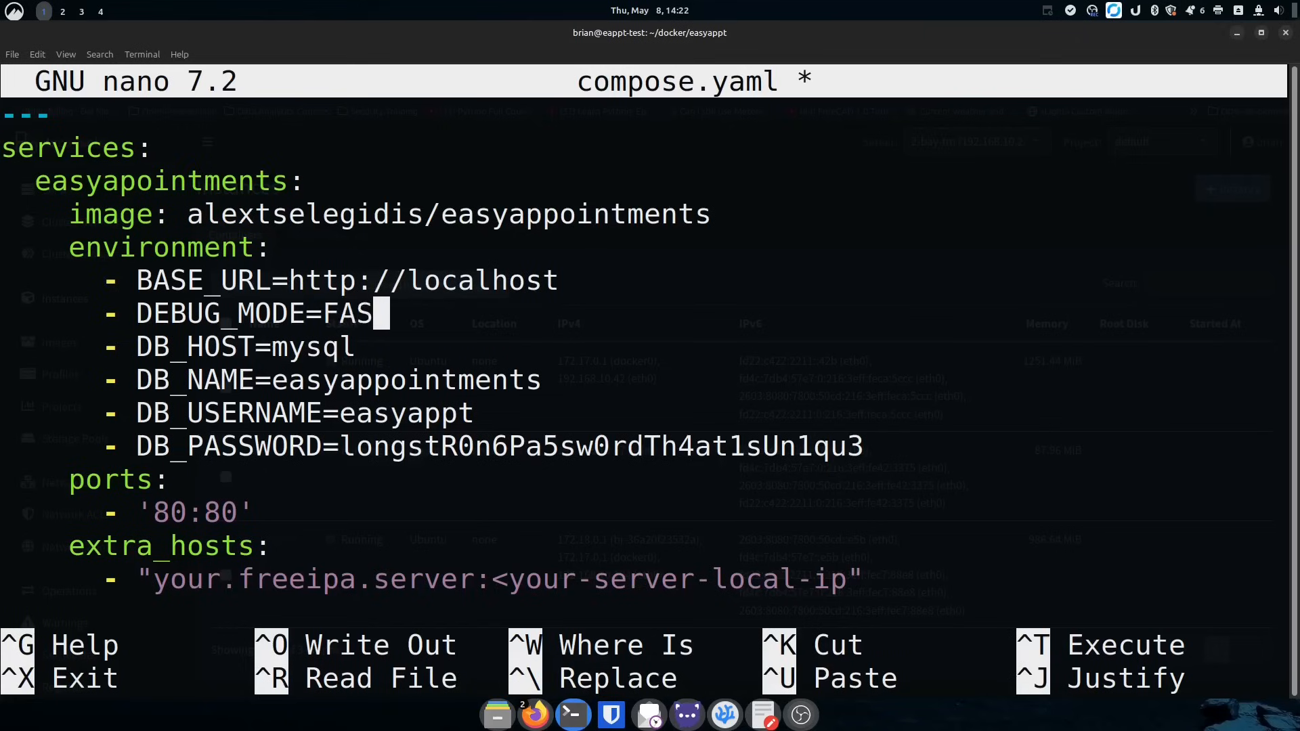
key("BackSpace")
key("BackSpace")
key("BackSpace")
type("LSE")
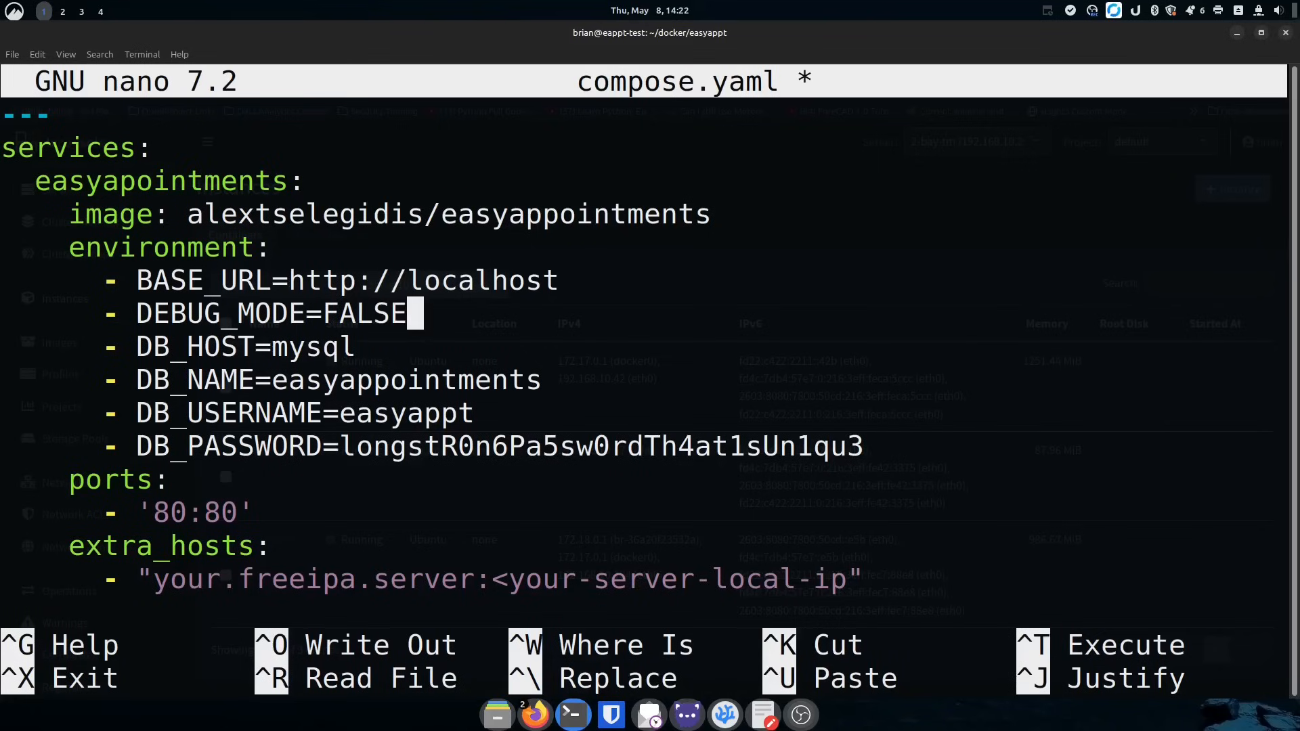
key("Down")
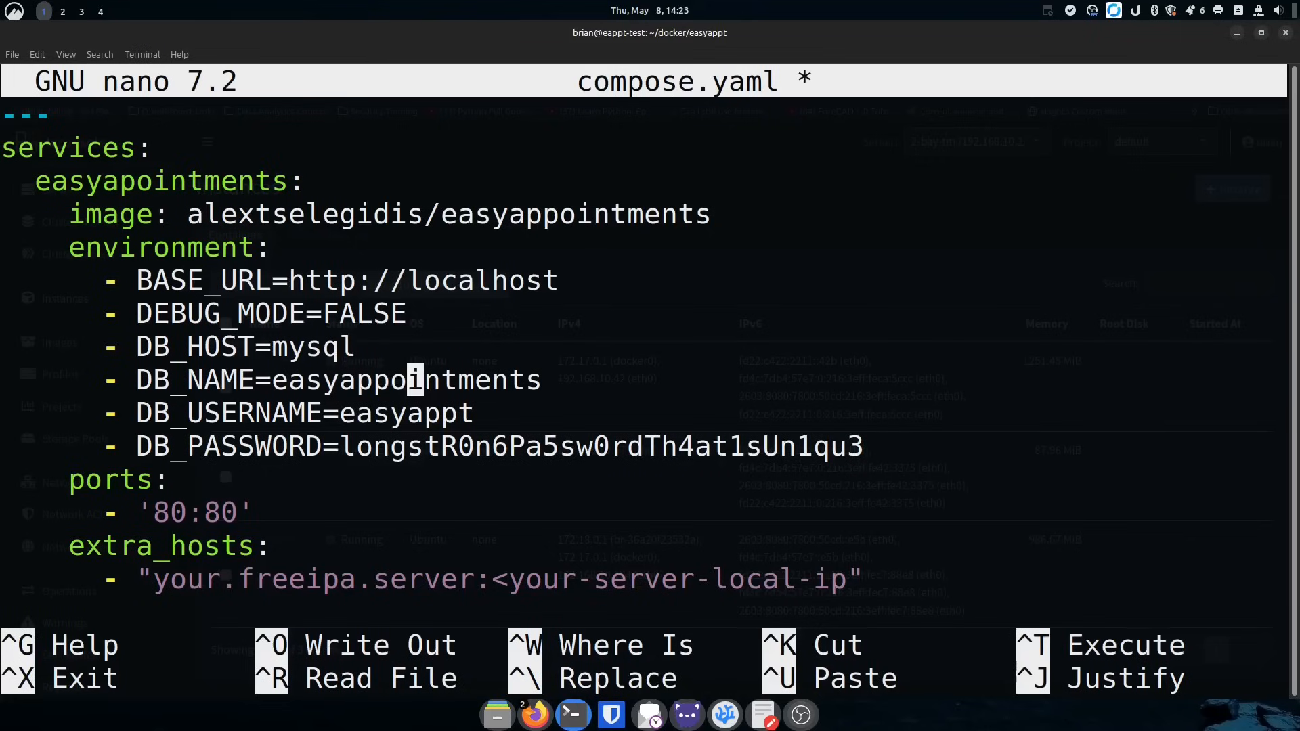
key("Right")
key("End")
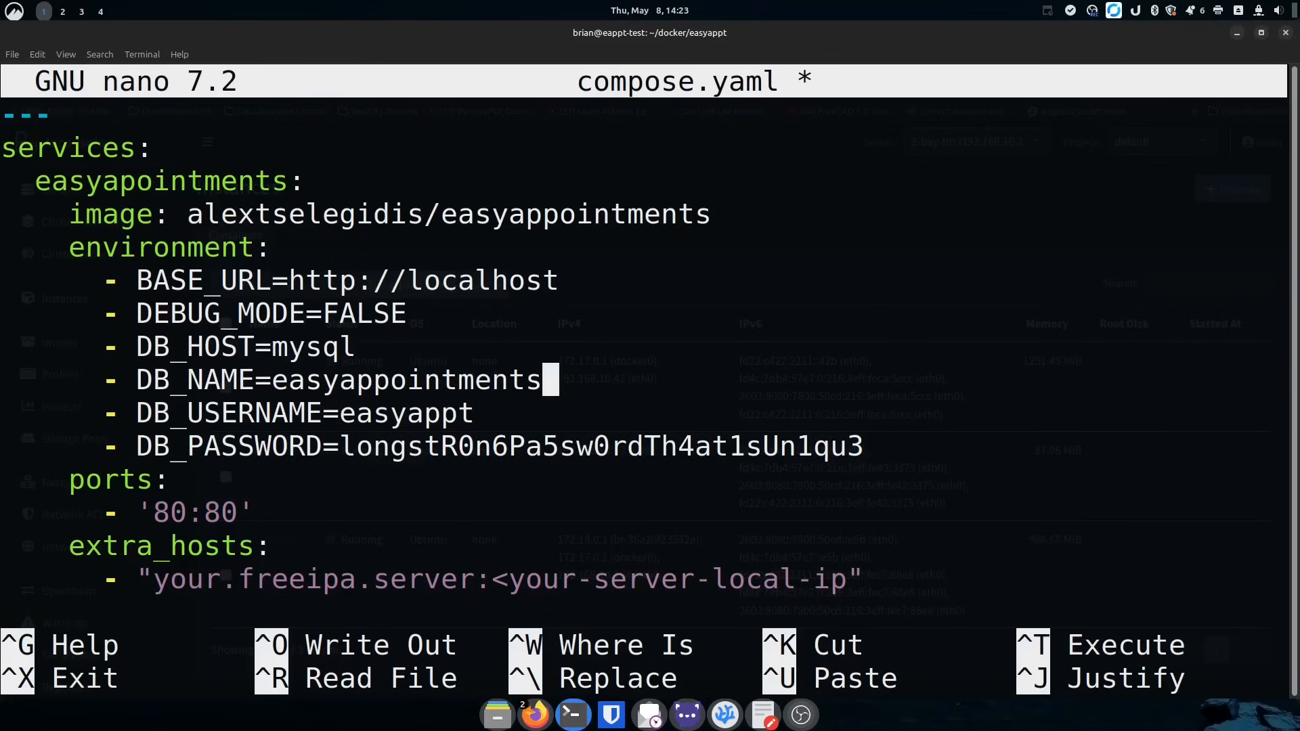
key("Down")
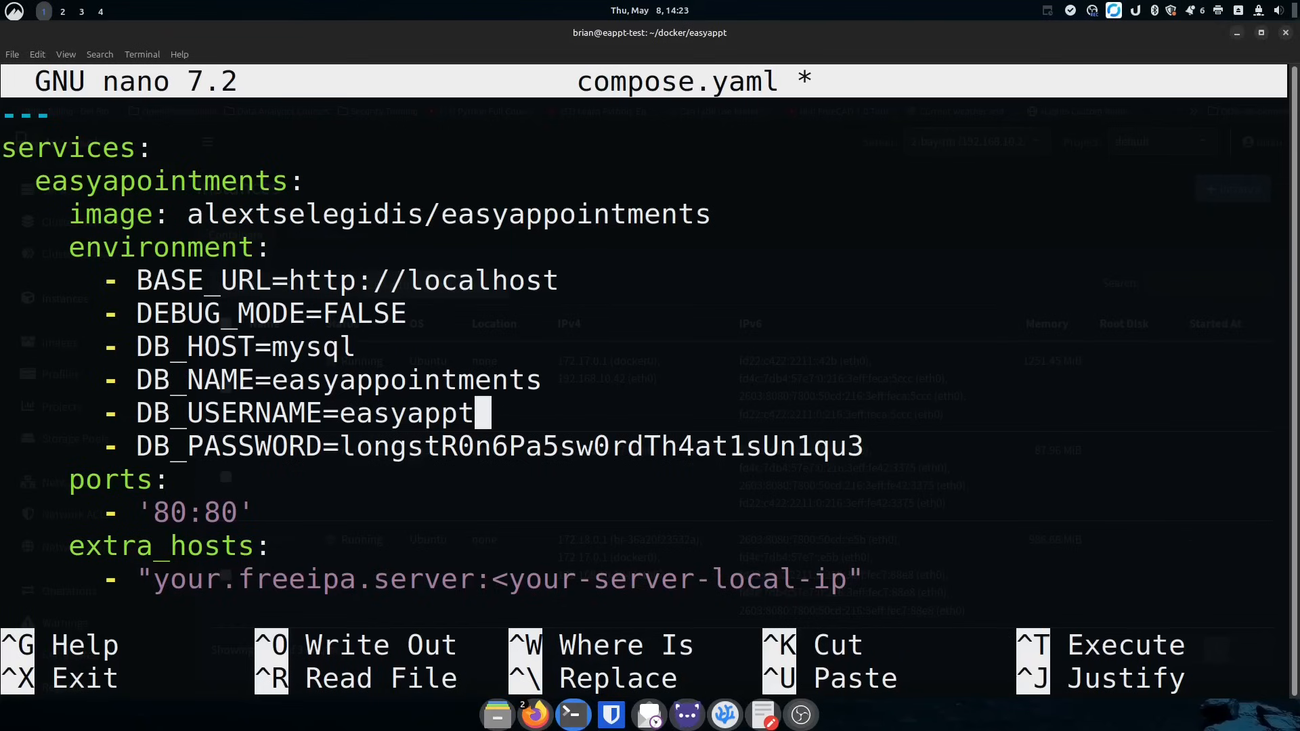
key("BackSpace")
key("BackSpace")
key("BackSpace")
key("BackSpace")
key("BackSpace")
key("BackSpace")
key("BackSpace")
type("brian")
key("BackSpace")
key("BackSpace")
key("BackSpace")
key("BackSpace")
key("BackSpace")
type("easyappt")
Replace the placeholder DB_PASSWORD value of the easyapointments service with a long random database password.
key("Down")
key("Right")
key("Right")
key("Right")
key("Right")
key("Right")
key("Right")
key("Right")
key("Right")
key("Right")
key("Right")
key("Right")
key("Right")
key("Right")
key("Right")
key("Right")
key("Right")
key("Right")
key("Right")
key("Right")
key("Right")
key("Right")
key("BackSpace")
key("BackSpace")
key("BackSpace")
key("BackSpace")
key("BackSpace")
key("BackSpace")
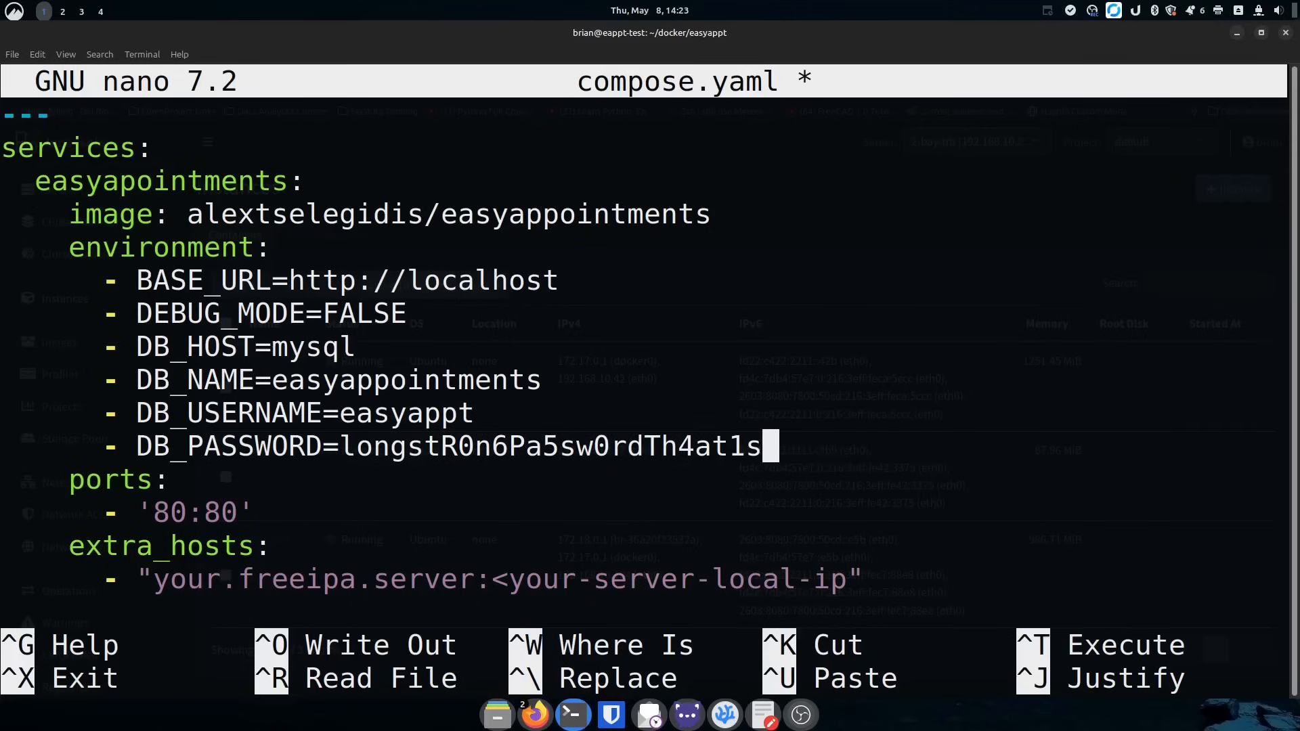
key("BackSpace")
key("BackSpace")
key("BackSpace")
key("BackSpace")
key("BackSpace")
key("BackSpace")
key("BackSpace")
key("BackSpace")
key("BackSpace")
key("BackSpace")
key("BackSpace")
key("BackSpace")
key("BackSpace")
key("BackSpace")
key("BackSpace")
key("BackSpace")
key("BackSpace")
key("BackSpace")
key("BackSpace")
key("BackSpace")
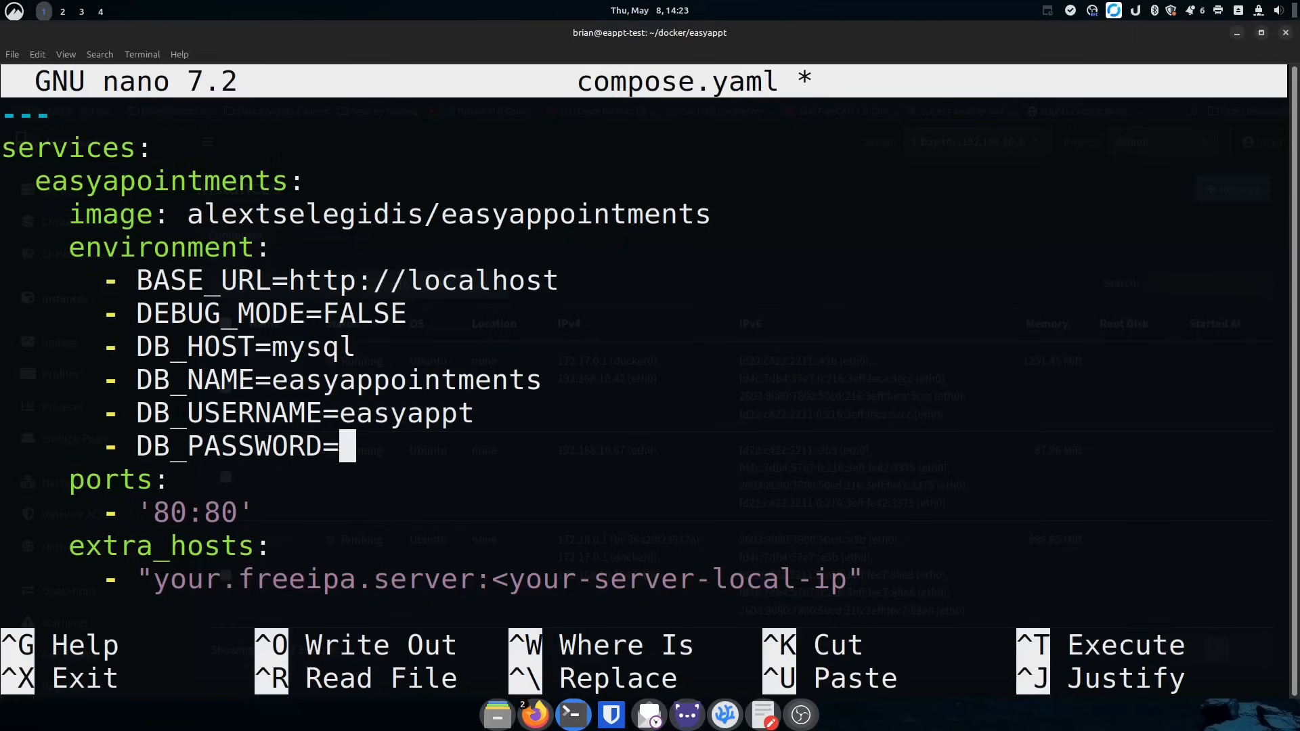
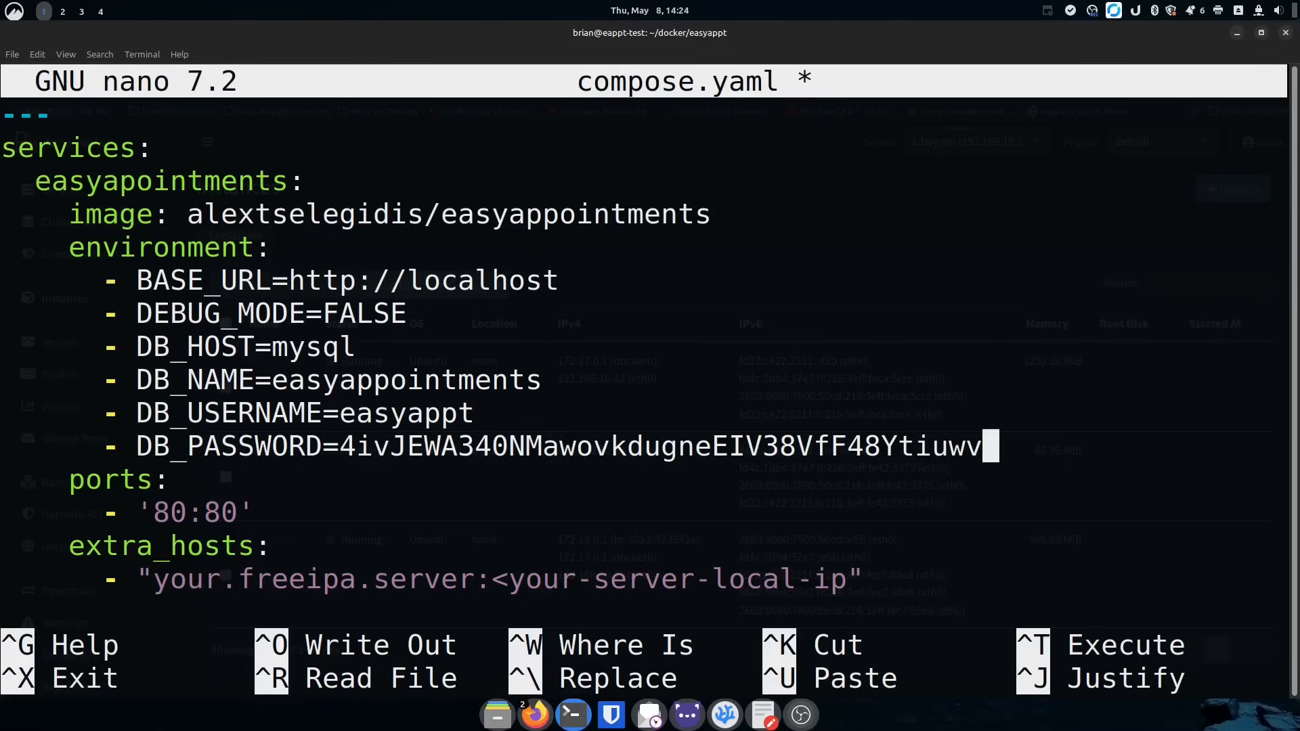
Change the easyapointments service's port mapping so host port 8022 forwards to container port 80.
key("Down")
key("Down")
key("Left")
key("Left")
key("Left")
key("Left")
key("Left")
key("Left")
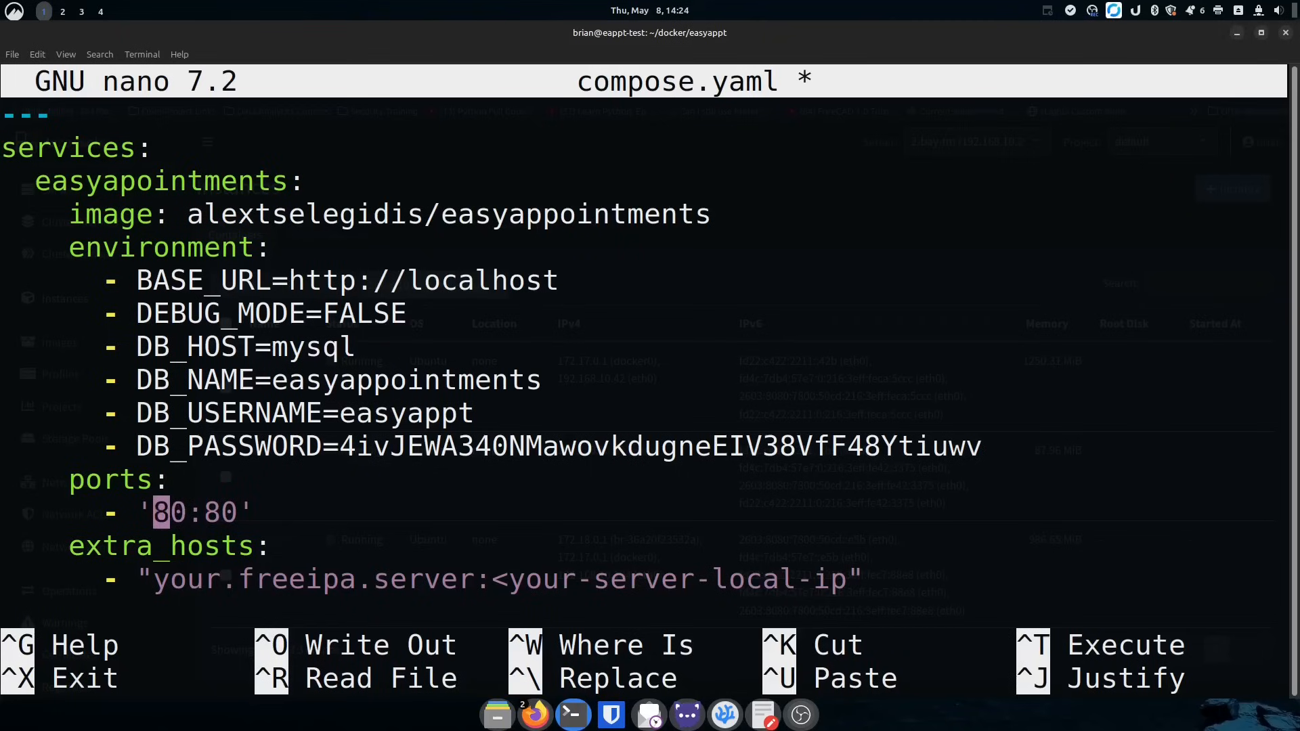
key("Right")
key("Right")
key("Right")
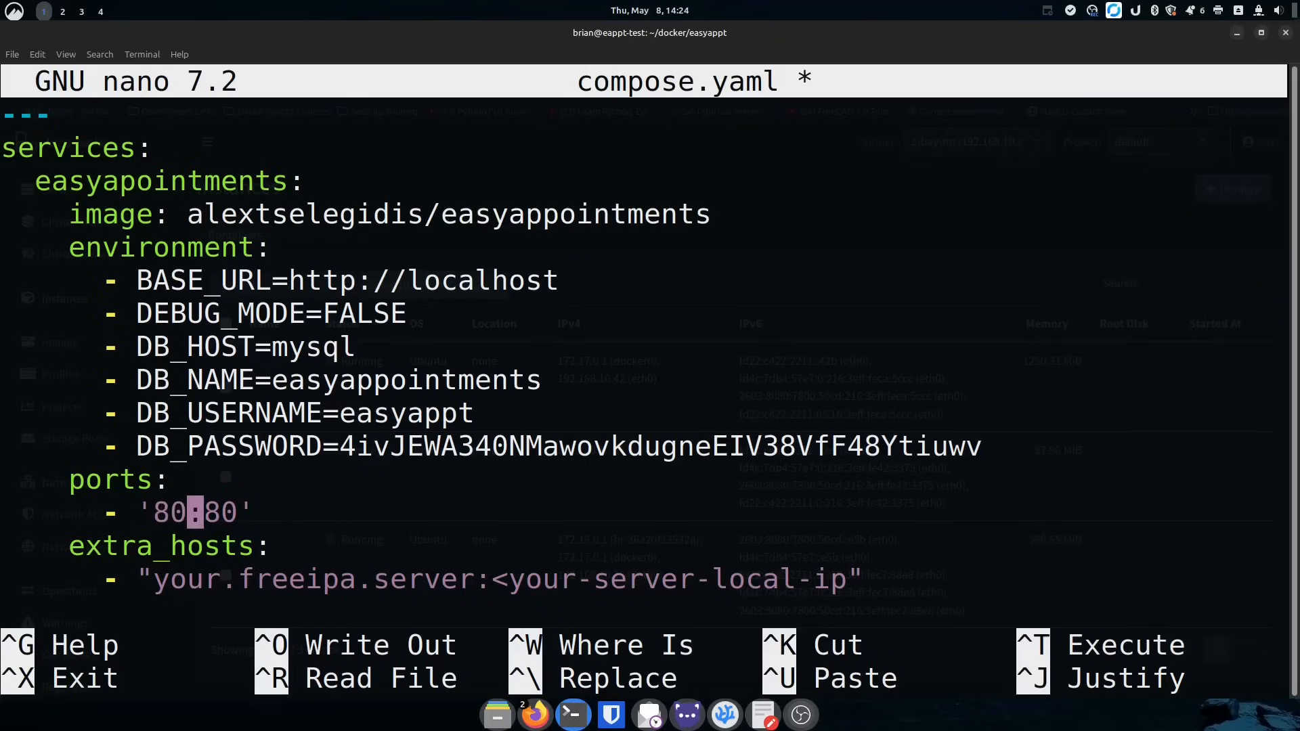
key("Left")
key("Left")
key("Left")
key("Right")
type("22")
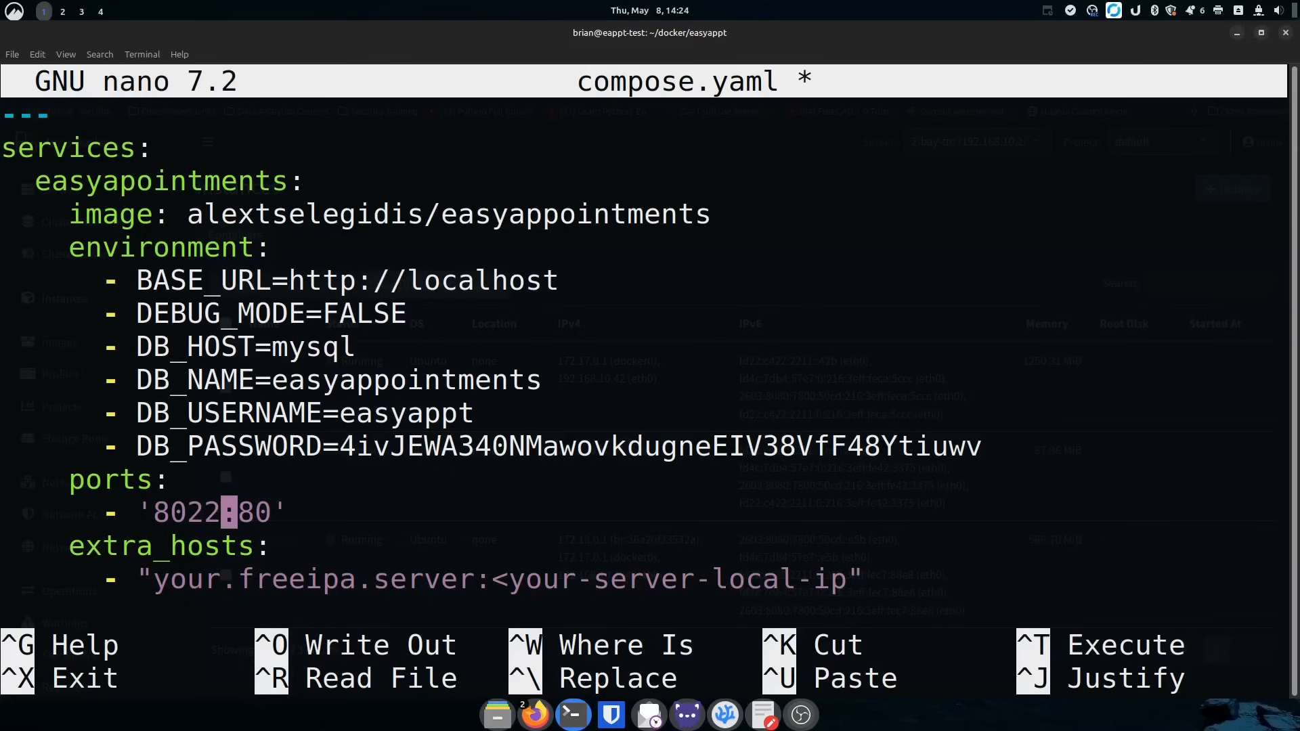
Replace the placeholder FreeIPA hostname in the extra_hosts entry with freeipa.fixitdelrio.local.
key("Down")
key("Right")
key("Right")
key("Right")
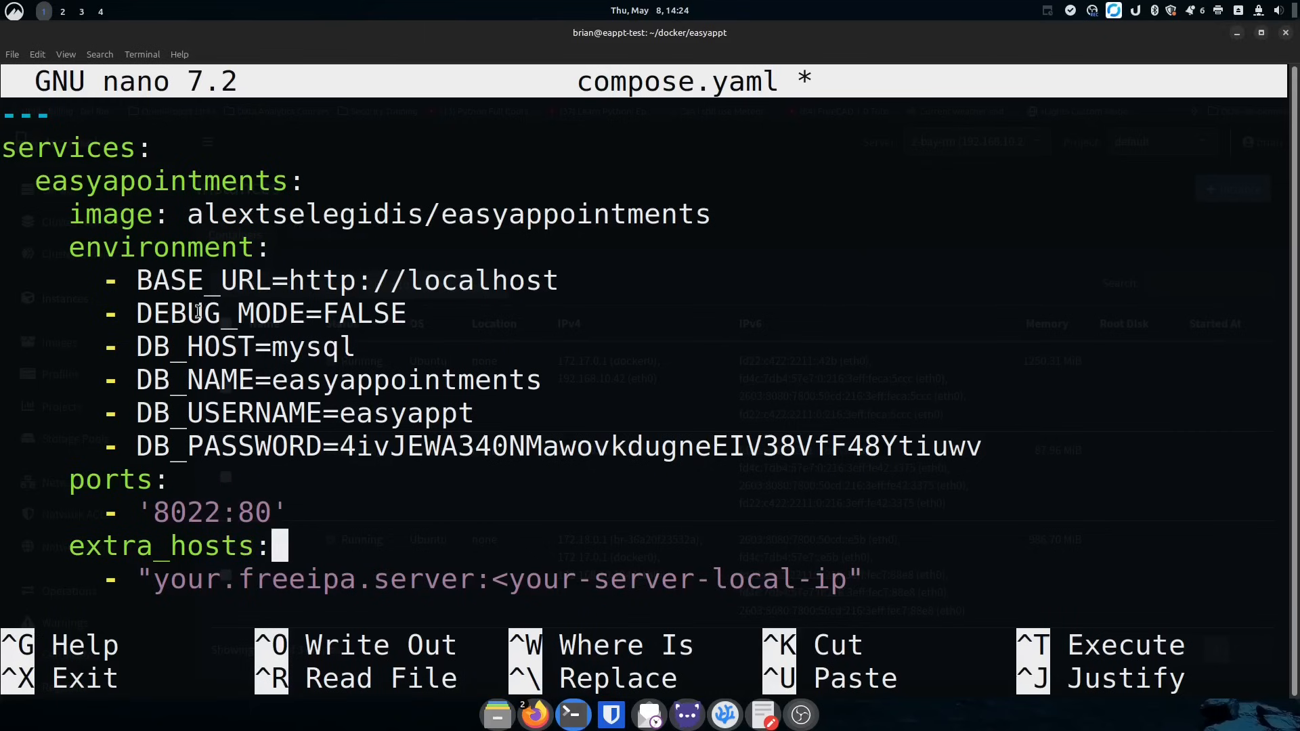
scroll(344, 503, "down", 1)
scroll(344, 503, "down", 1)
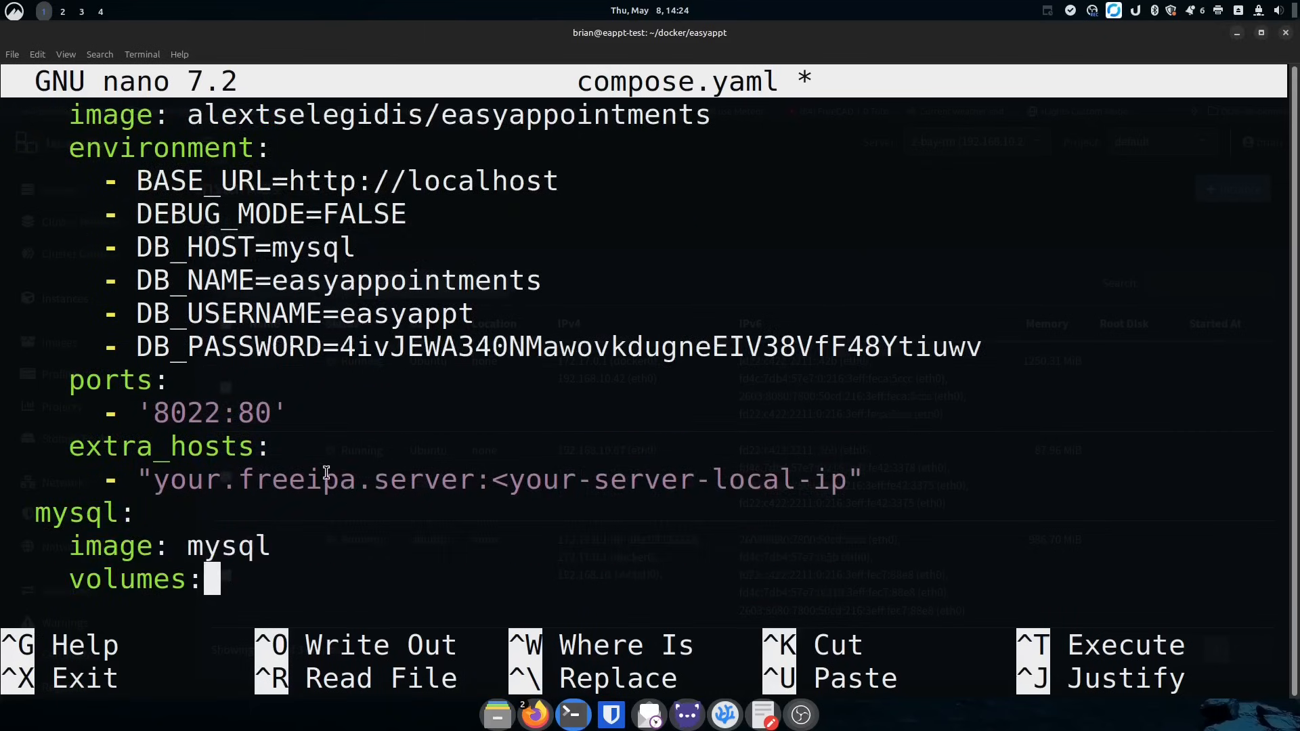
key("Up")
key("Up")
key("Up")
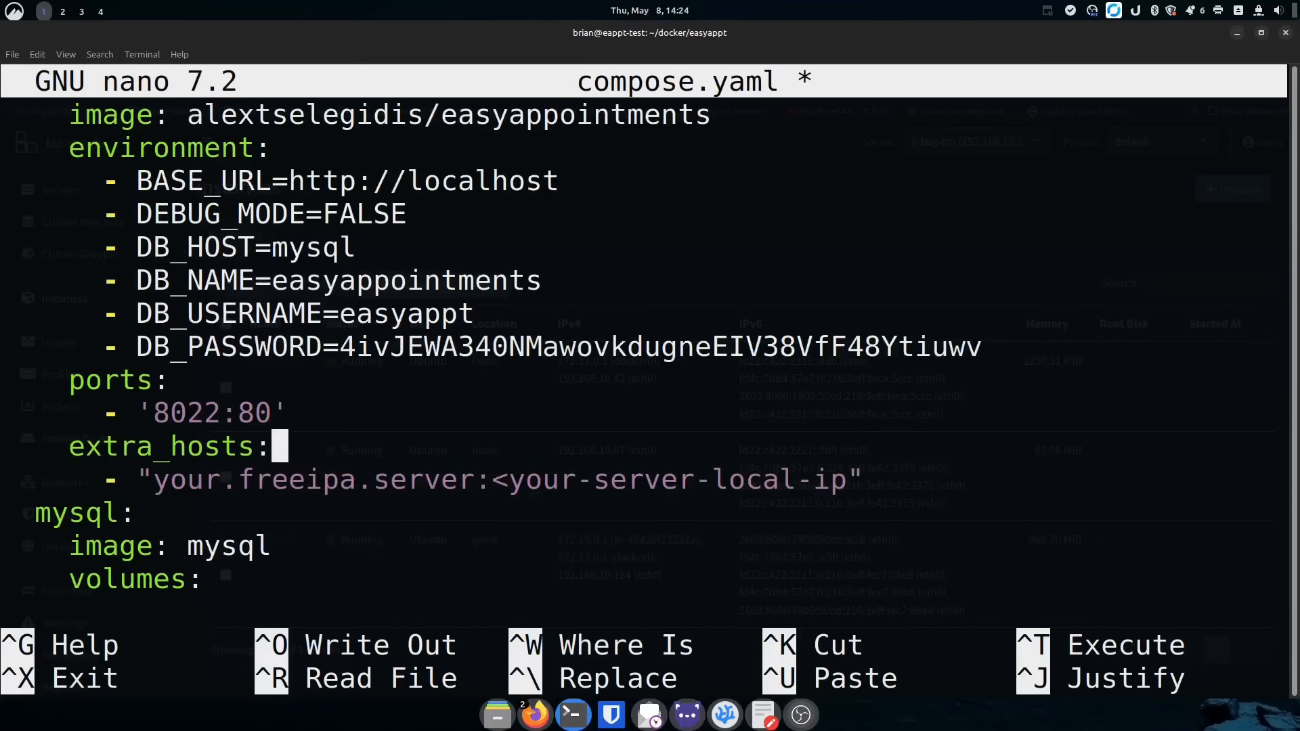
key("Left")
key("Left")
key("Left")
key("Left")
key("Left")
key("Left")
key("Left")
key("Left")
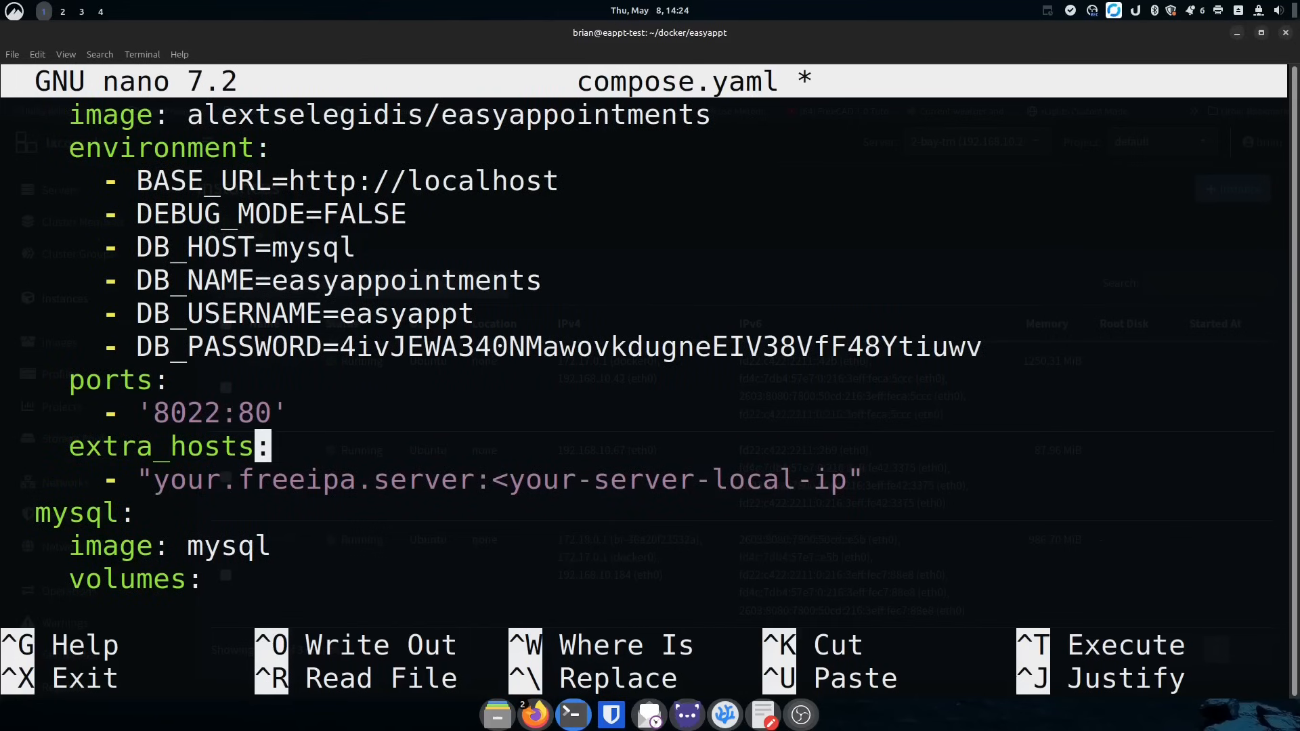
key("Left")
key("Right")
key("Right")
key("Right")
key("Right")
key("Right")
key("Right")
key("Right")
key("Right")
key("Right")
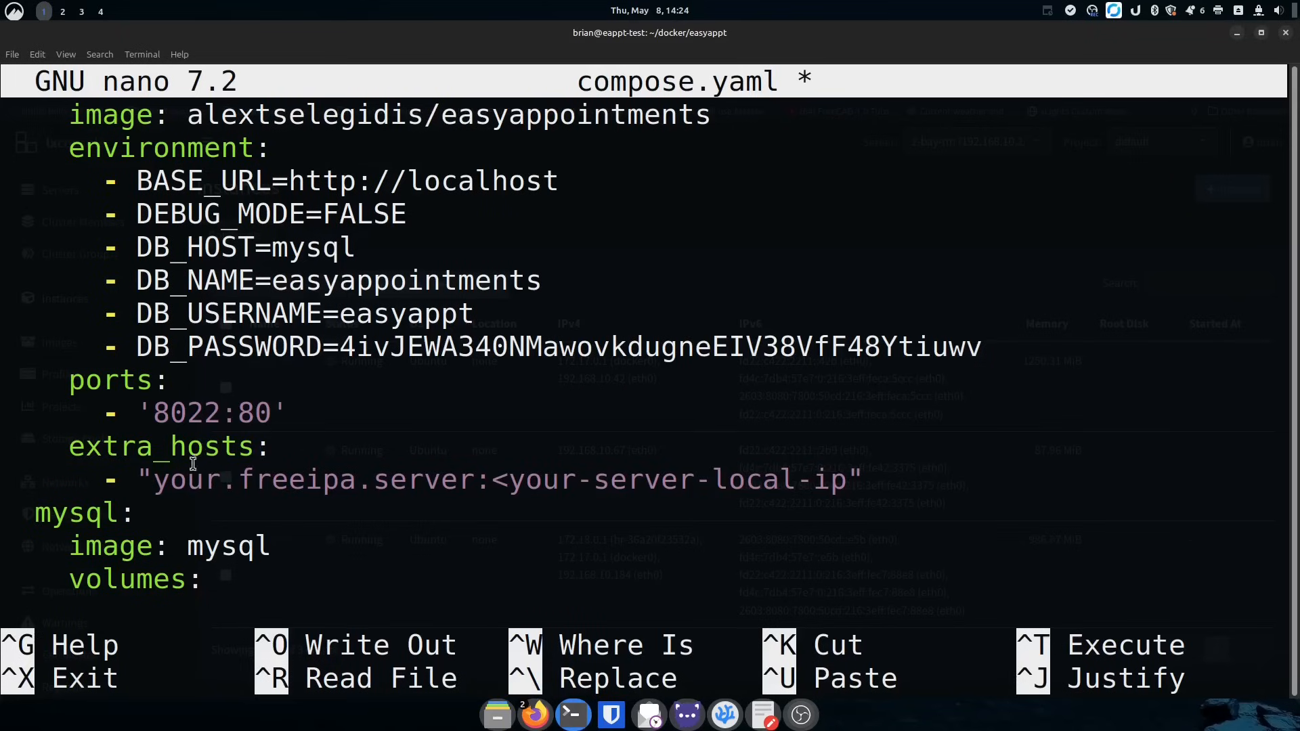
left_click(299, 488)
key("Right")
key("Right")
key("Right")
key("Right")
key("Right")
key("Right")
key("Right")
key("Right")
key("Right")
key("Right")
key("Right")
key("Right")
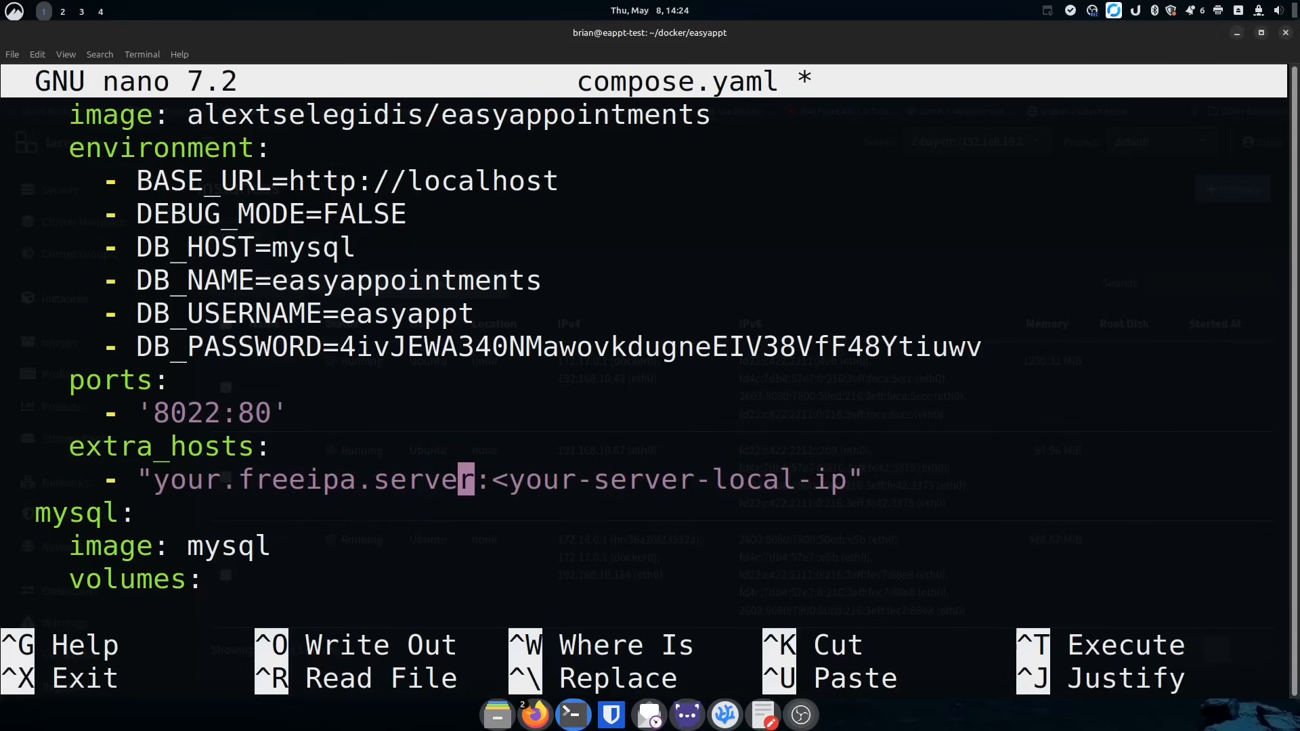
key("Left")
key("BackSpace")
key("BackSpace")
key("BackSpace")
key("BackSpace")
key("BackSpace")
key("BackSpace")
key("BackSpace")
key("BackSpace")
key("BackSpace")
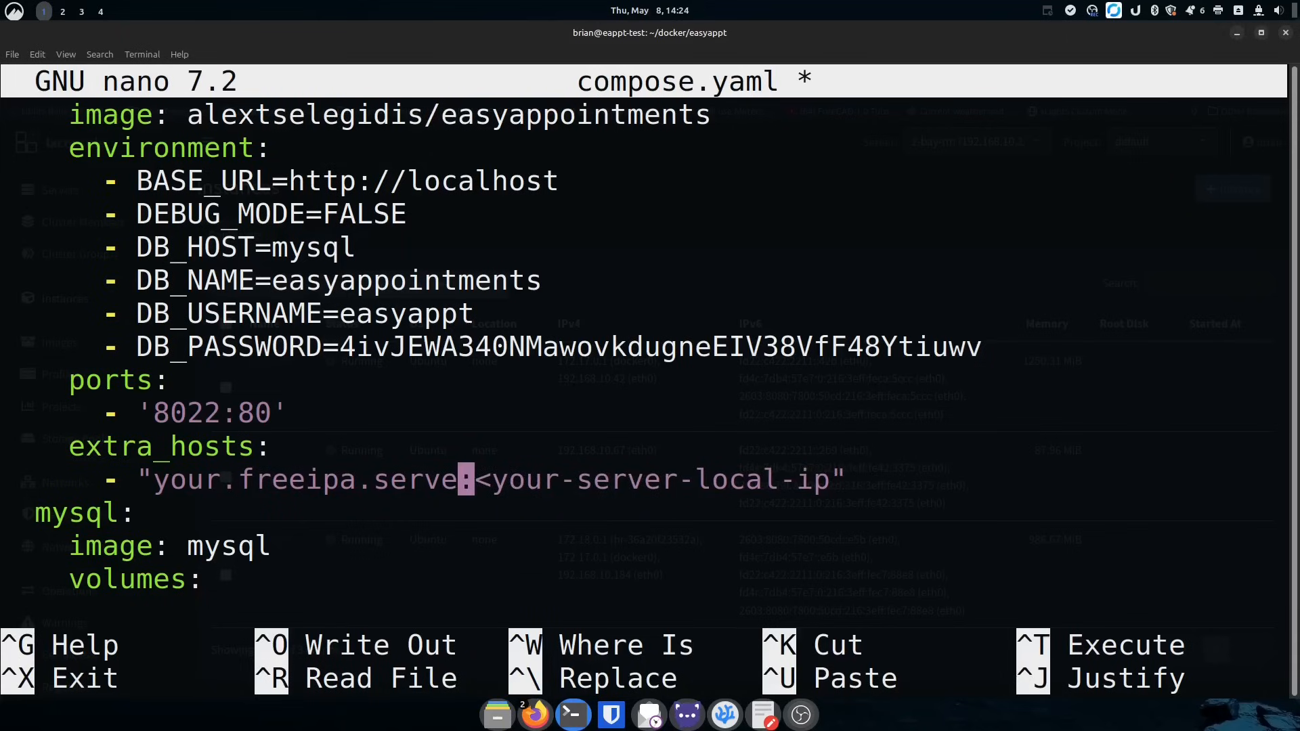
key("BackSpace")
key("BackSpace")
key("BackSpace")
key("BackSpace")
key("BackSpace")
key("BackSpace")
key("BackSpace")
key("BackSpace")
key("BackSpace")
key("BackSpace")
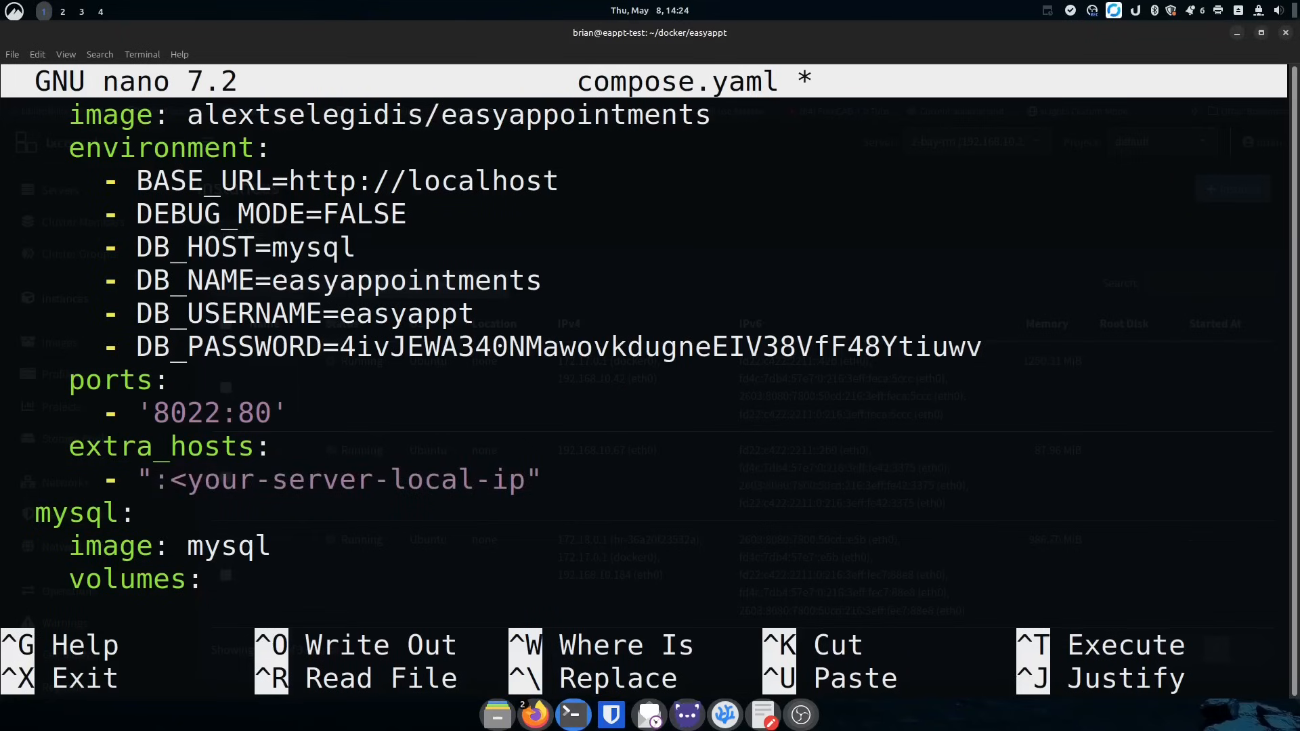
type("freeipa")
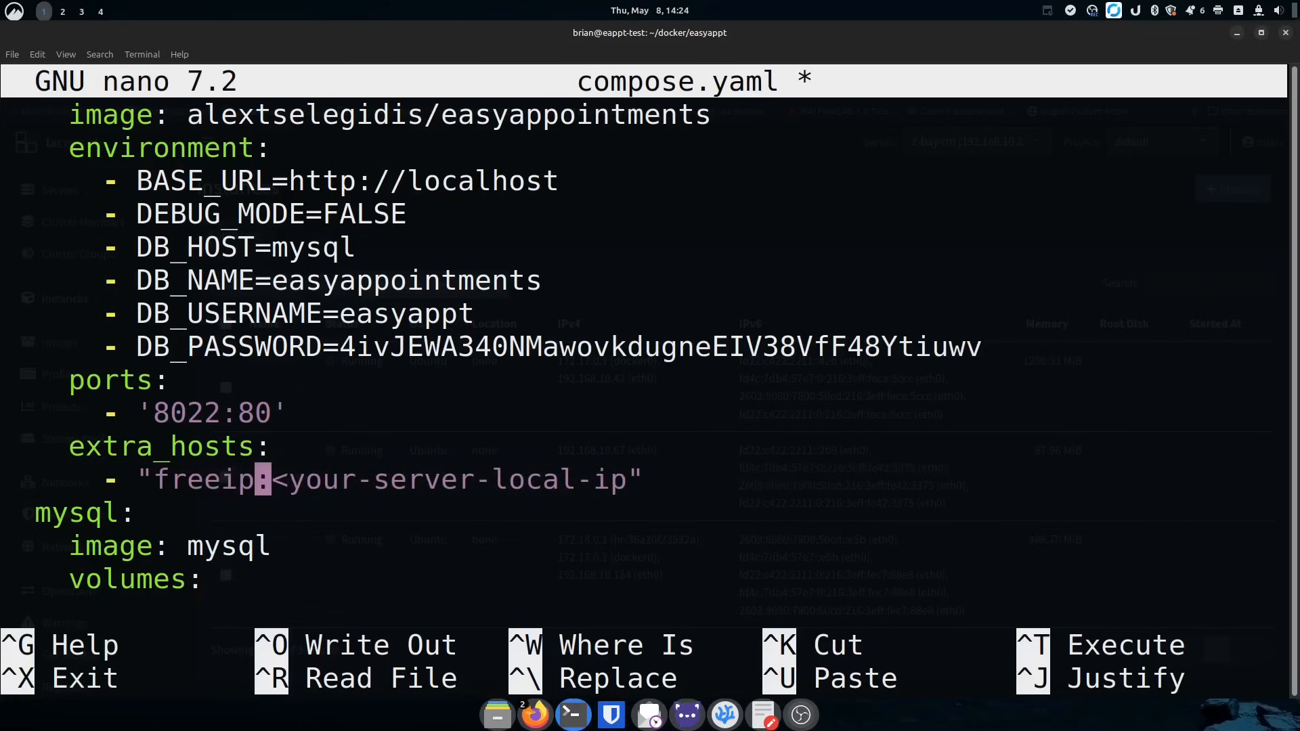
type(".fixitdelrio.local")
Replace the placeholder server IP in the extra_hosts entry with 192.168.10.172.
key("Right")
key("Right")
key("Right")
key("Right")
key("Right")
key("Right")
key("Right")
key("Right")
key("Right")
key("Right")
key("Right")
key("Right")
key("Right")
key("Right")
key("Right")
key("Right")
key("Right")
key("Right")
key("Right")
key("Right")
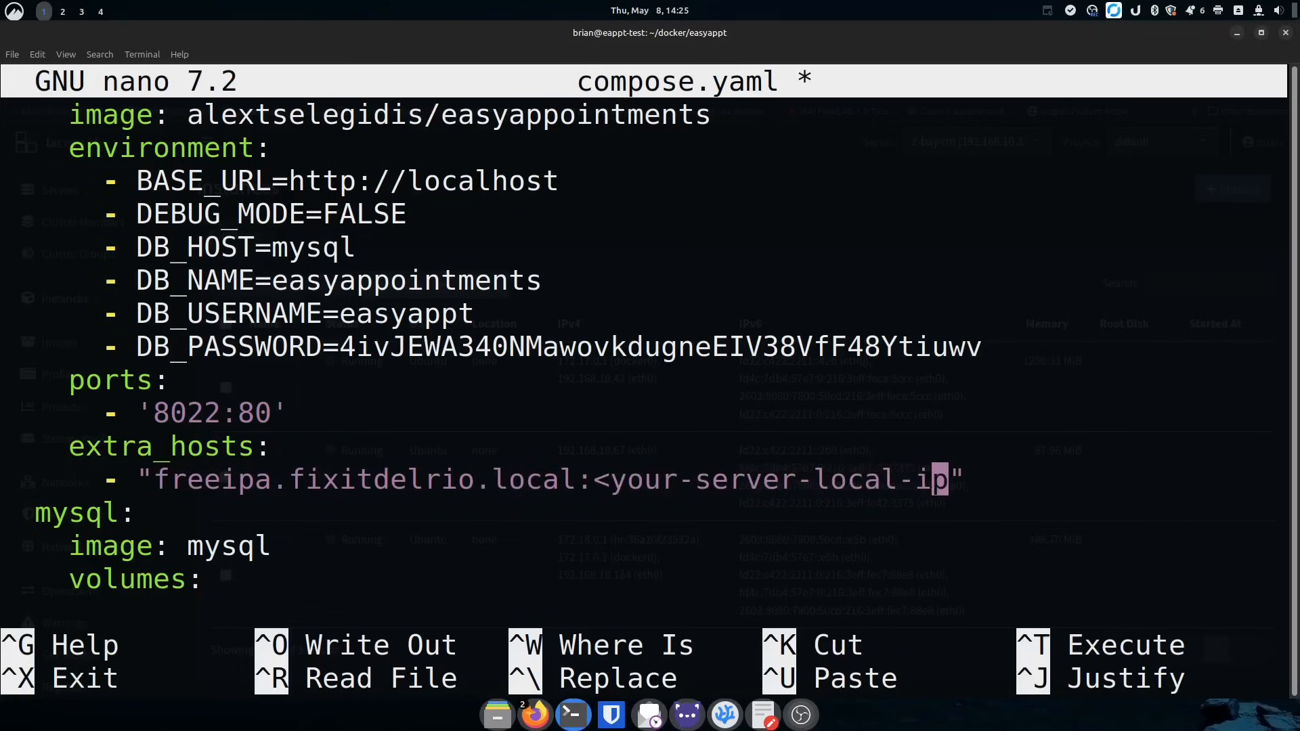
key("BackSpace")
key("BackSpace")
key("BackSpace")
key("BackSpace")
key("BackSpace")
key("BackSpace")
key("BackSpace")
key("BackSpace")
key("BackSpace")
key("BackSpace")
key("BackSpace")
key("BackSpace")
key("BackSpace")
key("BackSpace")
key("BackSpace")
key("BackSpace")
key("BackSpace")
key("BackSpace")
key("BackSpace")
key("BackSpace")
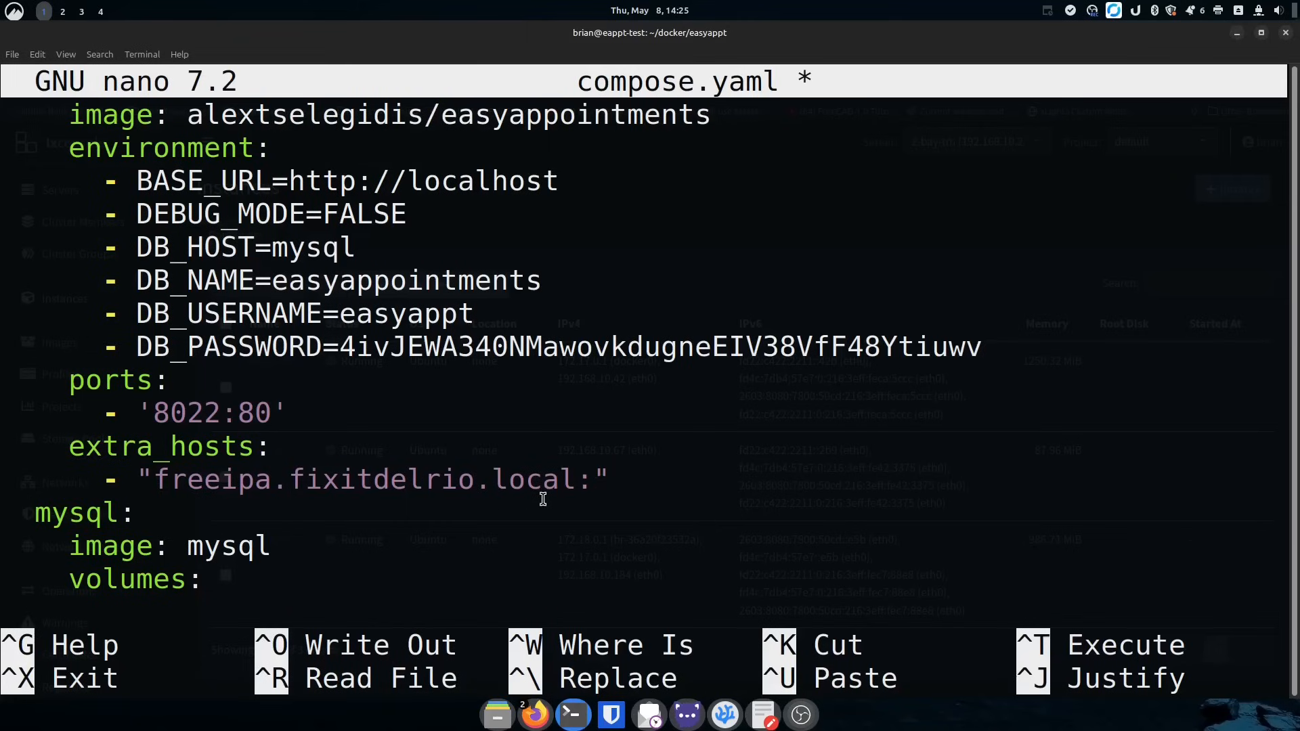
type("192.168.1")
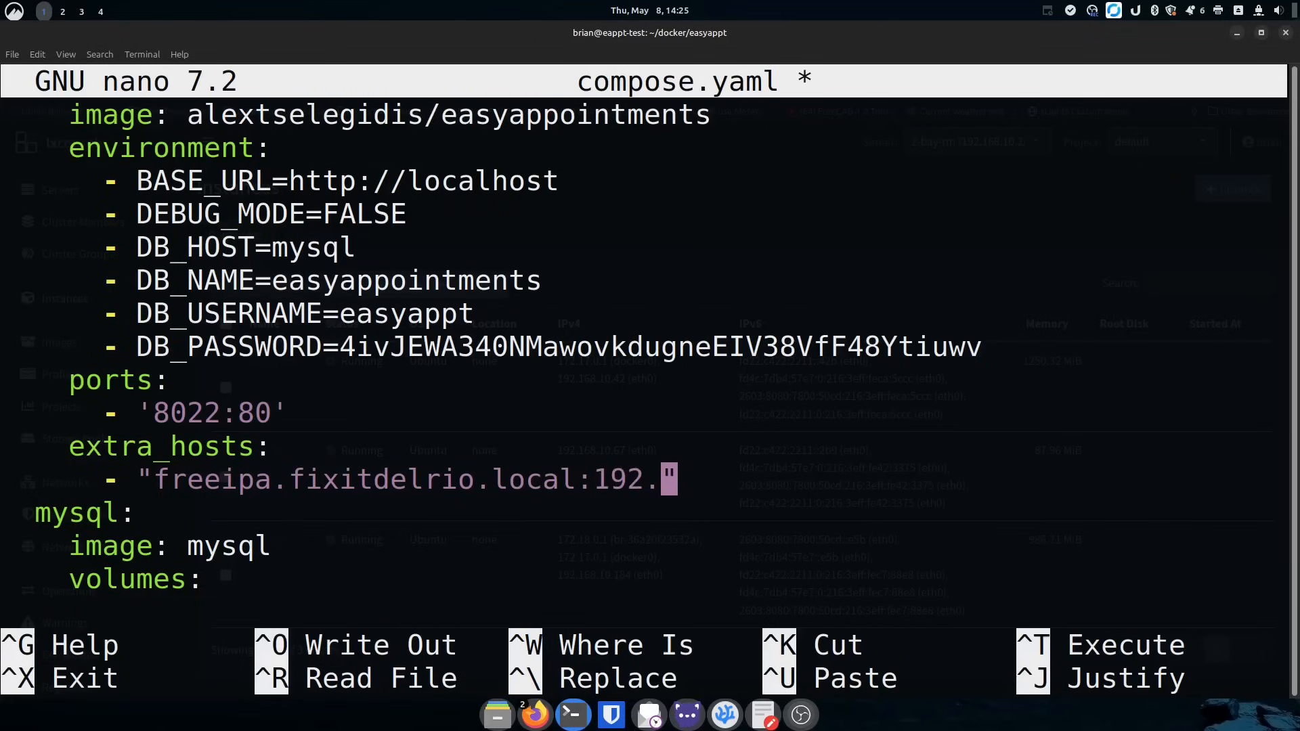
type("0.172")
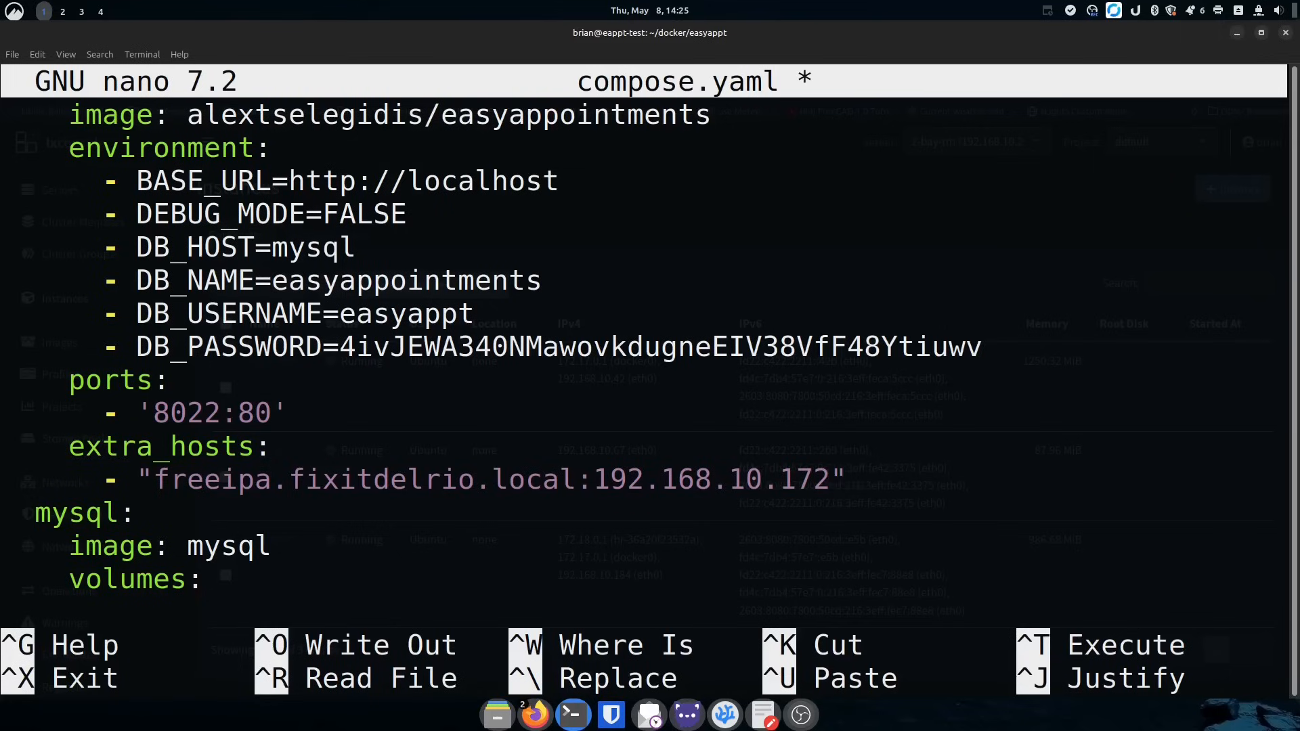
Review the mysql service's volume mapping in compose.yaml, including its host data path.
key("Down")
key("Down")
key("Up")
key("Down")
key("Up")
key("Down")
type("- ./data/mysql:/var/lib/mysql   environment:")
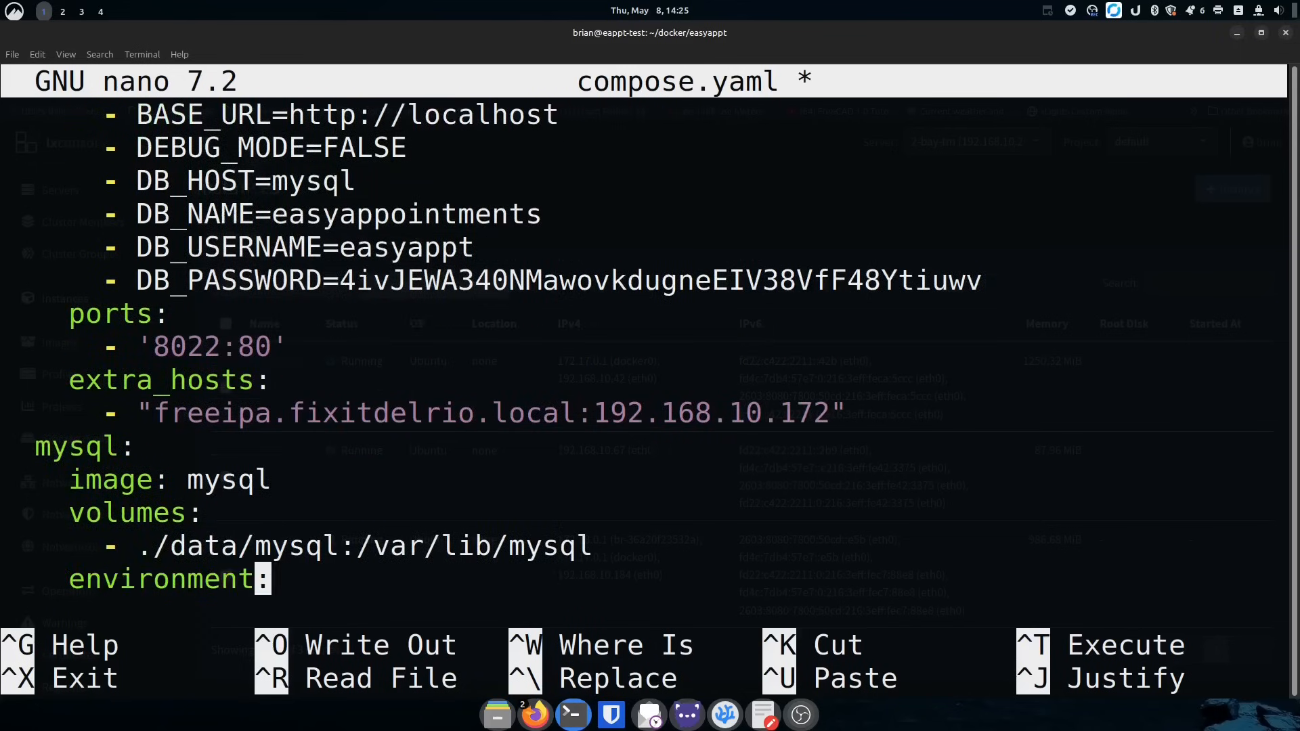
key("Up")
key("Left")
key("Left")
key("Left")
key("Left")
key("Left")
key("Right")
key("Right")
key("ctrl+Right")
key("Right")
key("Right")
key("Right")
key("Right")
key("Right")
key("Right")
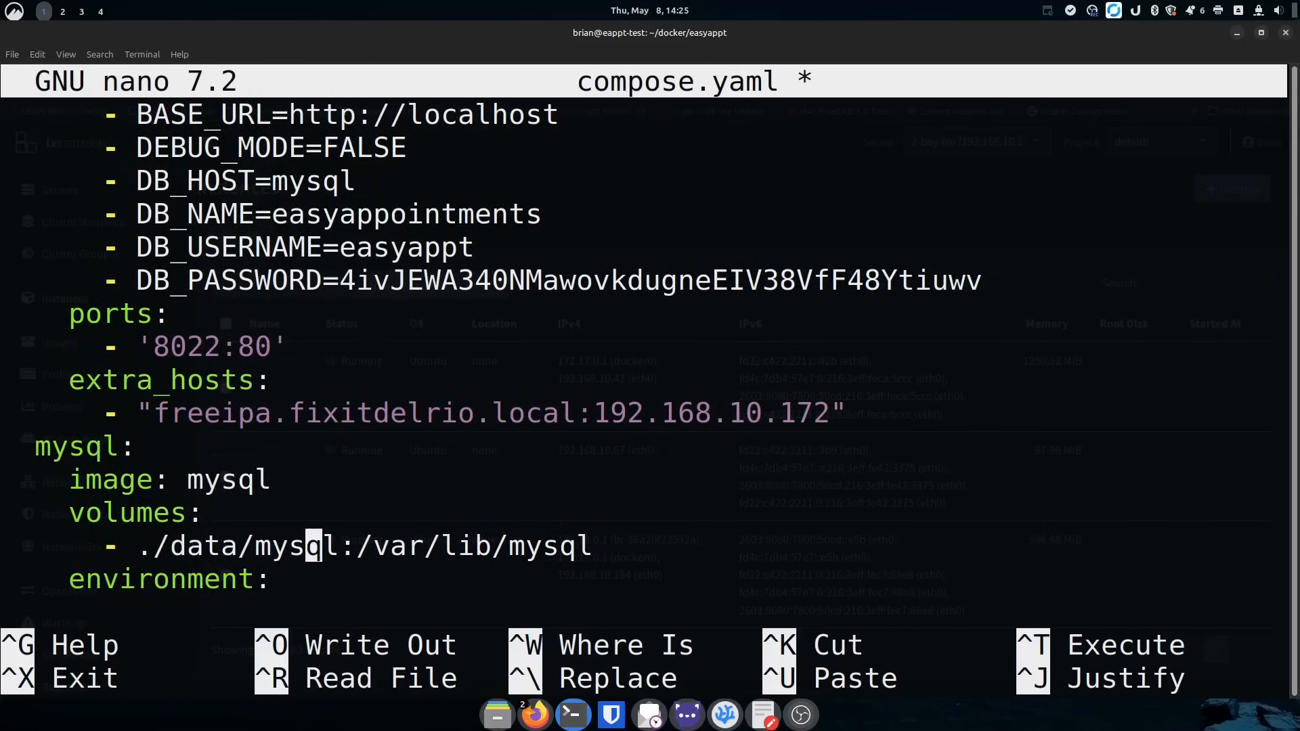
key("Left")
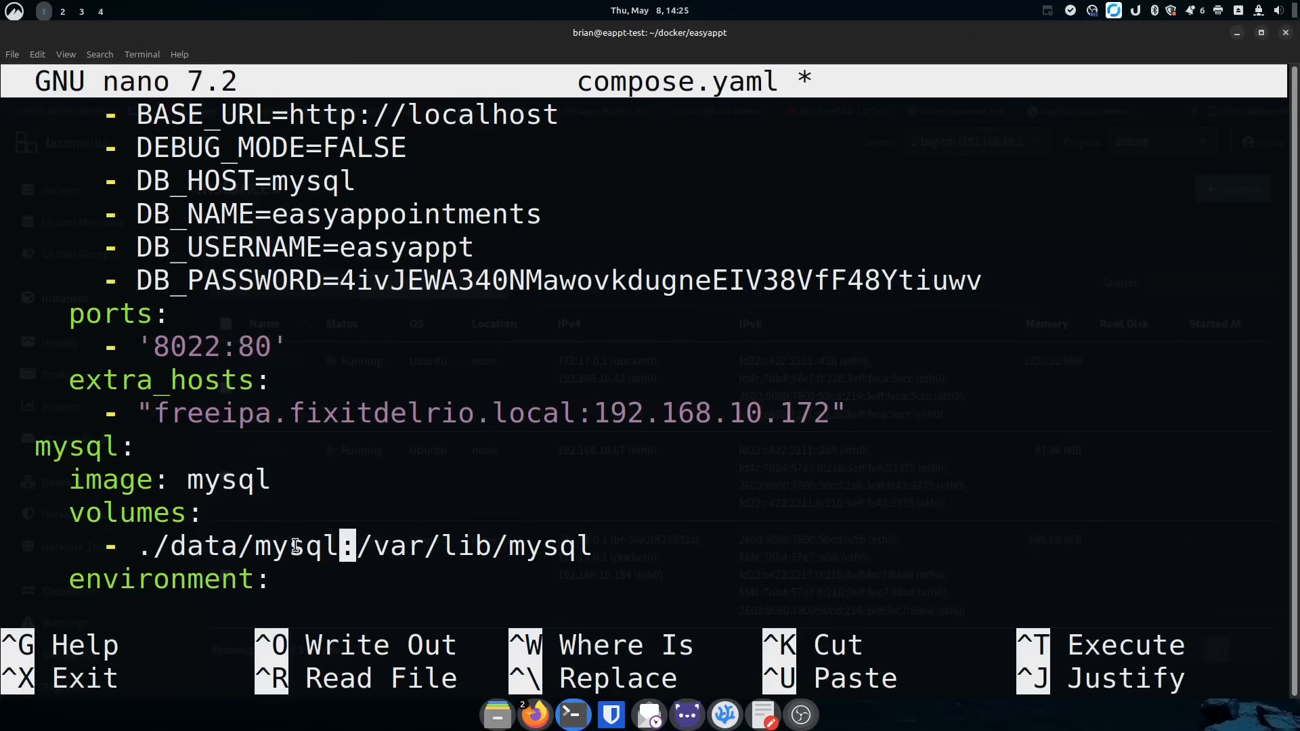
Examine the mysql service's environment variables for the user, passwords and database name.
key("Down")
key("Down")
key("Down")
key("Down")
key("Down")
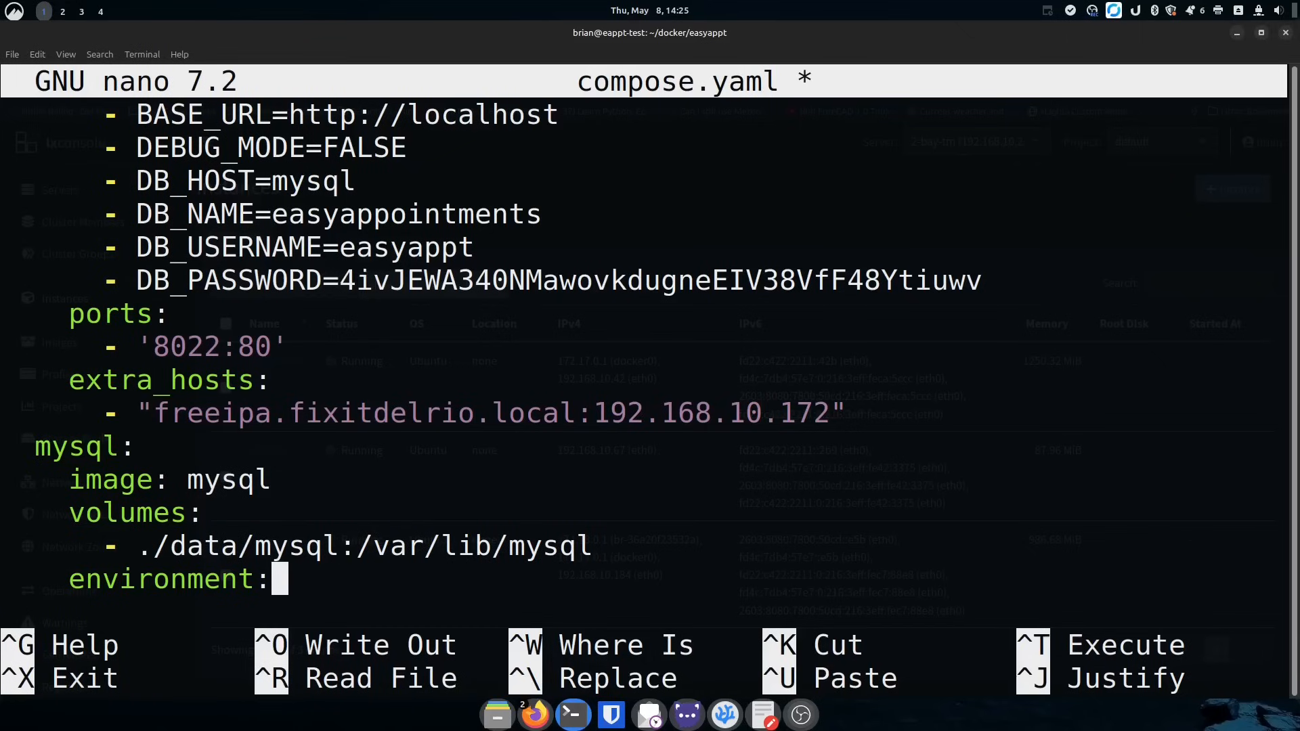
key("Up")
key("Up")
key("Up")
key("Up")
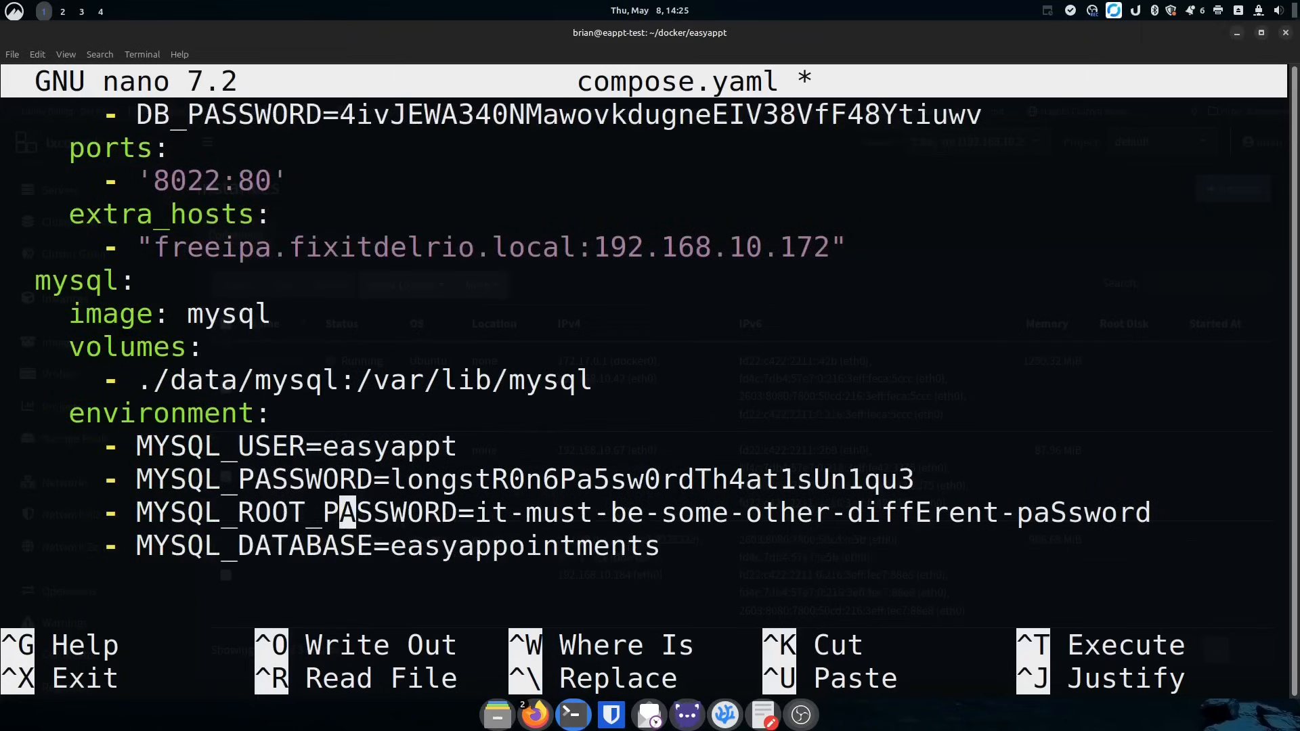
key("Left")
key("Right")
key("Right")
key("Right")
key("Right")
key("Right")
key("Right")
key("Right")
key("Right")
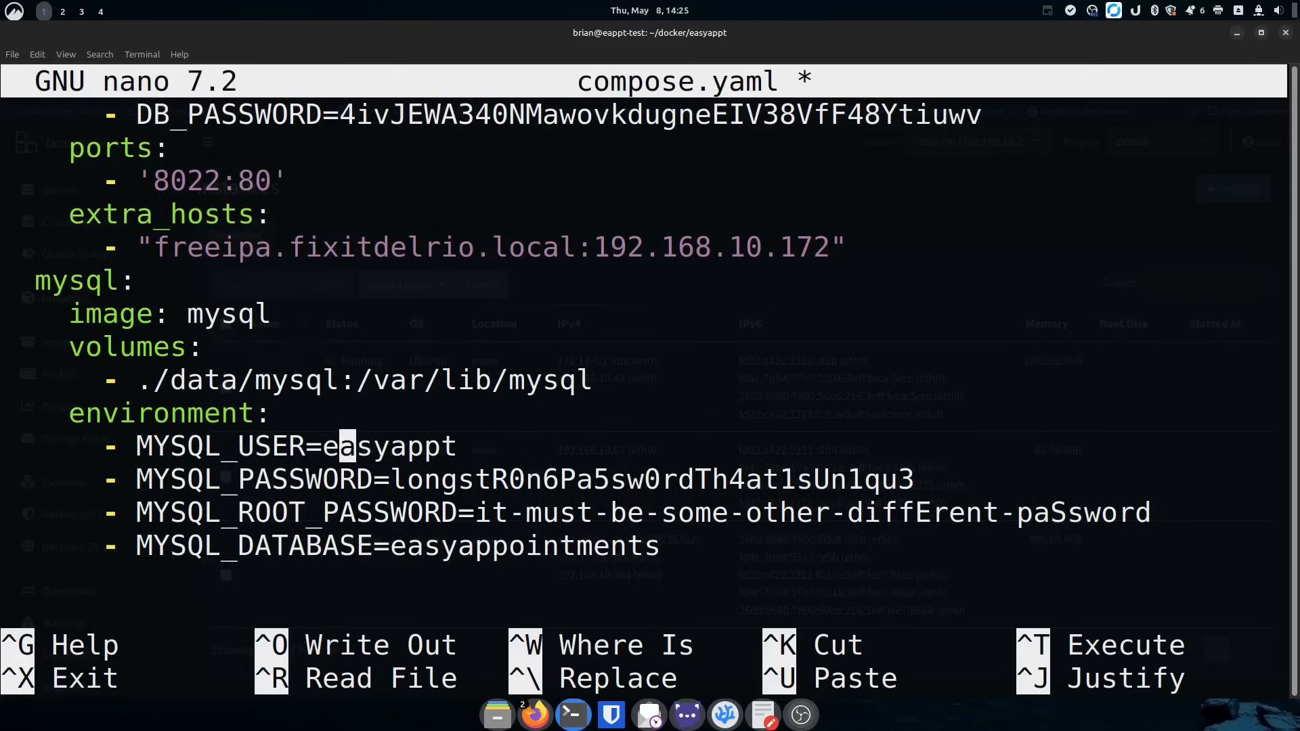
Copy the easyapointments service's DB_PASSWORD value and put it in place of the mysql service's MYSQL_PASSWORD placeholder.
key("Up")
key("Up")
key("Up")
key("Up")
key("Up")
key("Up")
key("Up")
key("Up")
key("Up")
key("Up")
key("Up")
key("Up")
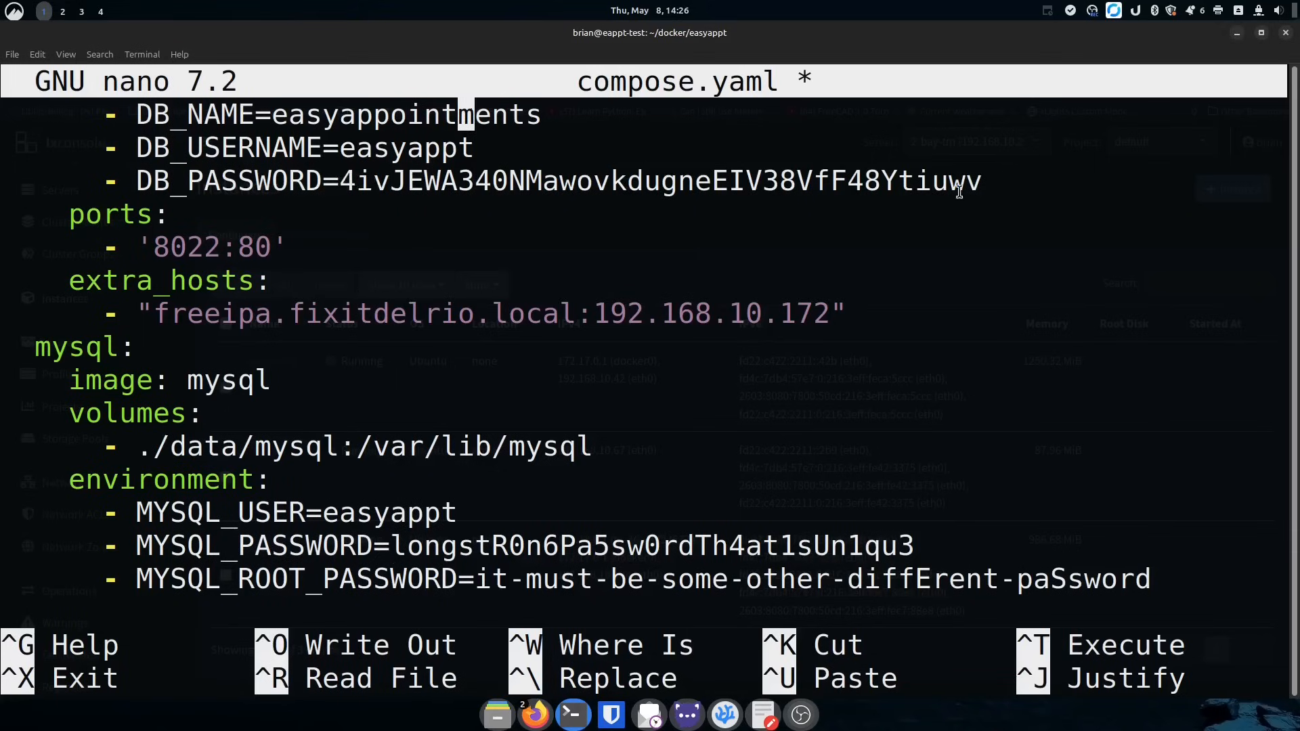
left_click_drag(982, 180, 342, 182)
key("ctrl+c")
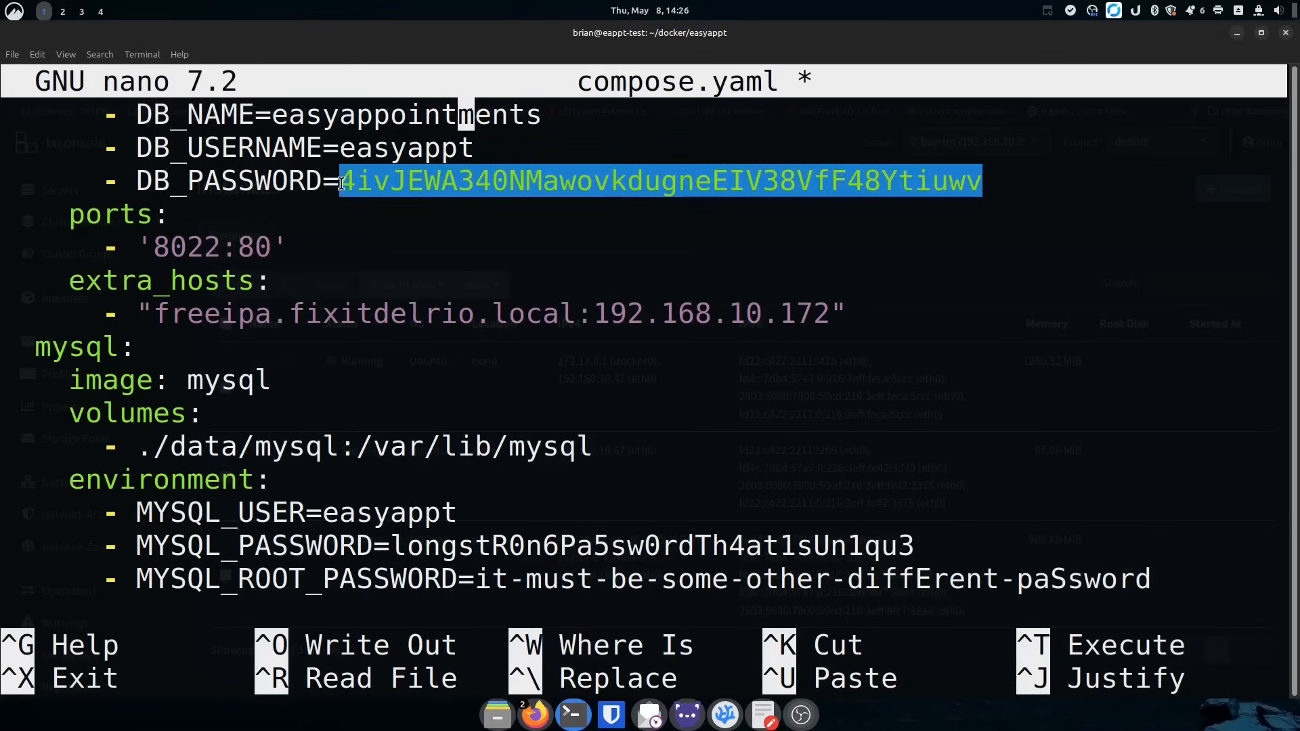
right_click(389, 181)
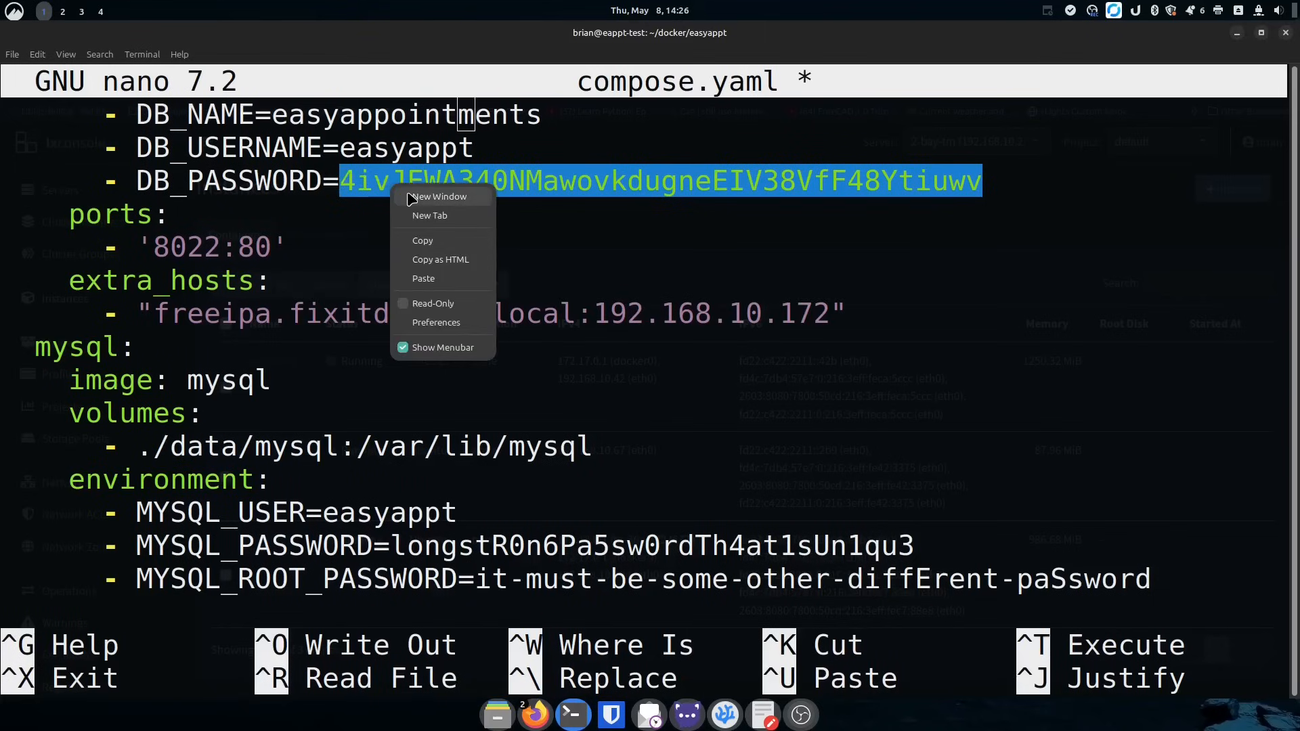
left_click(423, 241)
key("Down")
key("Down")
key("Down")
key("Down")
key("Down")
key("Down")
key("Down")
key("Down")
key("Down")
key("Down")
key("Down")
key("Down")
key("Down")
key("Down")
key("Up")
key("Right")
key("Right")
key("Right")
key("Right")
key("Right")
key("Right")
key("Right")
key("Right")
key("Right")
key("Right")
key("Right")
key("Right")
key("Right")
key("Right")
key("Right")
key("Right")
key("Right")
key("Right")
key("Right")
key("Right")
key("Right")
key("Right")
key("Right")
key("Right")
key("Right")
key("Right")
key("Right")
key("BackSpace")
key("BackSpace")
key("BackSpace")
key("BackSpace")
key("BackSpace")
key("BackSpace")
key("BackSpace")
key("BackSpace")
key("BackSpace")
key("BackSpace")
key("BackSpace")
key("BackSpace")
key("BackSpace")
key("BackSpace")
key("BackSpace")
key("BackSpace")
key("BackSpace")
key("BackSpace")
key("BackSpace")
key("BackSpace")
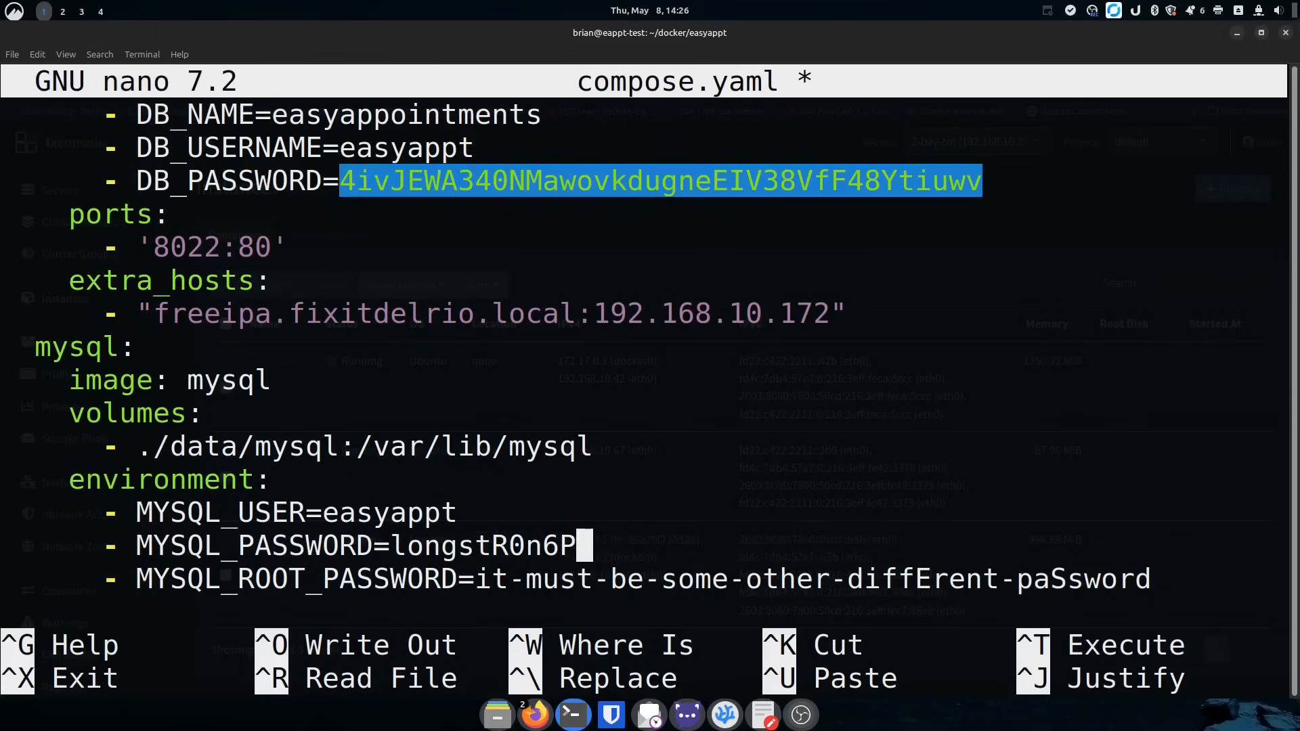
key("BackSpace")
key("BackSpace")
key("BackSpace")
key("BackSpace")
key("BackSpace")
key("BackSpace")
key("BackSpace")
key("BackSpace")
key("BackSpace")
key("BackSpace")
key("BackSpace")
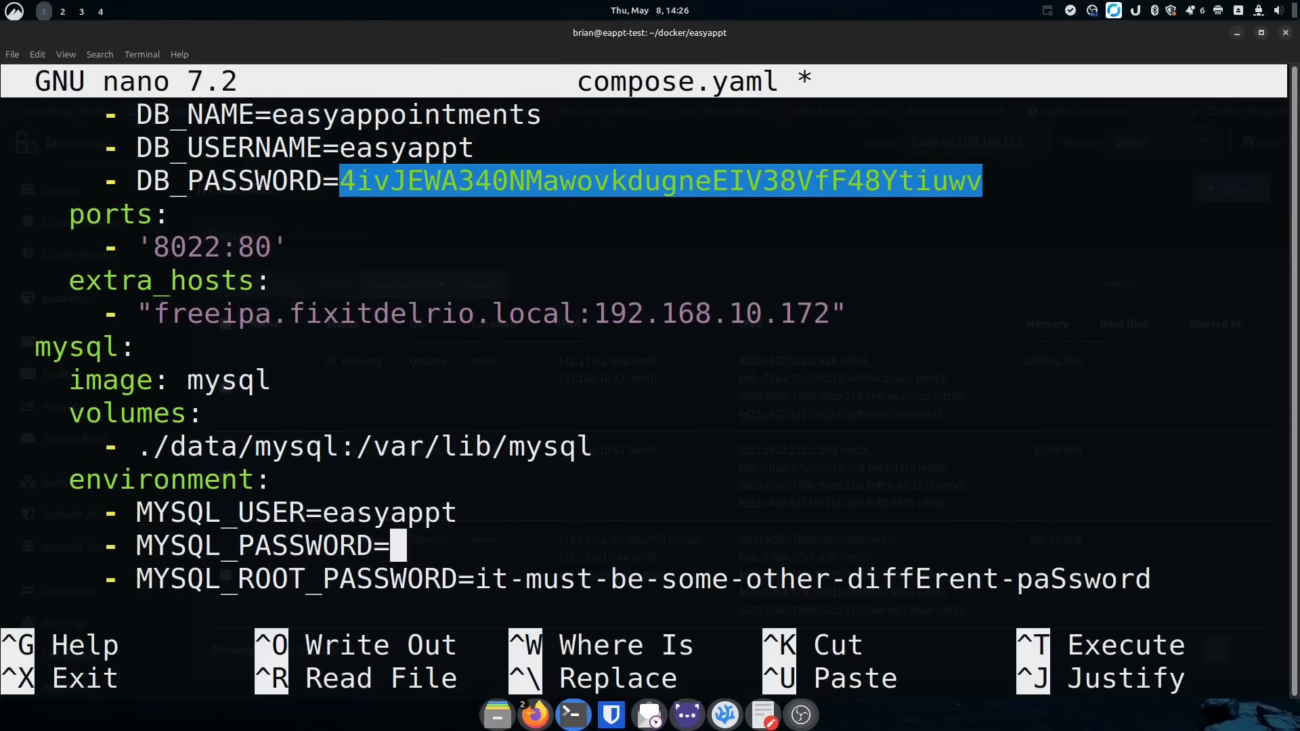
key("ctrl+shift+v")
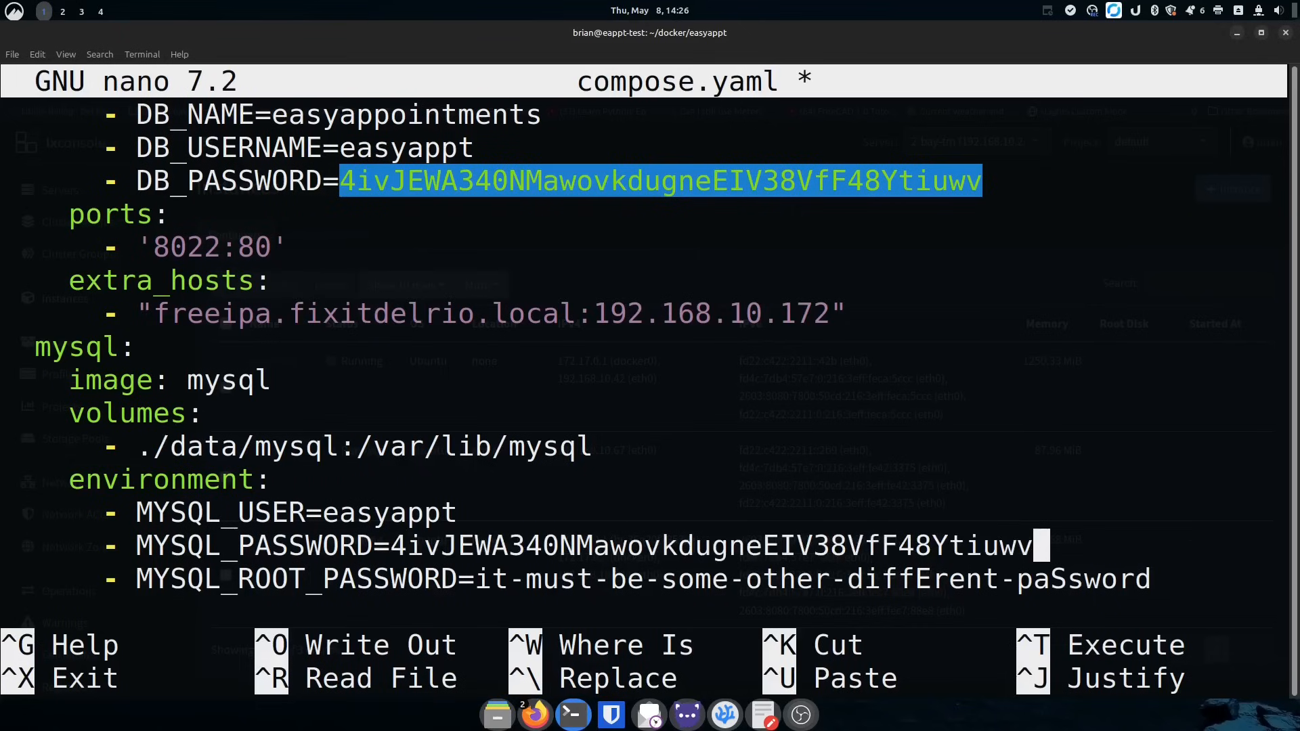
Replace the placeholder MYSQL_ROOT_PASSWORD value with a different long random root password.
key("Down")
key("Right")
key("Right")
key("Right")
key("Right")
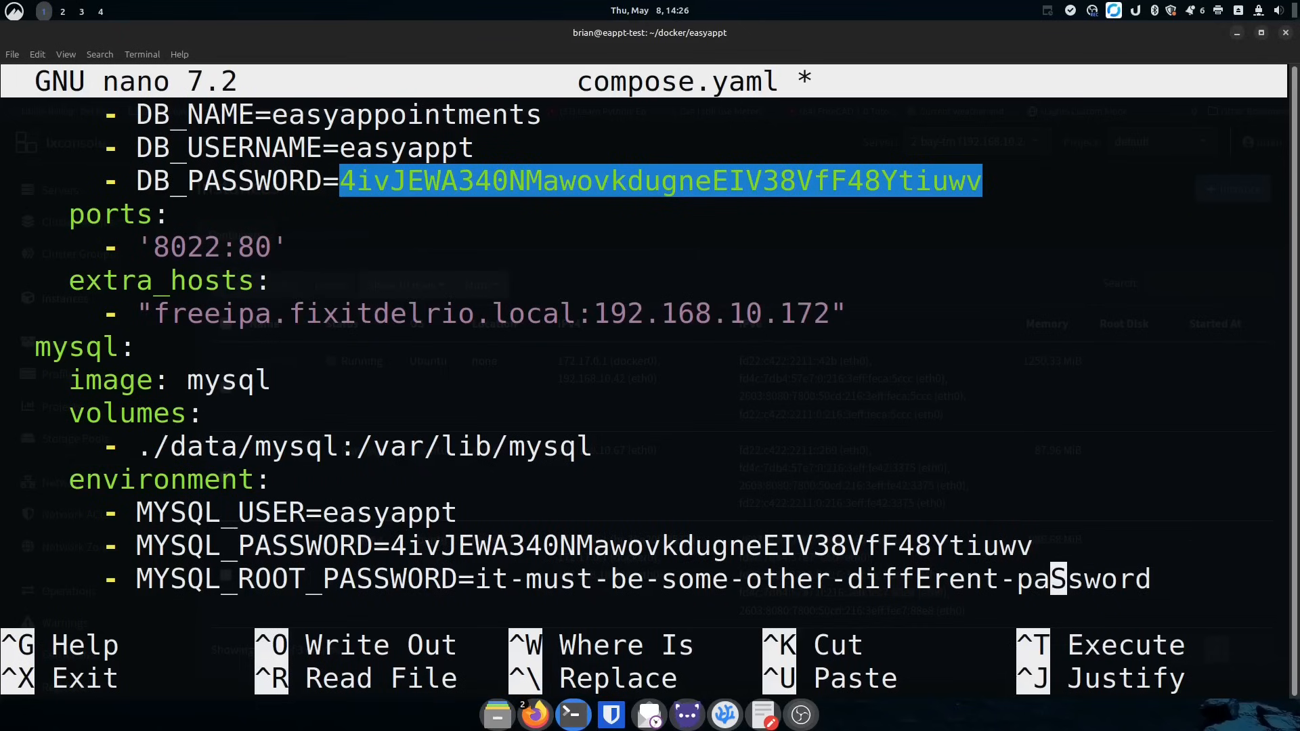
key("Right")
key("Right")
key("Right")
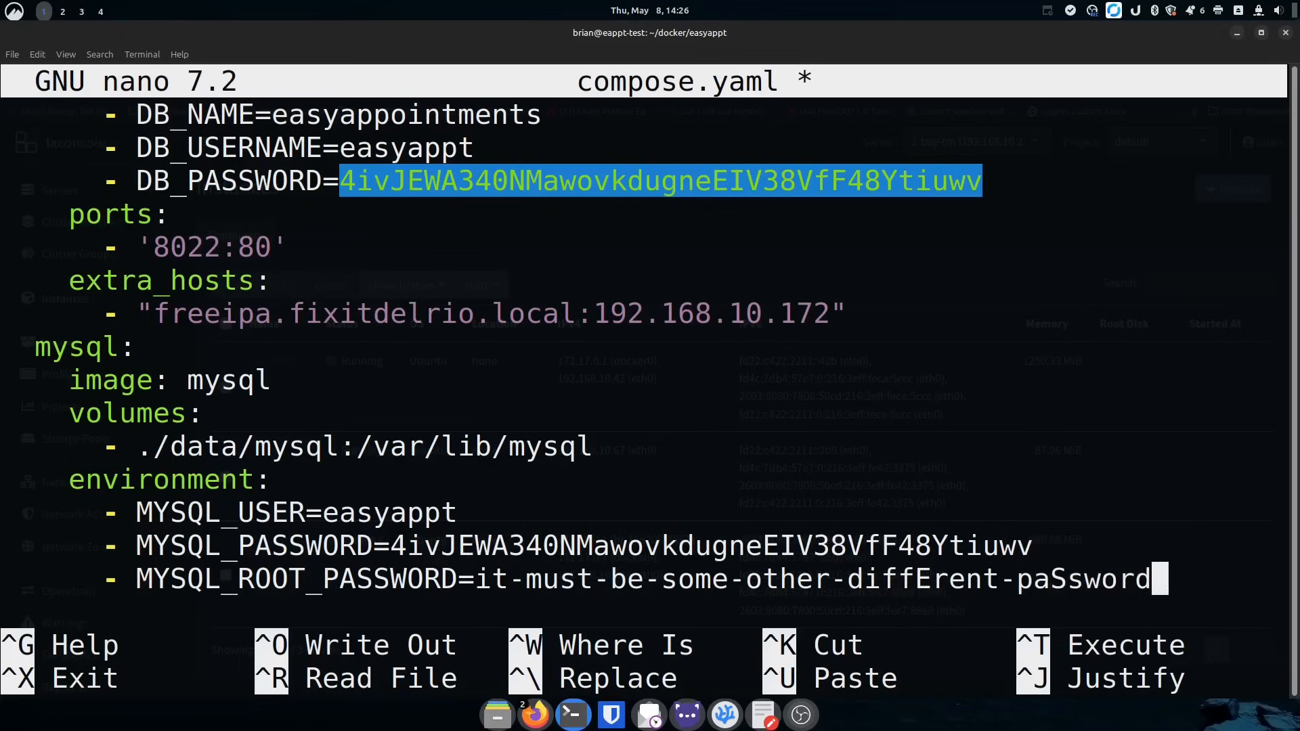
key("BackSpace")
key("BackSpace")
key("BackSpace")
key("BackSpace")
key("BackSpace")
key("BackSpace")
key("BackSpace")
key("BackSpace")
key("BackSpace")
key("BackSpace")
key("BackSpace")
key("BackSpace")
key("BackSpace")
key("BackSpace")
key("BackSpace")
key("BackSpace")
key("BackSpace")
key("BackSpace")
key("BackSpace")
key("BackSpace")
key("BackSpace")
key("BackSpace")
key("BackSpace")
key("BackSpace")
key("BackSpace")
key("BackSpace")
key("BackSpace")
key("BackSpace")
key("BackSpace")
key("BackSpace")
key("BackSpace")
key("BackSpace")
key("BackSpace")
key("BackSpace")
key("BackSpace")
key("BackSpace")
key("BackSpace")
key("BackSpace")
key("BackSpace")
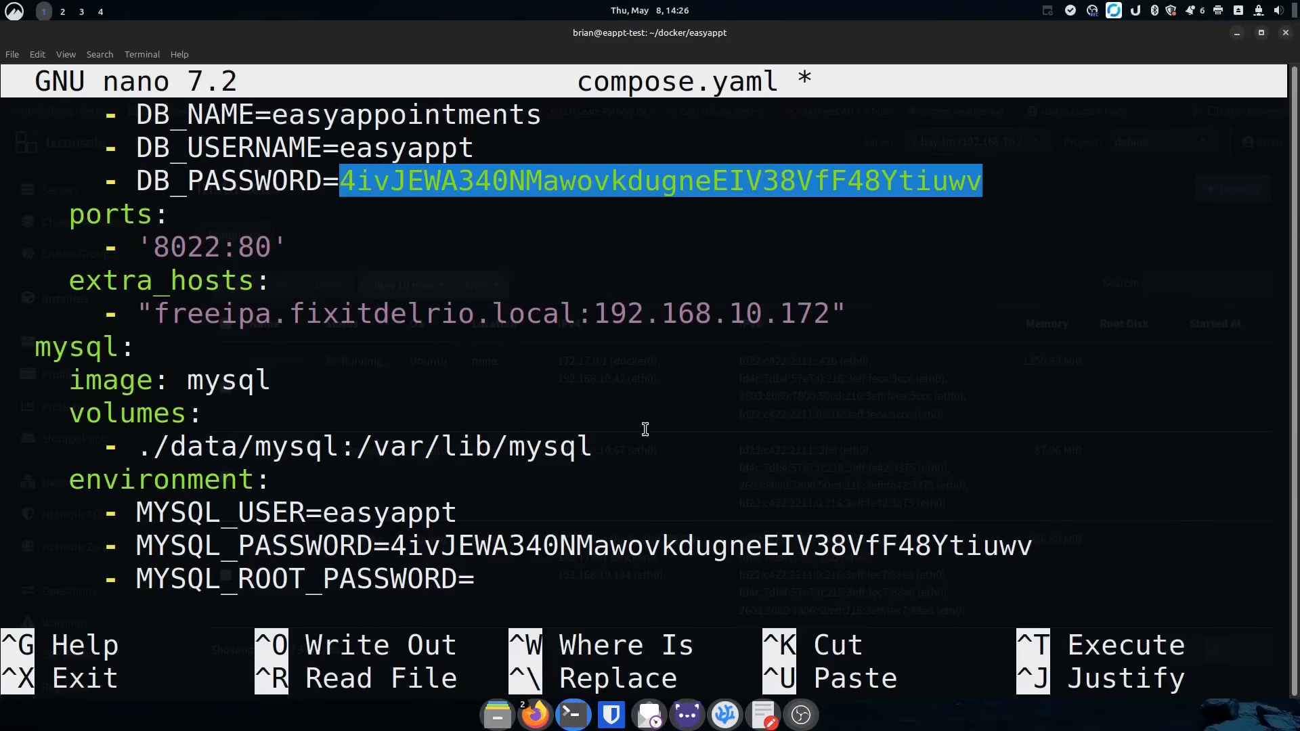
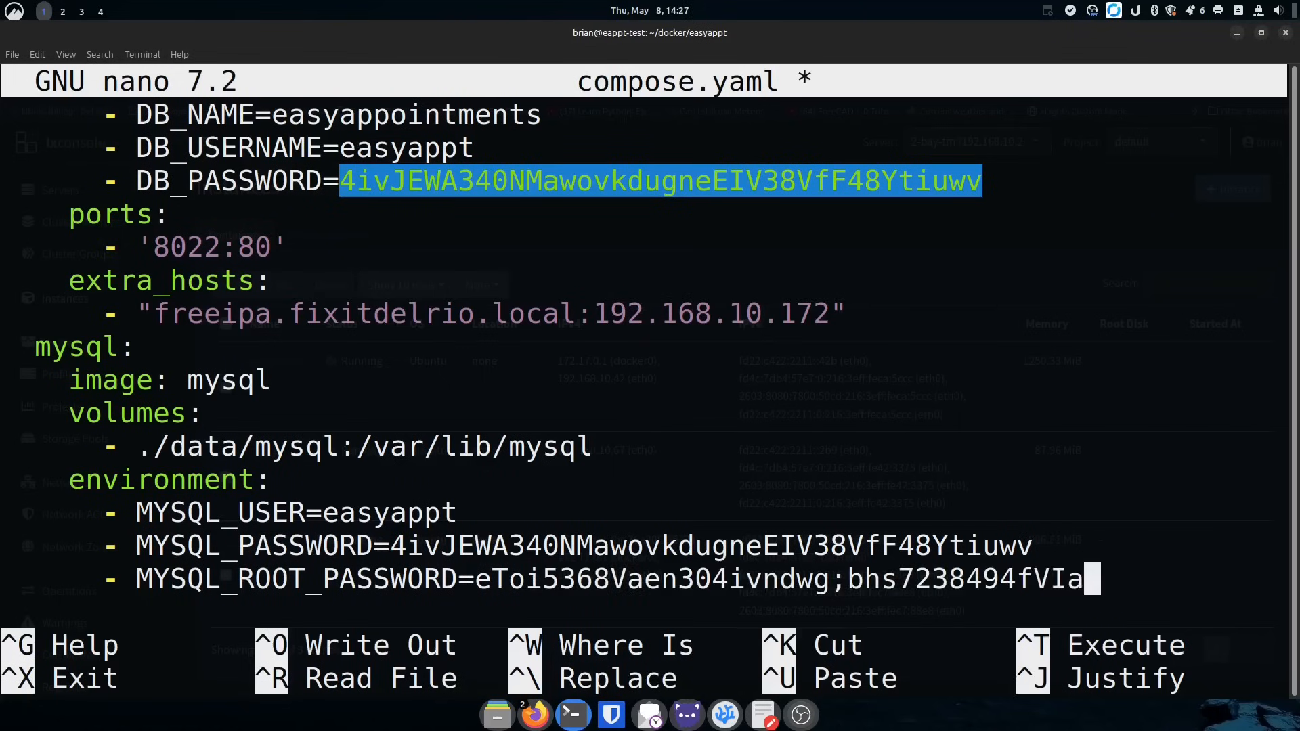
Check the mysql service's database name, credentials and volume entries through to the end of compose.yaml.
key("Return")
type("- MYSQL_DATABASE=easyappointments")
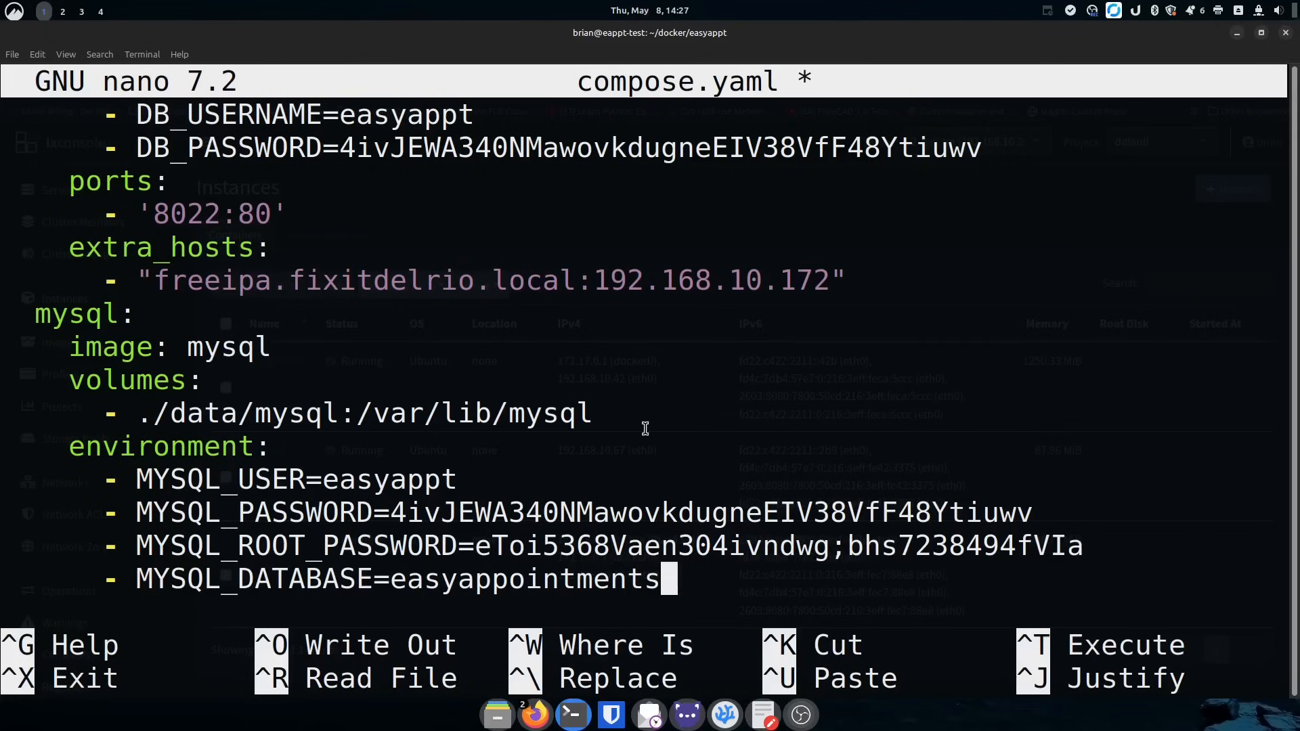
key("Up")
key("Up")
key("Up")
key("Up")
key("Up")
key("Up")
key("Up")
key("Up")
key("Up")
key("Up")
key("Up")
key("Up")
key("Up")
key("Up")
key("Up")
key("Up")
key("Down")
key("Left")
key("Left")
key("Left")
key("Left")
key("Left")
key("Left")
key("Left")
key("Left")
key("Left")
key("Left")
key("Left")
key("Left")
key("Left")
key("Left")
key("Left")
key("Left")
key("Down")
key("Down")
key("Down")
key("Down")
key("Down")
key("Down")
key("Down")
key("Down")
key("Down")
key("Down")
key("Down")
key("Down")
key("Down")
key("Down")
key("Down")
key("Down")
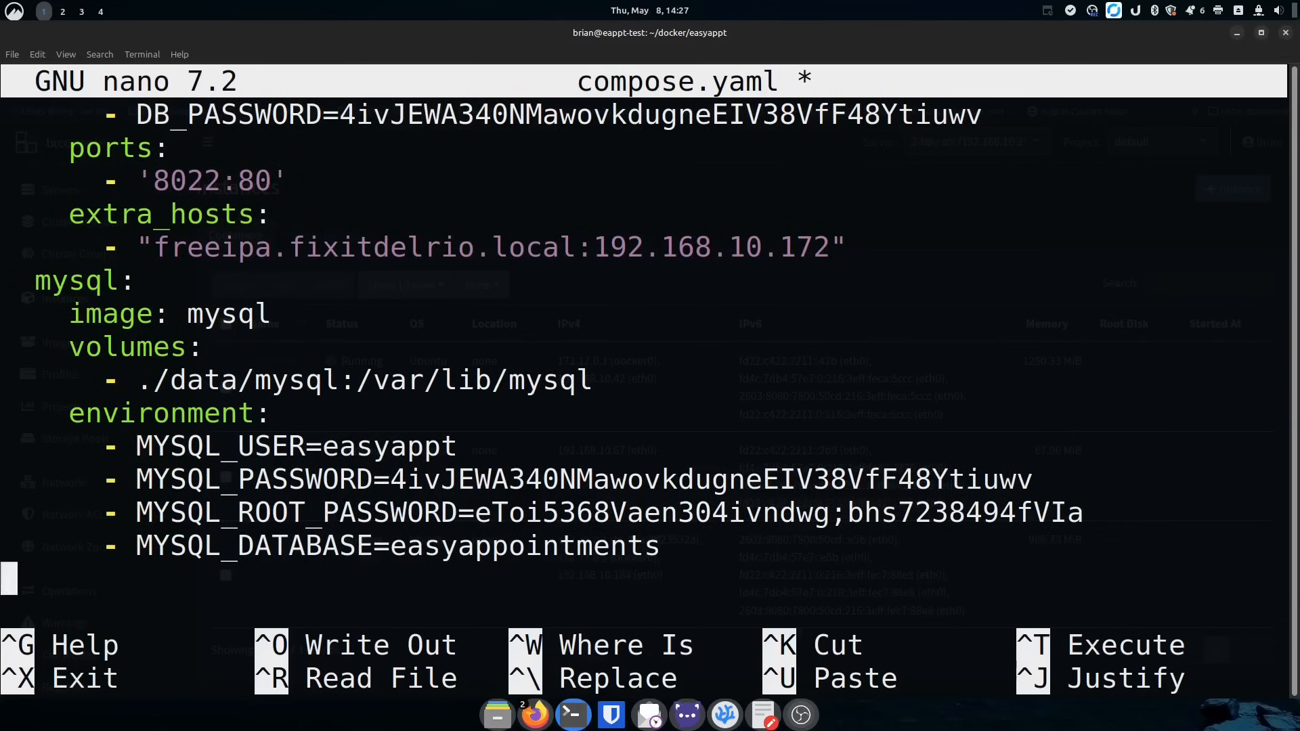
Save the edited compose.yaml under the same name and exit the nano editor.
key("ctrl+o")
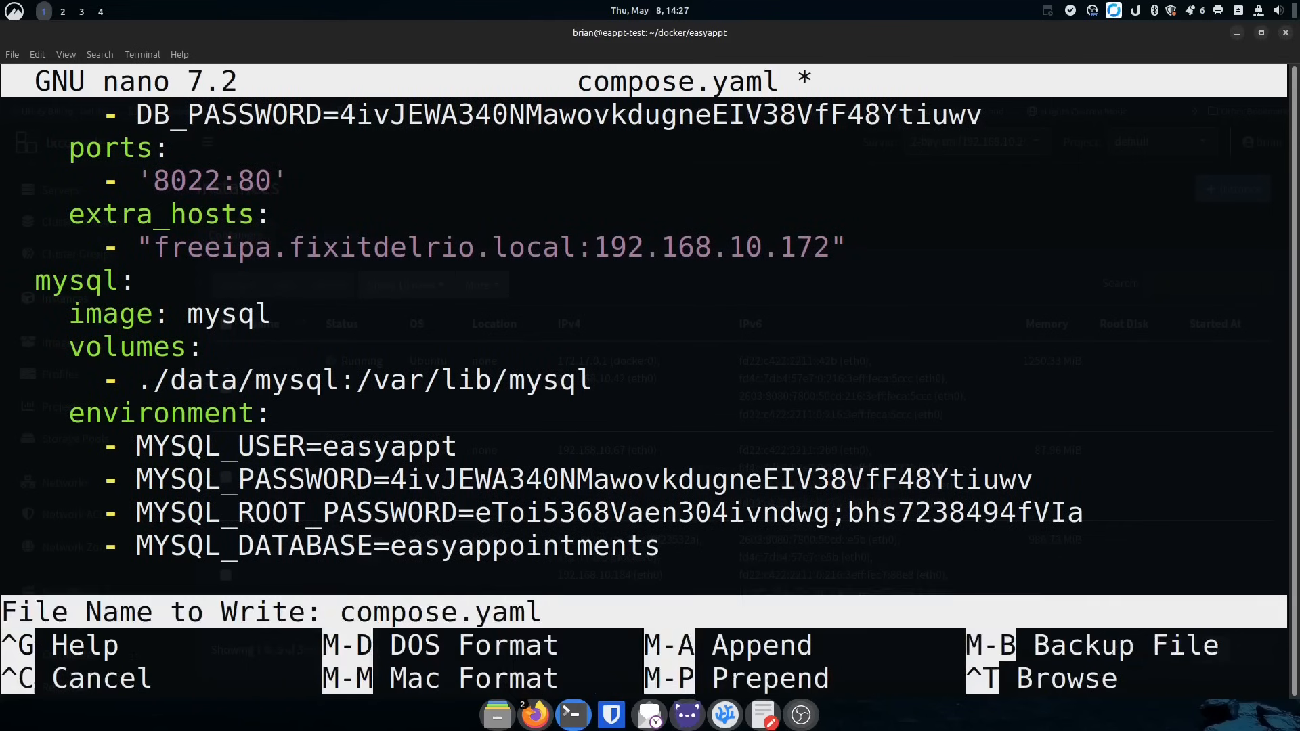
key("Return")
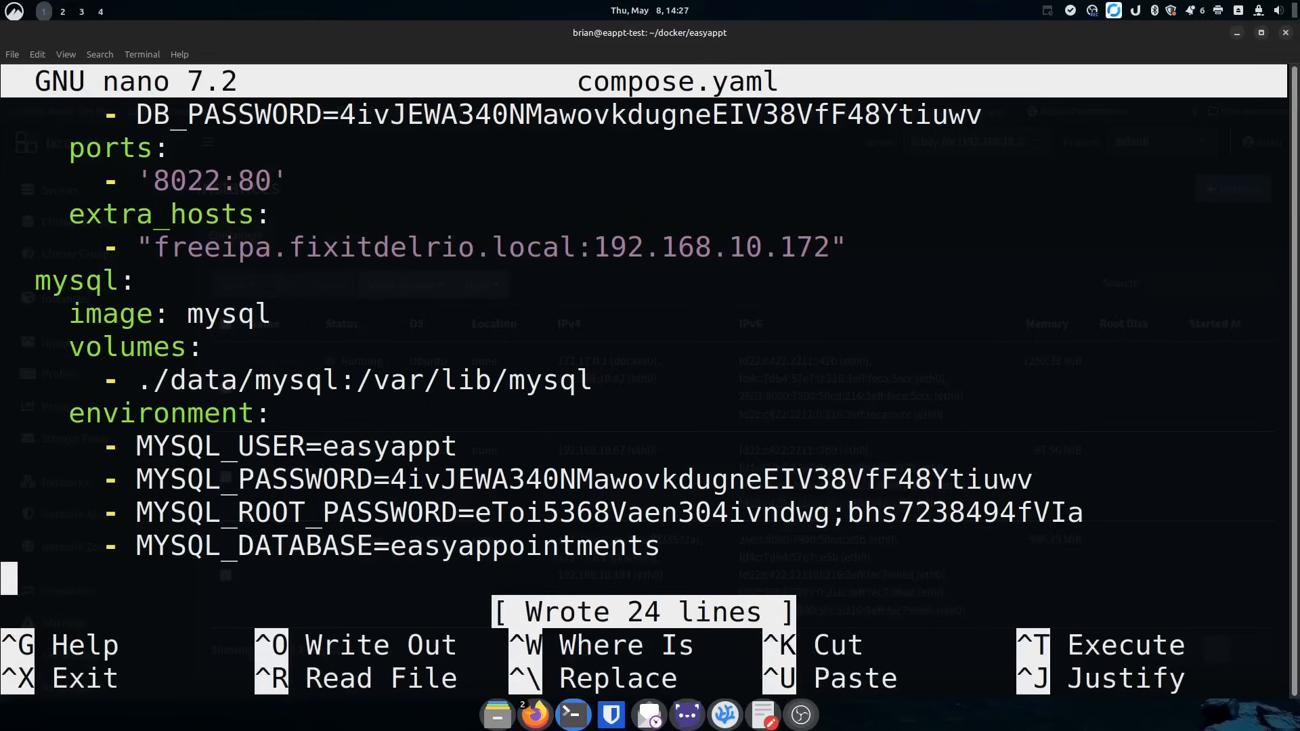
key("ctrl+x")
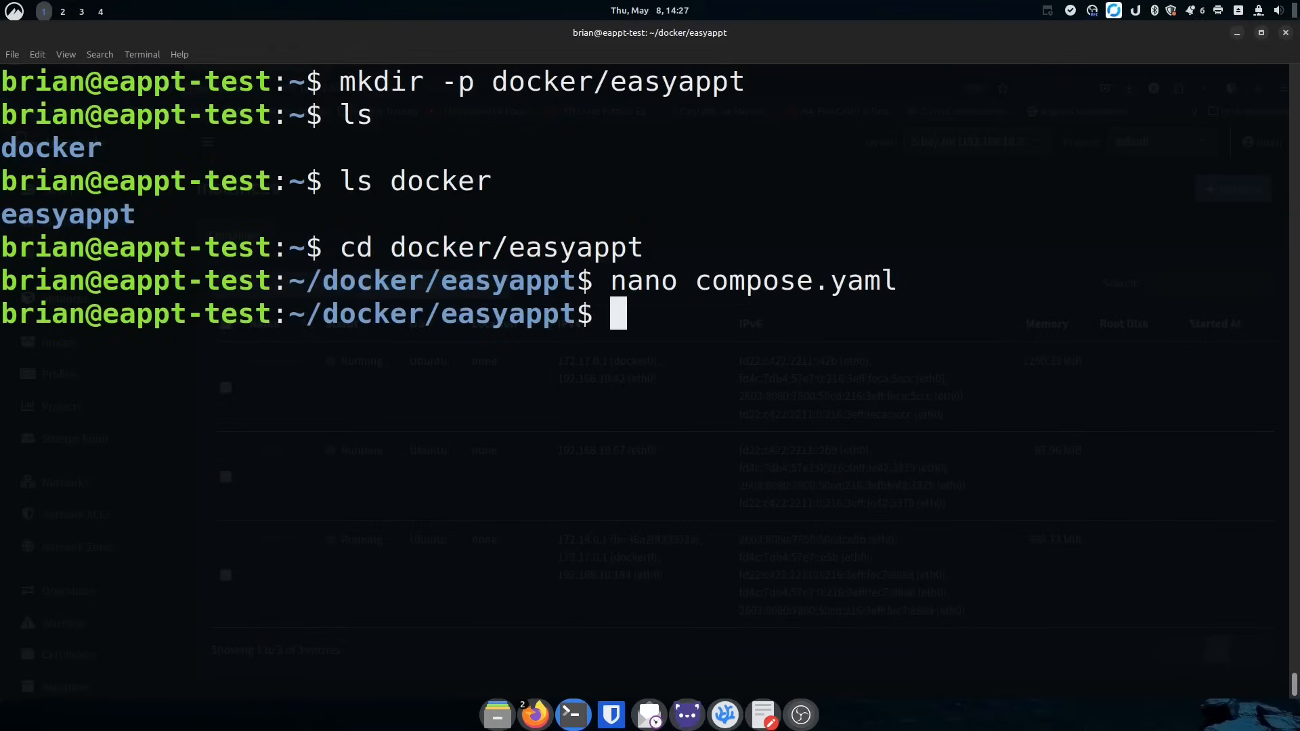
Pull the easyapointments and mysql images with "docker compose pull".
type("dock")
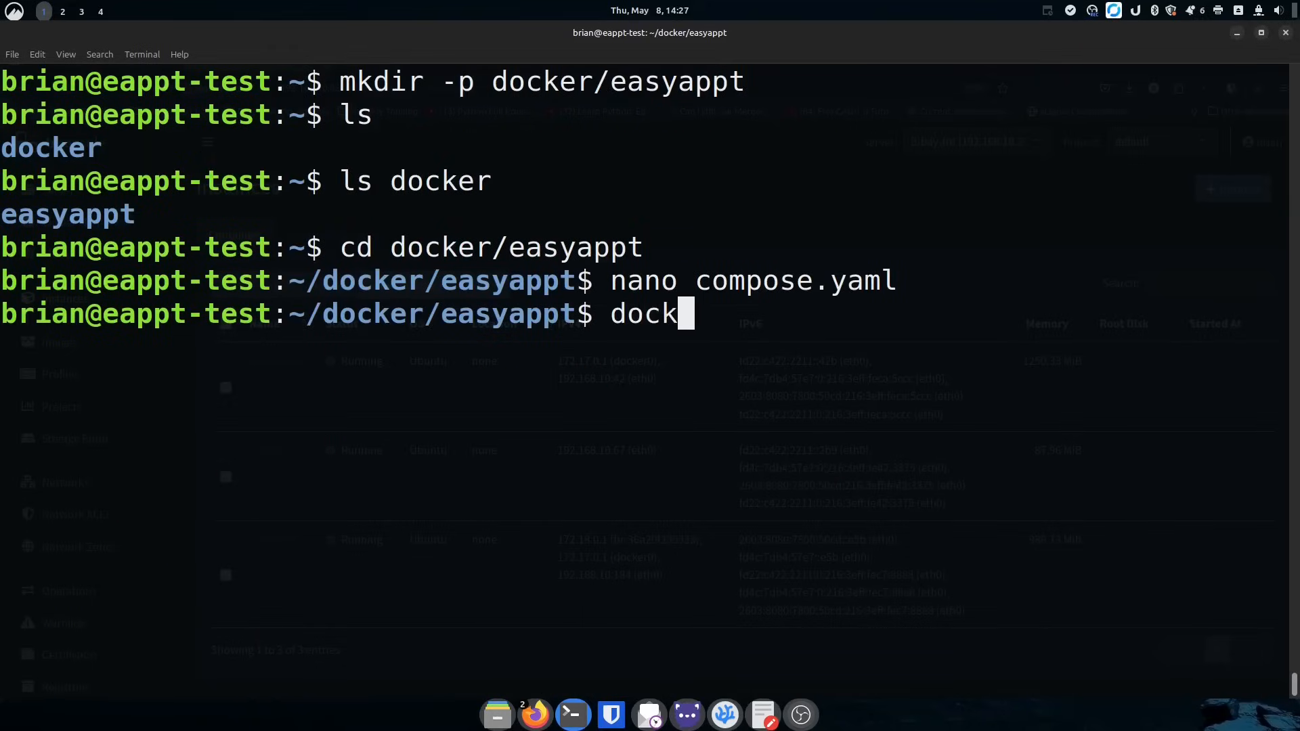
type("er compose pu")
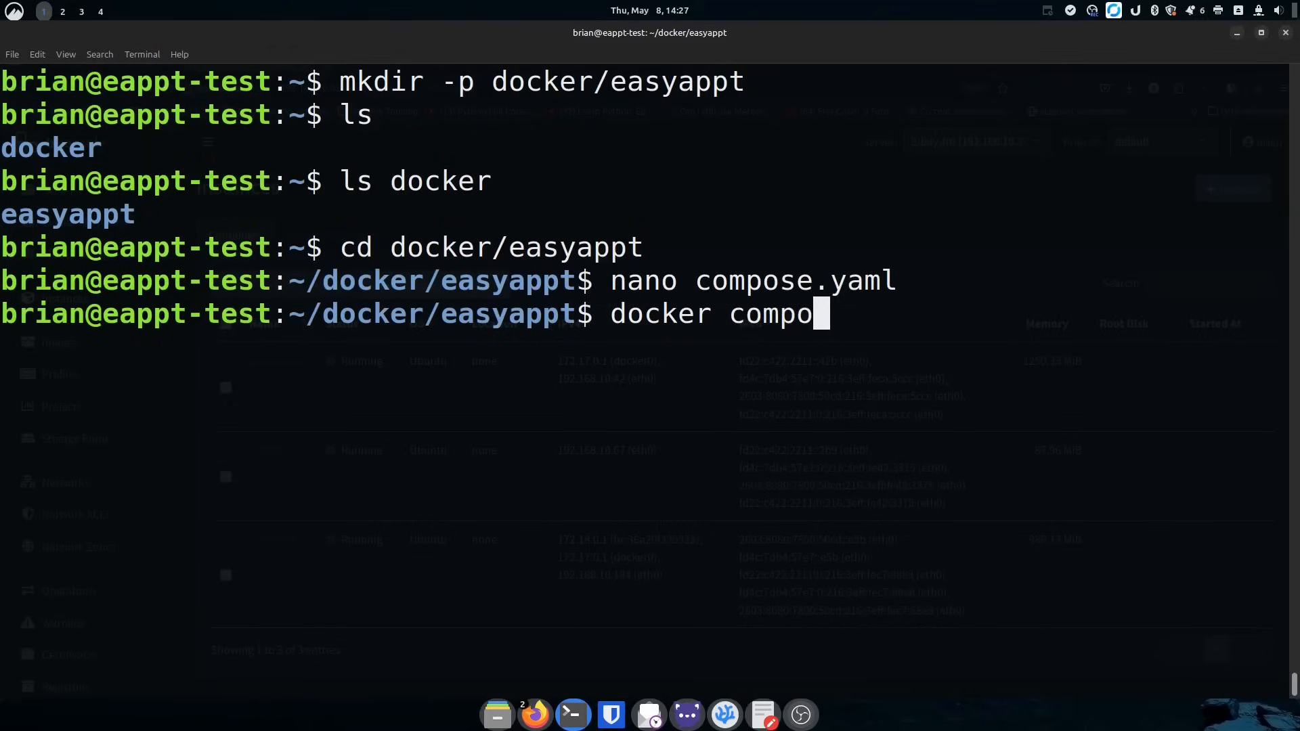
type("ll")
key("Return")
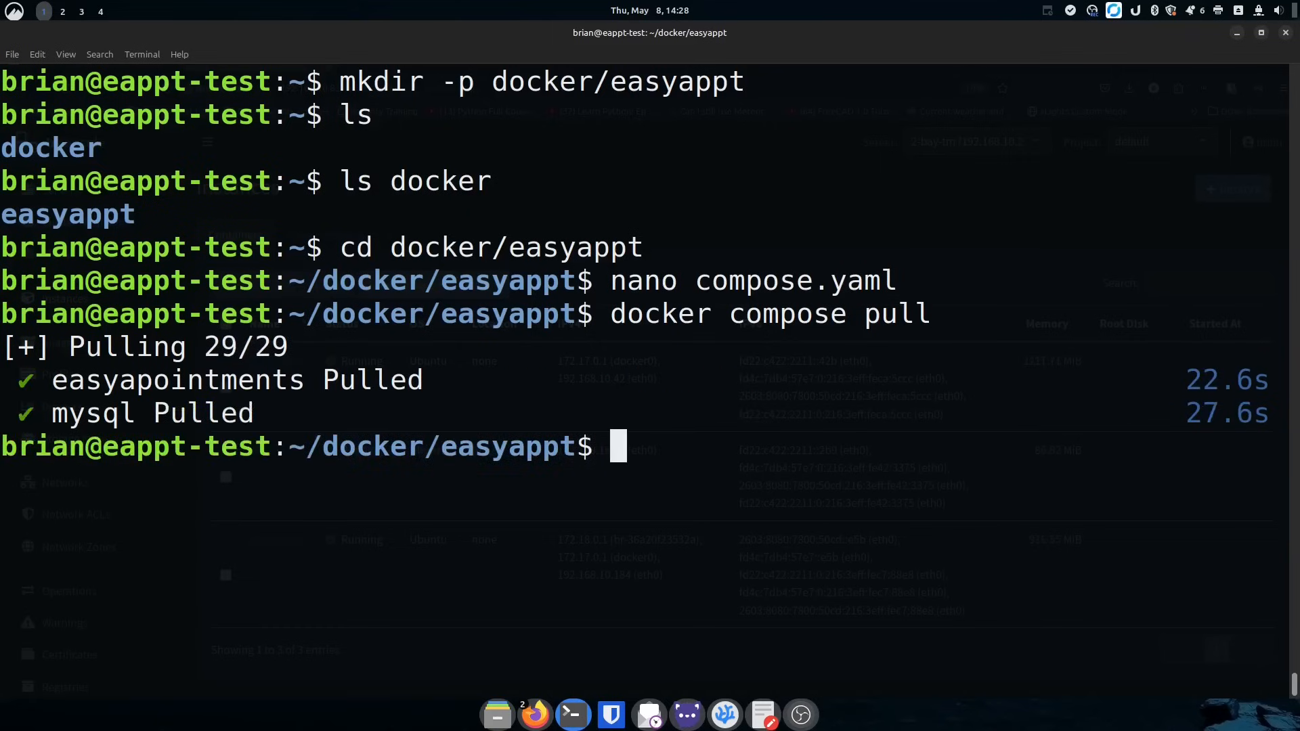
Start the containers and follow their logs with "docker compose up -d && docker compose logs -f"; end the log output and clear the terminal.
type("doc")
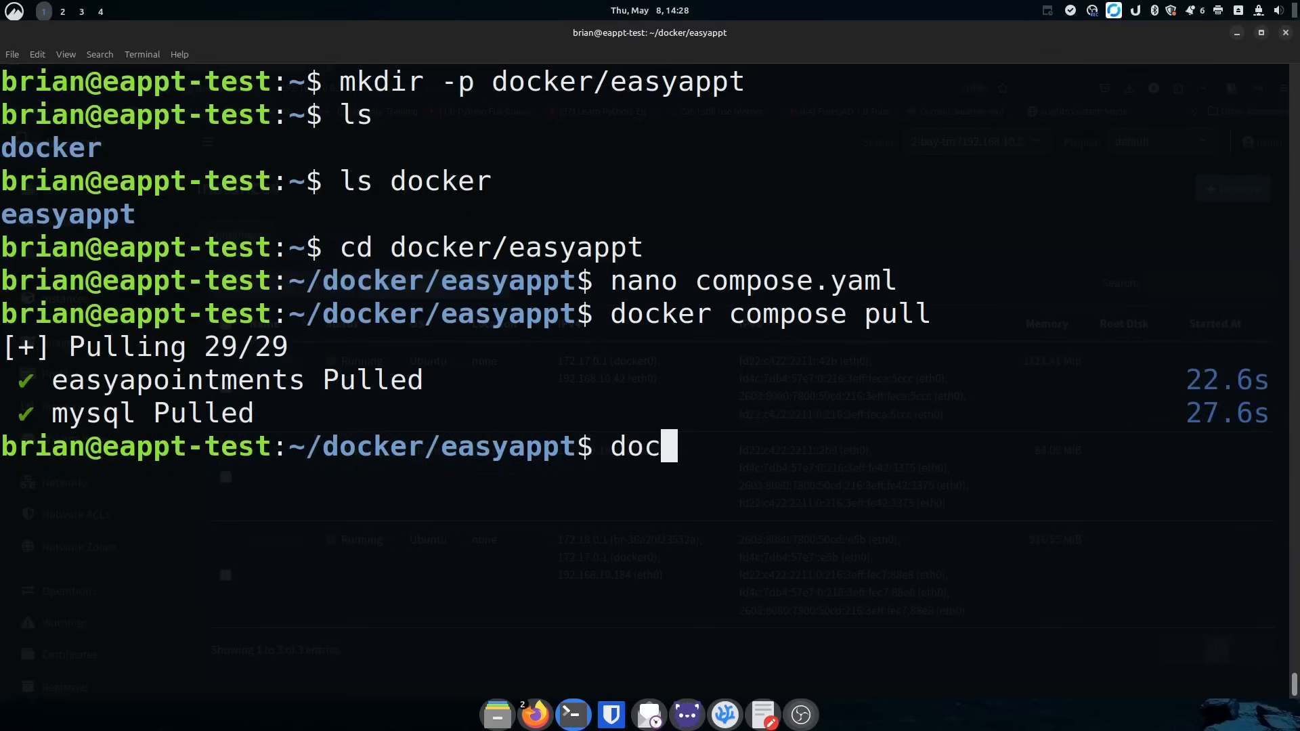
type("ker compose up")
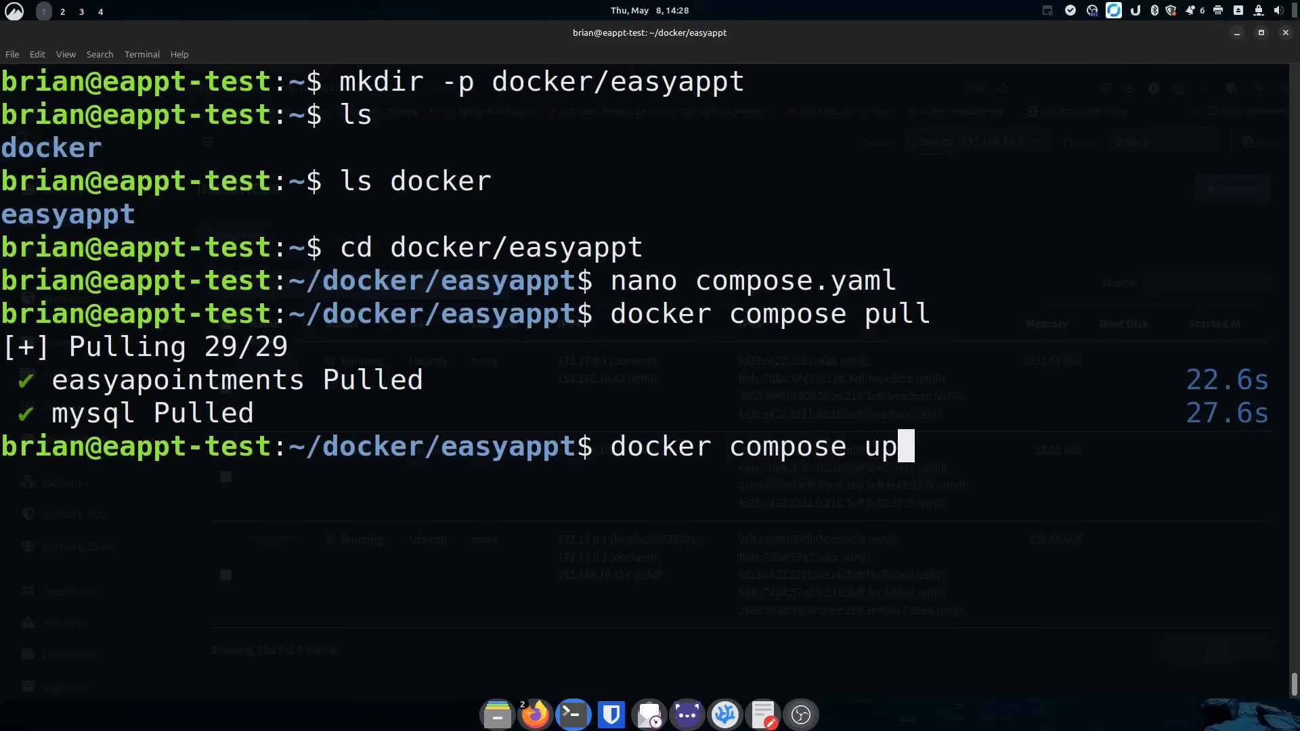
type(" -d &&")
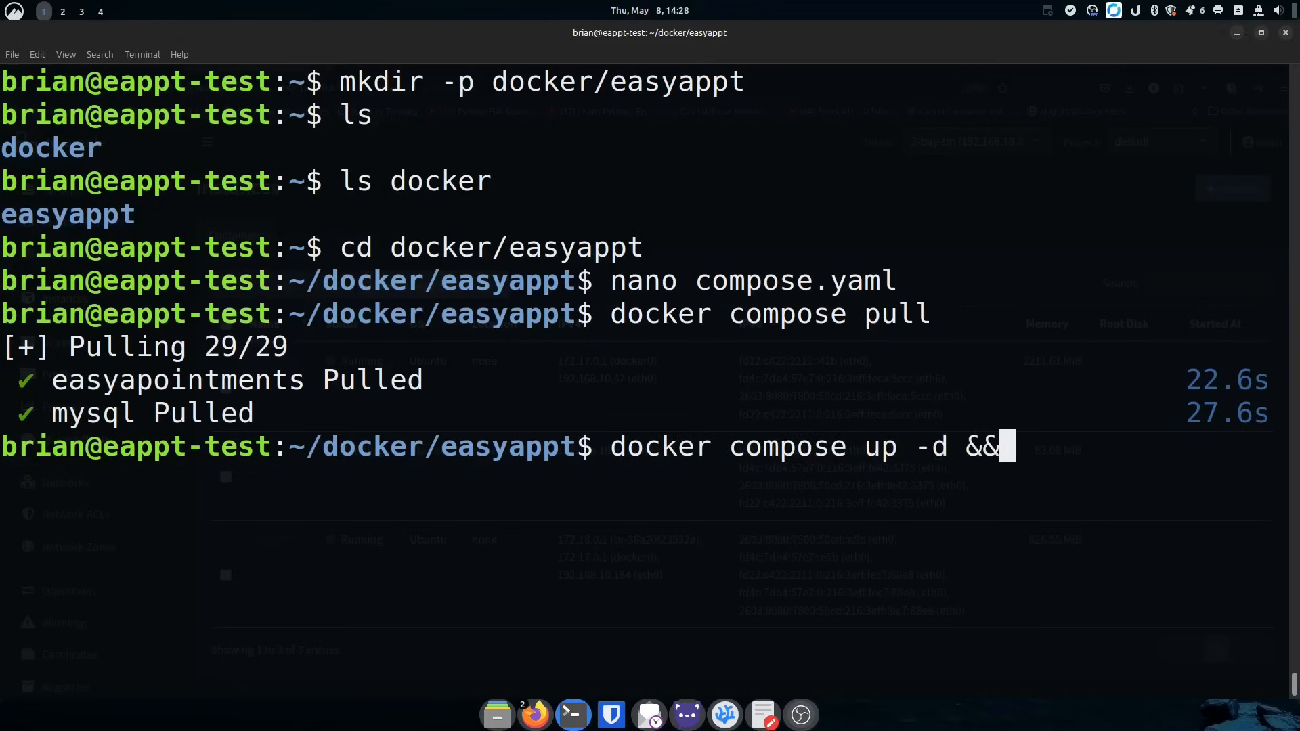
type(" docker co")
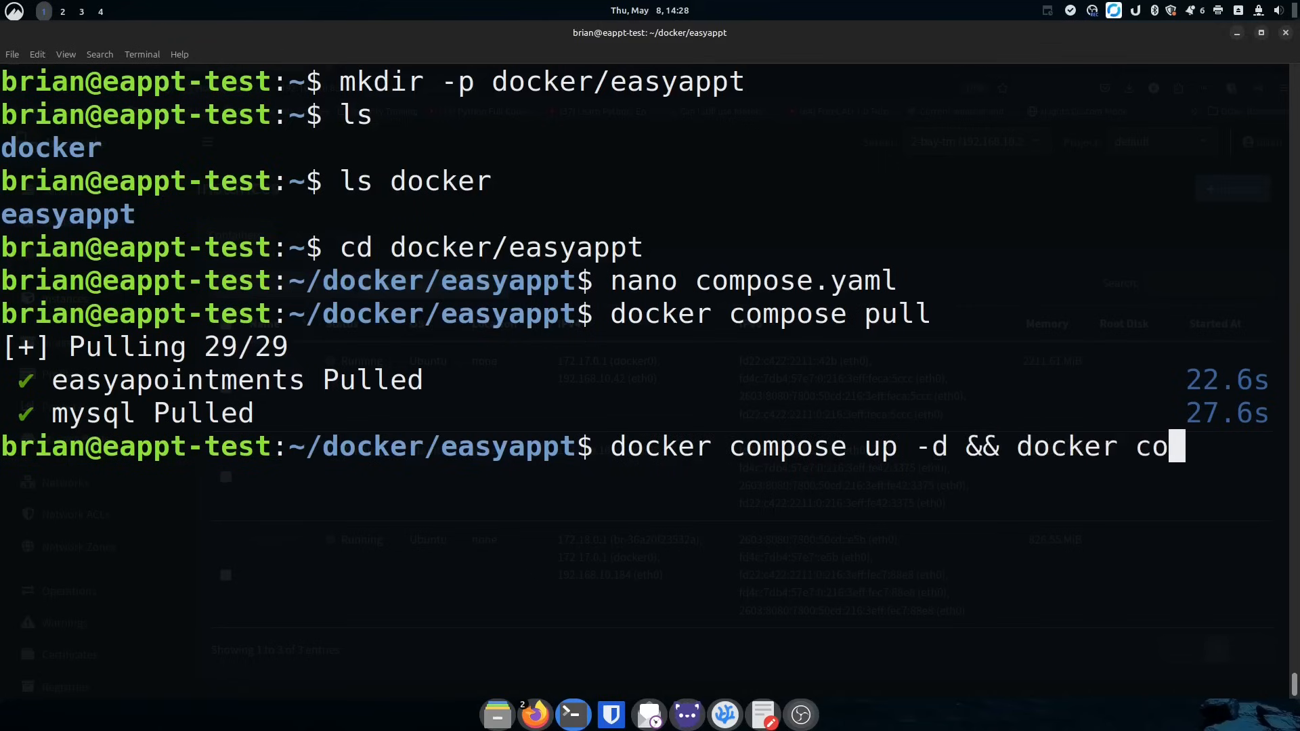
type("mpose logs -f")
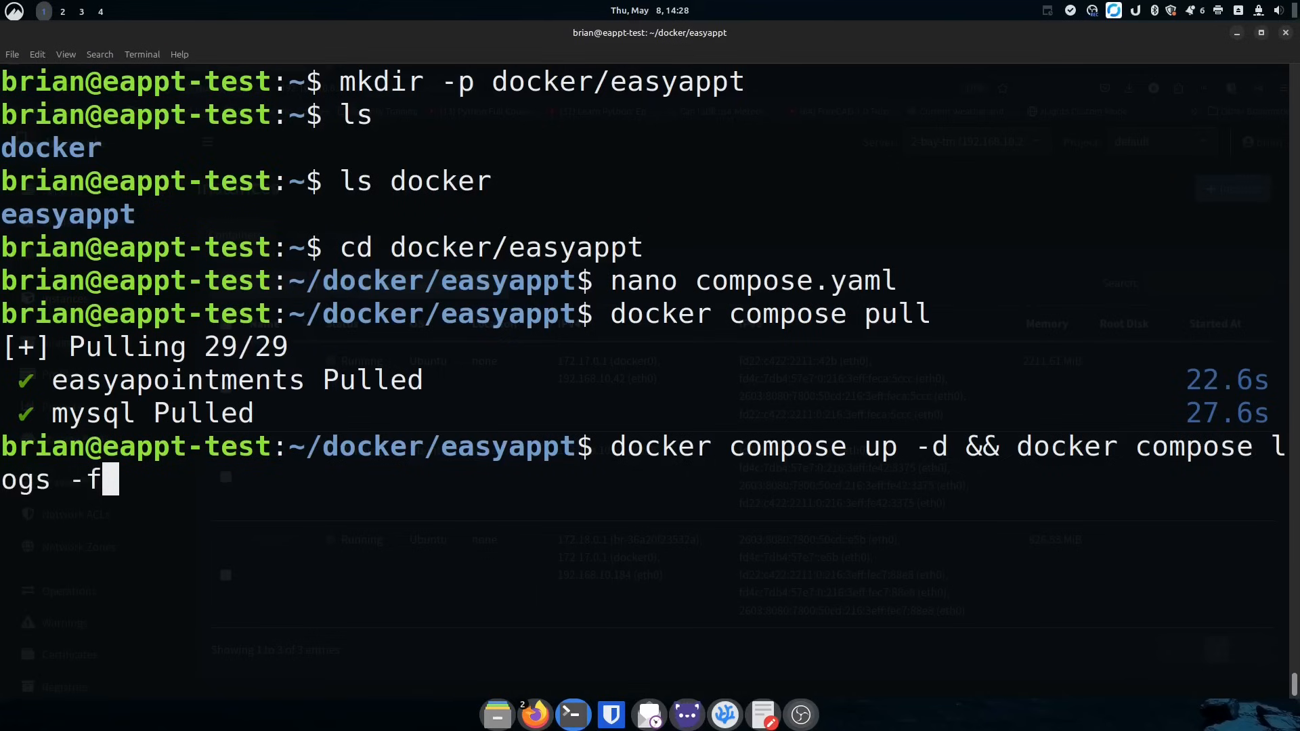
left_click_drag(612, 448, 949, 449)
double_click(893, 449)
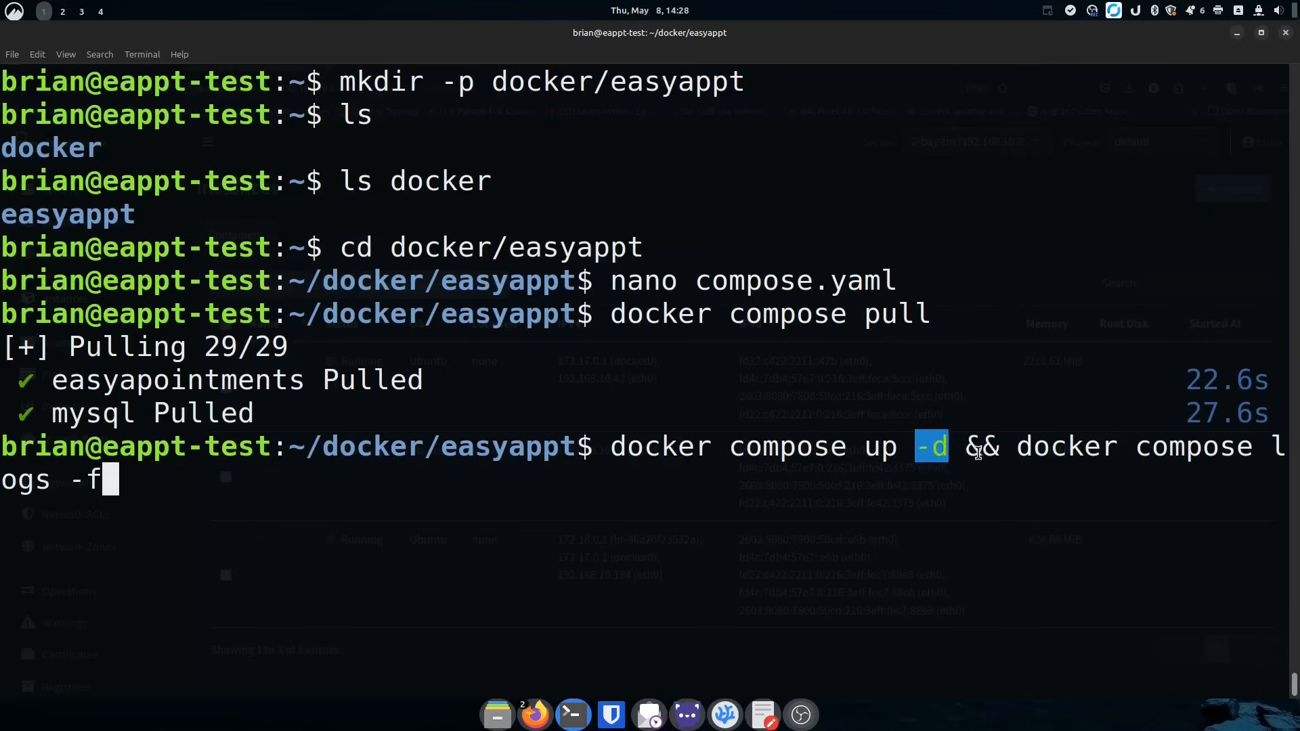
left_click_drag(1013, 449, 1250, 450)
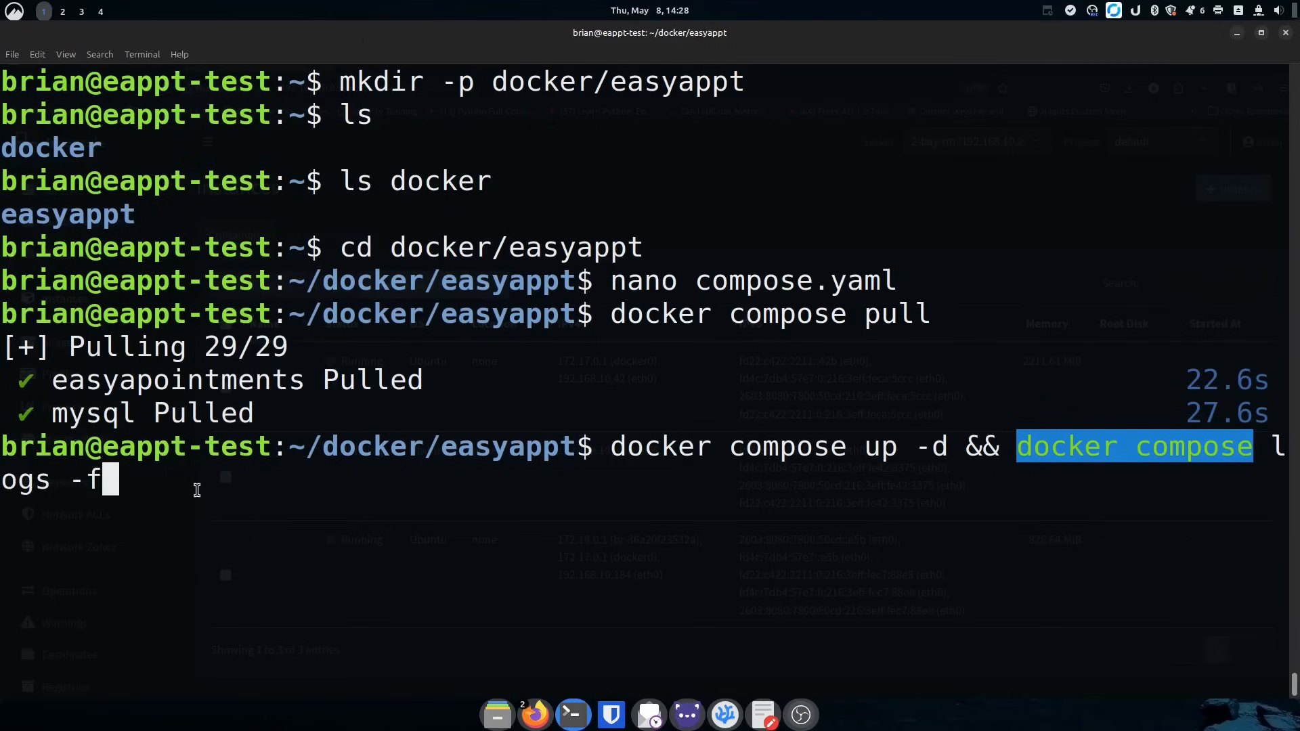
key("Return")
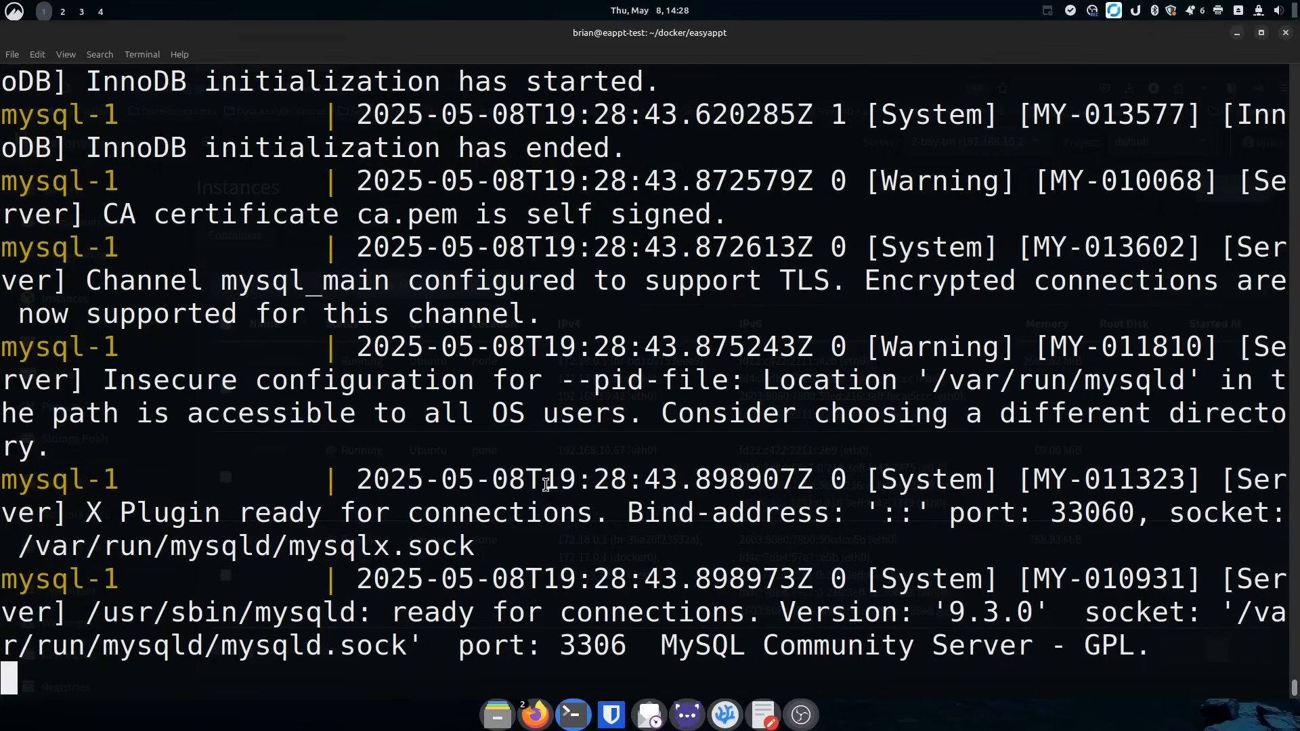
key("ctrl+c")
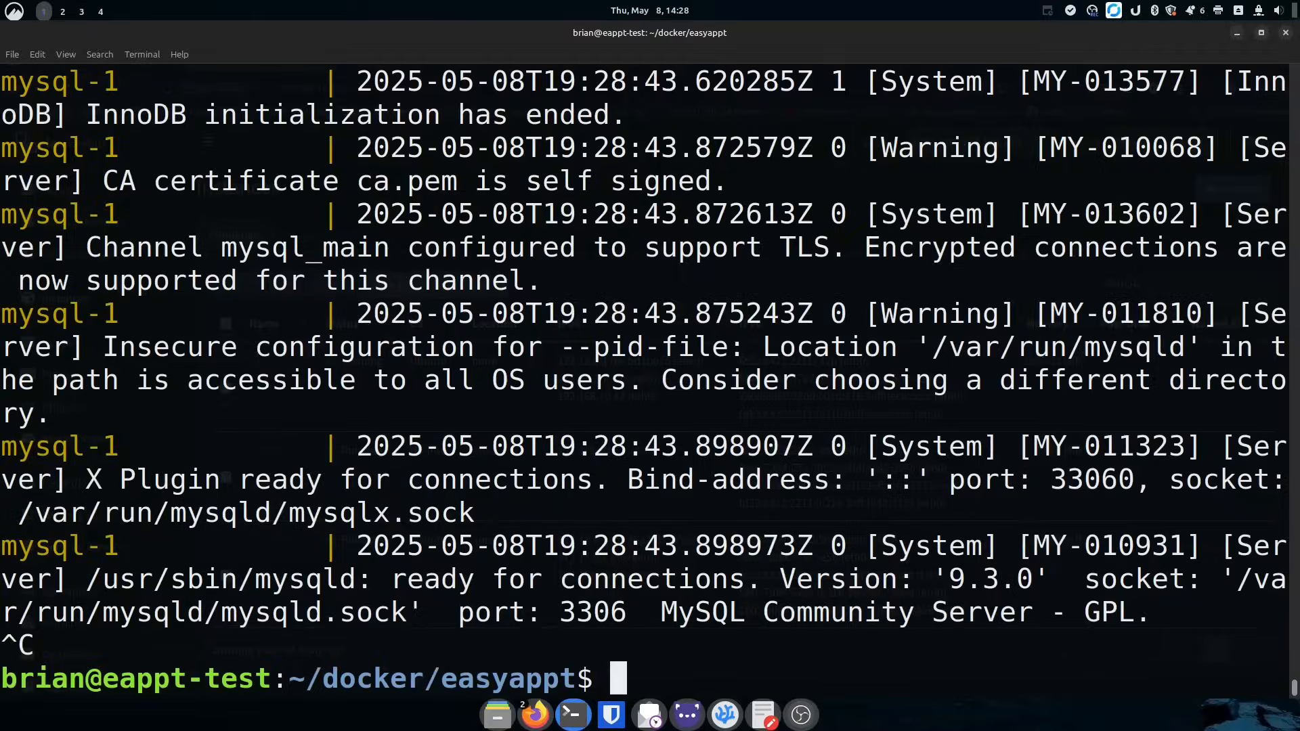
key("ctrl+l")
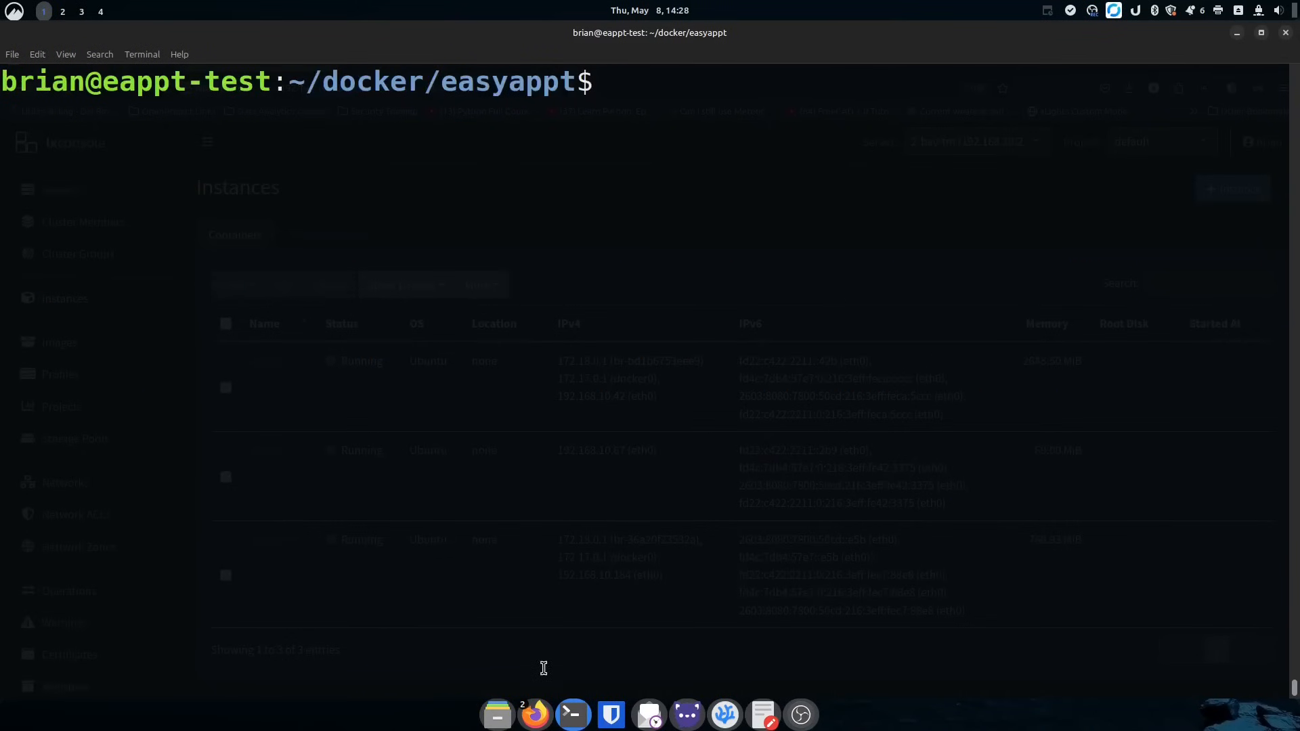
Switch to Firefox and open the Easy!Appointments installation page at 192.168.10.42:8022 in a new tab.
left_click(534, 722)
mouse_move(518, 713)
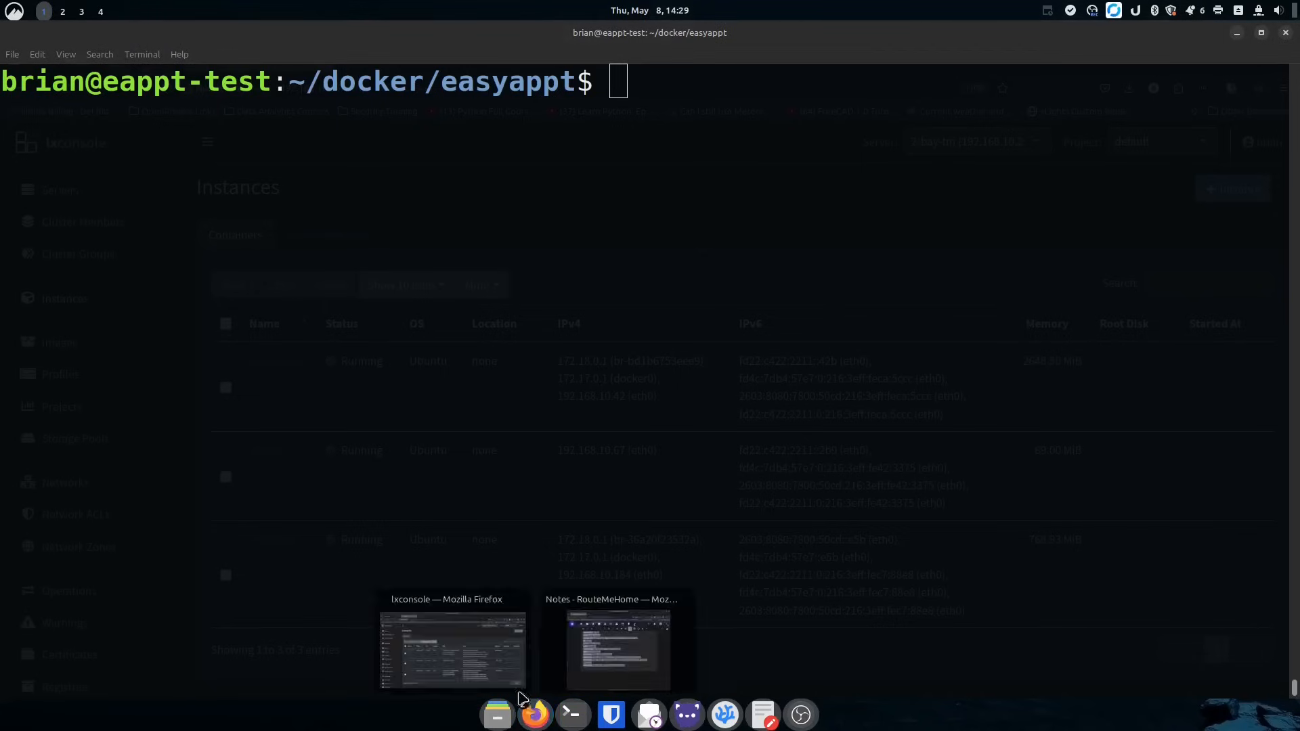
left_click(457, 555)
left_click(349, 60)
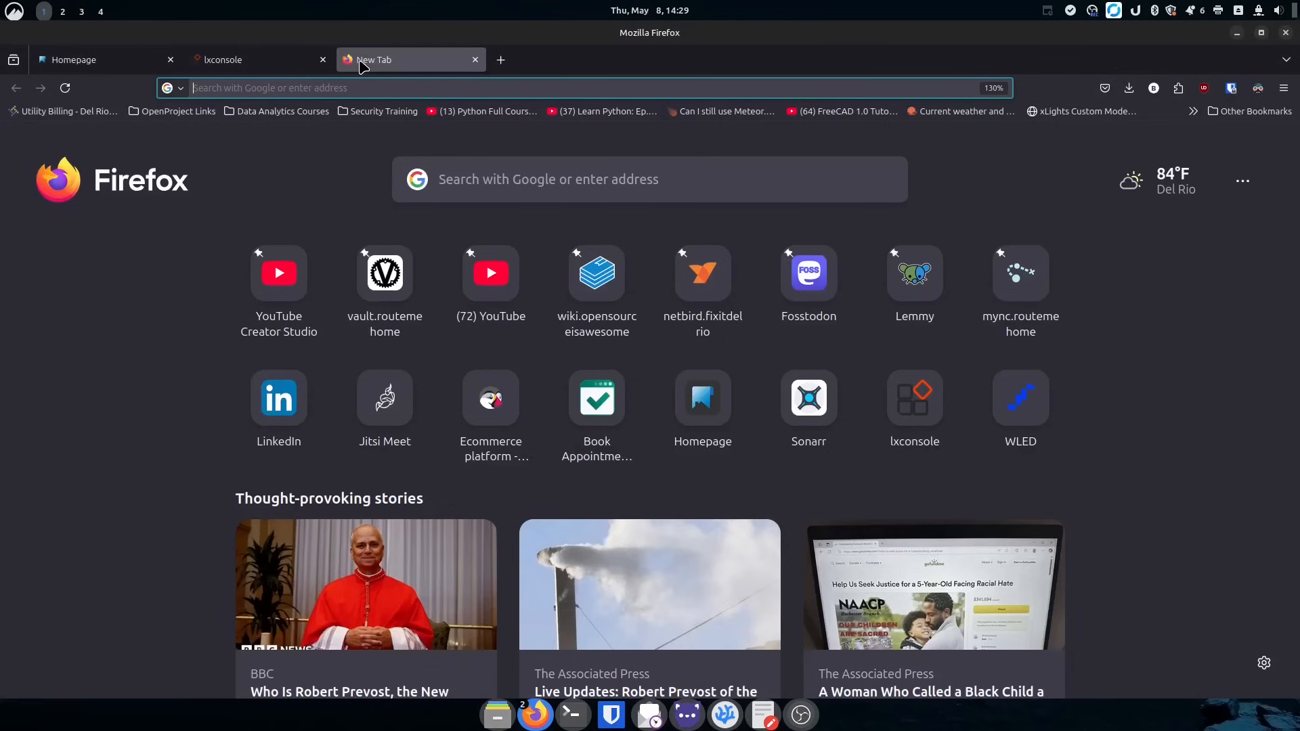
type("192.")
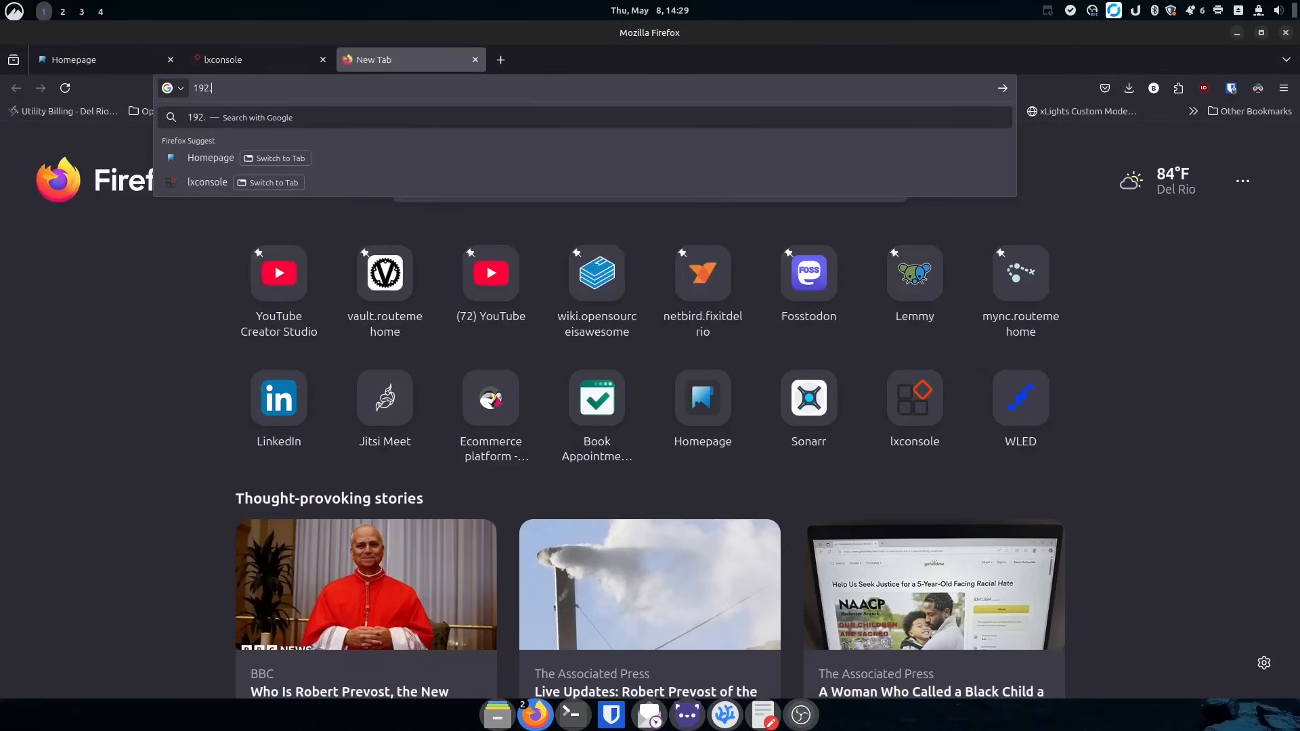
type("168.10.4")
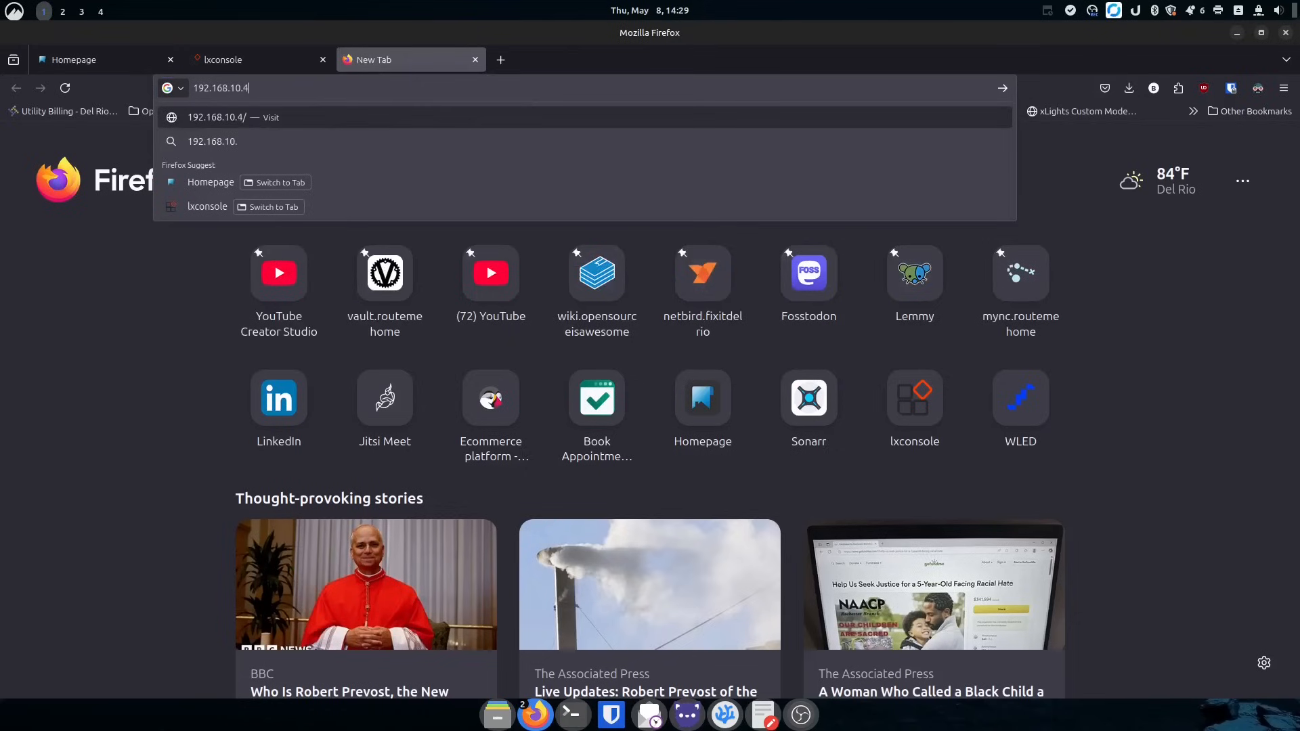
type("2:8022")
key("Return")
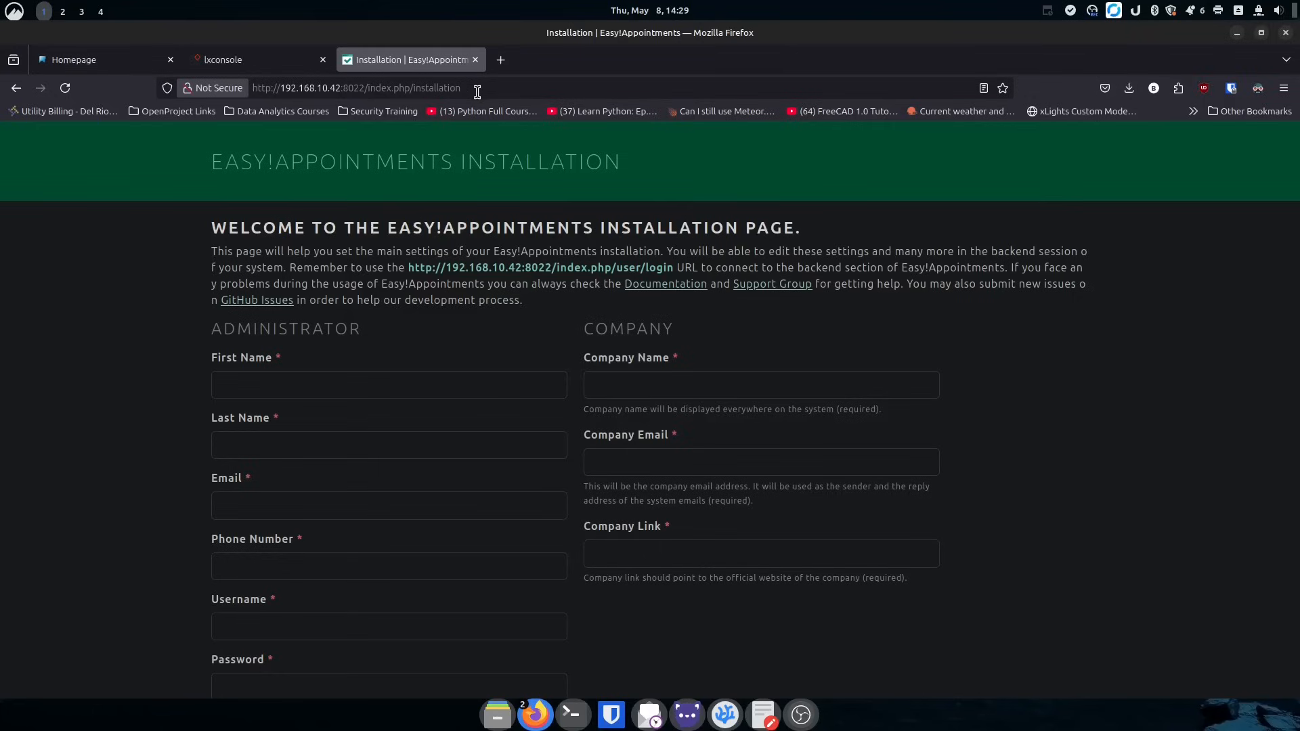
Open NGinX Proxy Manager from the Homepage dashboard and sign in with the saved account e-mail and password.
left_click(114, 61)
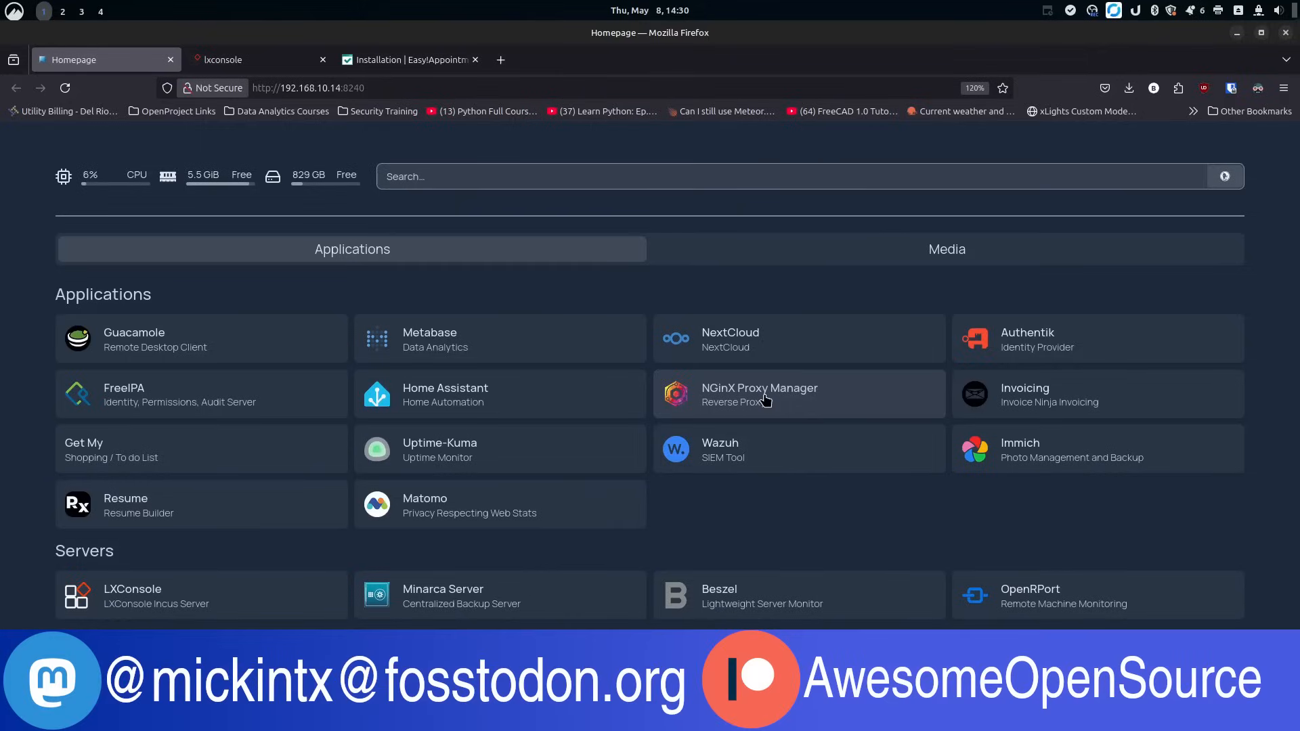
left_click(766, 401)
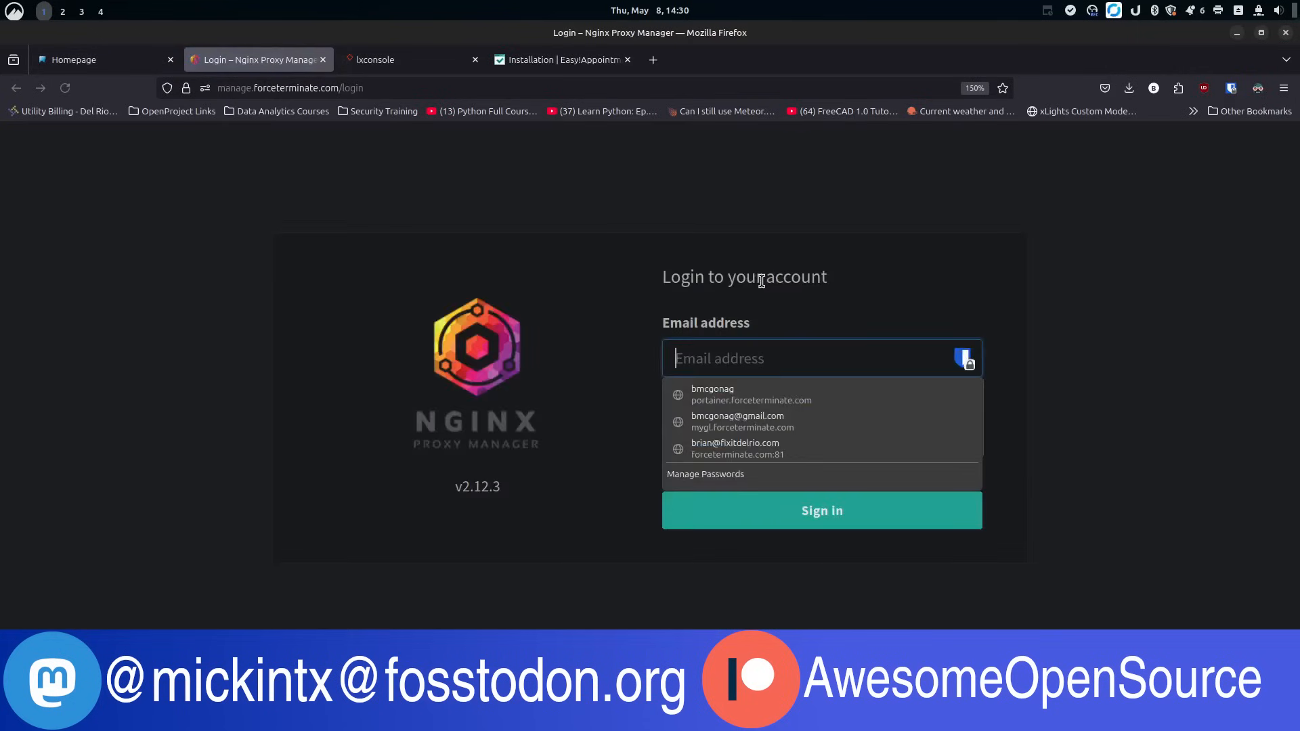
left_click(778, 449)
left_click(799, 525)
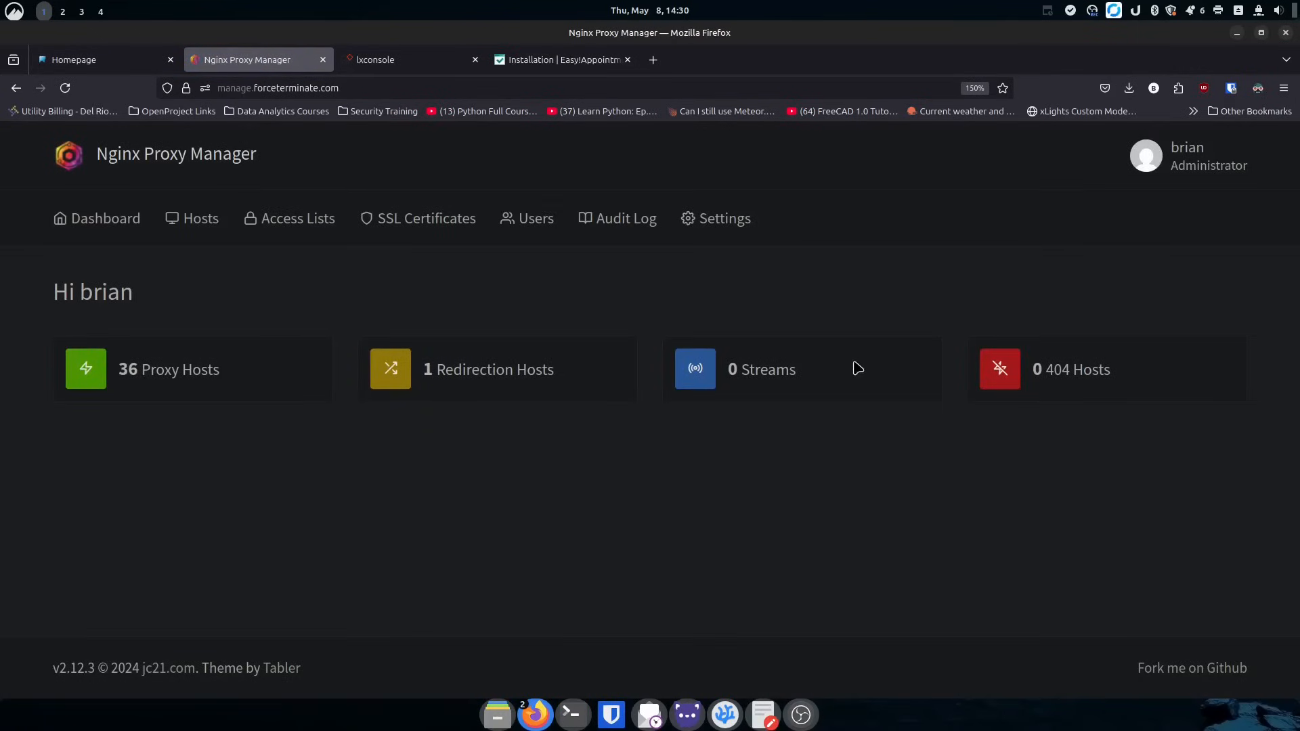
Start a new proxy host in the Proxy Hosts list with the domain name appt.fixitdelrio.com.
left_click(203, 385)
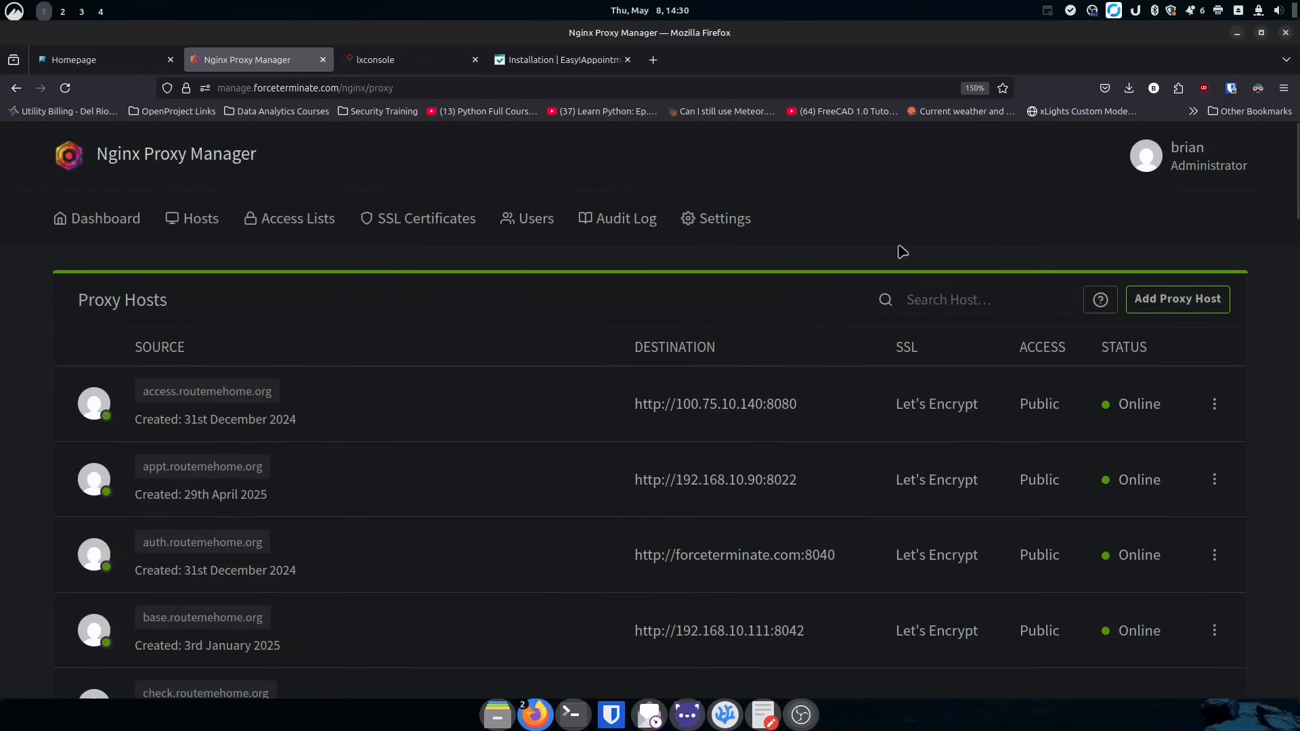
left_click(1152, 299)
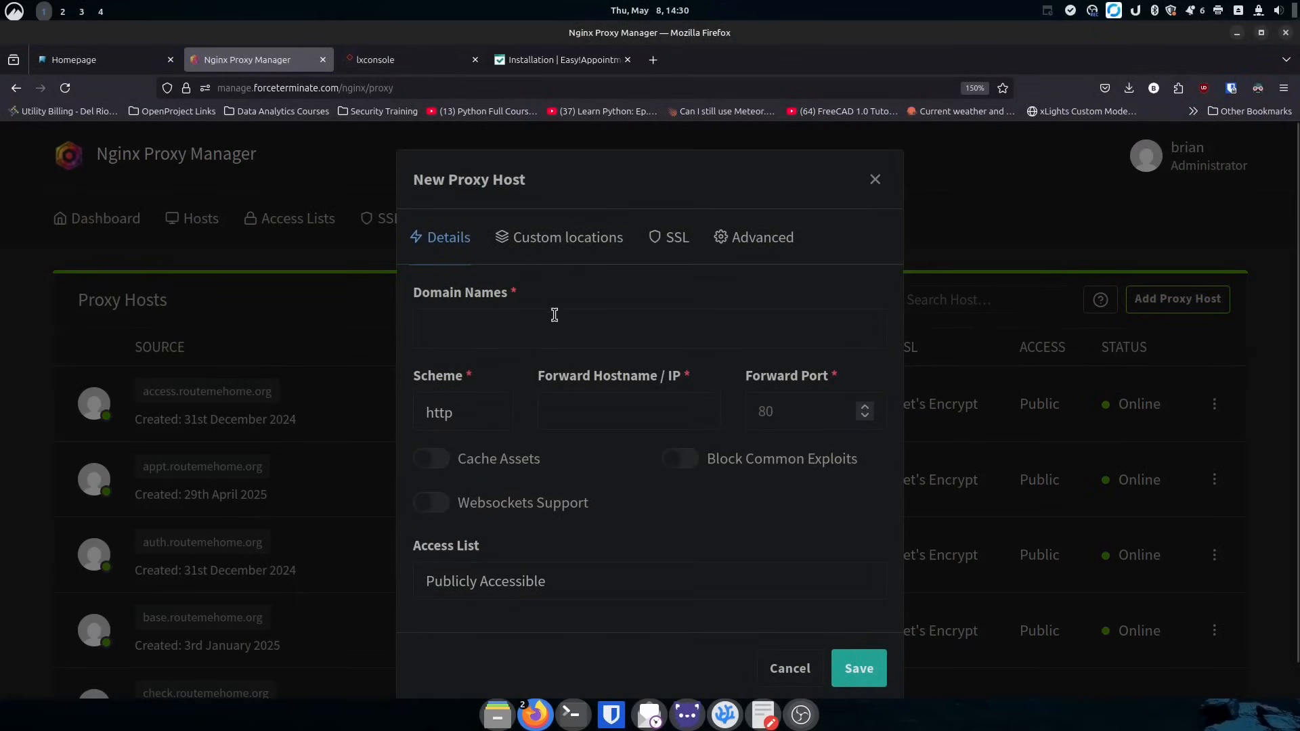
type("appt")
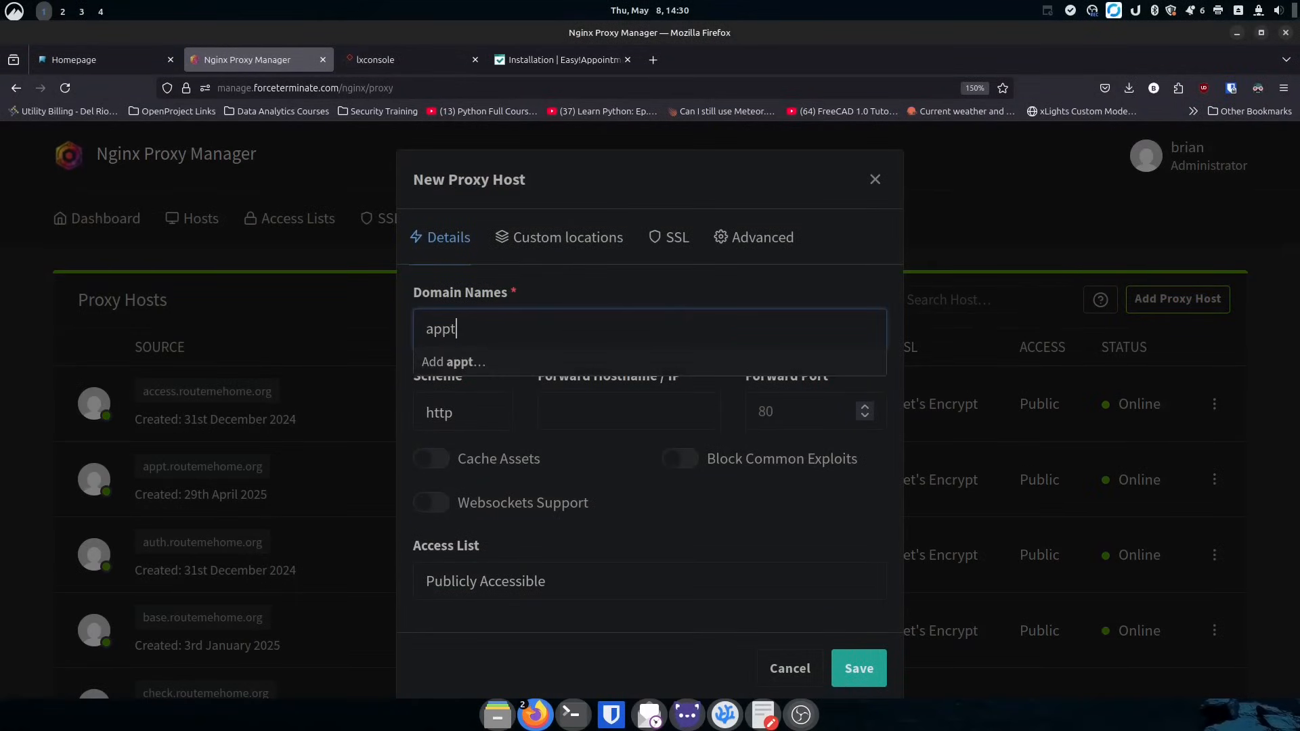
type(".fixitdelrio.com")
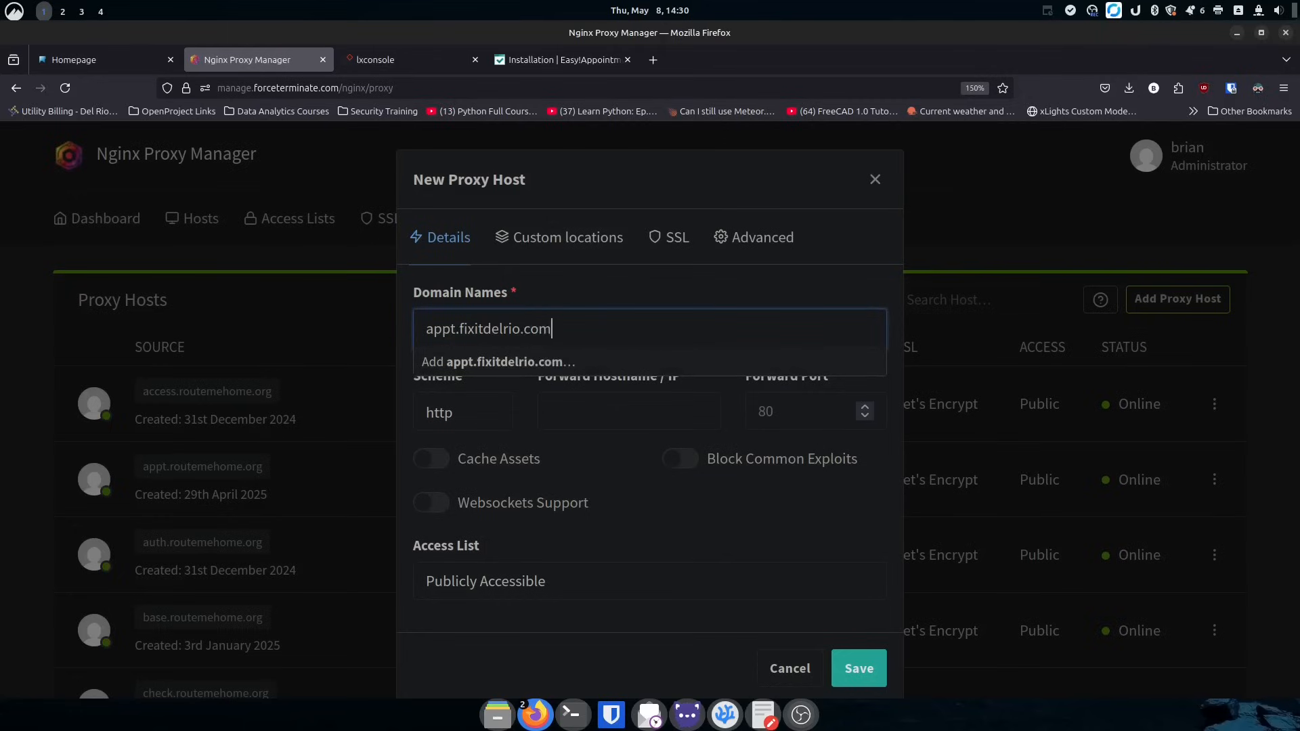
key("Return")
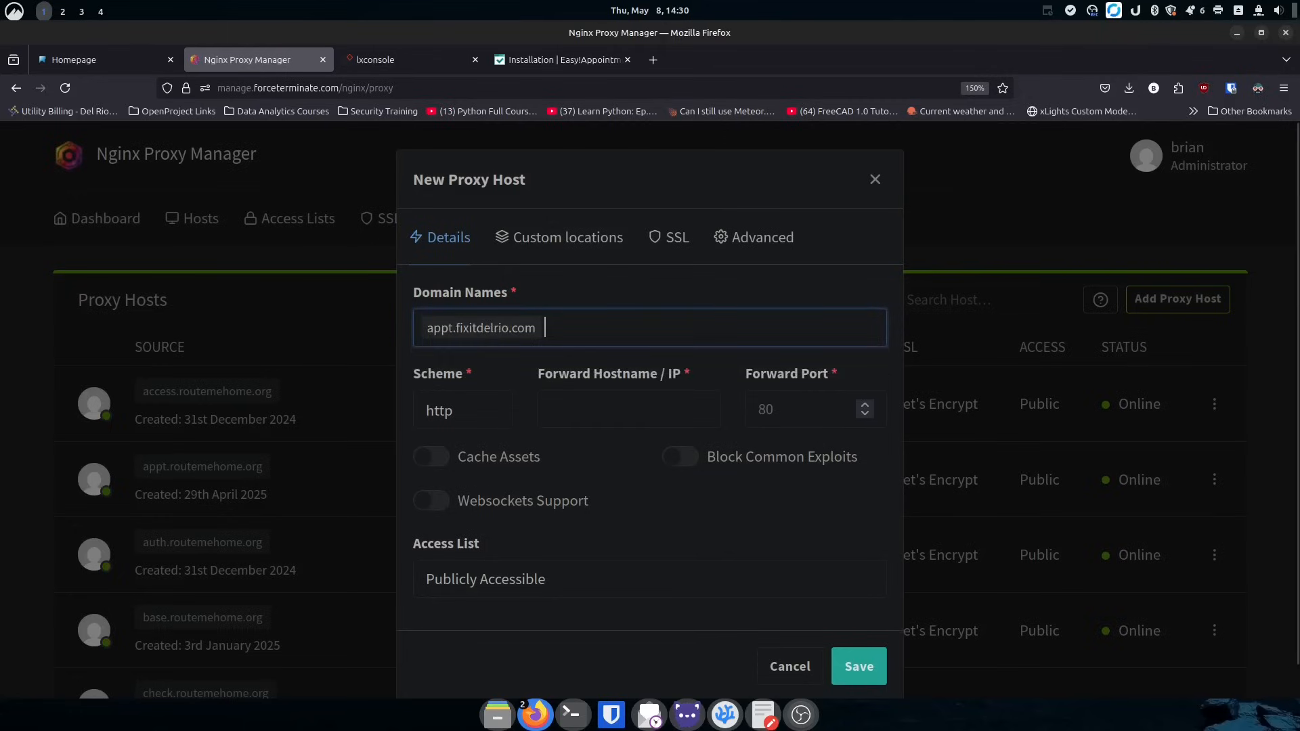
Forward the proxy host to 192.168.10.42 on port 8022, enabling Block Common Exploits and Websockets Support.
left_click(594, 414)
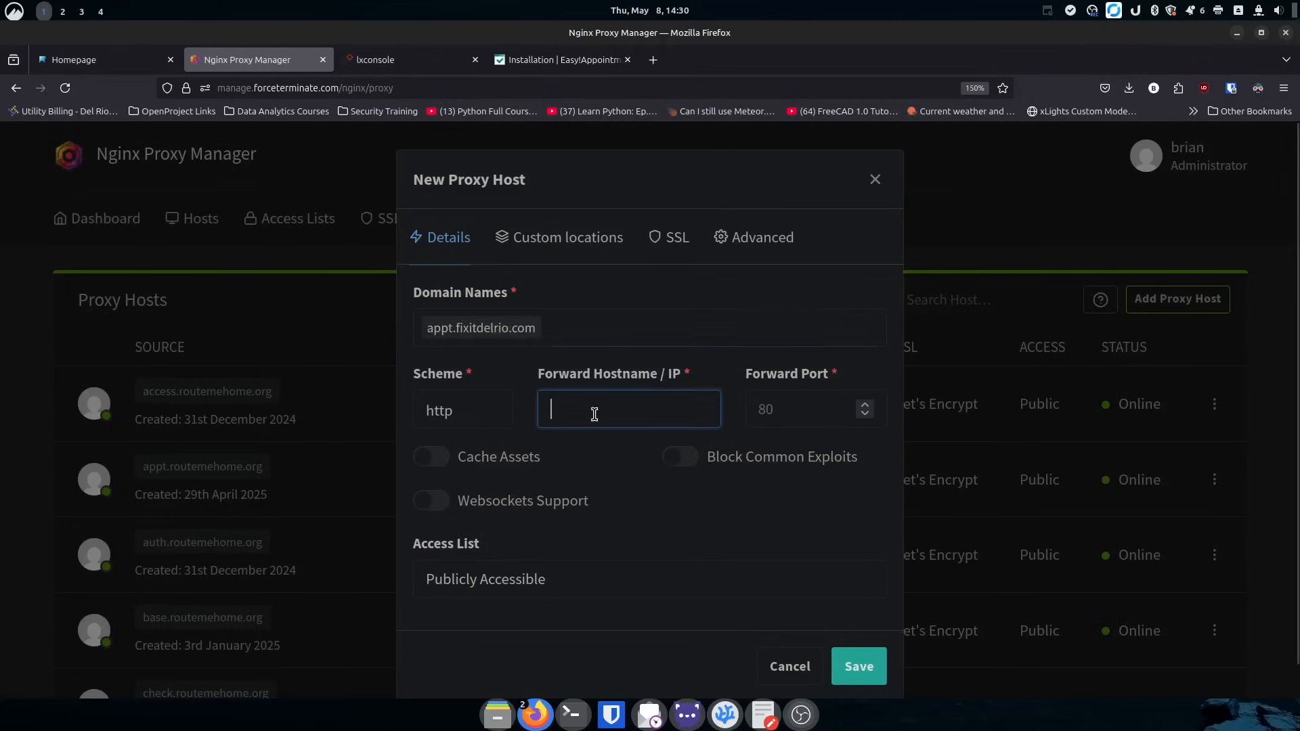
type("192.168.10.42")
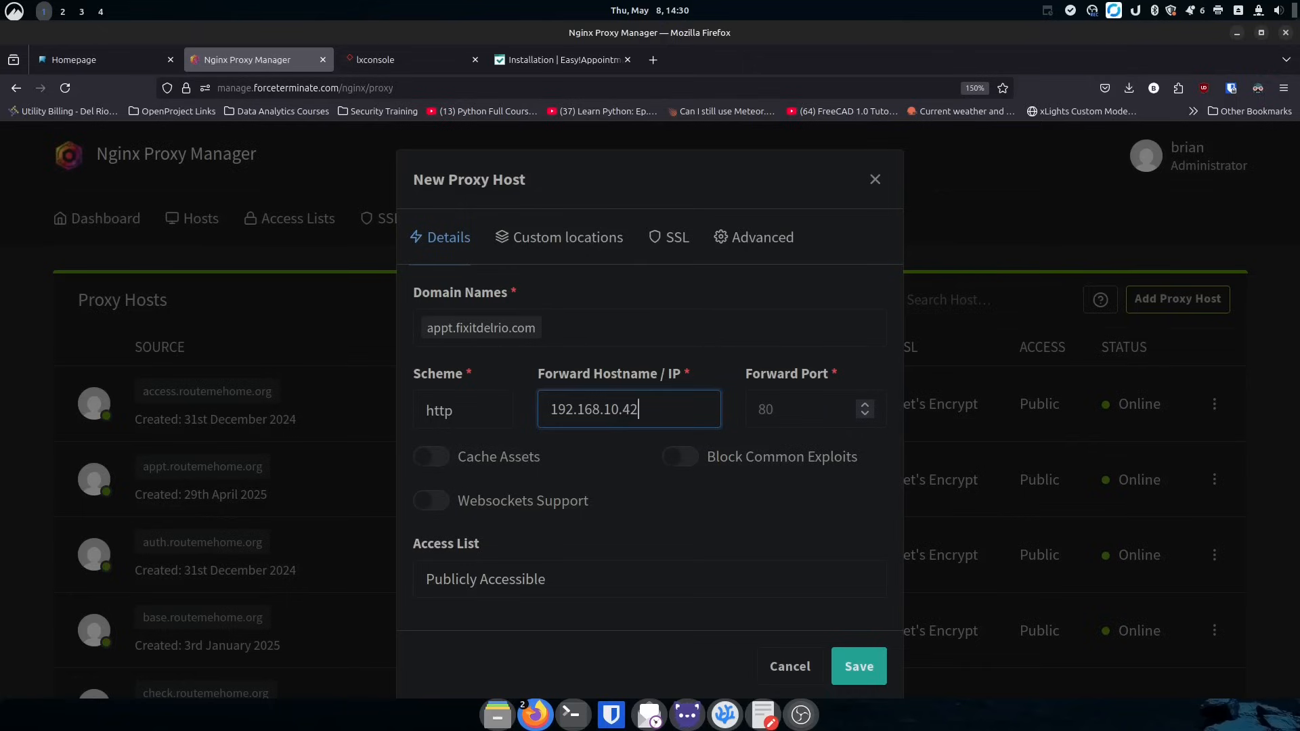
key("Tab")
type("802")
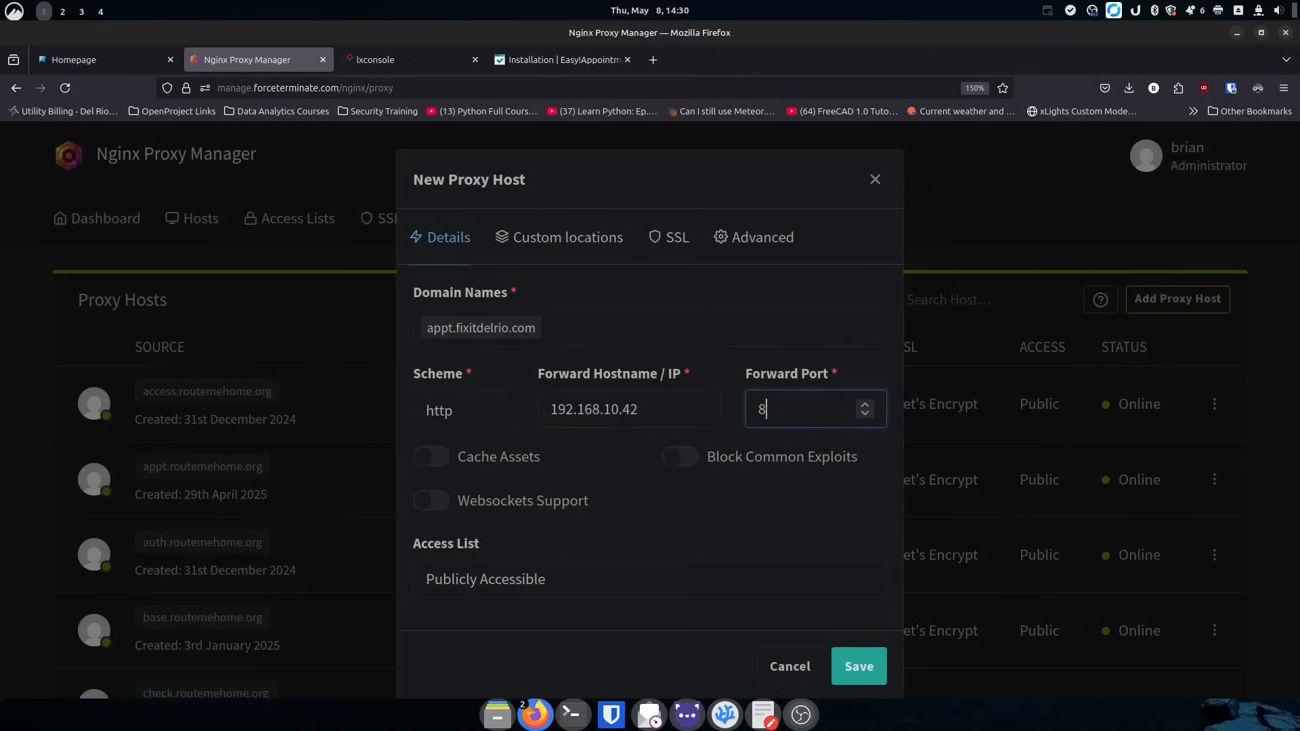
left_click(679, 456)
left_click(442, 505)
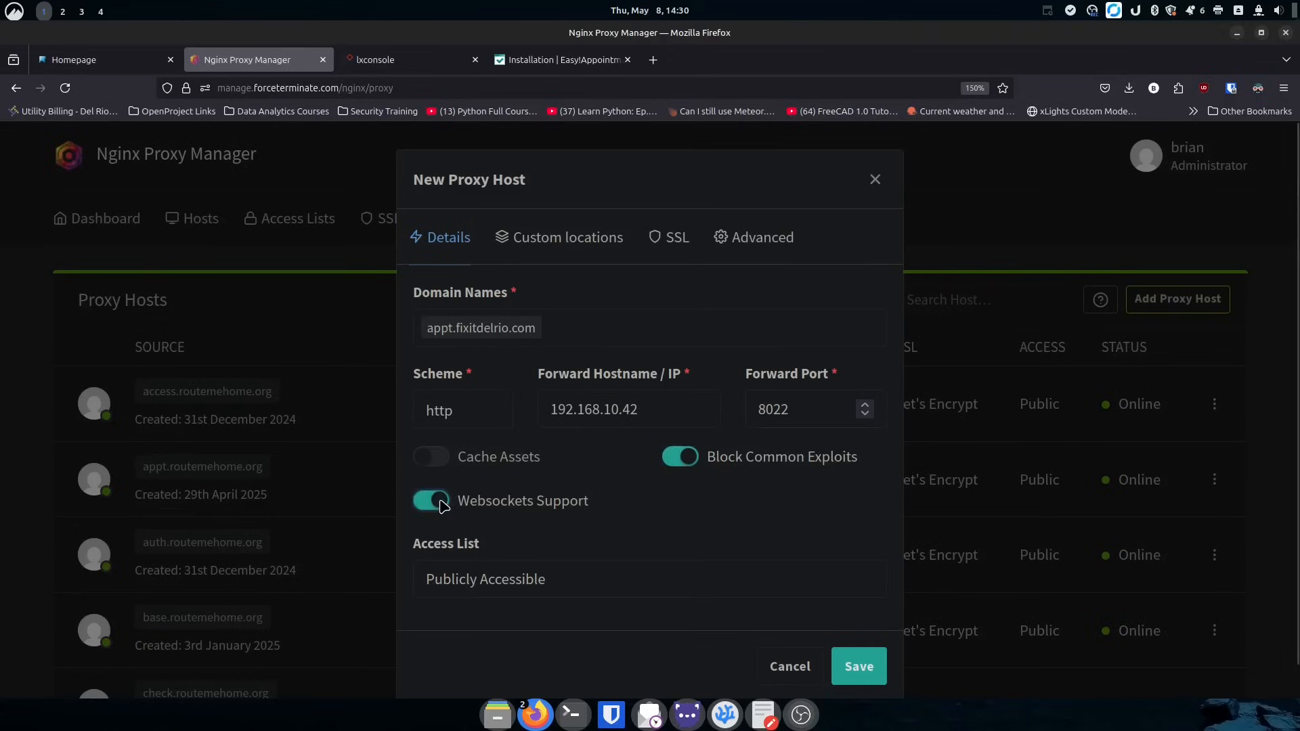
Request a new SSL certificate for the proxy host with Force SSL enabled, accept the Let's Encrypt terms, and save.
left_click(673, 243)
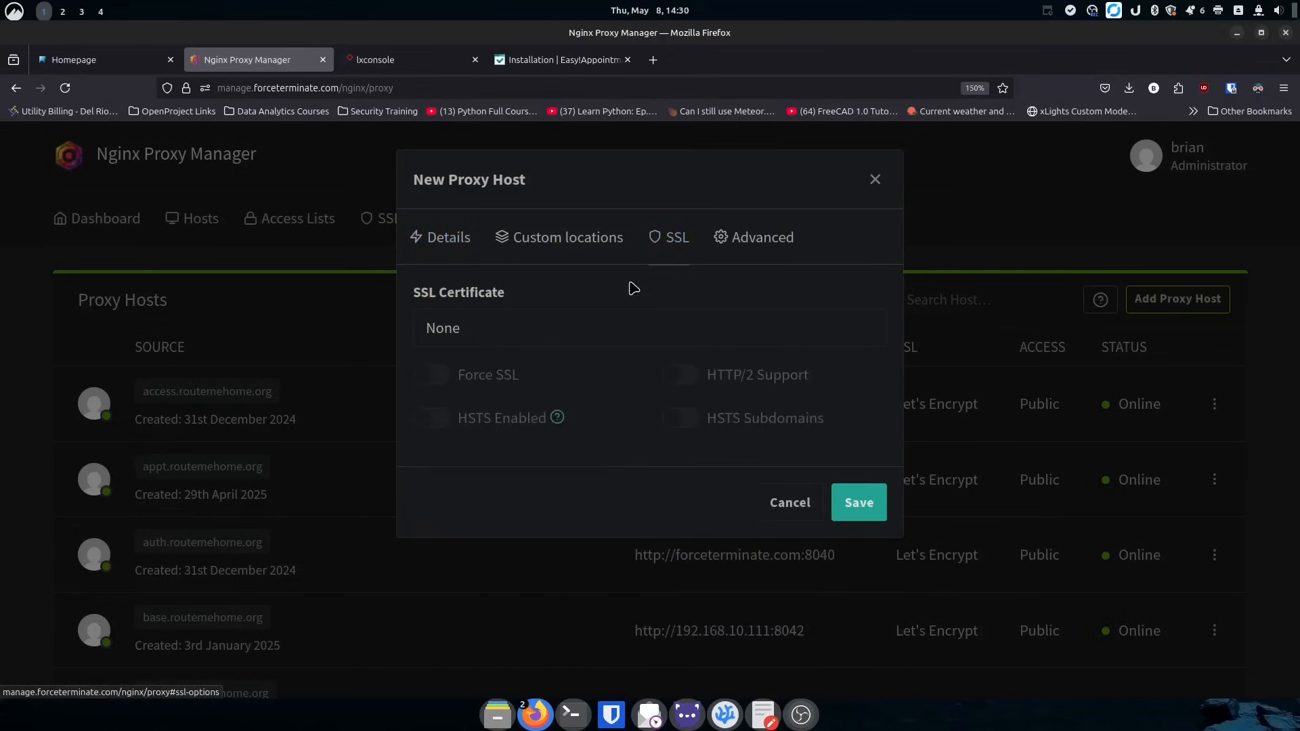
left_click(494, 332)
left_click(500, 415)
left_click(437, 375)
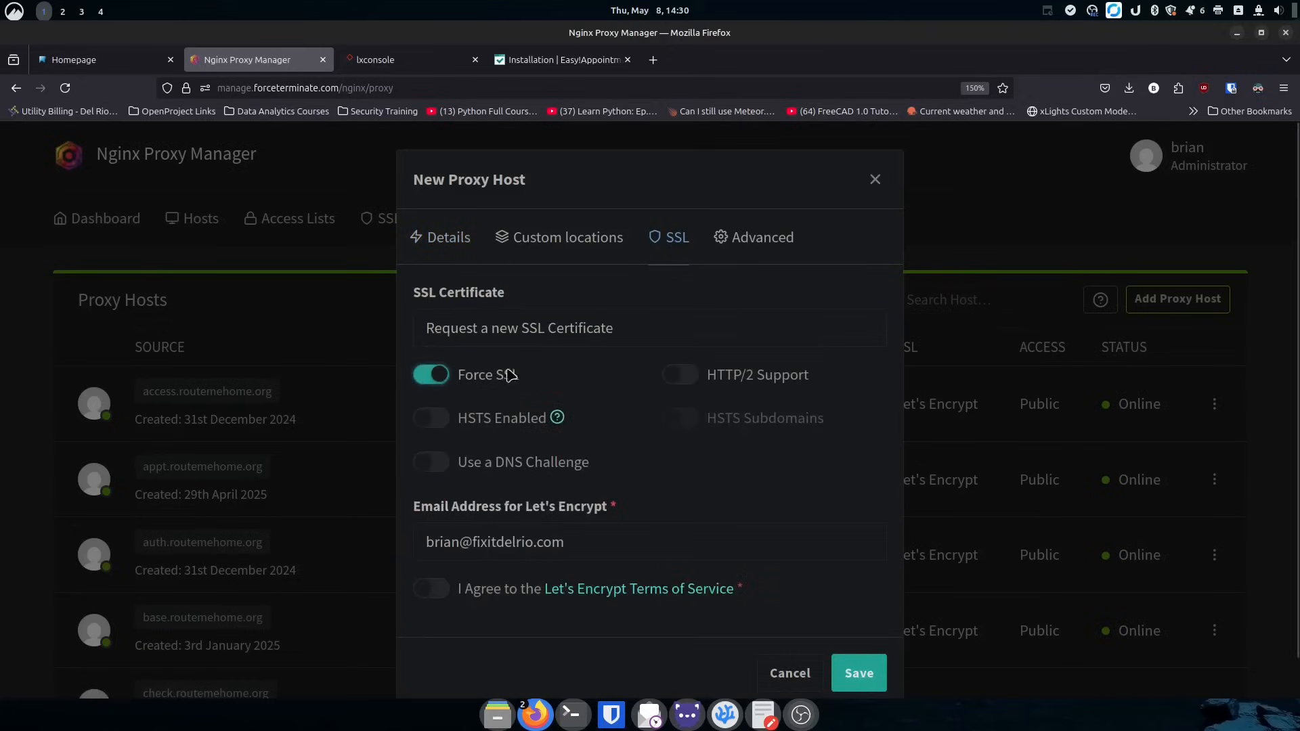
left_click(437, 590)
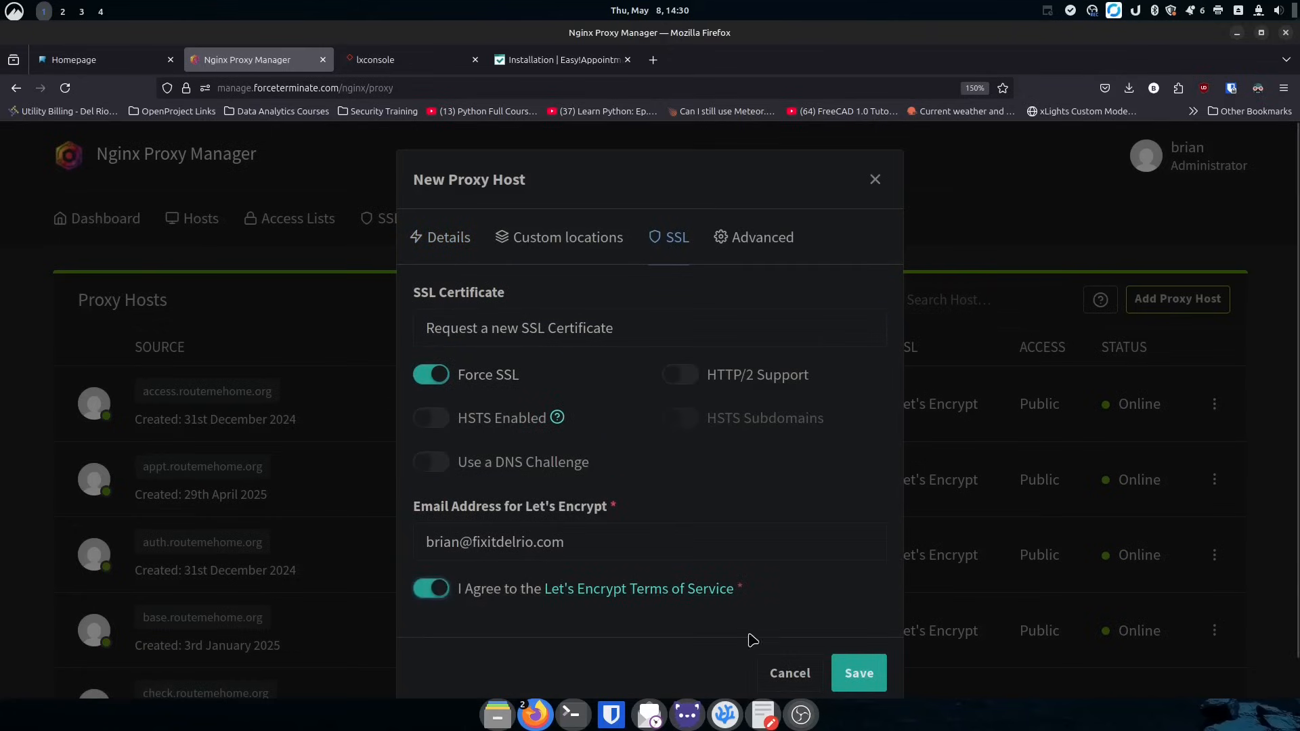
left_click(858, 675)
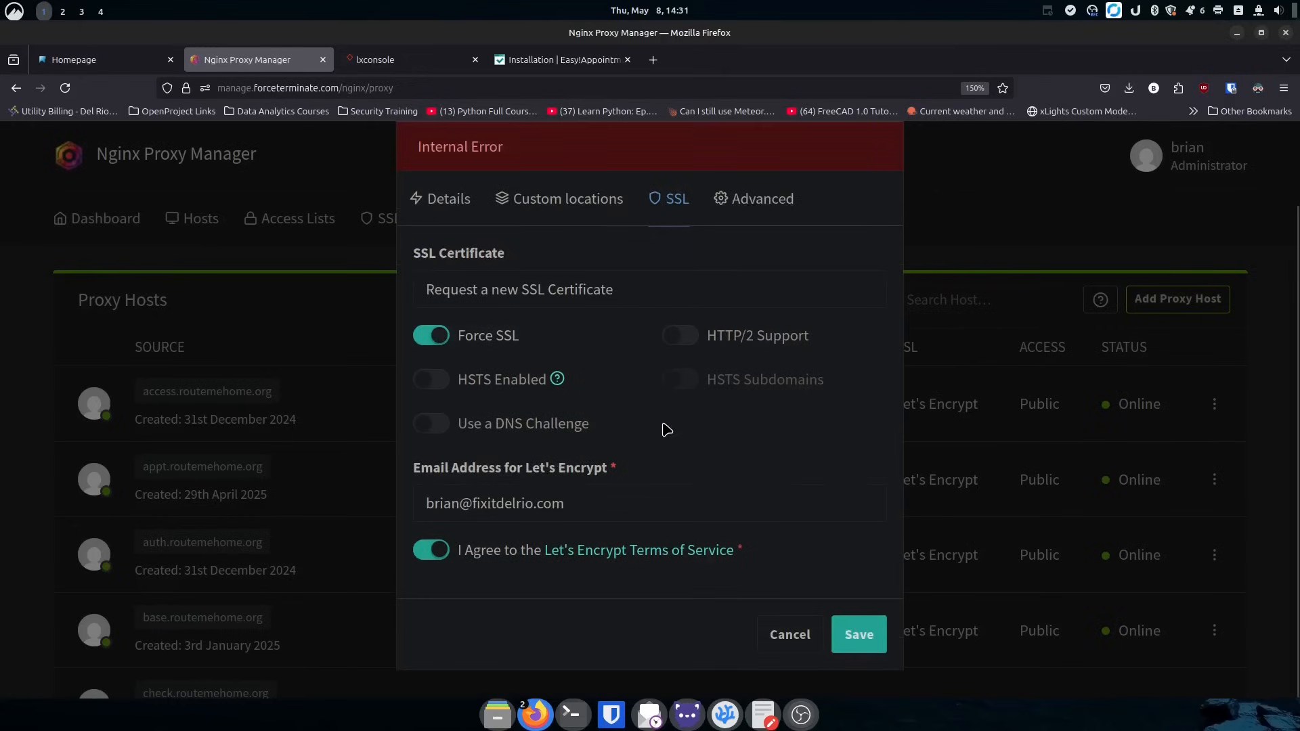
scroll(679, 467, "up", 2)
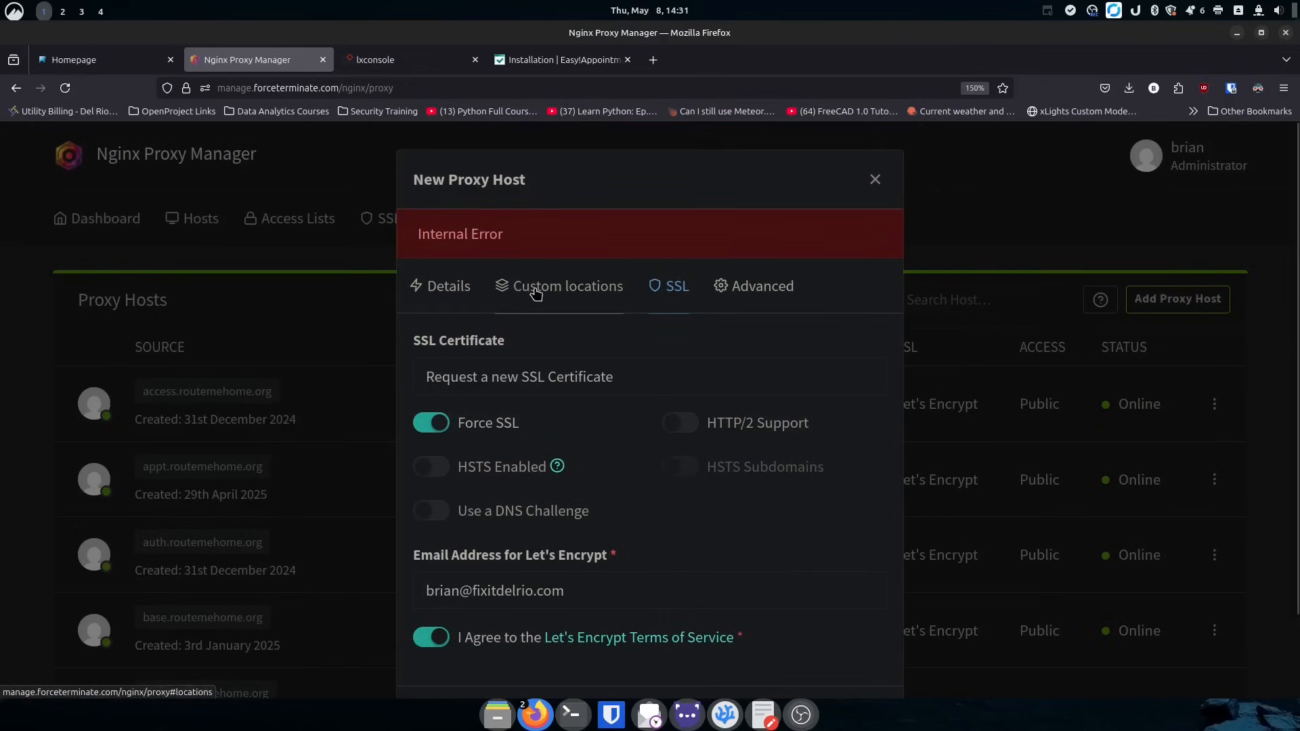
left_click(423, 289)
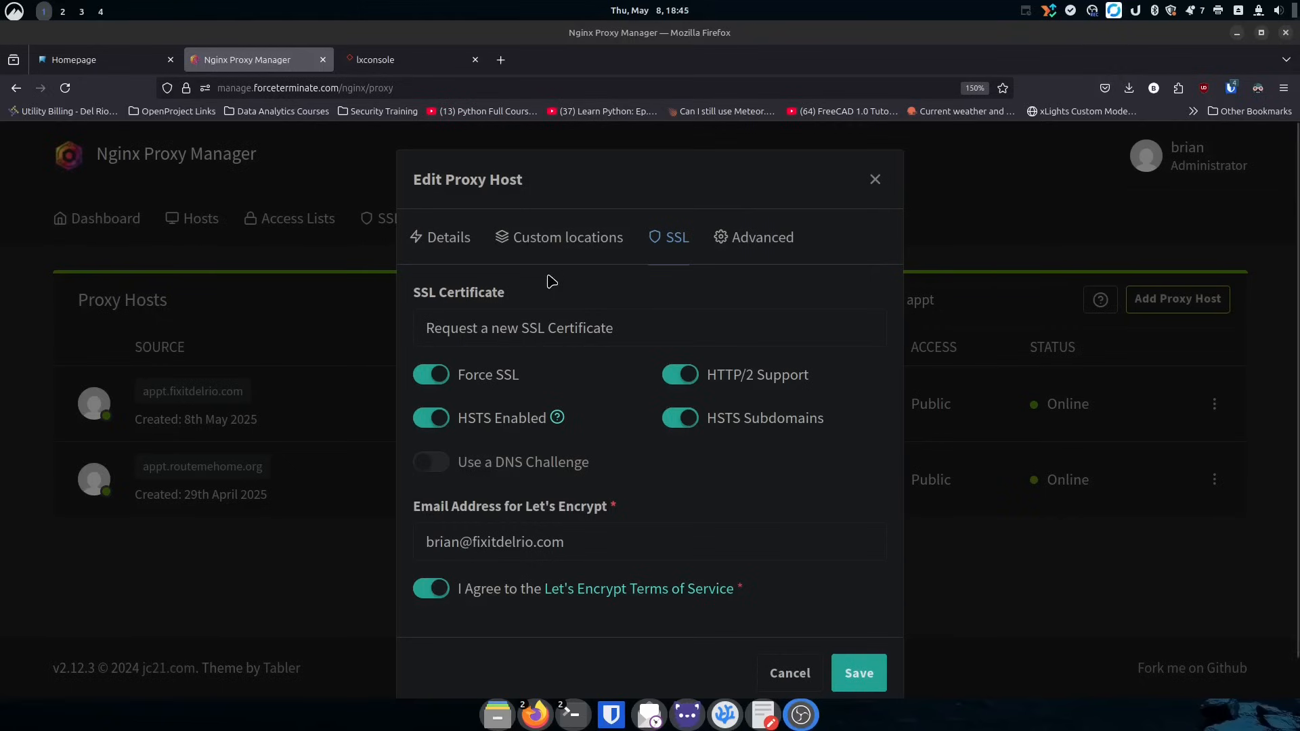
Review the appt.fixitdelrio.com proxy host's forwarding details and SSL options, and save it with a new SSL certificate request.
left_click(458, 242)
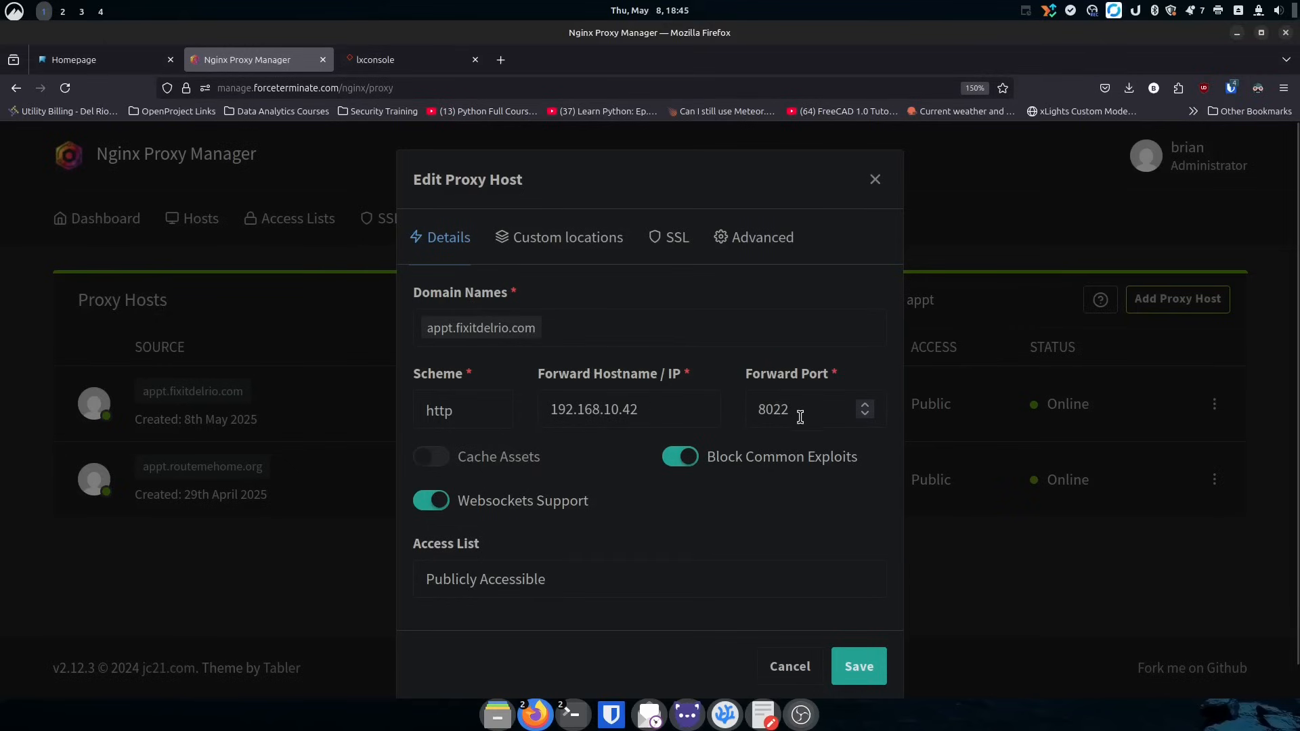
left_click(676, 239)
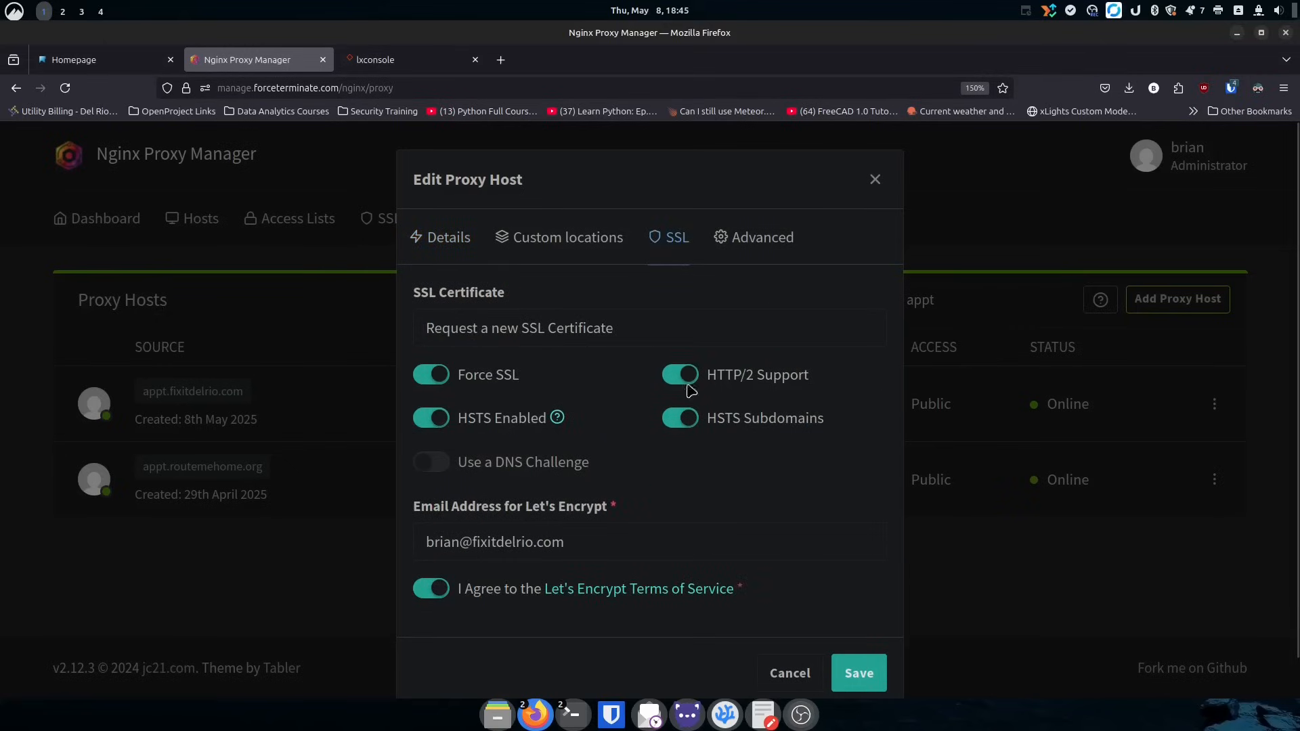
left_click(842, 670)
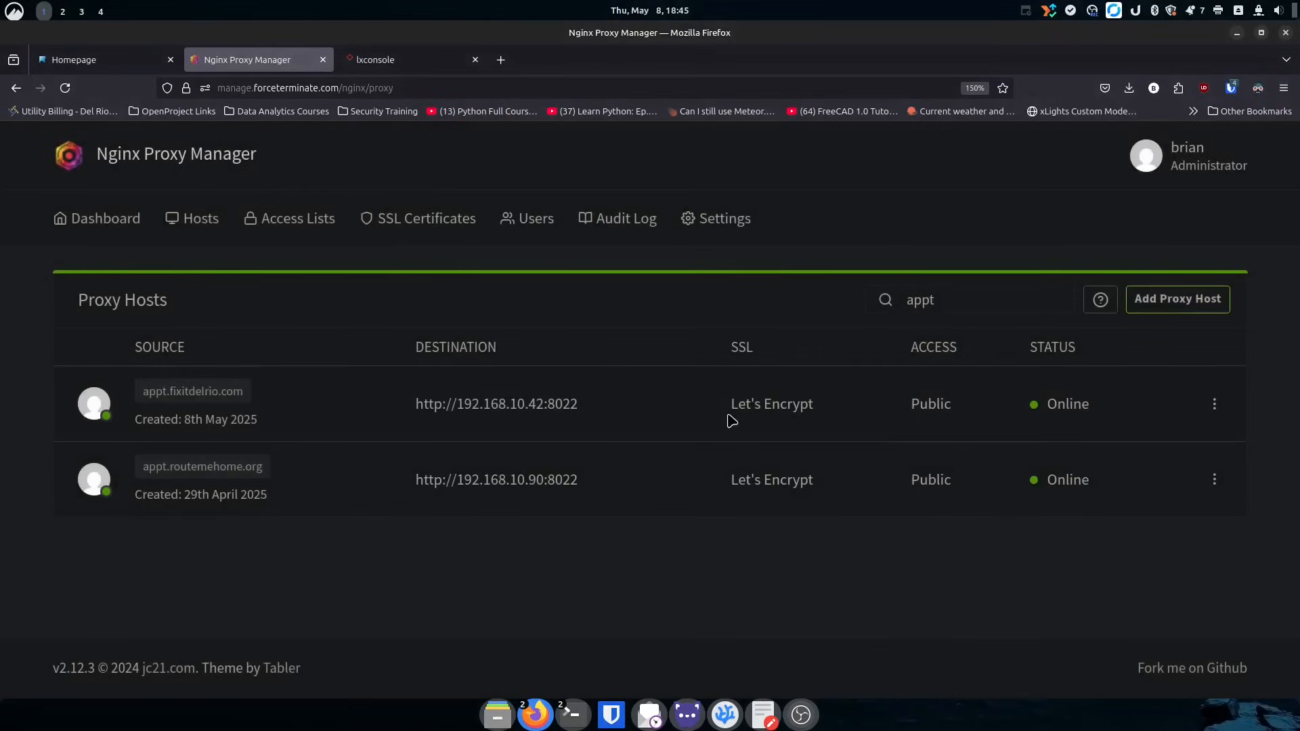
Reopen the appt.fixitdelrio.com proxy host, check its certificate and SSL options, and save it.
left_click(1215, 405)
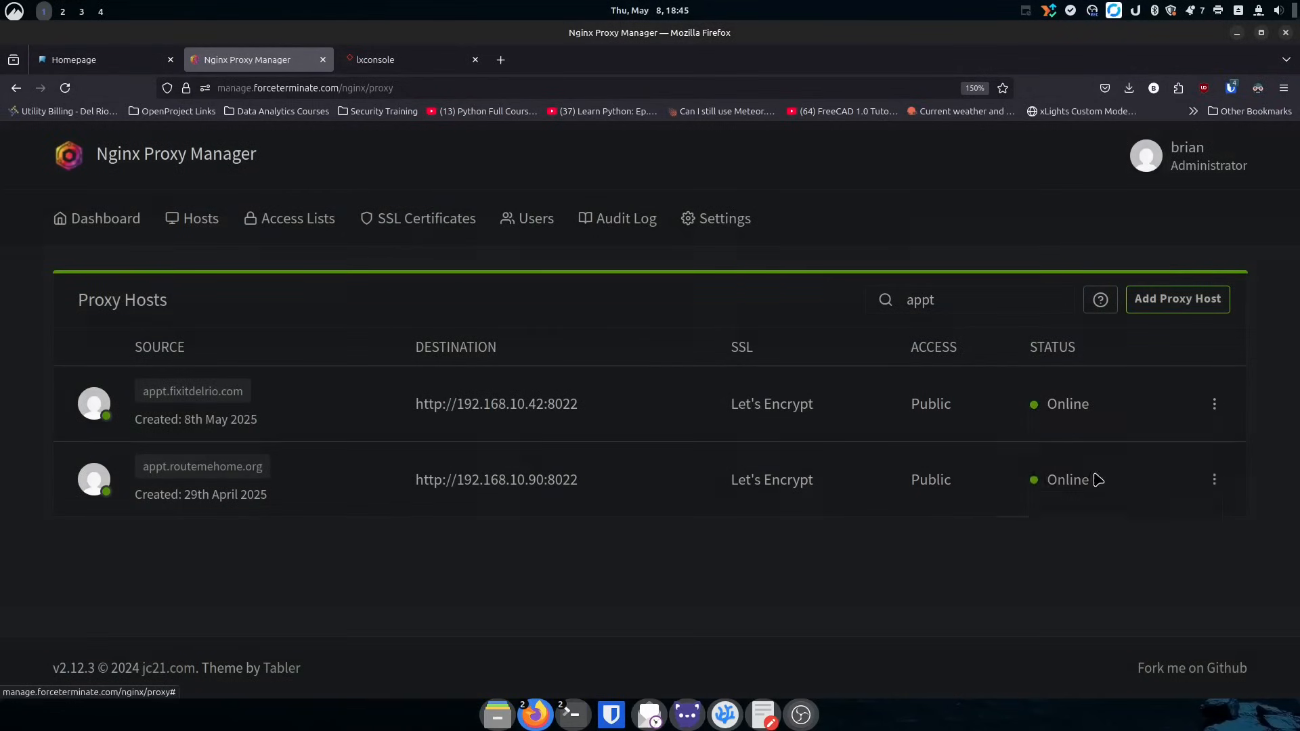
left_click(1091, 480)
left_click(673, 240)
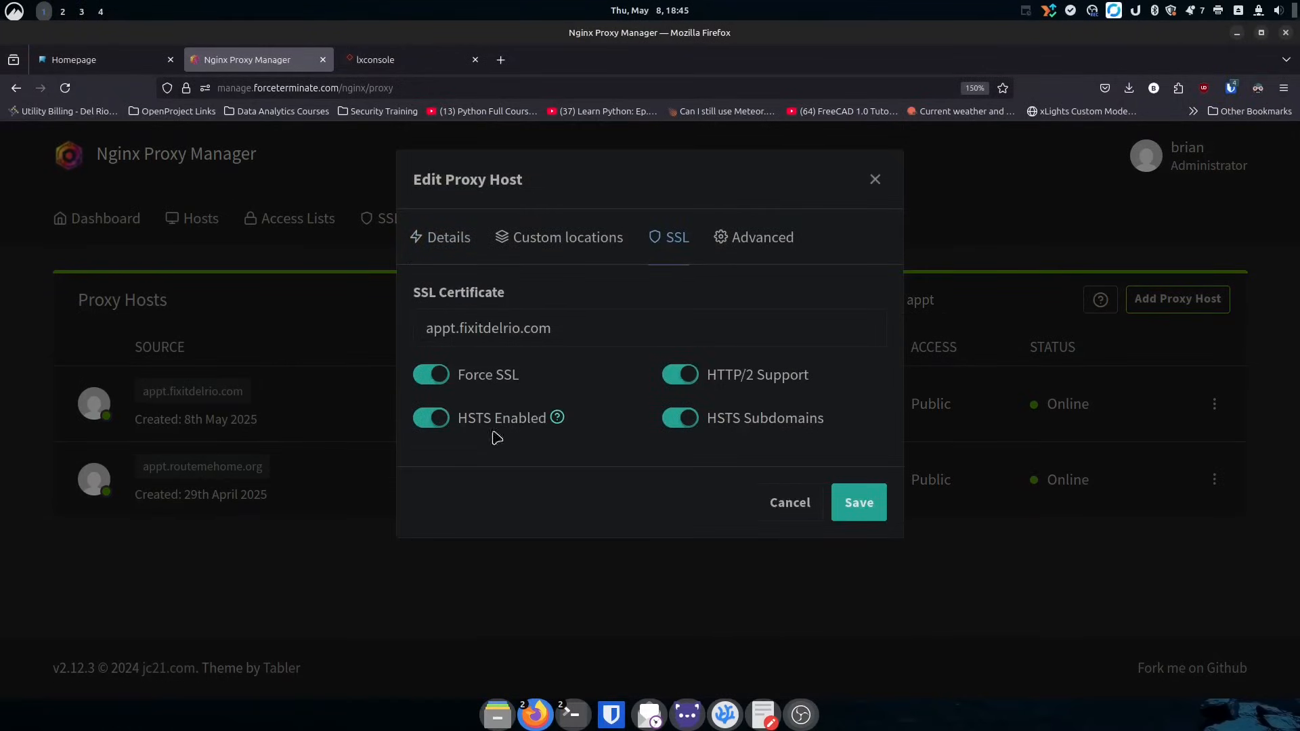
left_click(857, 507)
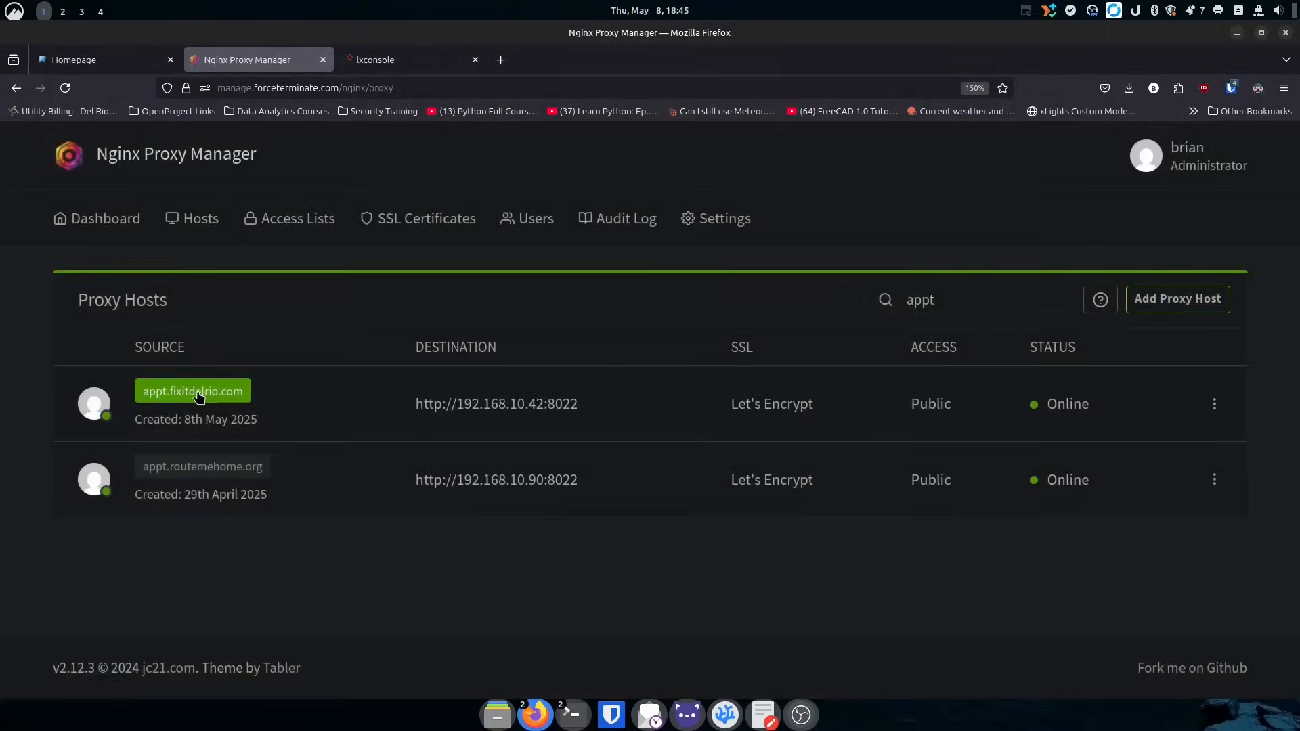
Open the appt.fixitdelrio.com site from the proxy host list and enter the administrator's first name, last name, and e-mail.
left_click(198, 397)
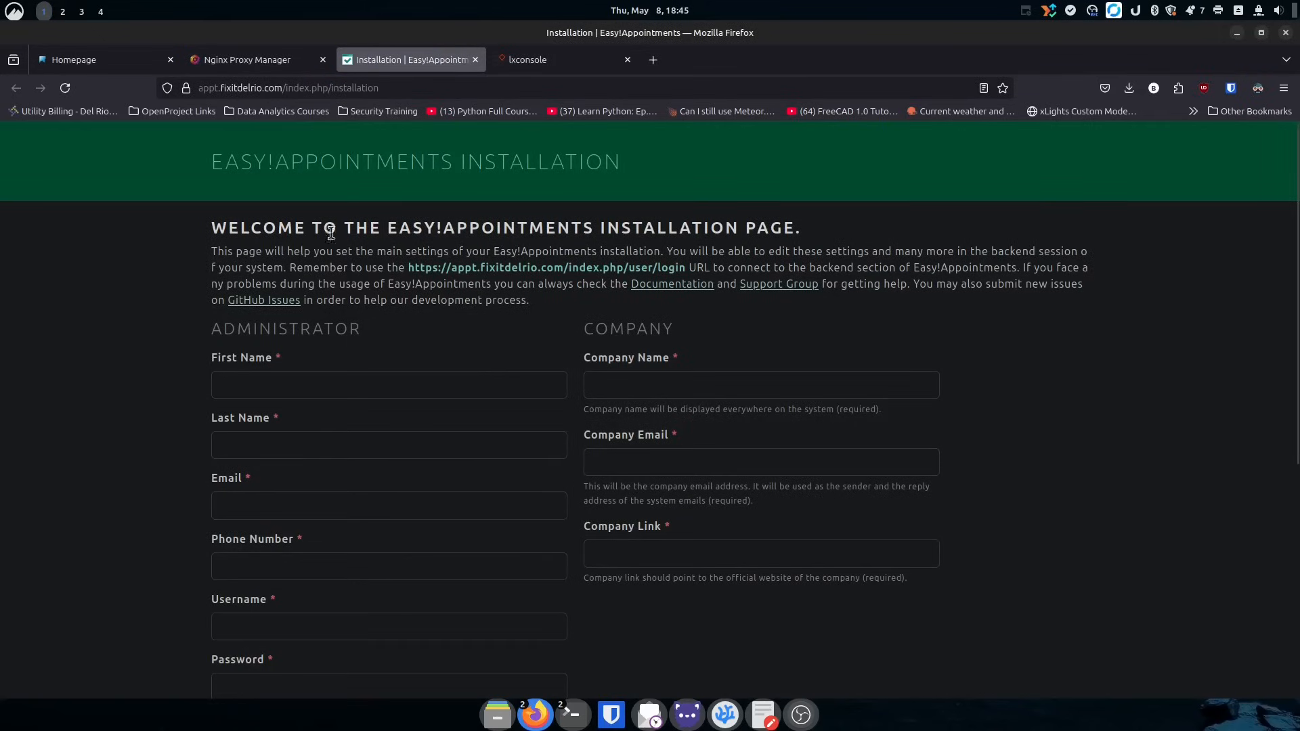
left_click(346, 377)
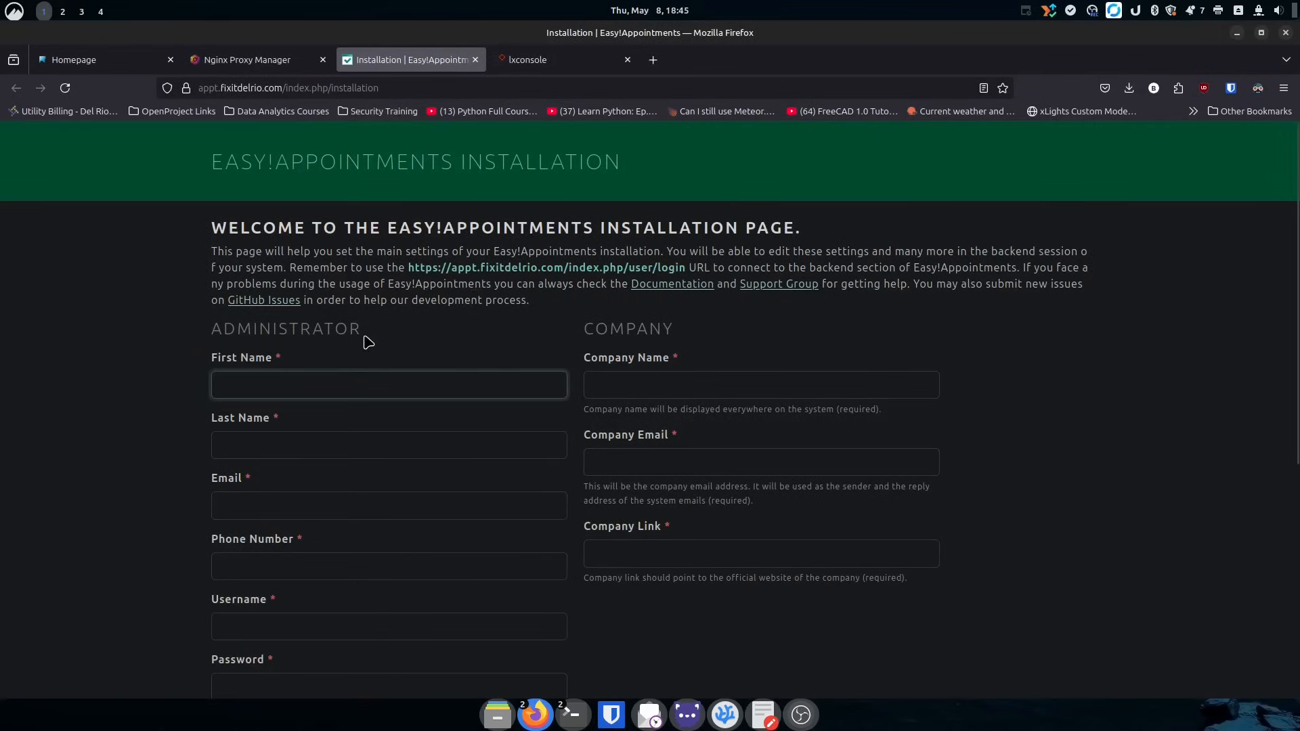
type("Brian")
key("Tab")
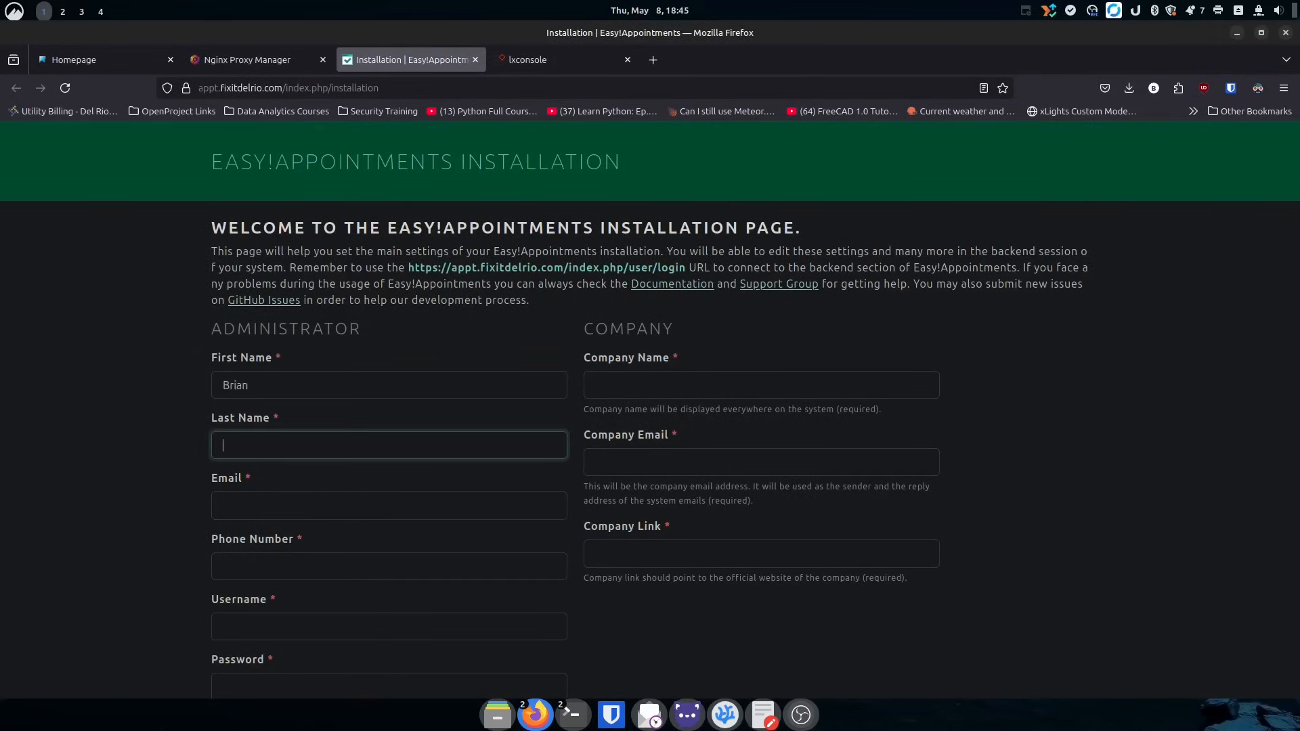
type("McGonagill")
key("Tab")
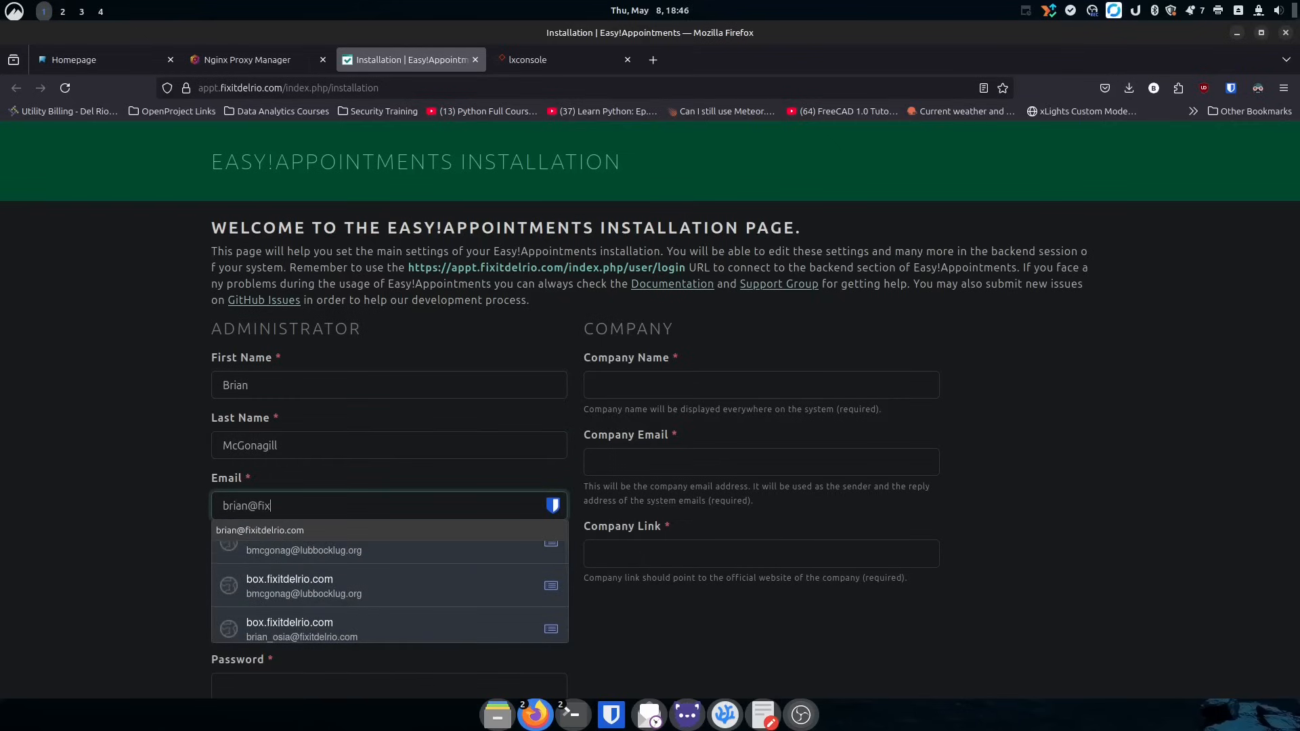
key("Tab")
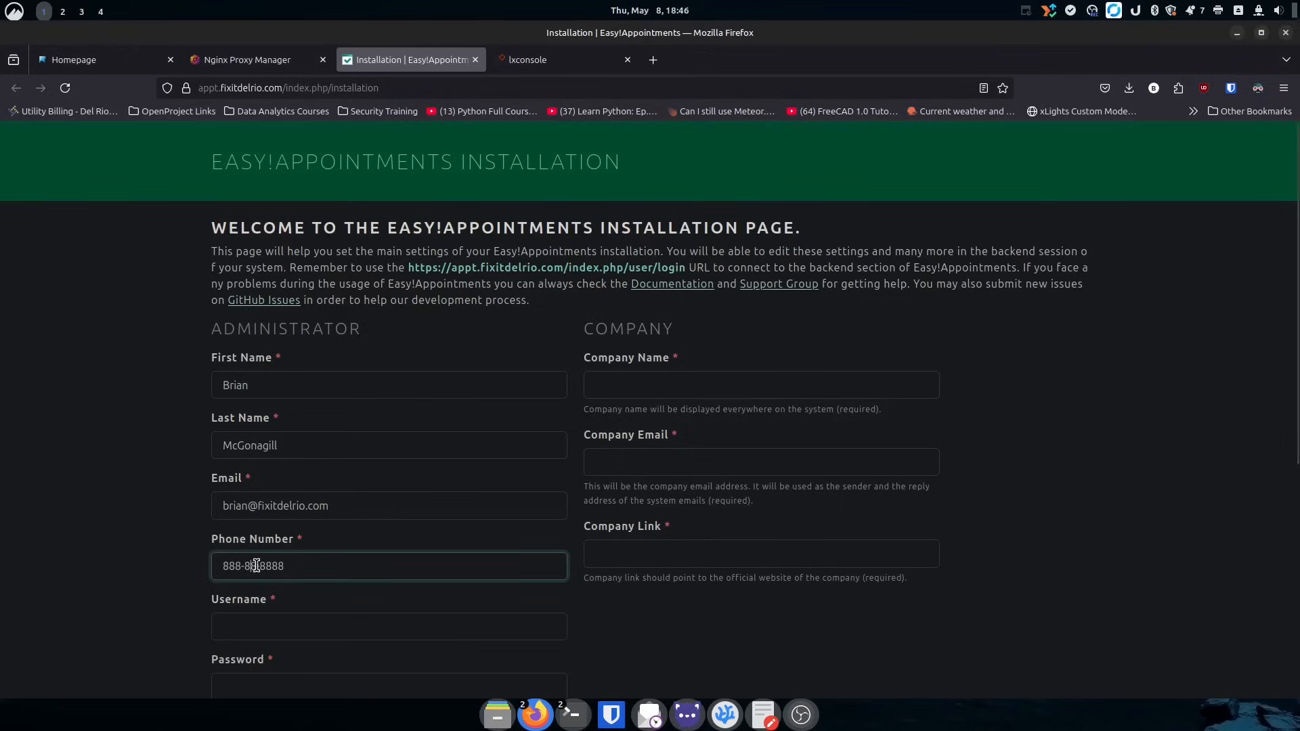
Enter the administrator's username, and fill in the account password in both the Password and Retype Password fields.
left_click(308, 621)
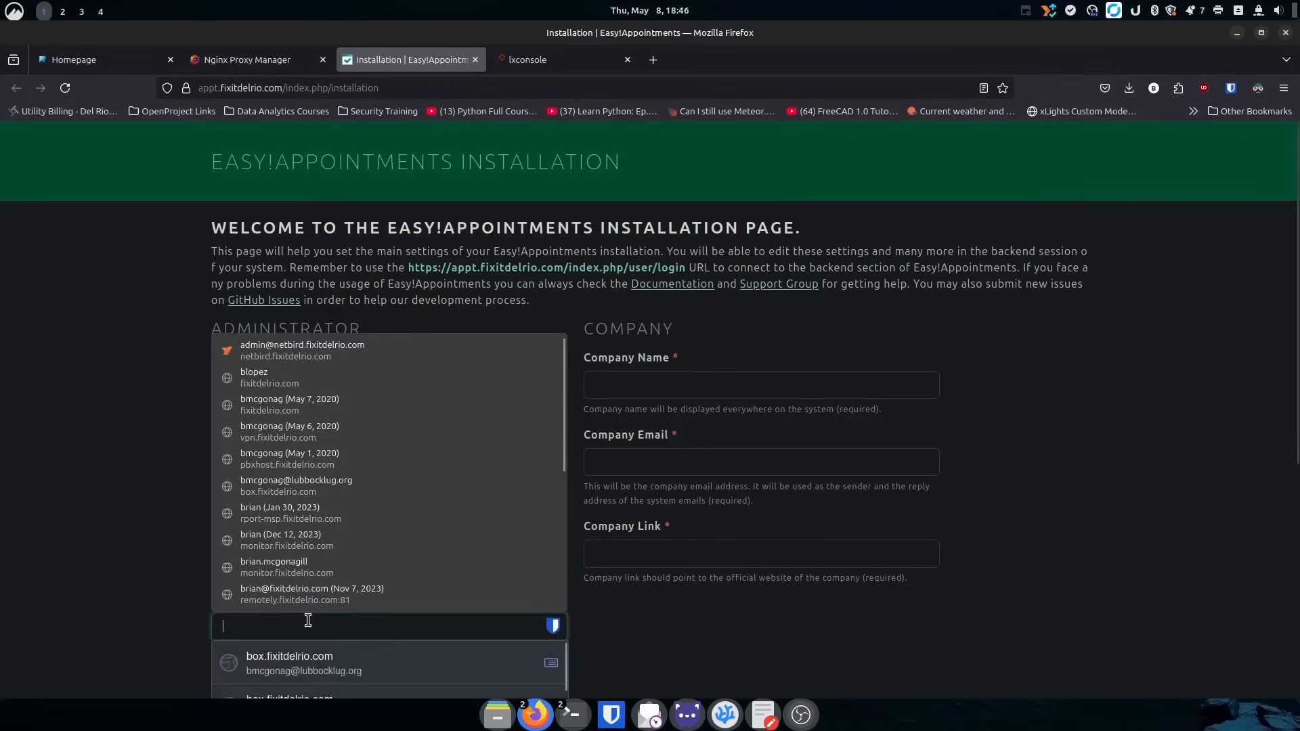
type("brian_admin")
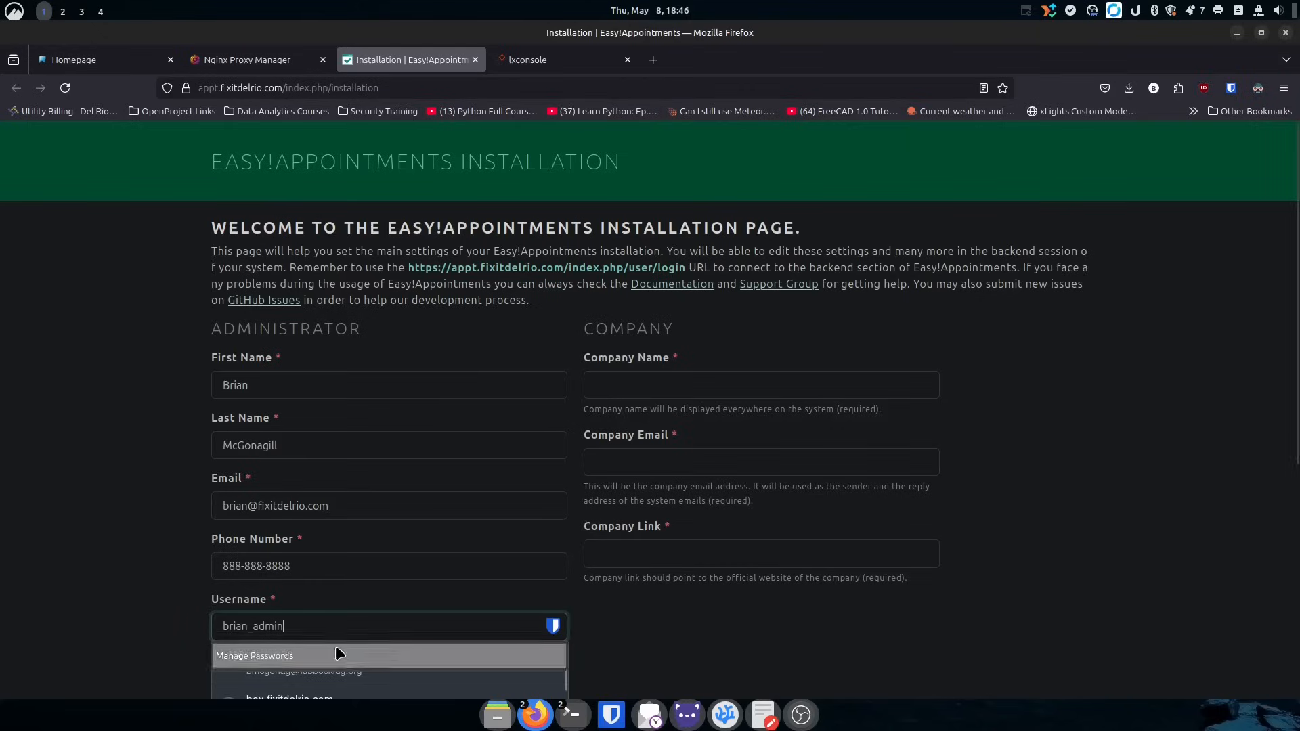
left_click(169, 597)
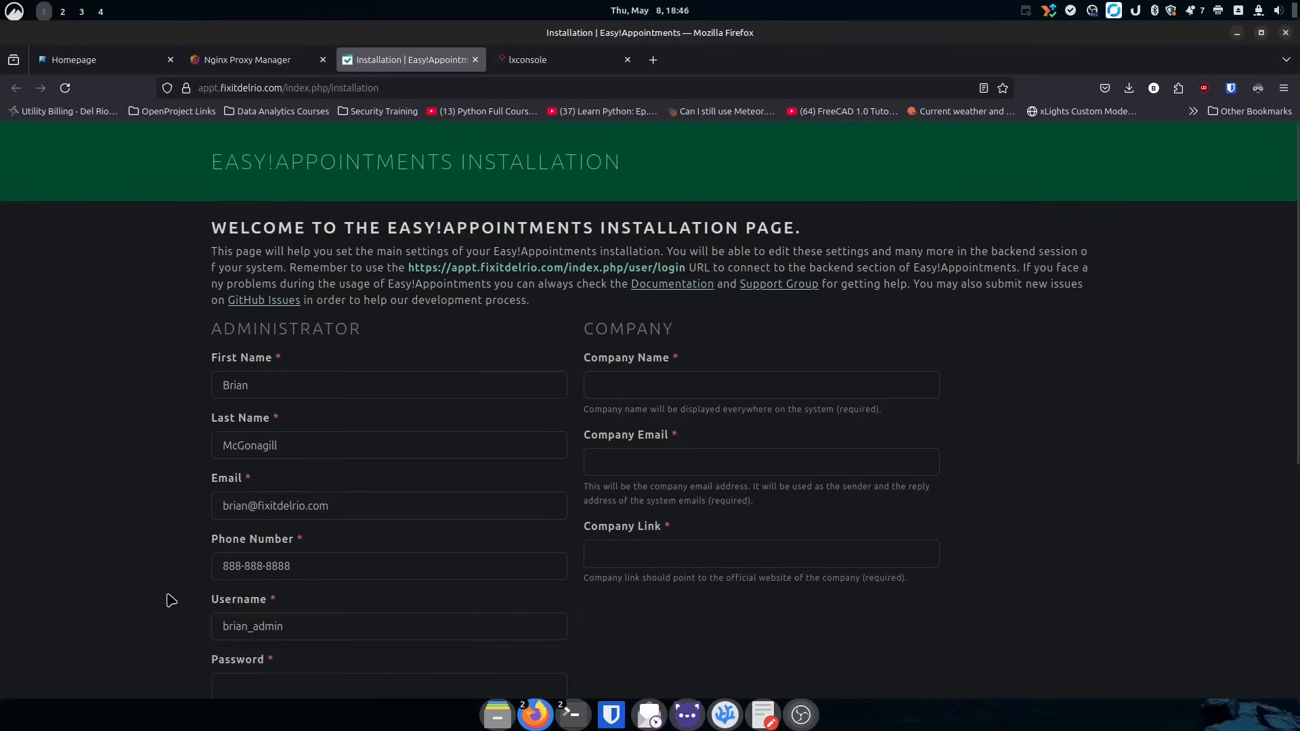
scroll(261, 679, "down", 1)
left_click(305, 593)
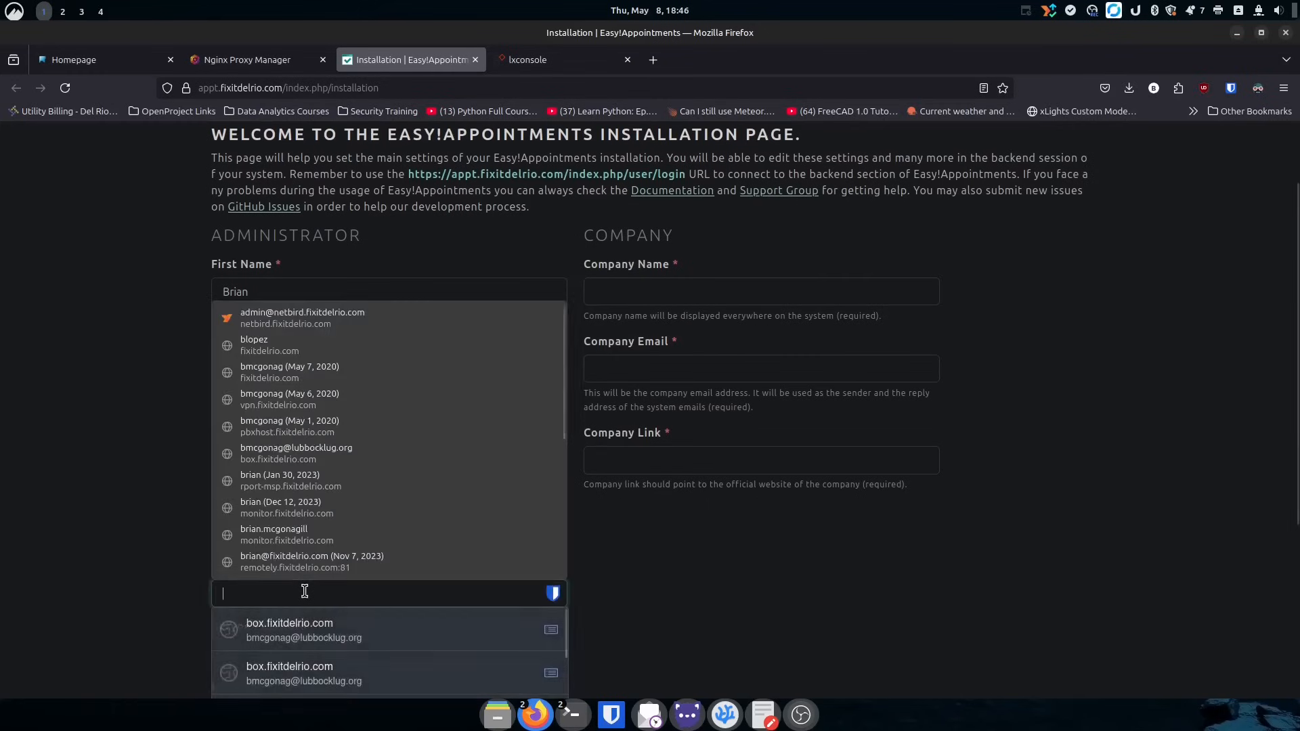
type("•••")
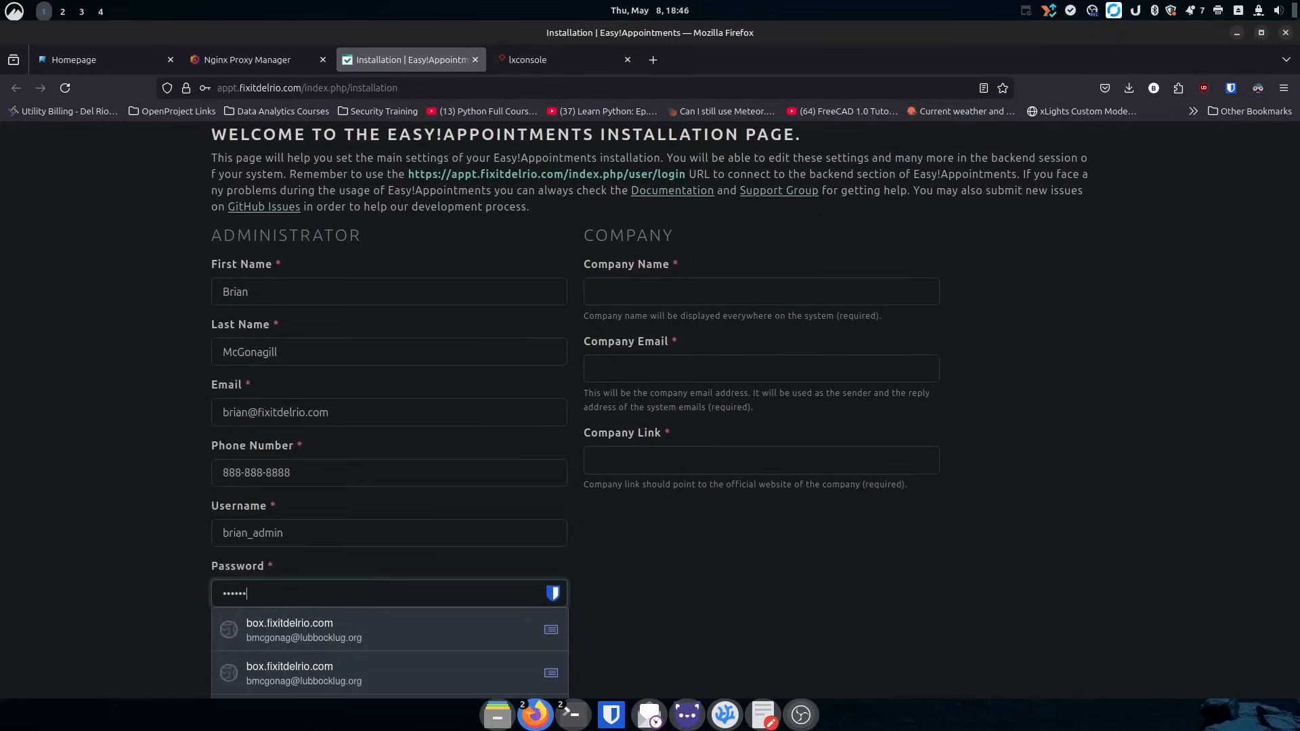
type("••••••••")
key("Tab")
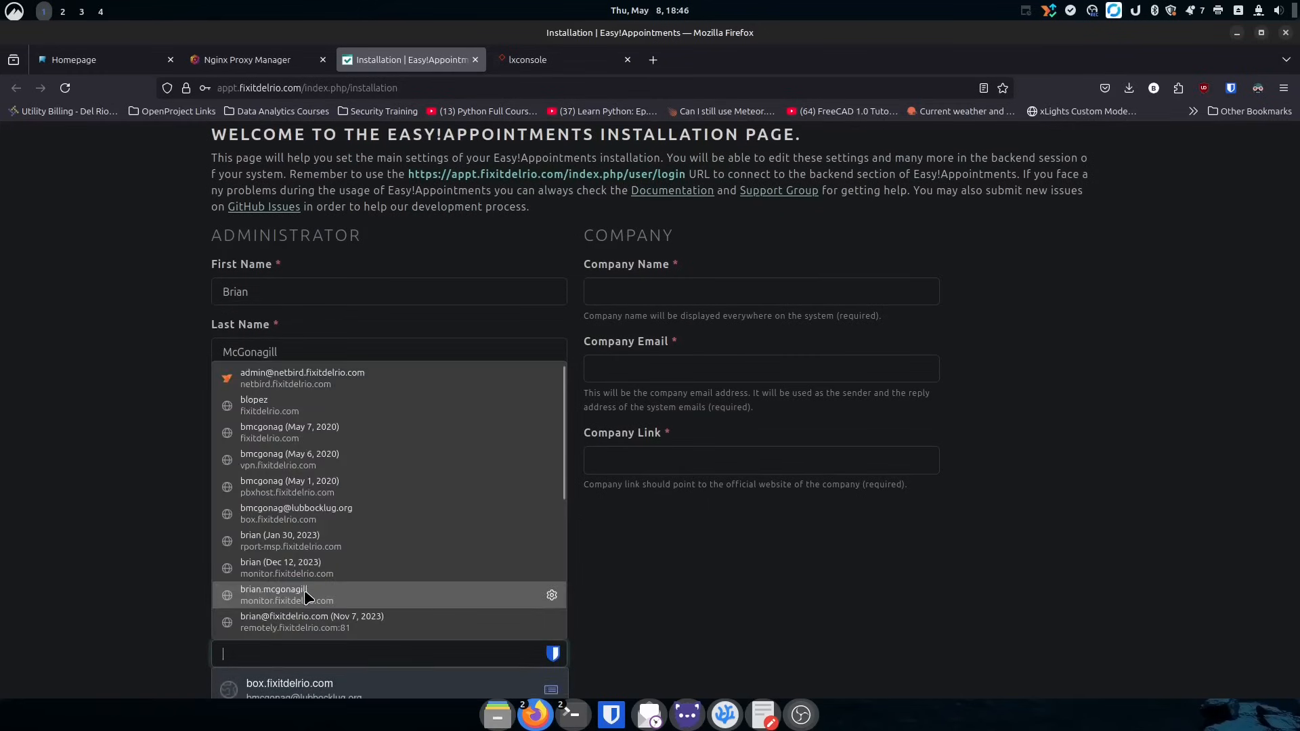
type("•••••")
type("••••••")
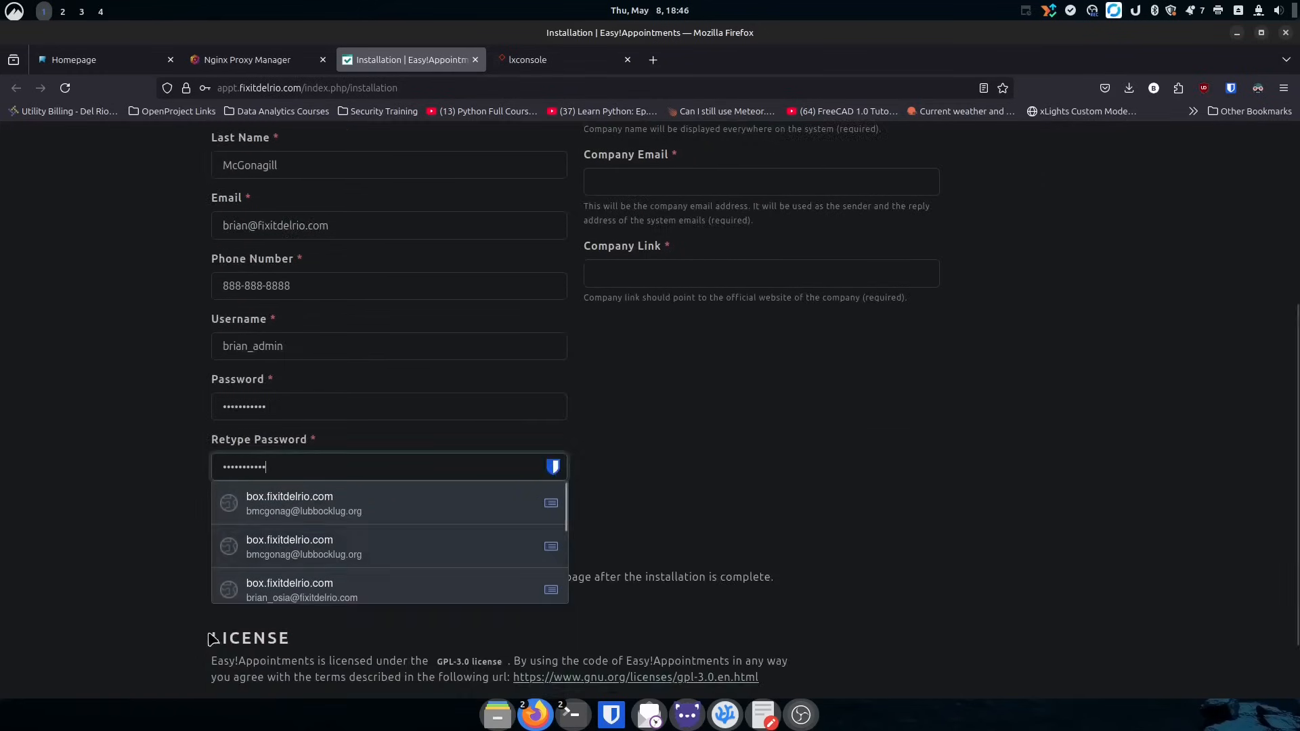
left_click(160, 581)
scroll(228, 623, "down", 3)
left_click(296, 639)
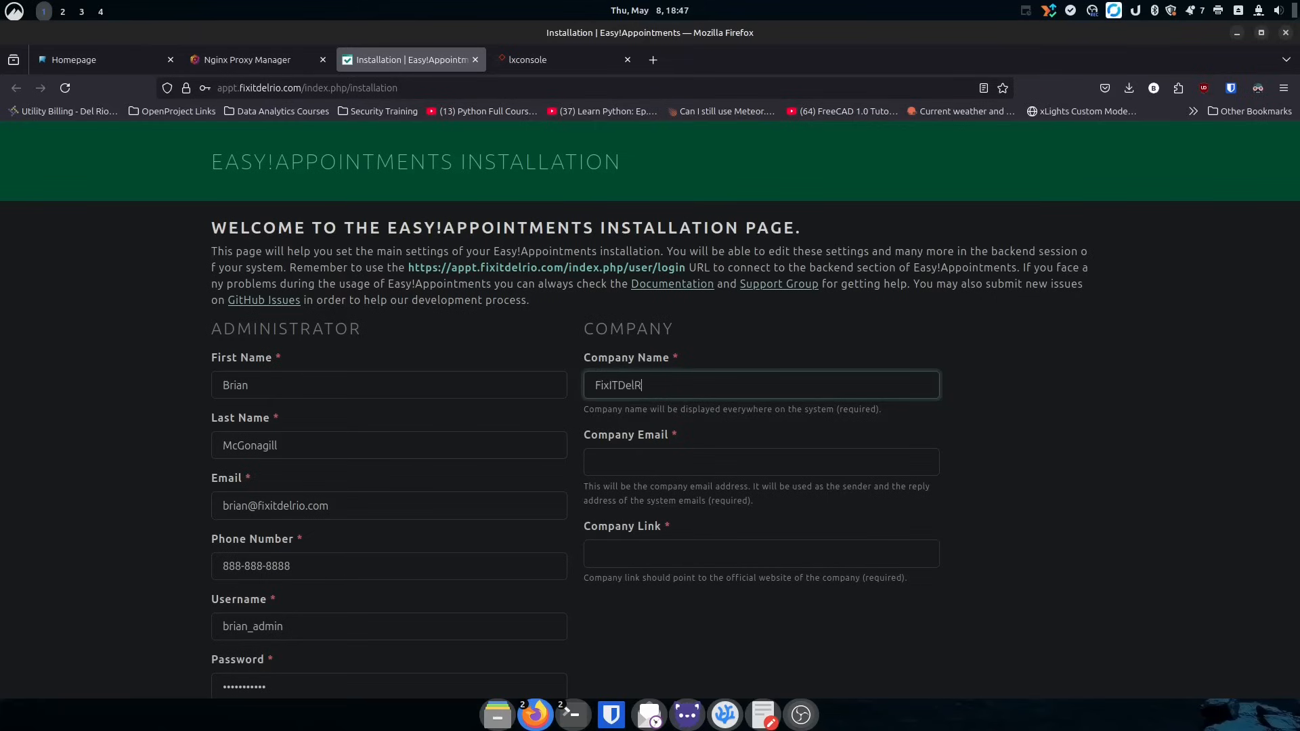
key("Tab")
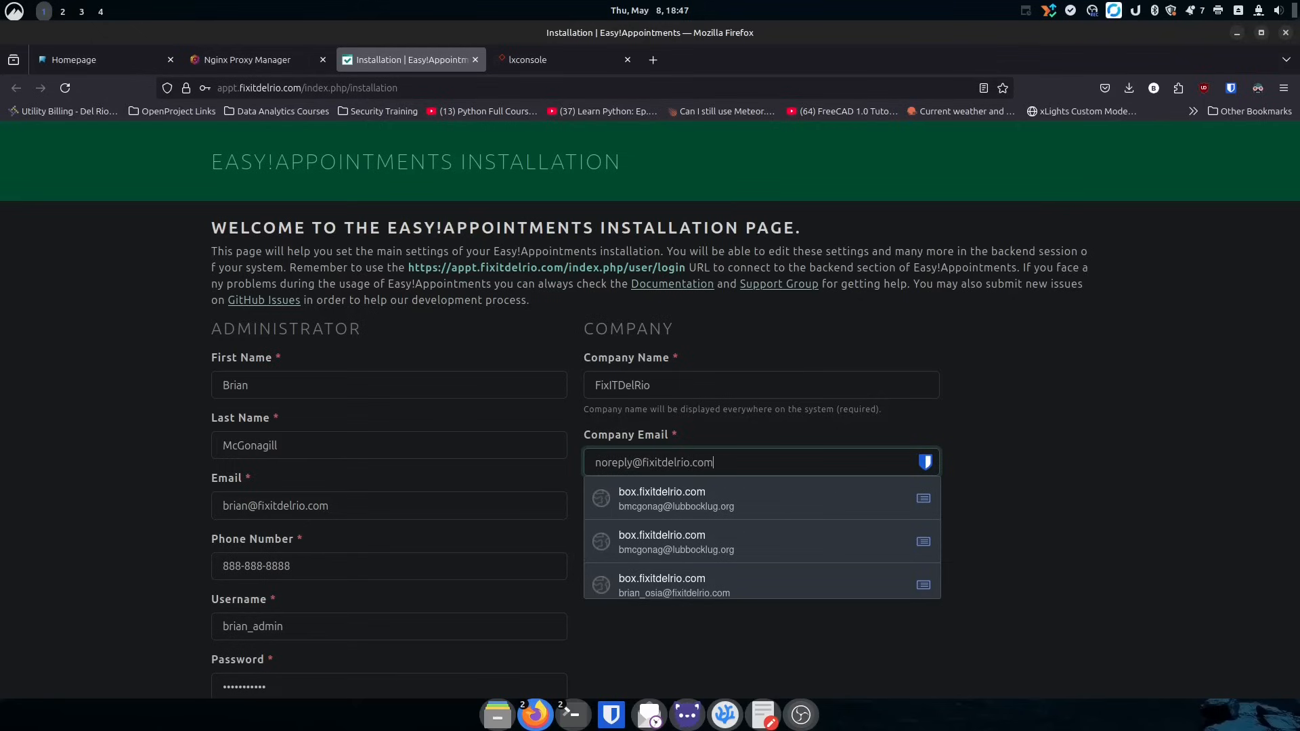
left_click(1074, 478)
left_click(678, 556)
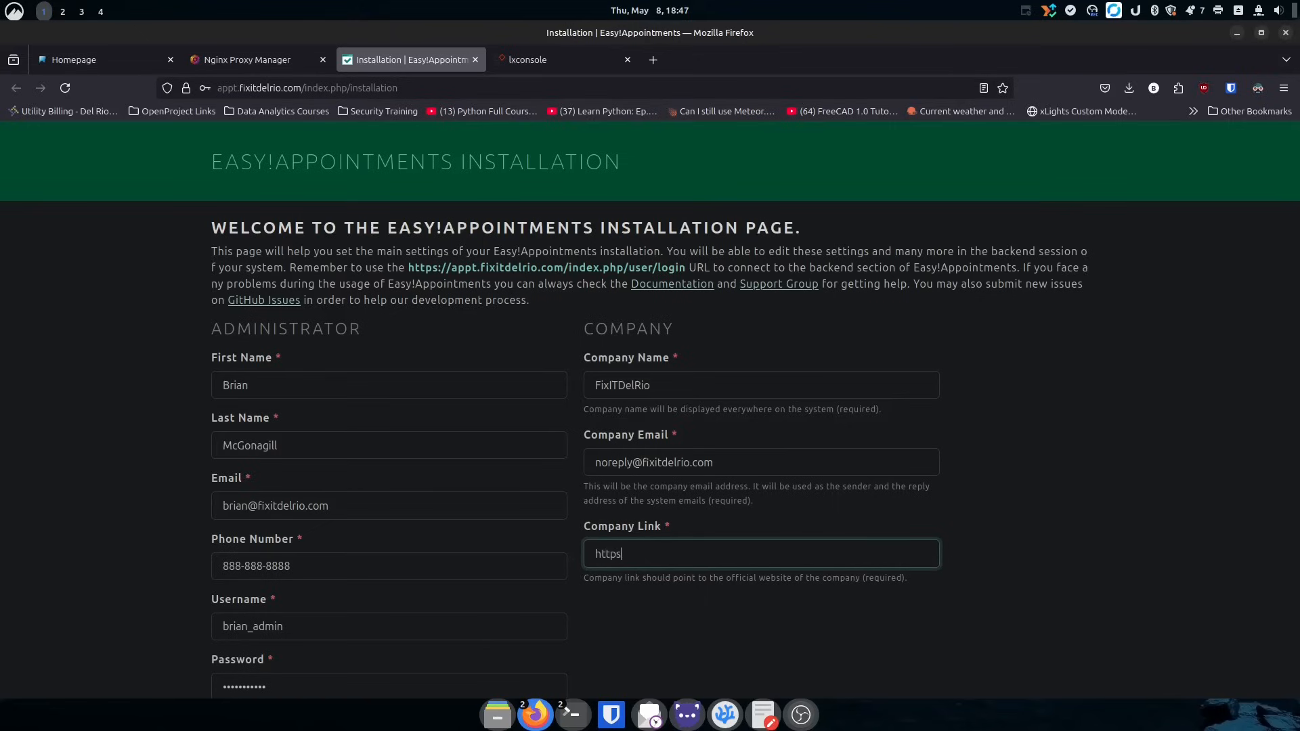
type("https://fixitdelrio.com")
left_click(145, 452)
scroll(174, 456, "down", 3)
scroll(172, 457, "down", 2)
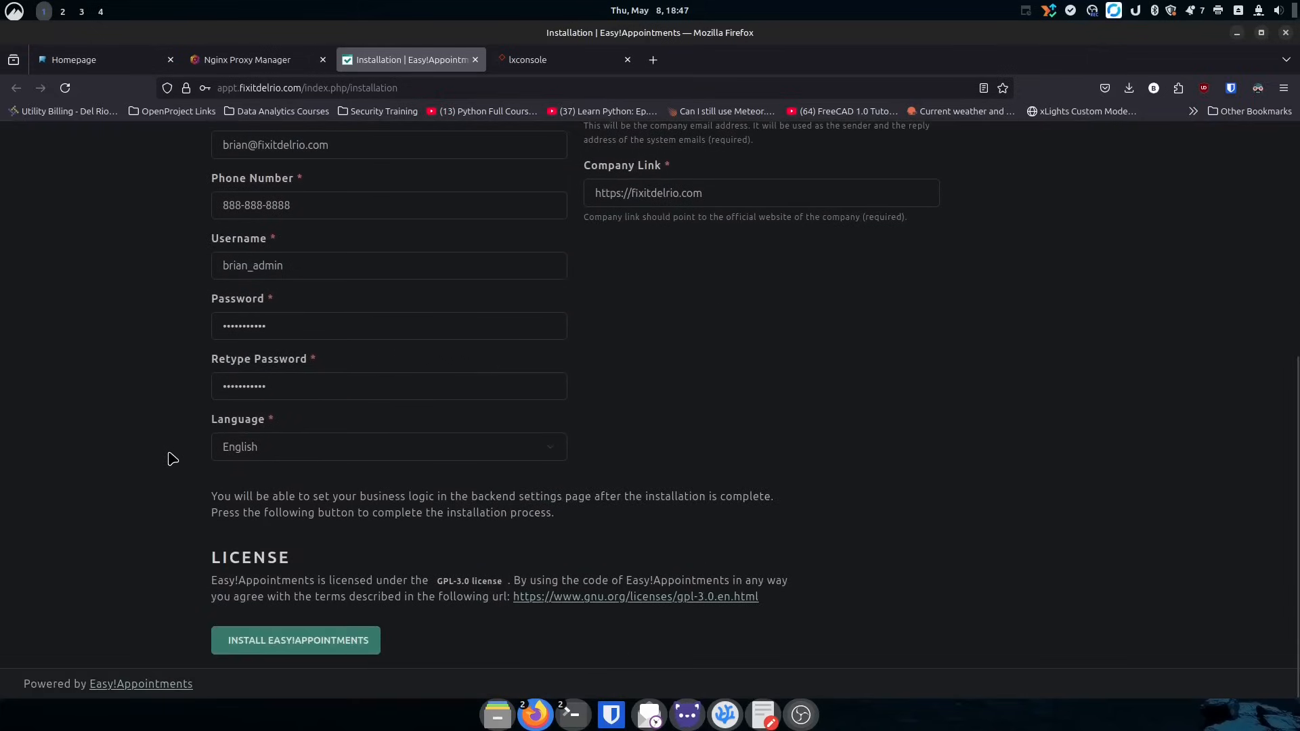
left_click(270, 648)
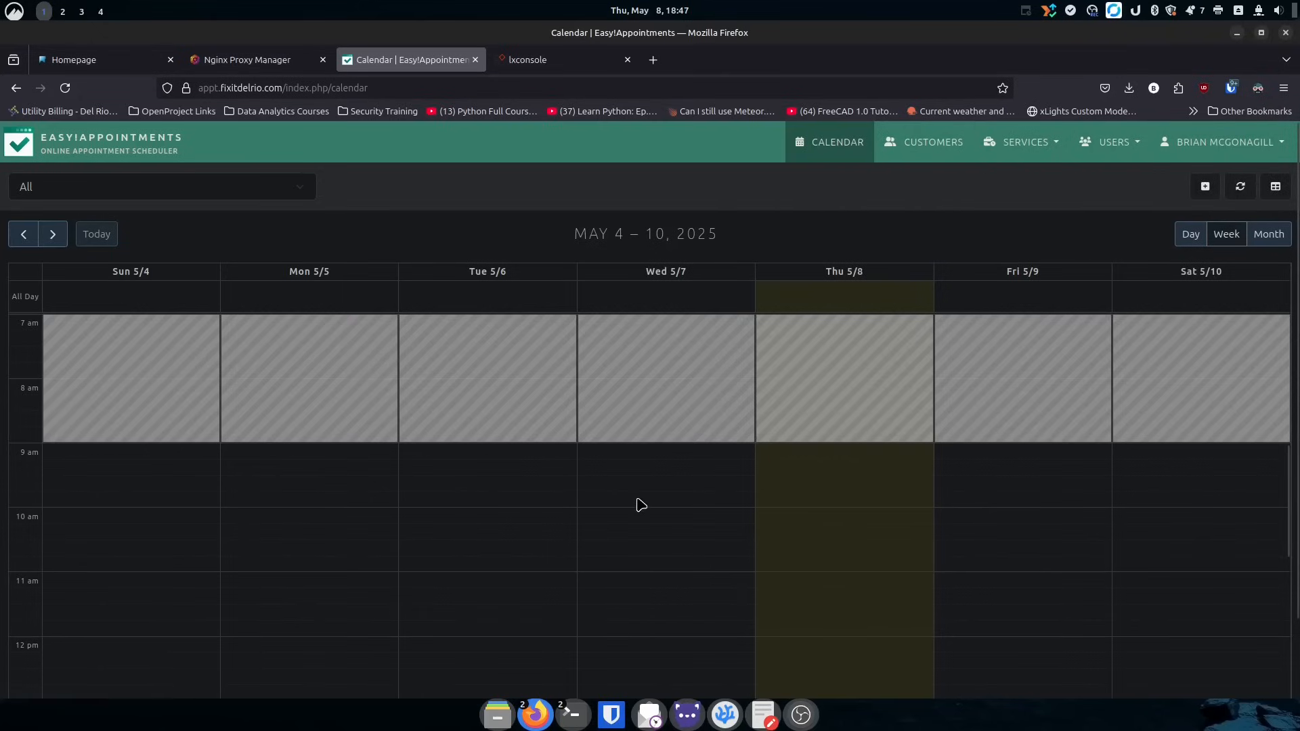
Open the administrator's account page and look through its fields.
left_click(1212, 142)
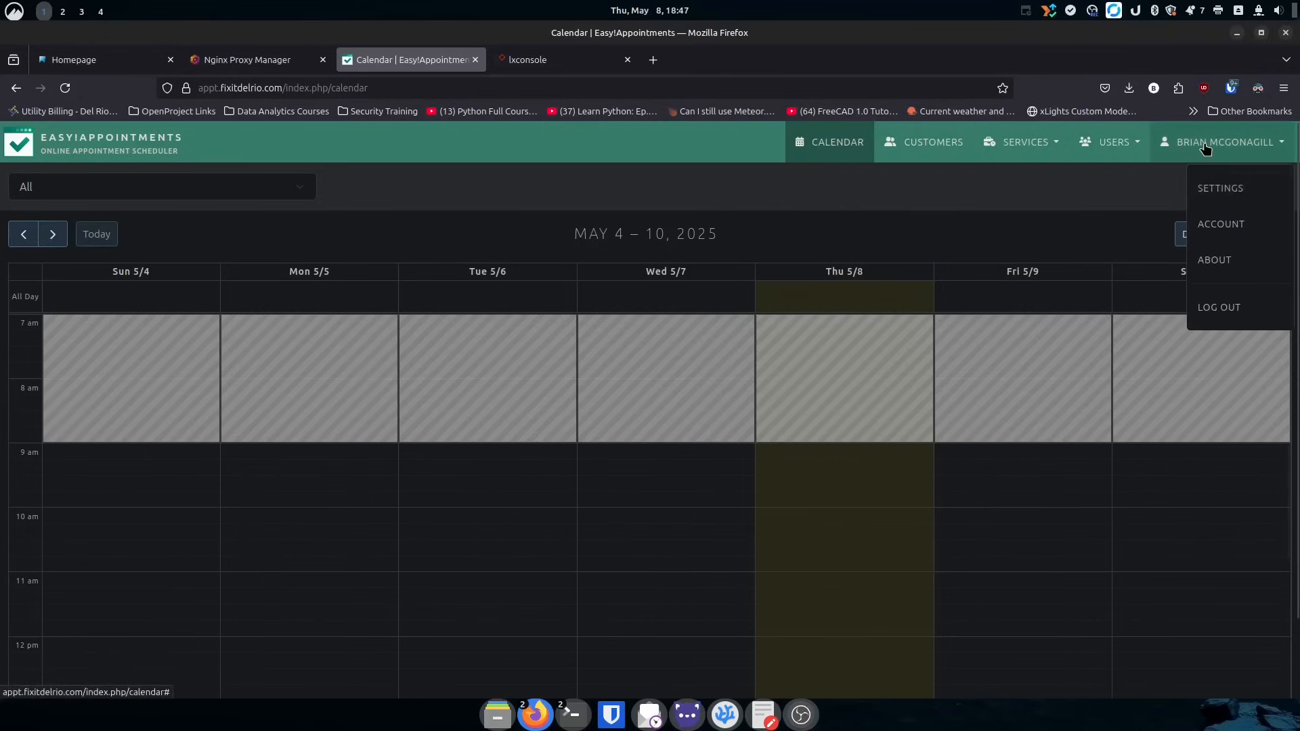
left_click(1221, 224)
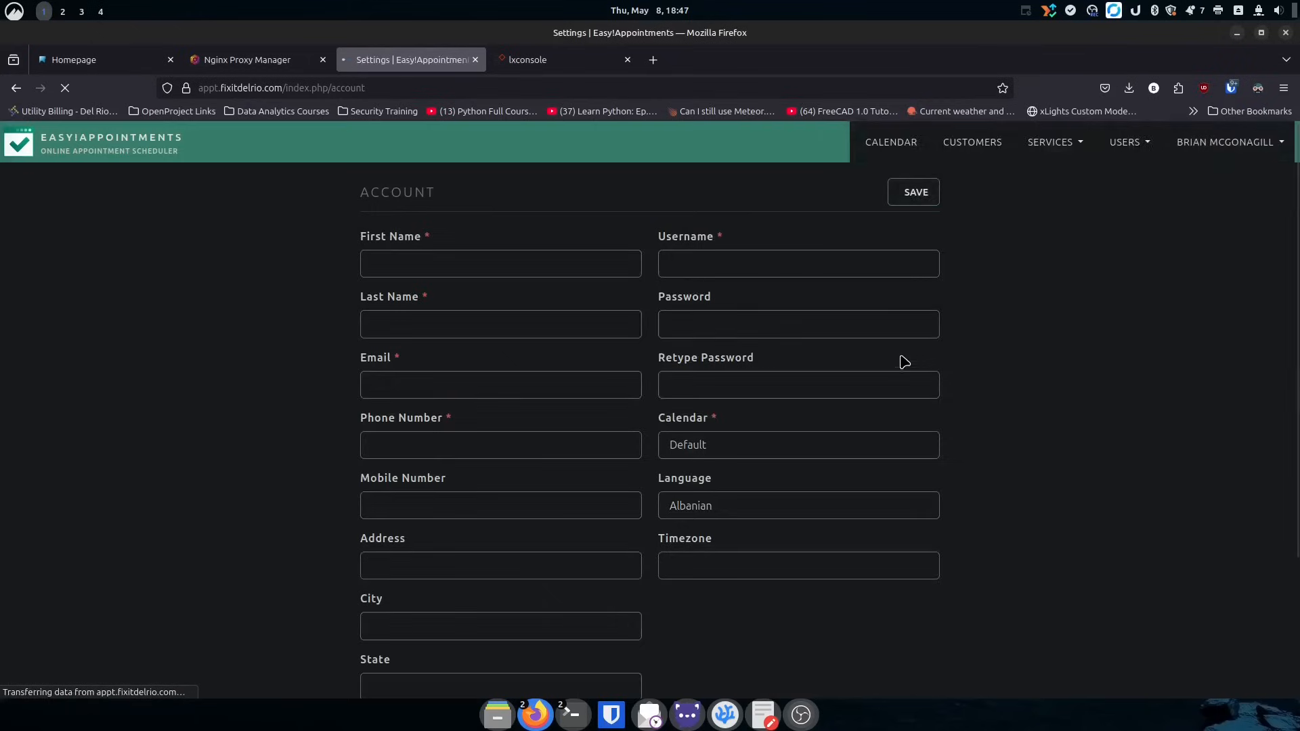
scroll(318, 426, "down", 3)
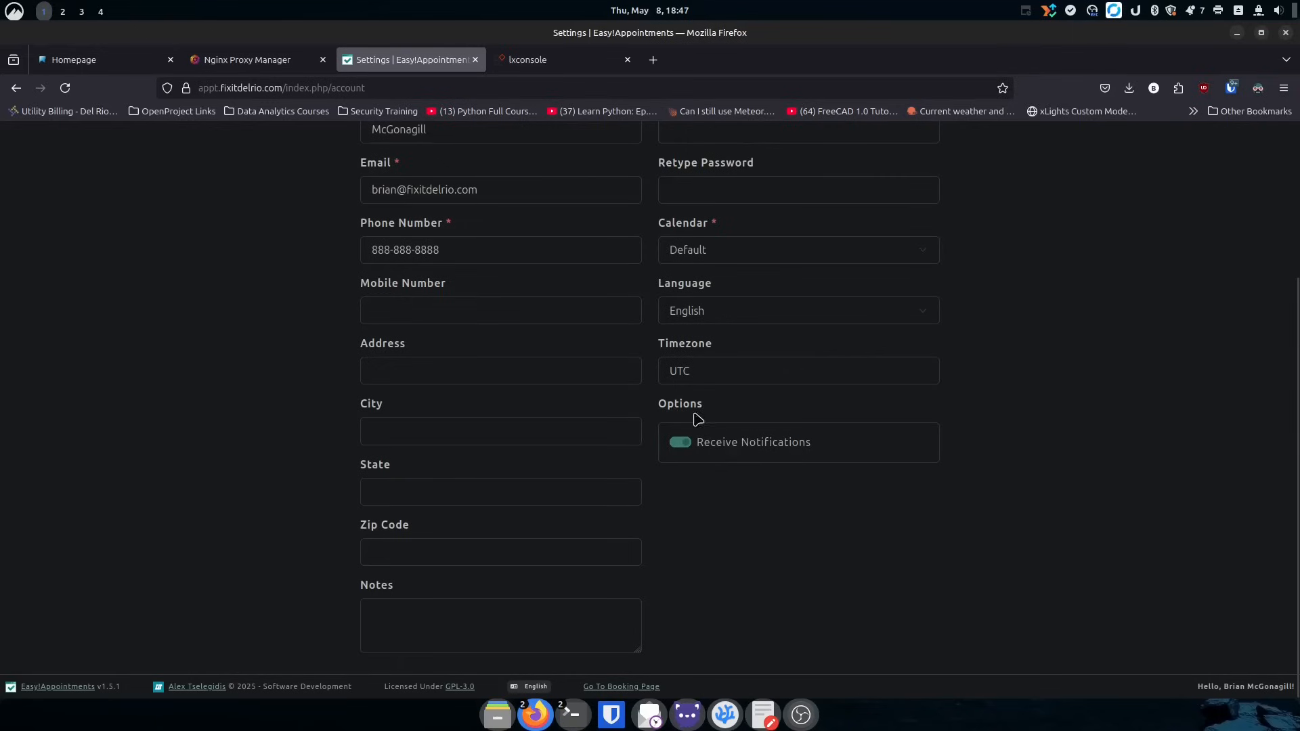
Turn off Dark Reader for the appt.fixitdelrio.com site.
left_click(1257, 88)
left_click(1137, 143)
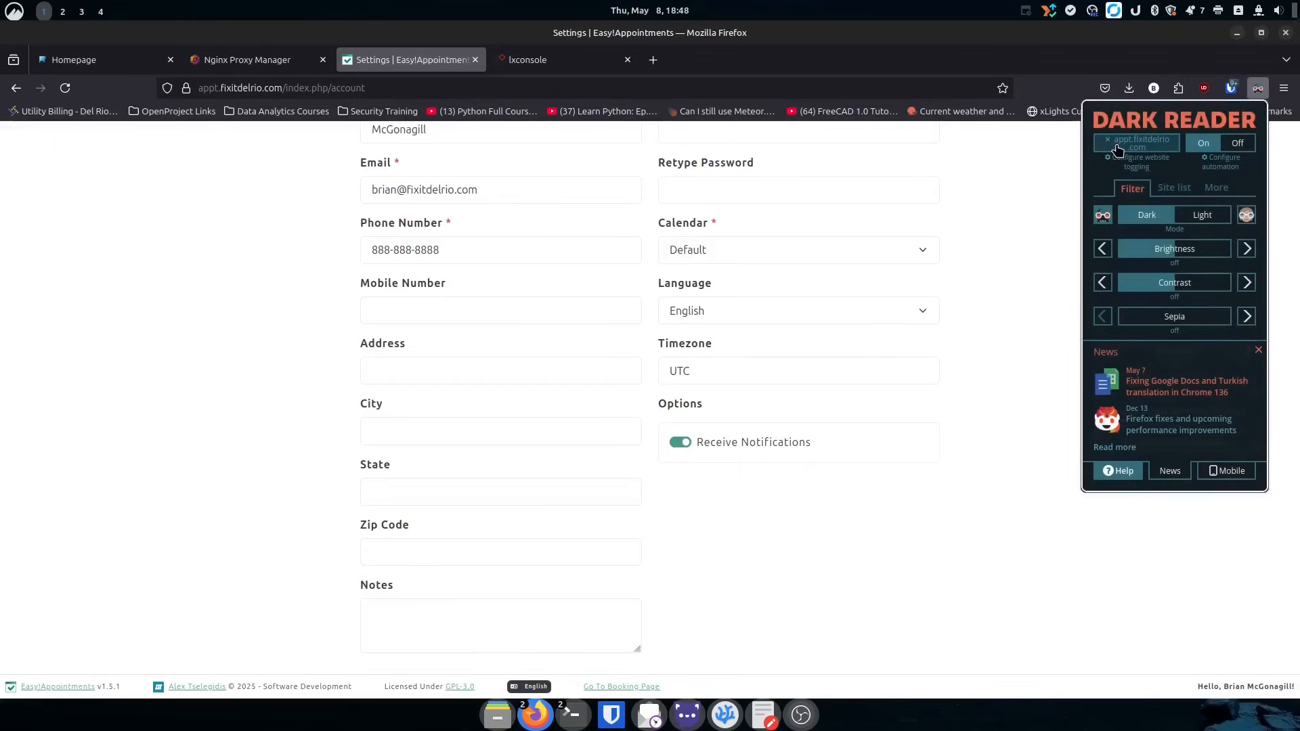
left_click(976, 241)
scroll(929, 522, "up", 3)
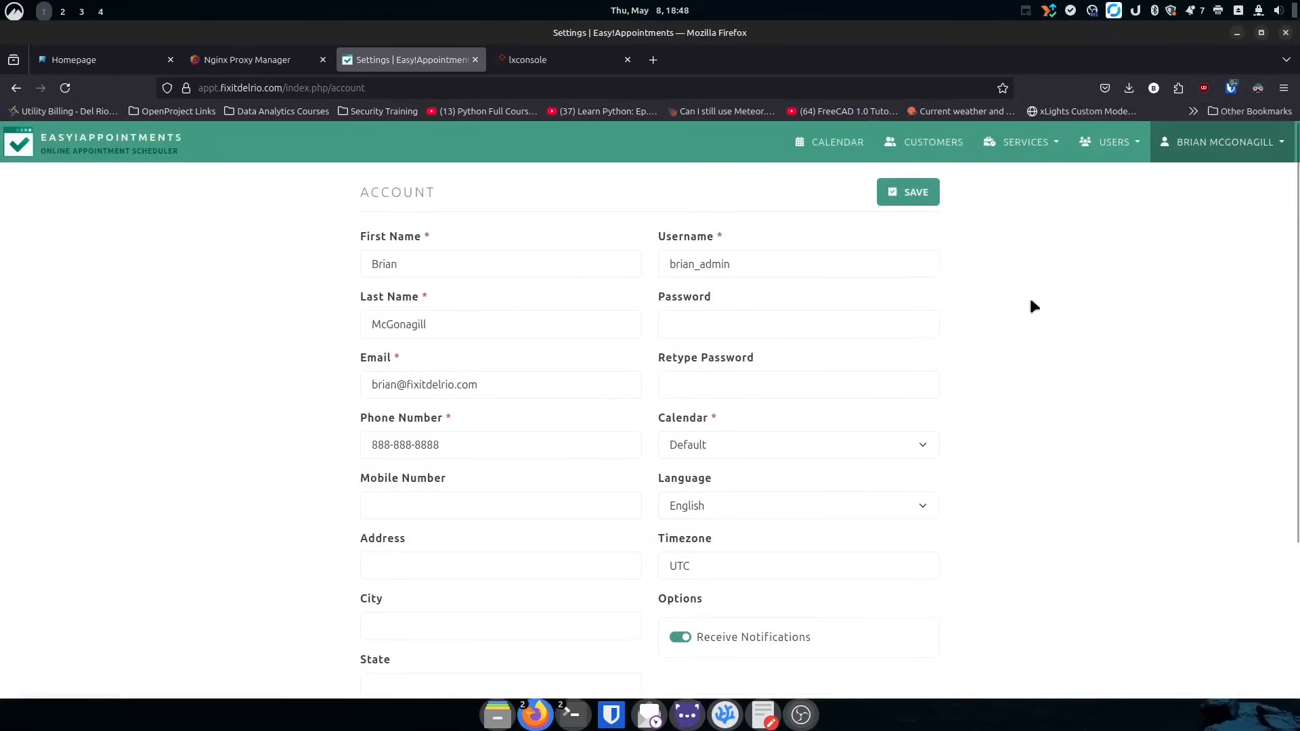
Open the Easy!Appointments general settings and review the company and localization options.
left_click(1176, 159)
left_click(1203, 184)
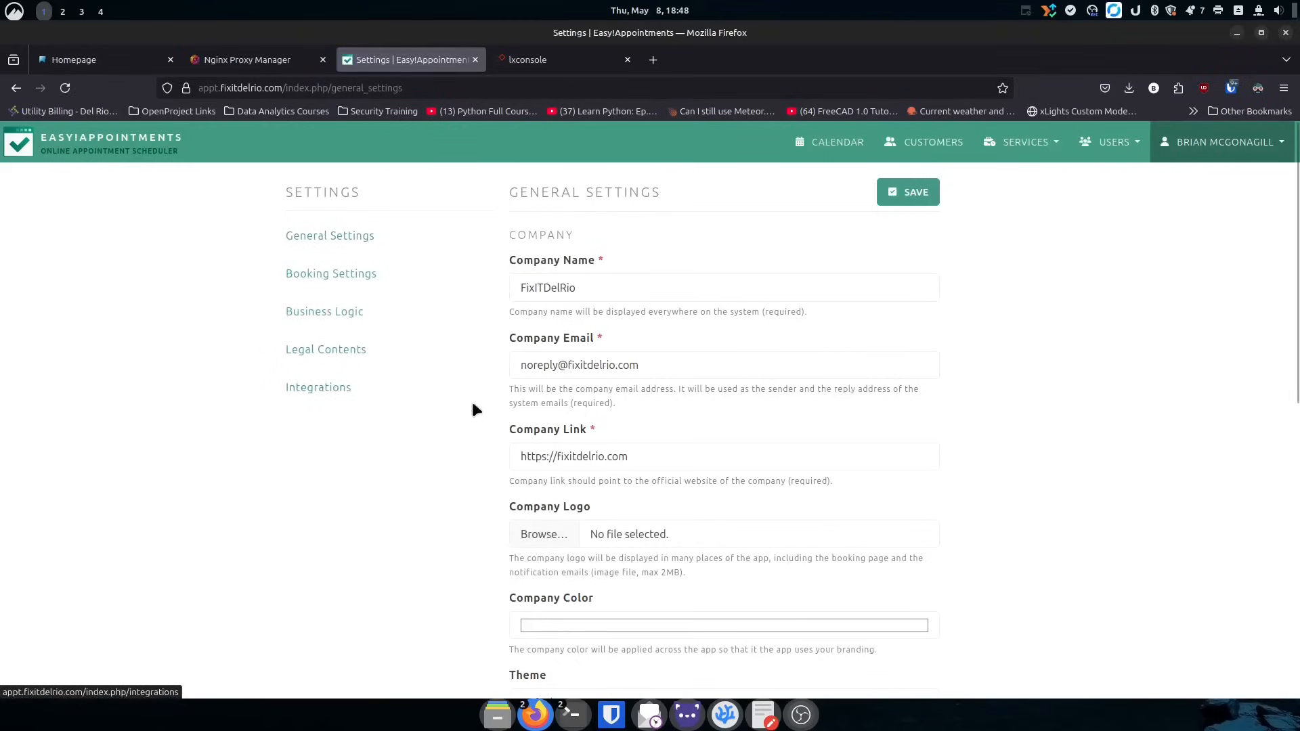
scroll(474, 410, "down", 4)
scroll(474, 409, "down", 1)
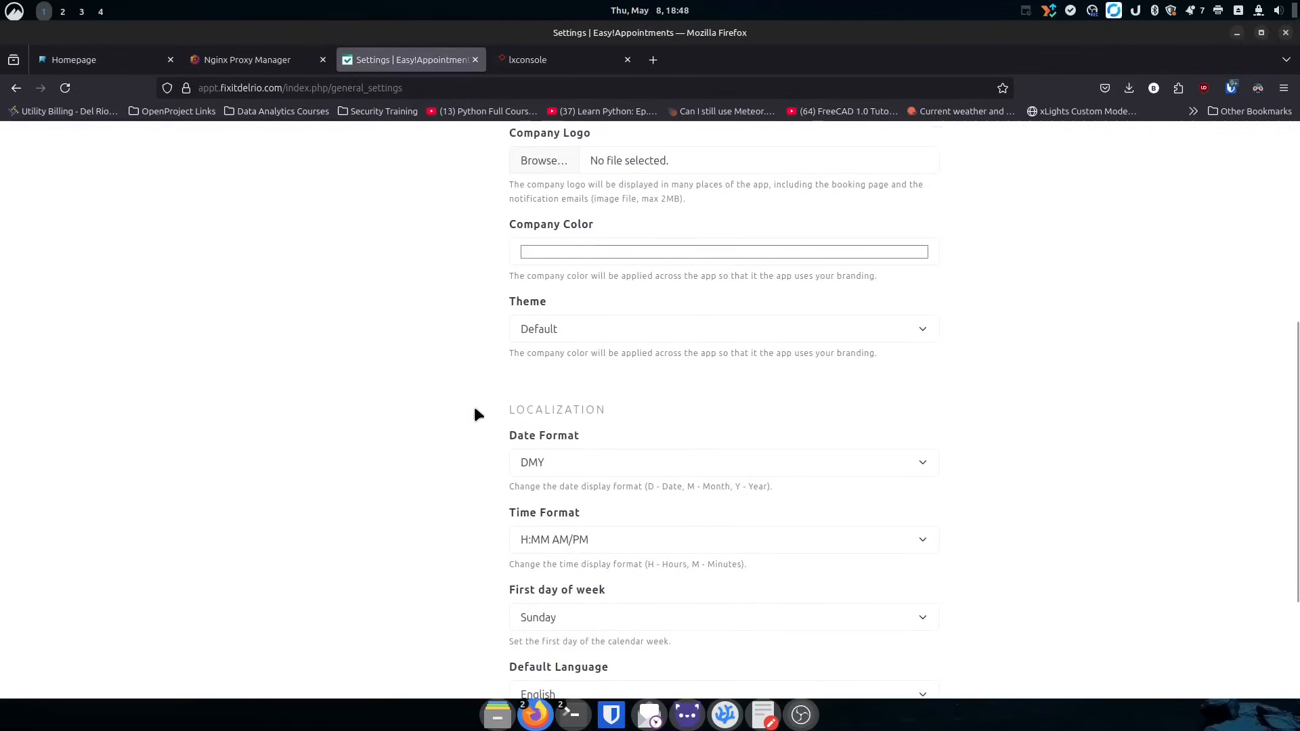
scroll(474, 408, "down", 2)
scroll(474, 408, "up", 6)
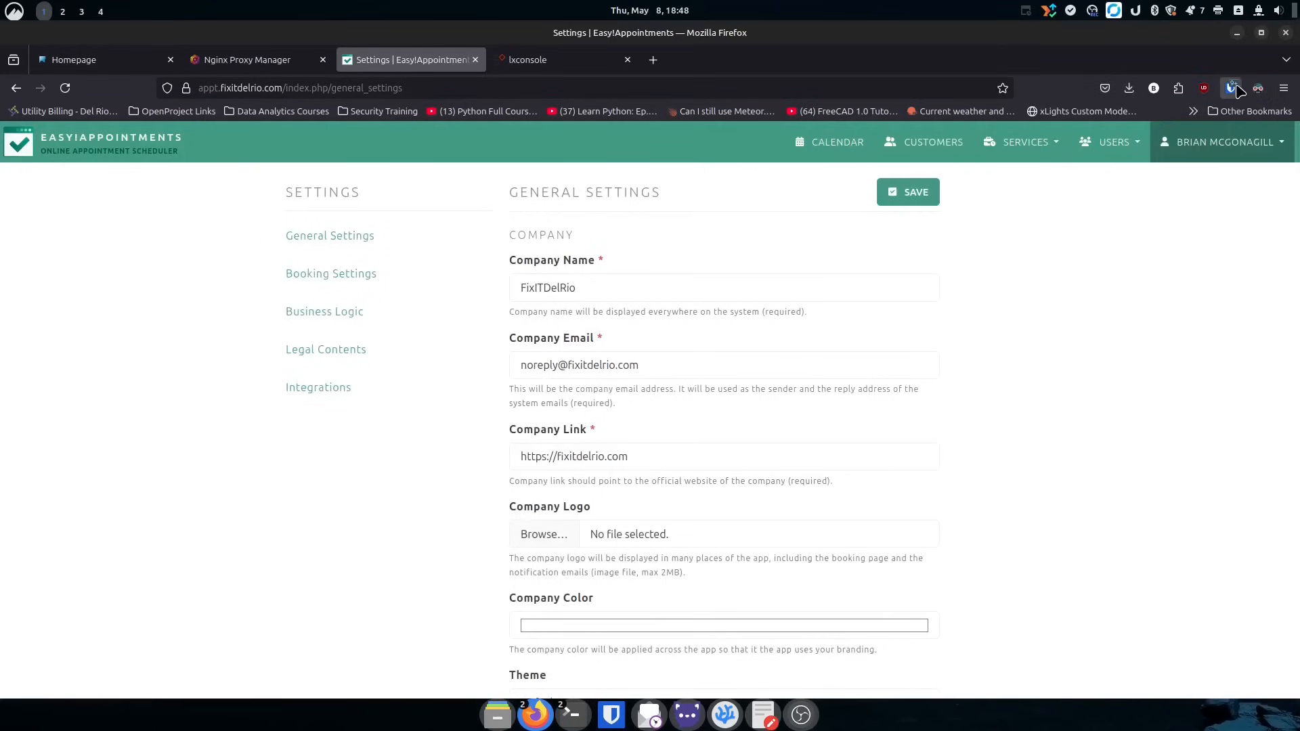
Turn Dark Reader on for the appt.fixitdelrio.com site and enlarge the page to 150%.
left_click(1258, 88)
left_click(1136, 144)
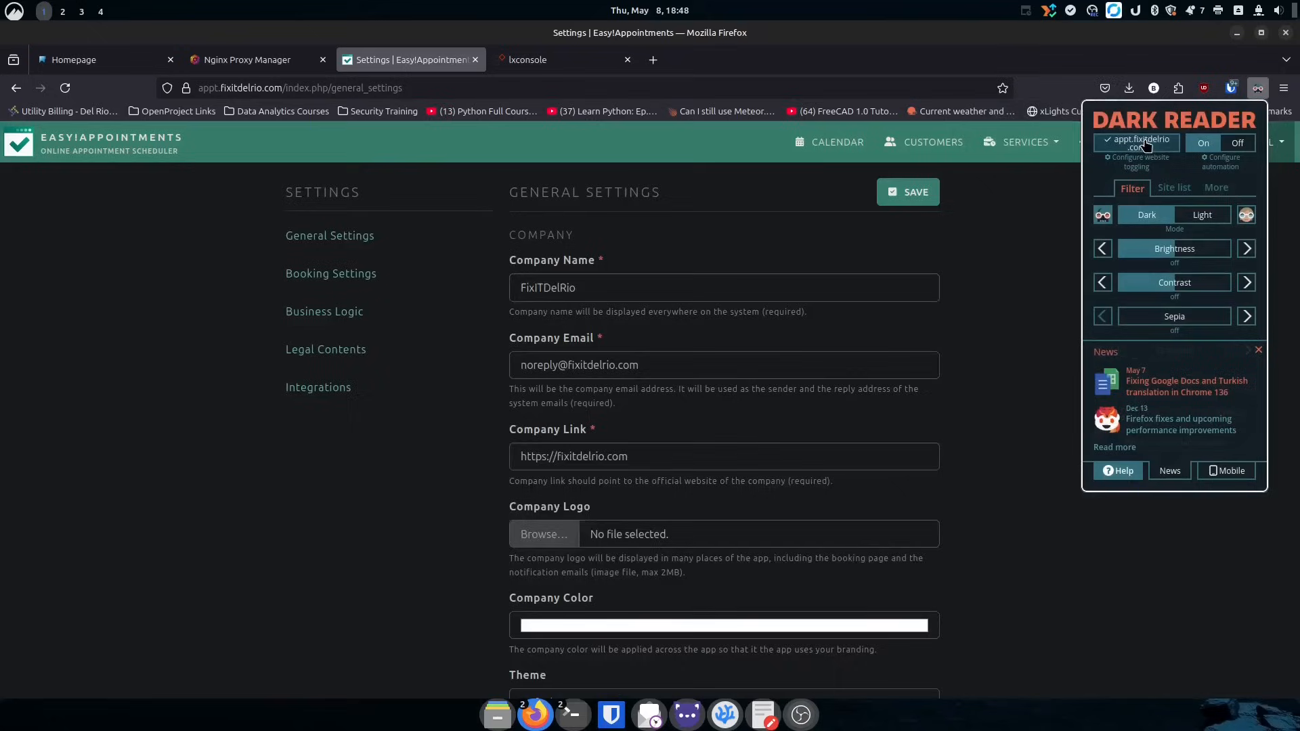
left_click(330, 415)
scroll(375, 506, "up", 4)
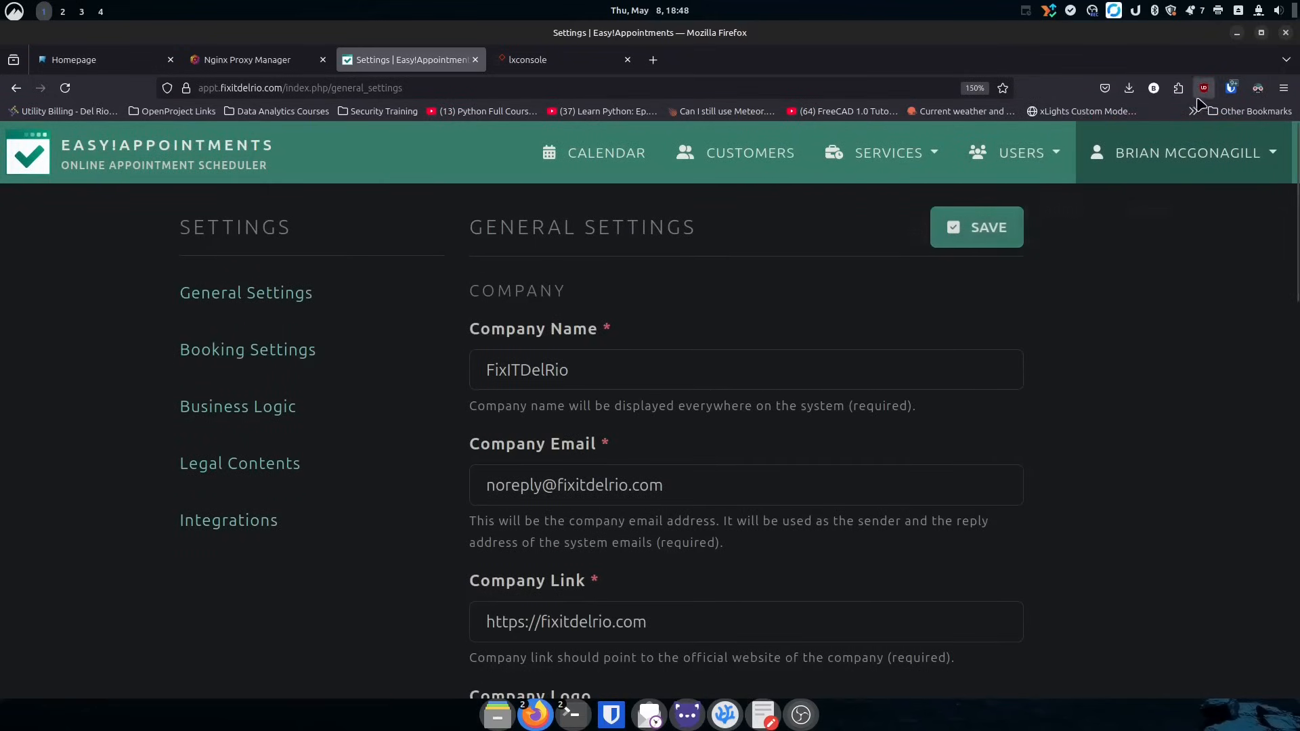
left_click(1240, 111)
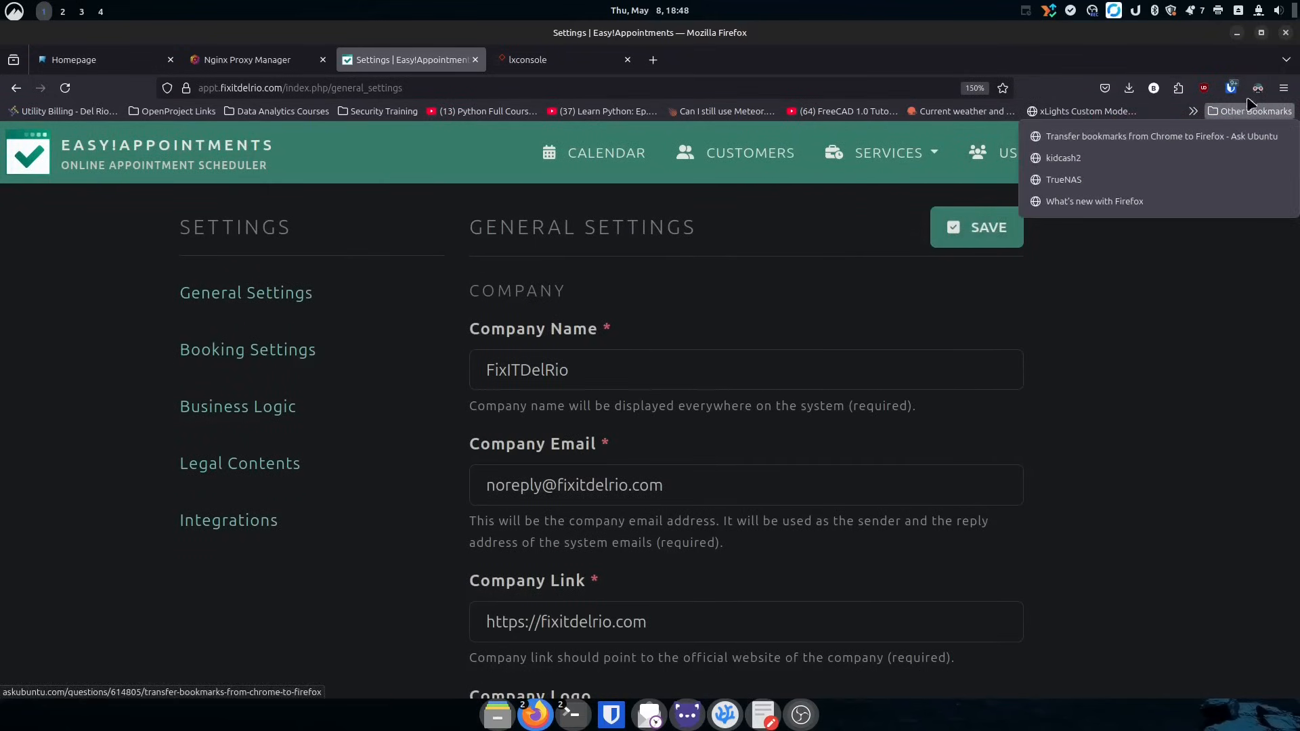
left_click(1187, 334)
Open the administrator's account page and check which calendar display options are available.
left_click(1231, 173)
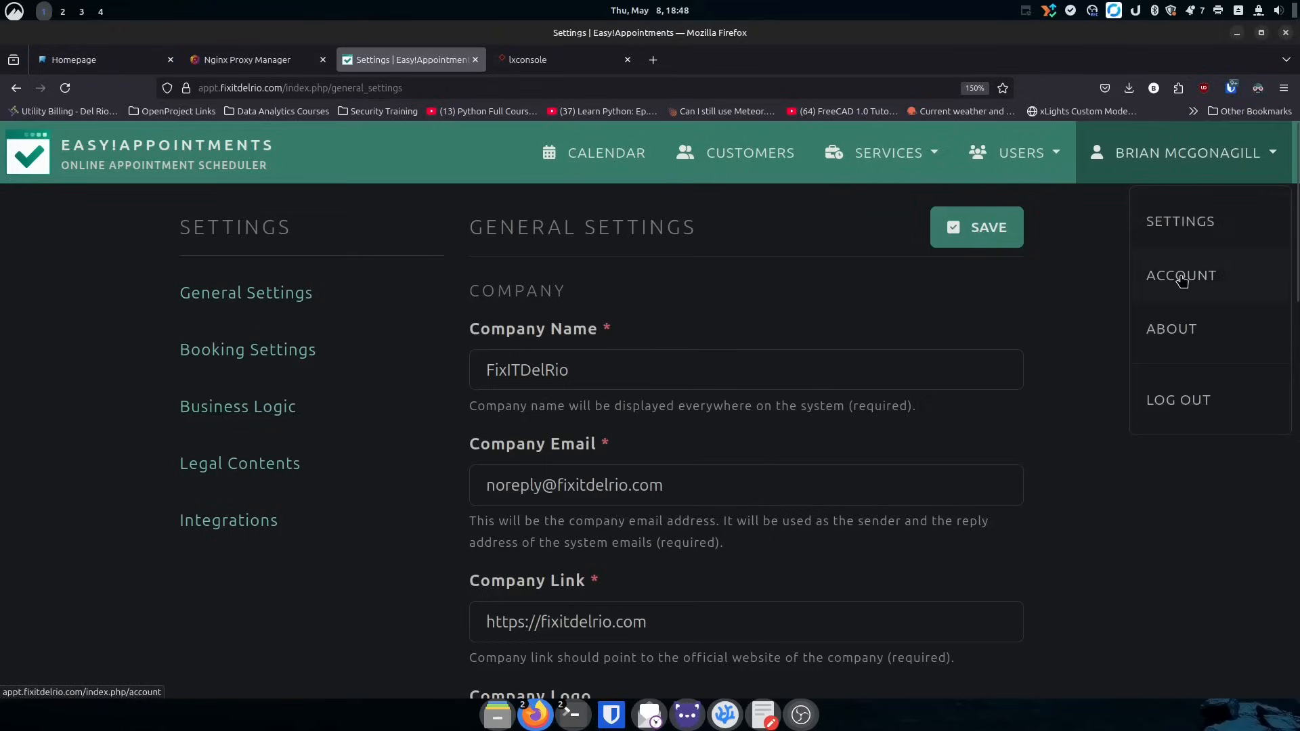
left_click(1182, 280)
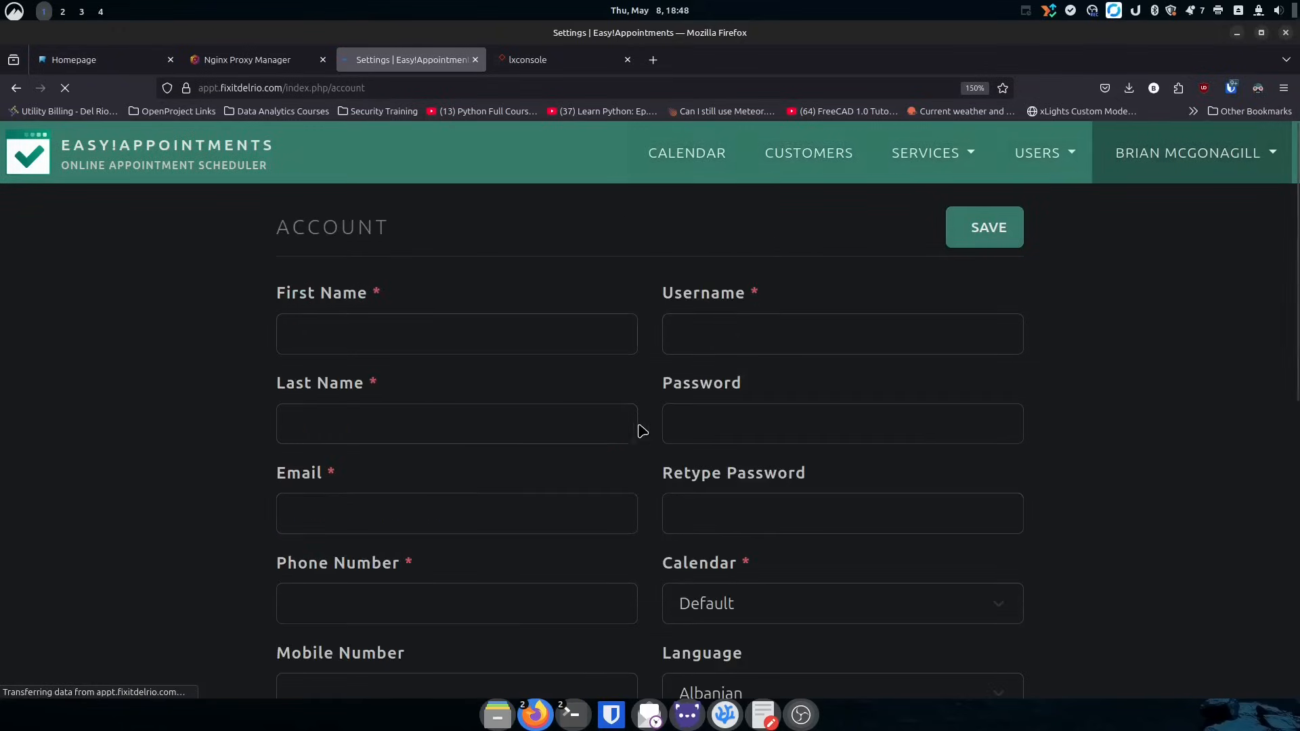
scroll(581, 478, "down", 5)
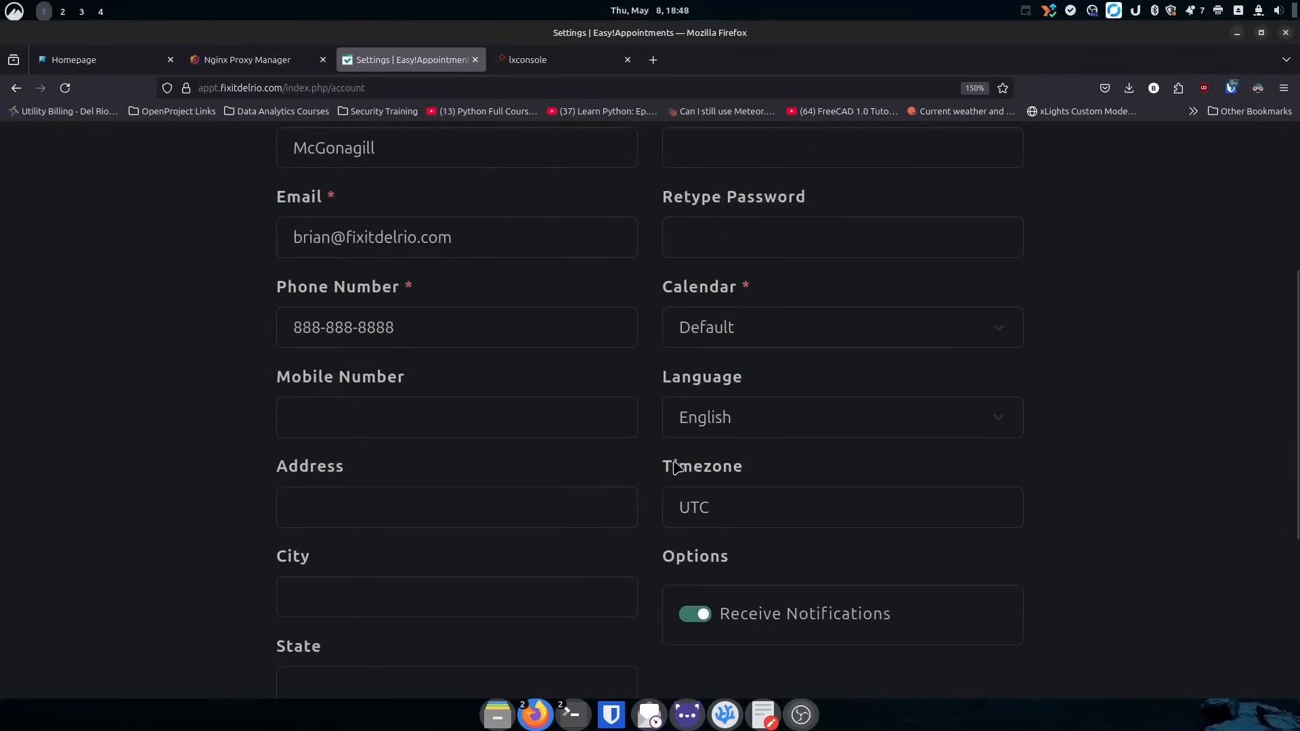
left_click(809, 339)
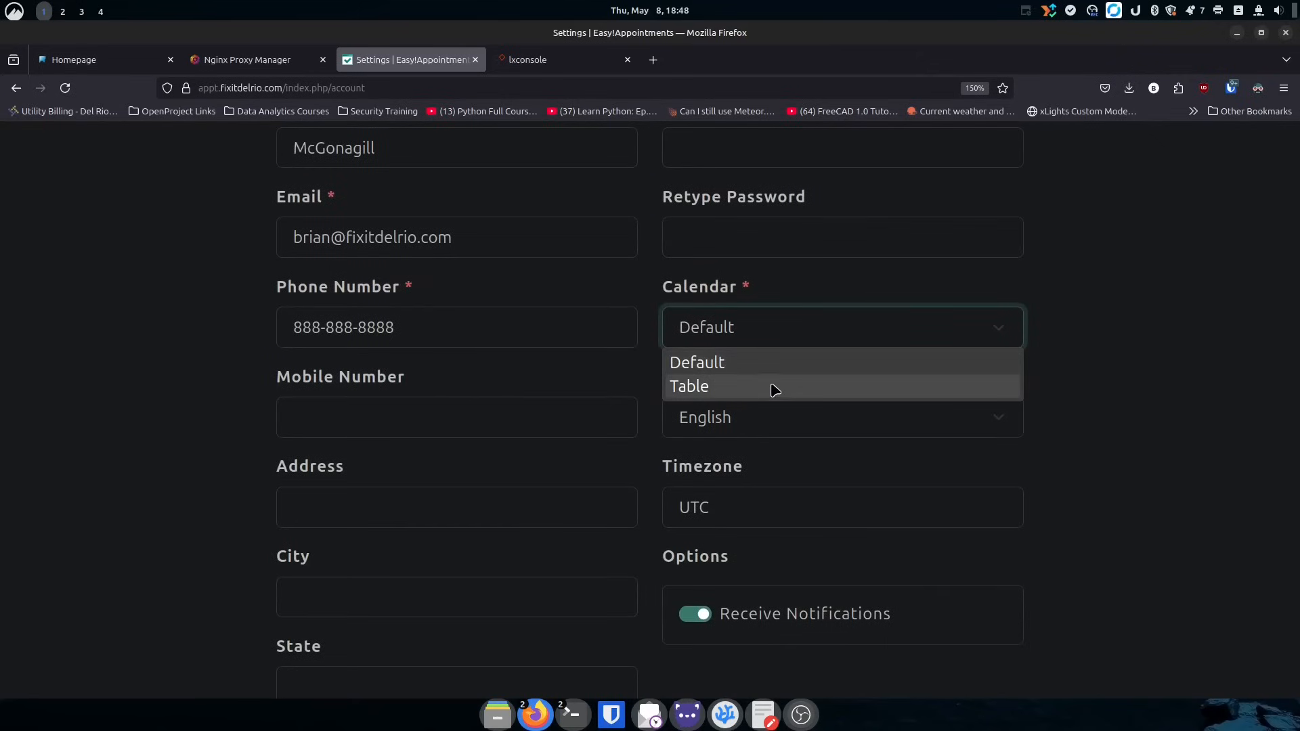
left_click(795, 330)
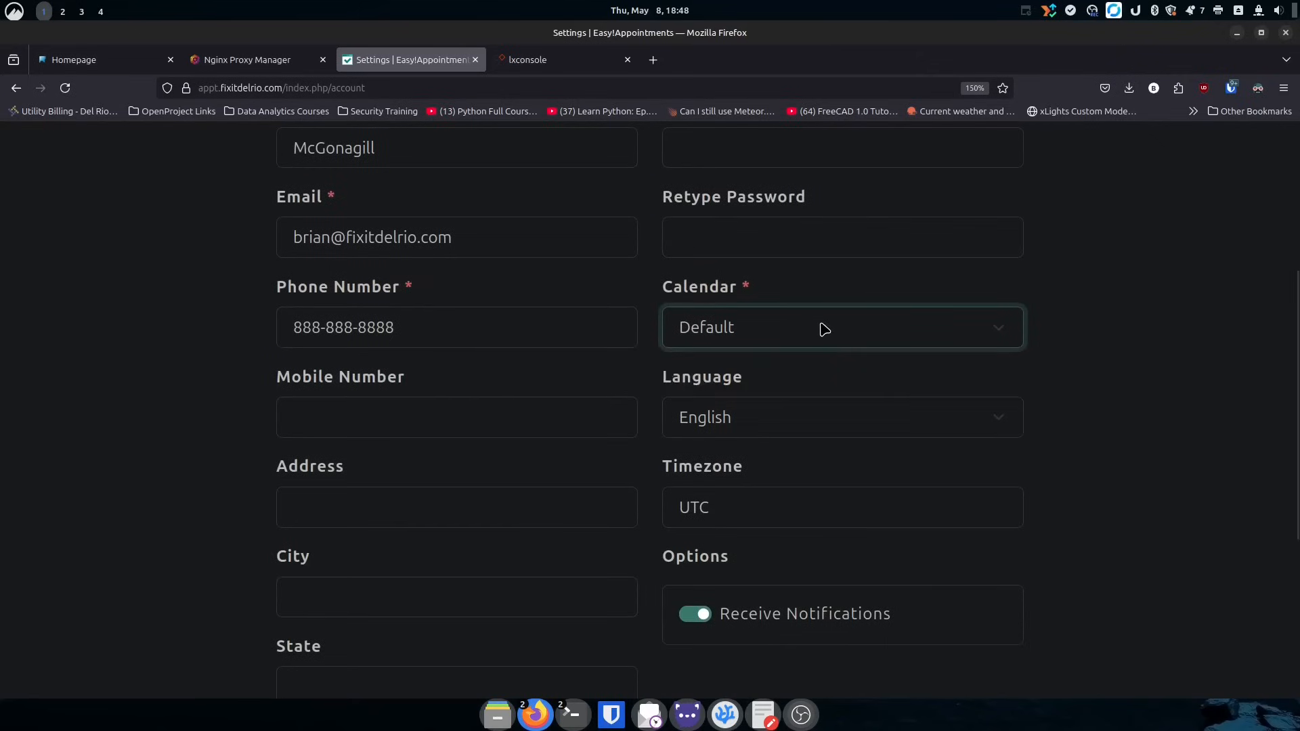
Set the administrator account's timezone to Chicago (-6:00) and save the account.
left_click(791, 516)
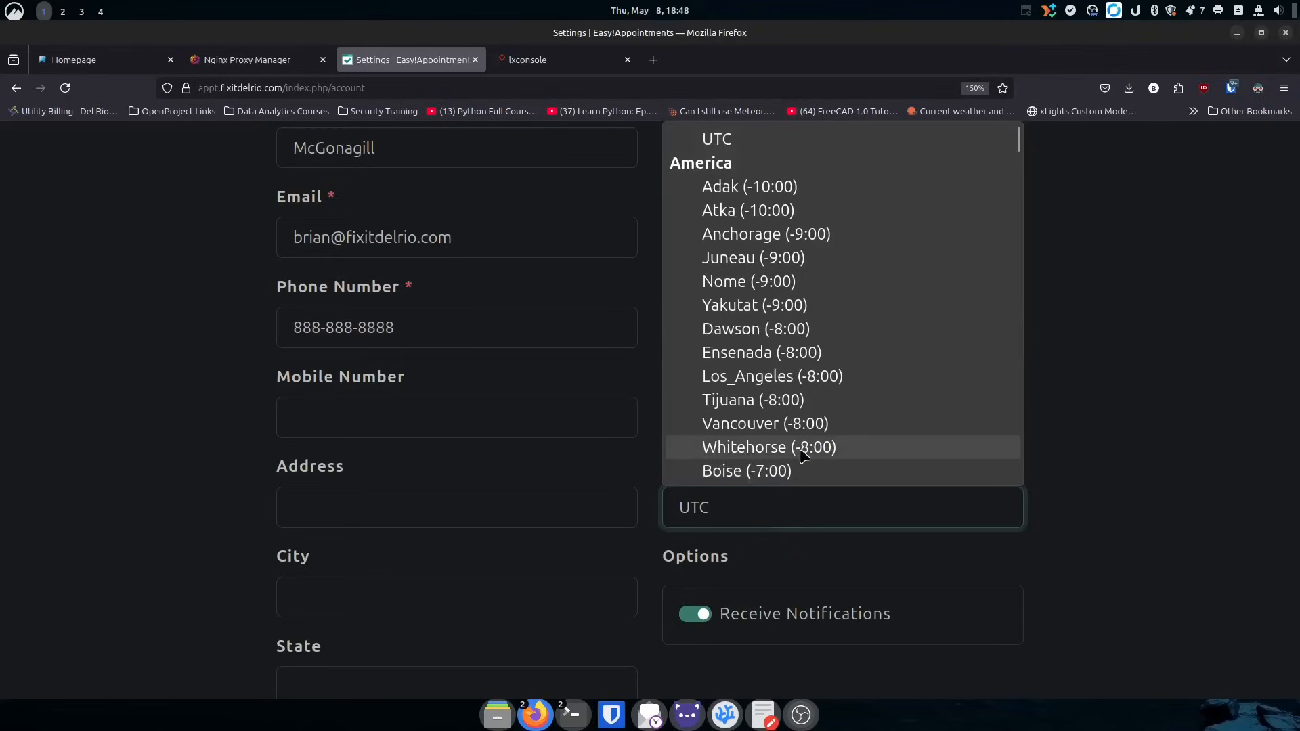
scroll(804, 455, "down", 5)
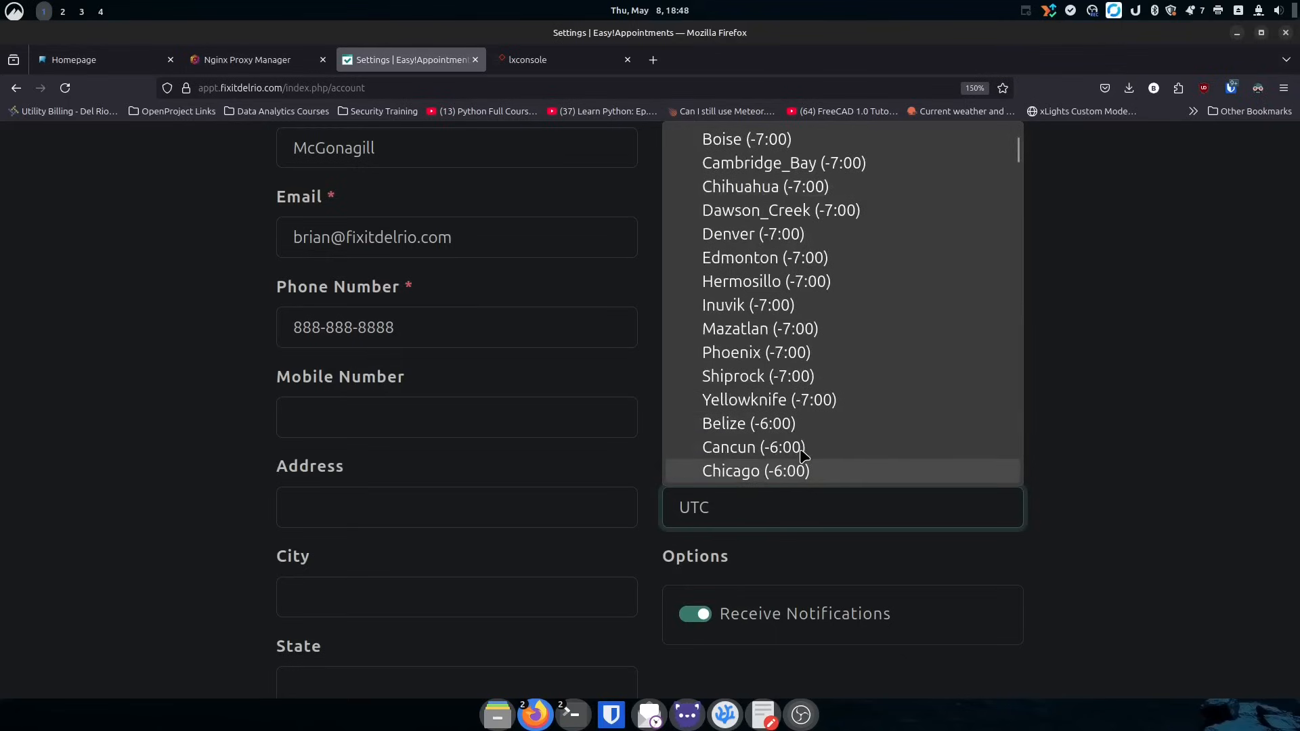
left_click(874, 472)
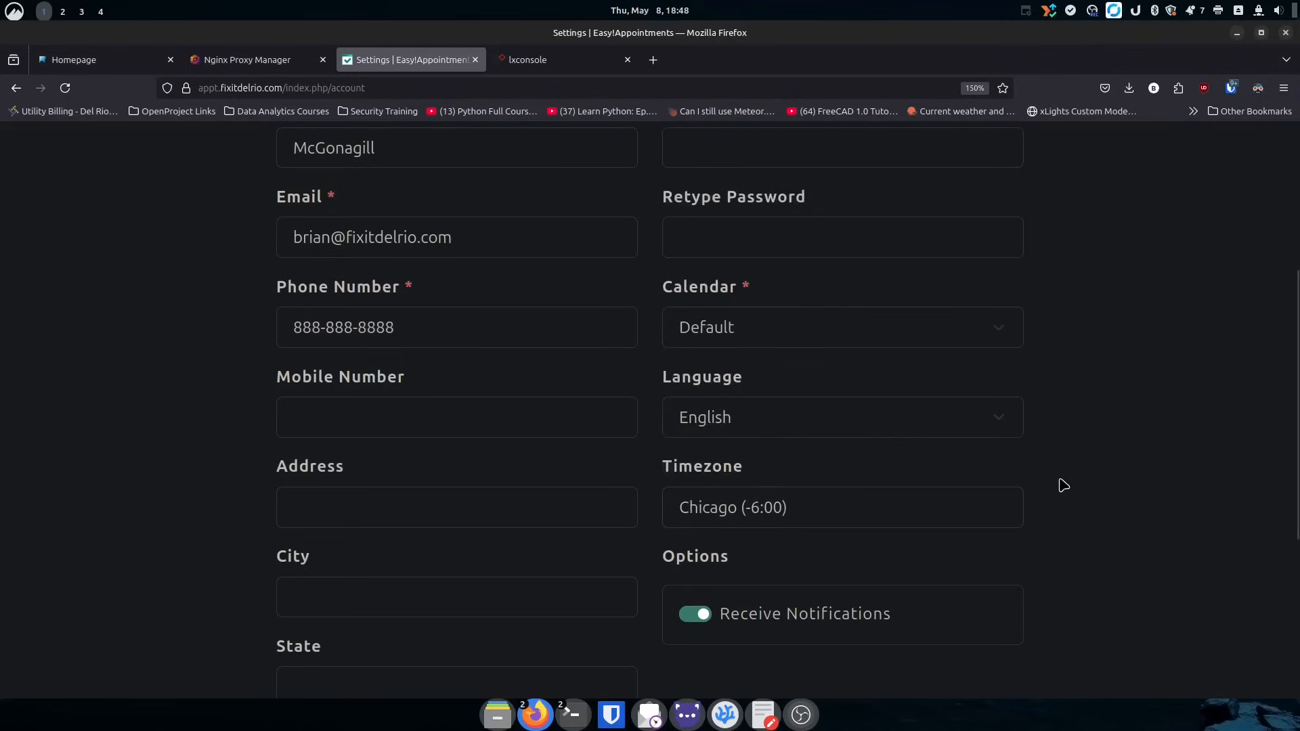
scroll(1060, 484, "down", 5)
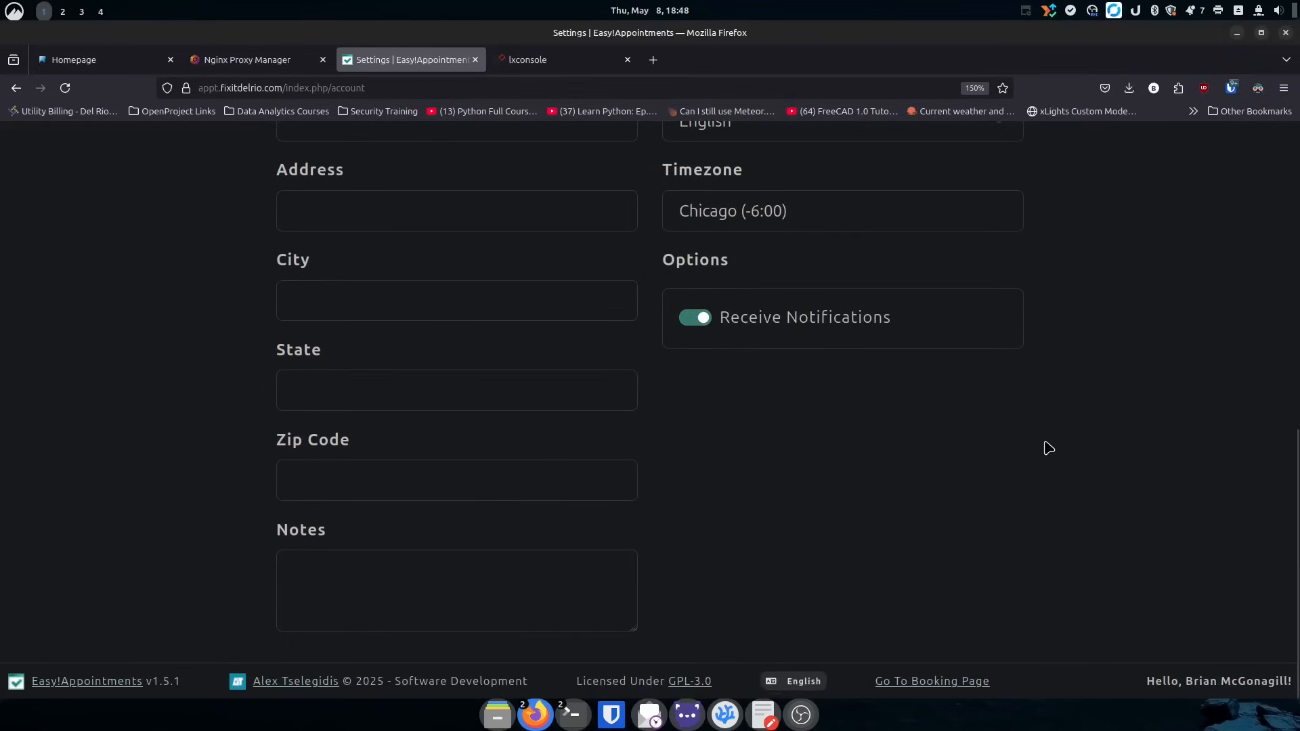
scroll(1049, 447, "up", 10)
left_click(1000, 233)
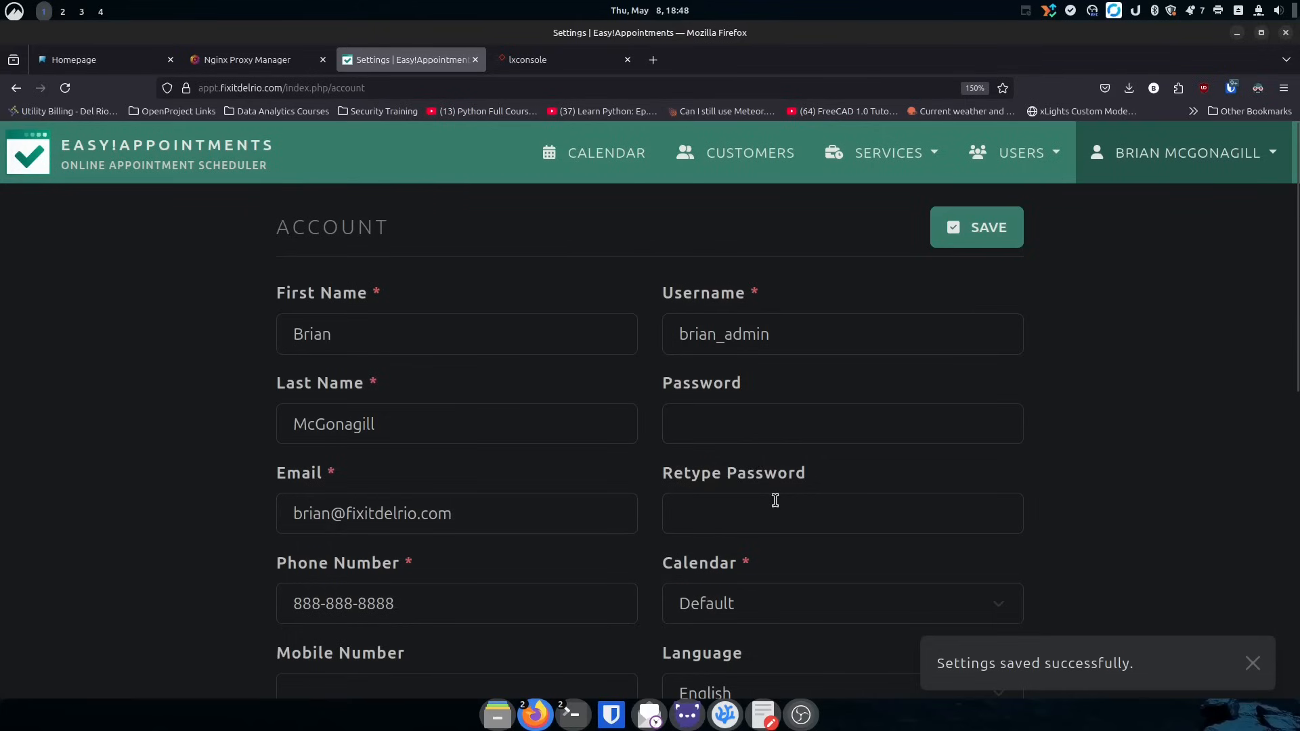
Open the general settings and set the company color to dark red.
left_click(1218, 175)
left_click(1181, 227)
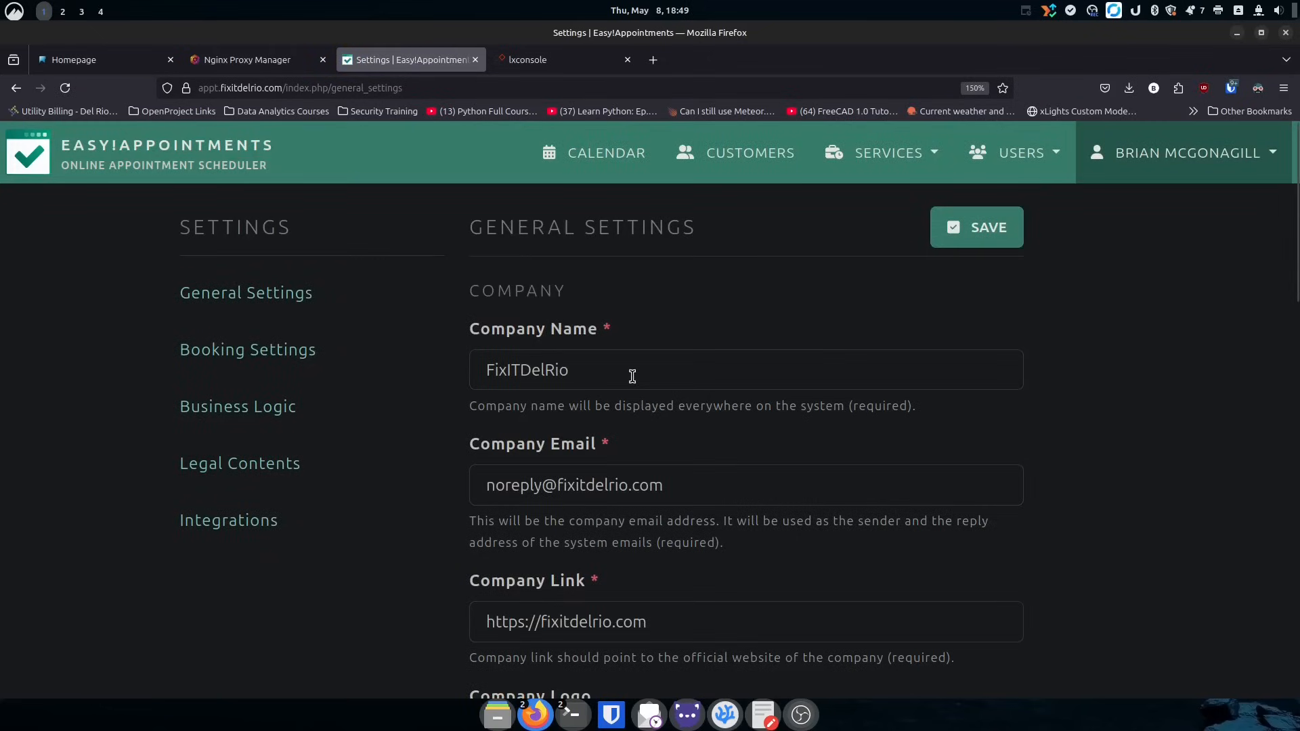
scroll(482, 427, "down", 5)
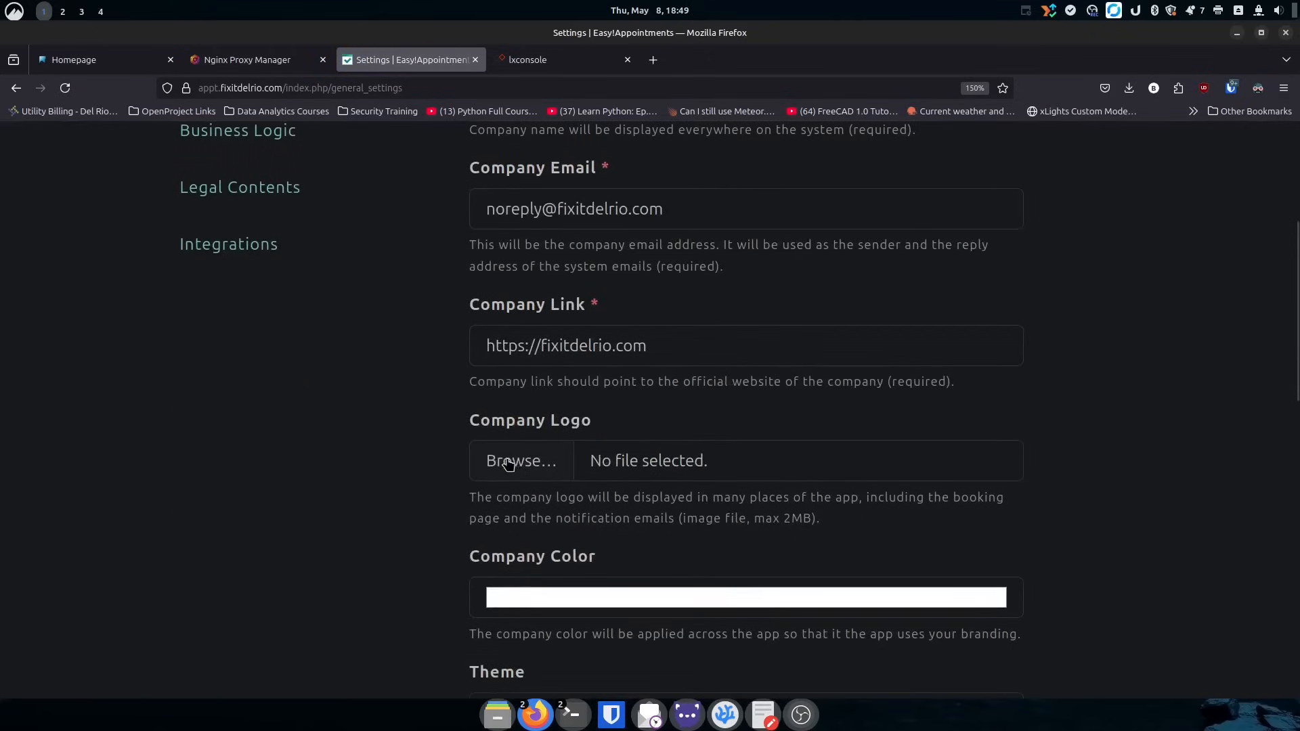
scroll(514, 463, "down", 3)
left_click(555, 467)
left_click(650, 400)
left_click(777, 482)
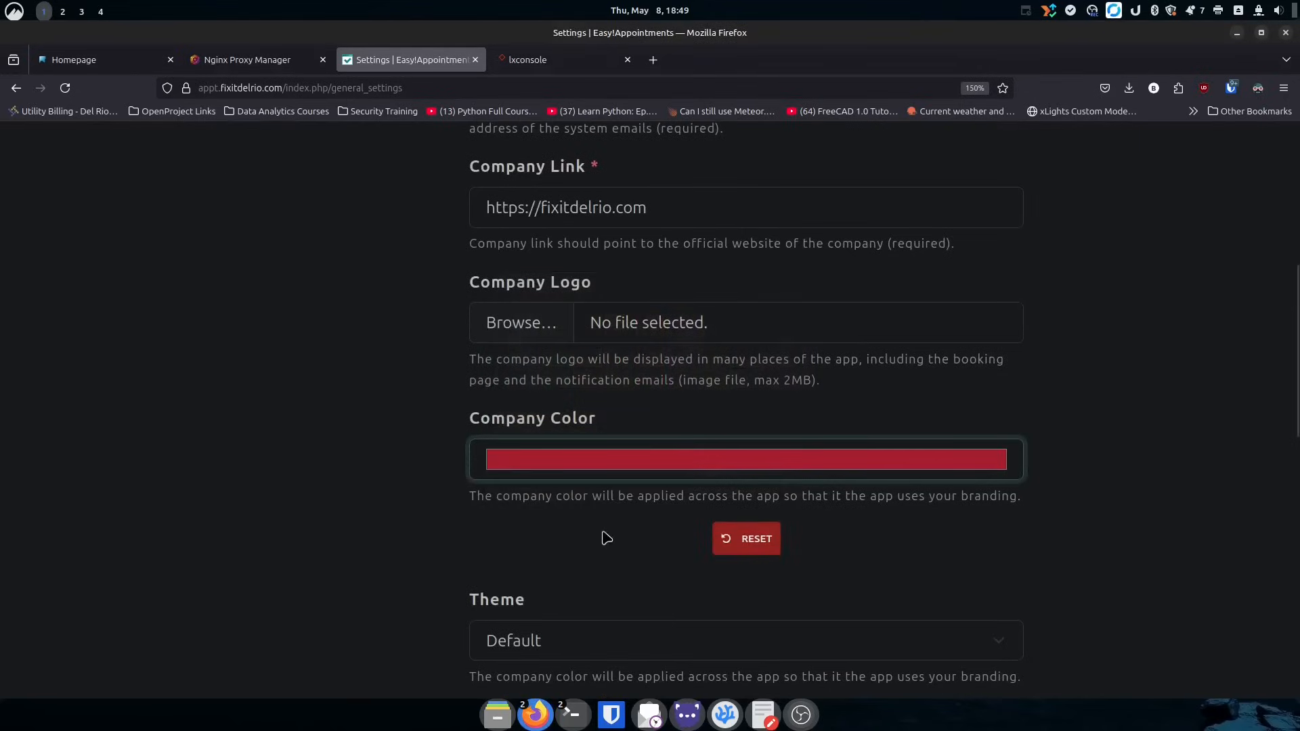
Set the theme to Darkly and save the general settings.
scroll(464, 506, "down", 5)
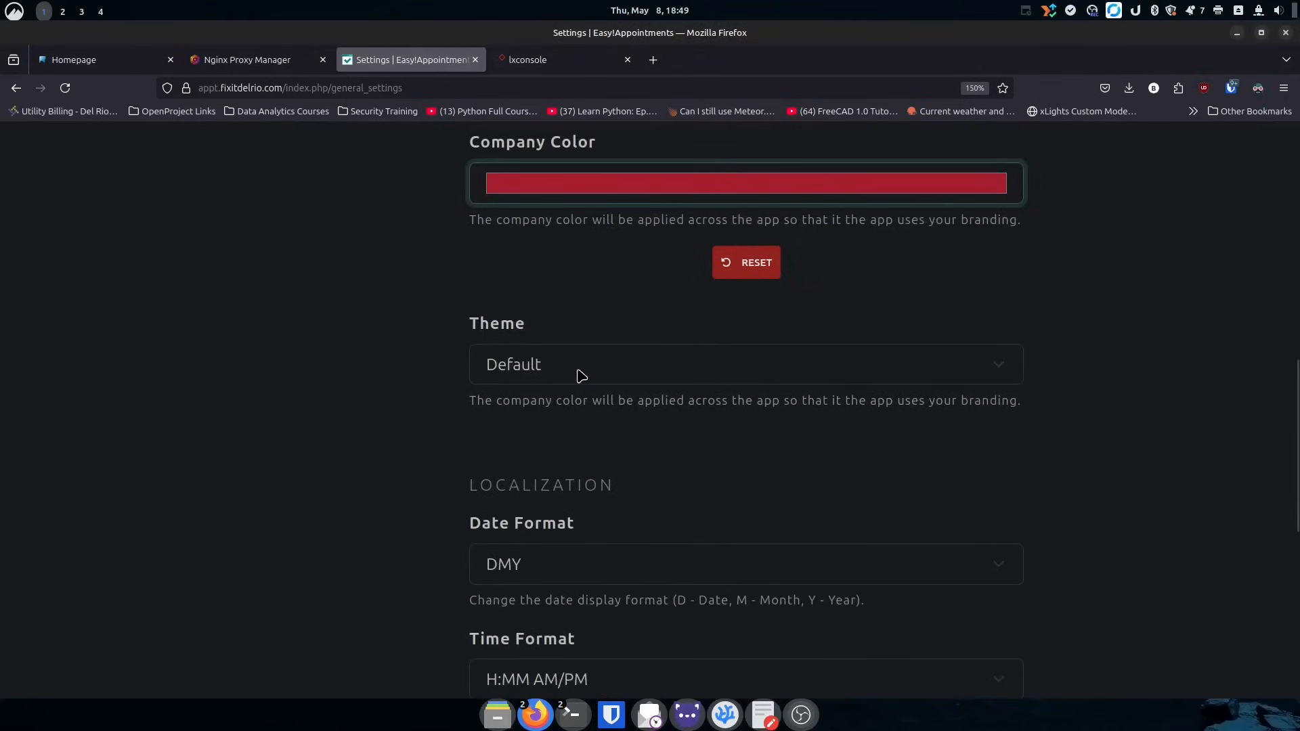
left_click(580, 376)
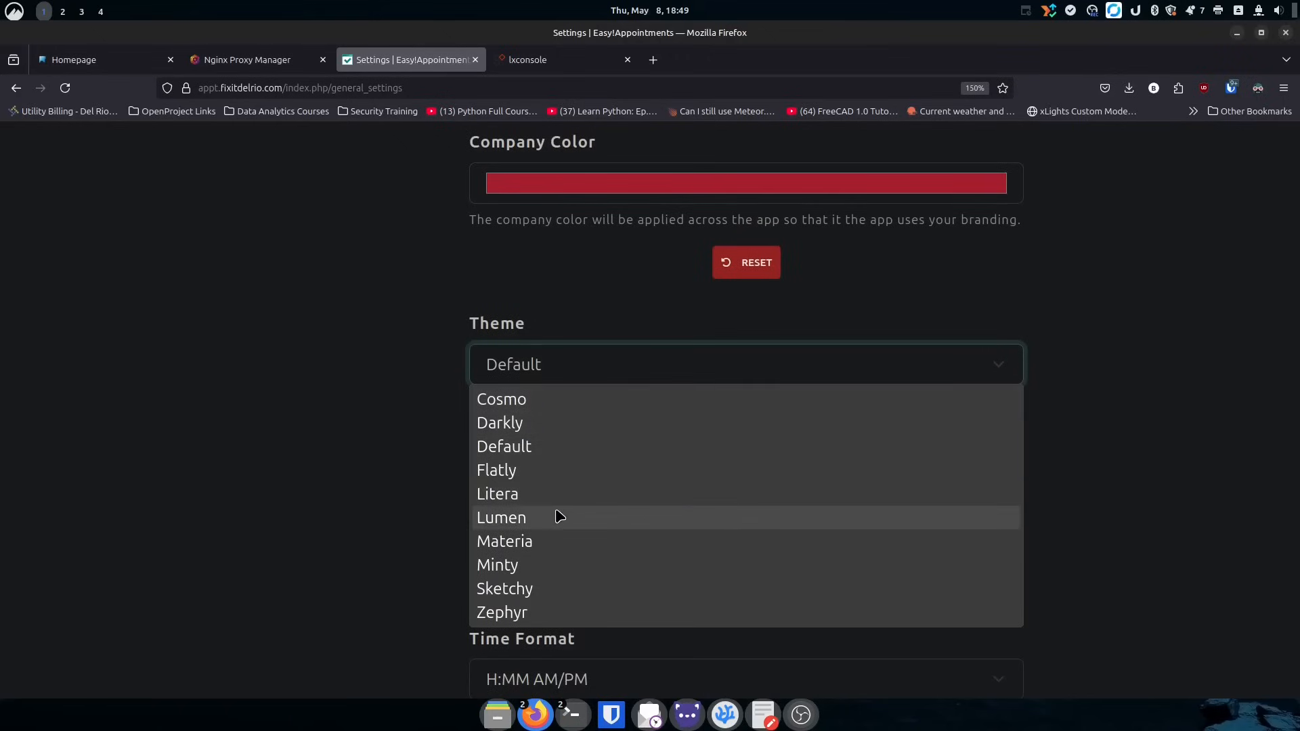
left_click(572, 432)
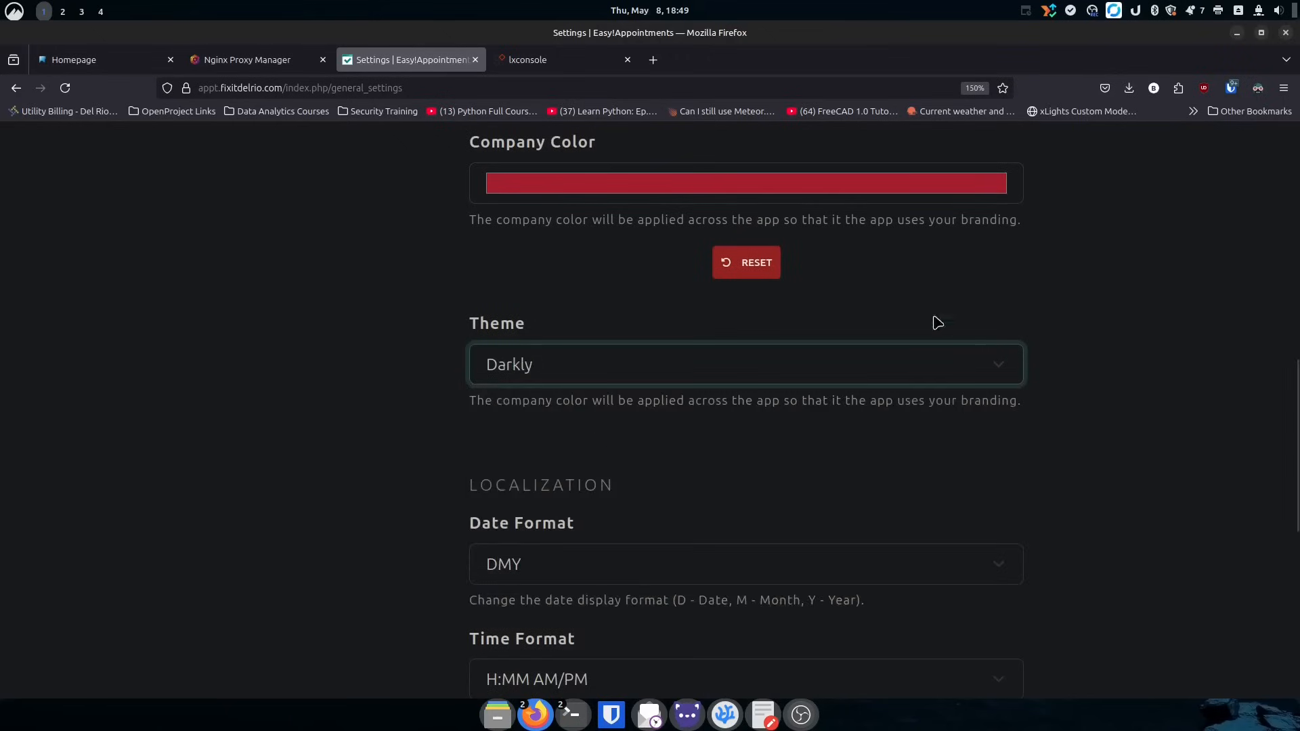
scroll(829, 381, "up", 10)
left_click(1001, 242)
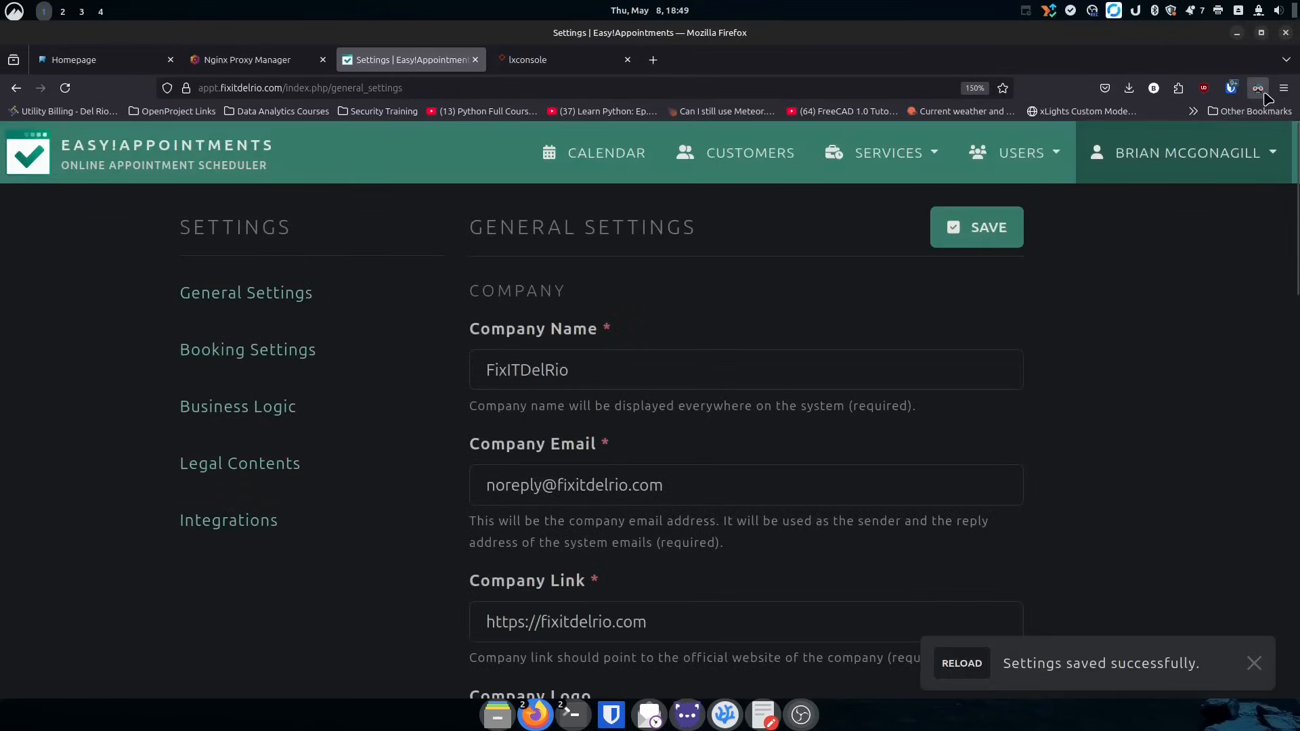
Turn off Dark Reader for the appt.fixitdelrio.com site and reload the settings page to apply the saved theme.
left_click(1257, 88)
left_click(1138, 142)
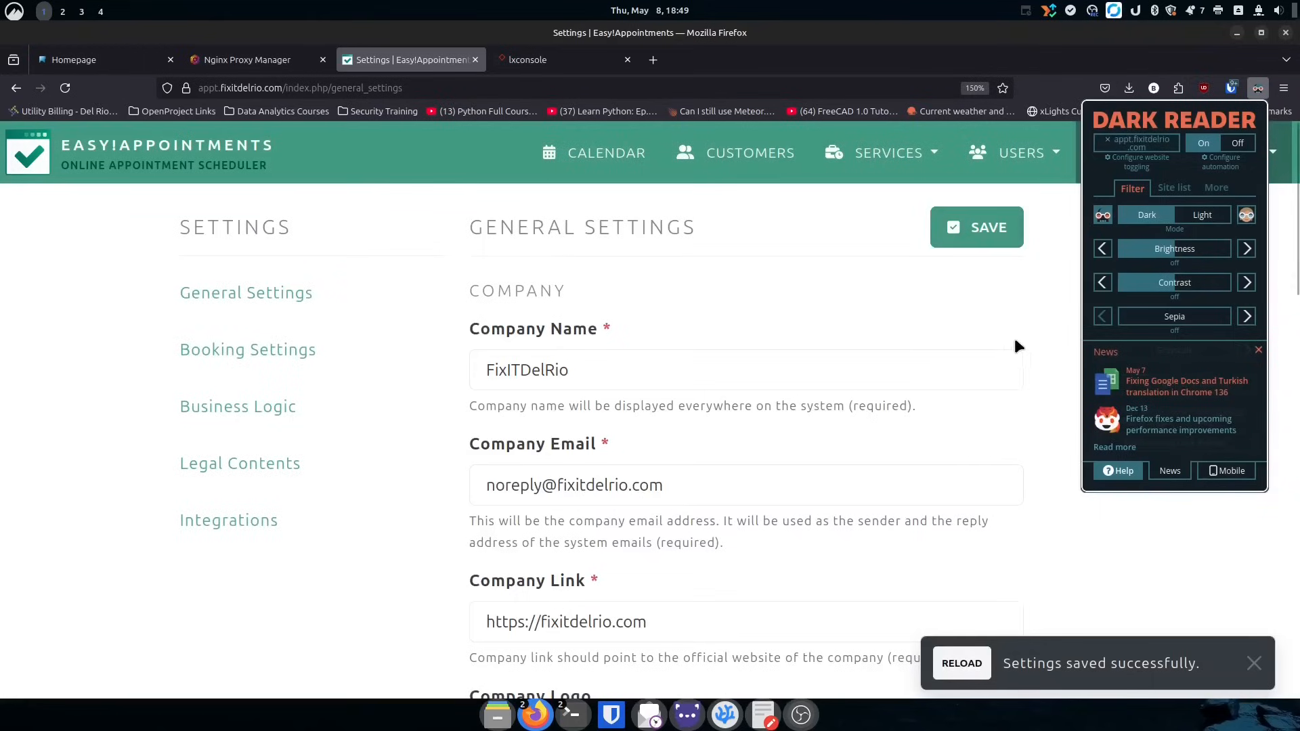
left_click(1013, 336)
left_click(990, 229)
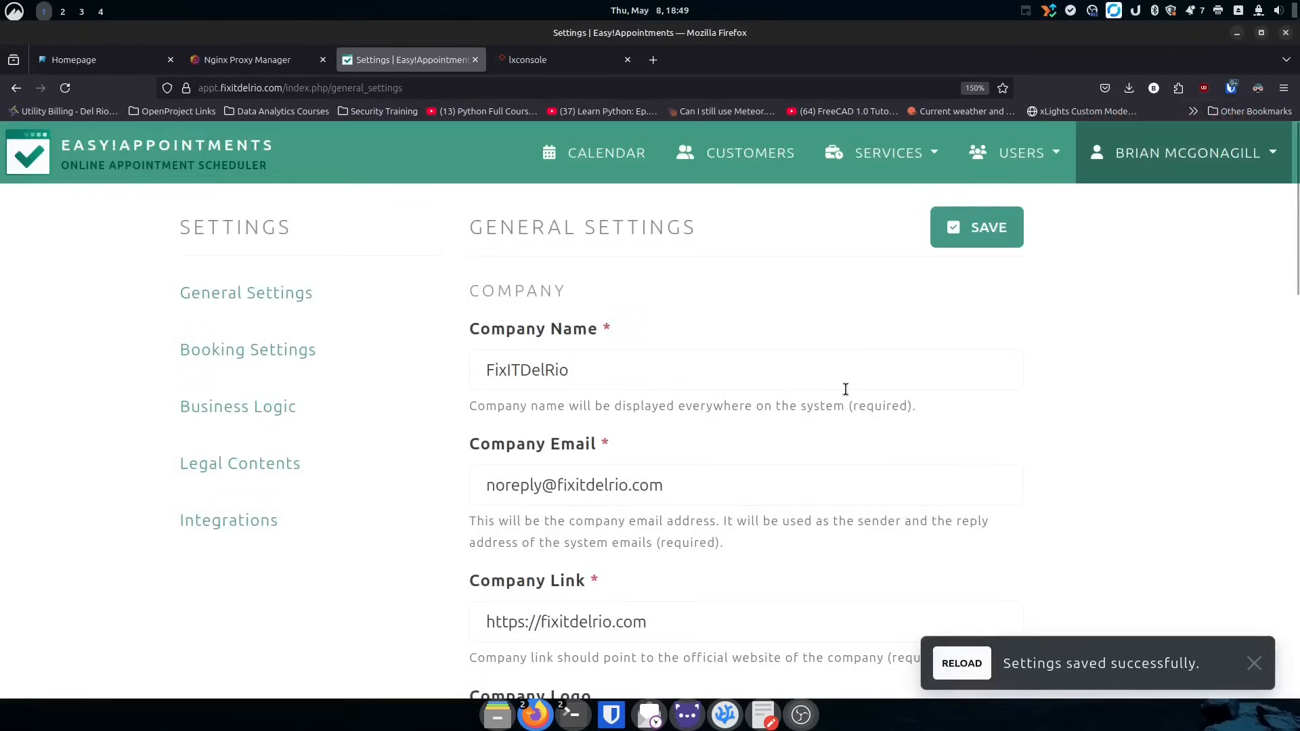
left_click(65, 88)
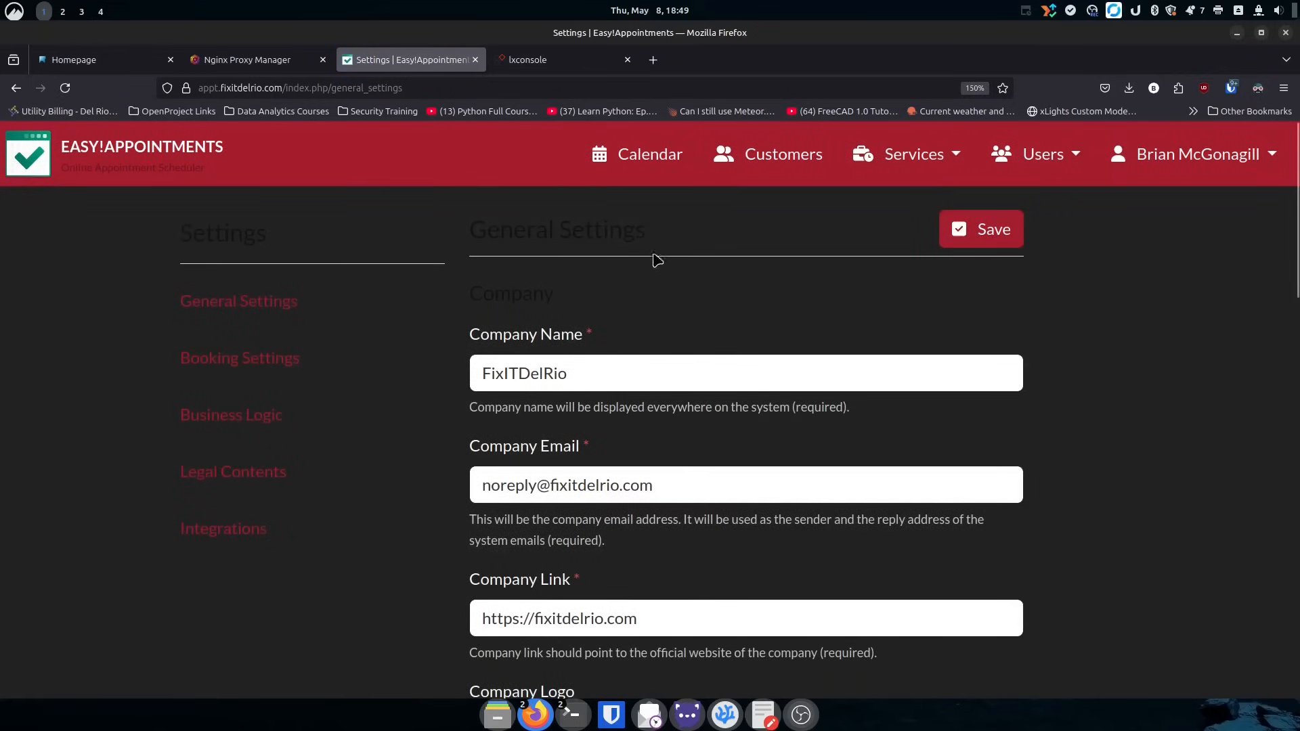
scroll(654, 349, "down", 5)
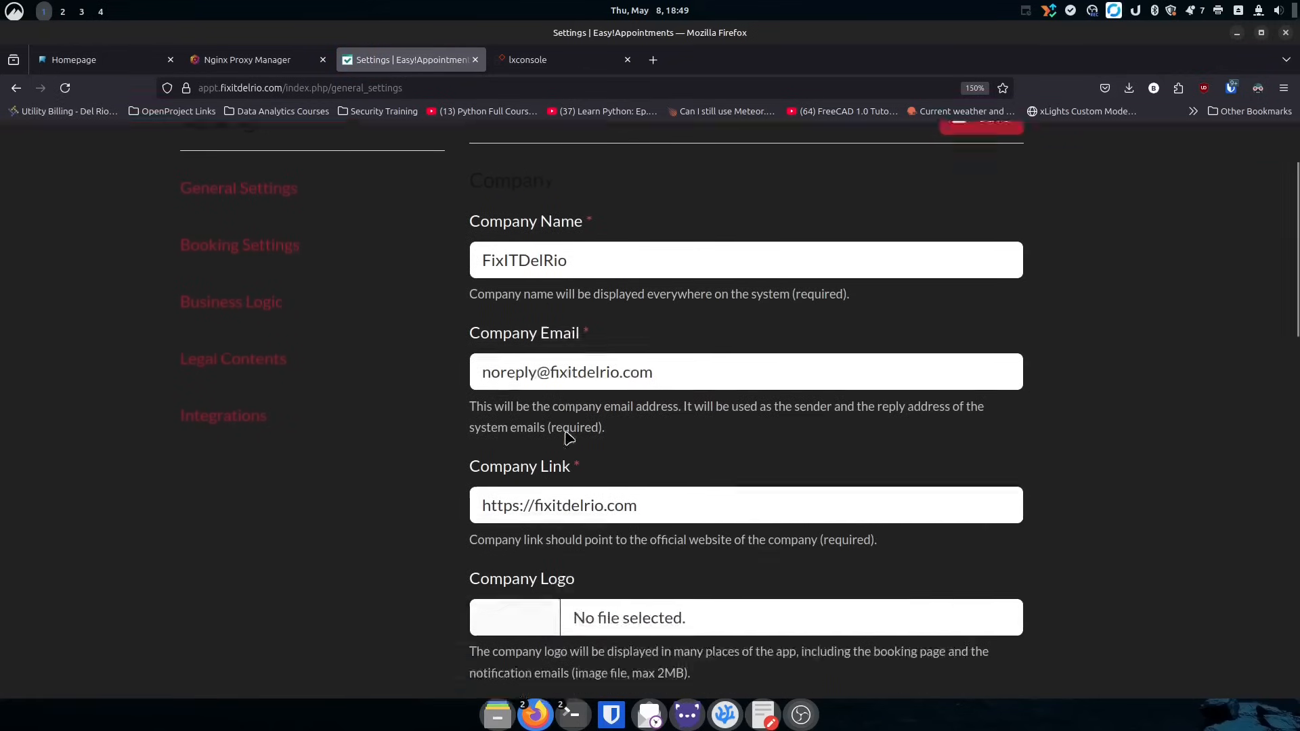
left_click(601, 444)
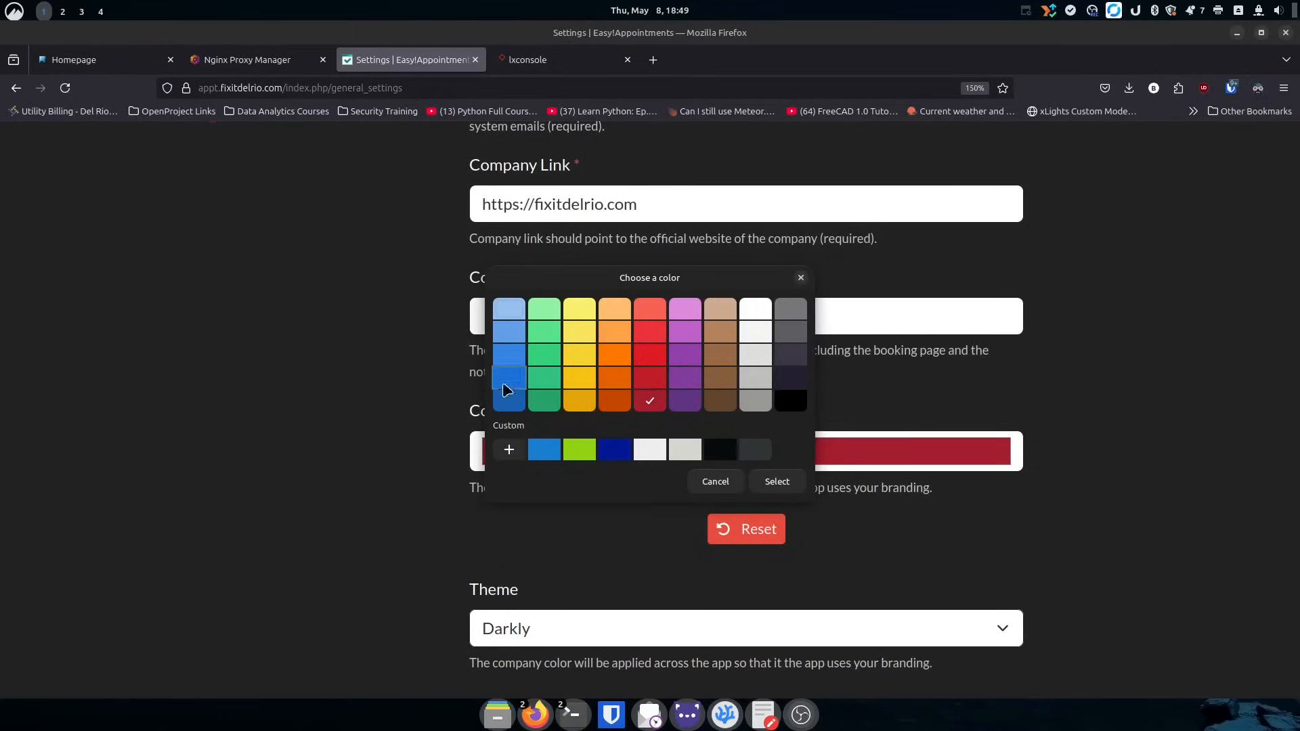
left_click(615, 450)
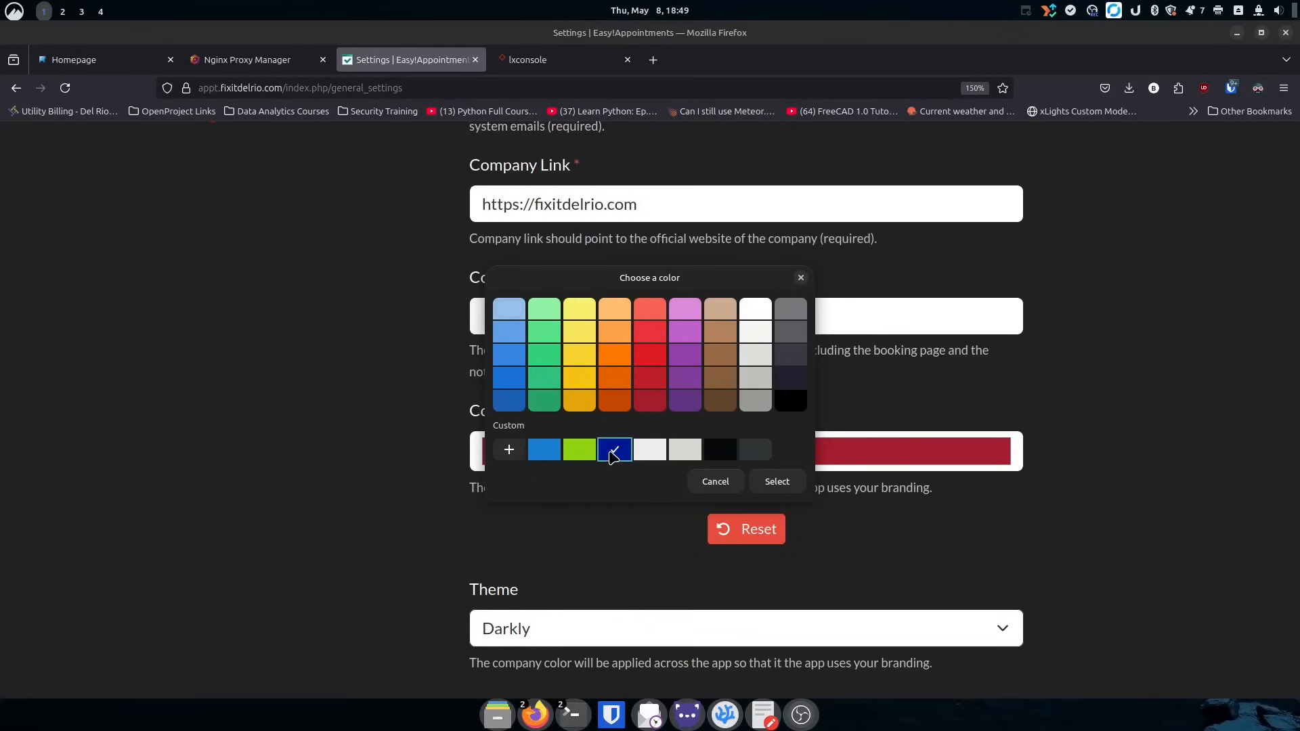
left_click(774, 482)
left_click(755, 530)
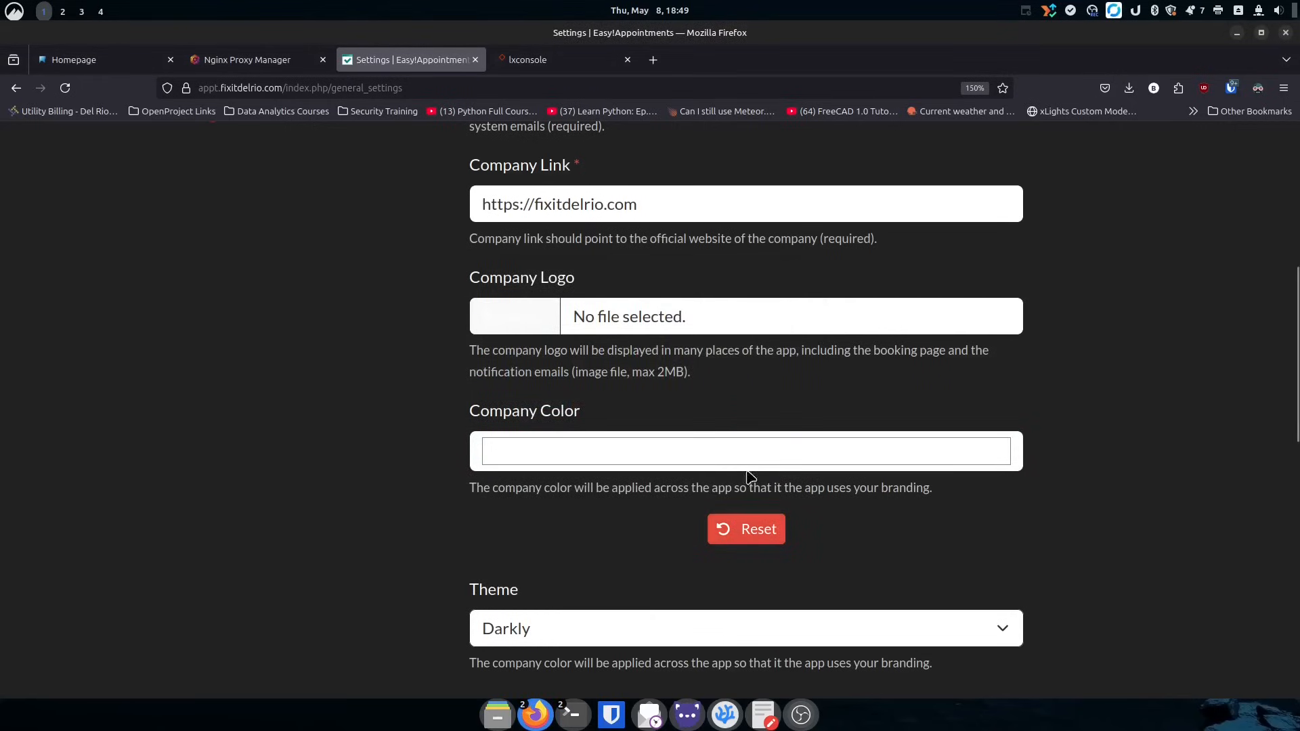
Set the company color to the custom dark blue, save the general settings, and reload the page to check how its headings read.
left_click(706, 448)
left_click(615, 449)
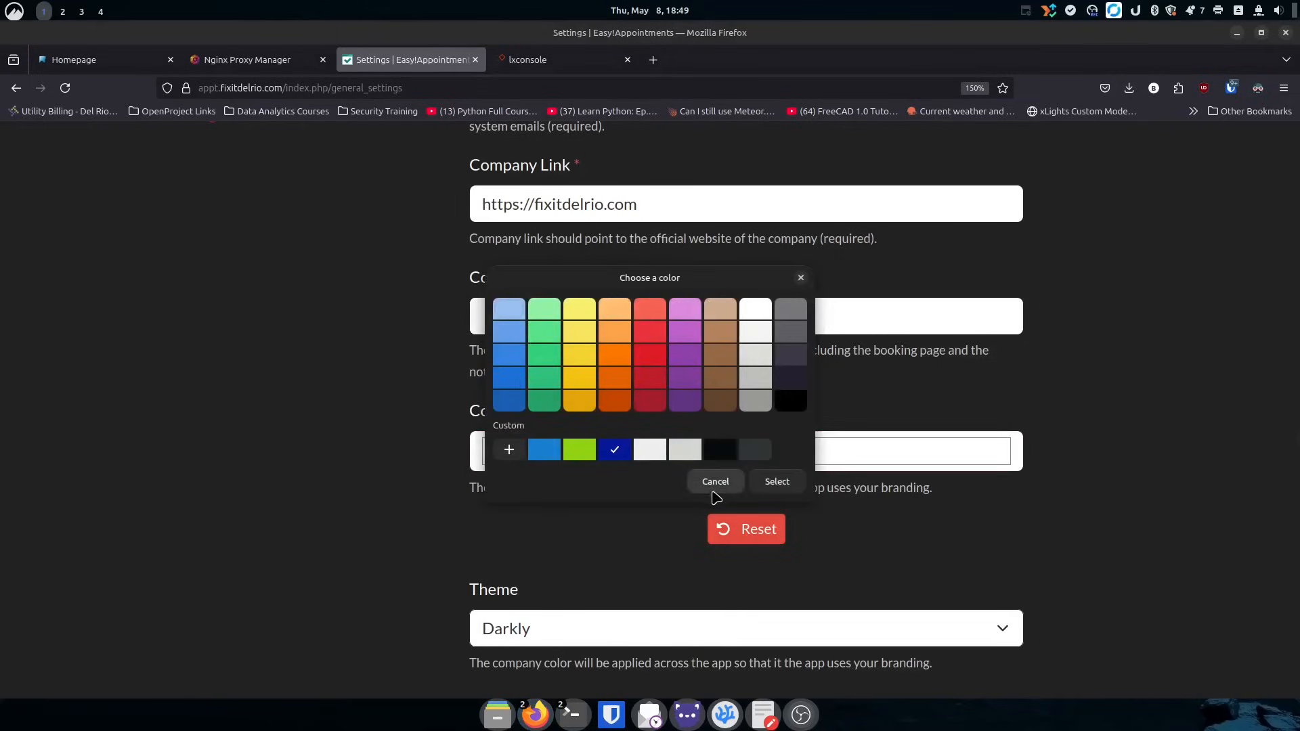
left_click(777, 481)
scroll(982, 379, "up", 10)
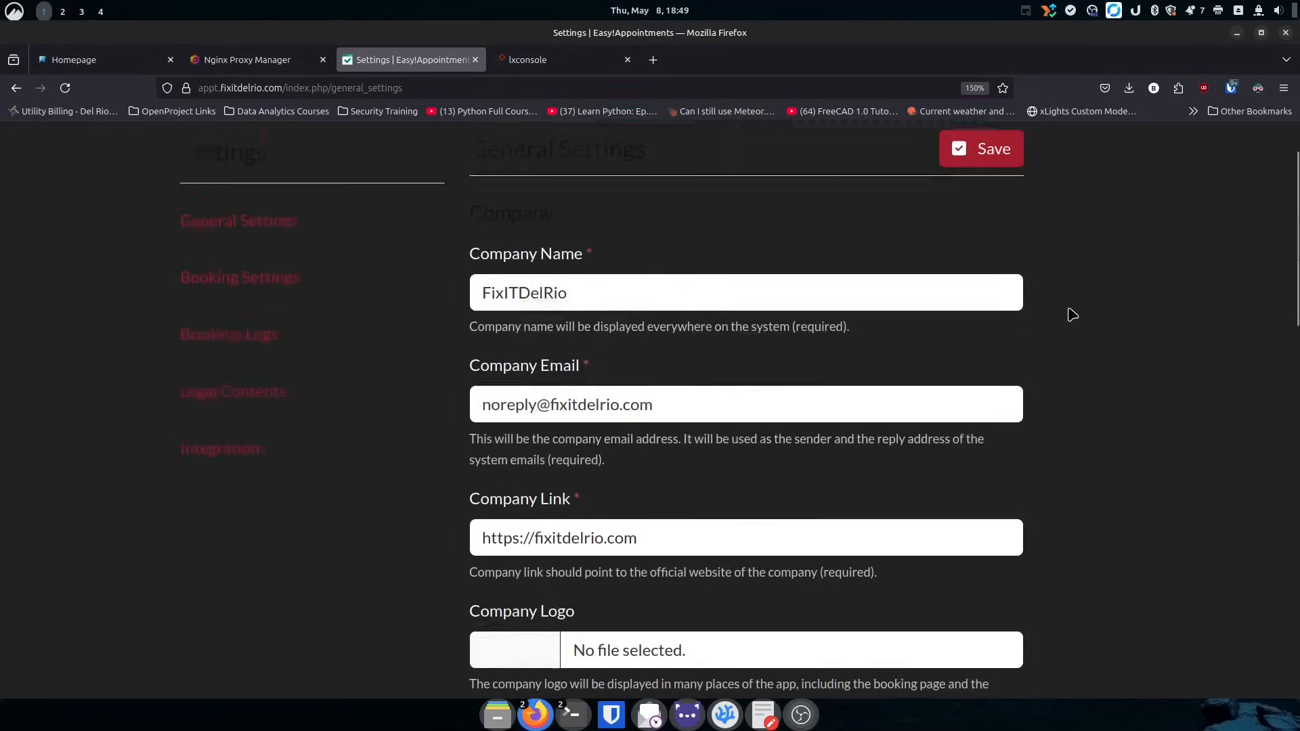
left_click(989, 227)
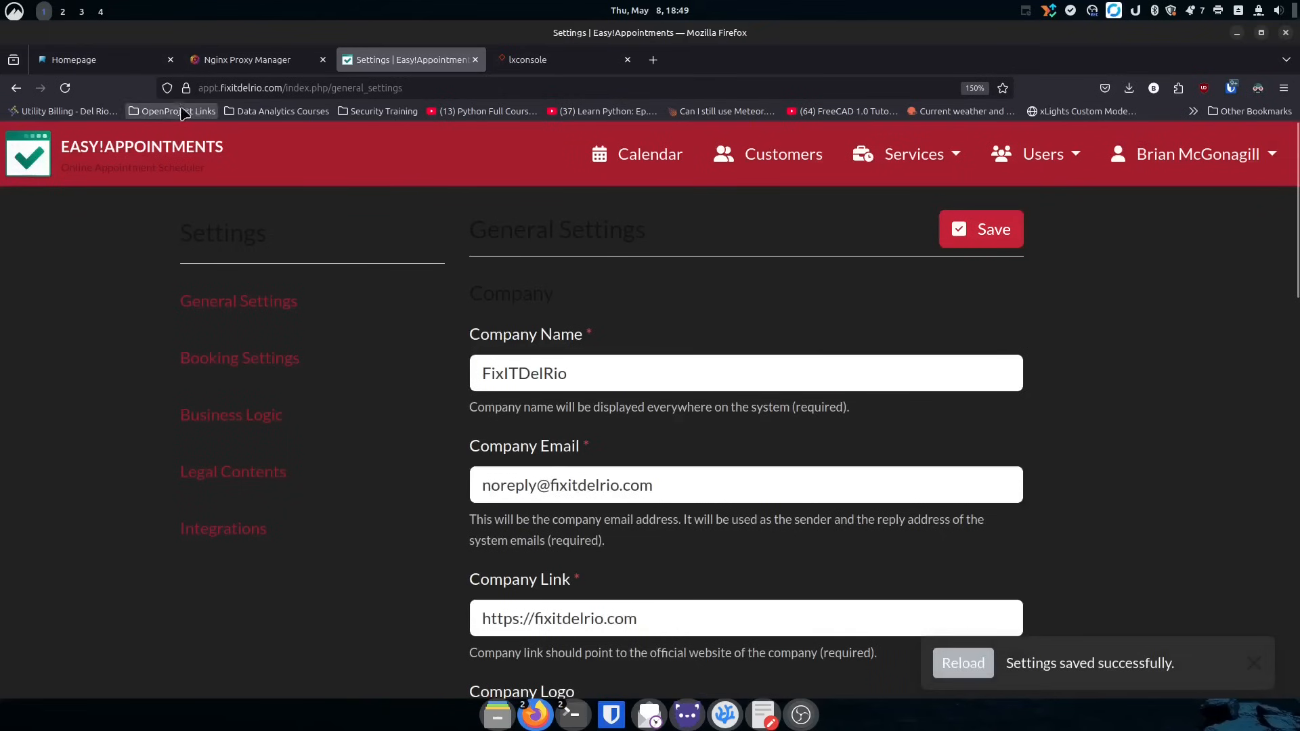
left_click(65, 88)
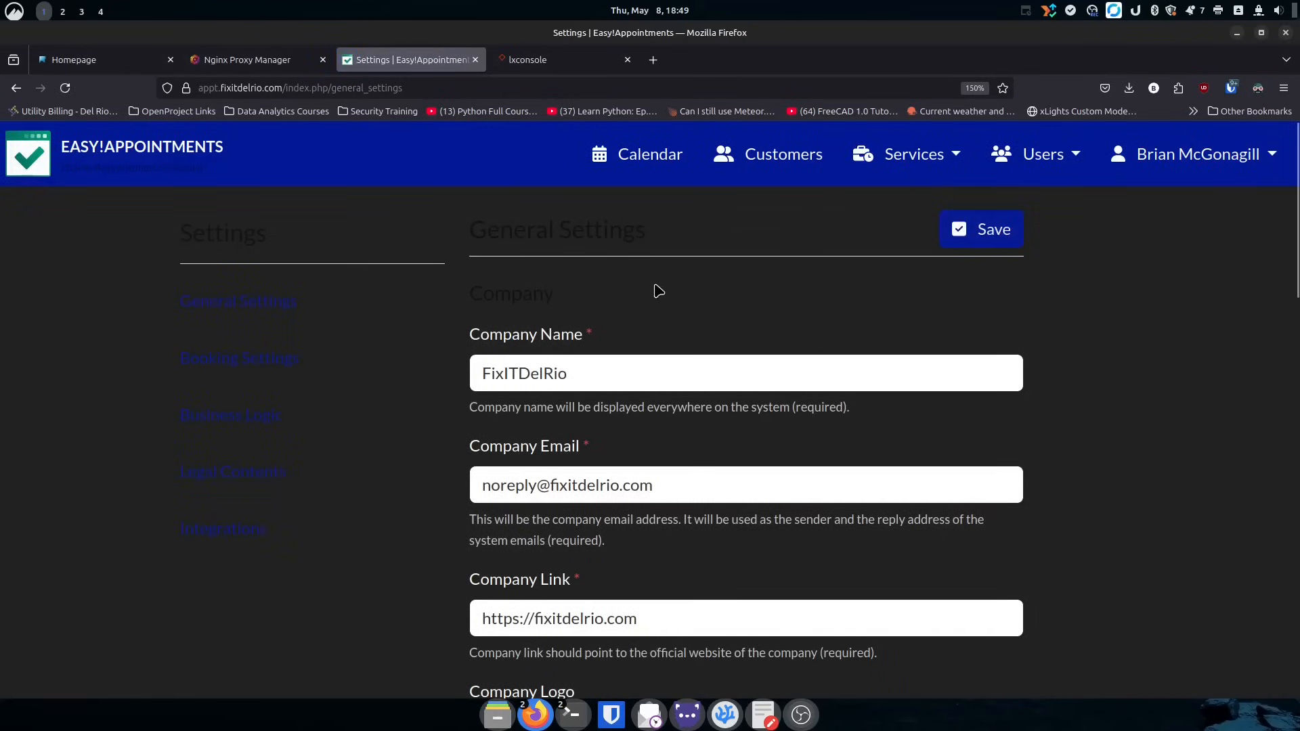
left_click_drag(469, 233, 599, 312)
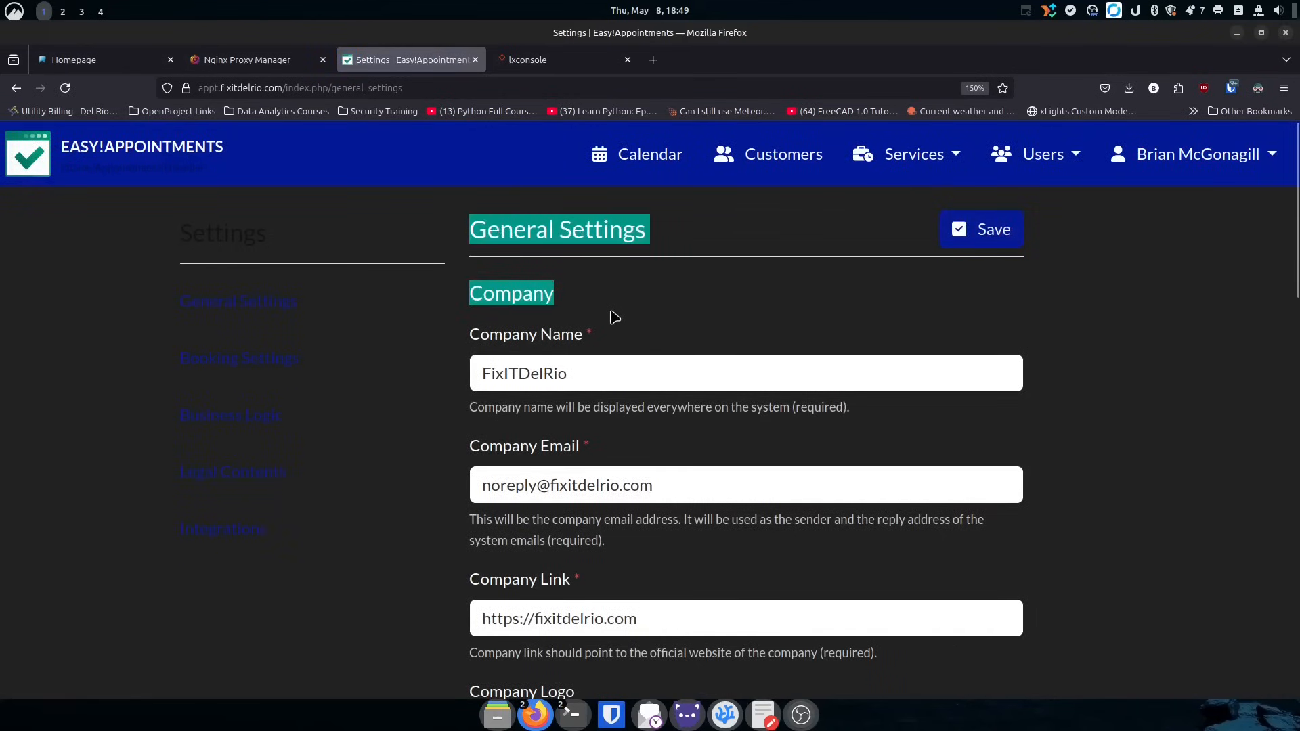
left_click(650, 287)
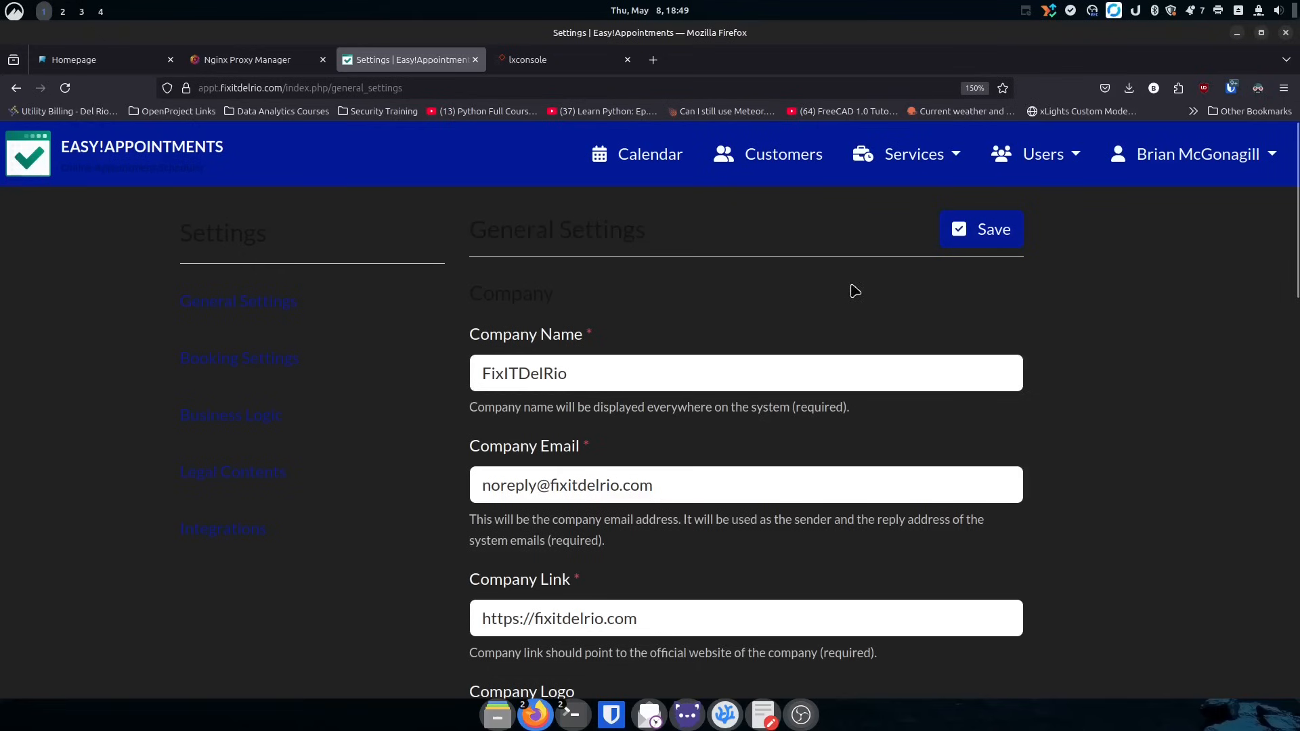
Set the localization date format to MDY and keep the time format at H:MM AM/PM.
scroll(1057, 399, "down", 10)
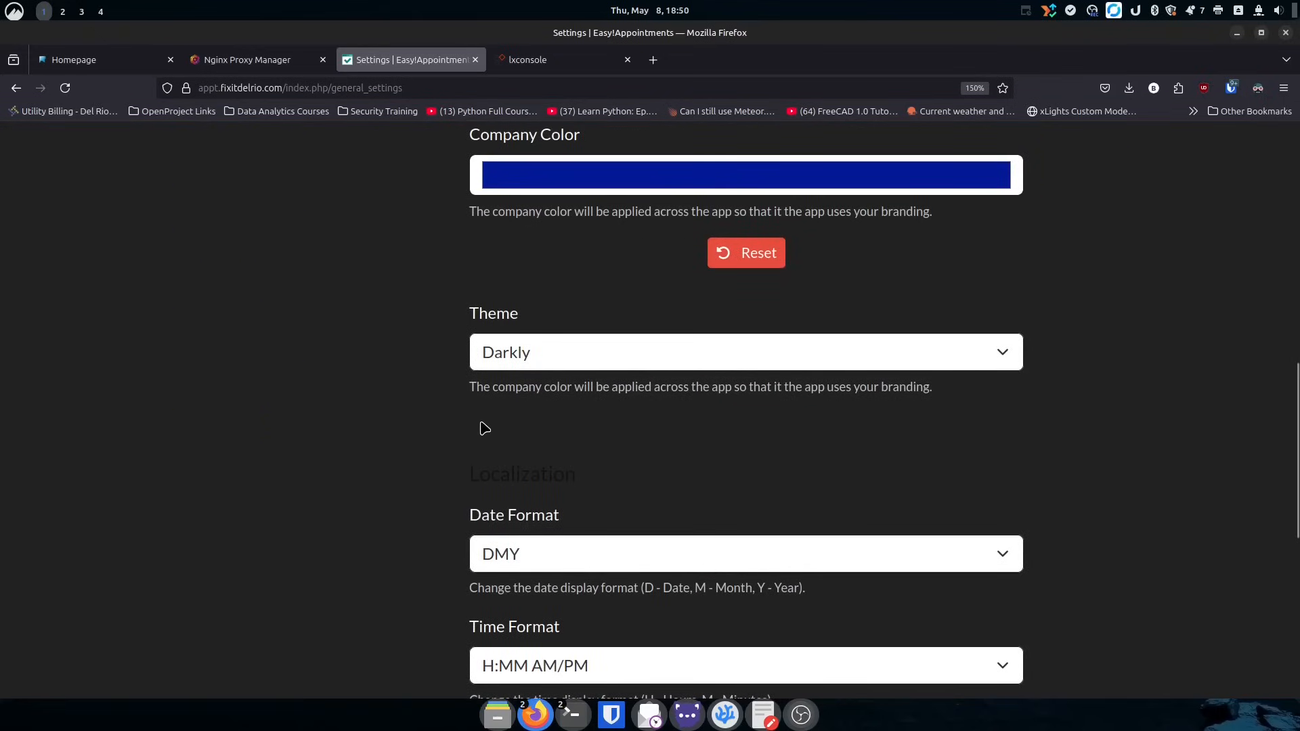
scroll(467, 421, "down", 2)
left_click(555, 425)
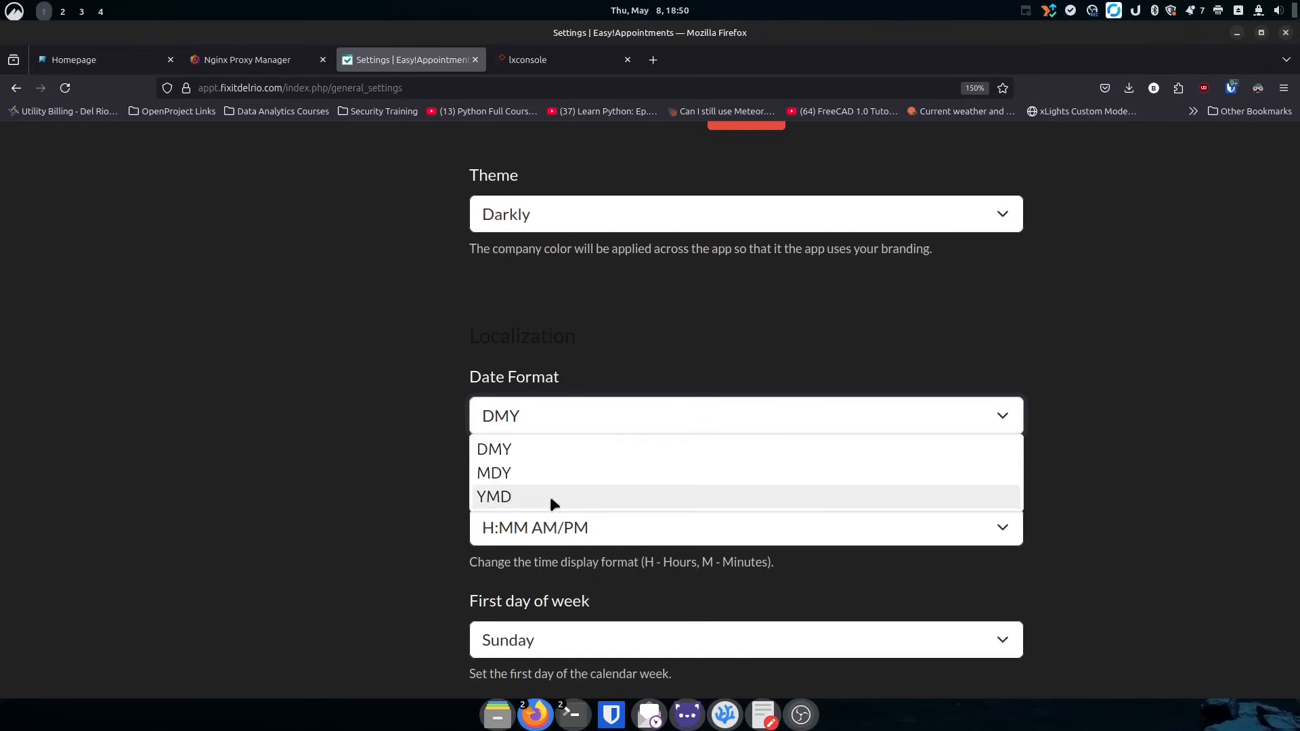
left_click(549, 467)
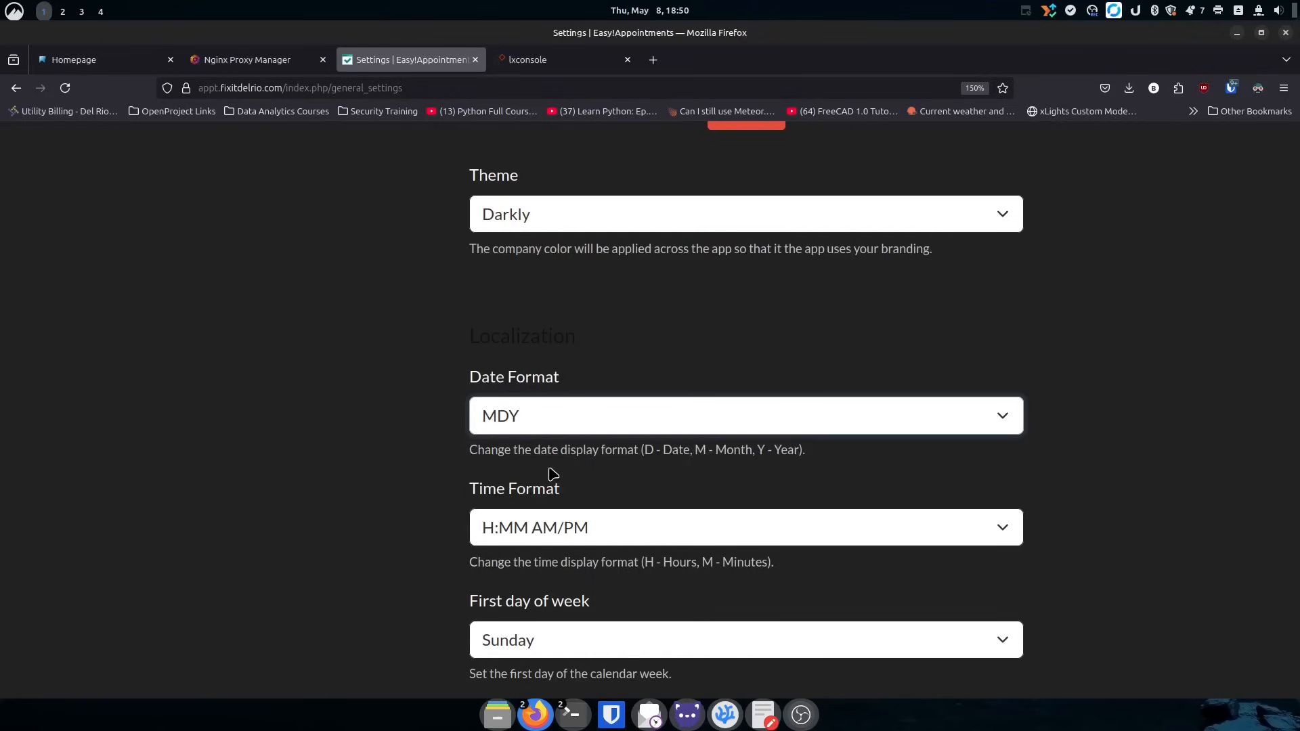
scroll(490, 521, "down", 3)
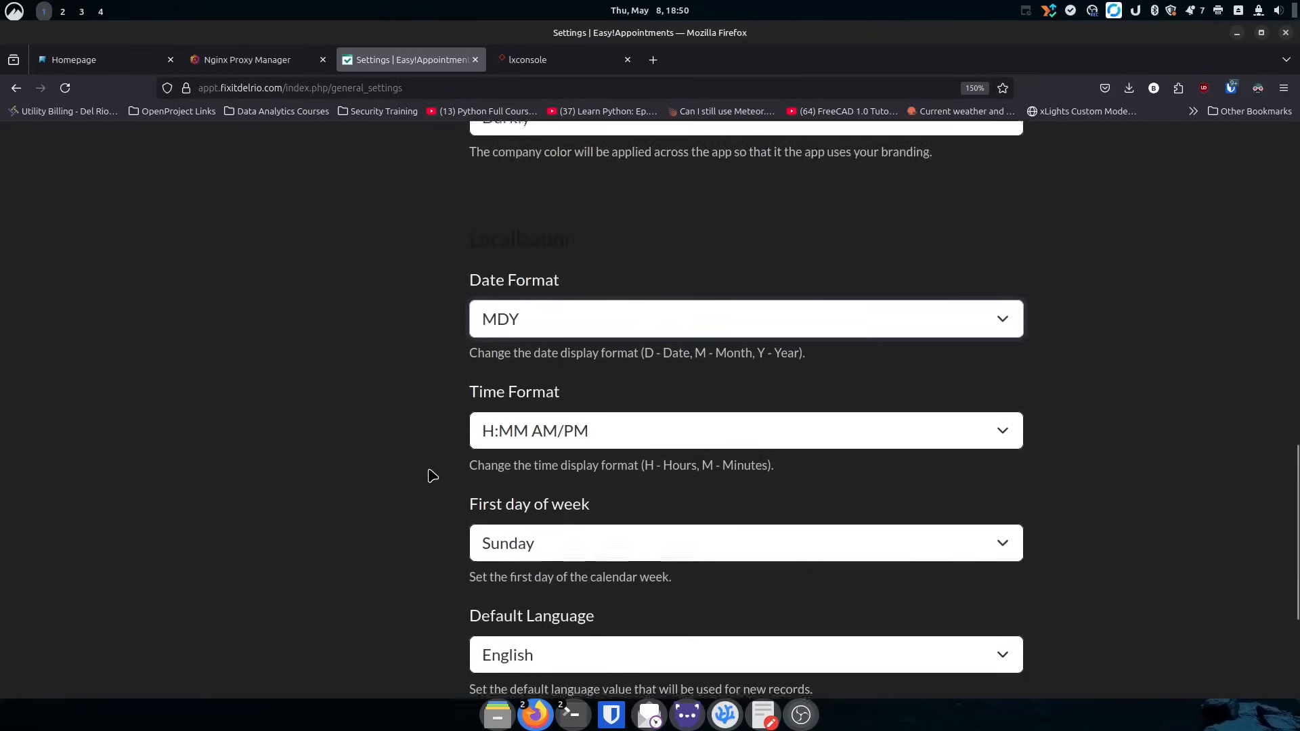
left_click(562, 391)
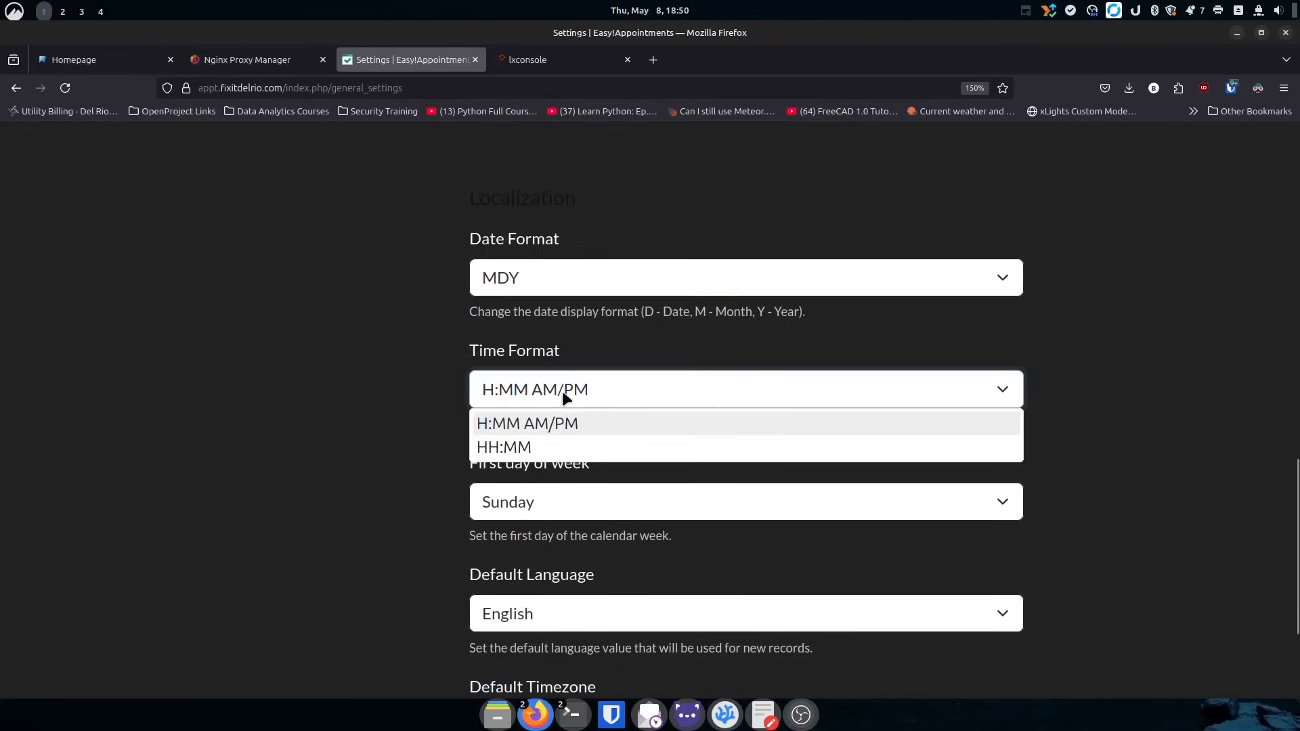
left_click(428, 421)
scroll(507, 371, "down", 3)
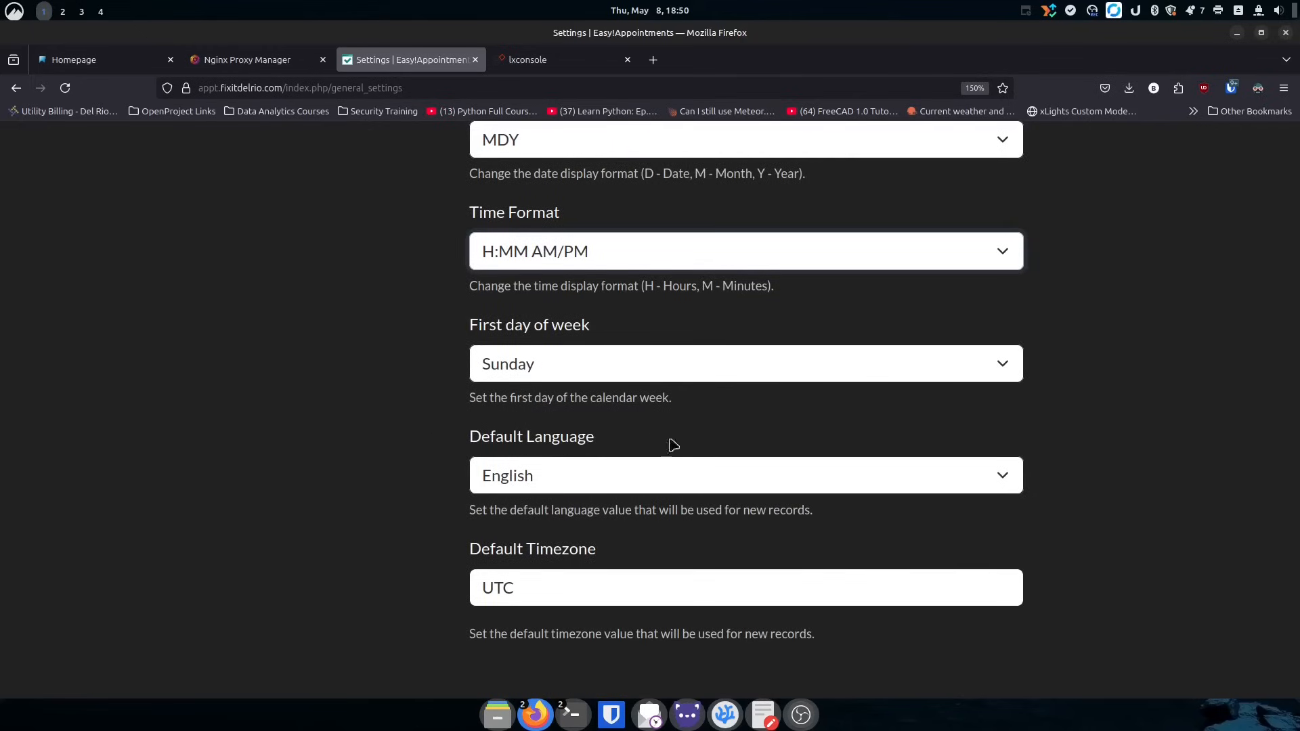
Set the default timezone to Chicago (-6:00), save the general settings, and reload the page.
left_click(526, 591)
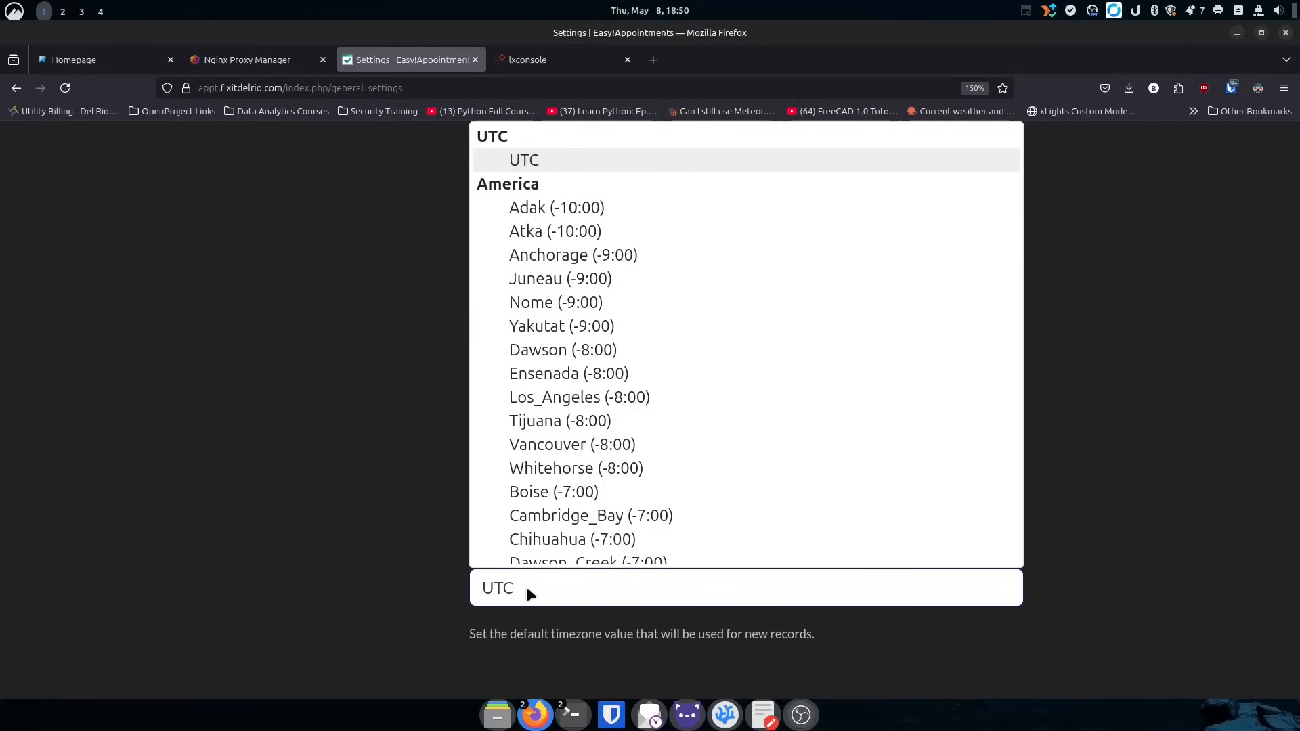
type("chic")
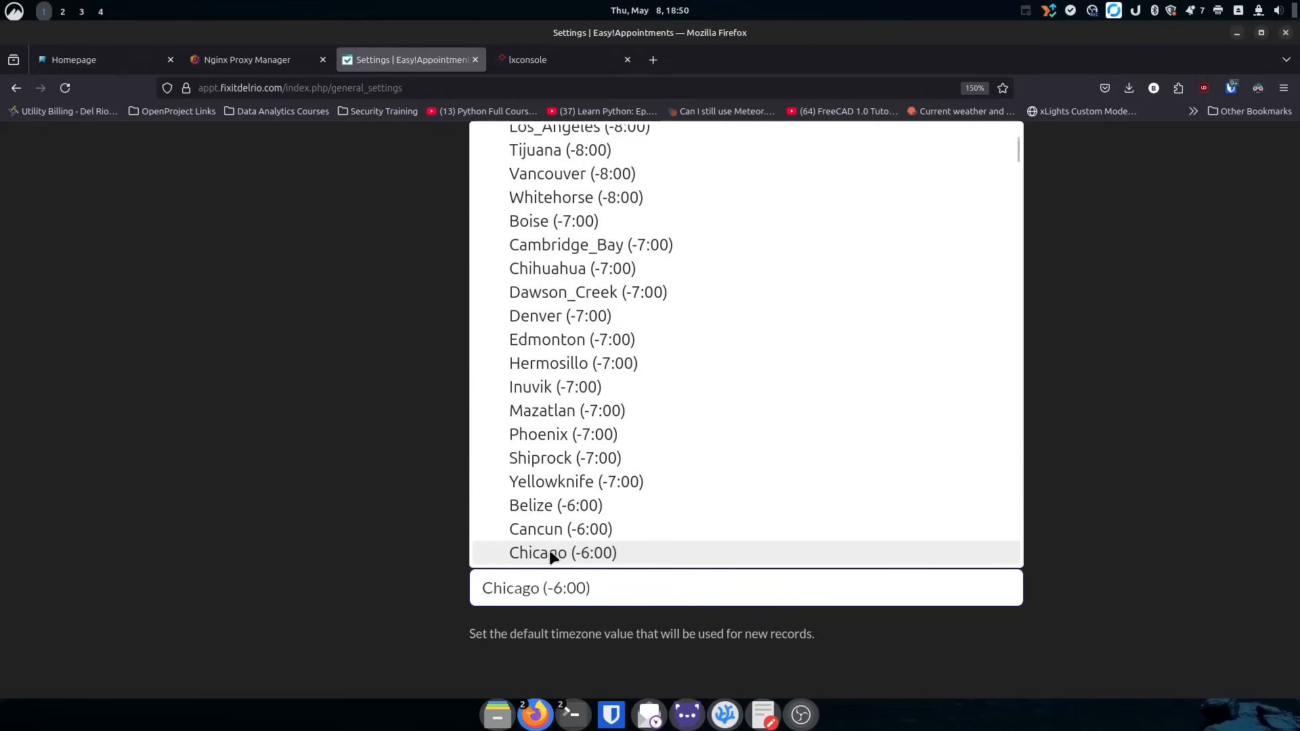
left_click(551, 553)
scroll(447, 514, "down", 1)
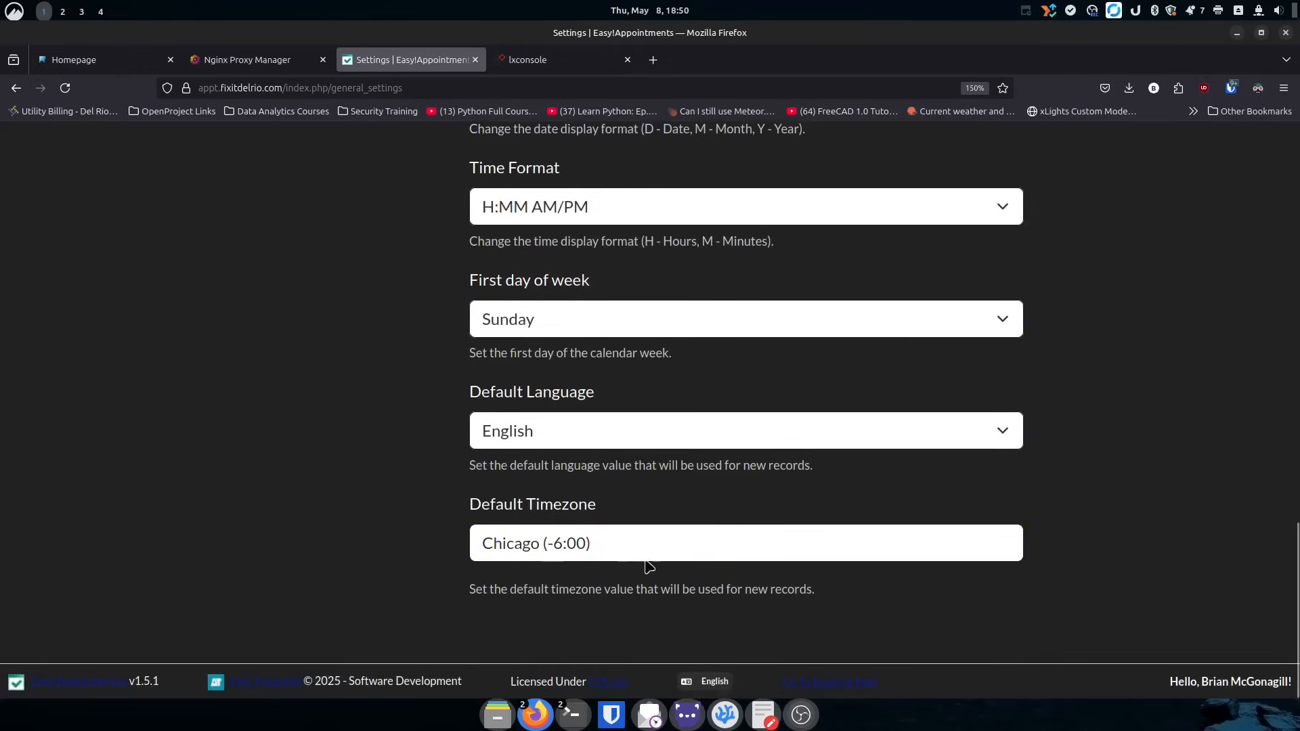
scroll(1128, 468, "up", 15)
left_click(1002, 194)
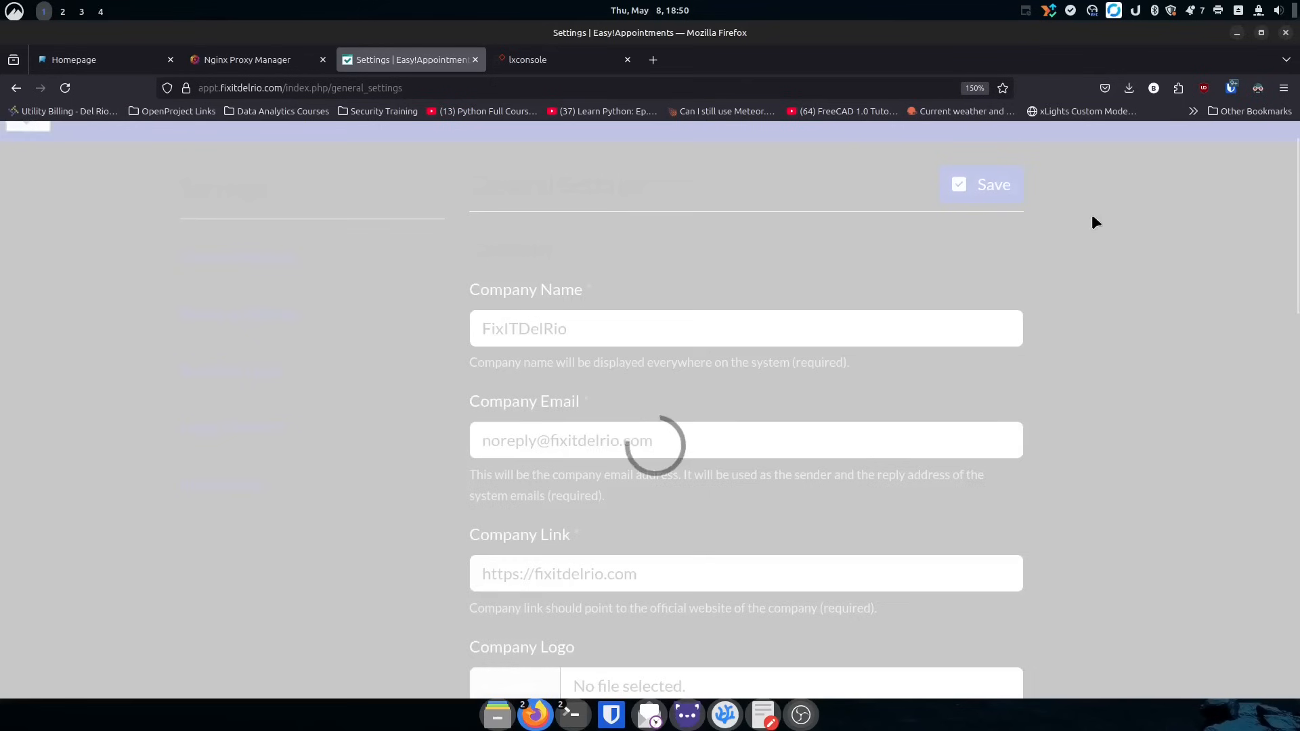
left_click(65, 88)
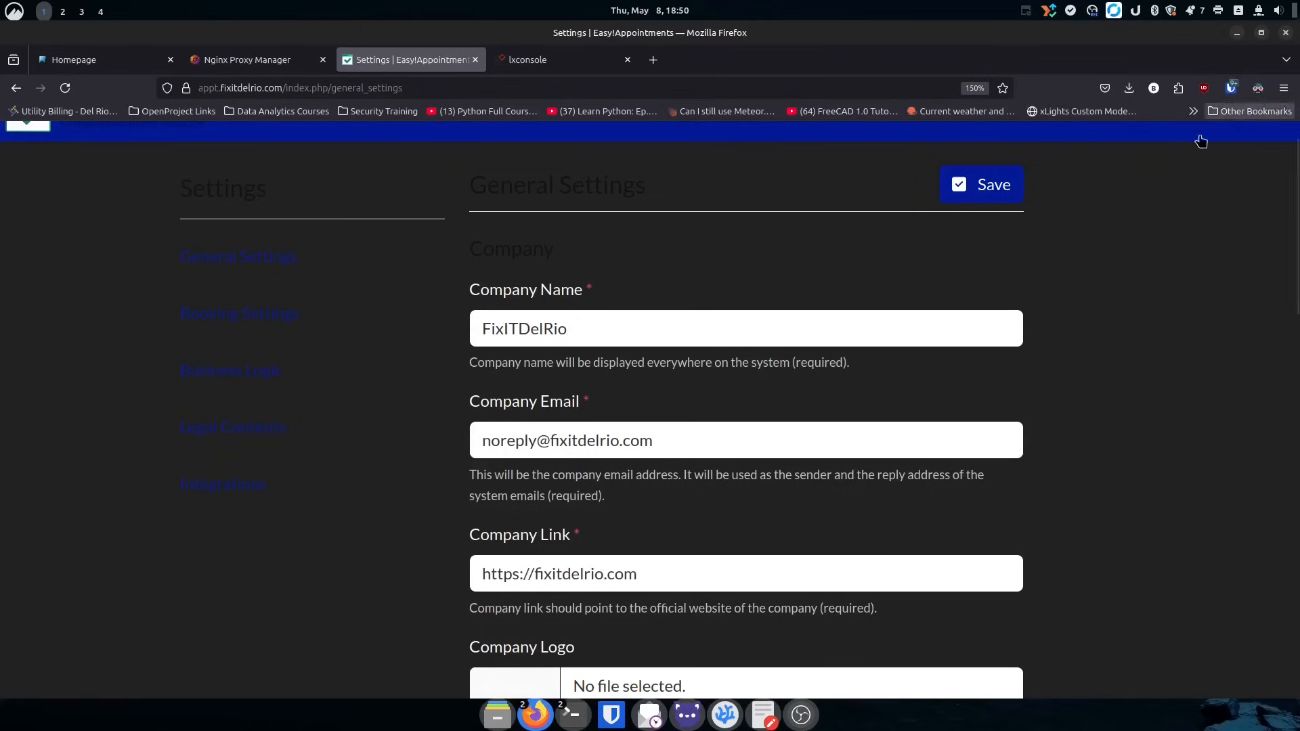
Set the company color to the custom off-white, save the general settings, and reload the page to apply it.
scroll(948, 406, "down", 3)
left_click(770, 552)
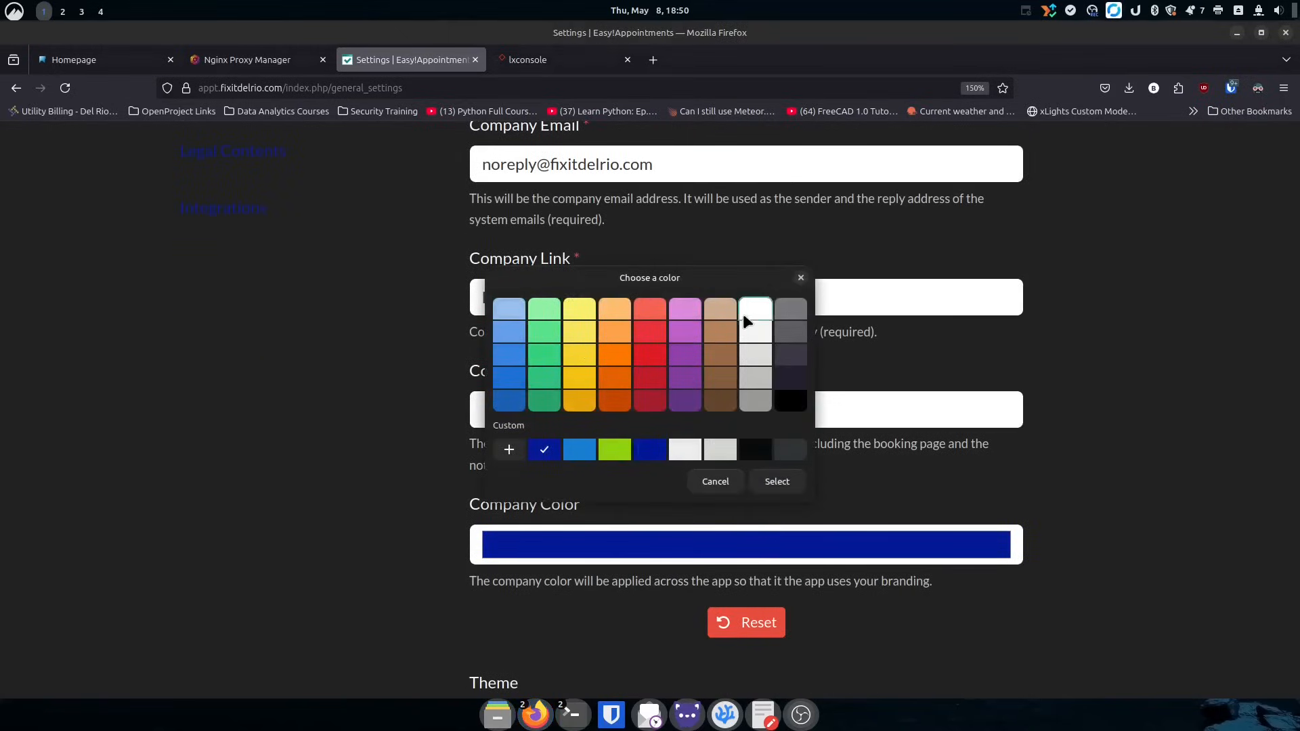
left_click(692, 454)
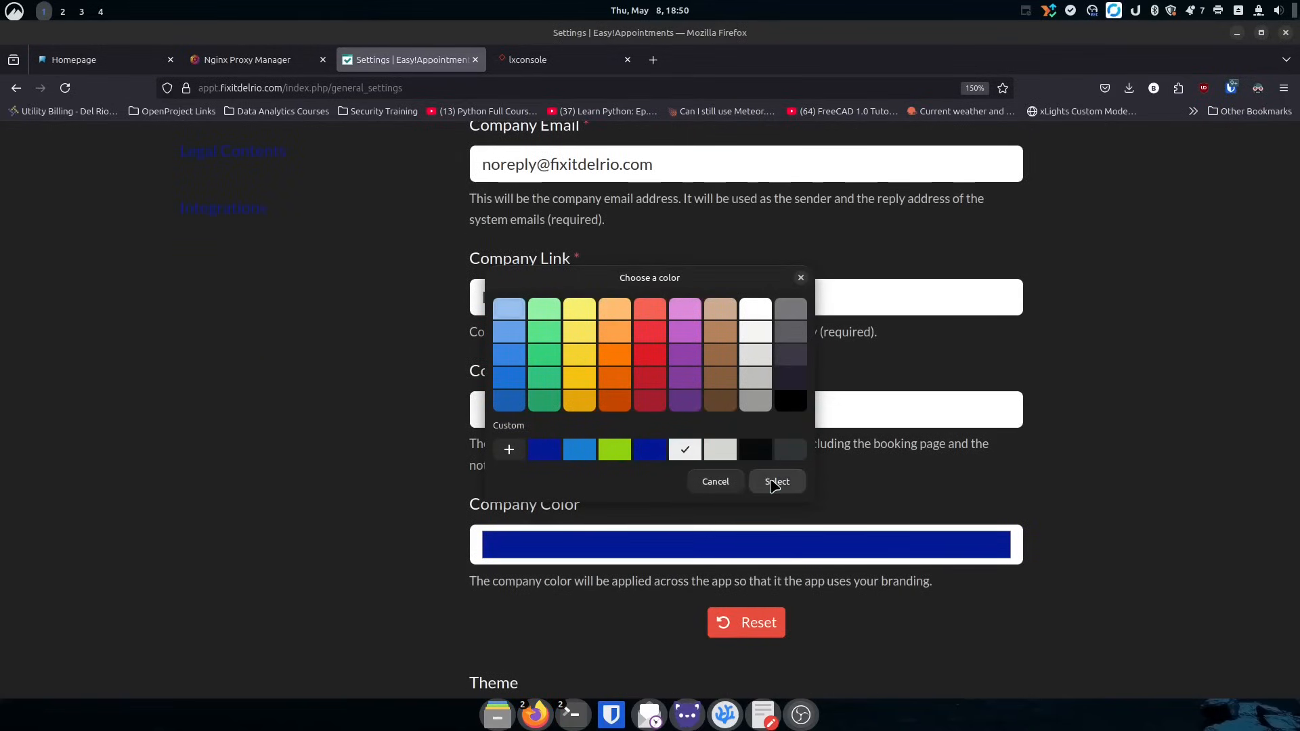
left_click(778, 481)
scroll(908, 485, "up", 5)
left_click(998, 248)
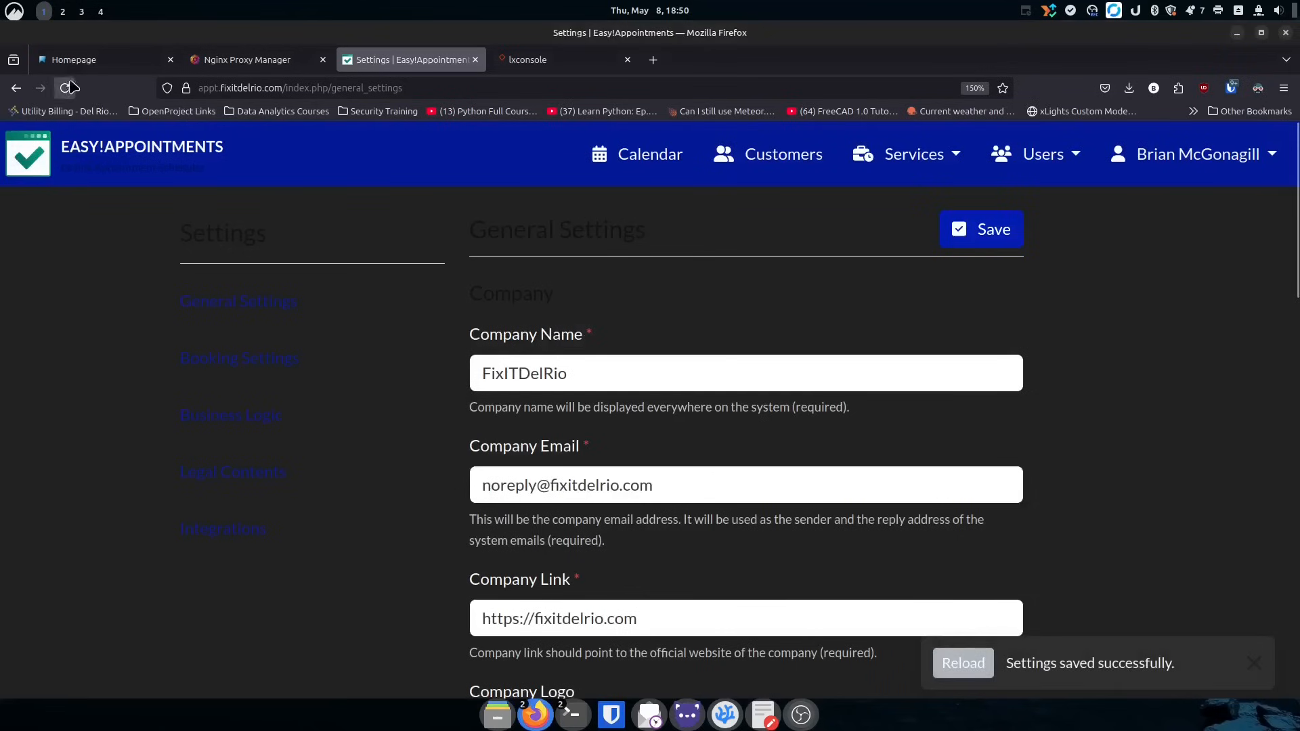
left_click(66, 88)
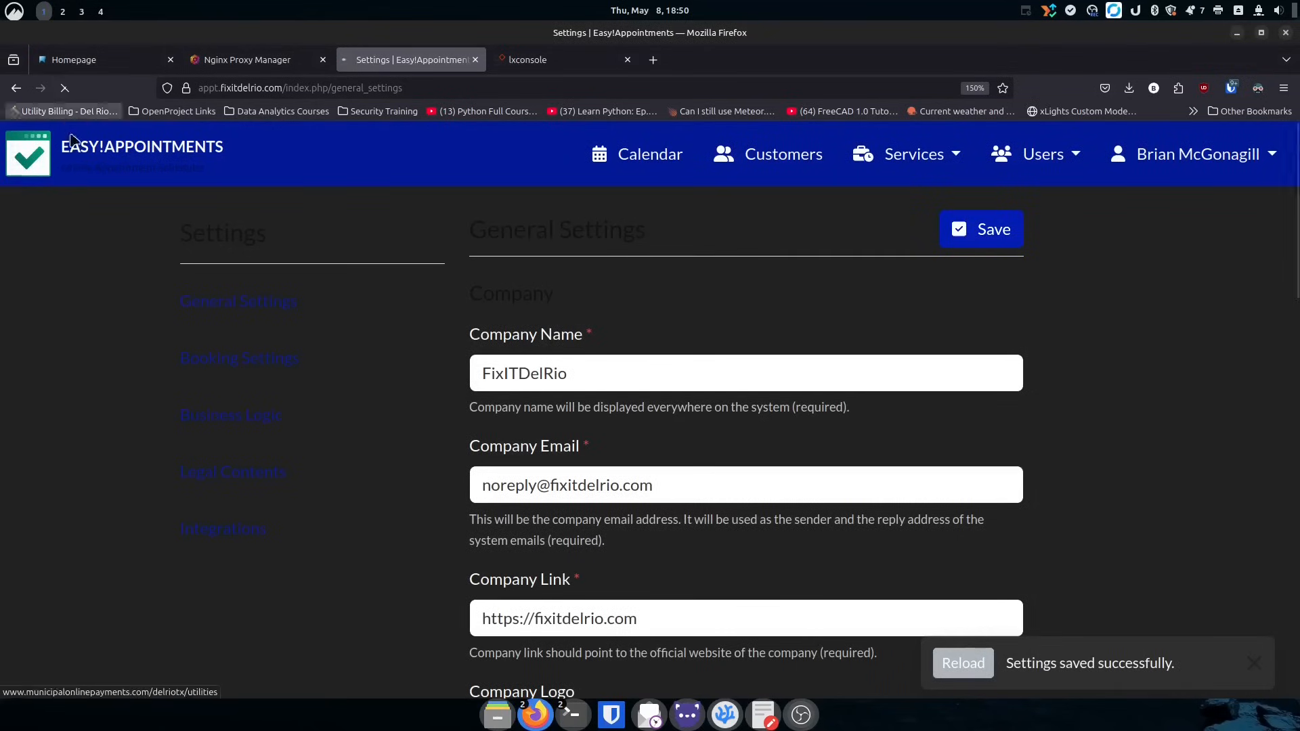
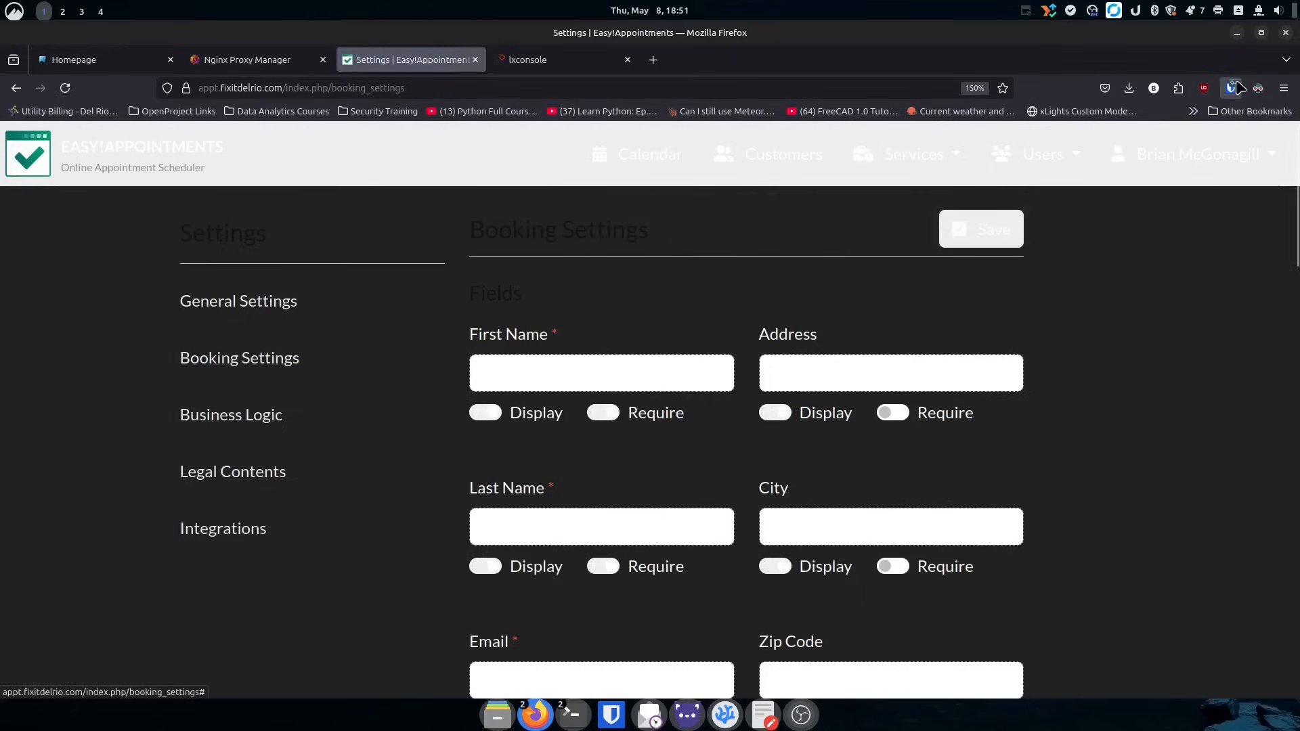
Enable Dark Reader for the appt.fixitdelrio.com site and return to the booking settings.
left_click(1258, 88)
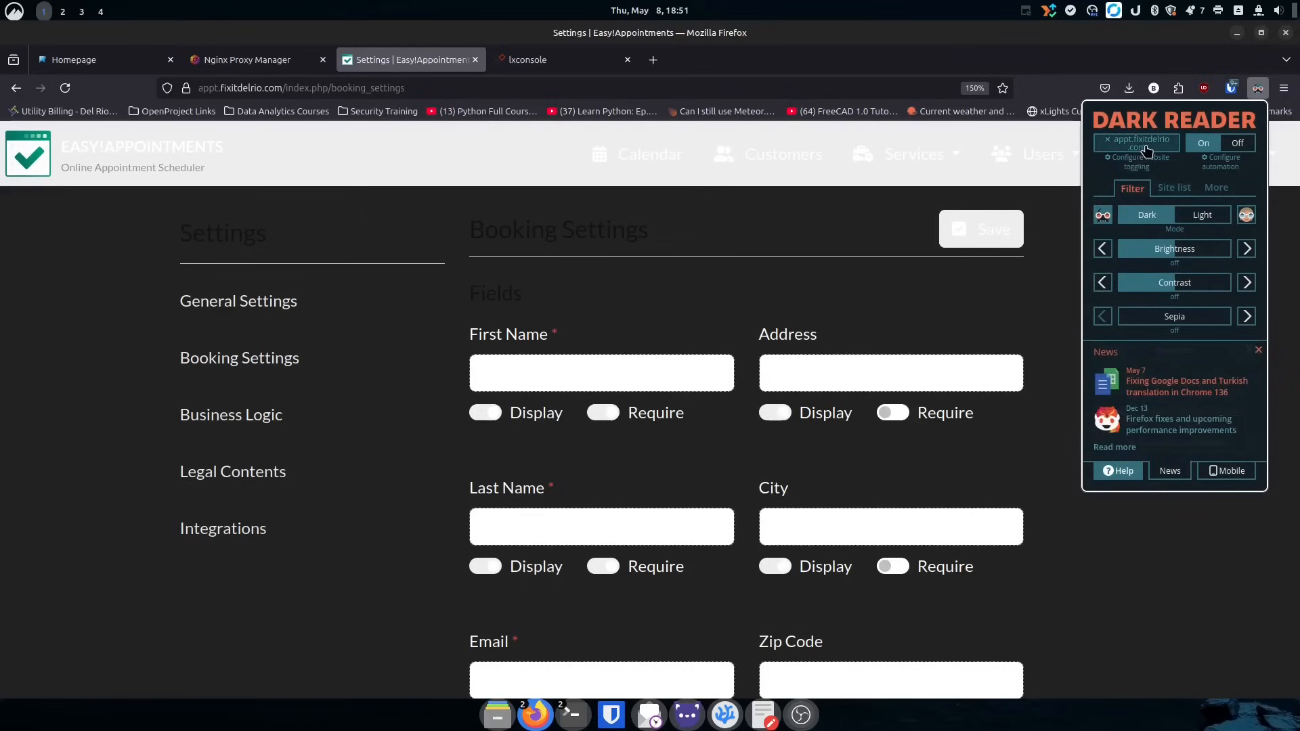
left_click(1147, 150)
left_click(390, 413)
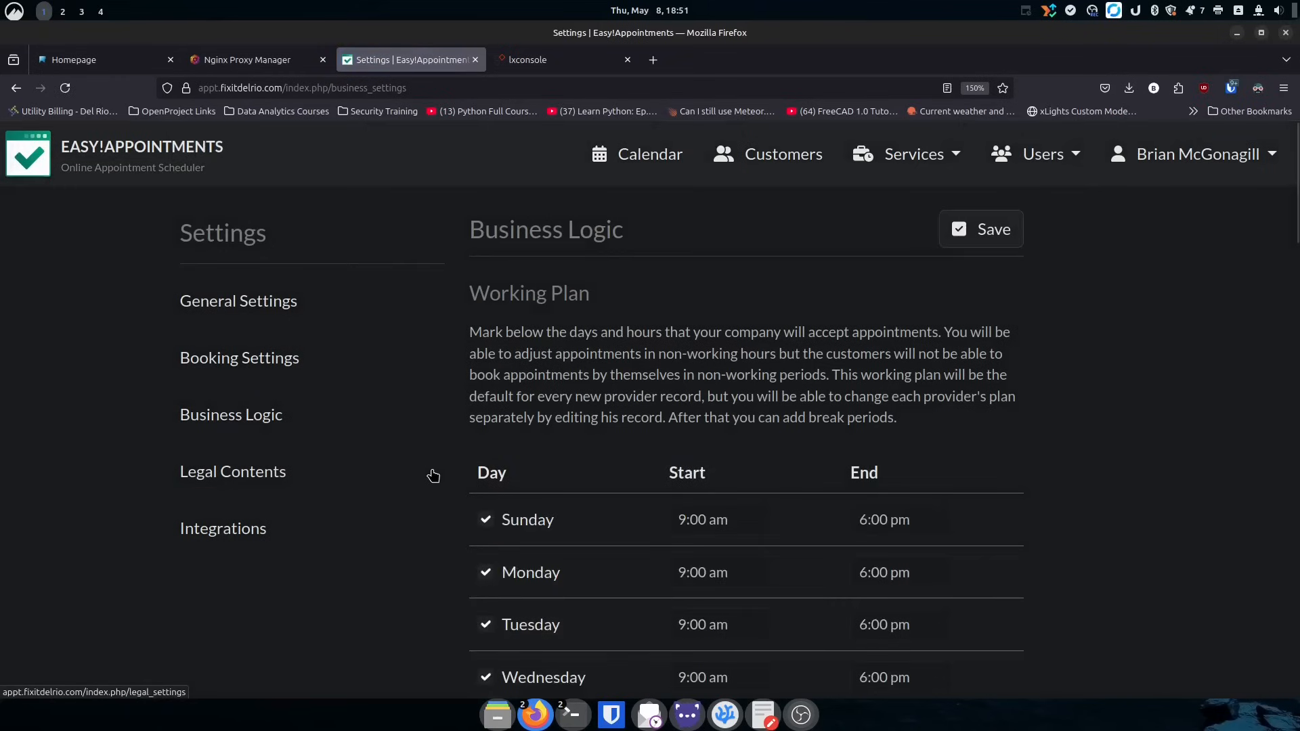
left_click(244, 360)
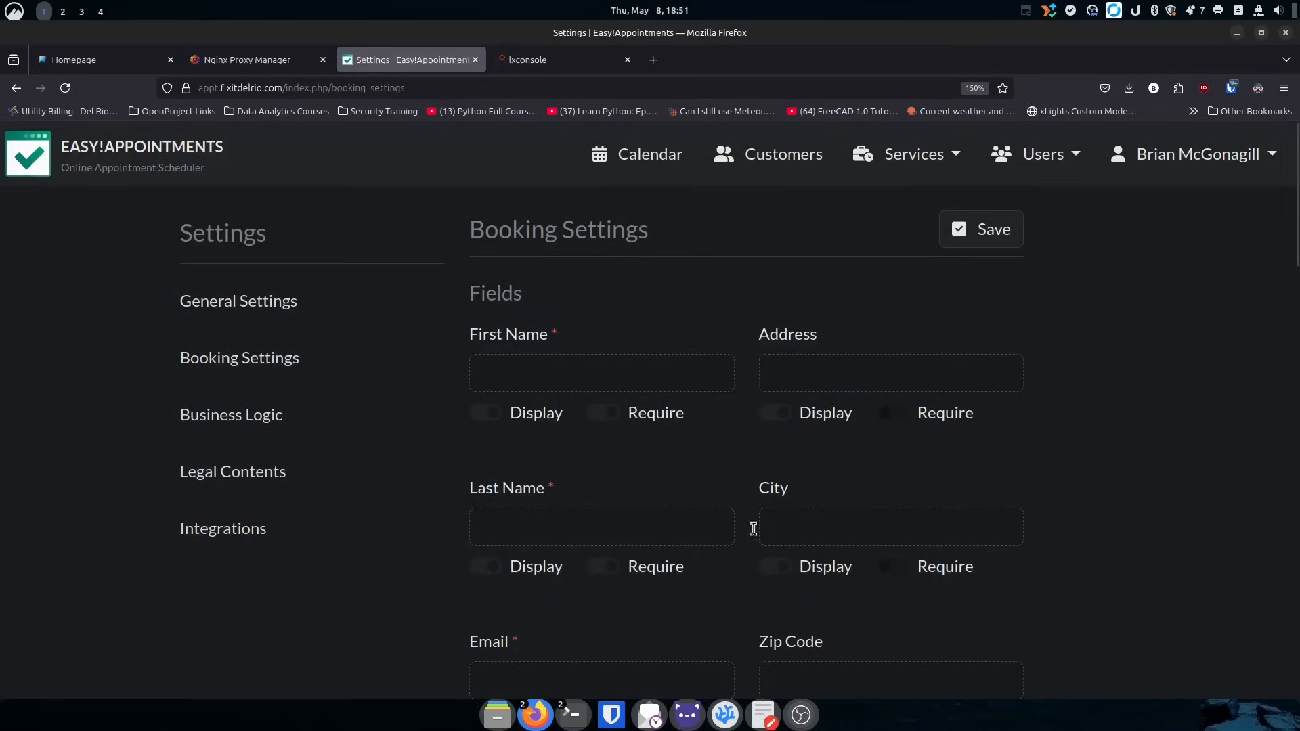
Review the booking form's standard fields, custom fields and options such as customer notifications, CAPTCHA and Any Provider.
scroll(417, 465, "down", 10)
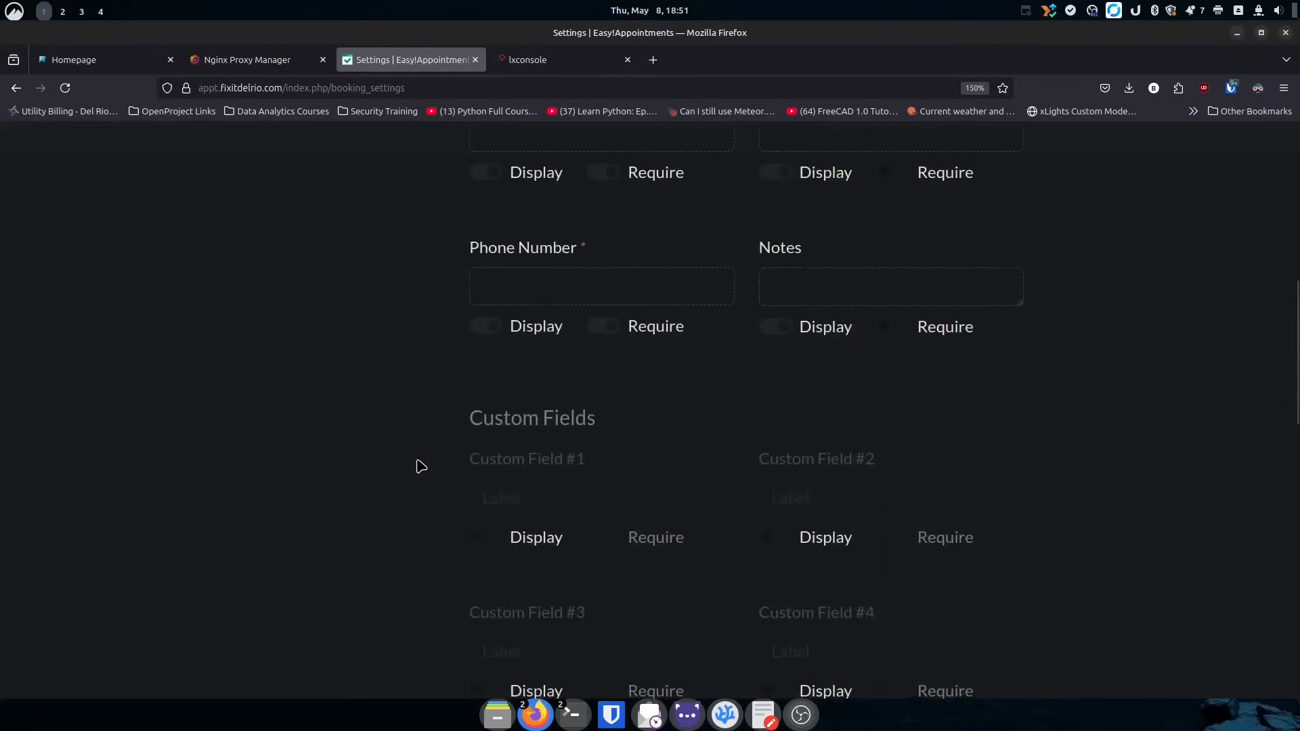
scroll(422, 464, "down", 8)
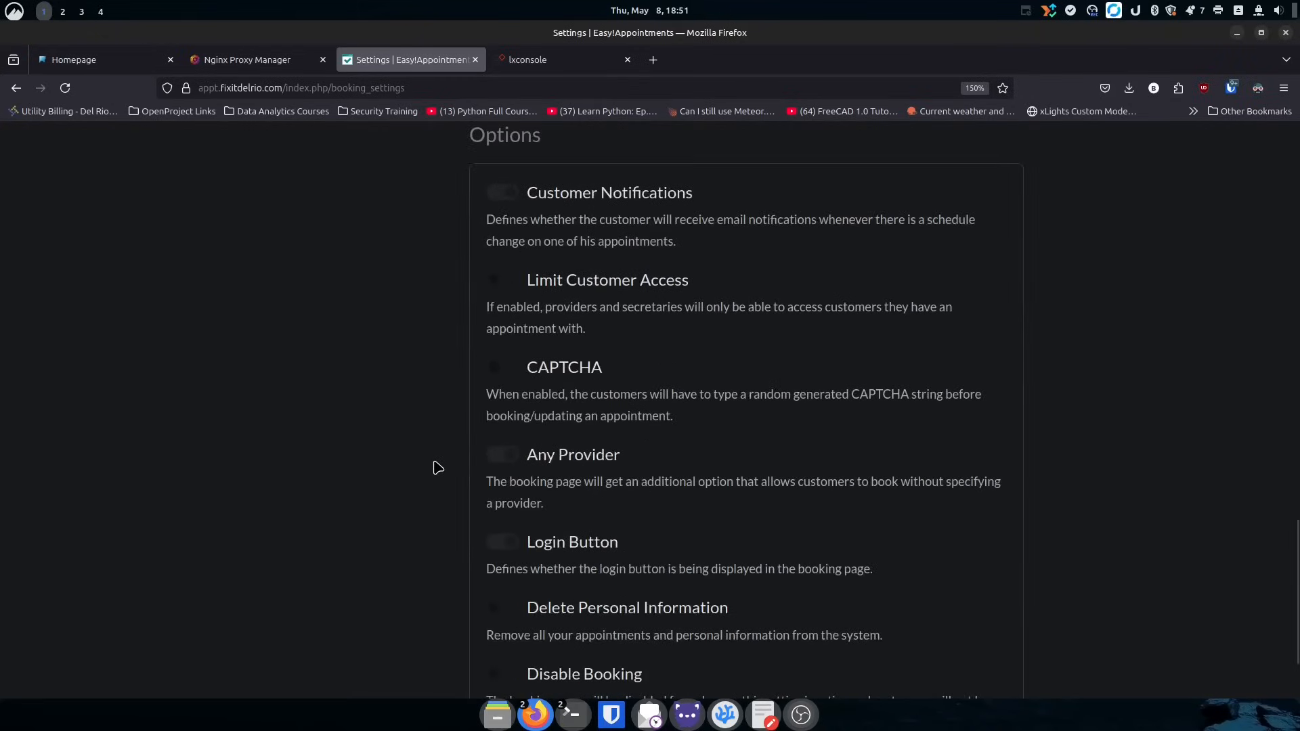
scroll(438, 466, "up", 3)
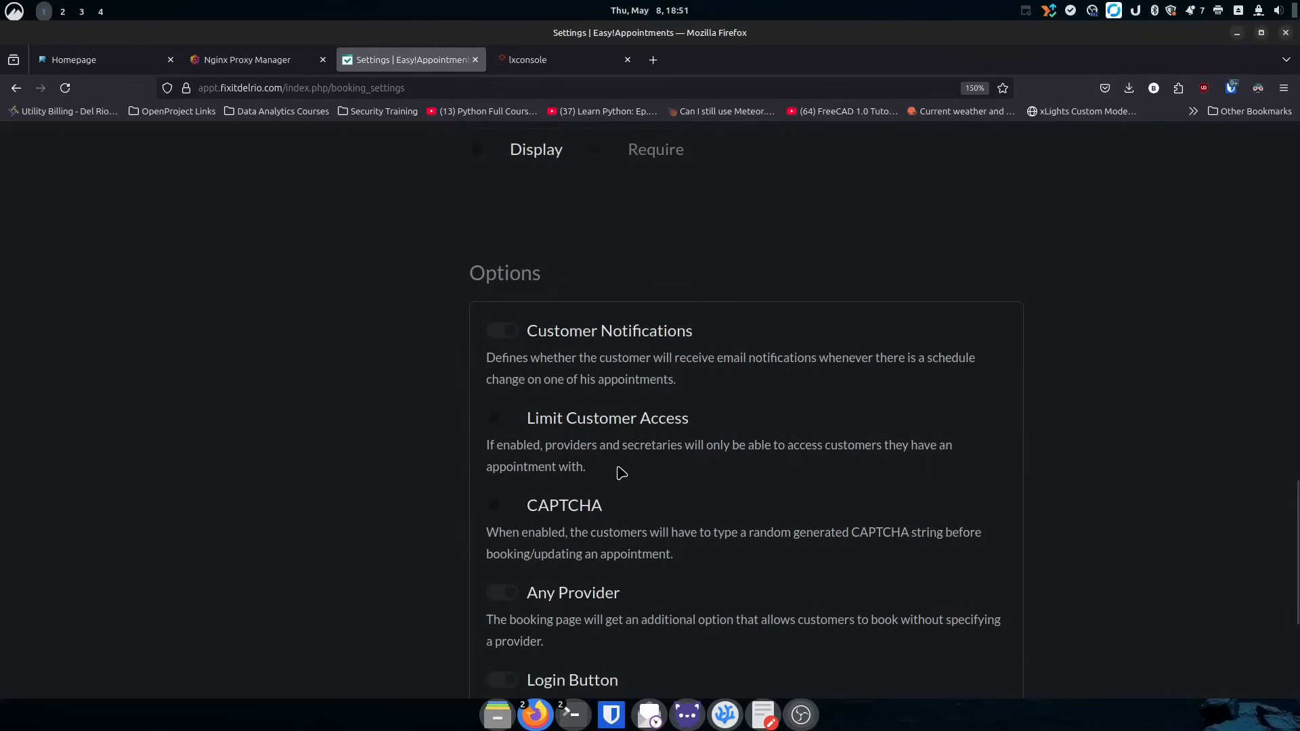
scroll(460, 461, "down", 5)
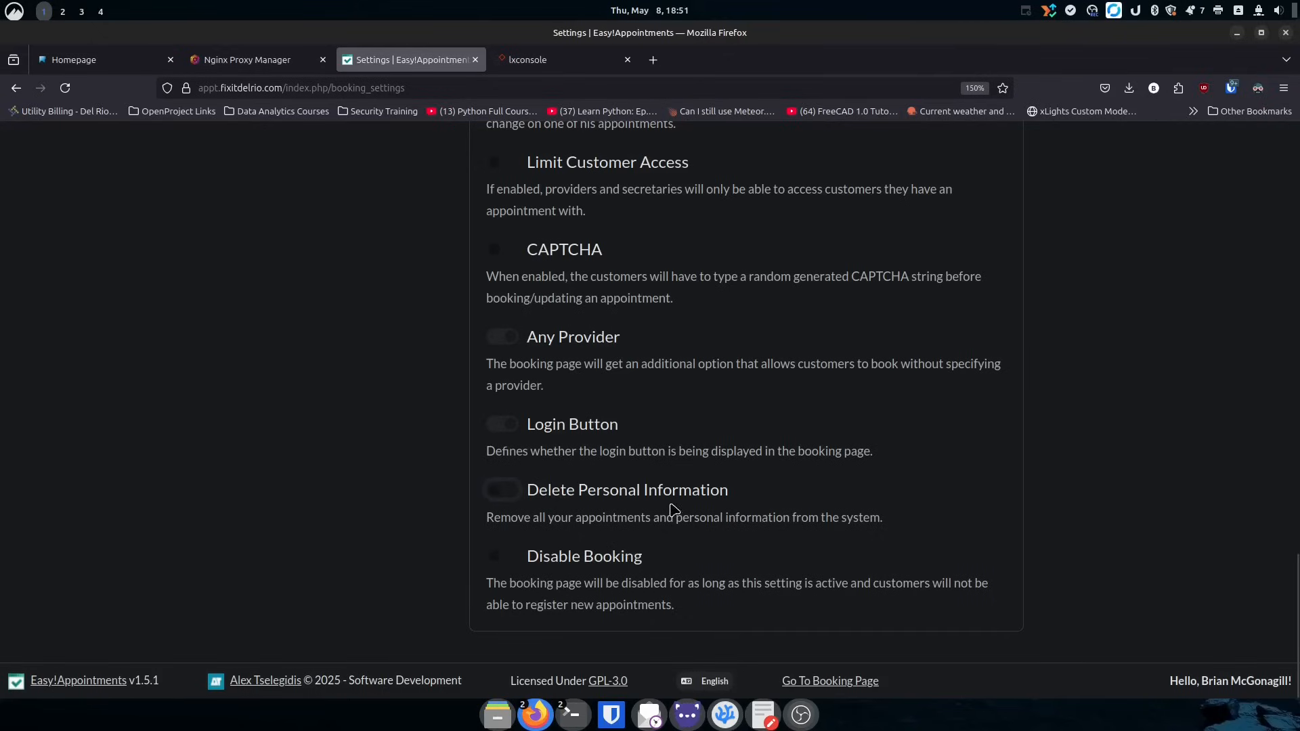
scroll(662, 514, "up", 15)
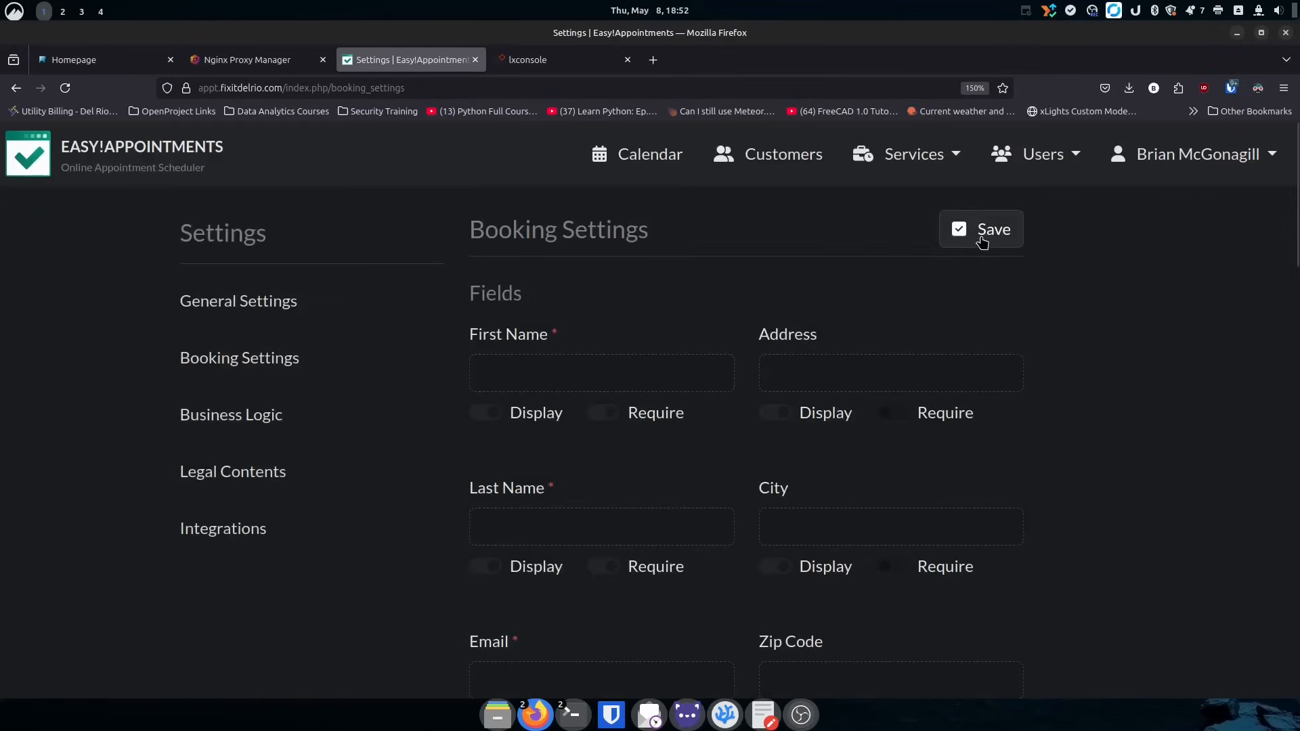
In the Business Logic working plan, exclude Sunday and Saturday and keep Monday through Friday as working days.
left_click(268, 420)
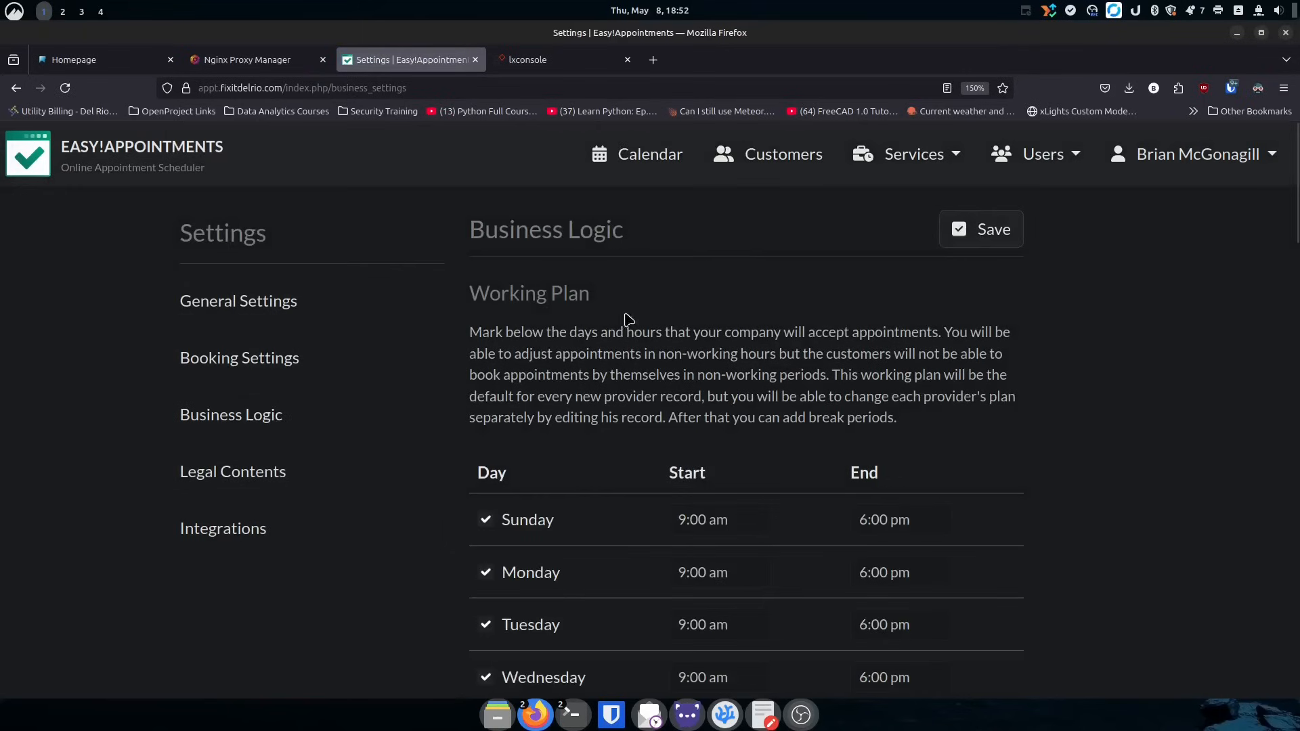
scroll(638, 339, "down", 2)
scroll(638, 372, "down", 2)
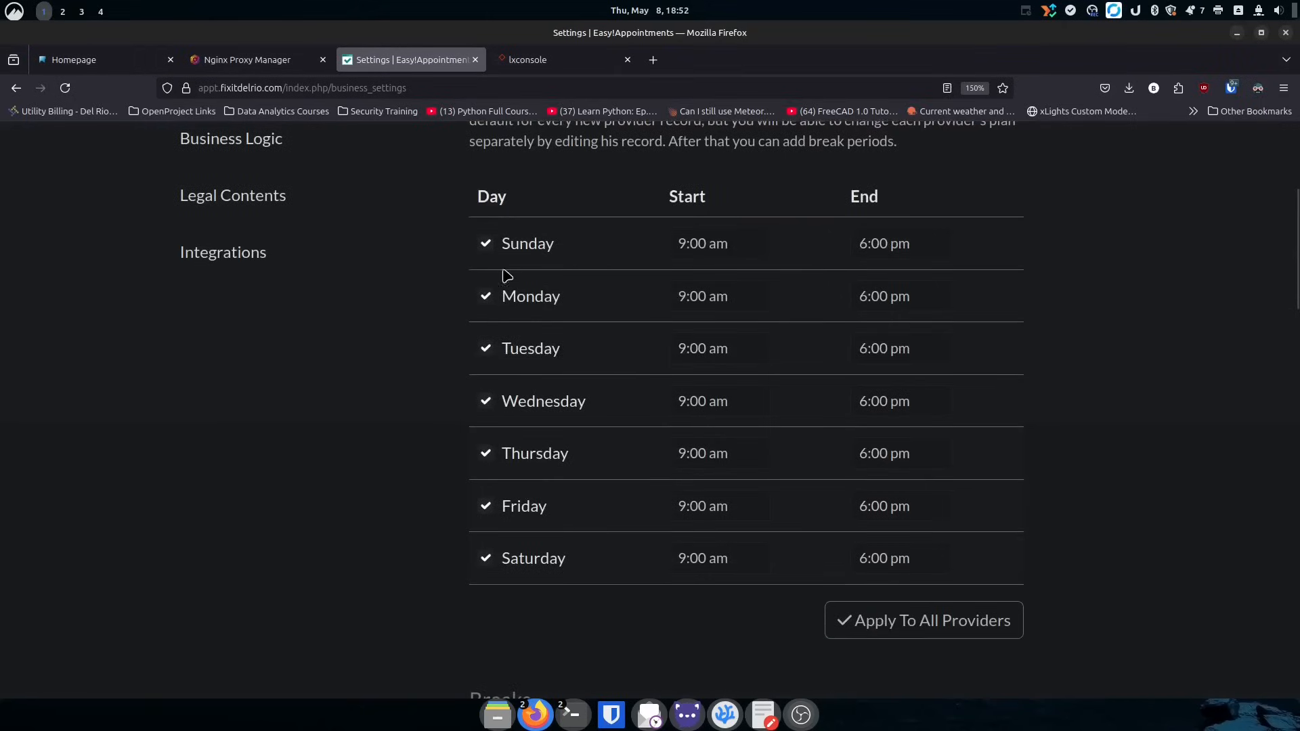
left_click(486, 248)
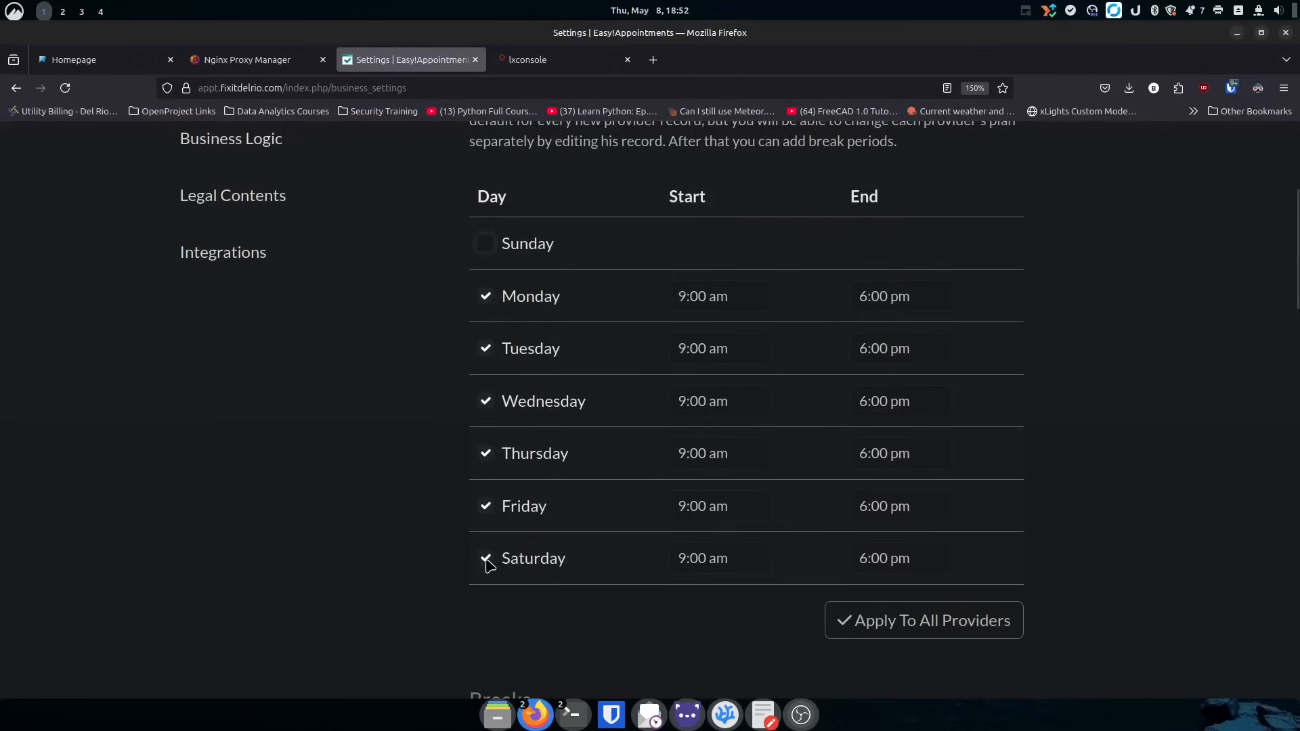
left_click(487, 457)
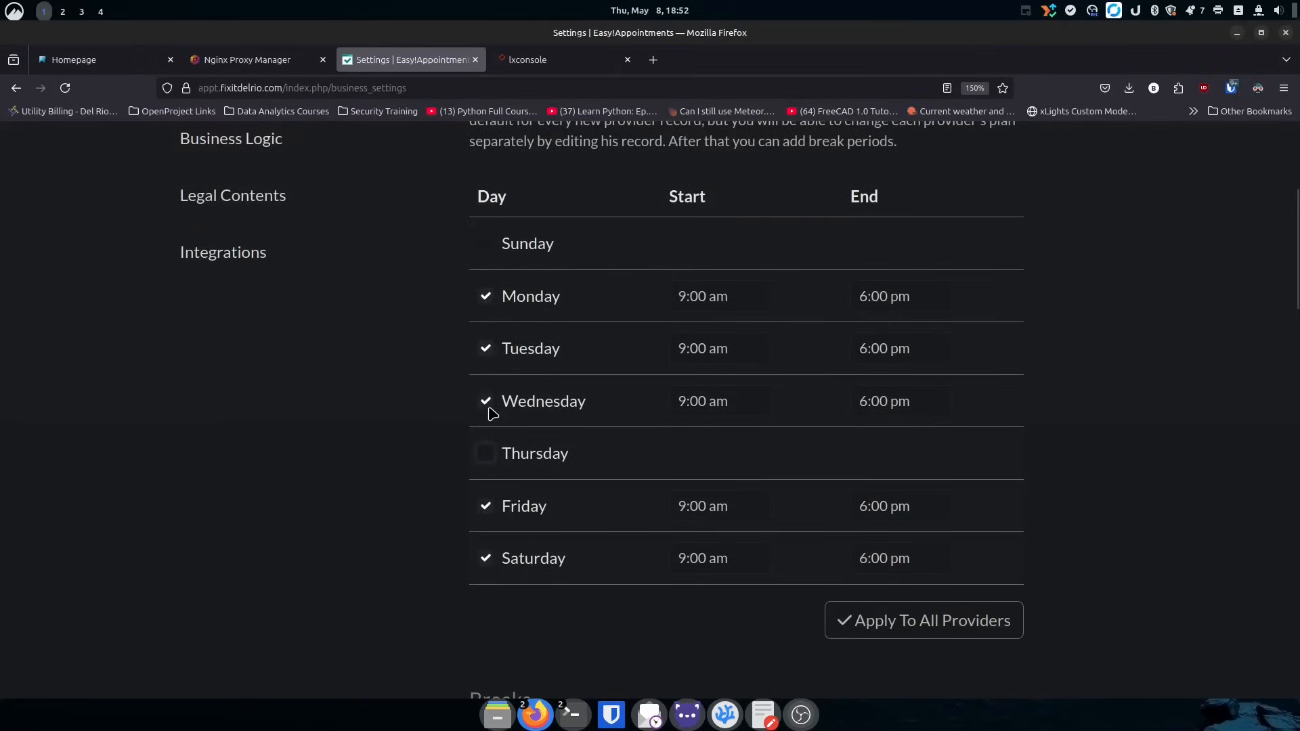
left_click(486, 453)
left_click(487, 558)
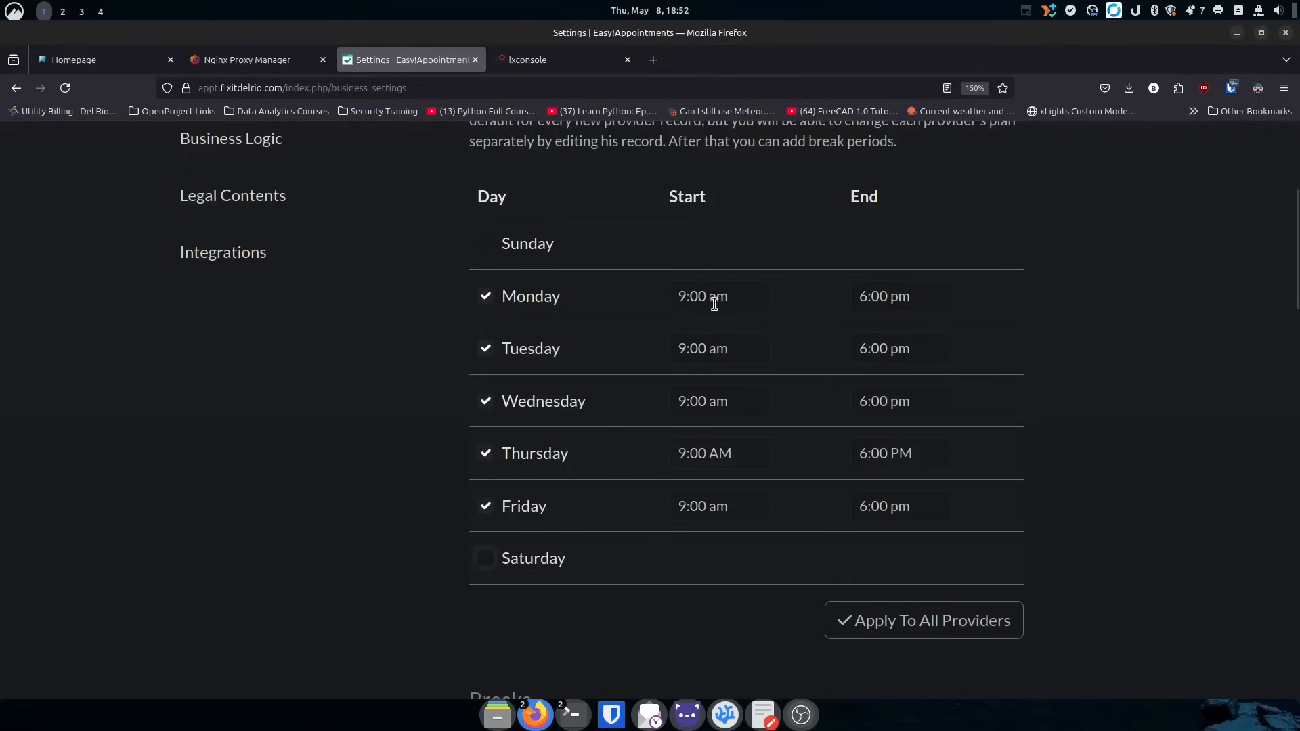
Set Monday's working hours to 8:00 am–5:00 pm and apply the working plan to all providers, accepting the overwrite.
left_click(741, 300)
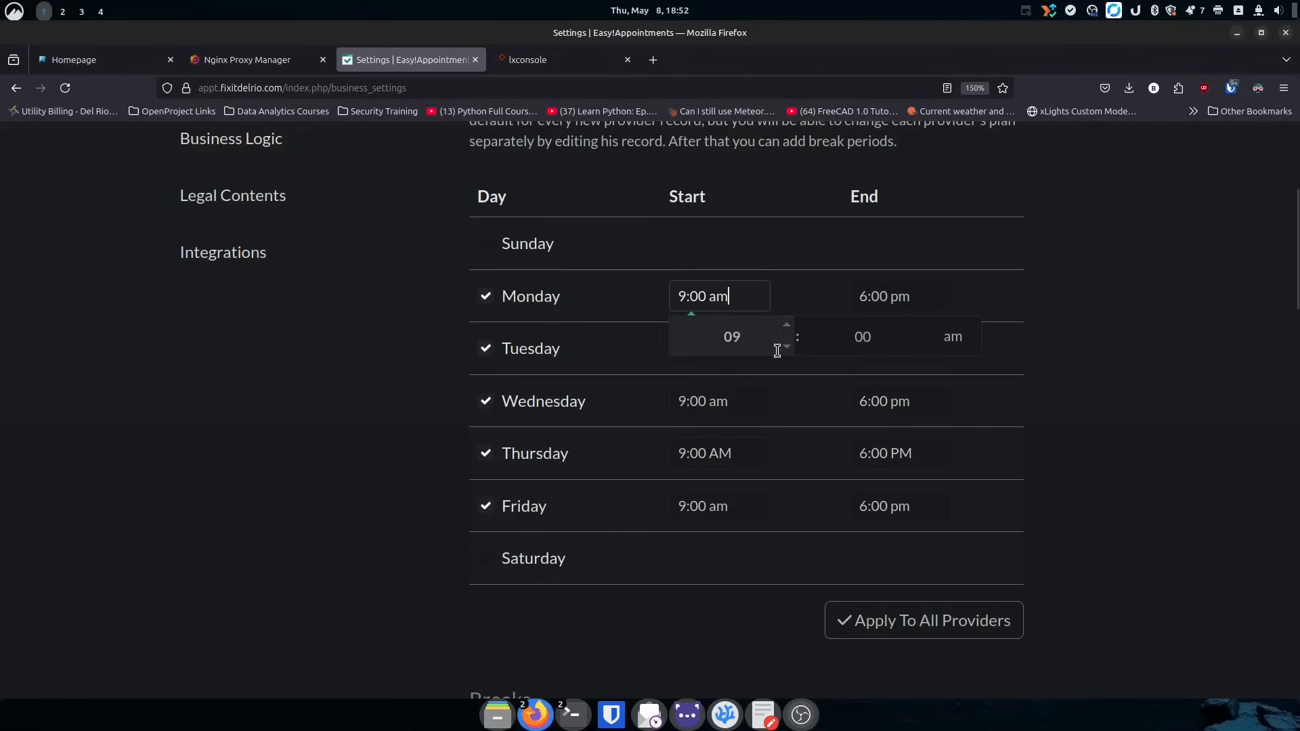
left_click(787, 348)
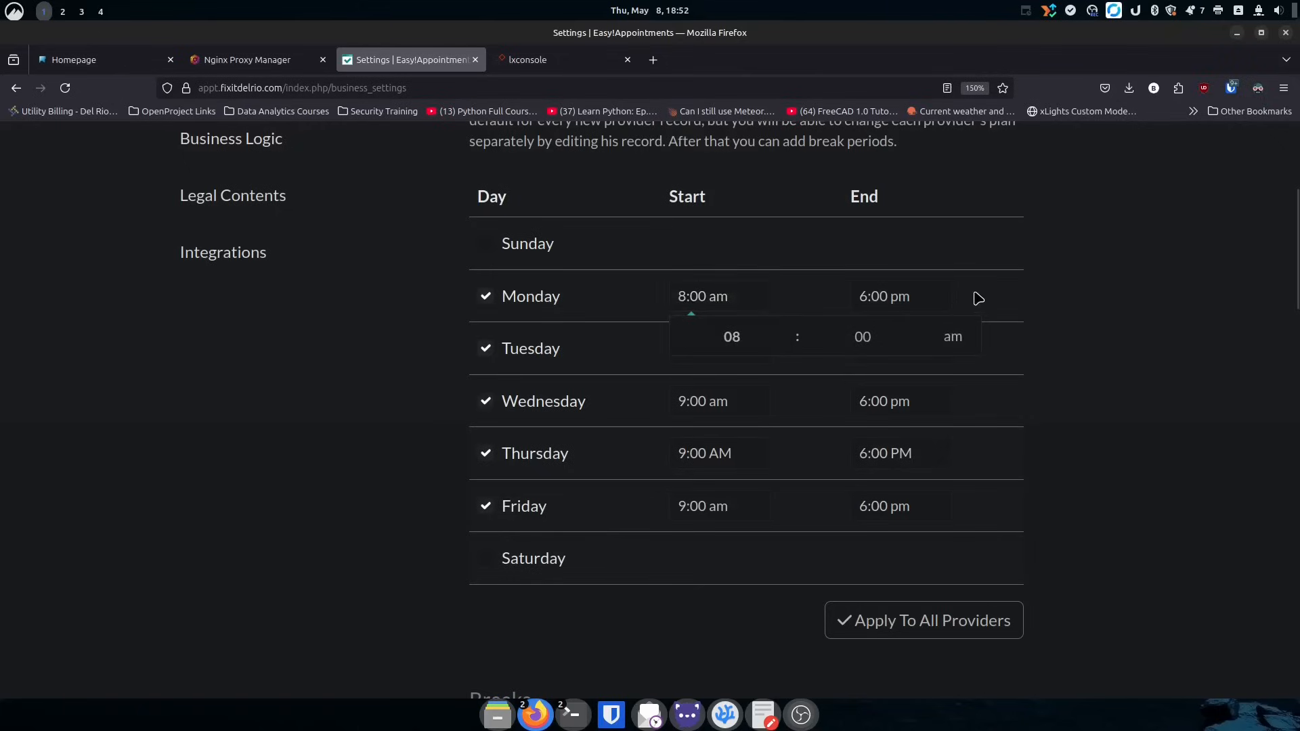
left_click(910, 298)
left_click(968, 348)
left_click(787, 369)
left_click(743, 349)
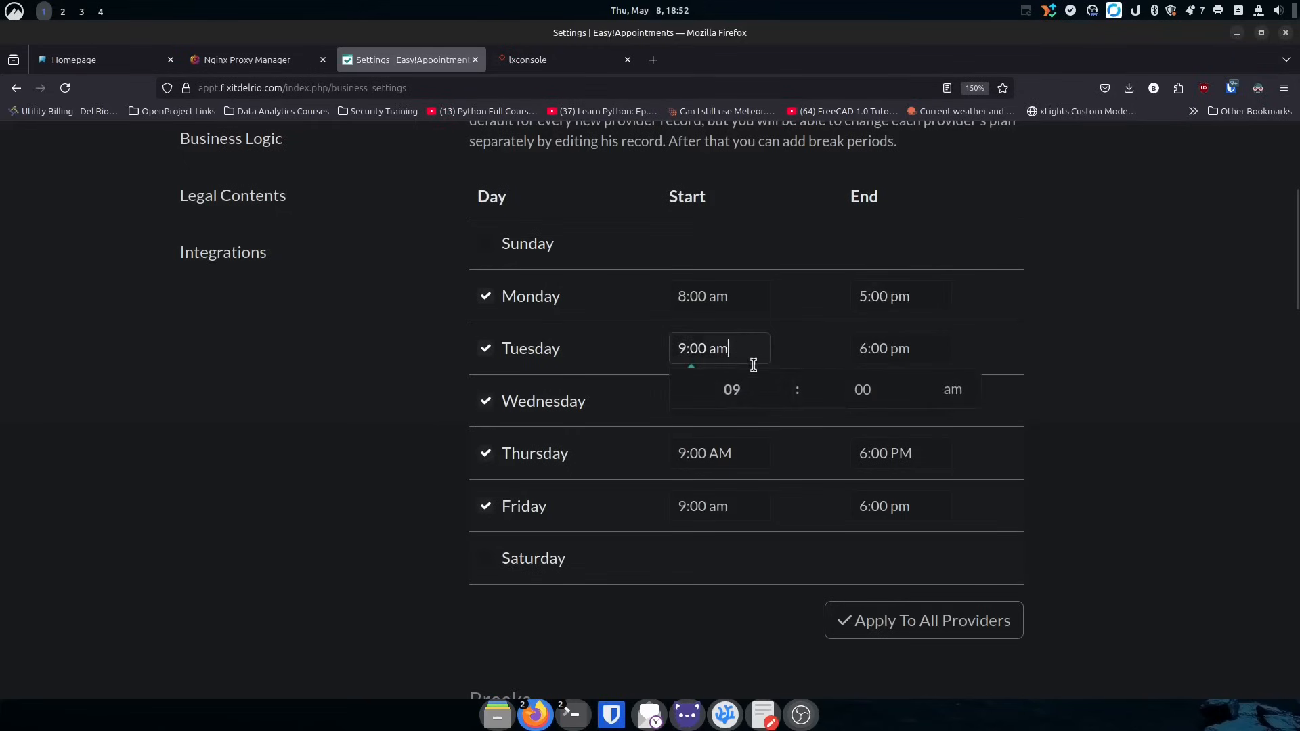
left_click(805, 304)
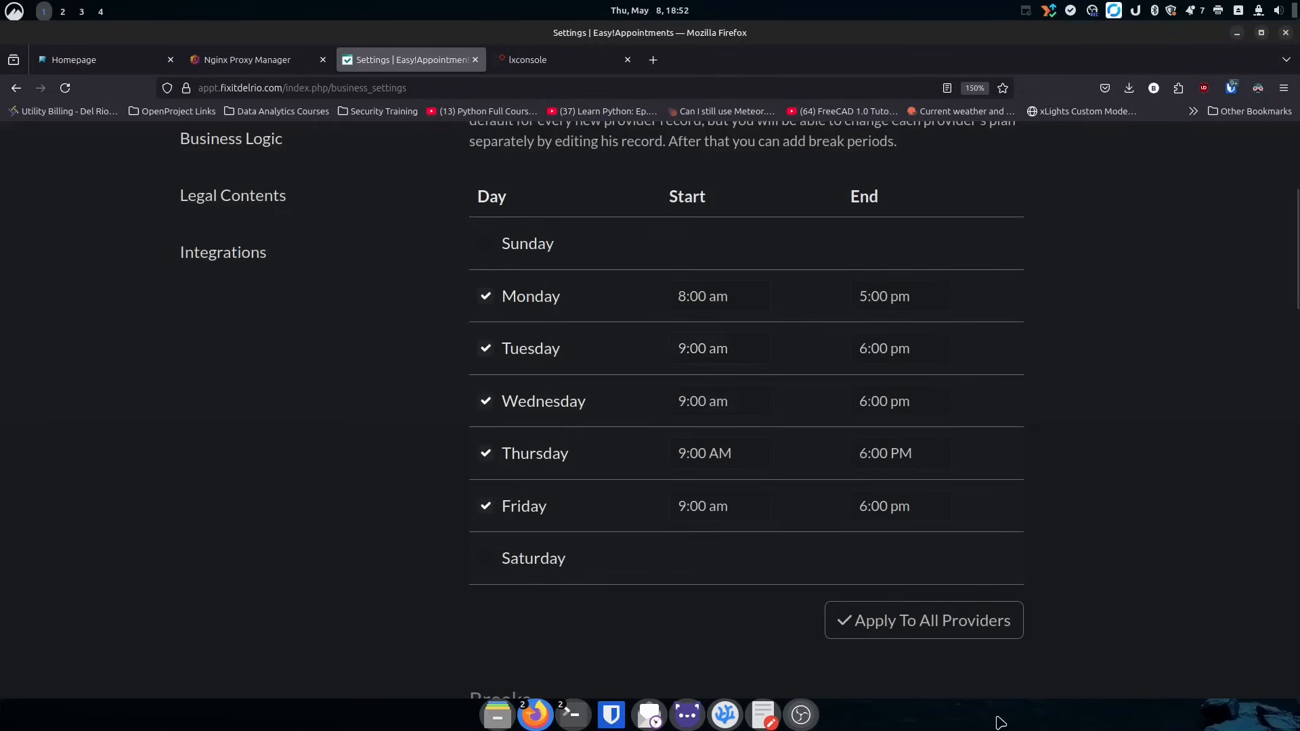
left_click(918, 624)
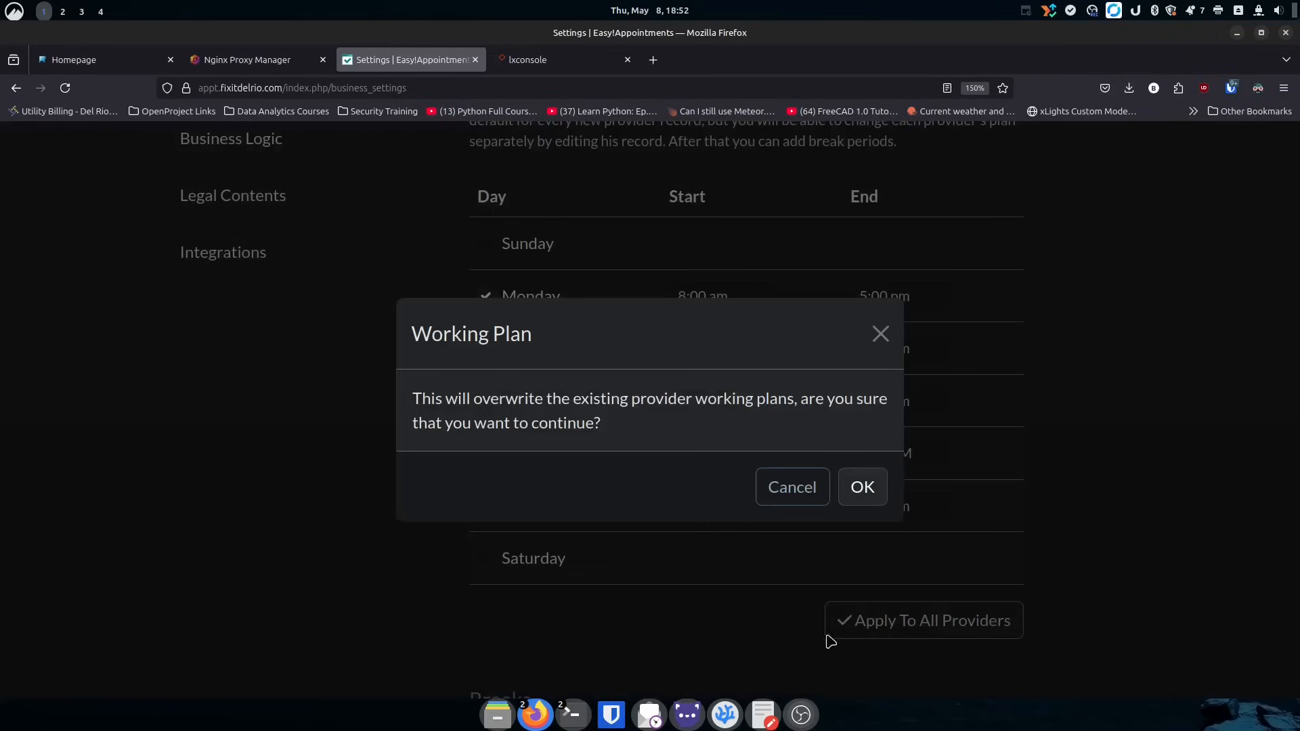
left_click(854, 491)
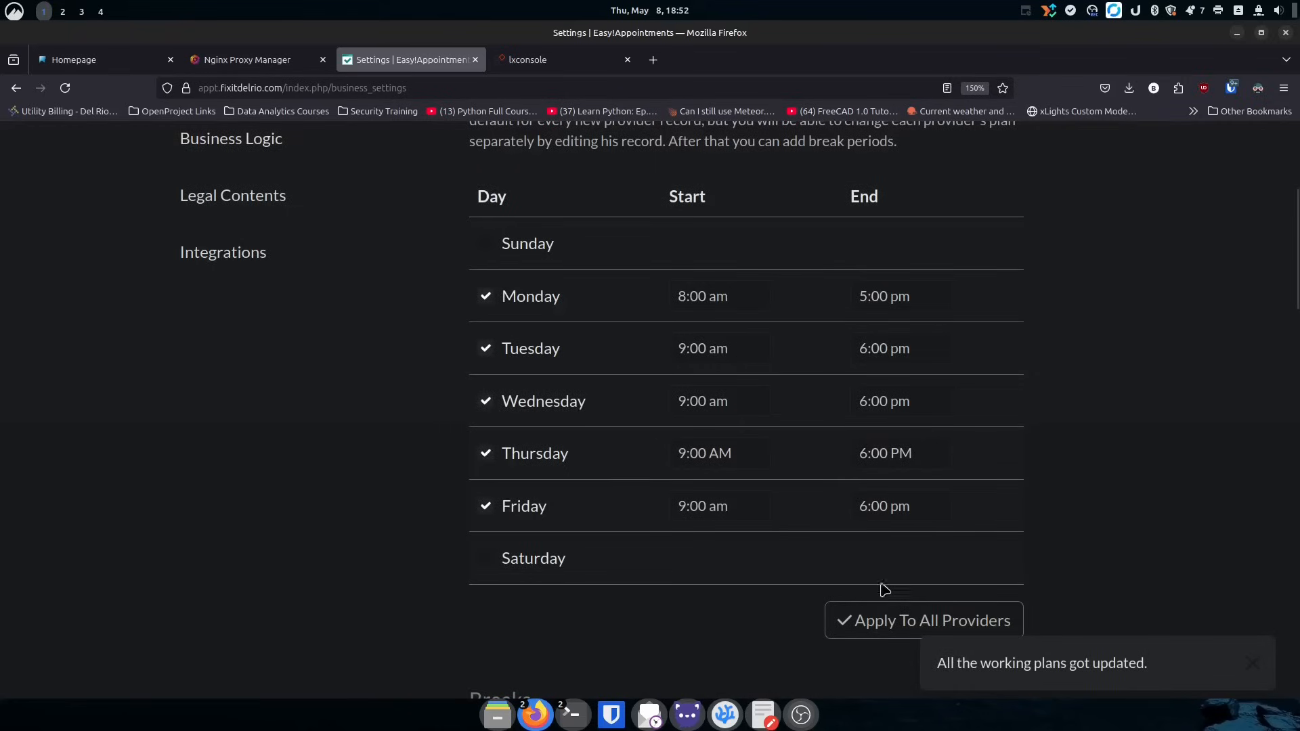
Set Tuesday's working hours to 8:00 am–5:00 pm in the working plan.
left_click(740, 349)
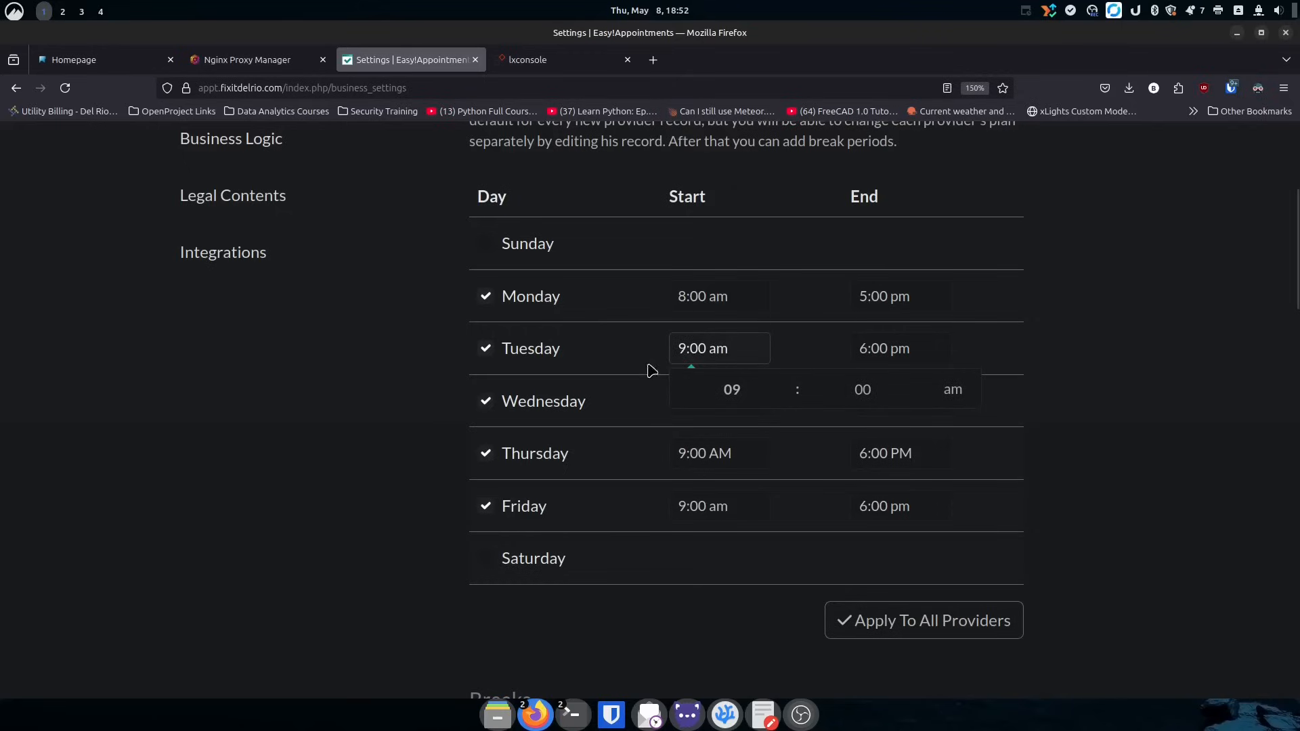
left_click(786, 402)
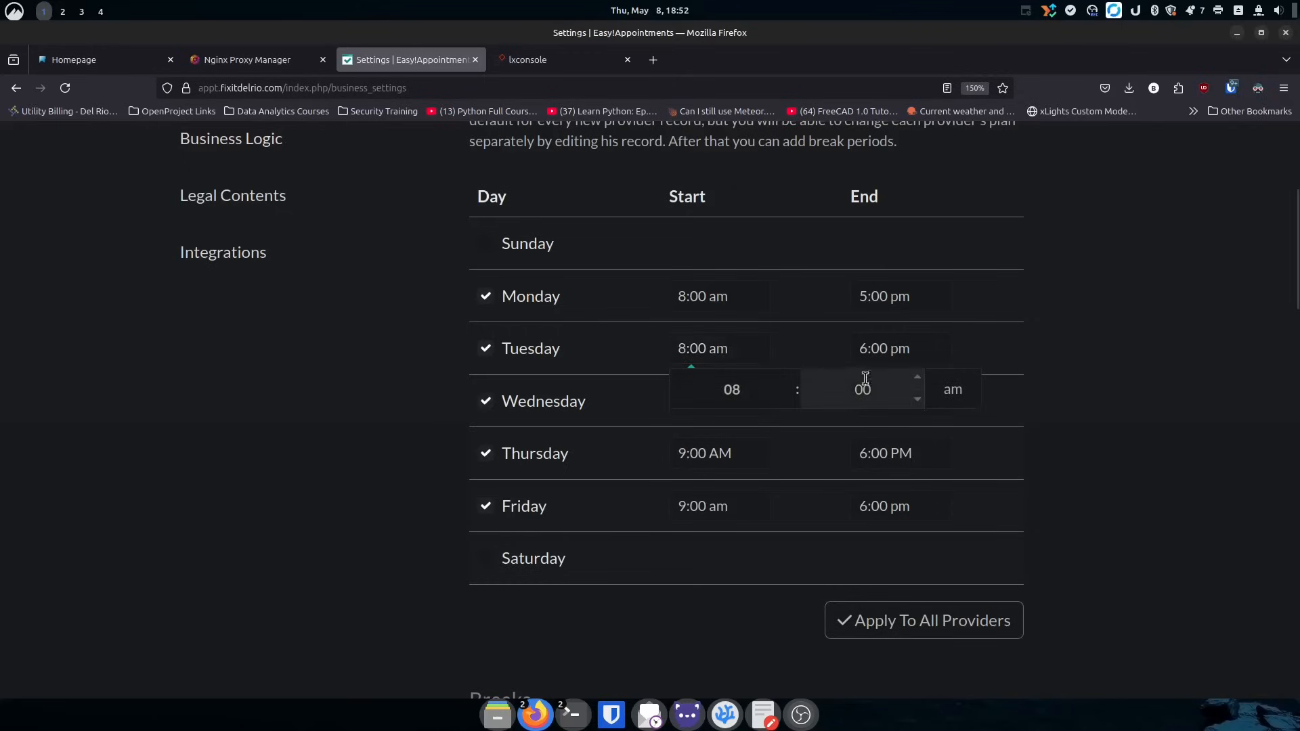
left_click(945, 348)
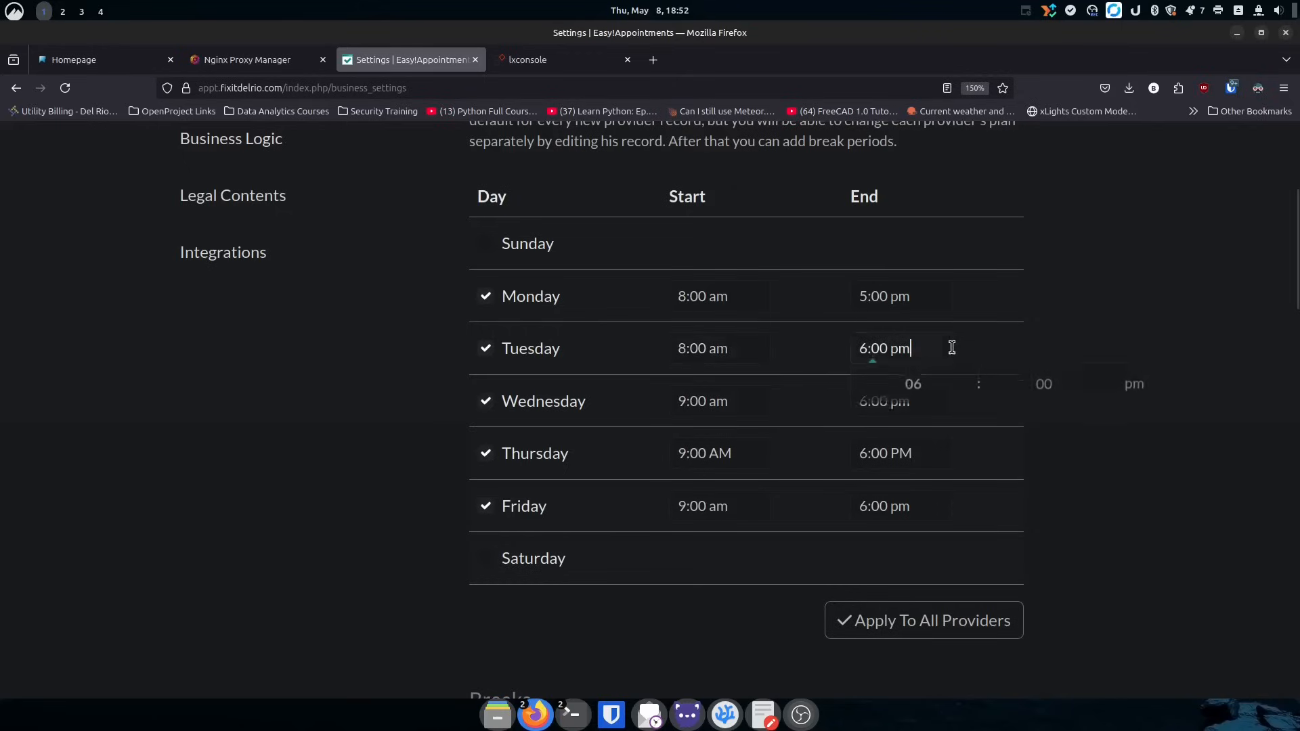
left_click(968, 400)
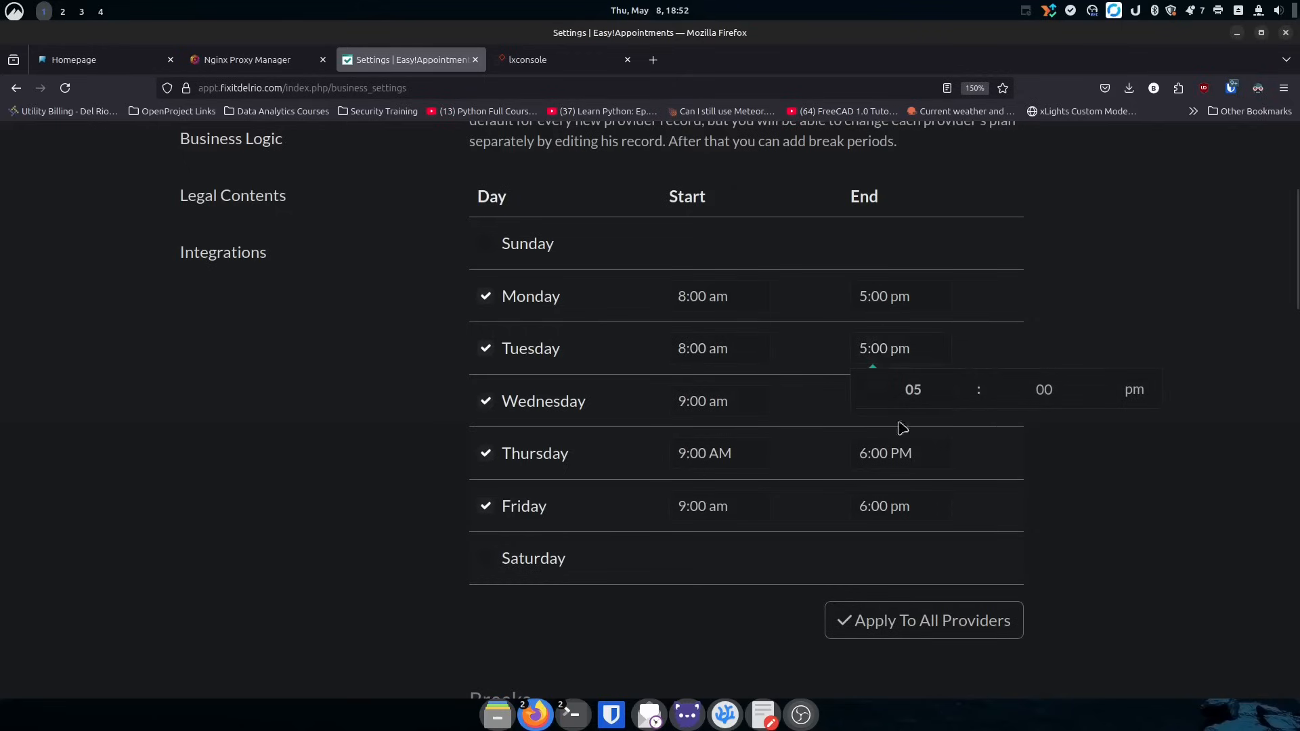
Set Wednesday's working hours to 8:00 am–5:00 pm in the working plan.
left_click(730, 405)
left_click(803, 447)
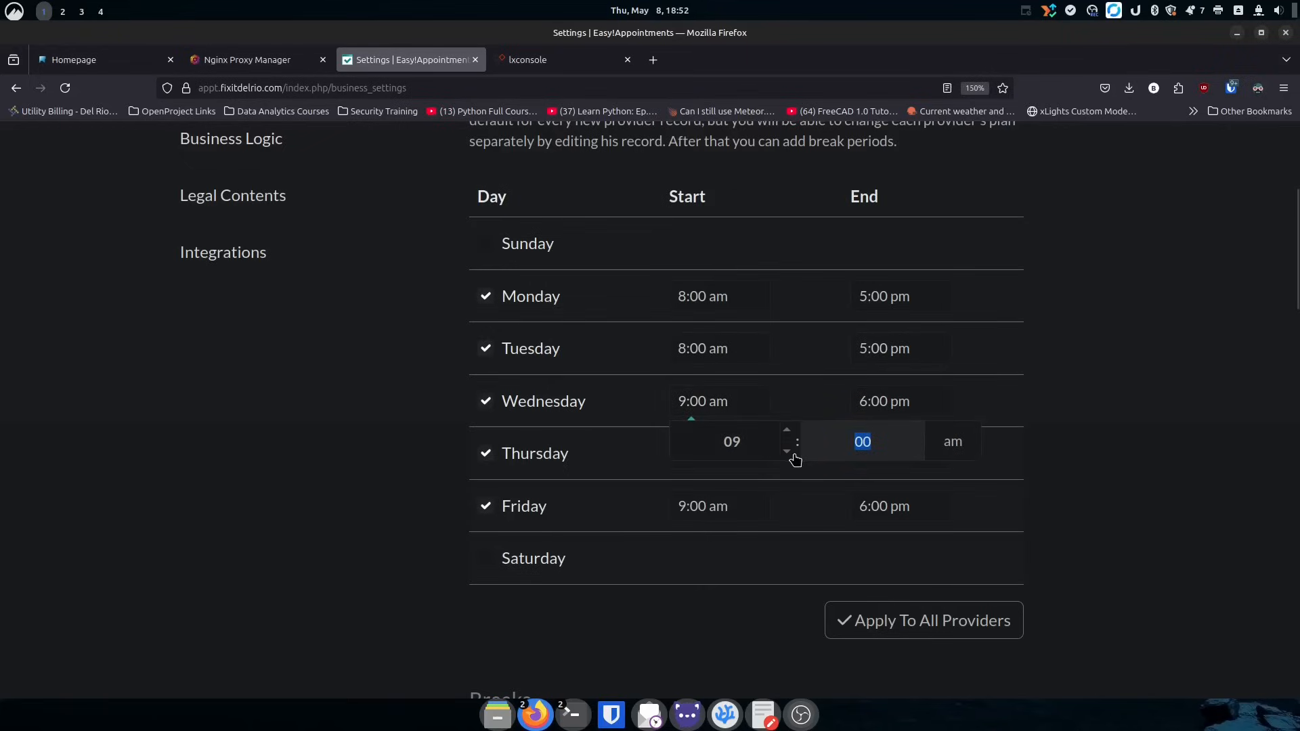
left_click(792, 455)
left_click(964, 409)
left_click(931, 408)
left_click(942, 463)
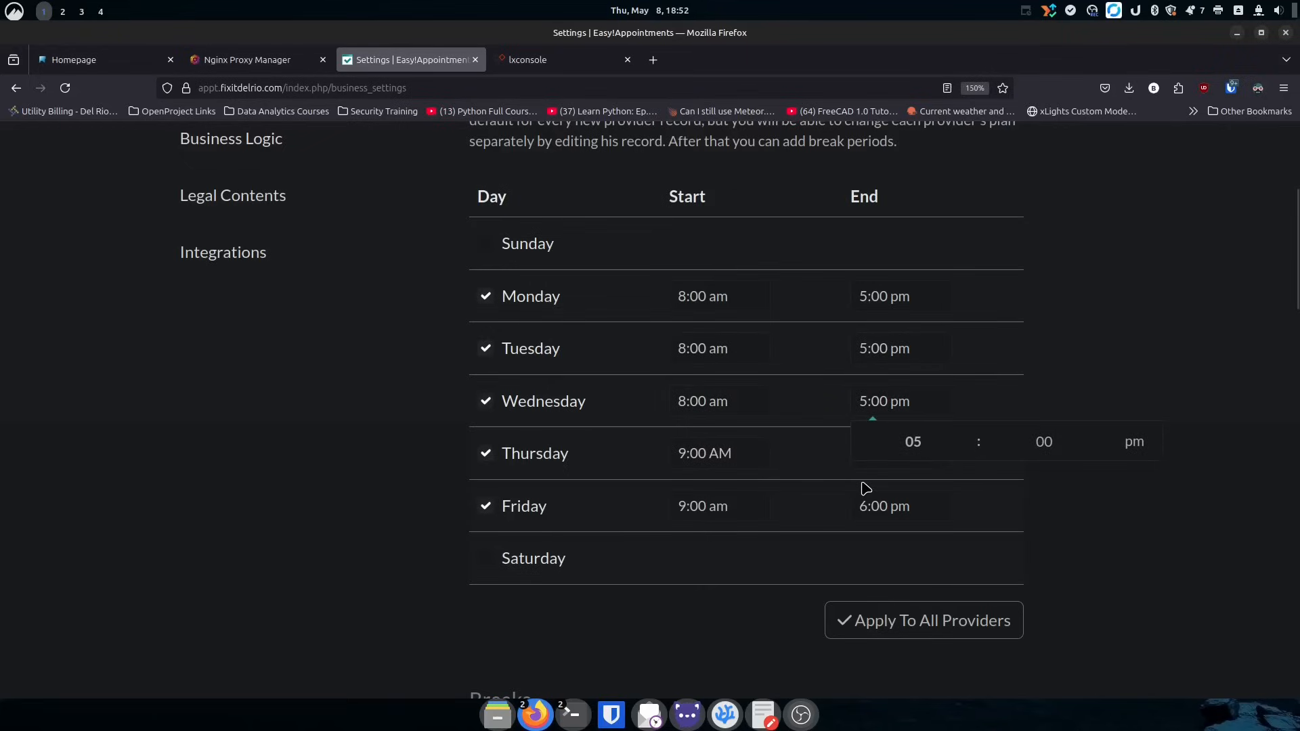
Set Thursday's working hours to 8:00 am–5:00 pm in the working plan.
left_click(760, 463)
left_click(792, 508)
left_click(921, 455)
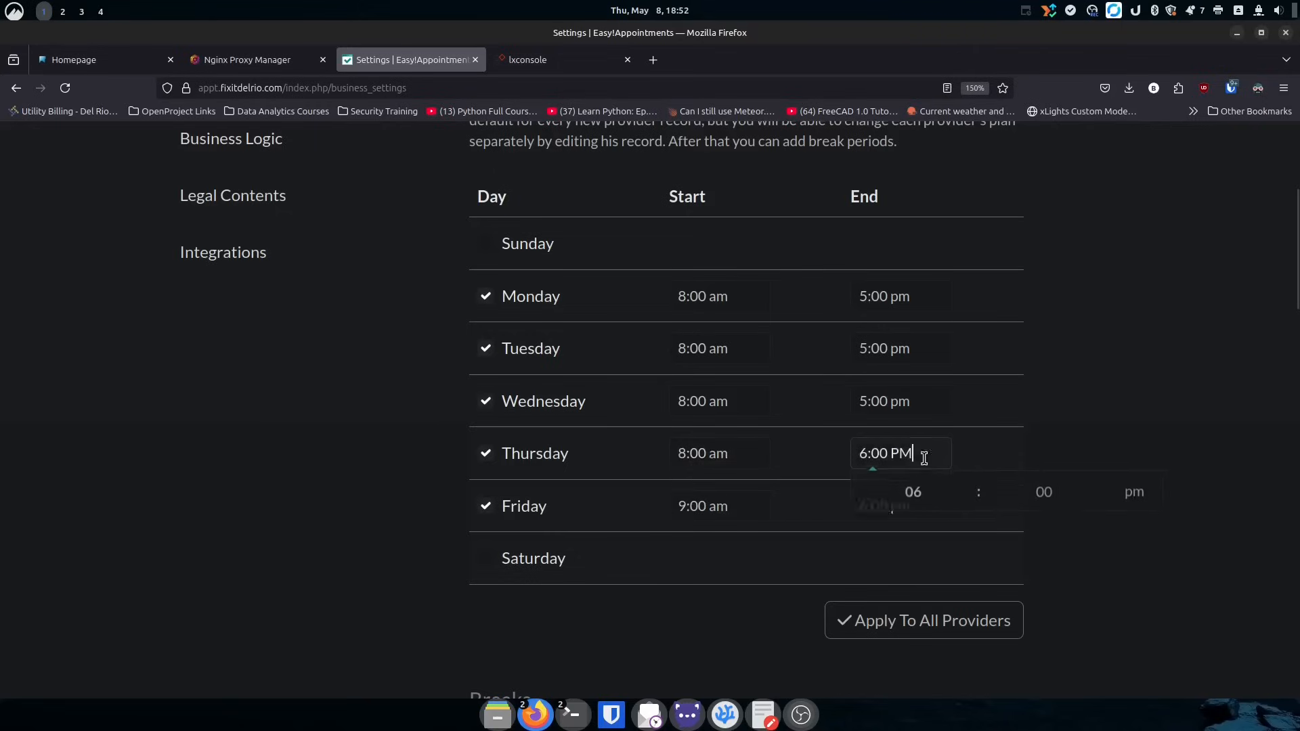
left_click(969, 506)
Set Friday's working hours to 8:00 am–5:00 pm and save the business logic settings.
left_click(774, 511)
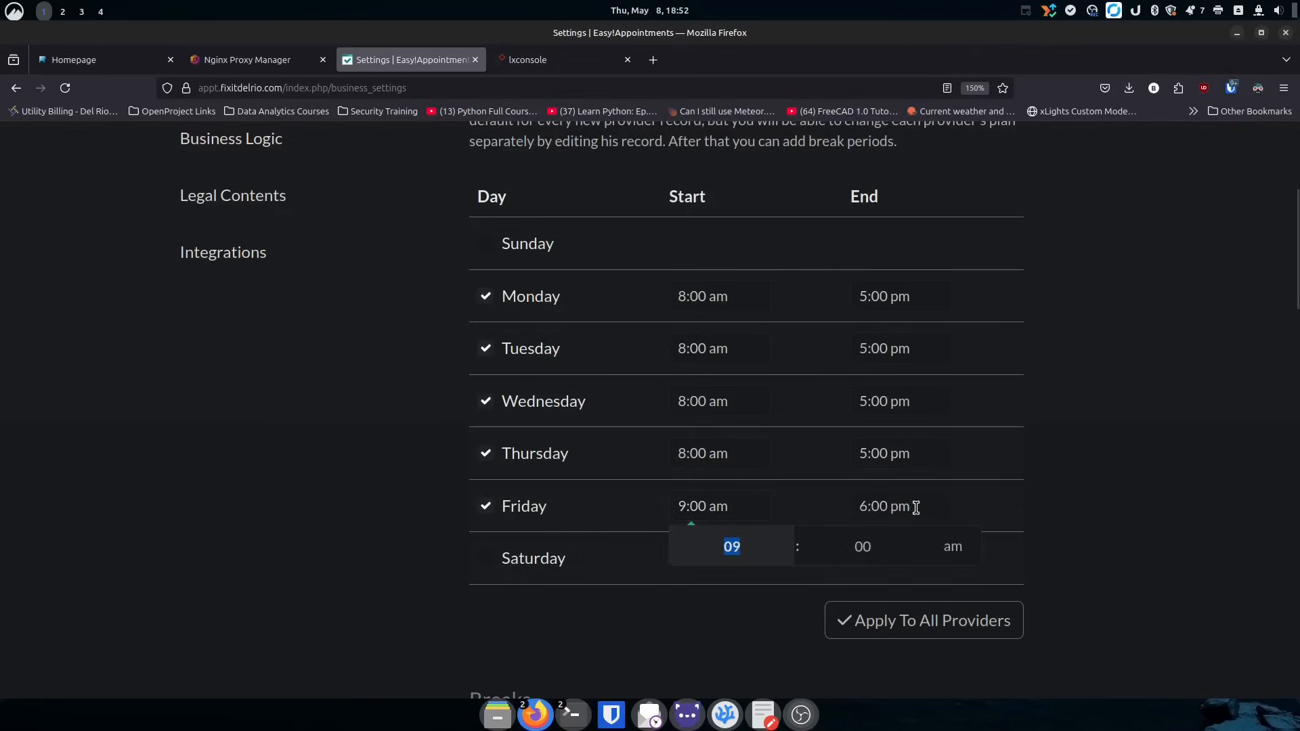
left_click(789, 560)
left_click(919, 502)
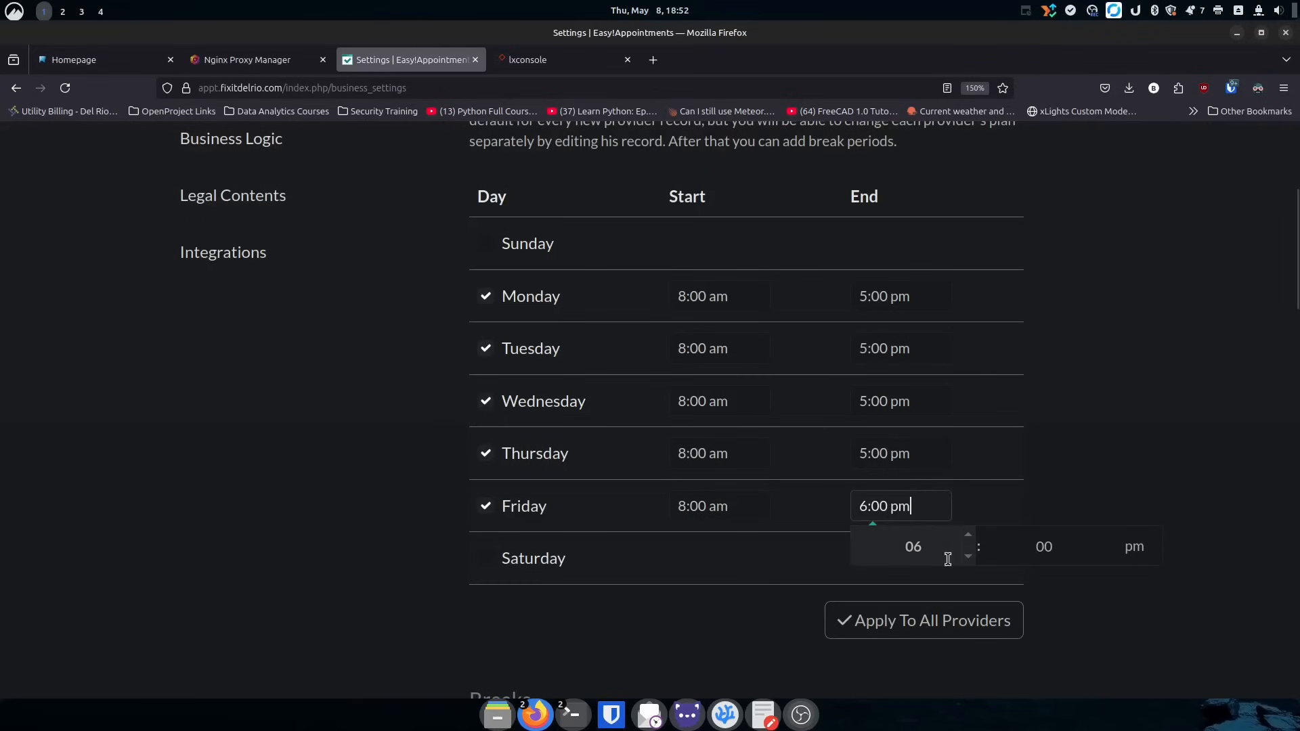
left_click(969, 557)
left_click(1126, 467)
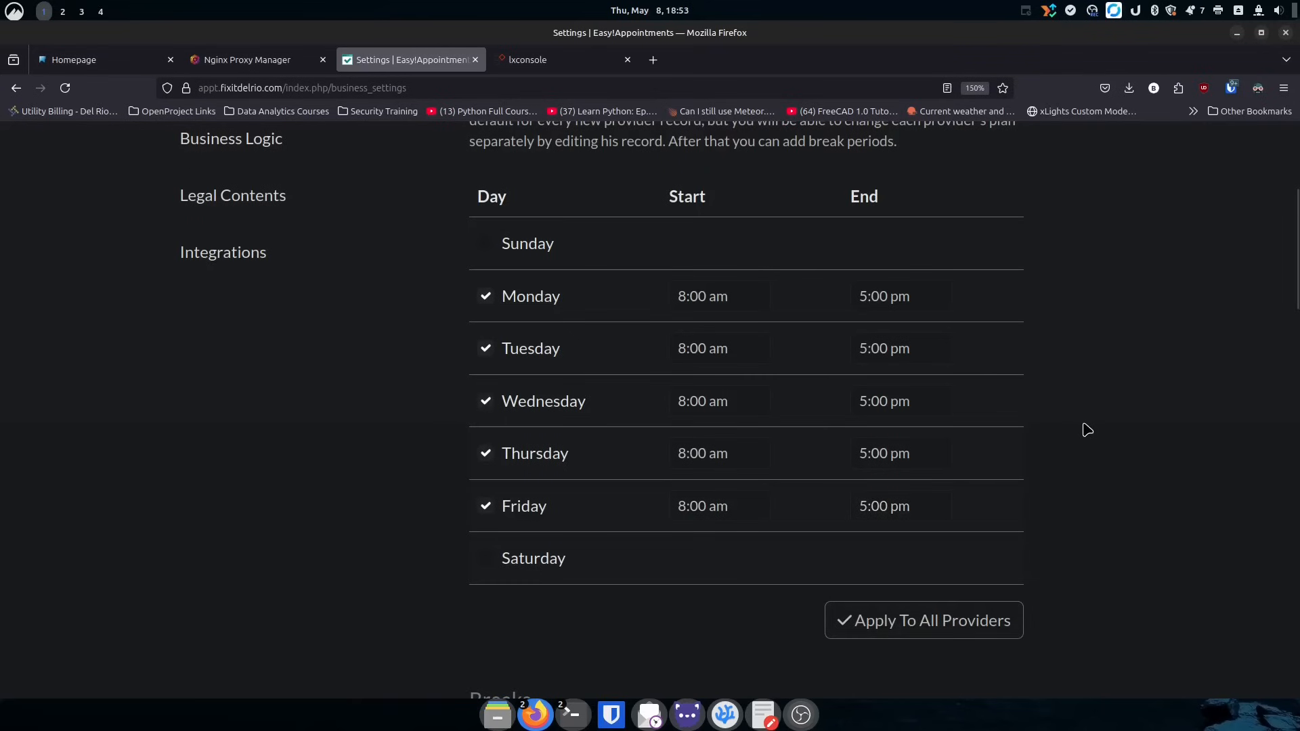
scroll(1088, 430, "up", 5)
left_click(998, 249)
Review the default daily breaks and the Blocked Periods section of the business logic settings.
scroll(428, 458, "down", 3)
scroll(428, 459, "down", 8)
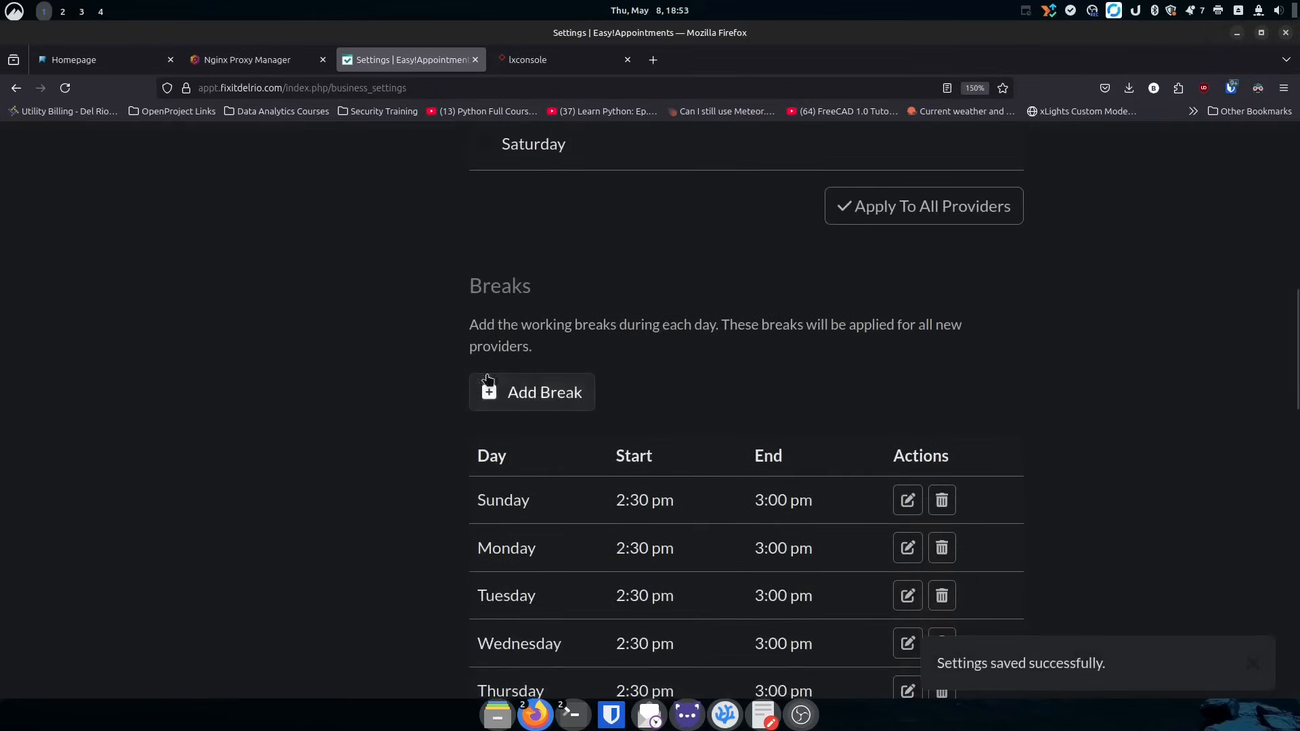
scroll(596, 440, "down", 2)
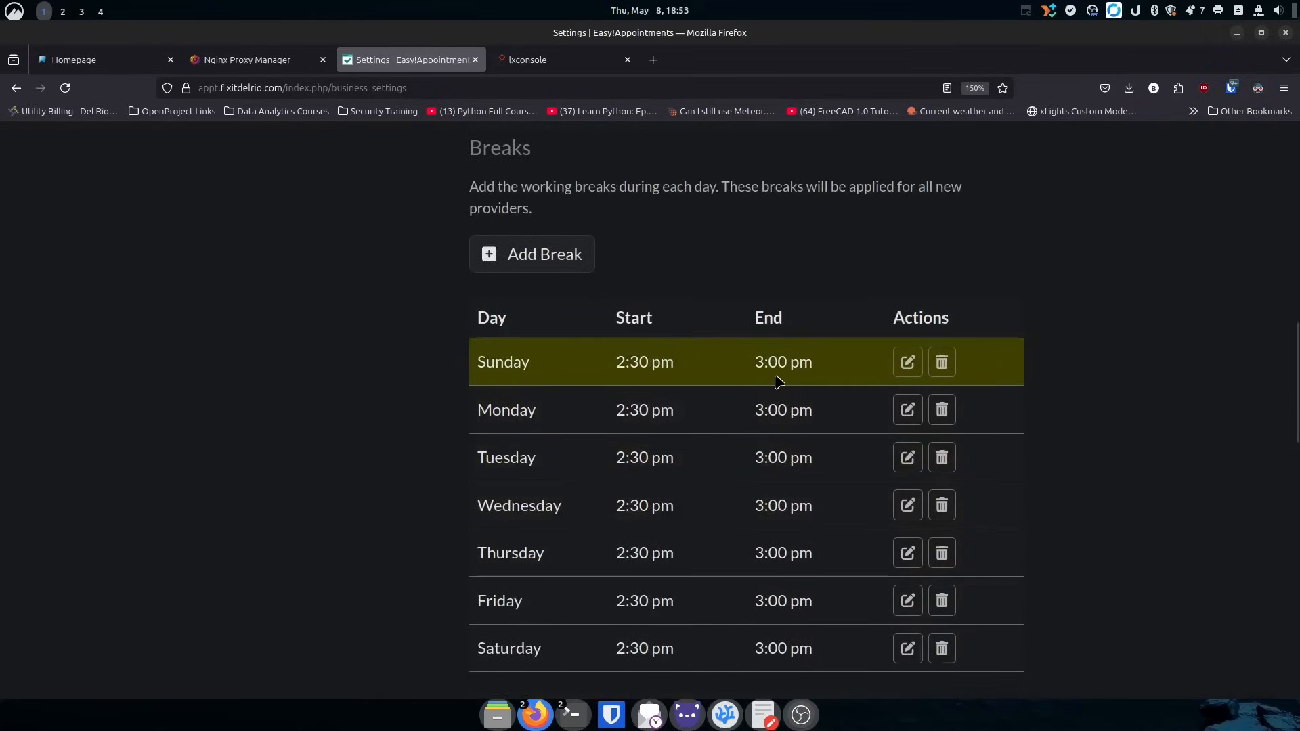
scroll(714, 588, "down", 2)
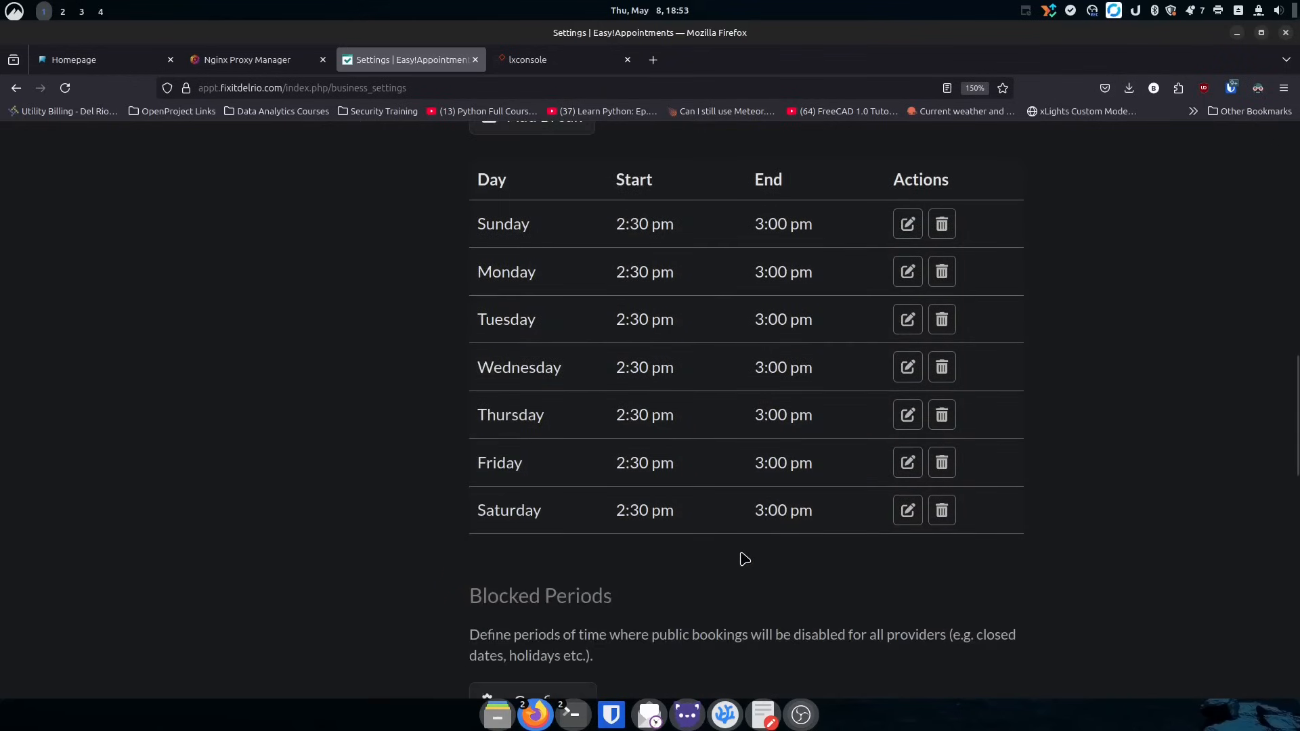
scroll(745, 559, "up", 2)
scroll(601, 418, "down", 2)
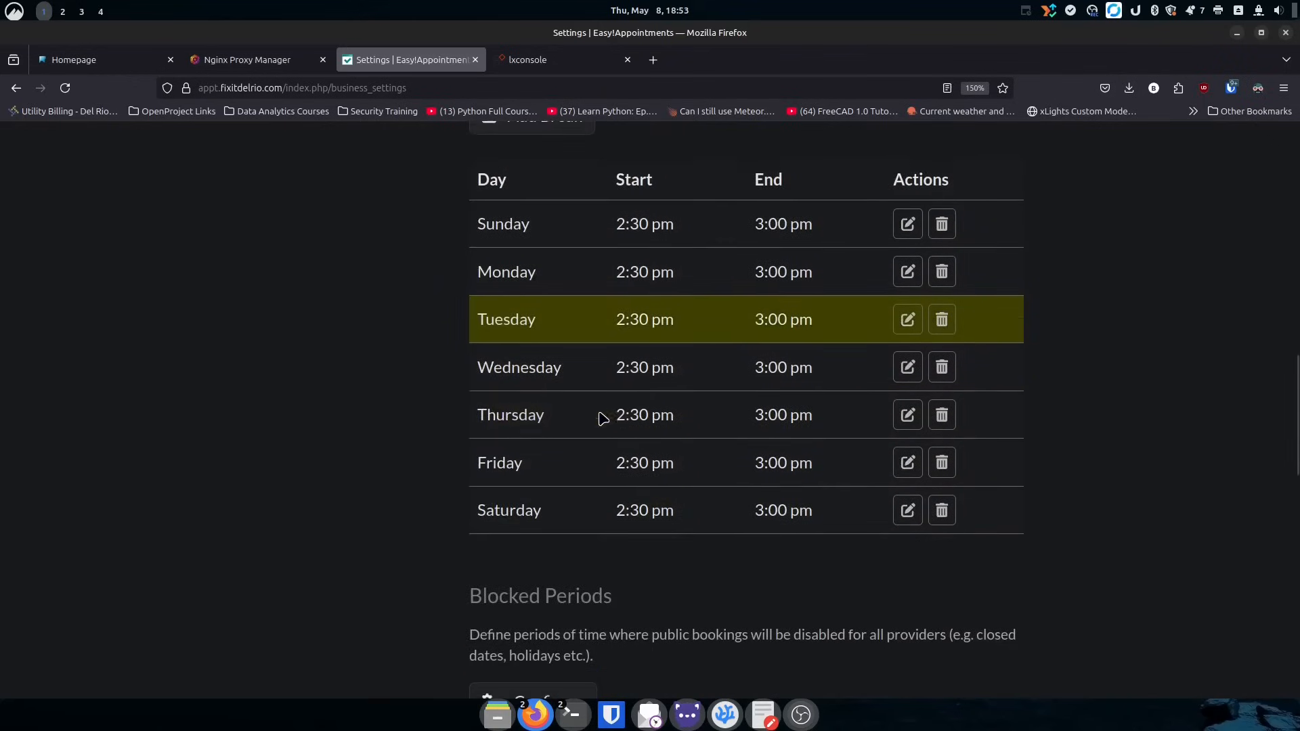
scroll(601, 418, "up", 2)
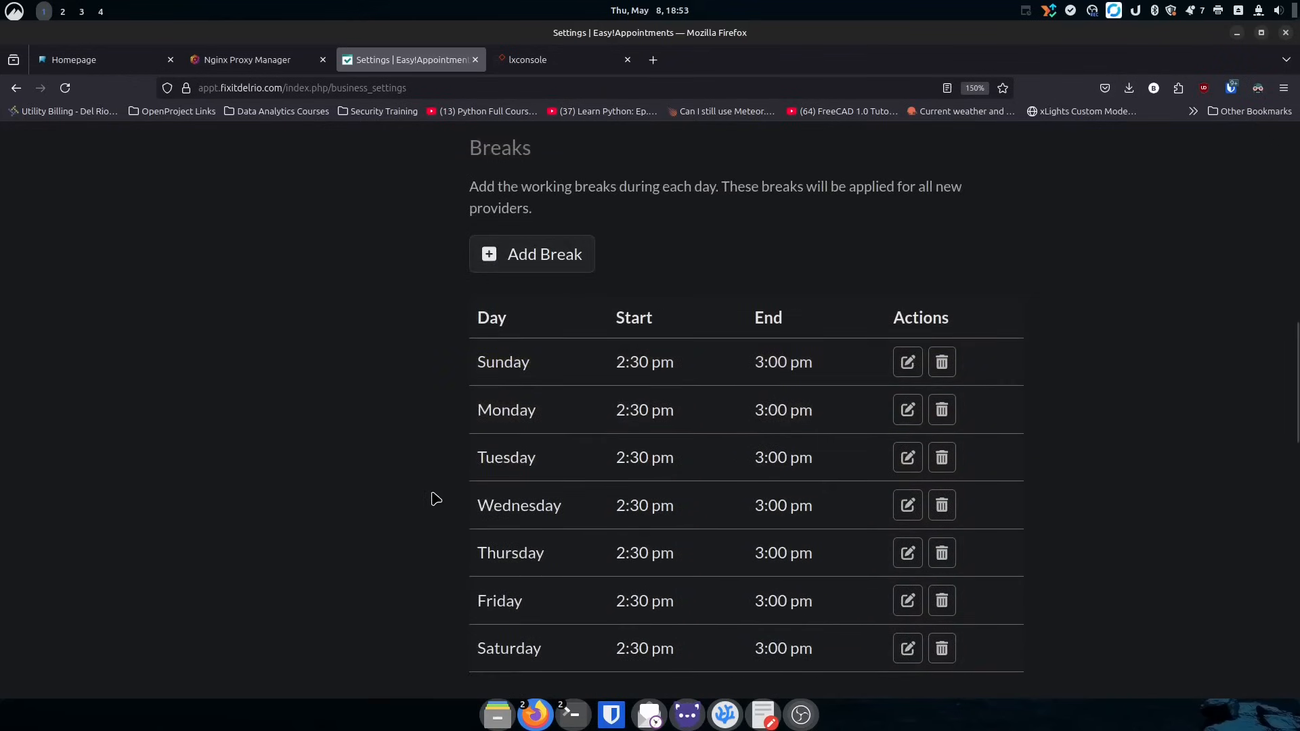
scroll(436, 495, "down", 4)
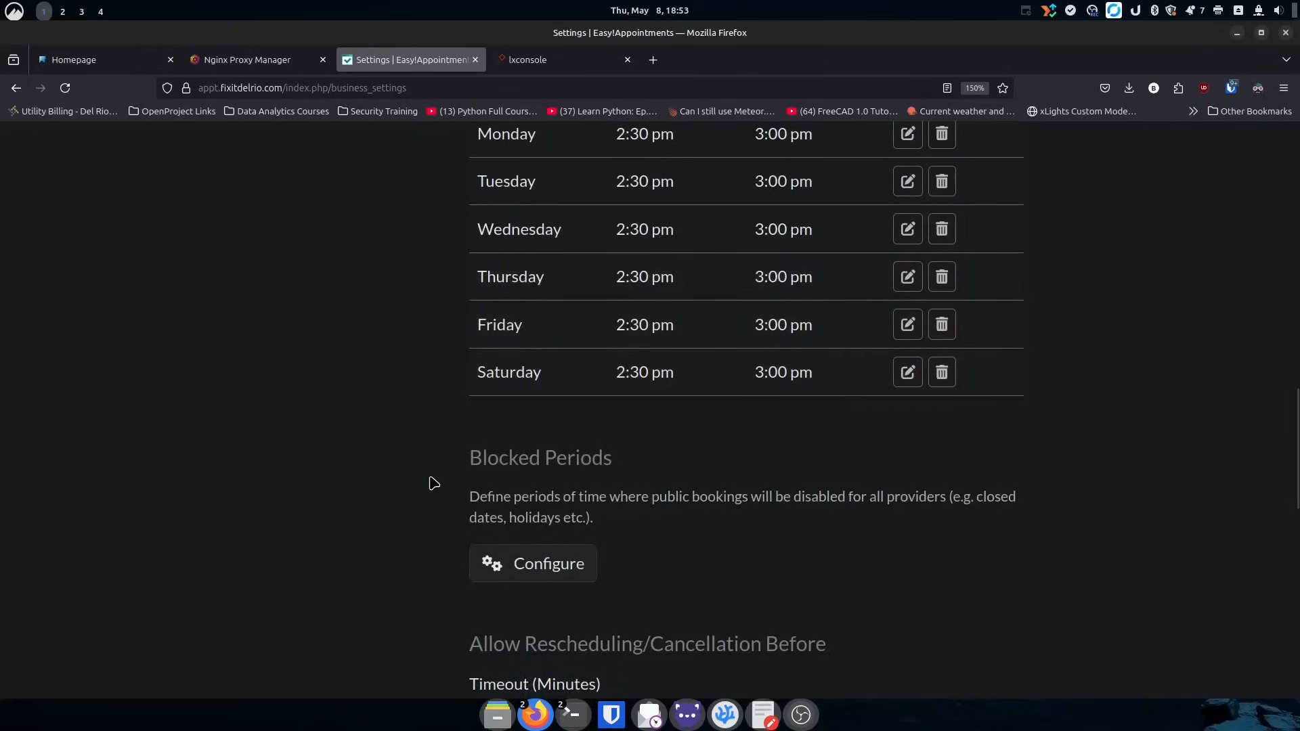
Examine the fields of the blocked periods configuration page and return to the business logic settings.
left_click(575, 568)
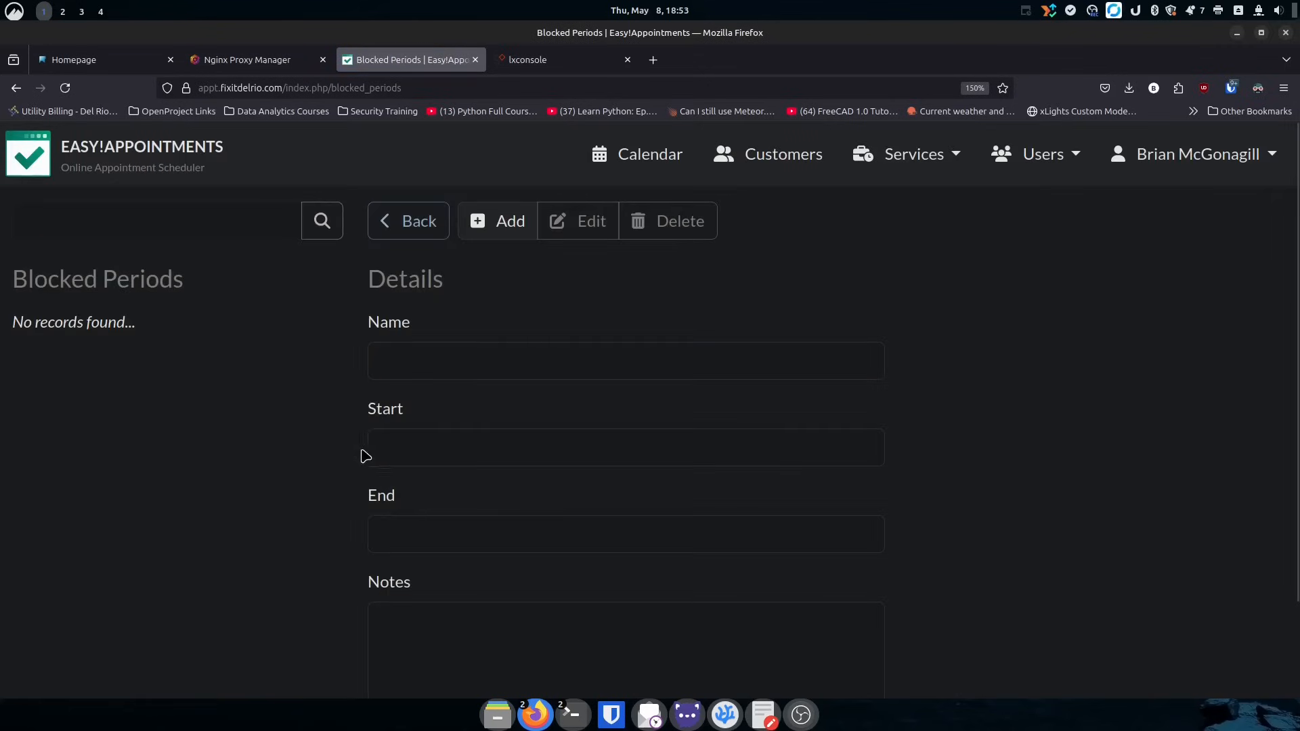
scroll(349, 498, "down", 2)
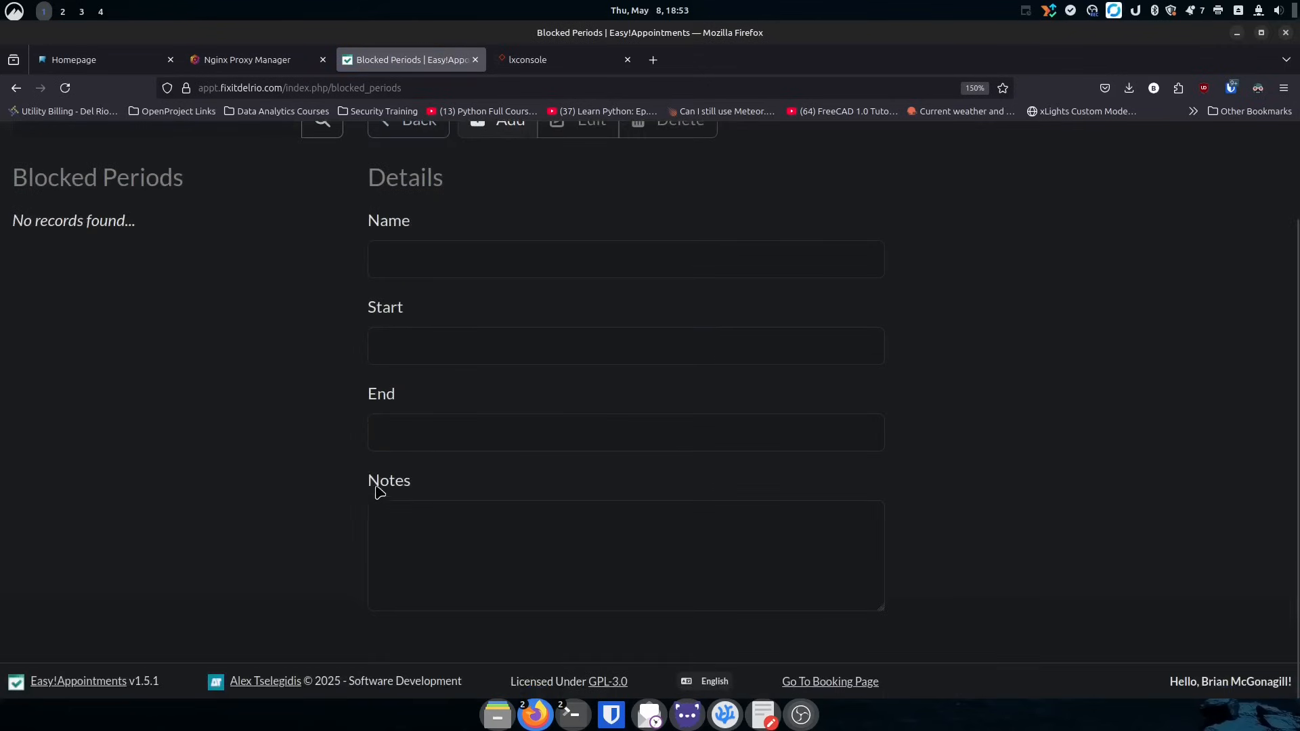
scroll(352, 472, "up", 2)
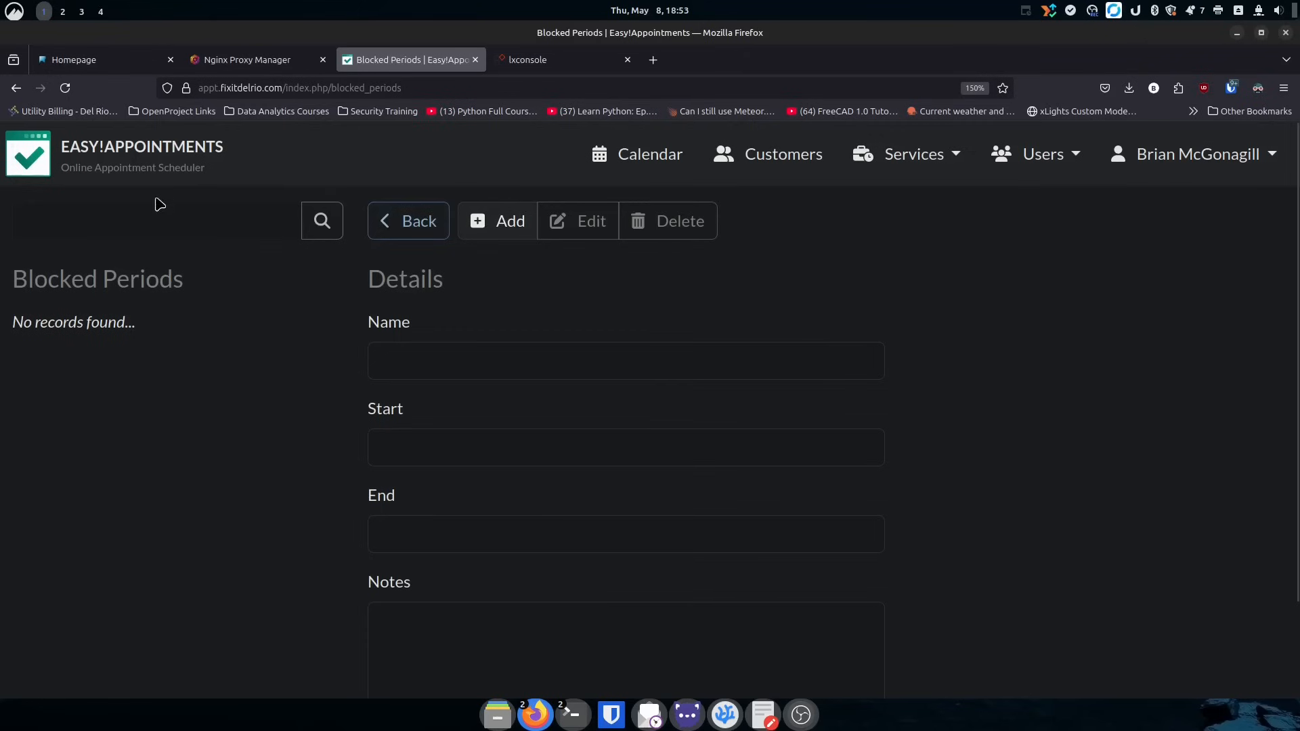
left_click(416, 230)
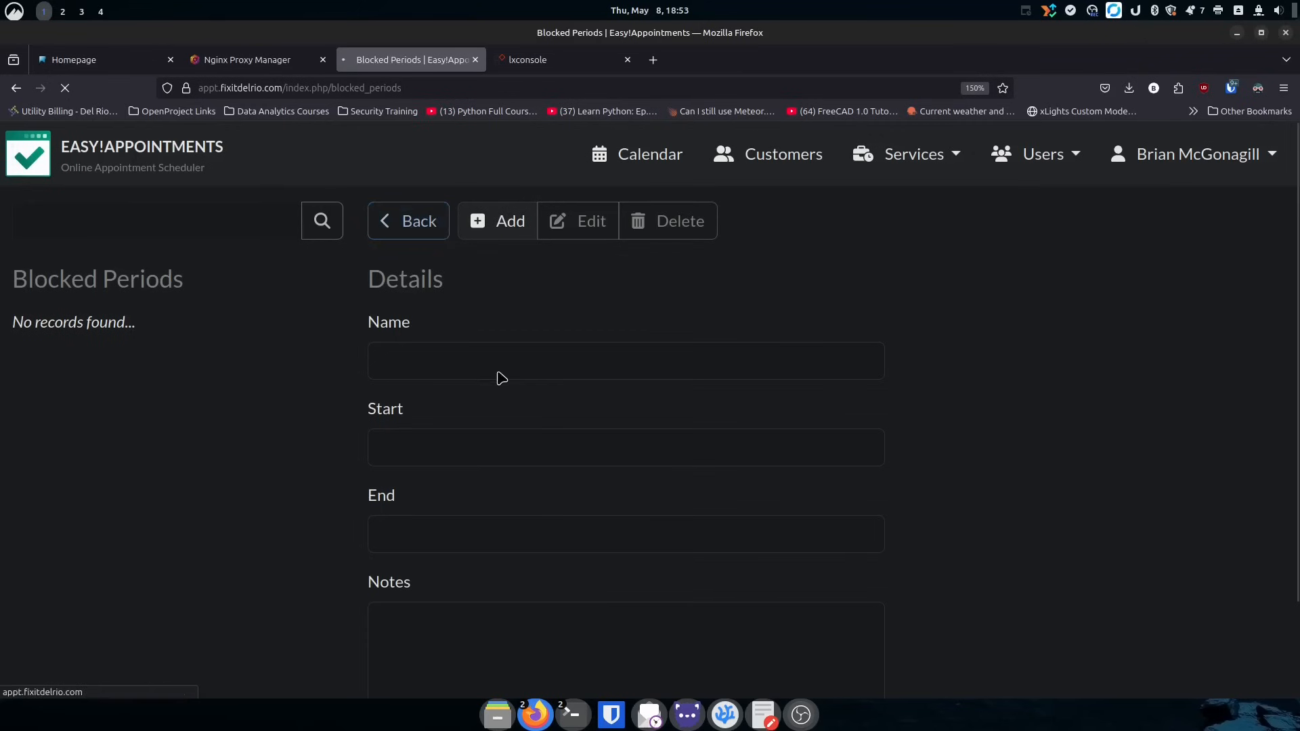
Set the timeout for allowing rescheduling or cancellation to 60 minutes in the business logic settings.
scroll(466, 411, "down", 15)
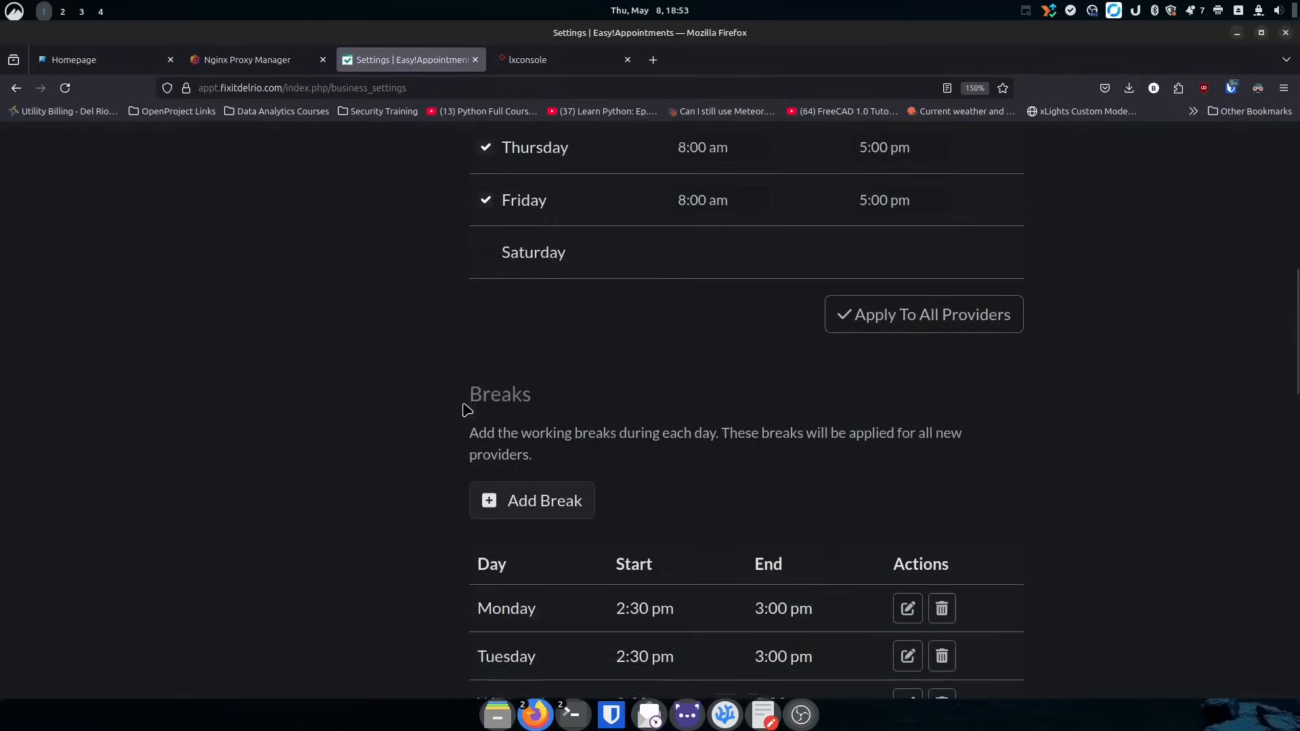
scroll(466, 411, "down", 5)
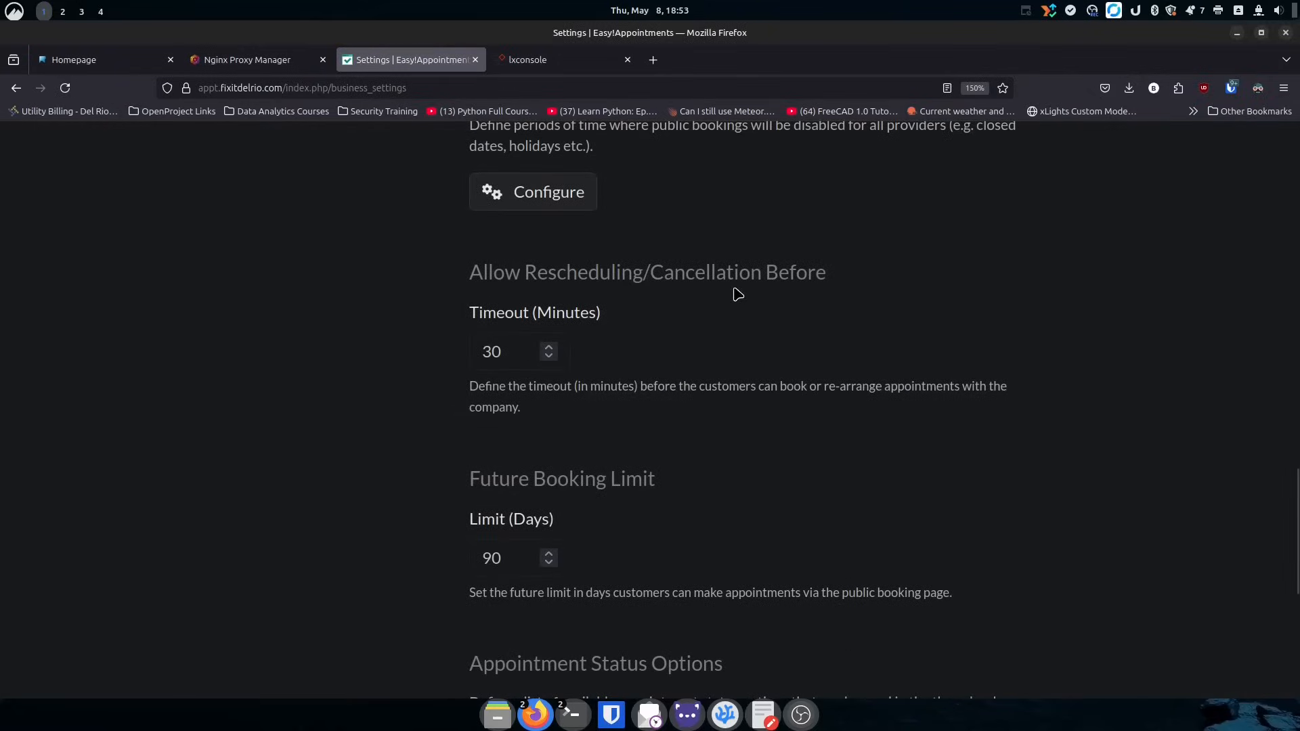
double_click(516, 350)
type("60")
left_click(768, 363)
Set the future booking limit to 60 days and save the business logic settings.
scroll(727, 482, "down", 2)
double_click(509, 421)
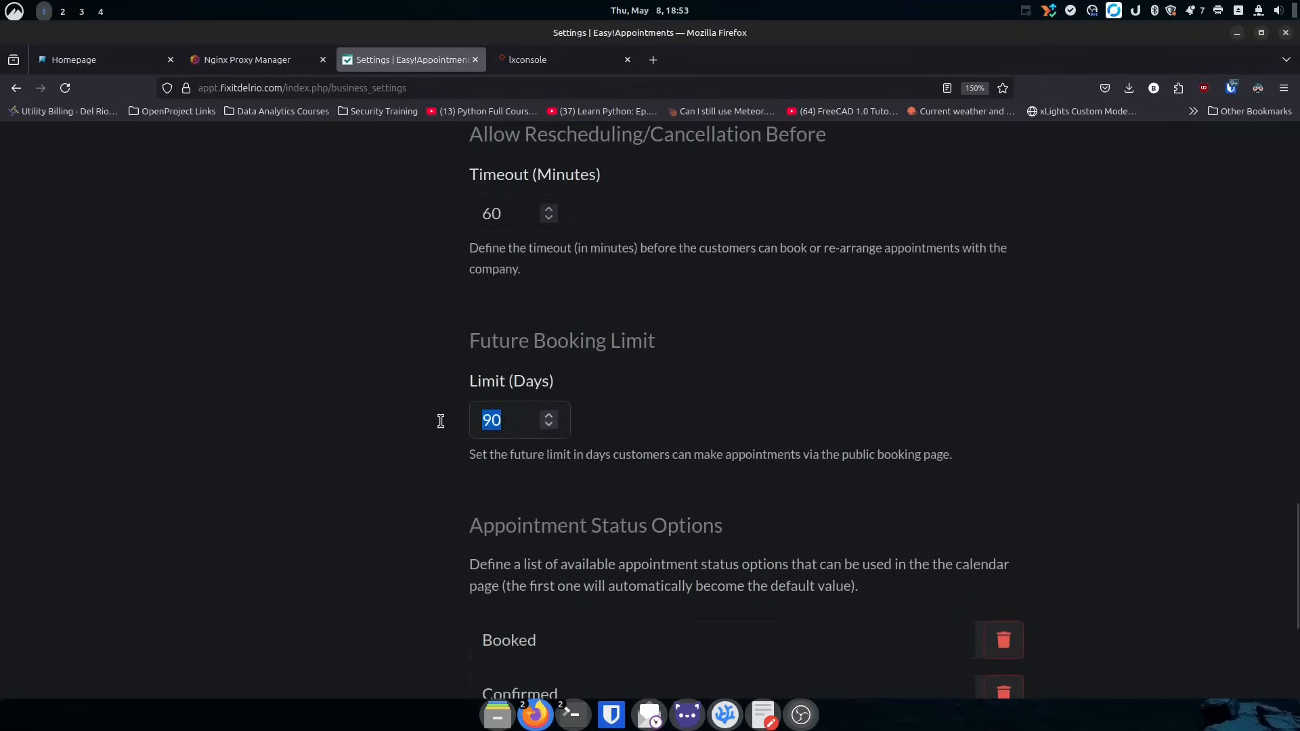
type("6")
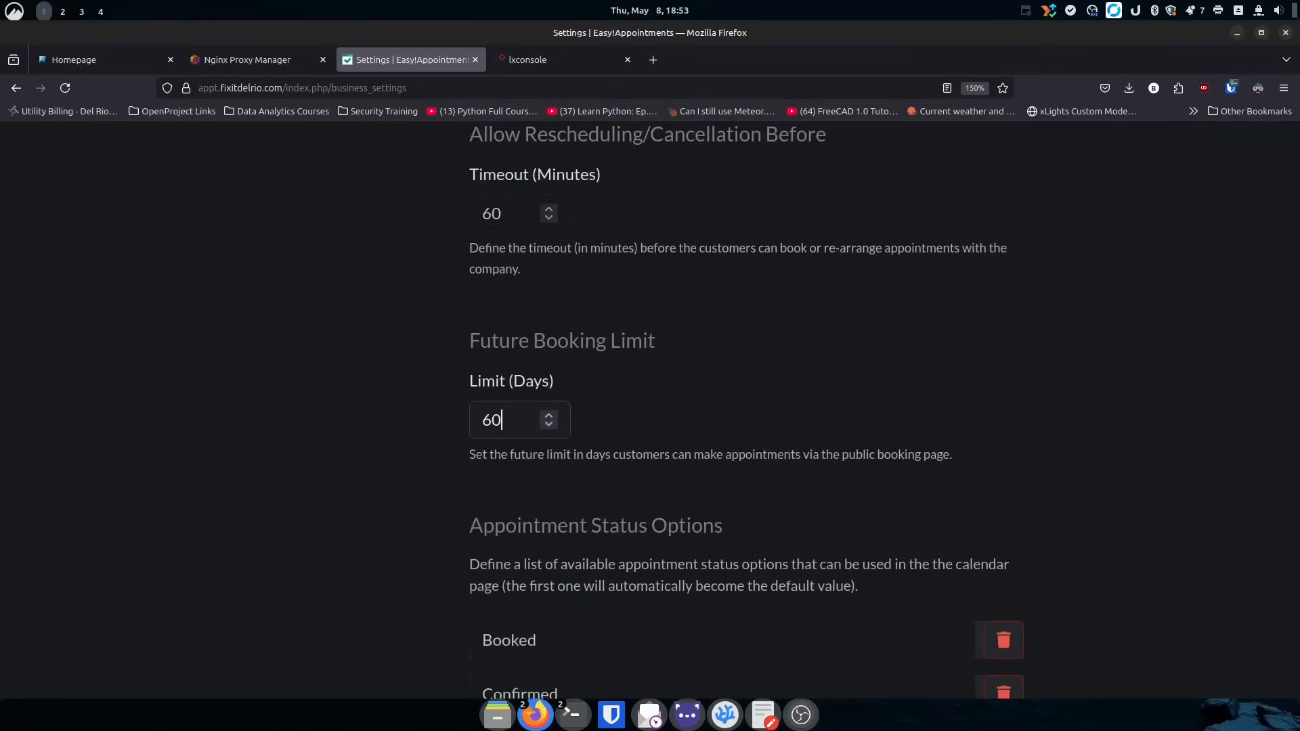
left_click(665, 423)
scroll(766, 413, "down", 5)
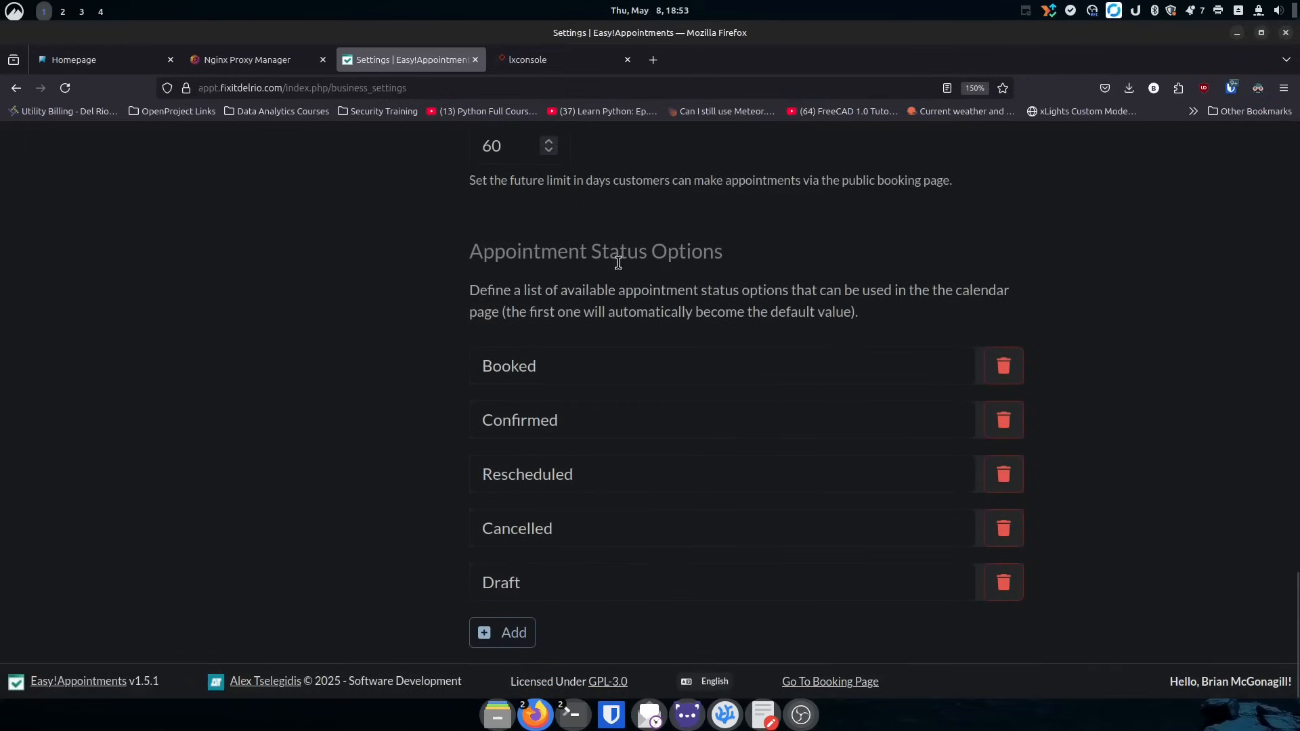
scroll(851, 348, "up", 15)
left_click(987, 227)
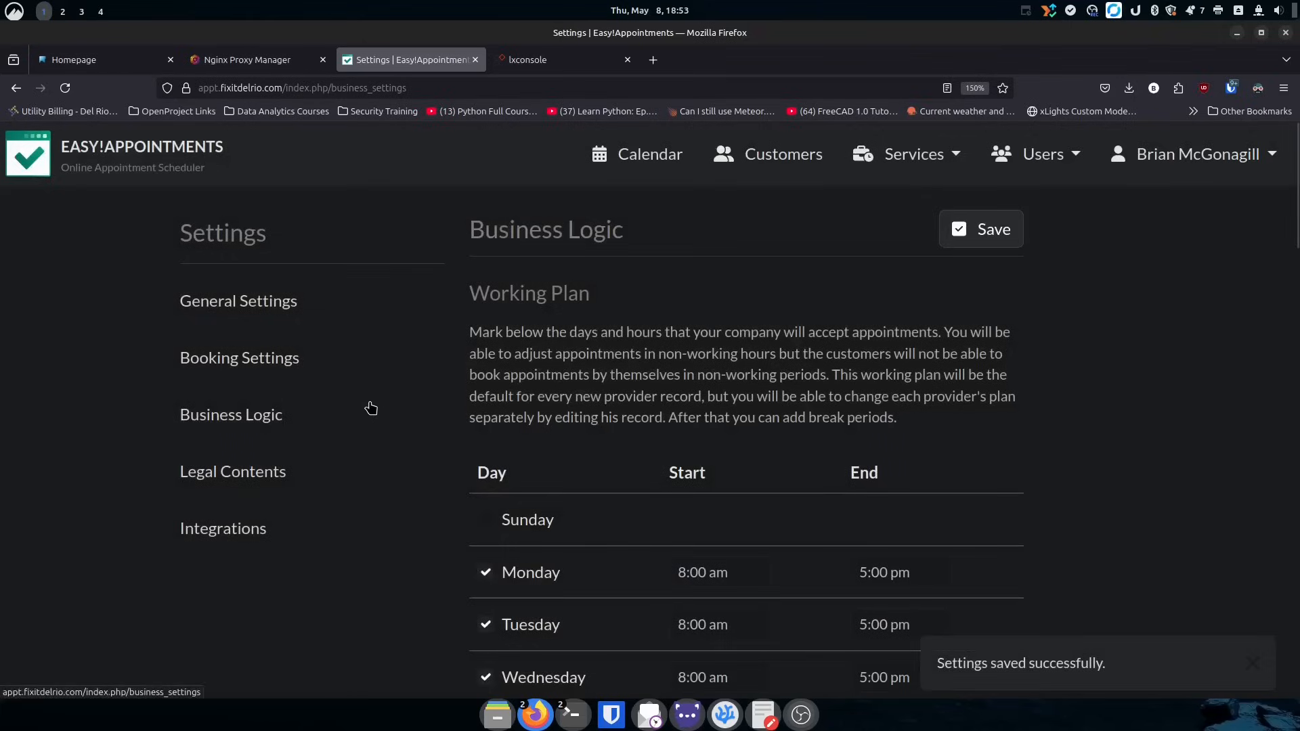
Review the cookie notice, terms and conditions, and privacy policy sections of the Legal Contents settings.
left_click(369, 406)
scroll(554, 497, "down", 6)
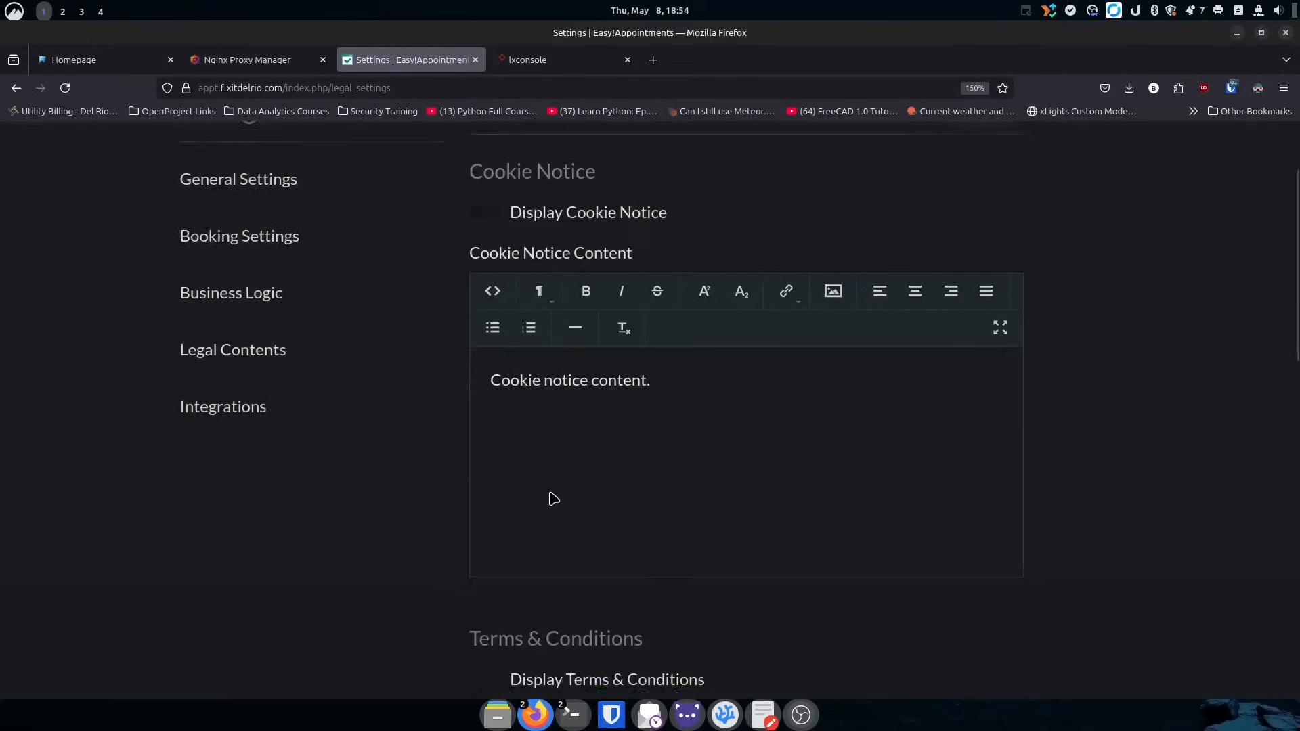
scroll(550, 532, "down", 1)
scroll(550, 522, "up", 6)
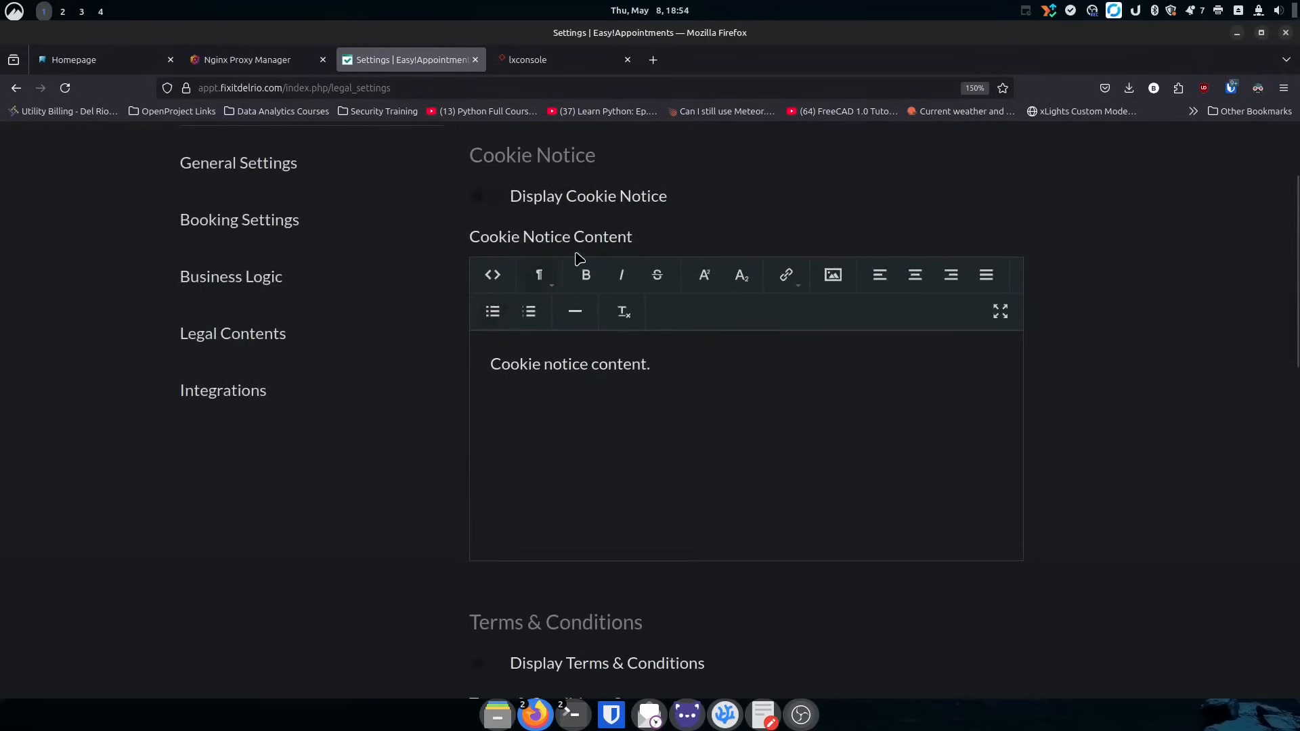
scroll(550, 463, "down", 1)
scroll(470, 452, "down", 7)
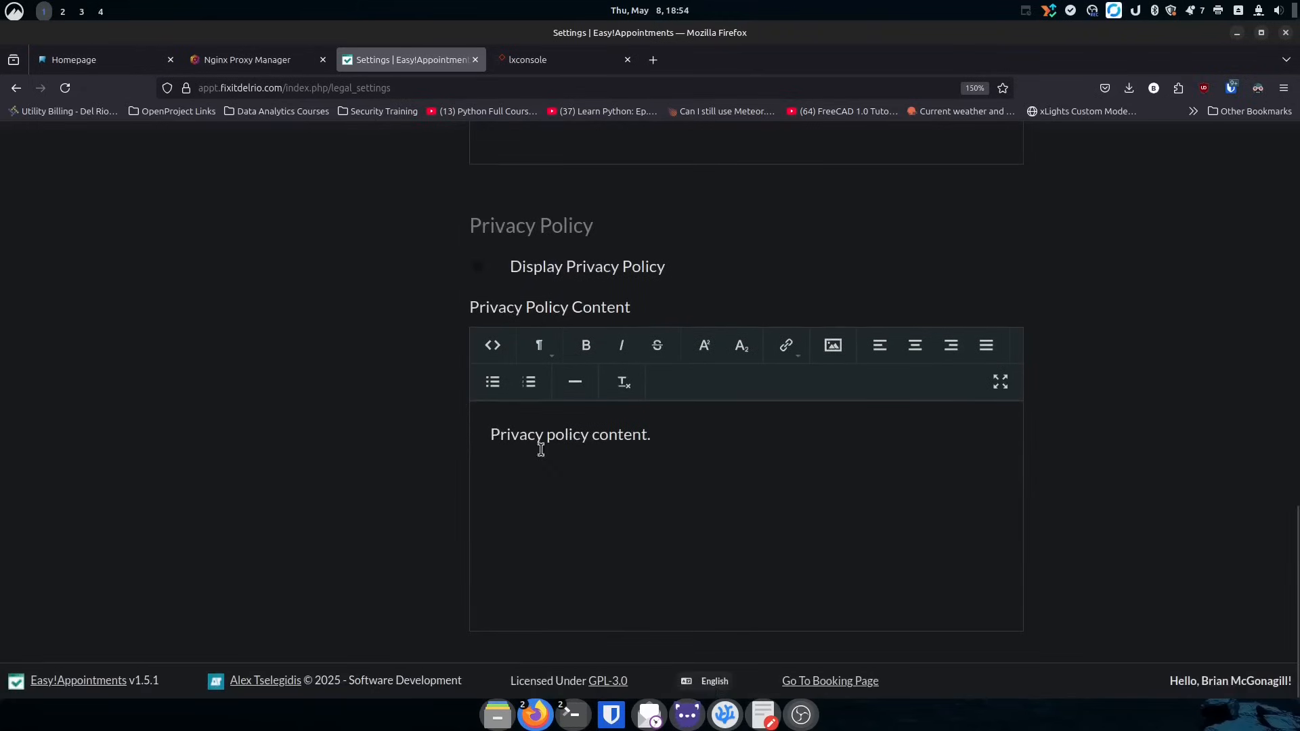
scroll(410, 452, "up", 10)
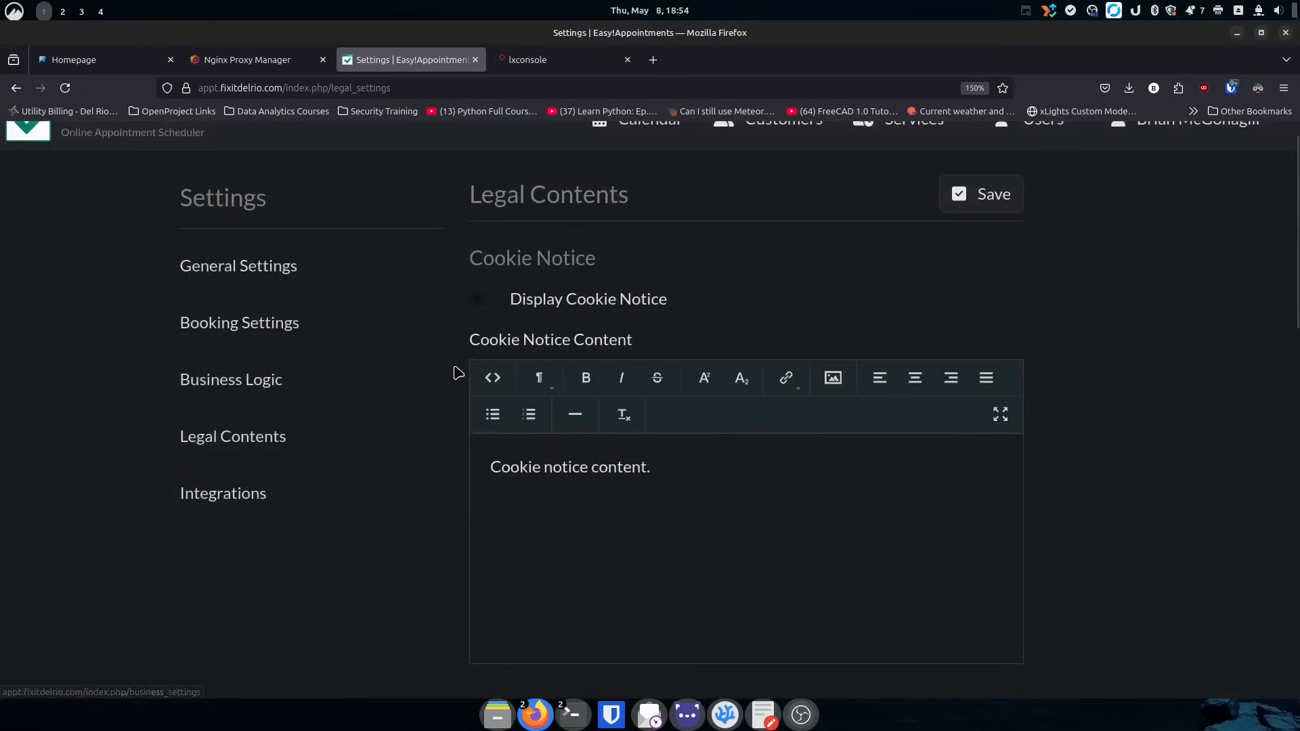
Review the available integrations, including Webhooks, Google Analytics, Matomo Analytics, API and LDAP.
left_click(238, 497)
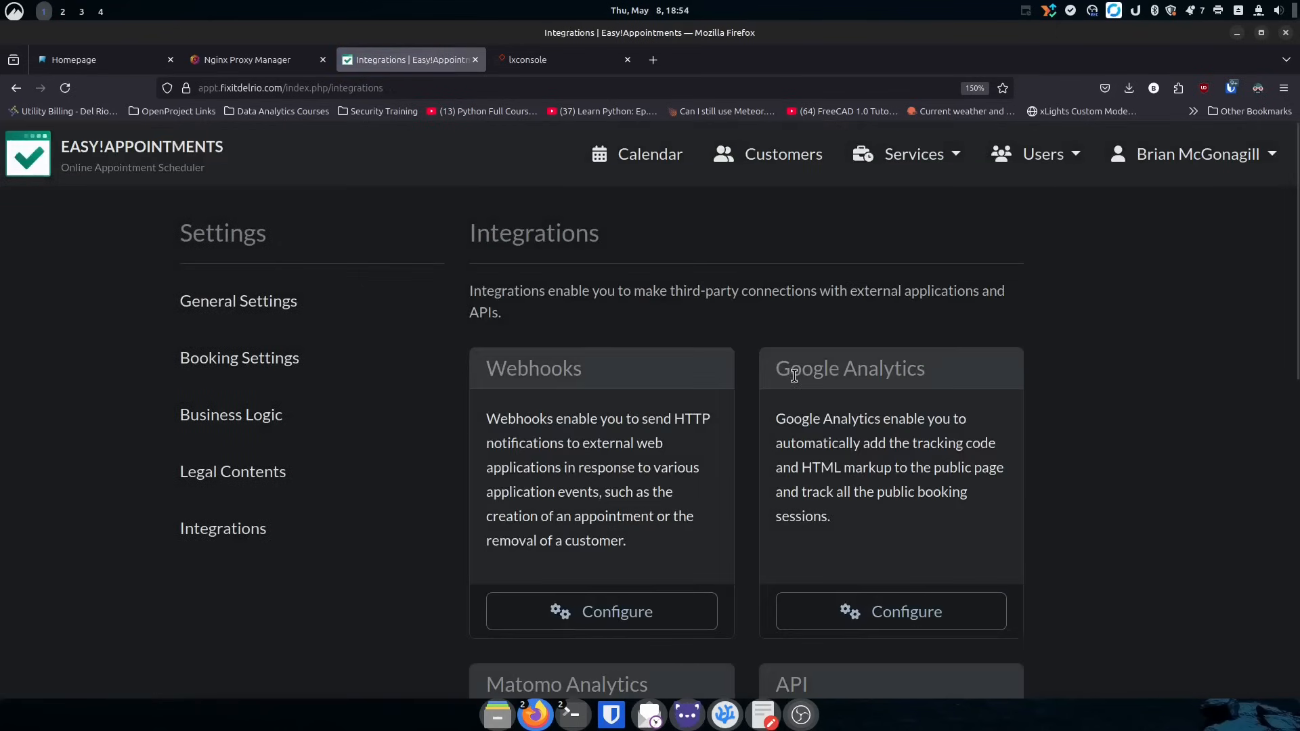
scroll(667, 415, "down", 4)
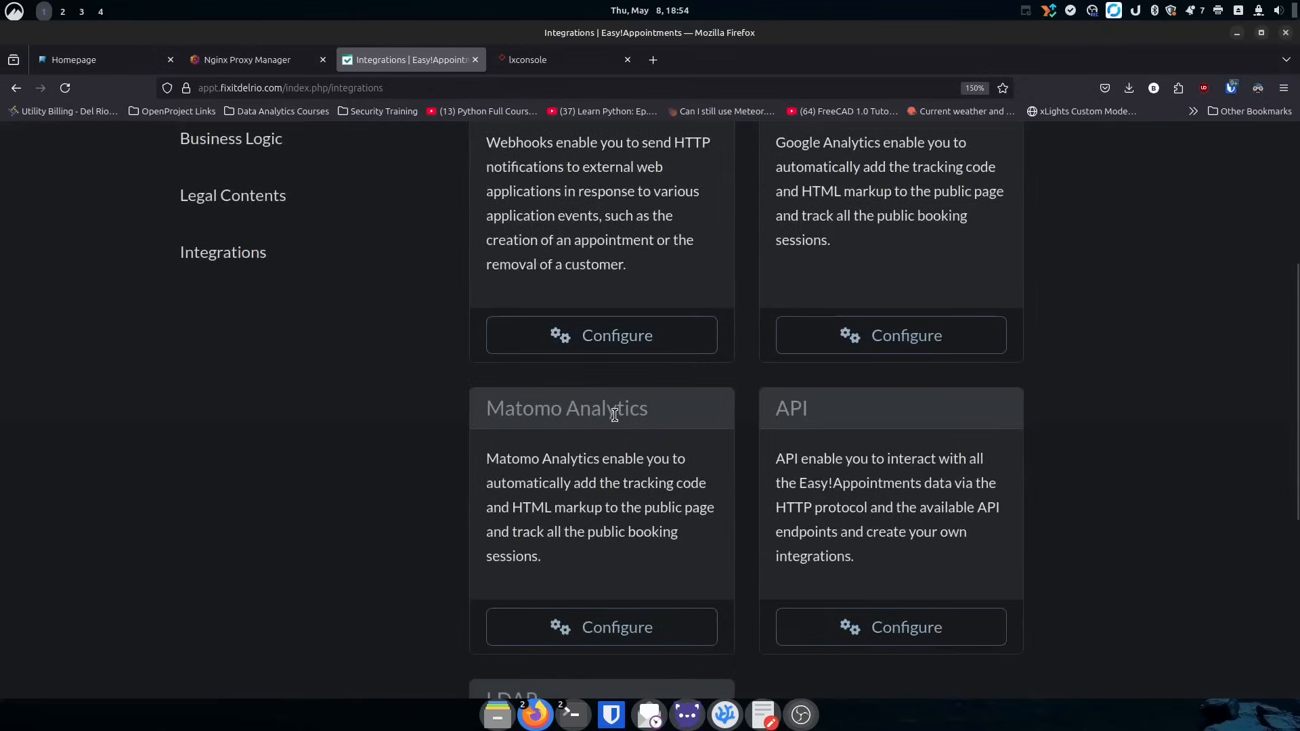
scroll(833, 474, "down", 5)
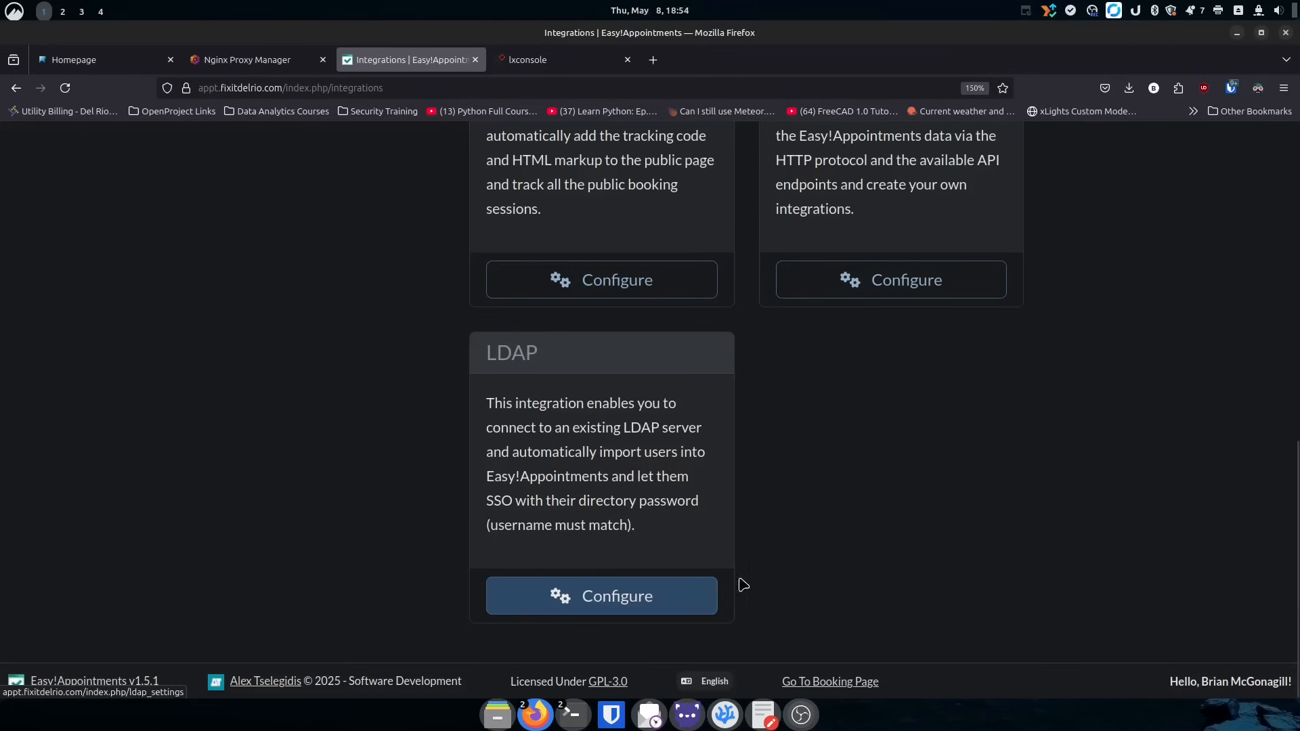
scroll(810, 524, "up", 10)
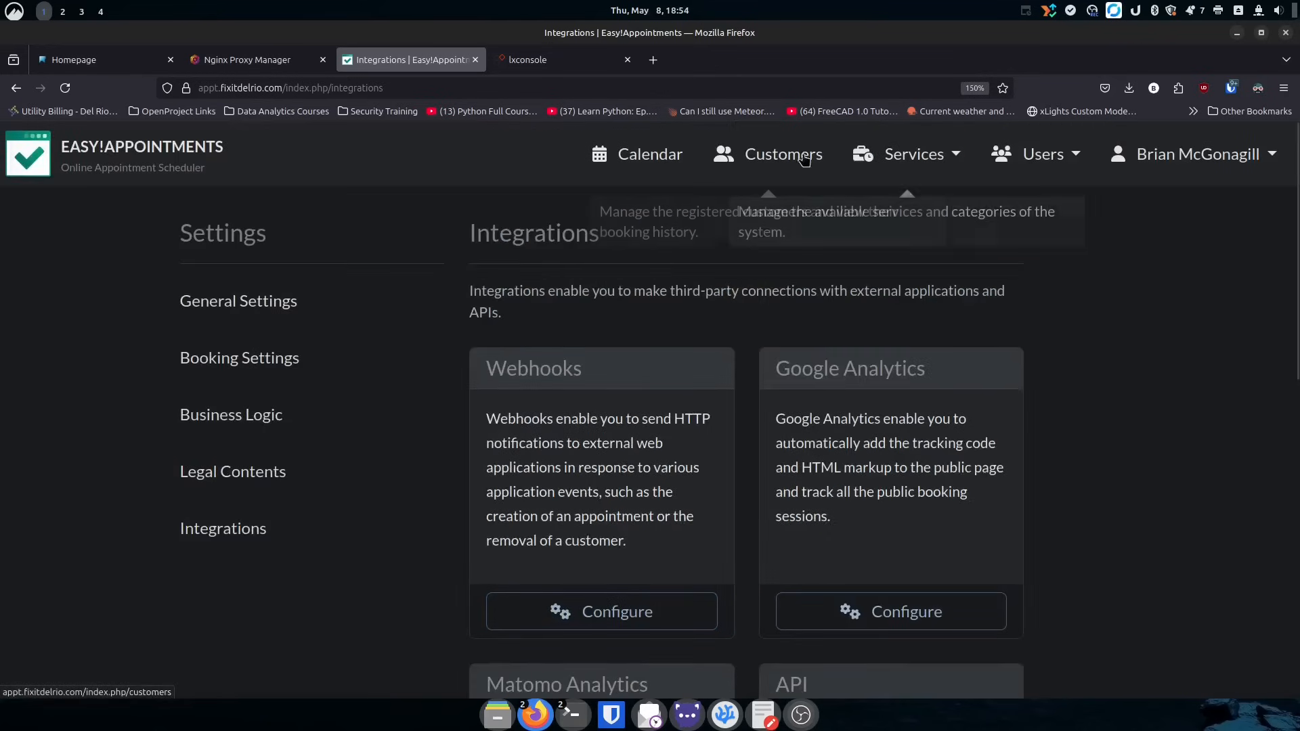
Start a new service category and name it "Online Support".
left_click(913, 154)
left_click(851, 248)
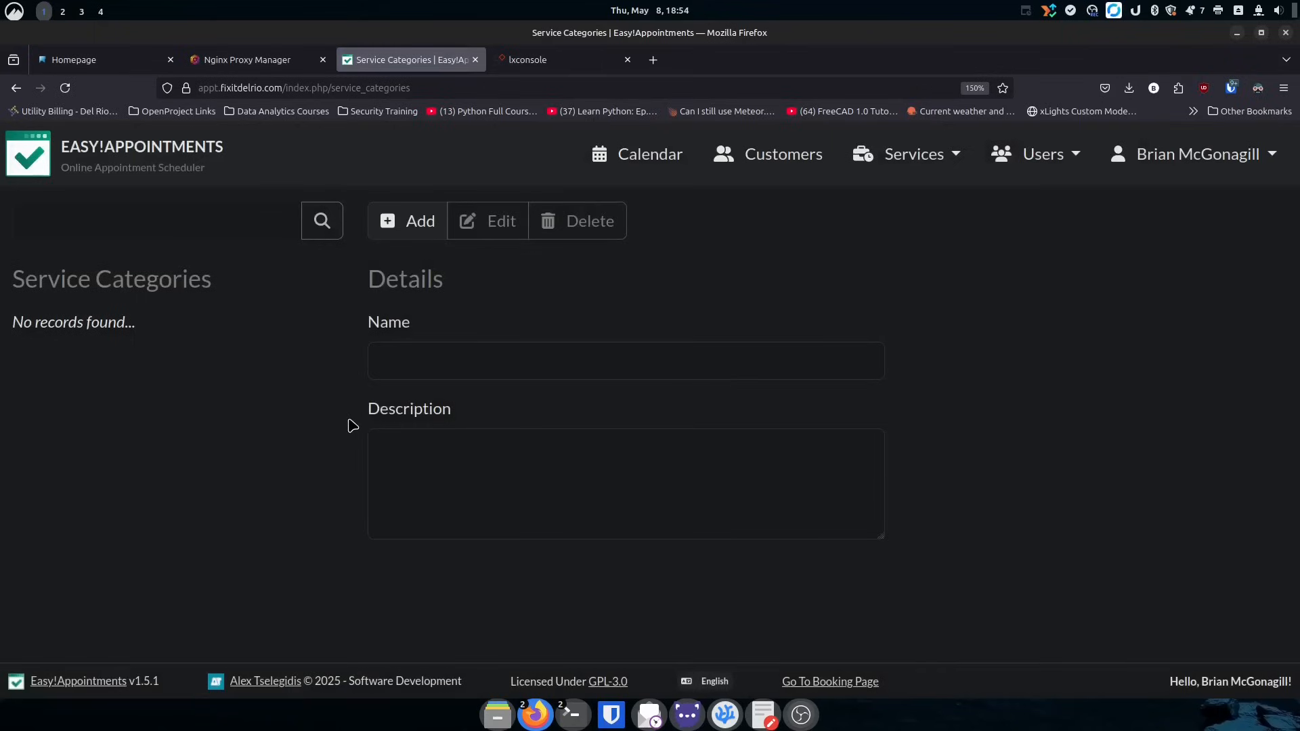
left_click(407, 222)
left_click(497, 360)
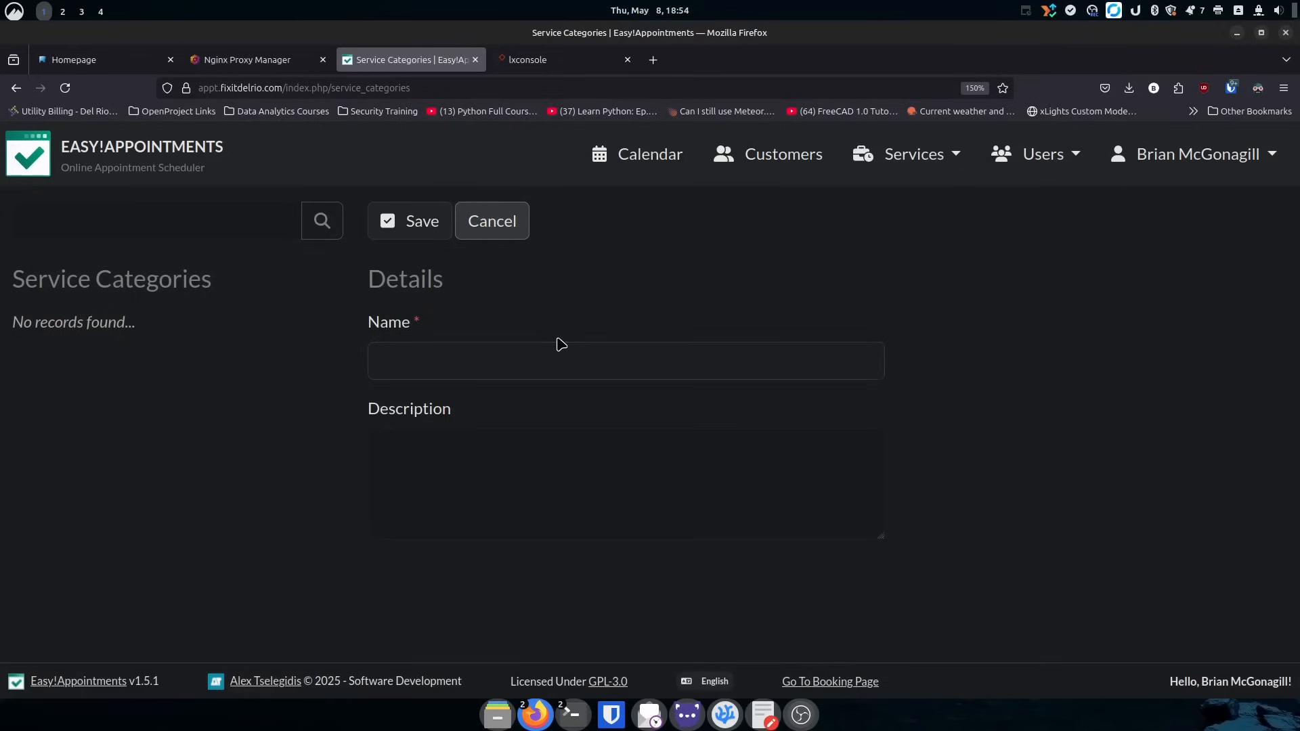
type("Online Support")
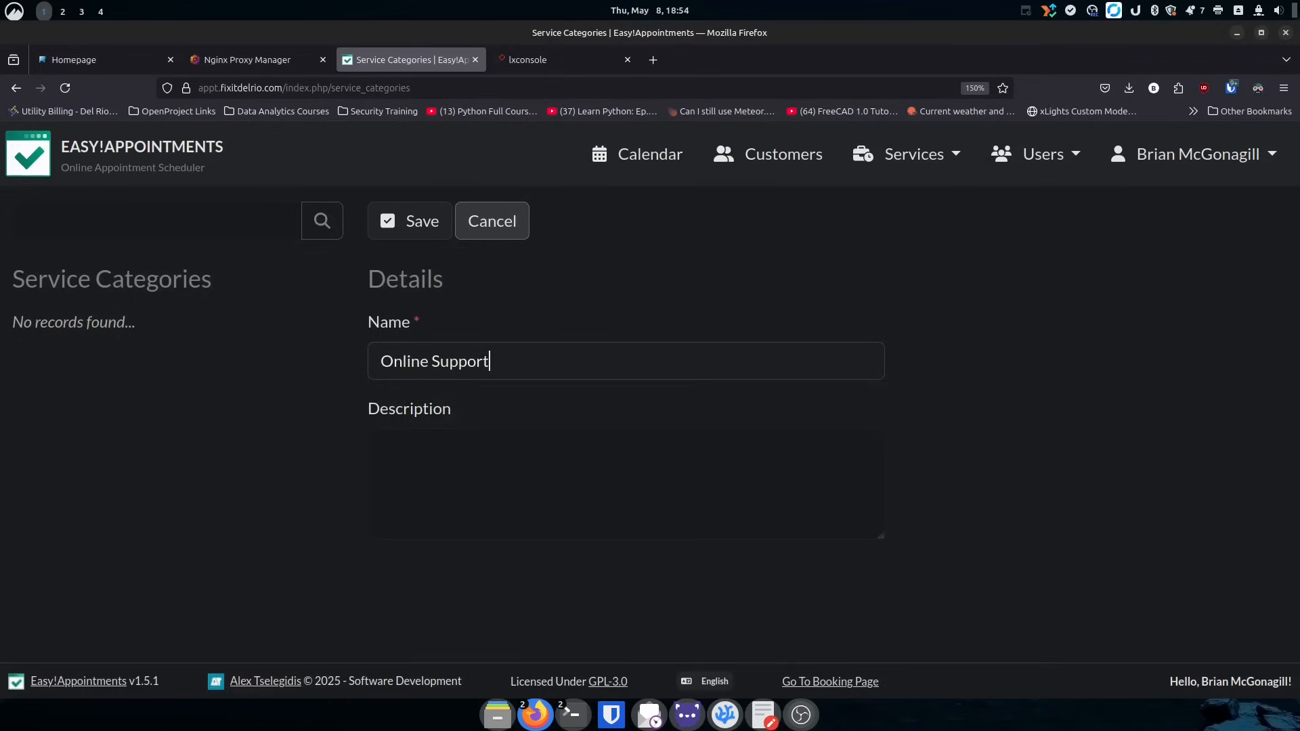
Describe the Online Support category as "Support through Online communication such as Video Call, Screen Share, Chat, etc." and save it.
left_click(608, 472)
type("Support t")
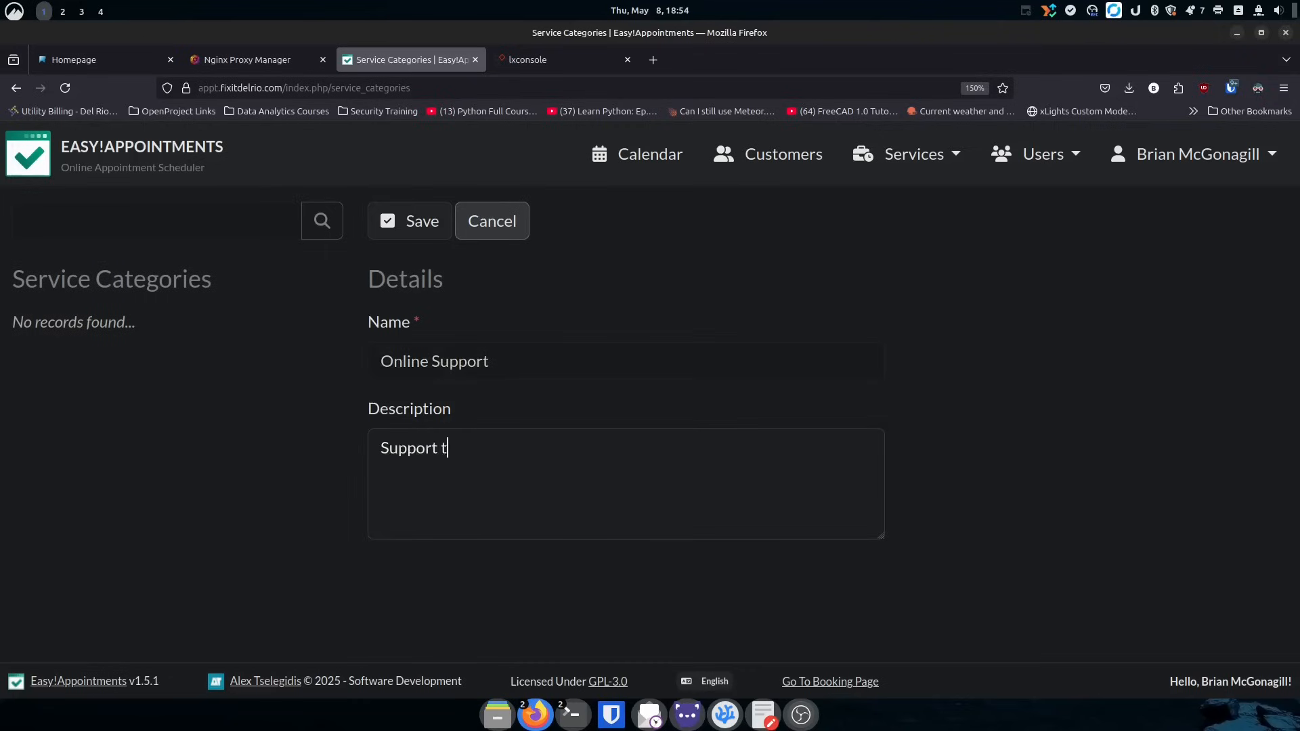
type("hrough Online communication")
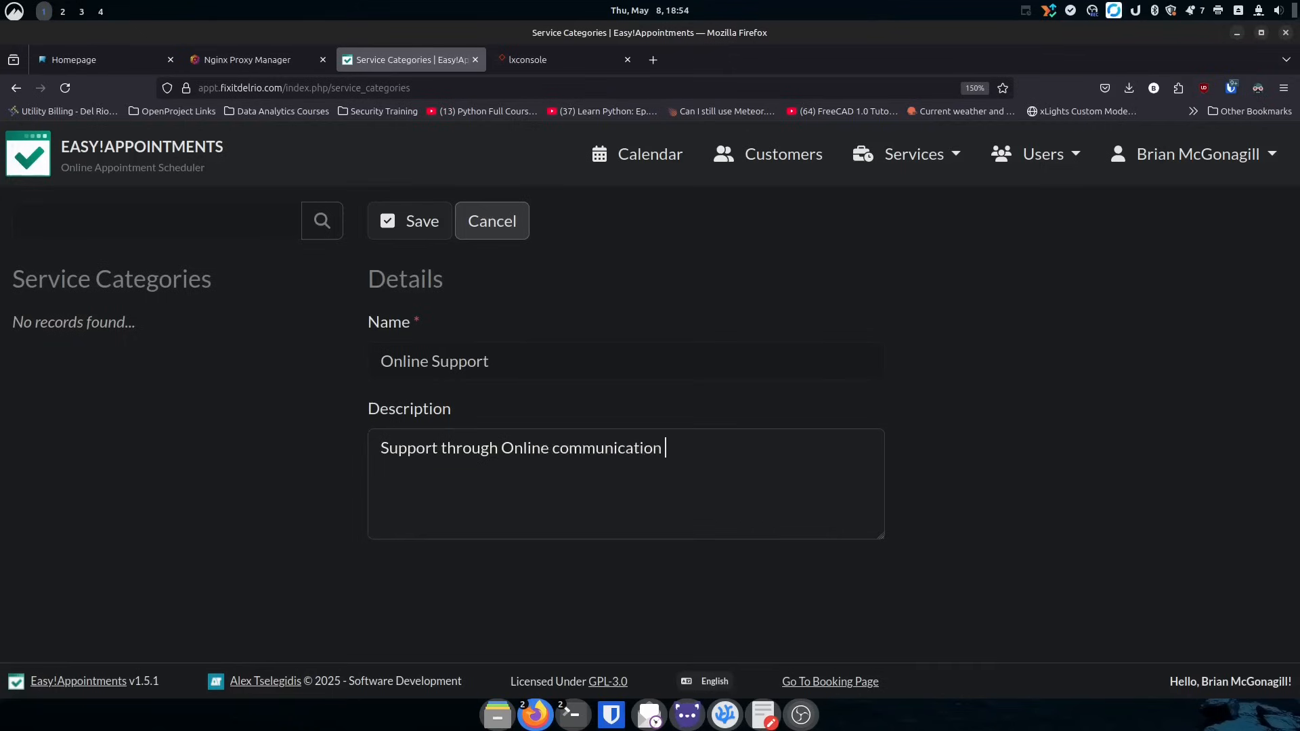
type(" such as Video Call, Screen Share, Chat, etc.")
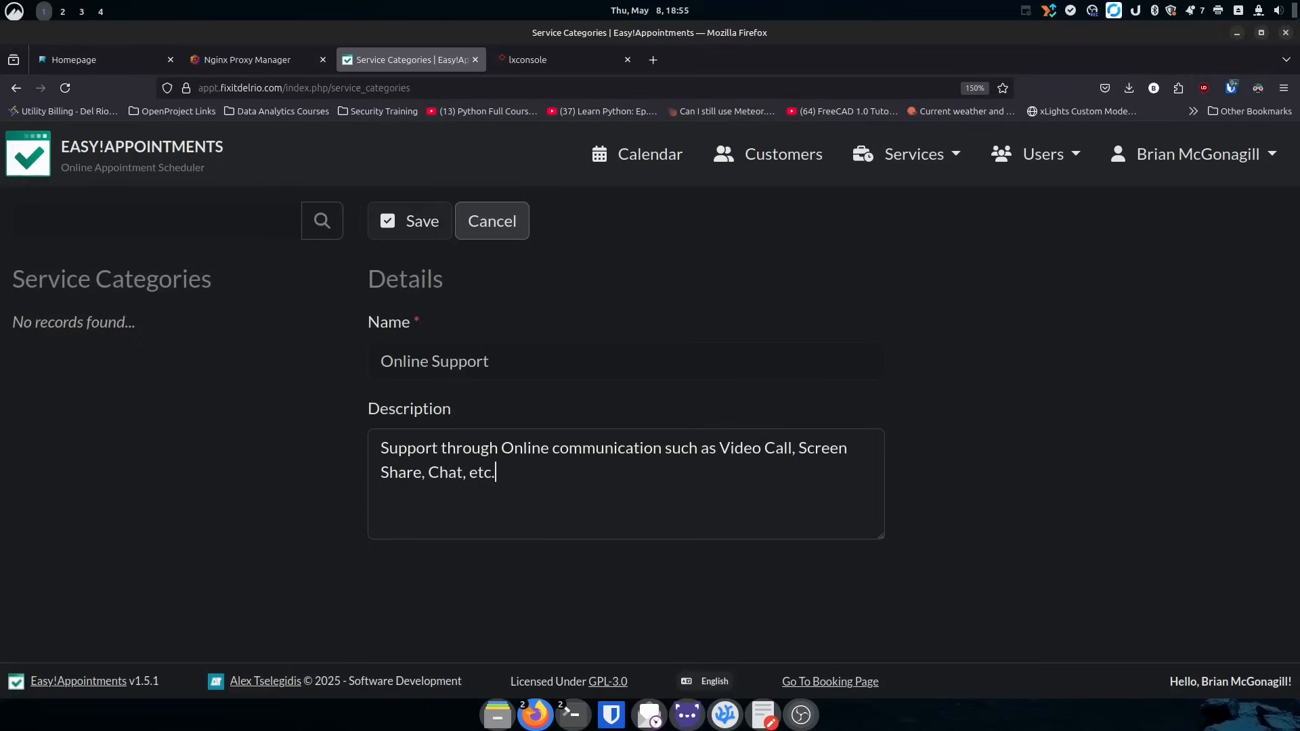
left_click(423, 222)
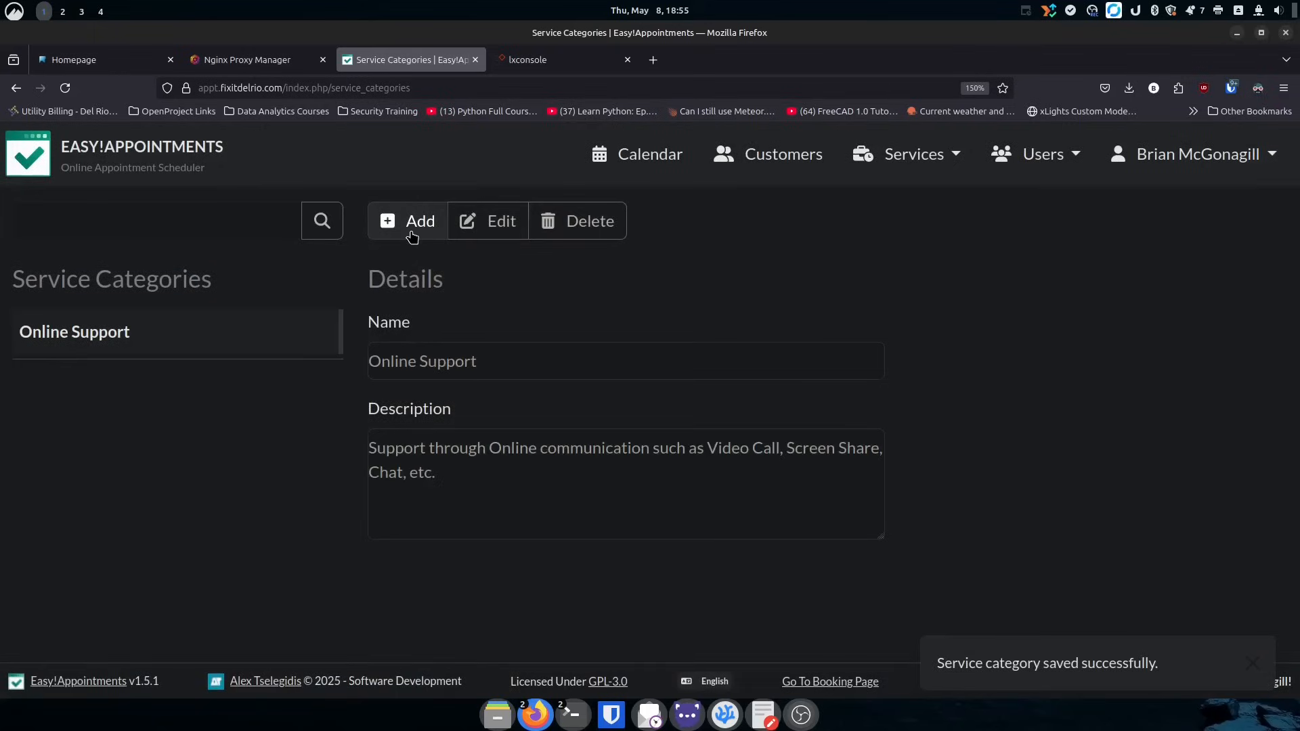
Add and save a service category named "In Person Support" with the description "Support at your Home / Business".
left_click(412, 233)
left_click(507, 363)
type("In Person Support")
key("Tab")
type("Support ")
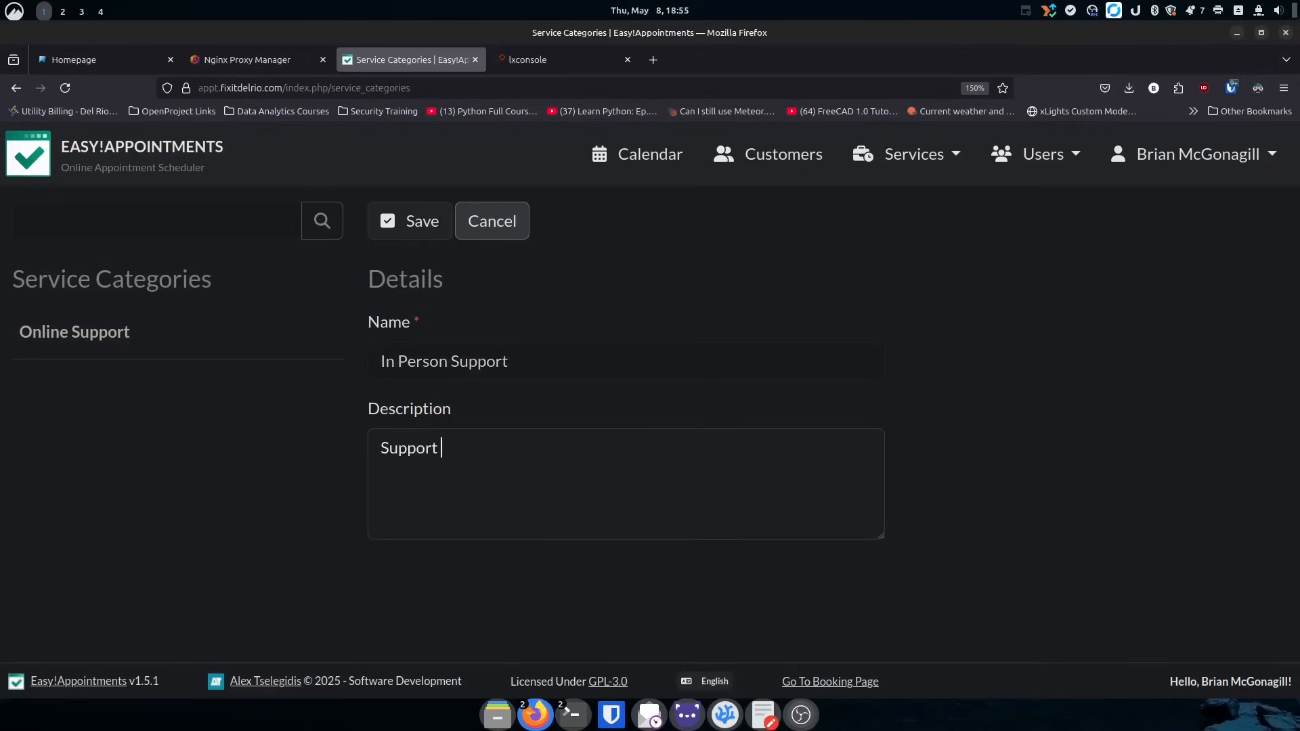
type("at your Home / Business")
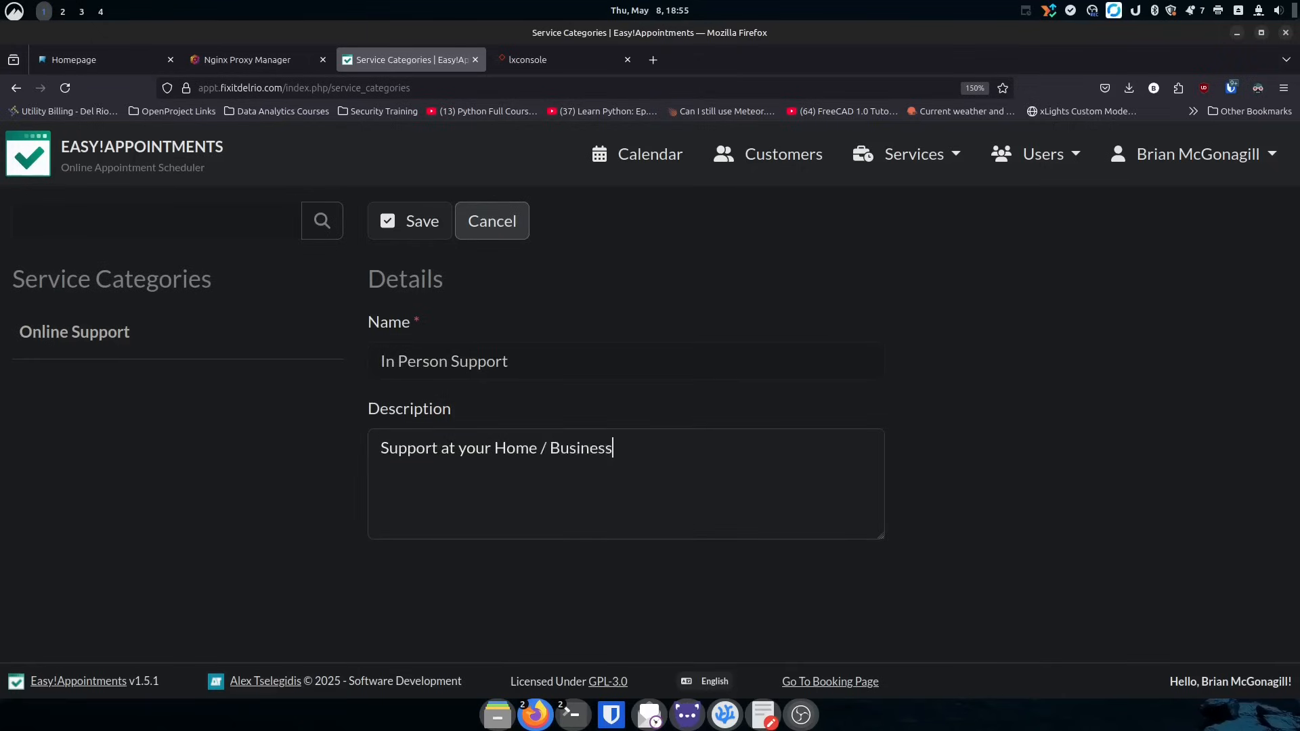
left_click(423, 221)
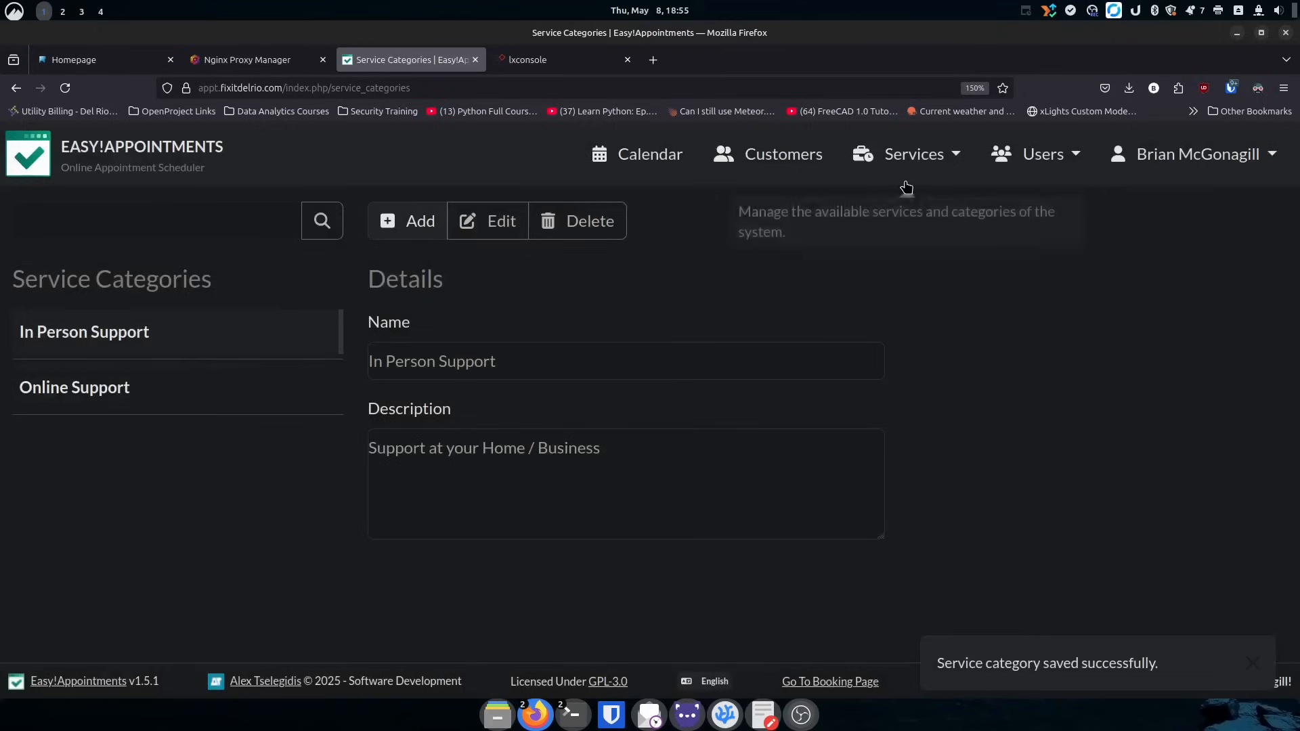
Open the default 30-minute service in the services list for editing and rename it "Online Chat".
left_click(928, 165)
left_click(900, 214)
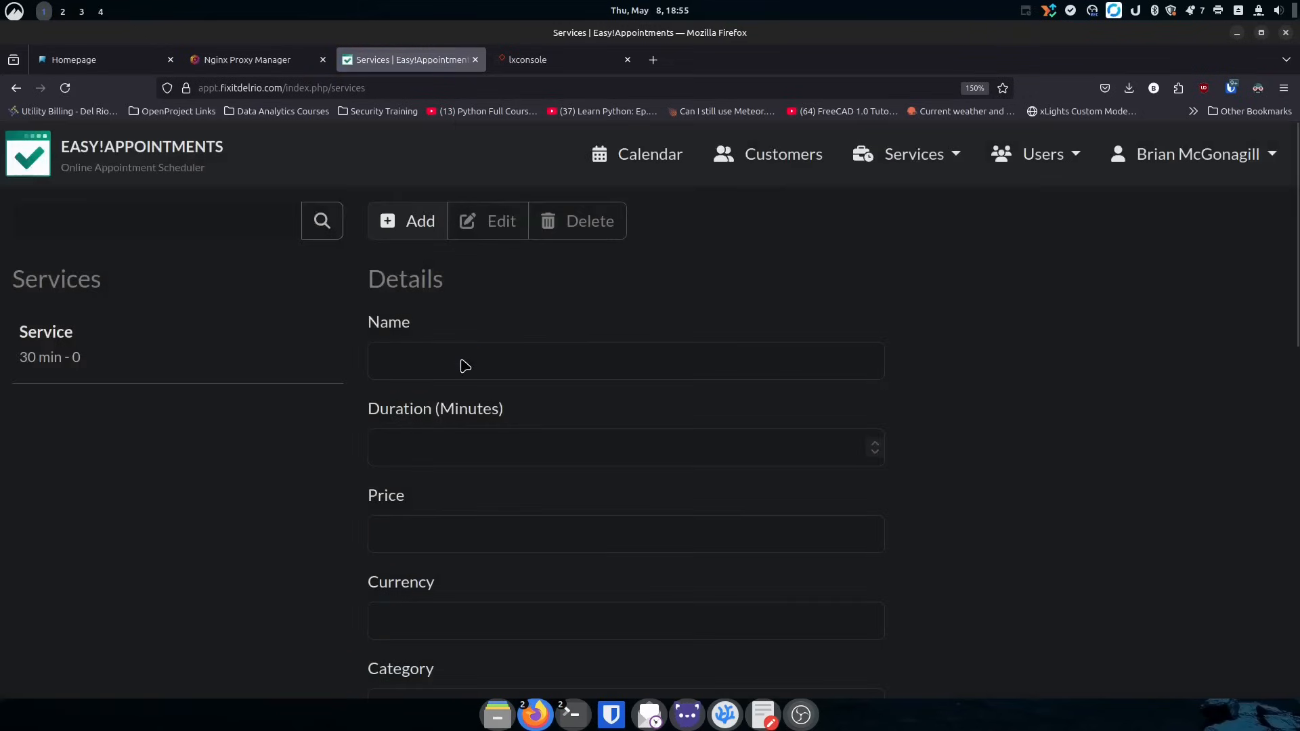
left_click(139, 351)
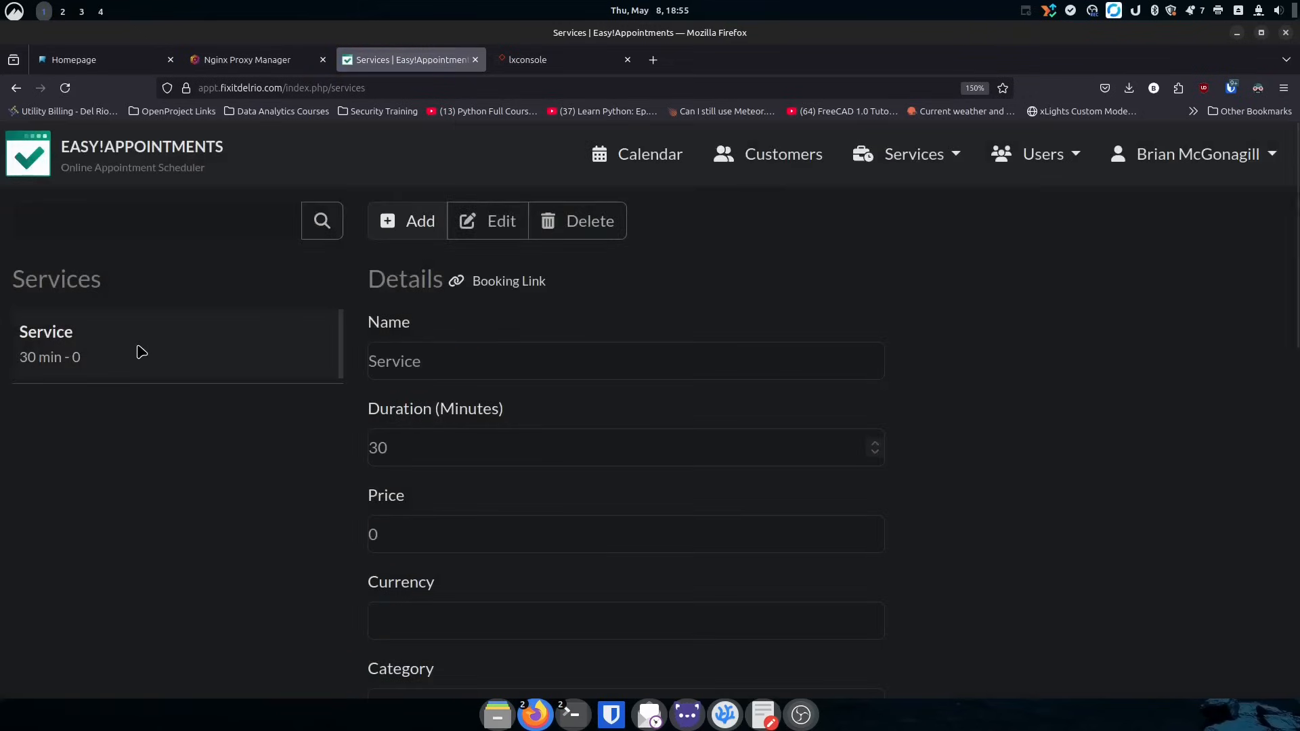
left_click(487, 229)
left_click(466, 359)
double_click(466, 359)
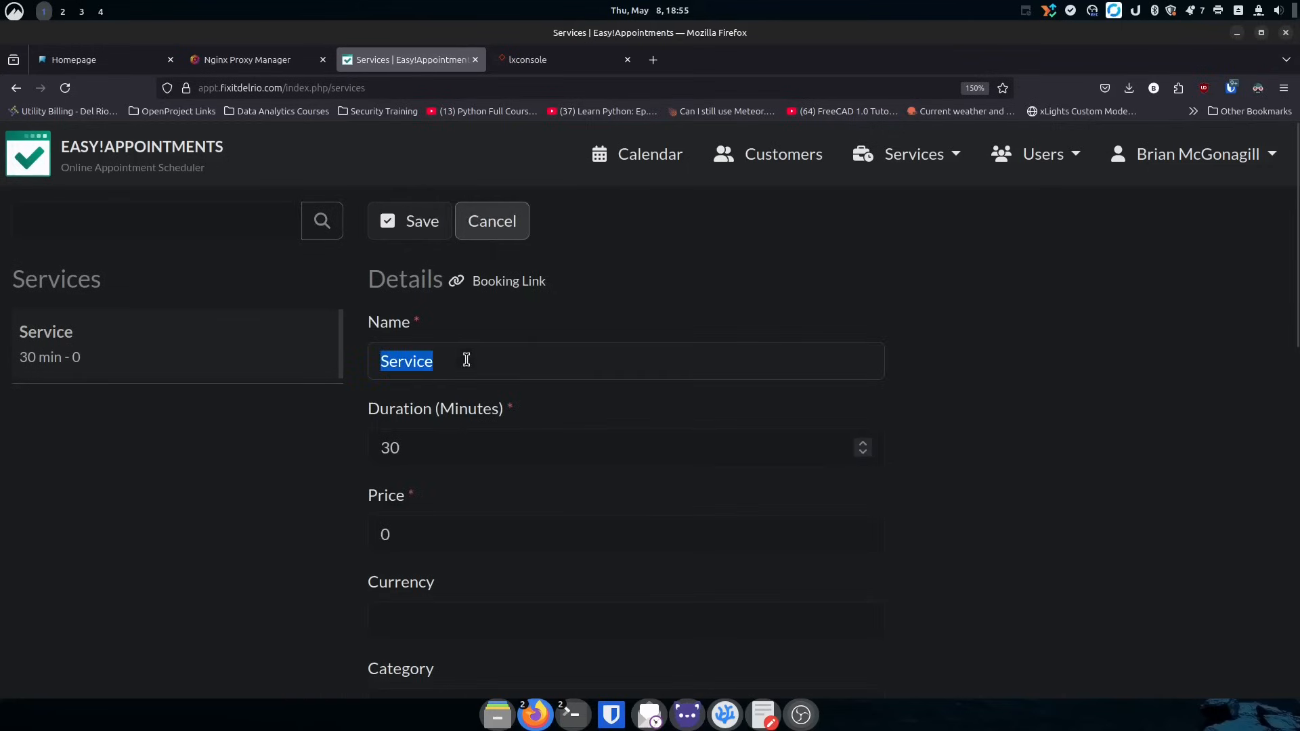
type("Onl")
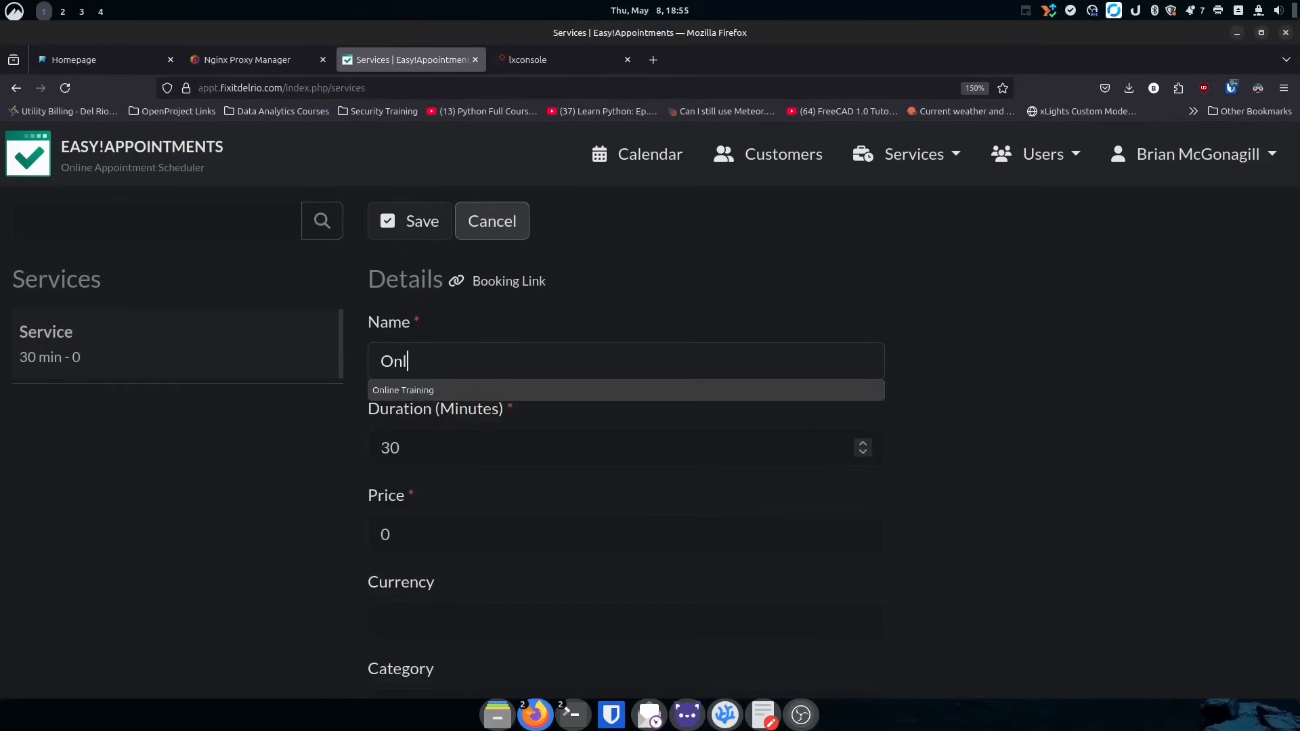
type("ine Chat")
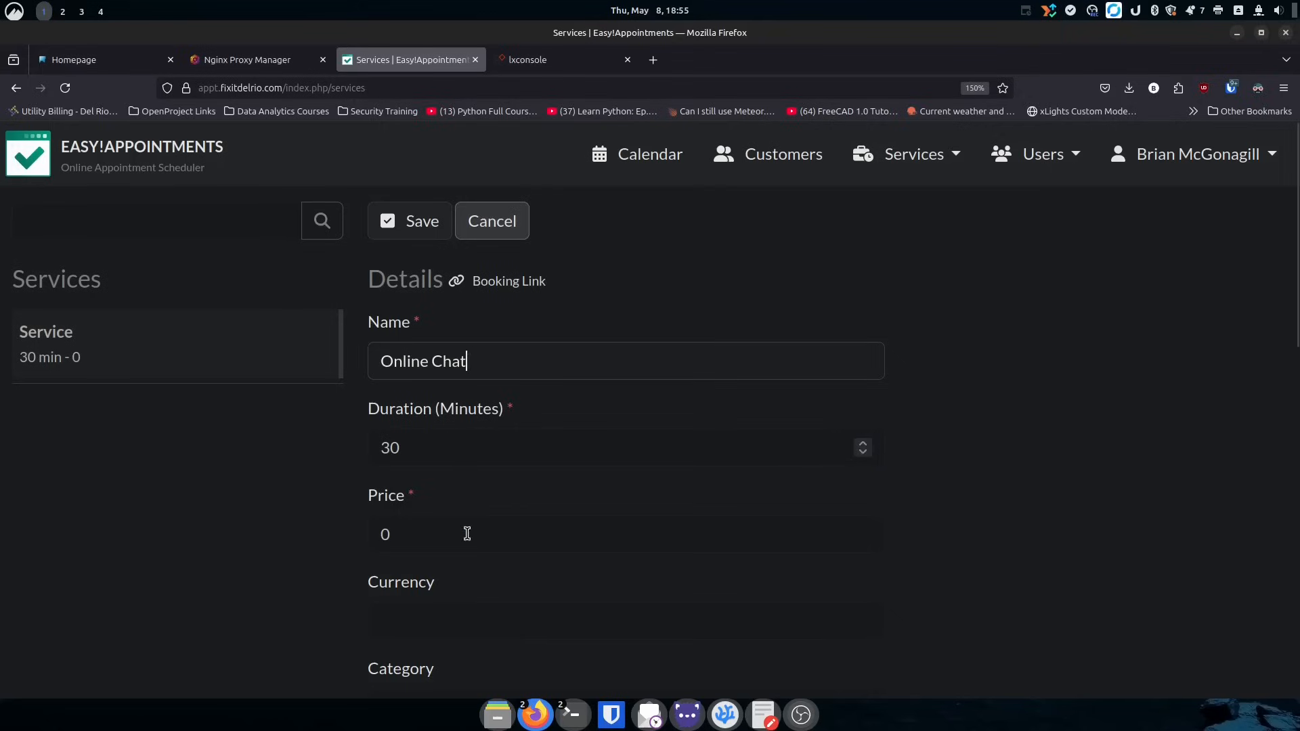
Set the Online Chat service's price to 5 and its currency to US Dollar.
scroll(351, 525, "down", 2)
left_click(459, 395)
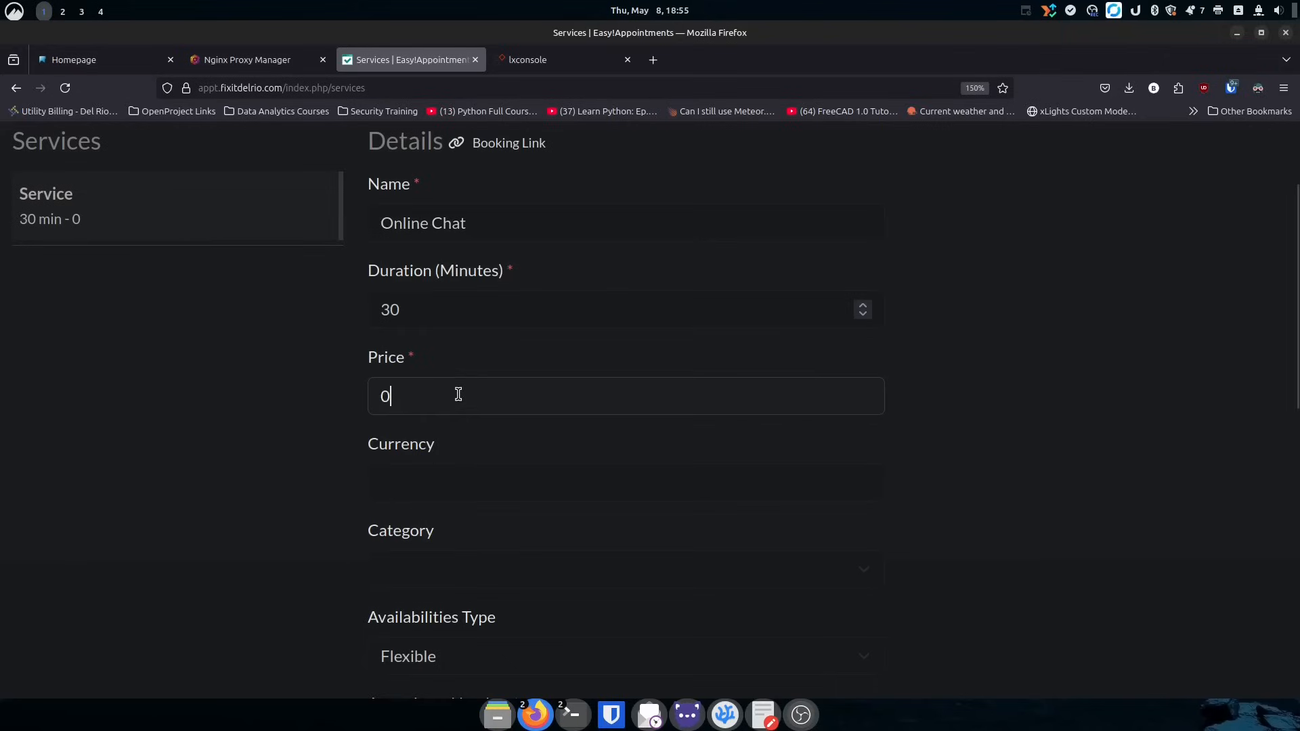
key("BackSpace")
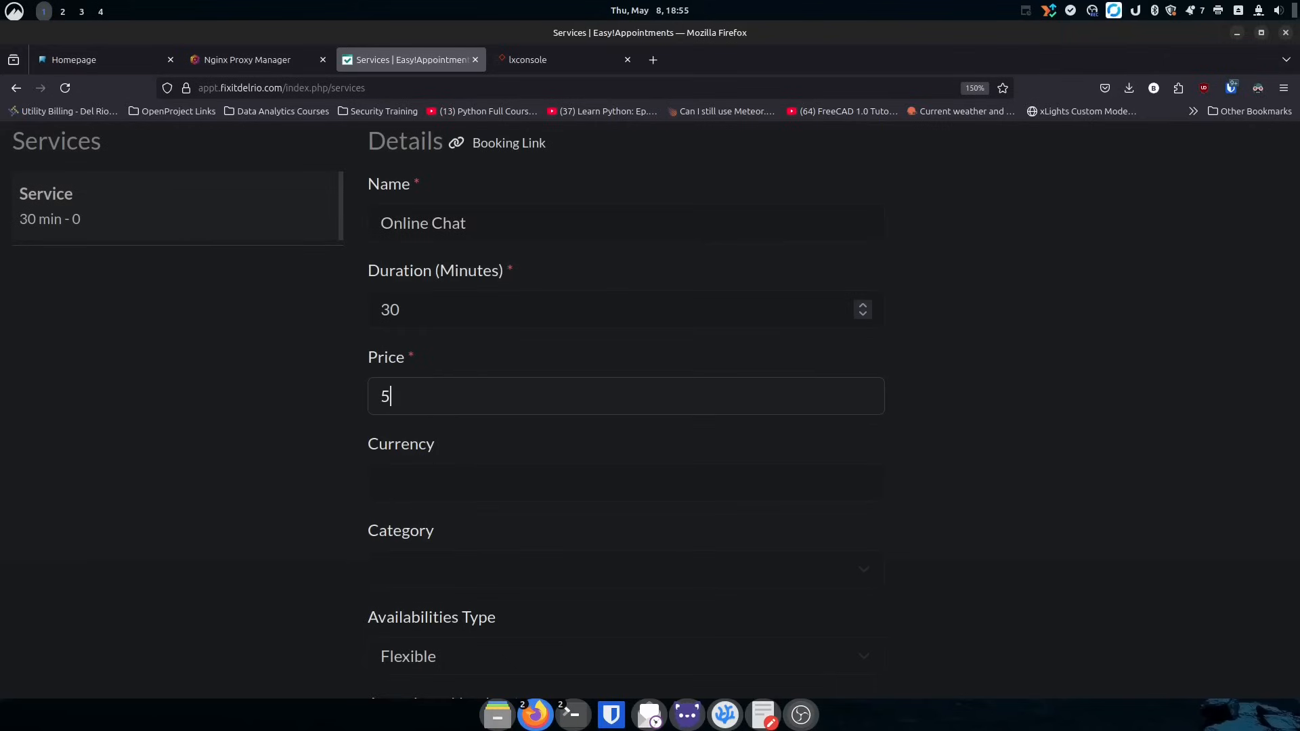
key("Tab")
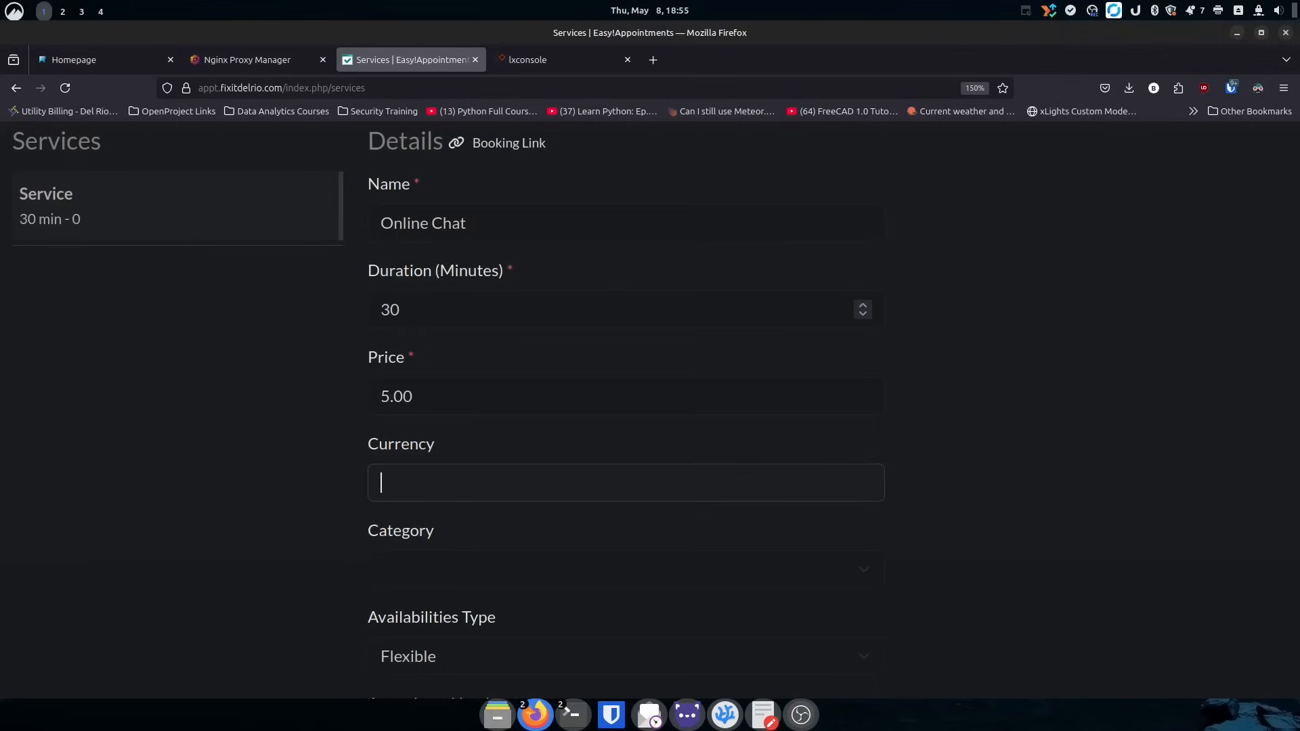
type("US Dollar")
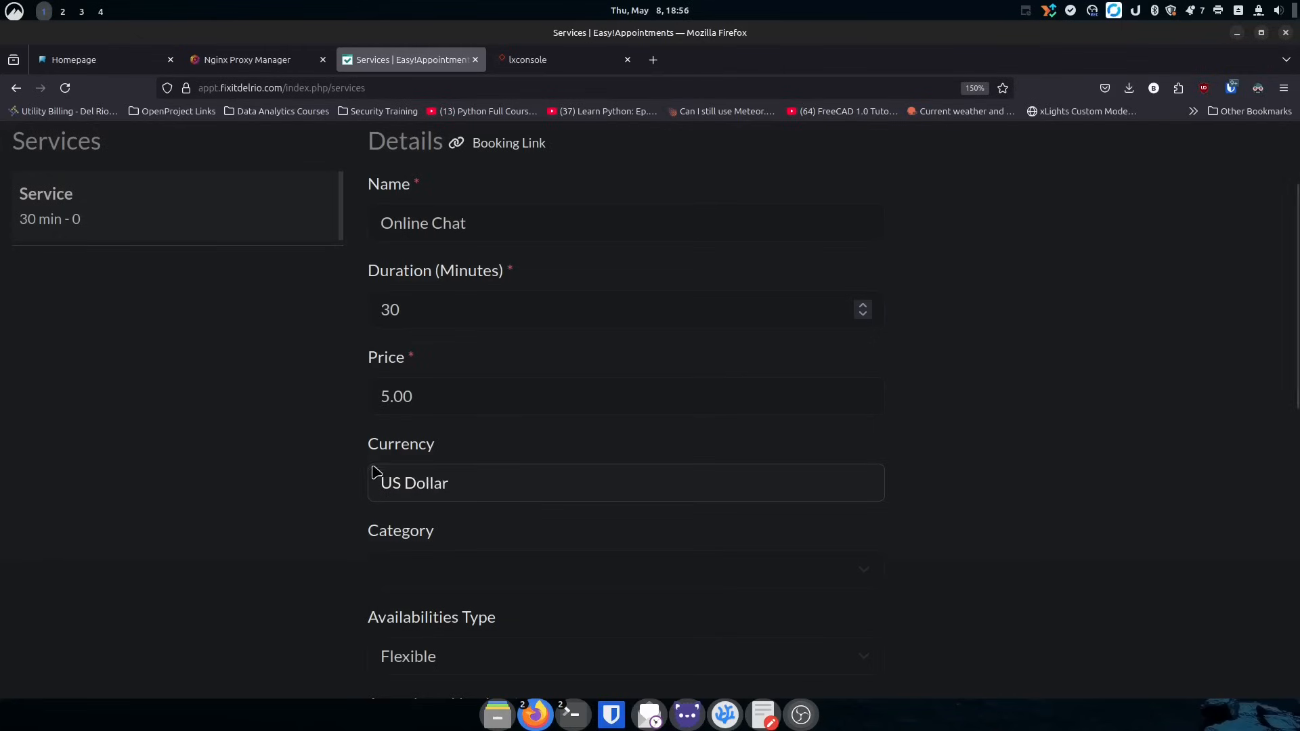
Assign the Online Chat service to the Online Support category and keep its availabilities type as Flexible.
scroll(318, 470, "down", 2)
left_click(413, 447)
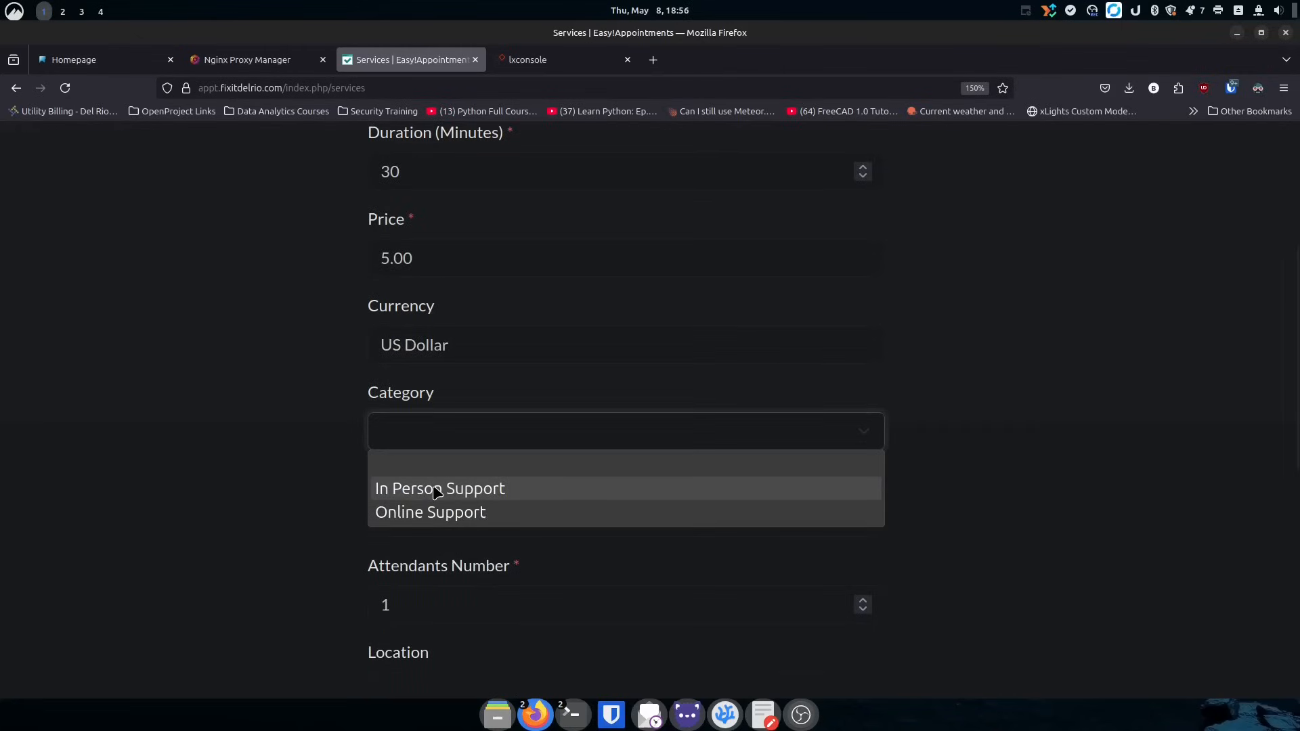
left_click(434, 513)
left_click(338, 499)
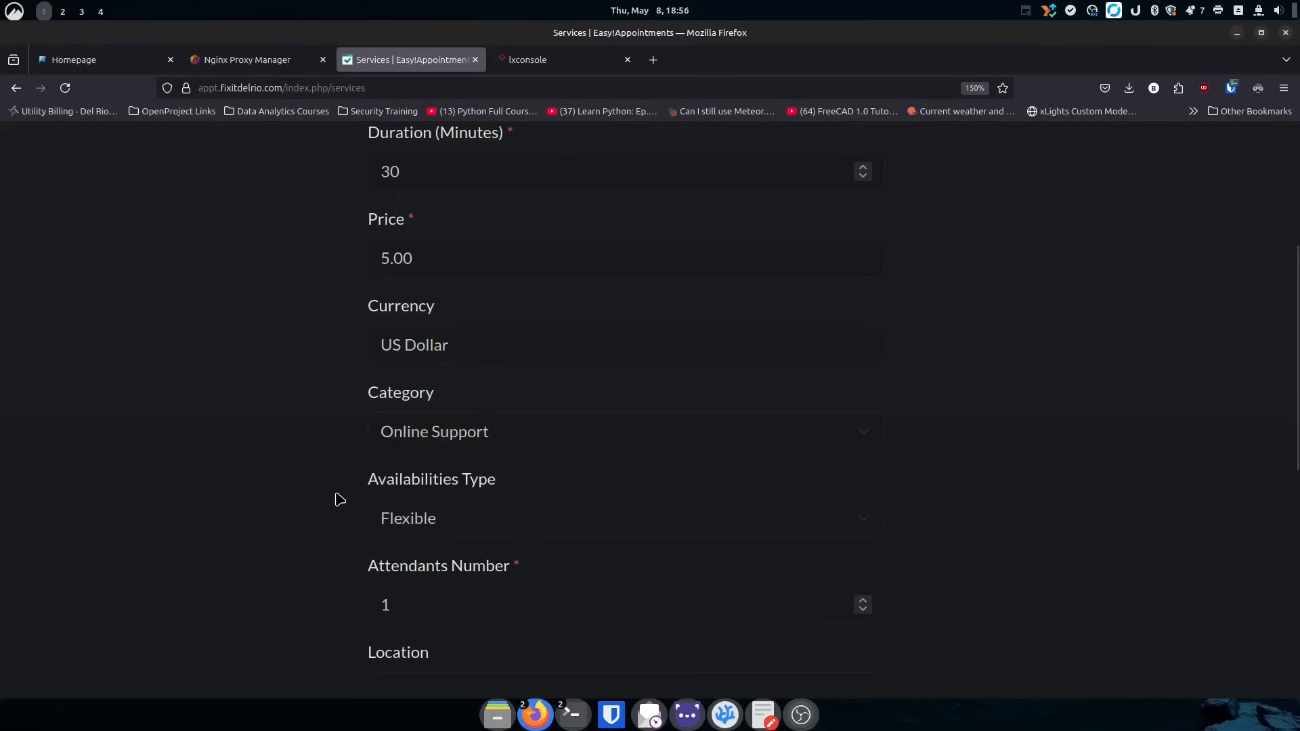
scroll(340, 500, "down", 2)
left_click(486, 386)
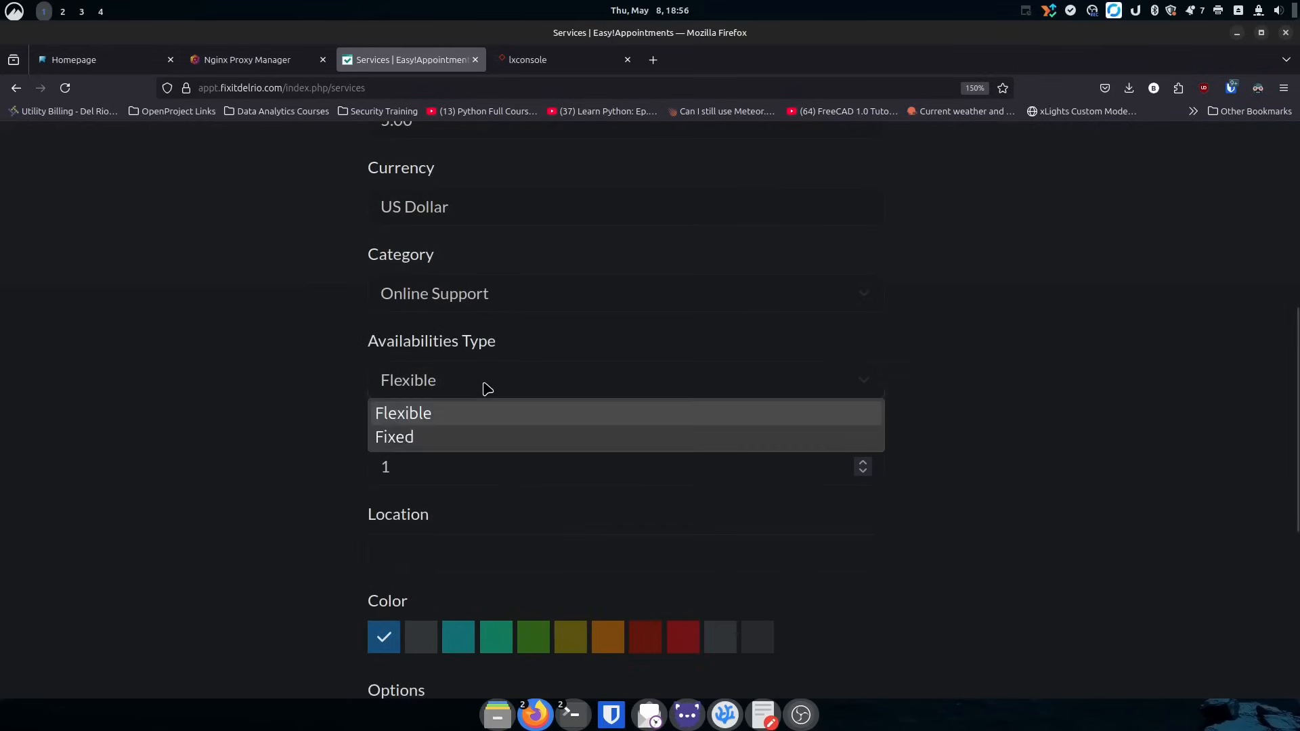
left_click(344, 398)
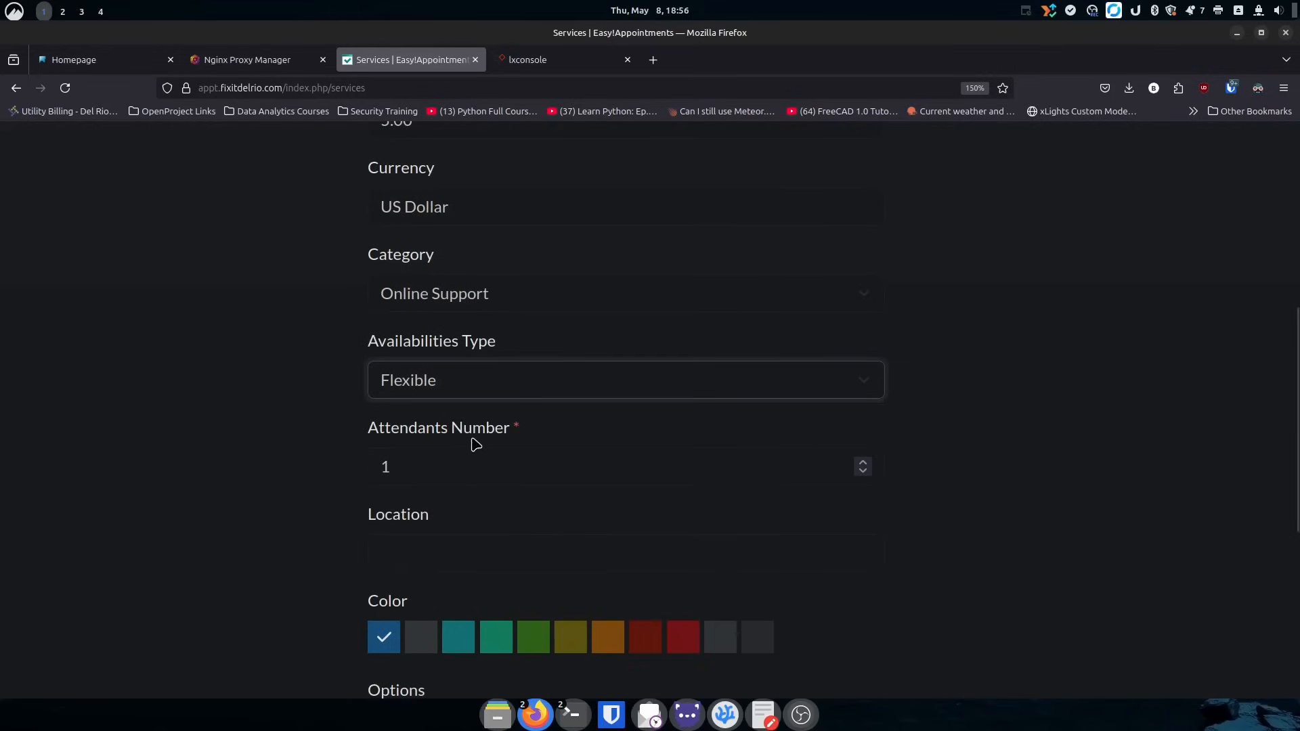
Set the Online Chat service's location to "Online" and give it the teal-green color next to the darker green.
scroll(331, 461, "down", 2)
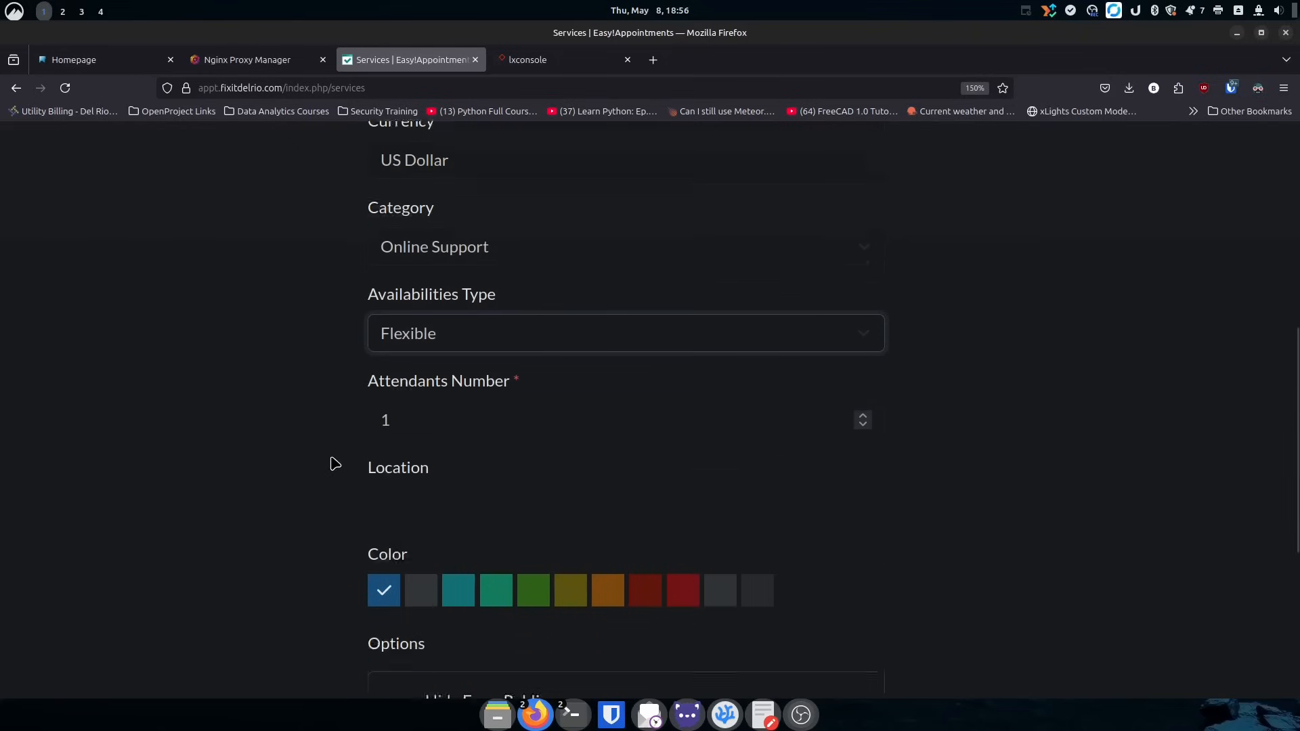
left_click(424, 422)
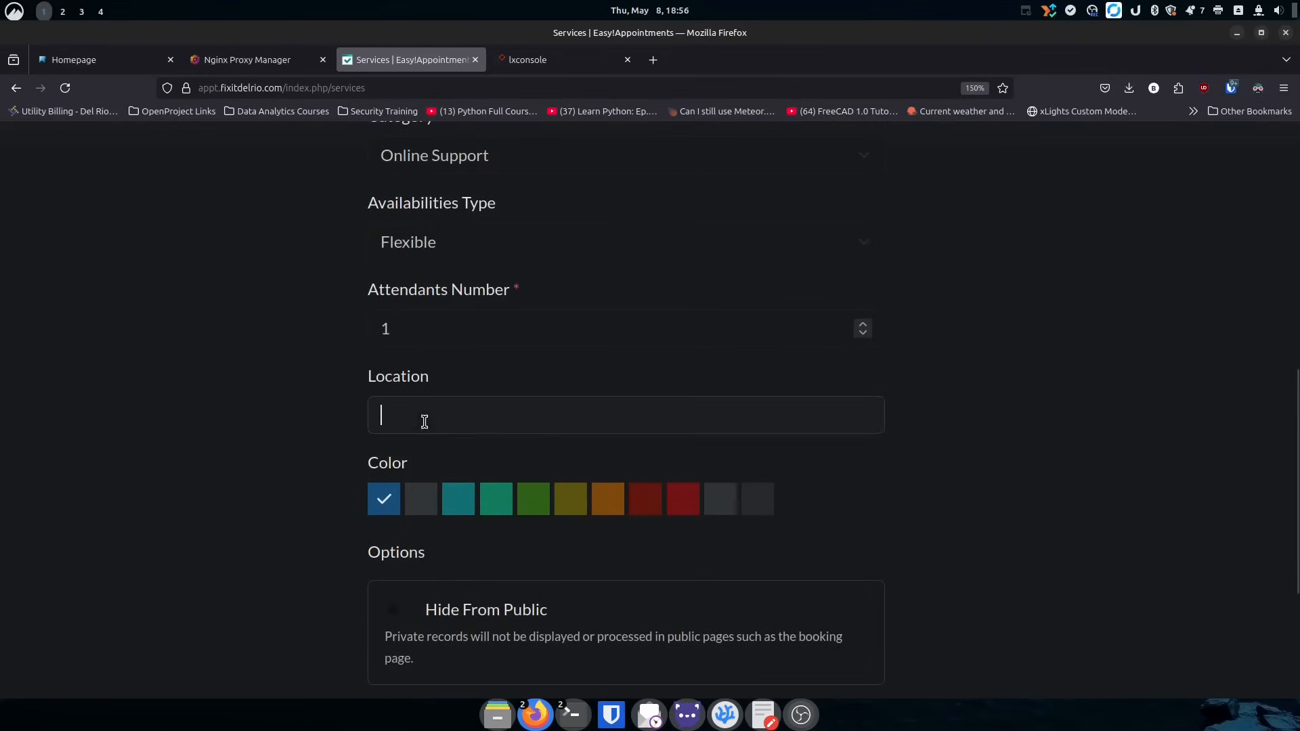
type("Ol")
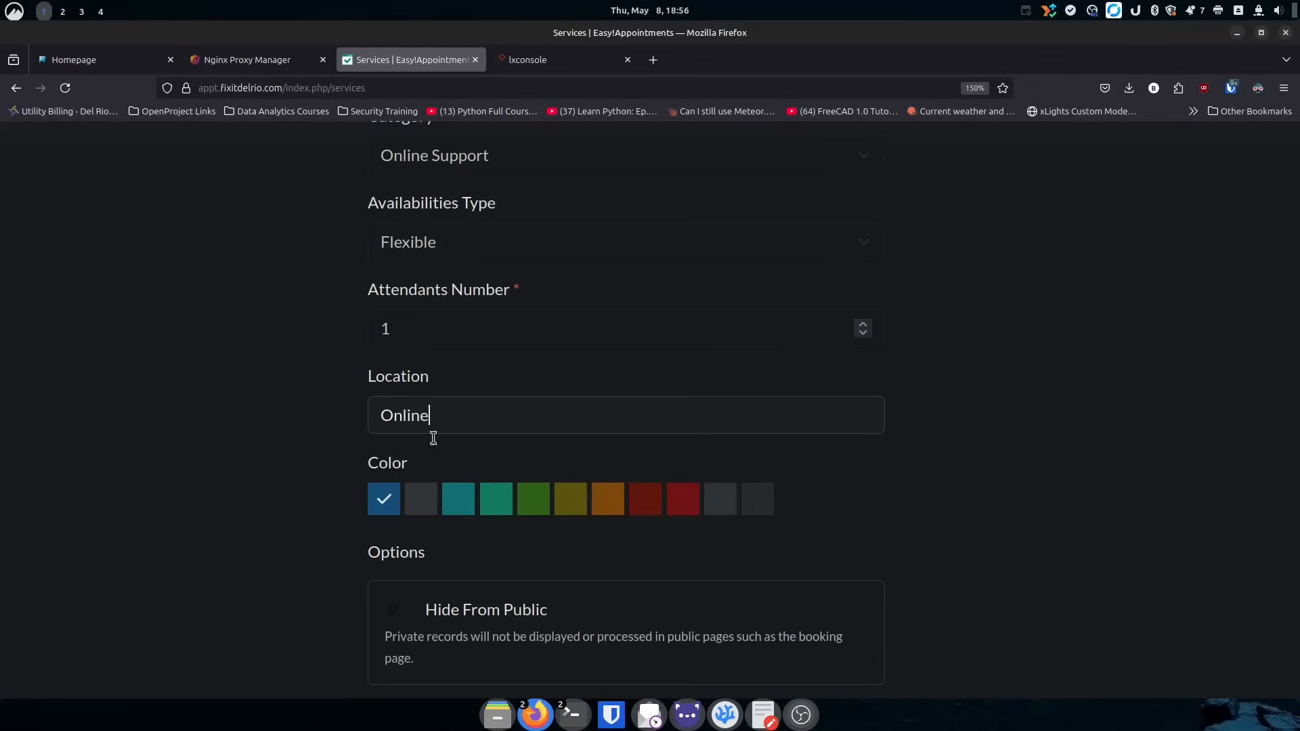
left_click(500, 515)
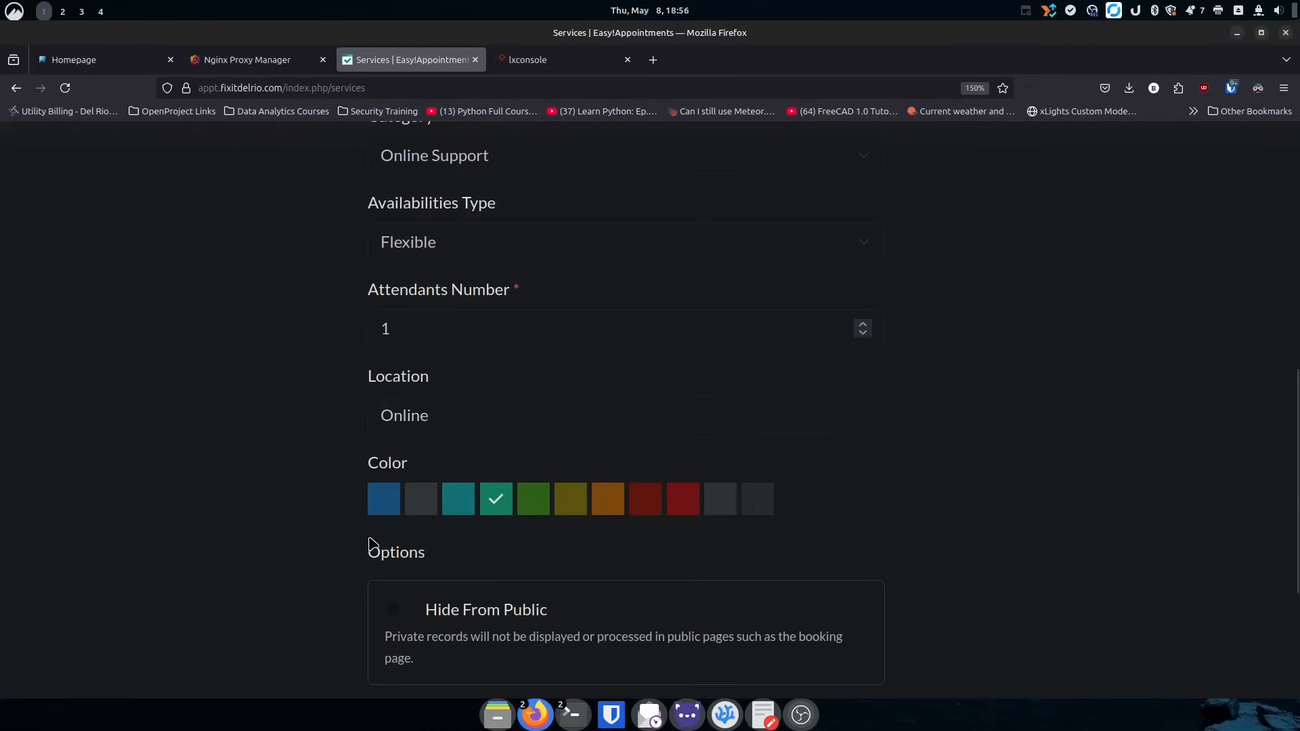
Describe the Online Chat service as "This is a chat only support appointment." and save it.
scroll(373, 544, "down", 4)
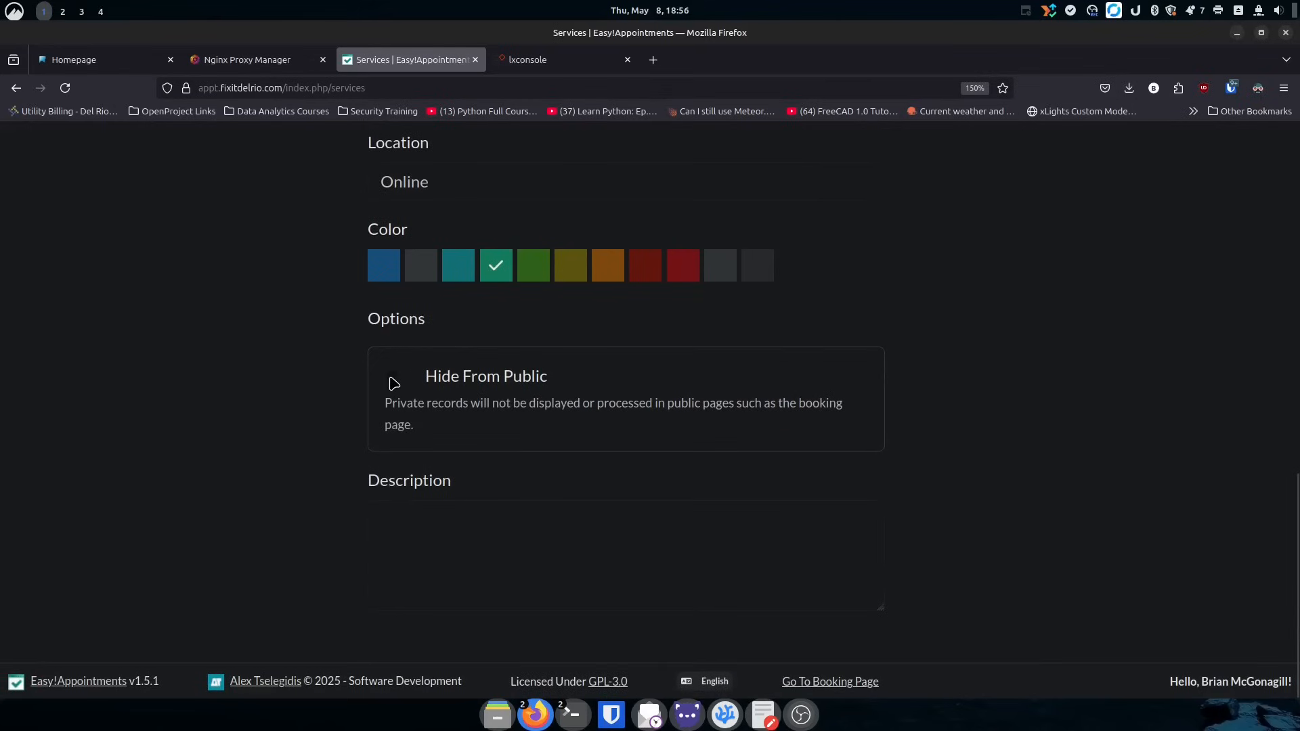
left_click(441, 522)
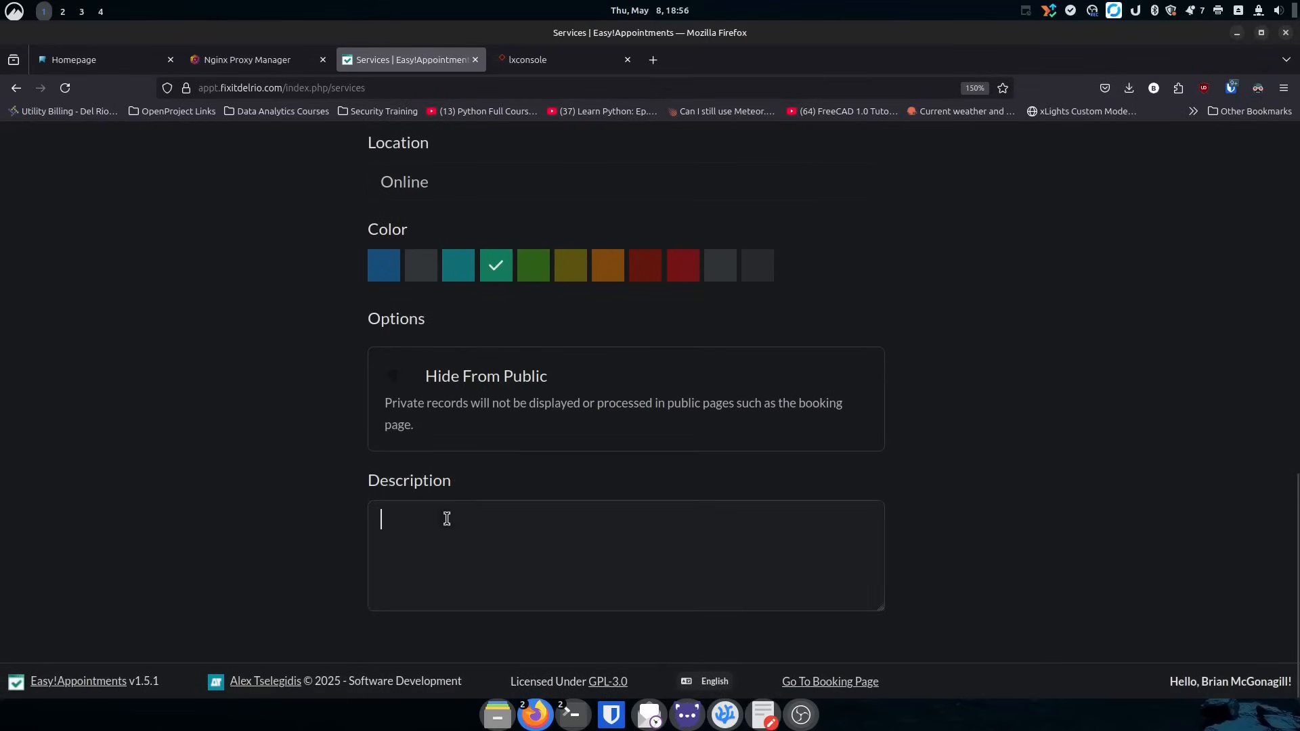
type("This i")
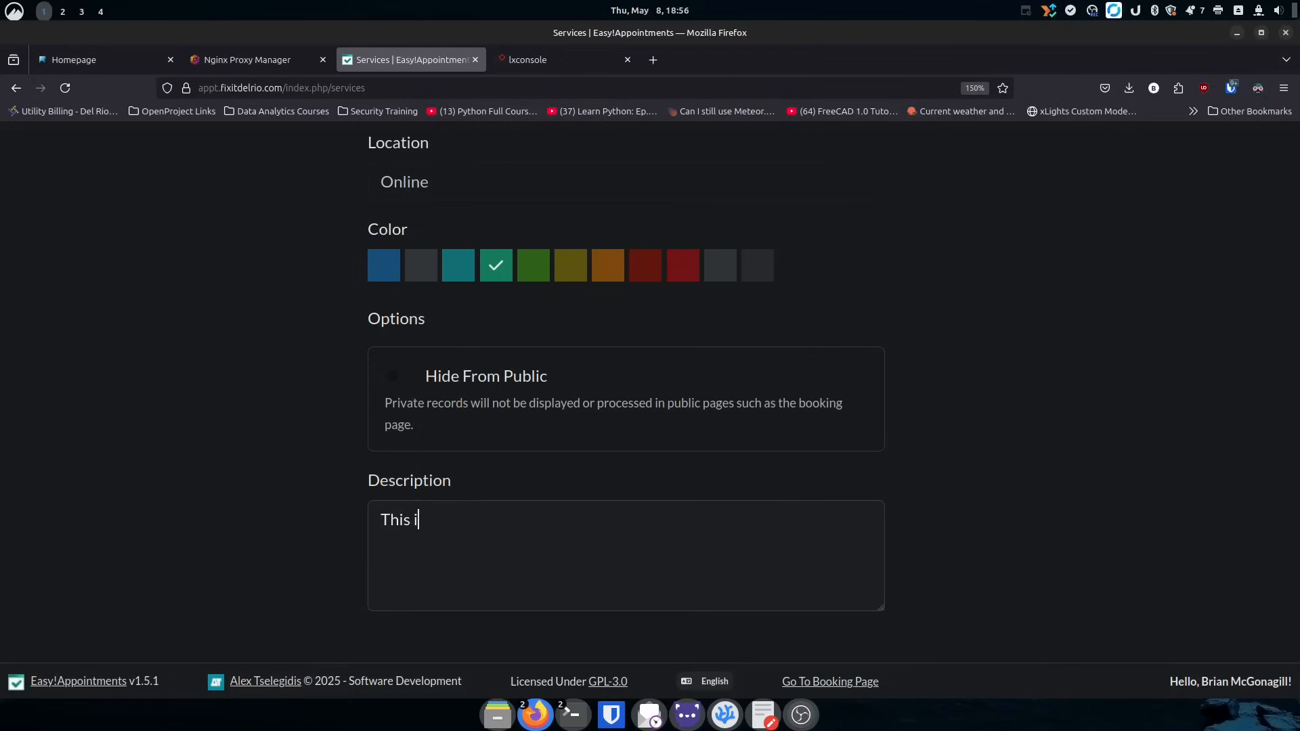
type("s a chat only sup")
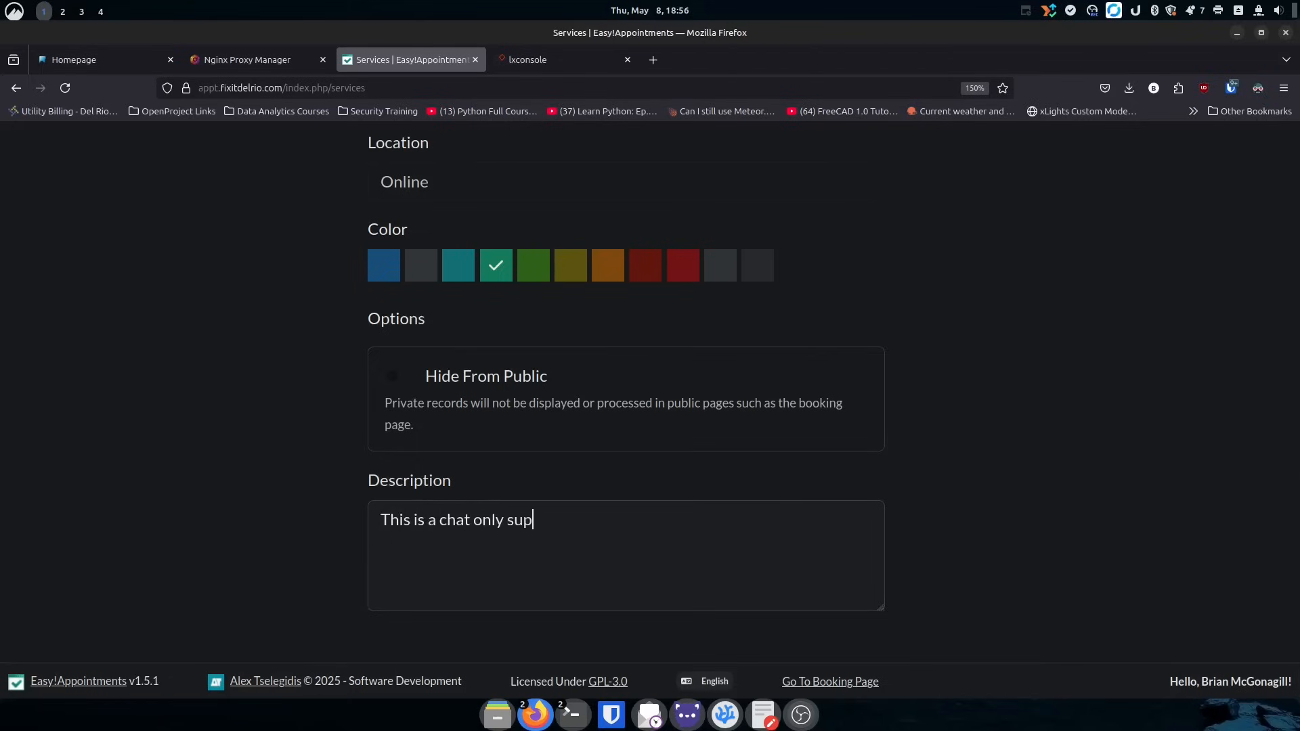
type("port appointment.")
scroll(1050, 406, "up", 10)
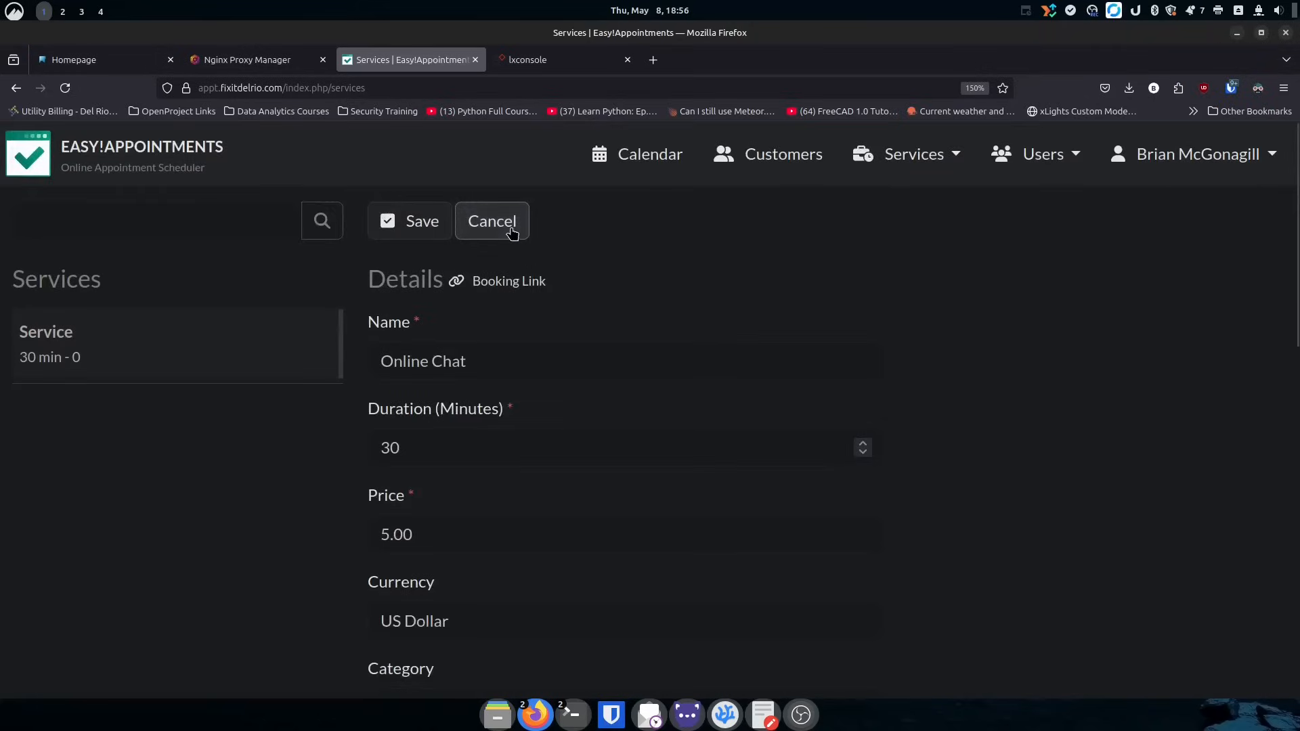
left_click(425, 223)
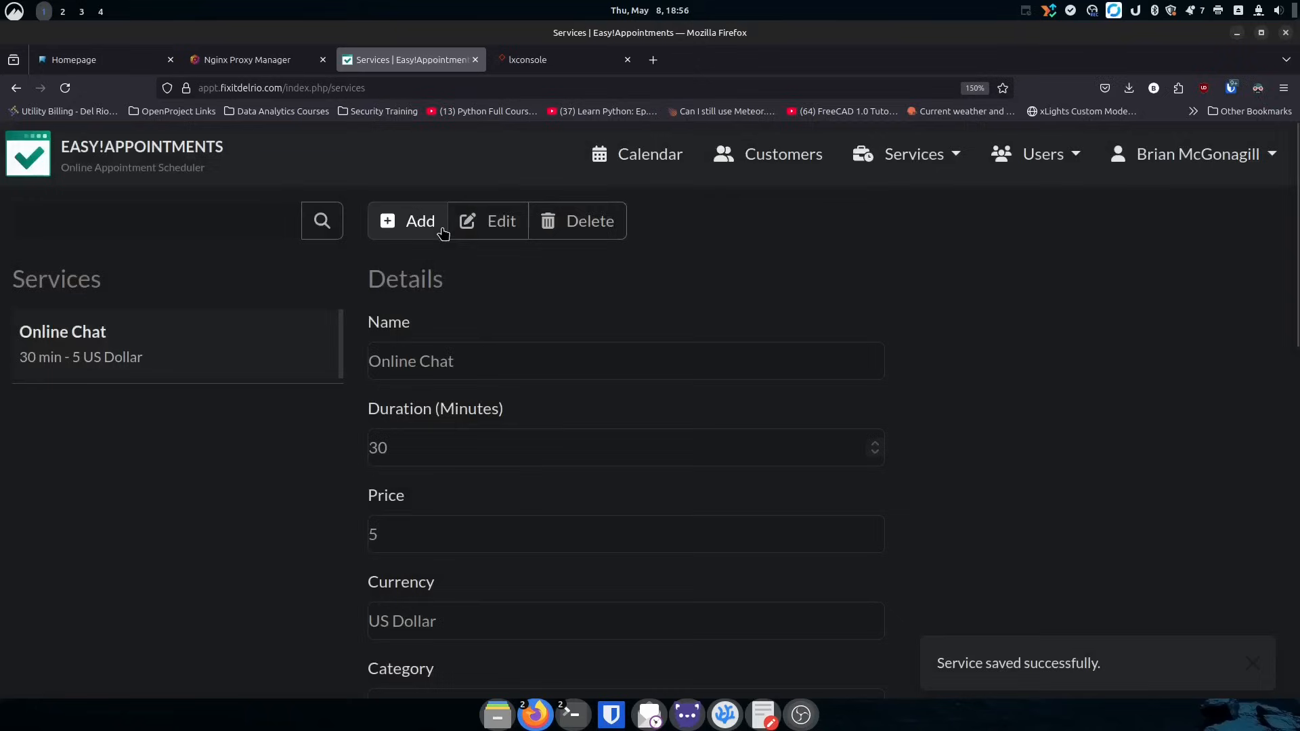
Start a new service and name it "Video Call with Screen Share Support".
left_click(420, 220)
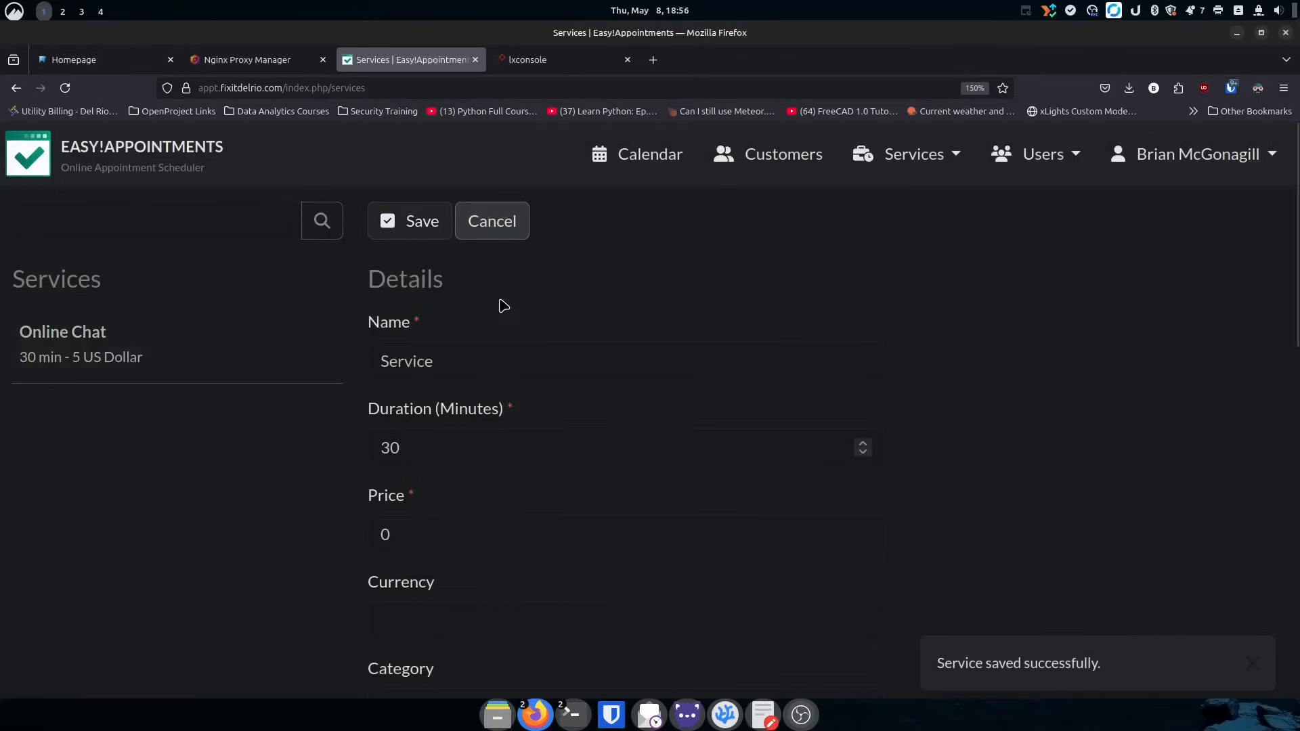
double_click(480, 358)
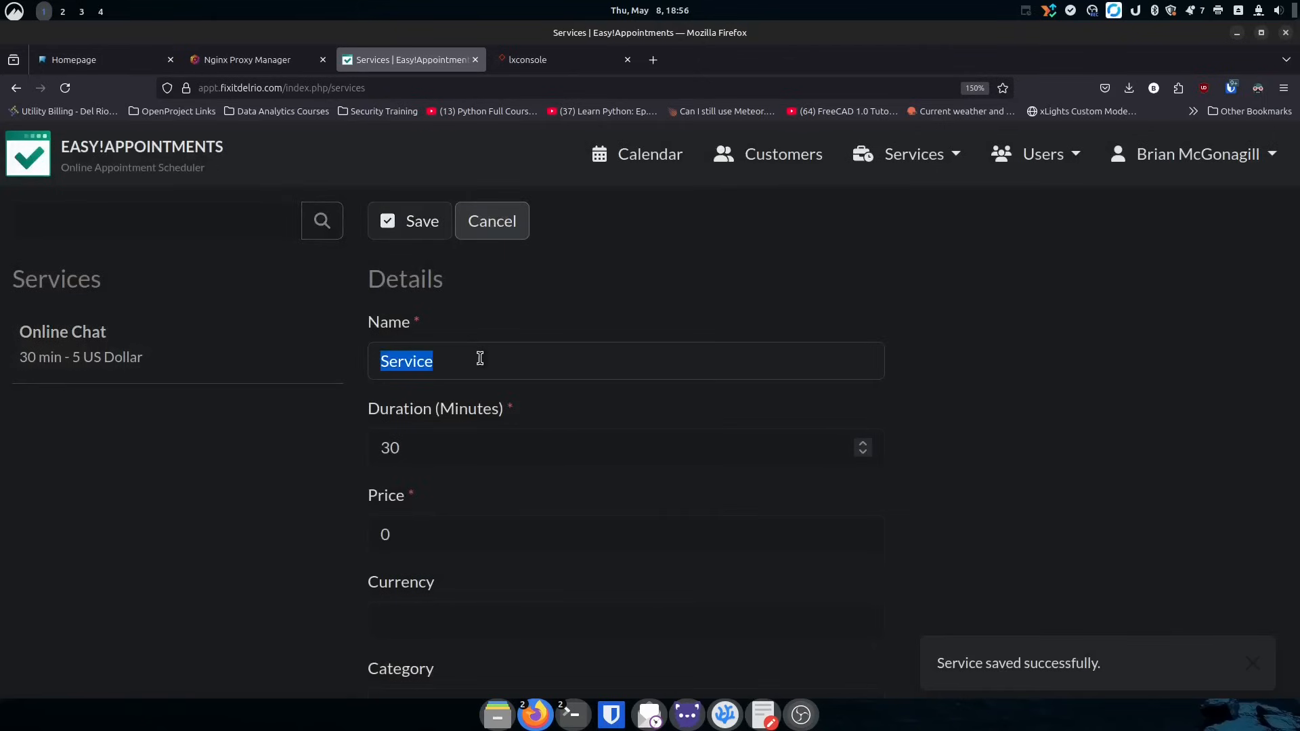
type("V")
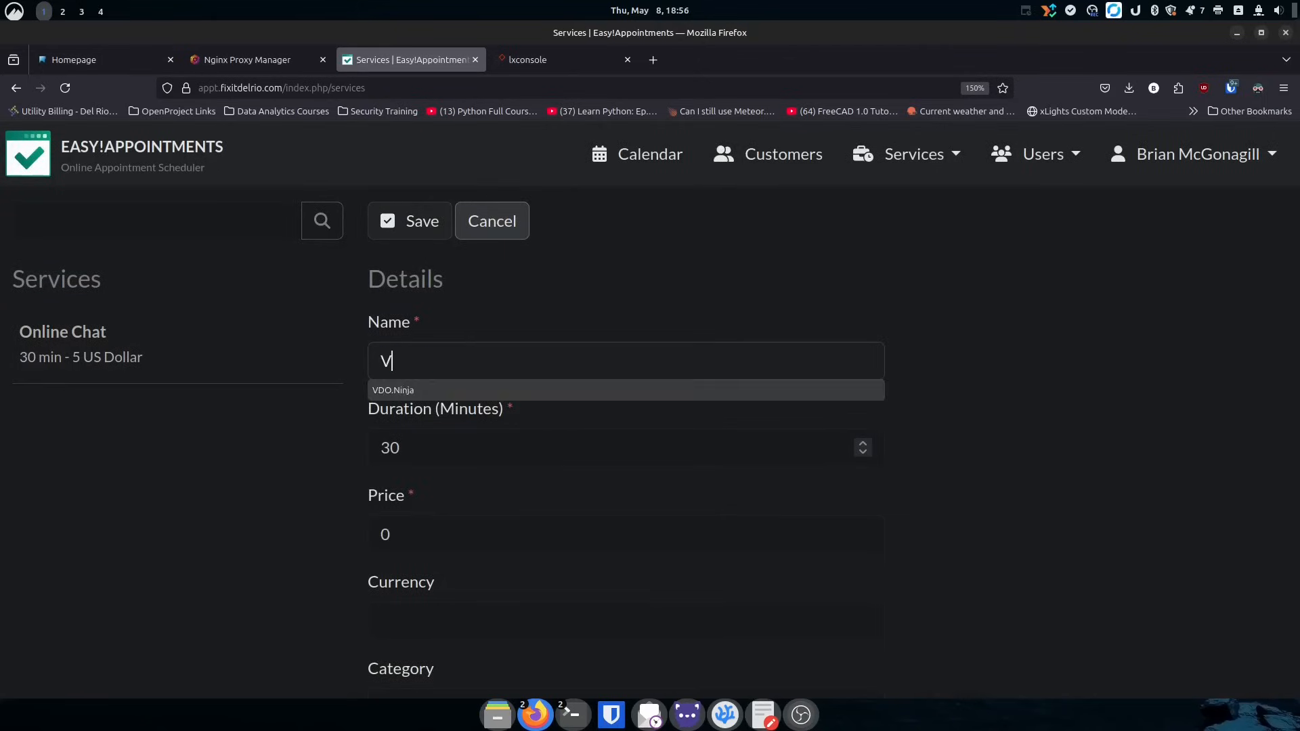
type("ideo Call with Screen Share Suppor")
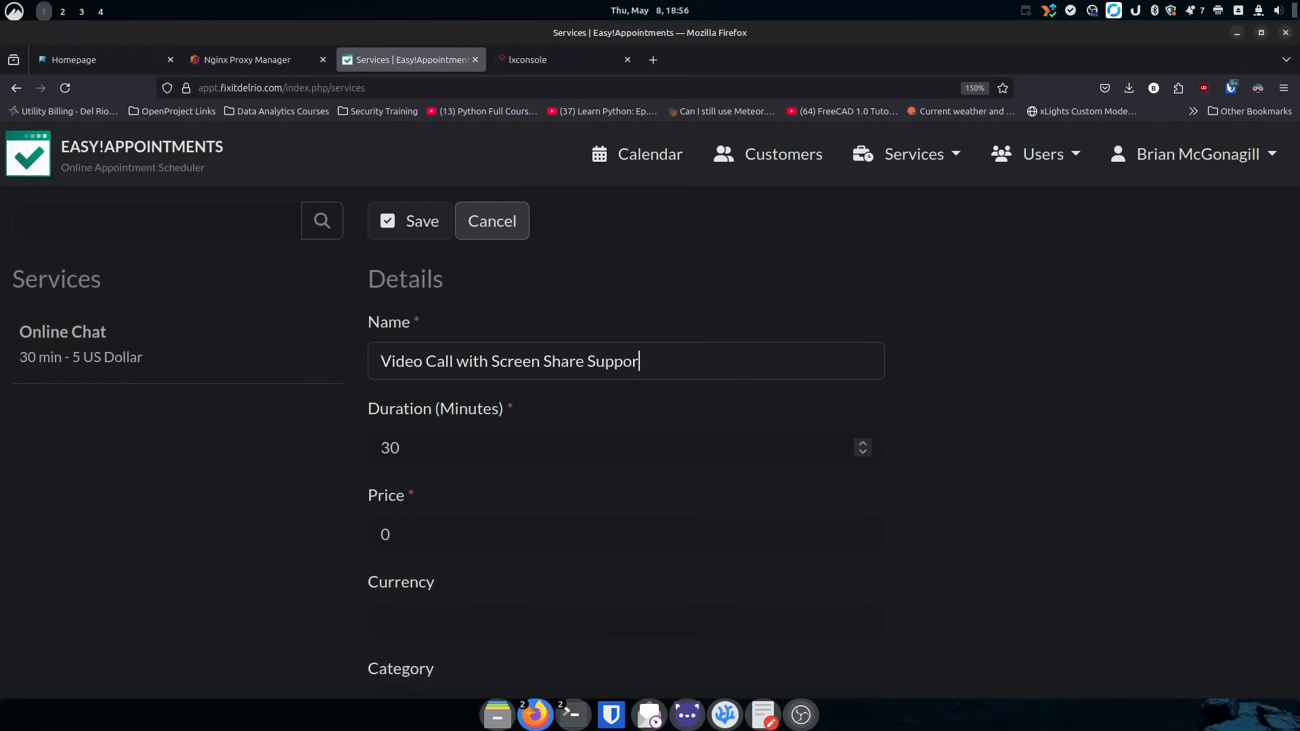
type("t")
Set the video call service's price to 15 and its currency to US Dollar.
scroll(340, 482, "down", 2)
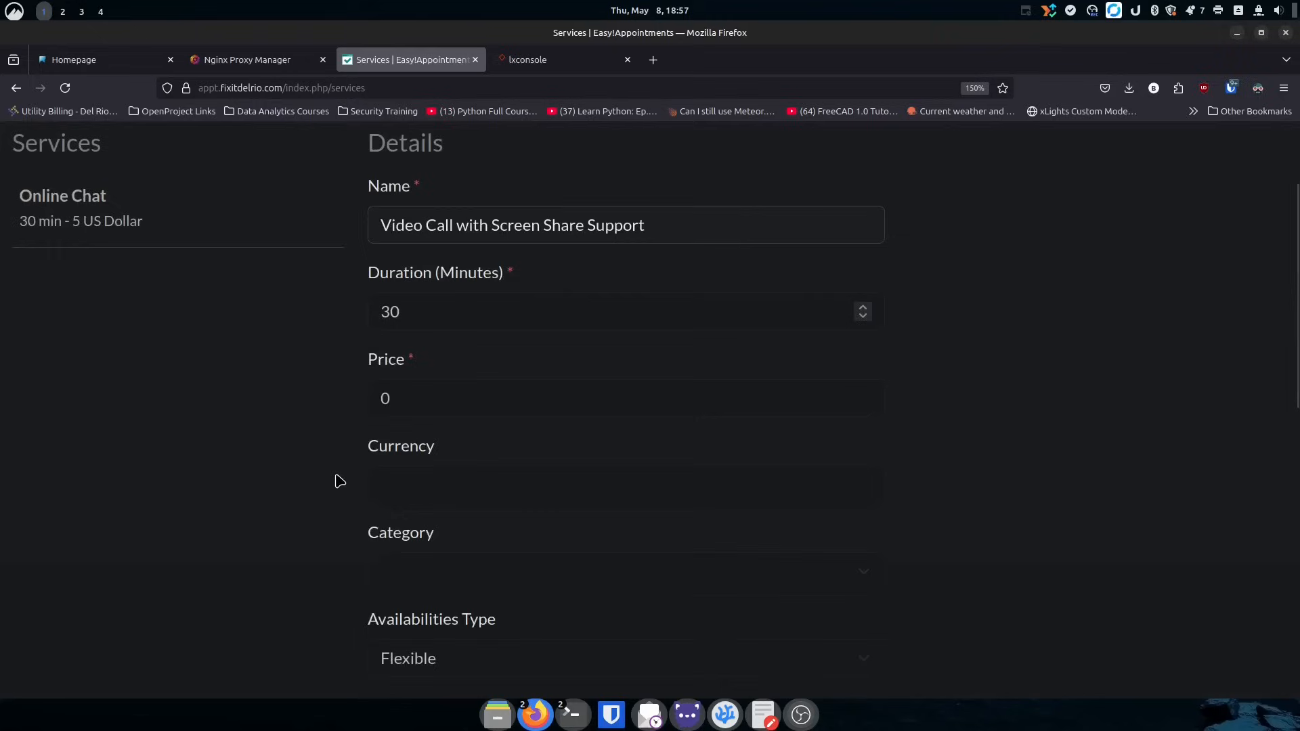
left_click(383, 413)
key("BackSpace")
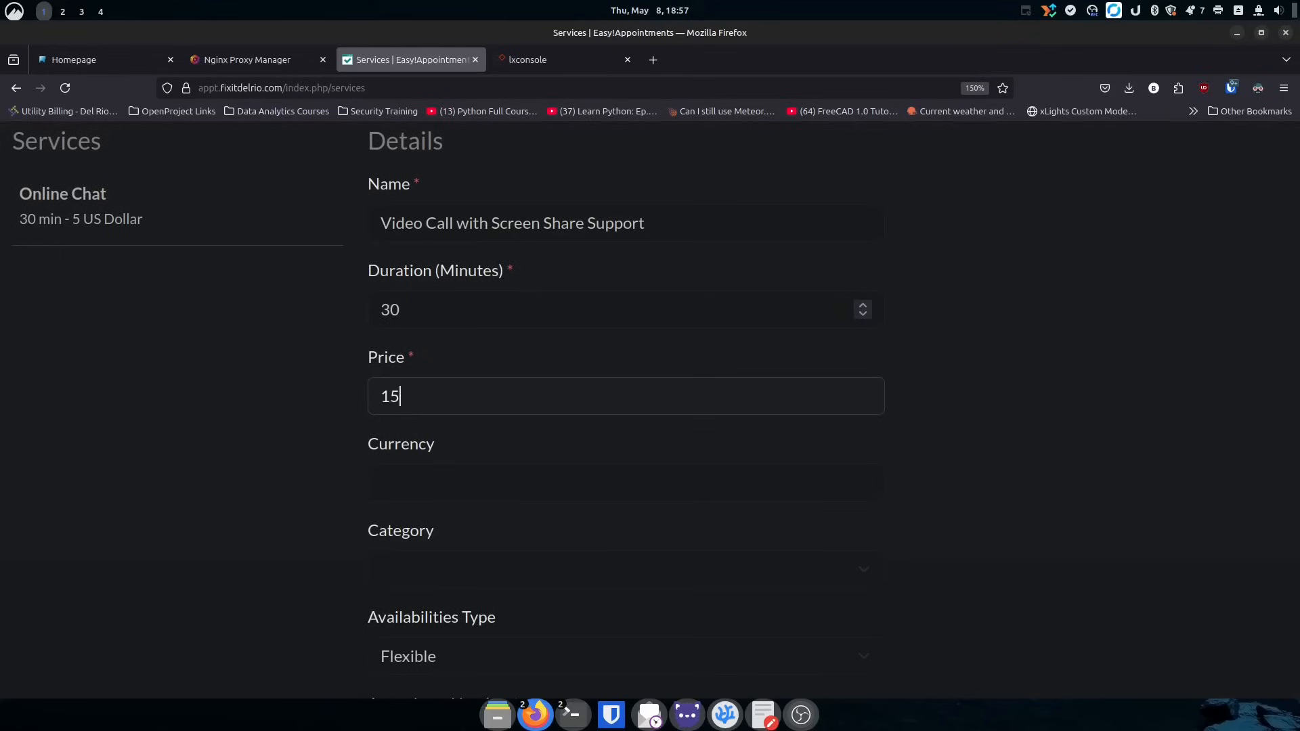
left_click(436, 481)
type("US Dollar")
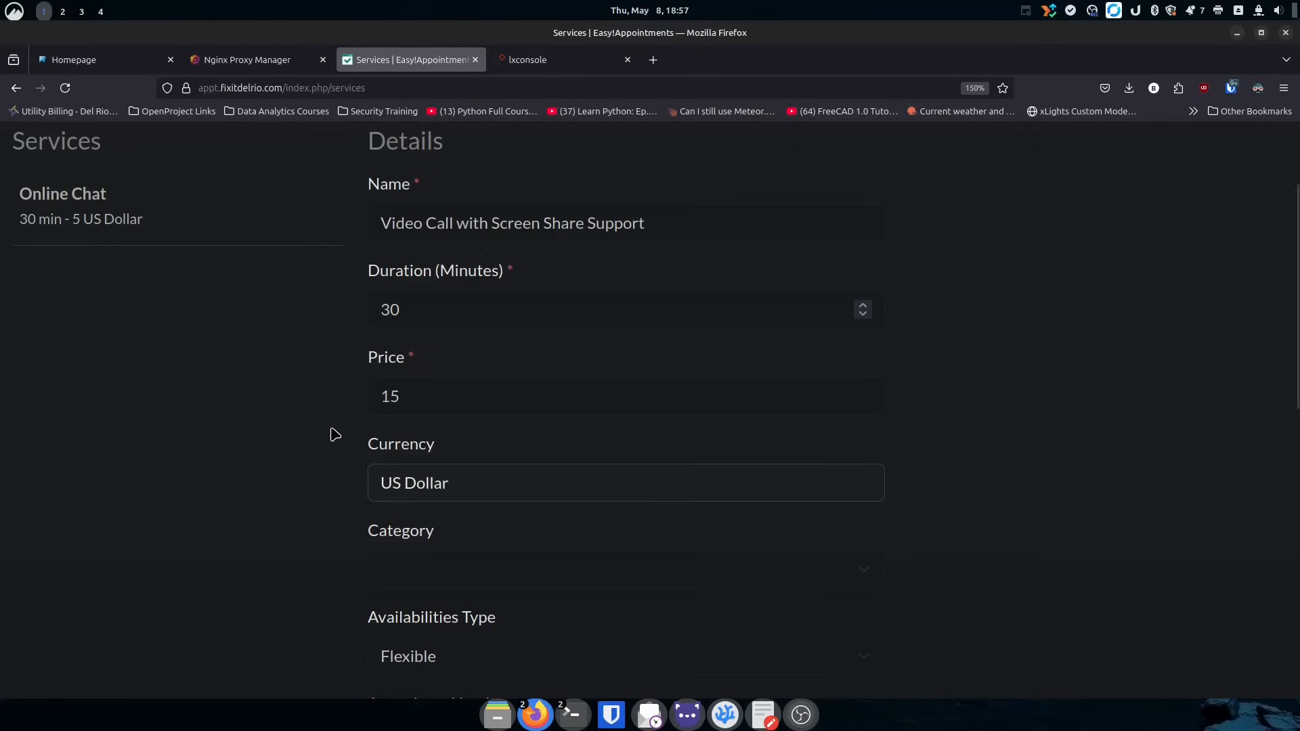
Assign the video call service to the Online Support category.
scroll(334, 430, "down", 2)
left_click(396, 434)
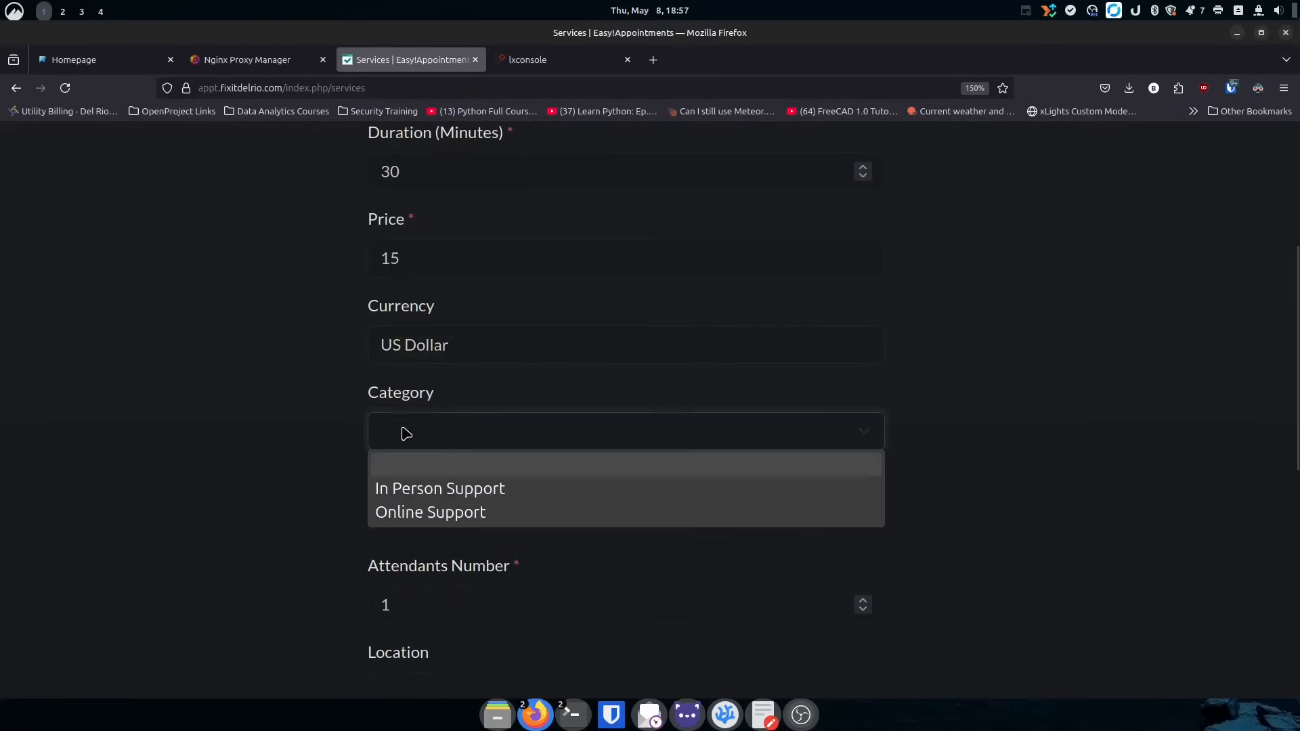
left_click(444, 512)
left_click_drag(371, 493, 353, 503)
left_click(352, 512)
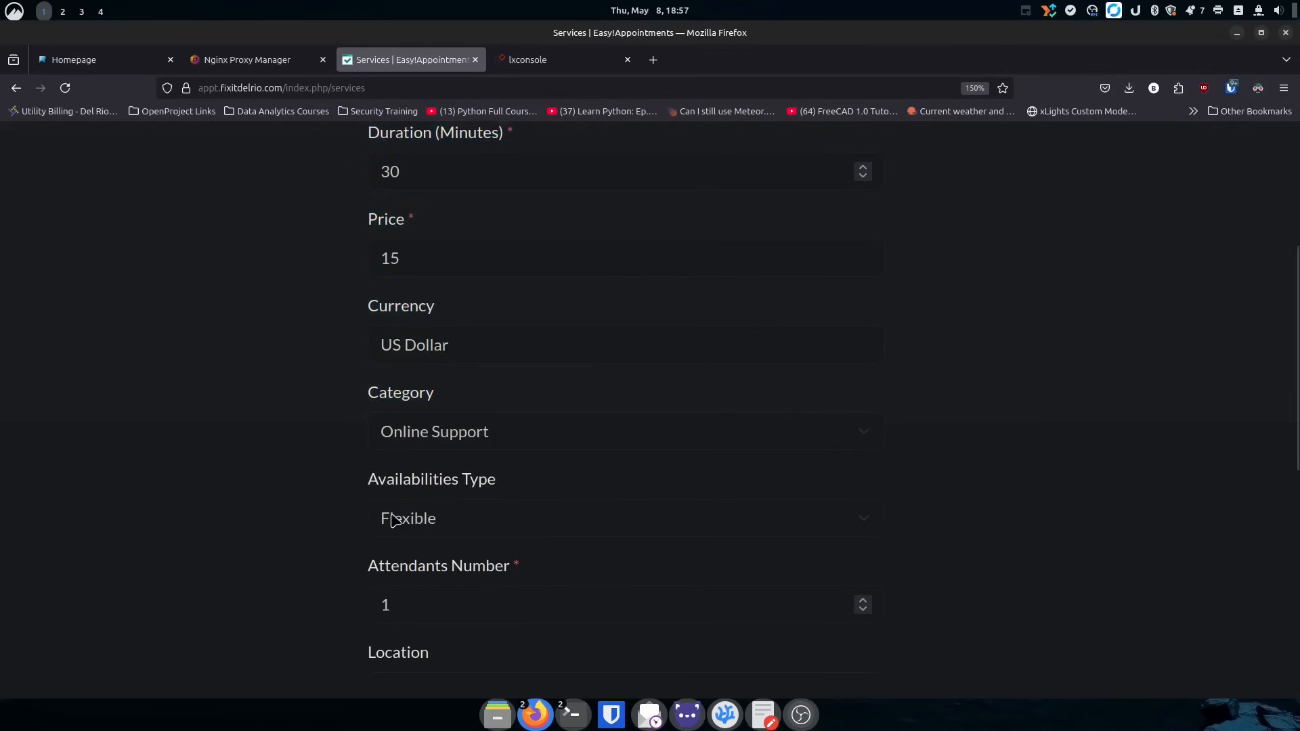
Give the video call service the olive-yellow color and set its location to "Online".
scroll(350, 539, "down", 2)
scroll(349, 533, "down", 2)
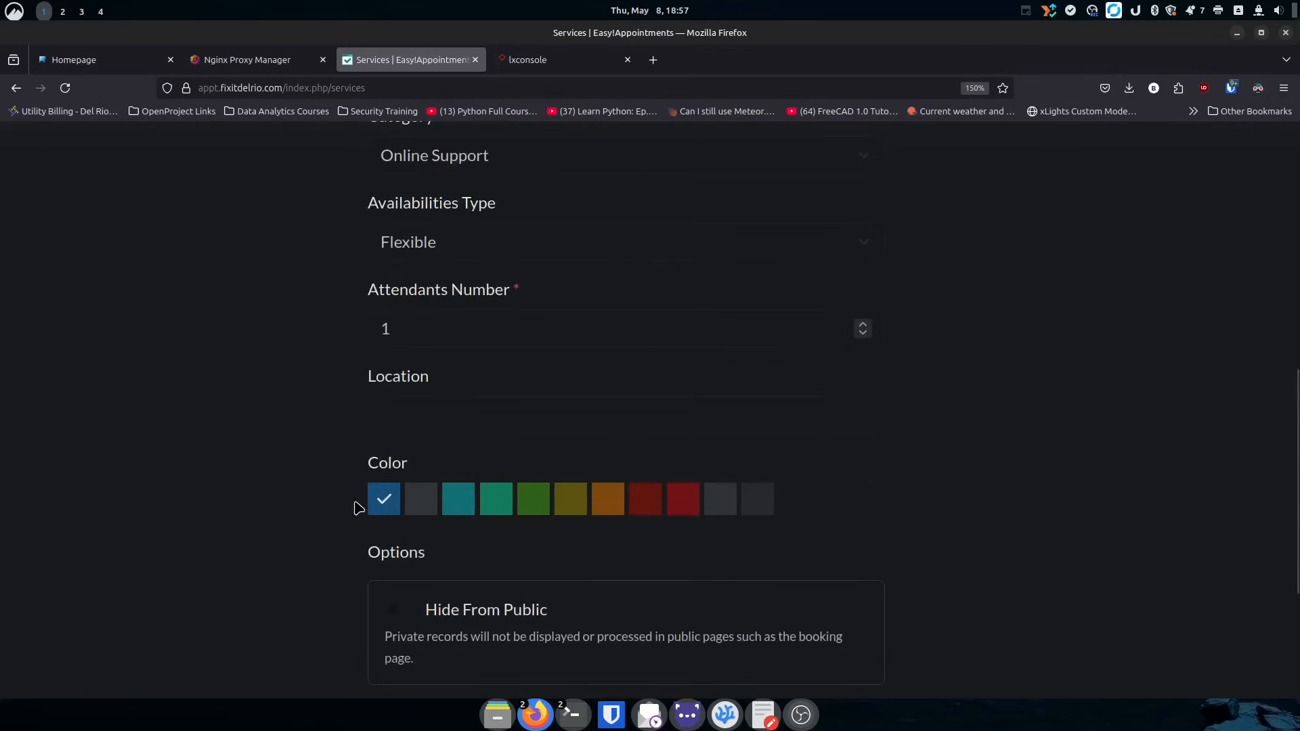
left_click(563, 511)
left_click(410, 419)
type("Online")
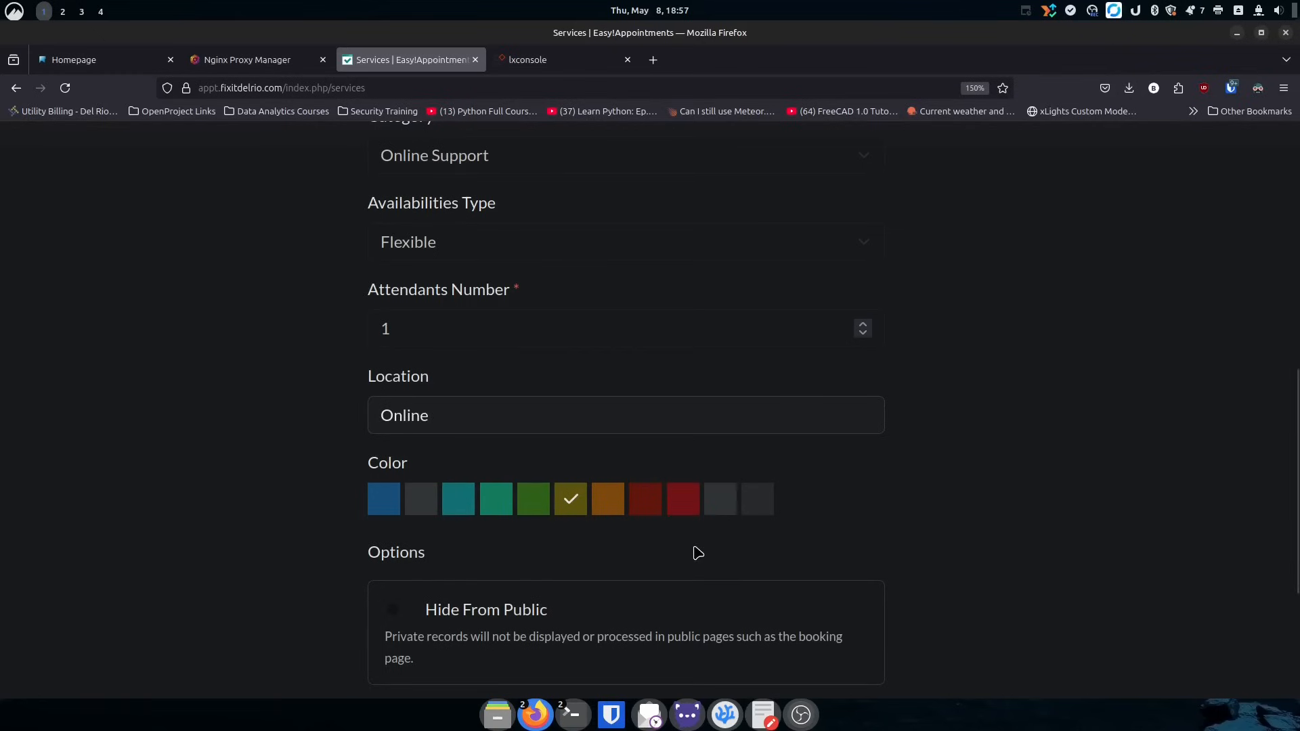
Describe the new service as a video call with Screen Sharing as needed for support, and save it.
scroll(691, 545, "down", 4)
left_click(568, 508)
type("Vid")
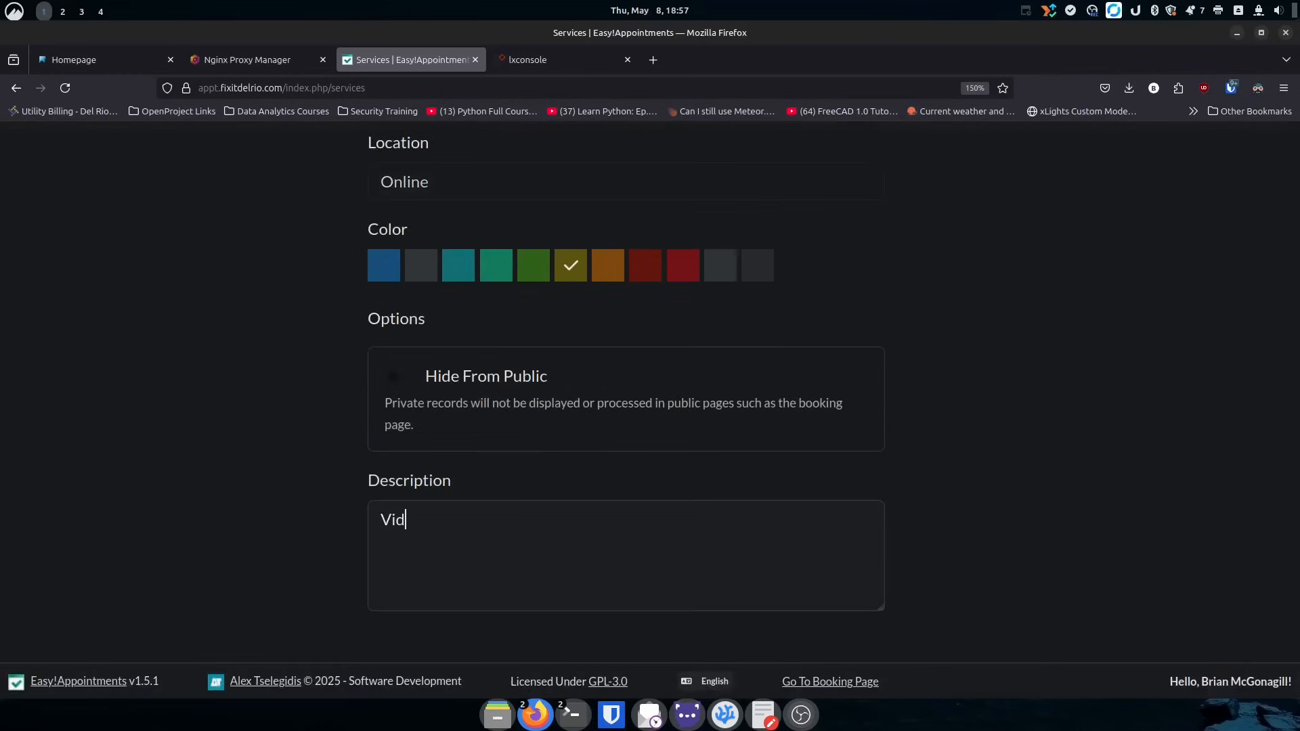
type("eo call with Screen Sharing as need")
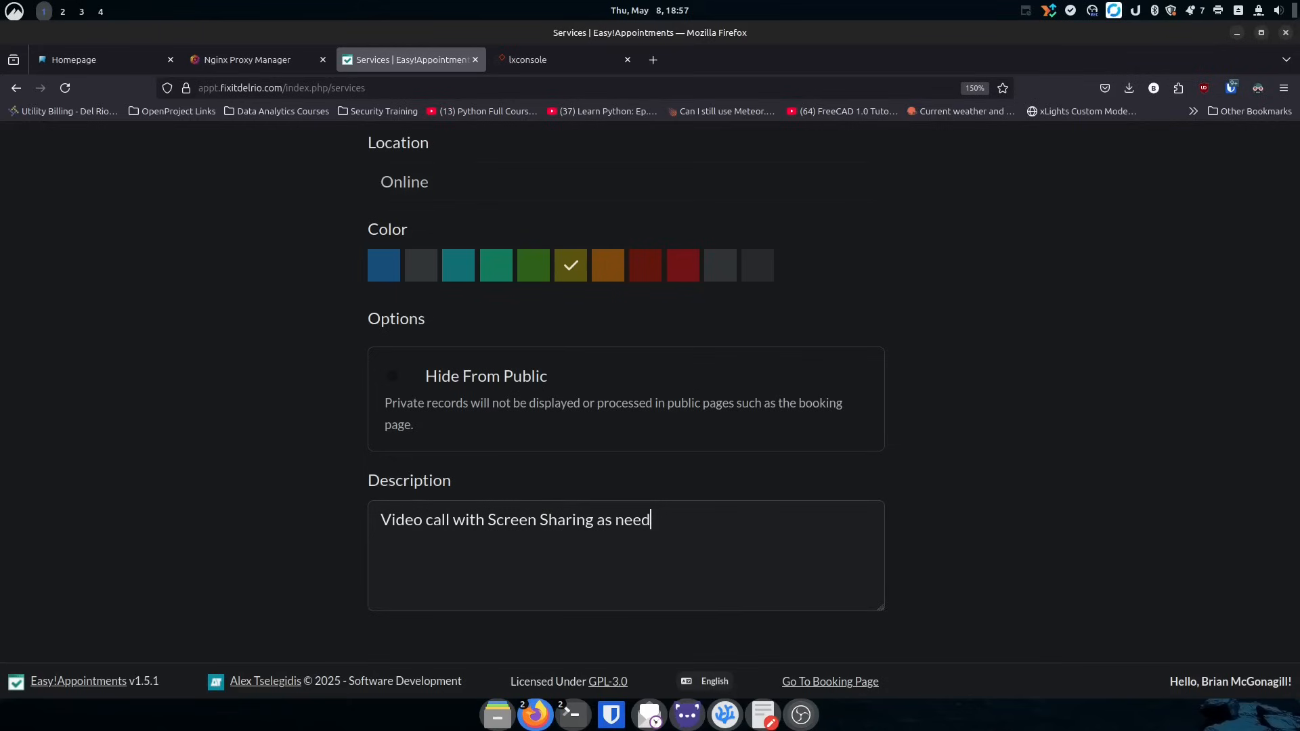
type("ppor")
scroll(988, 319, "up", 10)
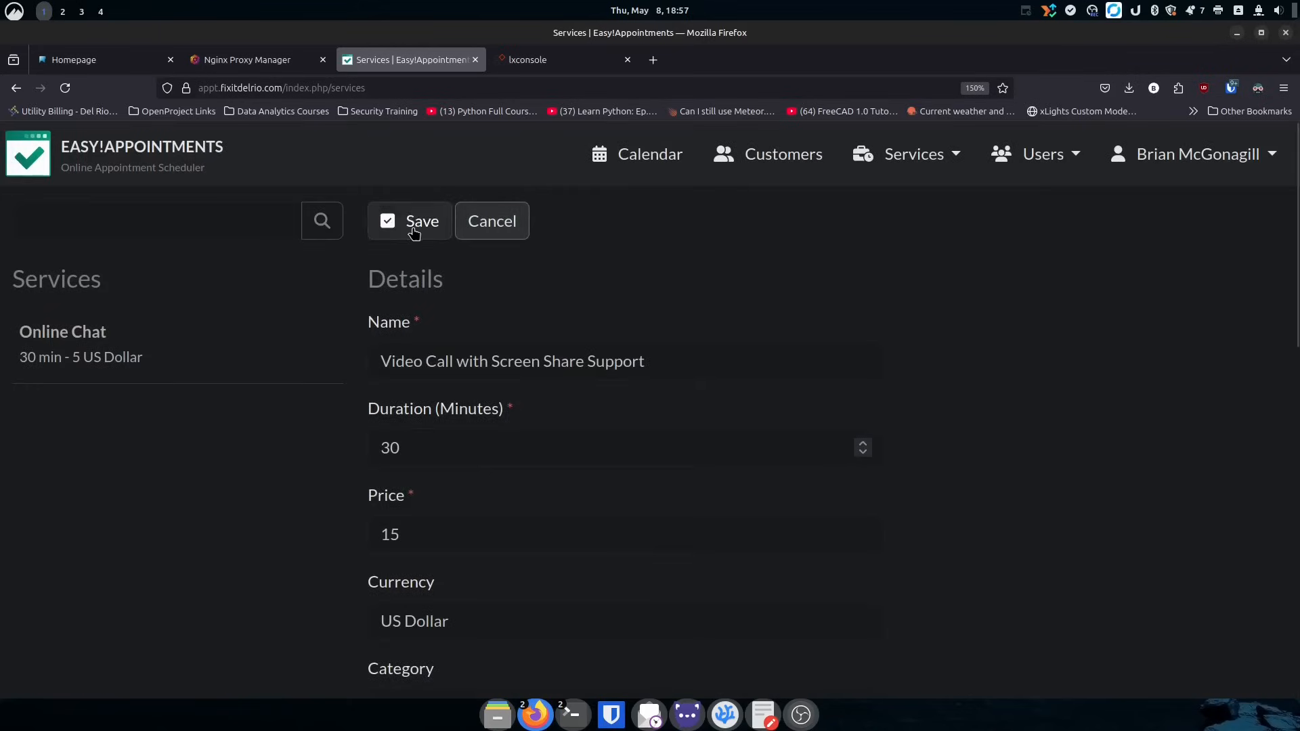
left_click(417, 224)
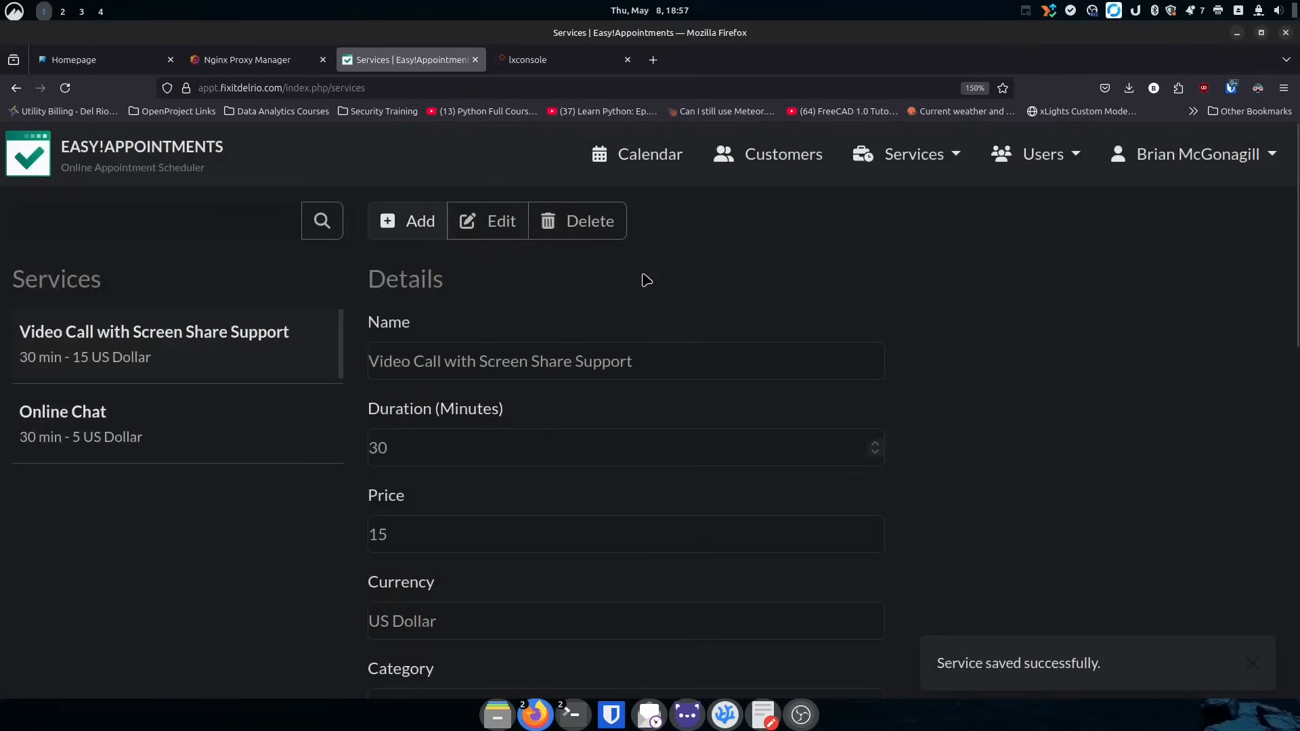
Add a new service named "In Person Support" with a duration of 60 minutes.
left_click(409, 222)
left_click(489, 363)
double_click(494, 363)
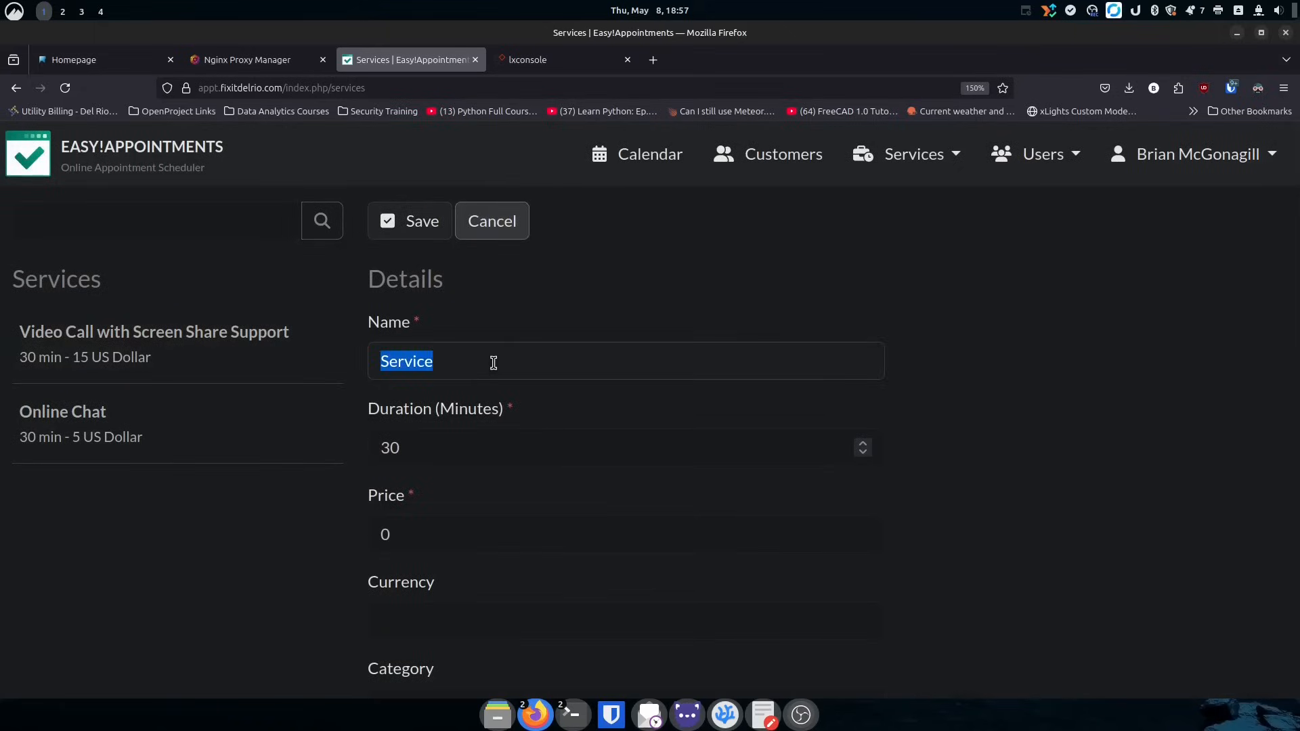
type("In Person Support")
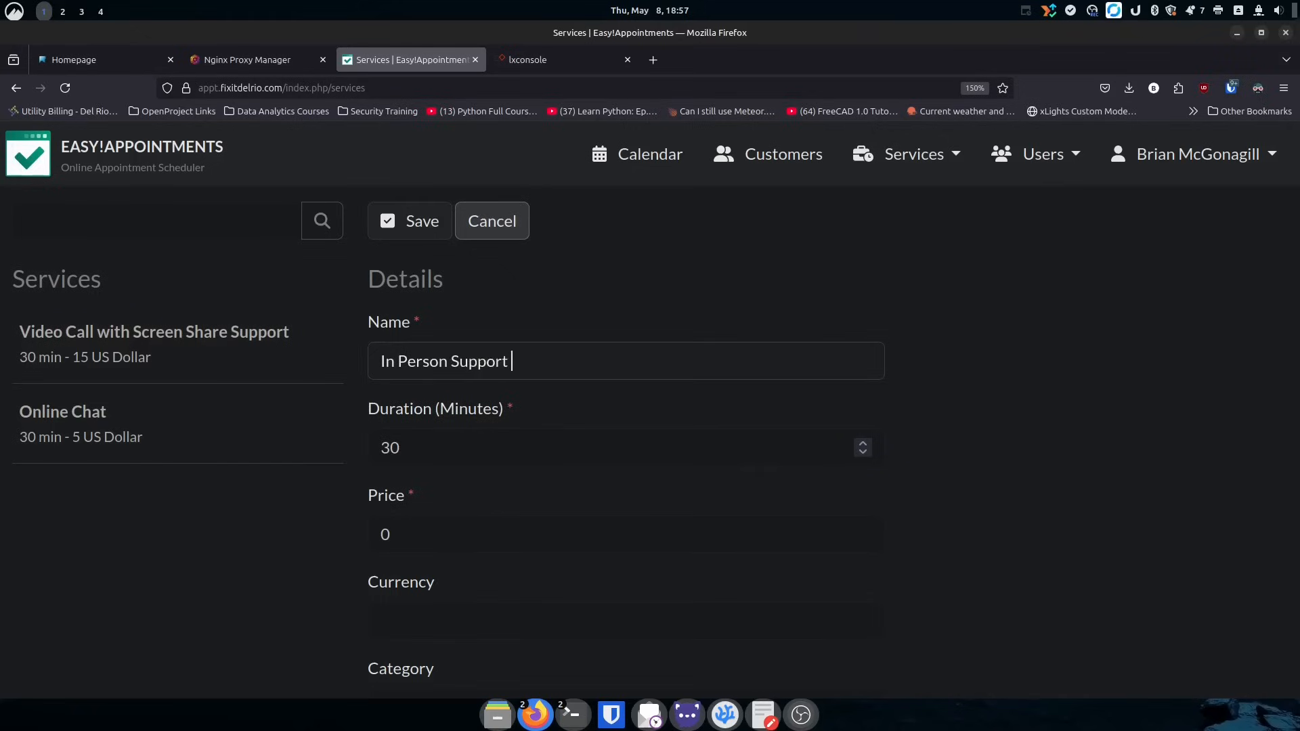
double_click(473, 453)
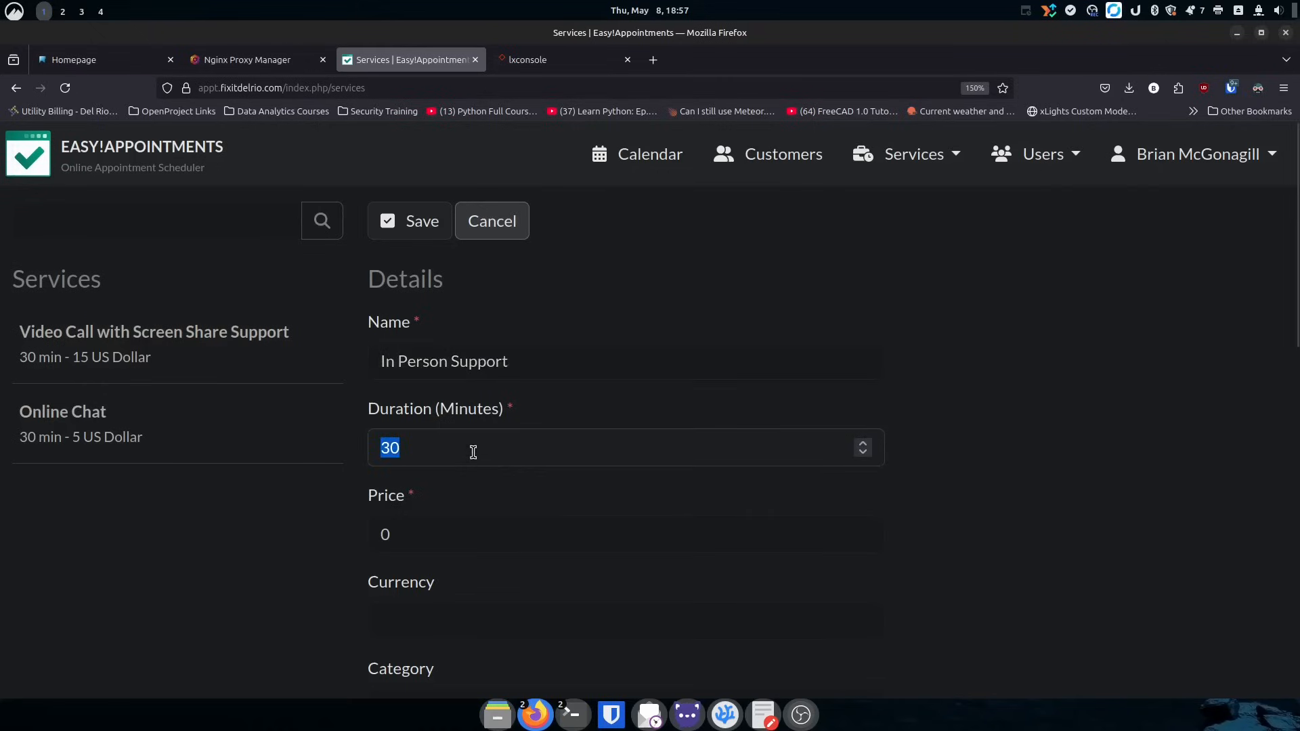
type("60")
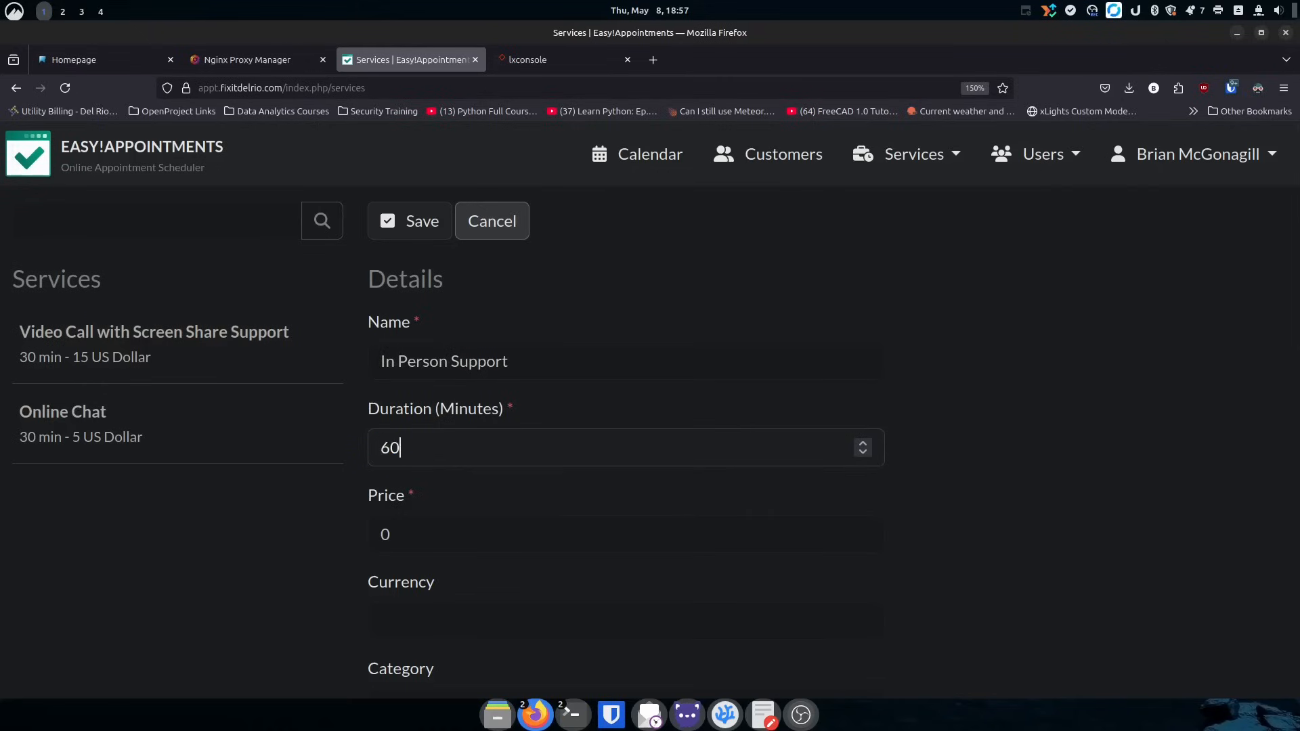
Set the in-person service's price to 65 and its currency to US Dollars.
left_click(421, 536)
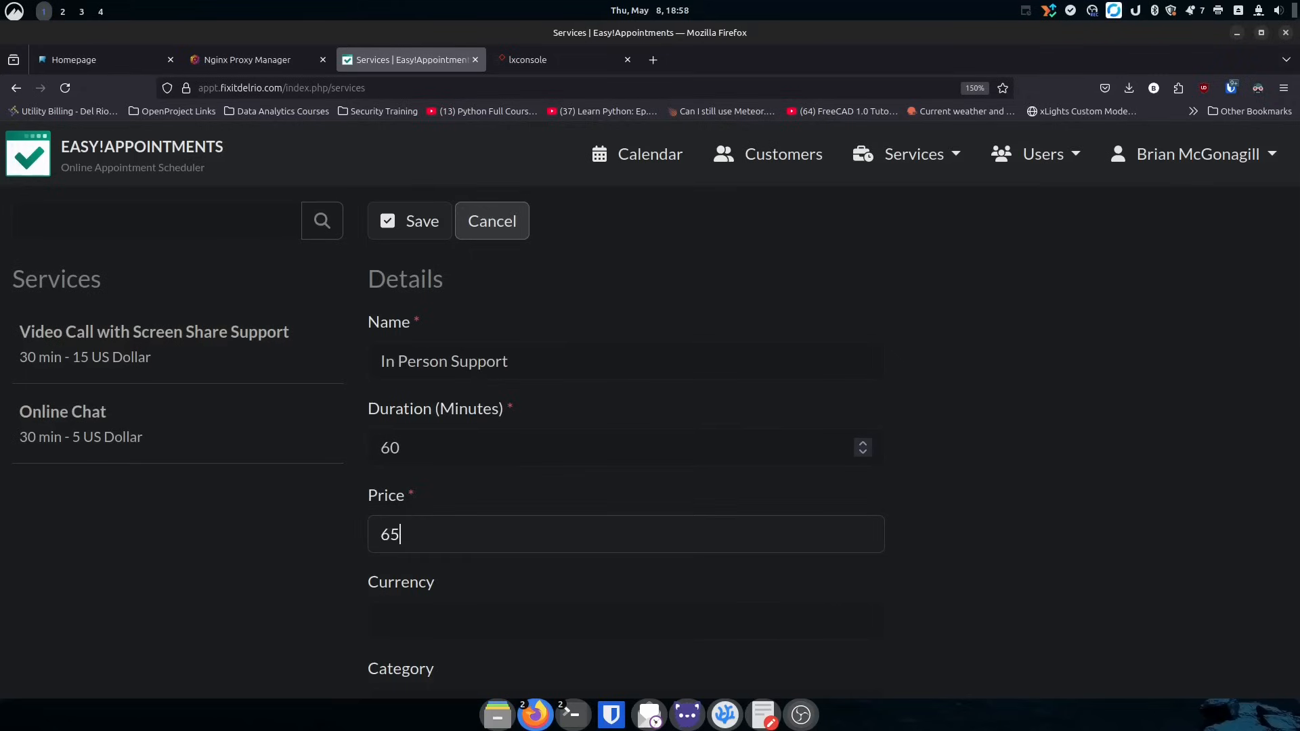
left_click(432, 616)
type("US Dollars")
Assign the in-person service to the In Person Support category.
scroll(428, 616, "down", 4)
left_click(423, 443)
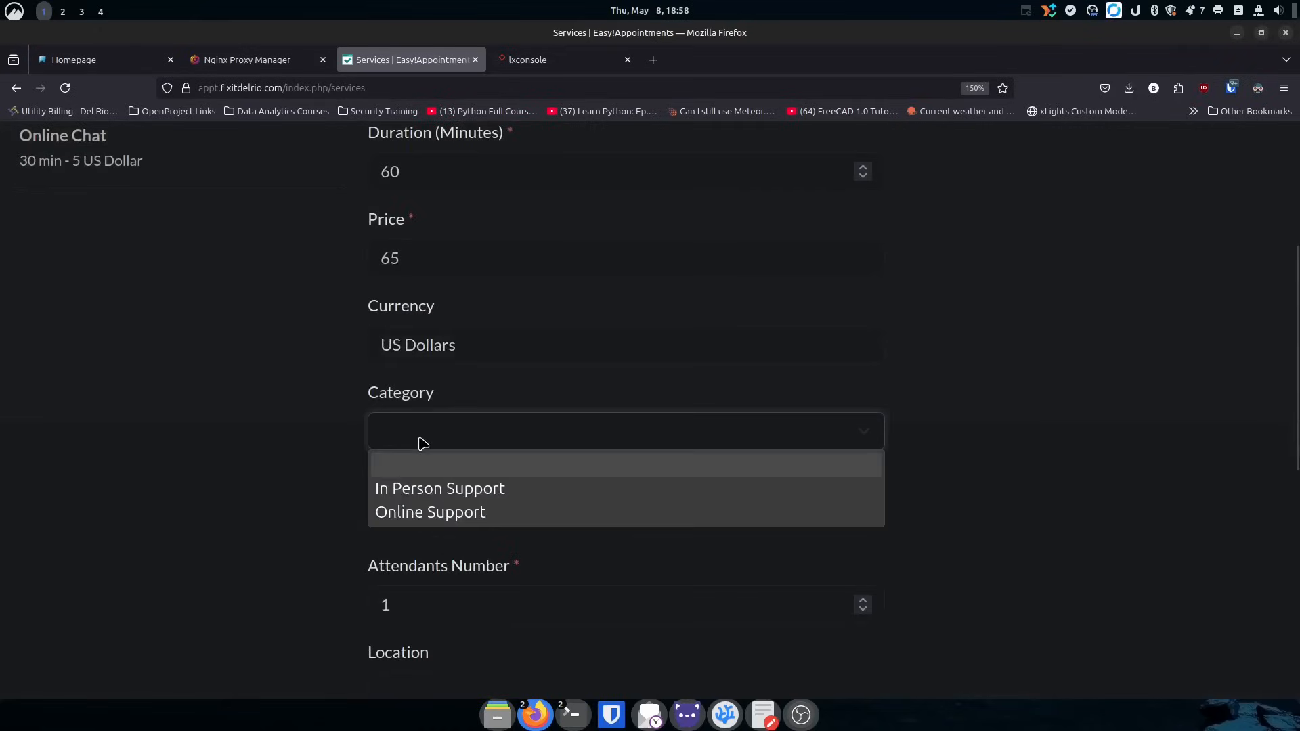
left_click(426, 487)
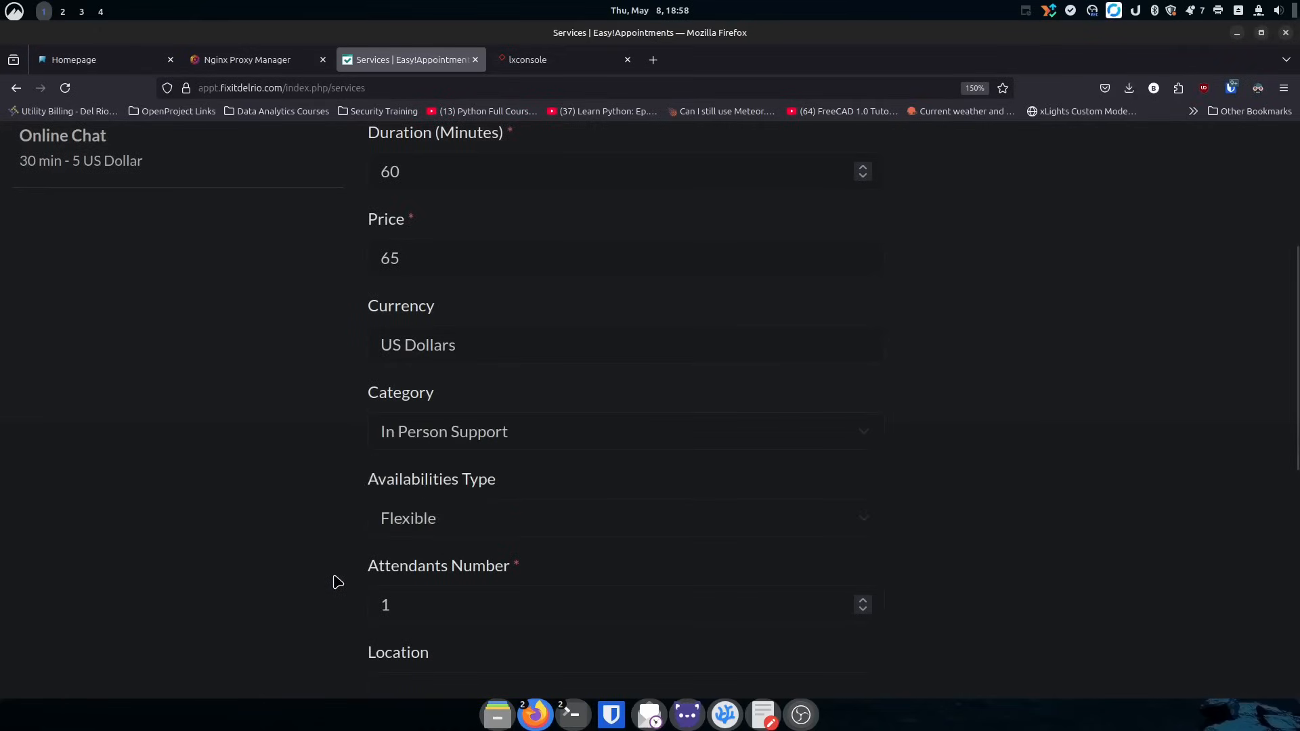
Set the in-person service's location to "In Person at your Home or Business" and give it the dark red color.
scroll(338, 583, "down", 2)
left_click(446, 560)
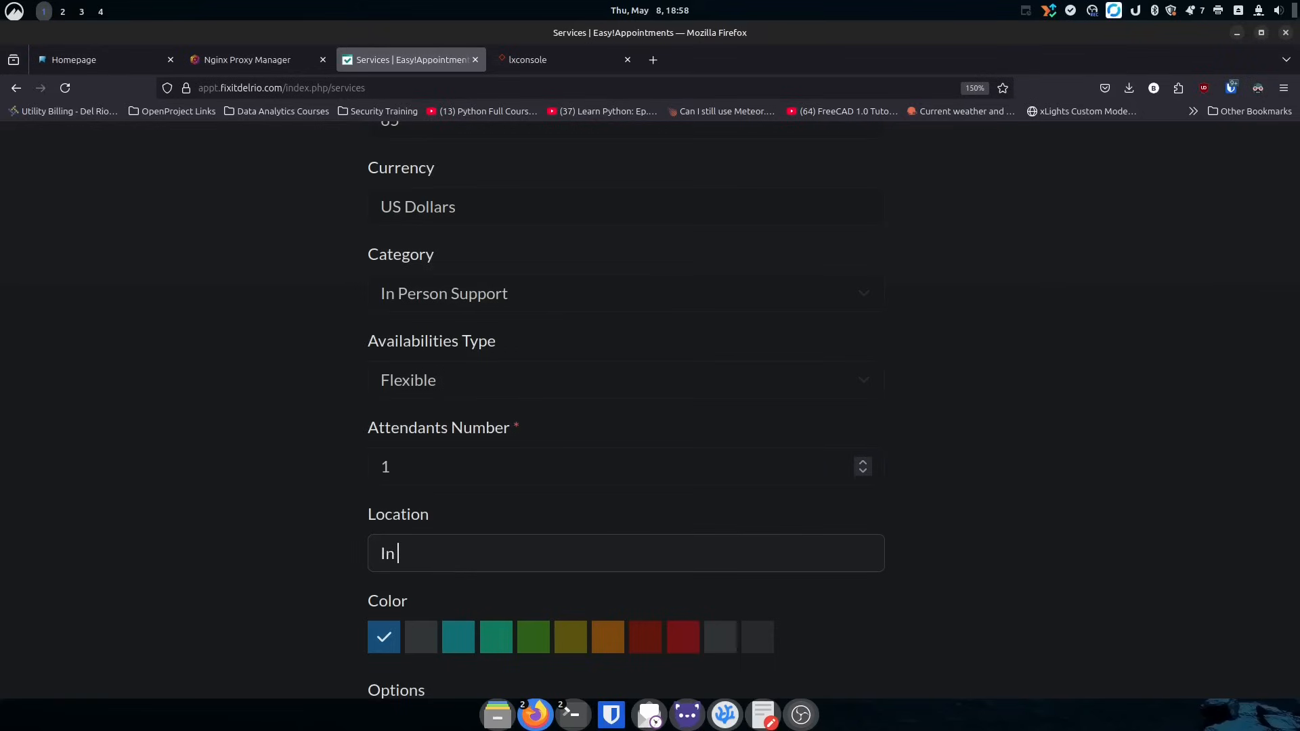
type("In Person at your HOme")
key("BackSpace")
key("BackSpace")
key("BackSpace")
key("BackSpace")
key("BackSpace")
type("ome or Busin")
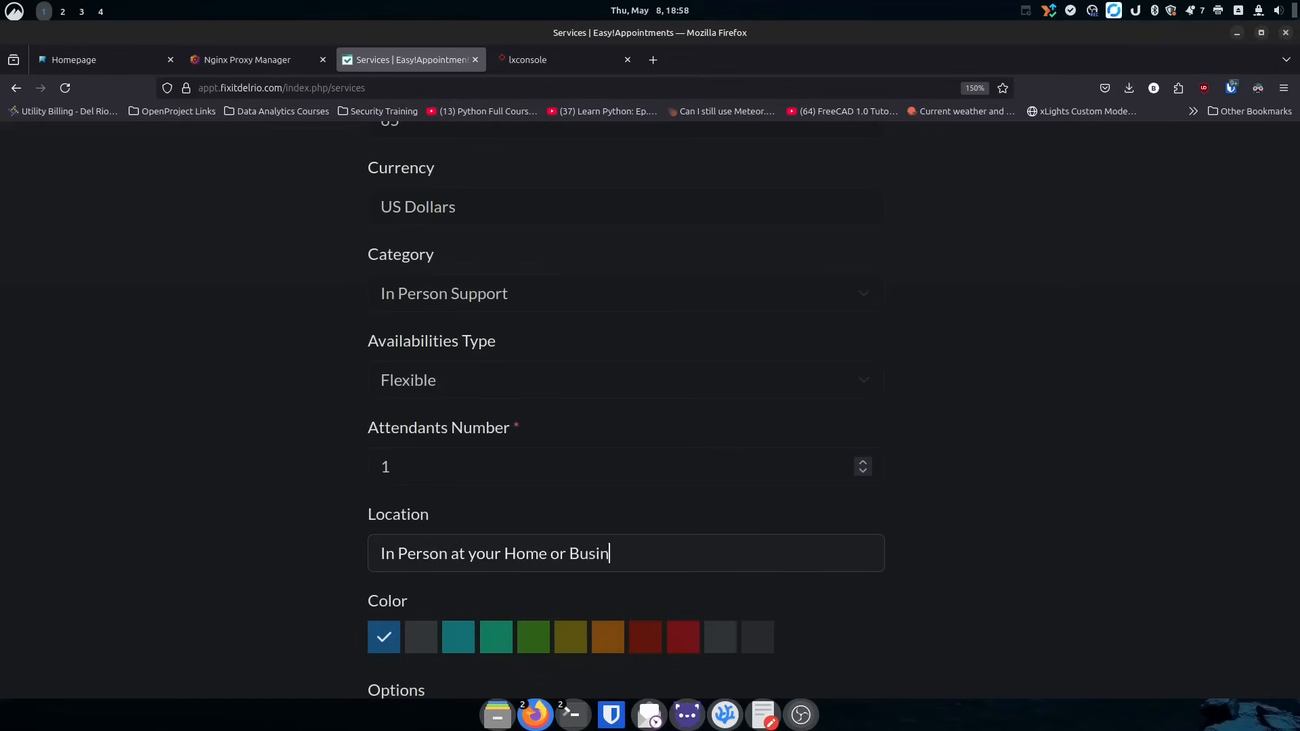
left_click(637, 641)
Describe the service as "In person support at your home or business." and save it.
scroll(303, 539, "down", 3)
scroll(424, 549, "down", 2)
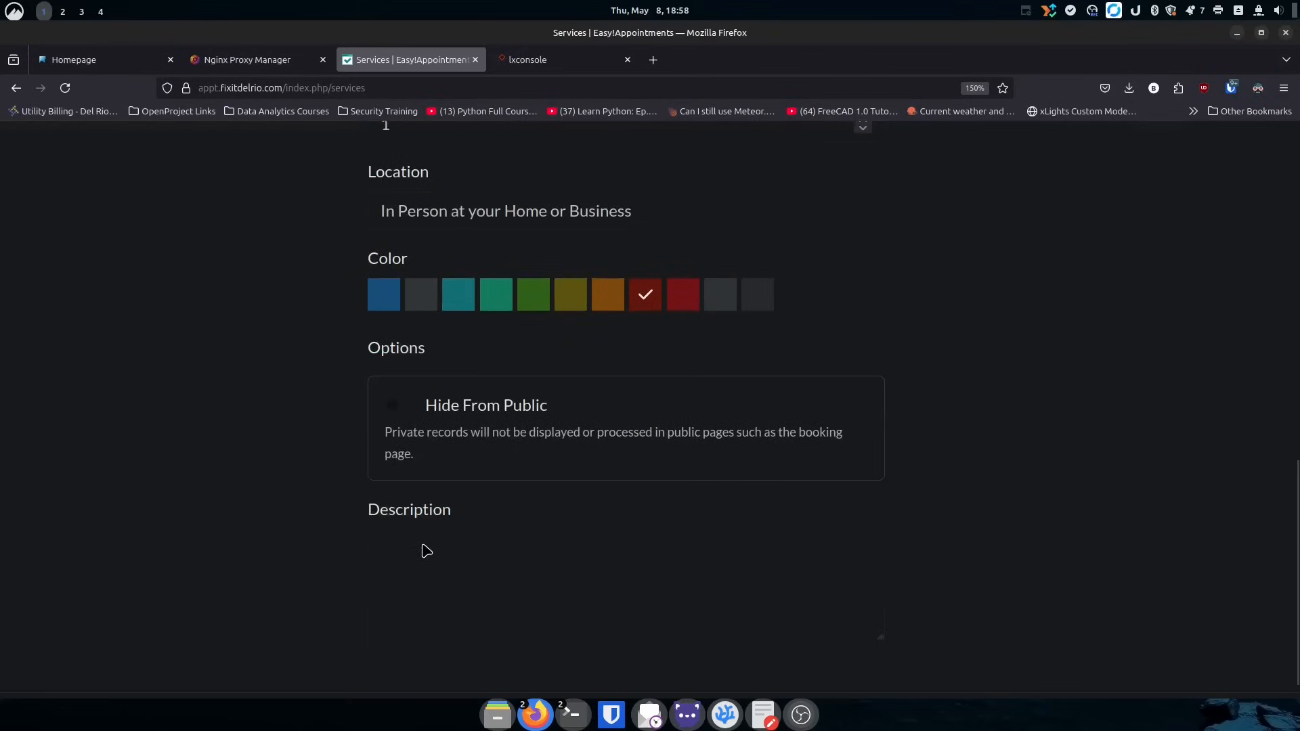
left_click(451, 519)
type("In person support at your hoe")
type("pr business.")
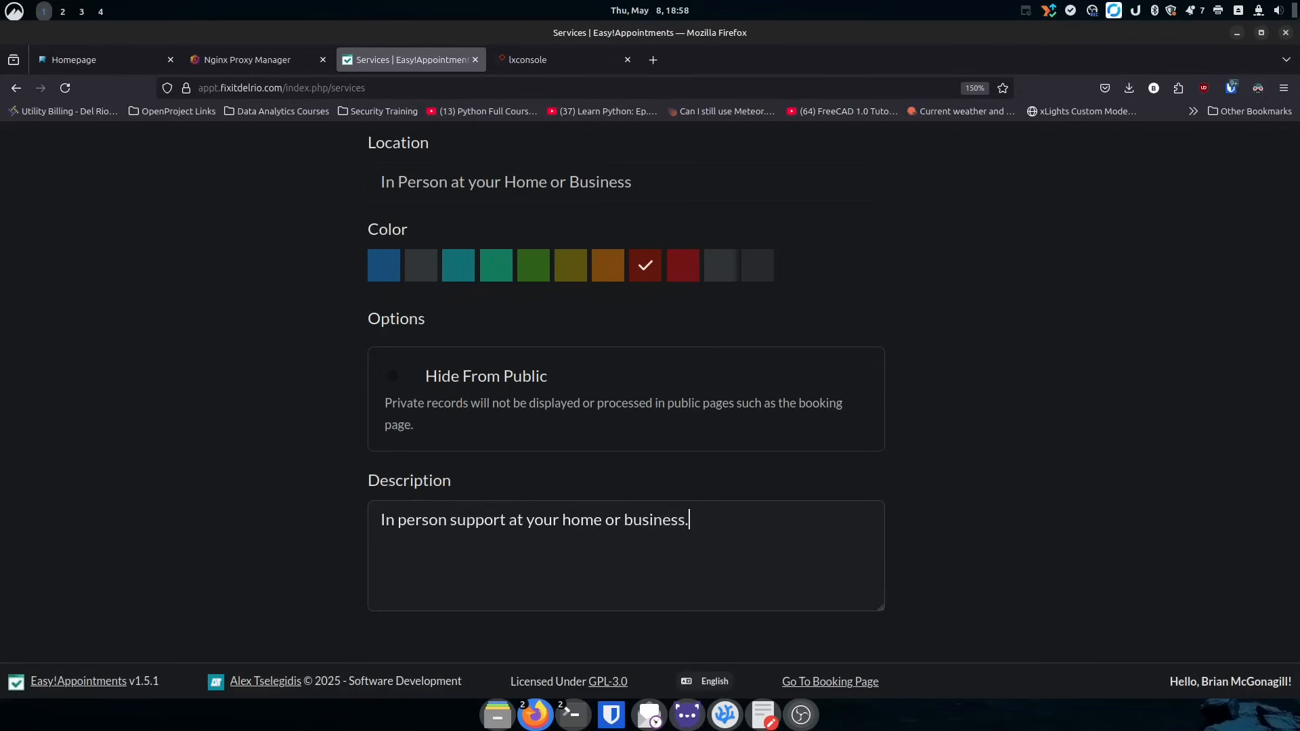
scroll(792, 368, "up", 10)
left_click(420, 222)
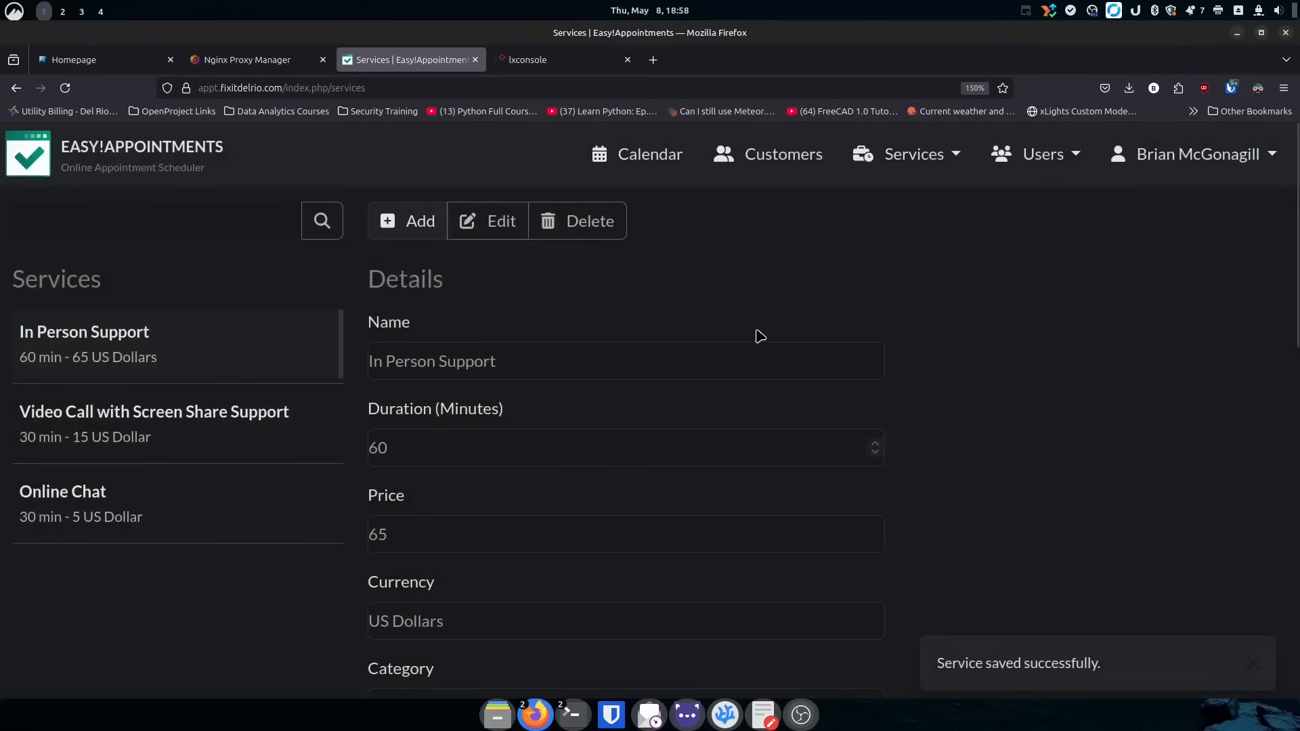
Open the existing provider's record for editing and go through its details down to the assigned services.
left_click(1027, 175)
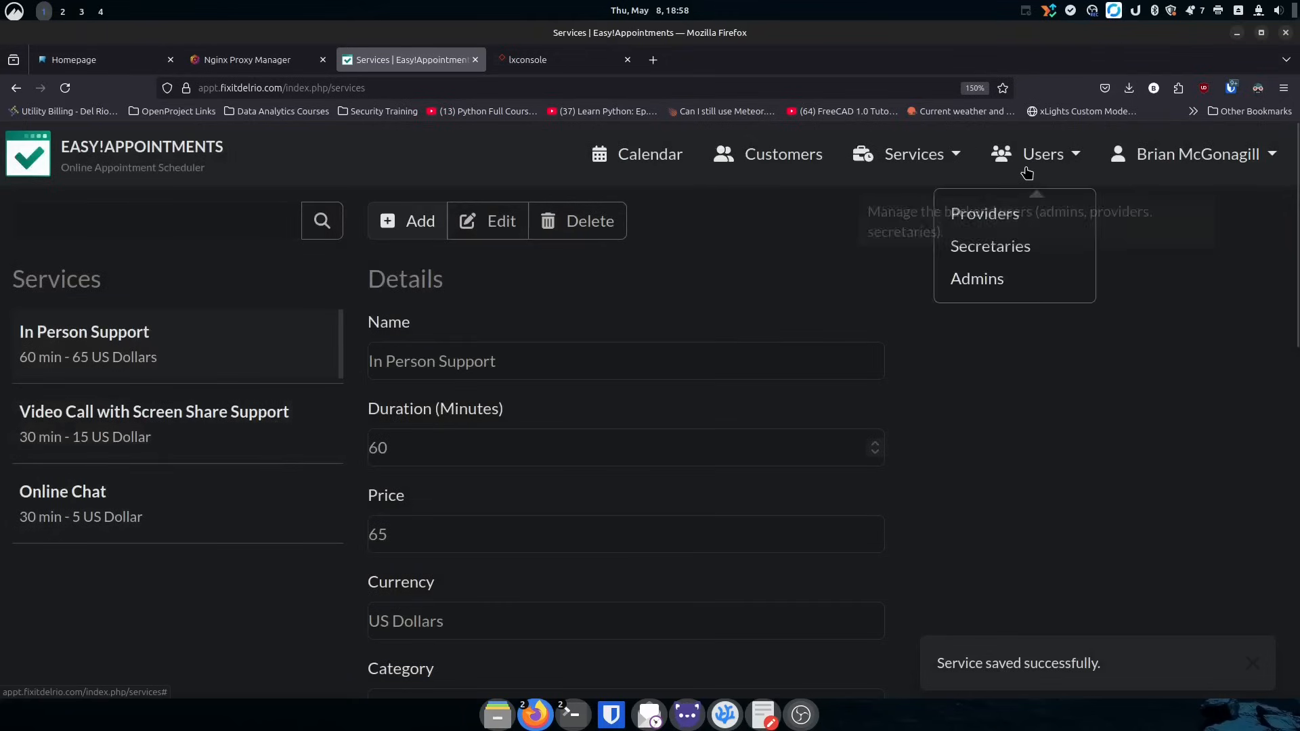
left_click(1005, 218)
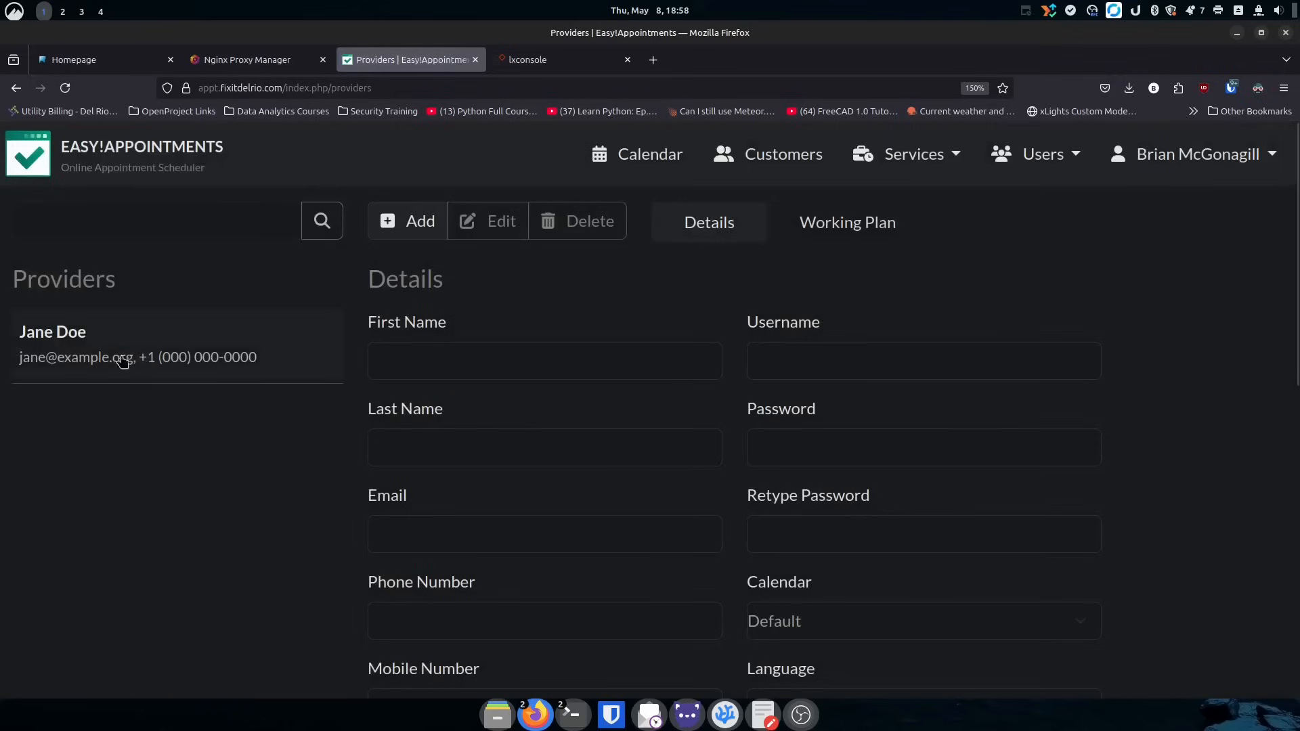
left_click(245, 356)
scroll(546, 447, "down", 8)
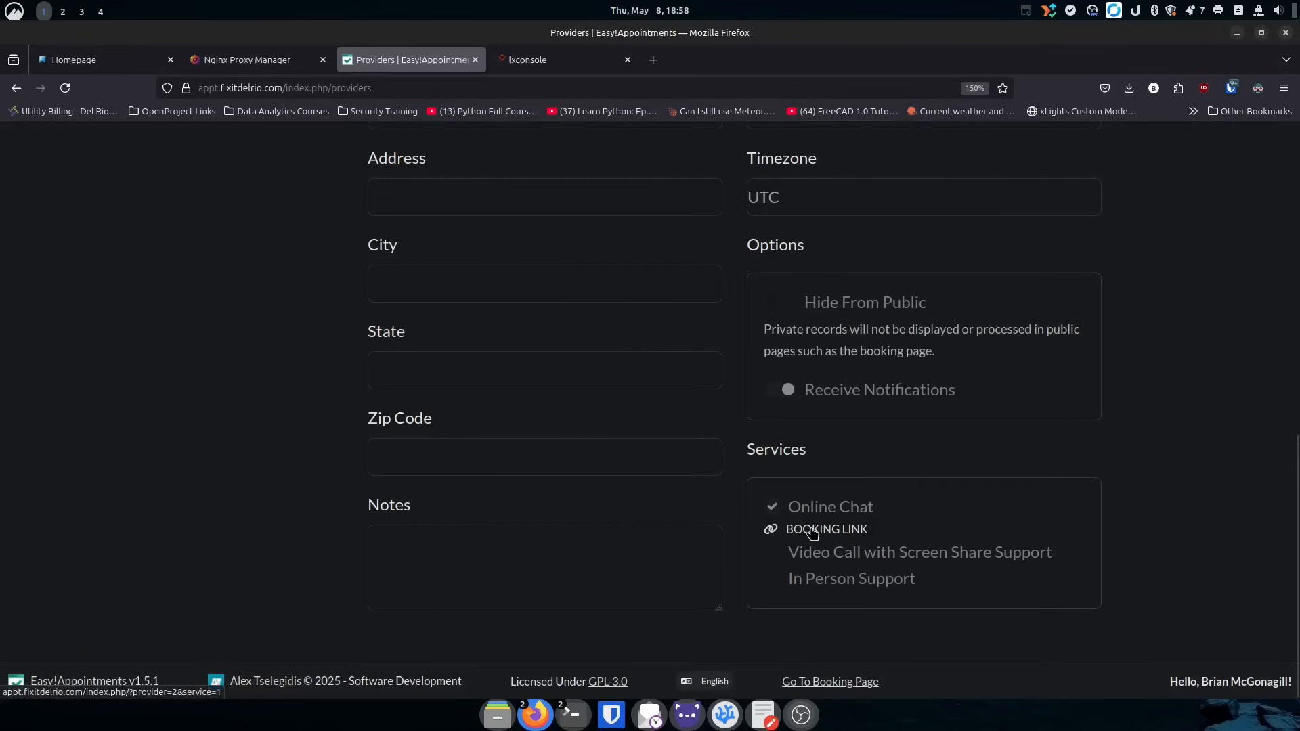
scroll(812, 533, "up", 10)
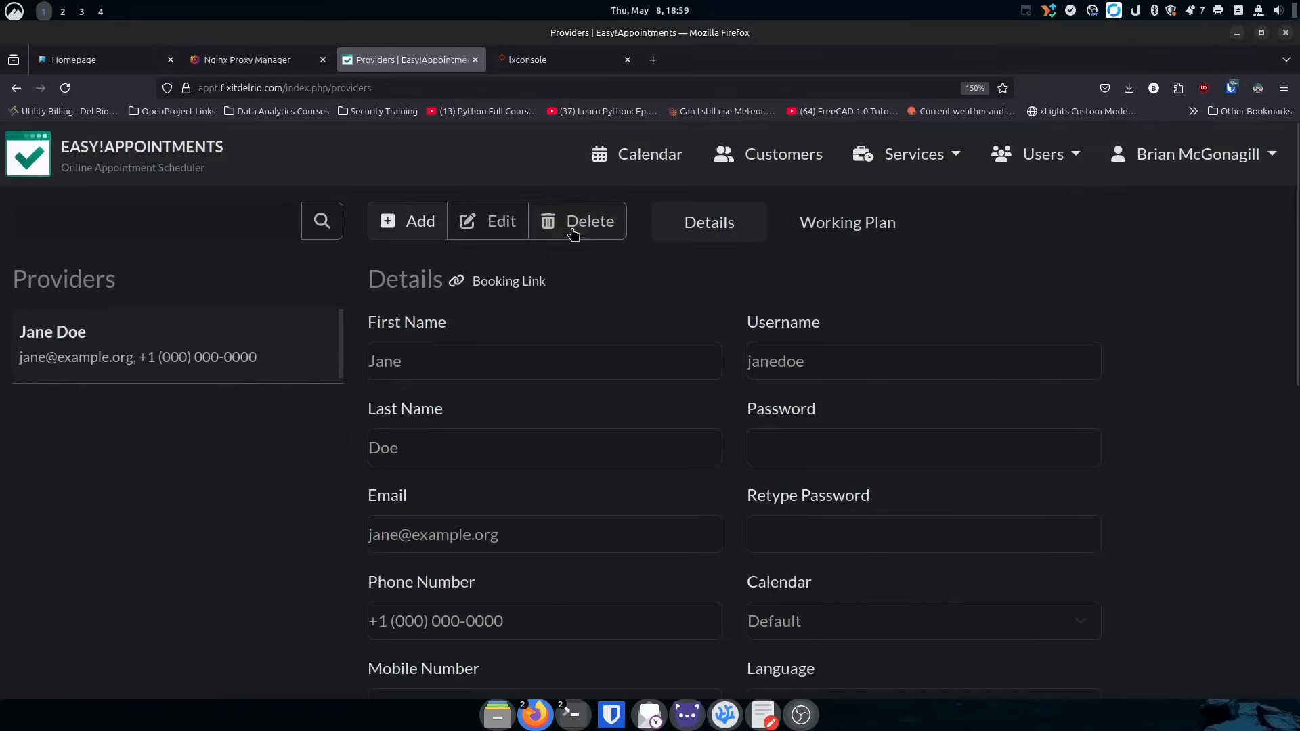
left_click(493, 222)
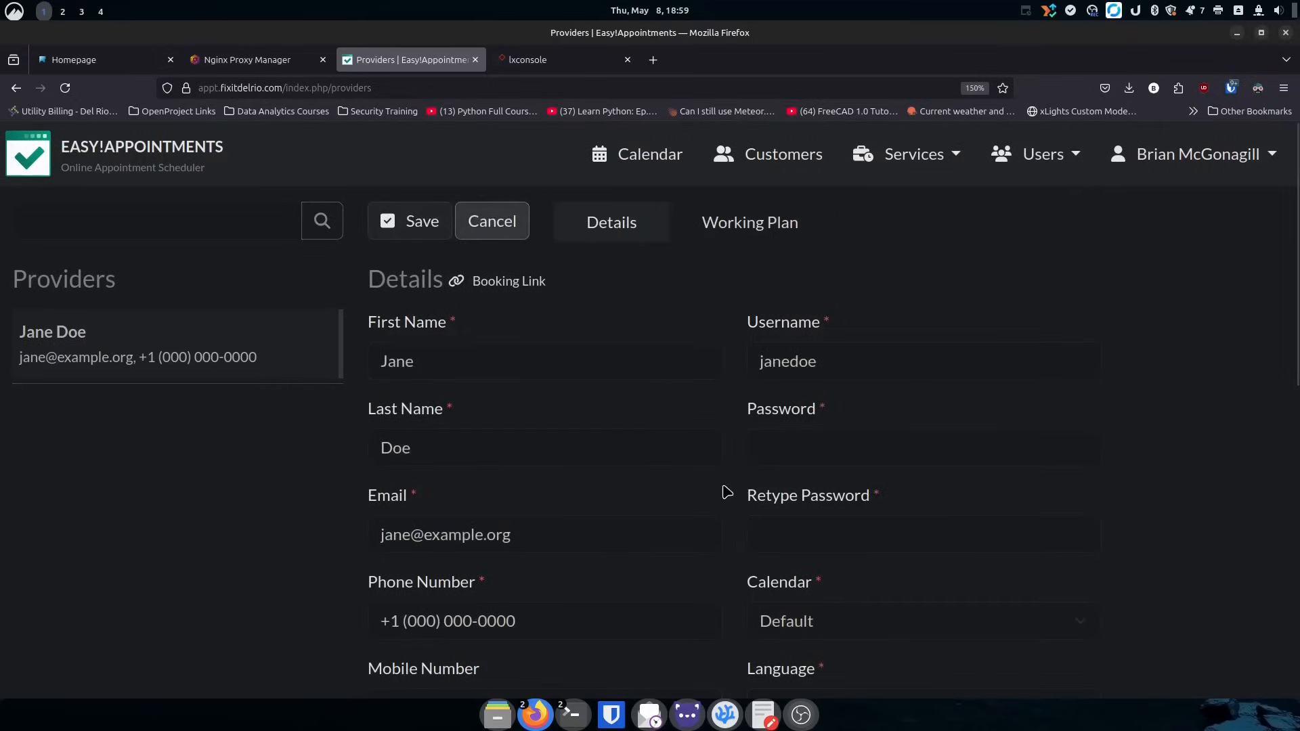
scroll(729, 505, "down", 4)
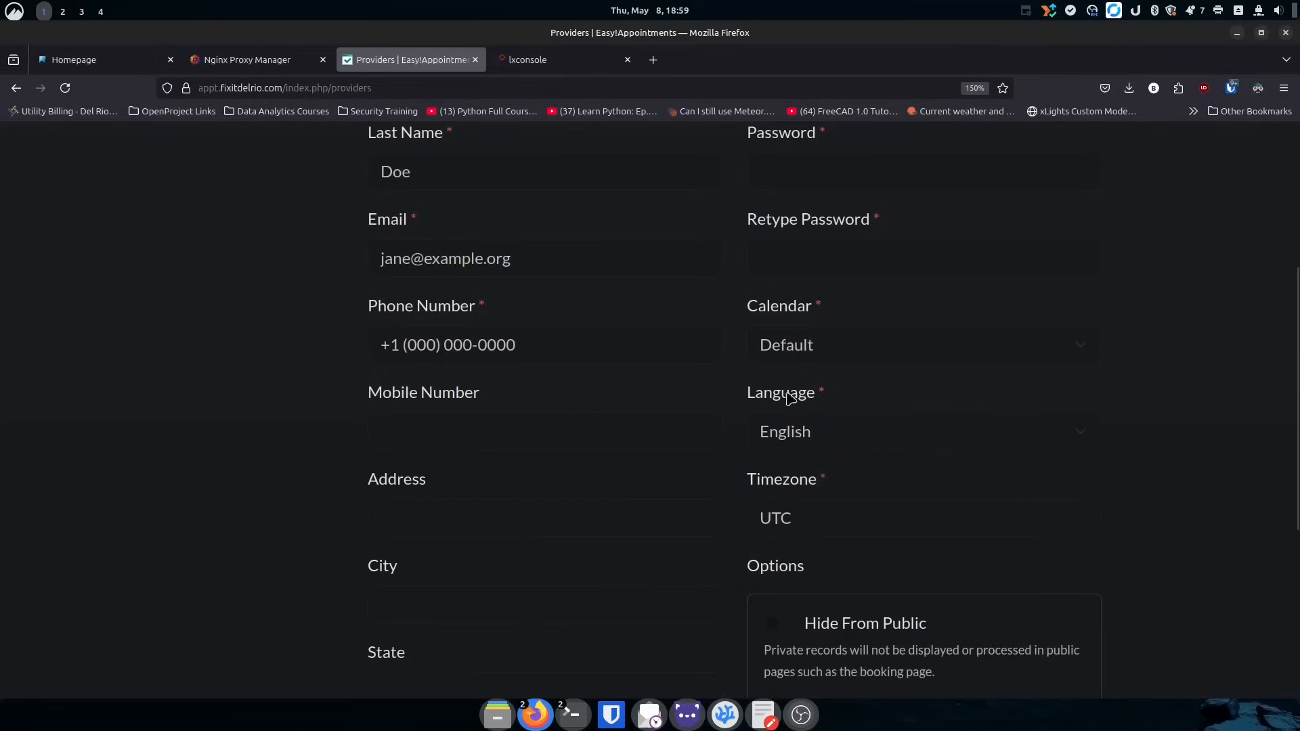
scroll(752, 456, "down", 4)
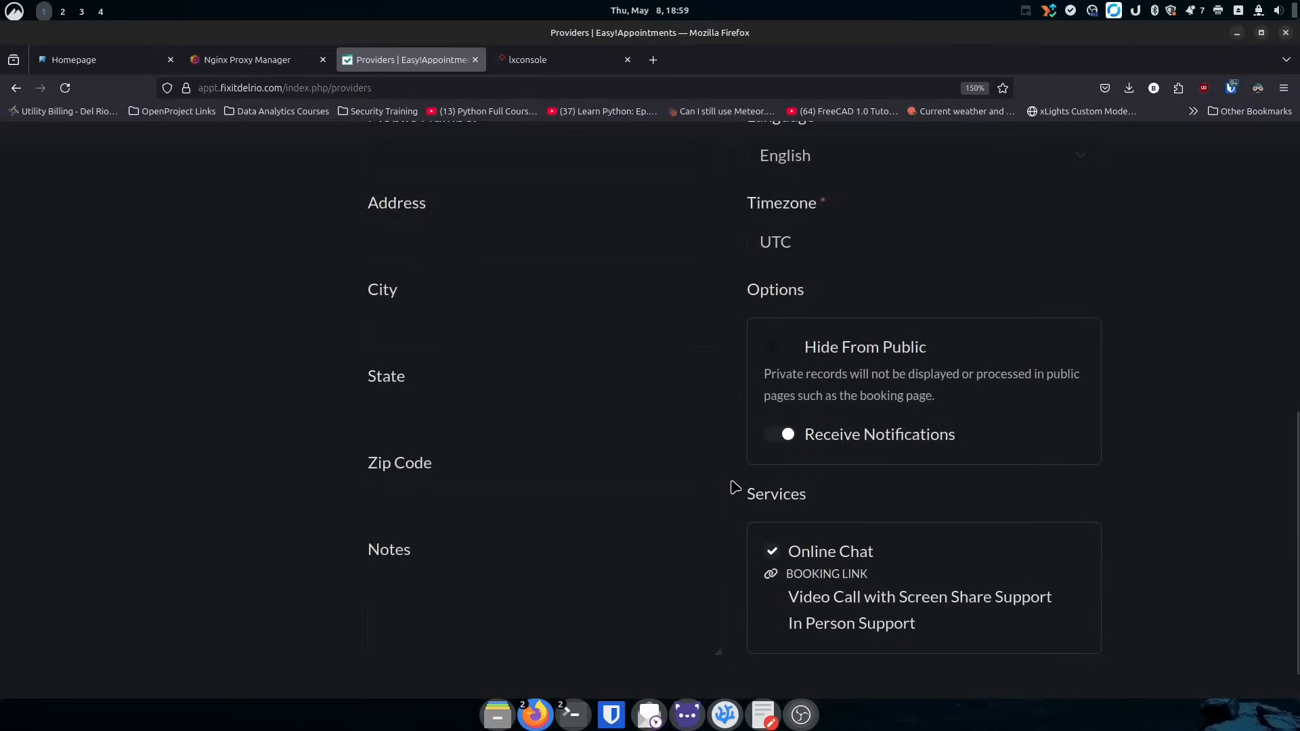
scroll(733, 489, "down", 2)
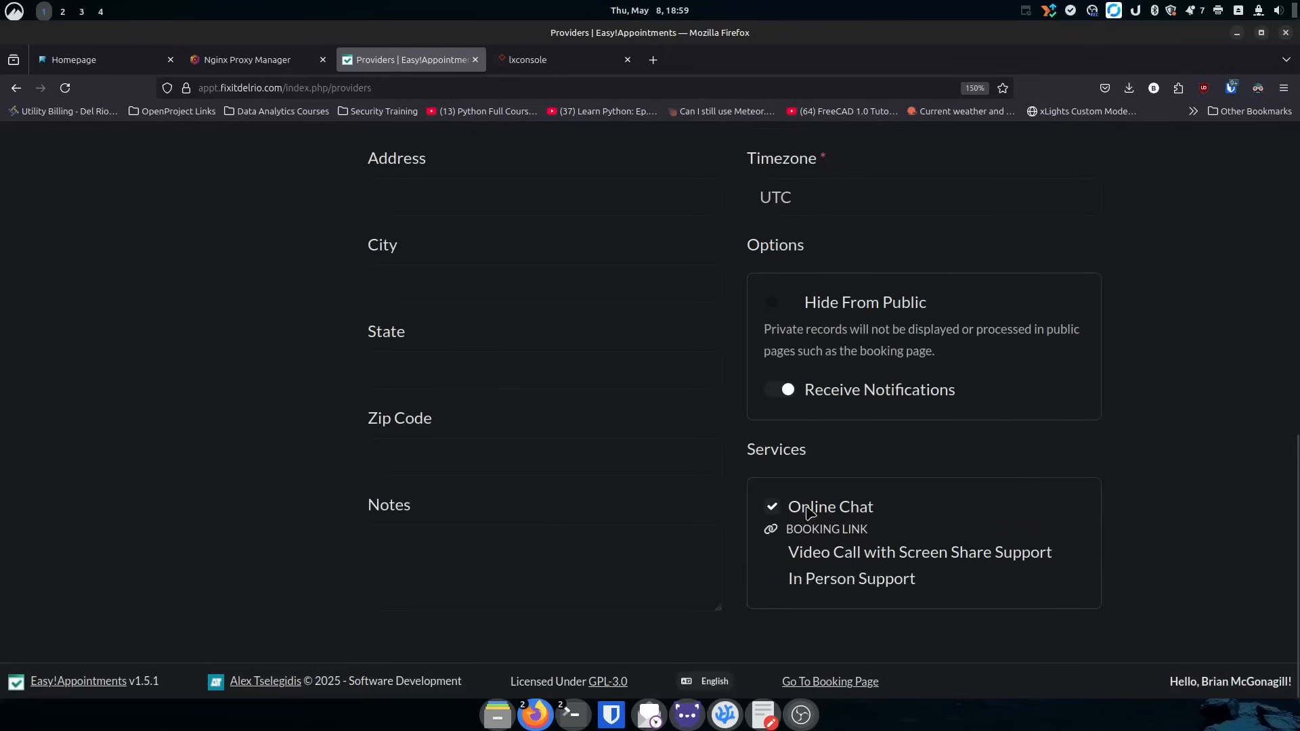
left_click(774, 509)
left_click(773, 555)
left_click(825, 584)
left_click(827, 561)
left_click(826, 584)
left_click(831, 562)
left_click(806, 557)
left_click(818, 585)
left_click(829, 559)
left_click(825, 583)
Set the existing provider's timezone to Chicago (-6:00) and save the record.
left_click(840, 210)
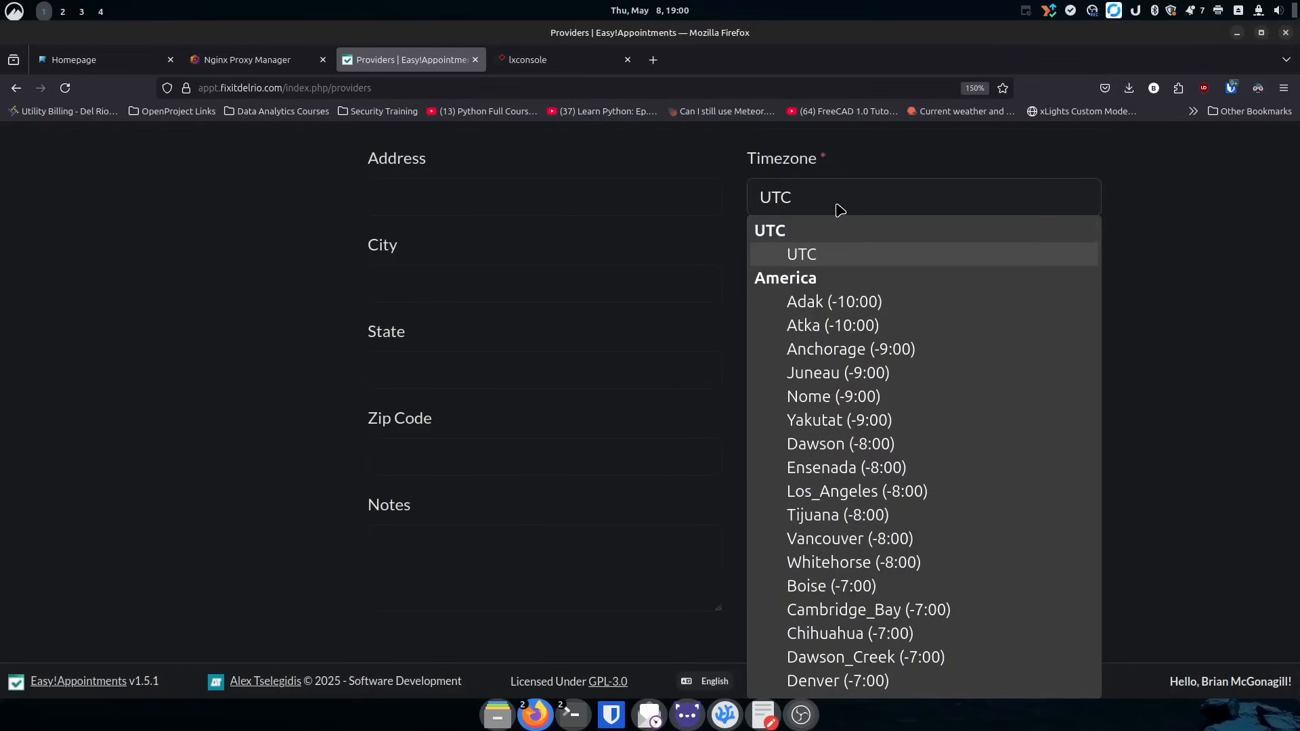
type("chic")
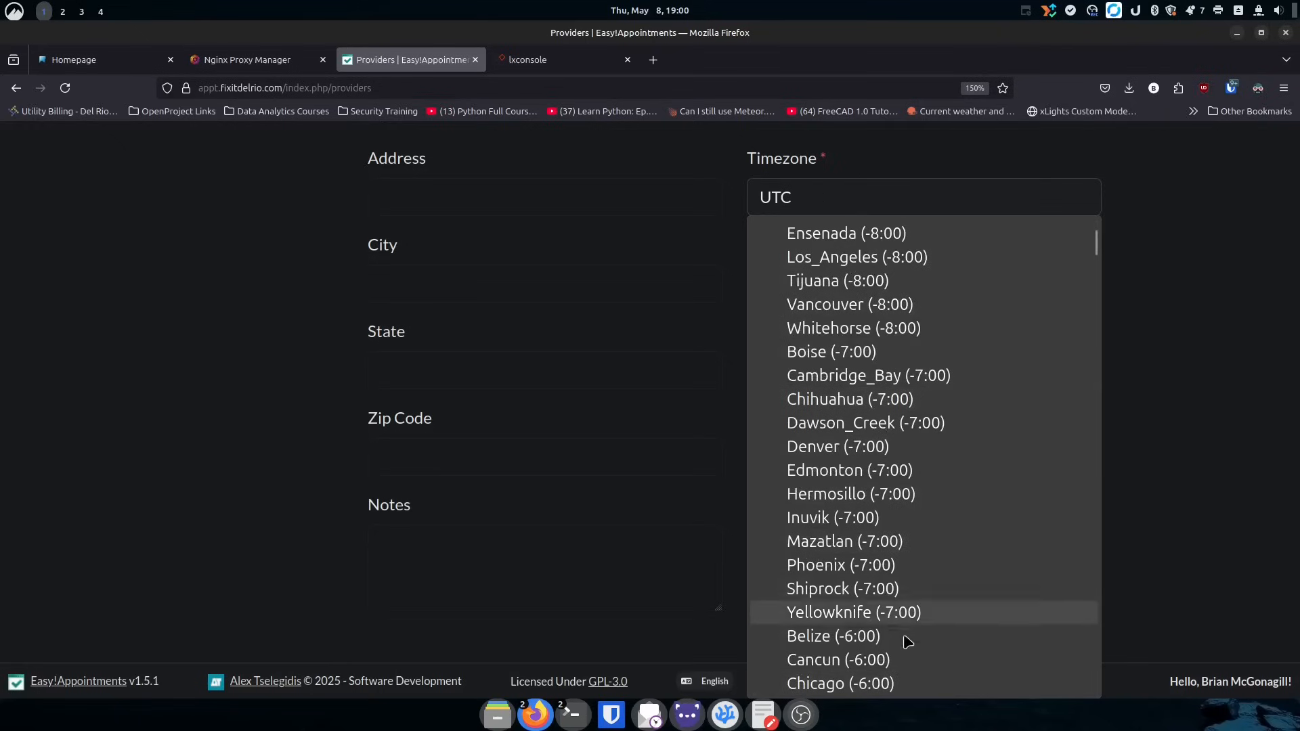
left_click(931, 686)
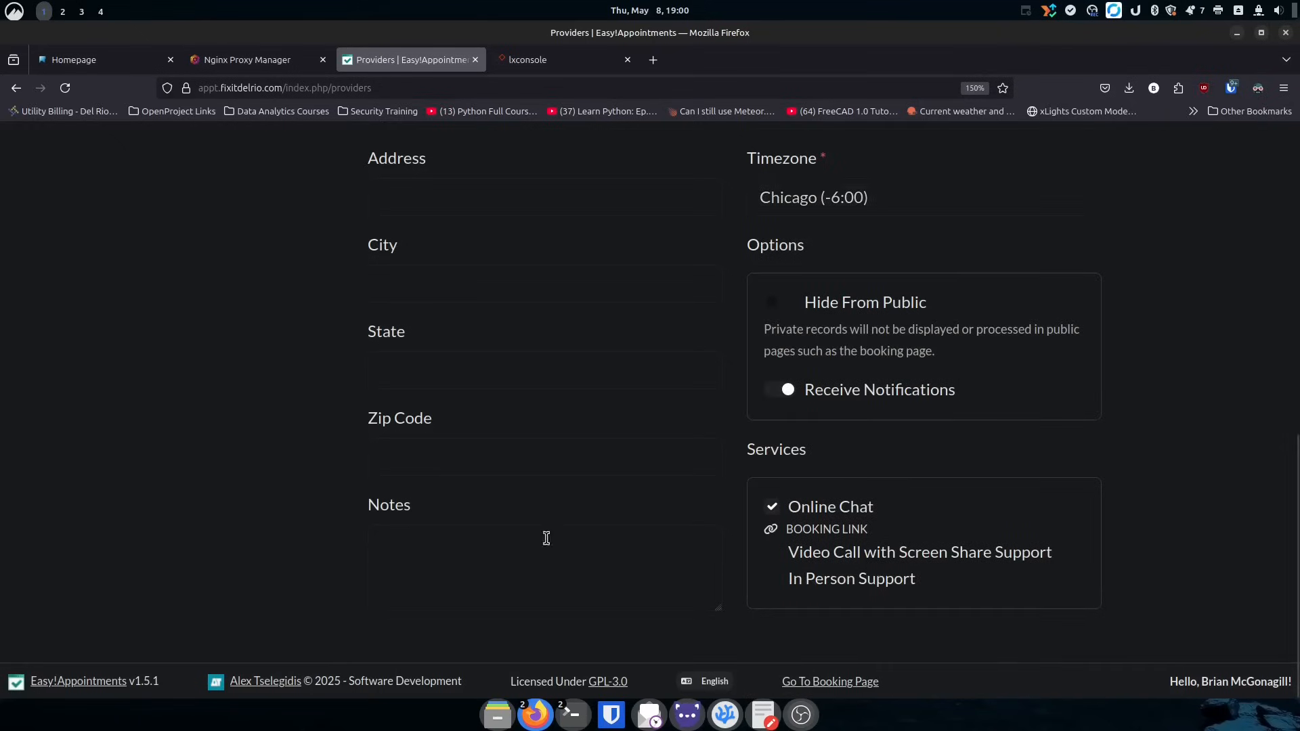
scroll(1200, 519, "up", 8)
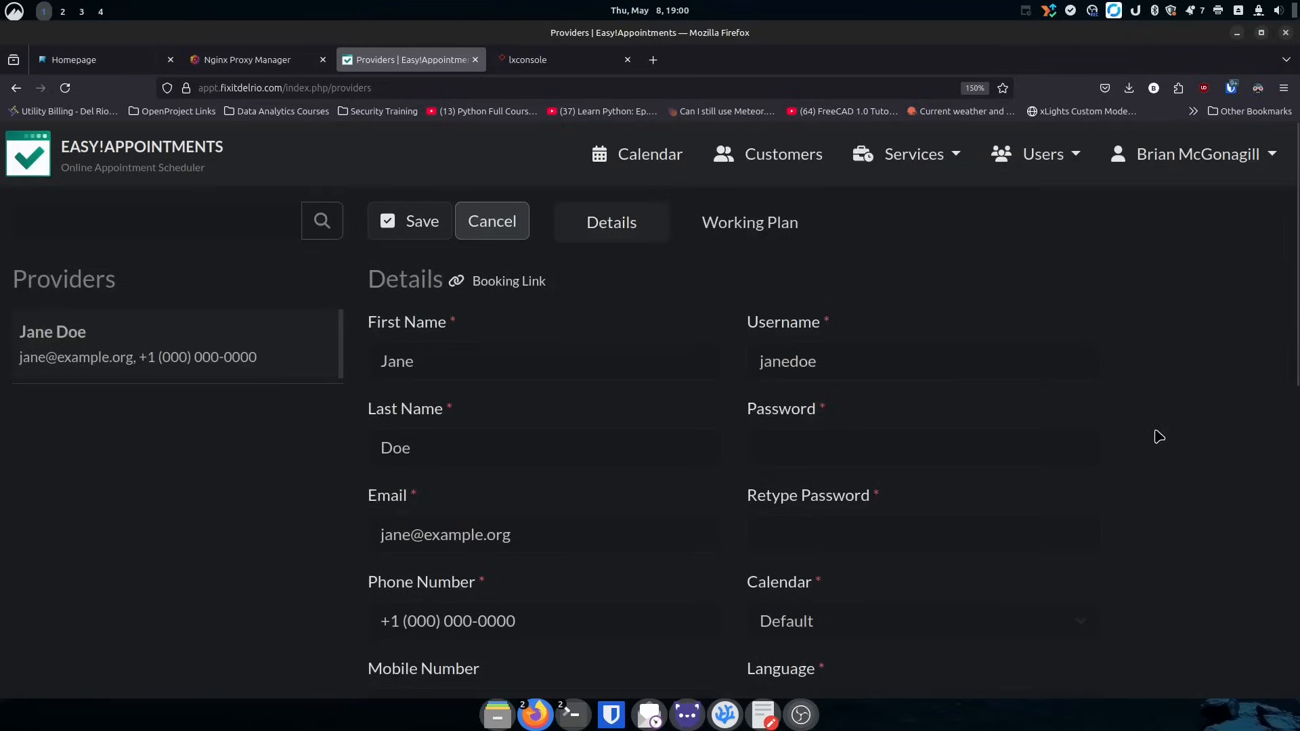
left_click(428, 232)
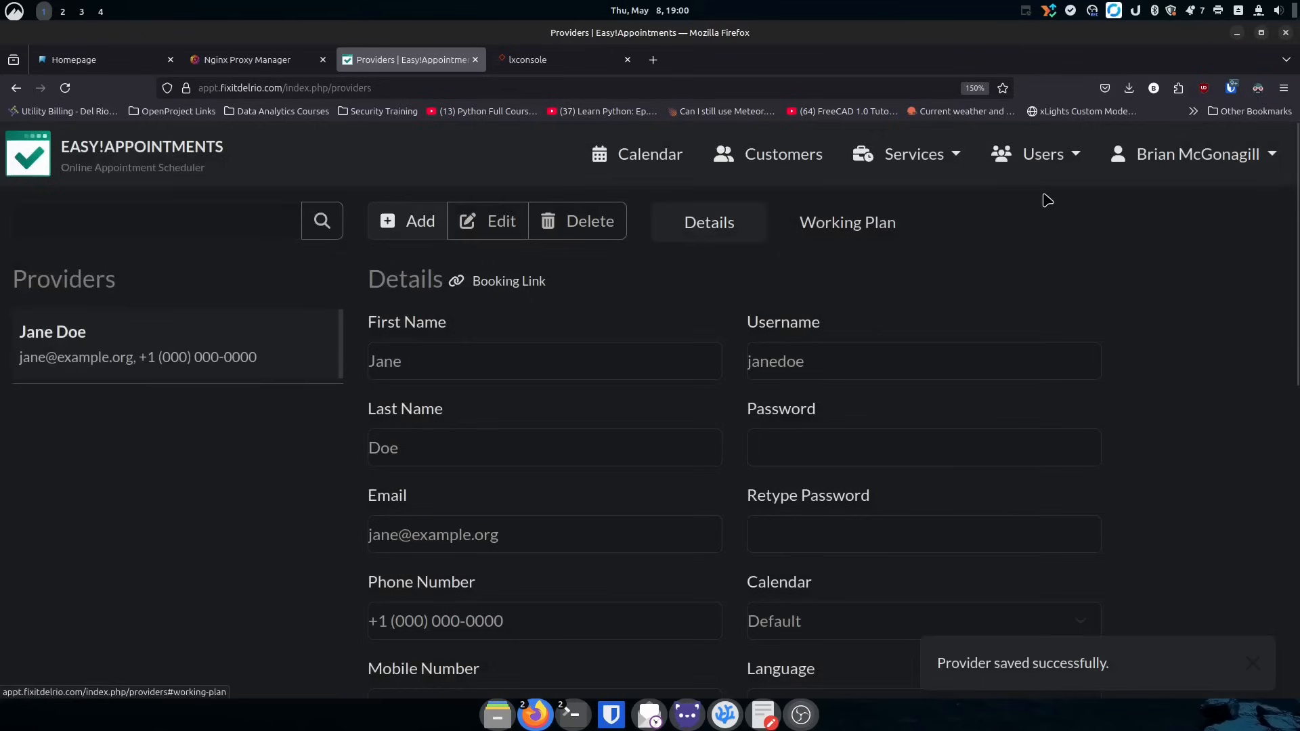
Add a new provider and enter the provider's first name, last name and e-mail address.
left_click(1023, 171)
left_click(1002, 217)
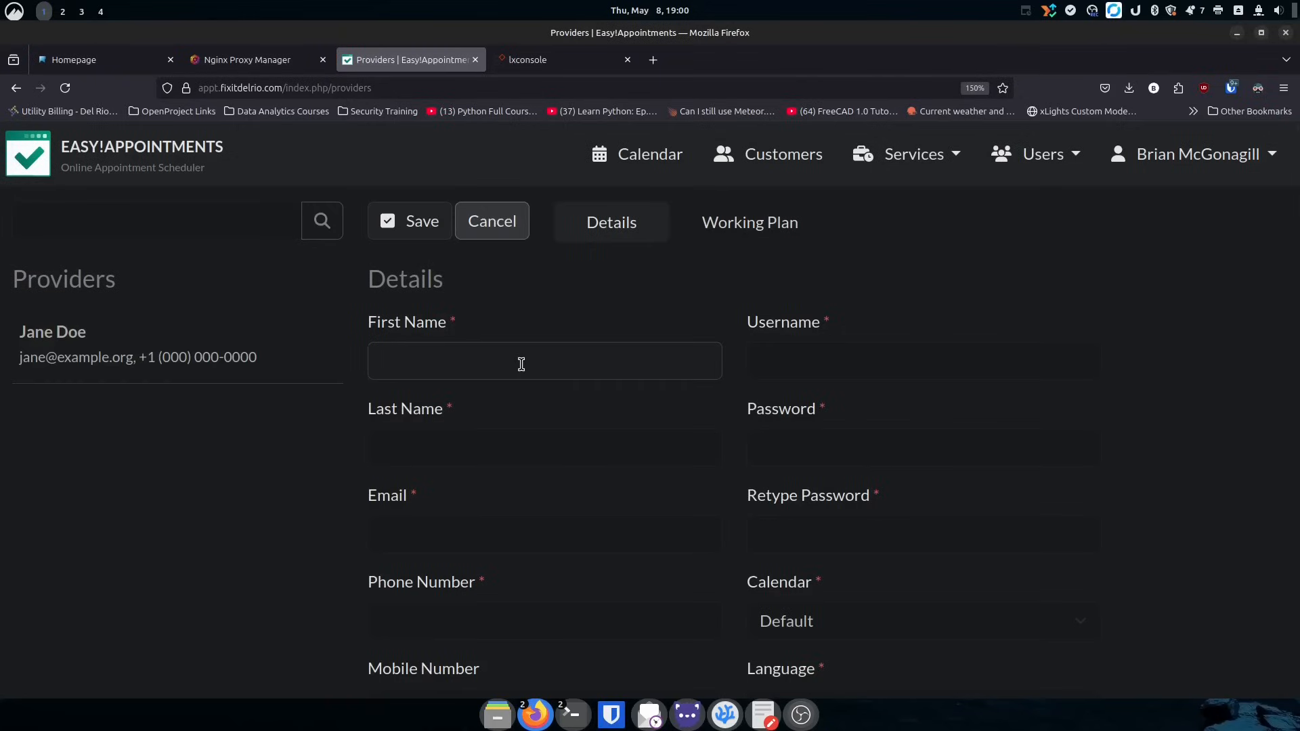
key("Tab")
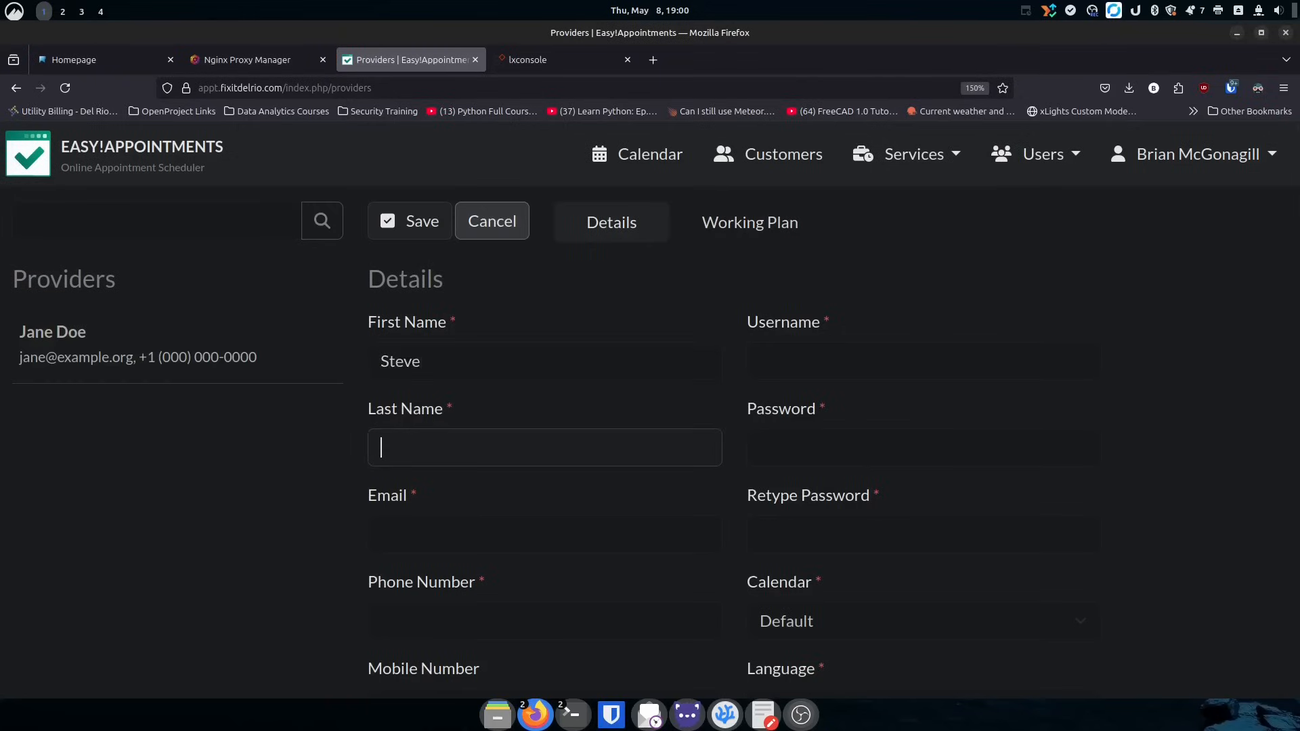
key("Tab")
type("sjon")
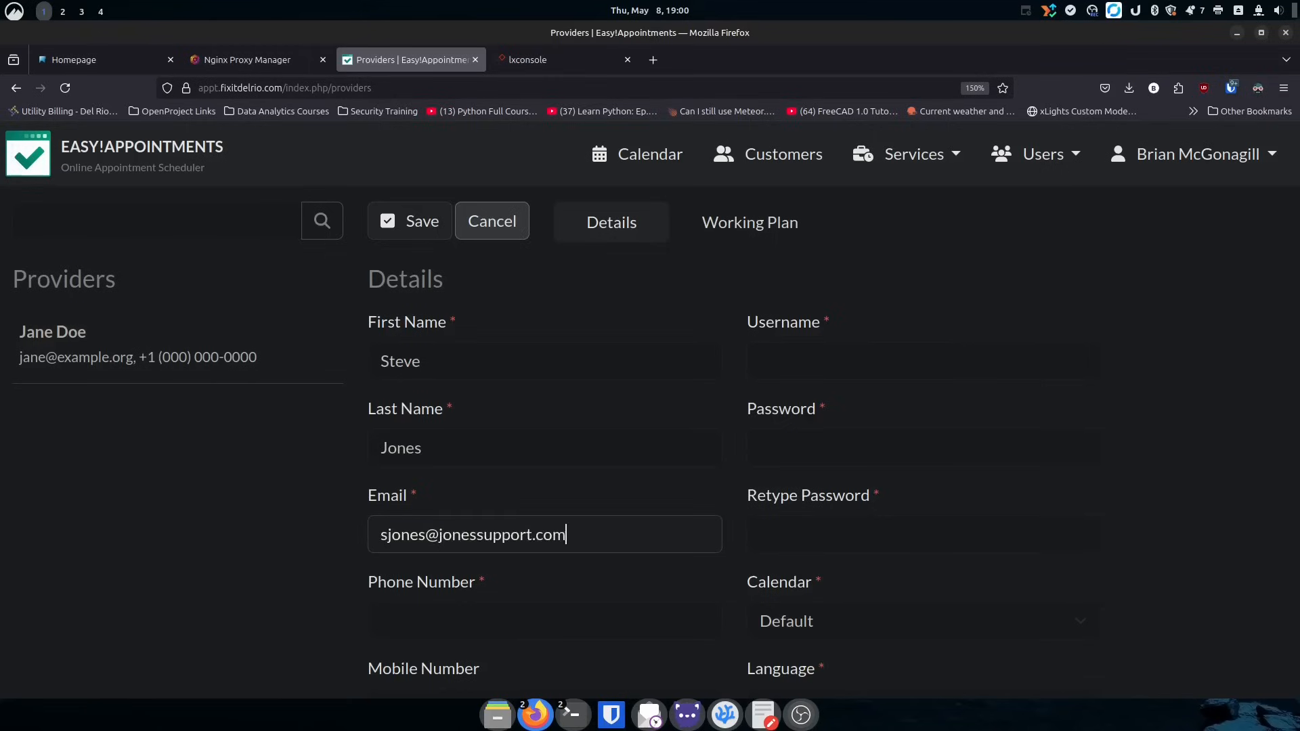
Enter the new provider's phone number, leaving the mobile number blank.
scroll(456, 490, "down", 2)
left_click(456, 490)
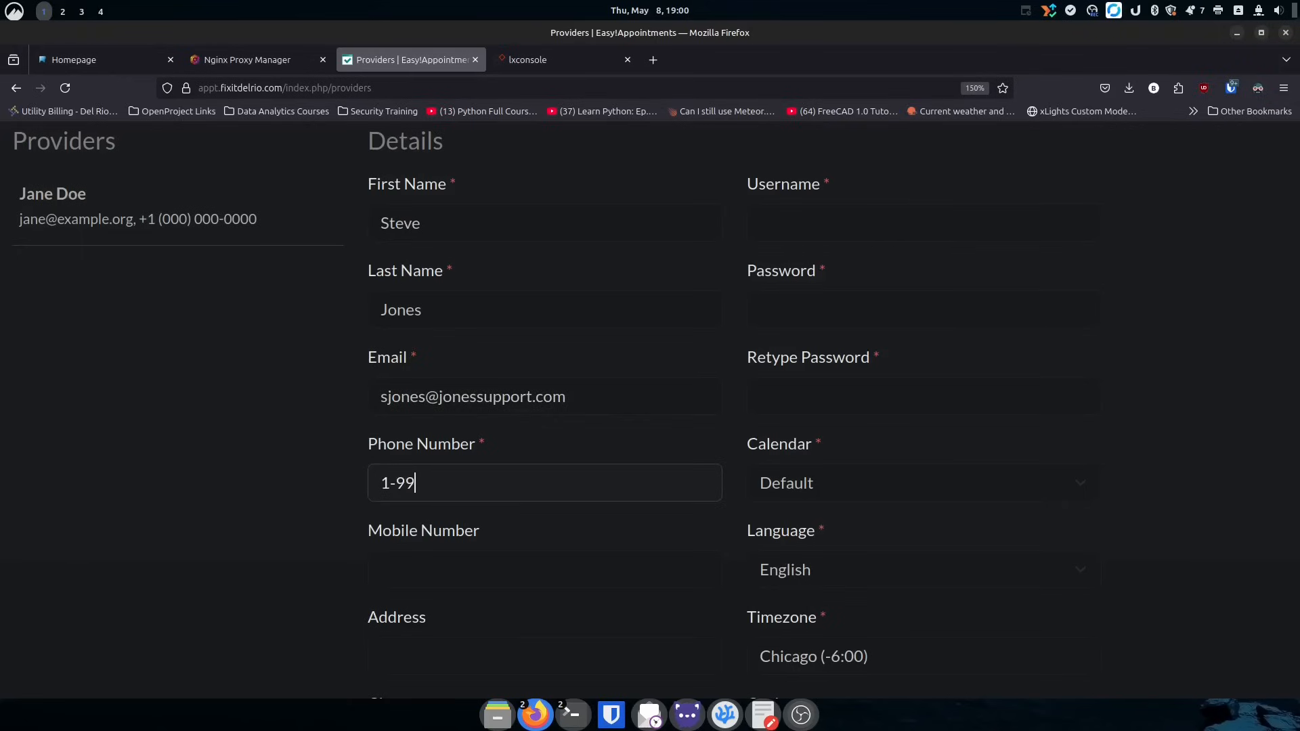
type("1-999-999-9999")
left_click(463, 561)
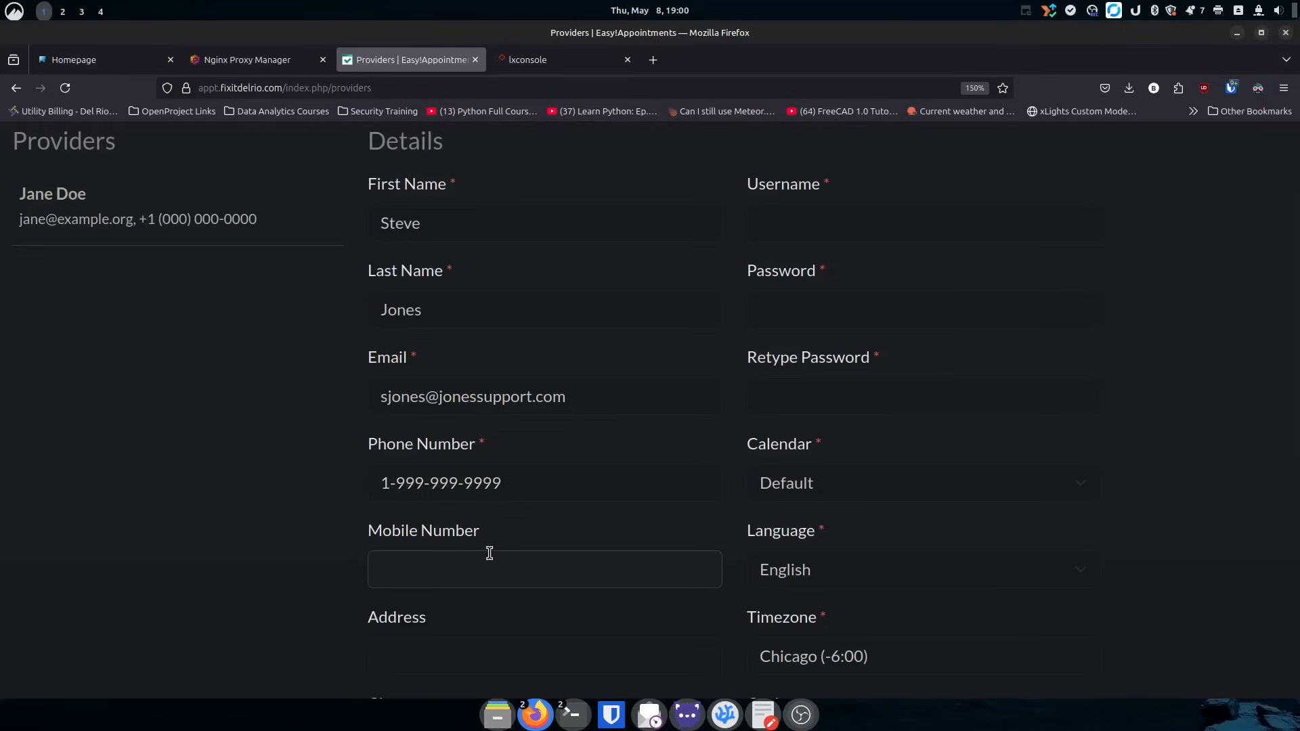
scroll(489, 552, "down", 3)
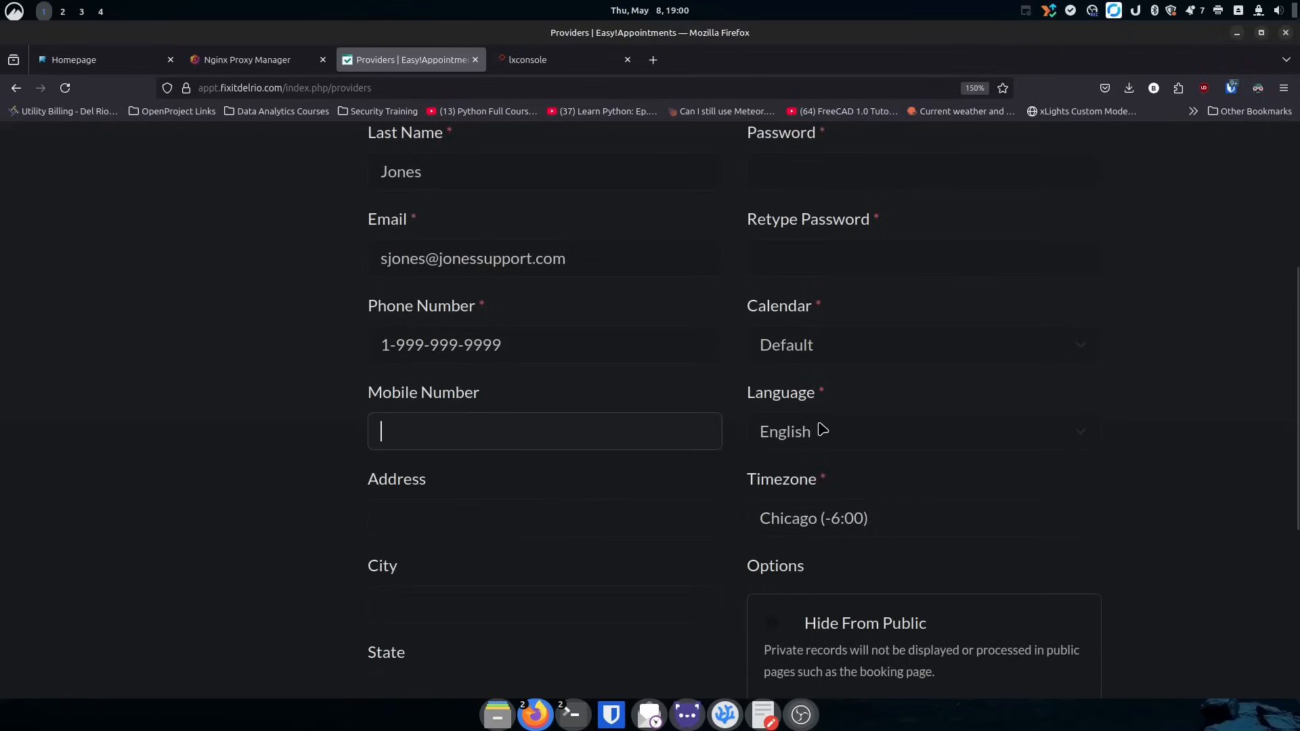
Enter the new provider's username, then type and retype the account password.
scroll(830, 430, "up", 5)
left_click(867, 363)
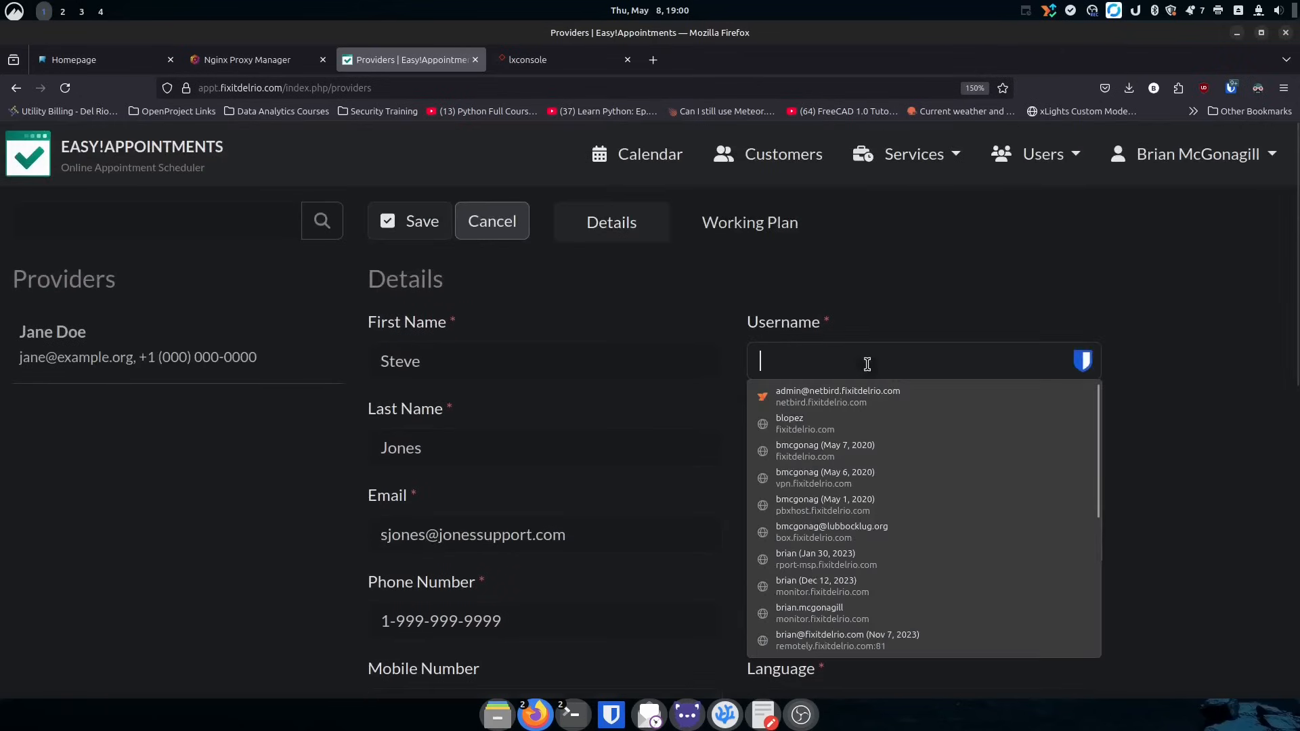
key("Tab")
type("•••••")
type("••")
Assign the In Person Support service to the new provider and save the record.
scroll(1199, 473, "down", 2)
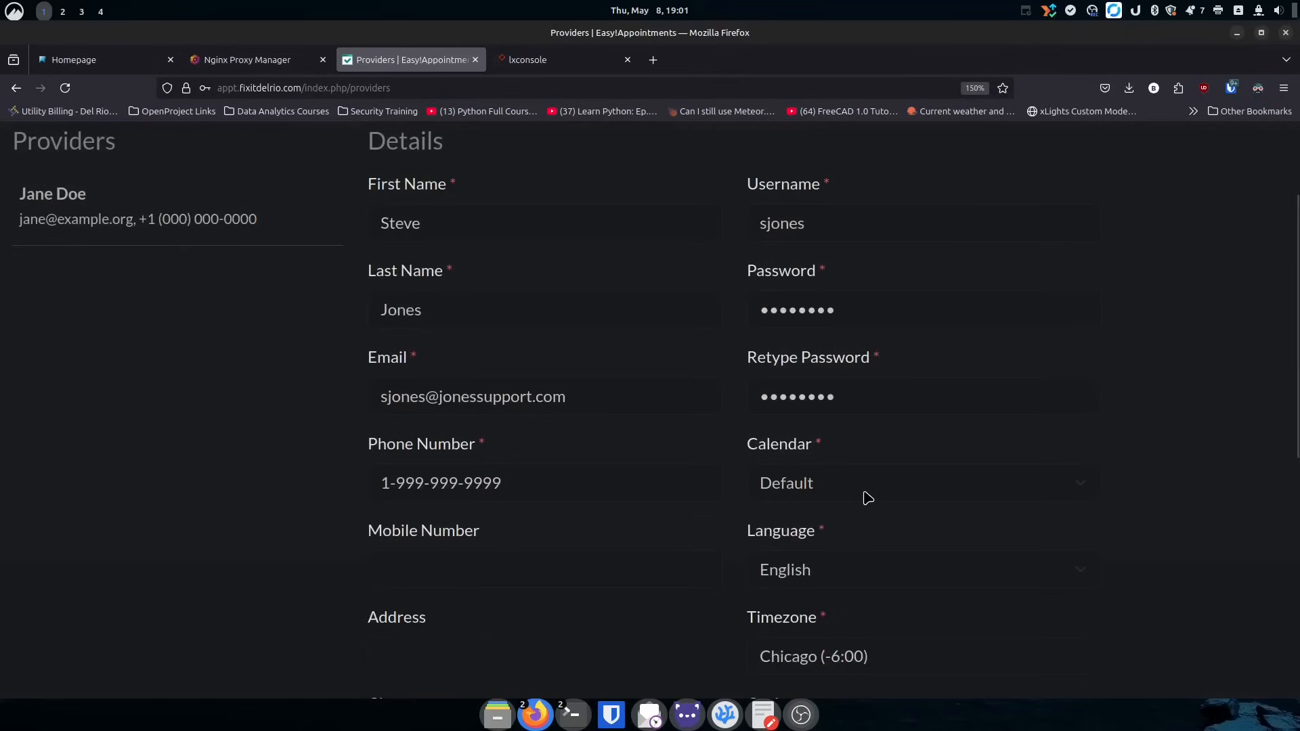
scroll(866, 508, "down", 2)
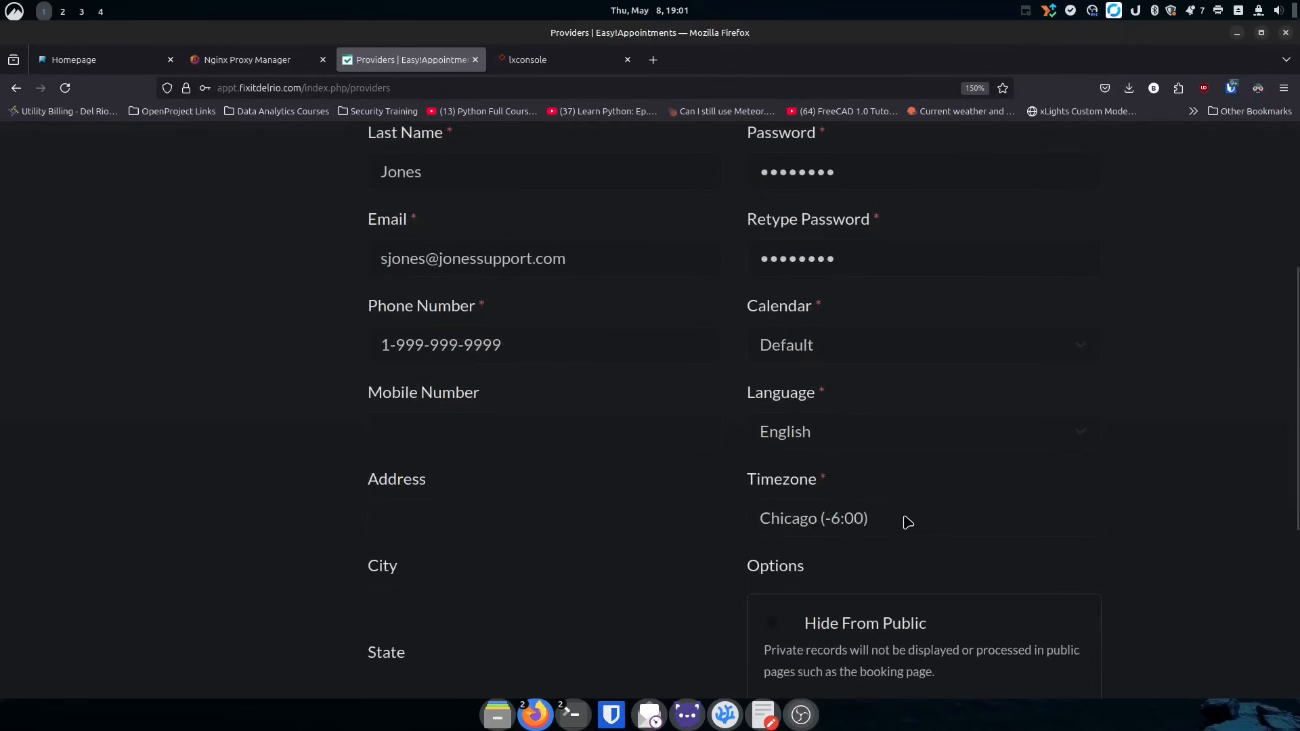
scroll(908, 522, "down", 4)
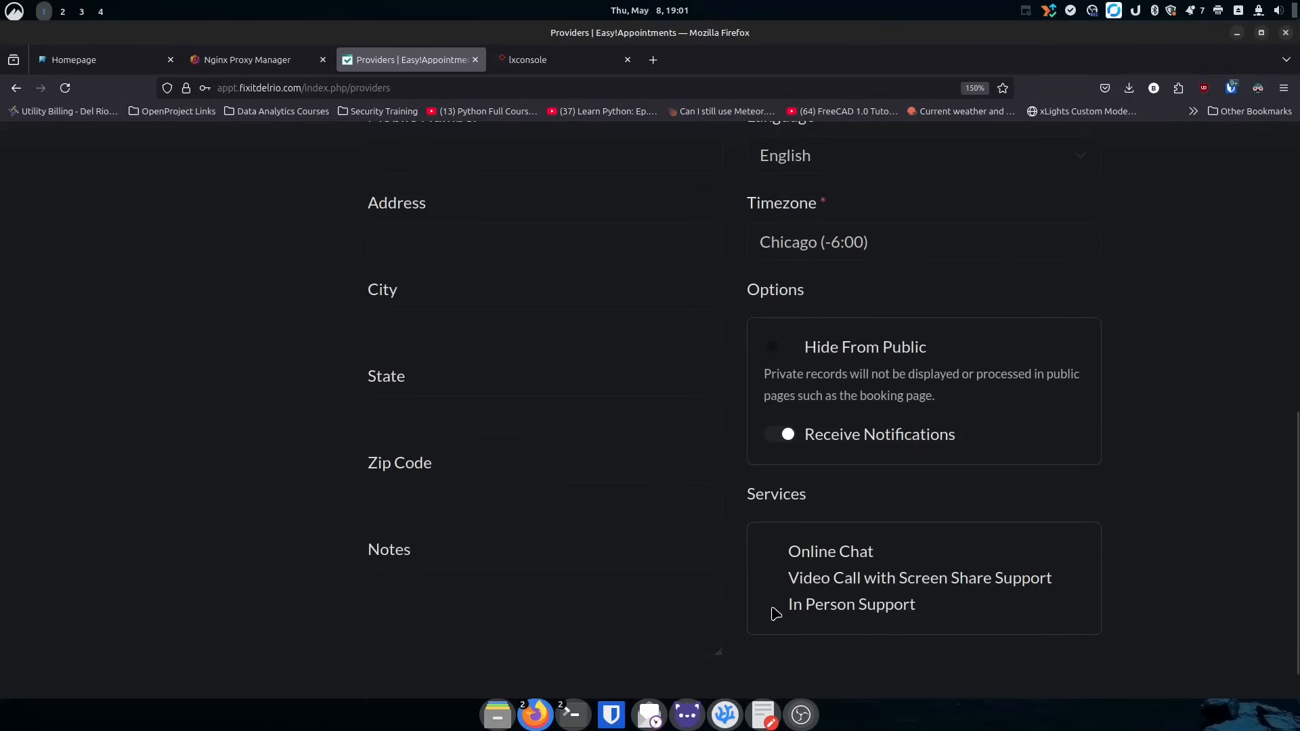
scroll(1099, 485, "up", 8)
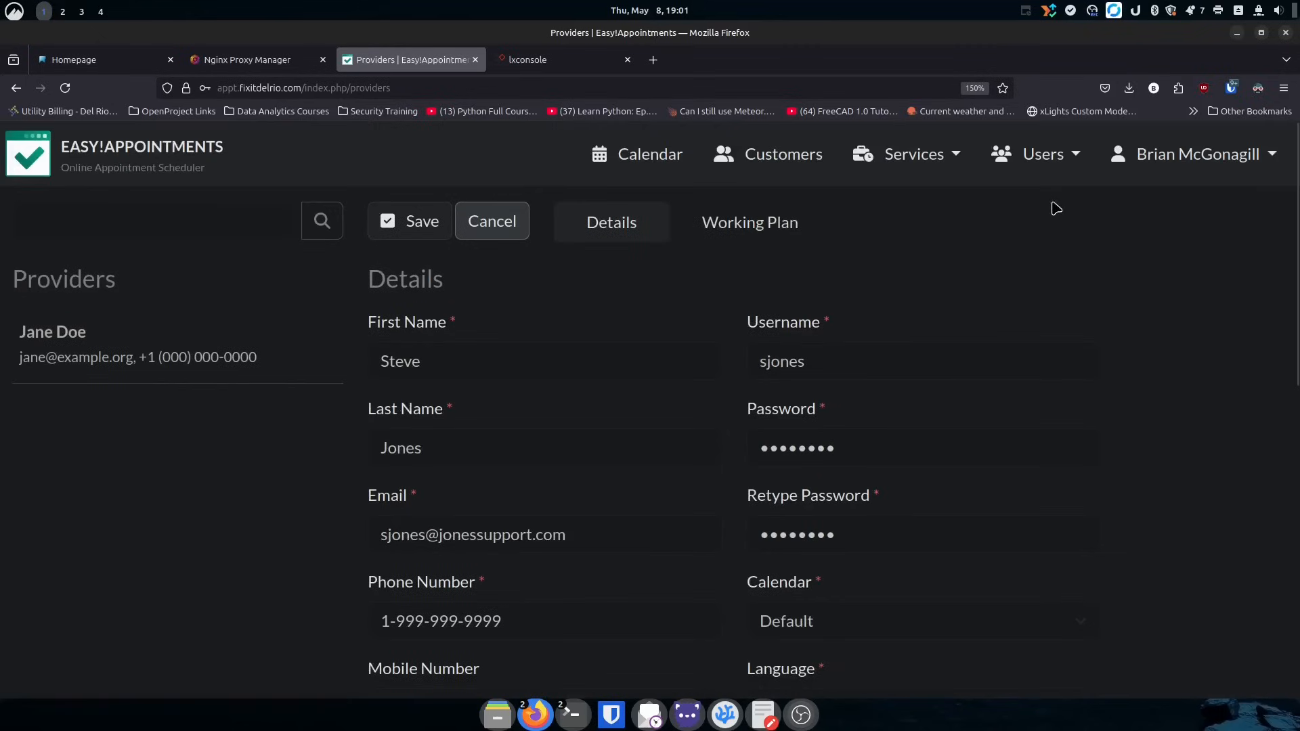
left_click(421, 230)
Review the newly added provider's saved details, options, assigned services and booking links.
scroll(923, 460, "down", 5)
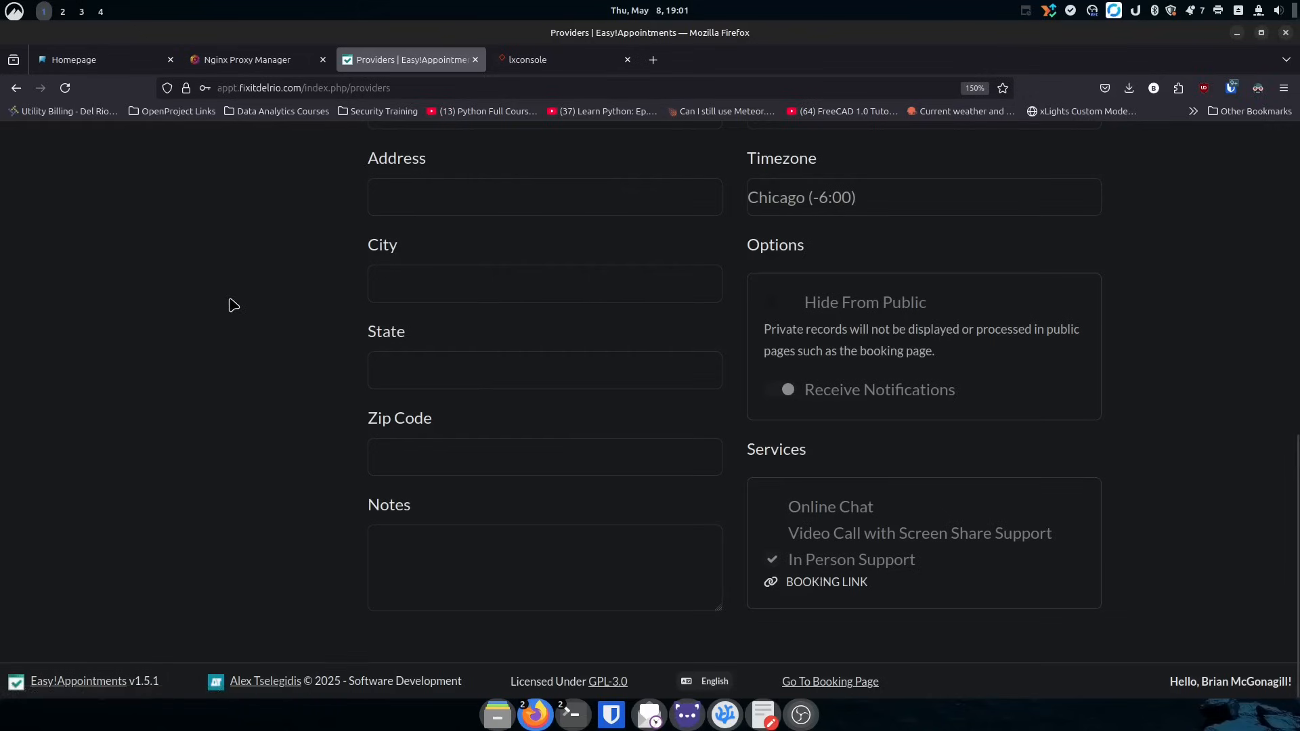
scroll(230, 302, "up", 5)
scroll(234, 545, "down", 5)
scroll(359, 264, "up", 8)
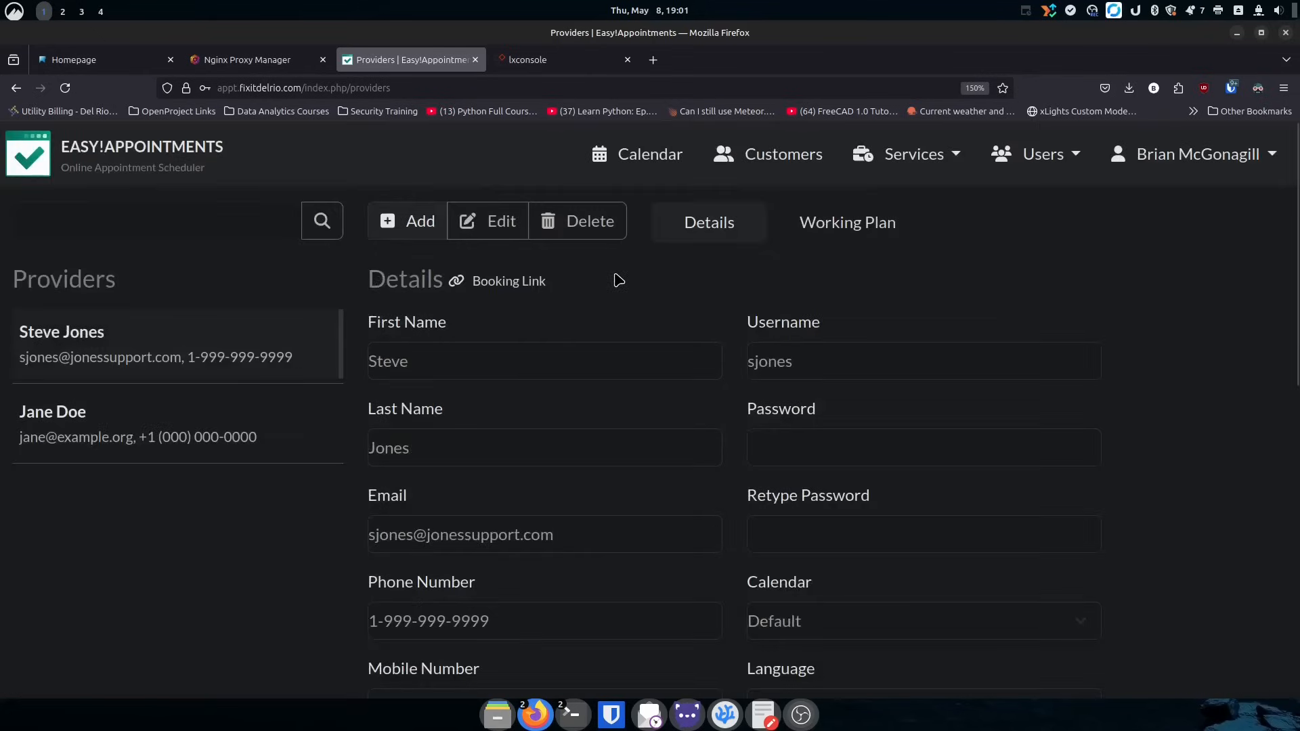
scroll(858, 447, "down", 8)
scroll(760, 450, "up", 2)
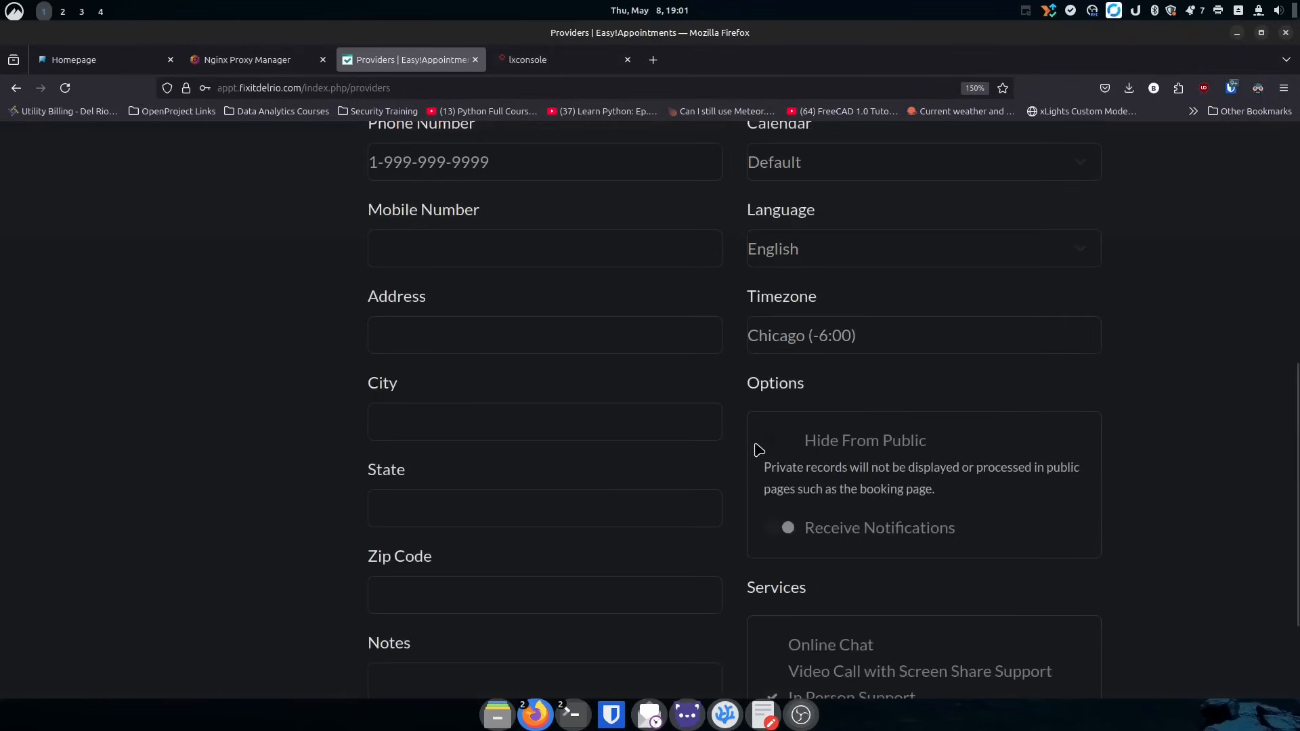
scroll(741, 446, "down", 2)
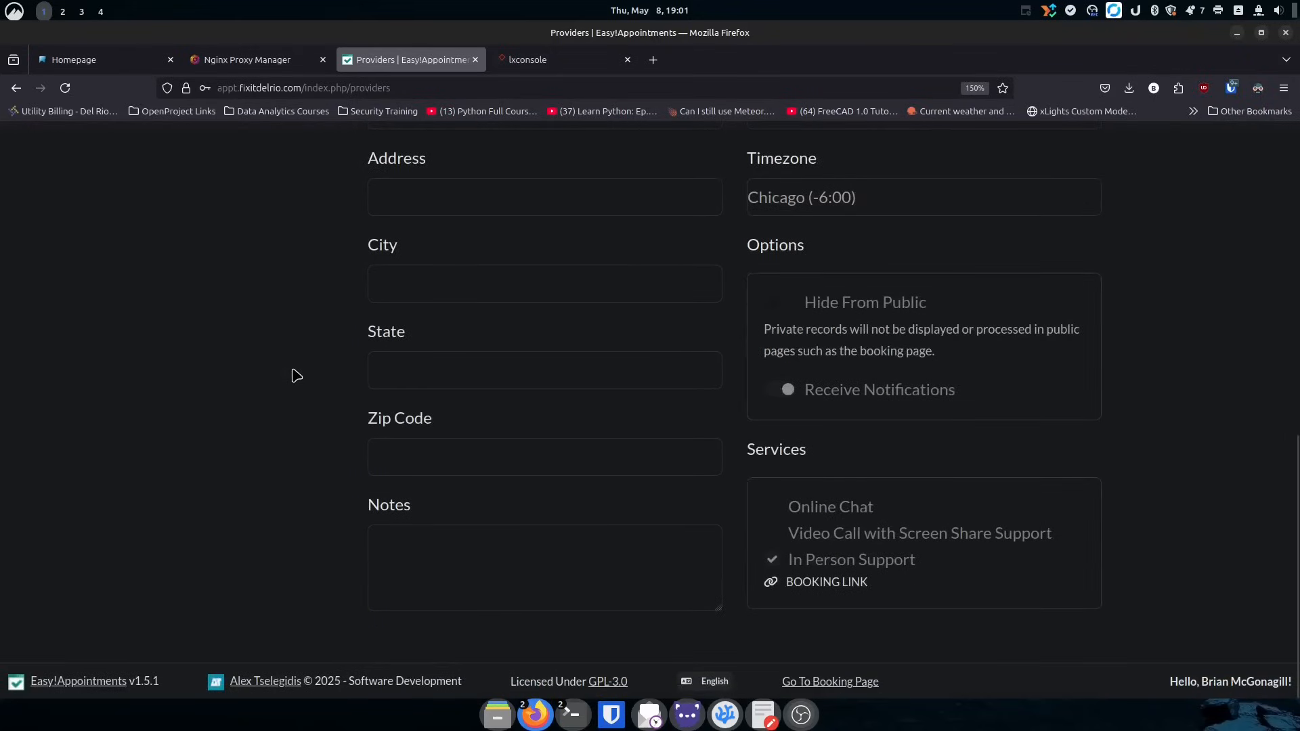
scroll(299, 376, "up", 10)
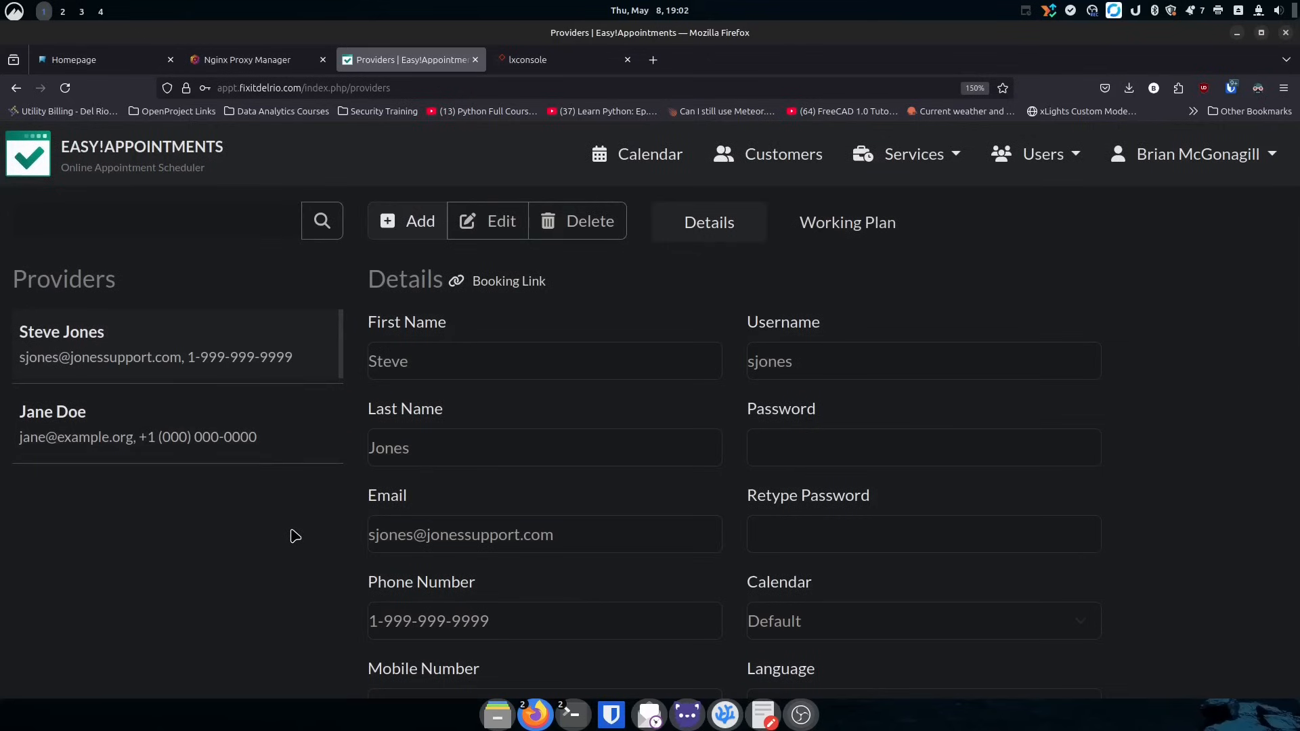
scroll(816, 447, "down", 10)
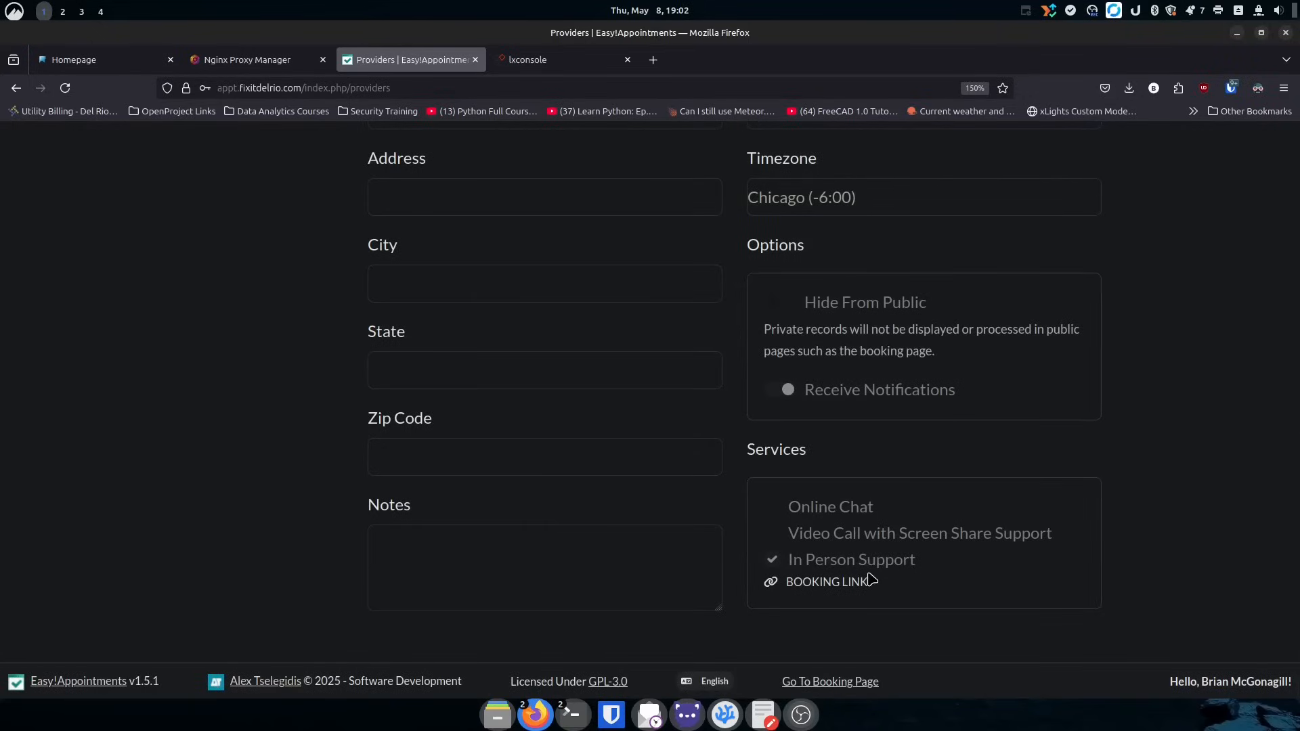
scroll(887, 574, "up", 10)
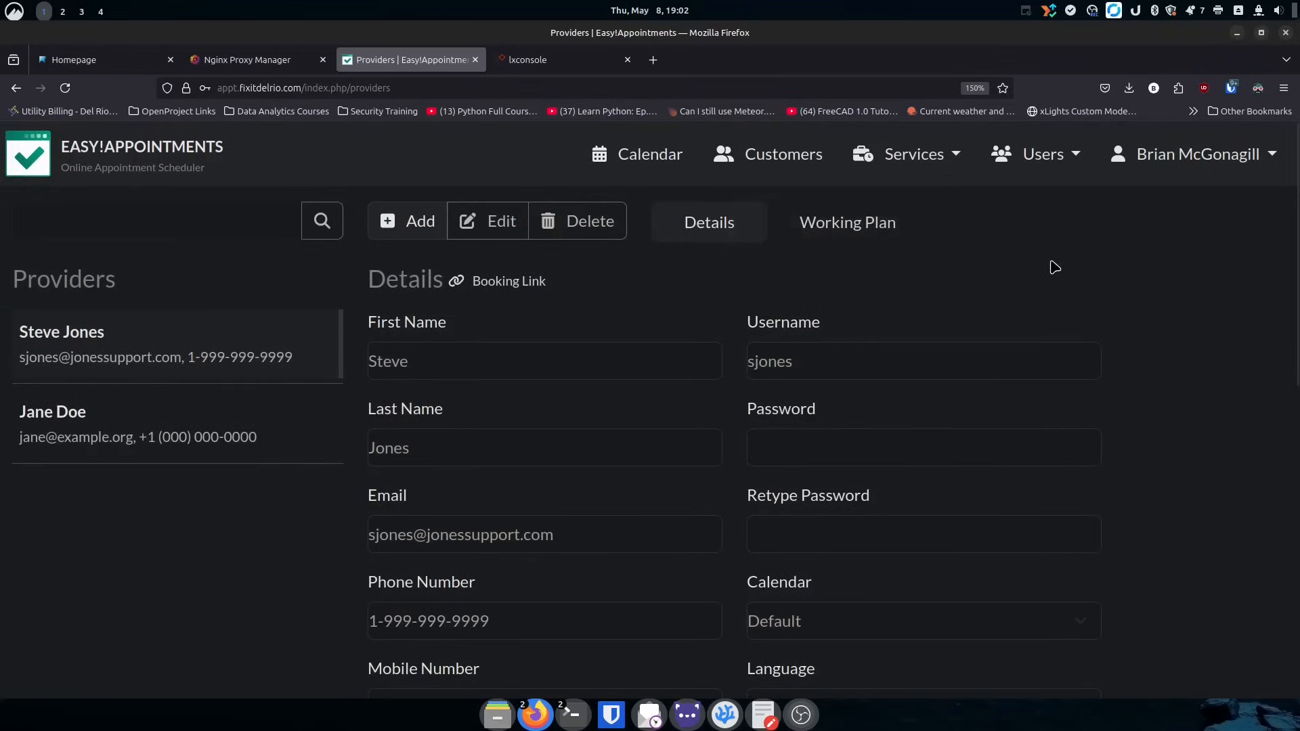
Compare the weekly working plans of the new and the existing provider.
left_click(834, 227)
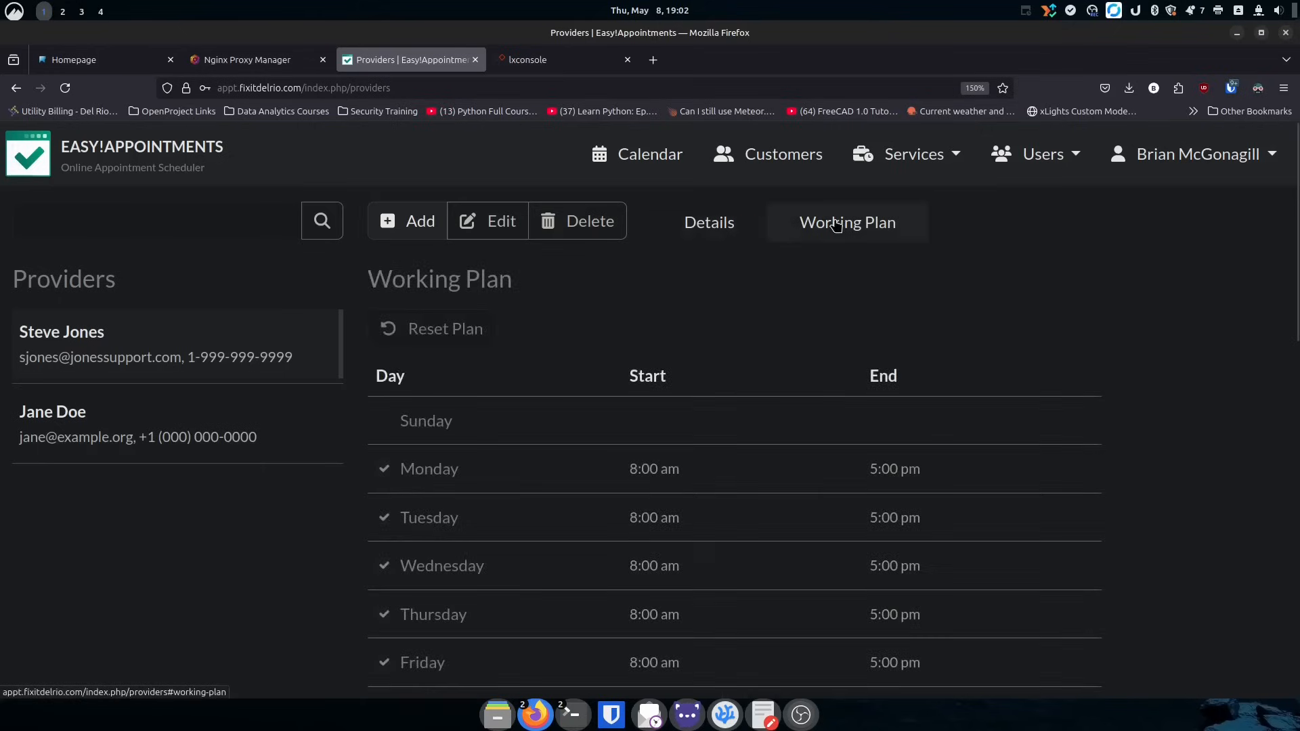
scroll(587, 298, "down", 3)
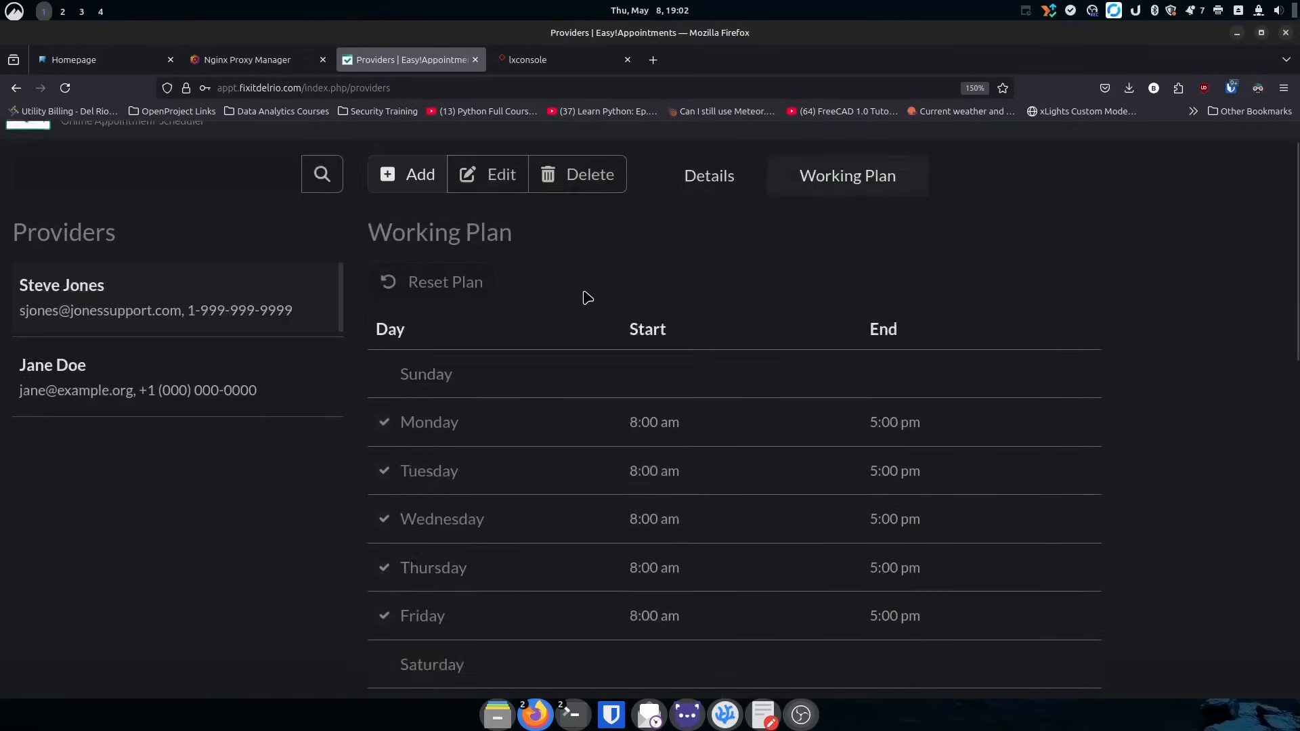
scroll(222, 277, "up", 3)
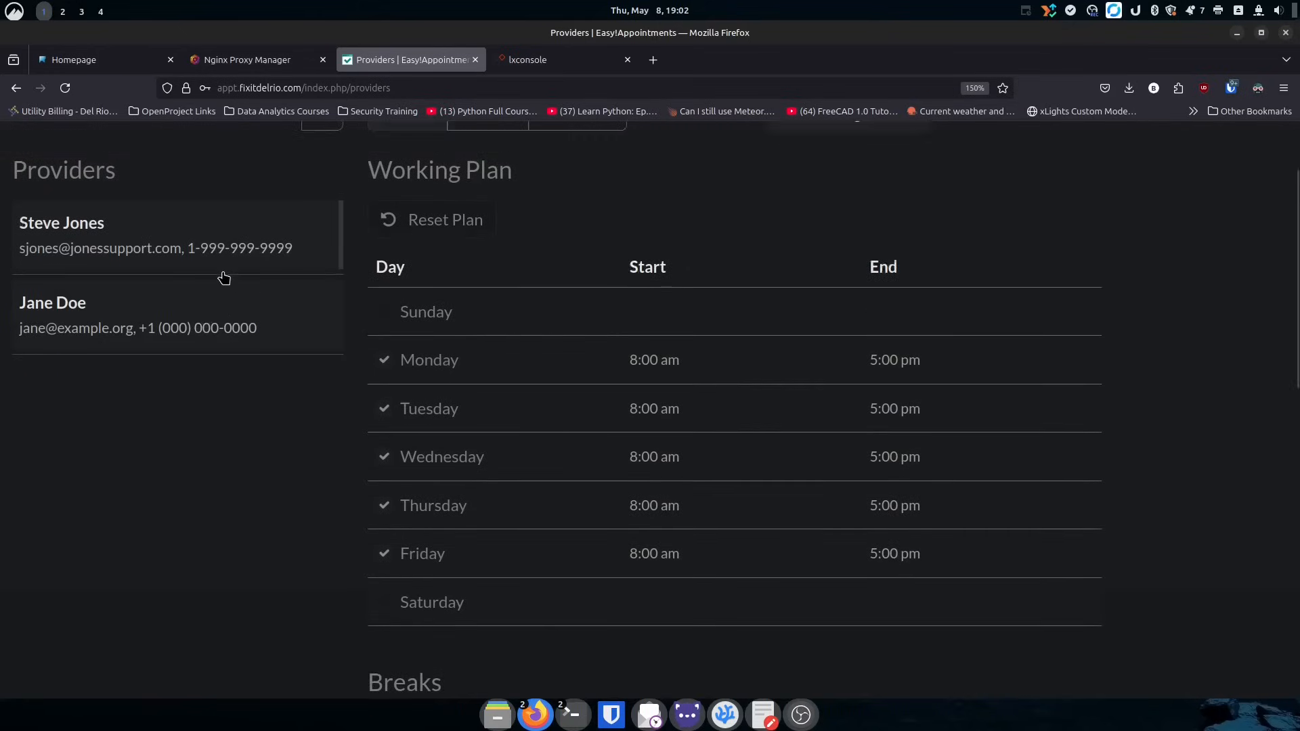
left_click(203, 423)
left_click(207, 353)
left_click(203, 417)
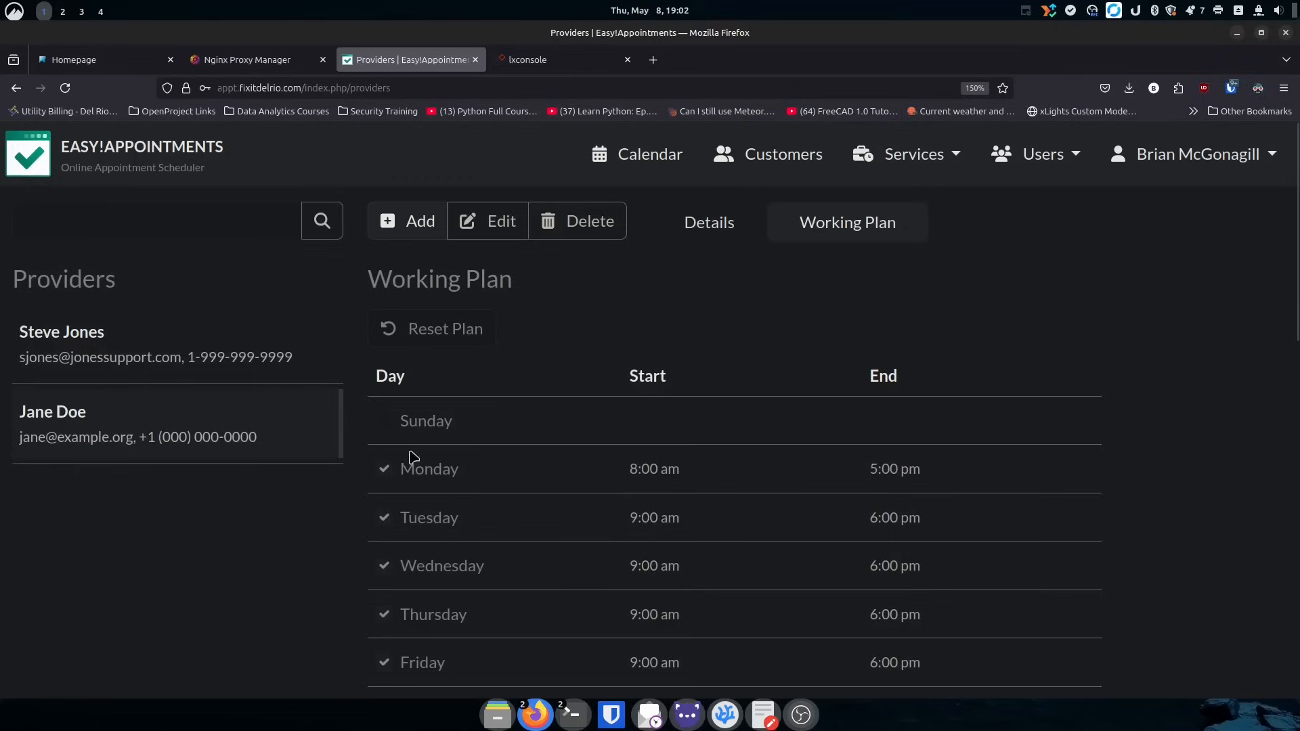
left_click(223, 349)
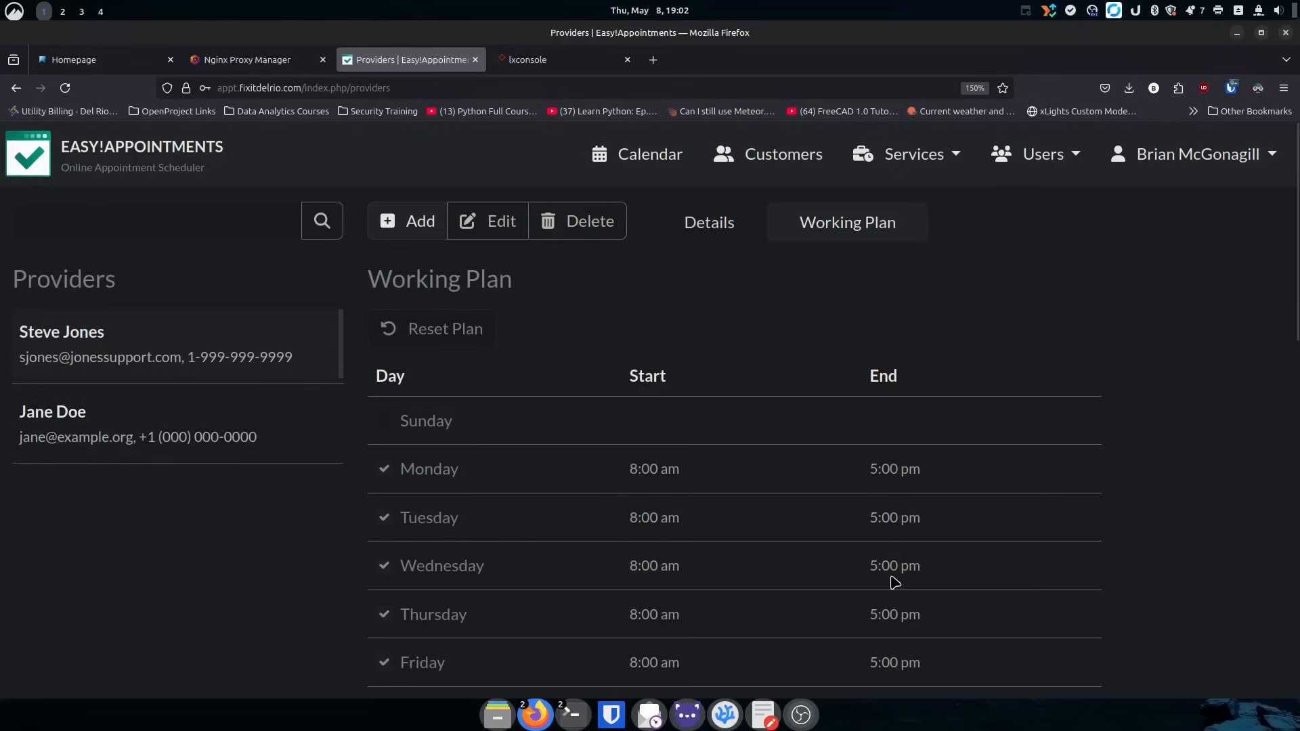
Edit the new provider's working plan, removing Monday and setting Thursday's end time to 12:00 pm.
scroll(604, 484, "down", 2)
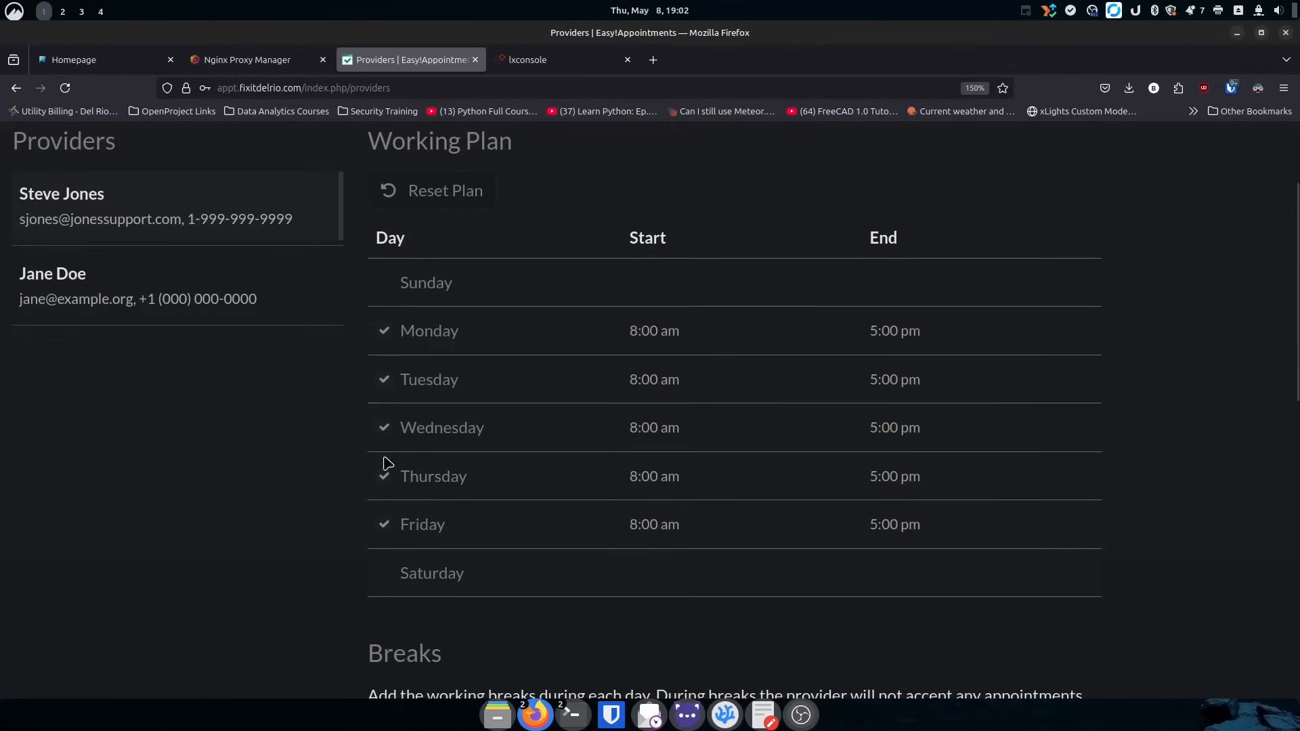
scroll(516, 474, "up", 2)
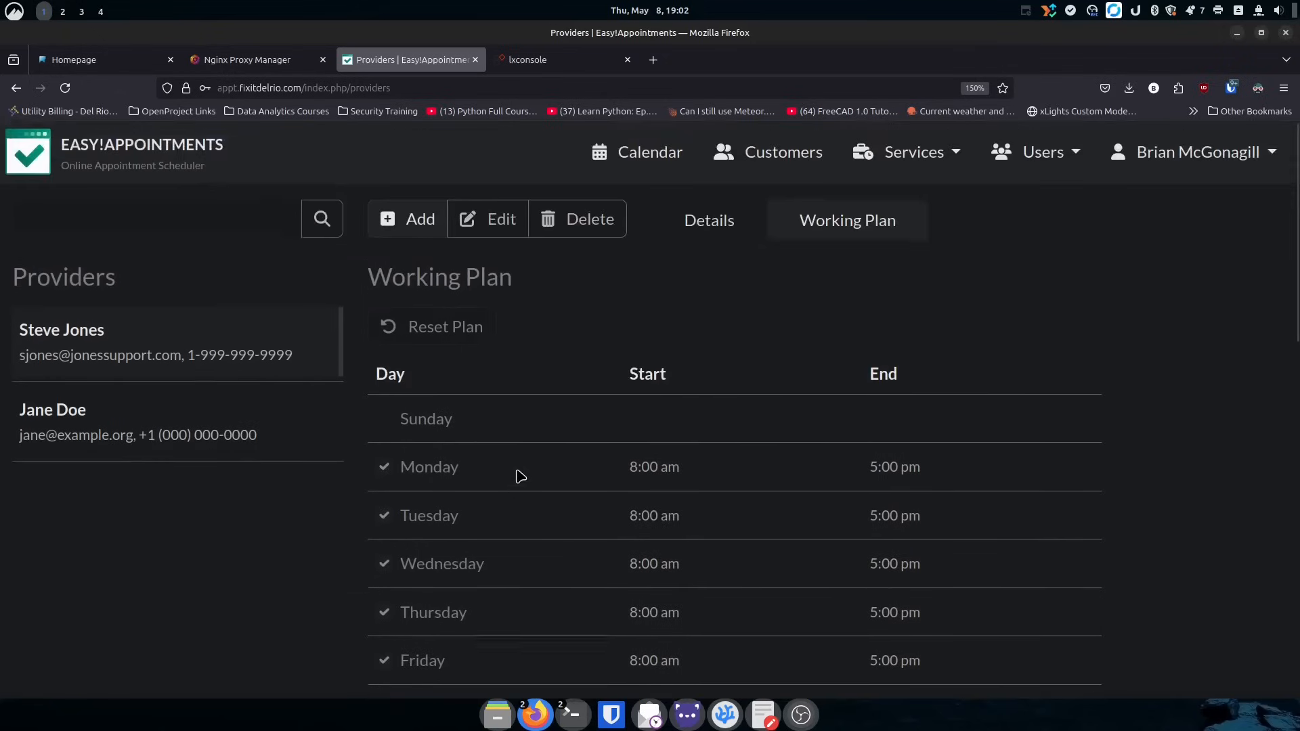
left_click(490, 226)
scroll(542, 336, "down", 2)
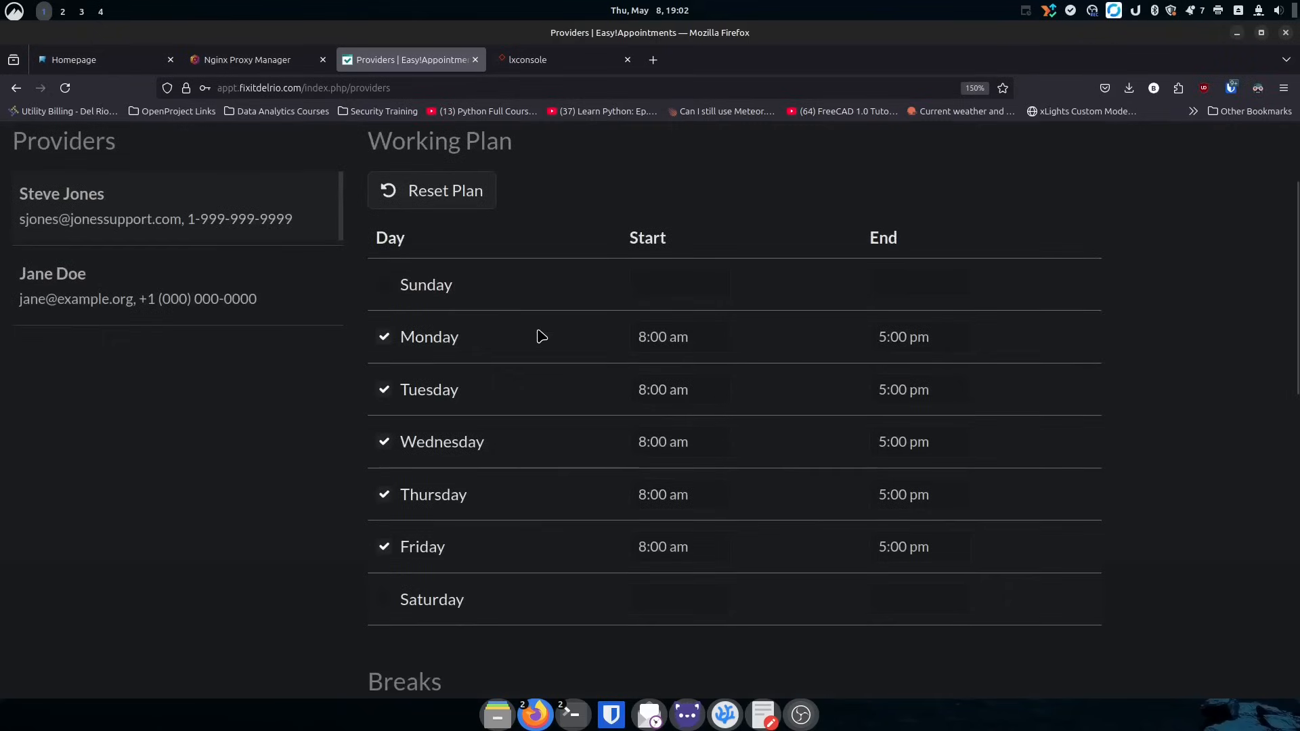
left_click(384, 338)
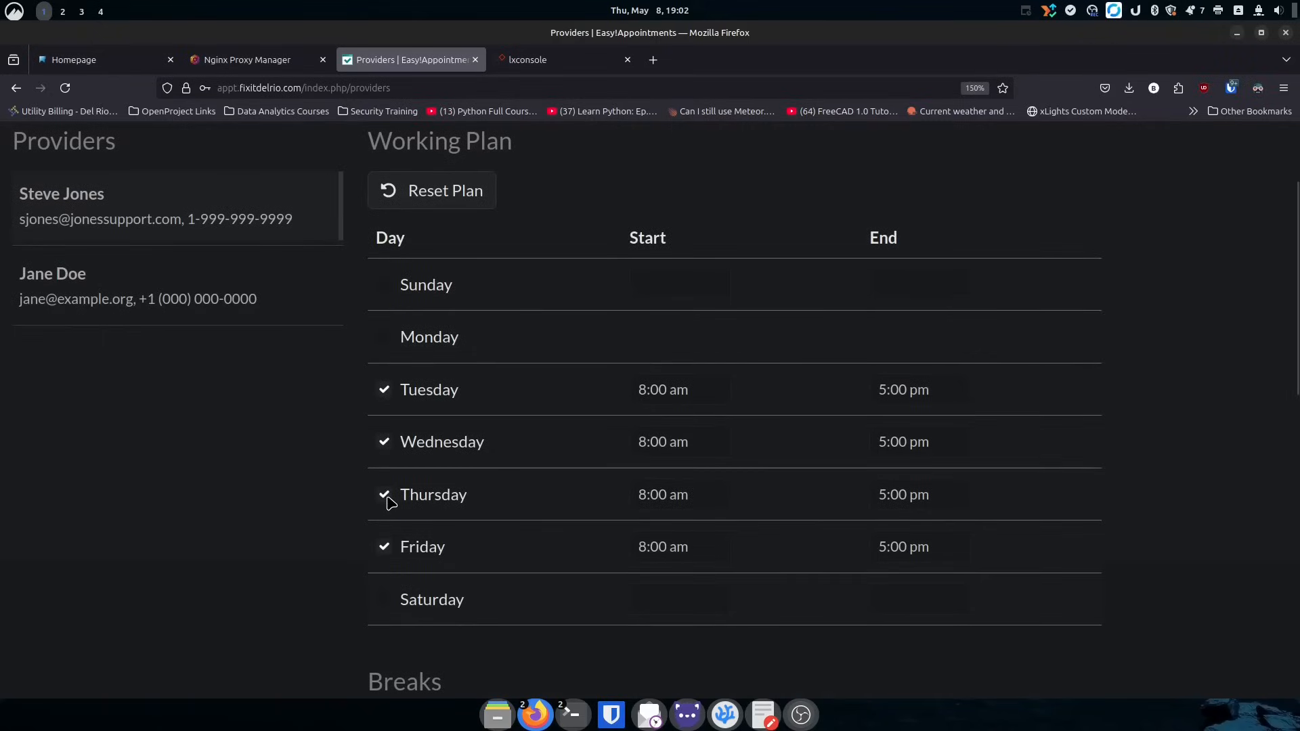
left_click(926, 500)
left_click_drag(944, 496, 847, 494)
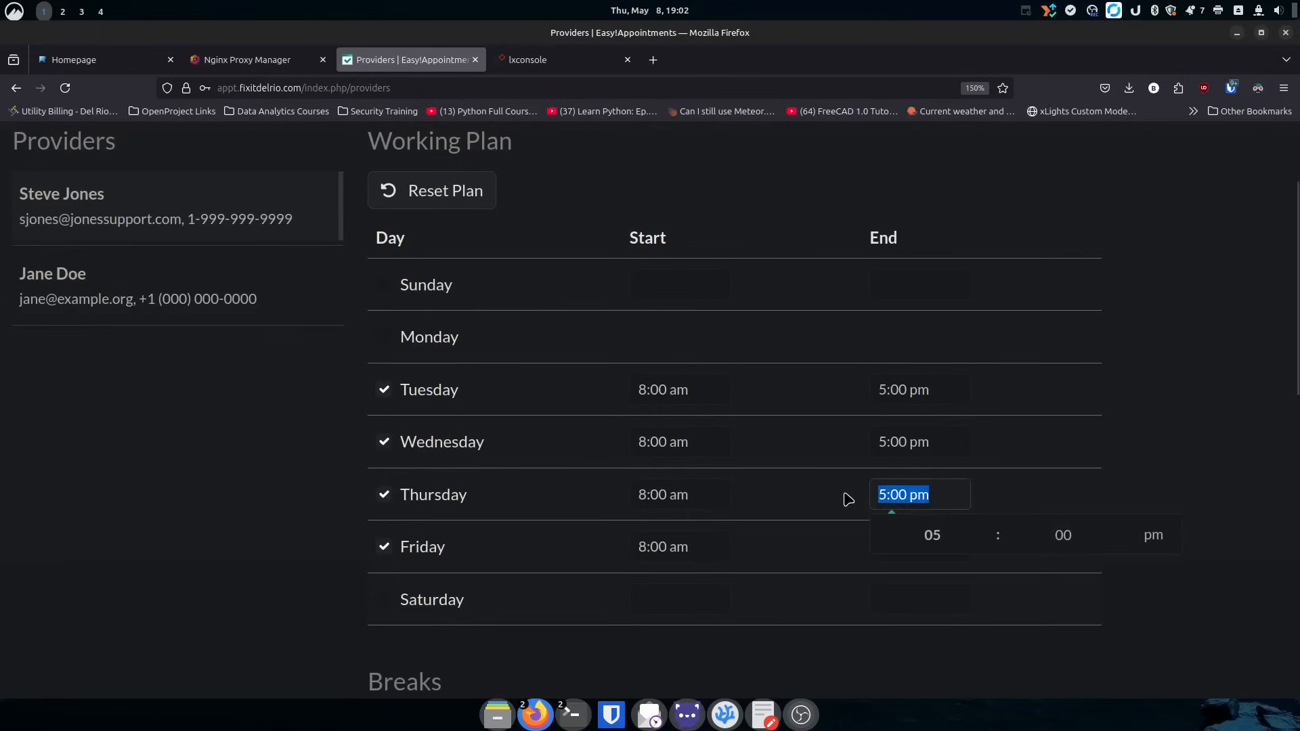
left_click(998, 547)
type("12")
left_click(1037, 494)
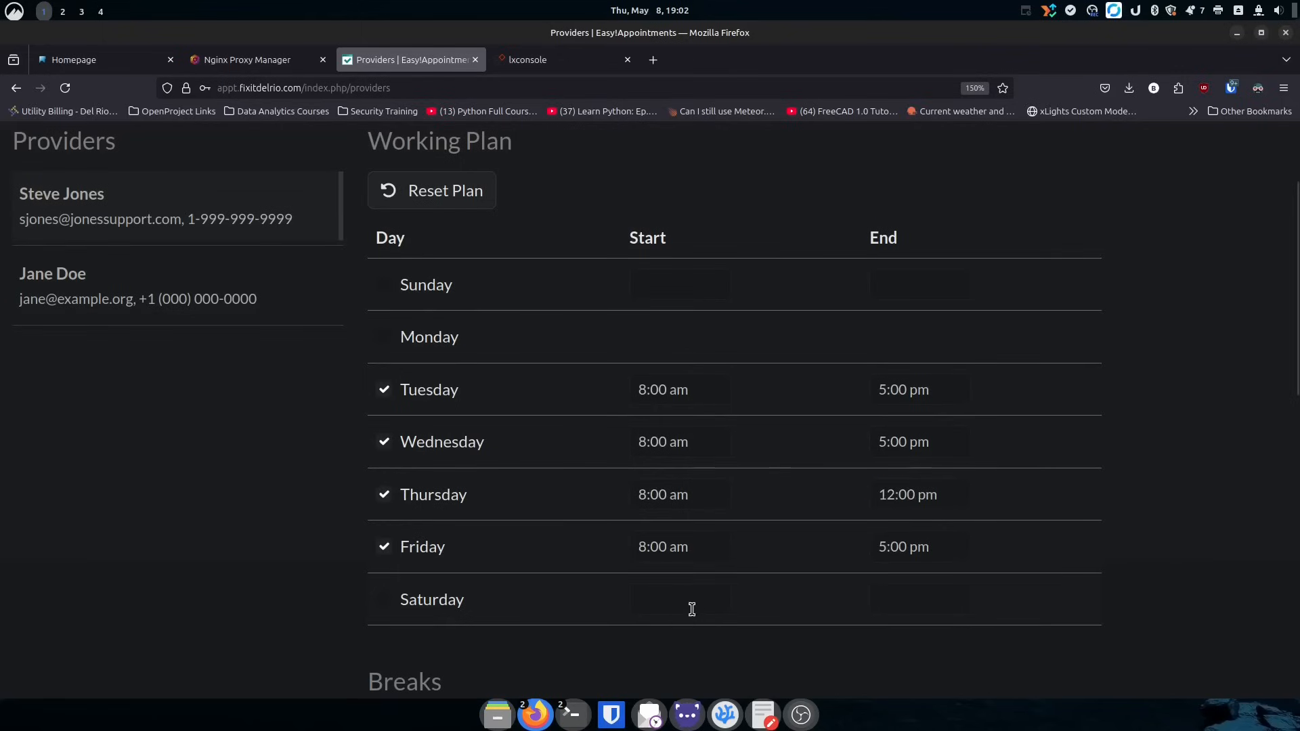
Look over the provider's breaks and working plan exceptions and save the edited working plan.
scroll(691, 609, "down", 5)
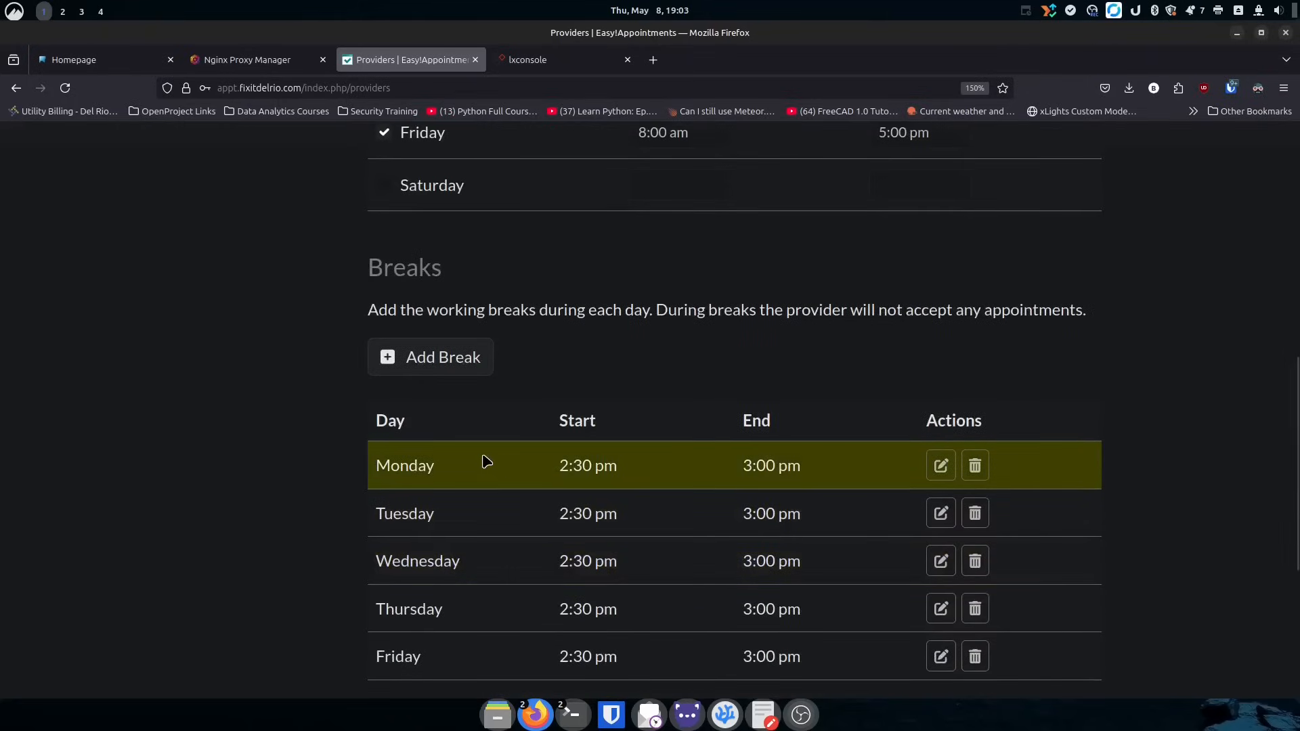
scroll(491, 447, "down", 2)
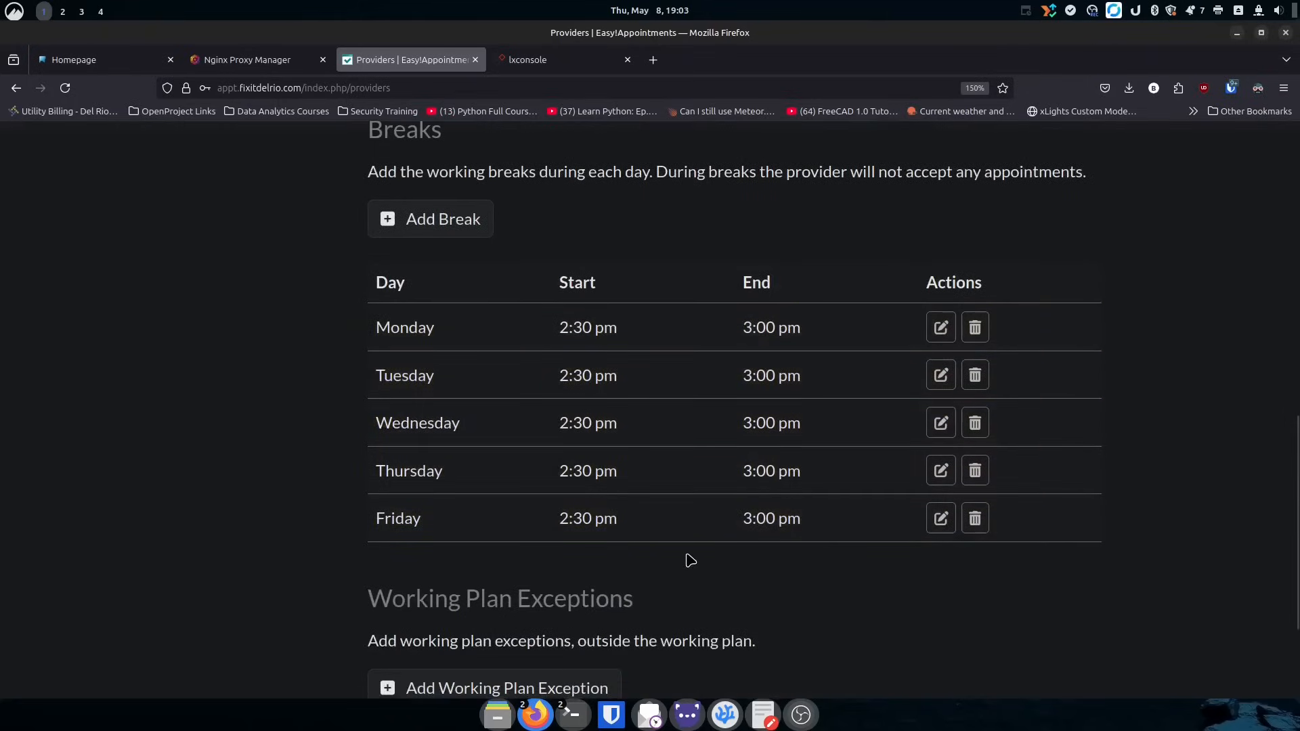
scroll(609, 562, "down", 2)
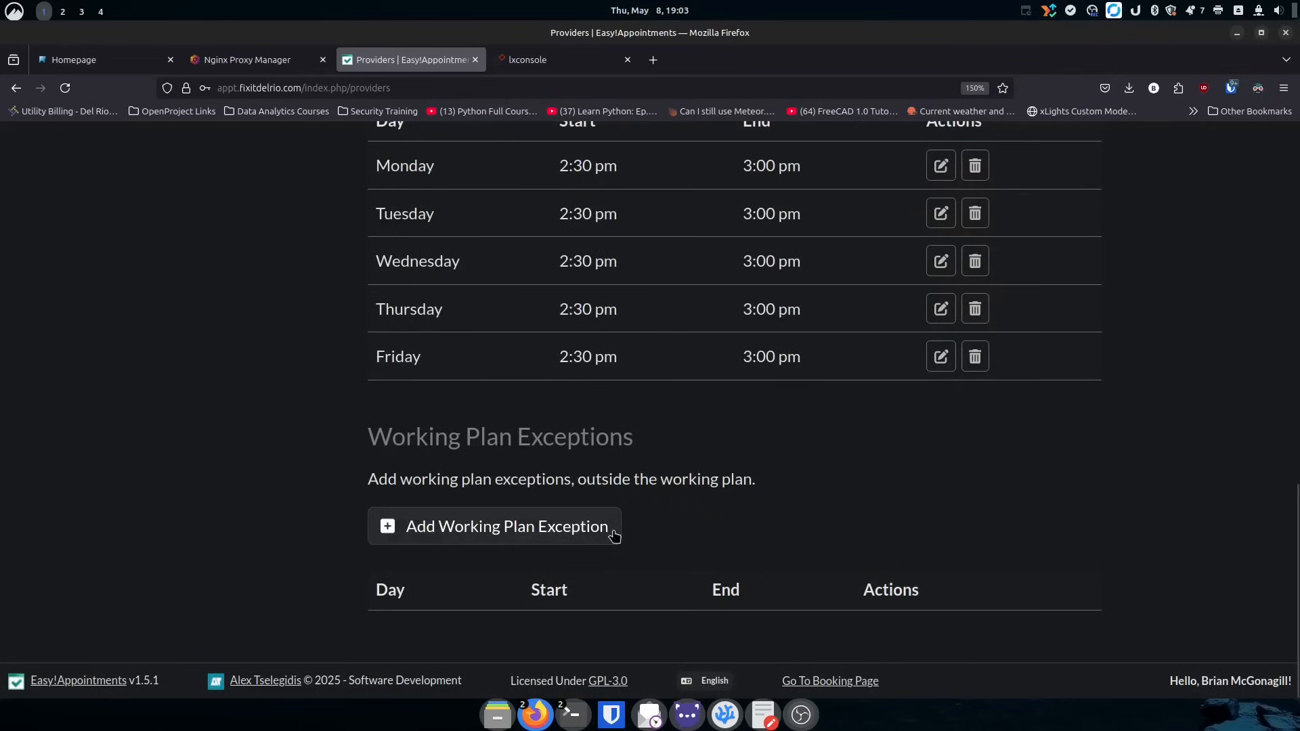
scroll(867, 517, "up", 10)
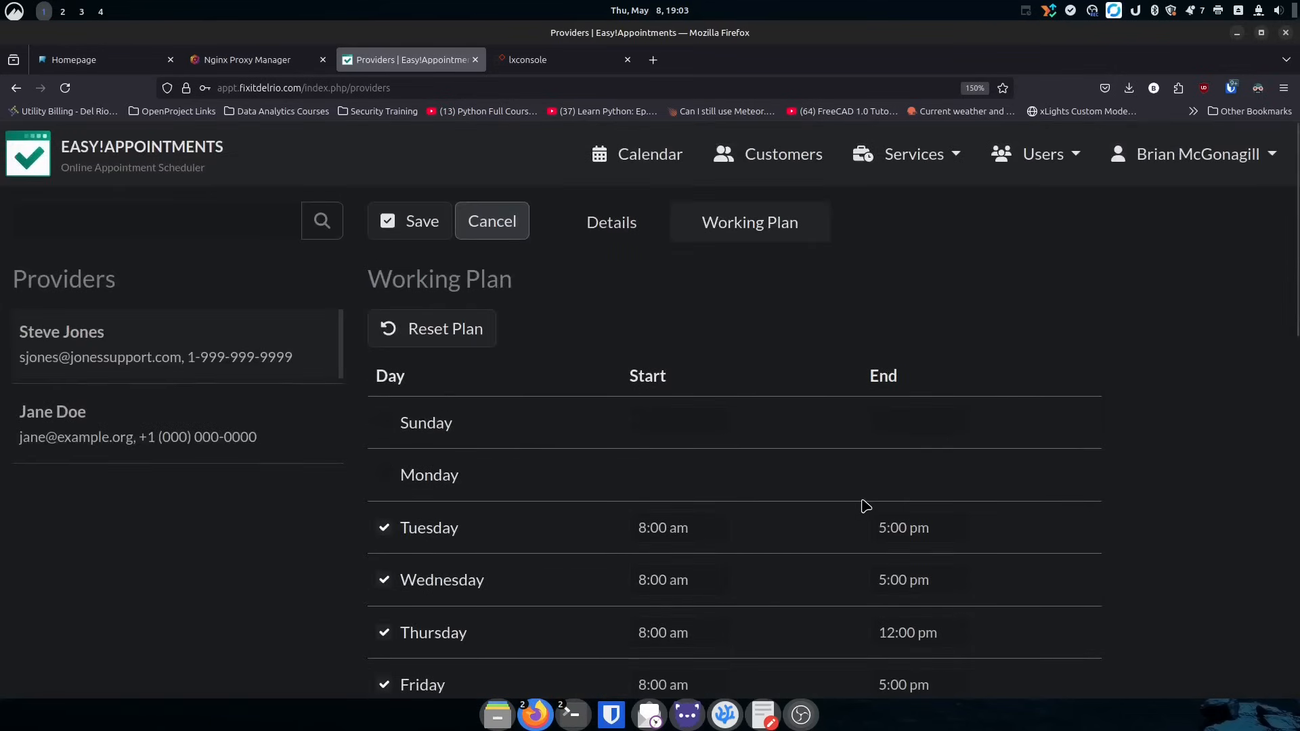
left_click(424, 223)
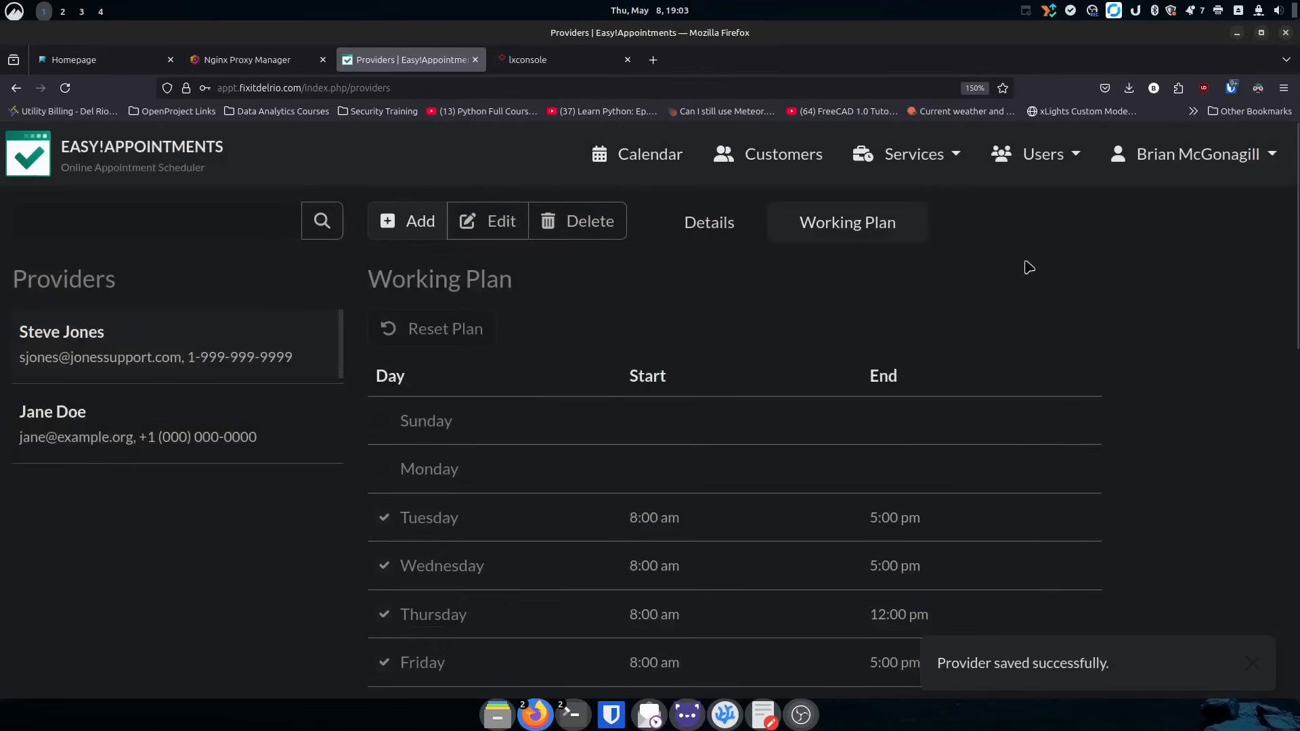
Open the public booking page at appt.fixitdelrio.com in a new private browser window.
left_click(1284, 88)
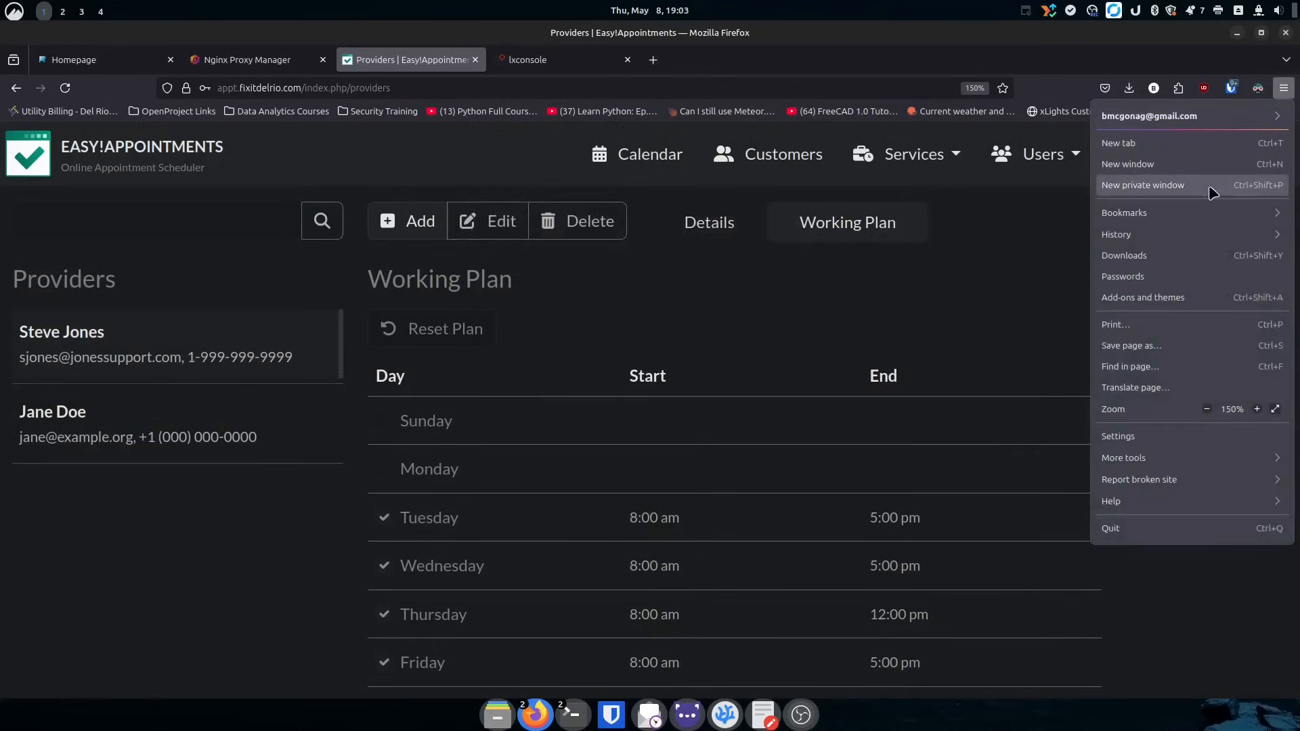
left_click(1151, 186)
type("appt.fixit")
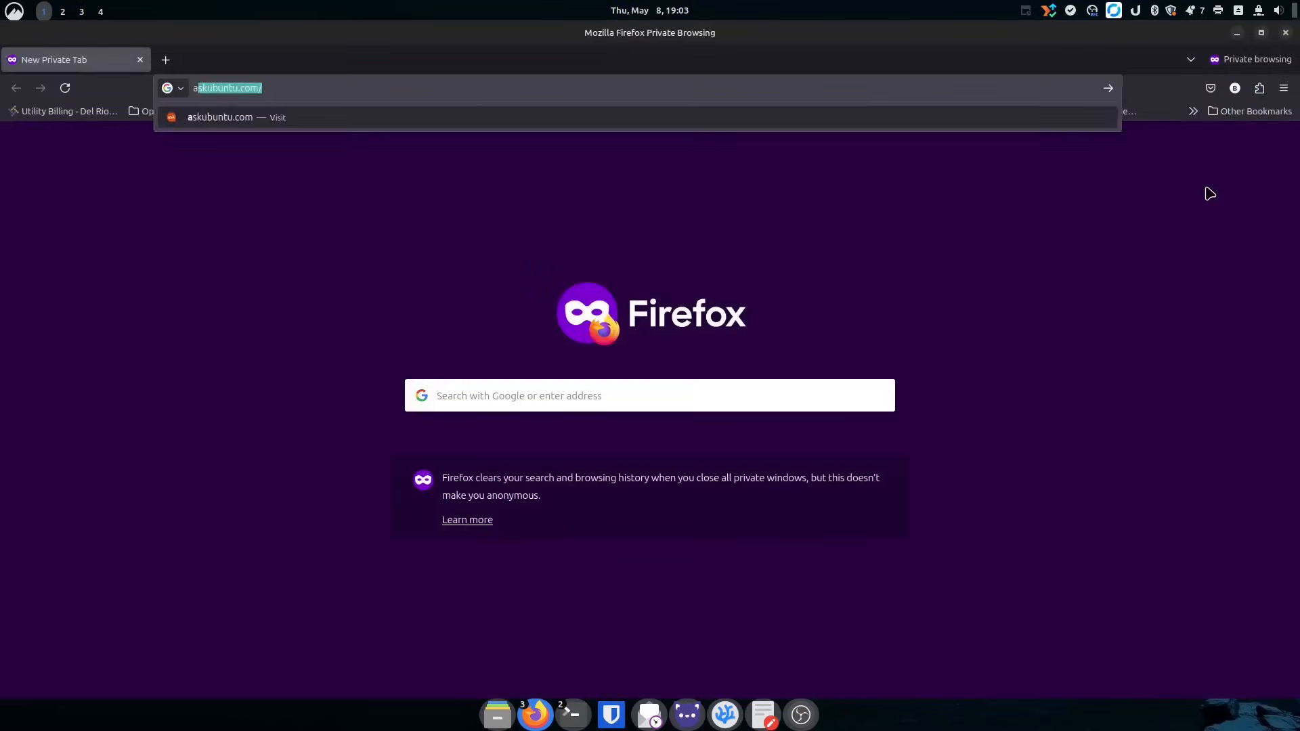
type("delrio.com")
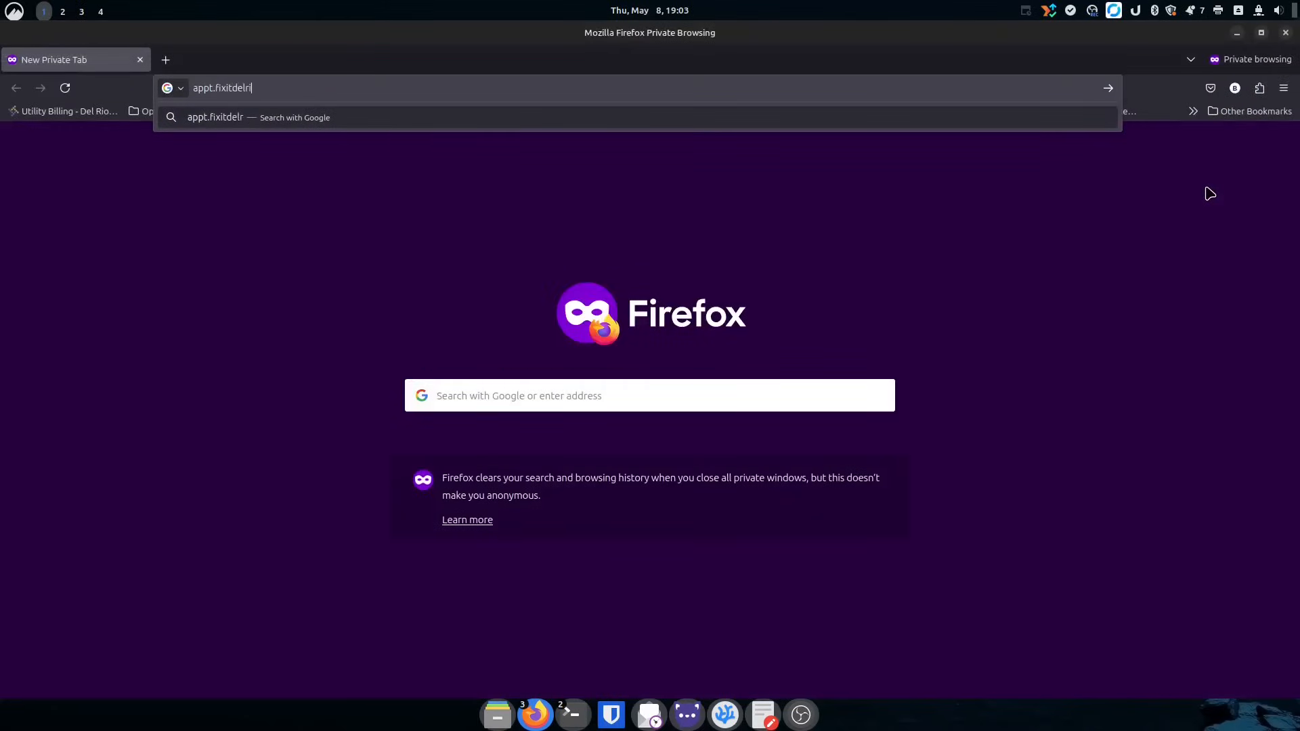
key("Return")
Select the Online Chat service on the booking page and check which providers are offered for it.
left_click(589, 434)
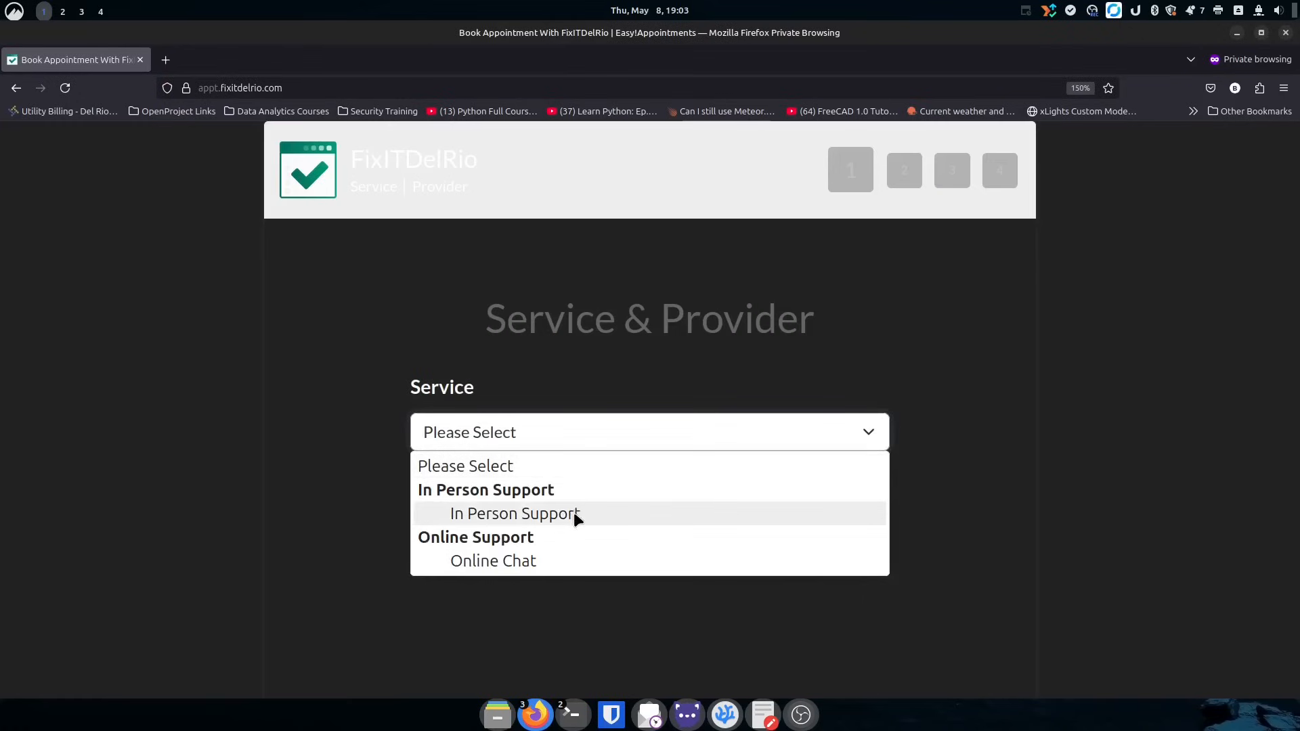
left_click(566, 566)
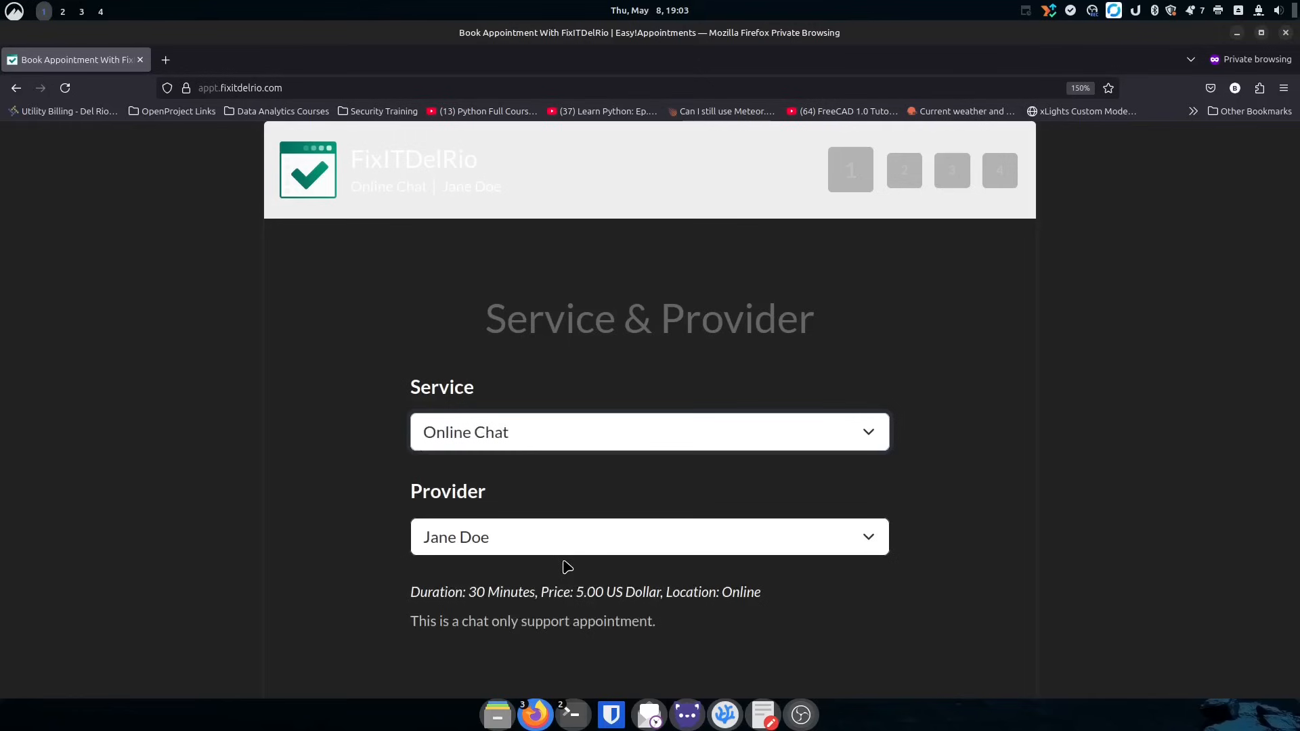
left_click(526, 534)
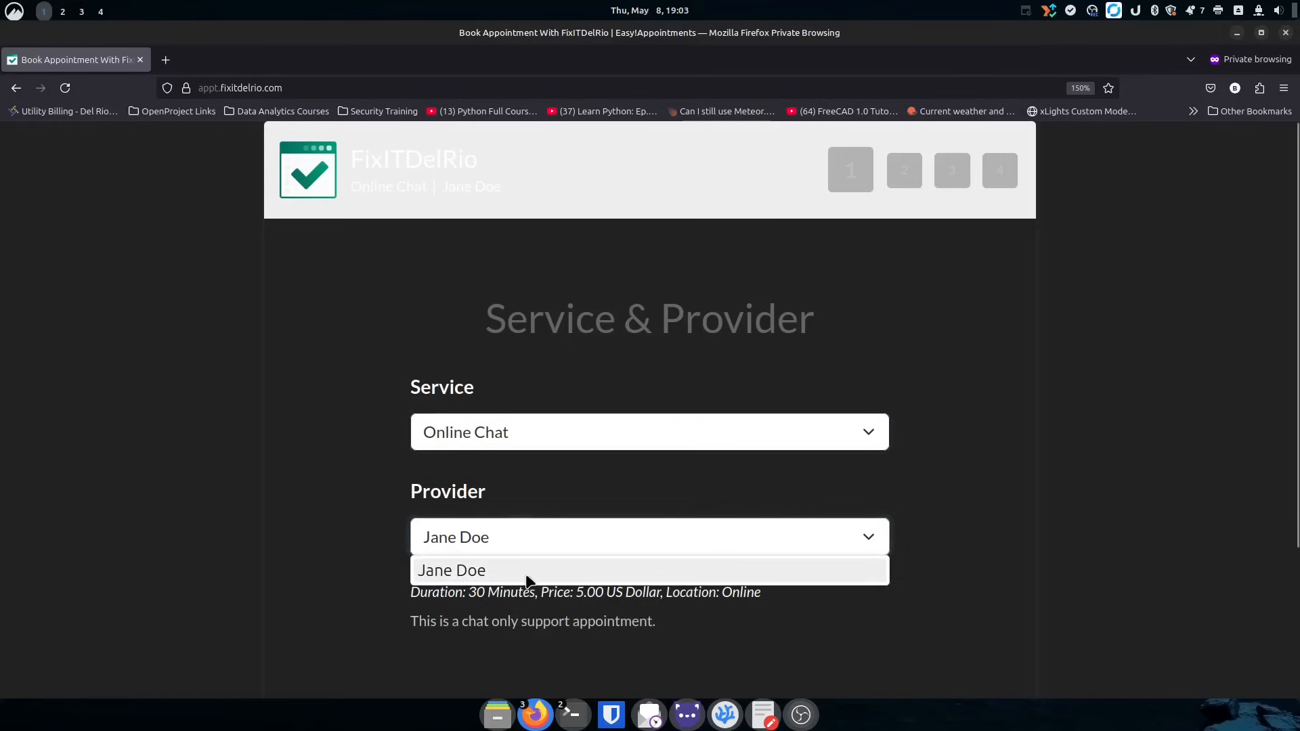
left_click(523, 540)
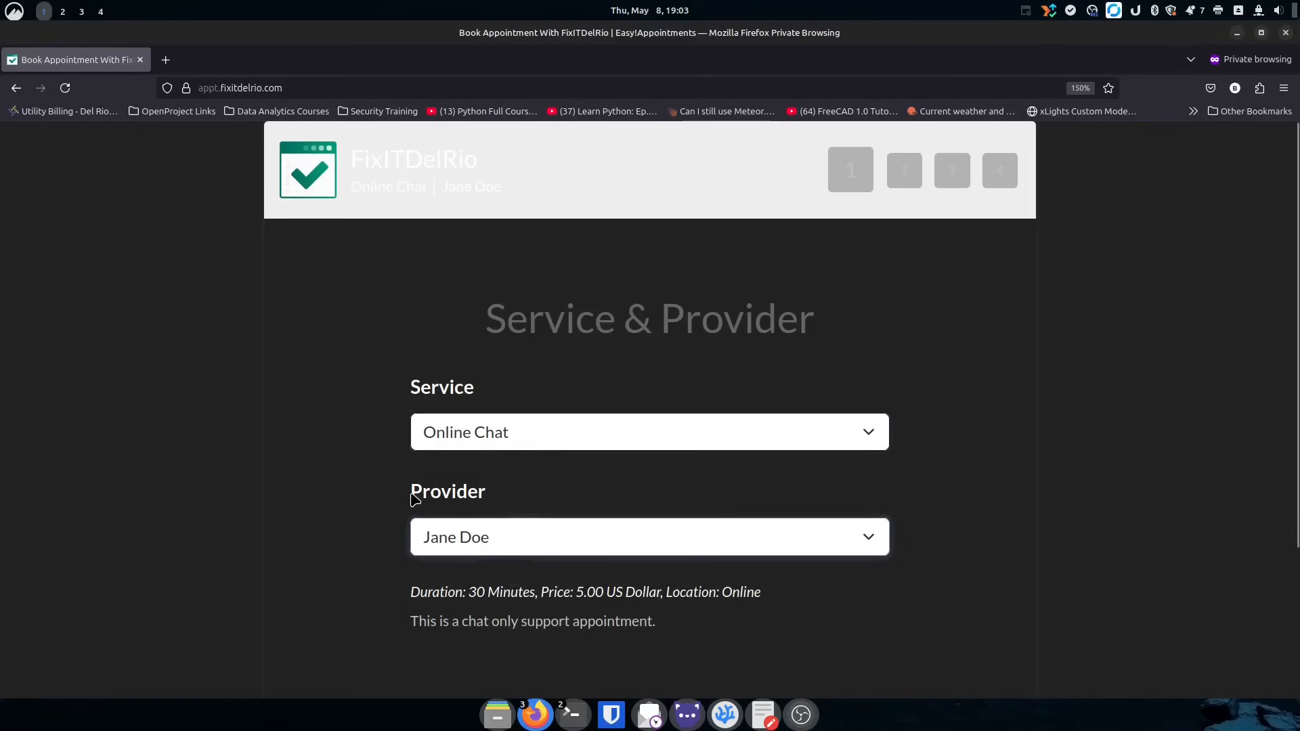
scroll(389, 499, "down", 2)
scroll(388, 489, "up", 2)
Switch the service to In Person Support and check its available providers and the list of services.
left_click(544, 430)
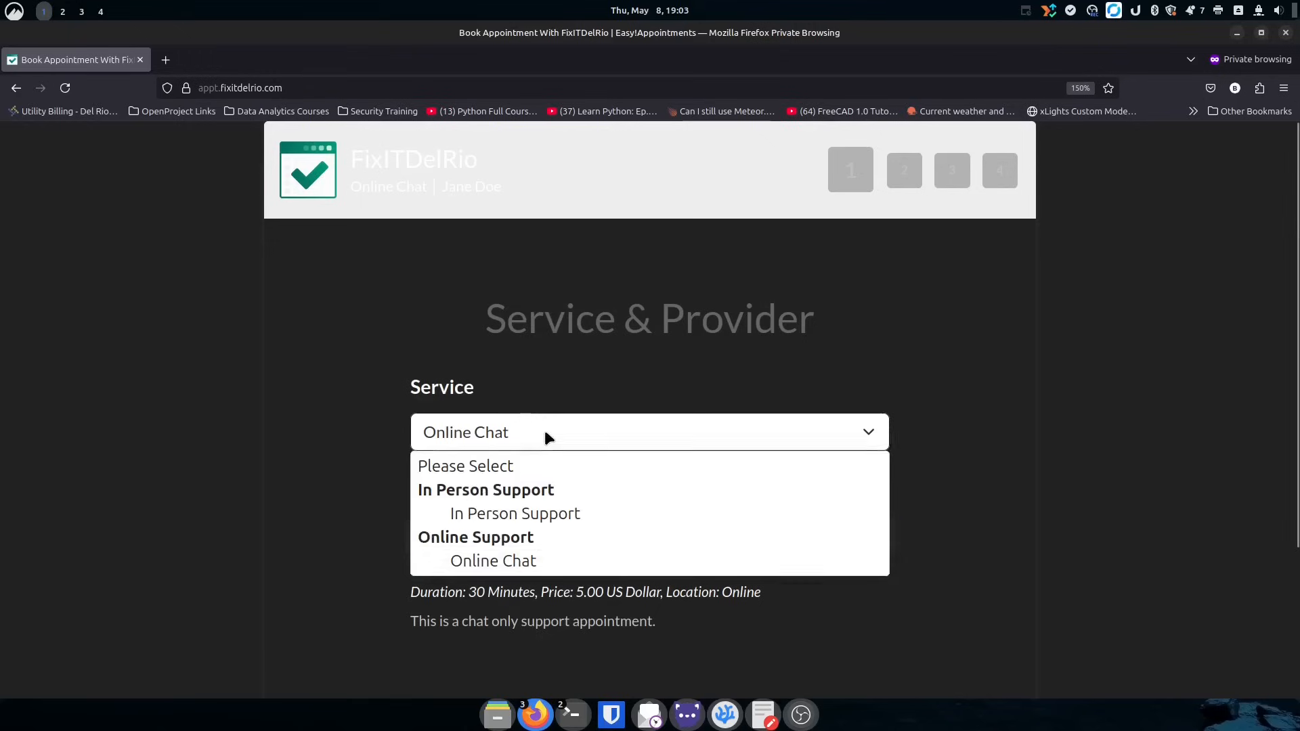
left_click(560, 513)
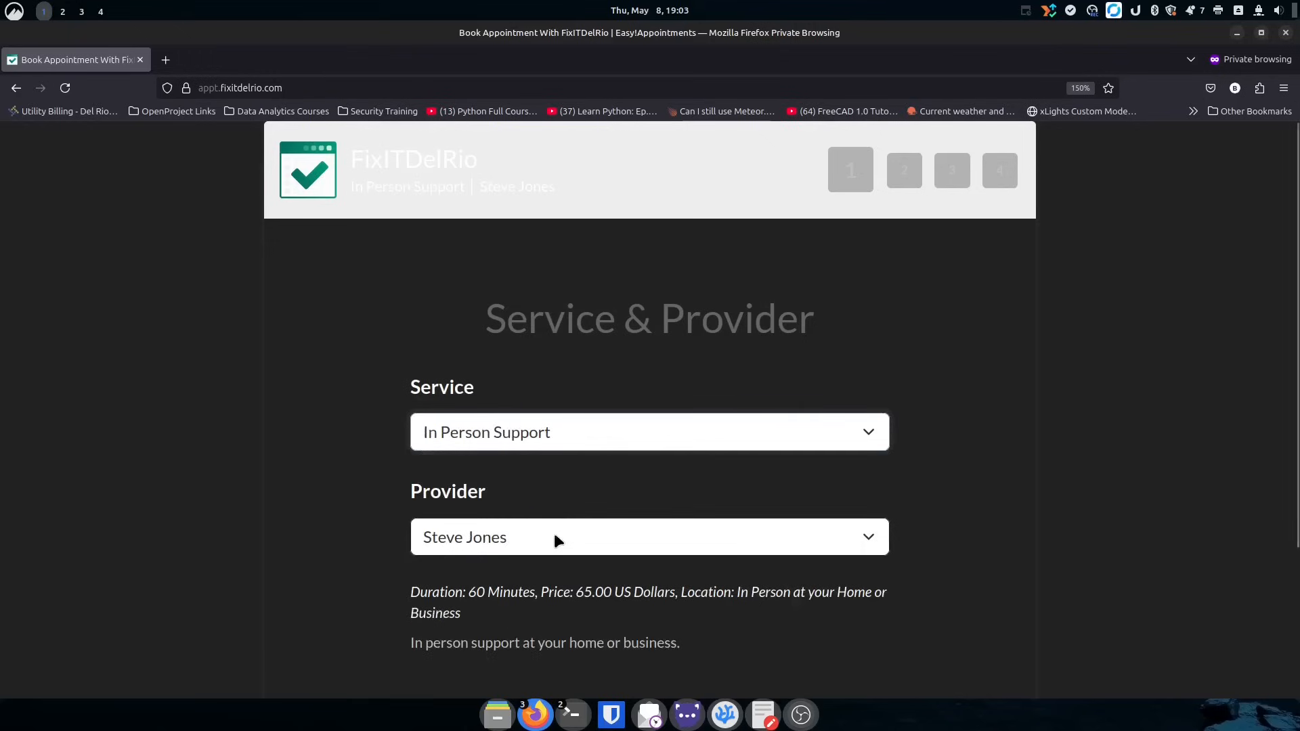
left_click(554, 535)
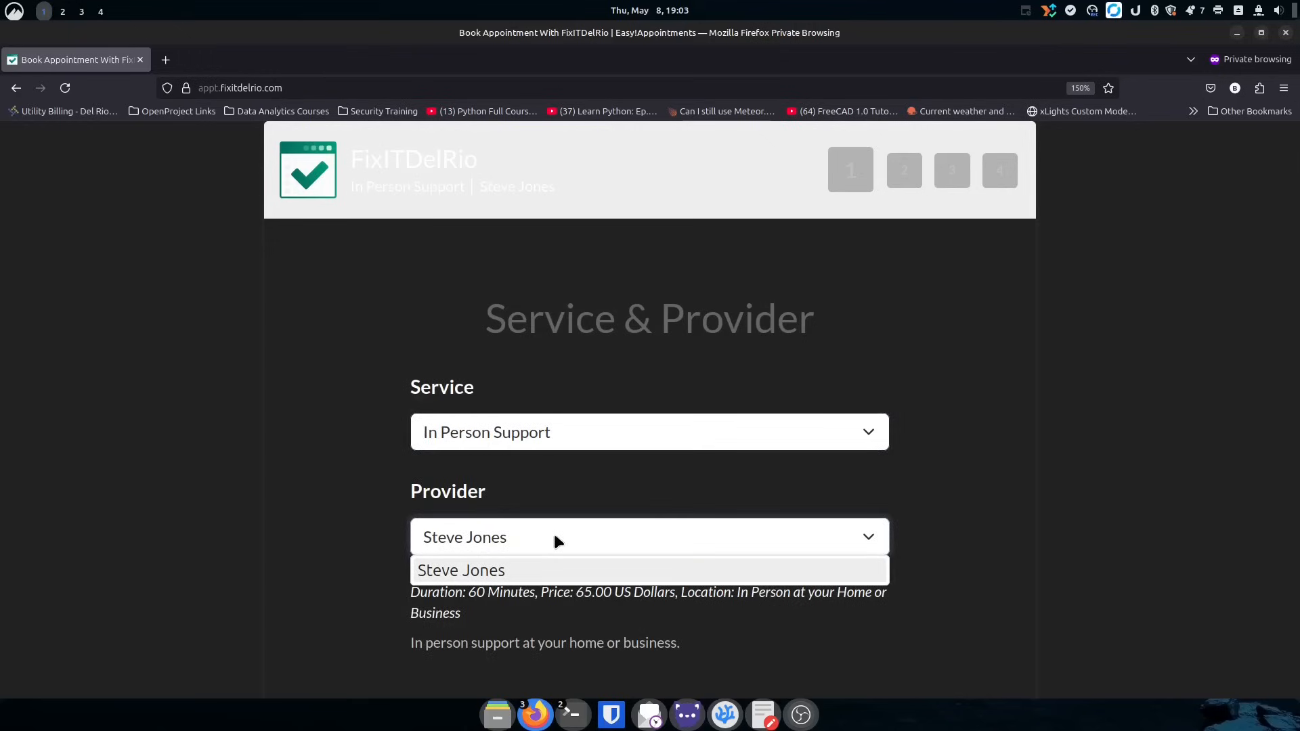
left_click(554, 532)
left_click(580, 437)
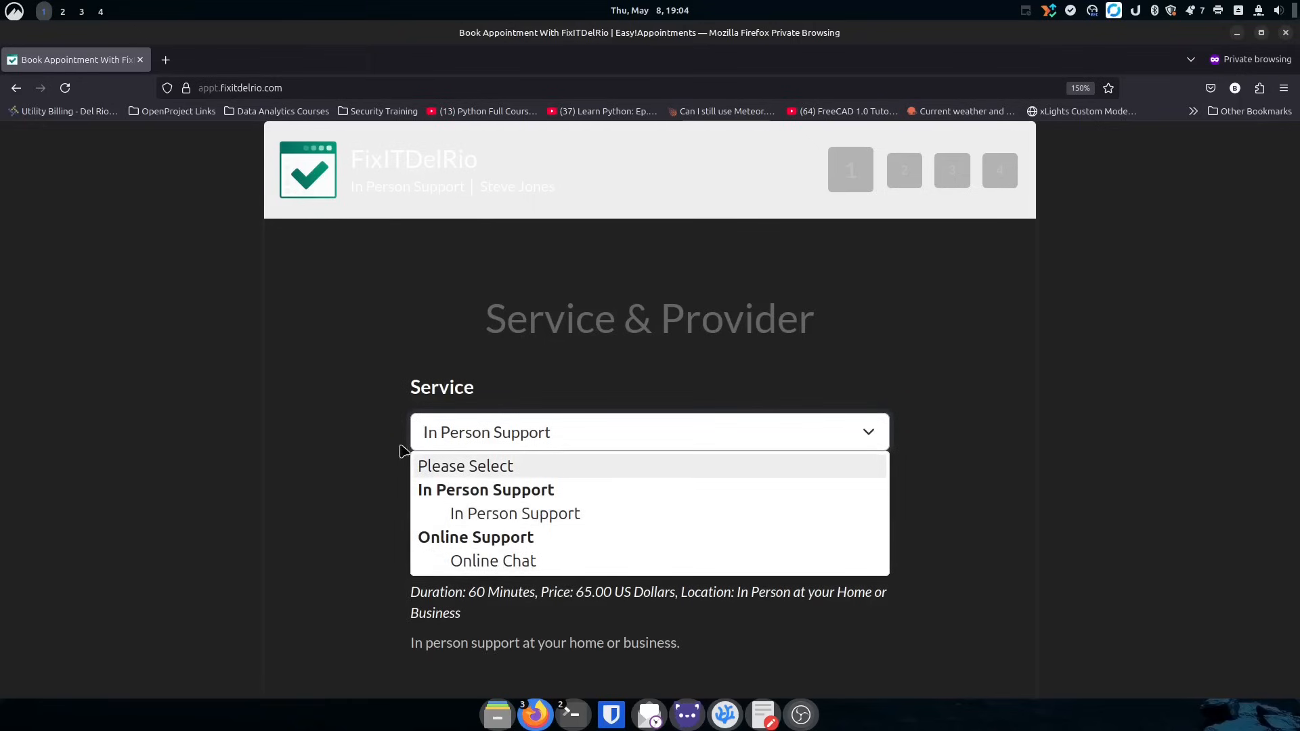
left_click(492, 441)
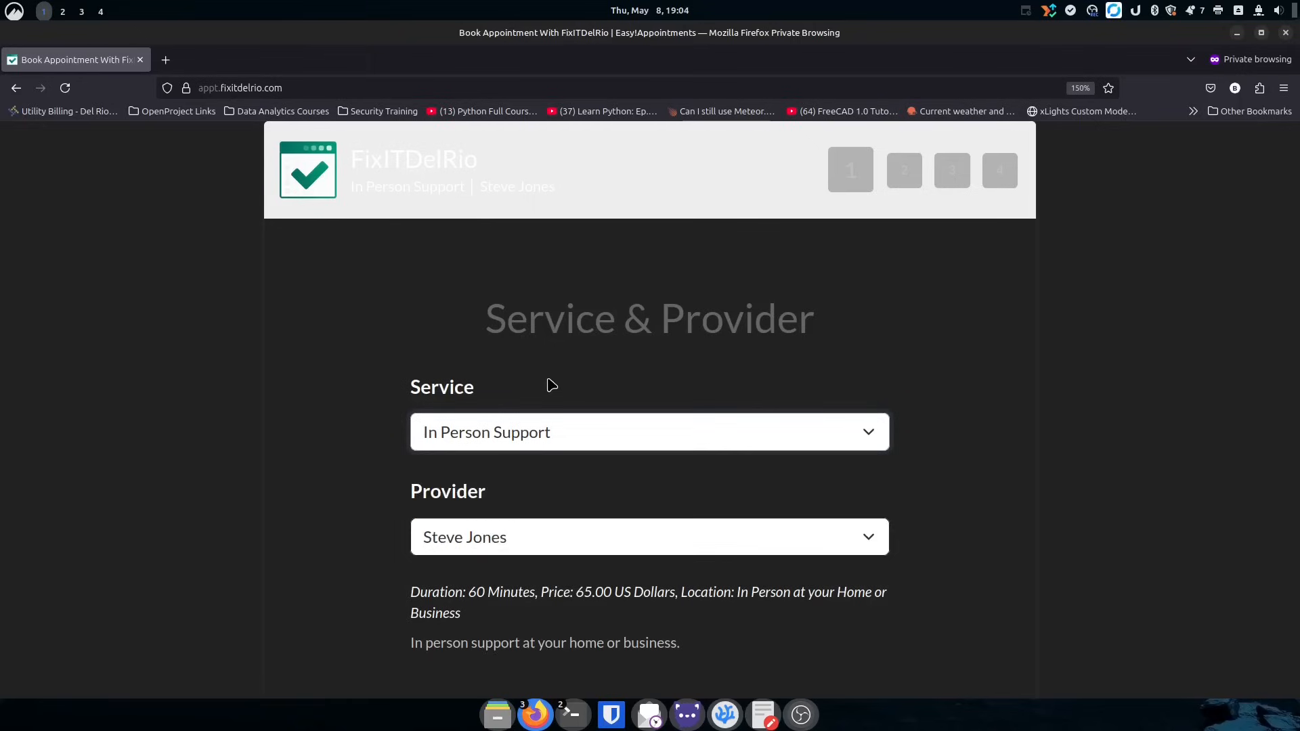
left_click(570, 436)
left_click(570, 437)
Choose the Online Chat service with its offered provider and proceed to the appointment date and time.
left_click(571, 436)
left_click(530, 562)
left_click(539, 531)
left_click(539, 535)
scroll(517, 615, "down", 3)
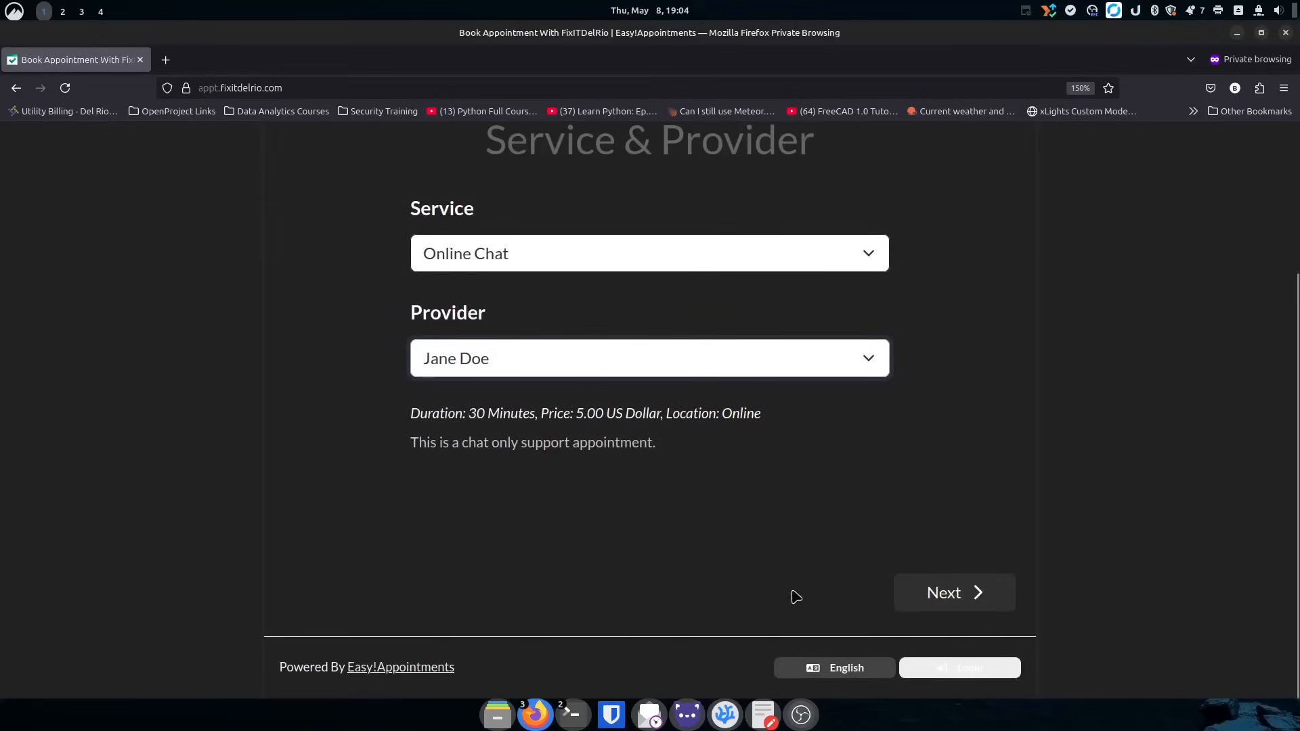
left_click(932, 601)
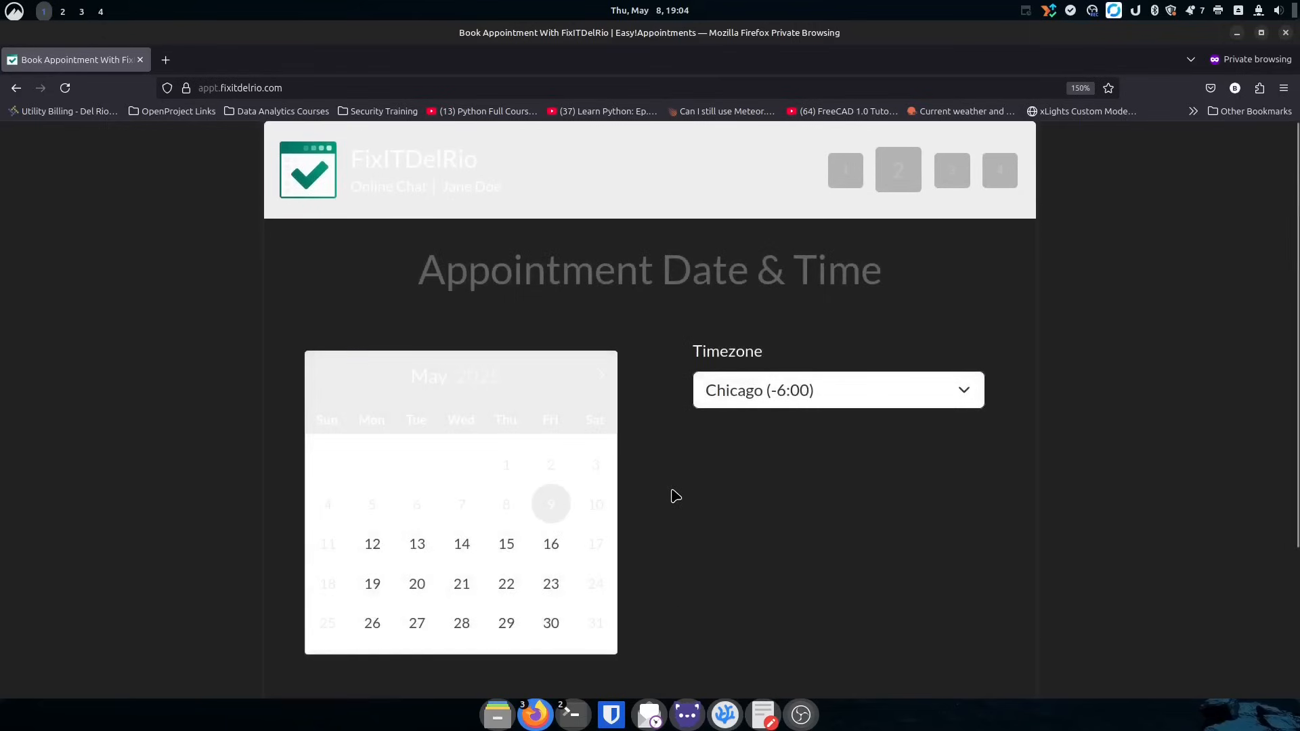
Check the time slots for May 15, choose May 9 at 9:30 am, and proceed to the customer information.
scroll(677, 493, "down", 3)
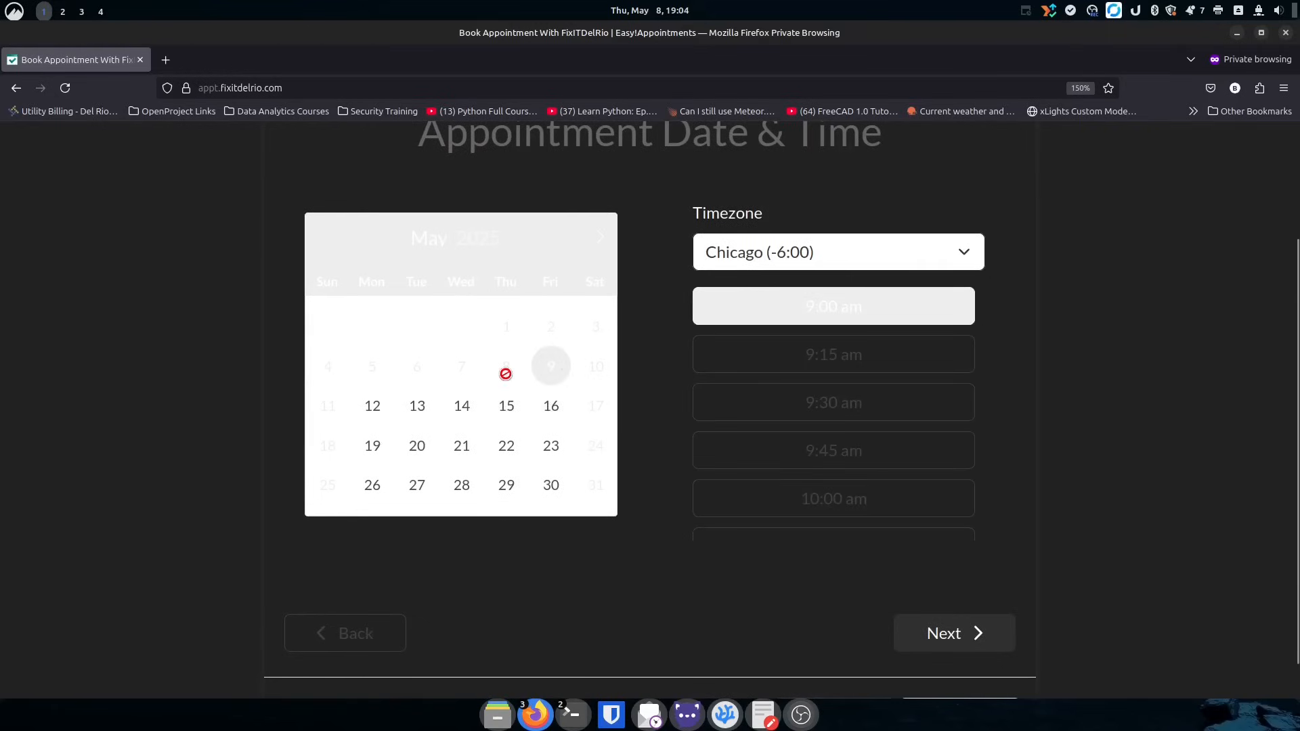
left_click(505, 410)
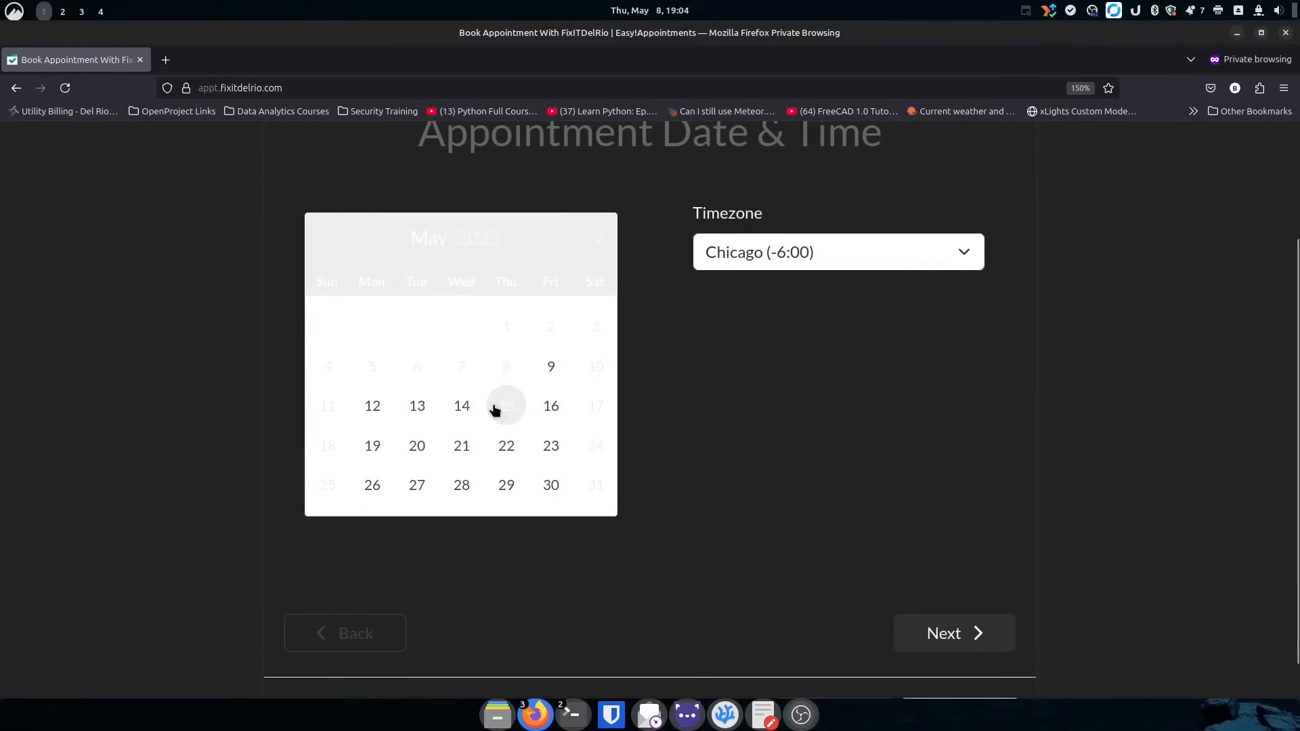
left_click(553, 367)
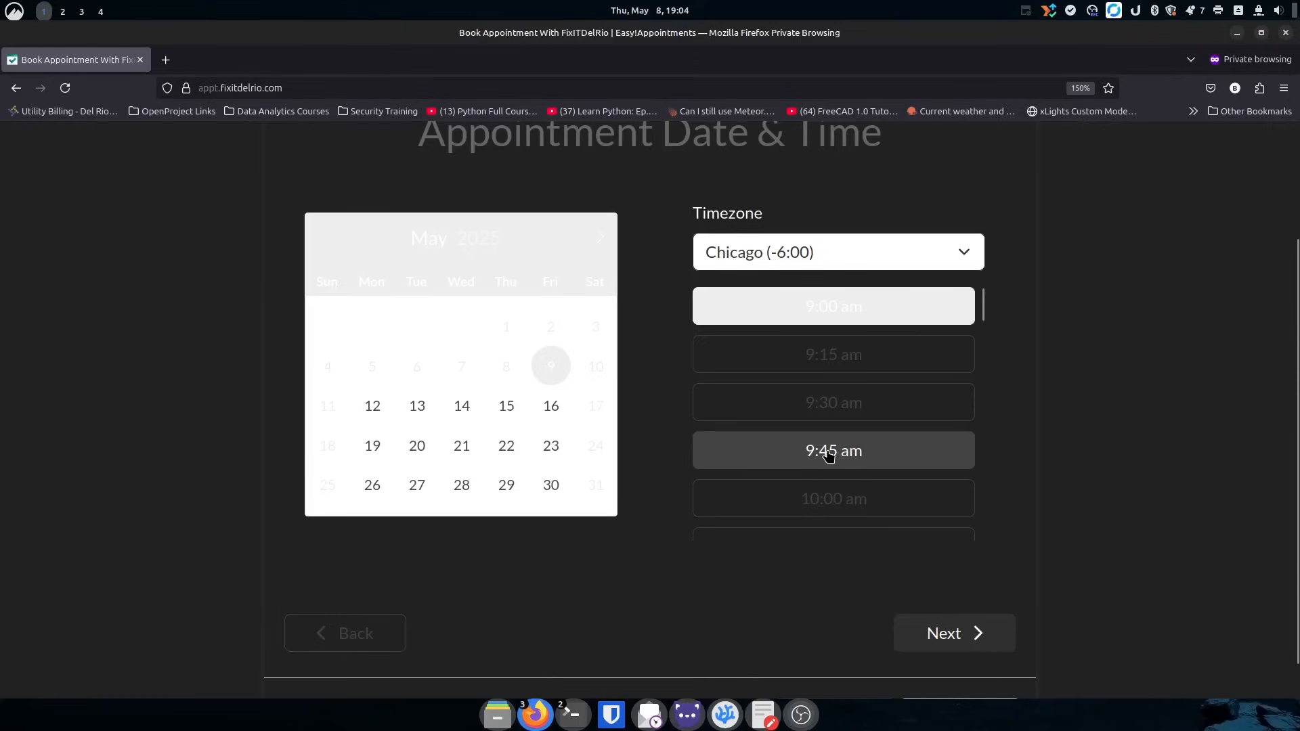
left_click(856, 414)
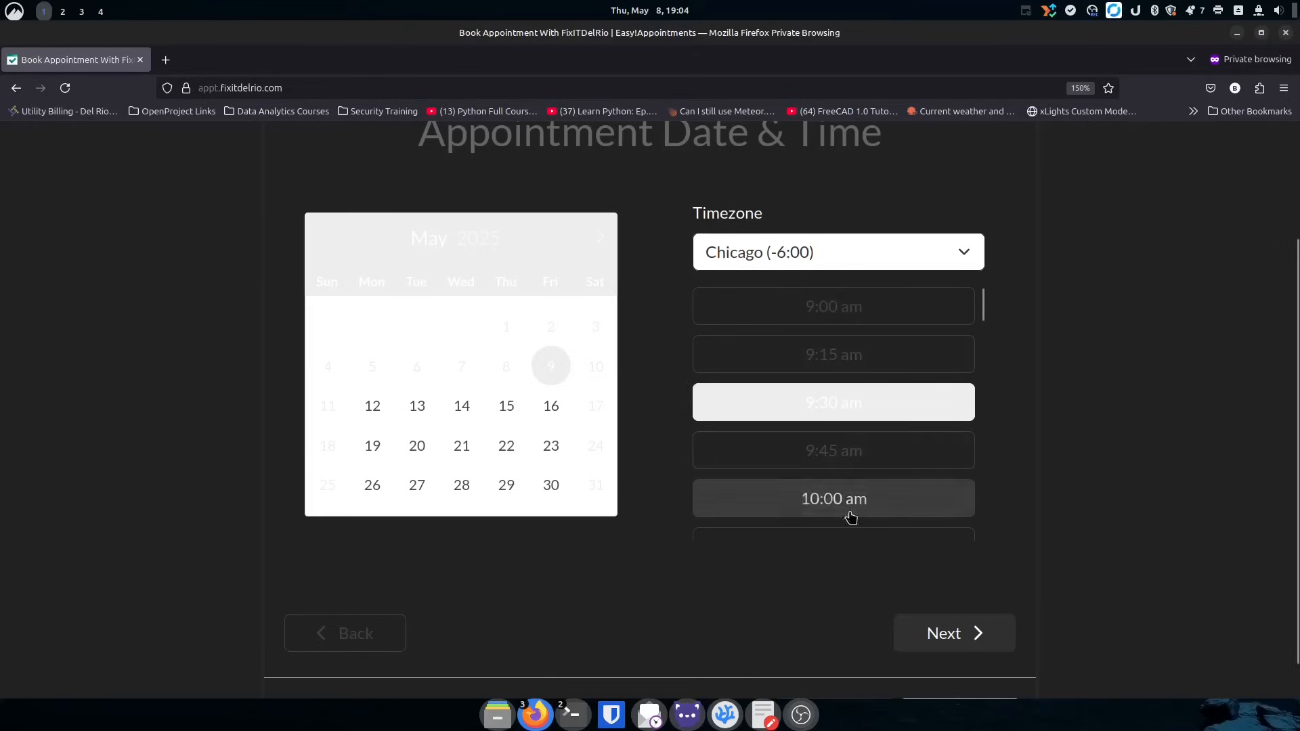
left_click(961, 636)
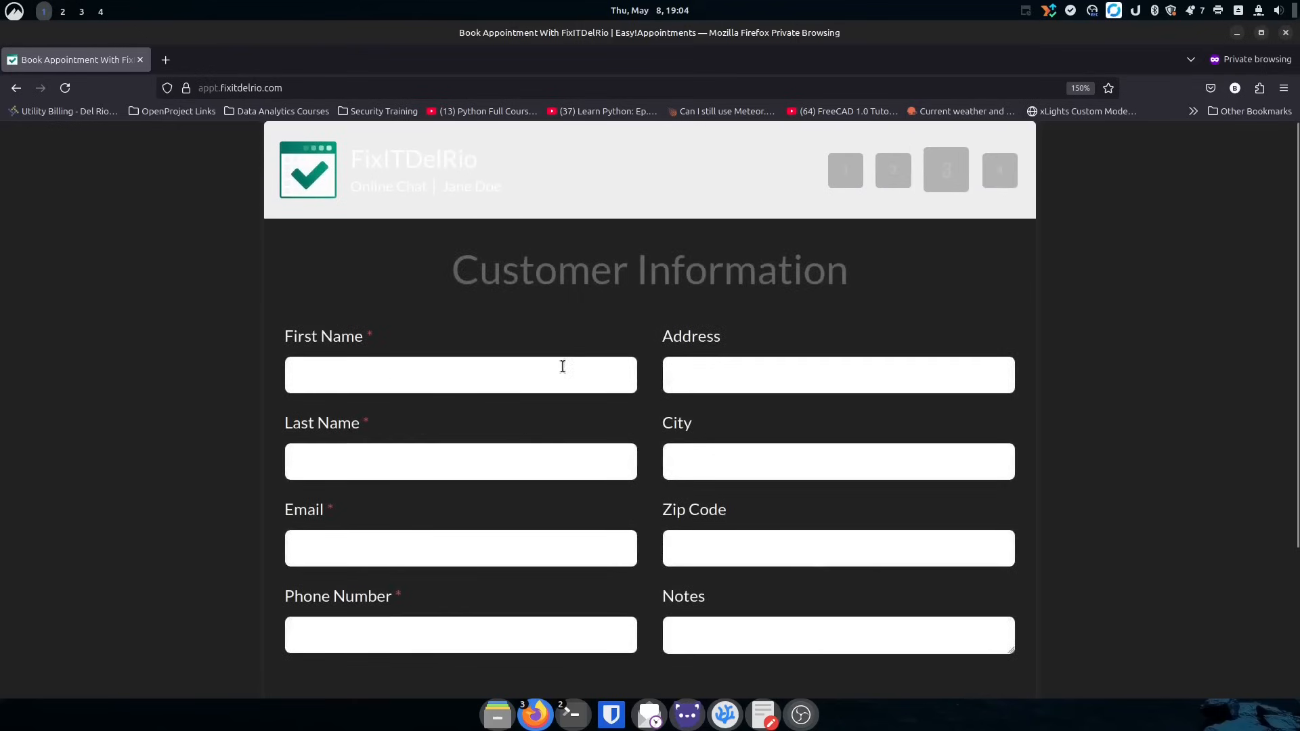
Enter the customer's first name, last name and email address in the booking form.
left_click(418, 370)
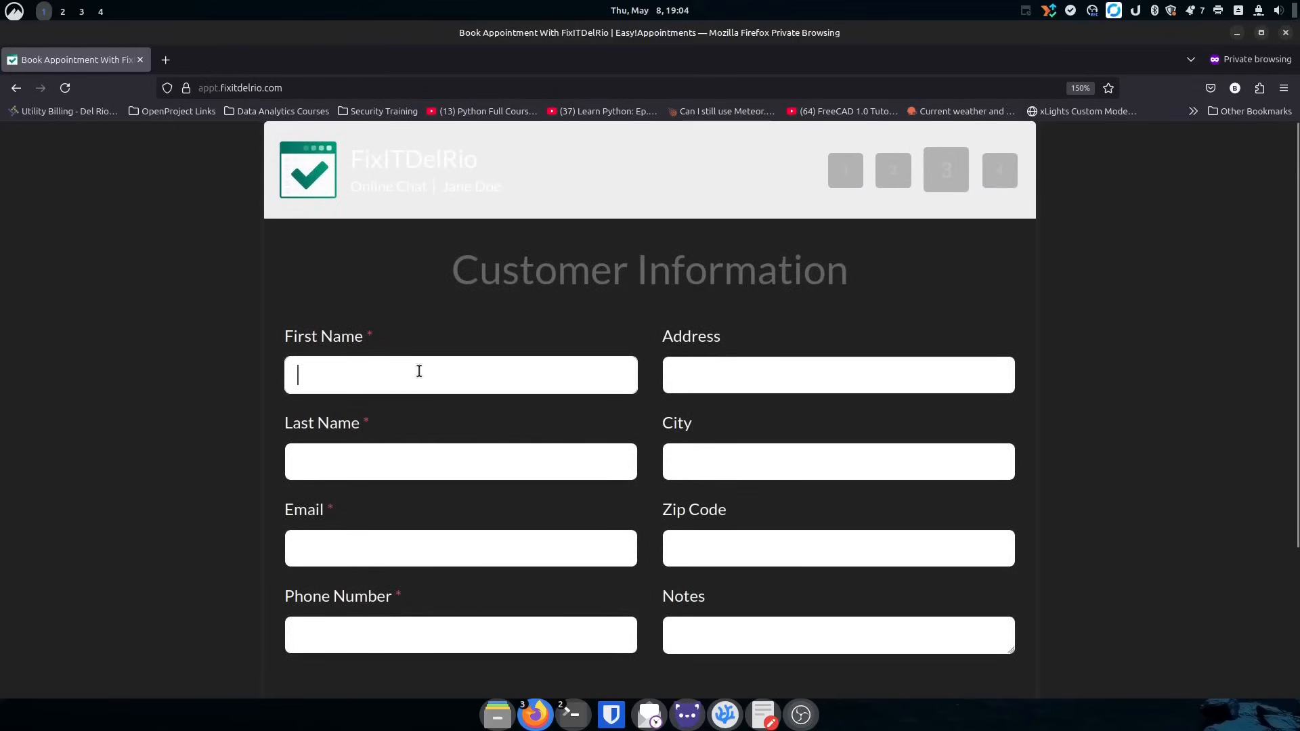
type("Brian")
key("Tab")
type("M")
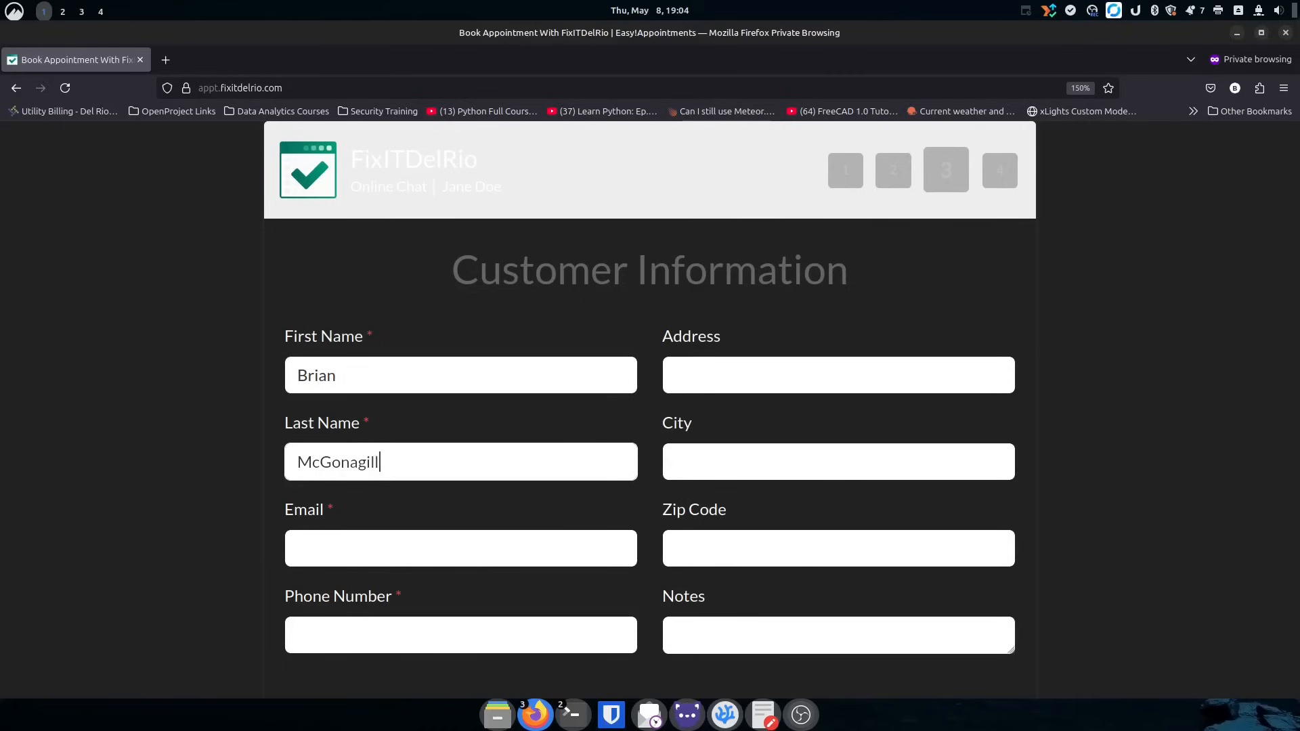
left_click(377, 556)
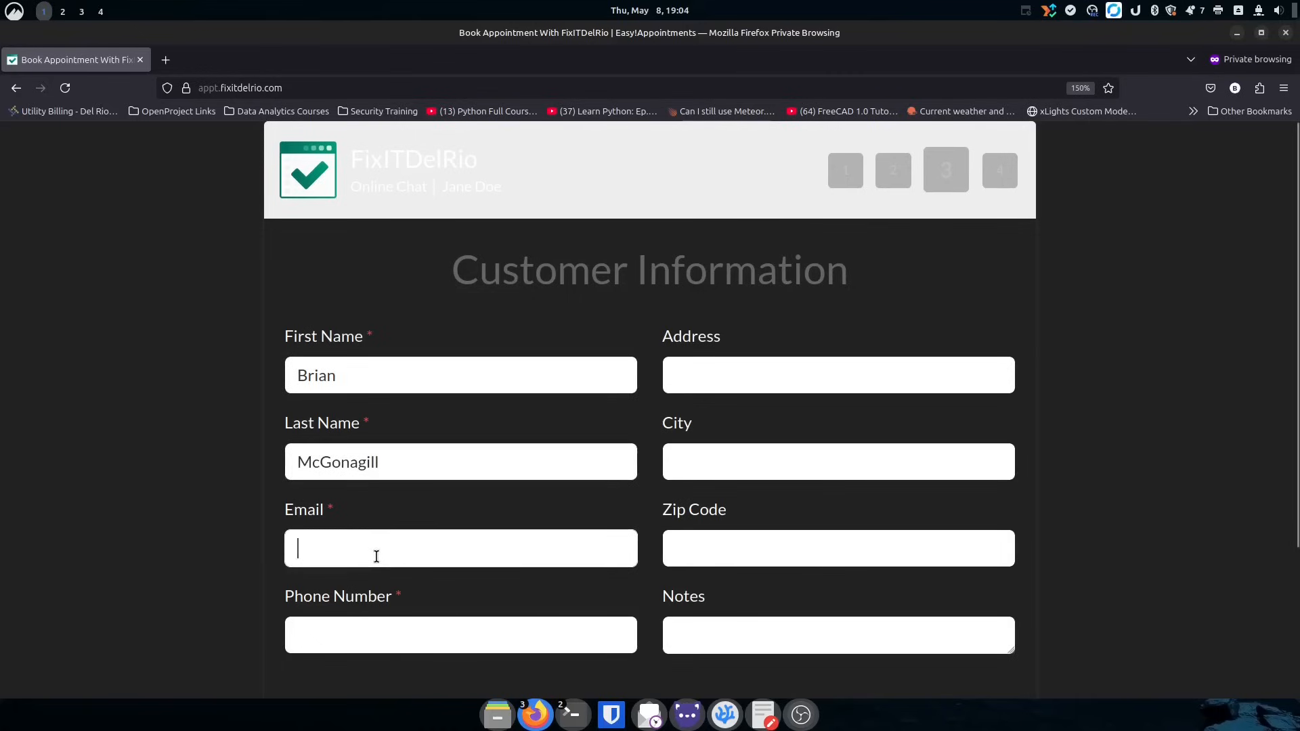
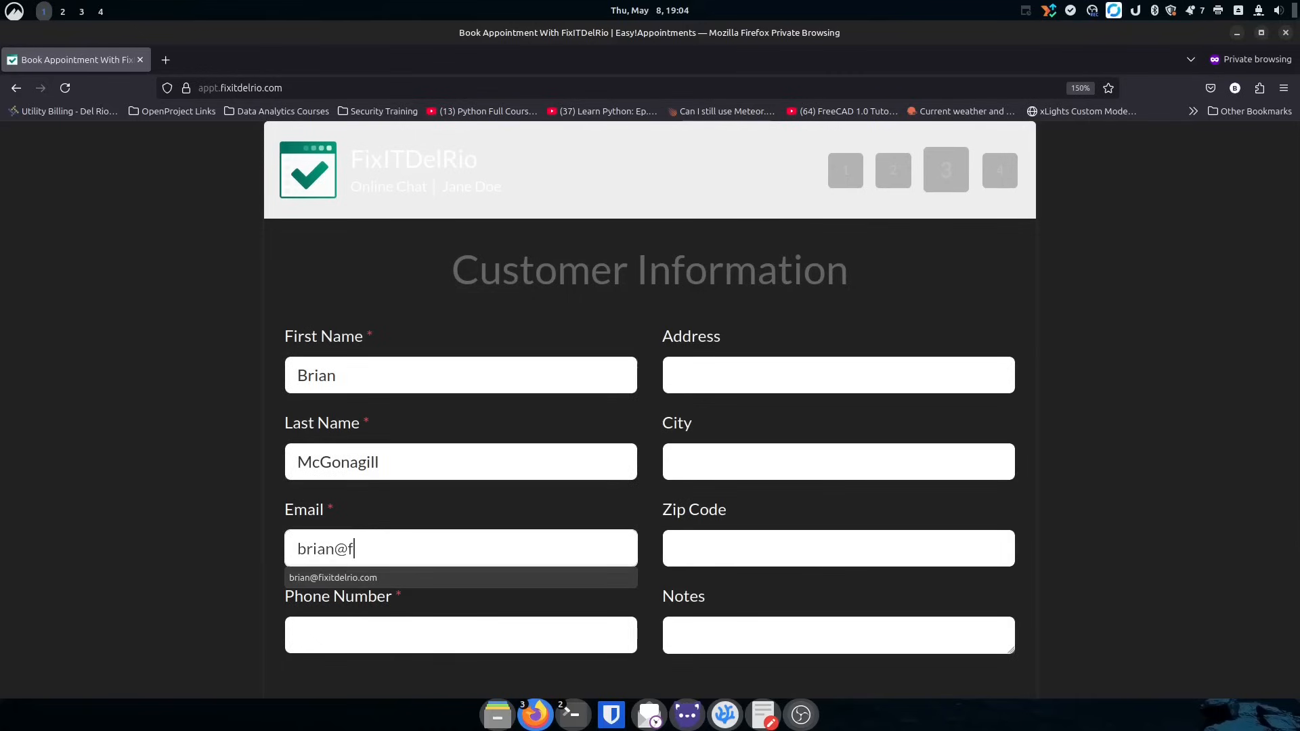
Enter the customer's phone number and proceed to the appointment confirmation.
scroll(285, 488, "down", 3)
left_click(351, 467)
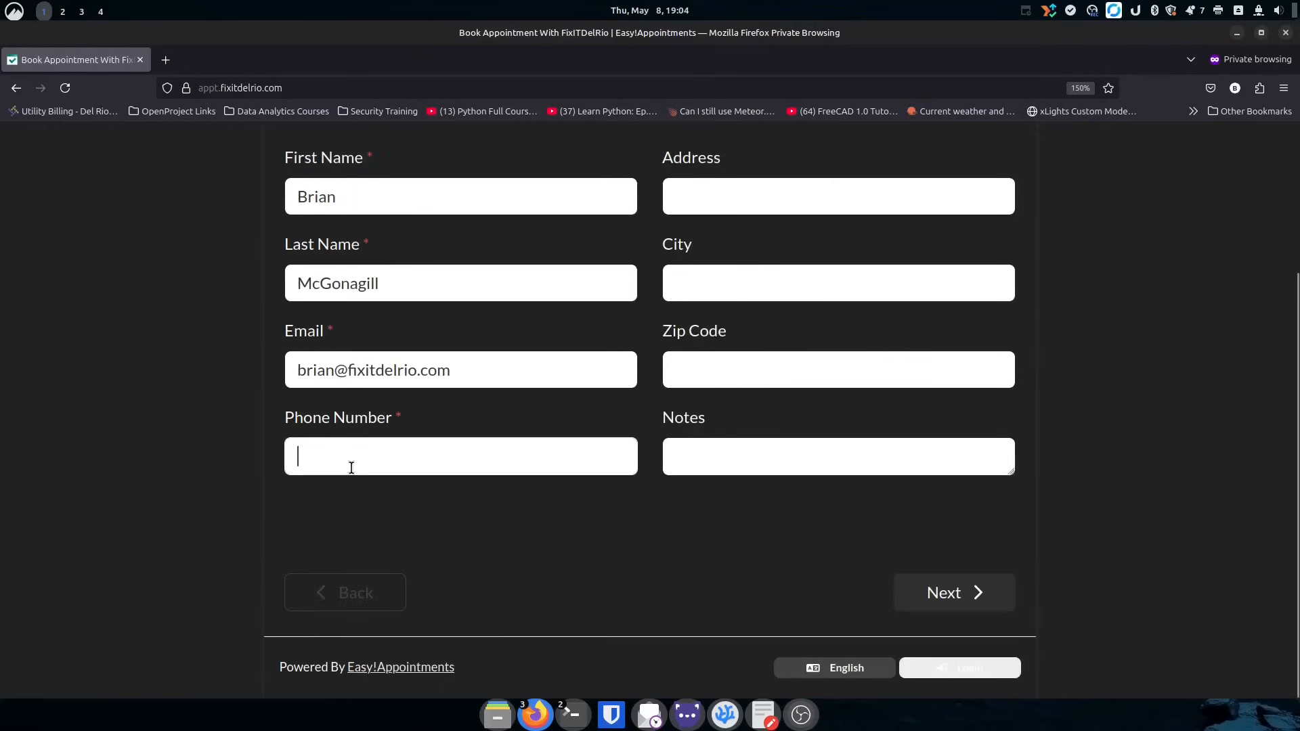
type("888-888-8888")
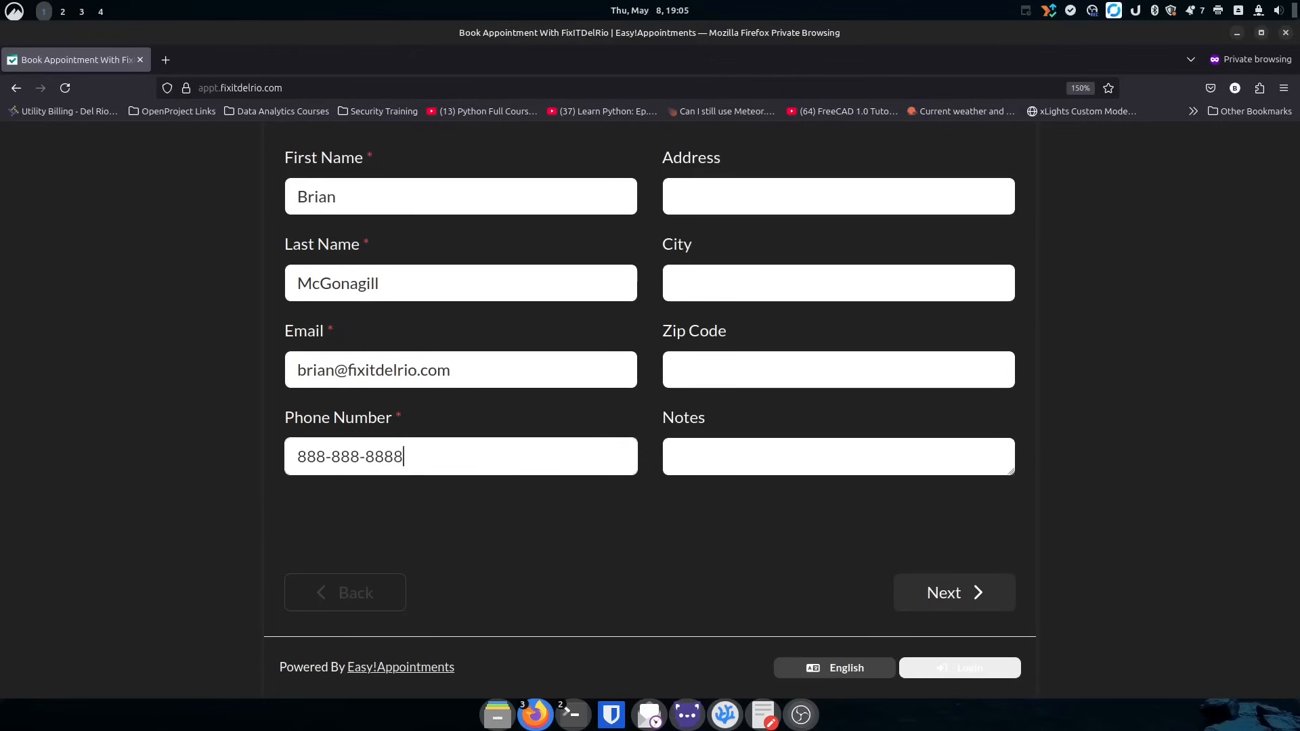
left_click(949, 593)
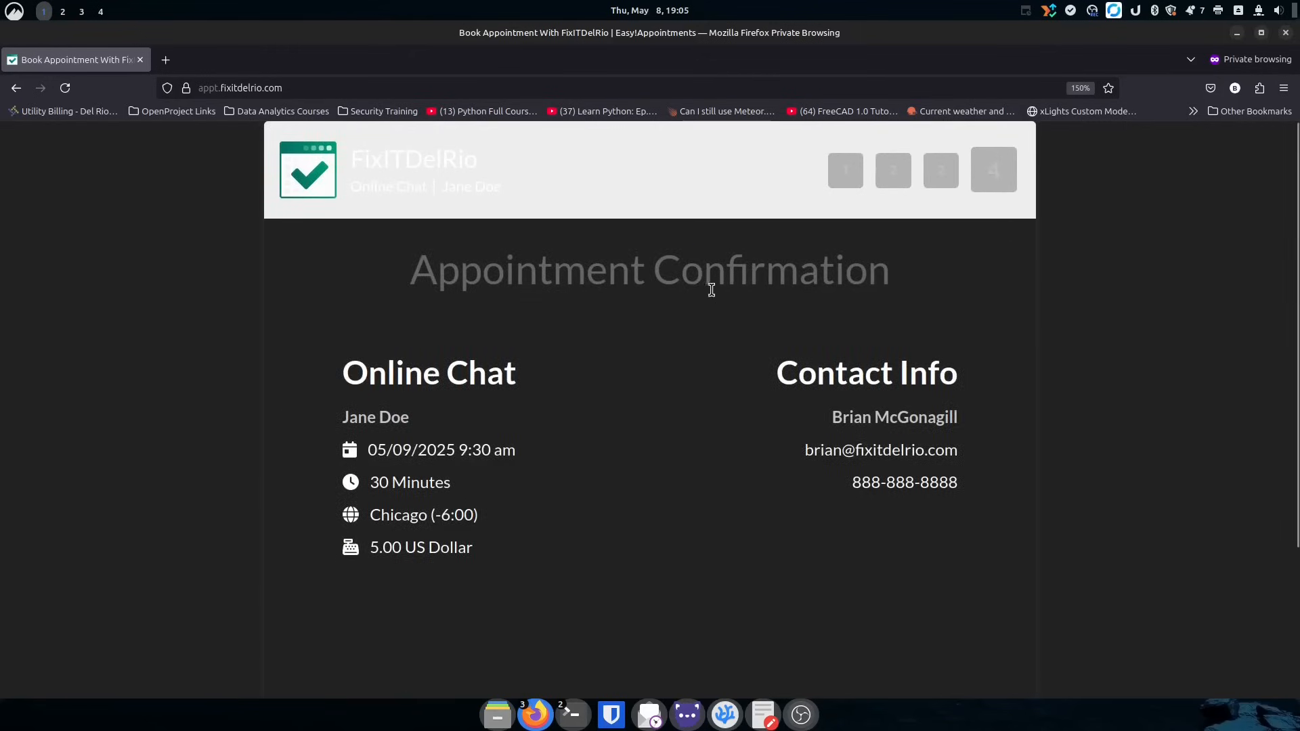
Review the appointment summary and confirm the Online Chat booking.
scroll(708, 305, "down", 3)
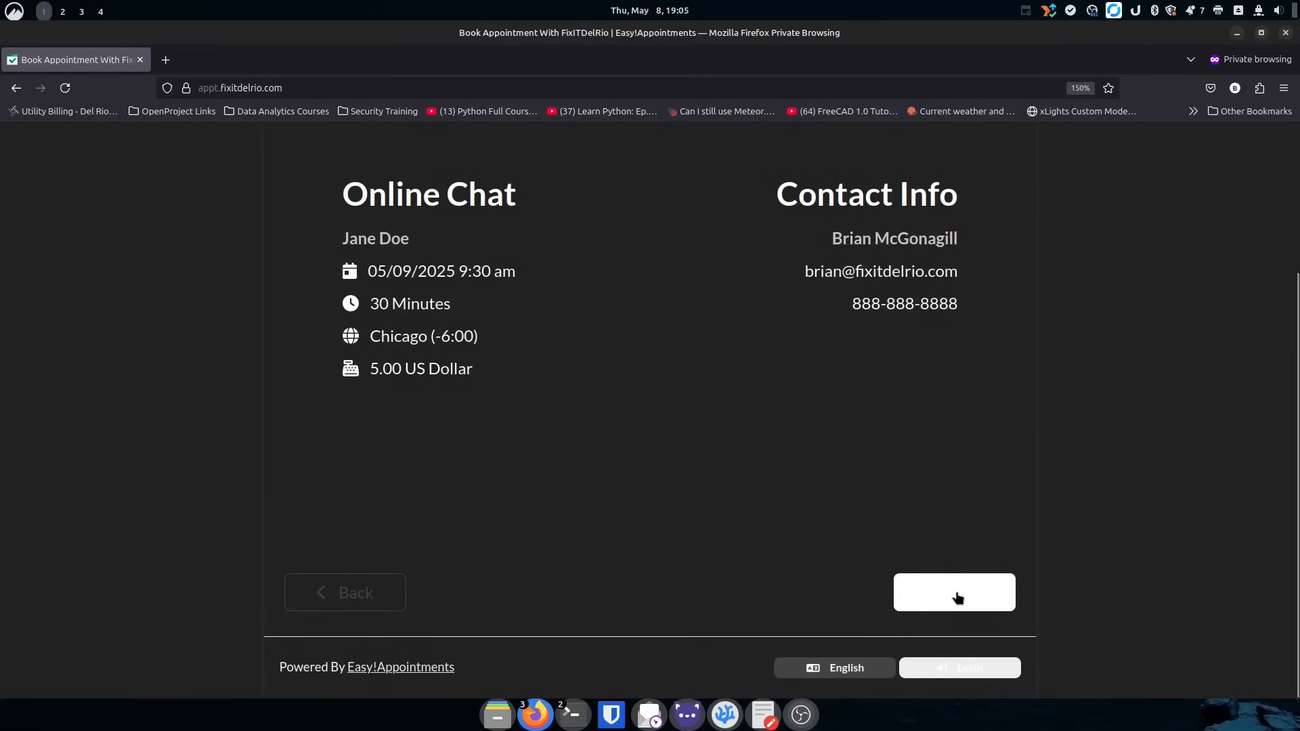
left_click(928, 589)
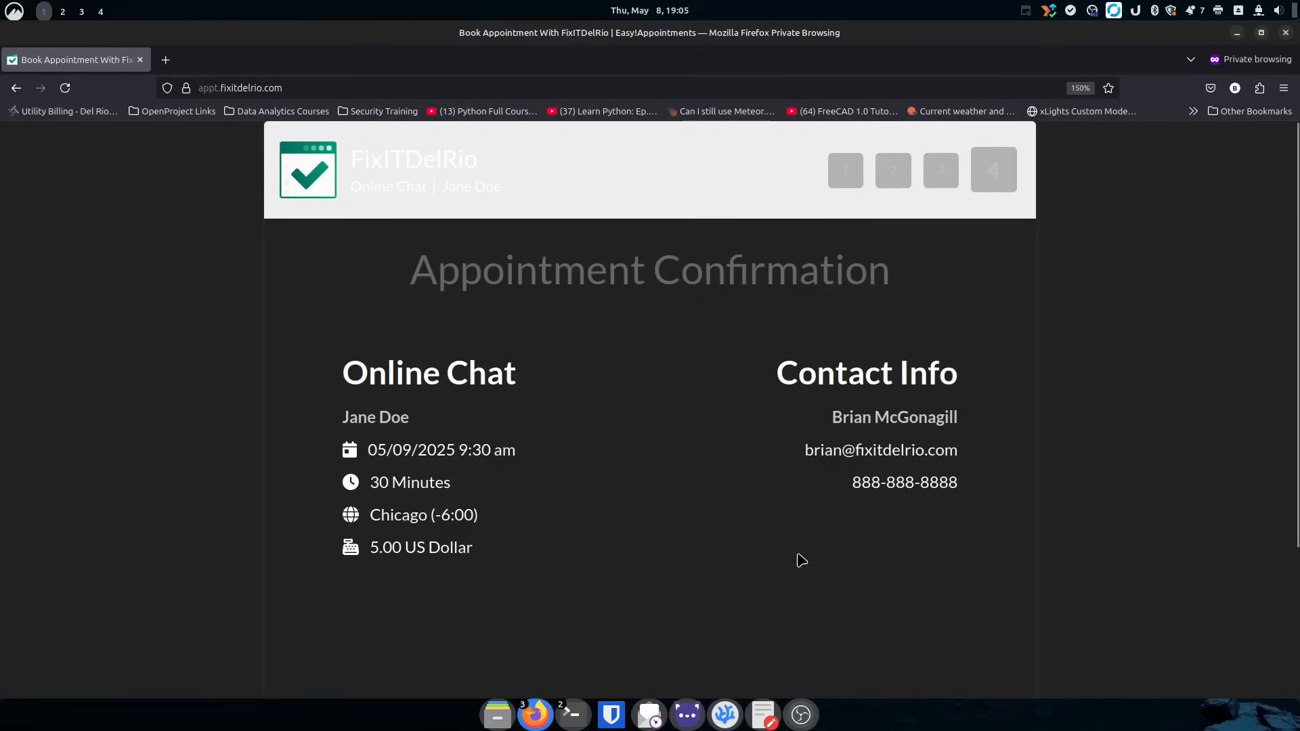
scroll(799, 561, "down", 3)
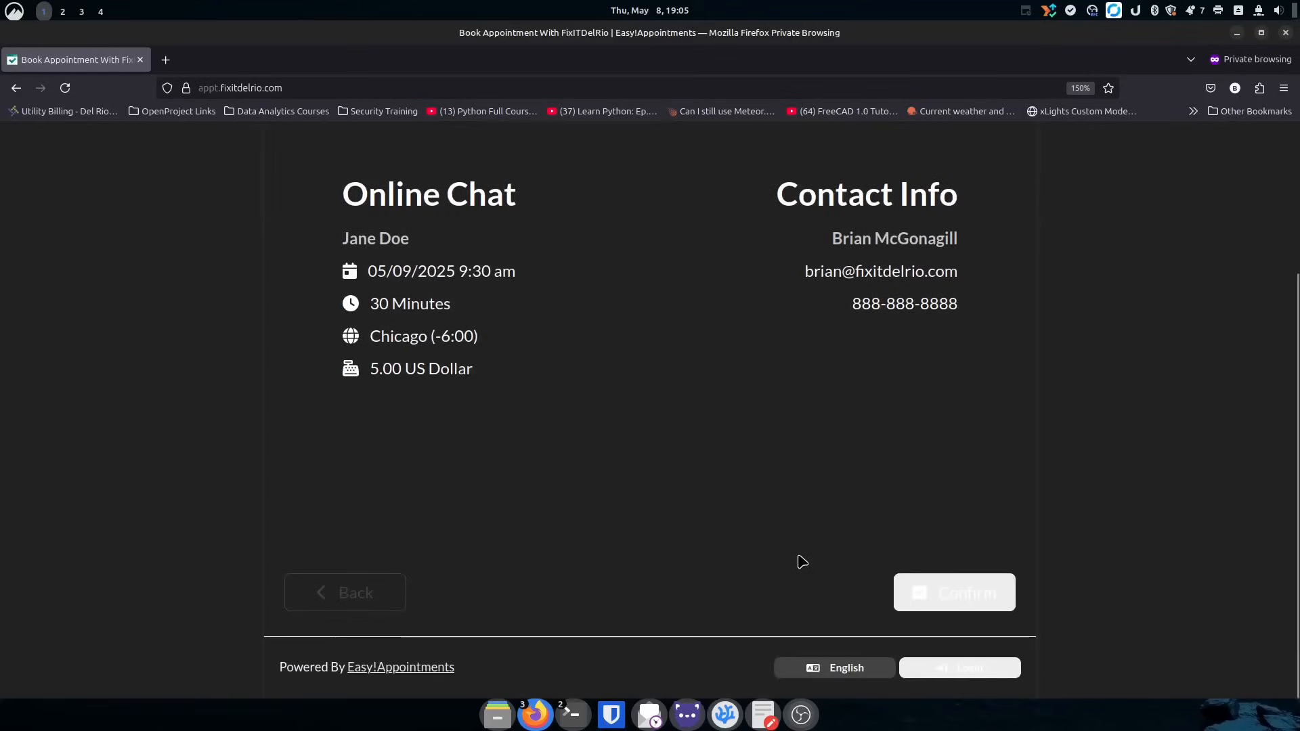
left_click(942, 596)
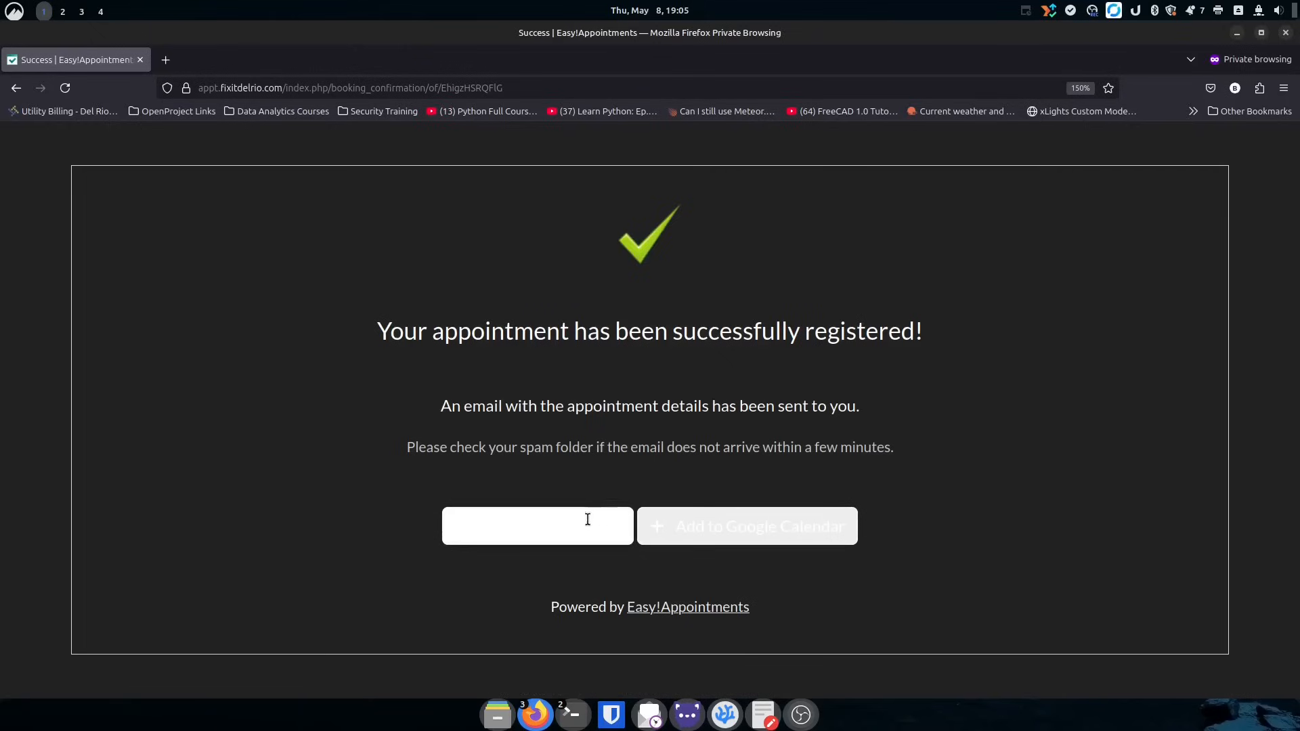
Return to the browser window with the Easy!Appointments admin pages and open the system settings.
left_click_drag(261, 32, 301, 126)
left_click(501, 29)
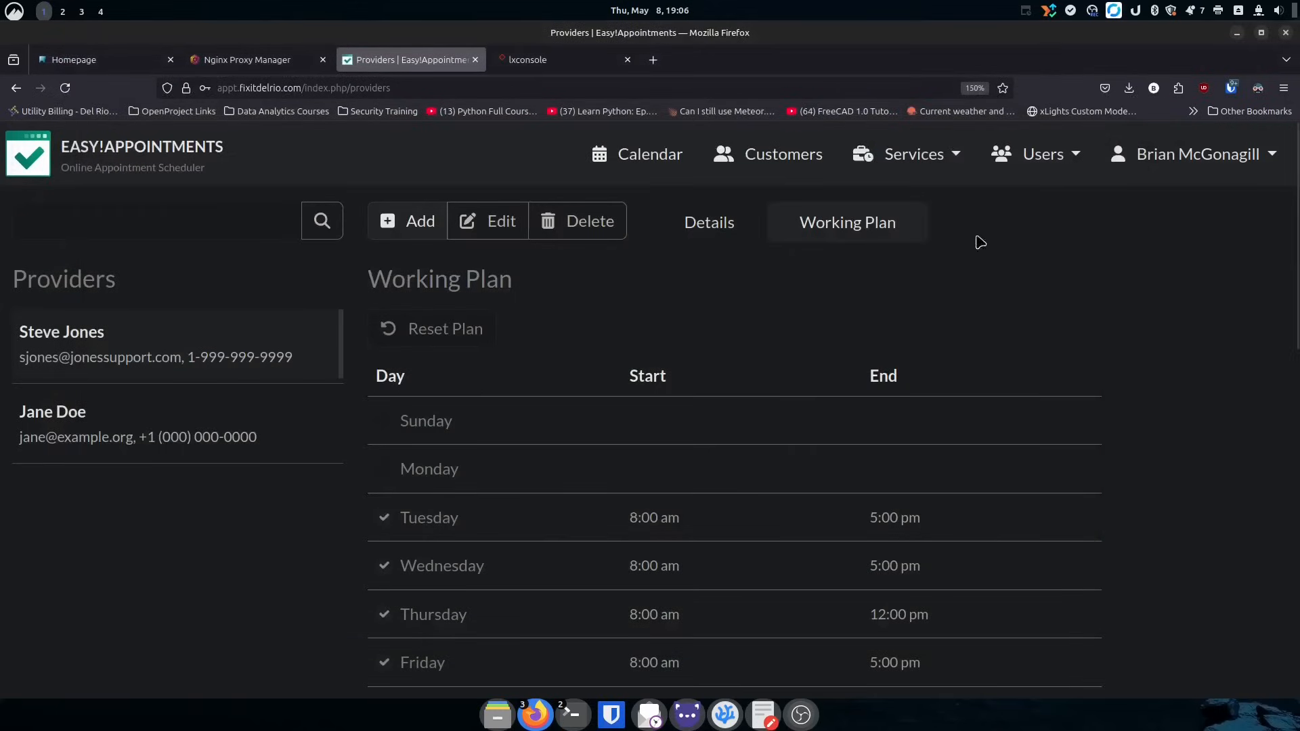
left_click(1195, 155)
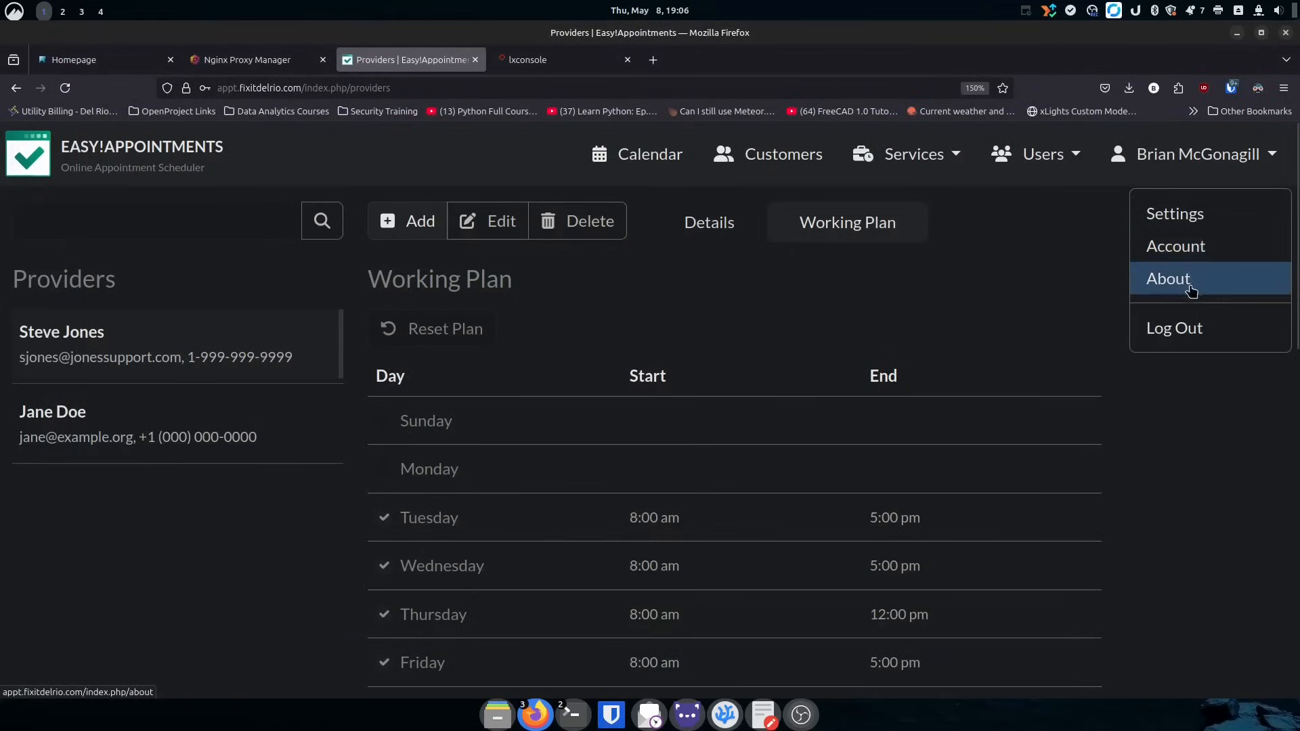
left_click(1192, 213)
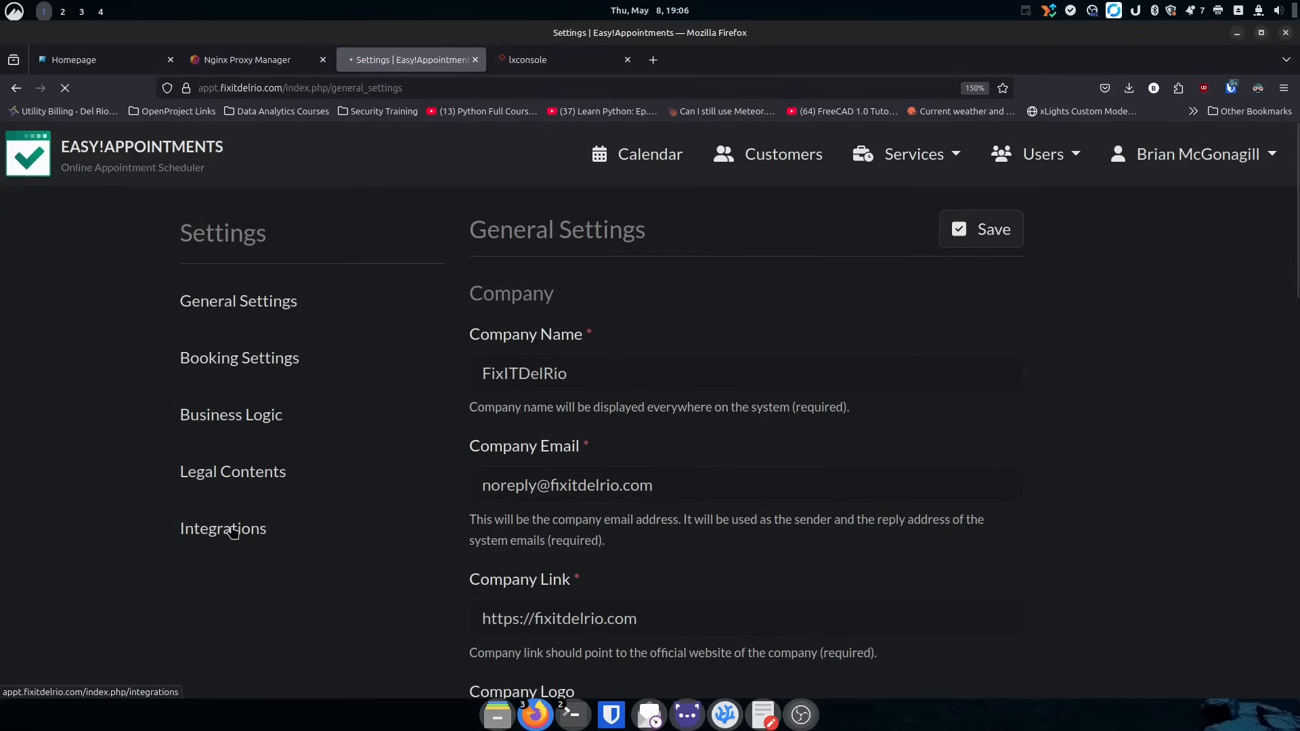
Set the company color in General Settings to the darkest blue of the standard palette, save, and reload the page.
left_click(263, 315)
scroll(431, 394, "down", 6)
left_click(529, 442)
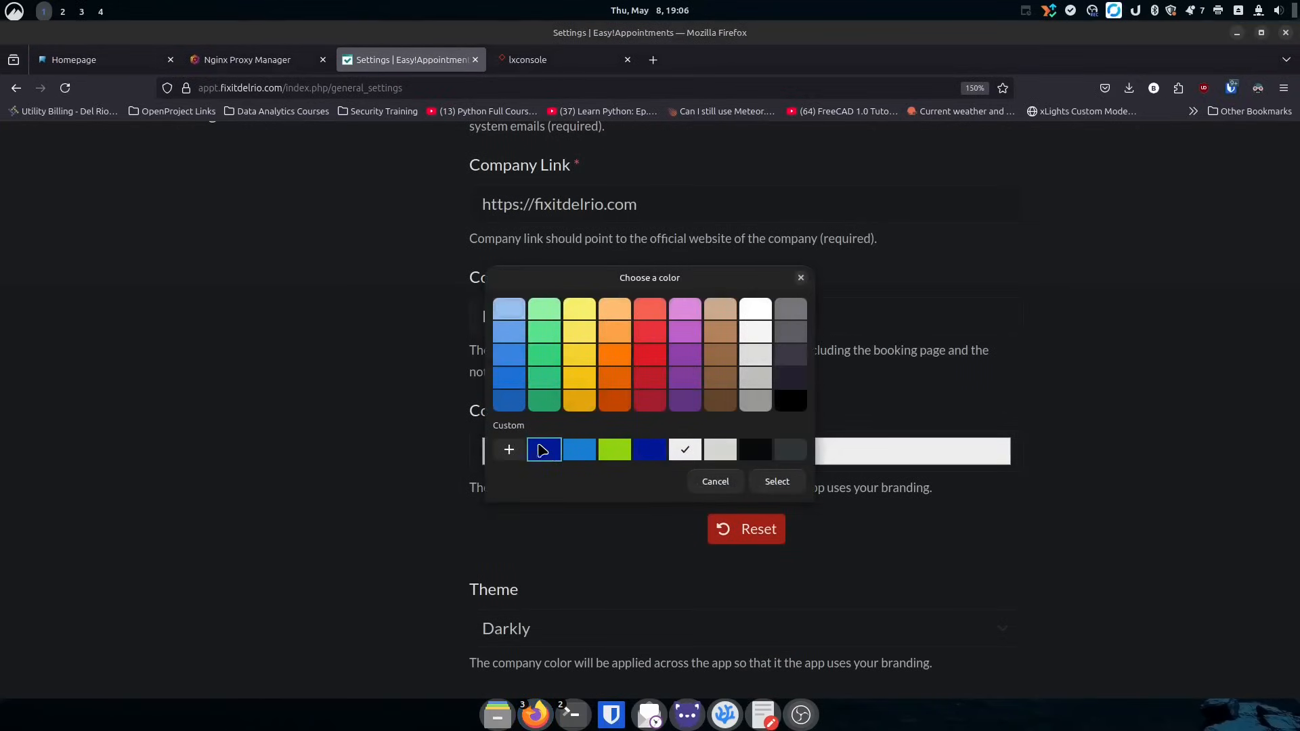
left_click(509, 401)
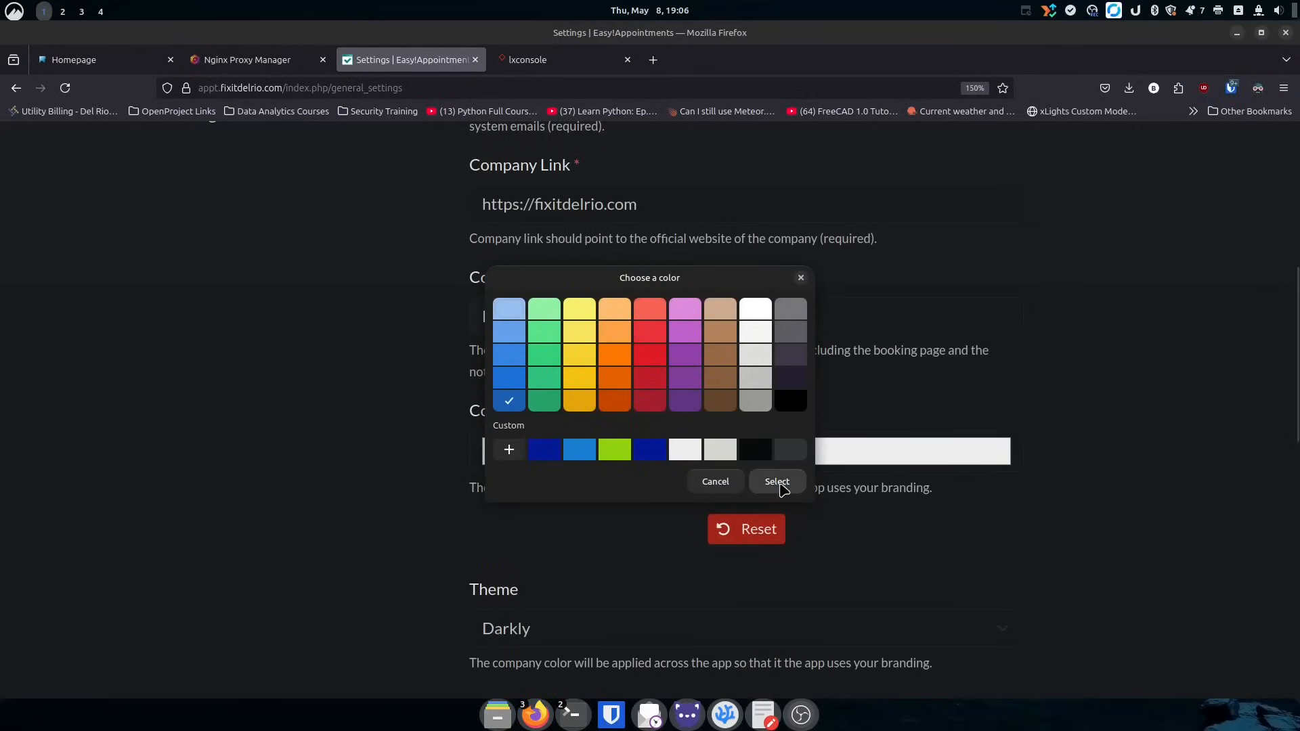
left_click(778, 482)
scroll(915, 354, "up", 6)
left_click(989, 229)
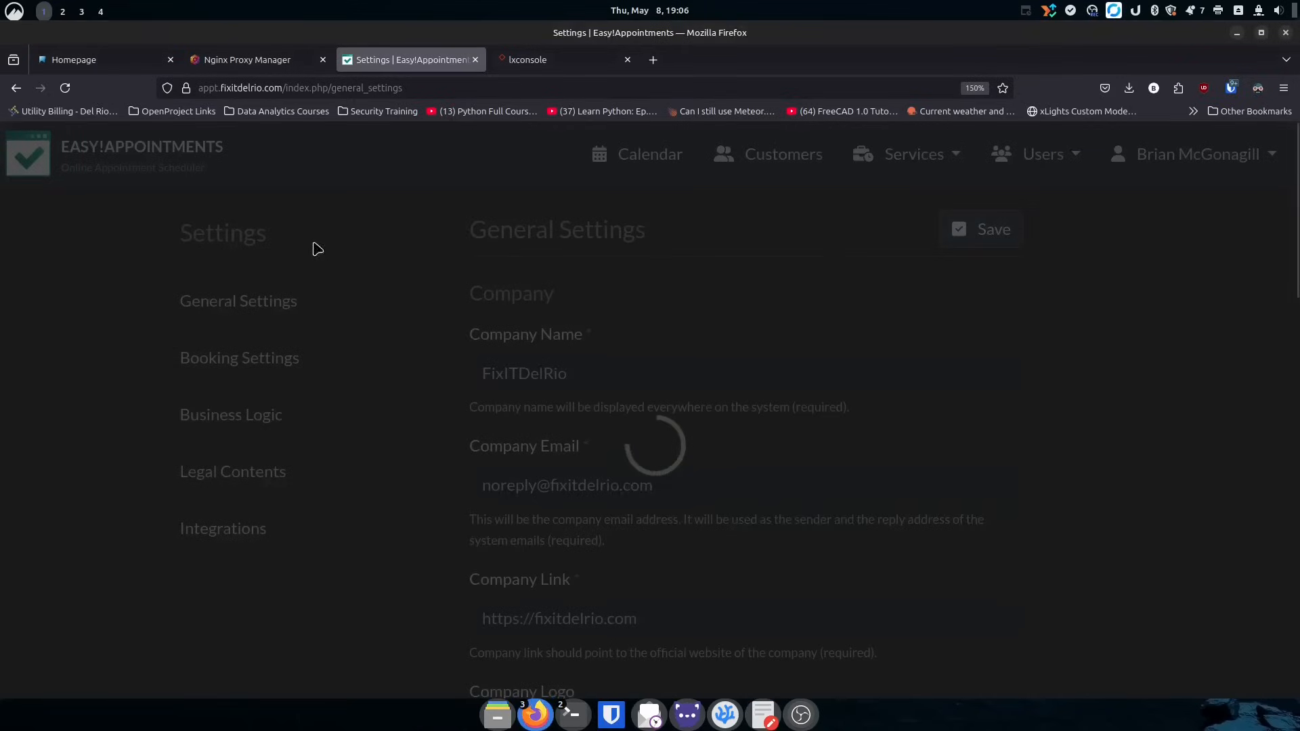
left_click(63, 87)
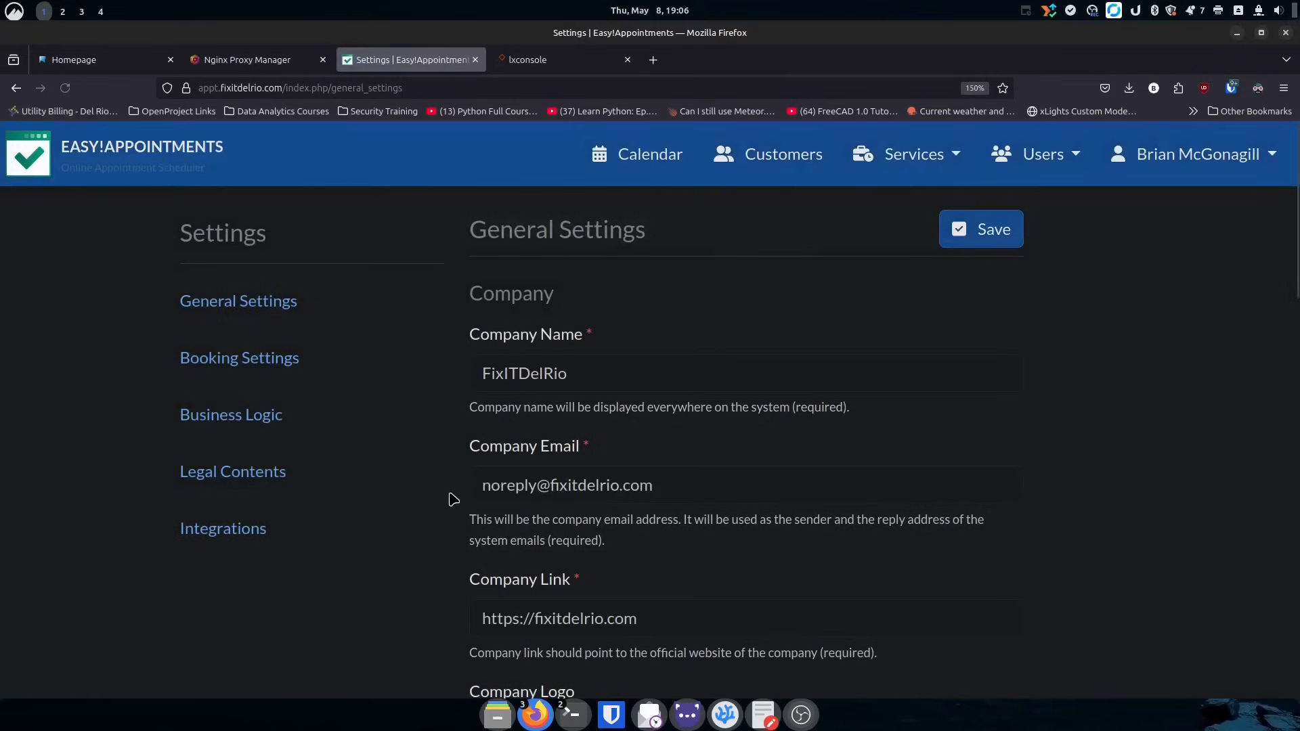
Turn off Dark Reader for the appt.fixitdelrio.com site.
scroll(449, 493, "down", 8)
mouse_move(763, 718)
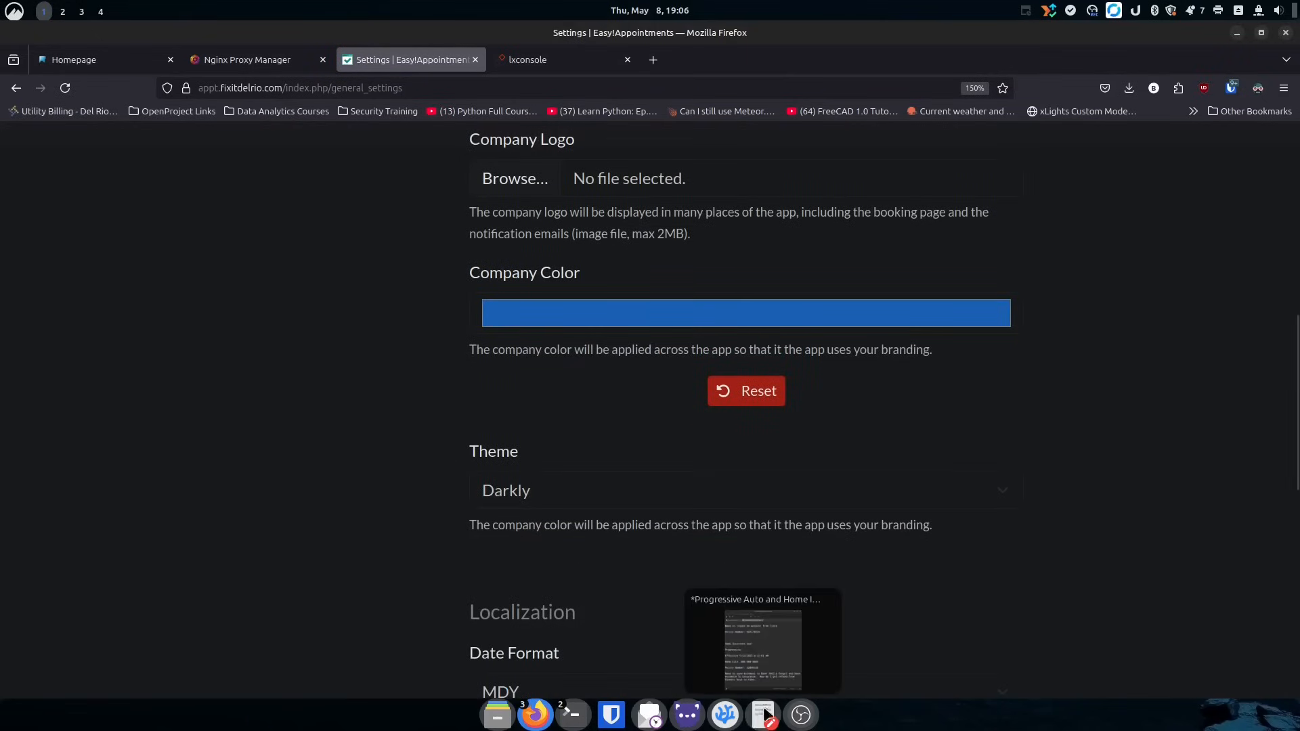
scroll(1059, 460, "up", 10)
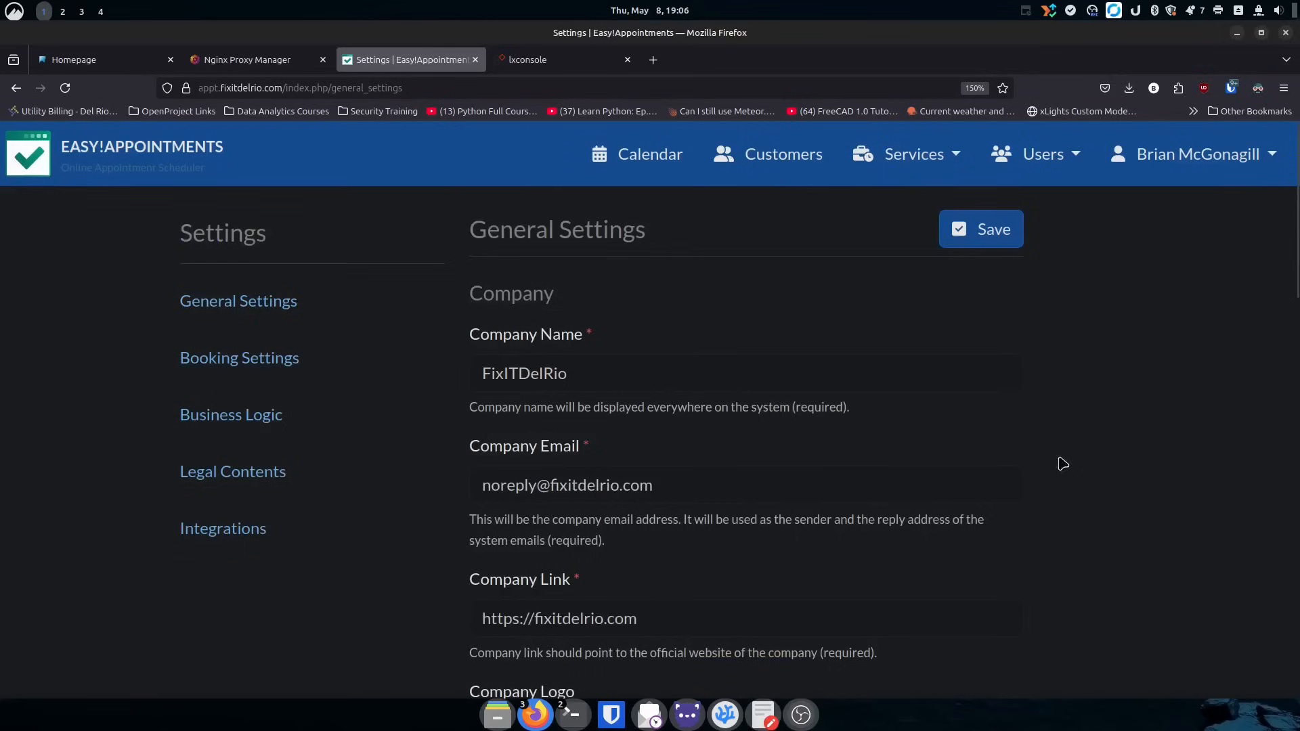
left_click(1257, 89)
left_click(1145, 145)
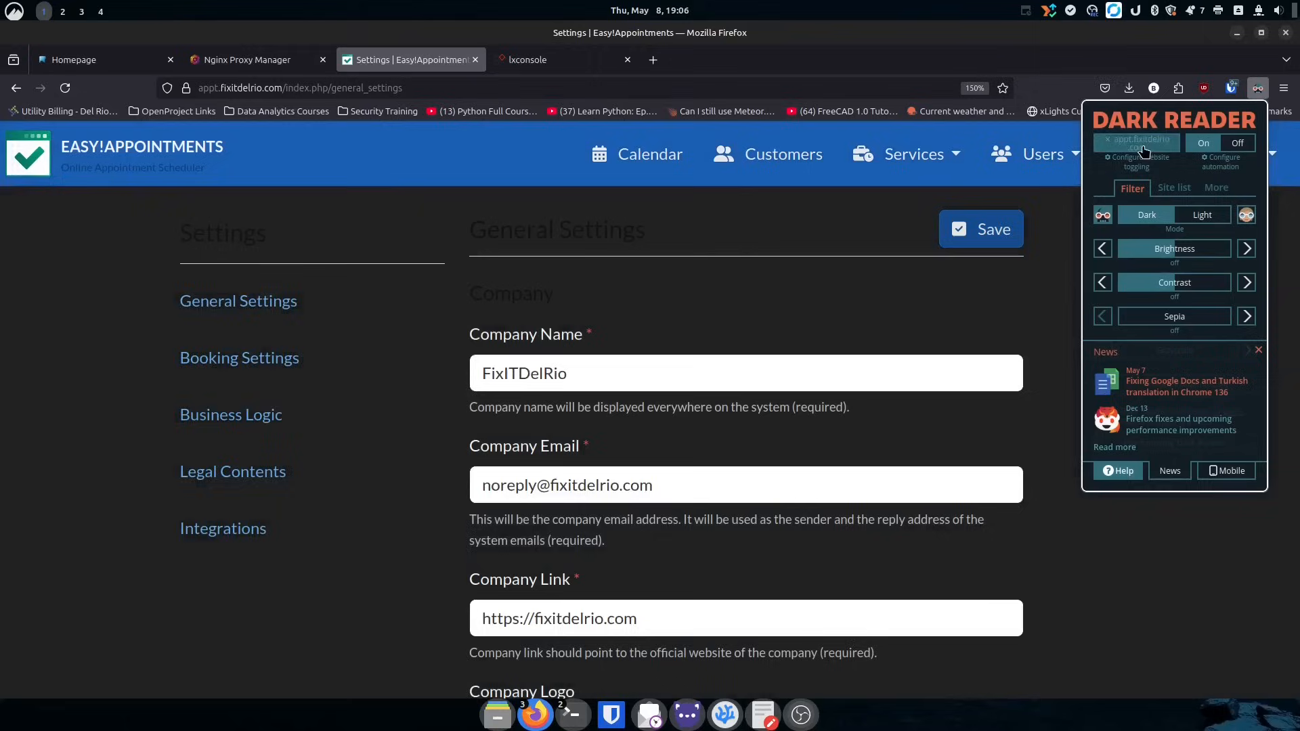
Check the Legal Contents and General Settings pages without Dark Reader, and bring up the private window with the booking confirmation.
left_click(232, 472)
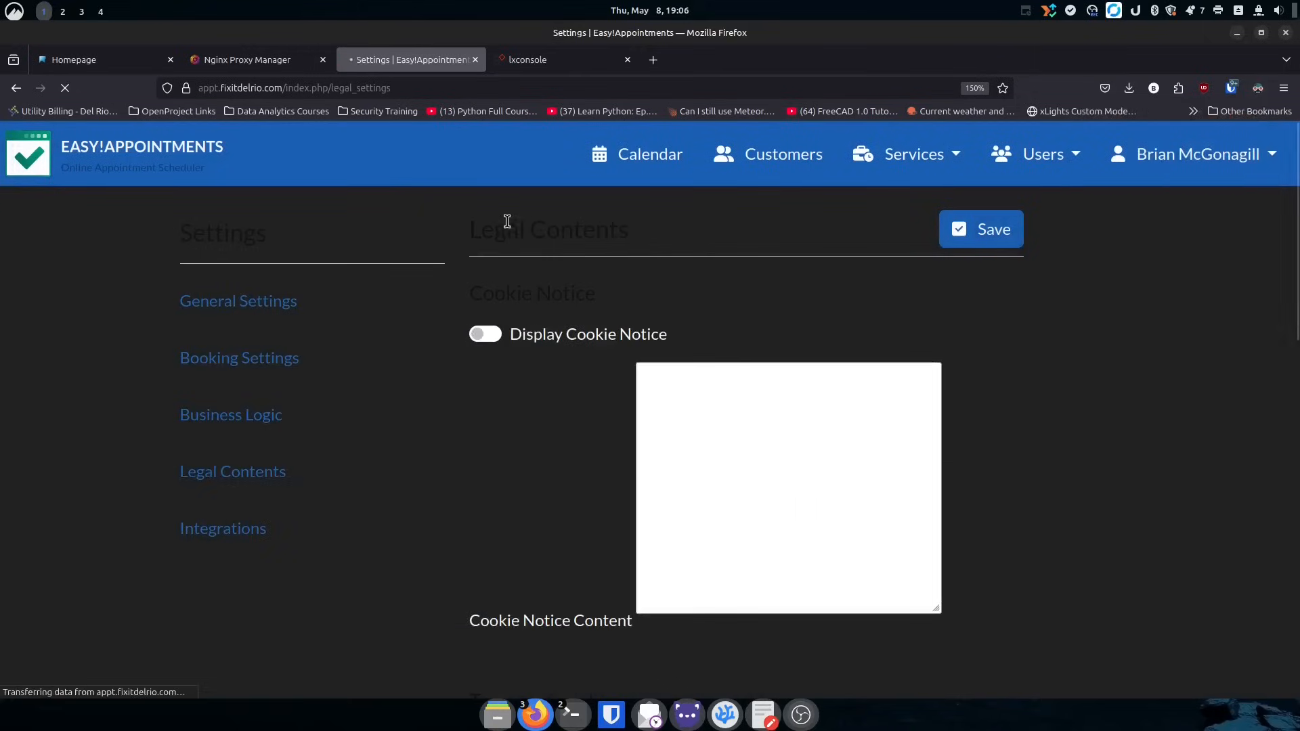
left_click_drag(526, 225, 383, 233)
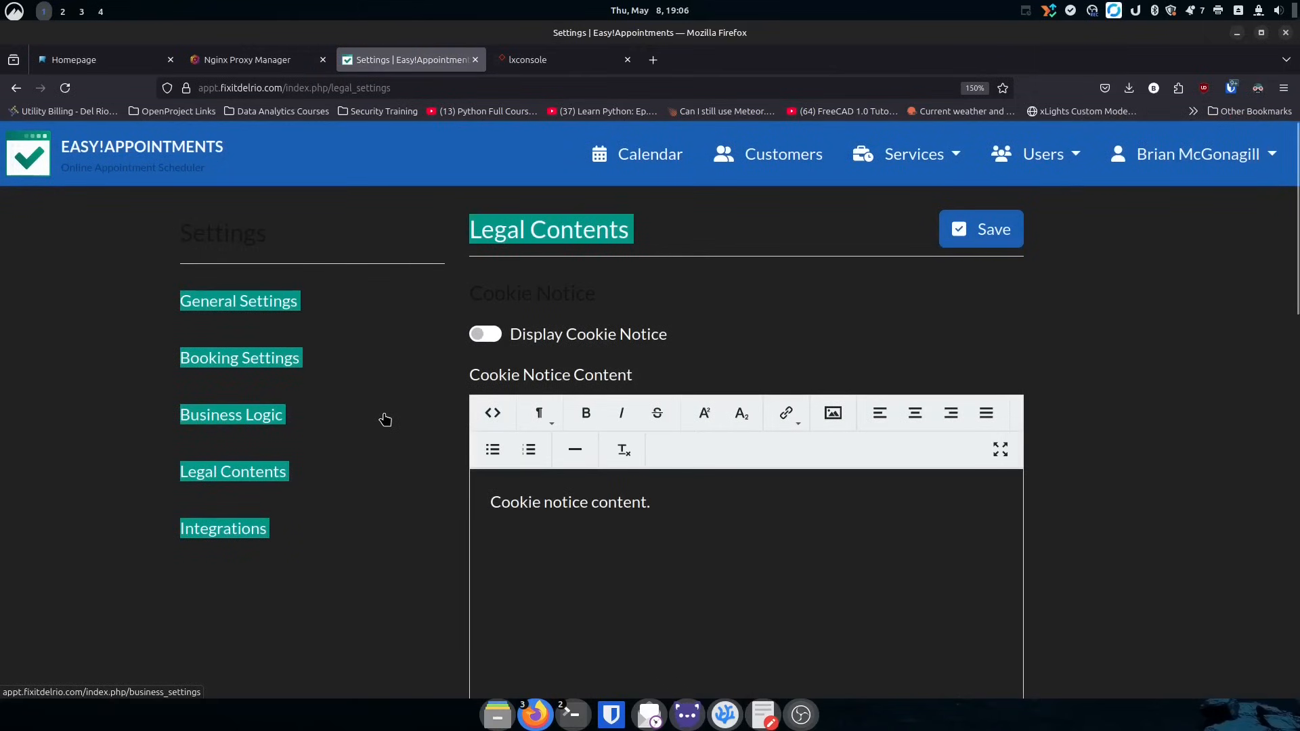
left_click(292, 308)
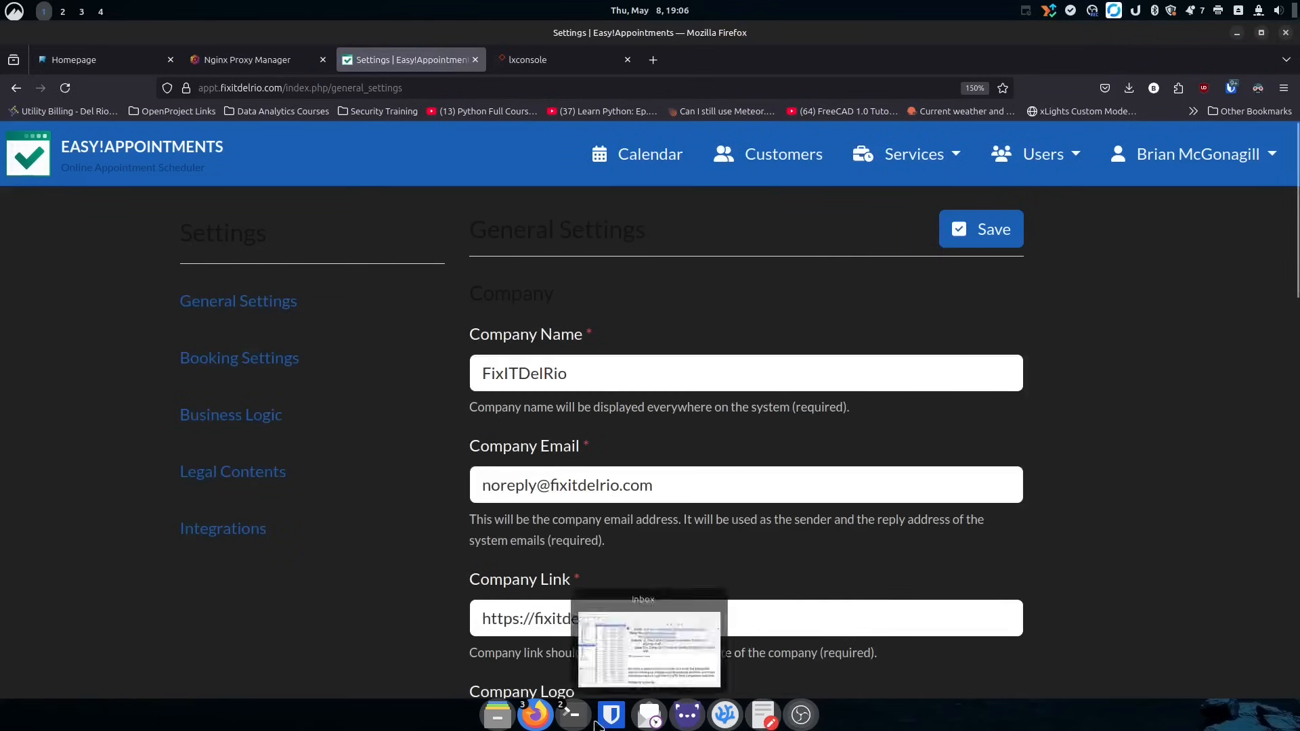
mouse_move(535, 715)
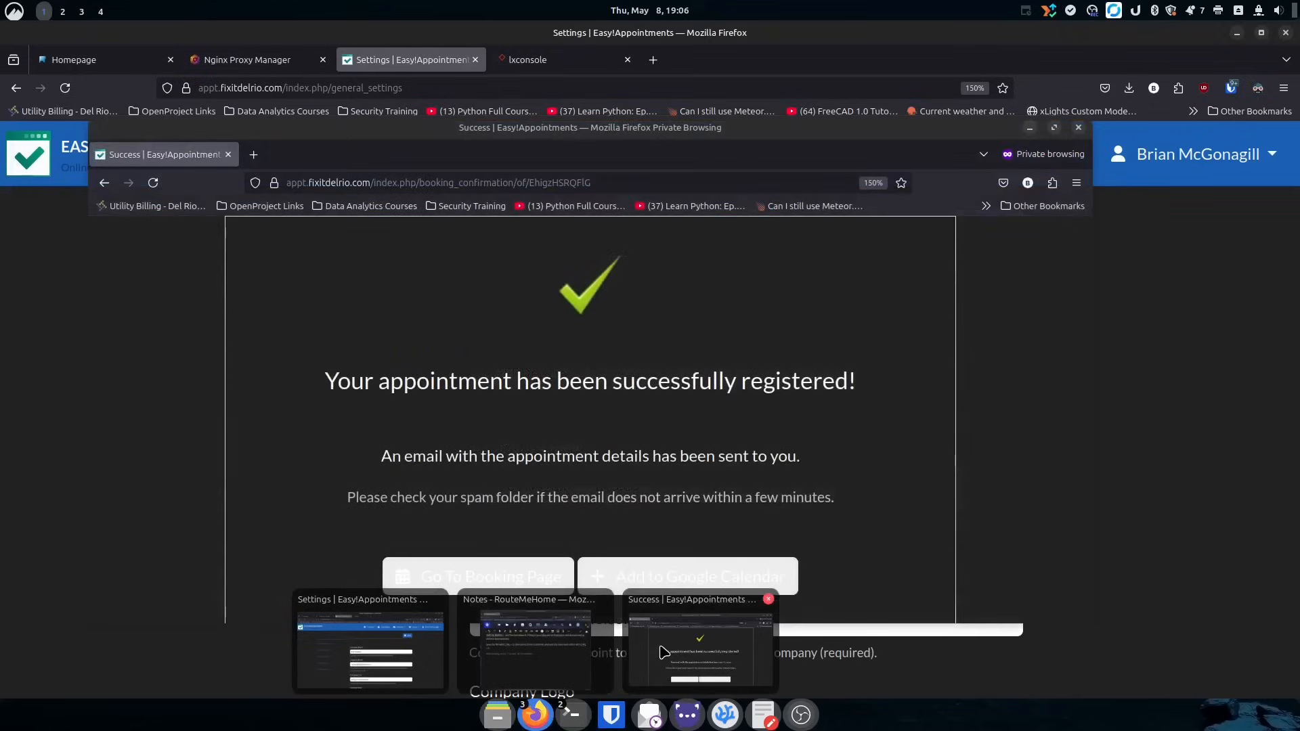
left_click(664, 652)
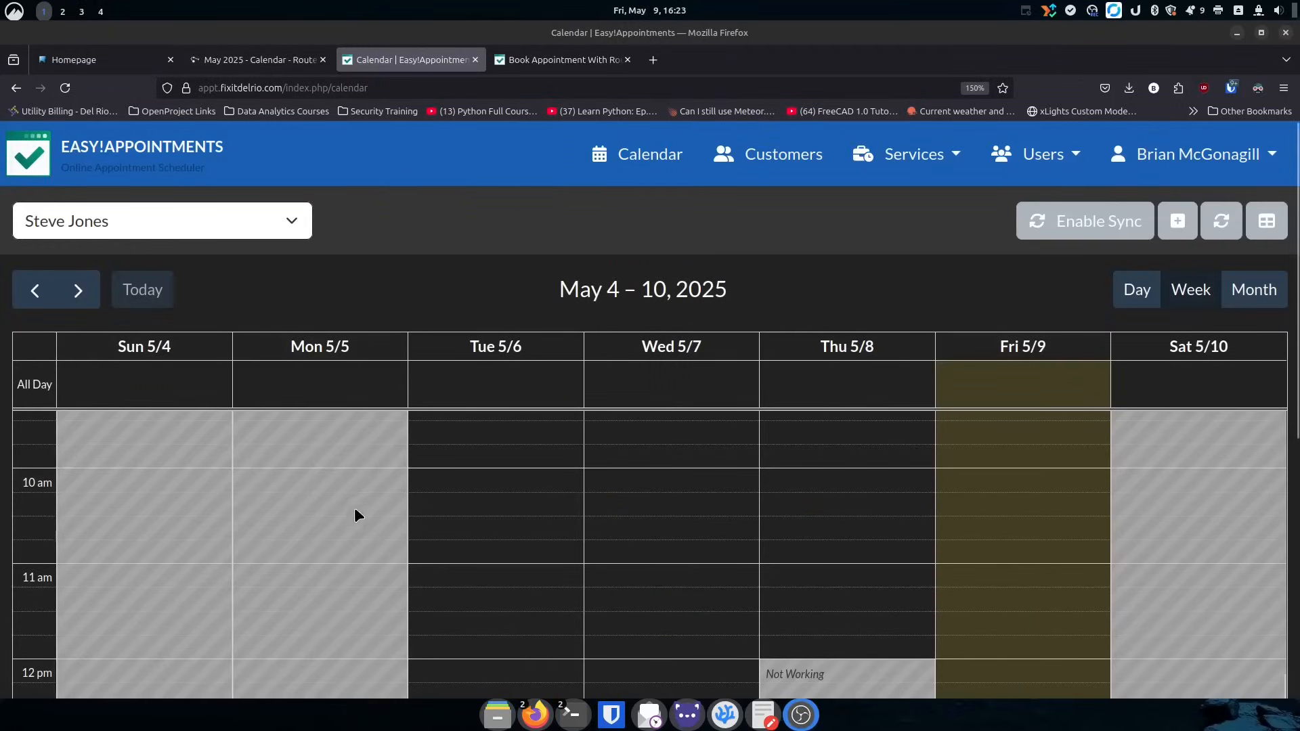
scroll(344, 482, "down", 6)
scroll(366, 501, "up", 12)
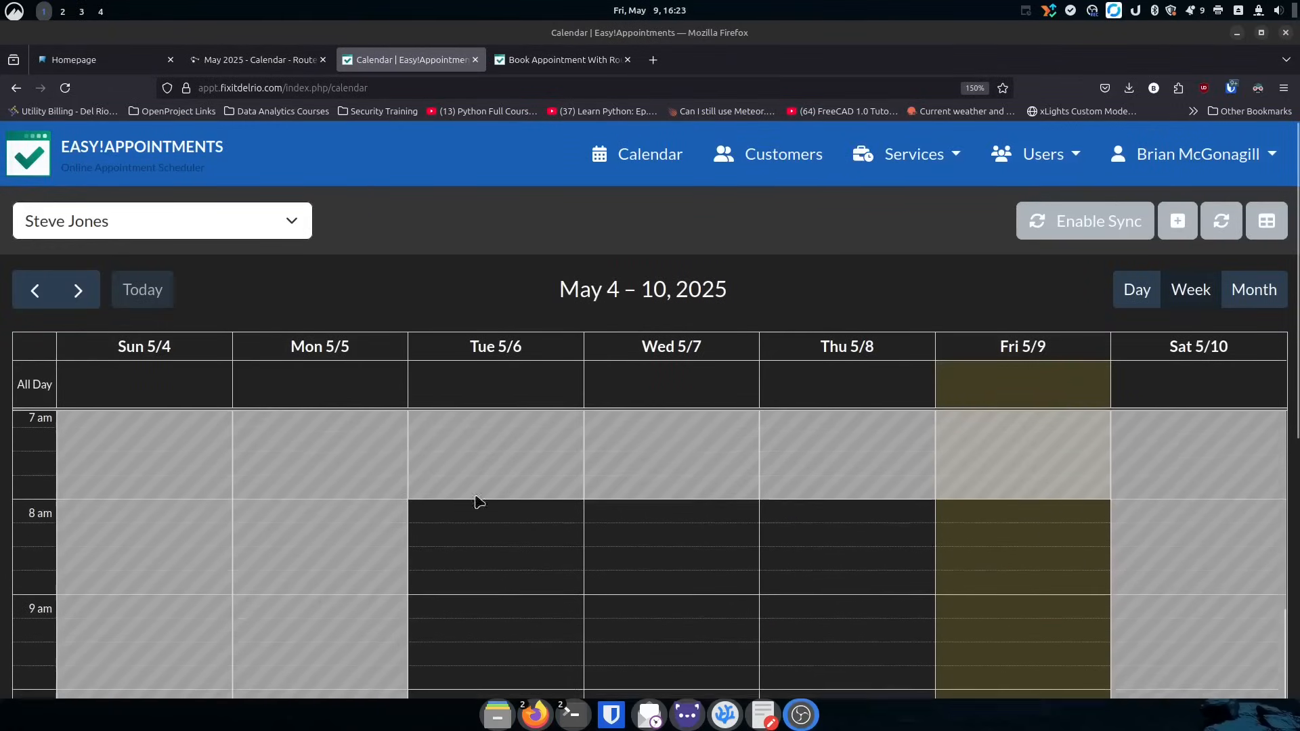
scroll(745, 508, "down", 6)
scroll(880, 589, "up", 2)
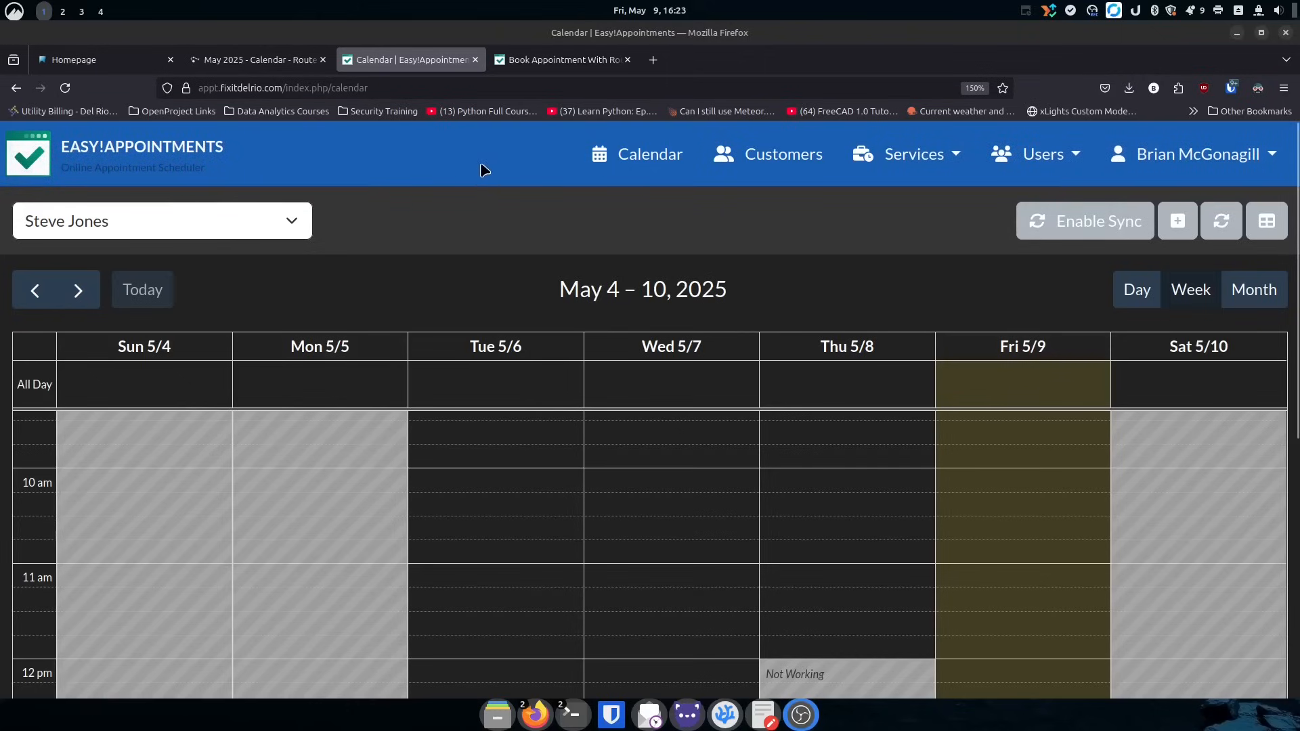
Switch to the RouteMeHome booking page and open its backend login.
left_click(551, 67)
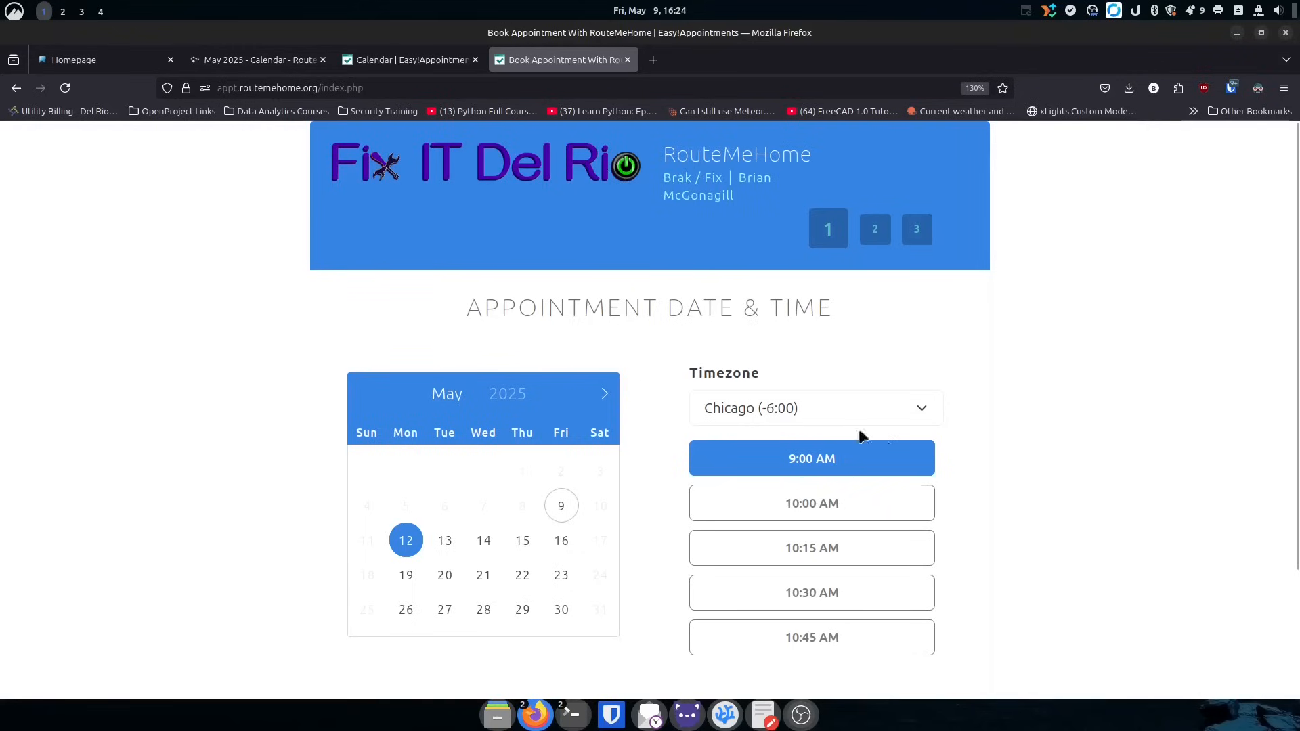
scroll(845, 430, "down", 3)
left_click(926, 673)
Fill in the appt.routemehome.org admin username and password from the password manager, log in, and decline saving the credentials in the browser.
left_click(653, 374)
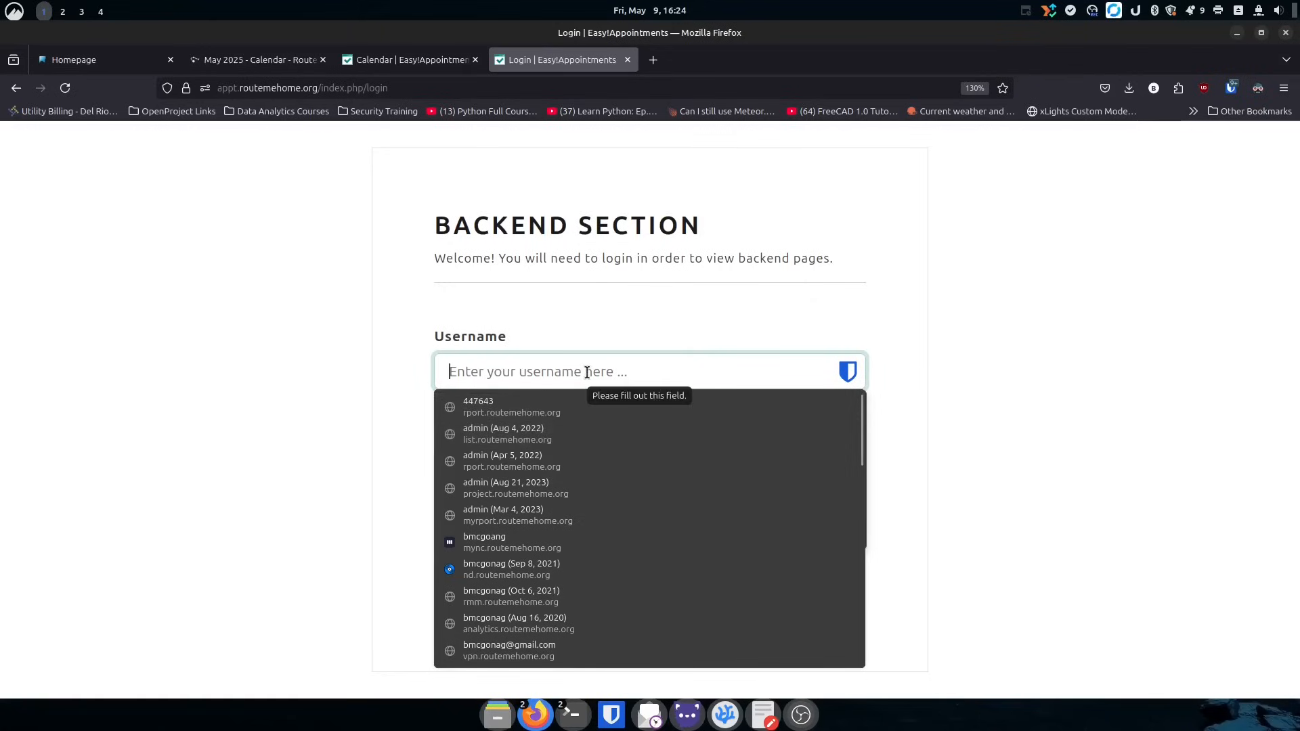
left_click(849, 374)
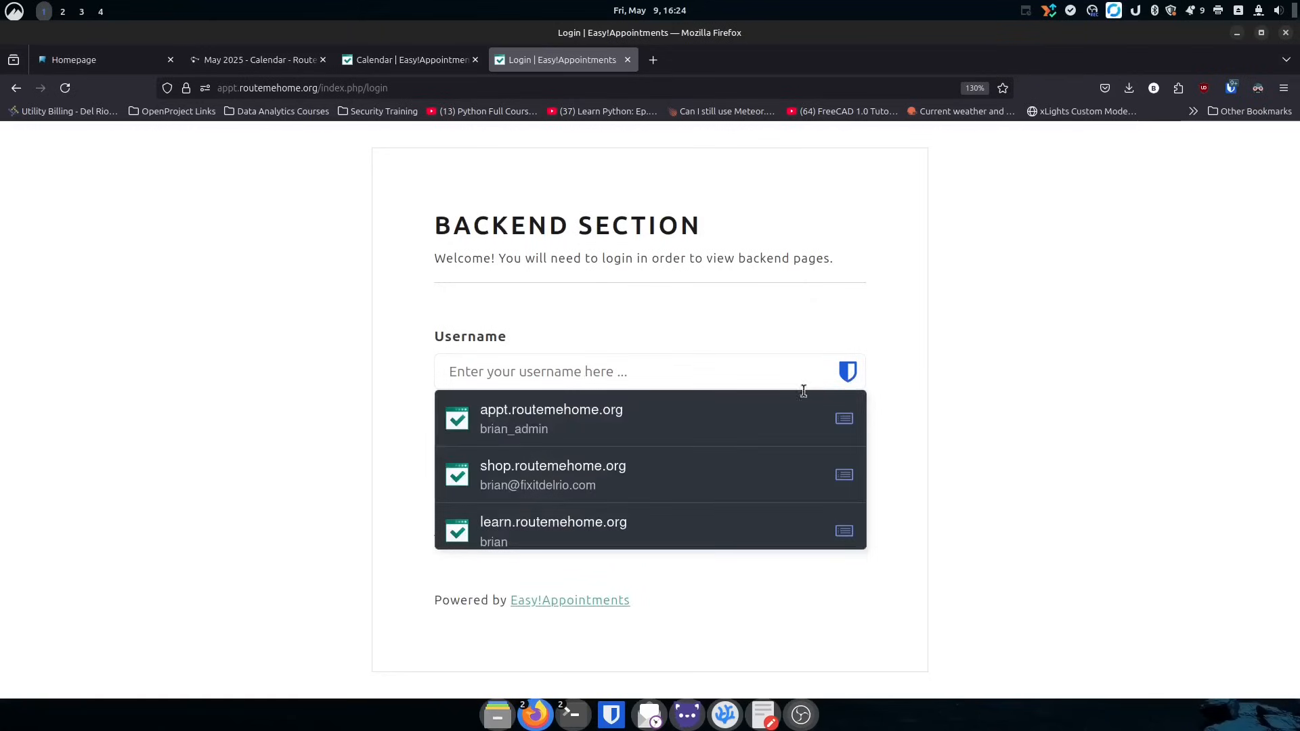
left_click(720, 422)
left_click(800, 528)
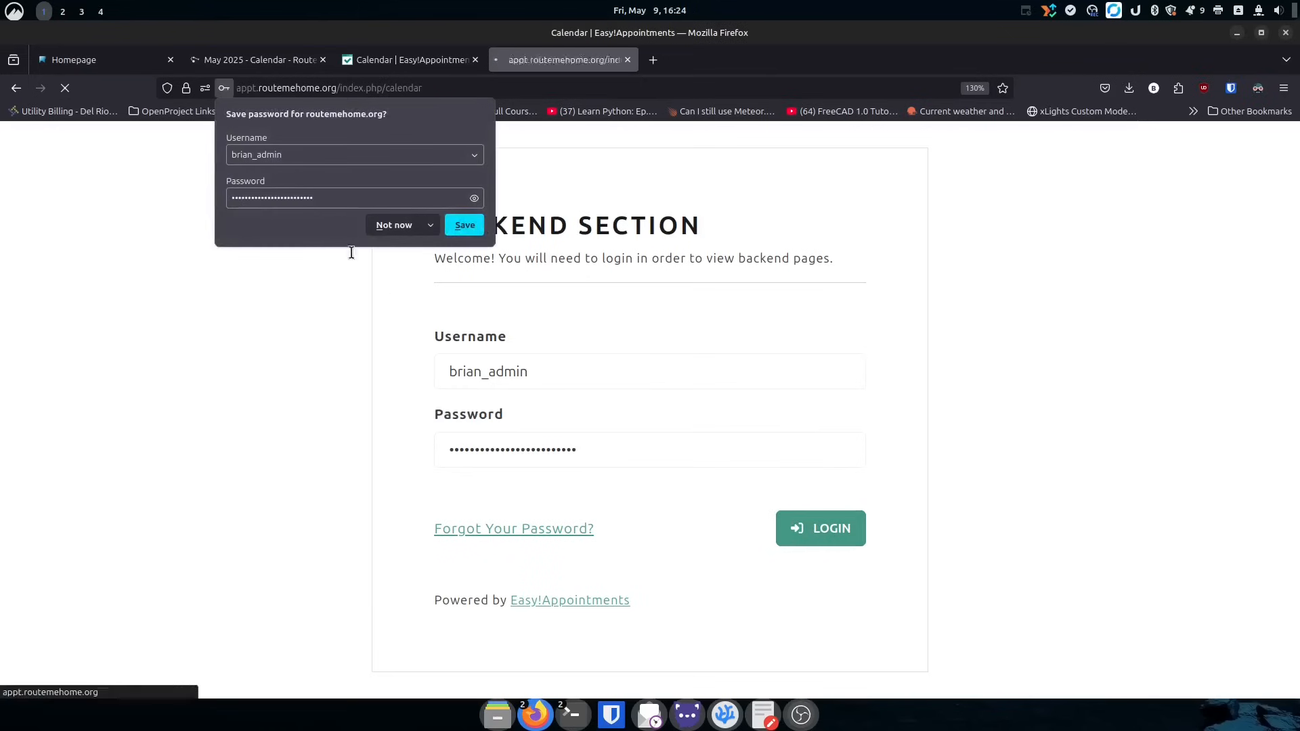
left_click(380, 229)
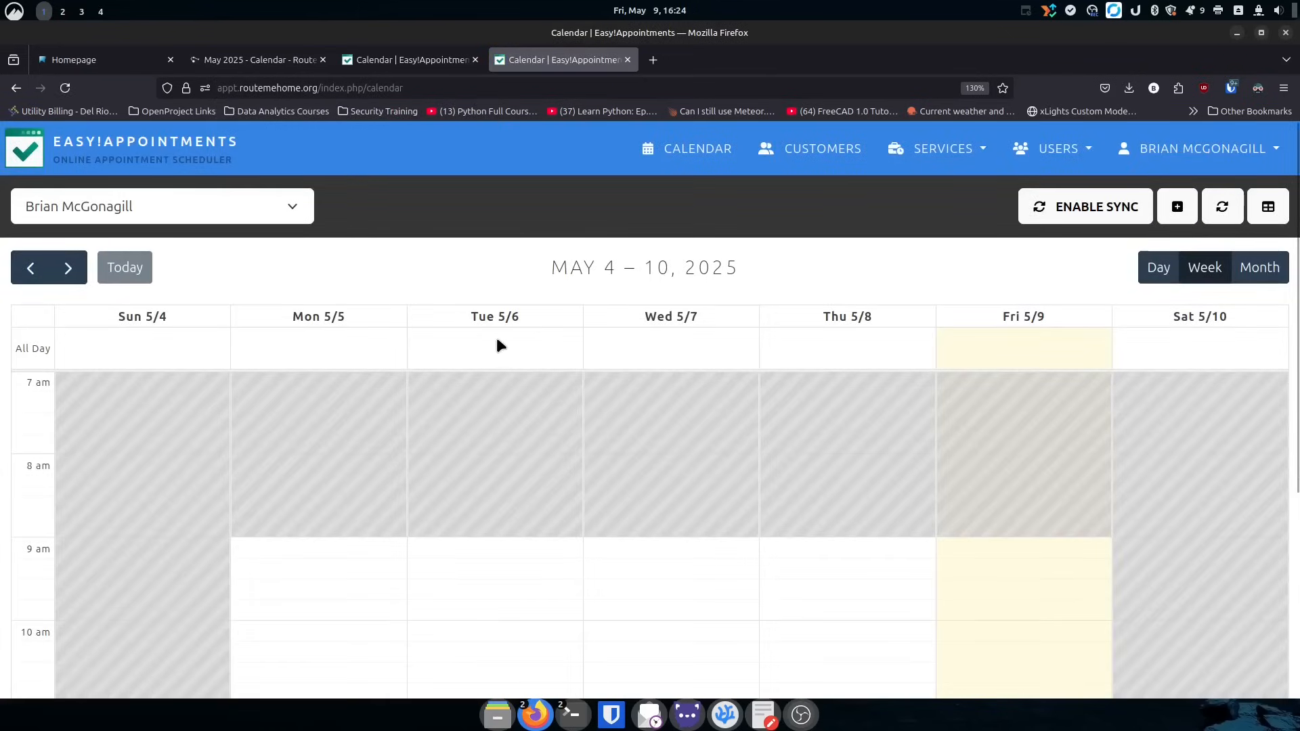
Compare the calendar options for the provider, the Brak / Fix service and All, ending with the provider's calendar selected.
left_click(263, 206)
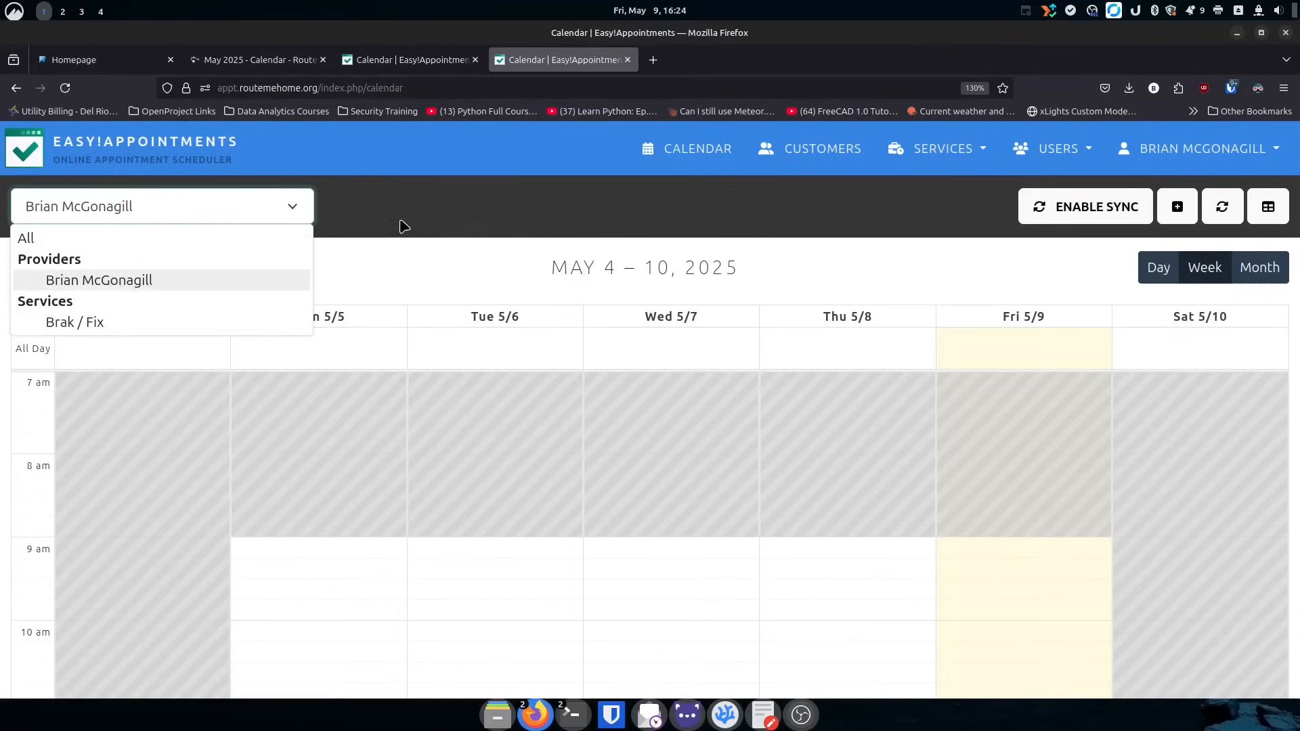
left_click(175, 279)
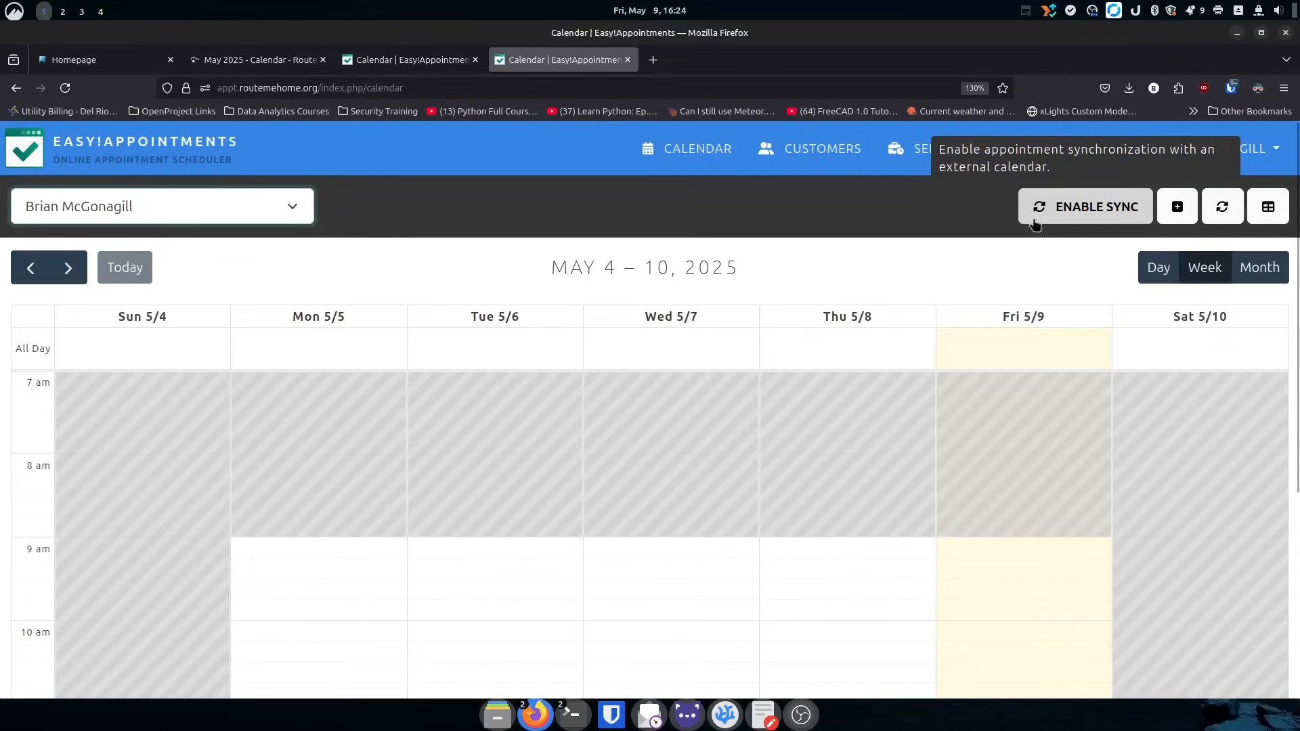
left_click(300, 210)
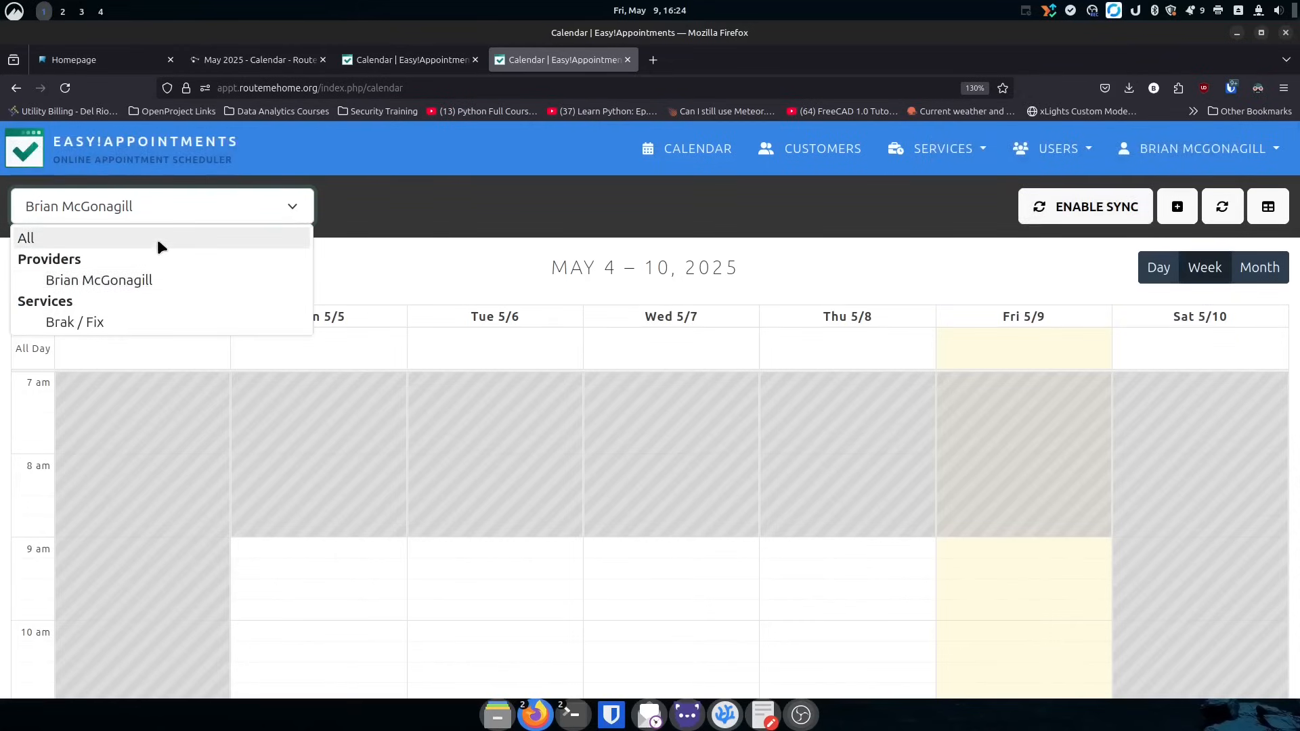
left_click(141, 319)
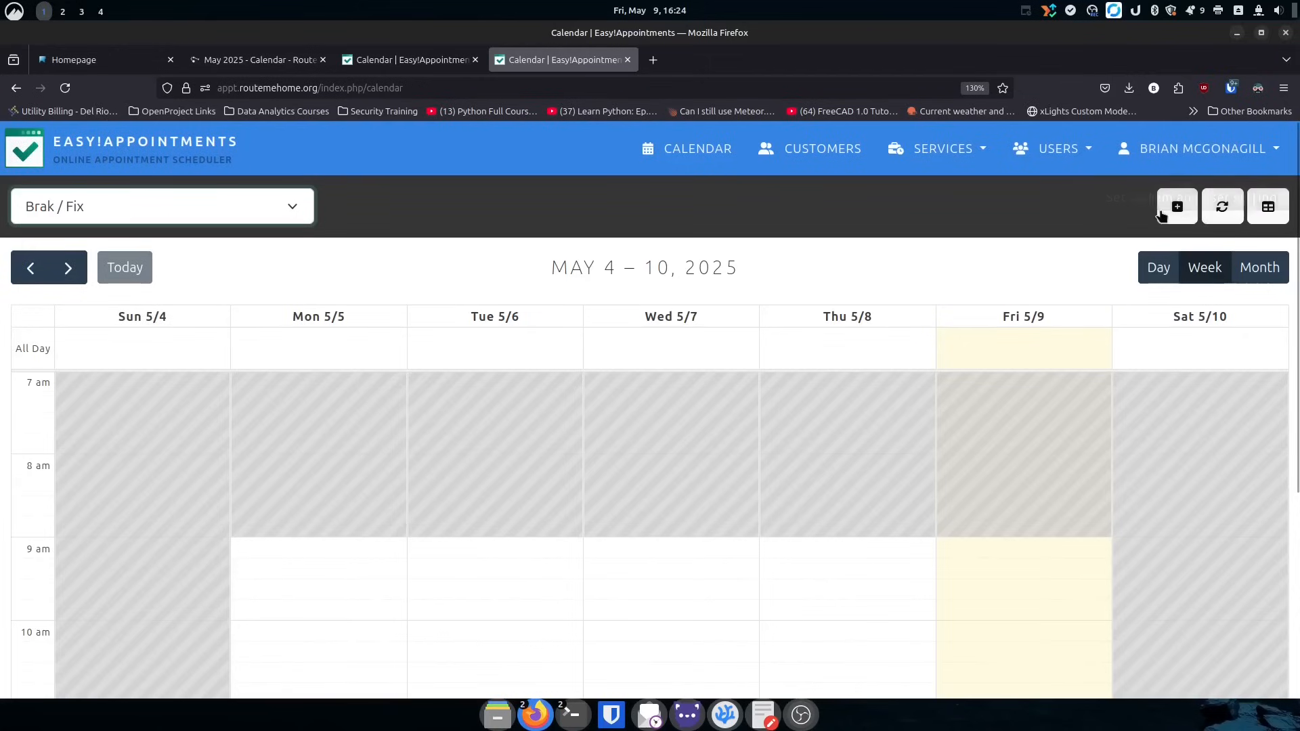
left_click(270, 214)
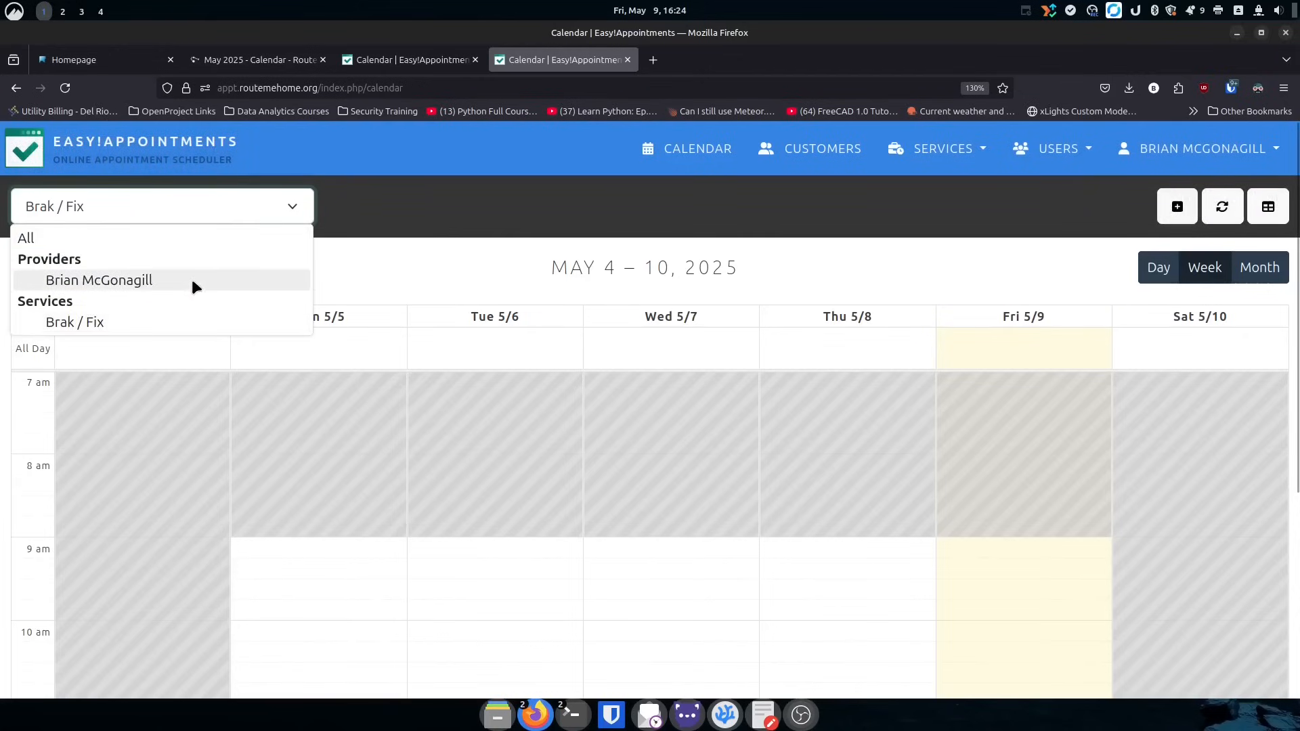
left_click(172, 241)
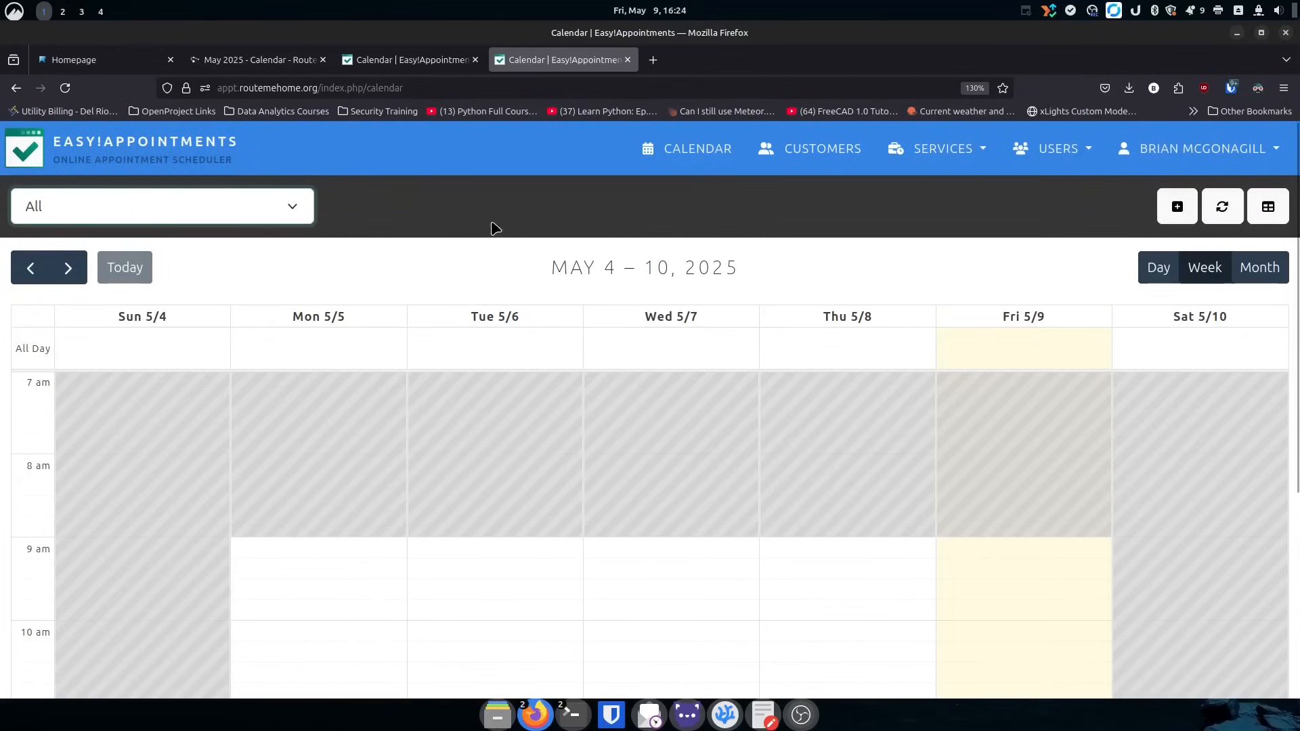
left_click(304, 209)
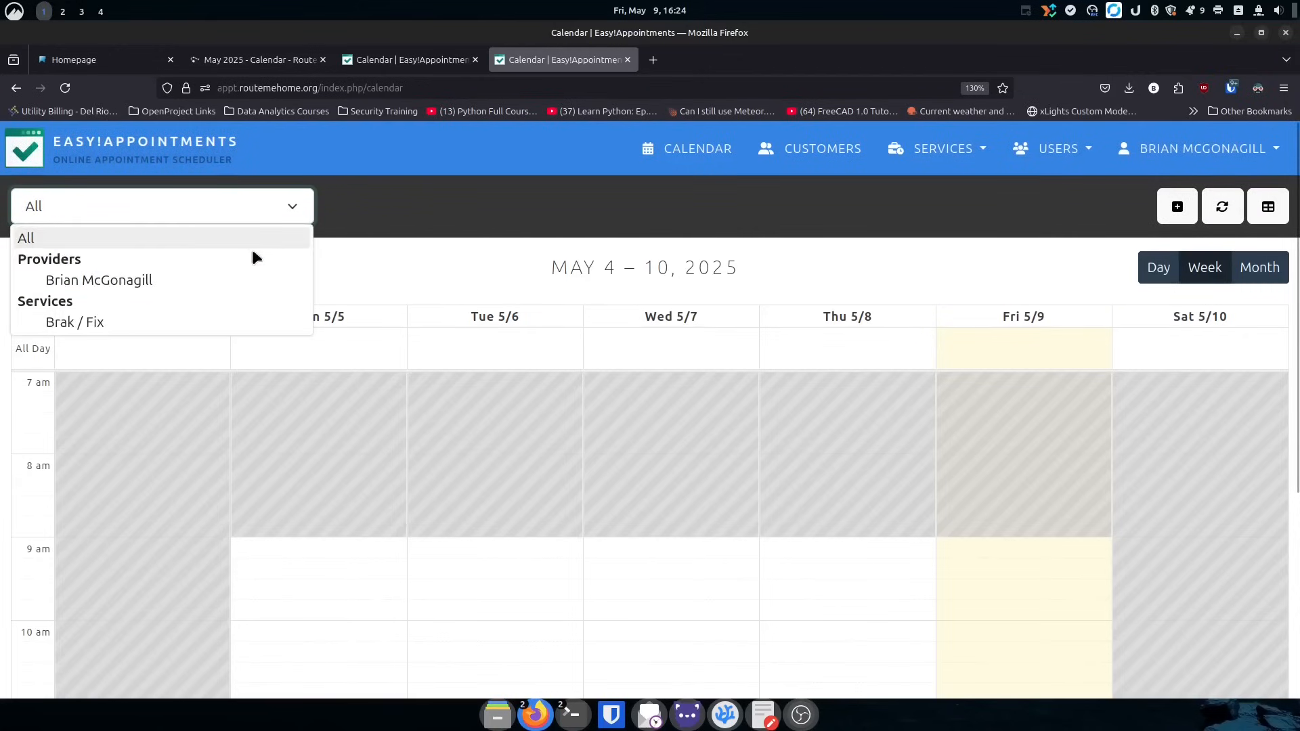
left_click(140, 278)
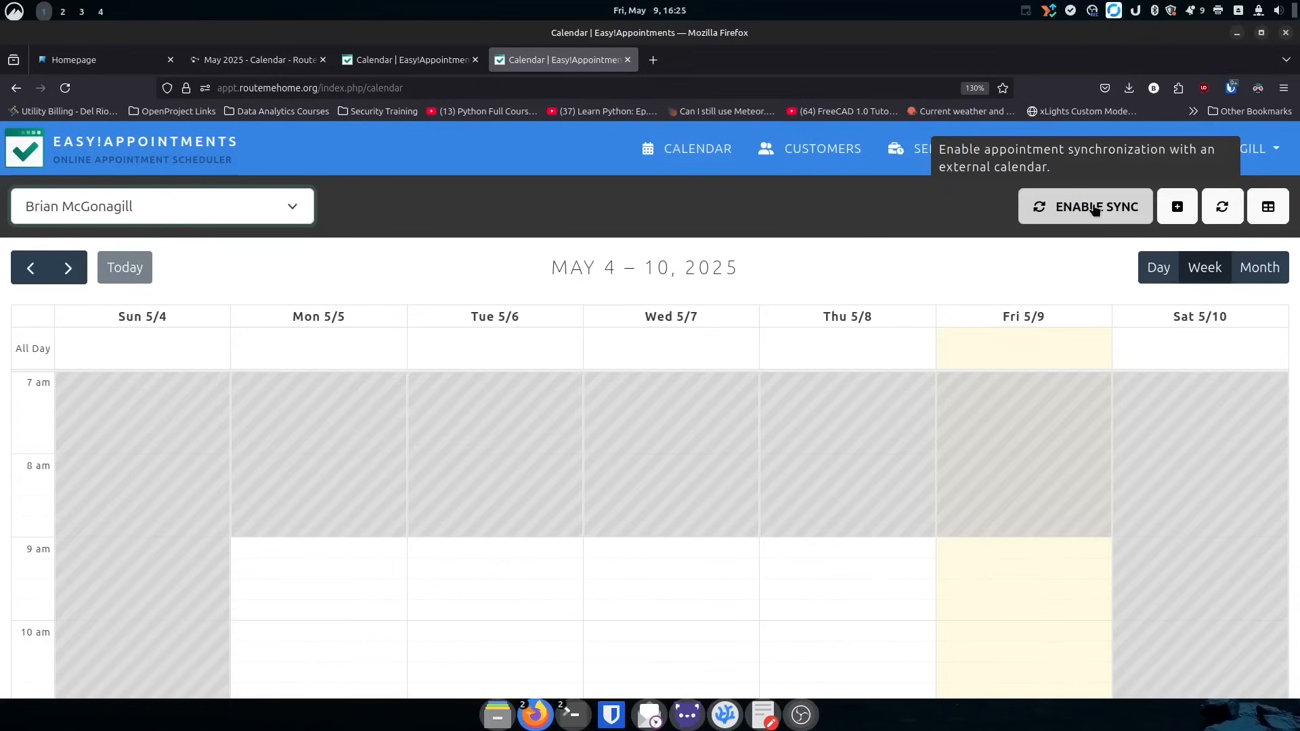
Launch NextCloud from the Homepage dashboard and open its calendar.
left_click(132, 65)
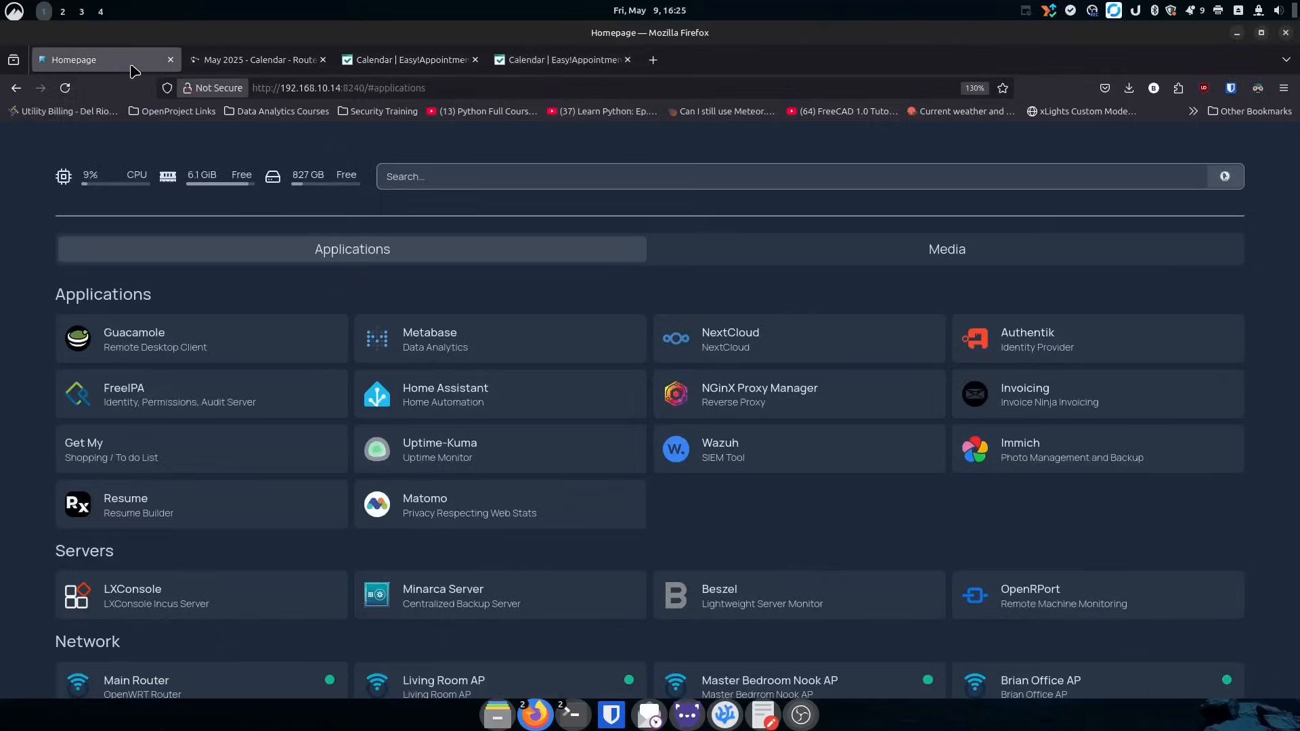
left_click(852, 338)
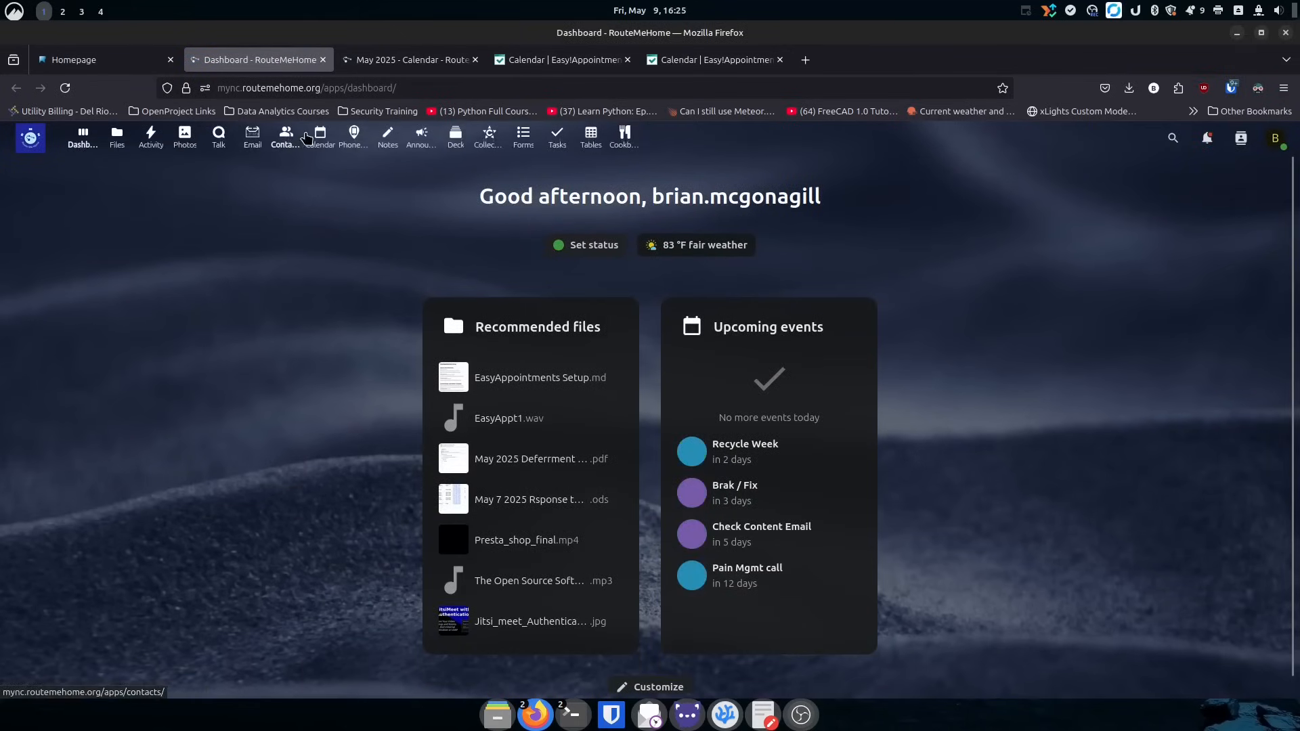
left_click(319, 137)
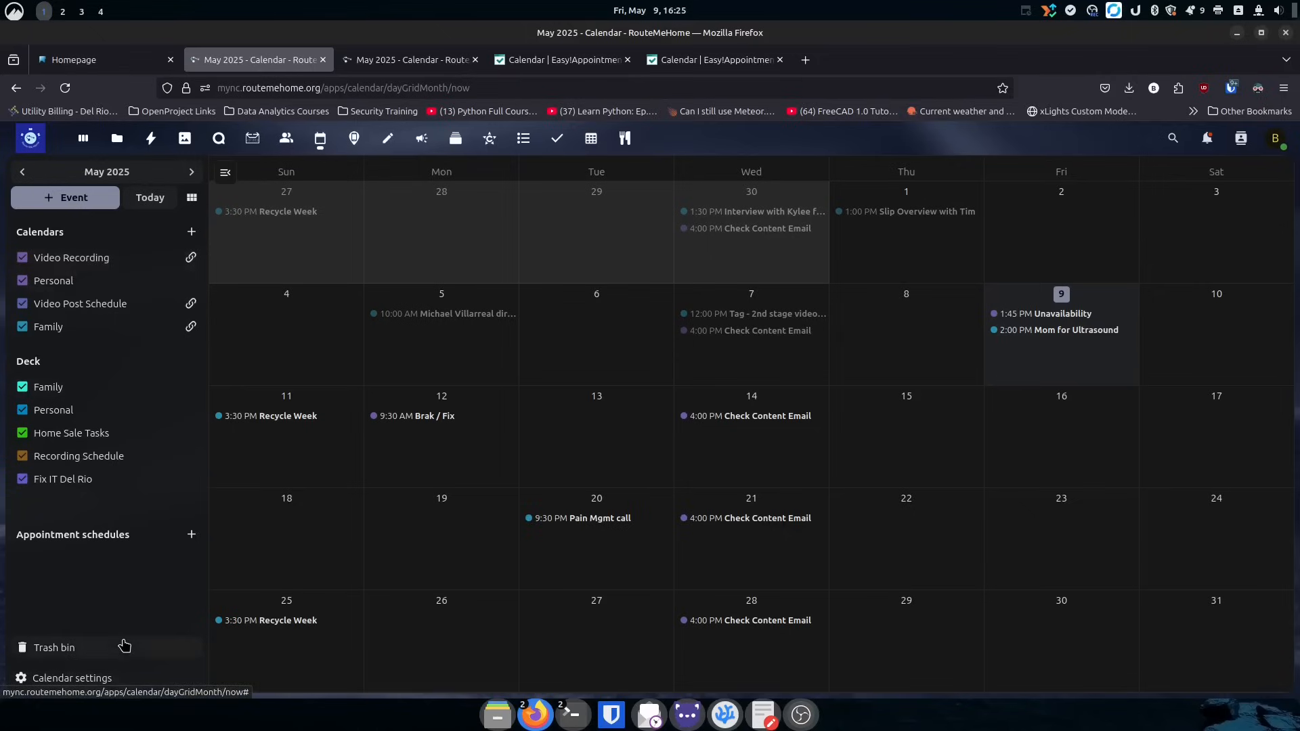
Look through the NextCloud calendar settings, including the CalDAV address options, and close them.
left_click(94, 679)
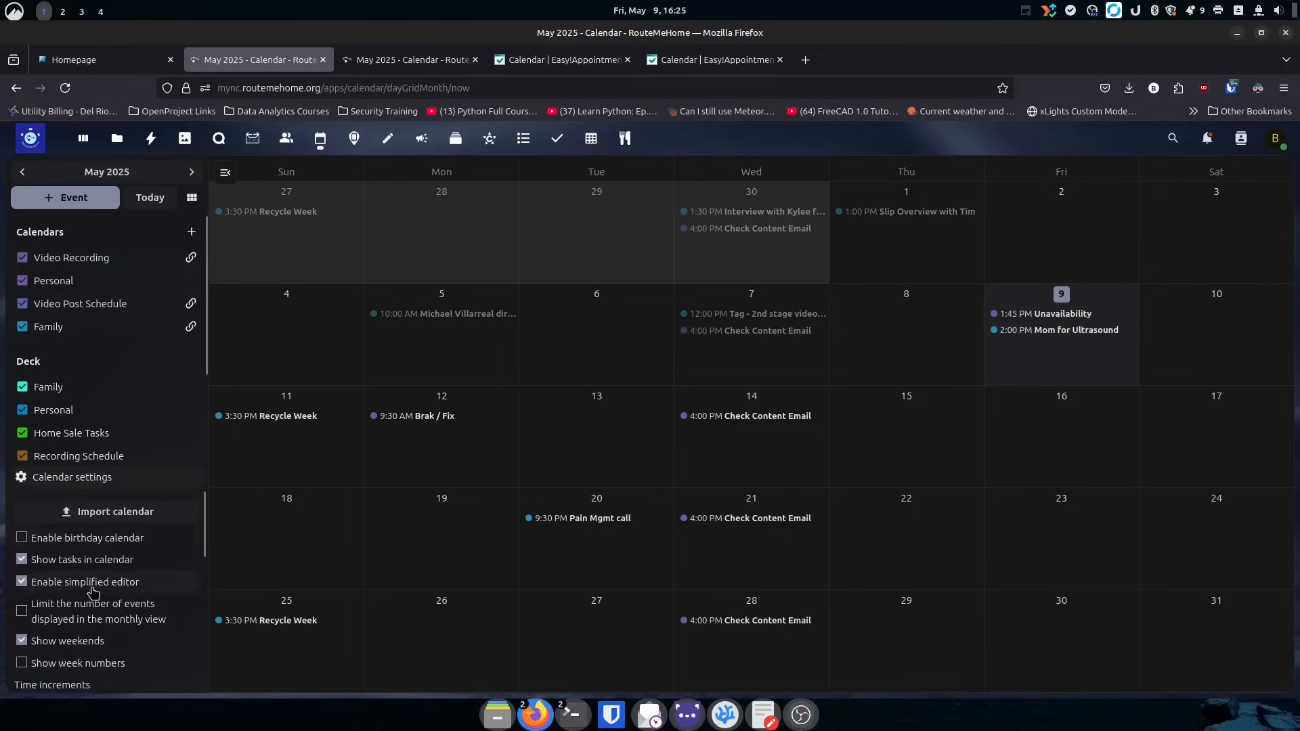
scroll(102, 630, "down", 5)
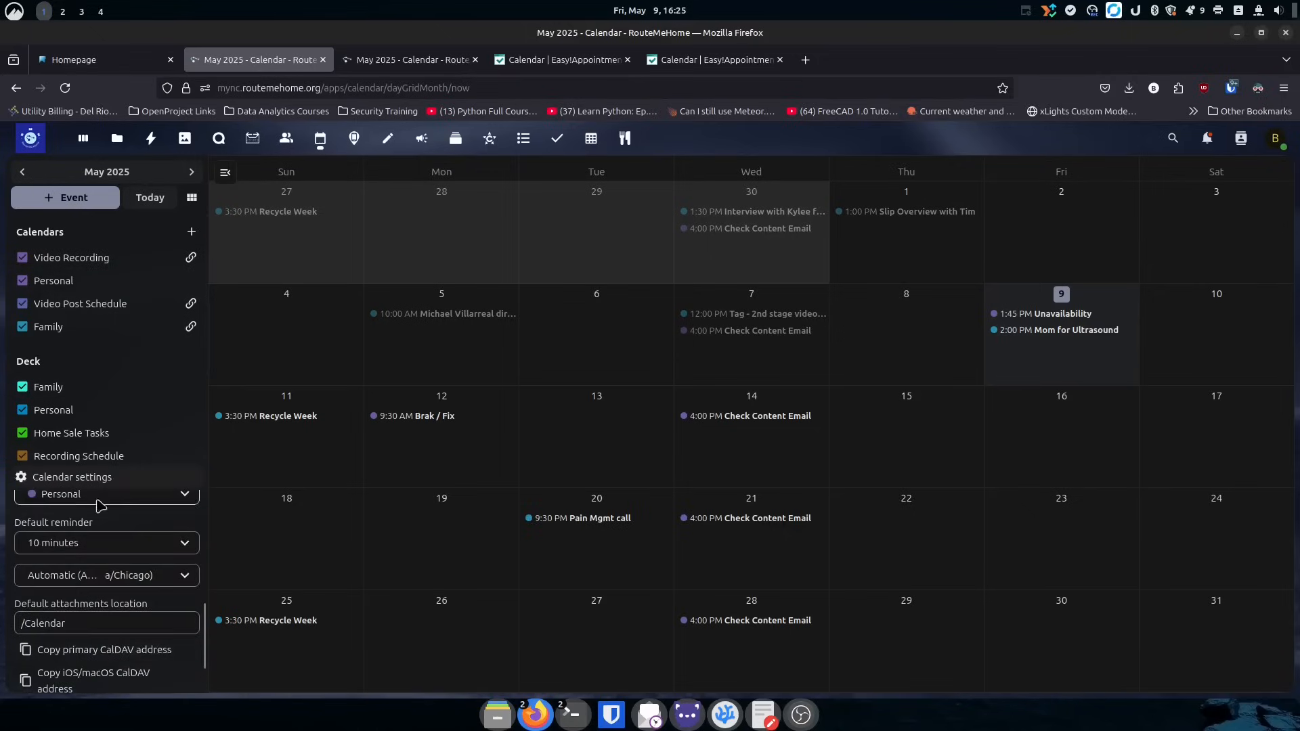
scroll(115, 610, "up", 5)
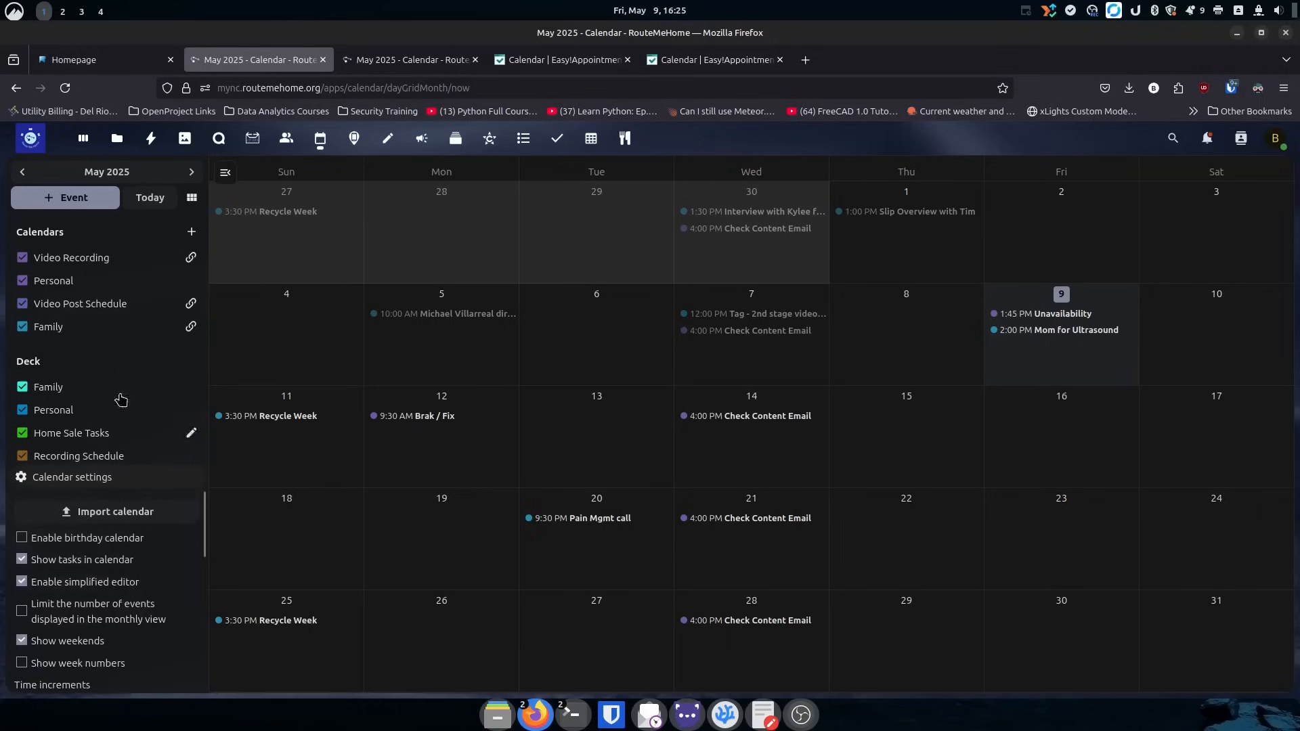
left_click(40, 353)
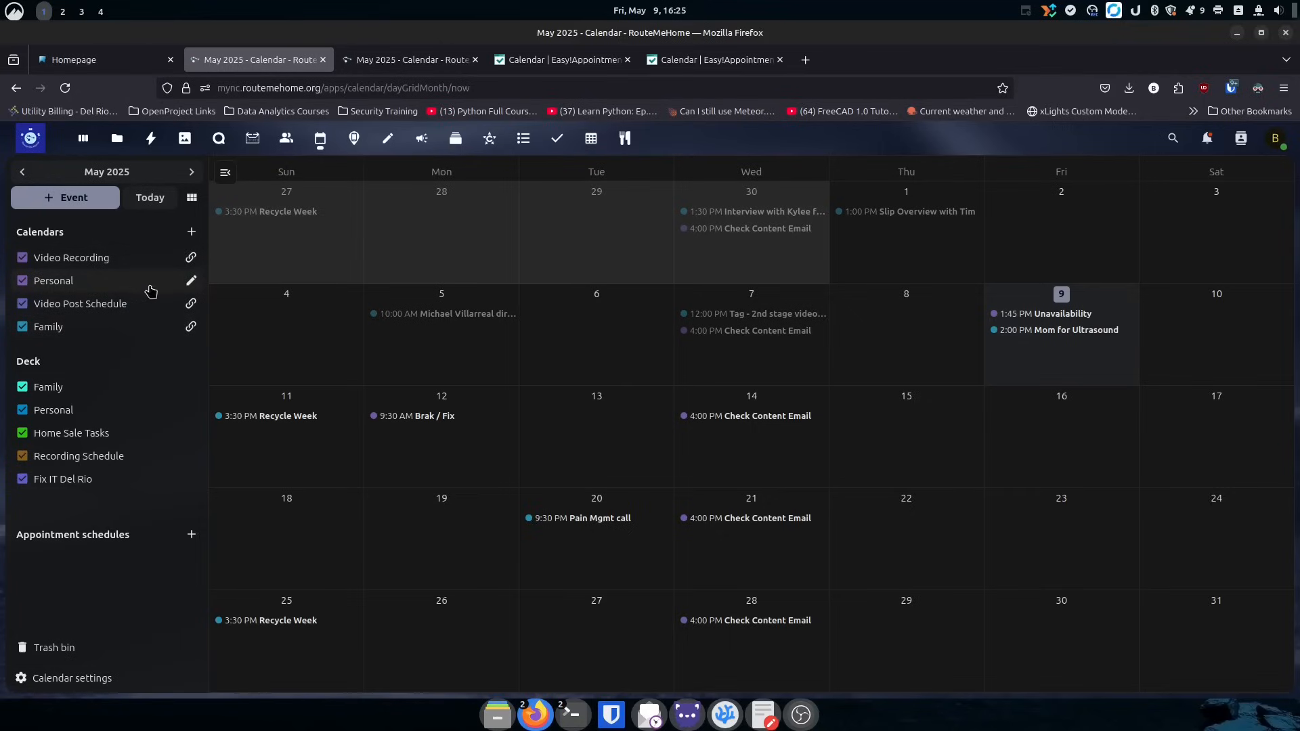
Open the Personal calendar for editing and copy its private internal link for external clients.
left_click(191, 283)
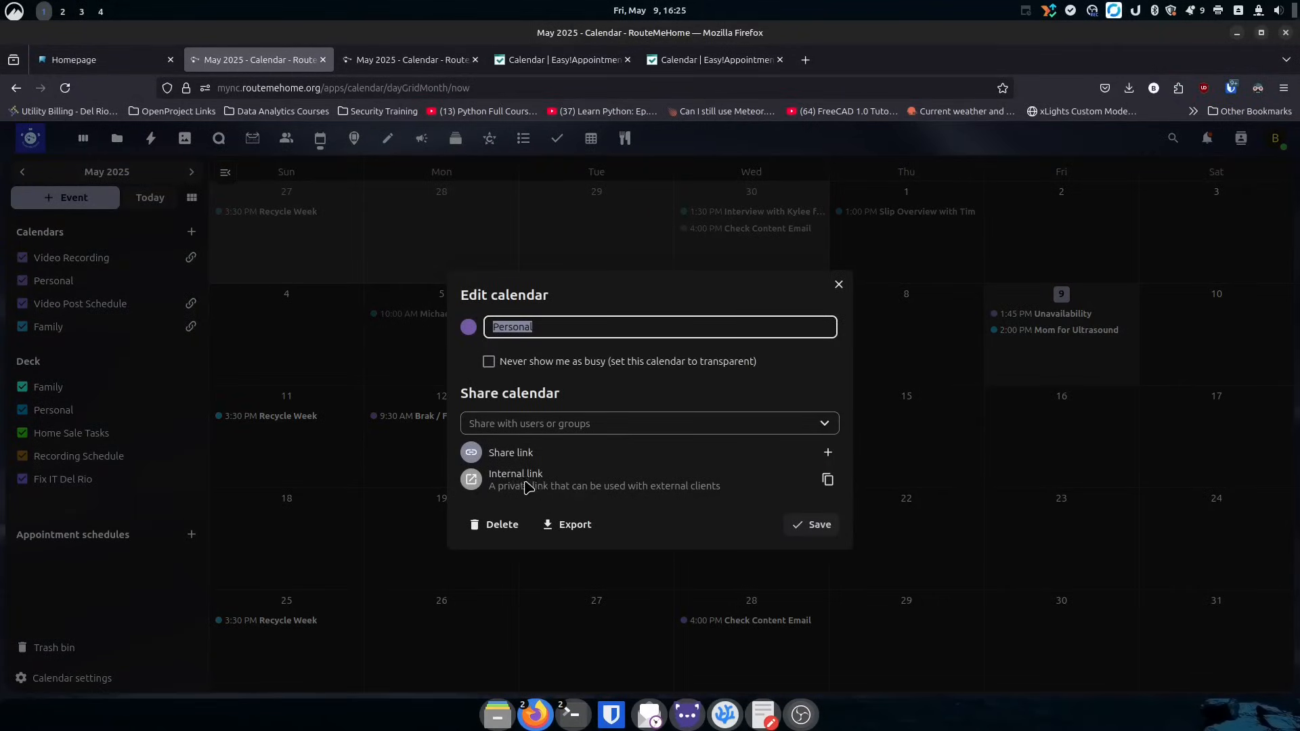
left_click(829, 482)
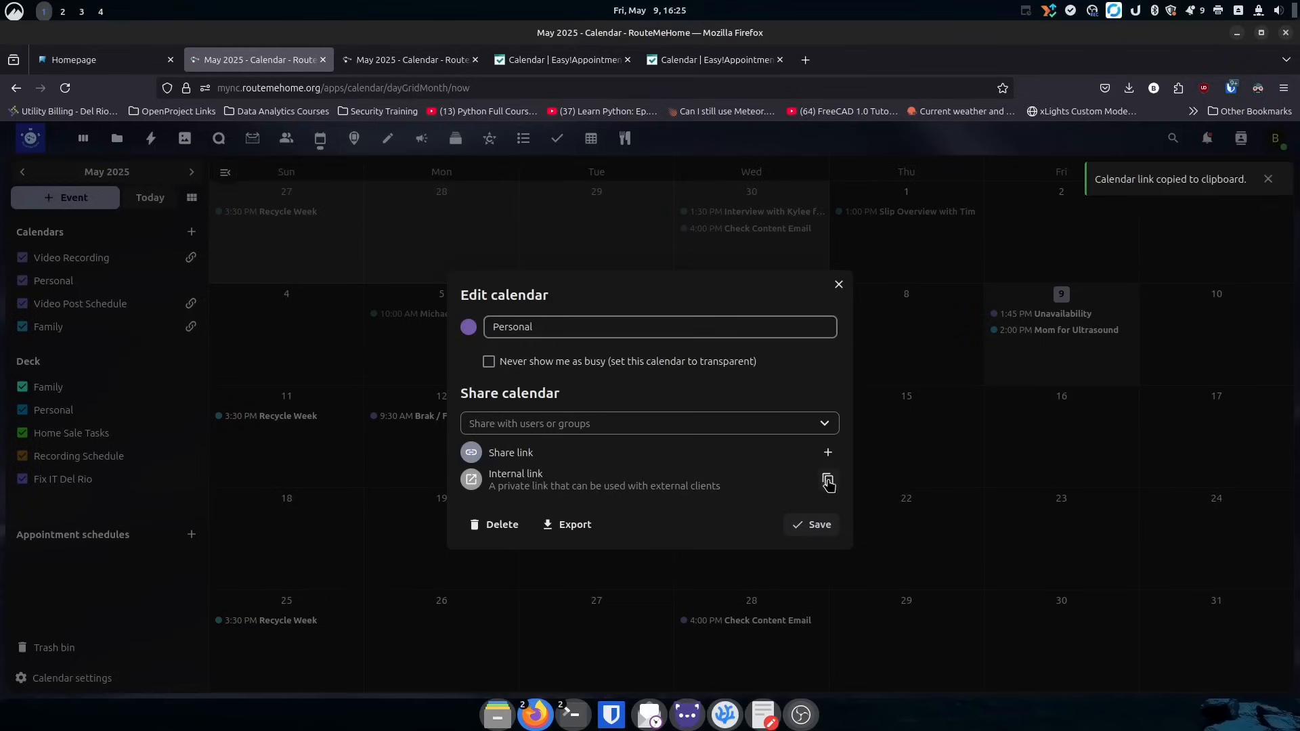
Return to the RouteMeHome Easy!Appointments calendar, start enabling sync for the provider, and paste the copied link as the CalDAV Calendar URL.
left_click(687, 71)
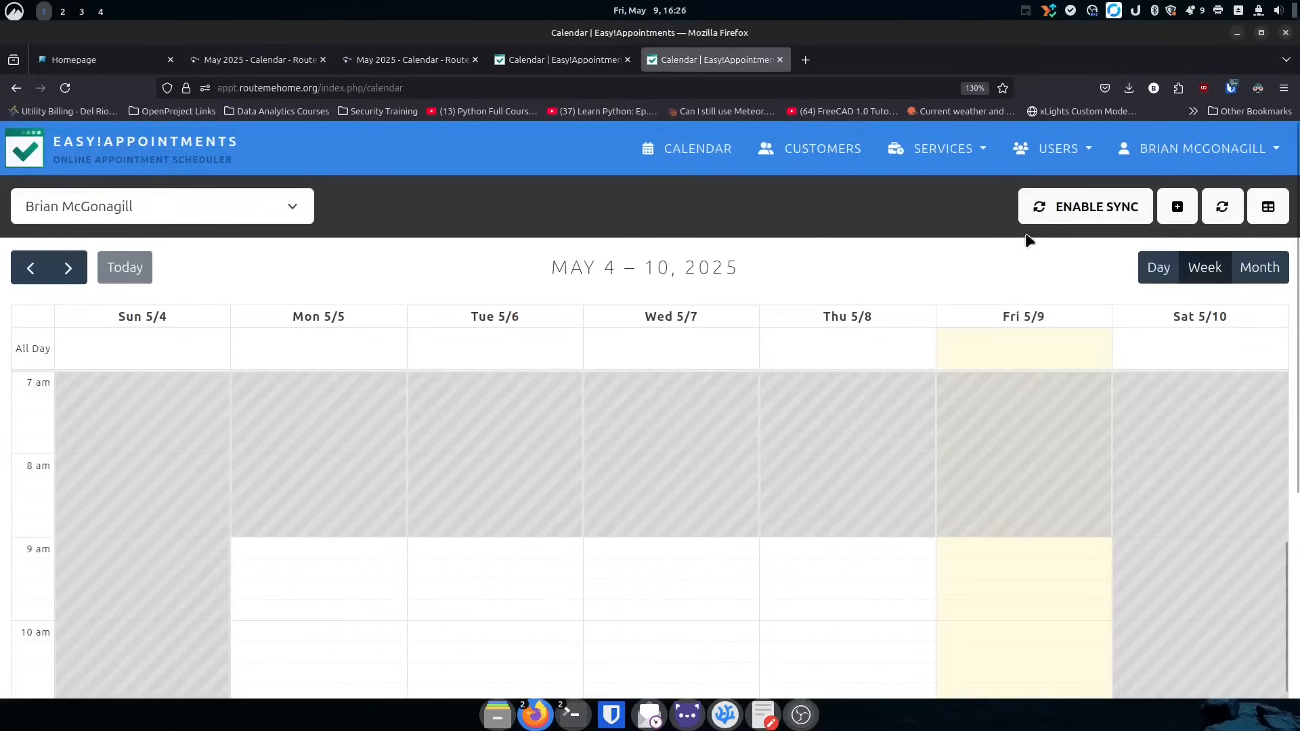
left_click(1036, 206)
left_click(521, 369)
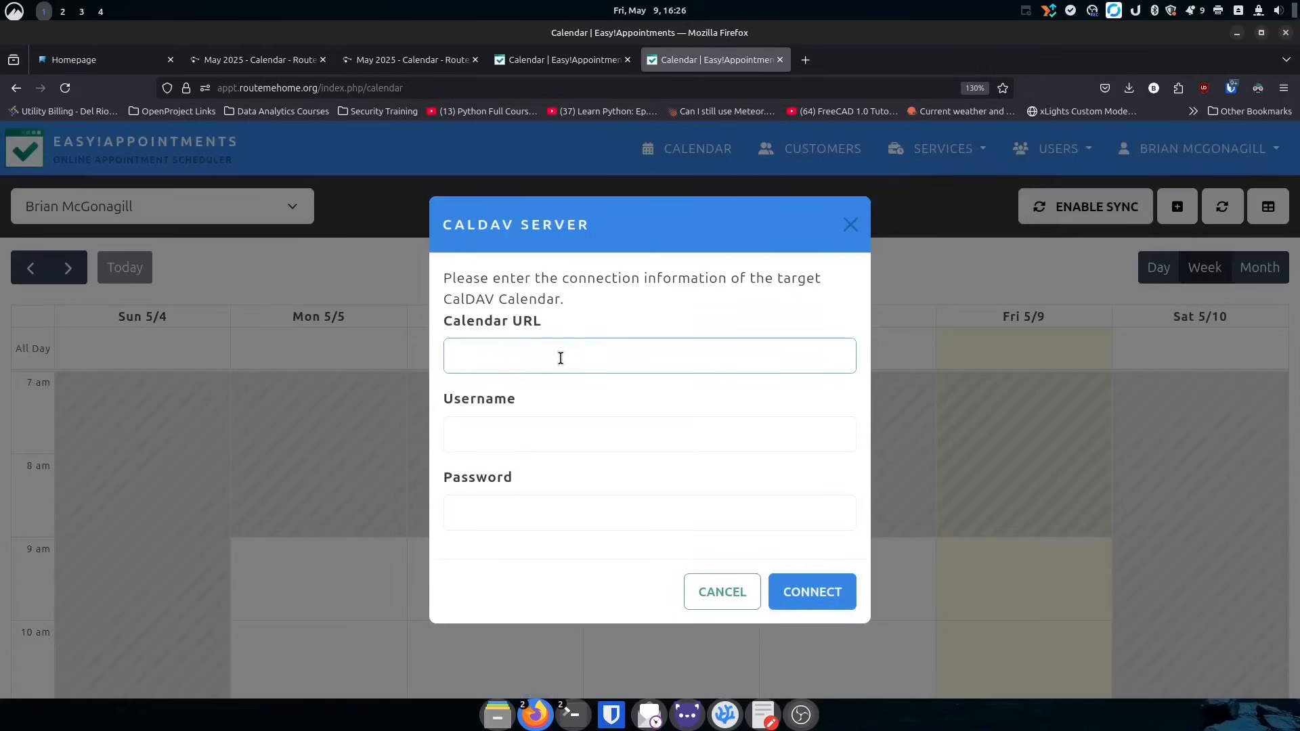
key("ctrl+v")
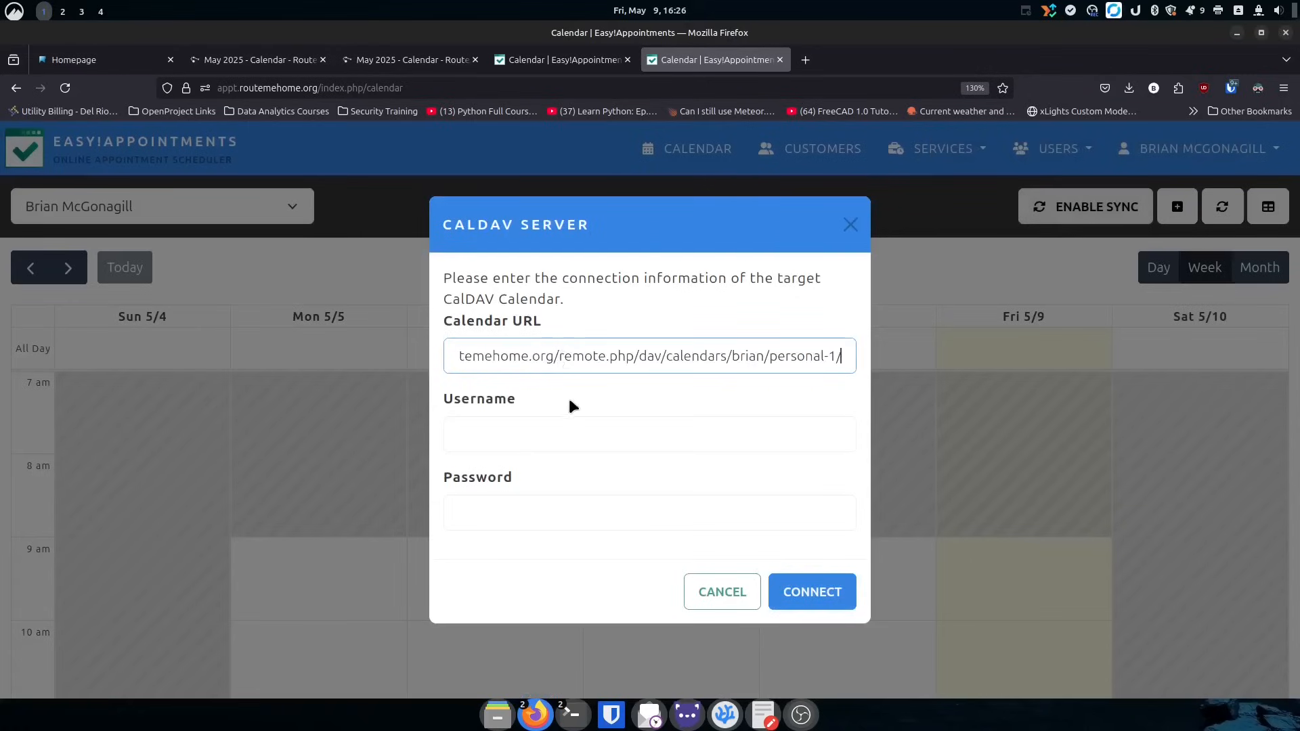
Enter the NextCloud account's username and password for the CalDAV server, and connect the provider's calendar.
left_click(562, 439)
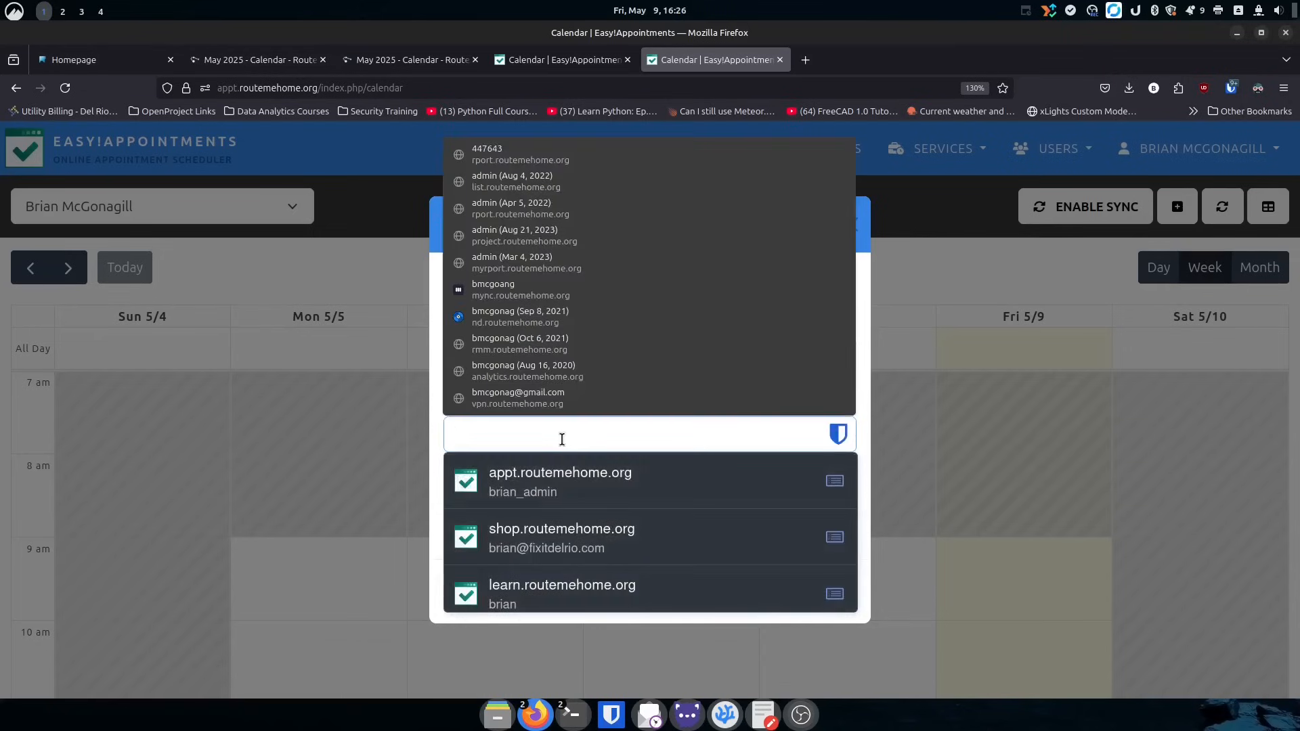
type("brian")
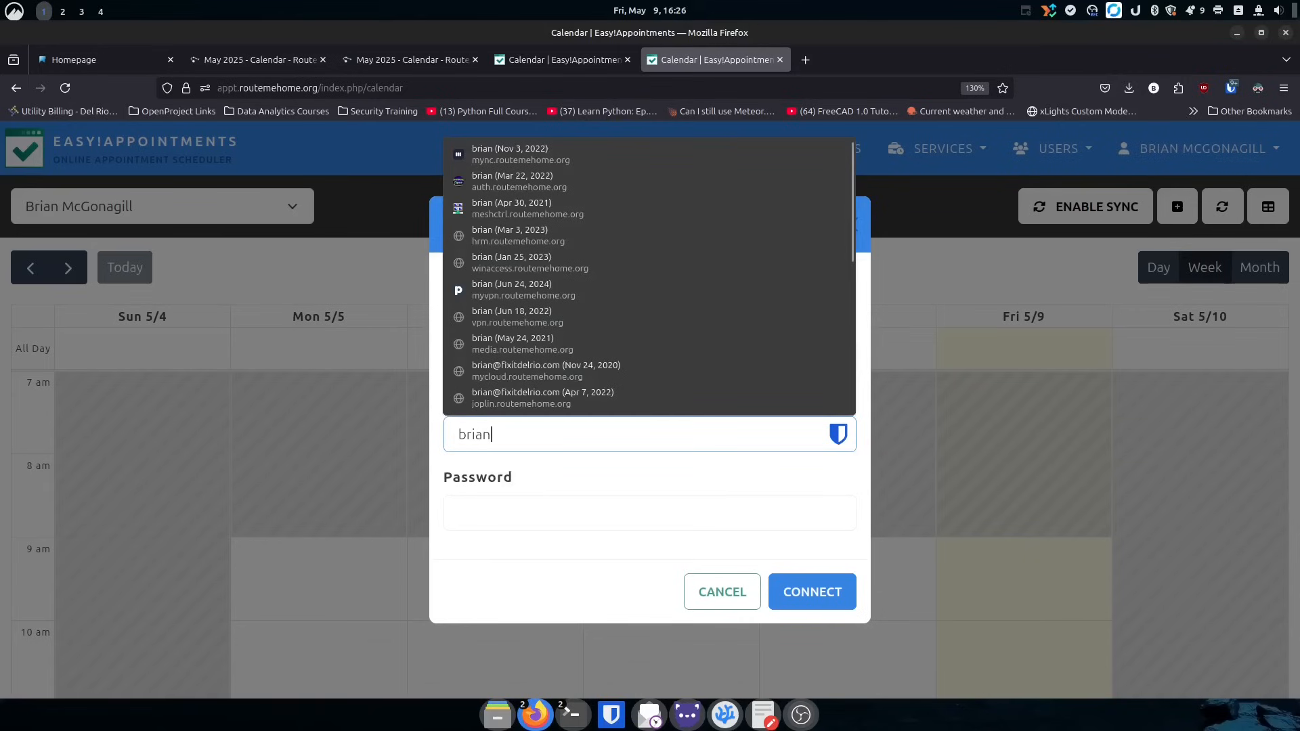
left_click(532, 514)
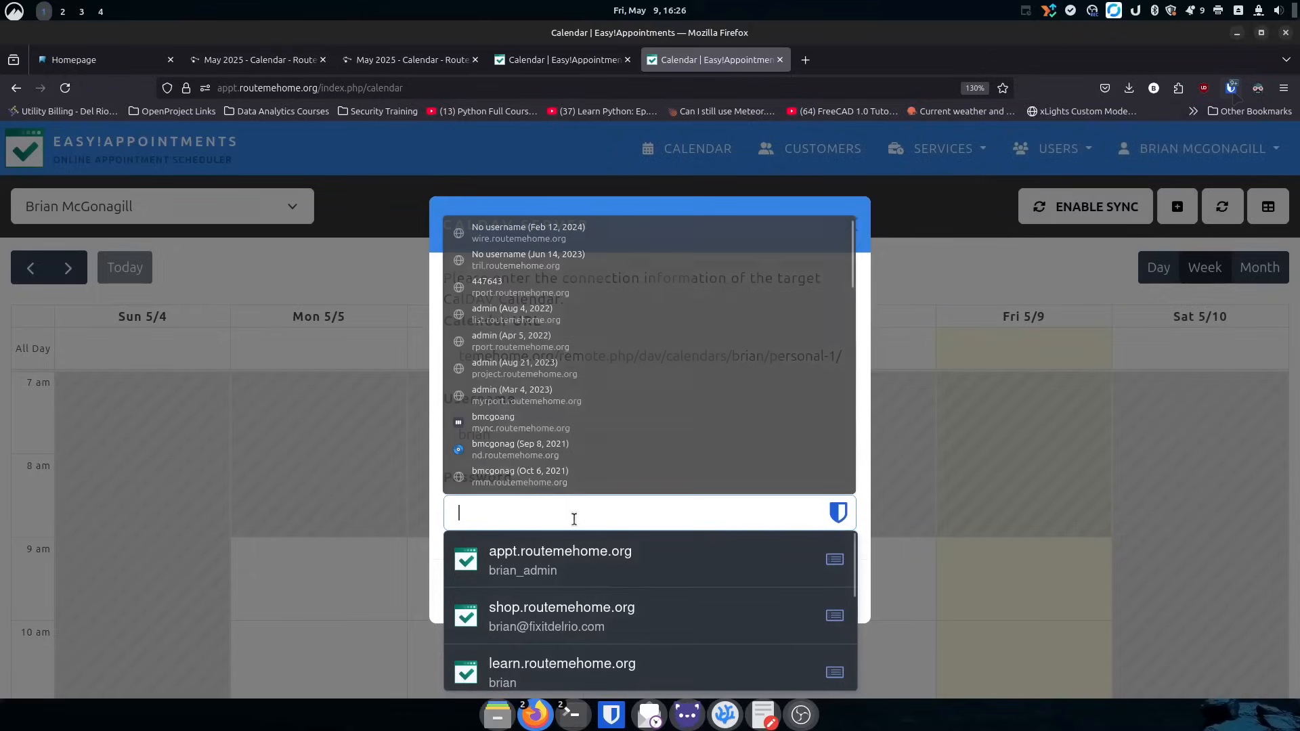
left_click(659, 557)
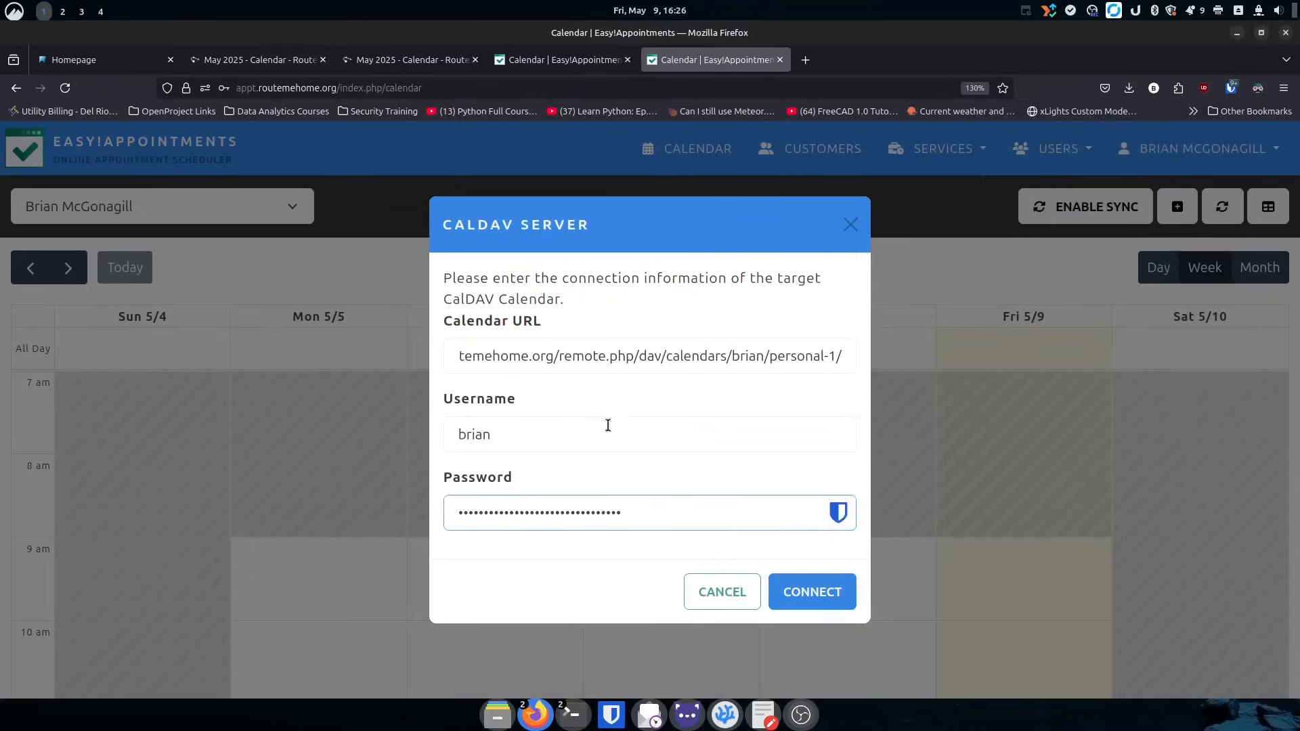
left_click(812, 599)
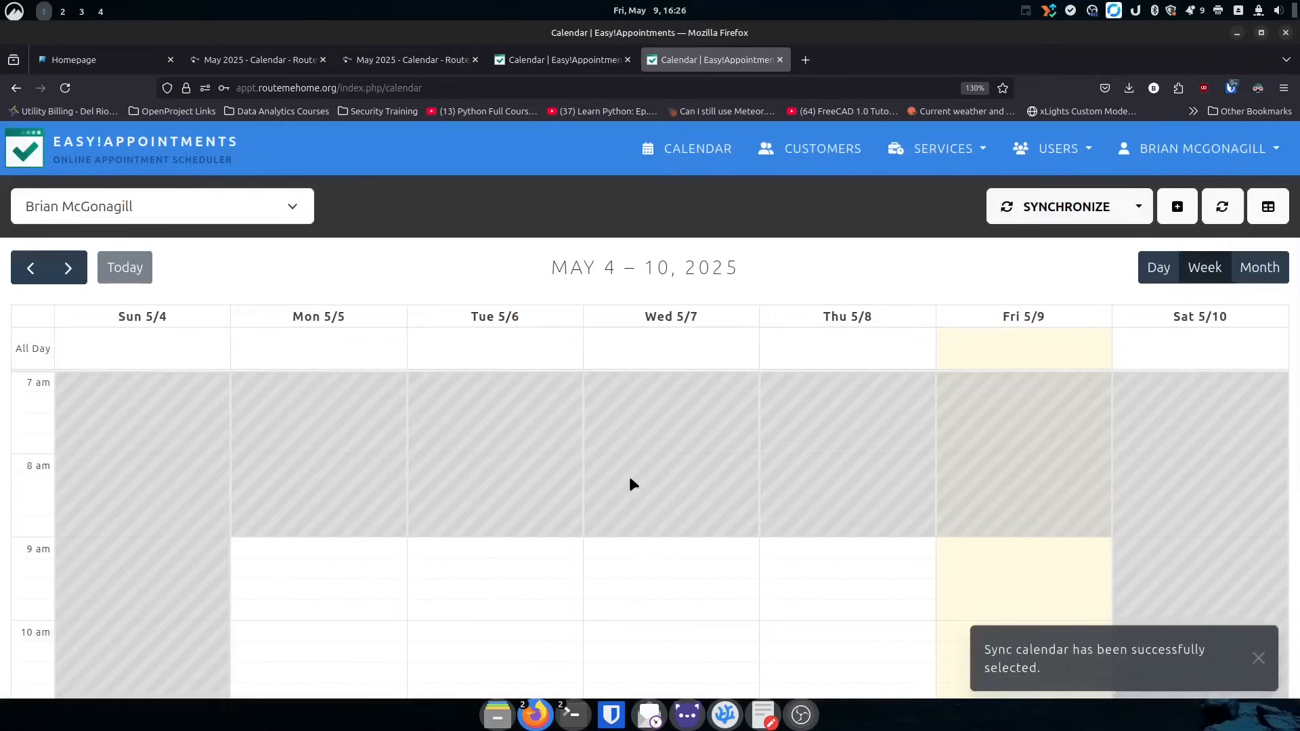
Look through the provider's May 4 – 10, 2025 week, including breaks and unavailability, reselecting the provider to reload the calendar.
scroll(610, 556, "down", 3)
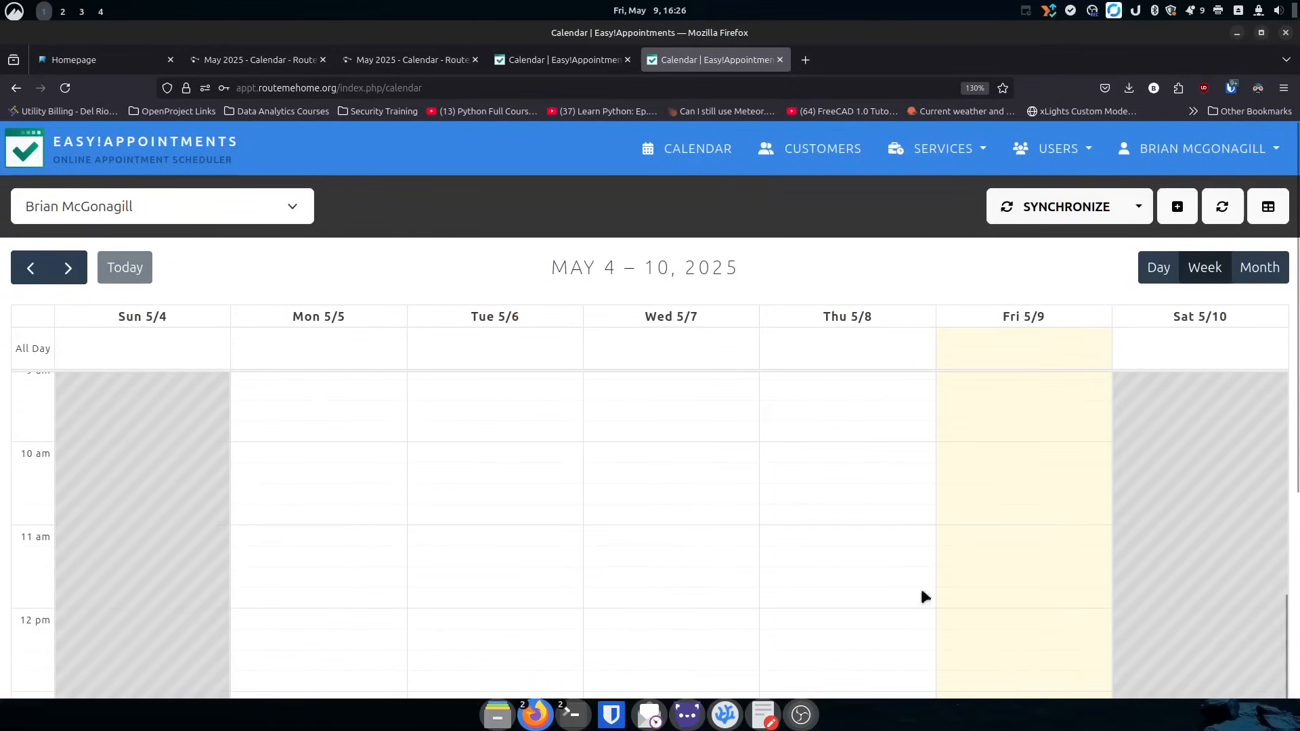
scroll(530, 482, "up", 3)
mouse_move(283, 67)
scroll(386, 397, "down", 3)
scroll(354, 528, "up", 1)
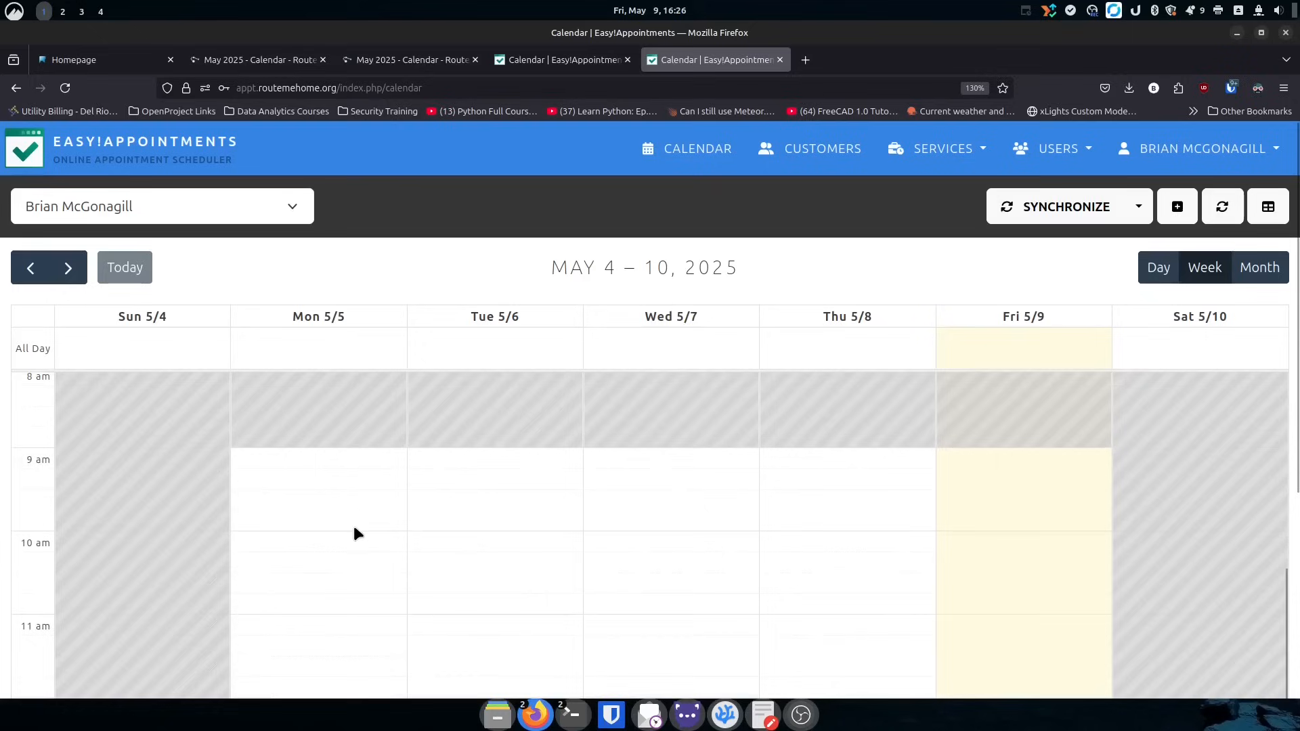
left_click(220, 204)
left_click(162, 280)
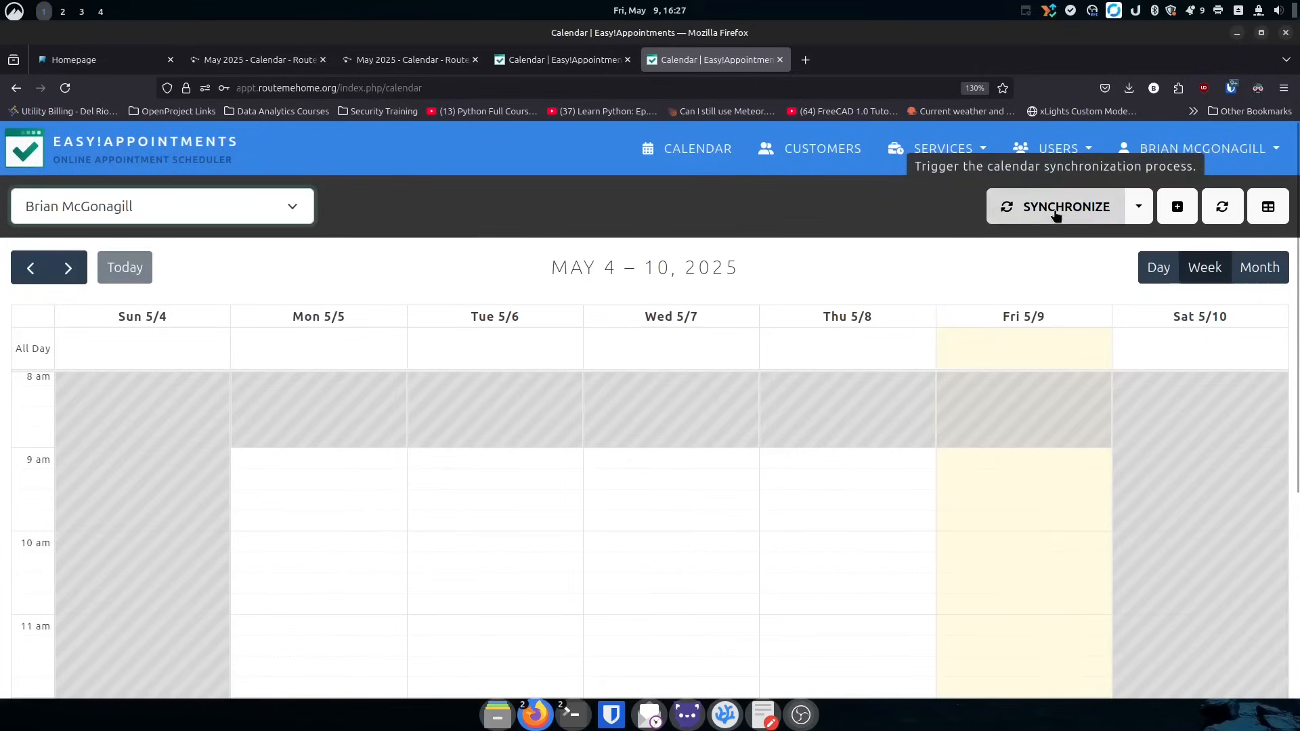
scroll(356, 488, "down", 3)
scroll(356, 499, "down", 2)
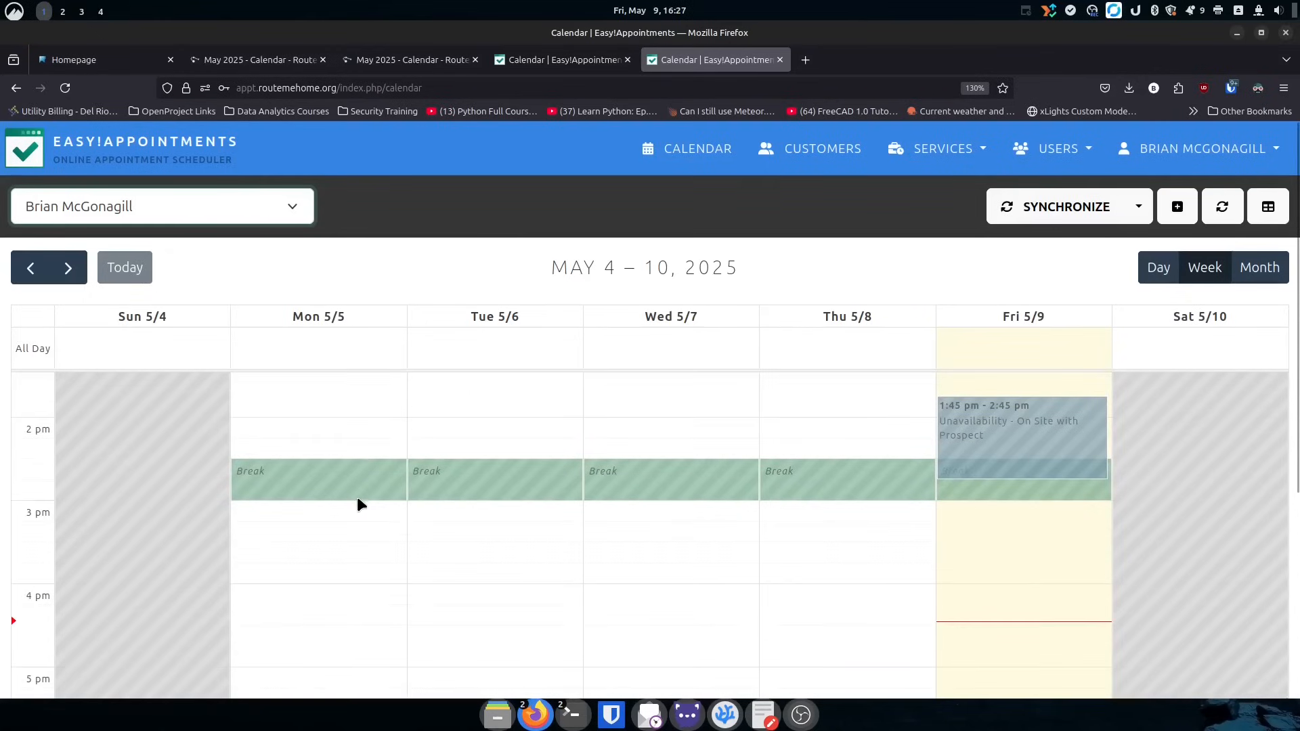
scroll(789, 562, "up", 1)
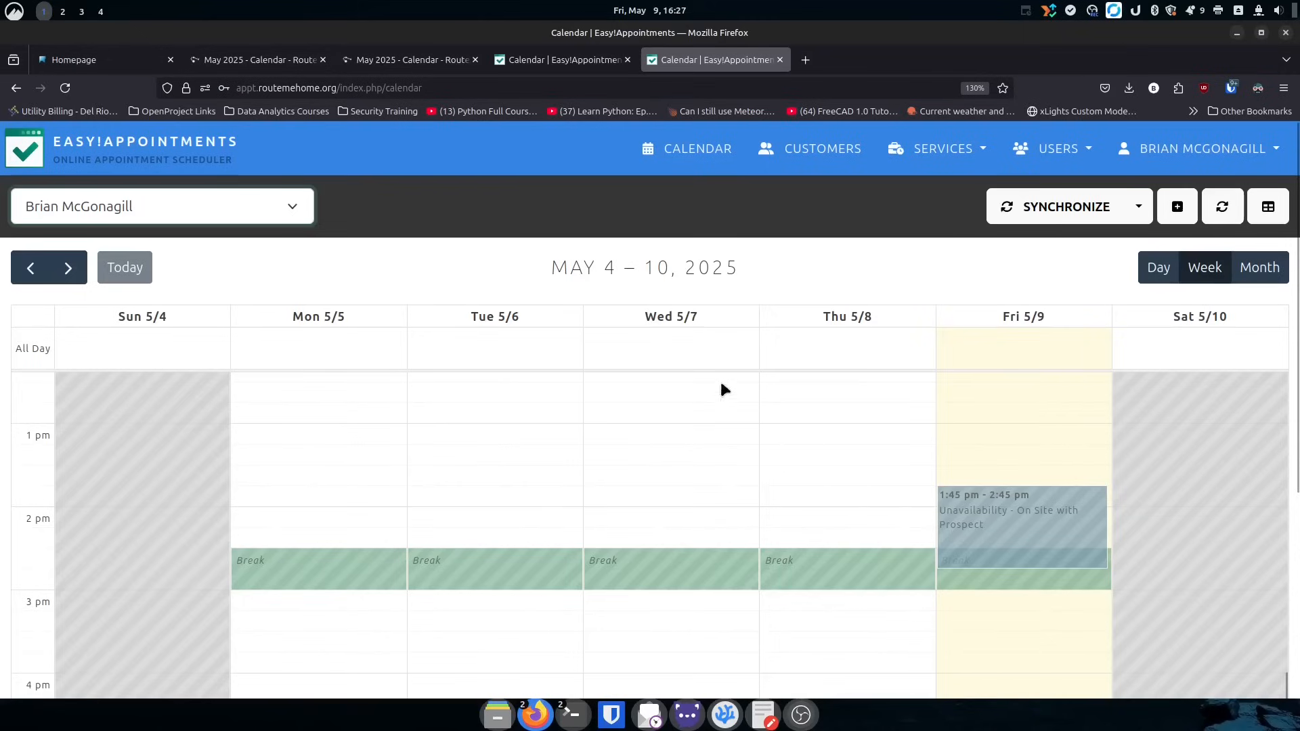
Return to the NextCloud calendar, close the Personal calendar's edit dialog, and inspect the Unavailability event on May 9.
left_click(262, 61)
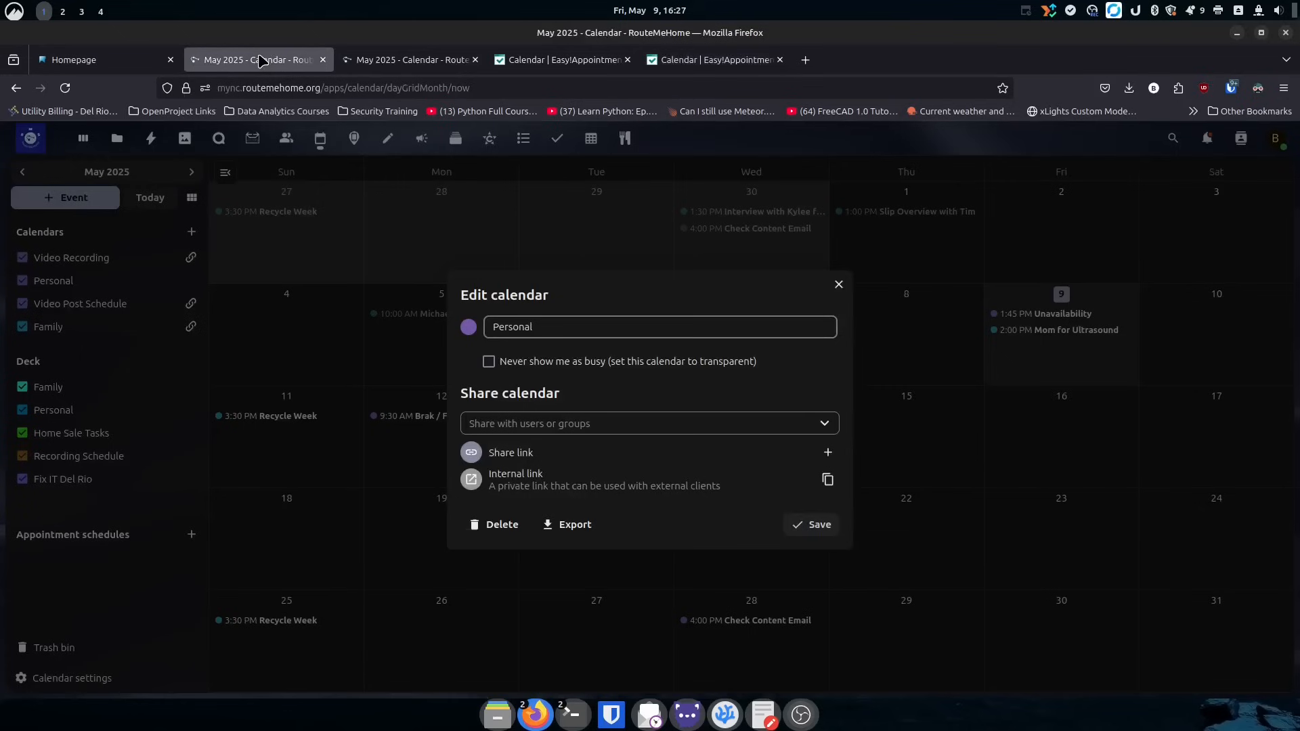
left_click(839, 286)
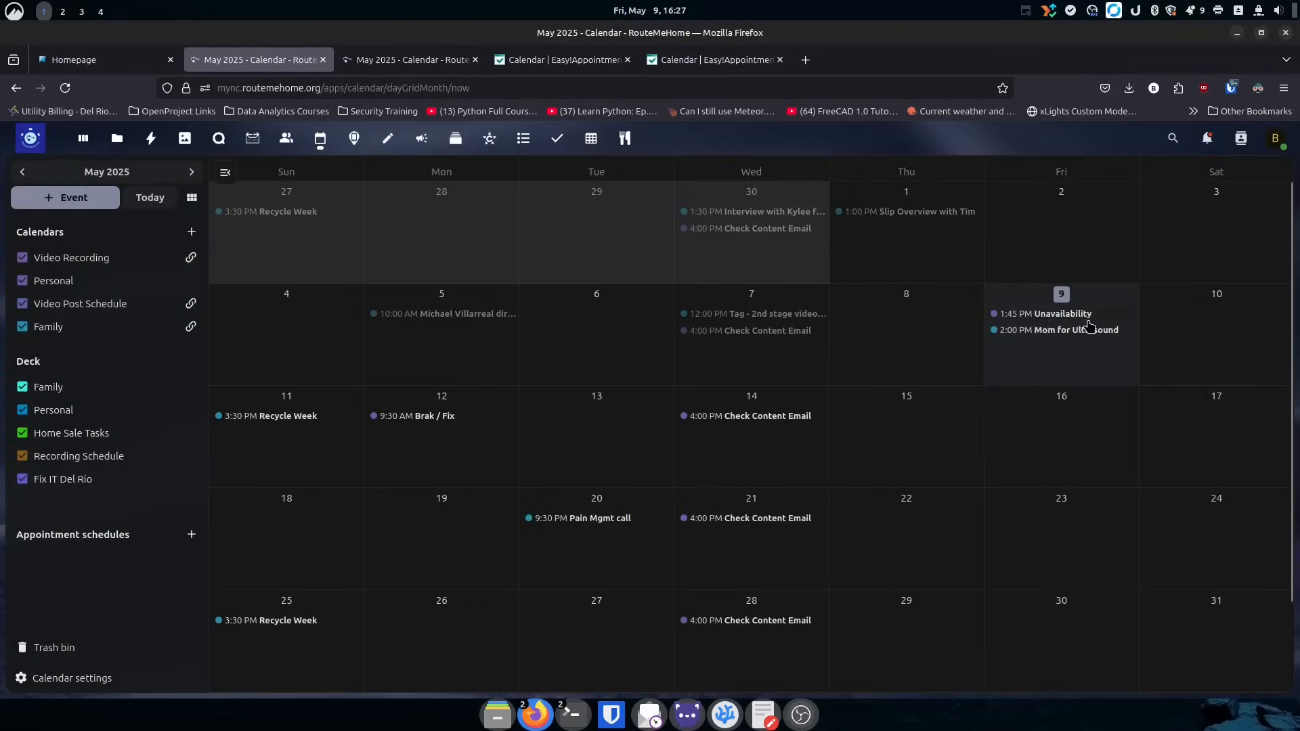
left_click(1046, 318)
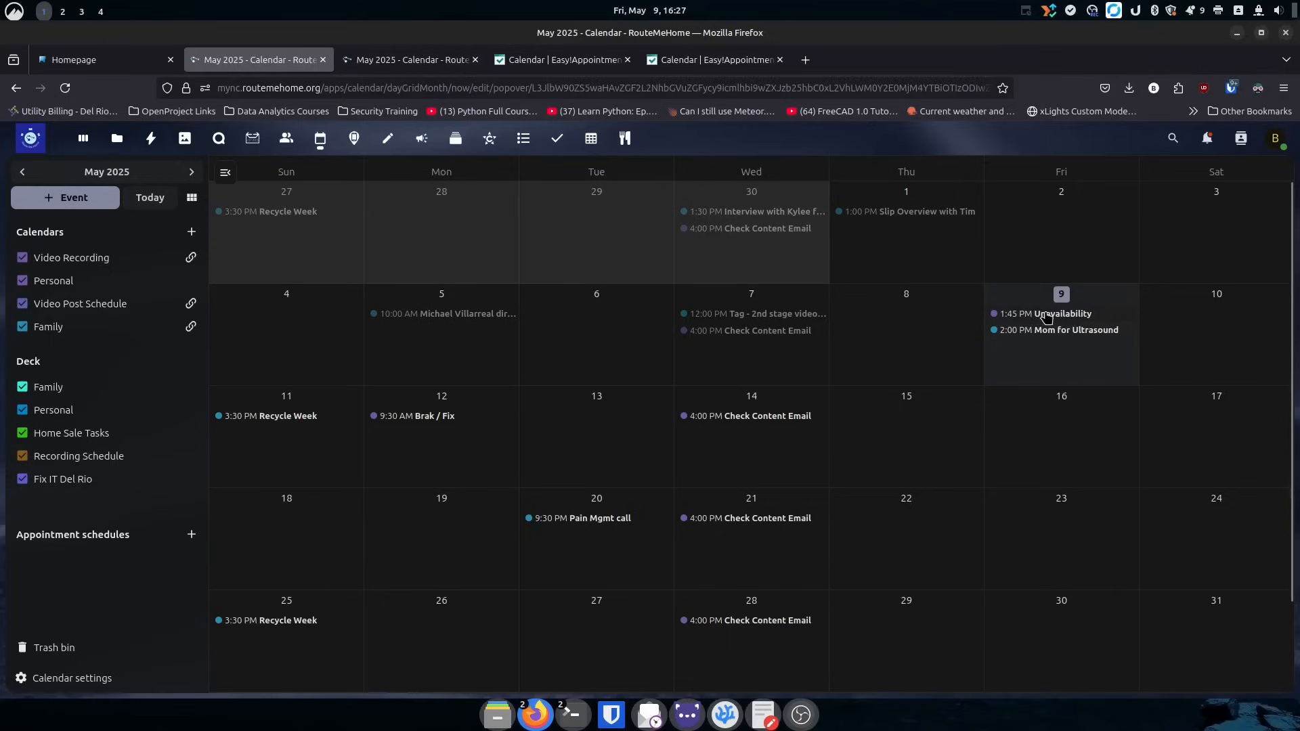
left_click(962, 245)
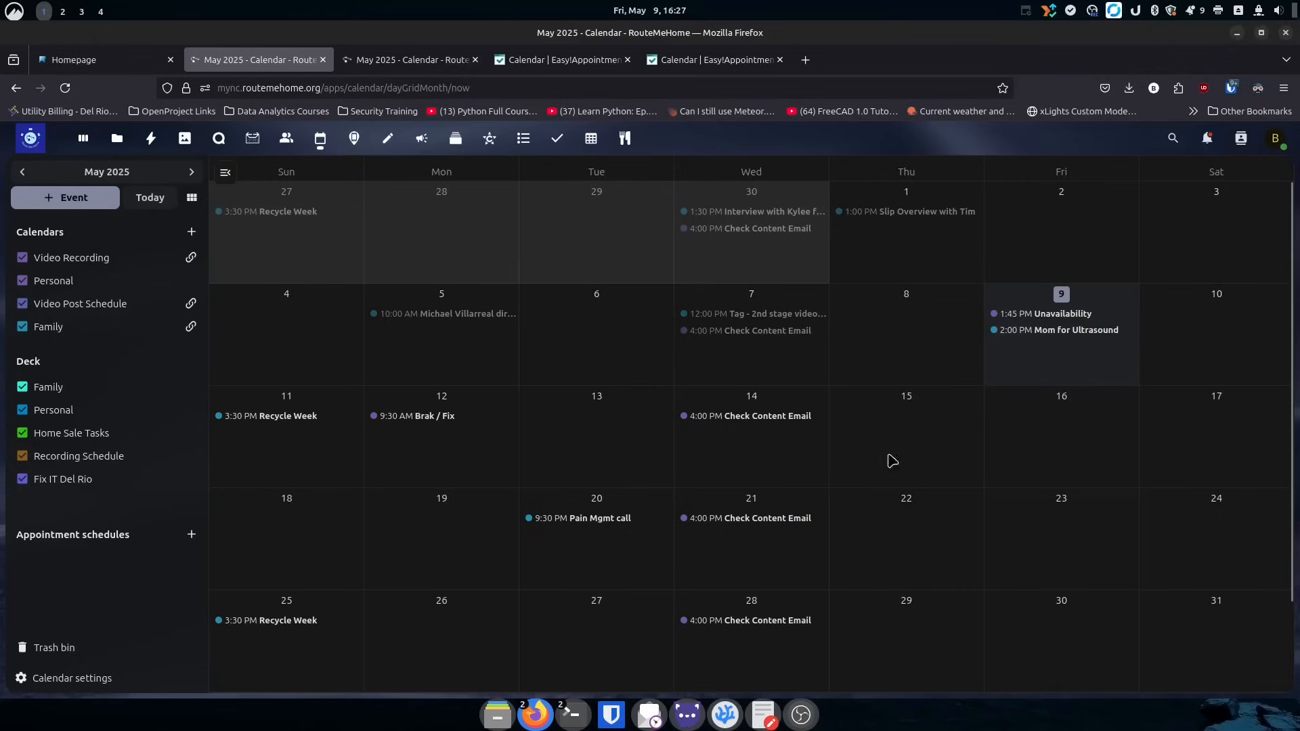
Open the Brak / Fix event on May 12 in the NextCloud calendar and delete it.
right_click(425, 423)
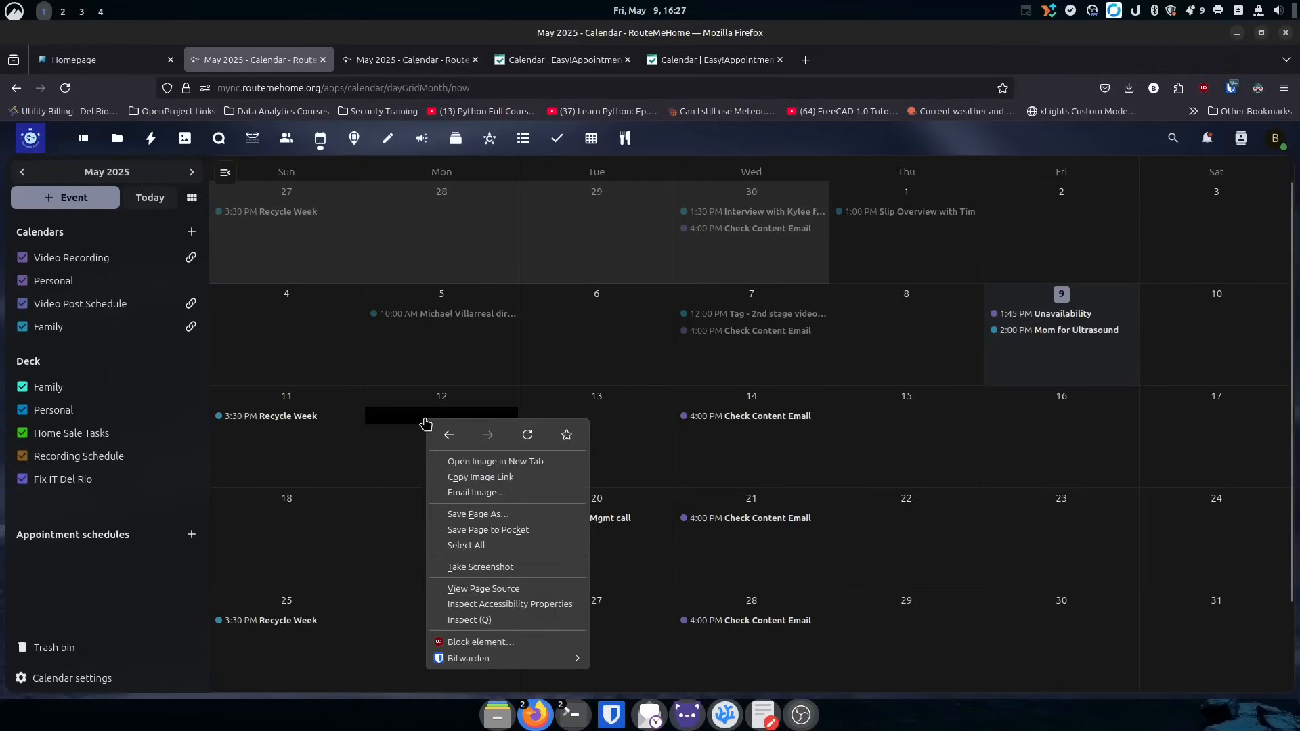
key("Escape")
left_click(425, 417)
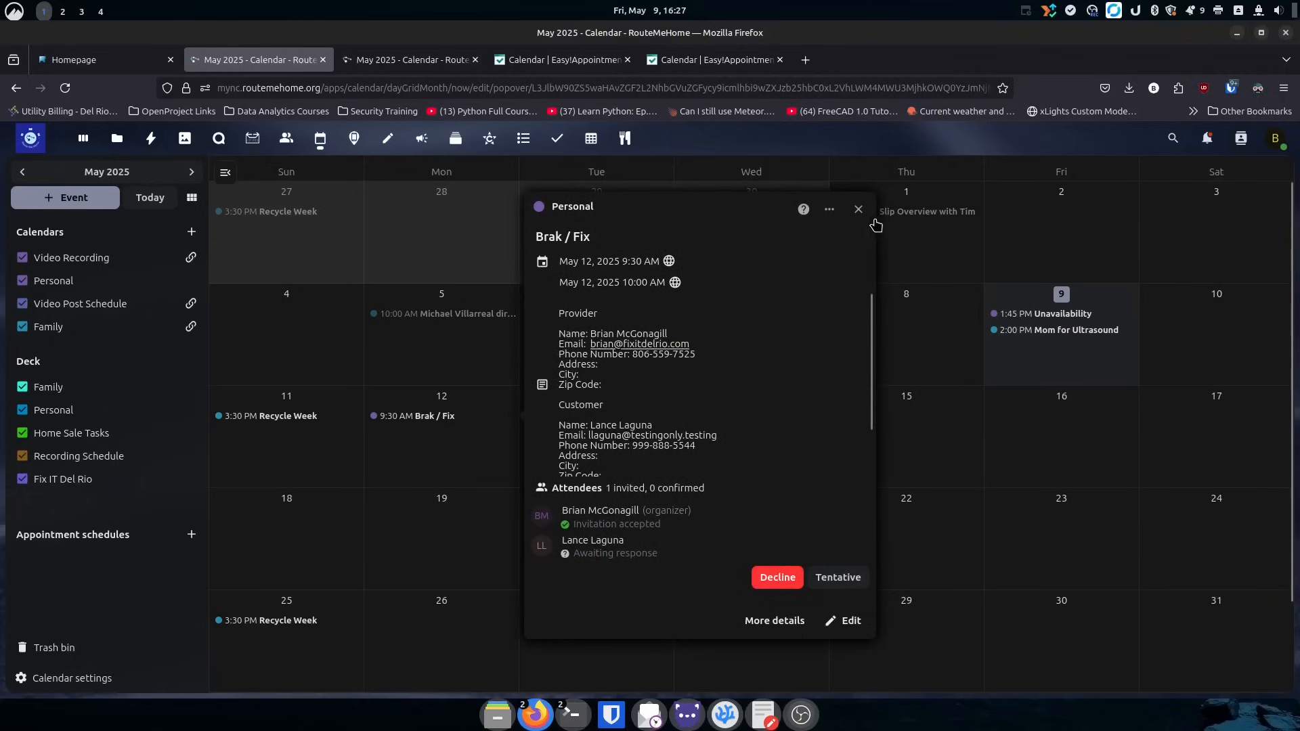
left_click(448, 434)
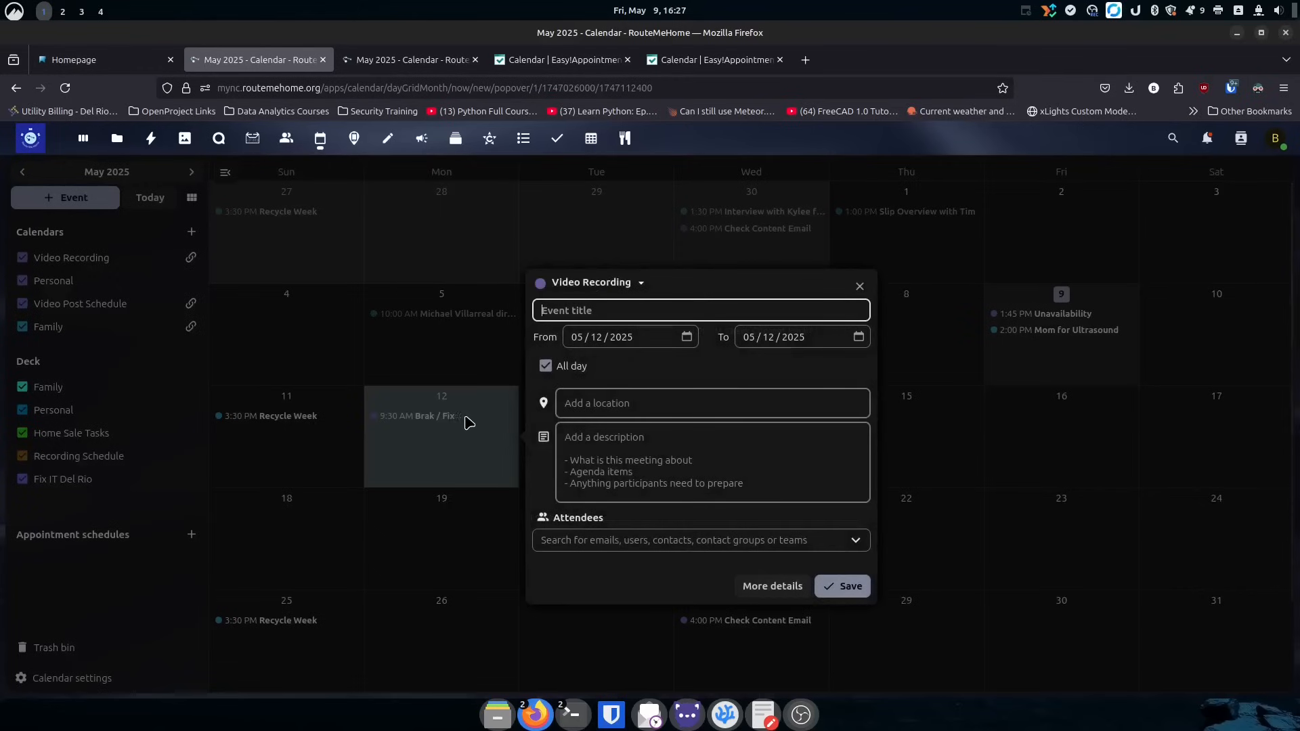
left_click(427, 417)
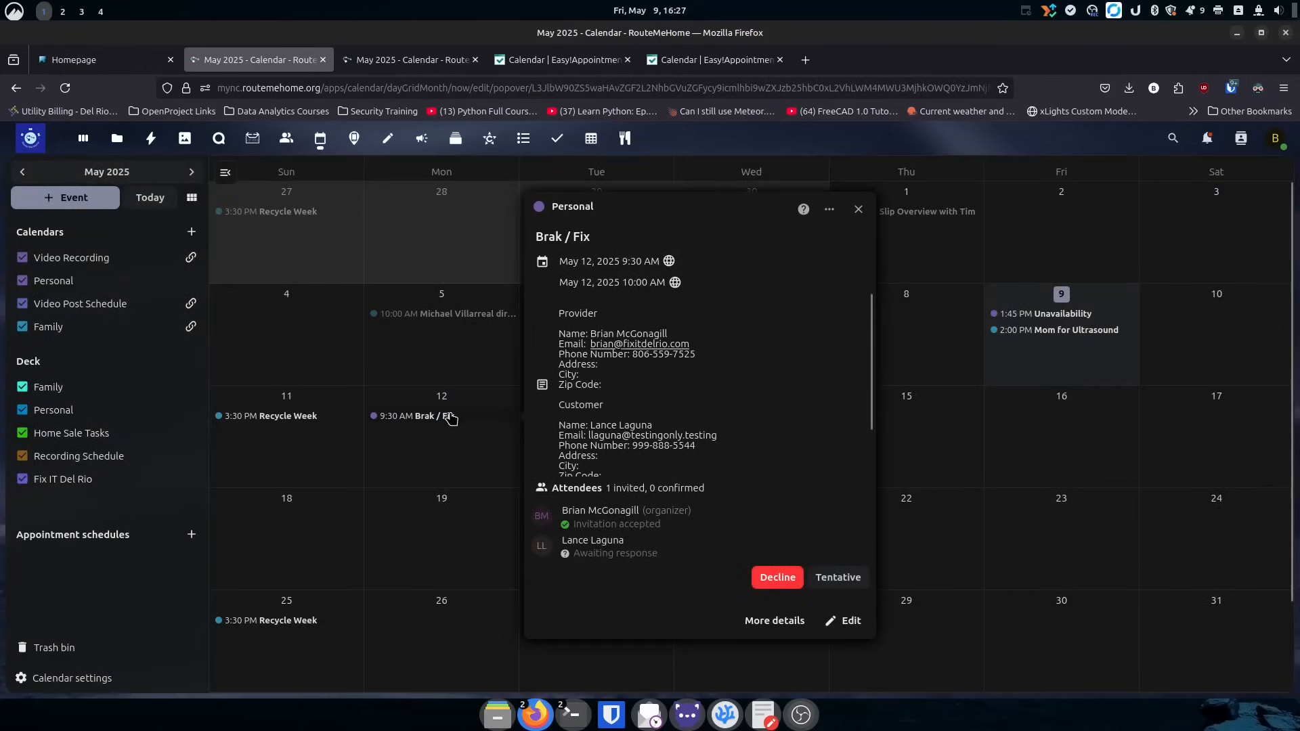
left_click(829, 209)
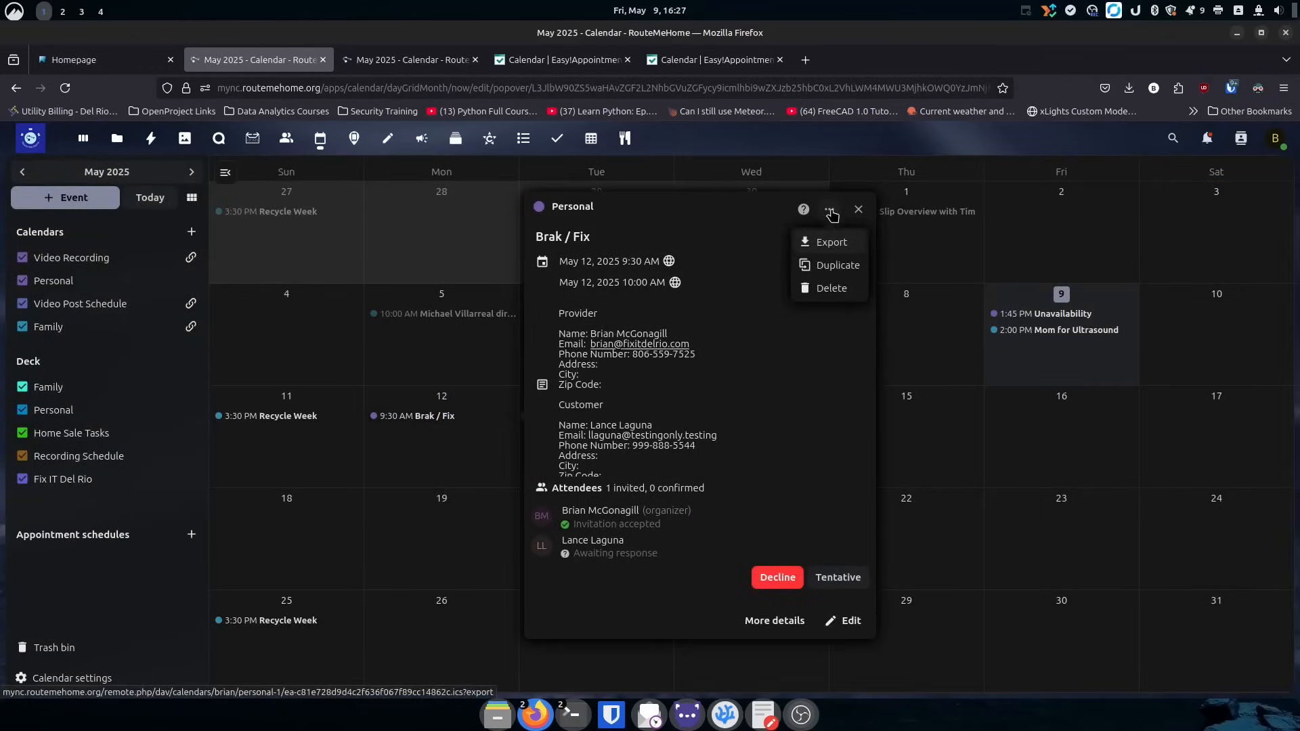
left_click(825, 289)
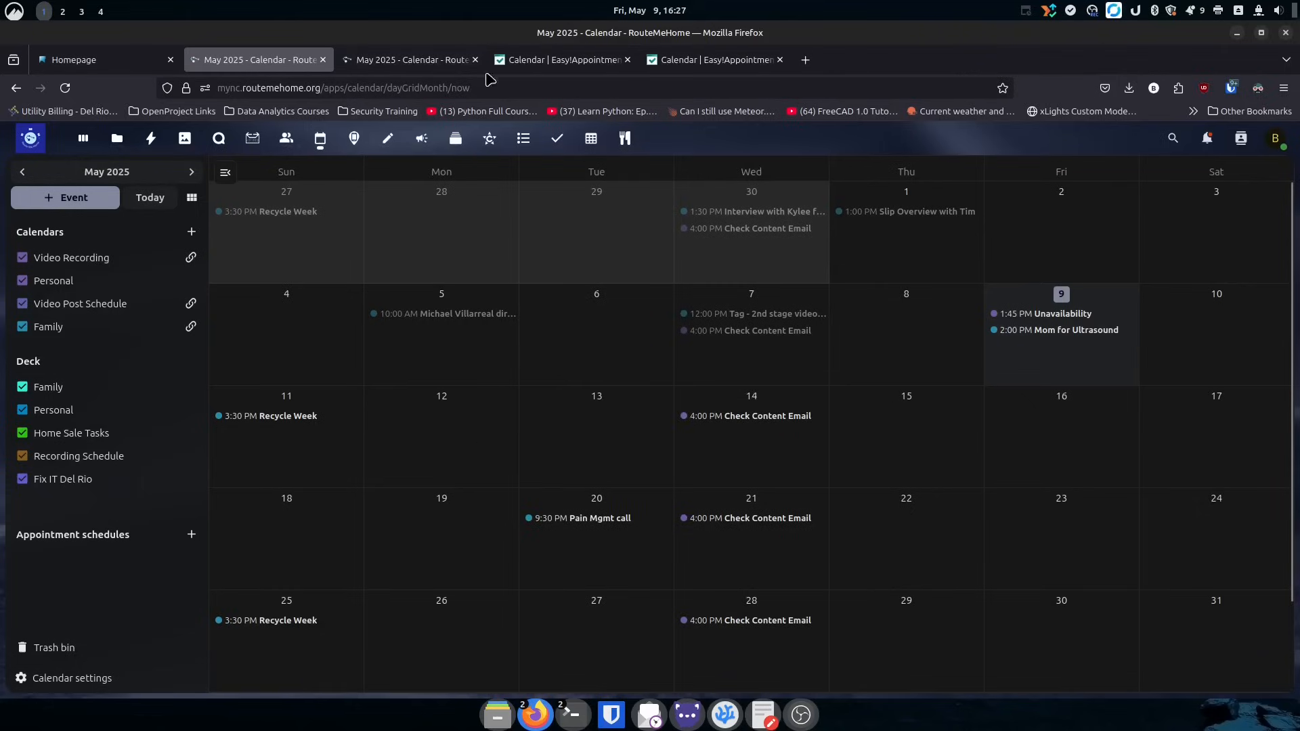
Start a new timed event on May 12, 2025 in the Video Recording calendar, turning off All day and ending at 12:00 PM.
left_click(425, 442)
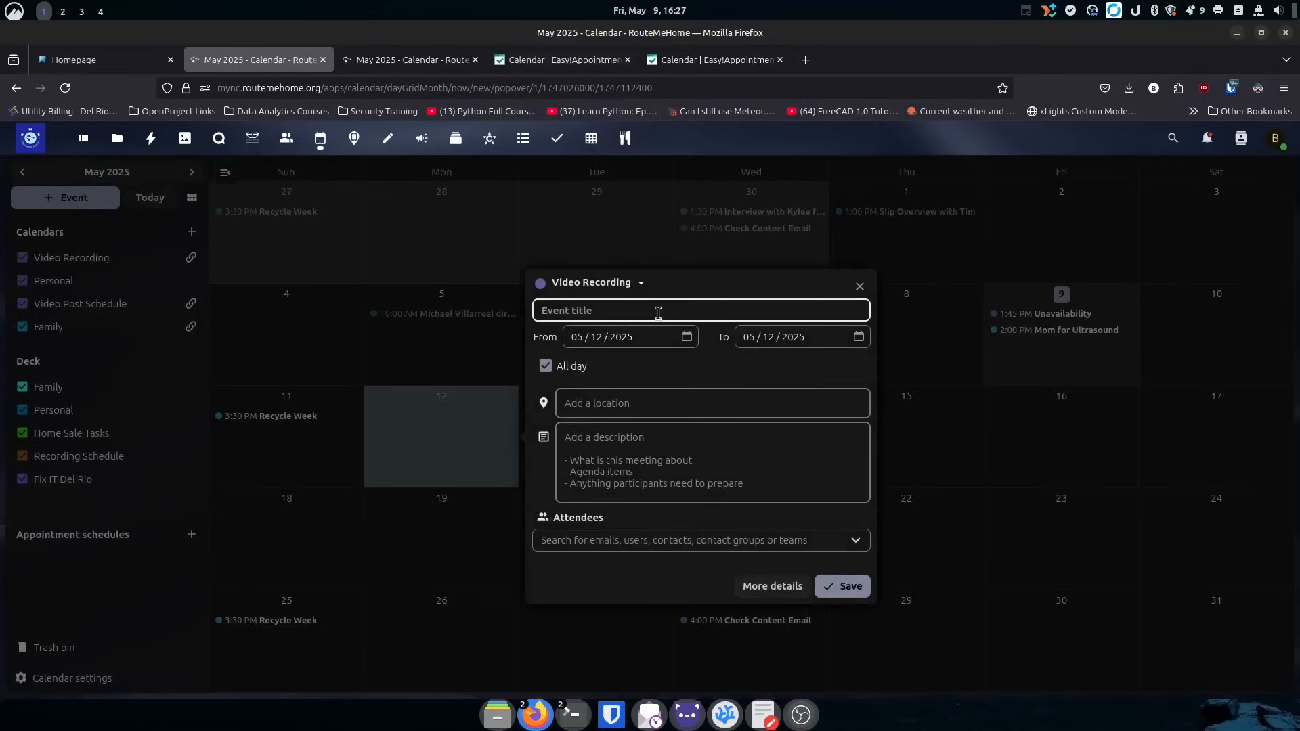
left_click(545, 366)
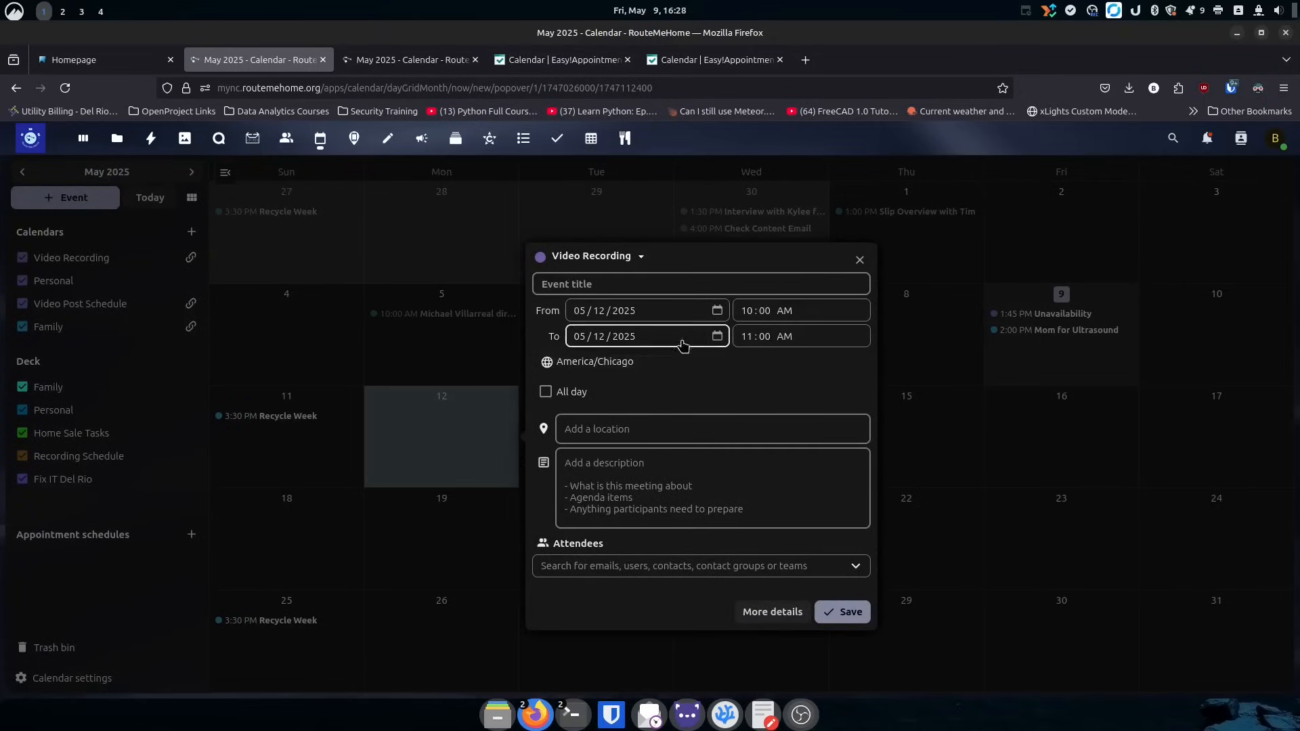
left_click(768, 337)
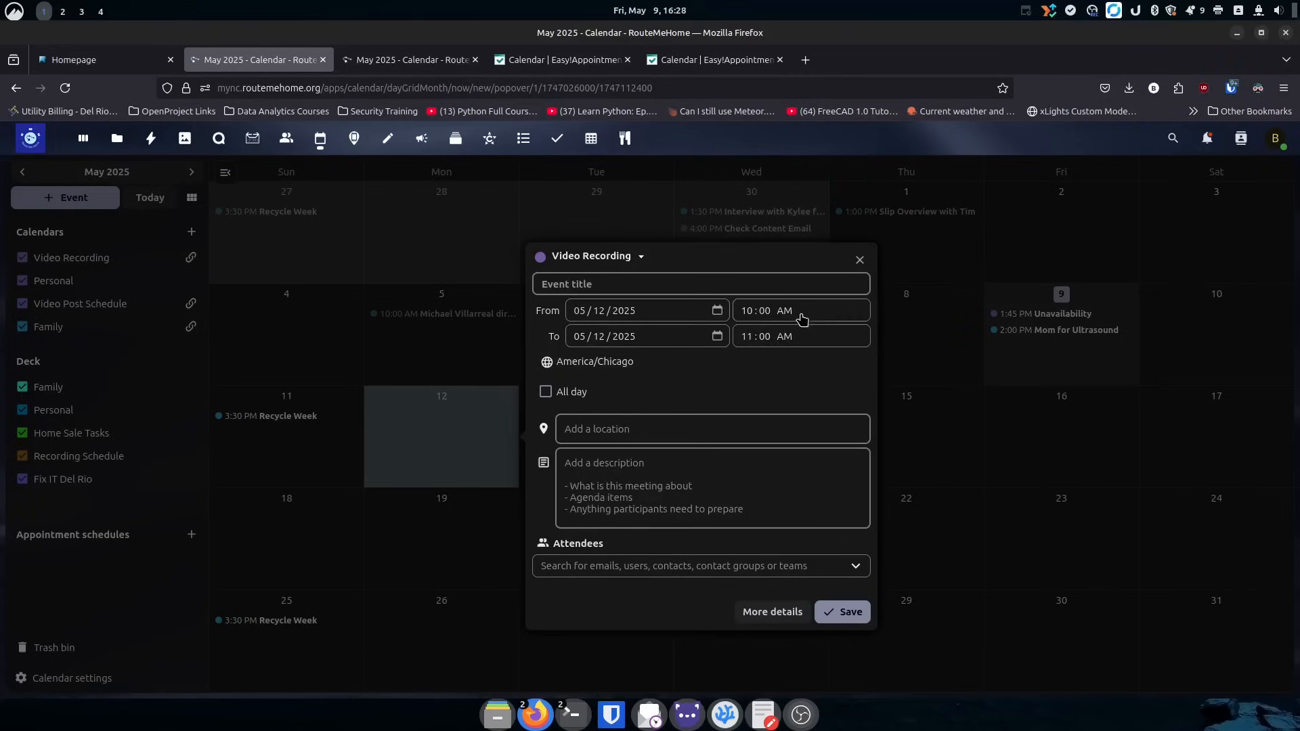
left_click(764, 337)
left_click(748, 337)
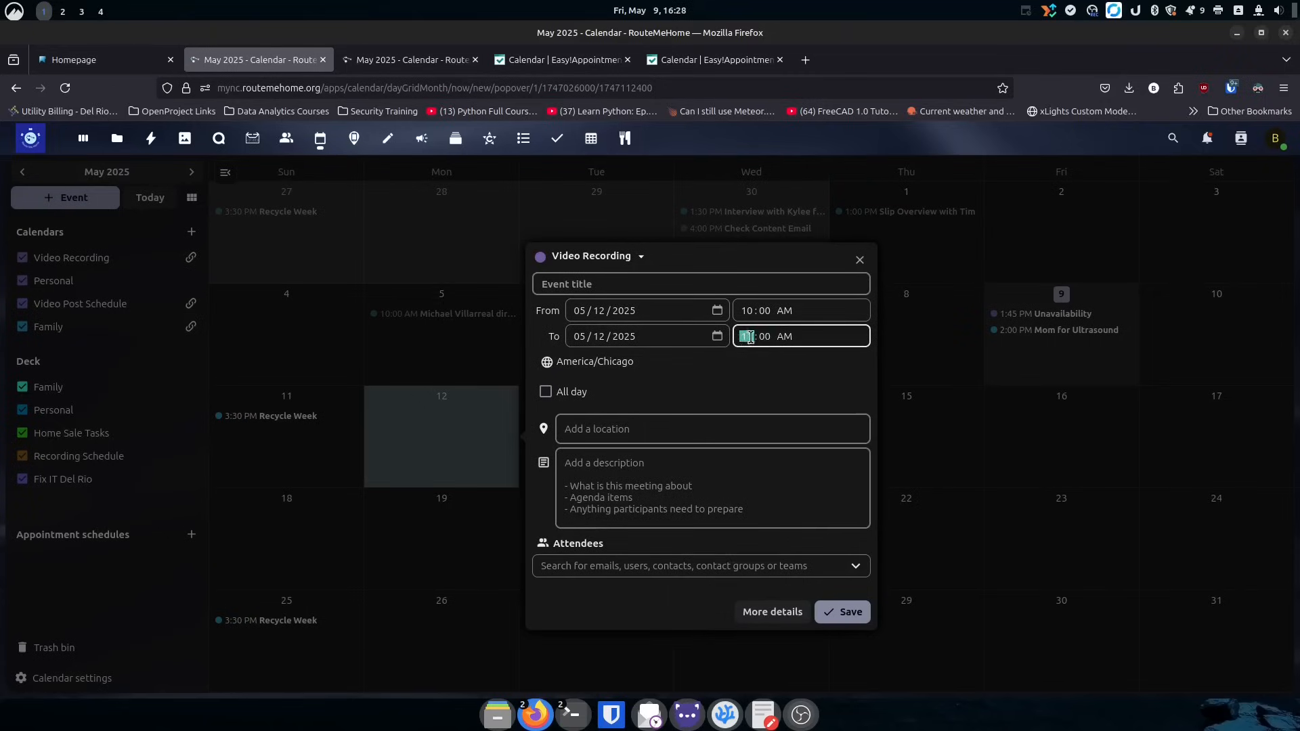
type("12:00")
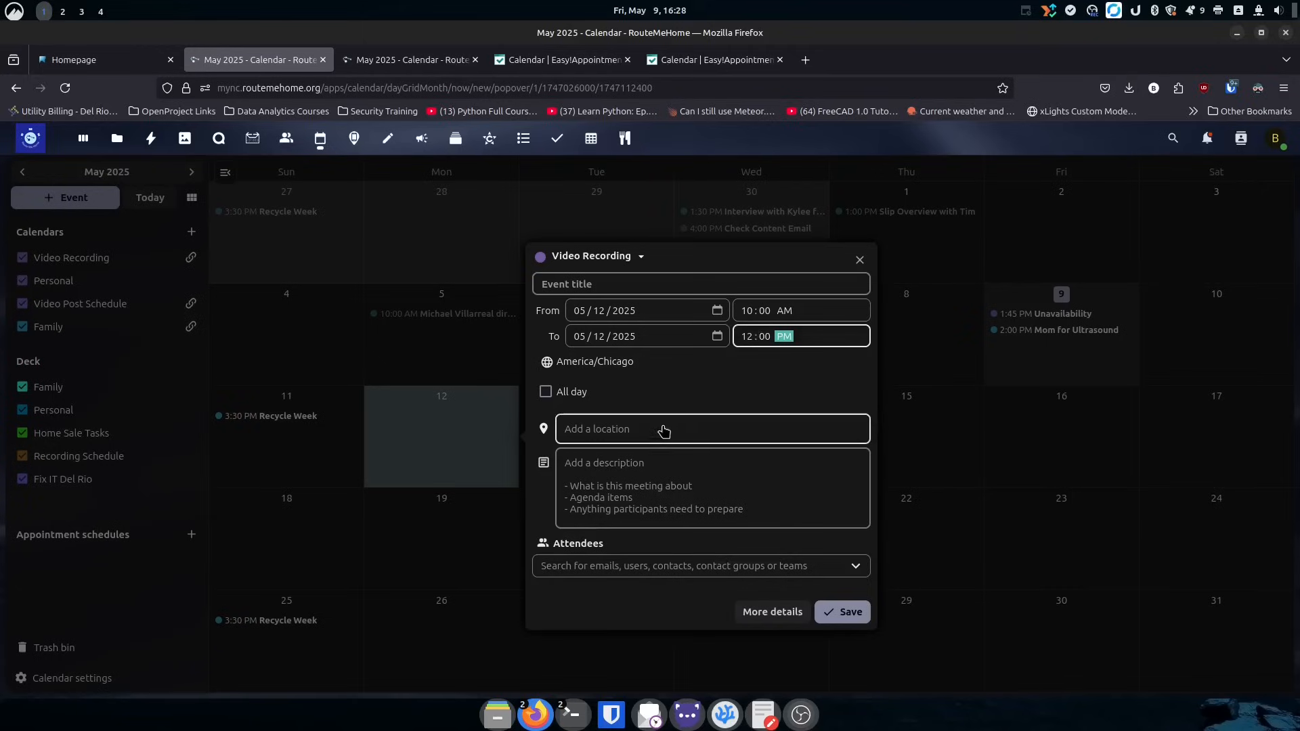
Title the event "Testing for Video", set its location to Online and description to "Just testing", and save it.
left_click(638, 280)
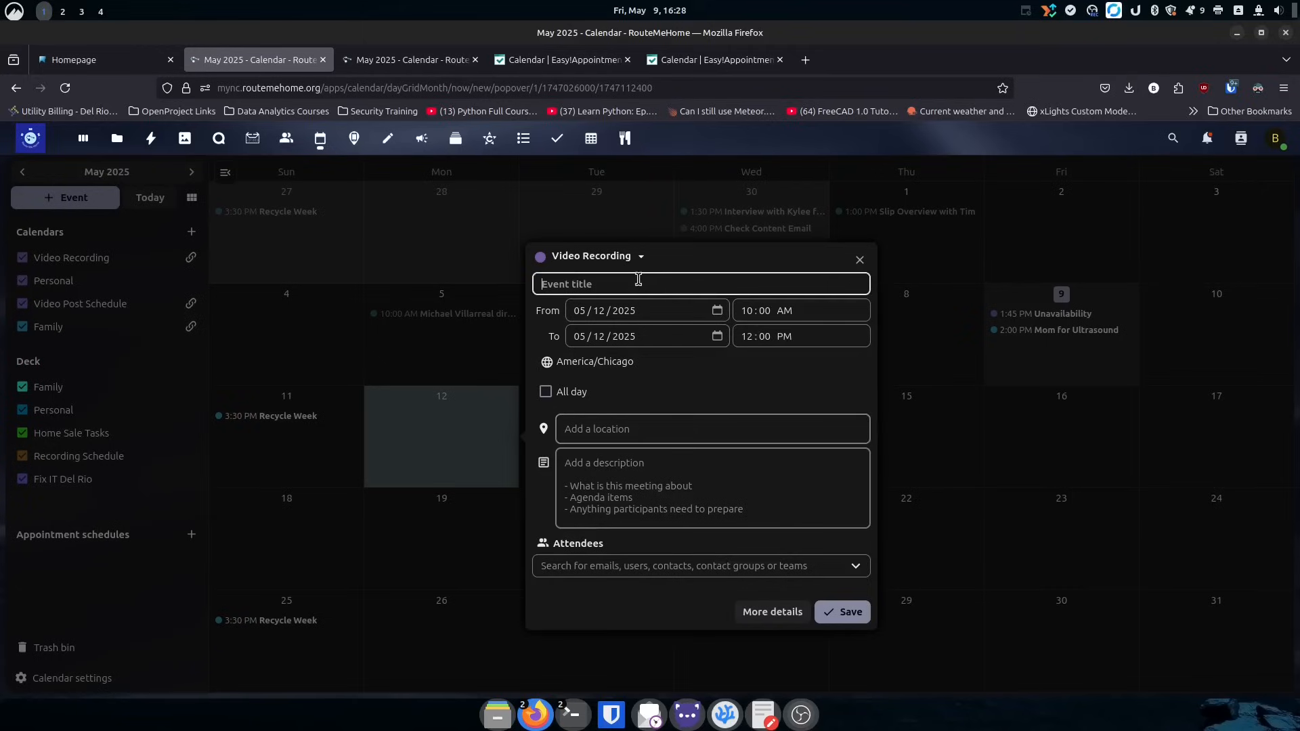
type("Testing for Video")
left_click(656, 428)
type("Online")
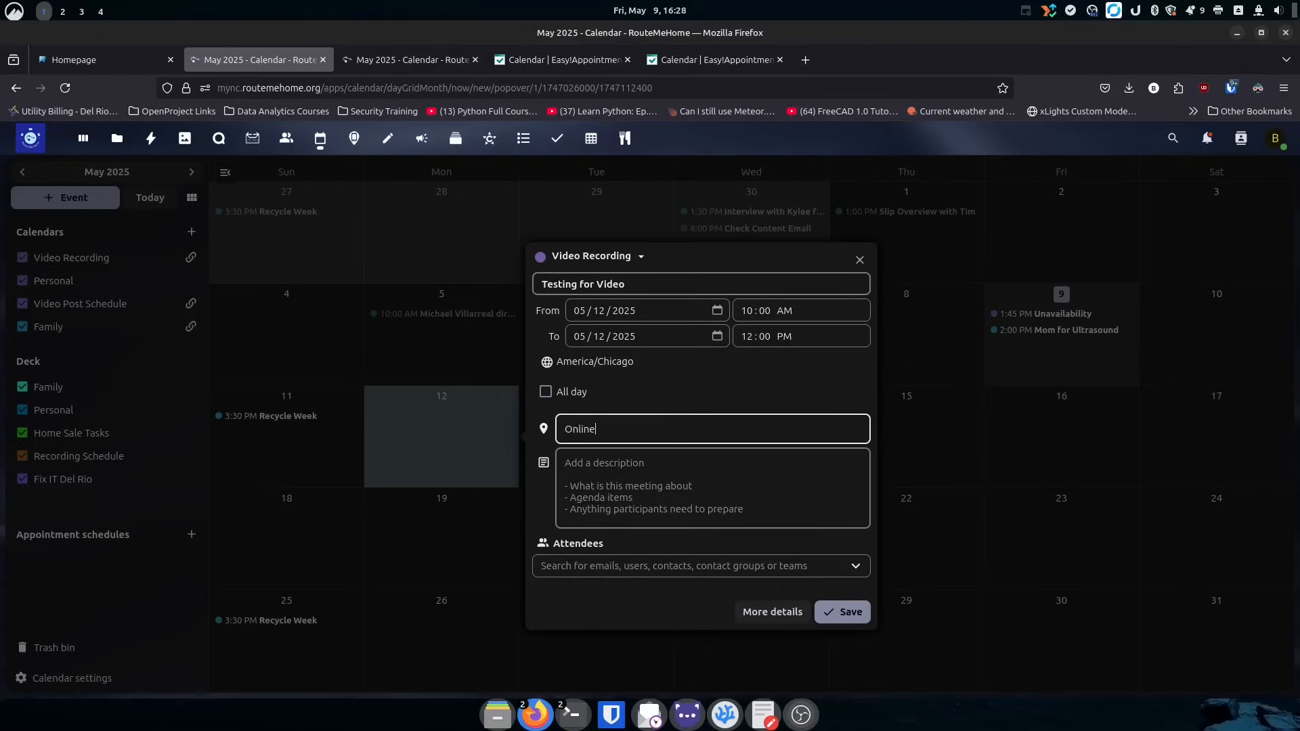
left_click(663, 465)
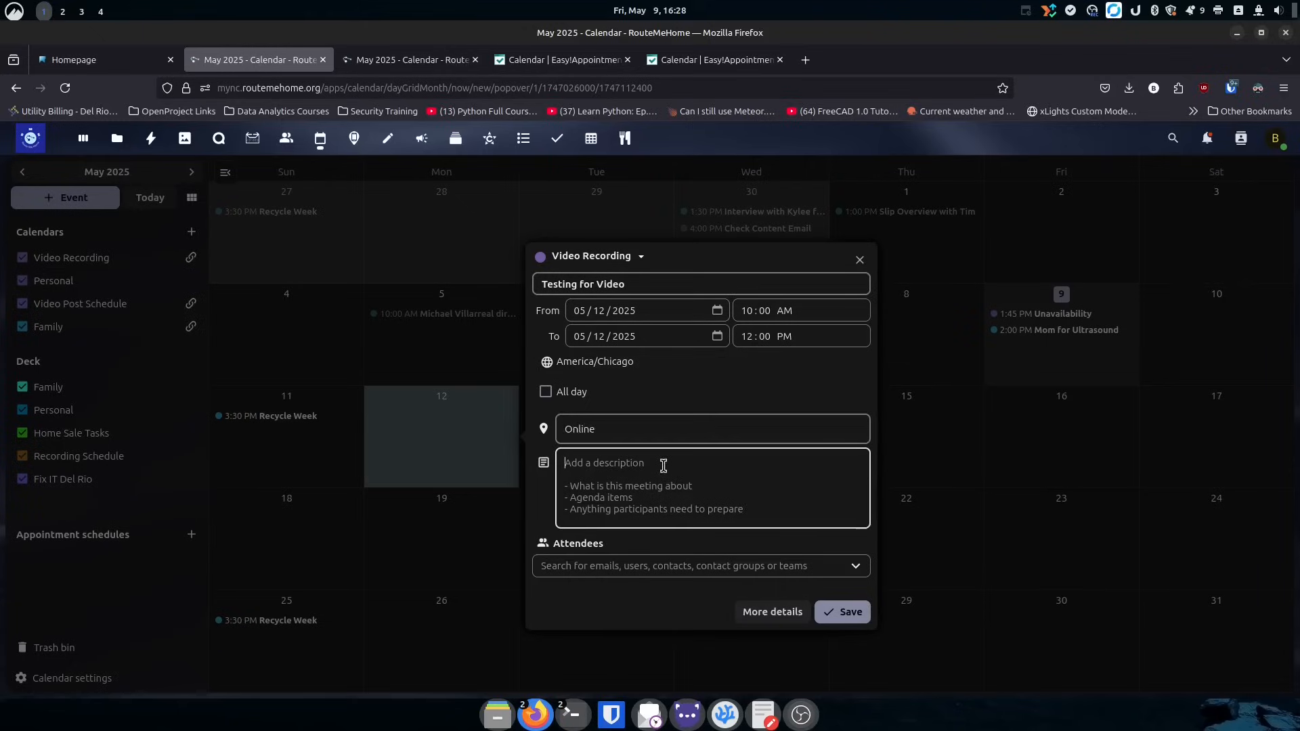
type("Just testing")
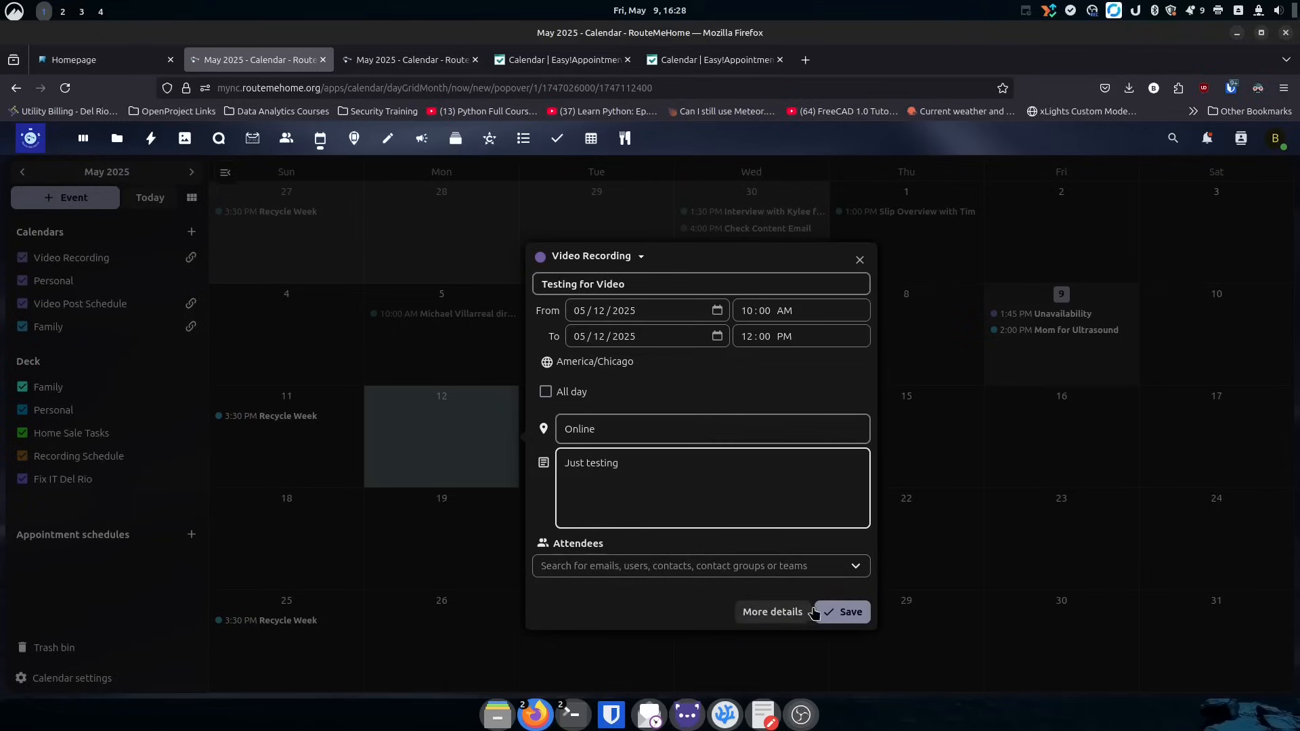
left_click(840, 612)
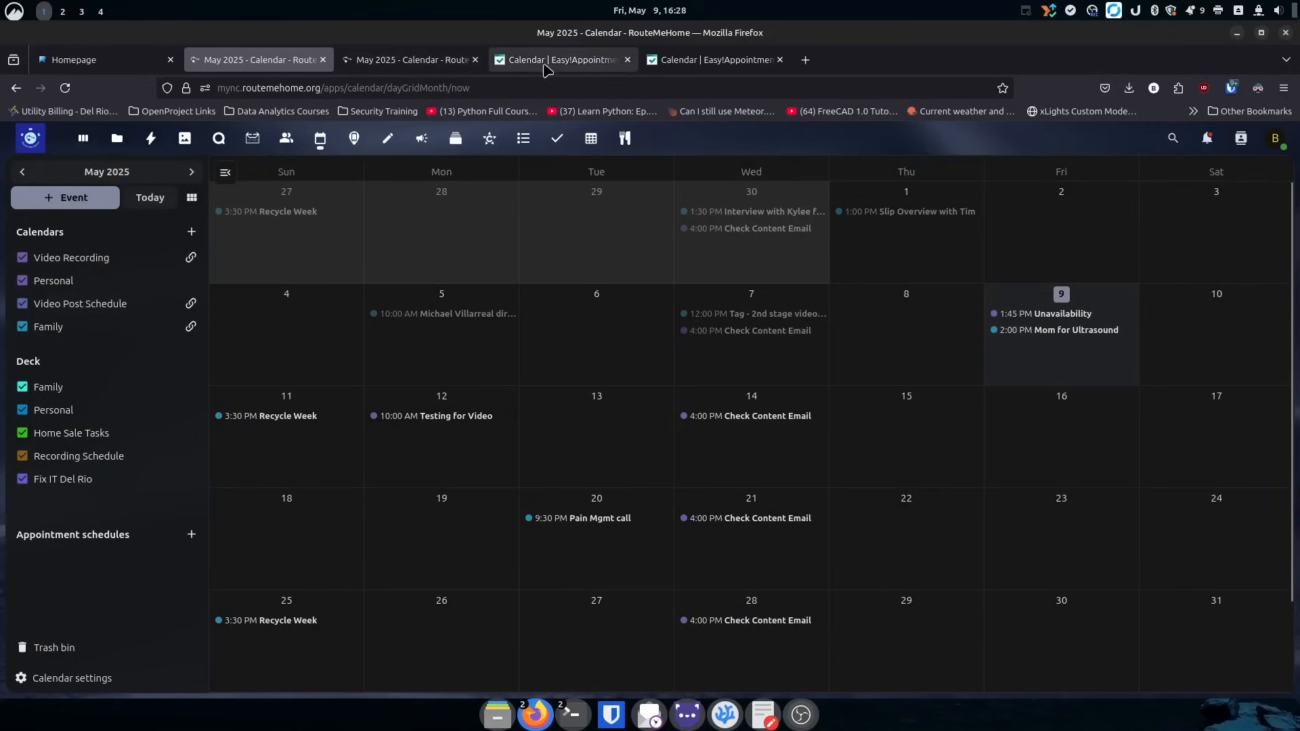
Synchronize the provider's calendar in Easy!Appointments, and open the details of the Brak / Fix appointment on Monday, May 12.
left_click(686, 65)
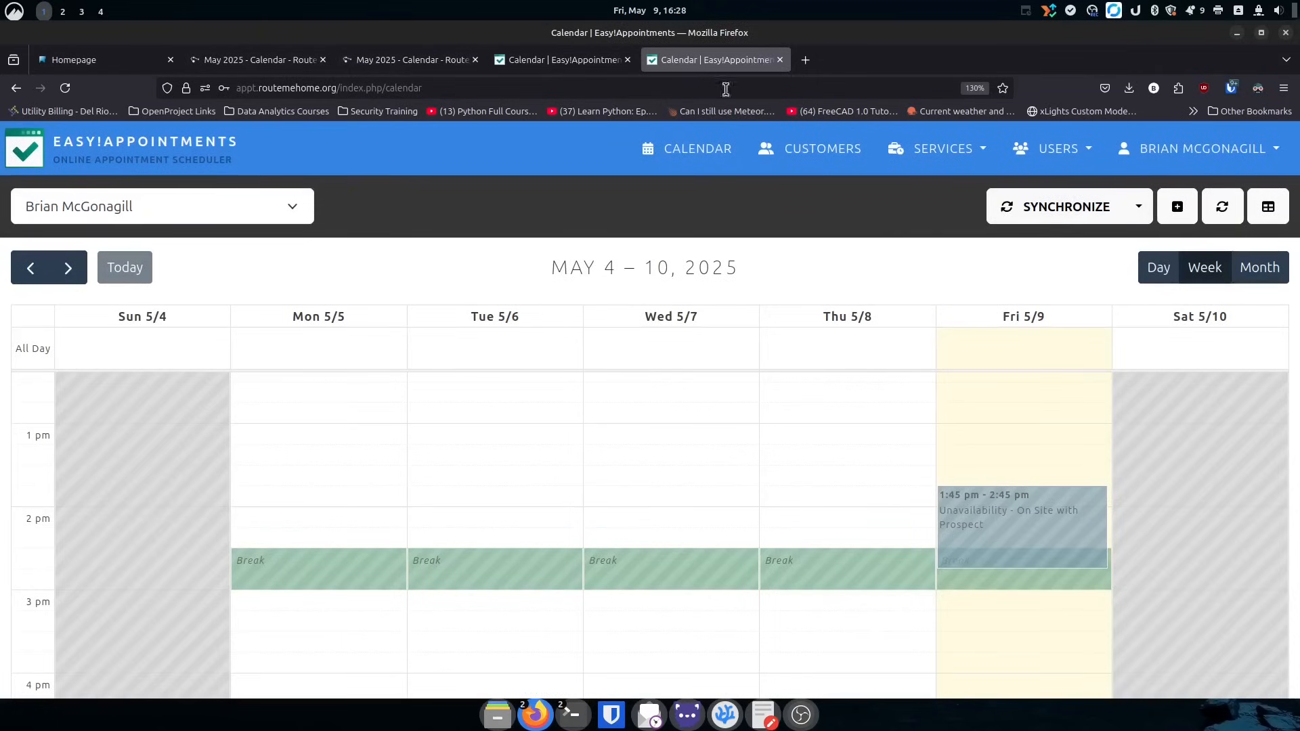
left_click(1030, 211)
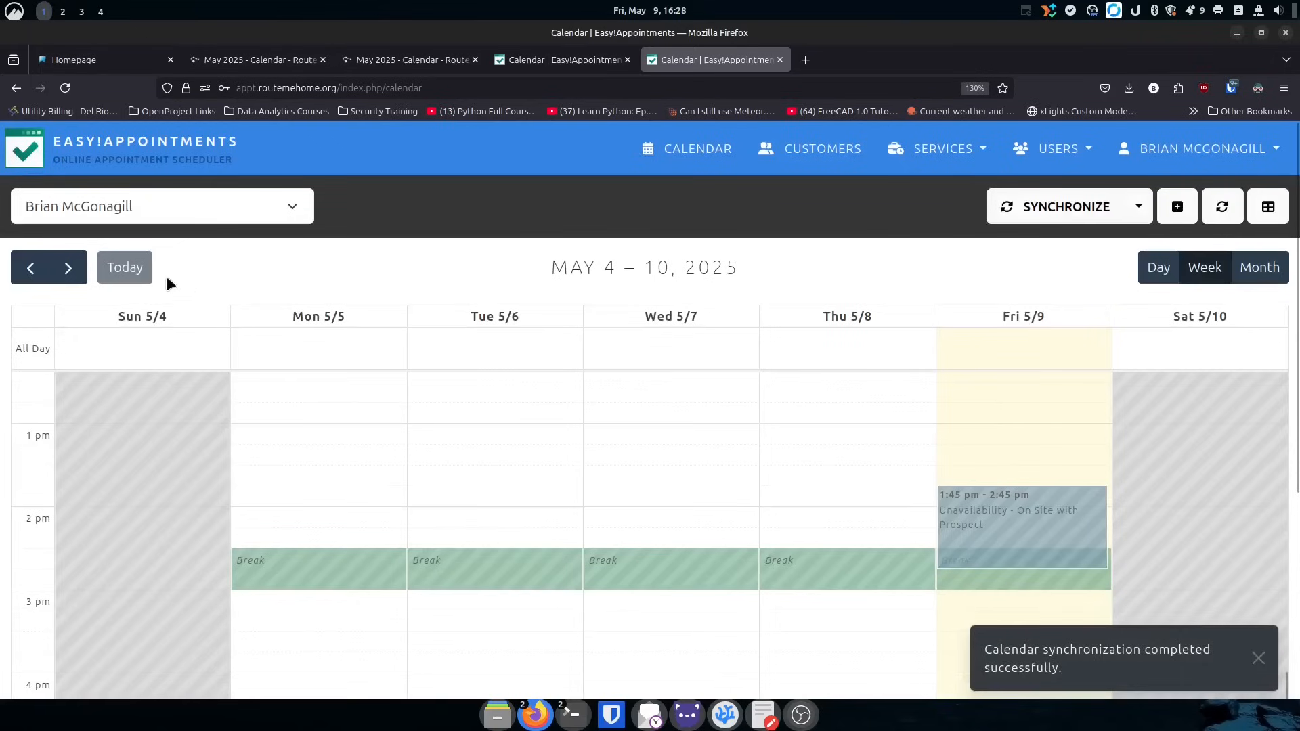
left_click(68, 267)
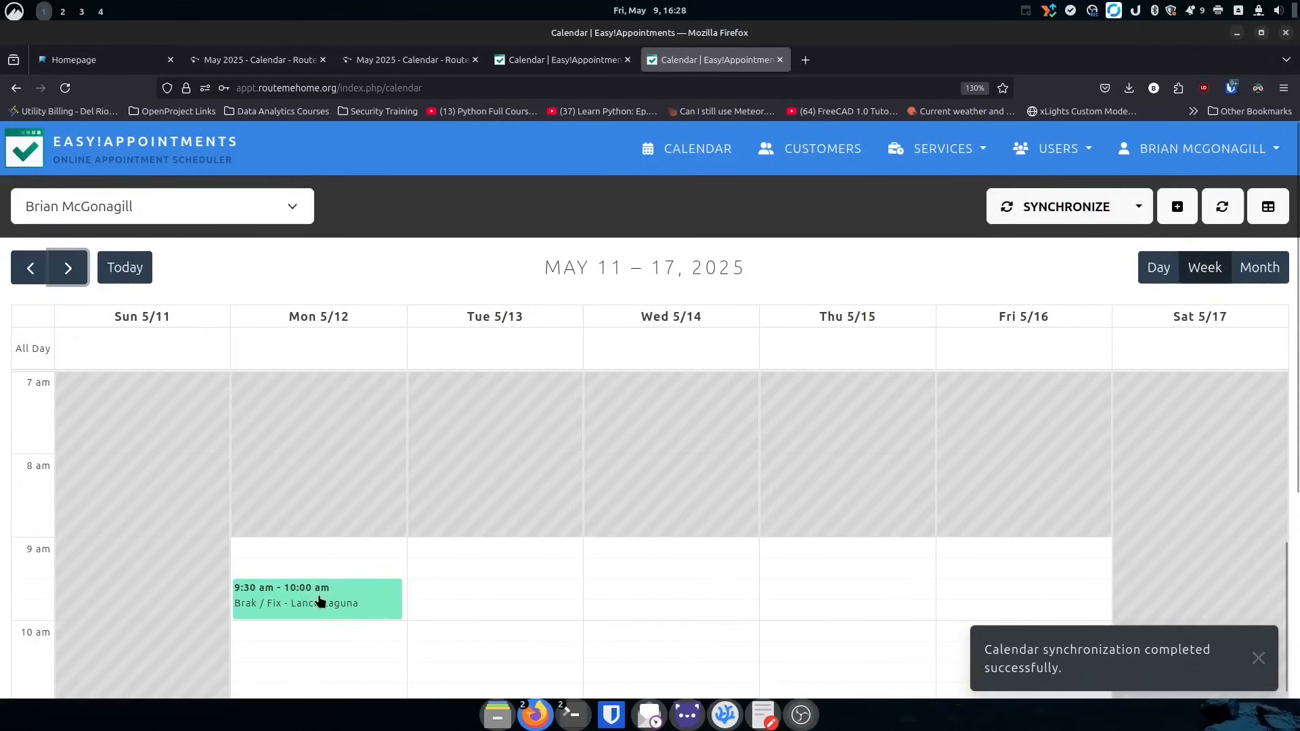
scroll(319, 594, "down", 2)
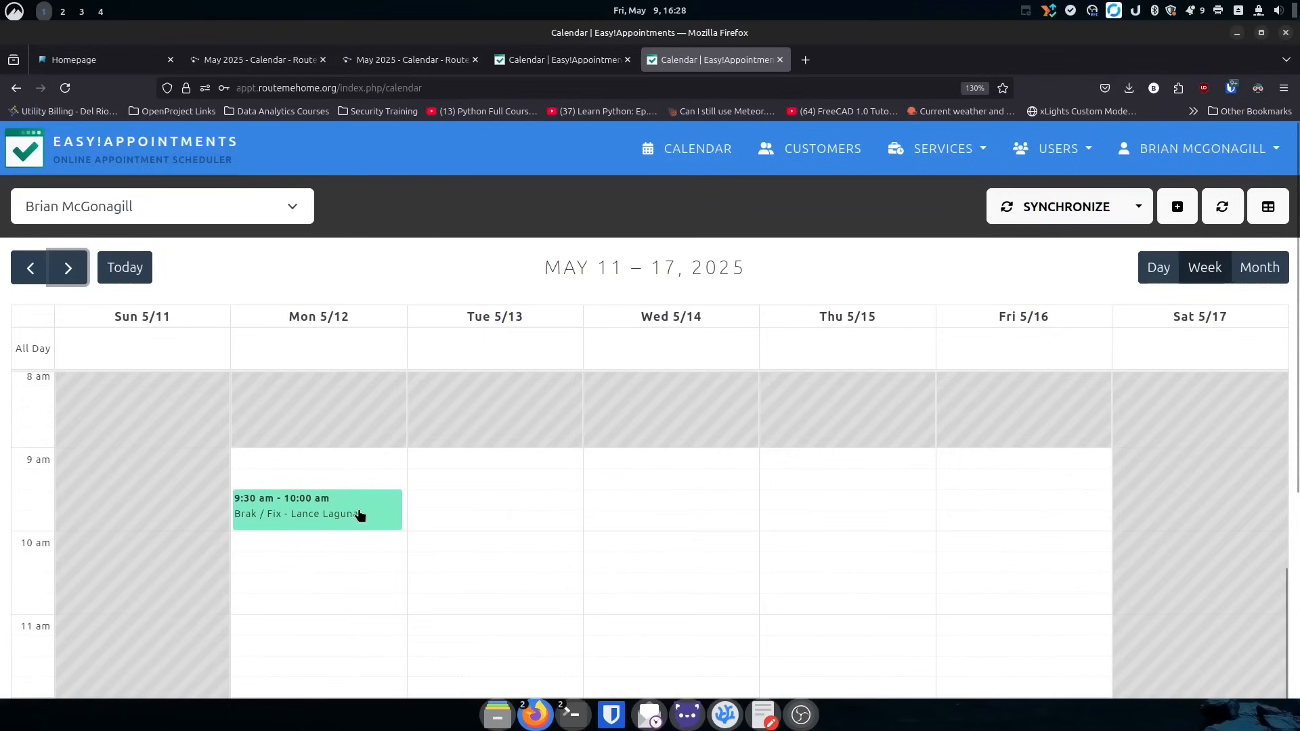
left_click(309, 518)
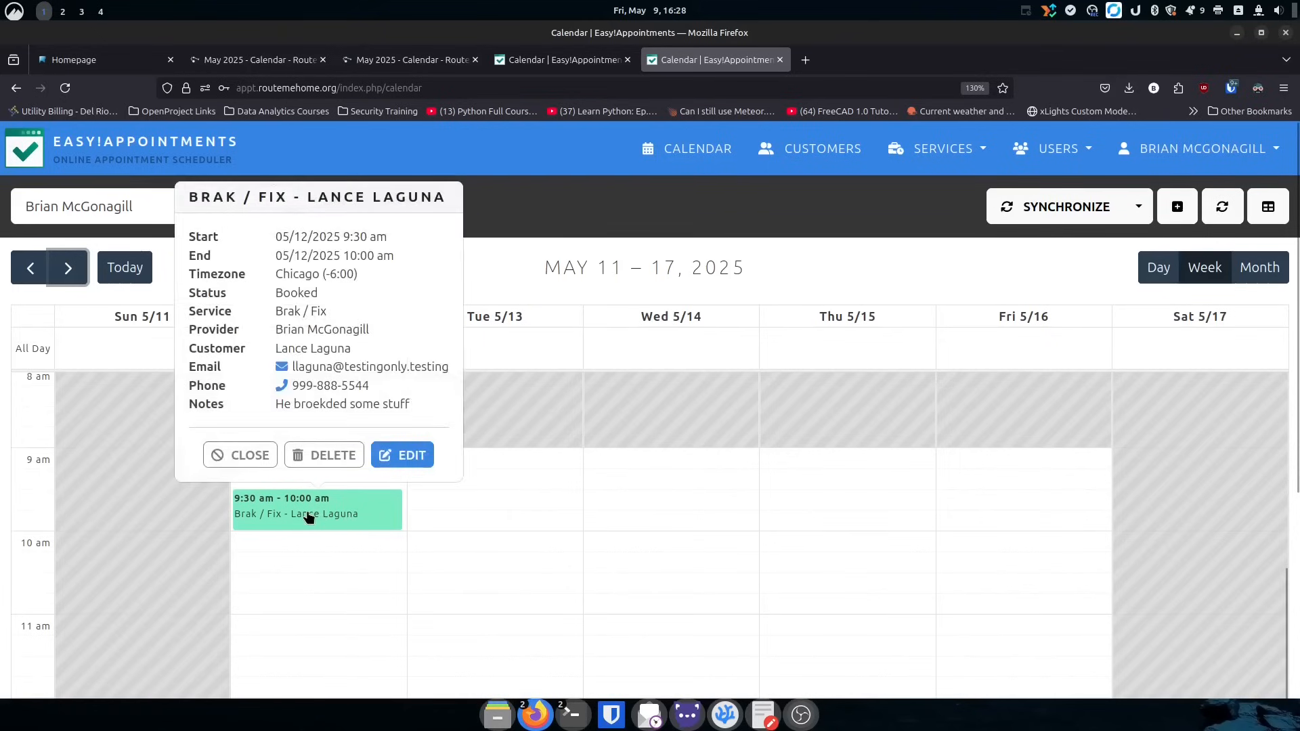
Delete the Brak / Fix appointment at 9:30 am on Monday, May 12, and confirm the deletion.
left_click(332, 455)
left_click(705, 514)
scroll(331, 507, "down", 2)
scroll(336, 501, "up", 6)
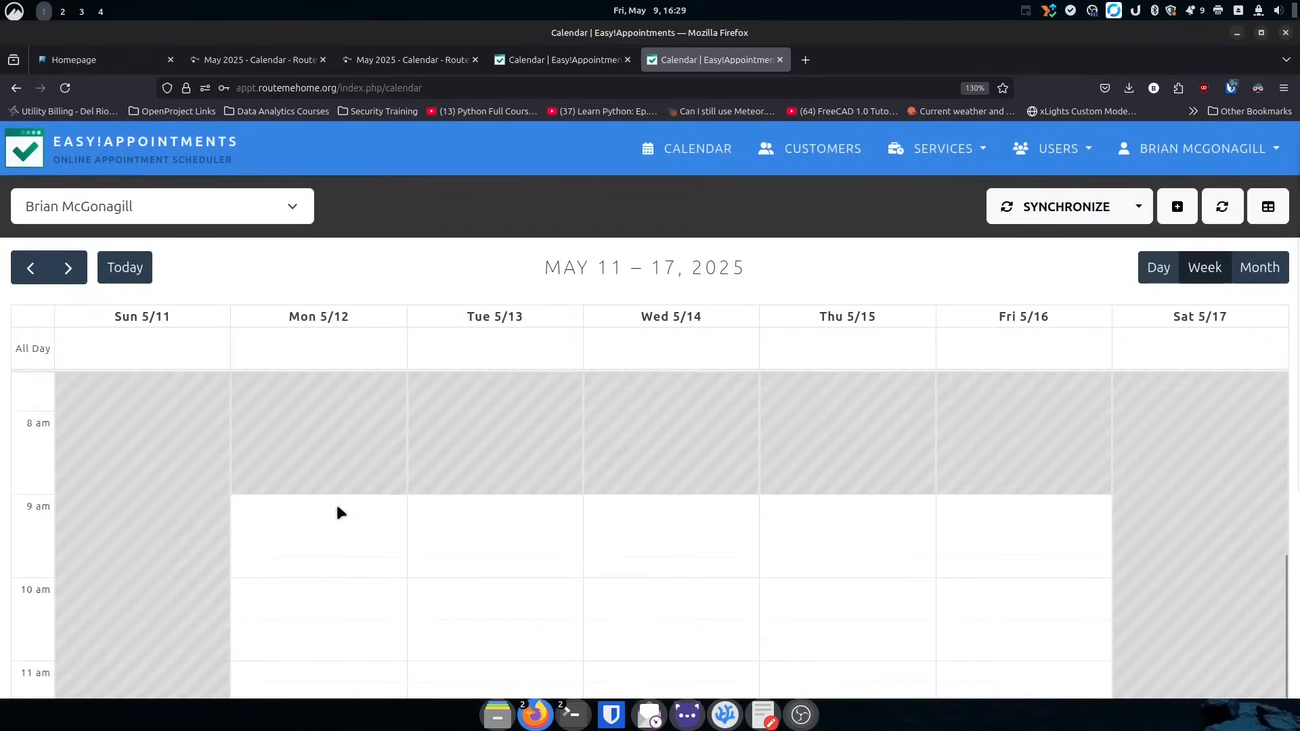
scroll(336, 505, "down", 2)
In the NextCloud calendar, move the May 12 "Testing for Video" event to the Personal calendar and update it.
left_click(284, 61)
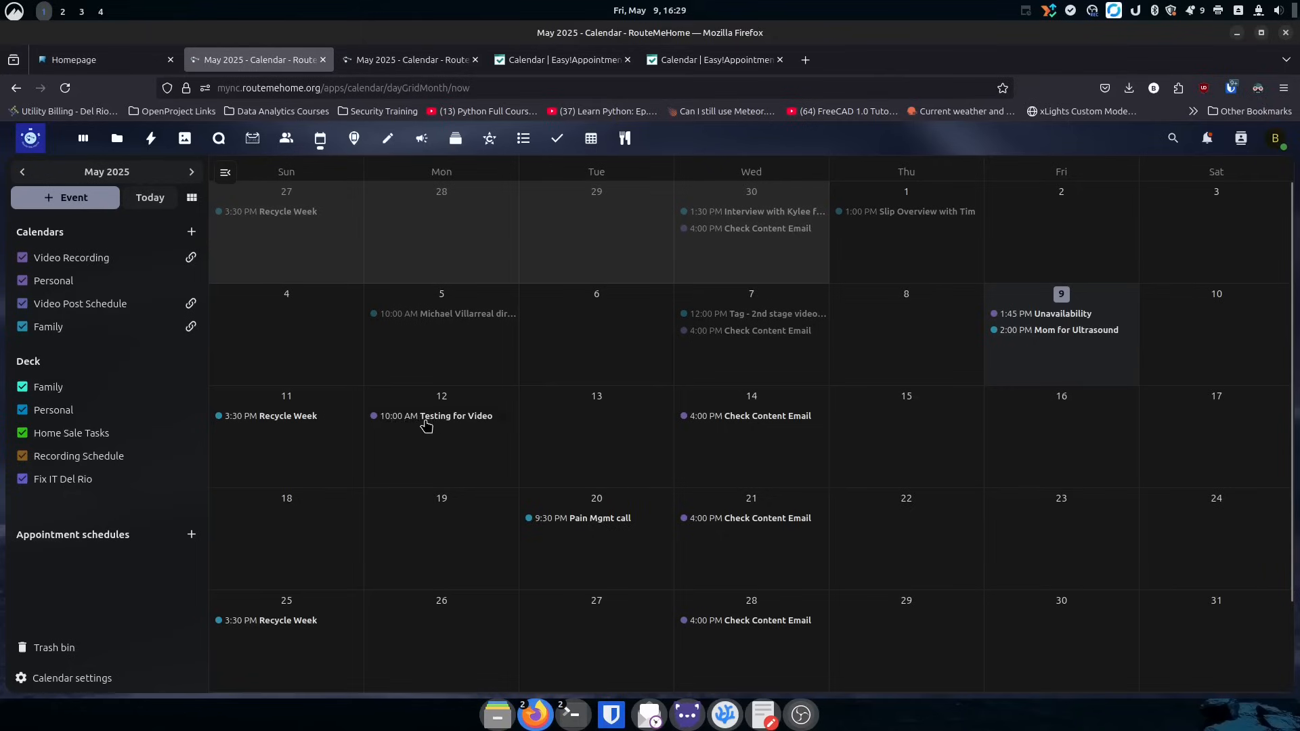
left_click(473, 424)
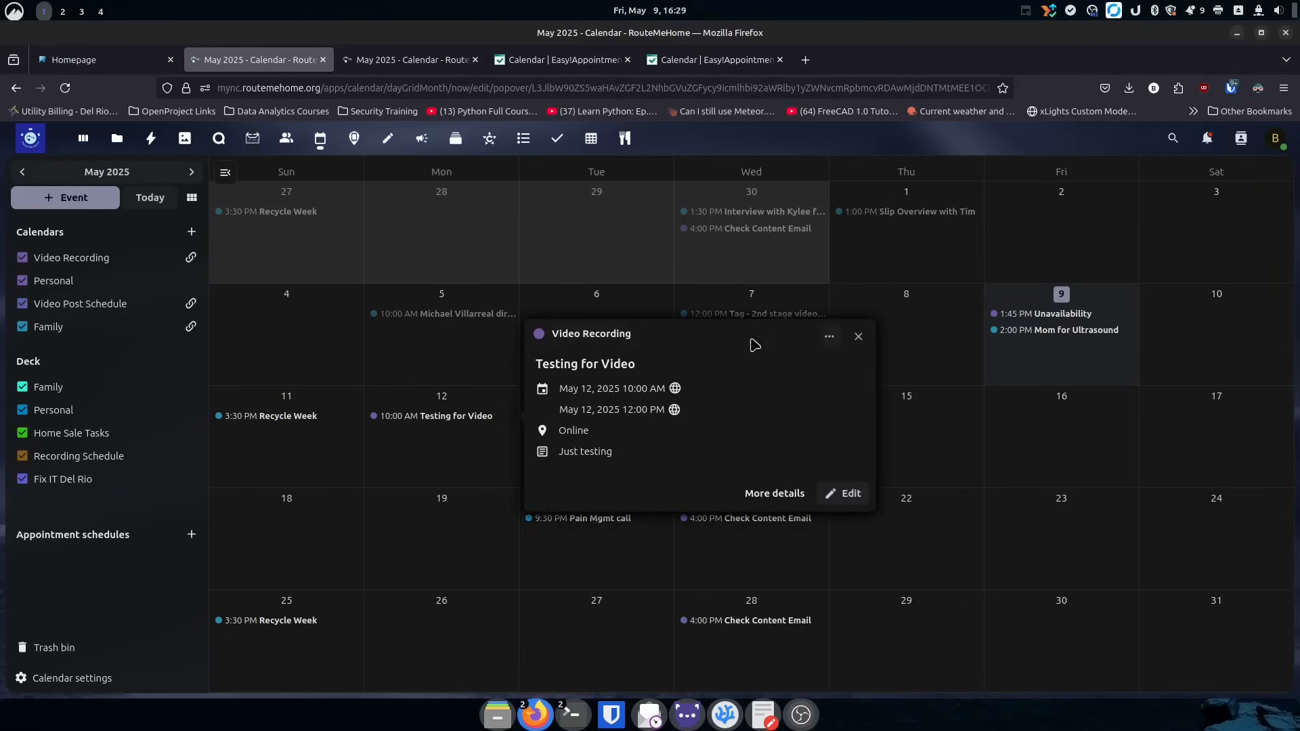
left_click(775, 493)
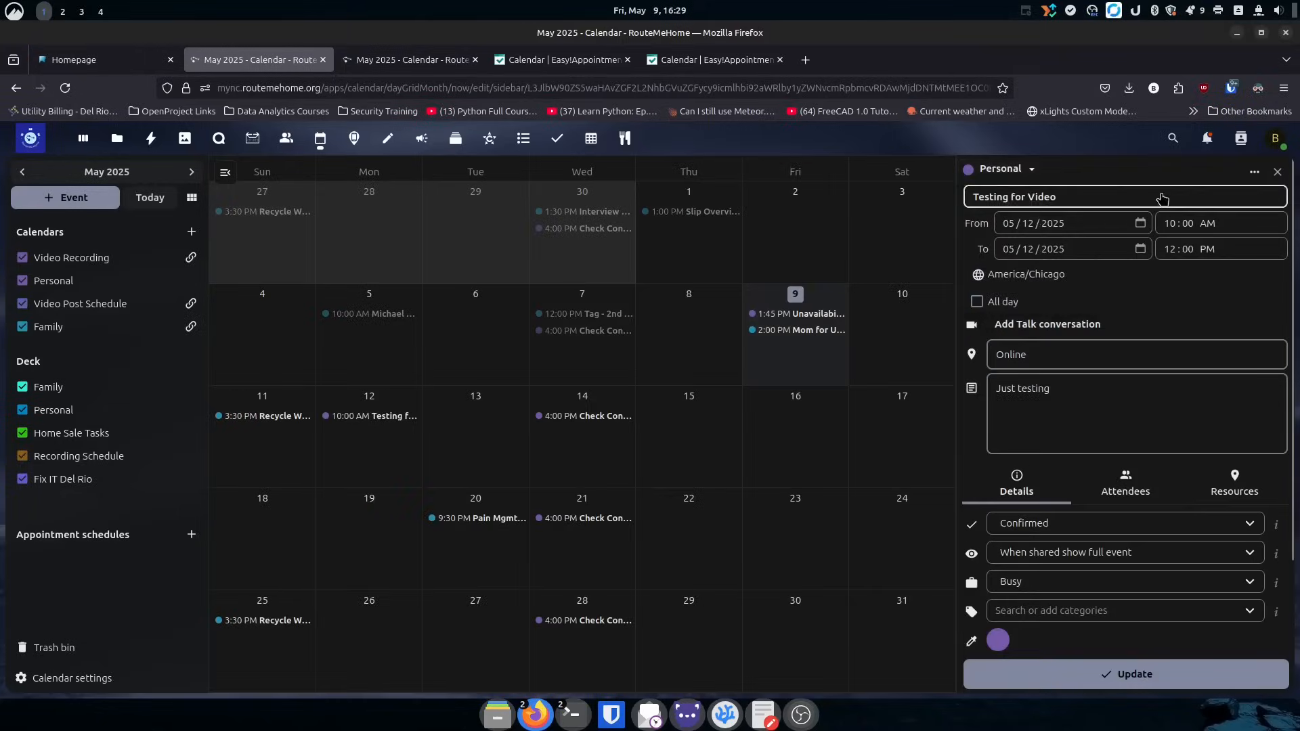
left_click(1130, 674)
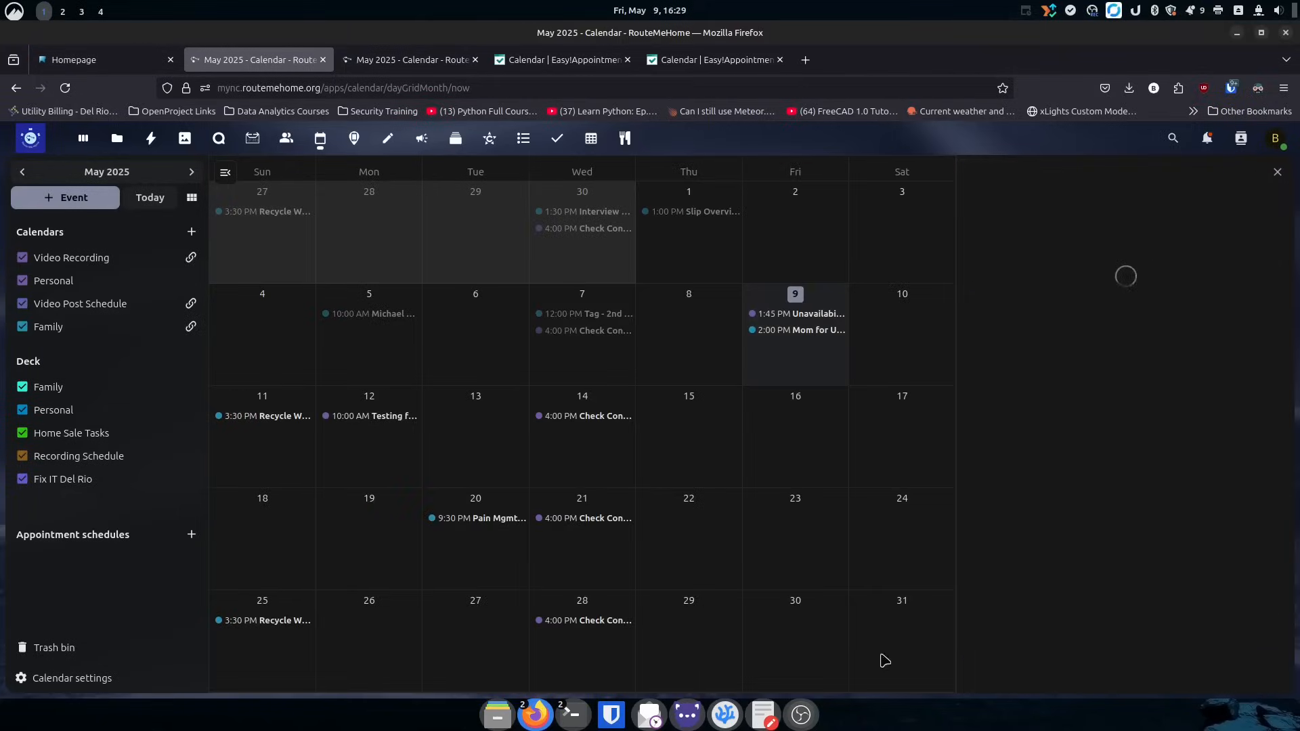
Synchronize the provider's calendar in Easy!Appointments again and log out of the backend.
left_click(692, 63)
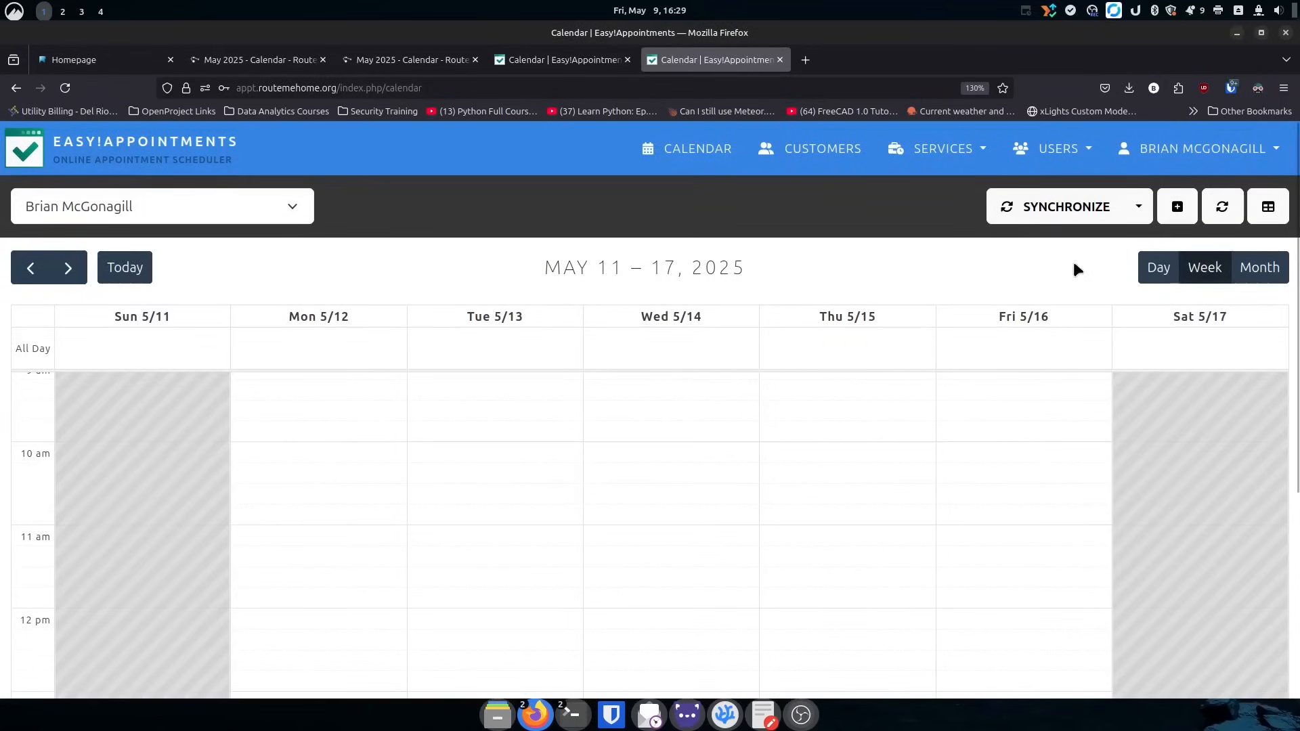
left_click(1077, 207)
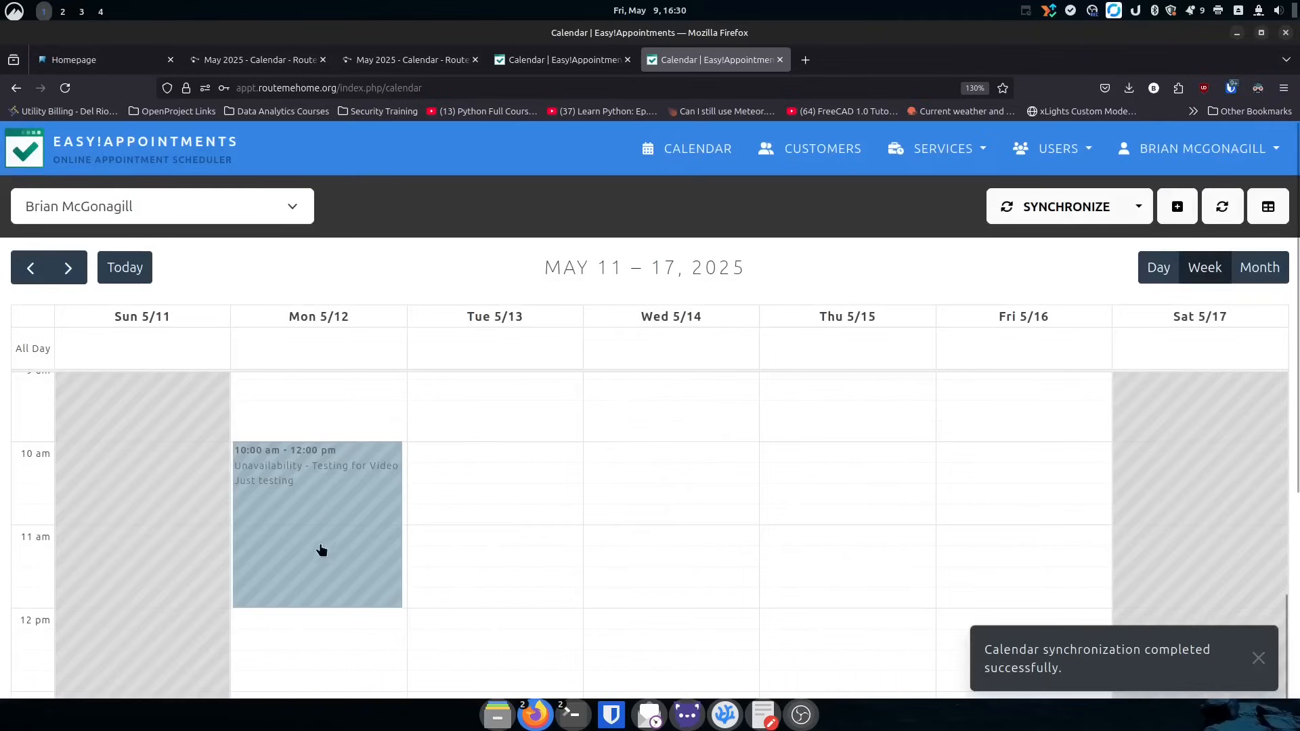
left_click(1202, 149)
left_click(1204, 371)
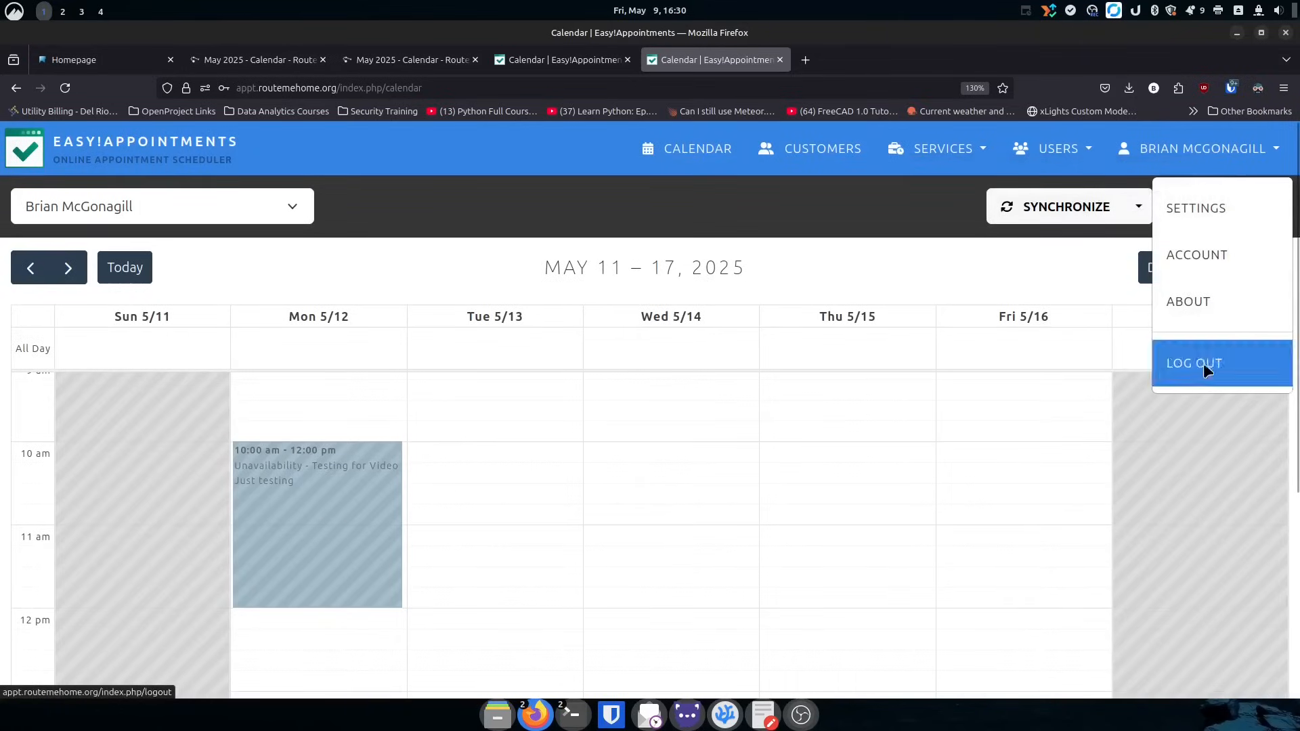
Open the public booking page and examine the appointment times offered for May 12, 2025.
left_click(779, 449)
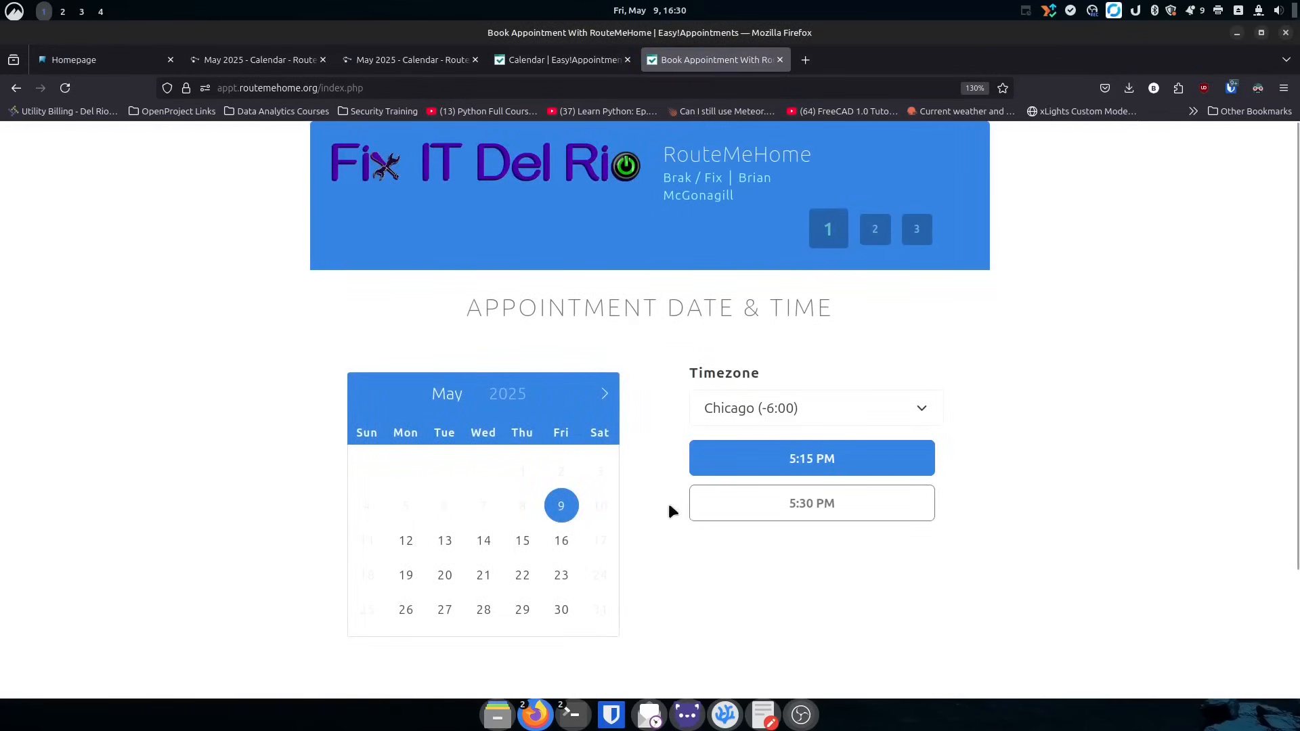
scroll(686, 508, "down", 2)
scroll(685, 507, "down", 1)
scroll(684, 507, "up", 3)
left_click(412, 544)
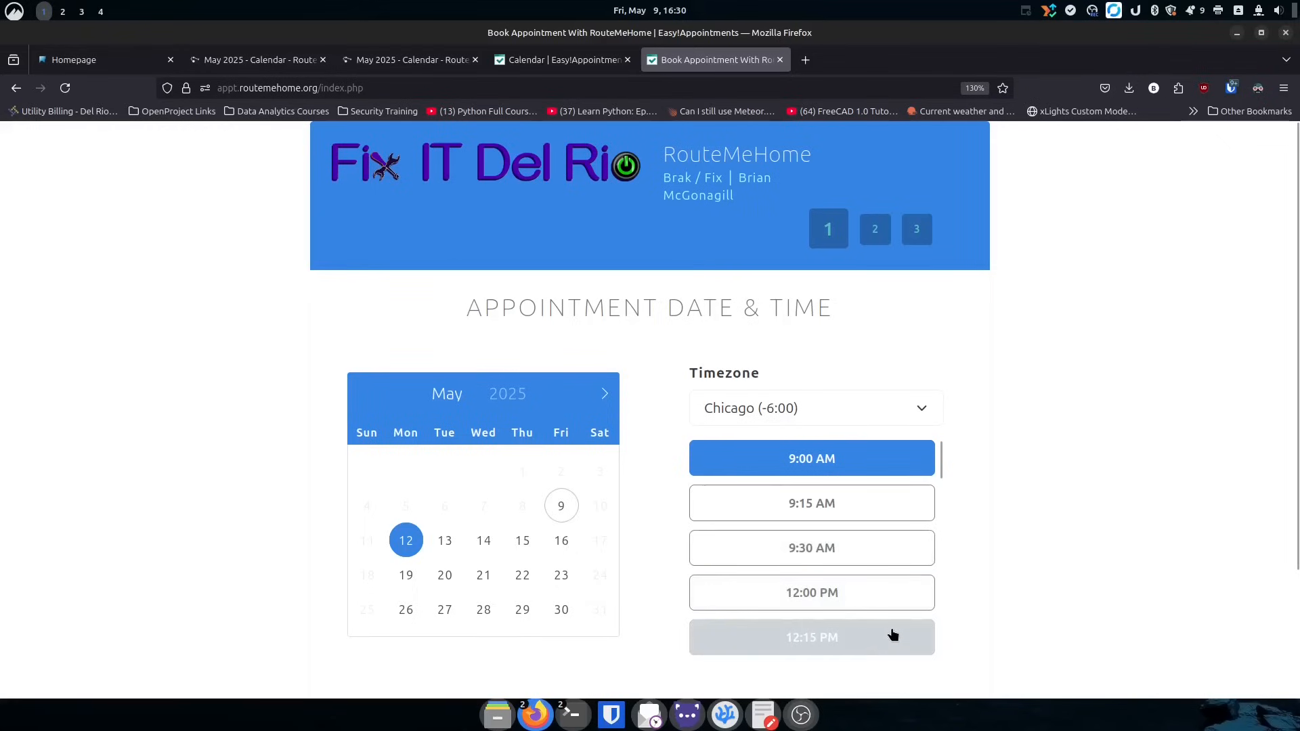
scroll(874, 593, "down", 3)
scroll(867, 591, "up", 3)
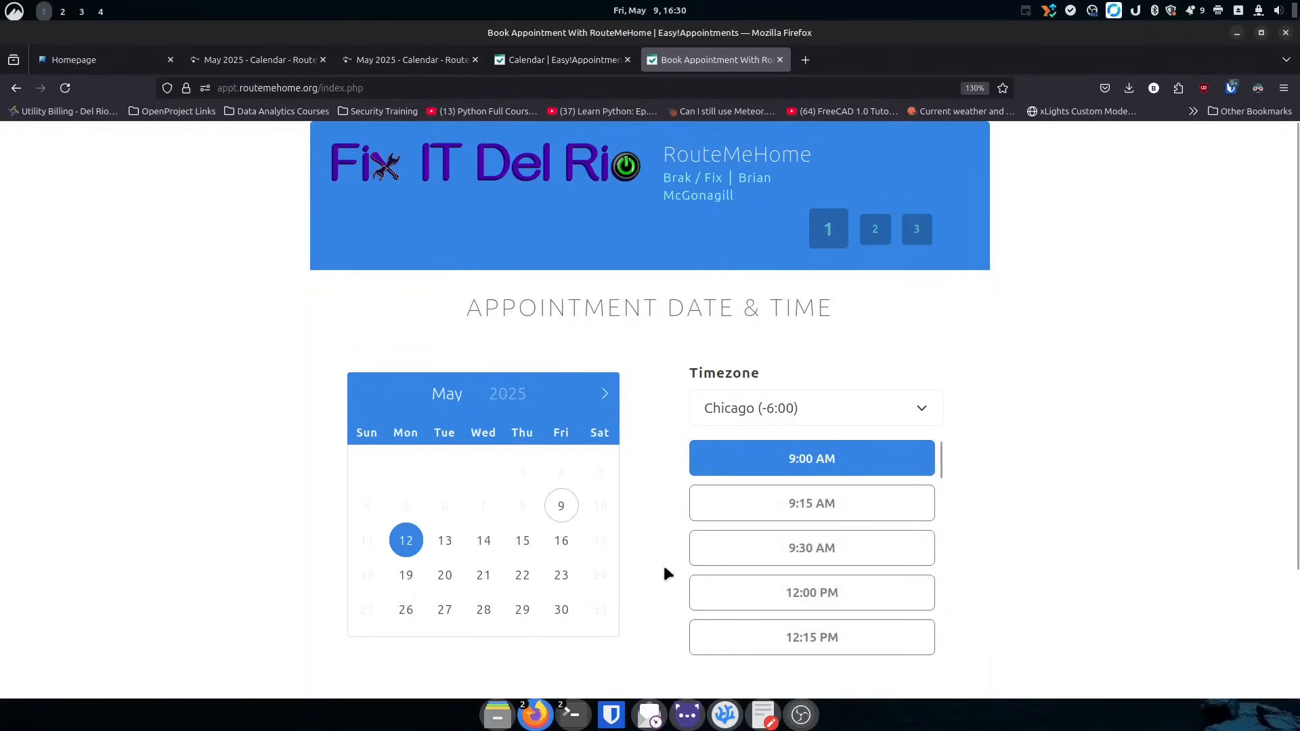
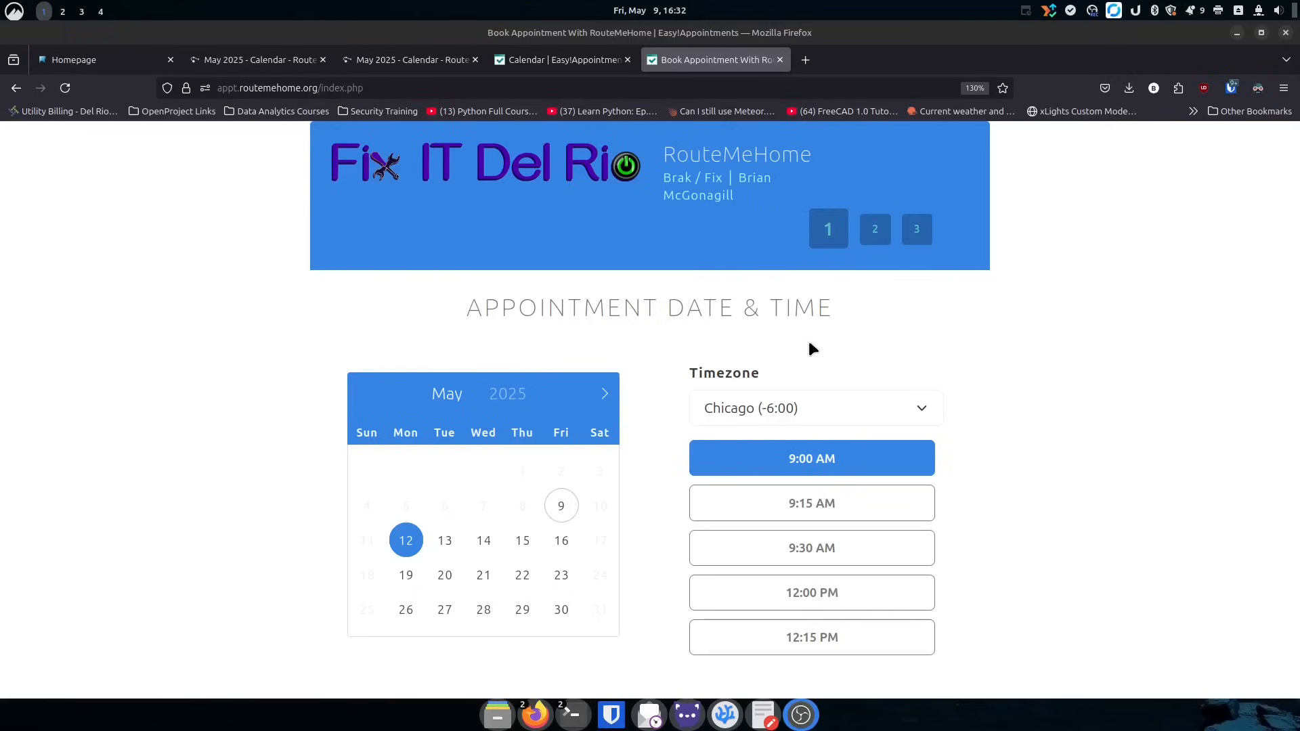
Log in to the Easy!Appointments backend with the stored admin username and password for appt.routemehome.org, without saving the password in the browser.
scroll(996, 372, "down", 3)
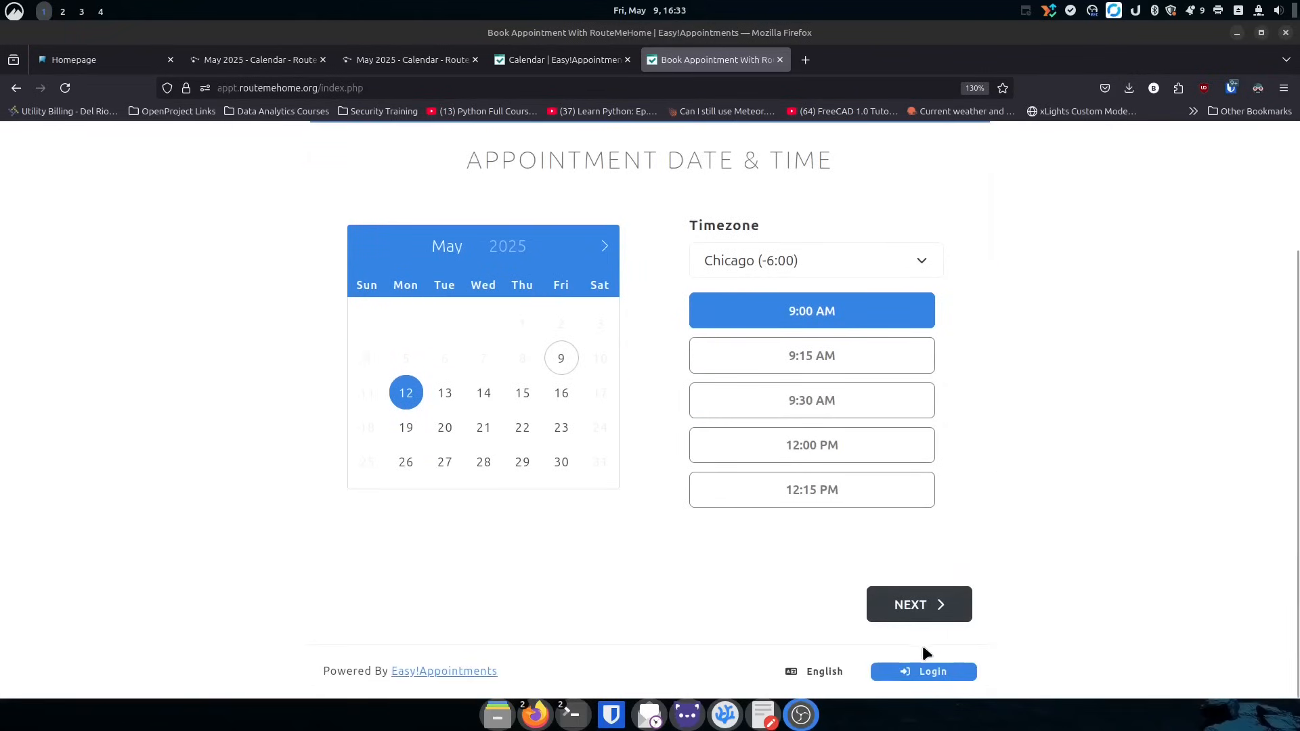
left_click(921, 671)
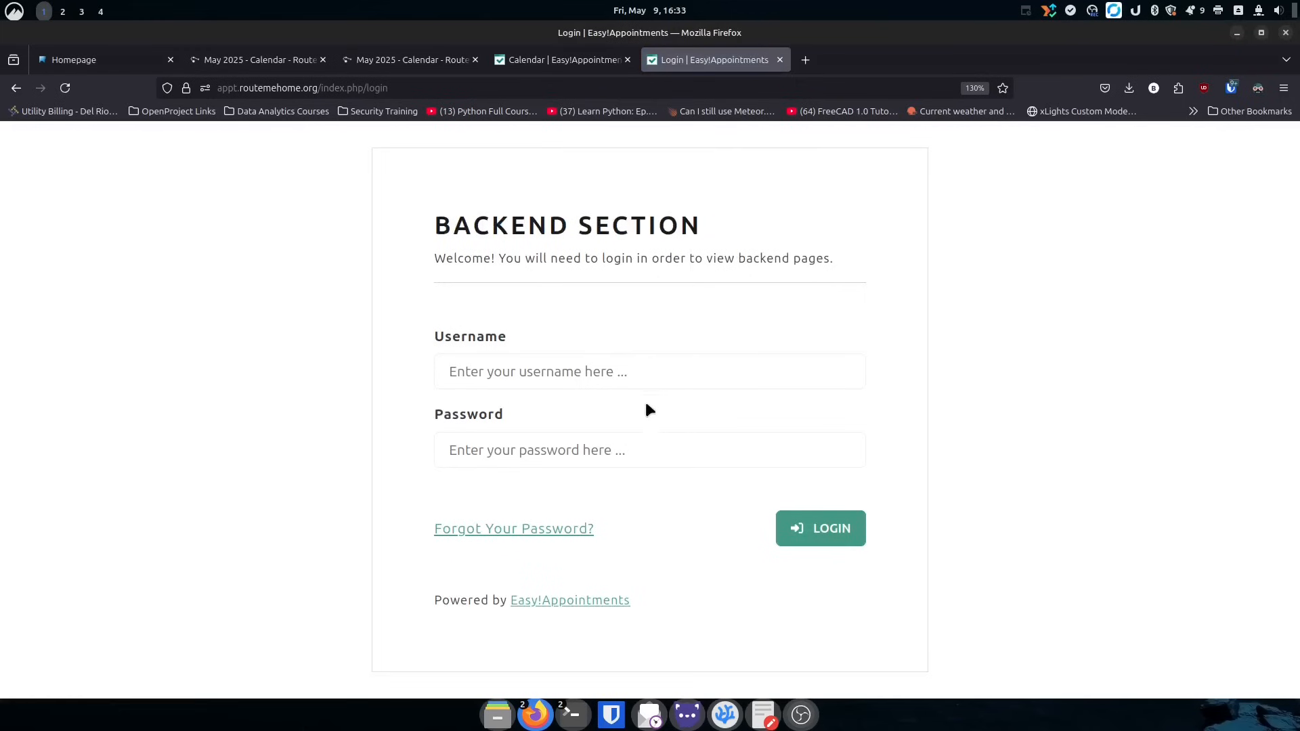
left_click(659, 375)
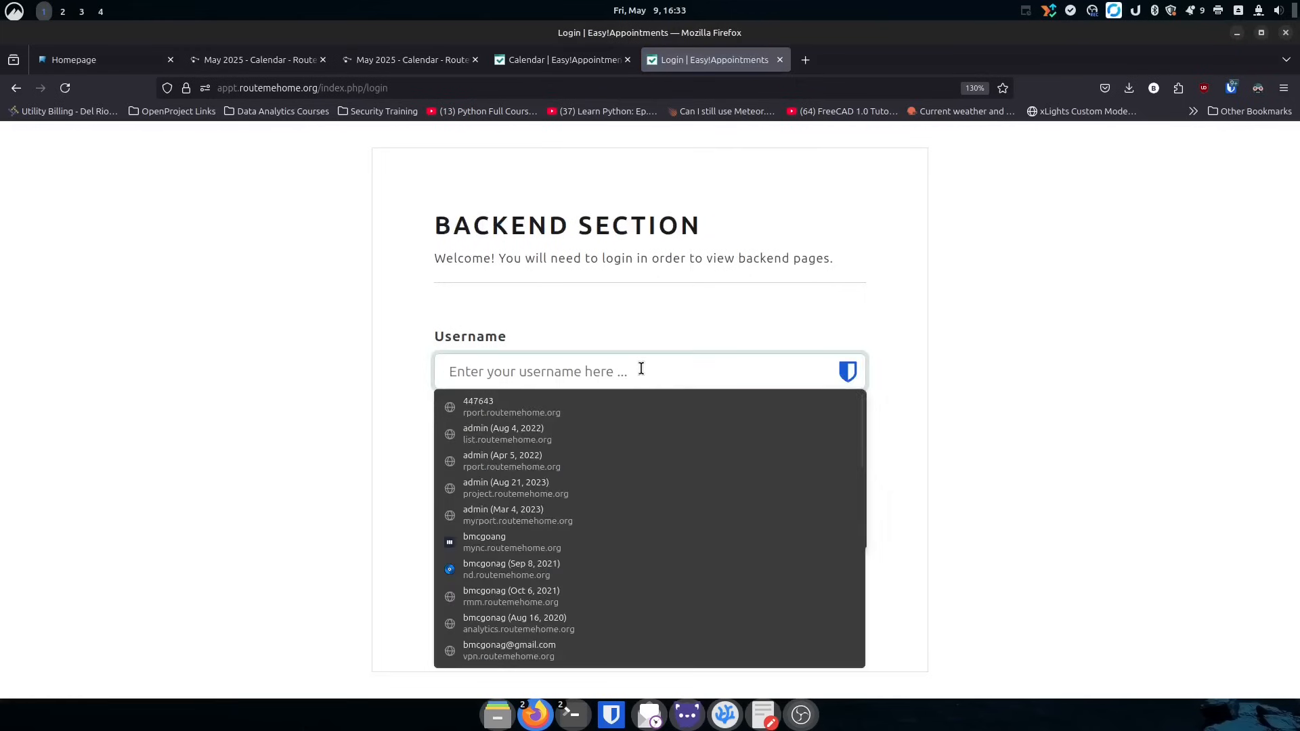
left_click(848, 372)
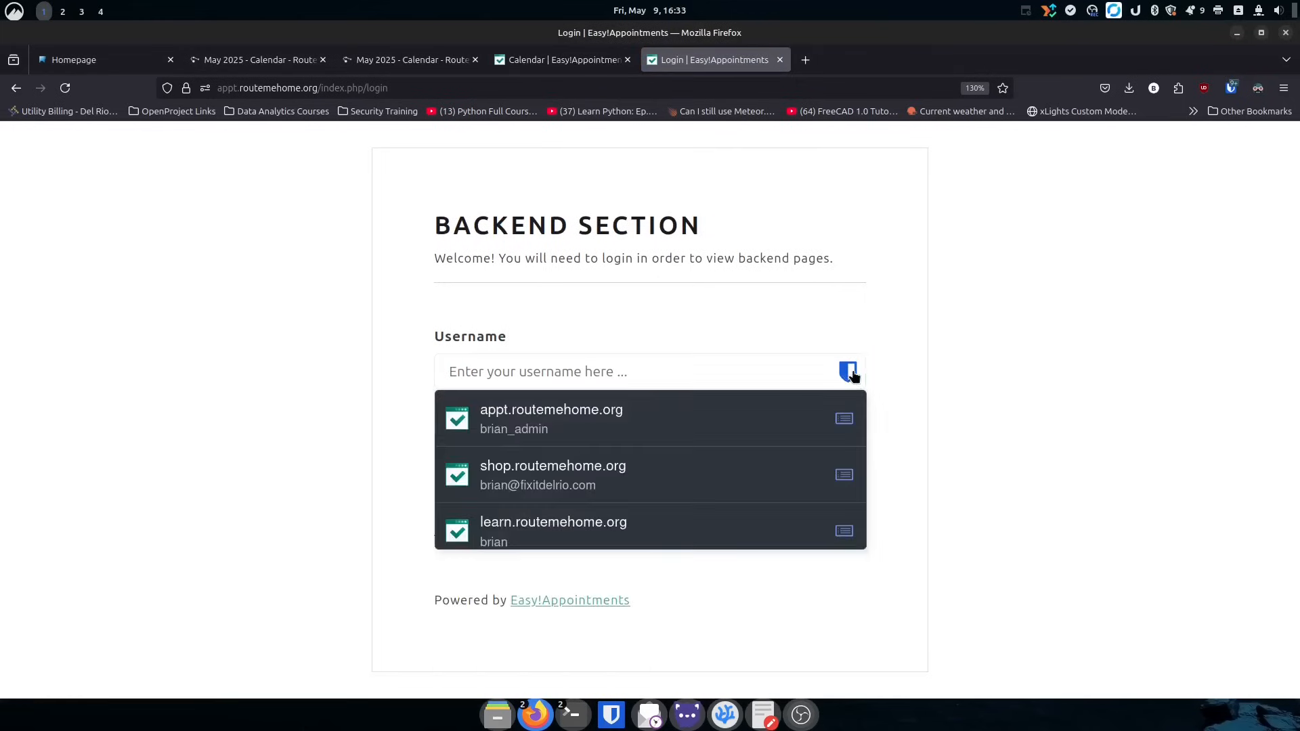
left_click(688, 423)
left_click(790, 529)
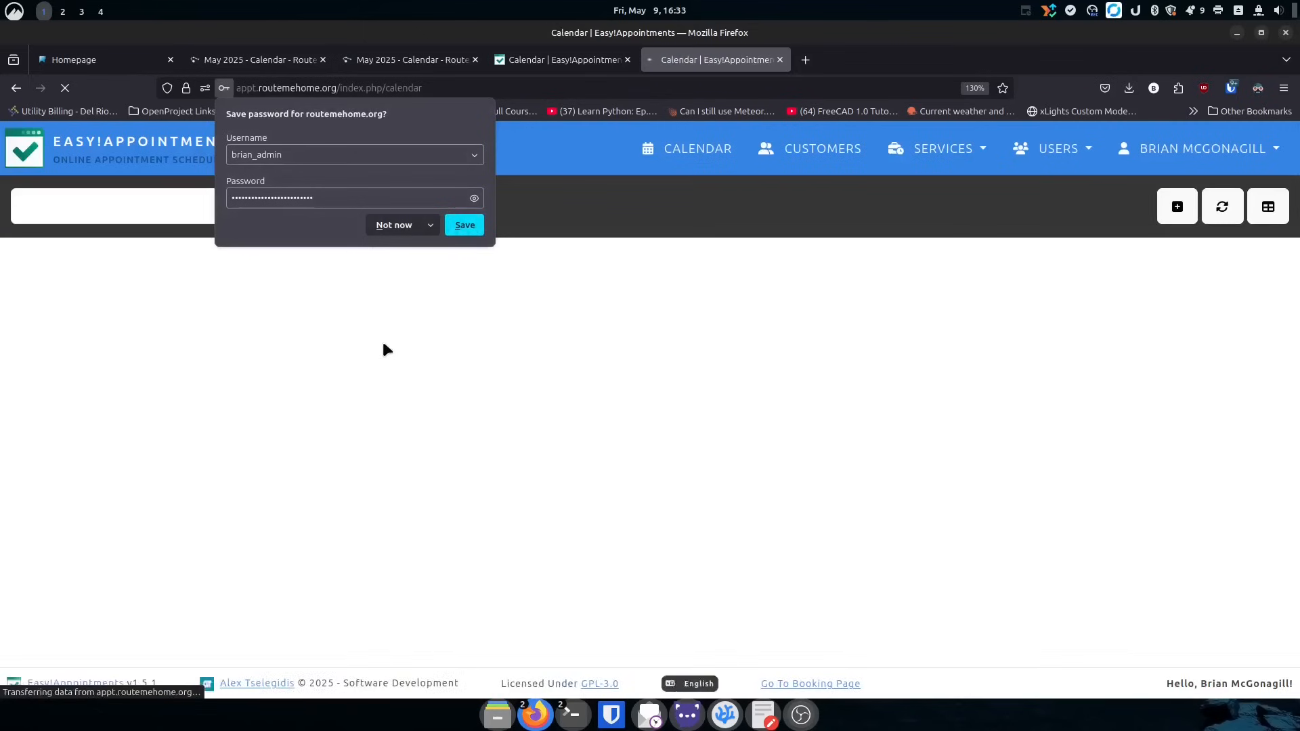
left_click(396, 227)
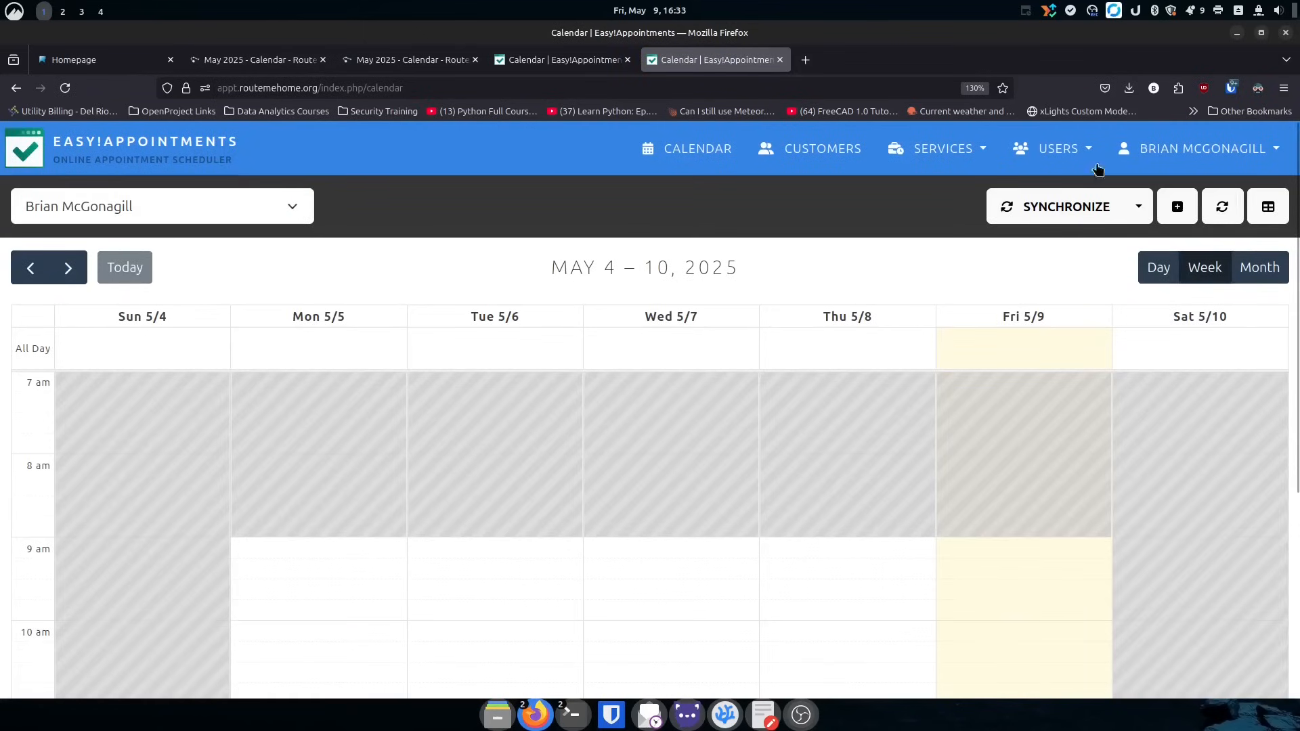
Open the LDAP integration's configuration page in the backend settings.
left_click(1223, 150)
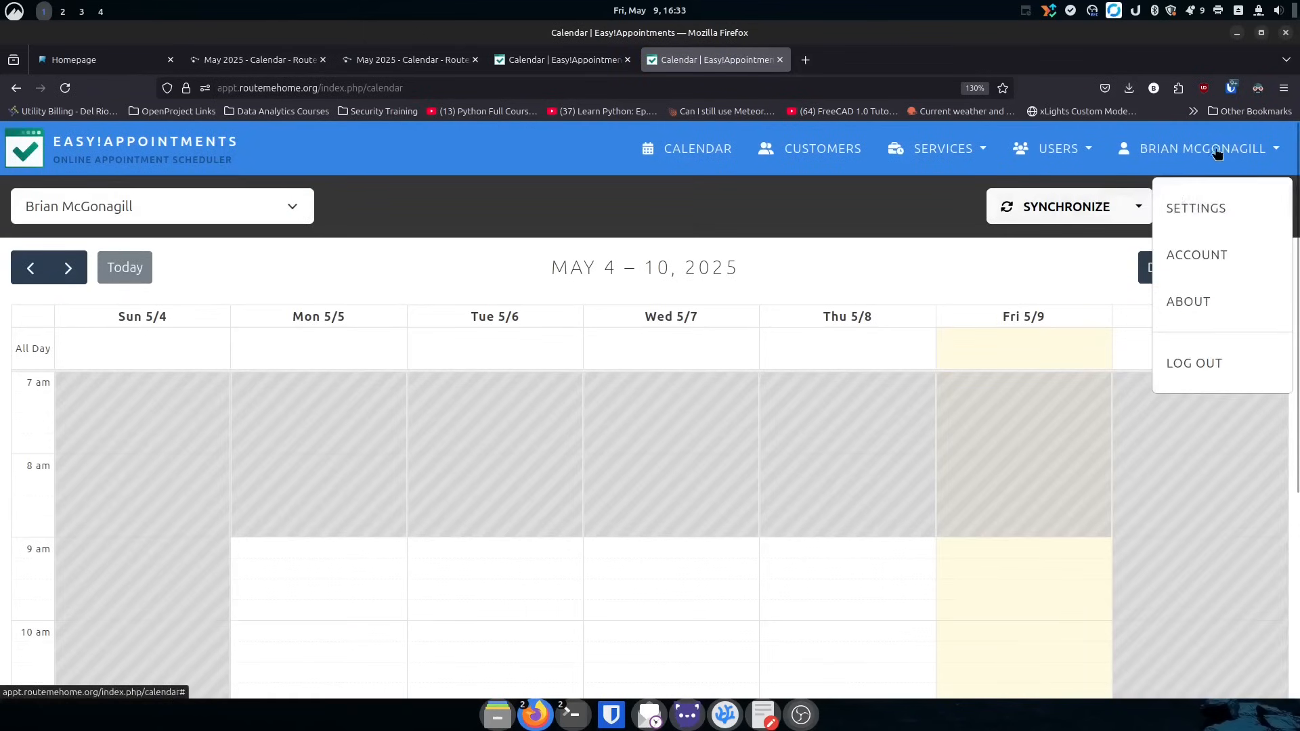
left_click(1186, 206)
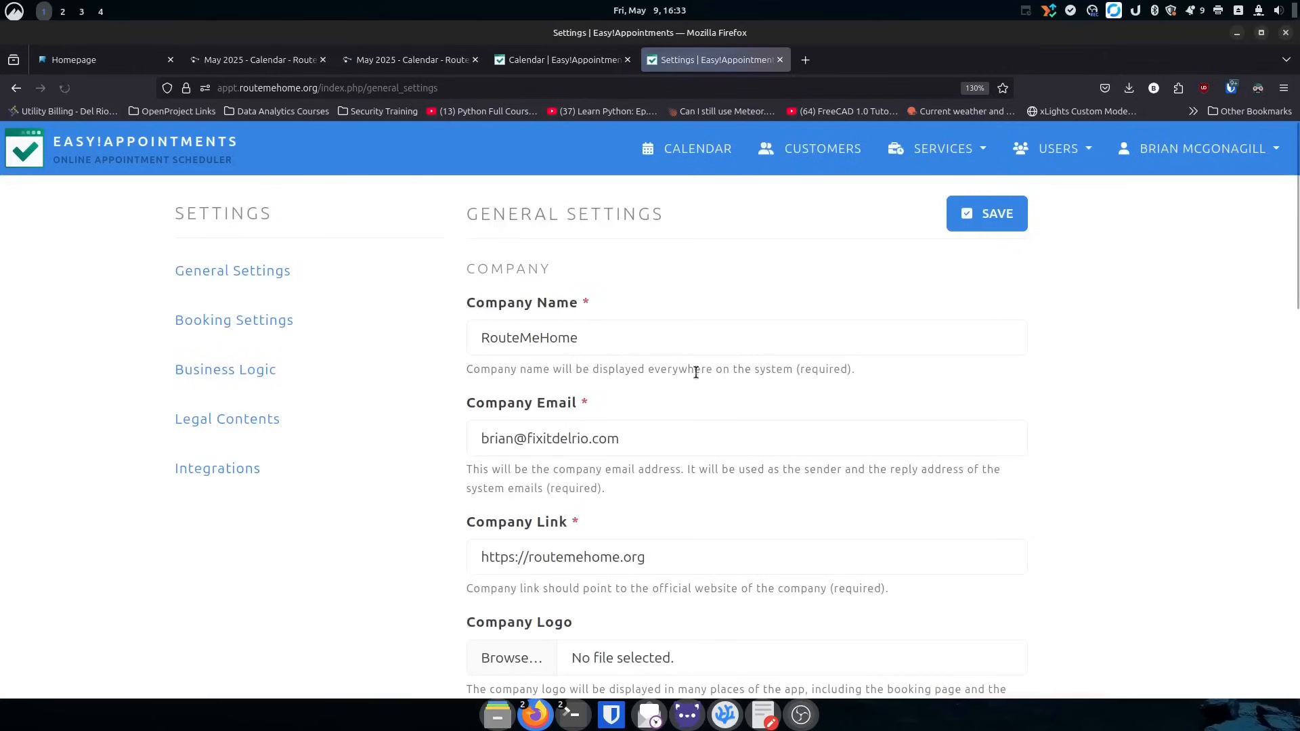
left_click(204, 477)
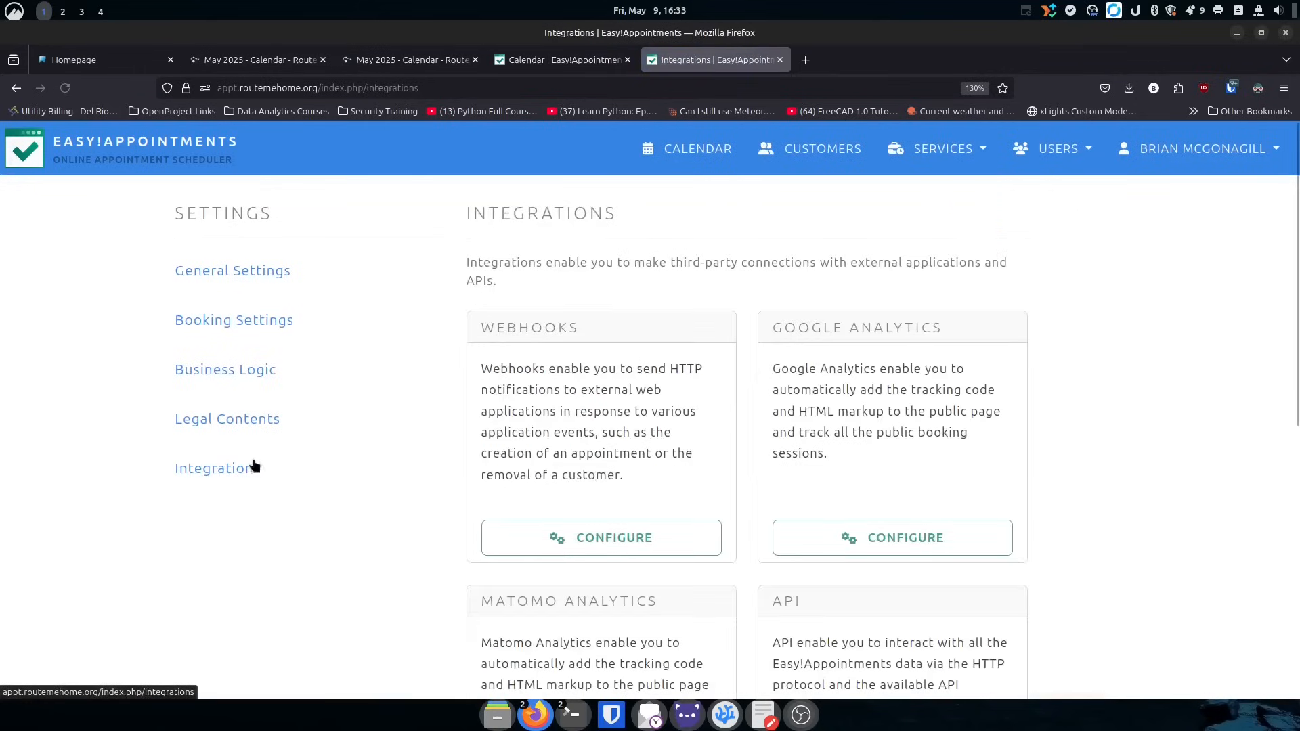
scroll(398, 436, "down", 5)
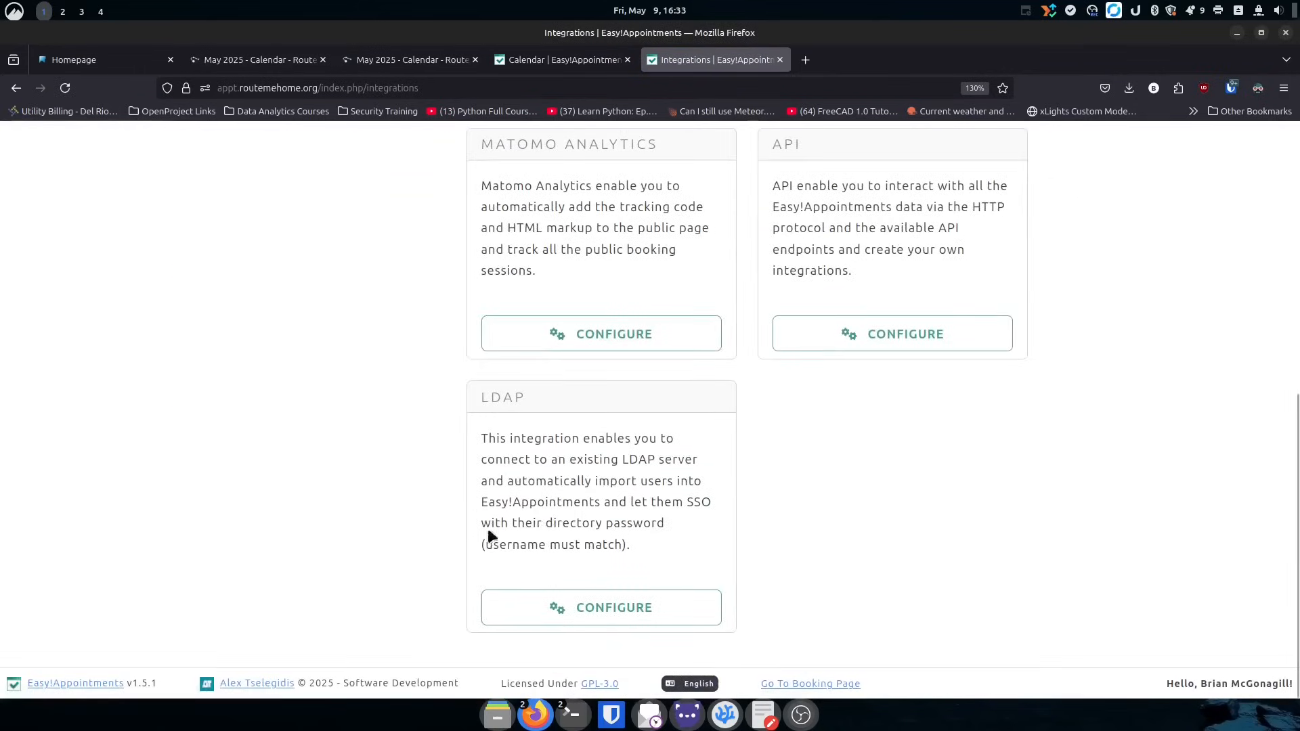
left_click(598, 606)
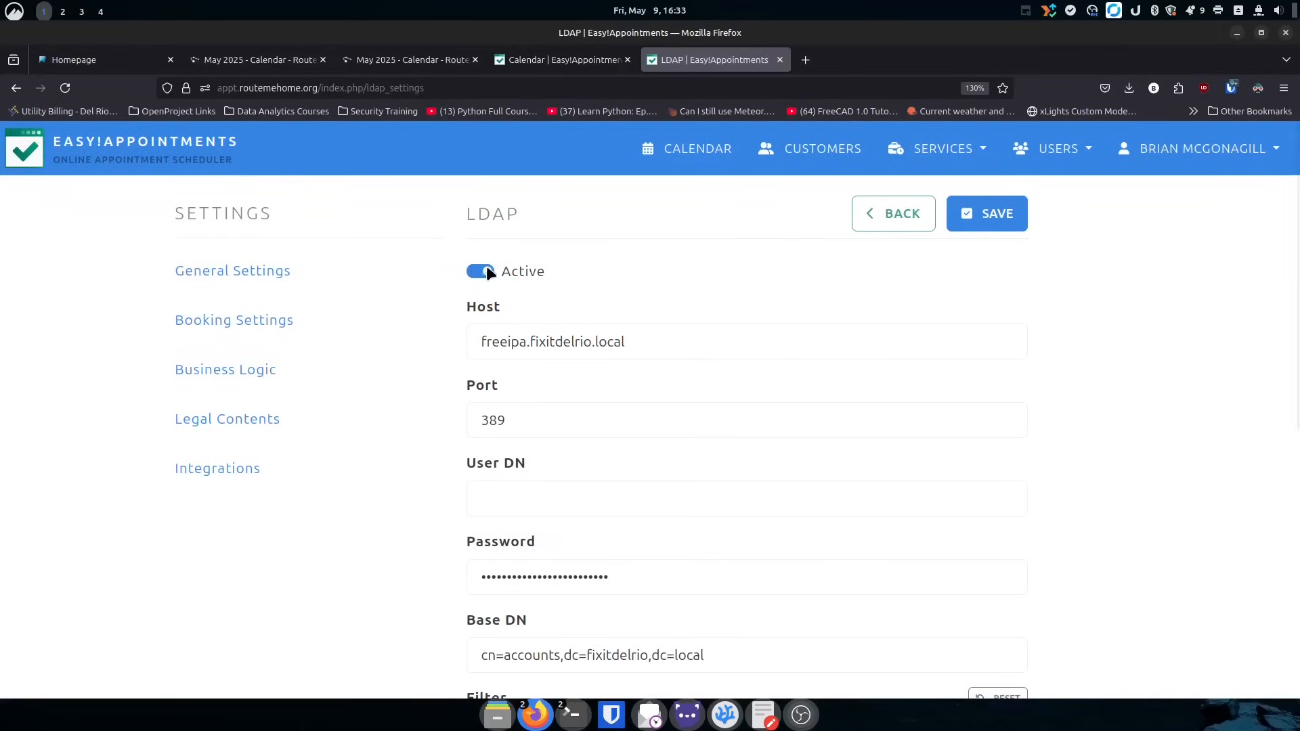
Examine the LDAP configuration, including host, port, User DN, password, Base DN, filter and field mapping, through to the user search section.
scroll(430, 511, "down", 2)
scroll(431, 501, "up", 2)
left_click(654, 343)
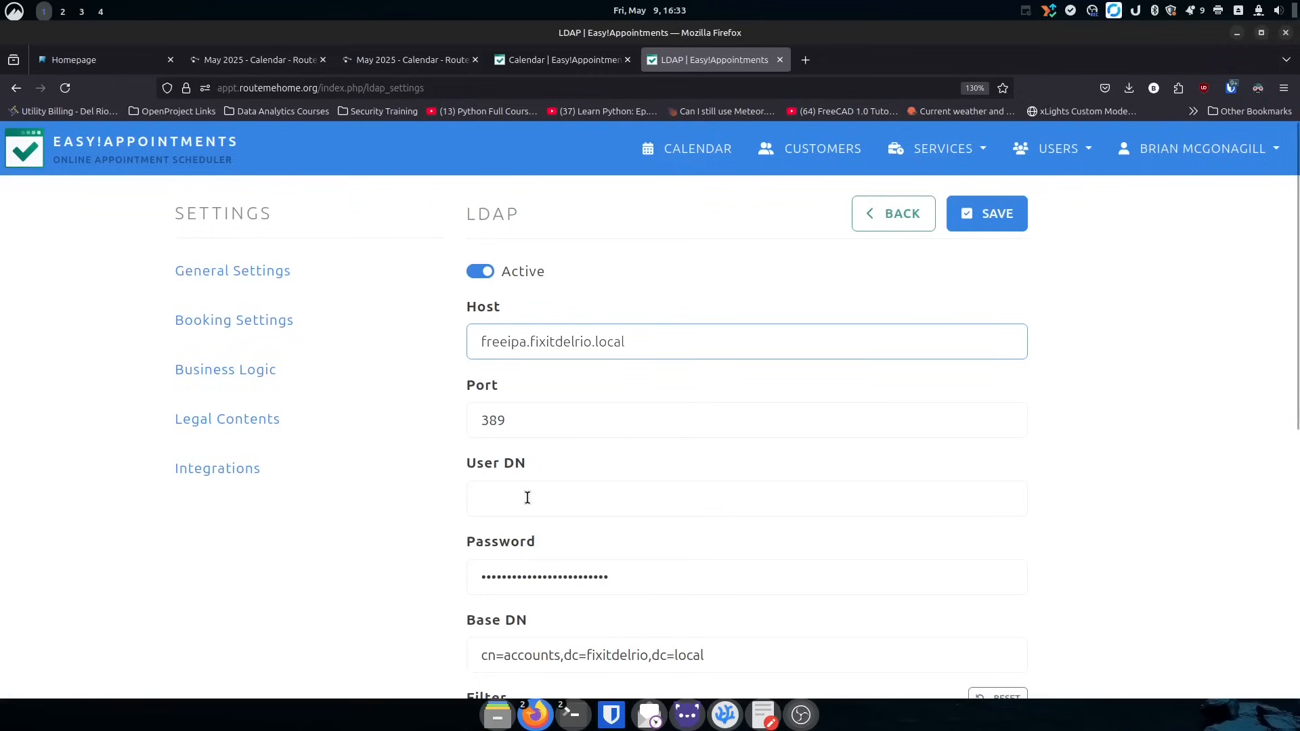
scroll(434, 497, "down", 3)
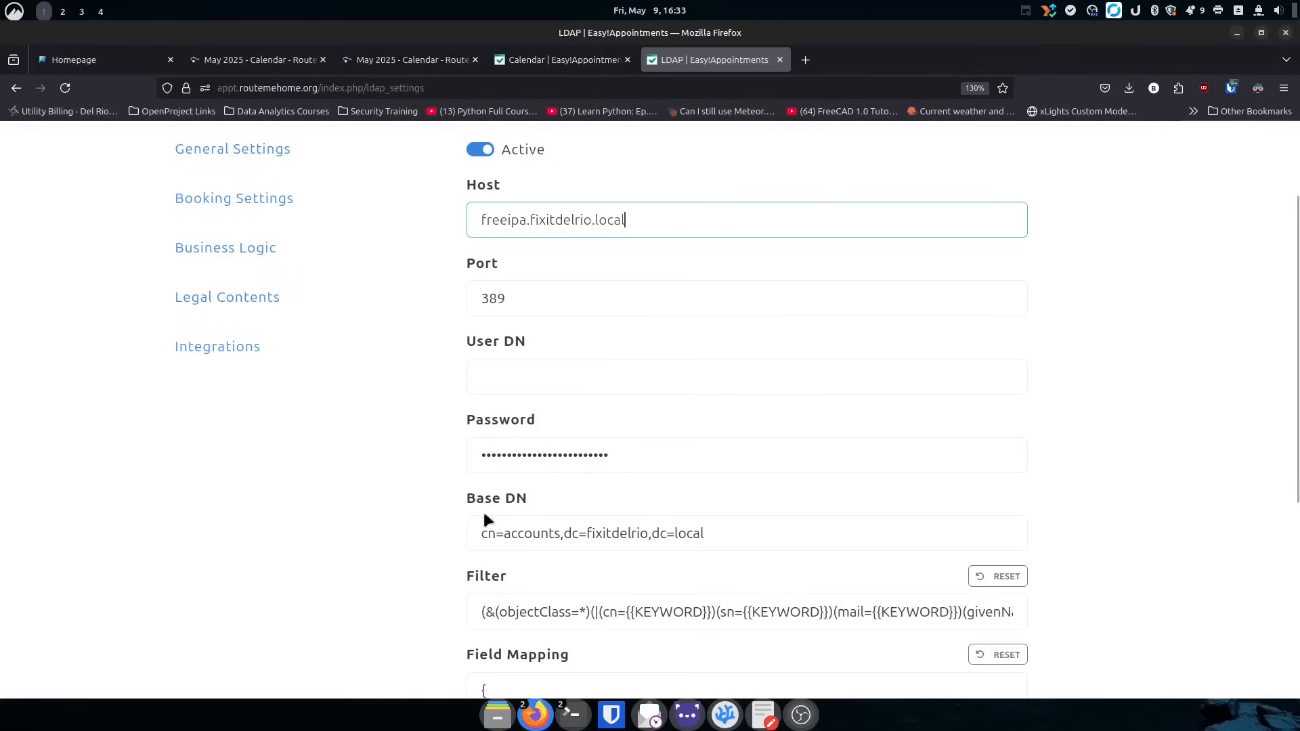
scroll(486, 467, "down", 2)
scroll(462, 430, "up", 6, "ctrl")
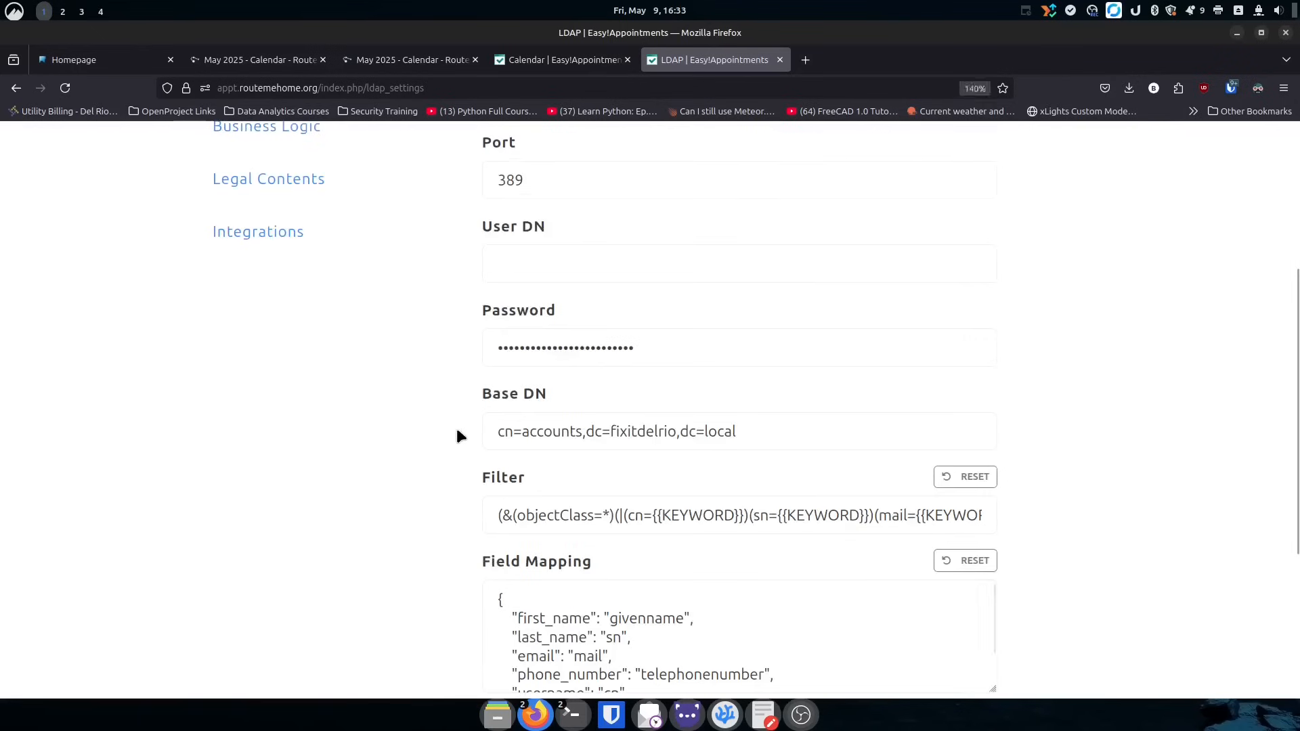
scroll(456, 434, "down", 5)
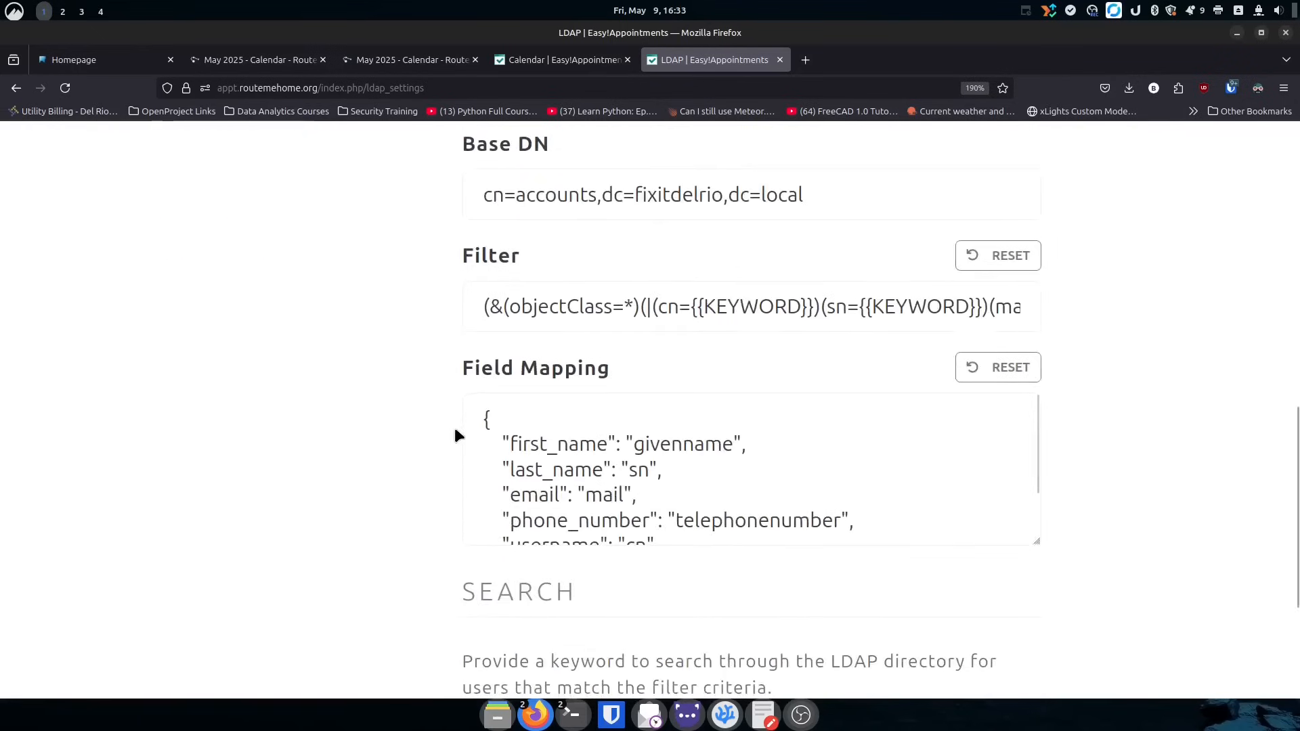
scroll(457, 430, "up", 2)
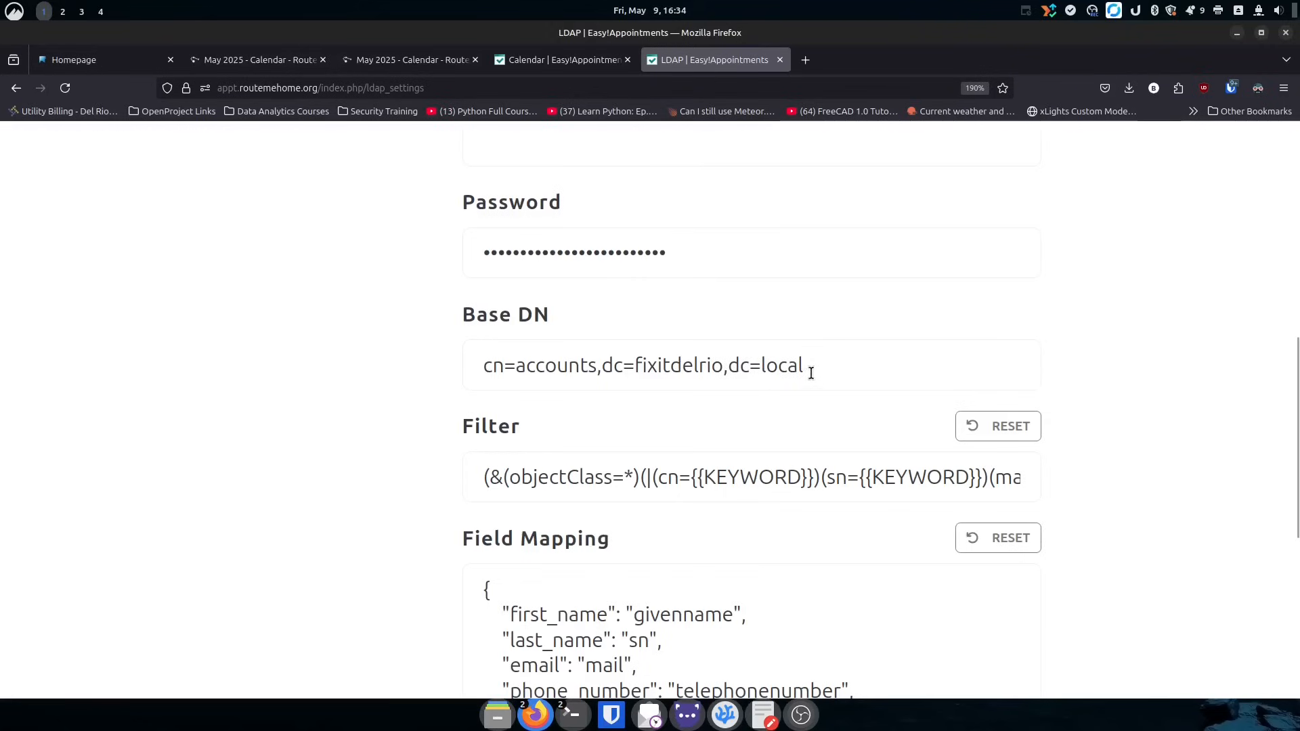
scroll(744, 360, "up", 5)
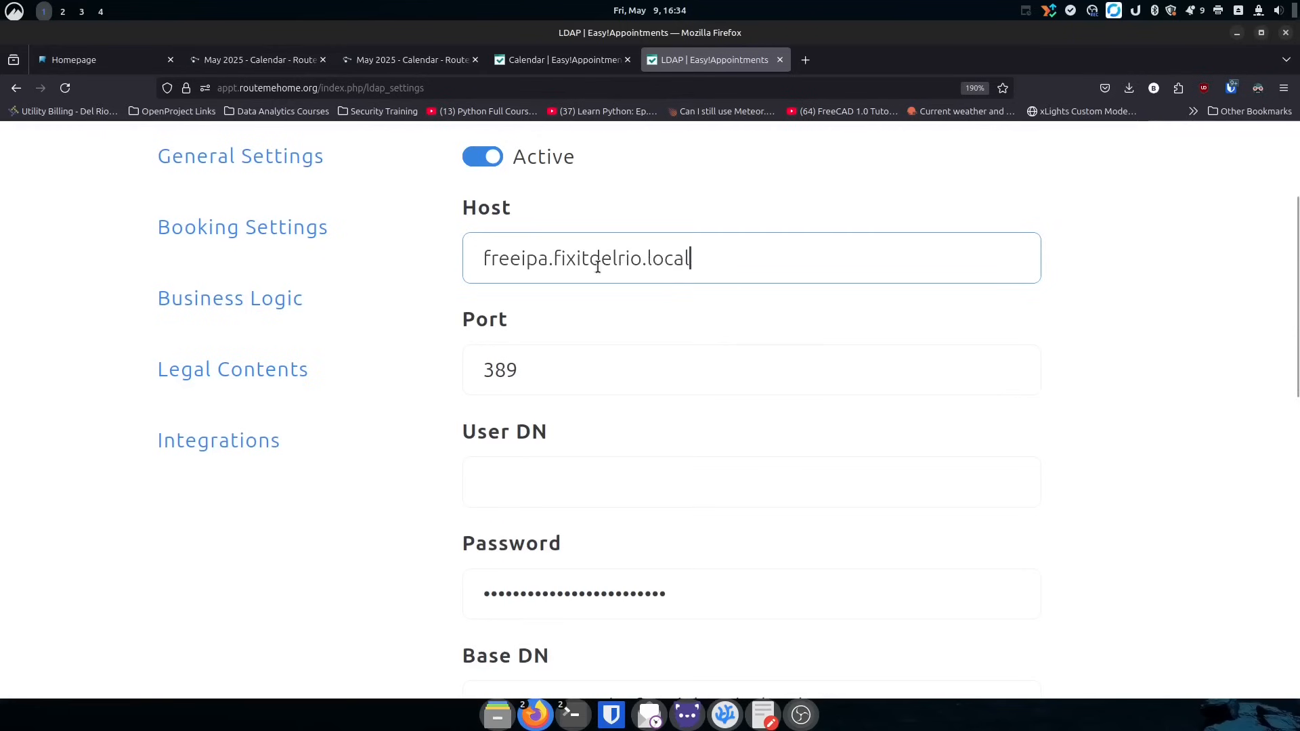
scroll(605, 390, "down", 5)
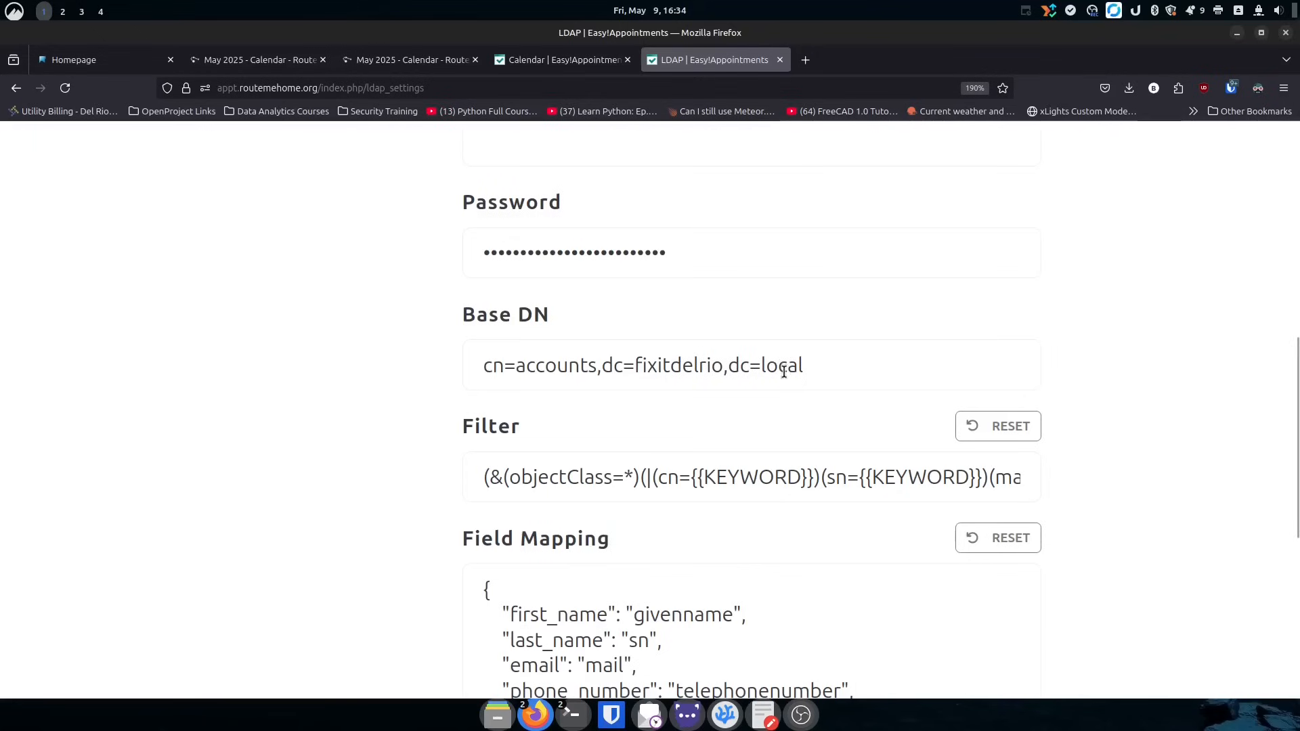
scroll(750, 428, "down", 3)
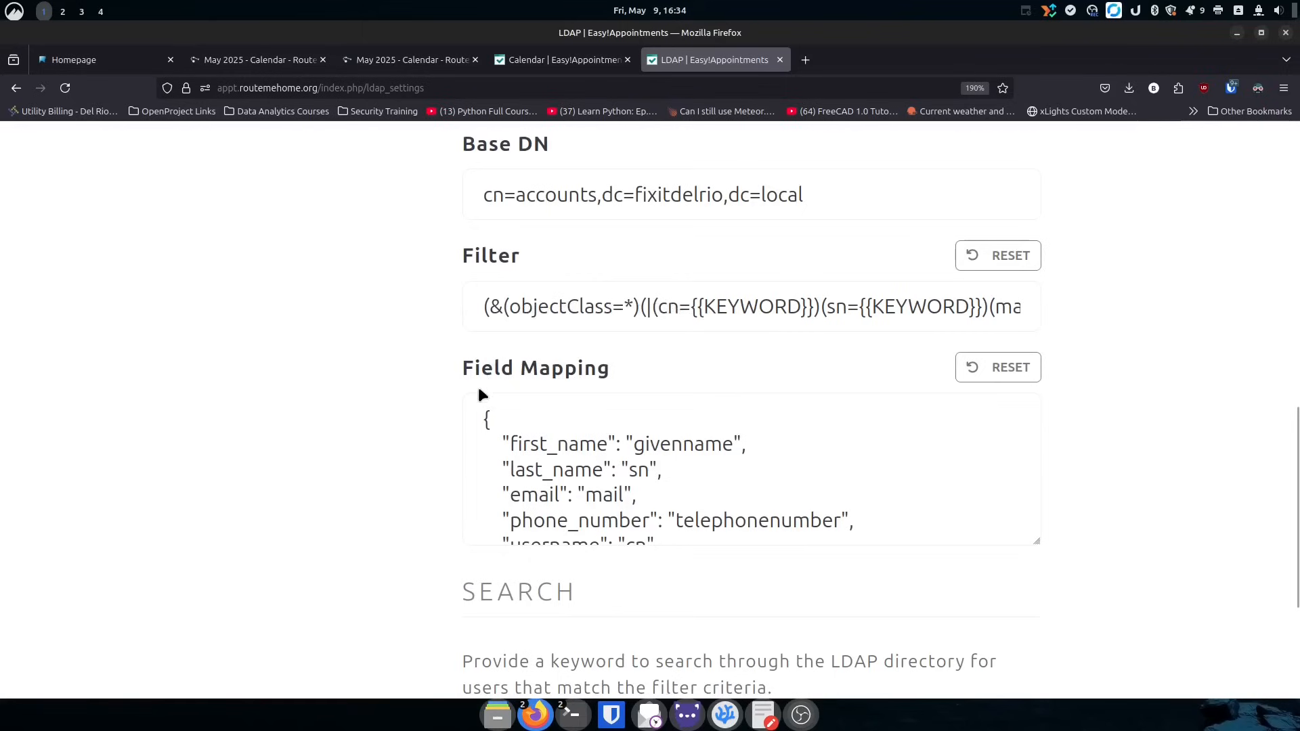
scroll(587, 471, "down", 1)
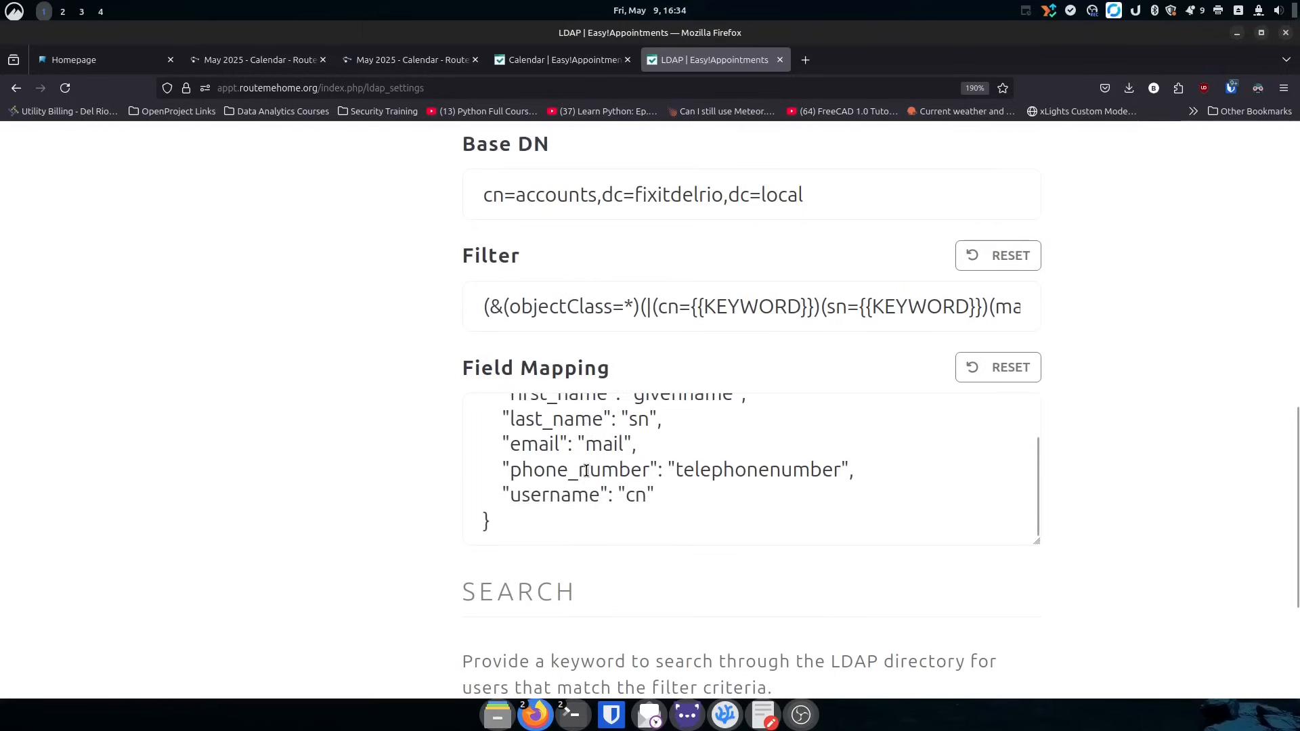
scroll(589, 471, "up", 1)
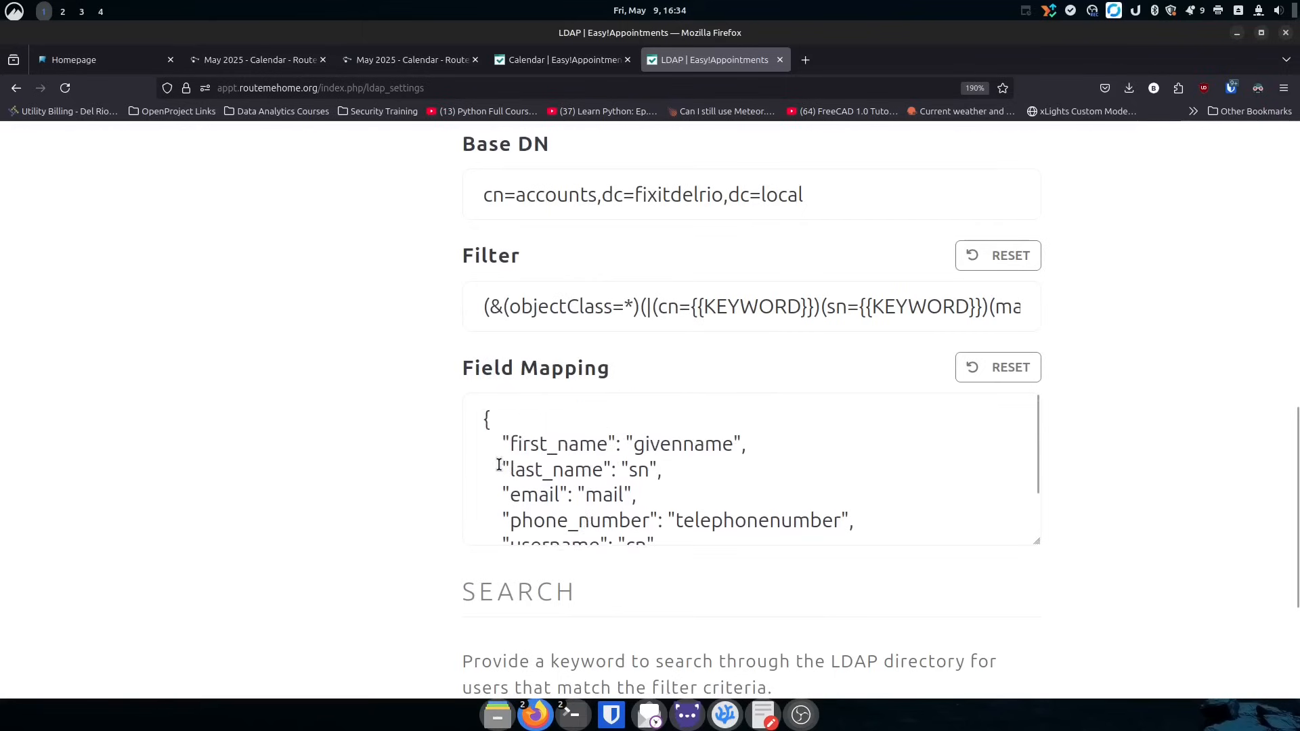
scroll(433, 406, "down", 3)
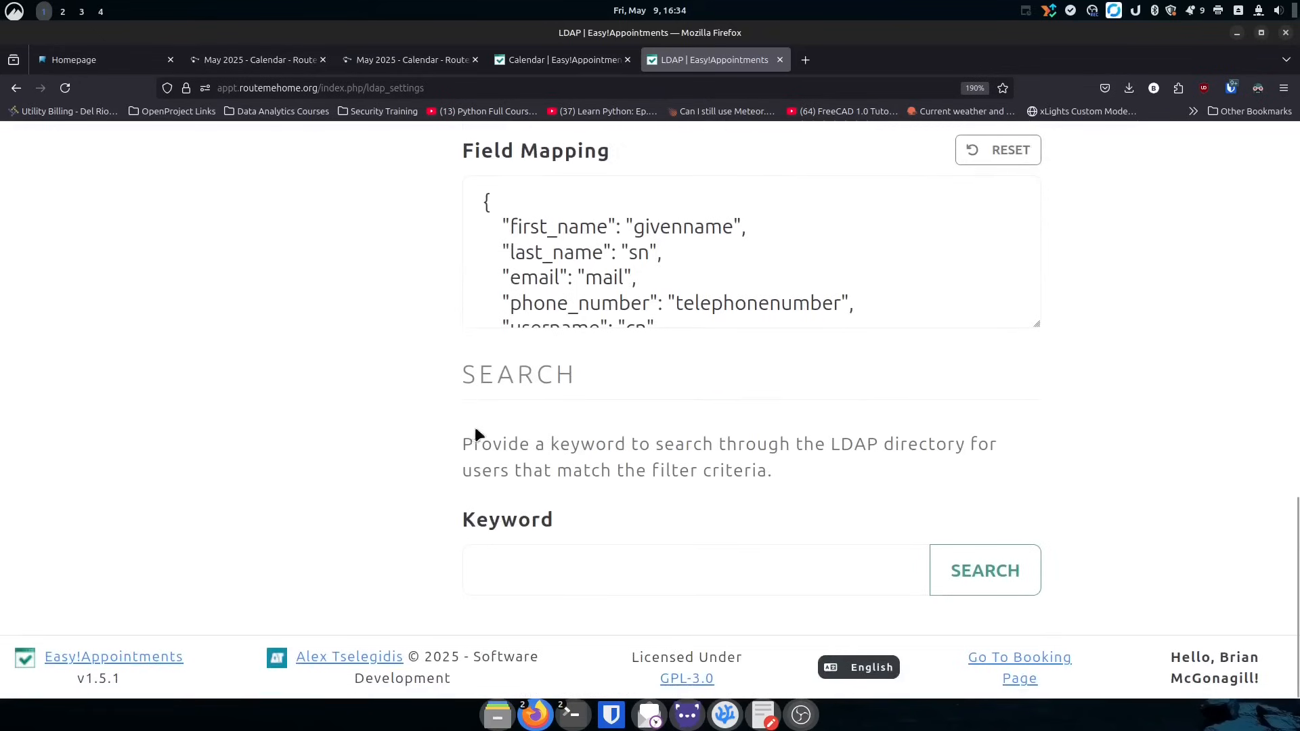
Save the LDAP settings and search the LDAP directory using the user's first name as keyword.
scroll(718, 389, "up", 10)
left_click(987, 203)
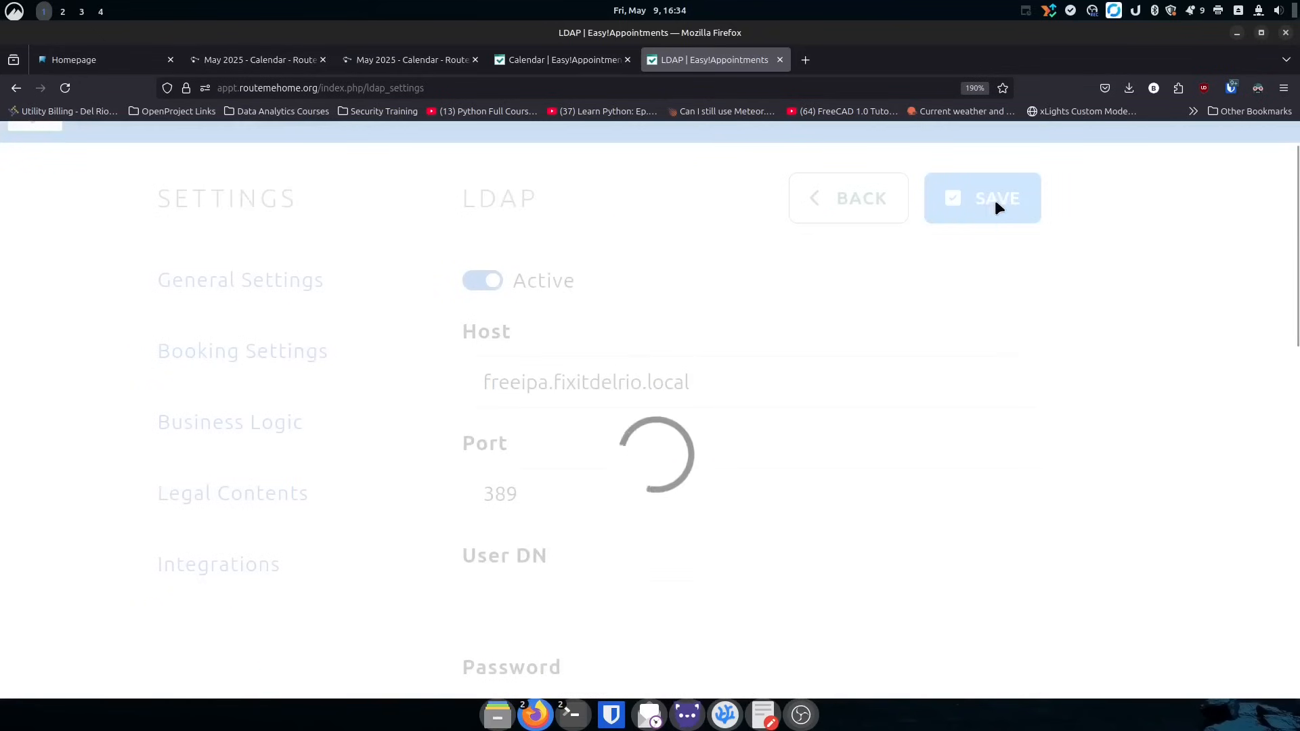
scroll(433, 407, "down", 10)
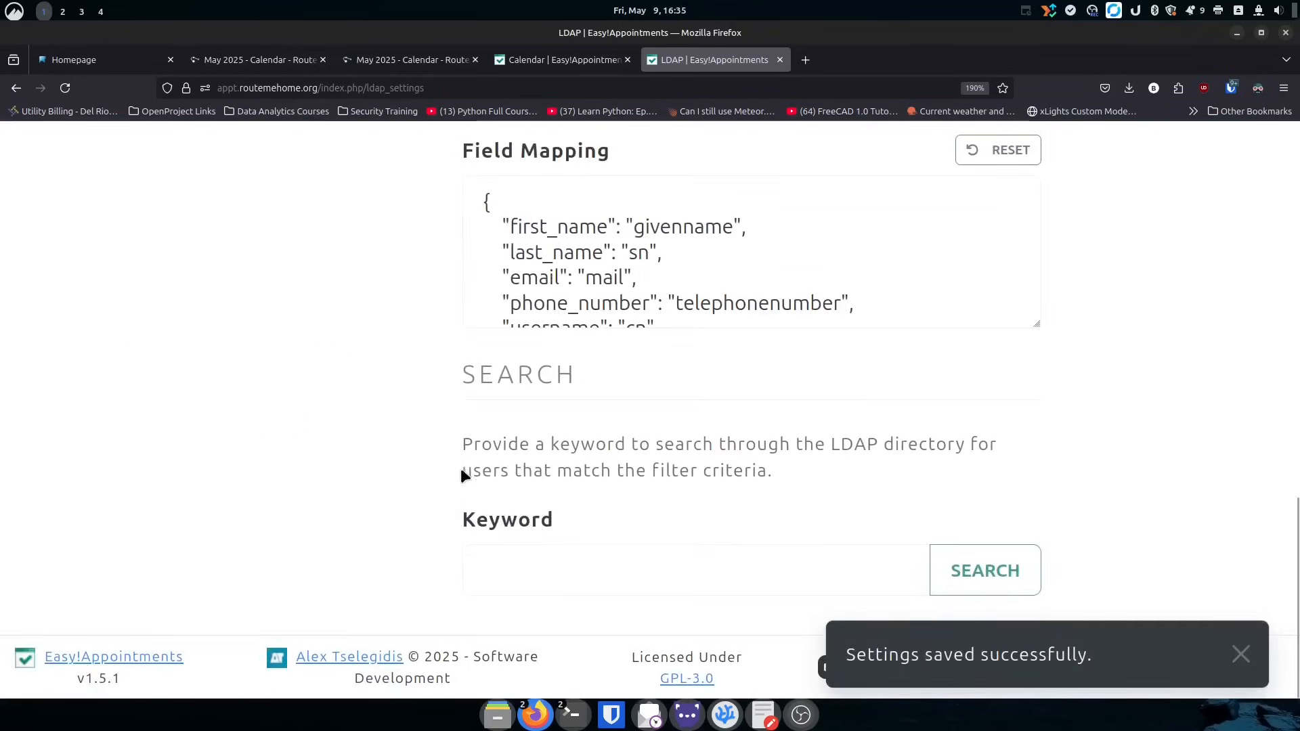
left_click(557, 571)
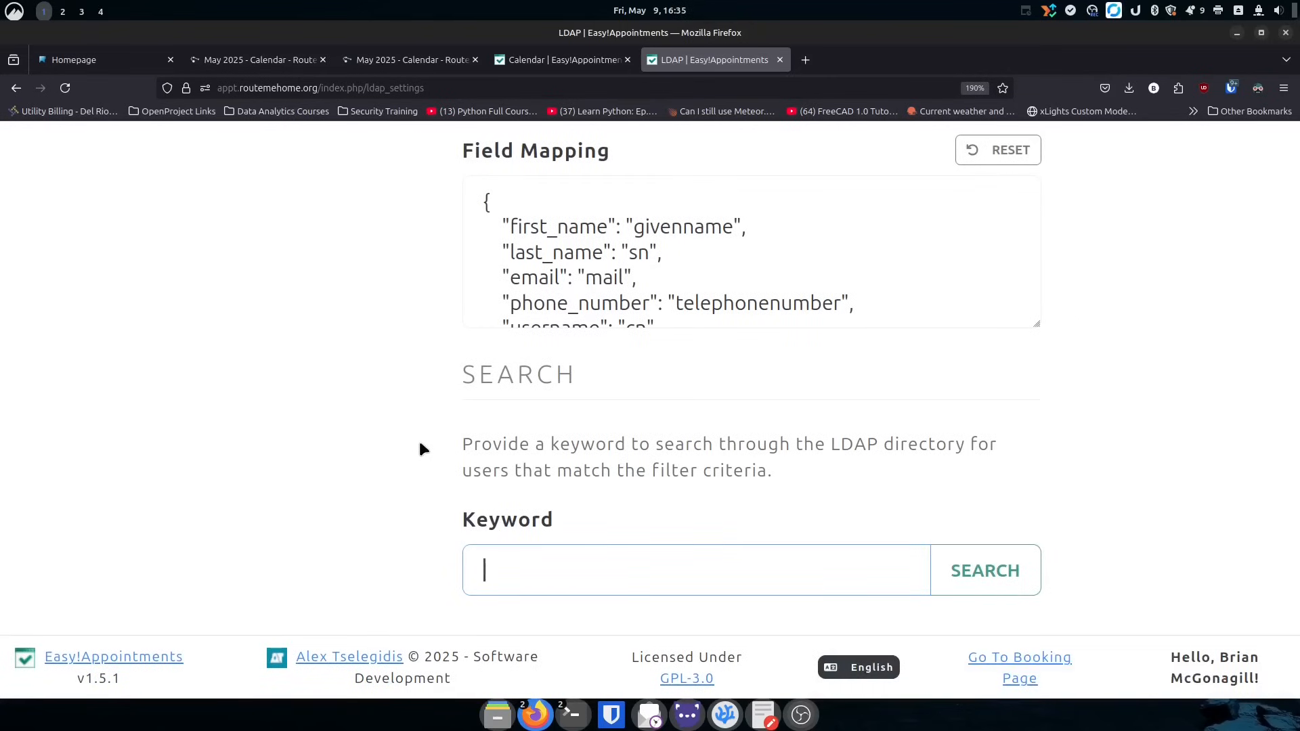
type("brian")
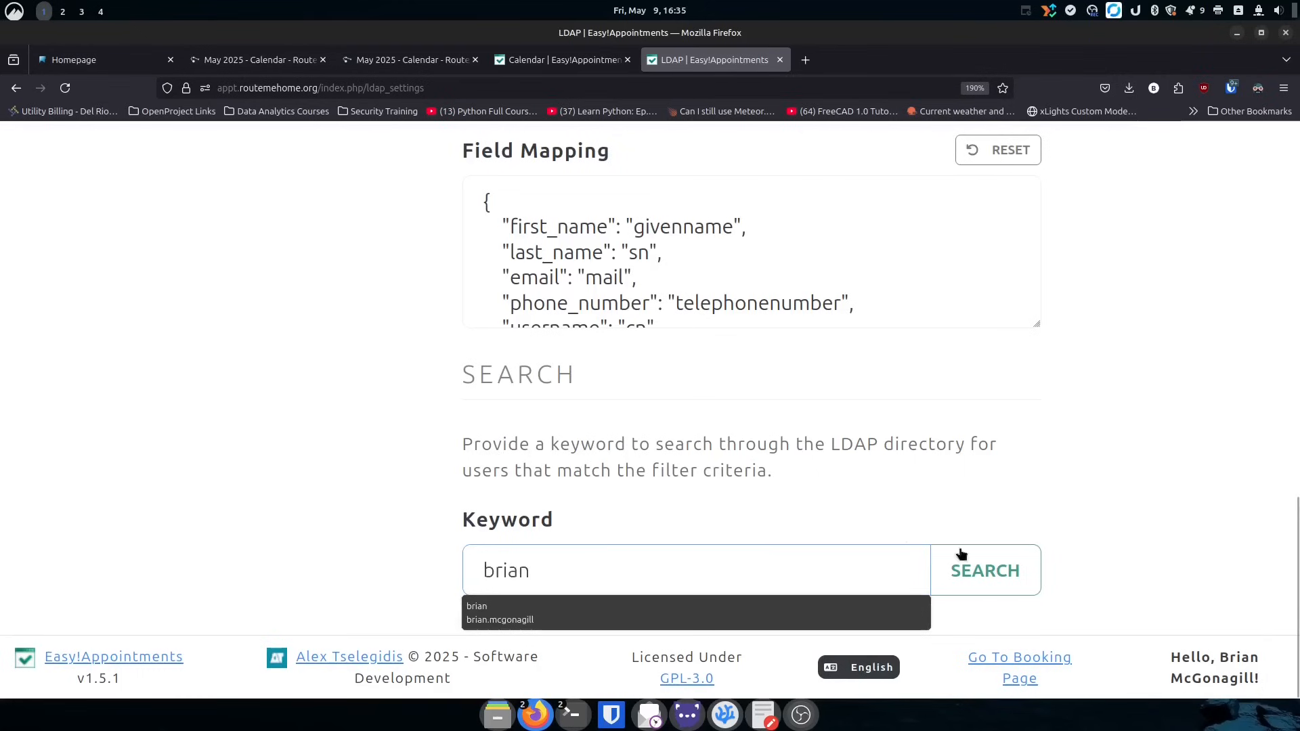
left_click(1014, 569)
Examine the LDAP search results, comparing the distinguished names and attributes of the user entry and the group entry.
scroll(412, 416, "down", 5)
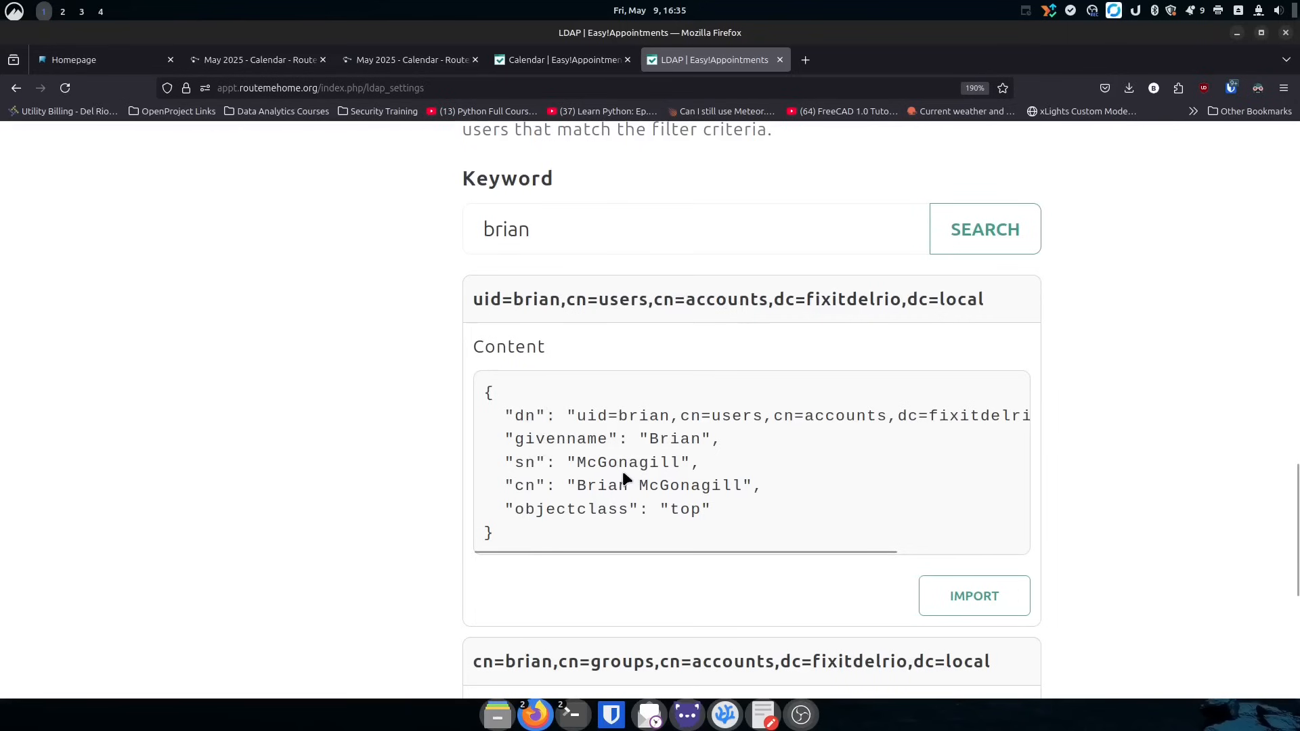
scroll(557, 493, "down", 5)
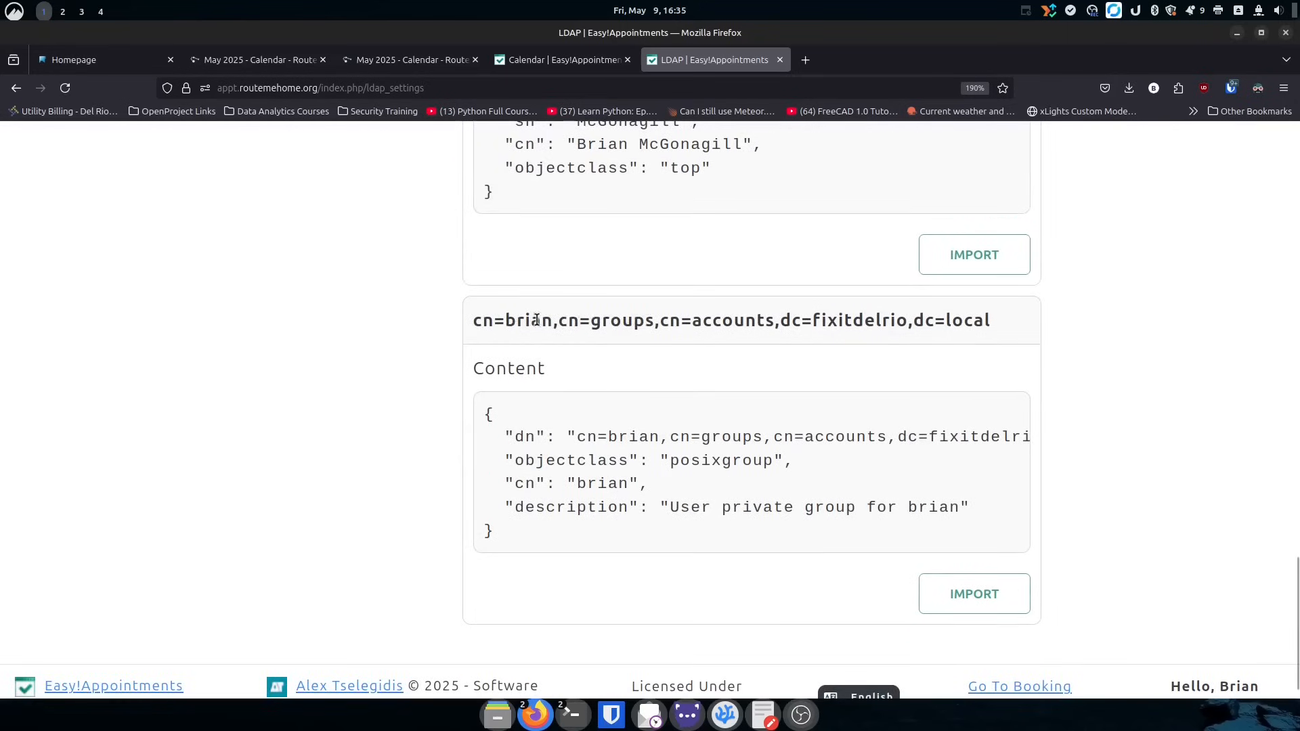
left_click_drag(550, 322, 506, 322)
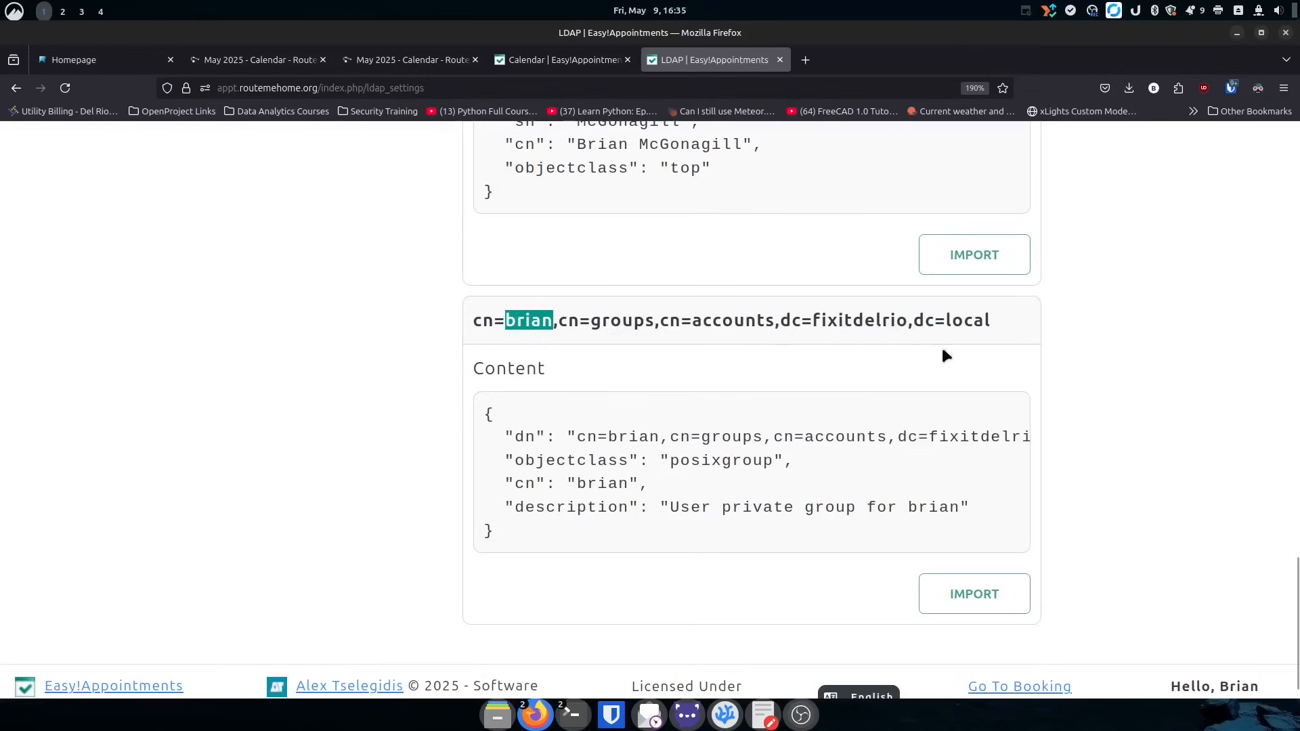
scroll(664, 504, "up", 5)
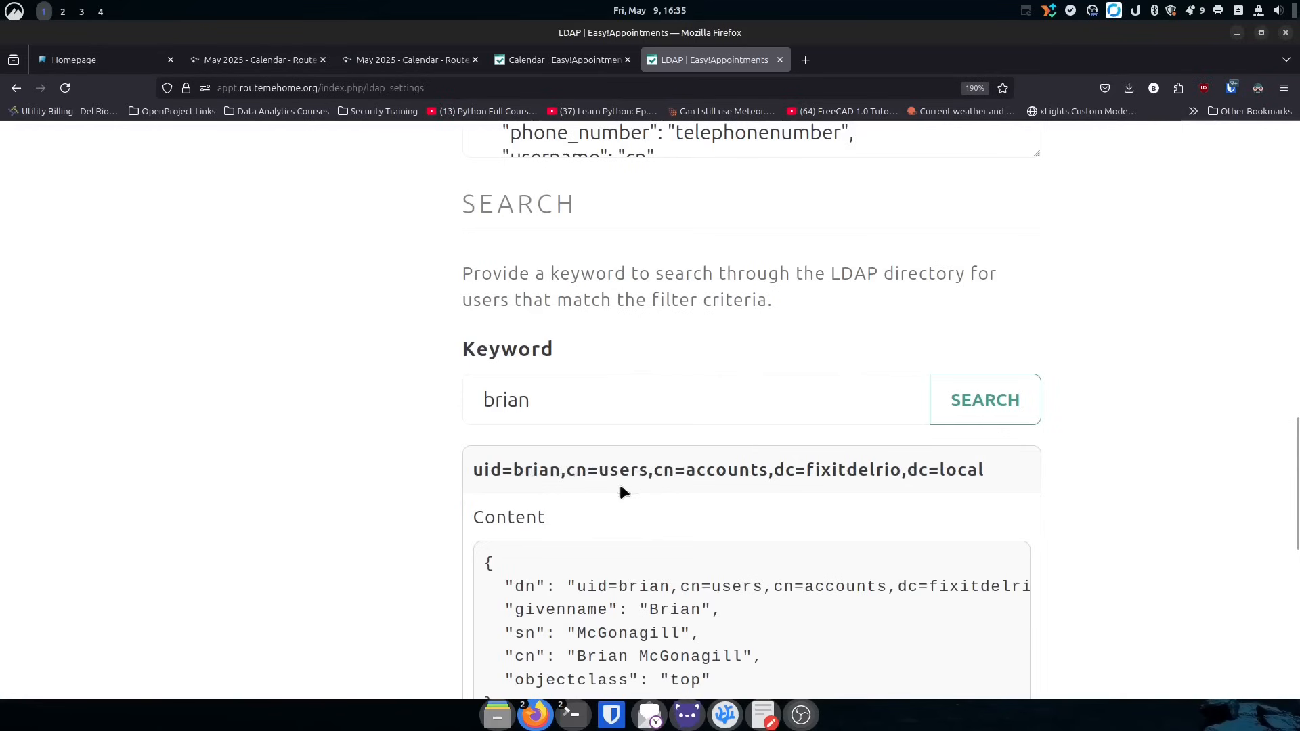
scroll(620, 490, "down", 4)
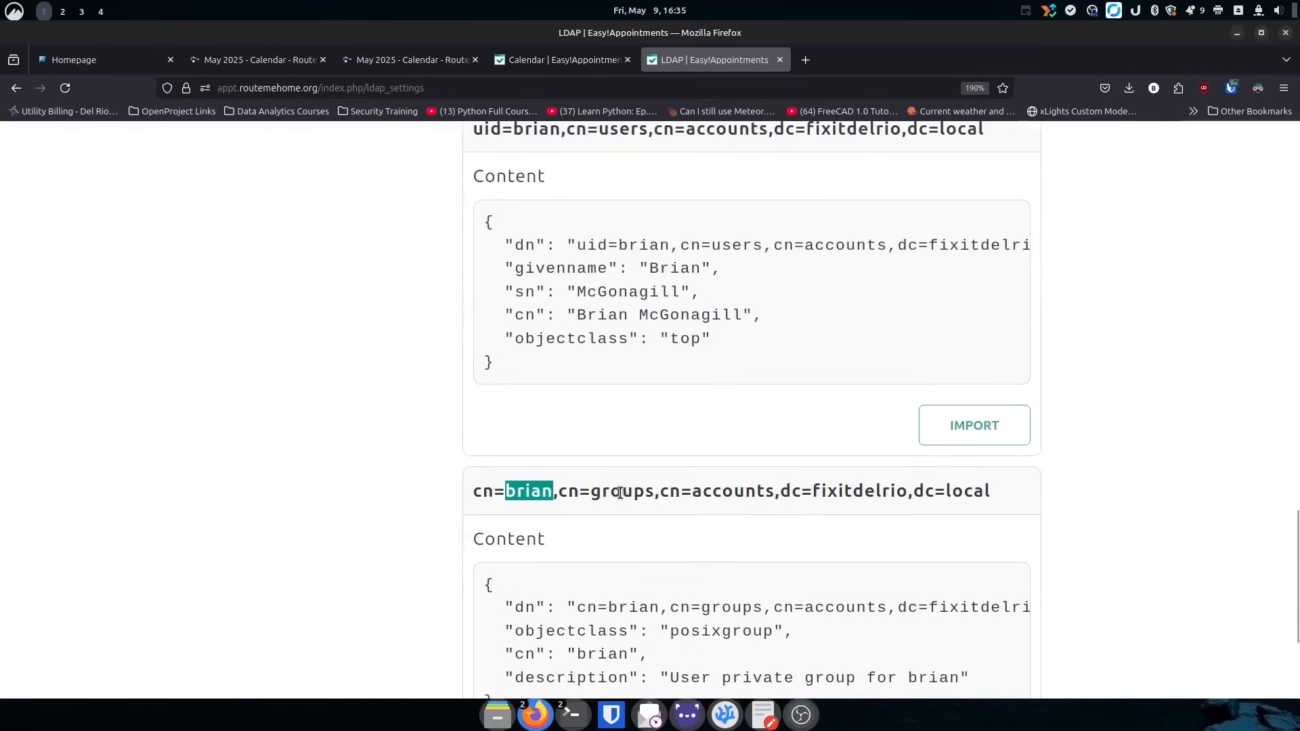
scroll(637, 523, "up", 4)
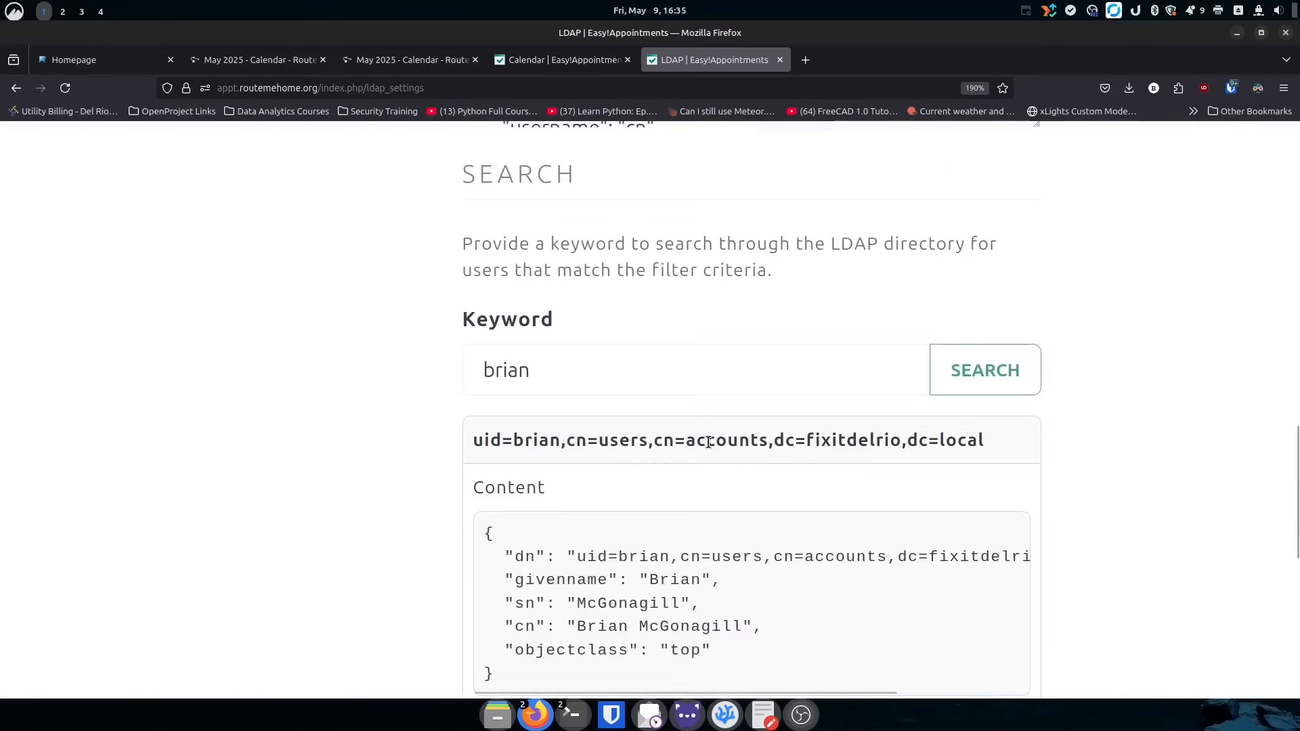
scroll(664, 637, "up", 5)
scroll(652, 632, "up", 3)
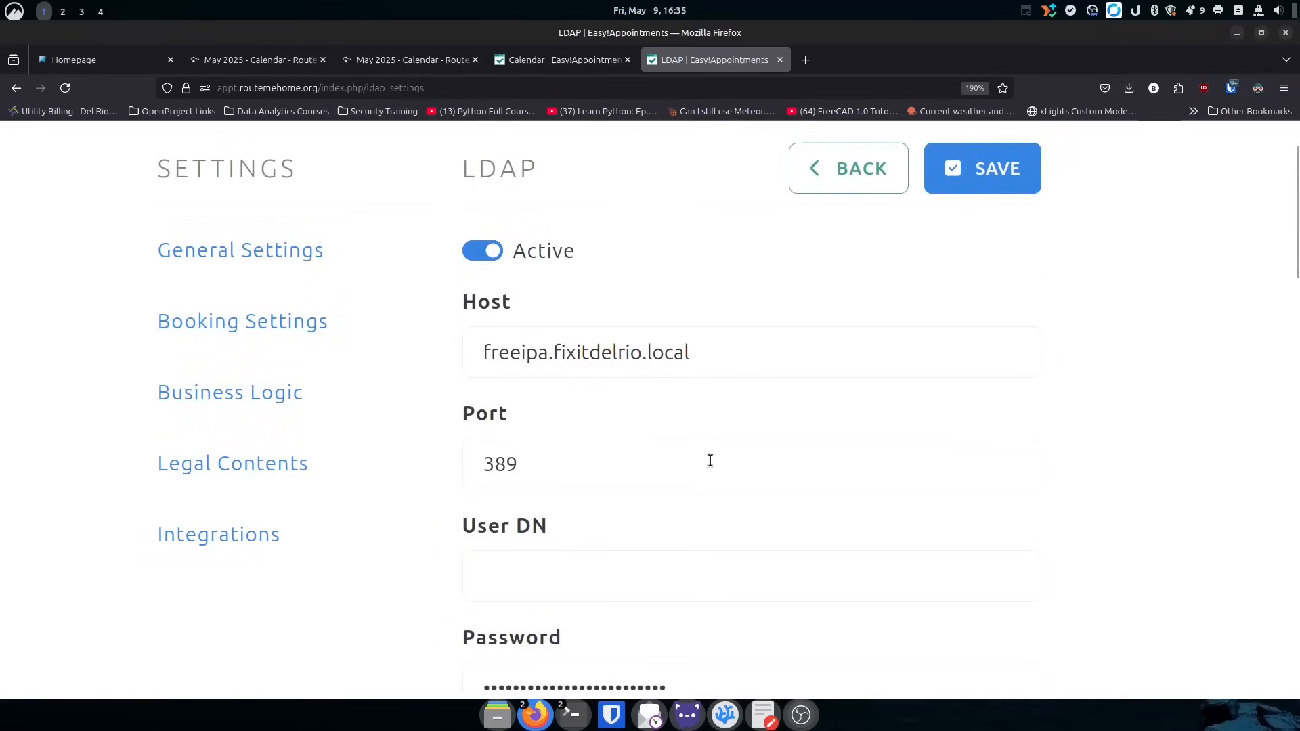
Log out of the Easy!Appointments backend.
scroll(710, 461, "up", 1)
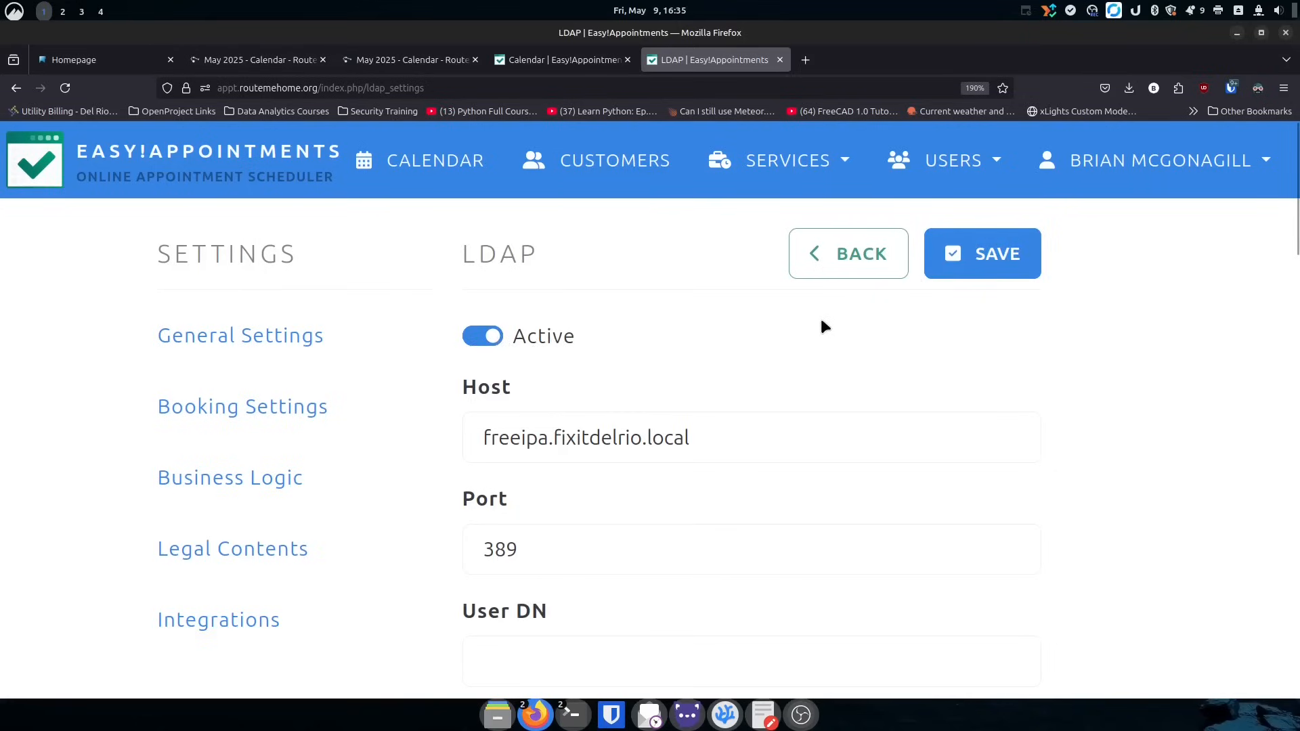
left_click(1189, 170)
left_click(1147, 468)
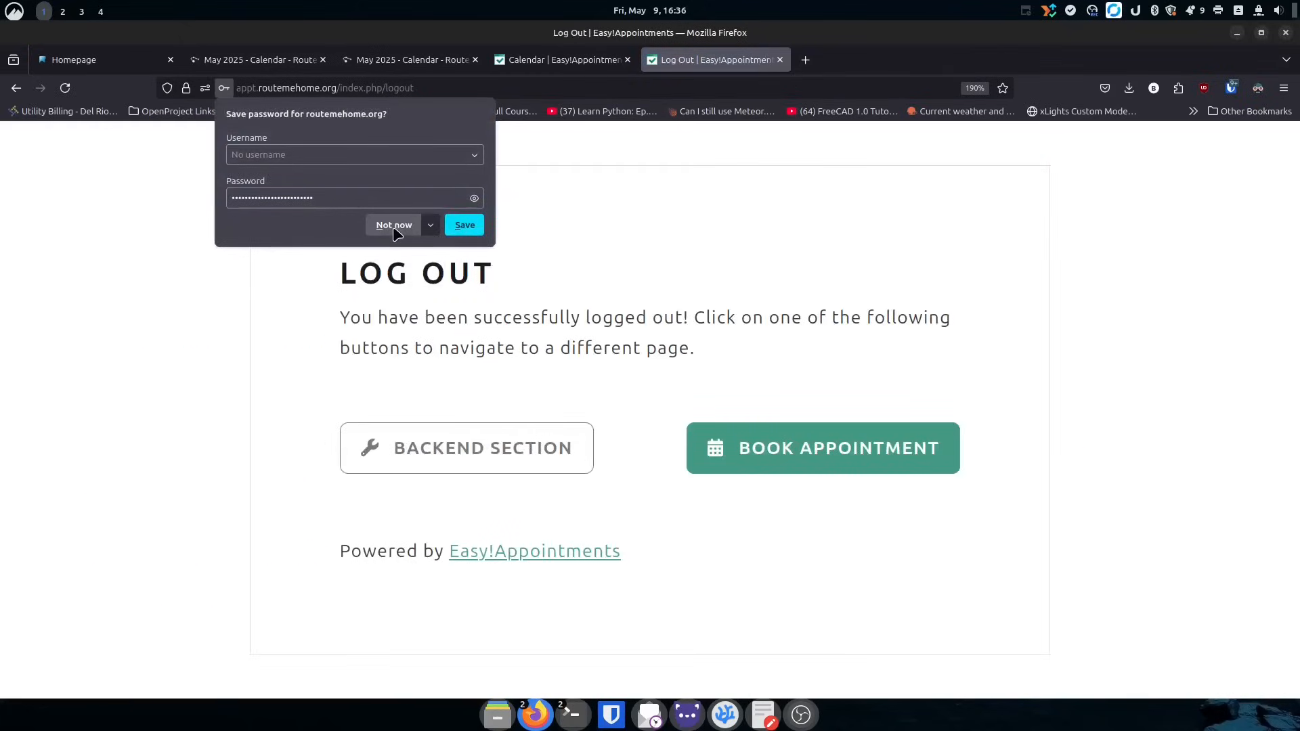
Decline saving the browser password, open the backend login page and enter the LDAP user's username.
left_click(394, 225)
left_click(505, 447)
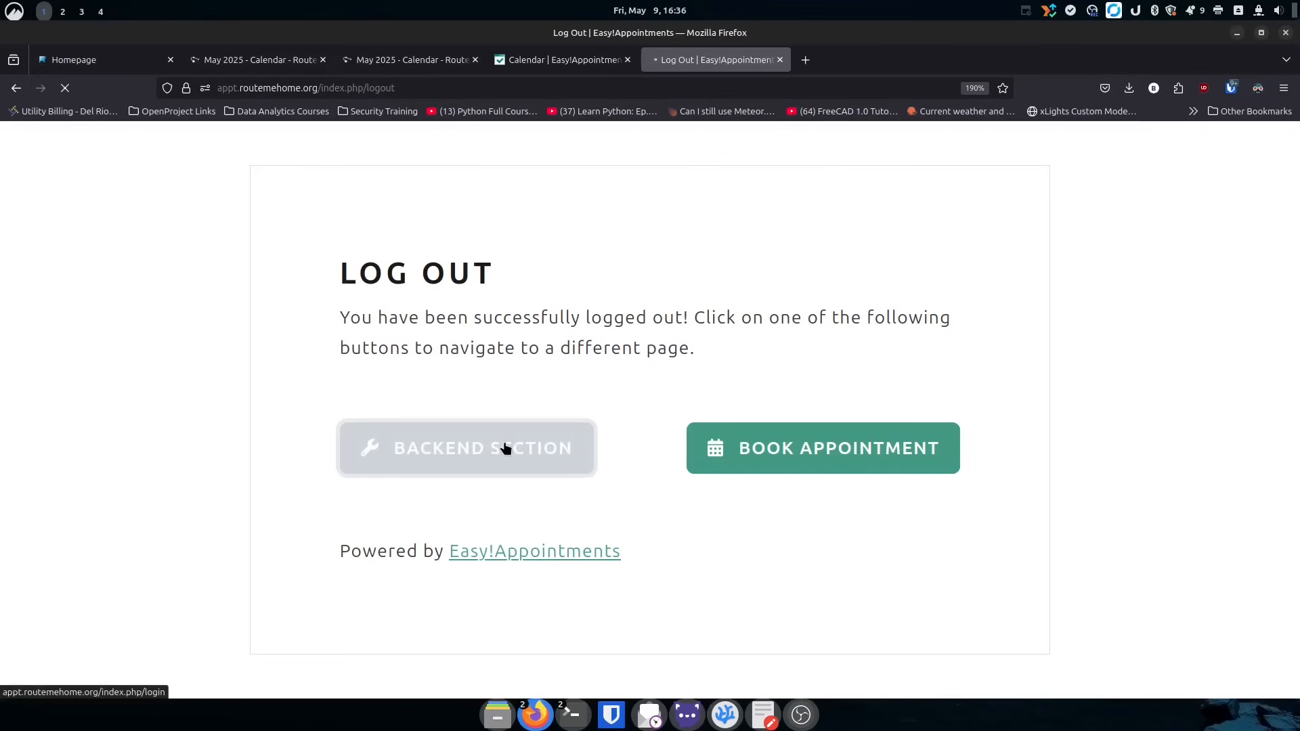
left_click(602, 441)
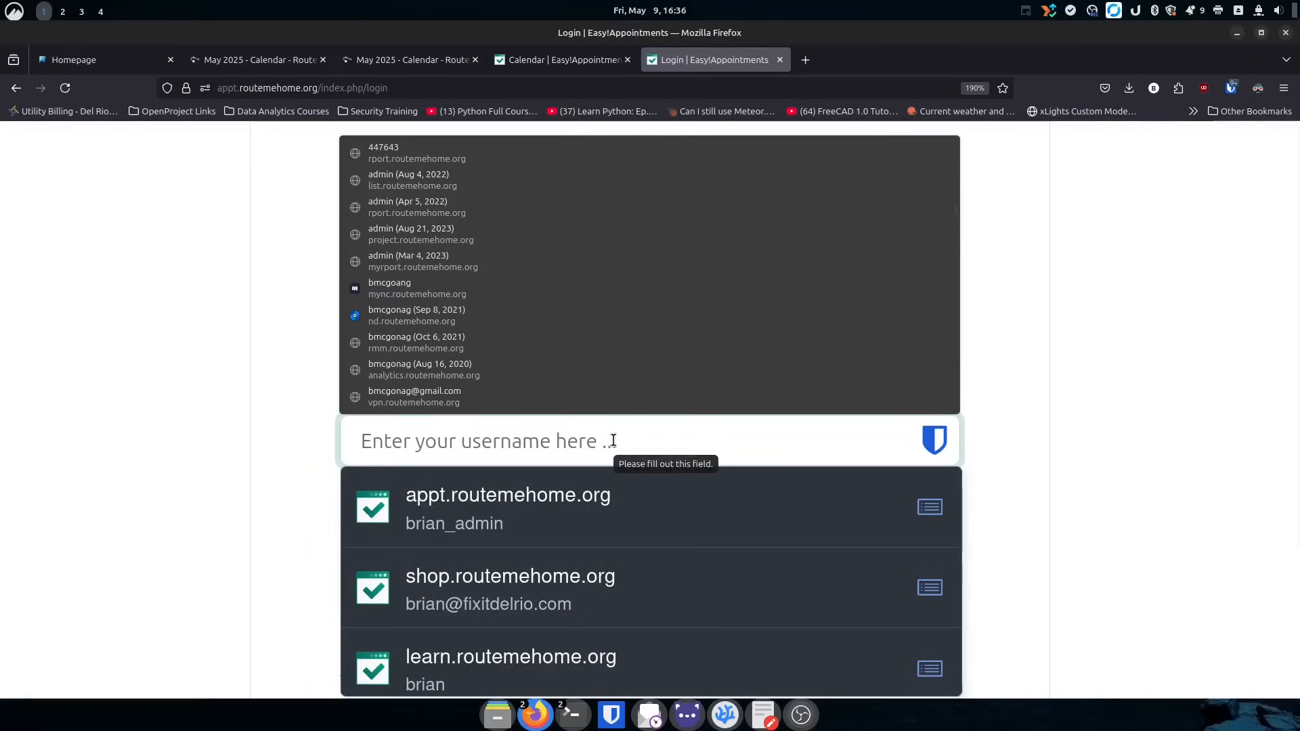
type("brian")
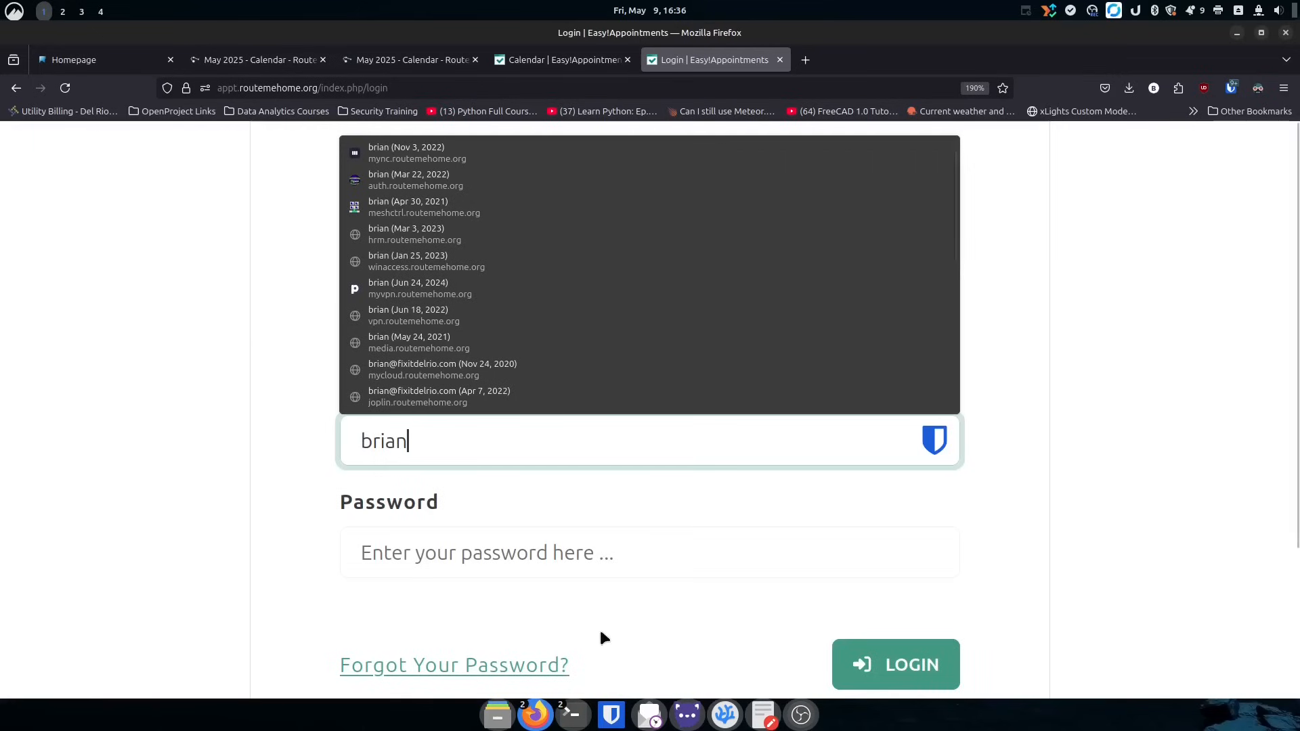
Copy the FreeIPA account password from the password vault, paste it into the login form and log in without saving it in the browser.
left_click(619, 554)
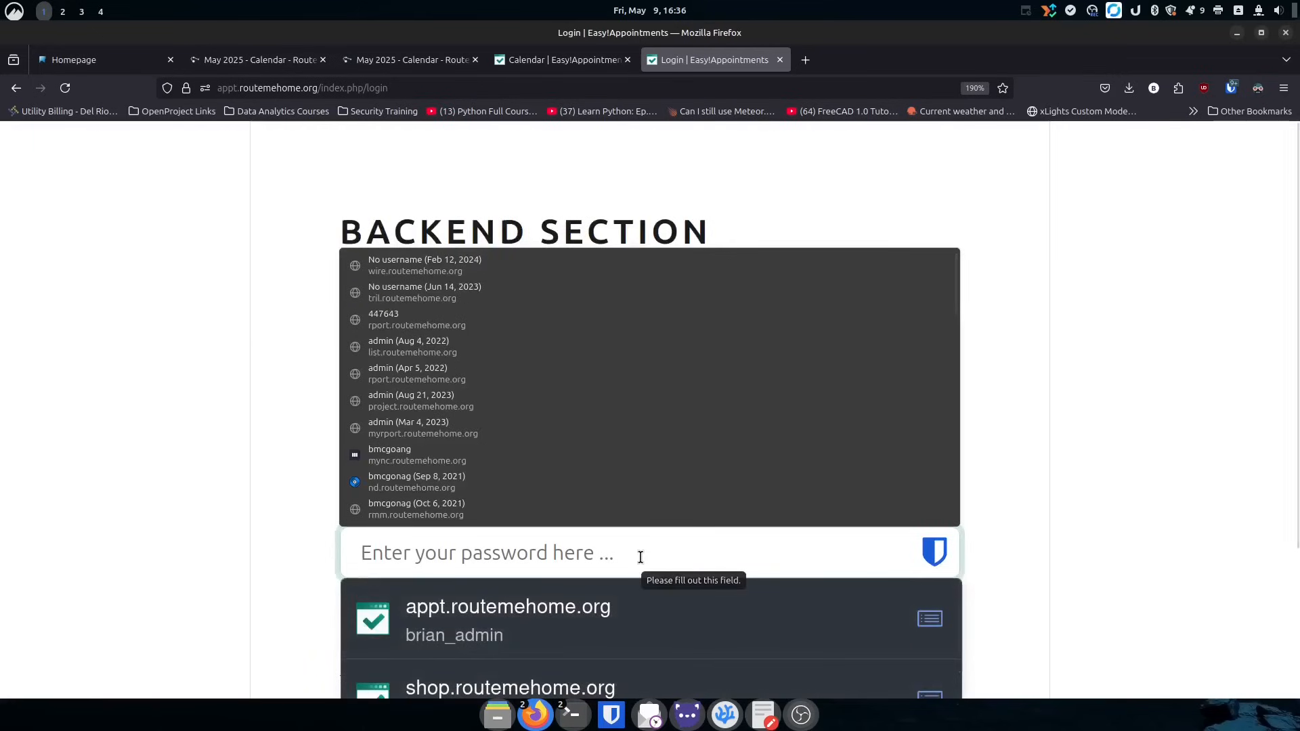
left_click(1232, 88)
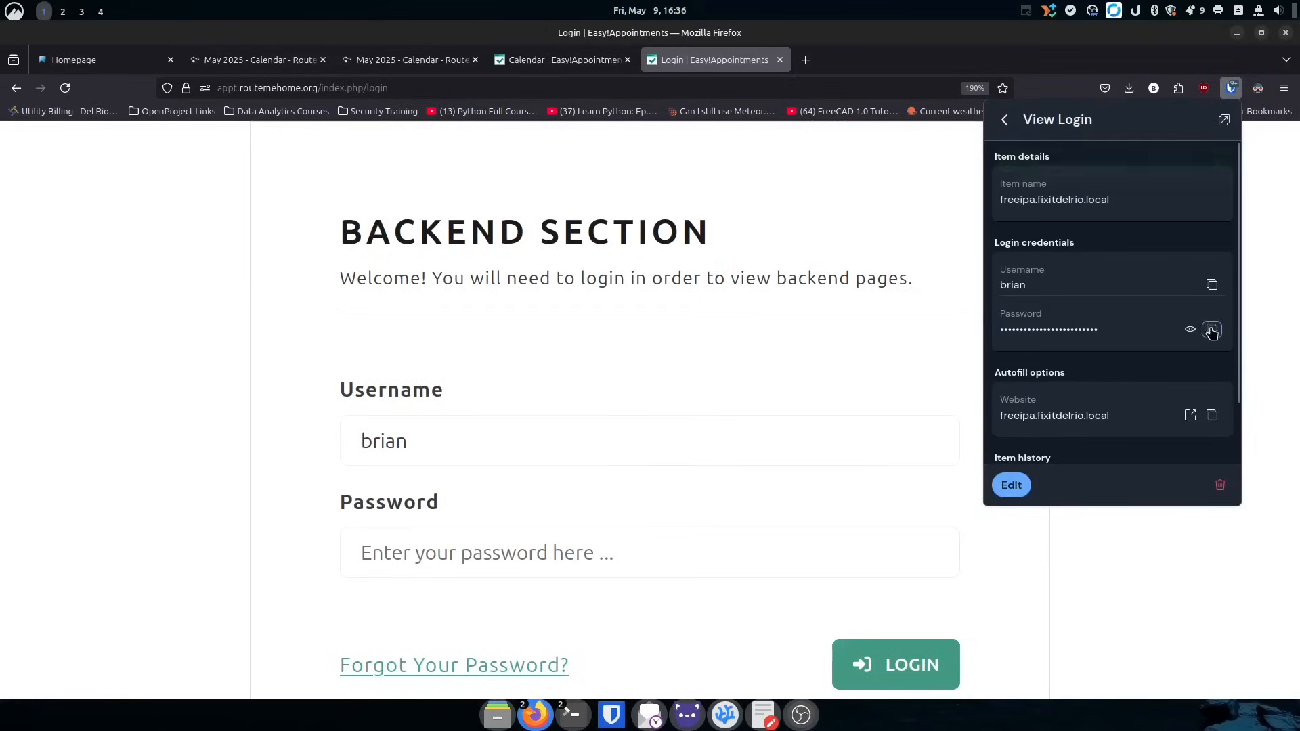
left_click(1212, 330)
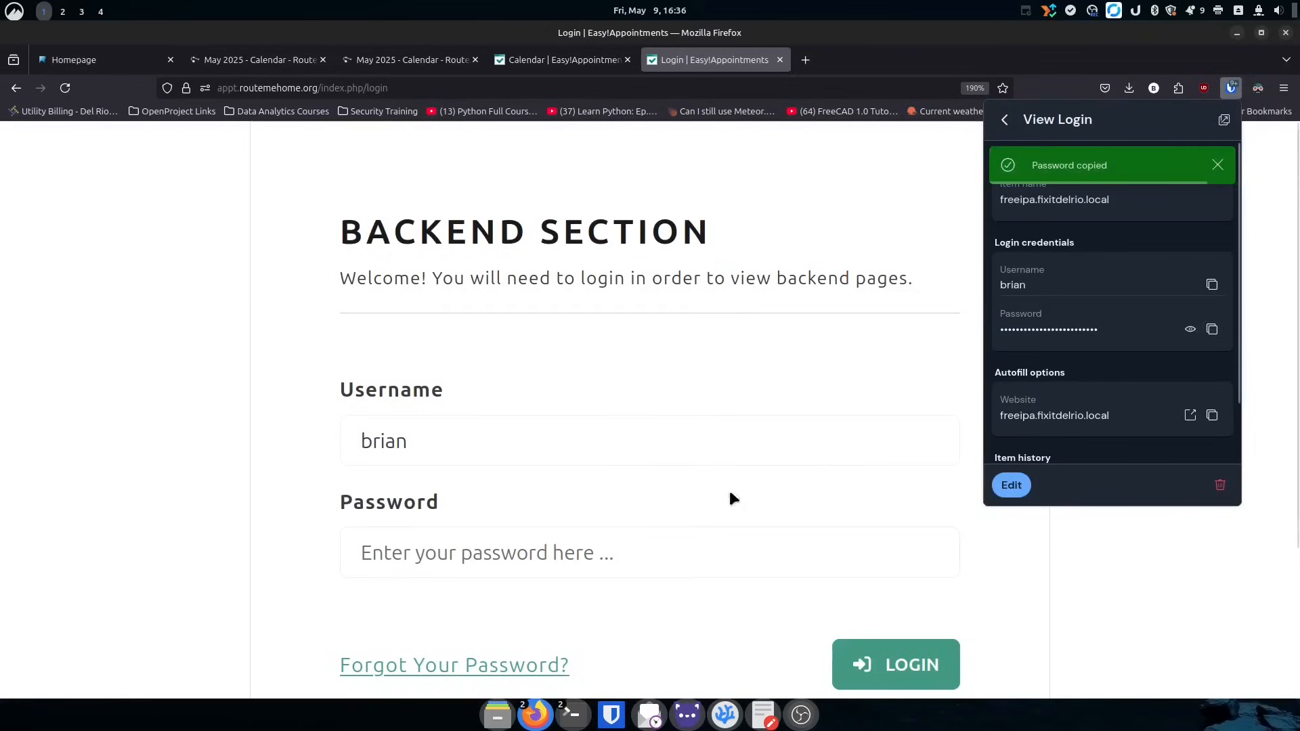
left_click(627, 553)
key("ctrl+v")
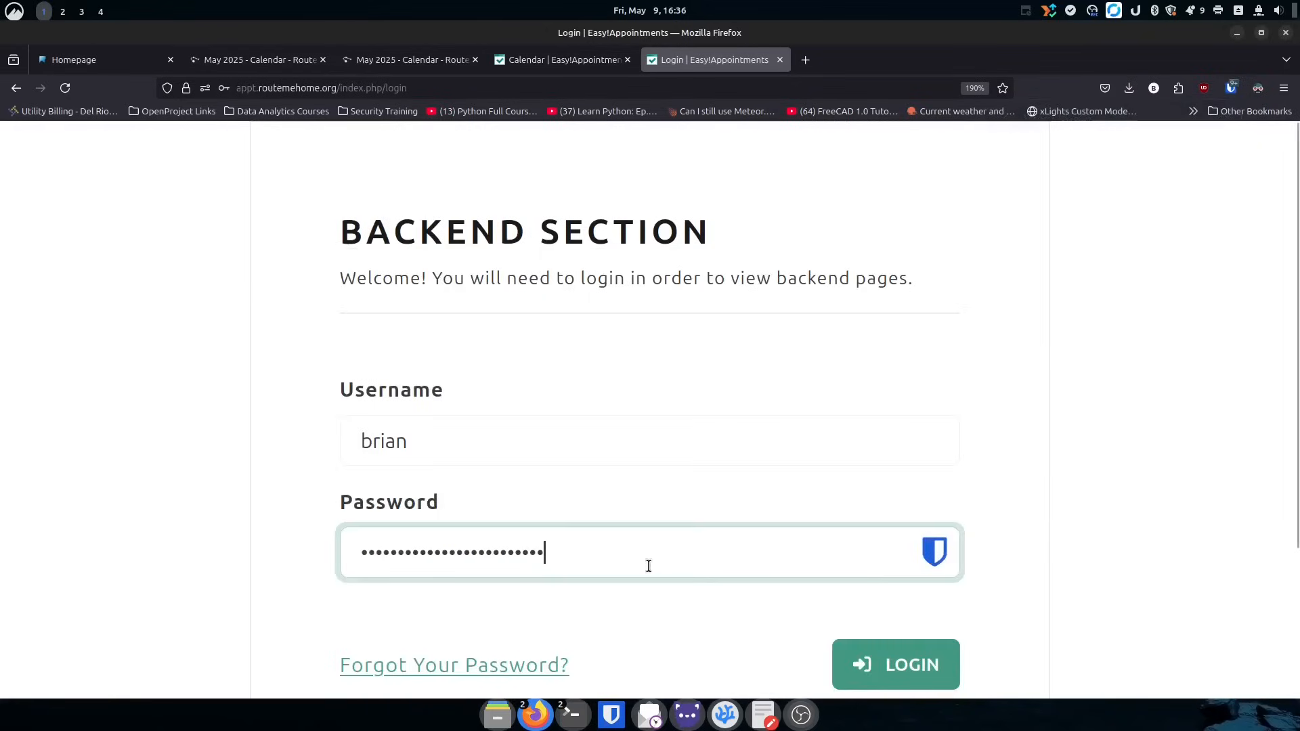
left_click(900, 662)
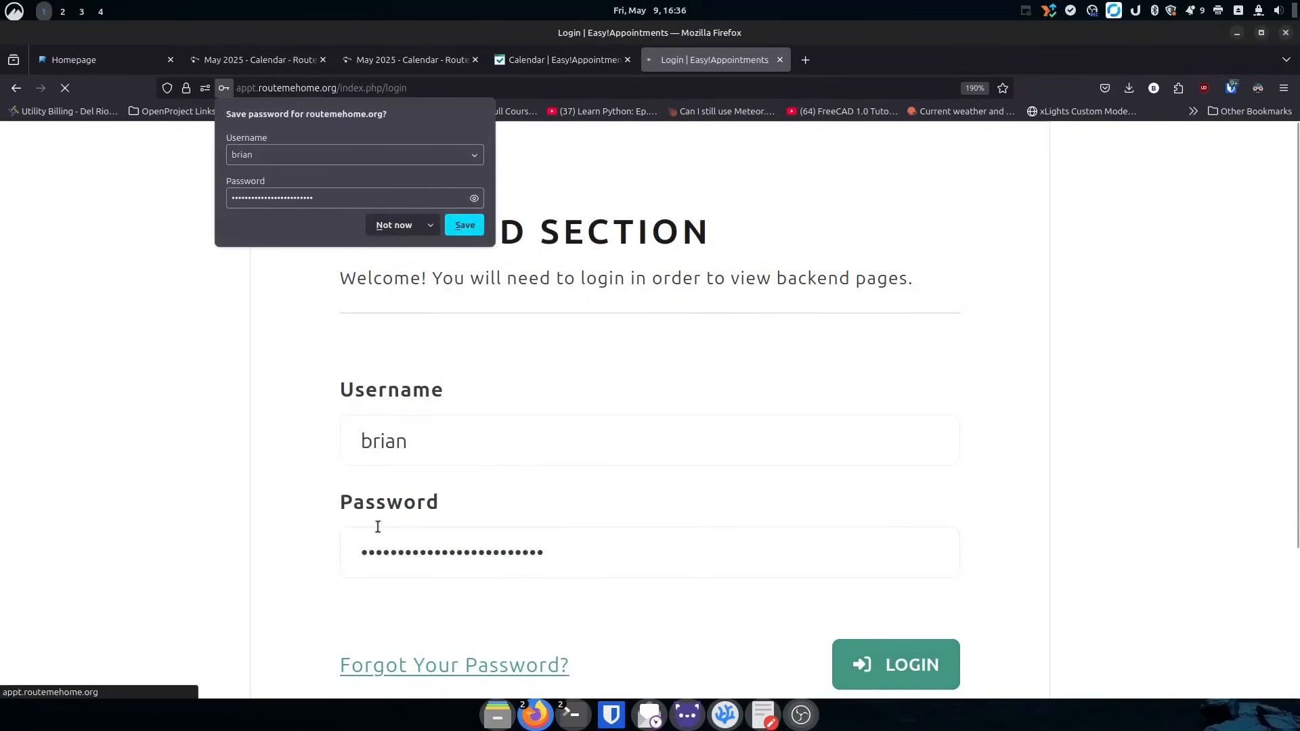
left_click(386, 225)
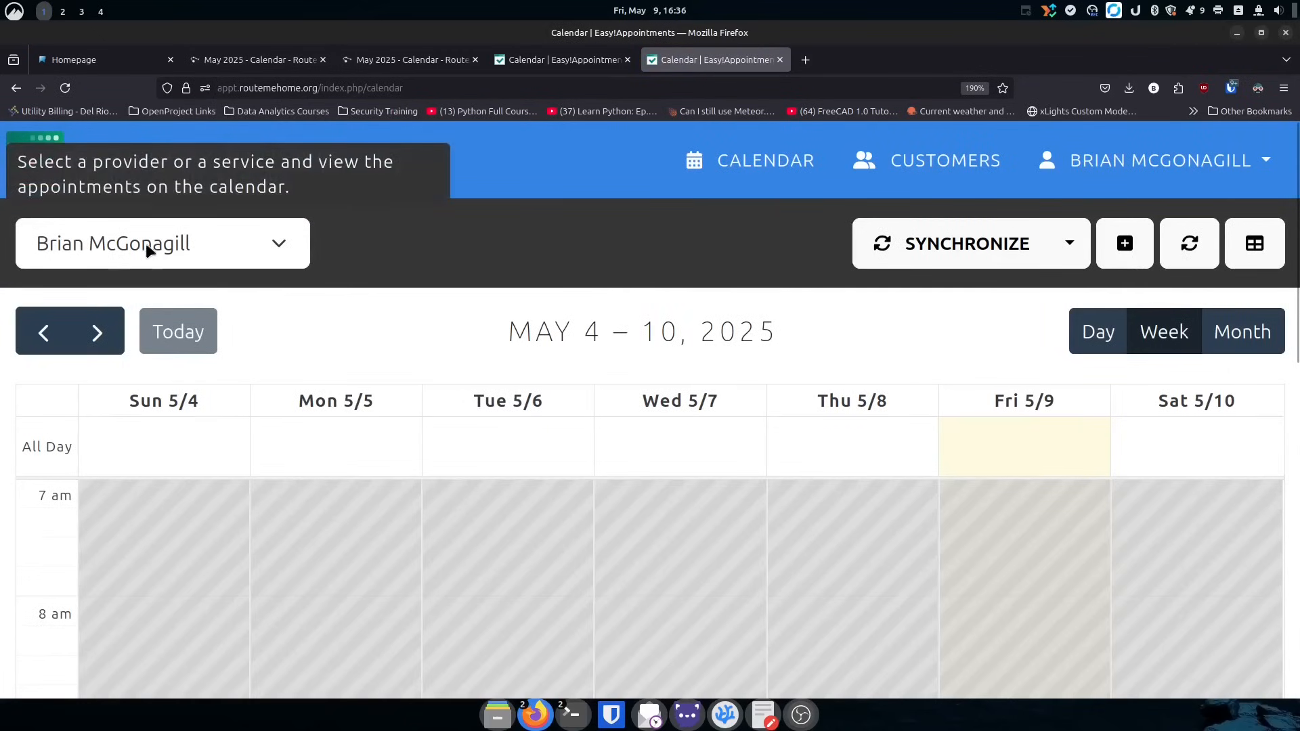
Check the provider selection and the account options available to the logged-in provider.
left_click(239, 243)
left_click(239, 242)
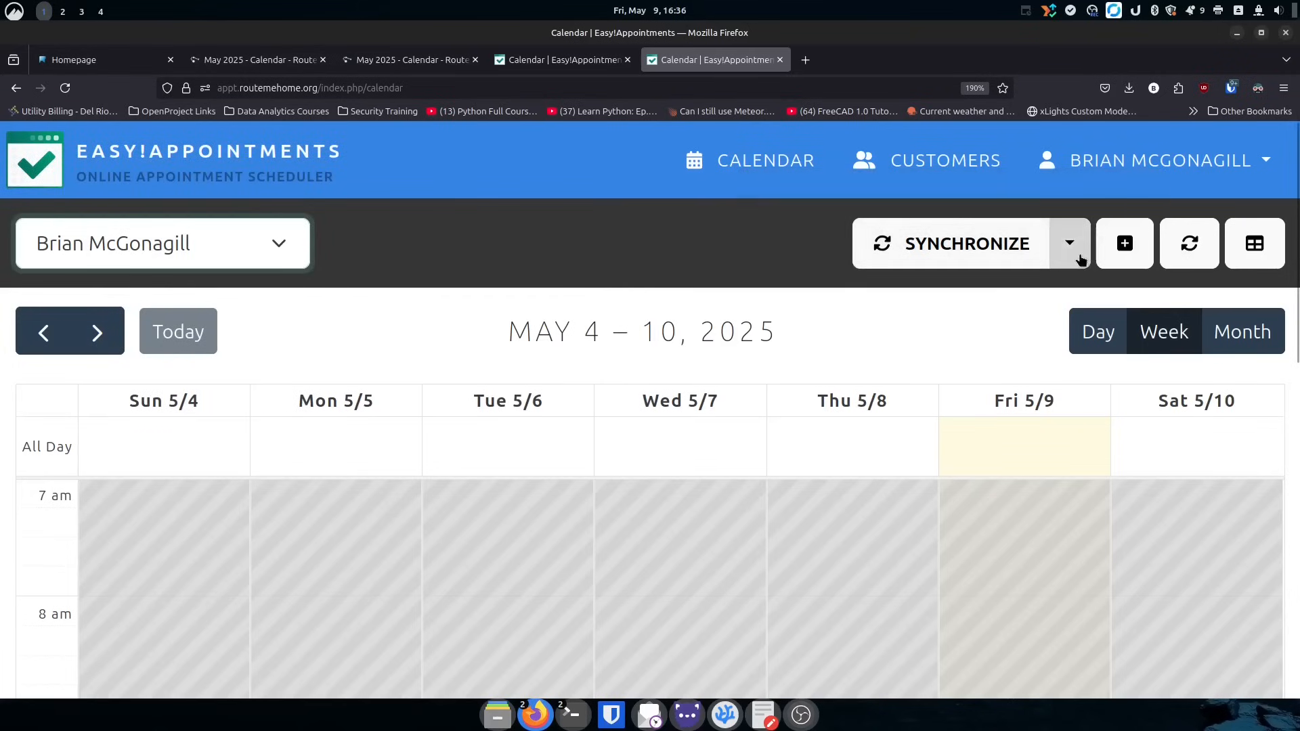
left_click(1125, 174)
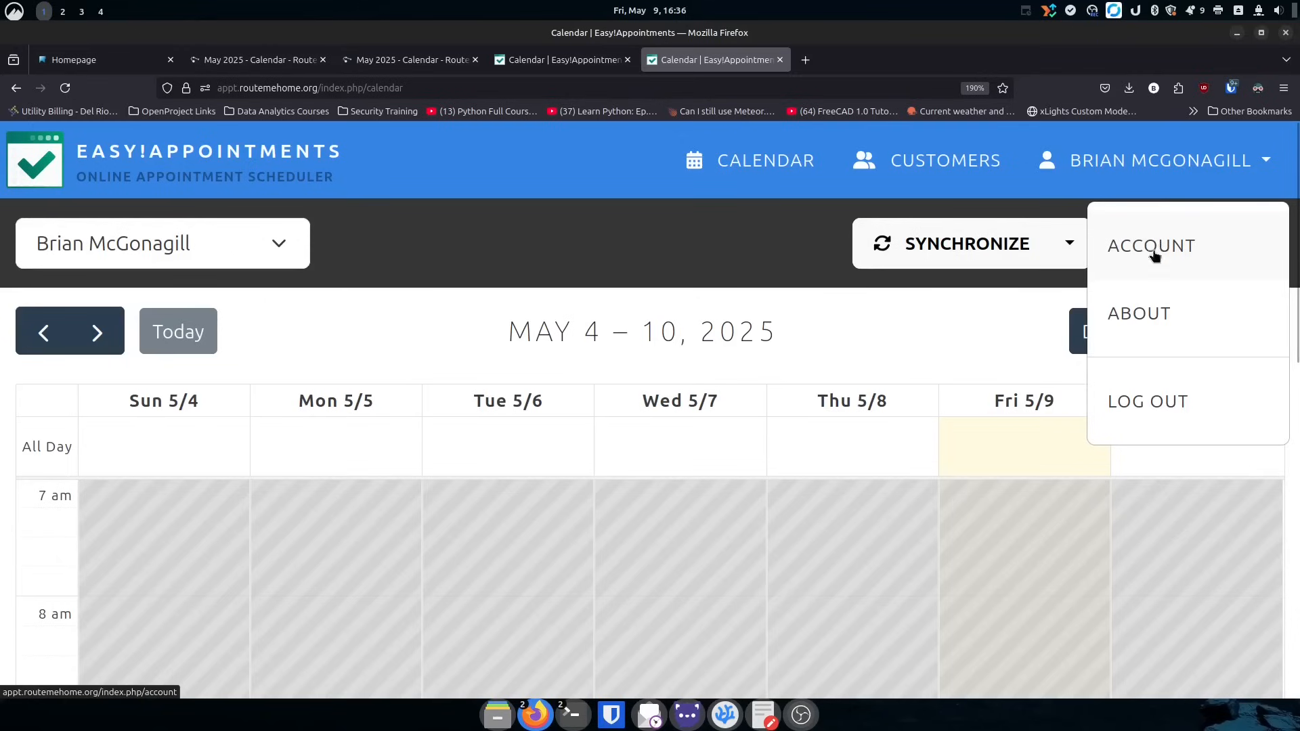
left_click(939, 284)
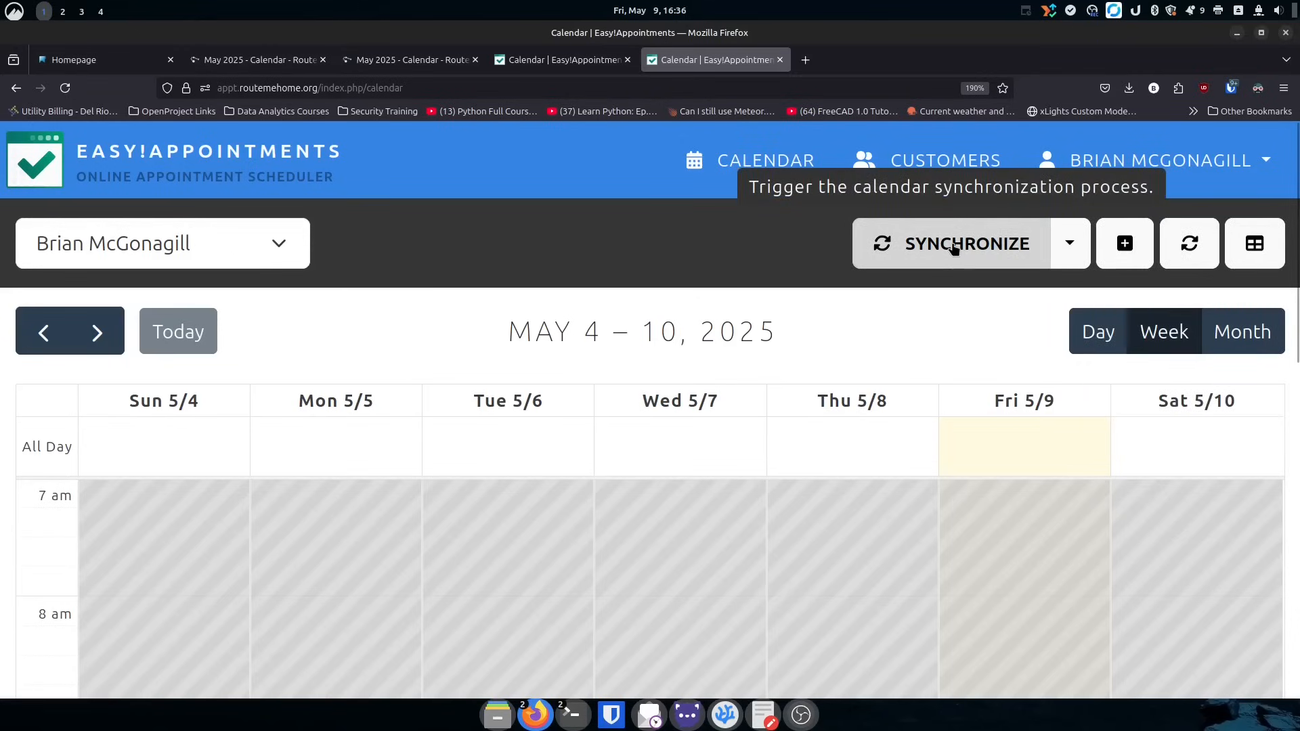
scroll(840, 249, "down", 2)
scroll(870, 244, "up", 2)
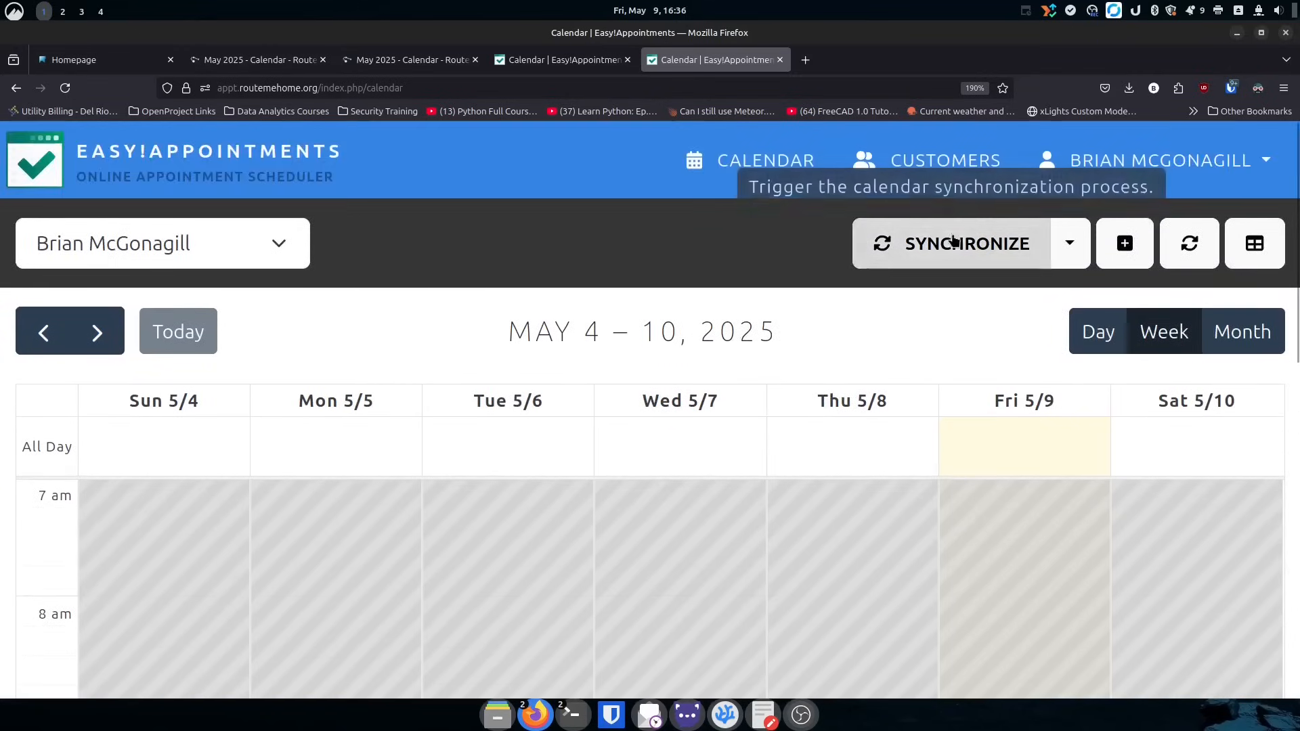
Synchronize the provider's calendar and review the week of May 11 – 17, 2025.
left_click(954, 240)
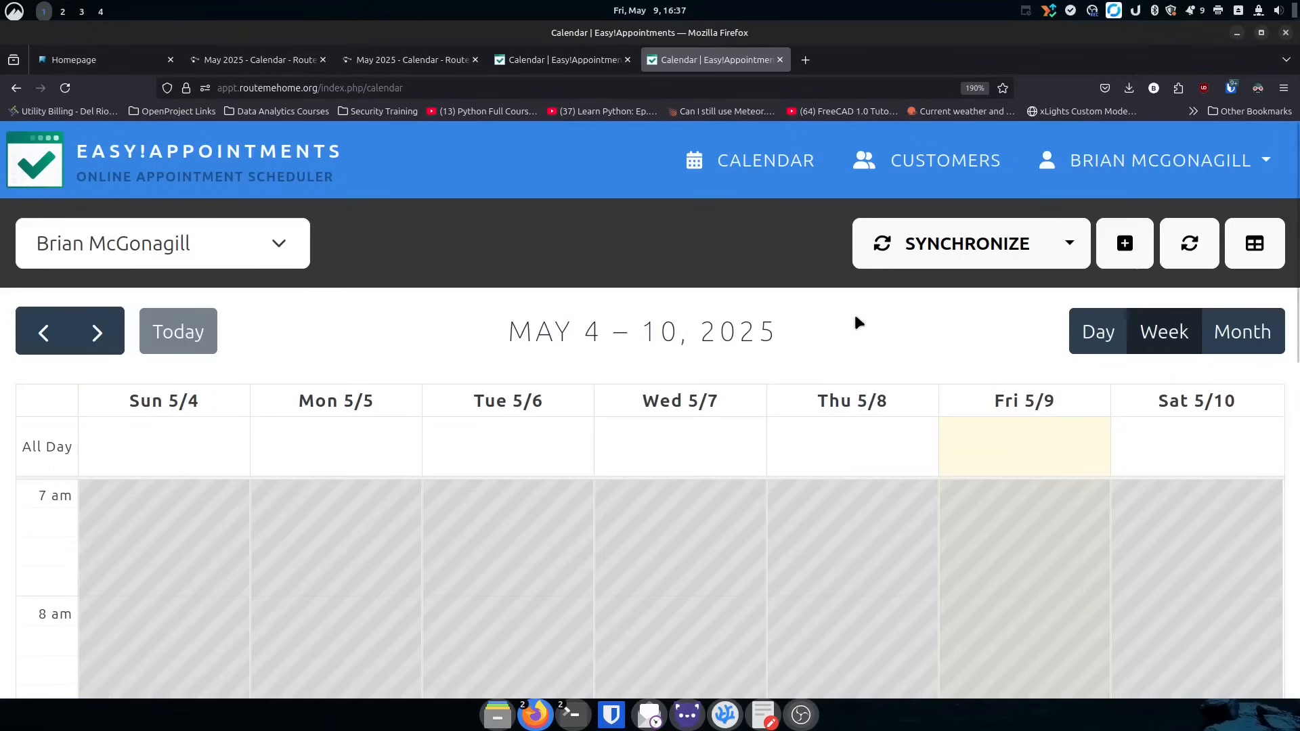
scroll(779, 318, "down", 8)
scroll(768, 325, "up", 10)
left_click(94, 338)
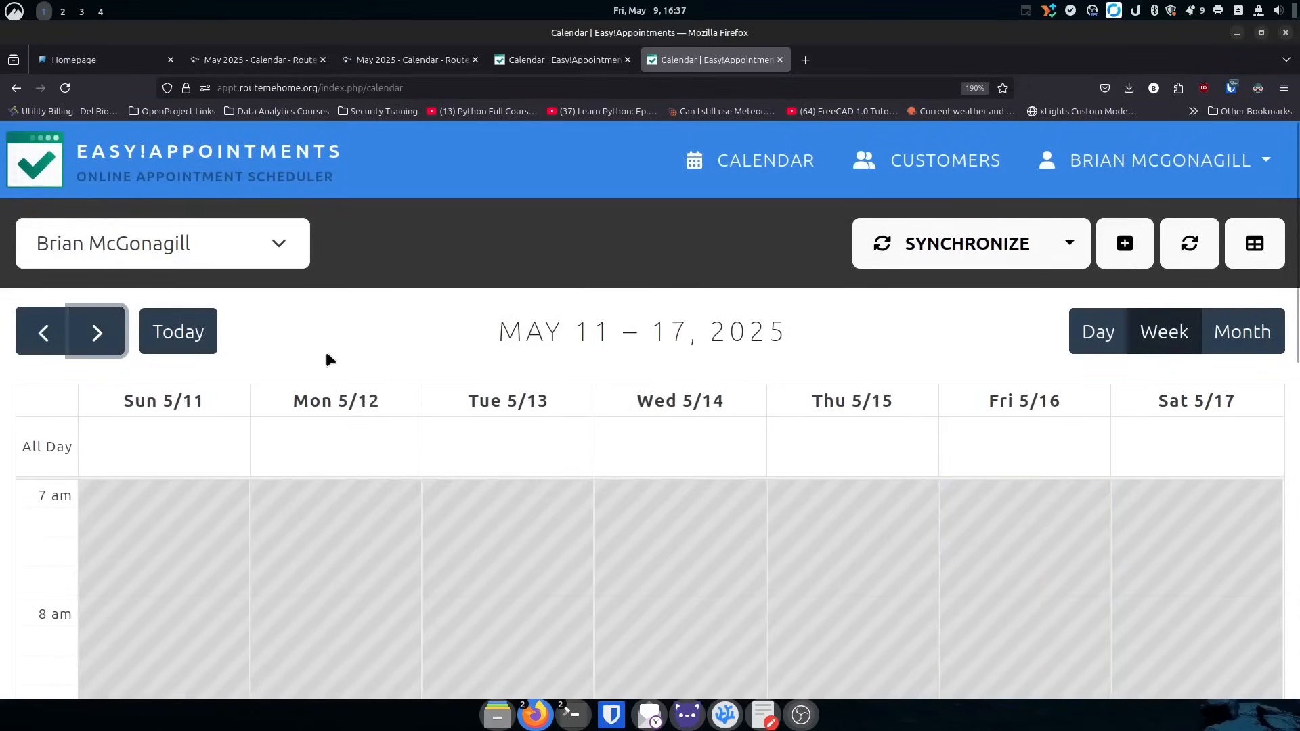
scroll(328, 355, "down", 6)
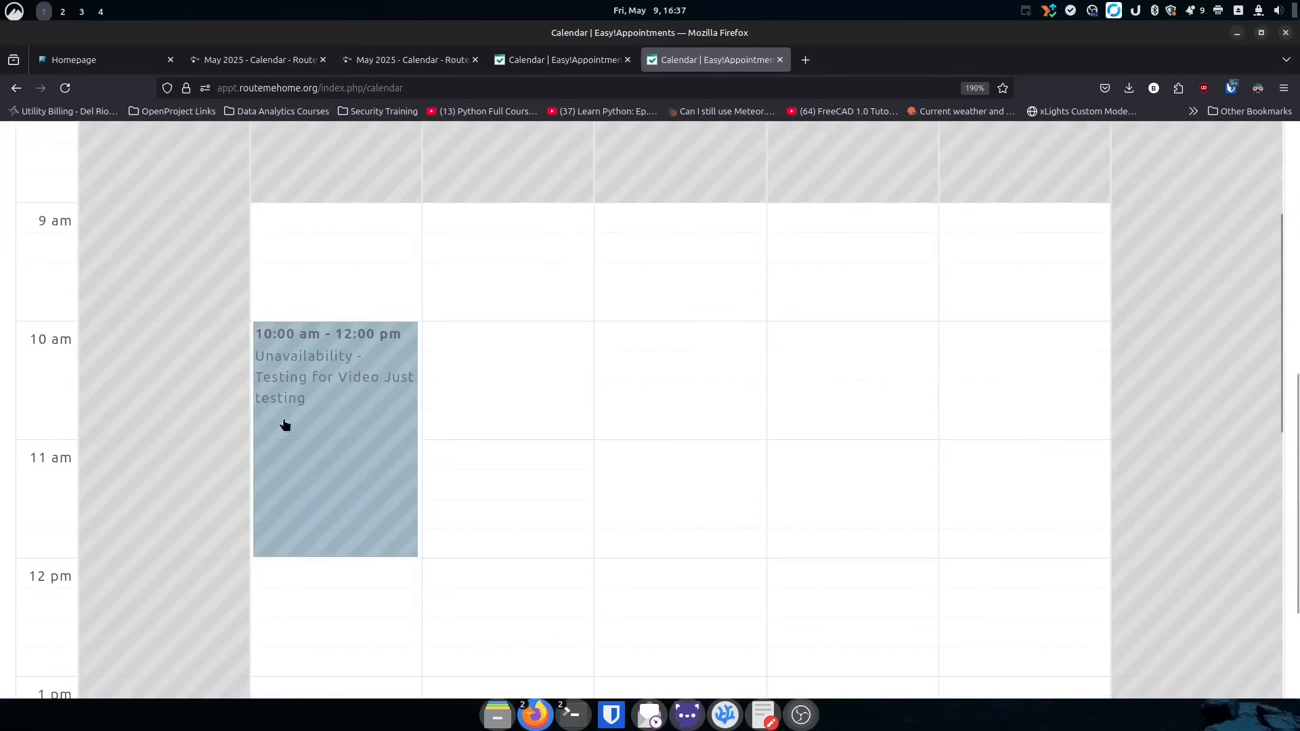
scroll(348, 444, "up", 10)
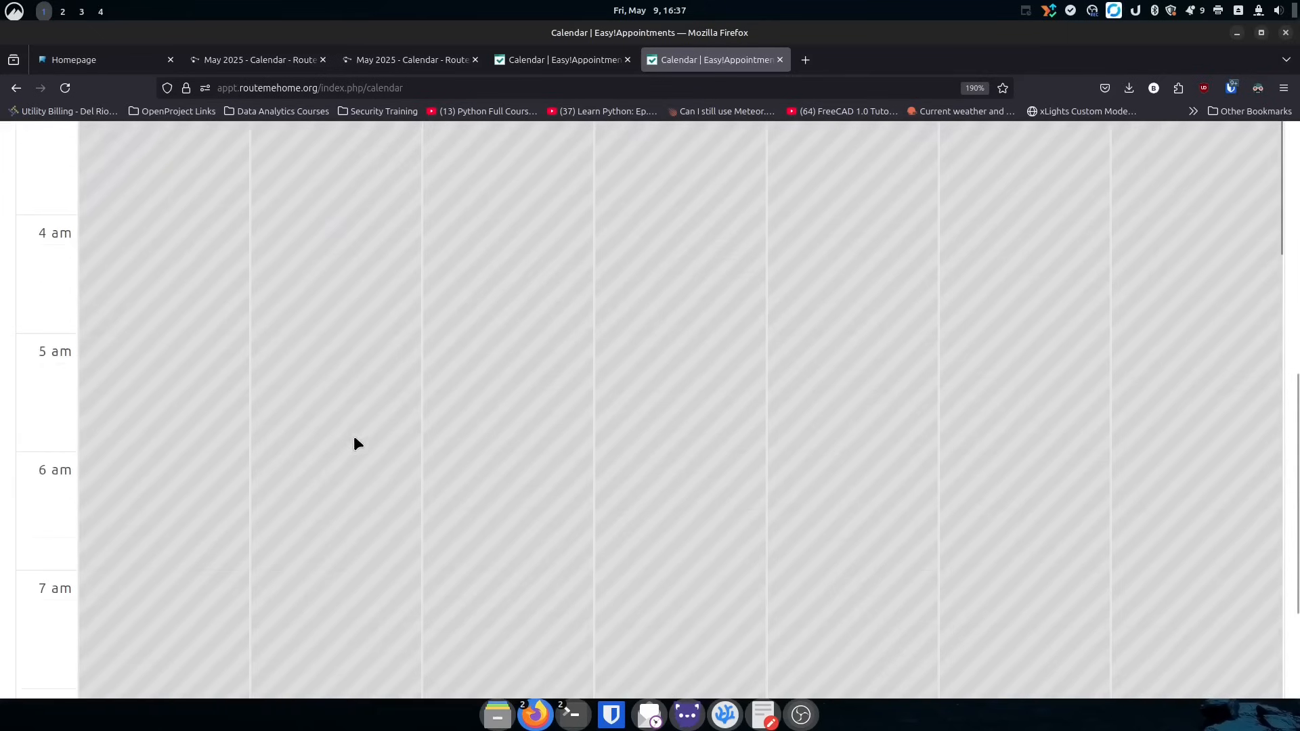
scroll(608, 397, "up", 5)
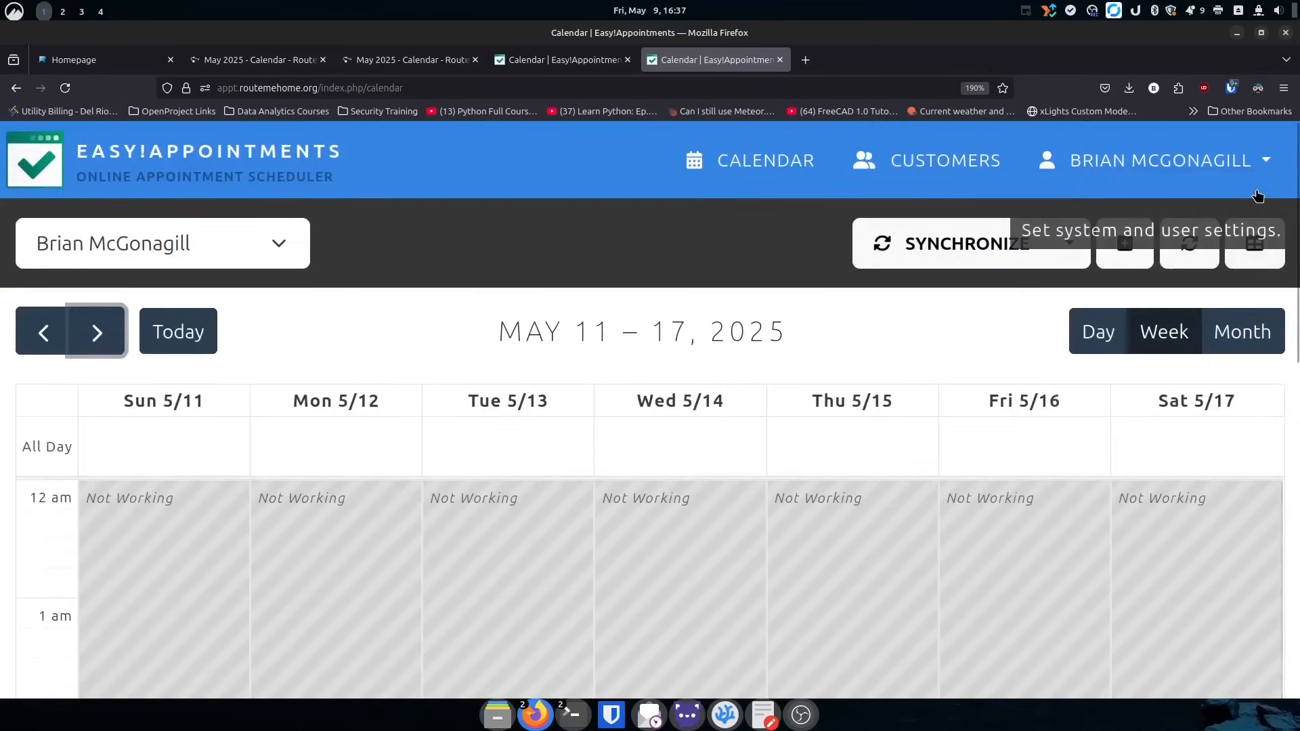
Log out of the backend and open the public appointment booking page.
left_click(1258, 169)
left_click(1189, 398)
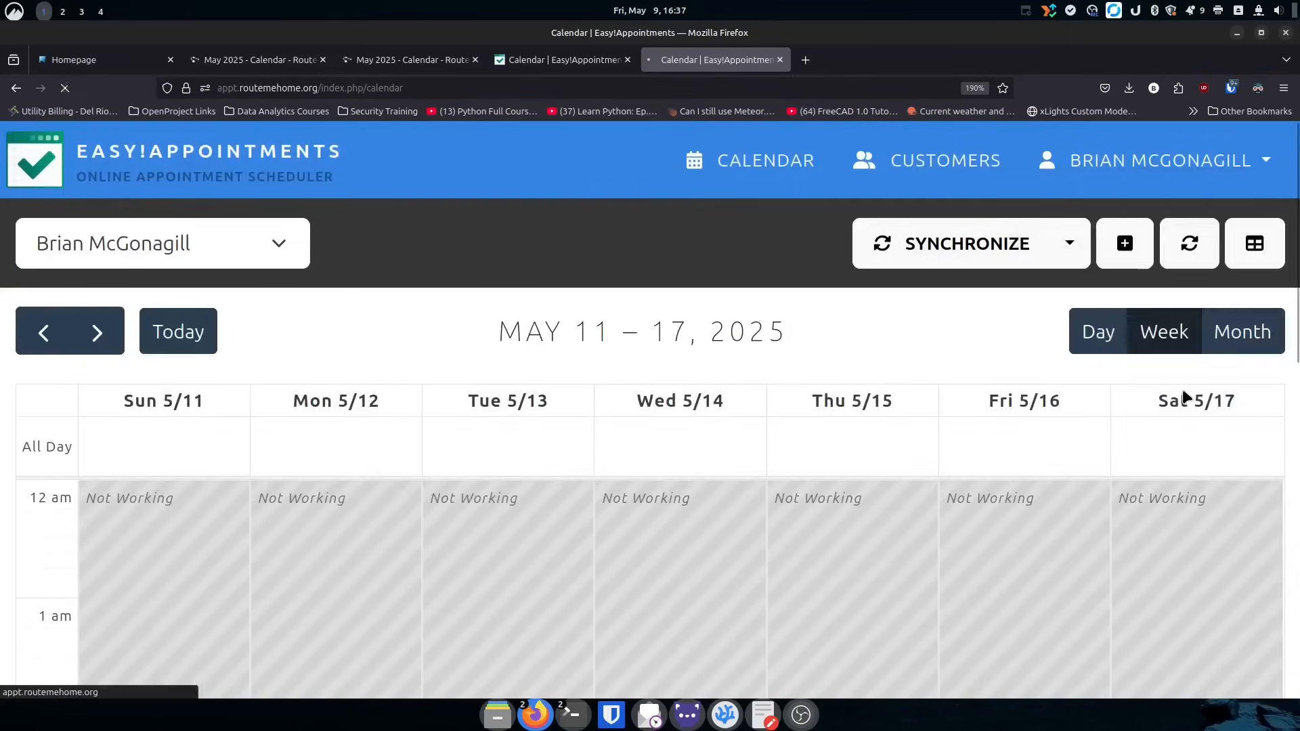
left_click(815, 454)
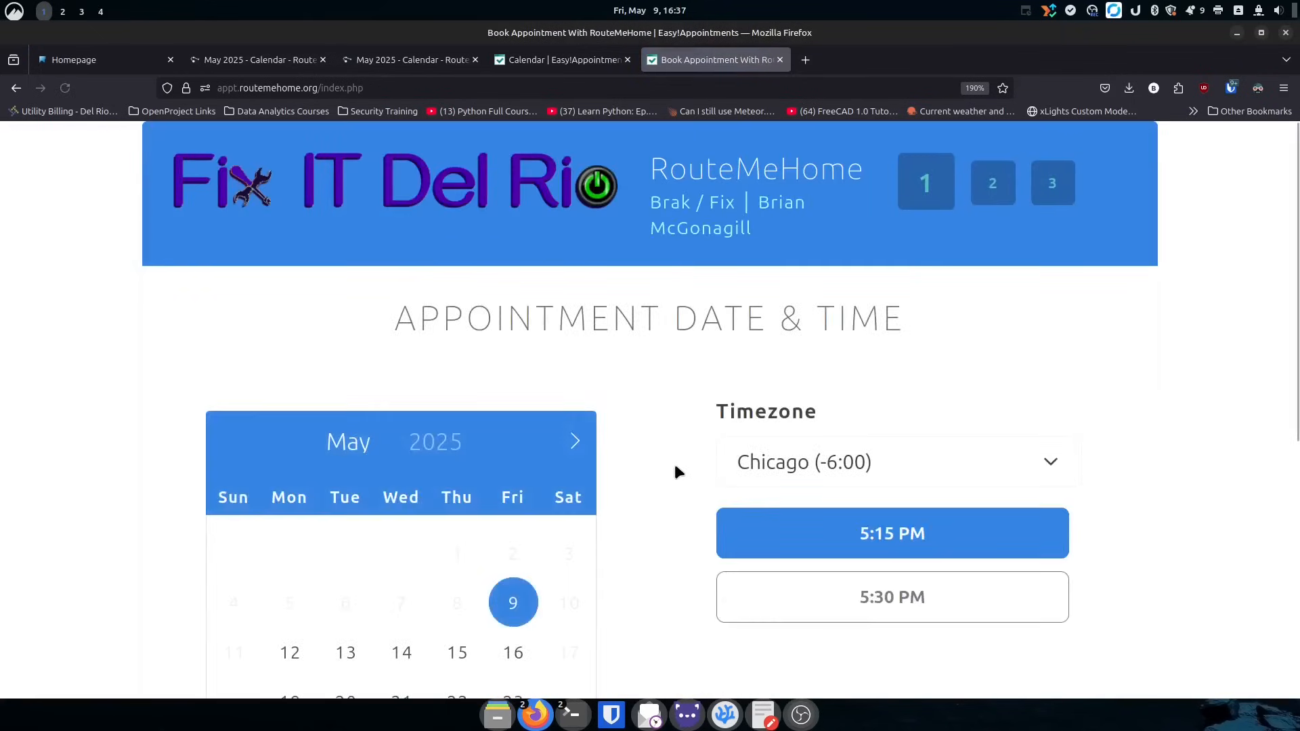
Choose May 21, 2025 at 3:00 PM as the appointment time and continue to the customer information.
scroll(675, 468, "down", 3)
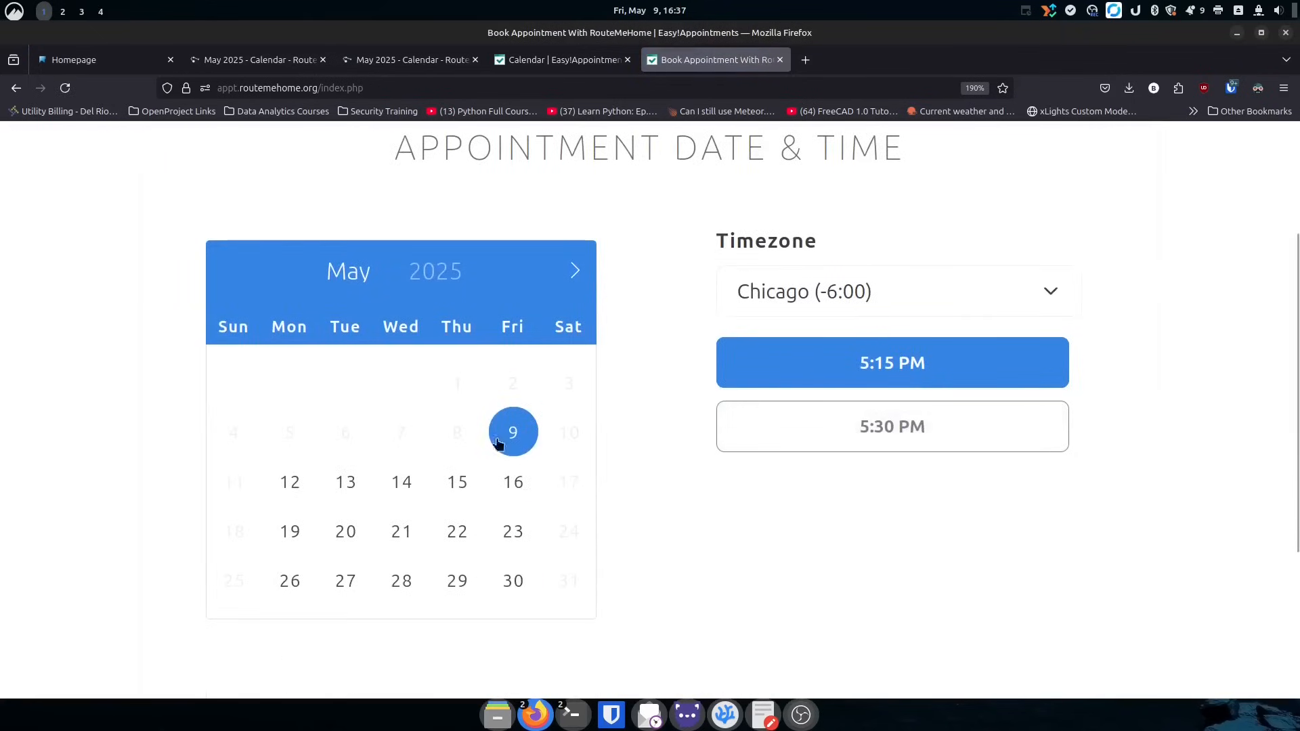
left_click(403, 532)
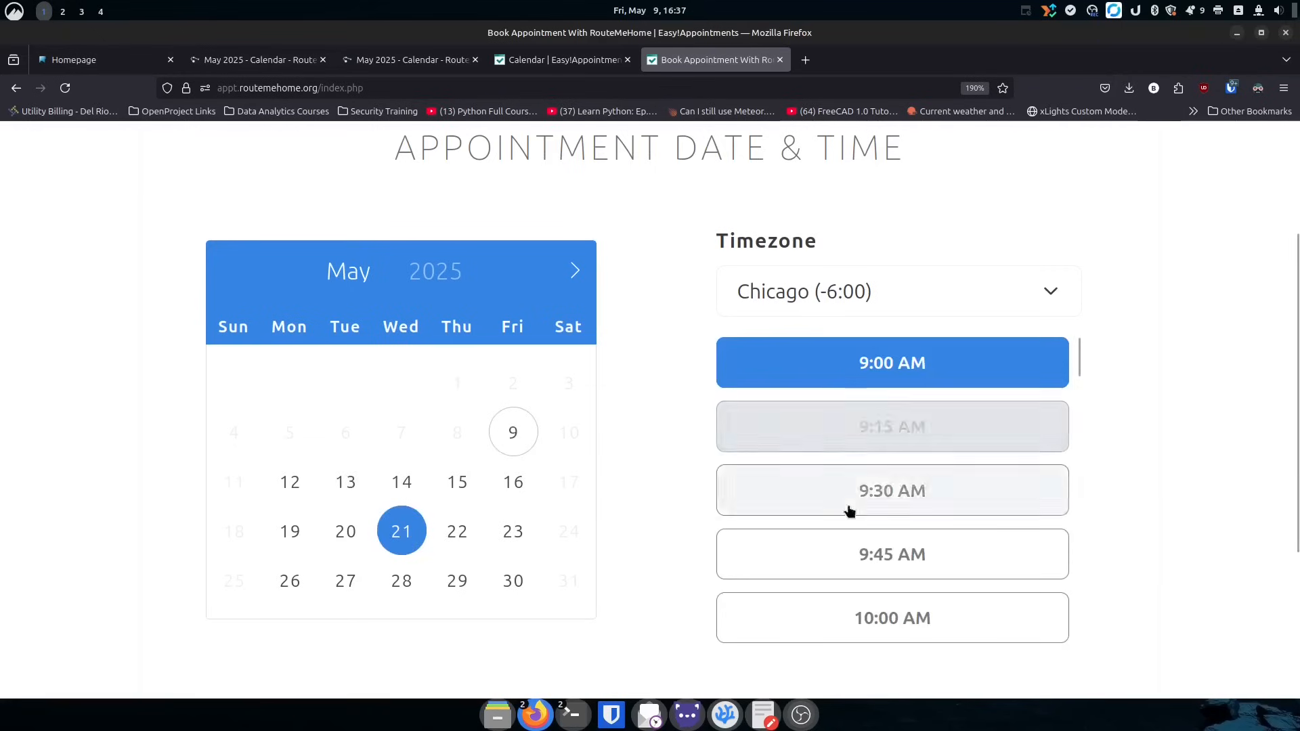
scroll(860, 535, "down", 10)
scroll(847, 583, "down", 8)
left_click(849, 459)
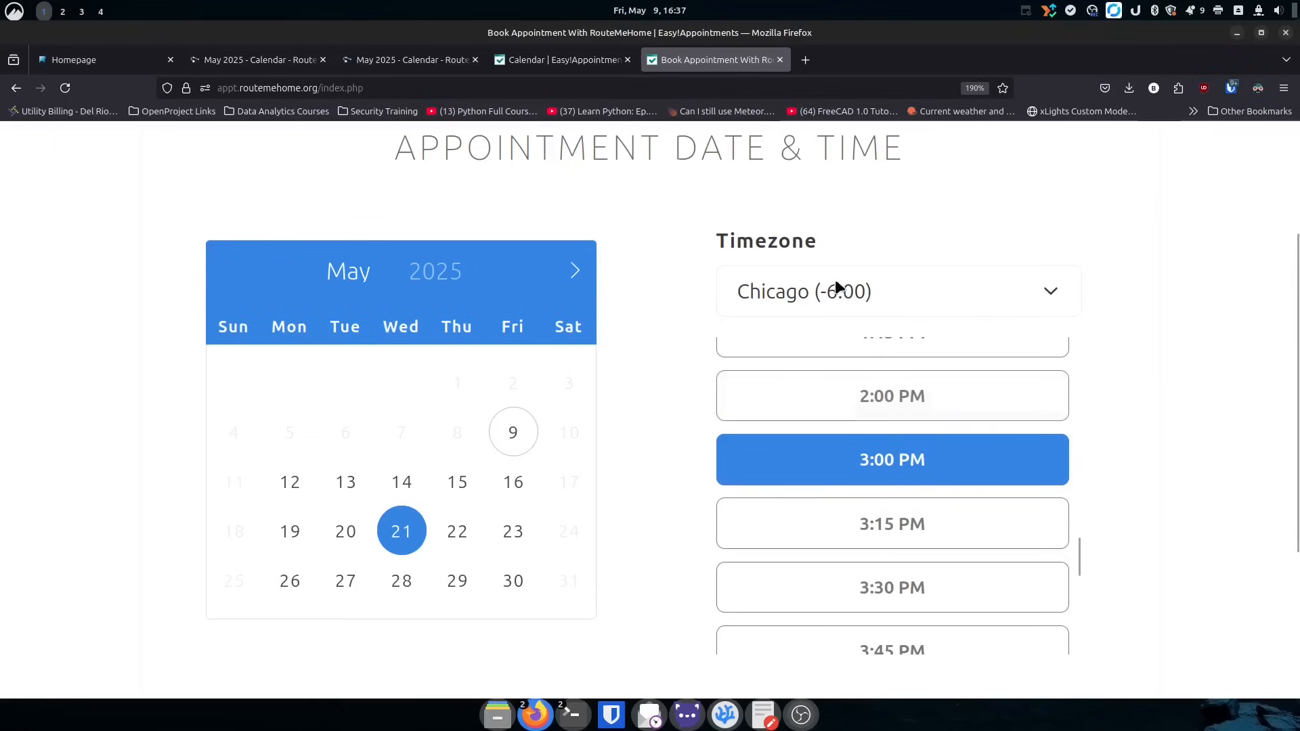
scroll(698, 508, "down", 3)
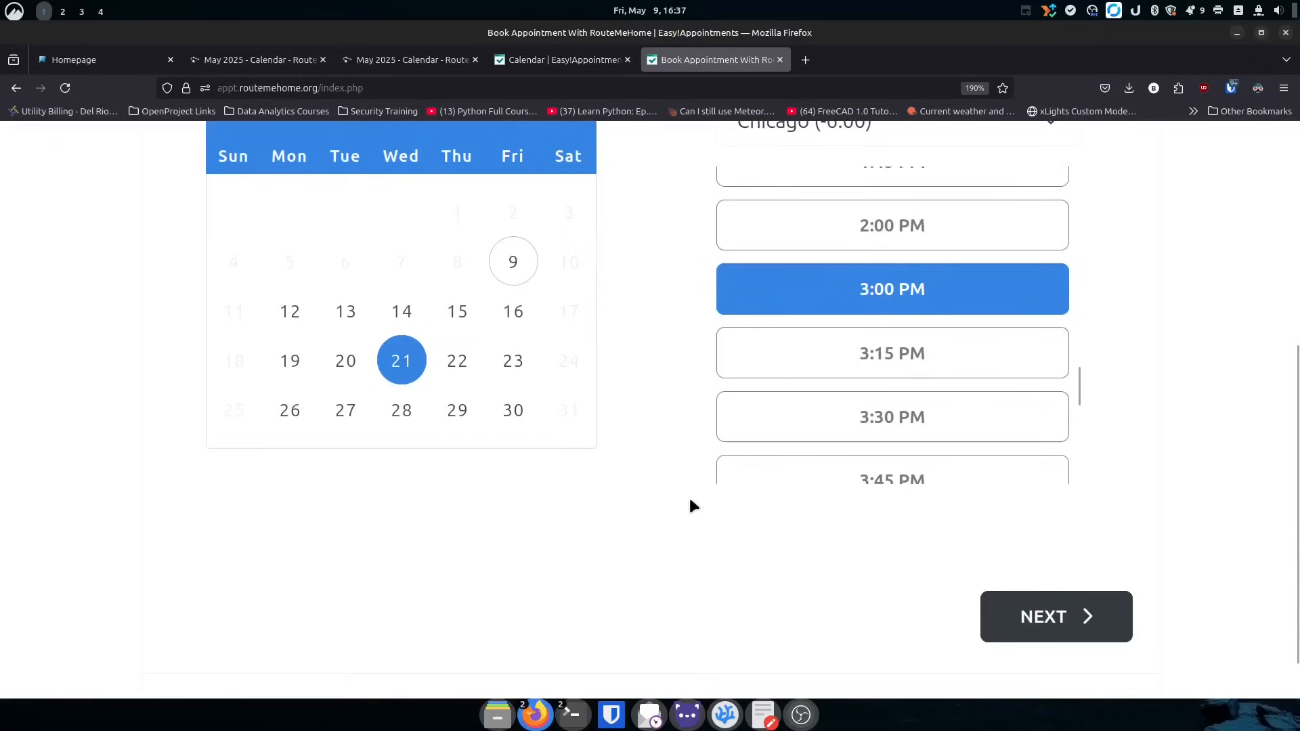
left_click(1050, 619)
Enter the customer's first and last name in the booking form.
left_click(504, 432)
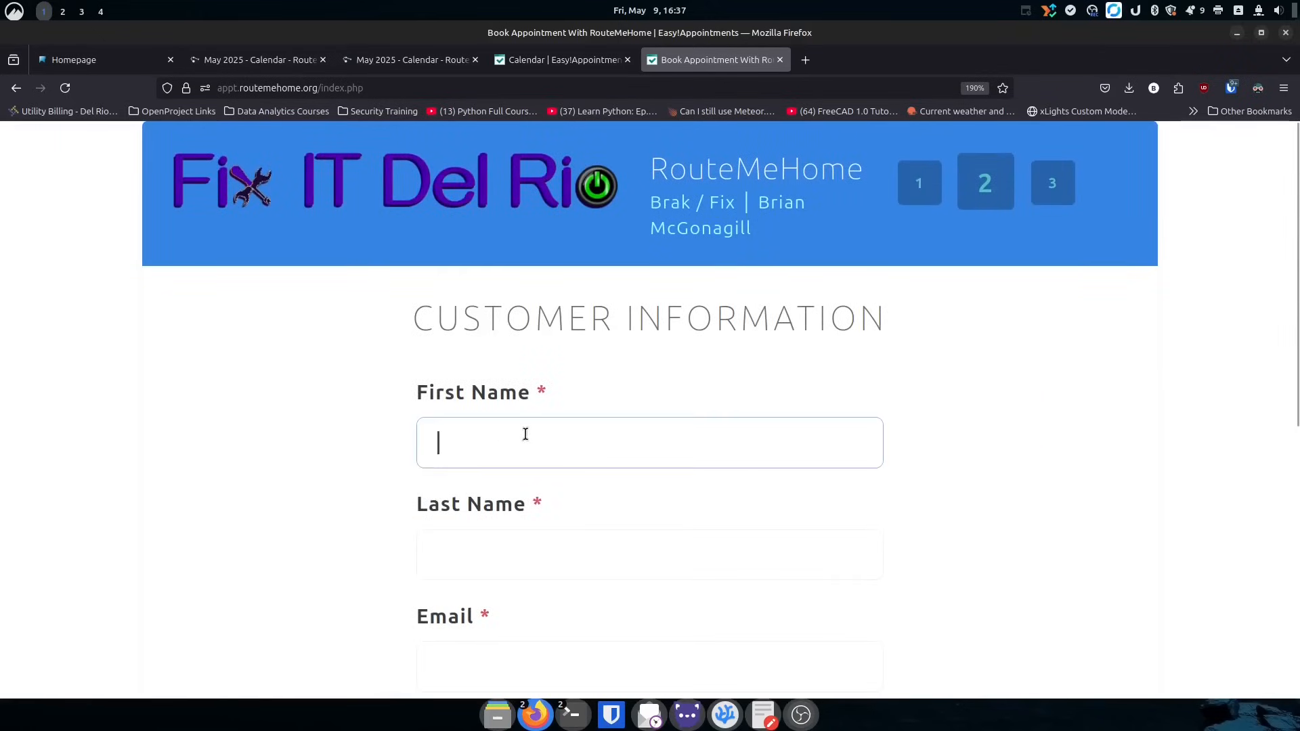
key("Tab")
Fill in the customer's e-mail address in the booking form.
key("Tab")
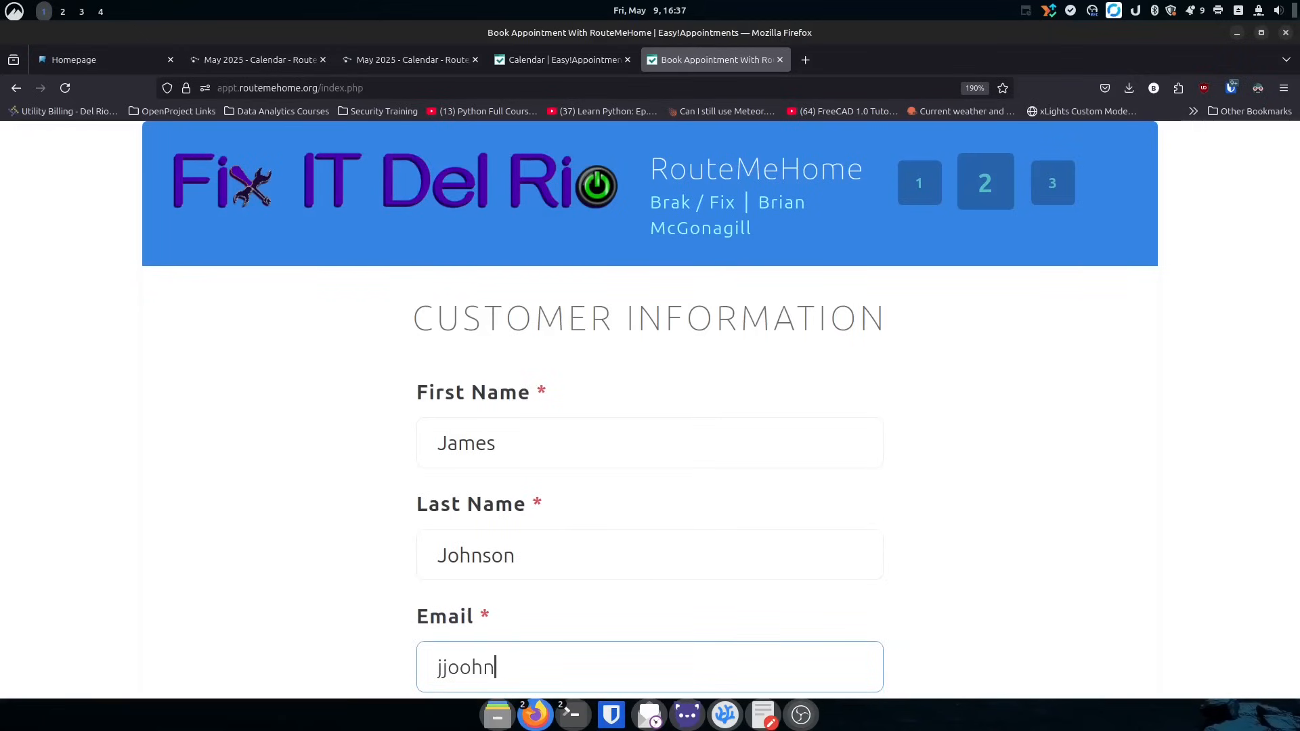
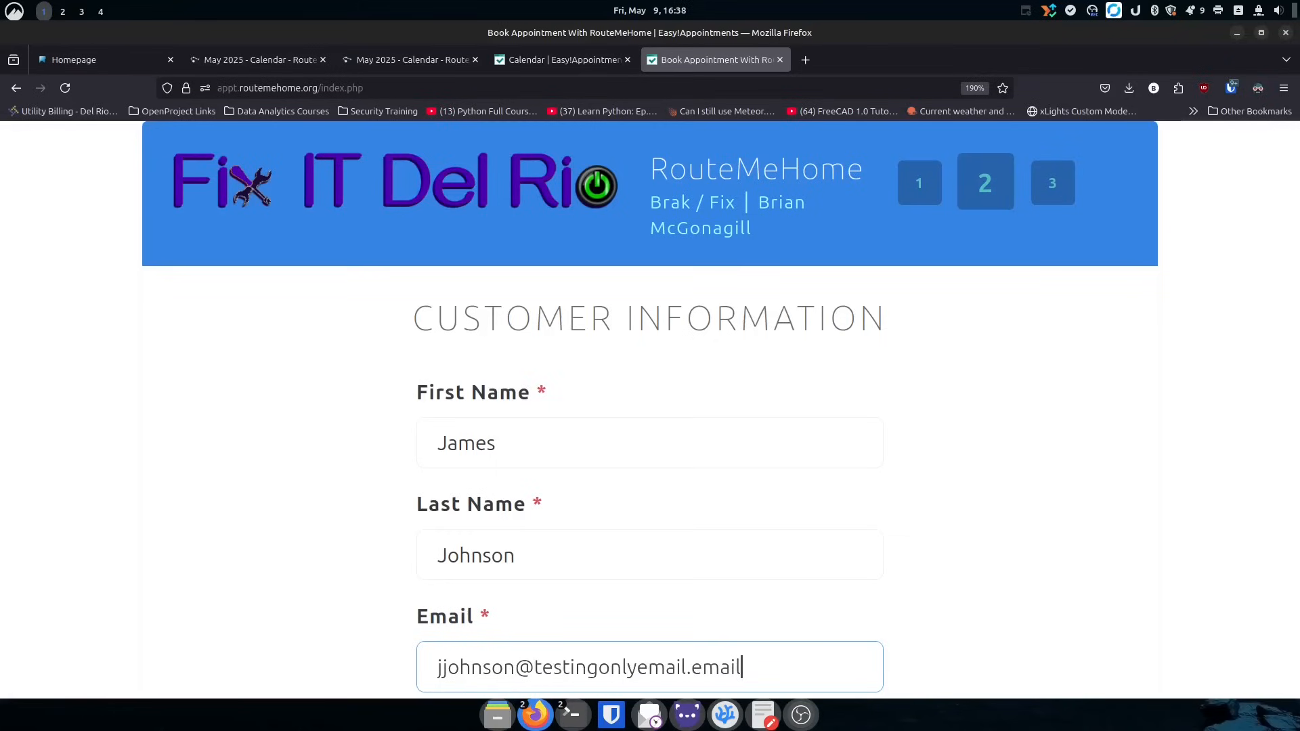
Add the note "Need help with setting up Easy Appintments" and continue to the appointment confirmation.
scroll(837, 304, "down", 5)
left_click(593, 422)
scroll(414, 504, "down", 2)
left_click(485, 463)
type("Ne")
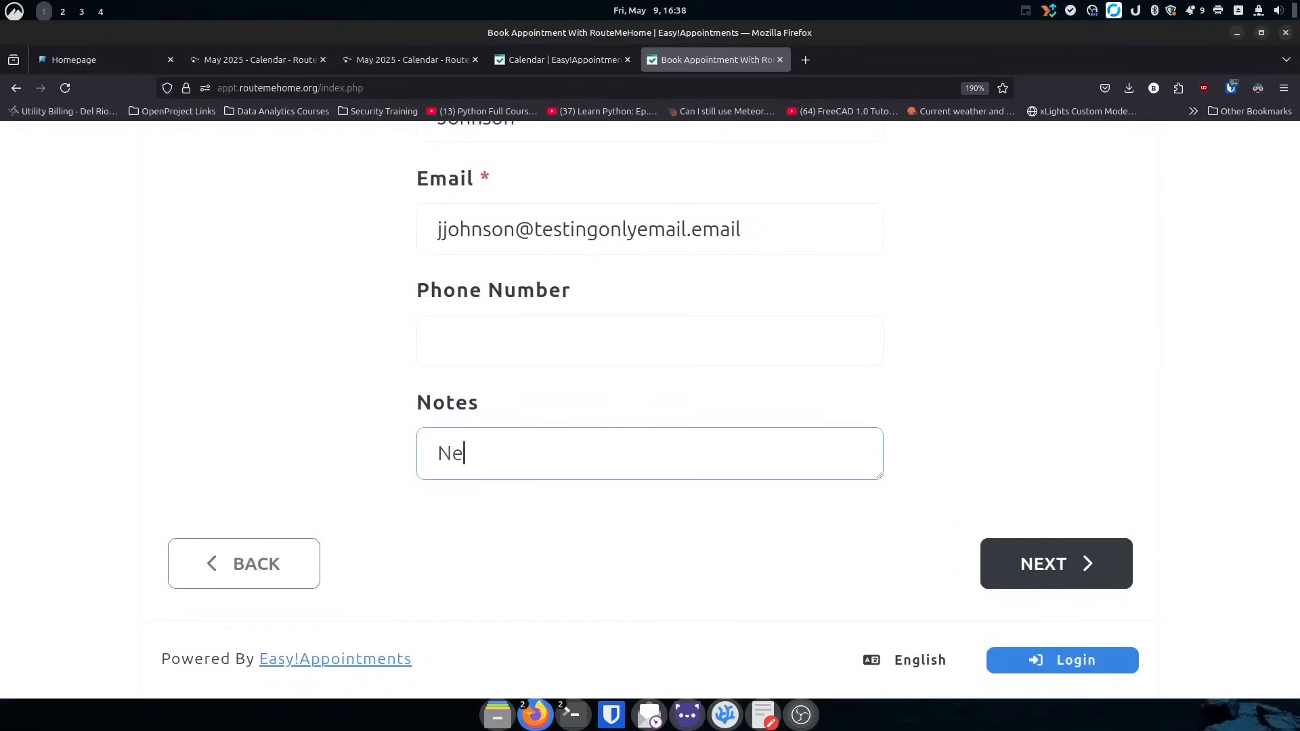
type("ed help with set")
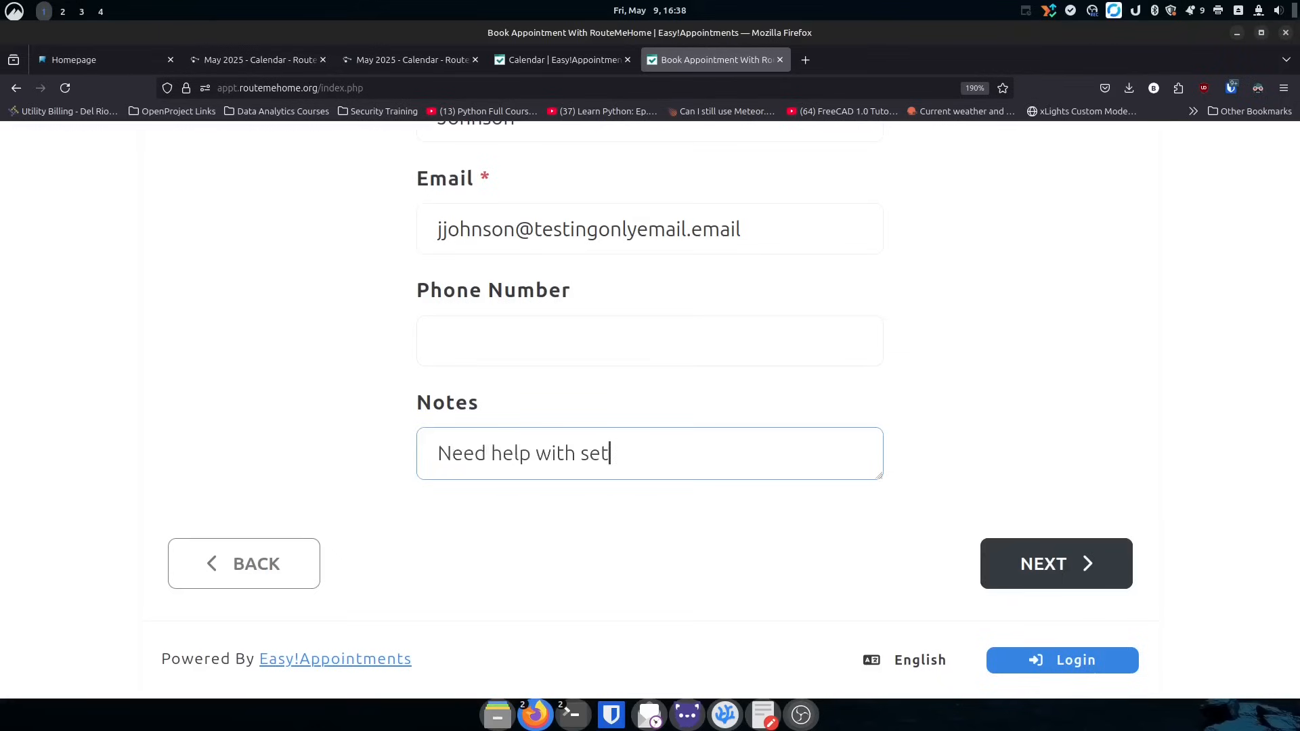
type("ting up Easy ")
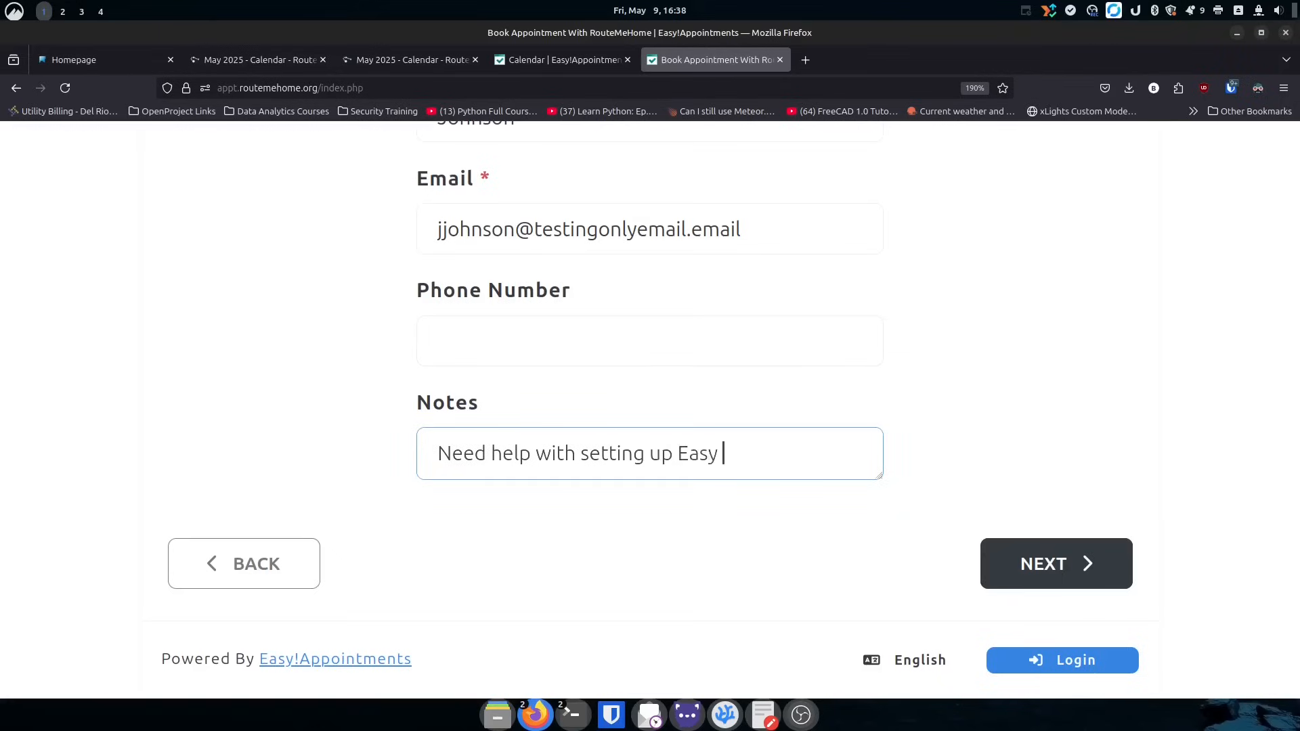
type("Appintments")
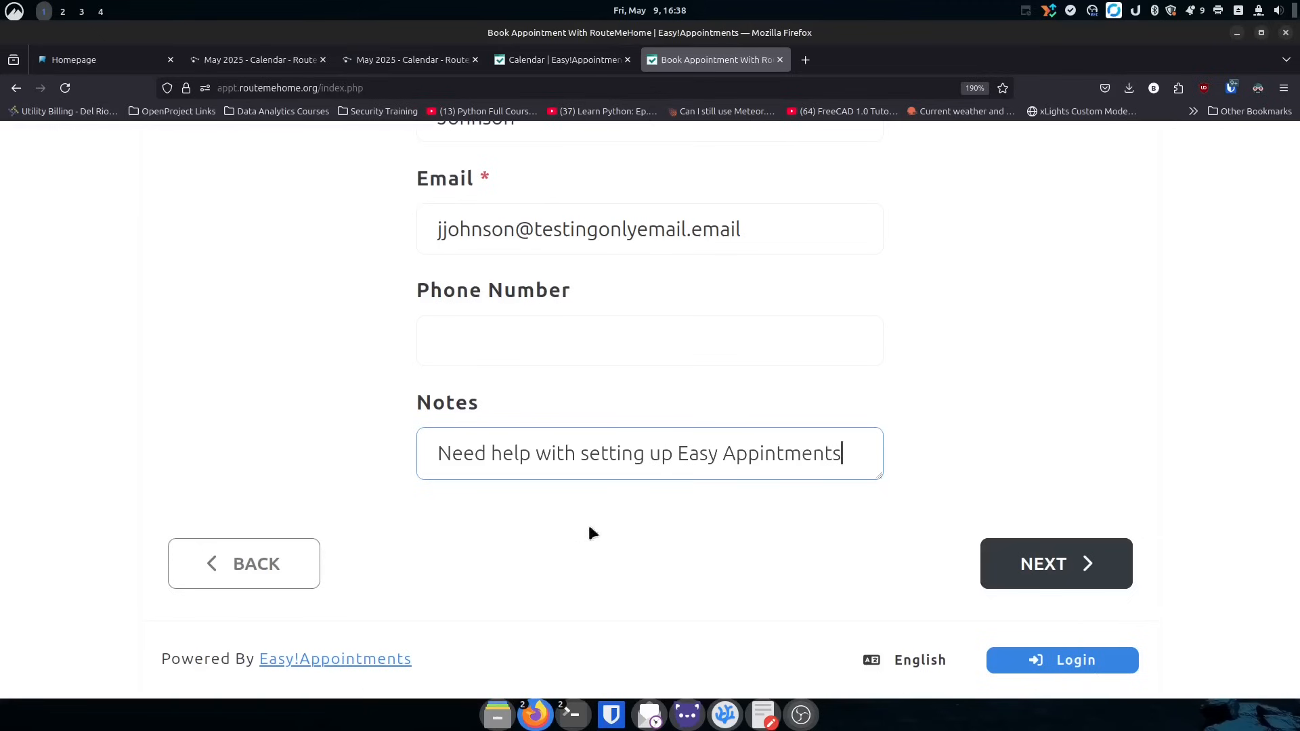
left_click(1084, 563)
Review the appointment details on the confirmation page and confirm the booking.
scroll(685, 547, "down", 5)
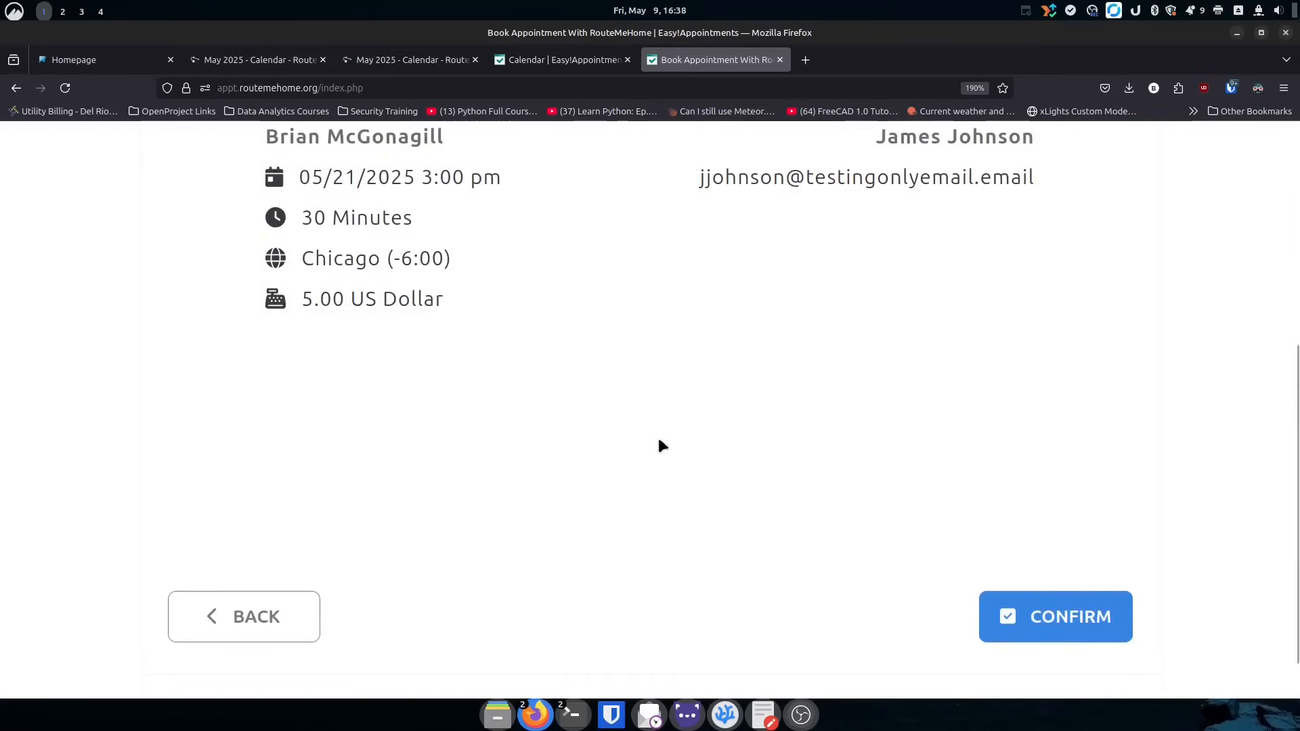
scroll(605, 441, "up", 3)
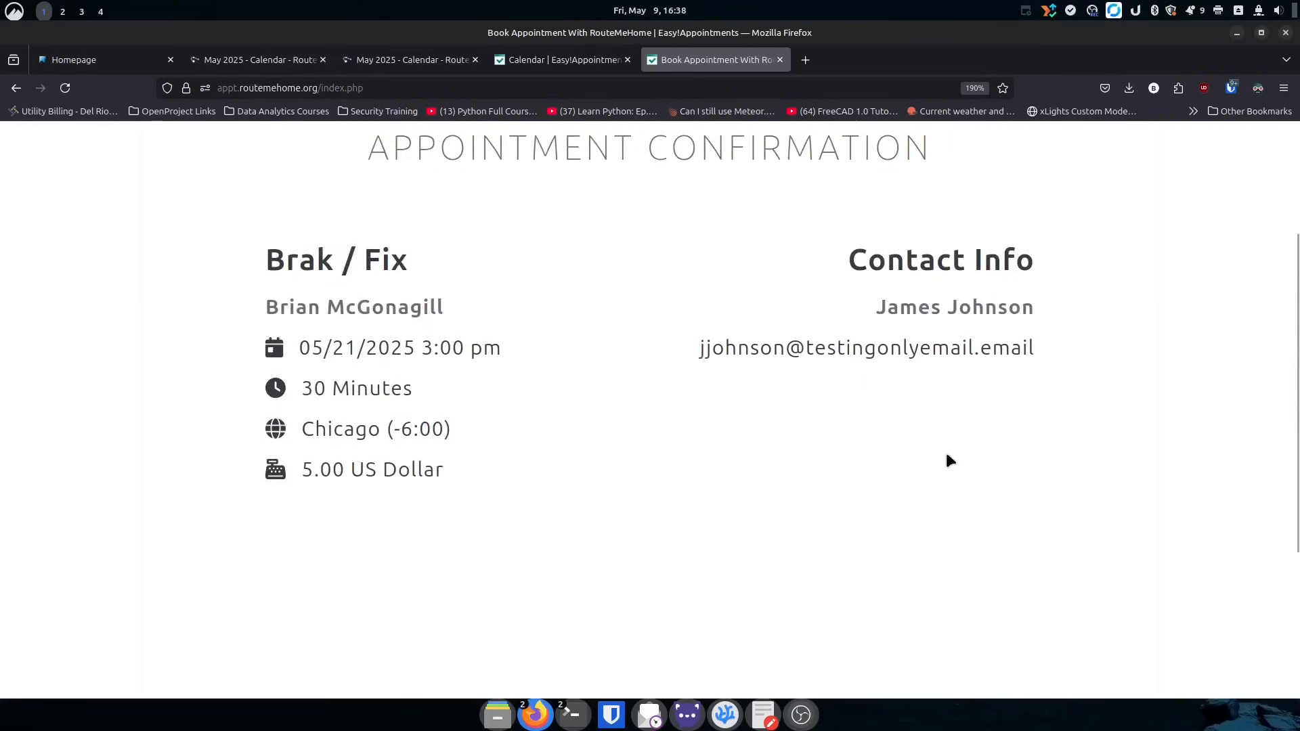
scroll(940, 519, "down", 3)
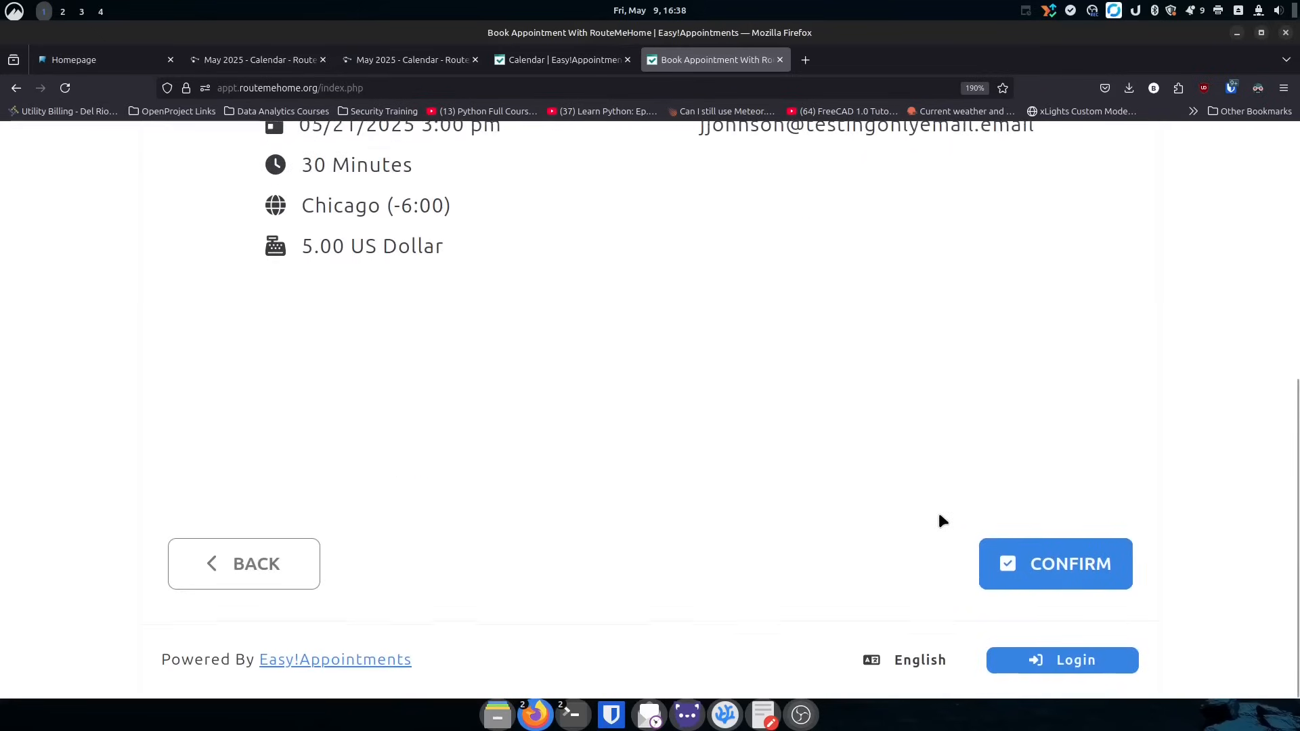
left_click(1069, 572)
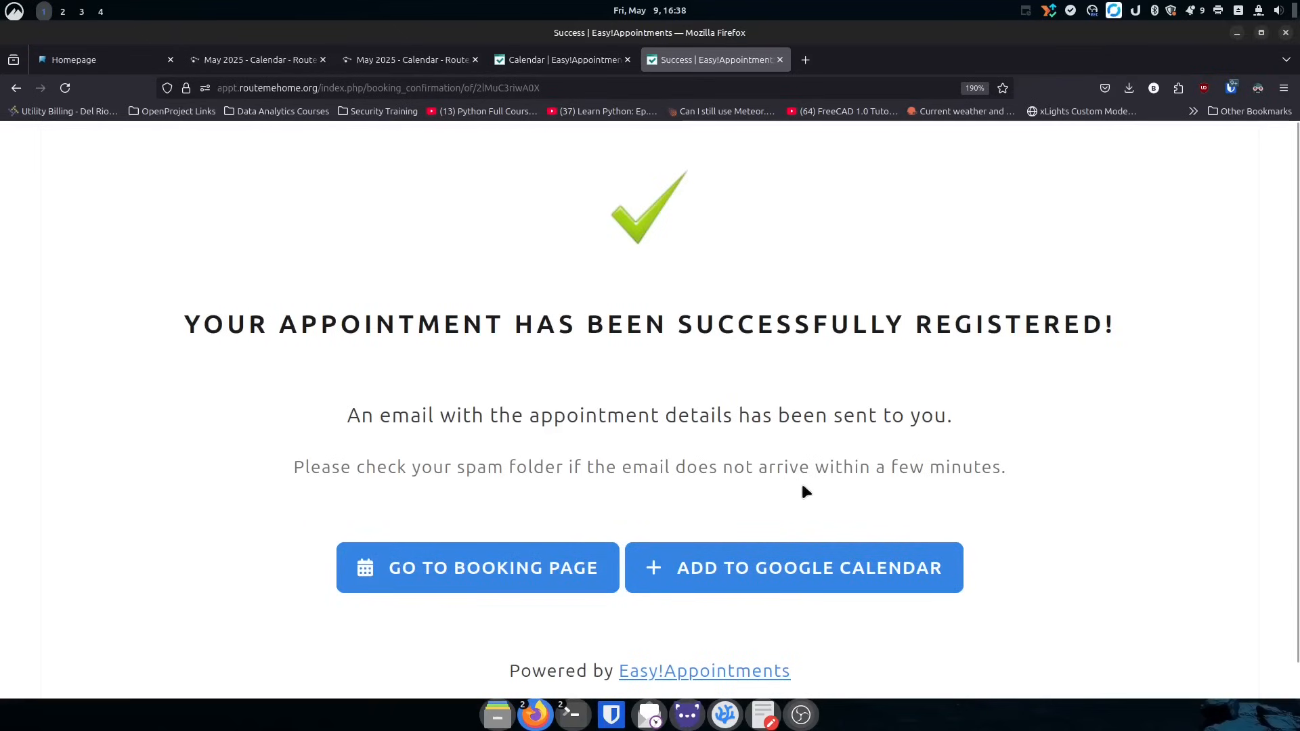
scroll(1016, 488, "down", 1)
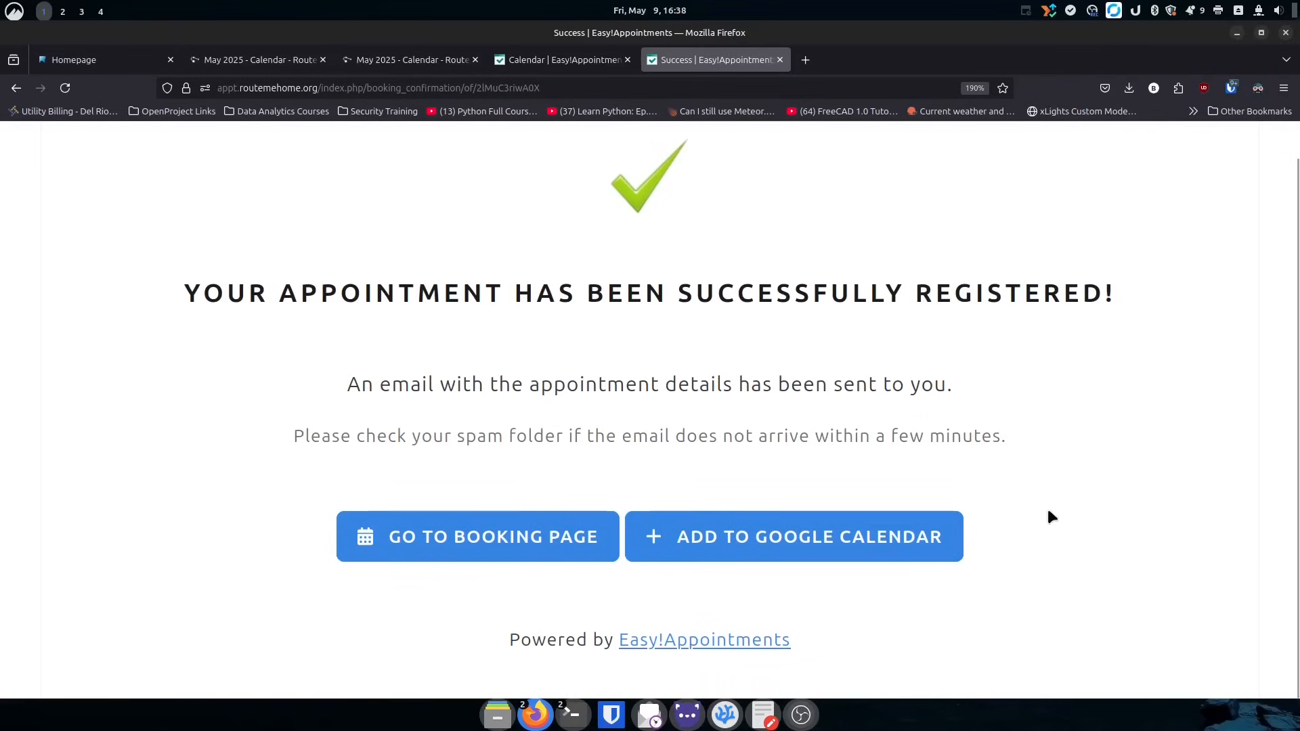
Load appt.routemehome.org and open the backend login page from the booking page.
left_click(600, 90)
type("app")
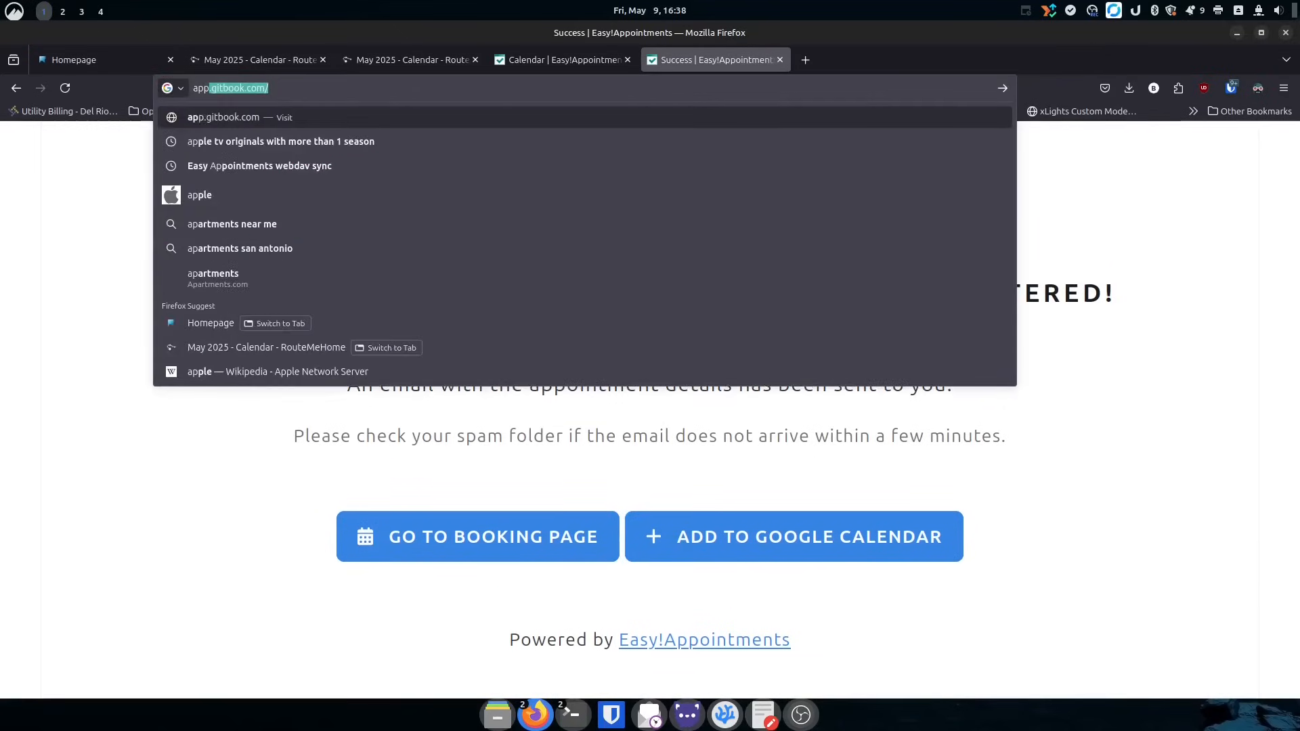
type("t.routemehome.org")
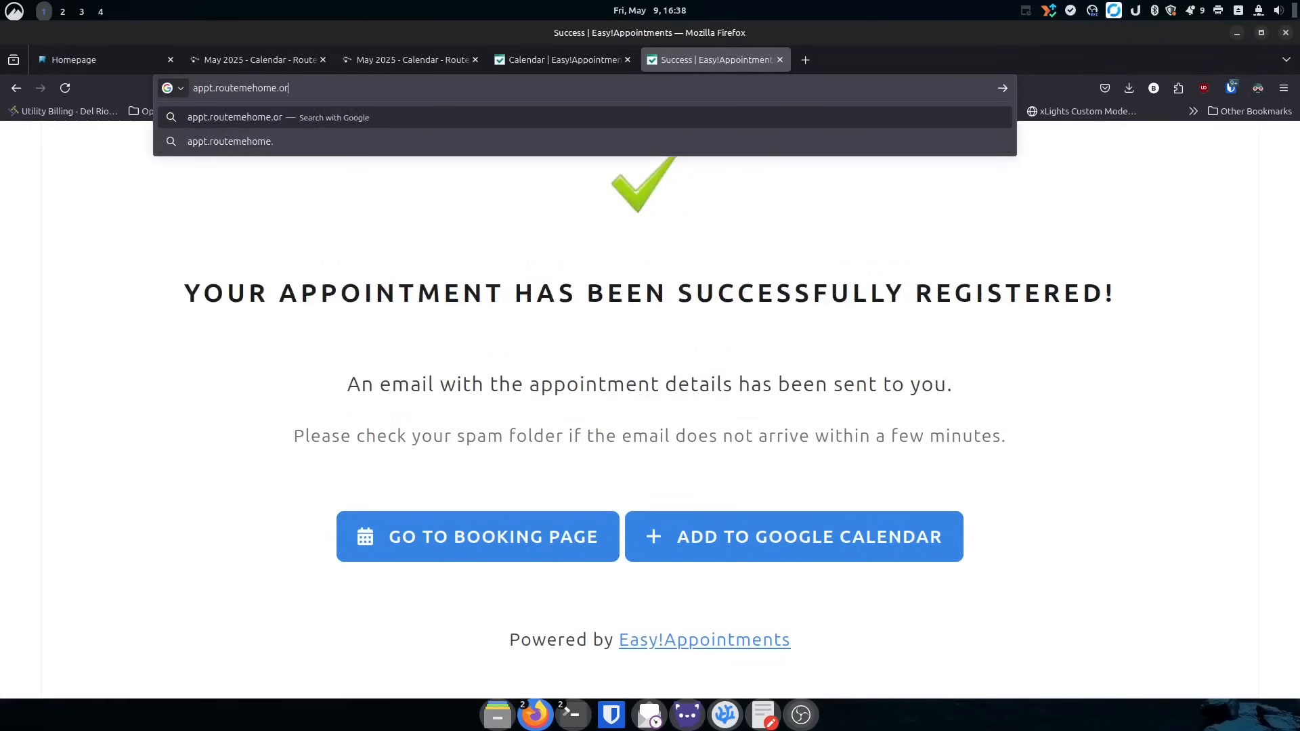
key("Return")
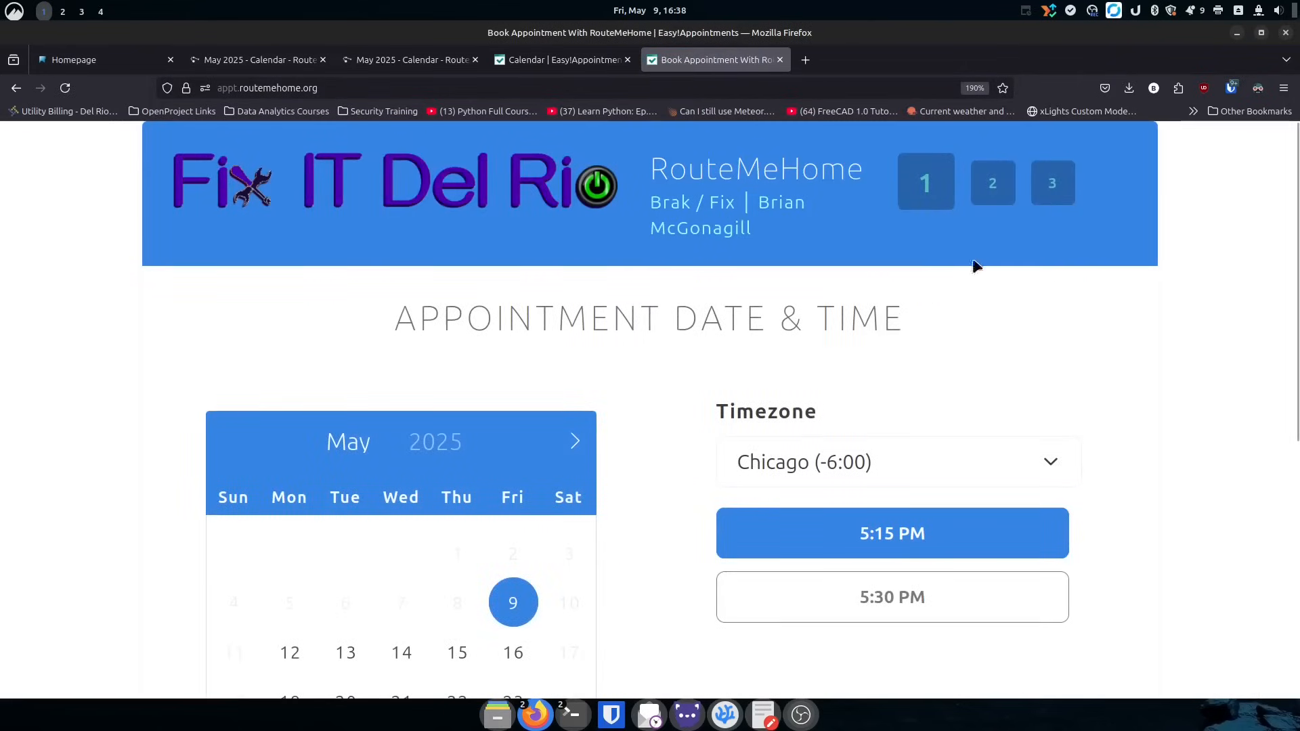
scroll(938, 484, "down", 3)
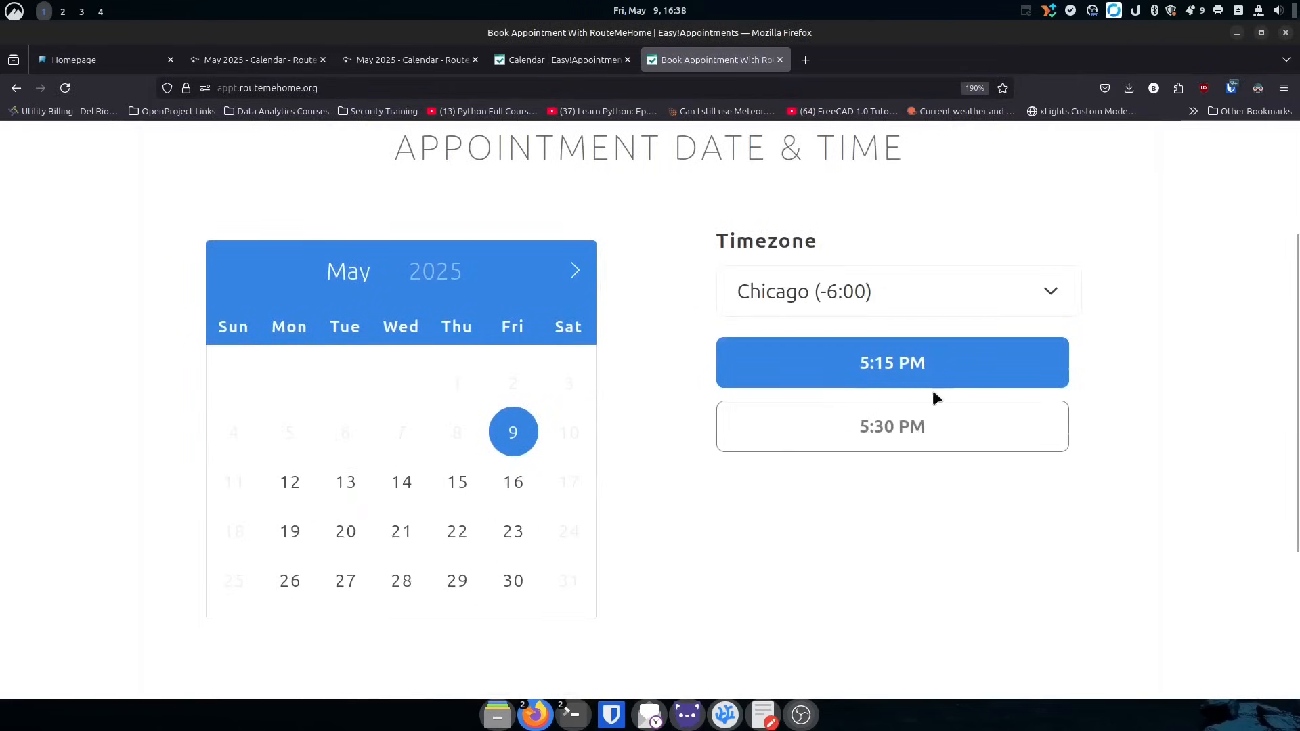
scroll(938, 474, "down", 3)
left_click(1029, 669)
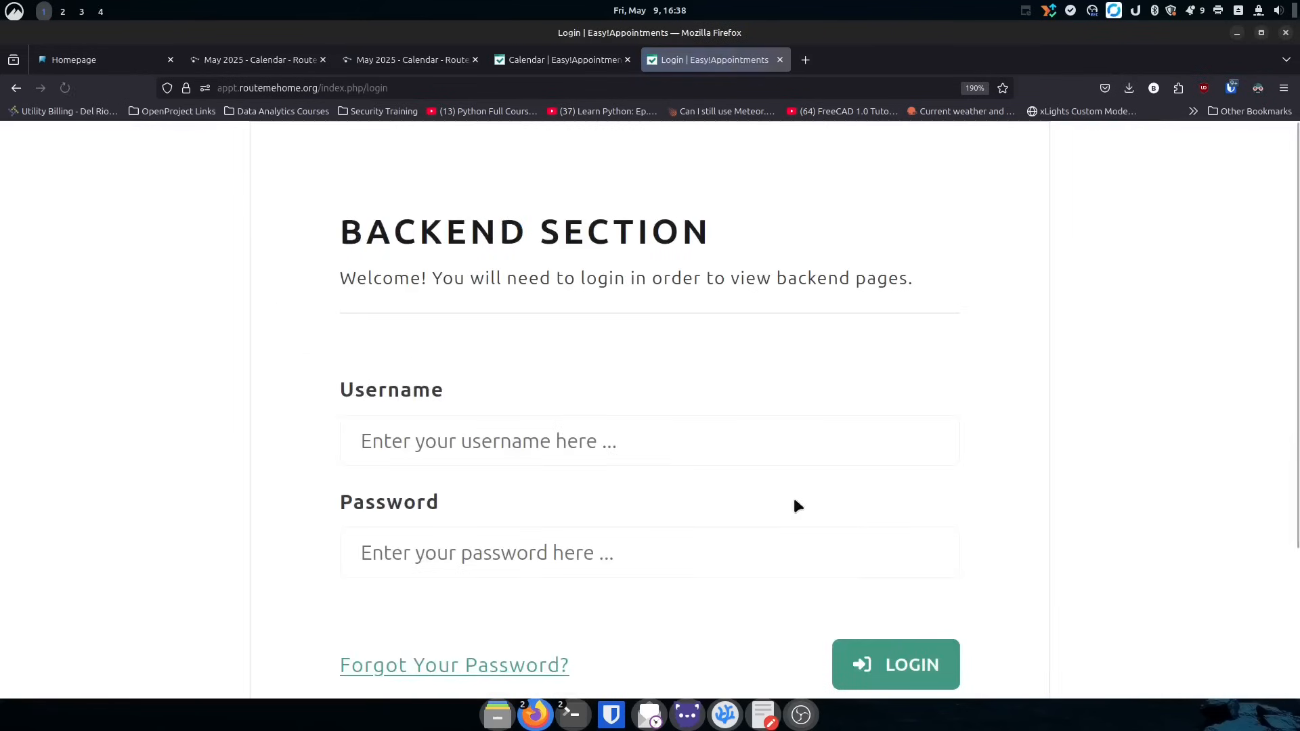
Log in to the backend with the provider's username and account password, declining to save the password in the browser.
left_click(543, 444)
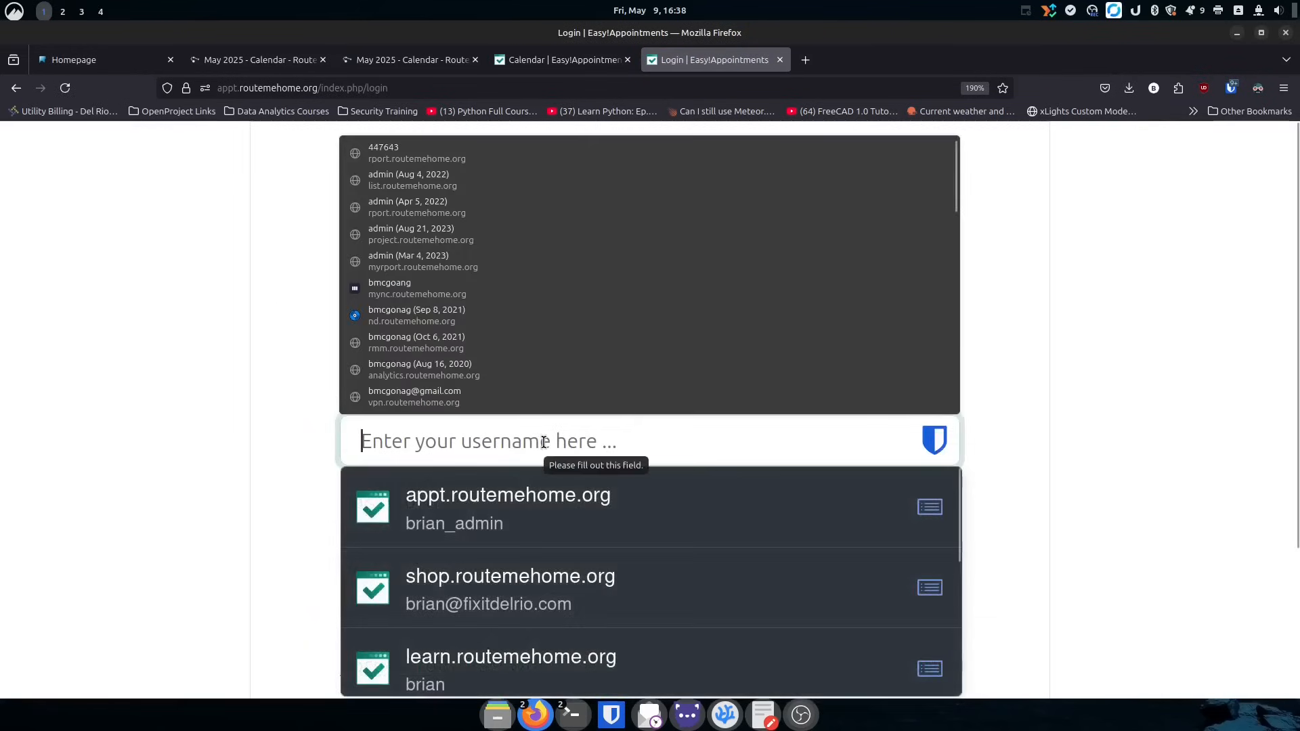
type("br")
key("Tab")
key("ctrl+v")
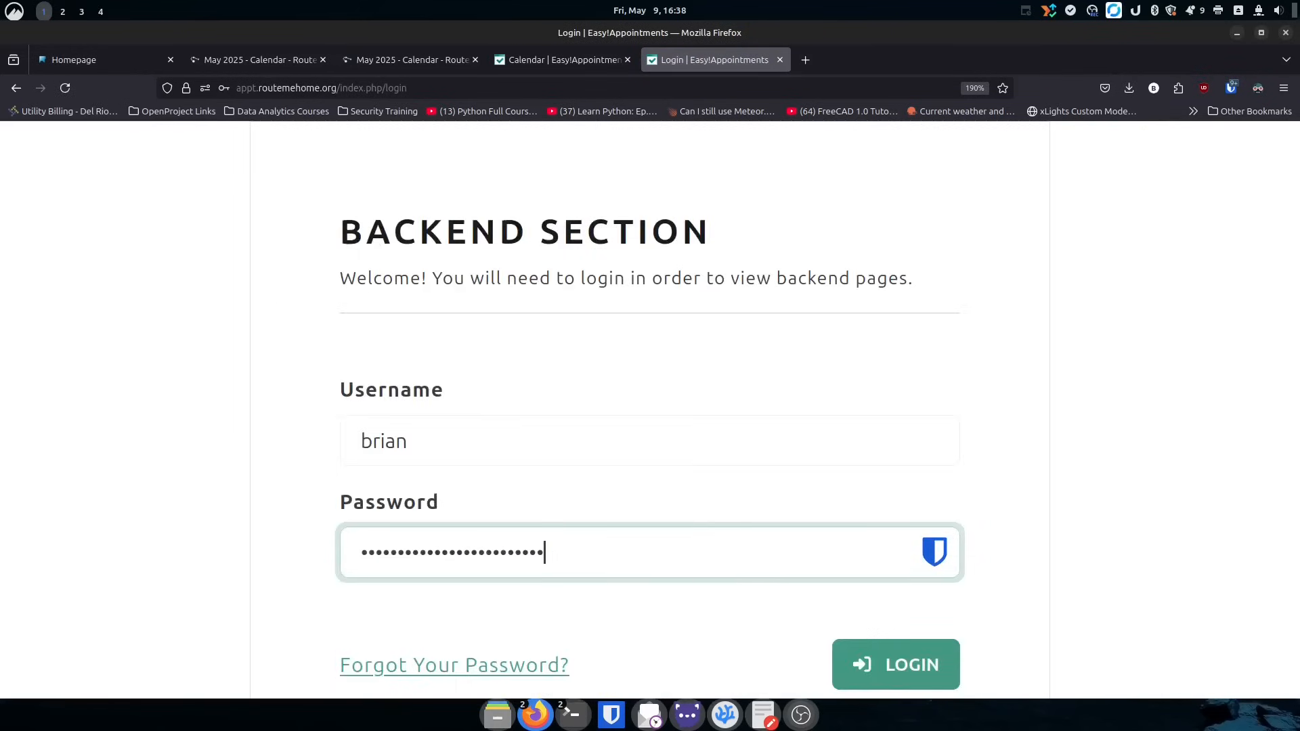
left_click(892, 671)
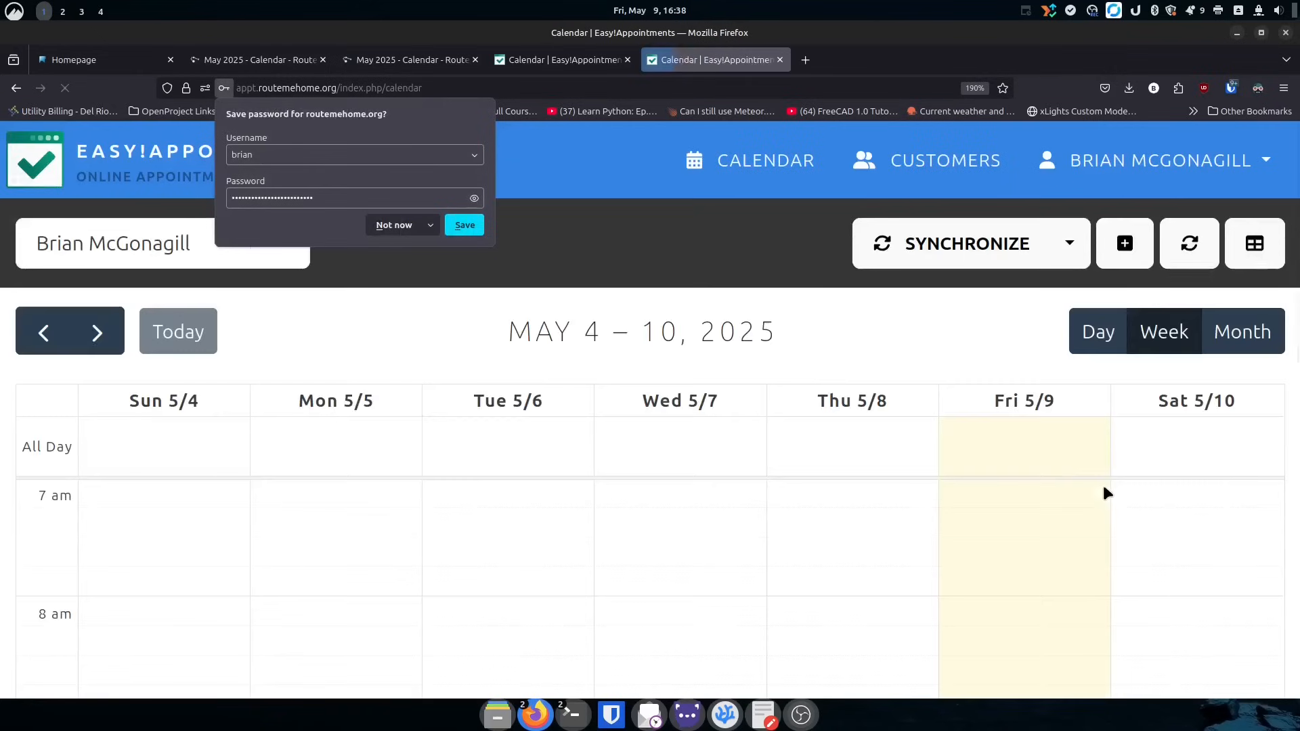
left_click(399, 223)
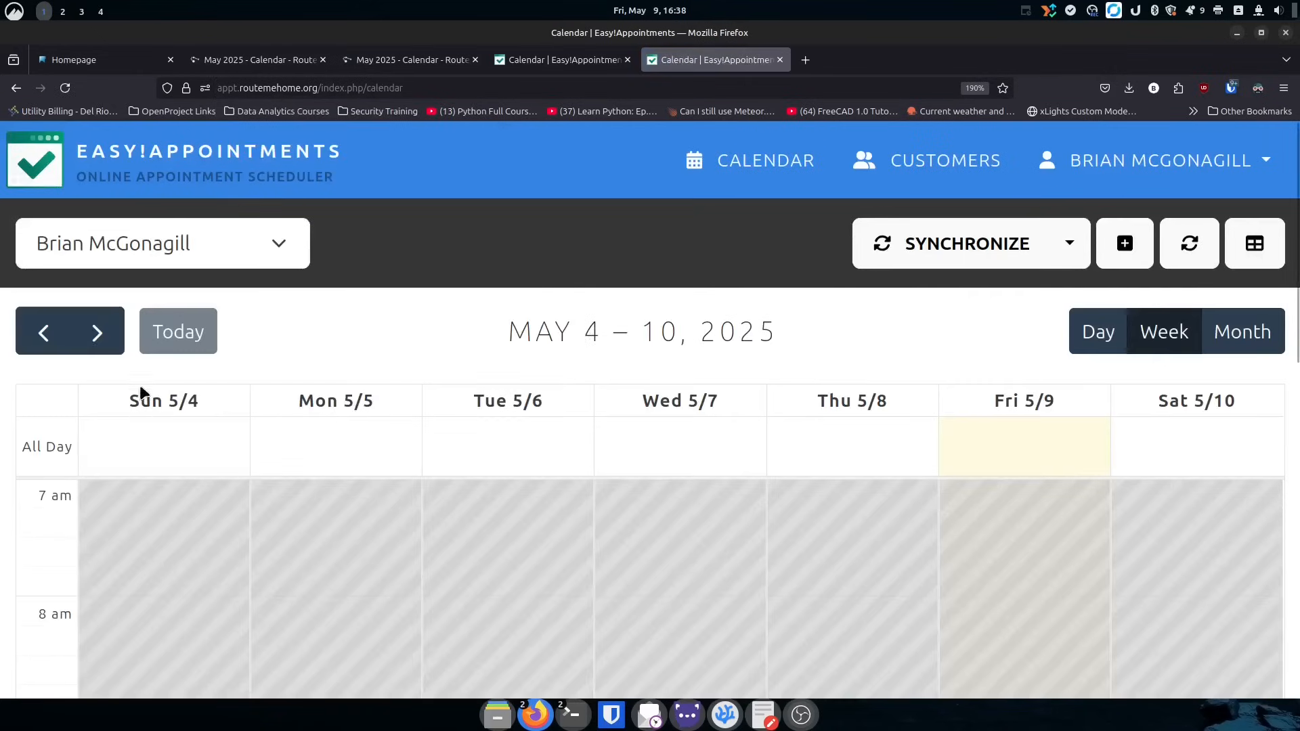
Show the week of May 18–24, 2025 in the provider's calendar and look for the new booking on Wednesday afternoon.
left_click(96, 339)
left_click(97, 339)
scroll(351, 436, "down", 5)
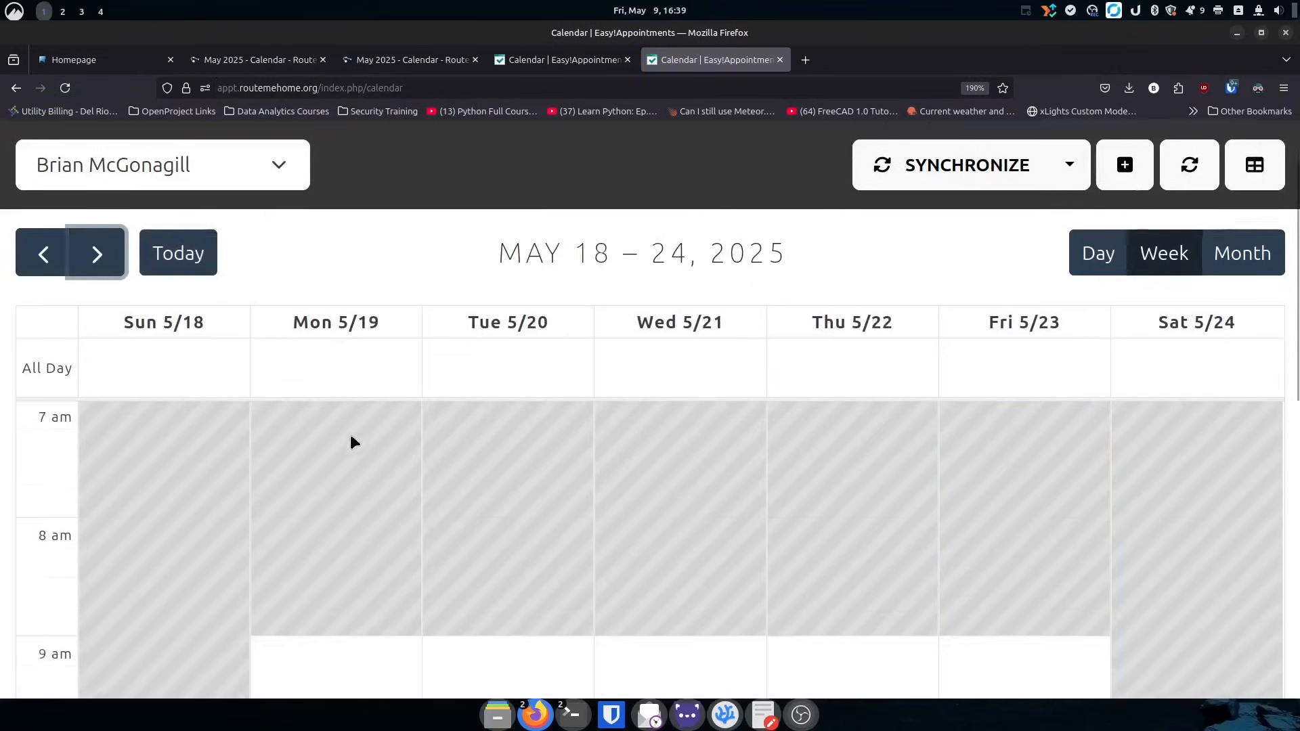
scroll(384, 460, "down", 8)
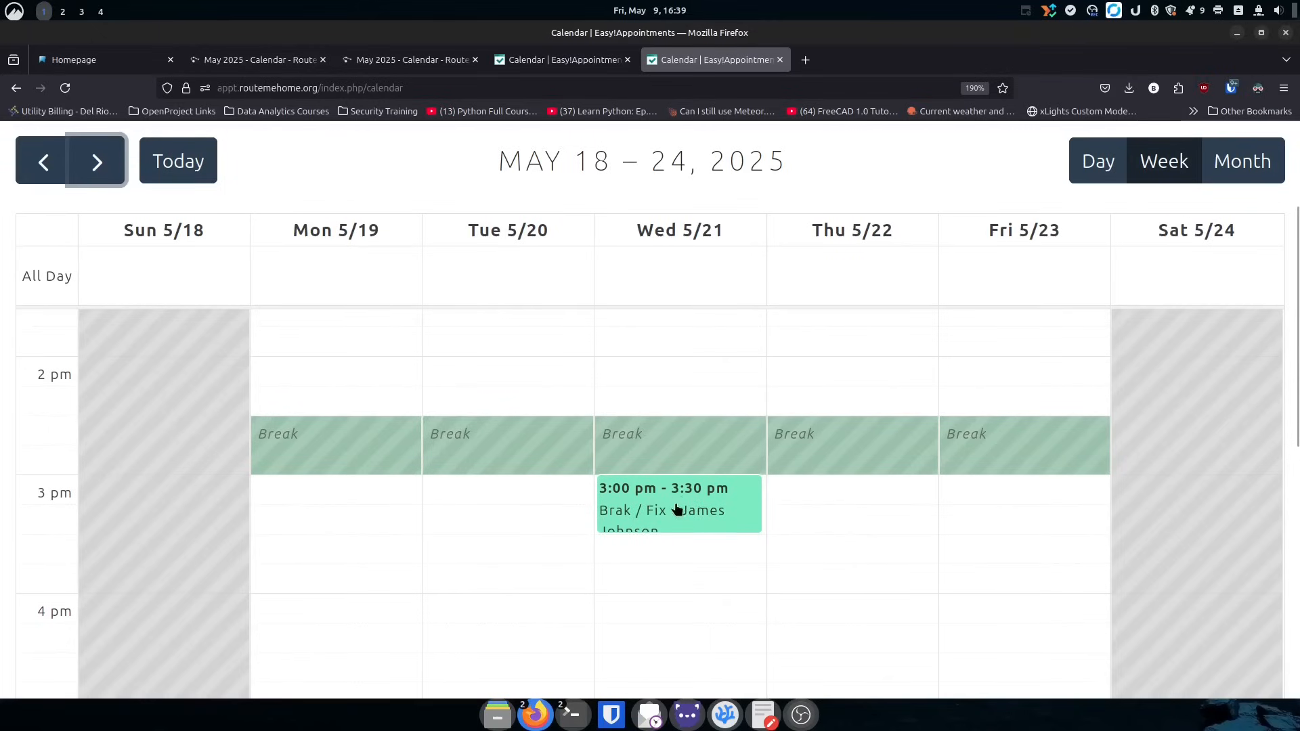
scroll(833, 406, "up", 4)
scroll(830, 417, "down", 4)
scroll(962, 349, "up", 6)
scroll(963, 347, "up", 15)
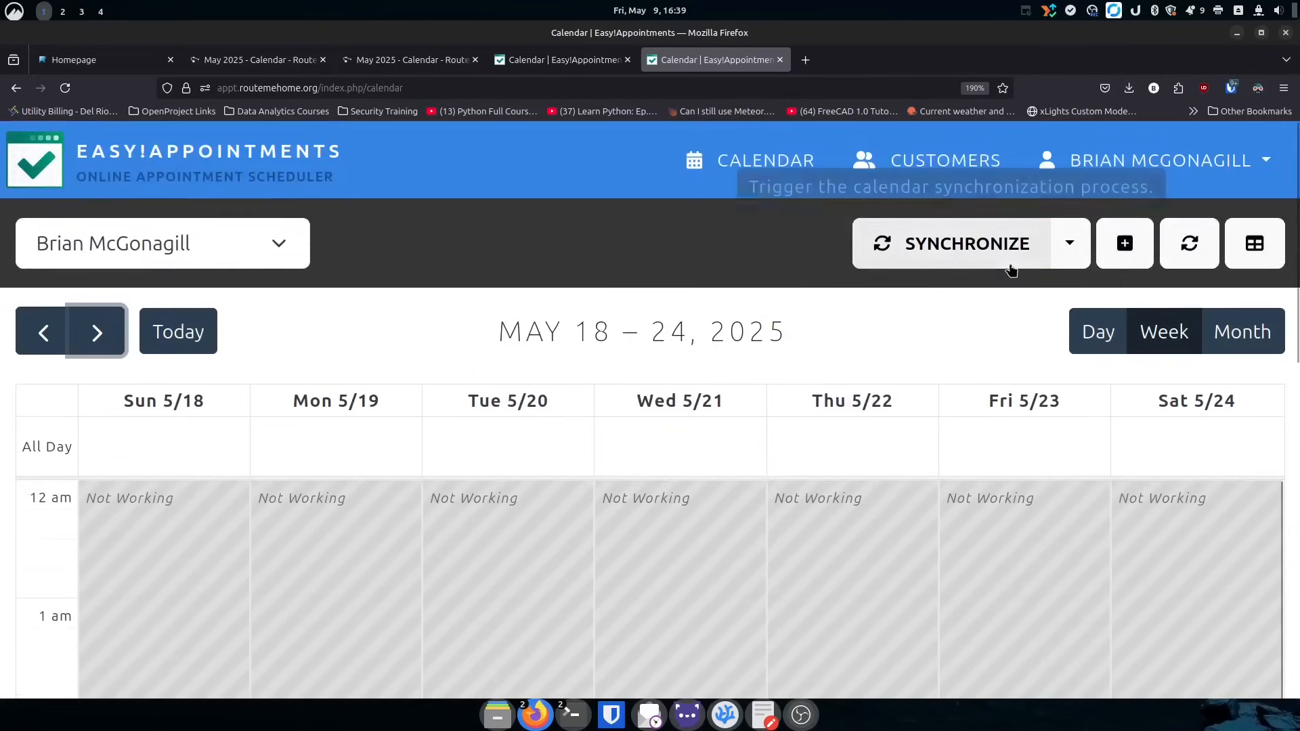
Synchronize the provider's calendar, check May 21 in the NextCloud calendar for the booking, and return to the provider's Easy!Appointments calendar.
left_click(967, 256)
left_click(262, 60)
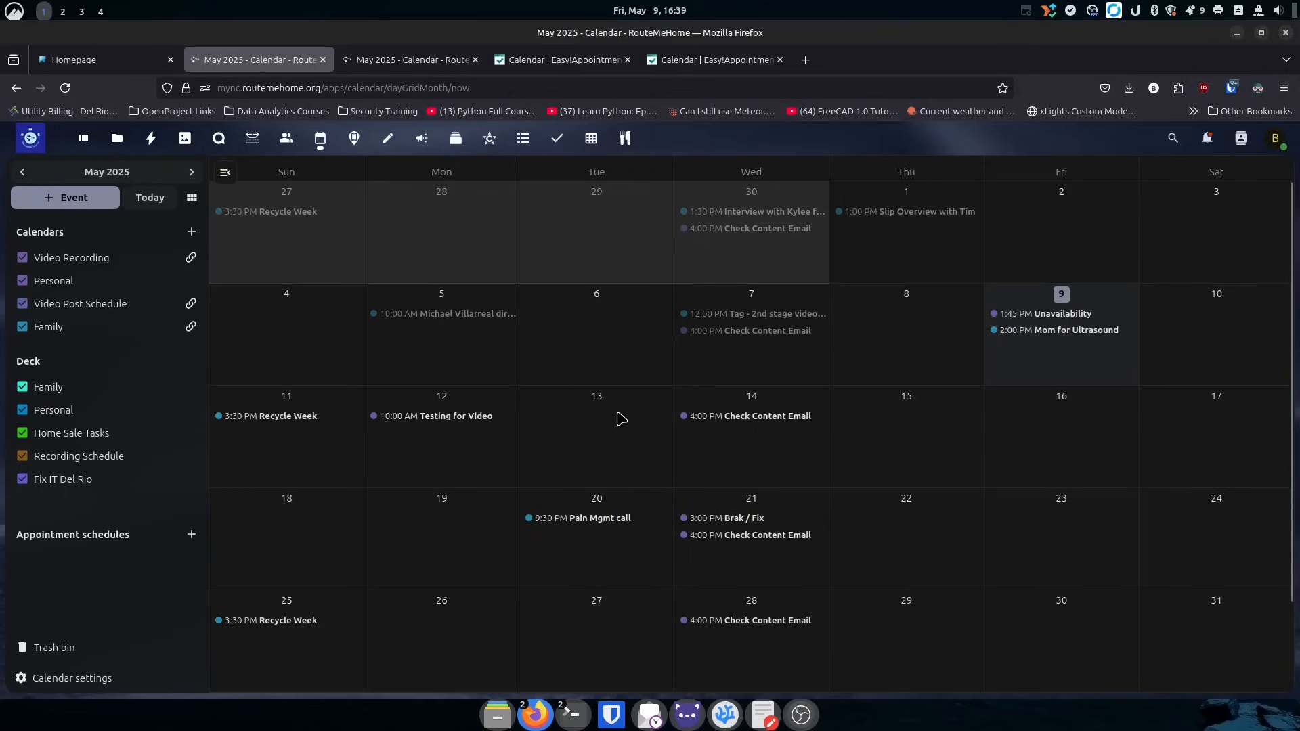
left_click(552, 62)
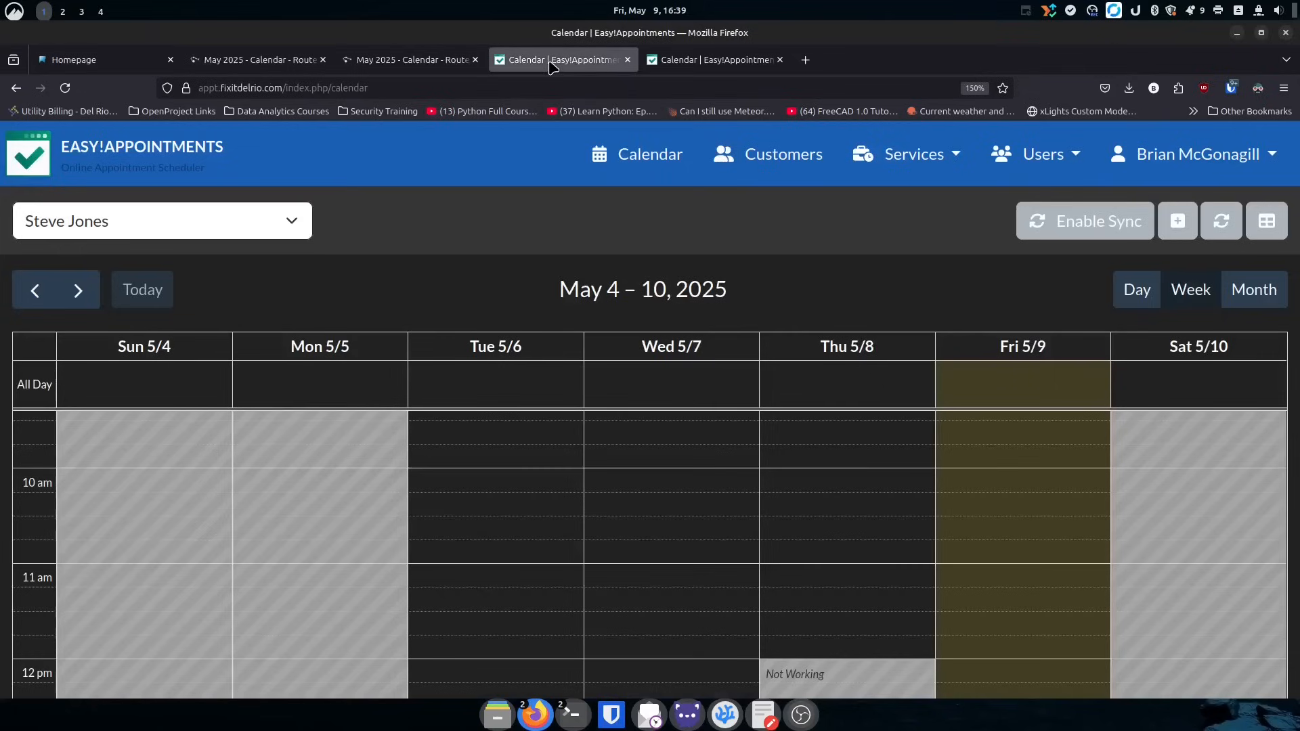
left_click(684, 62)
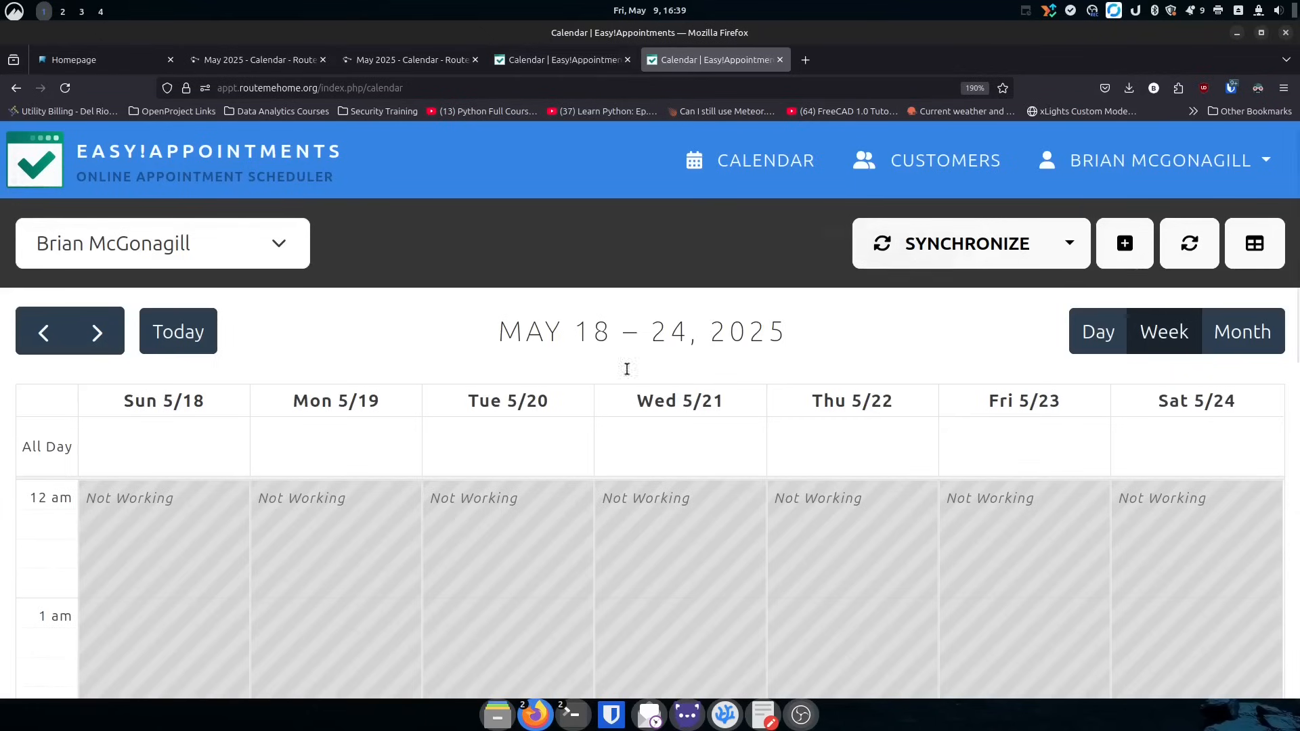
Log out of the backend and return to the public booking page to look over its date and time selection.
left_click(1200, 173)
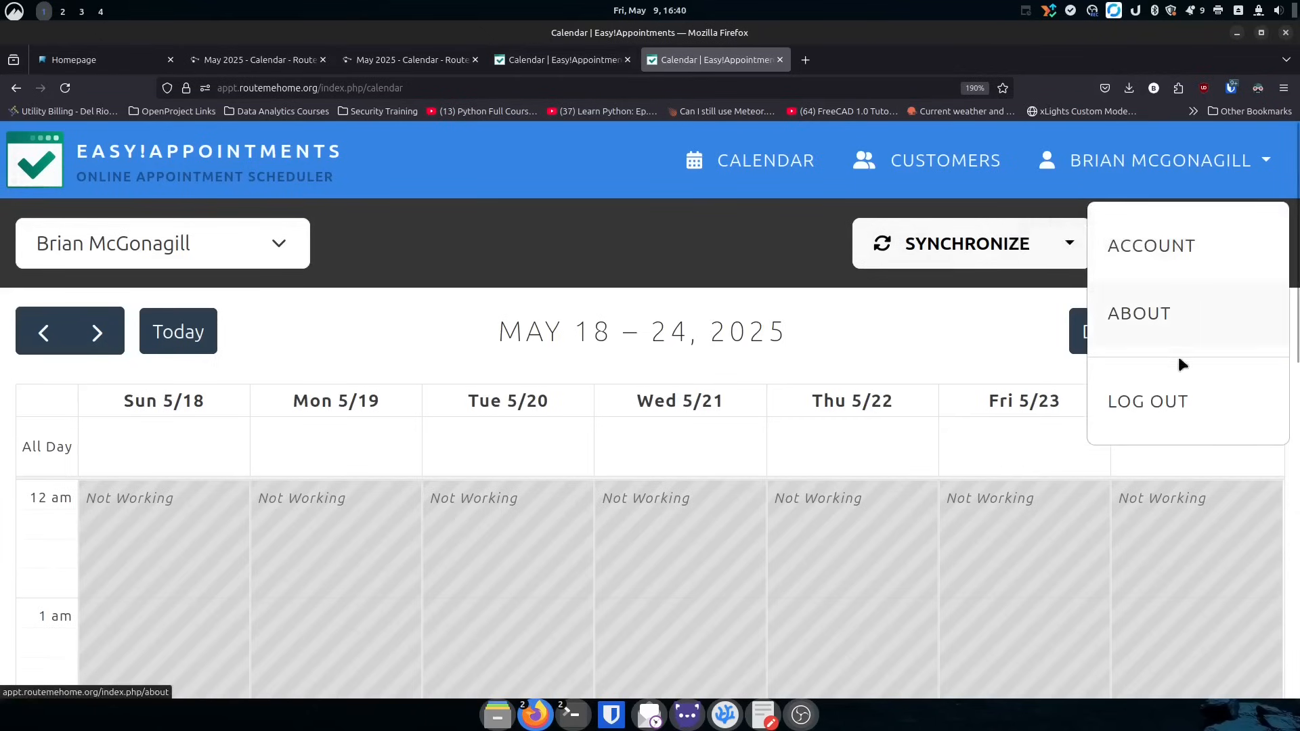
left_click(1160, 418)
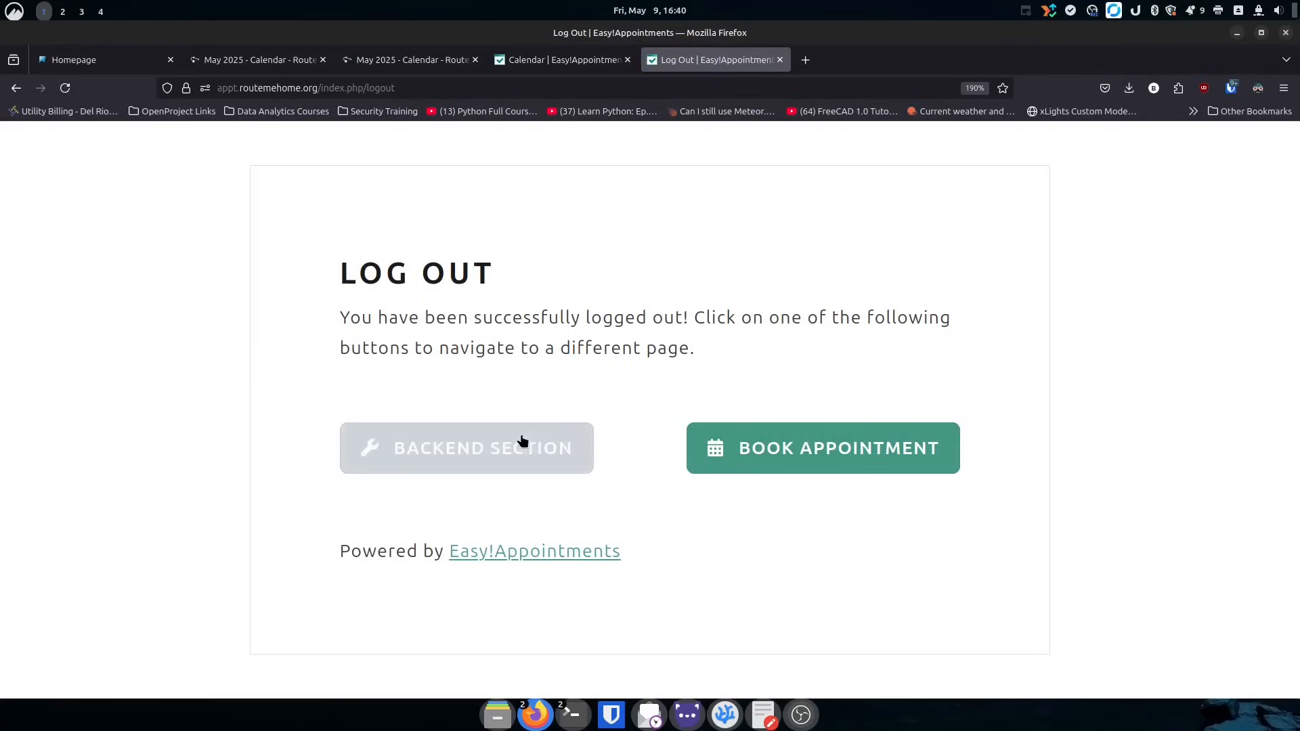
left_click(778, 449)
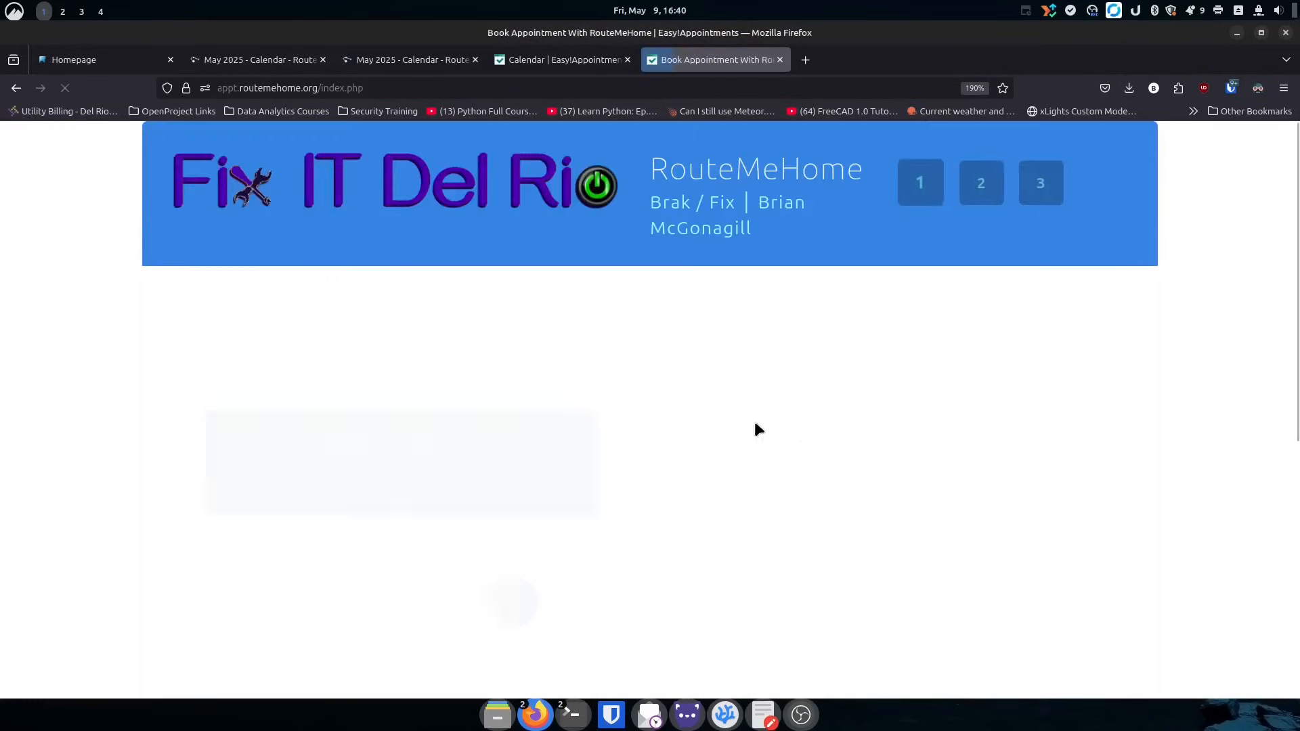
scroll(643, 410, "down", 5)
scroll(662, 401, "up", 3)
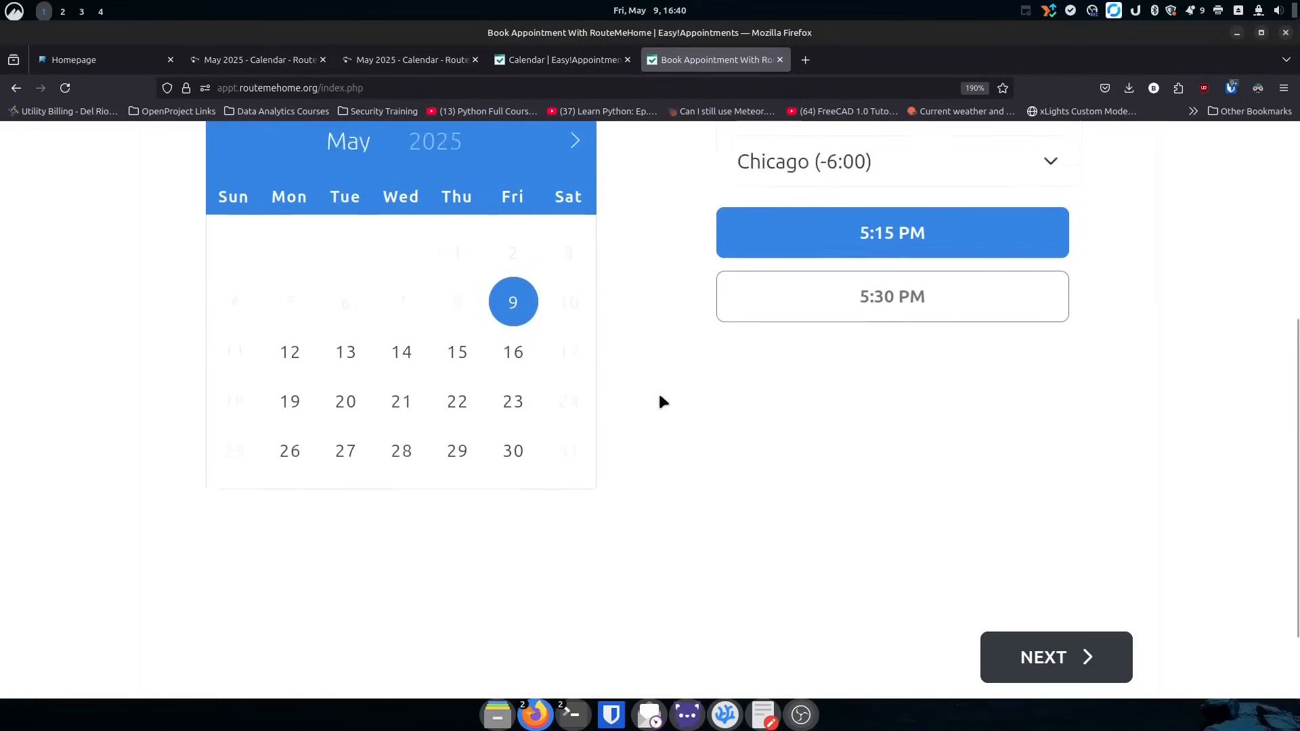
scroll(677, 471, "up", 3)
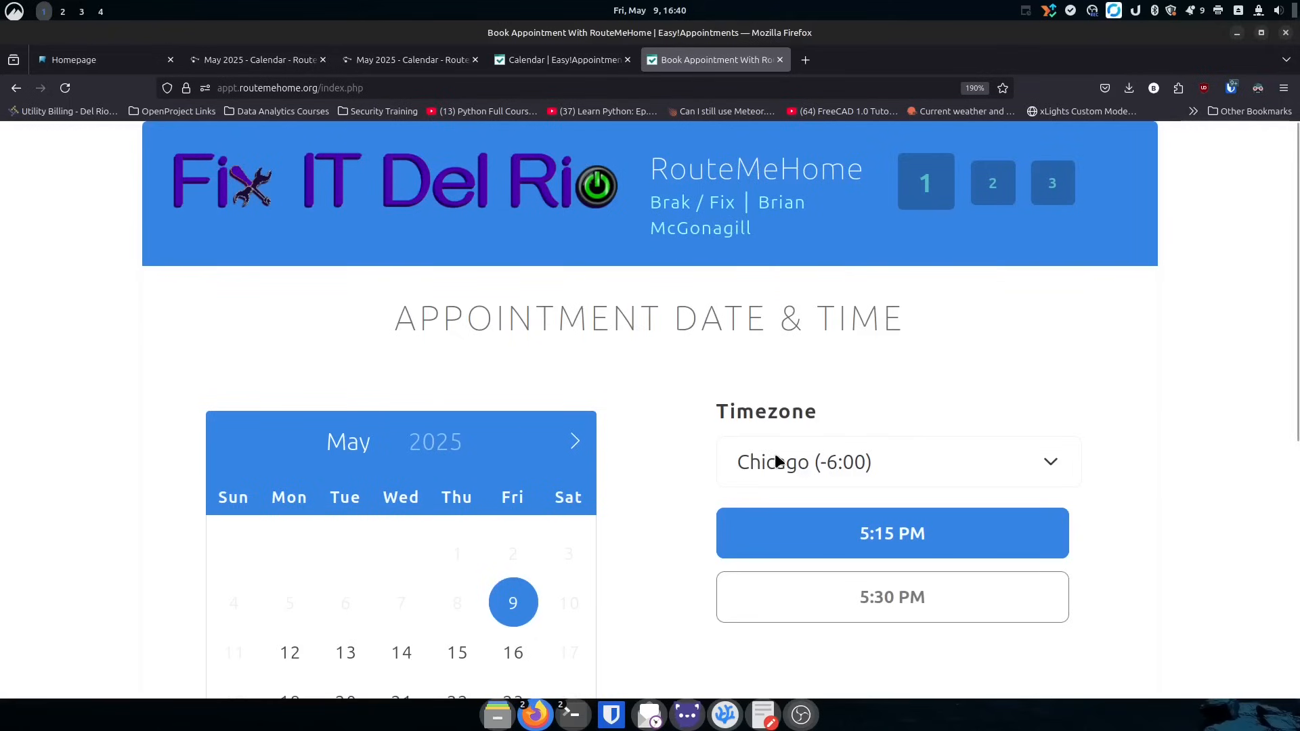
scroll(1090, 474, "down", 5)
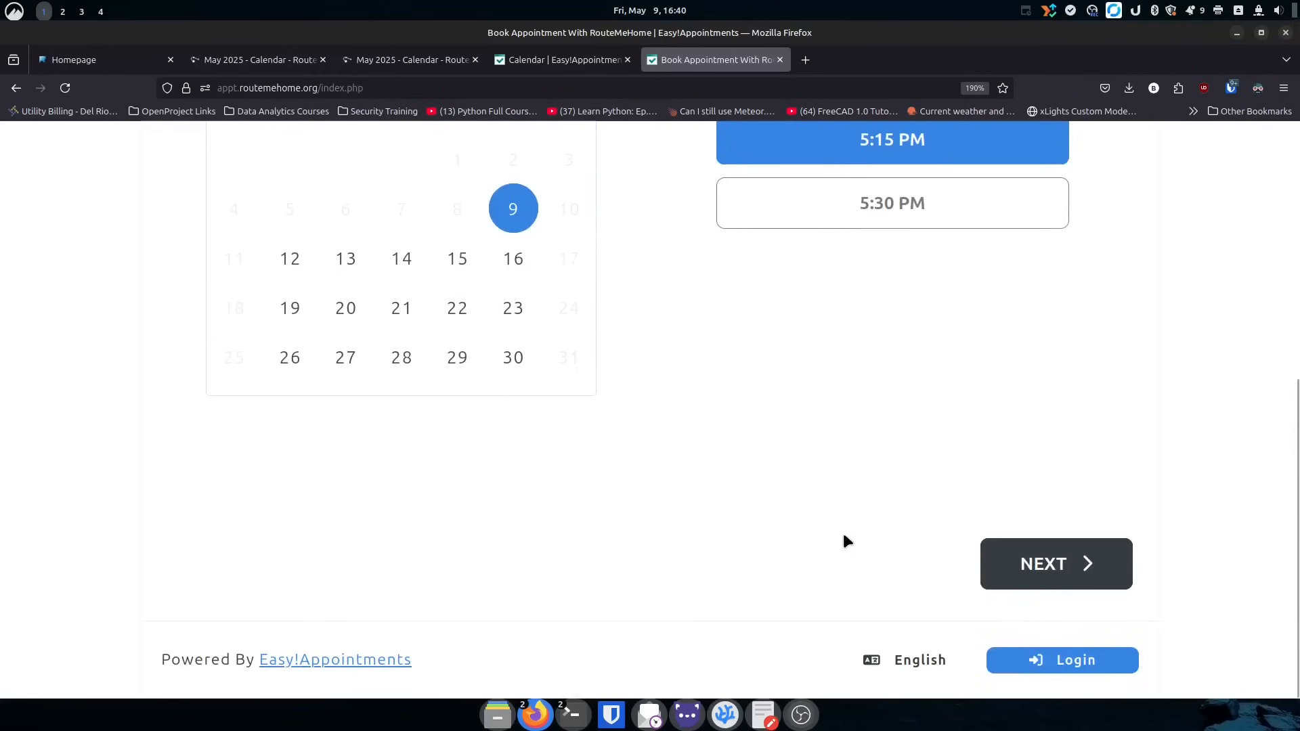
scroll(813, 484, "up", 5)
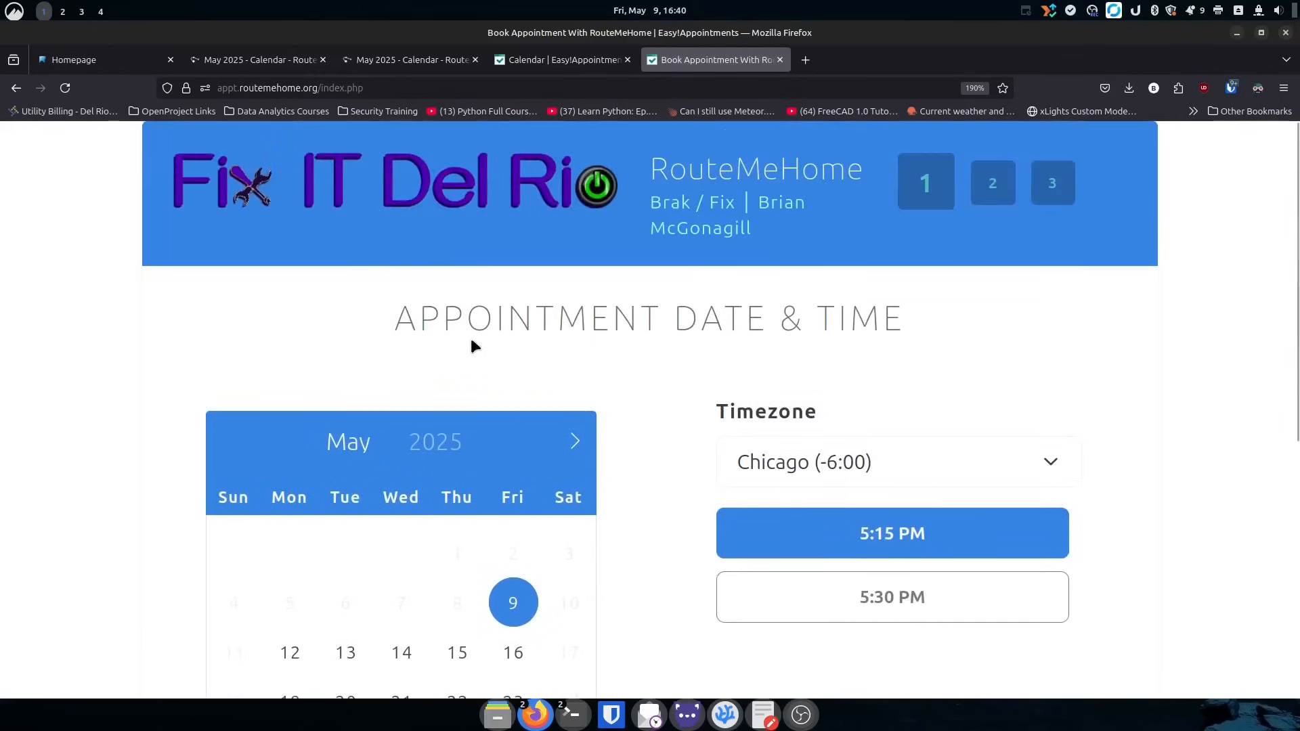